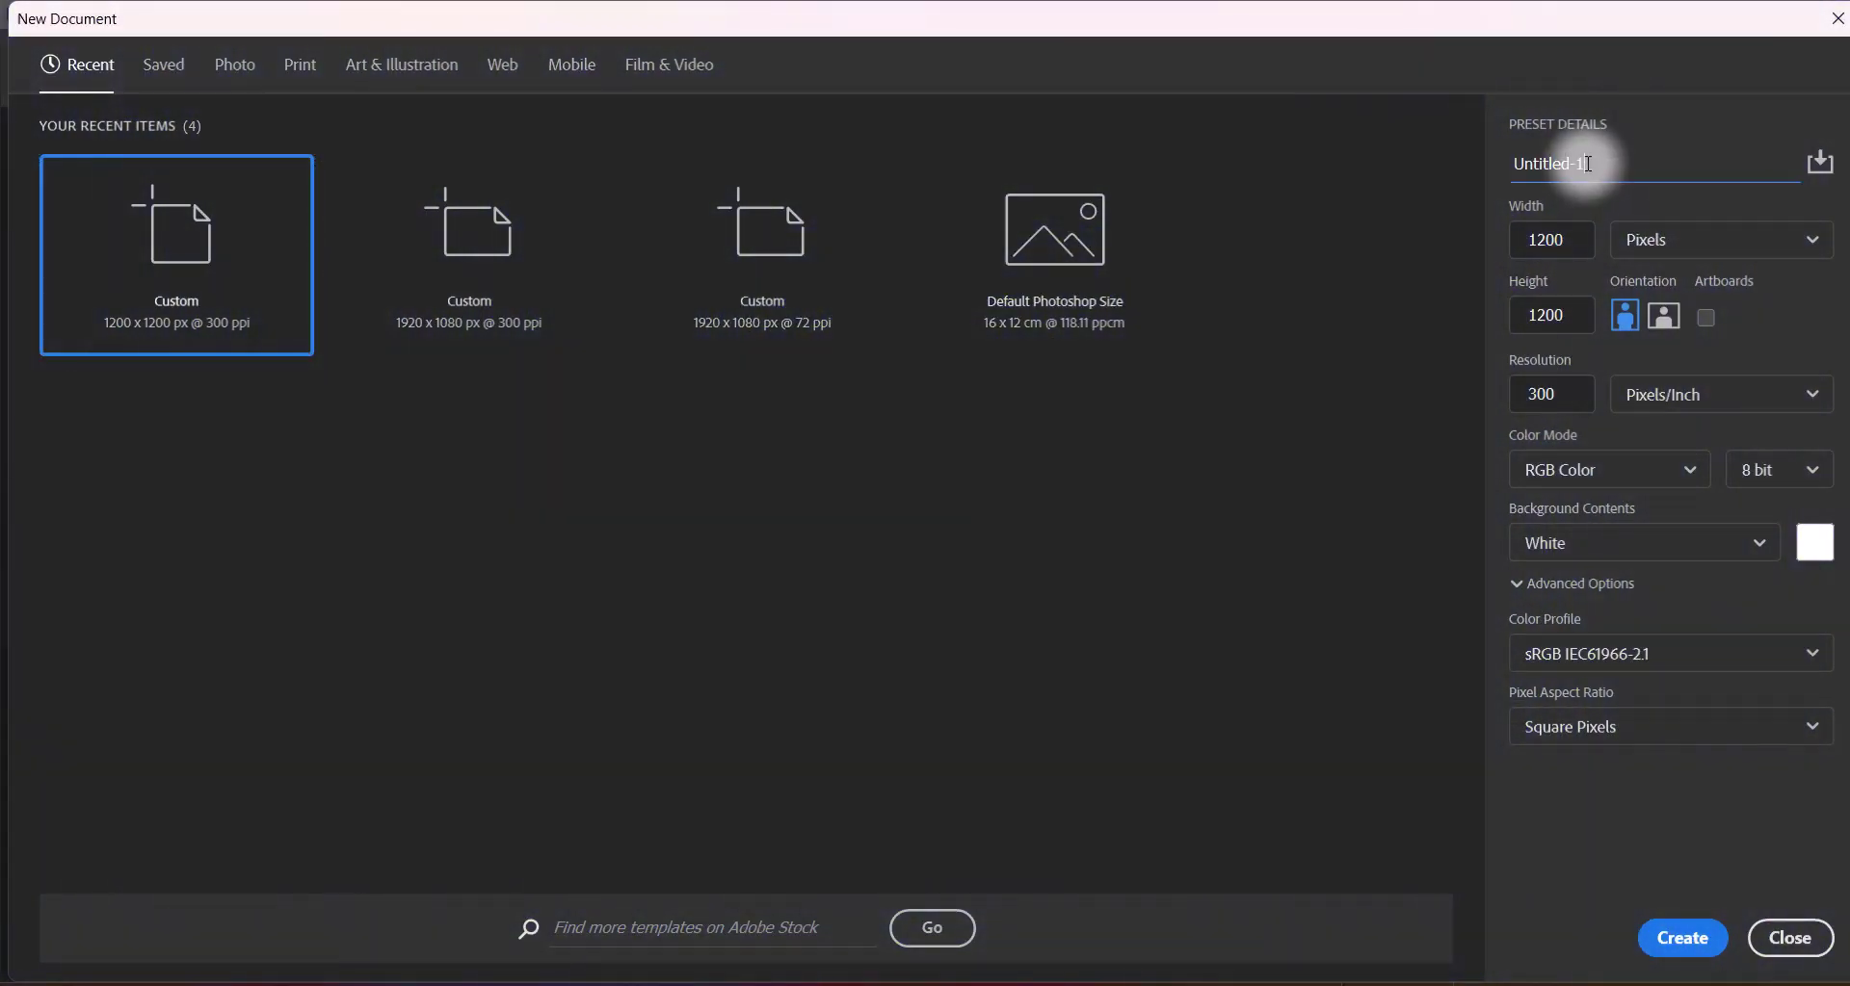
# Select the default document name so it can be replaced with 'Christmas Sale Banner Design'
pyautogui.doubleClick(1588, 164)
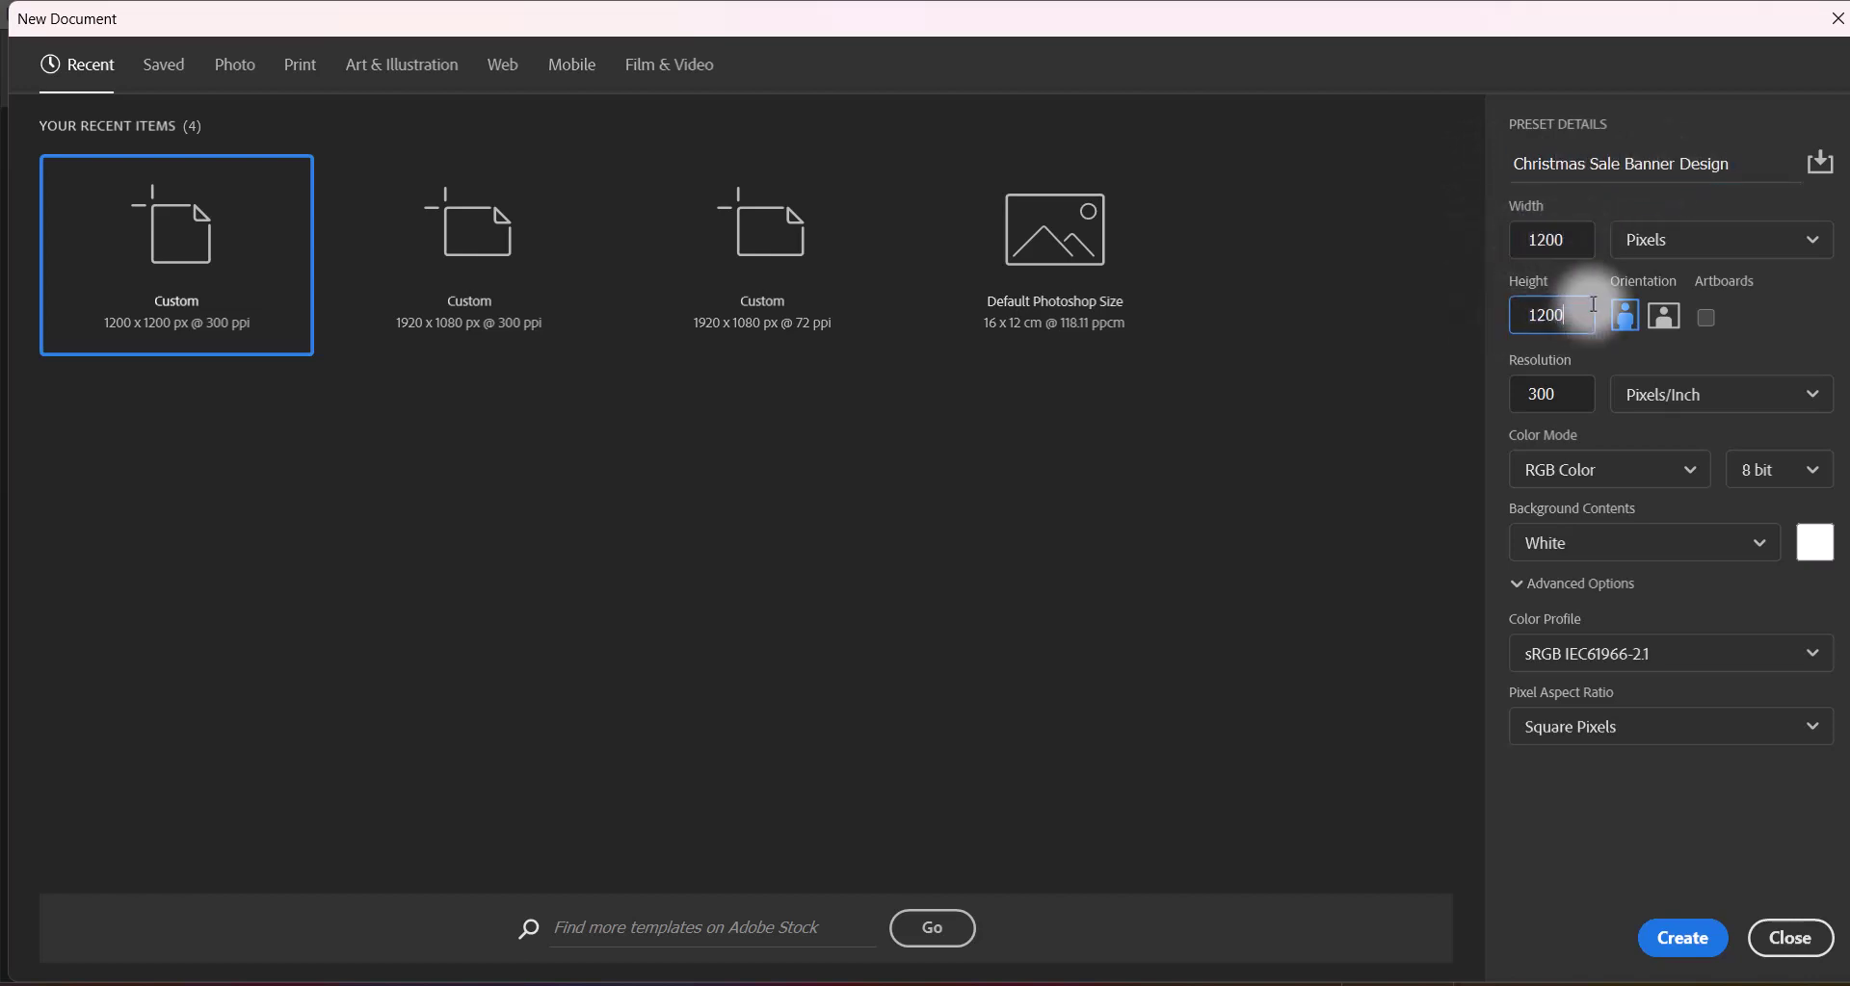
# Create the 1200×1200 px, 300 ppi document in Pixels, RGB Color with the sRGB profile
pyautogui.click(1679, 241)
pyautogui.click(1681, 285)
pyautogui.click(1608, 470)
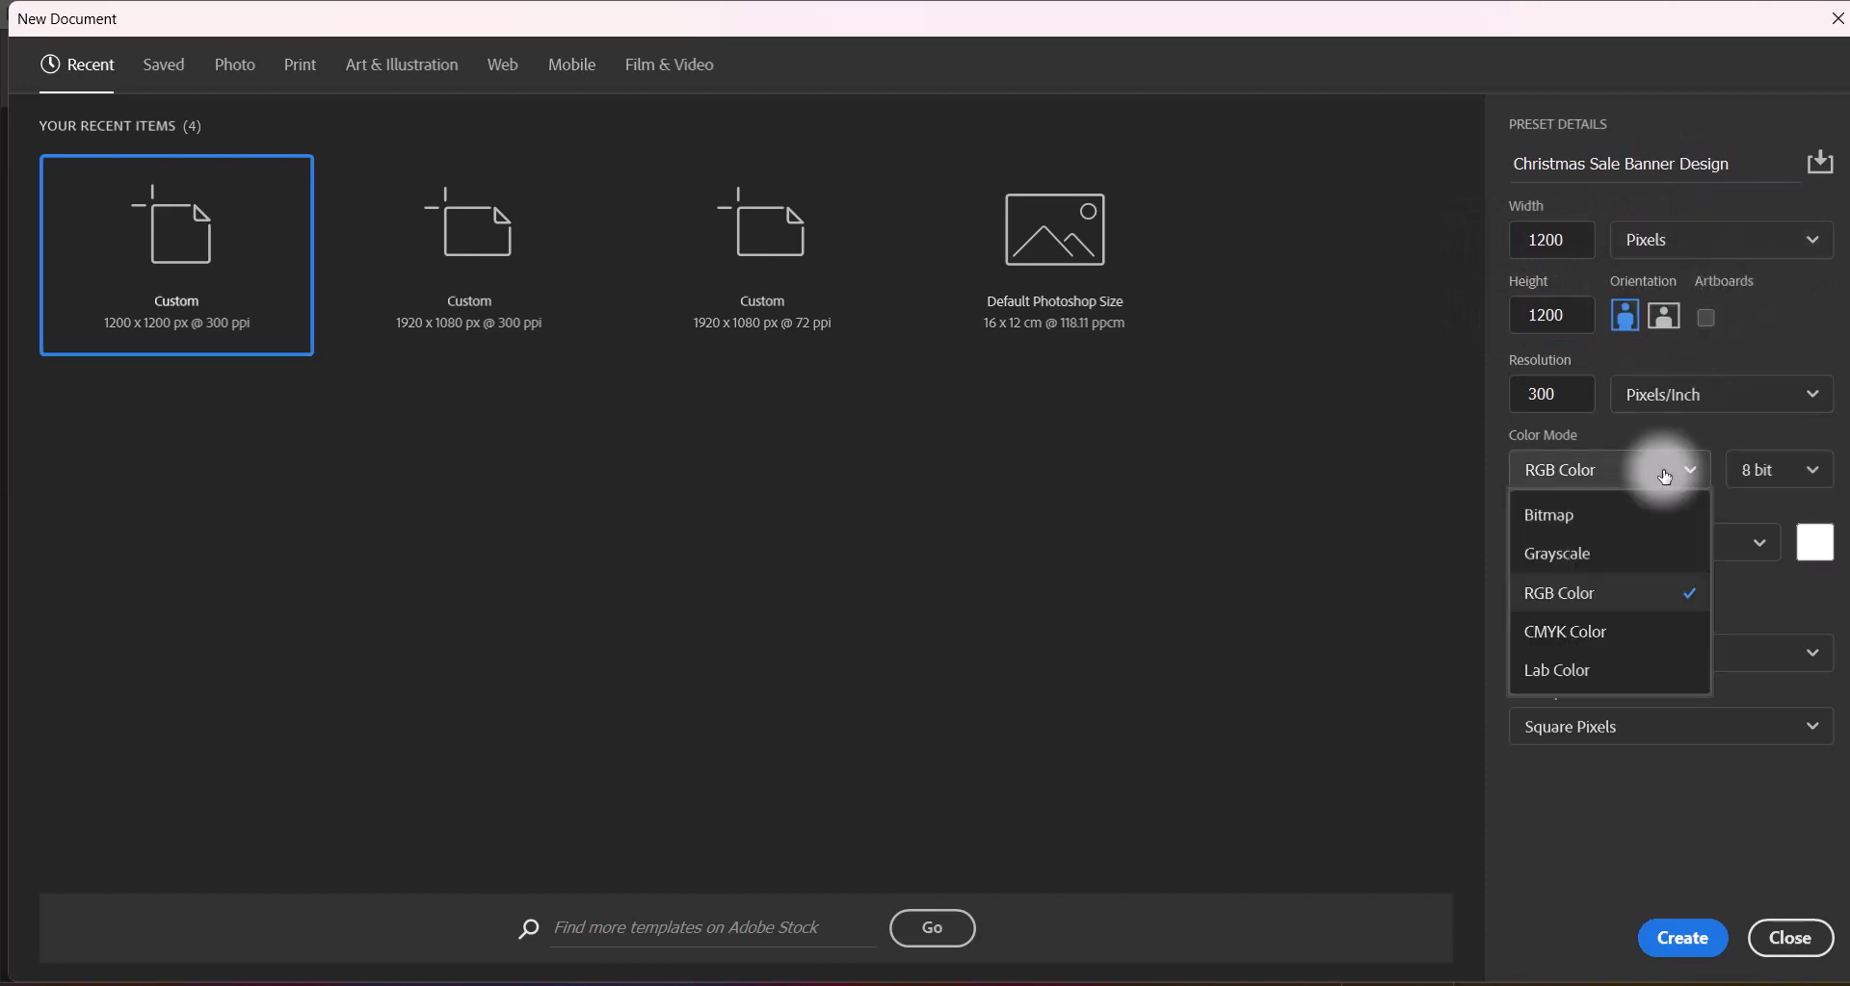
pyautogui.click(1628, 590)
pyautogui.click(1634, 652)
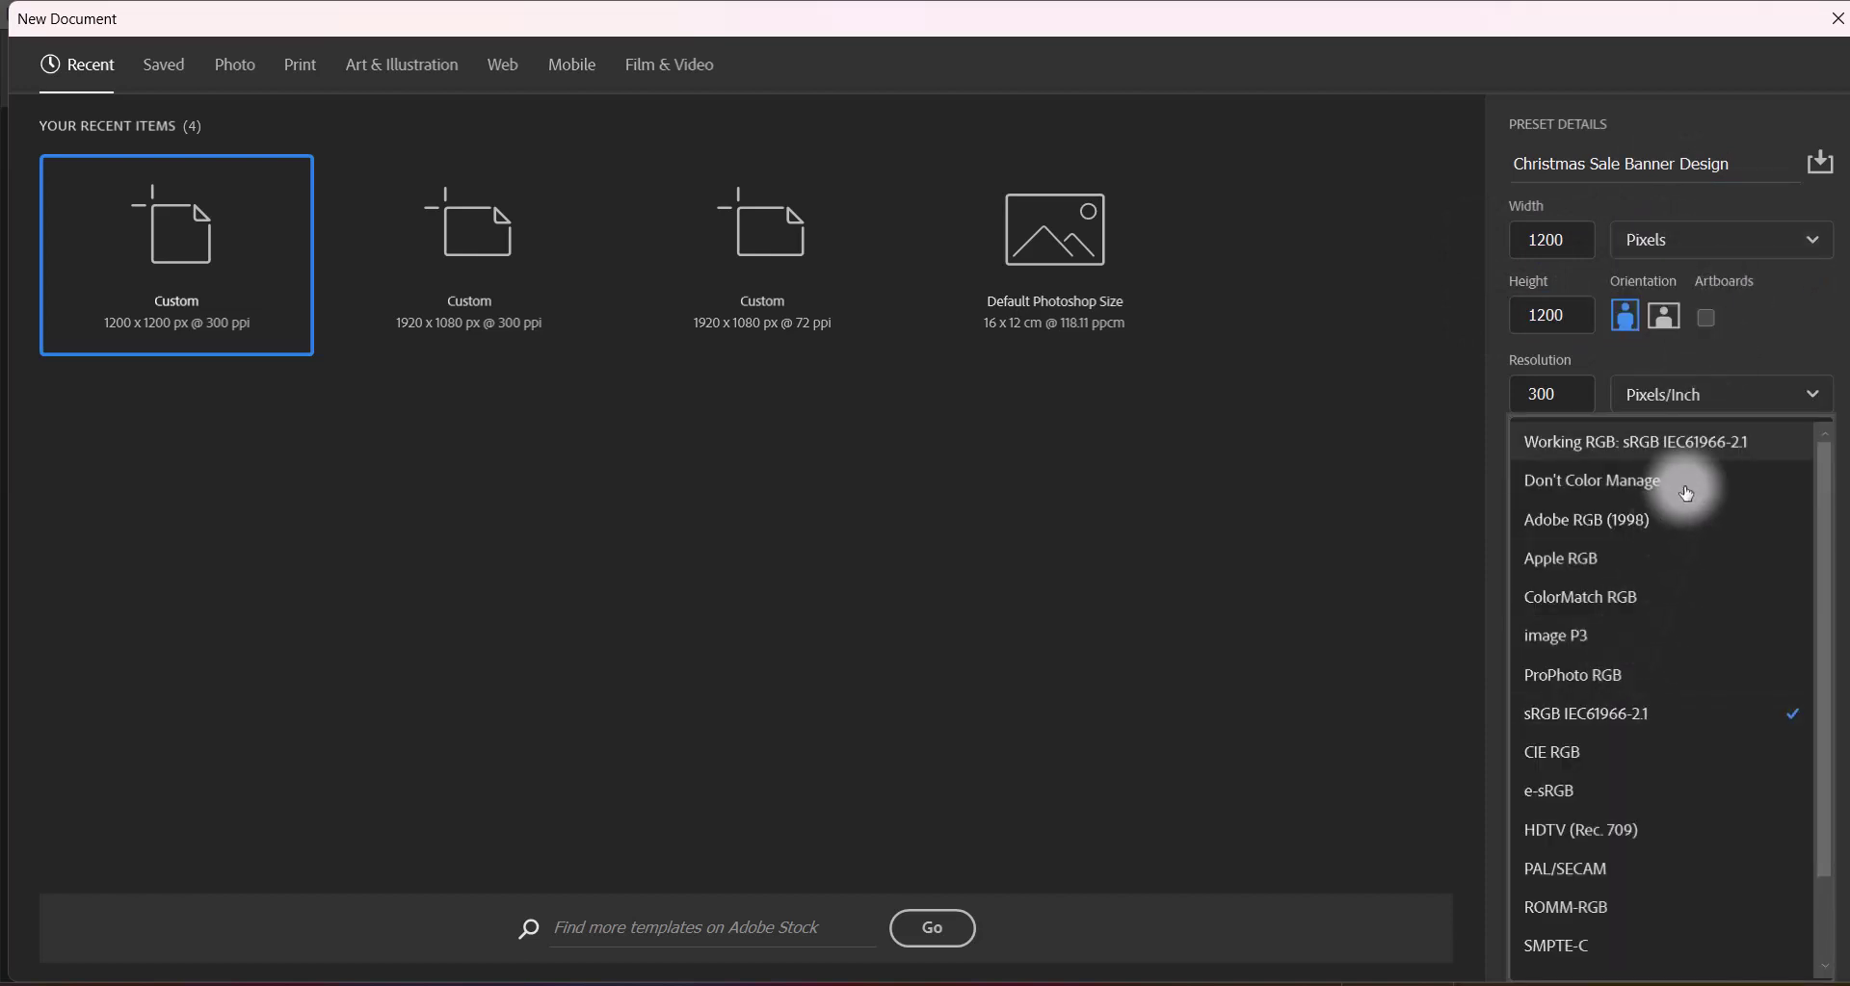
pyautogui.click(1676, 436)
pyautogui.click(1693, 934)
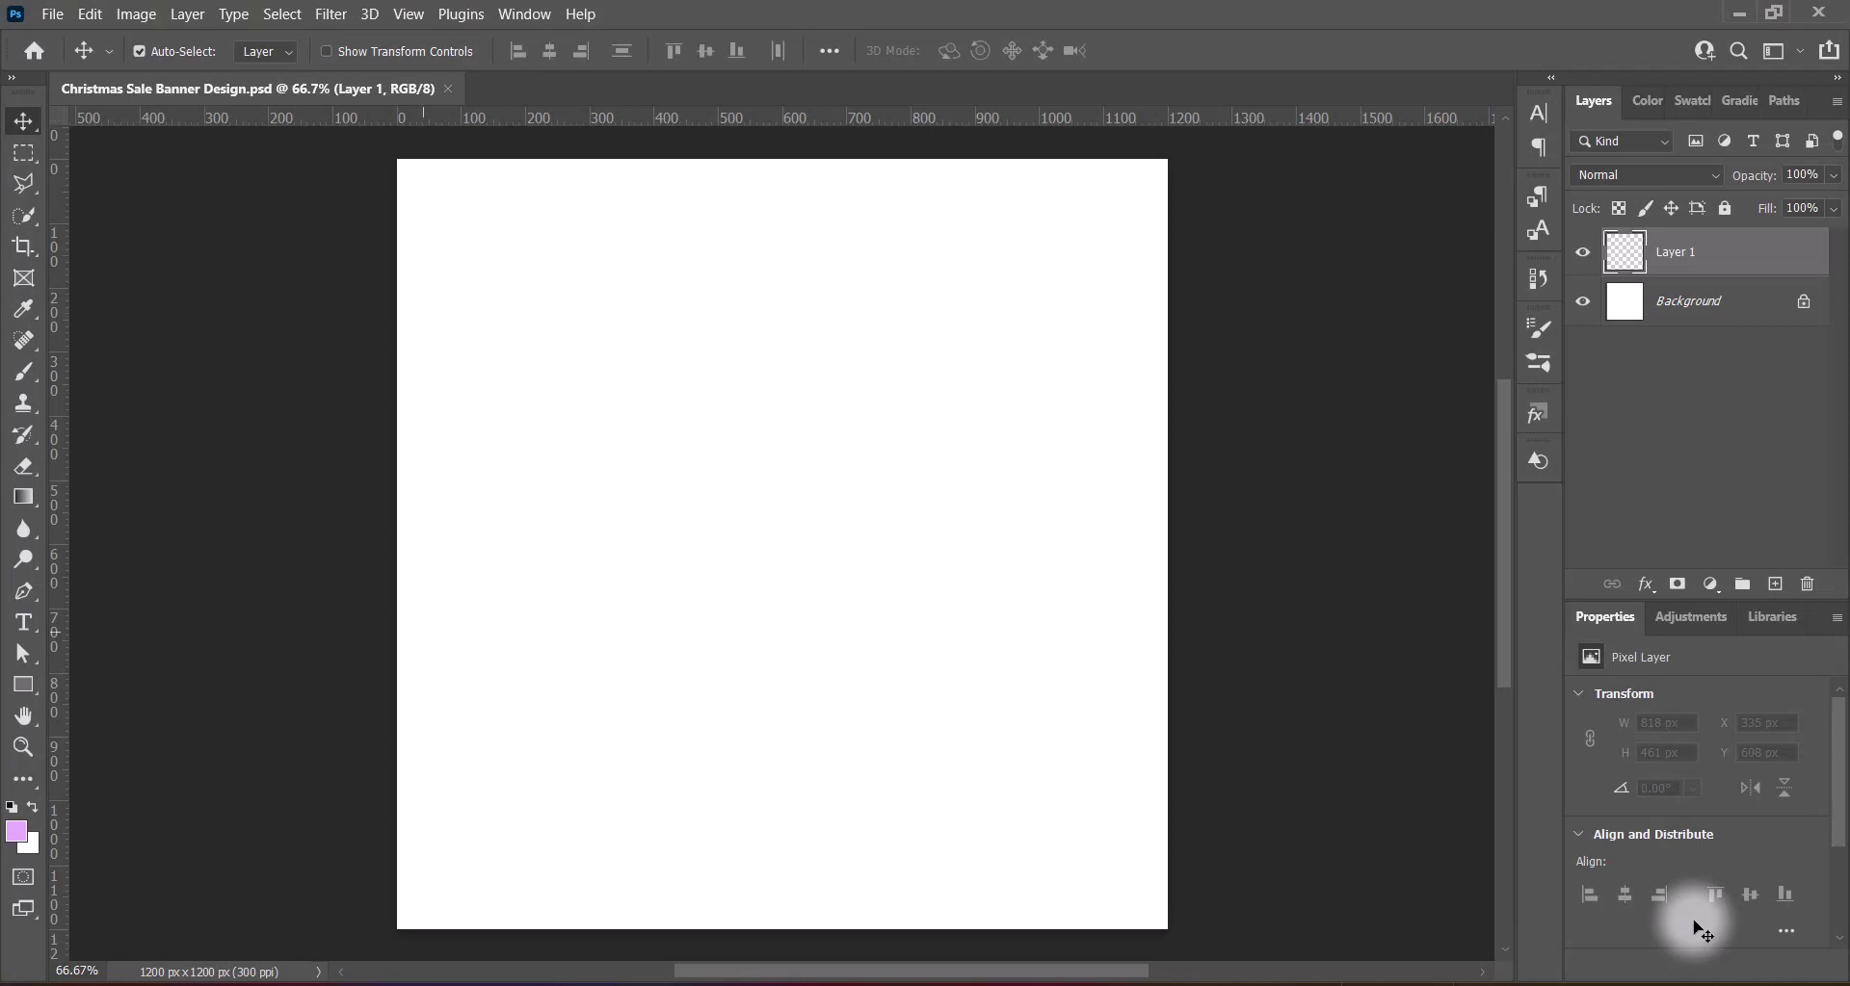
# Draw a light purple rectangle, Rectangle 1, stretched to cover the canvas edge to edge
pyautogui.moveTo(719, 636); pyautogui.dragTo(796, 618)
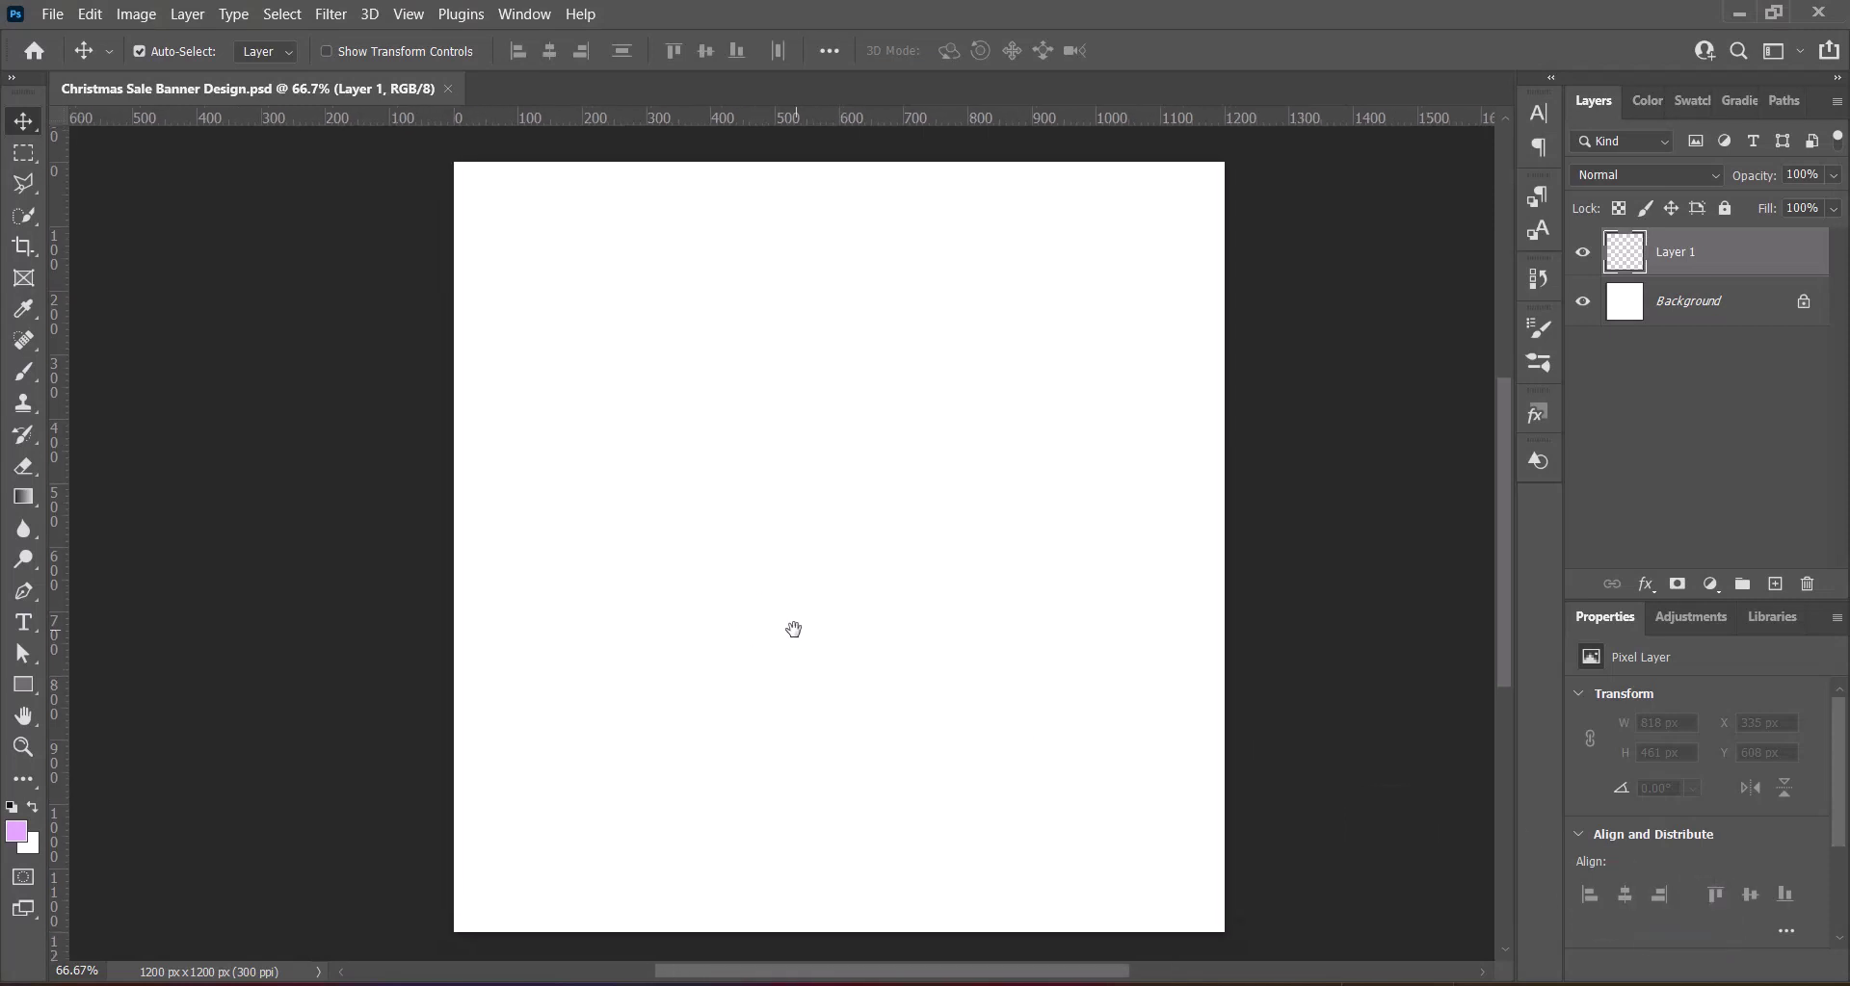
pyautogui.click(23, 685)
pyautogui.click(103, 690)
pyautogui.moveTo(431, 151); pyautogui.dragTo(1223, 936)
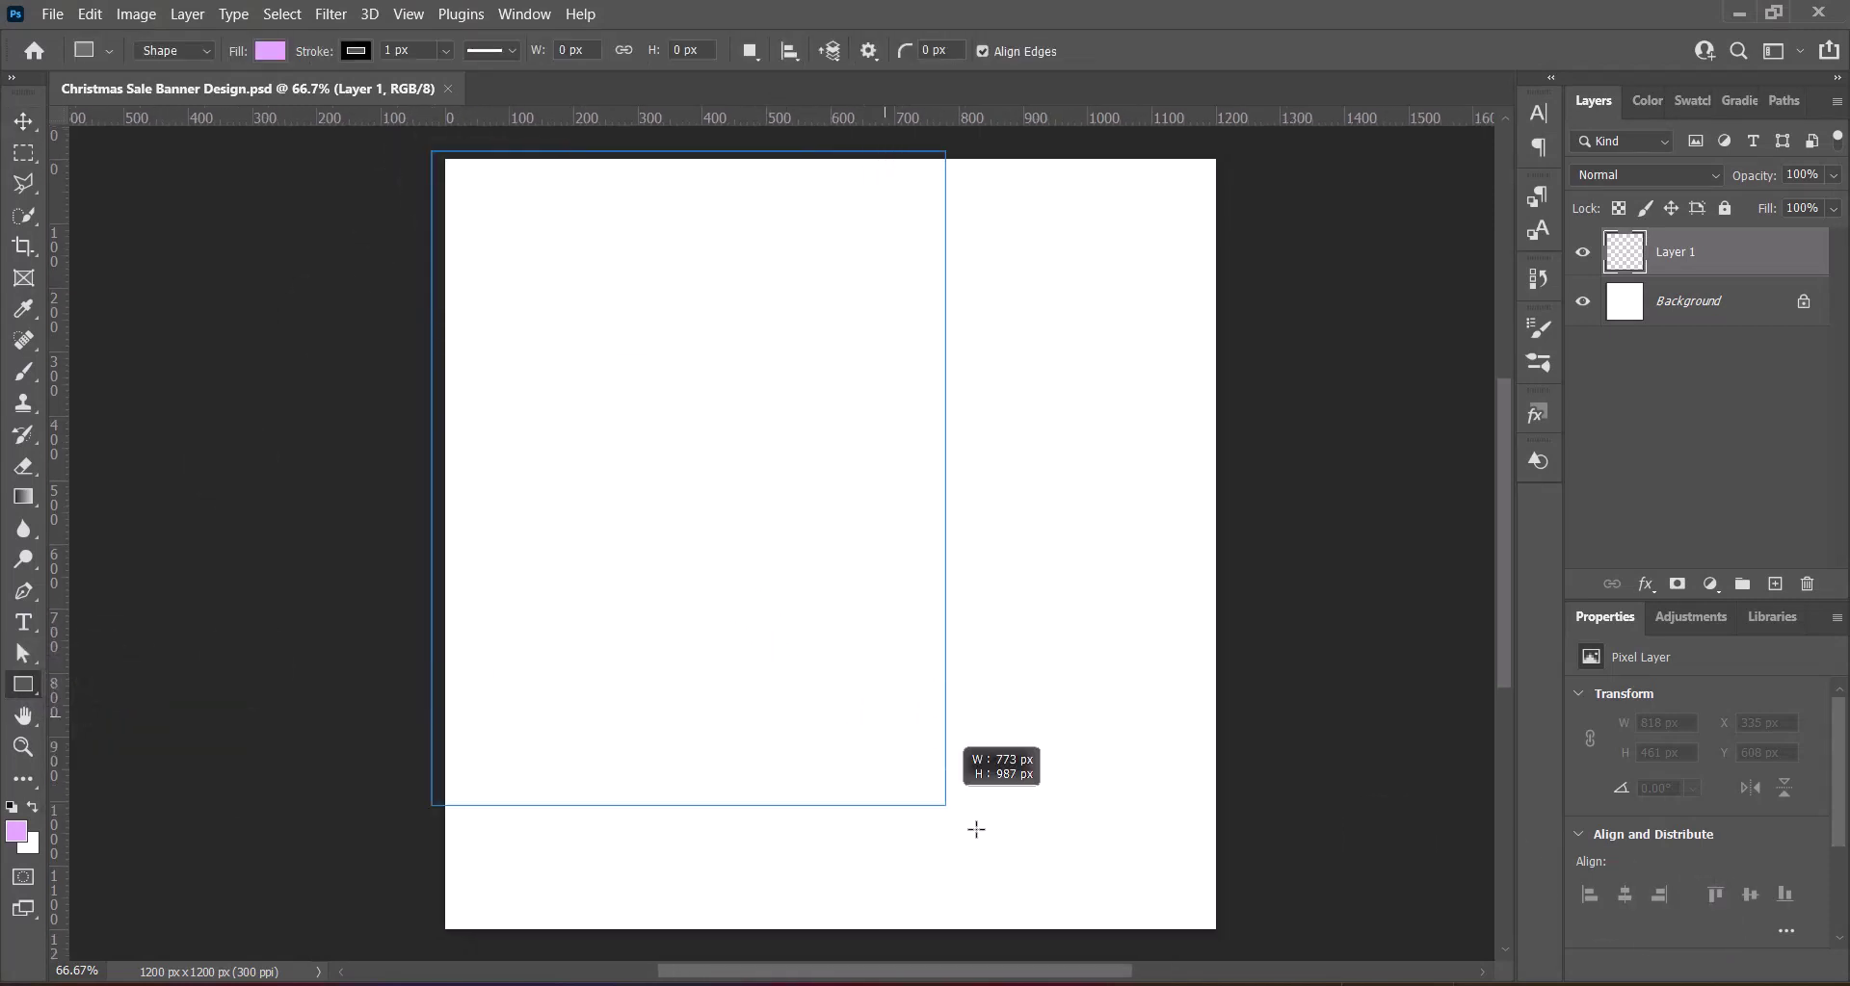
pyautogui.press('v')
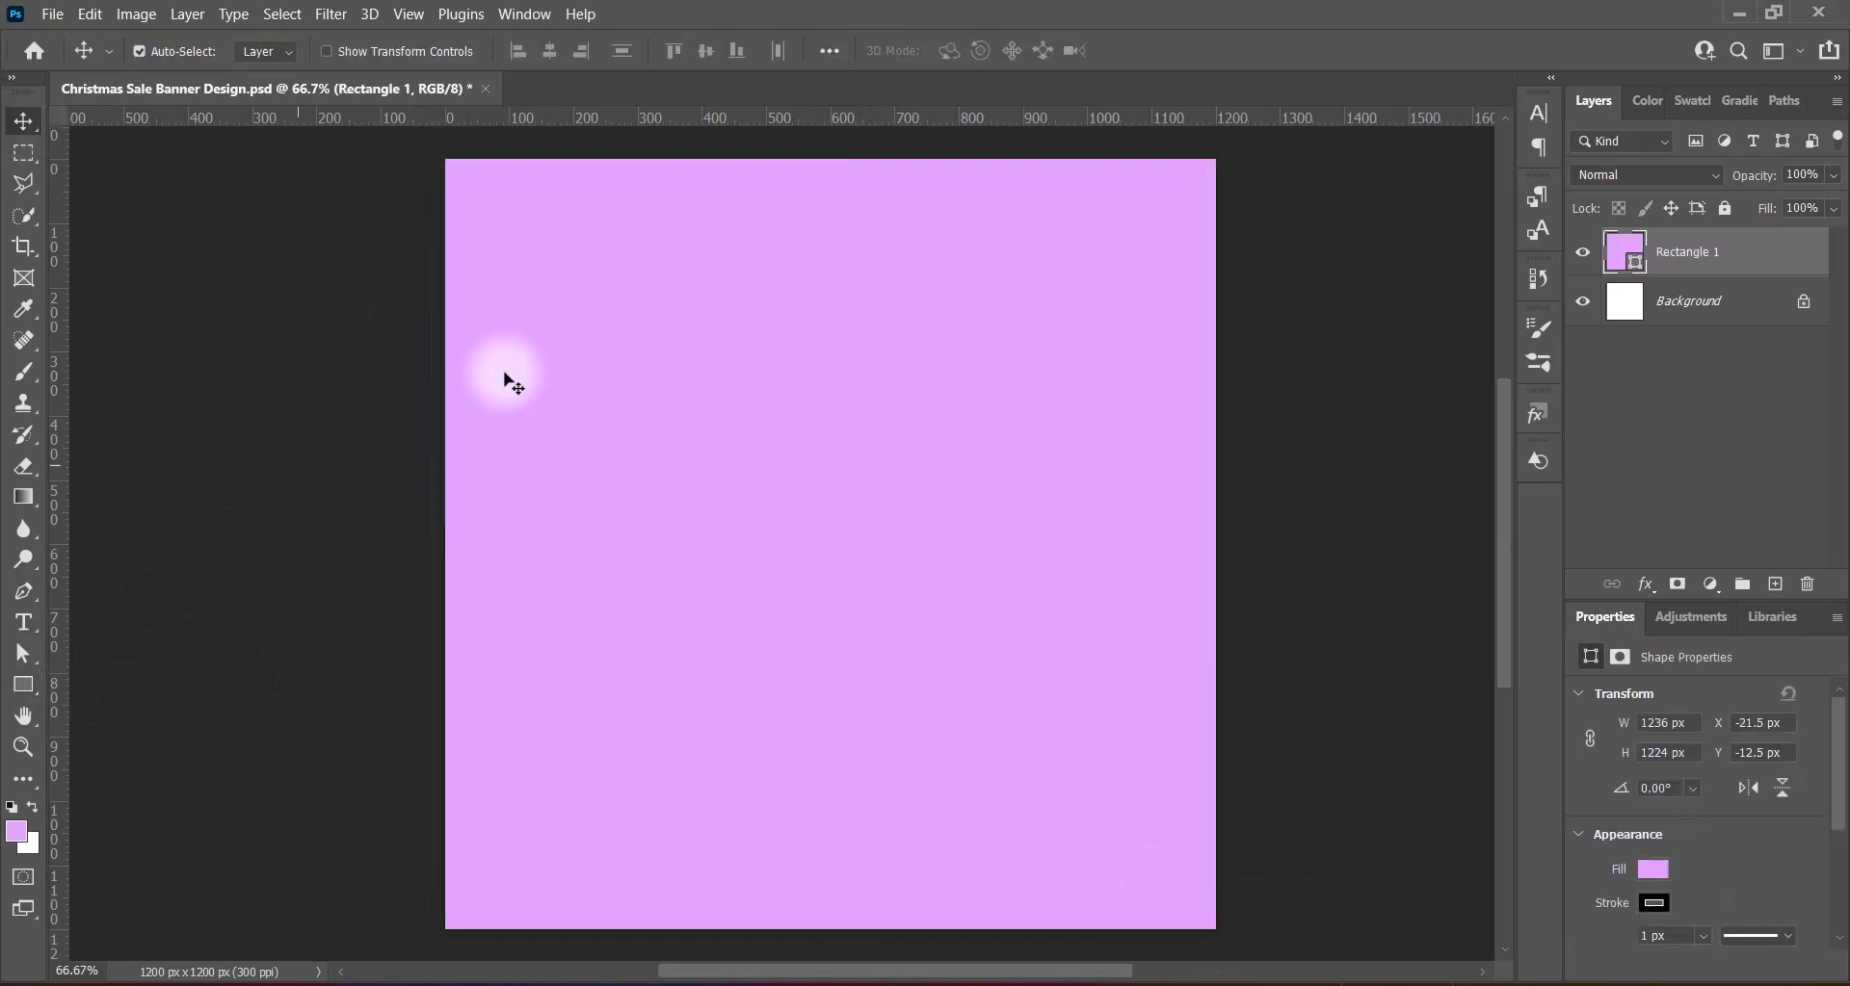
pyautogui.hotkey('ctrl', 't')
pyautogui.moveTo(855, 550); pyautogui.dragTo(863, 549)
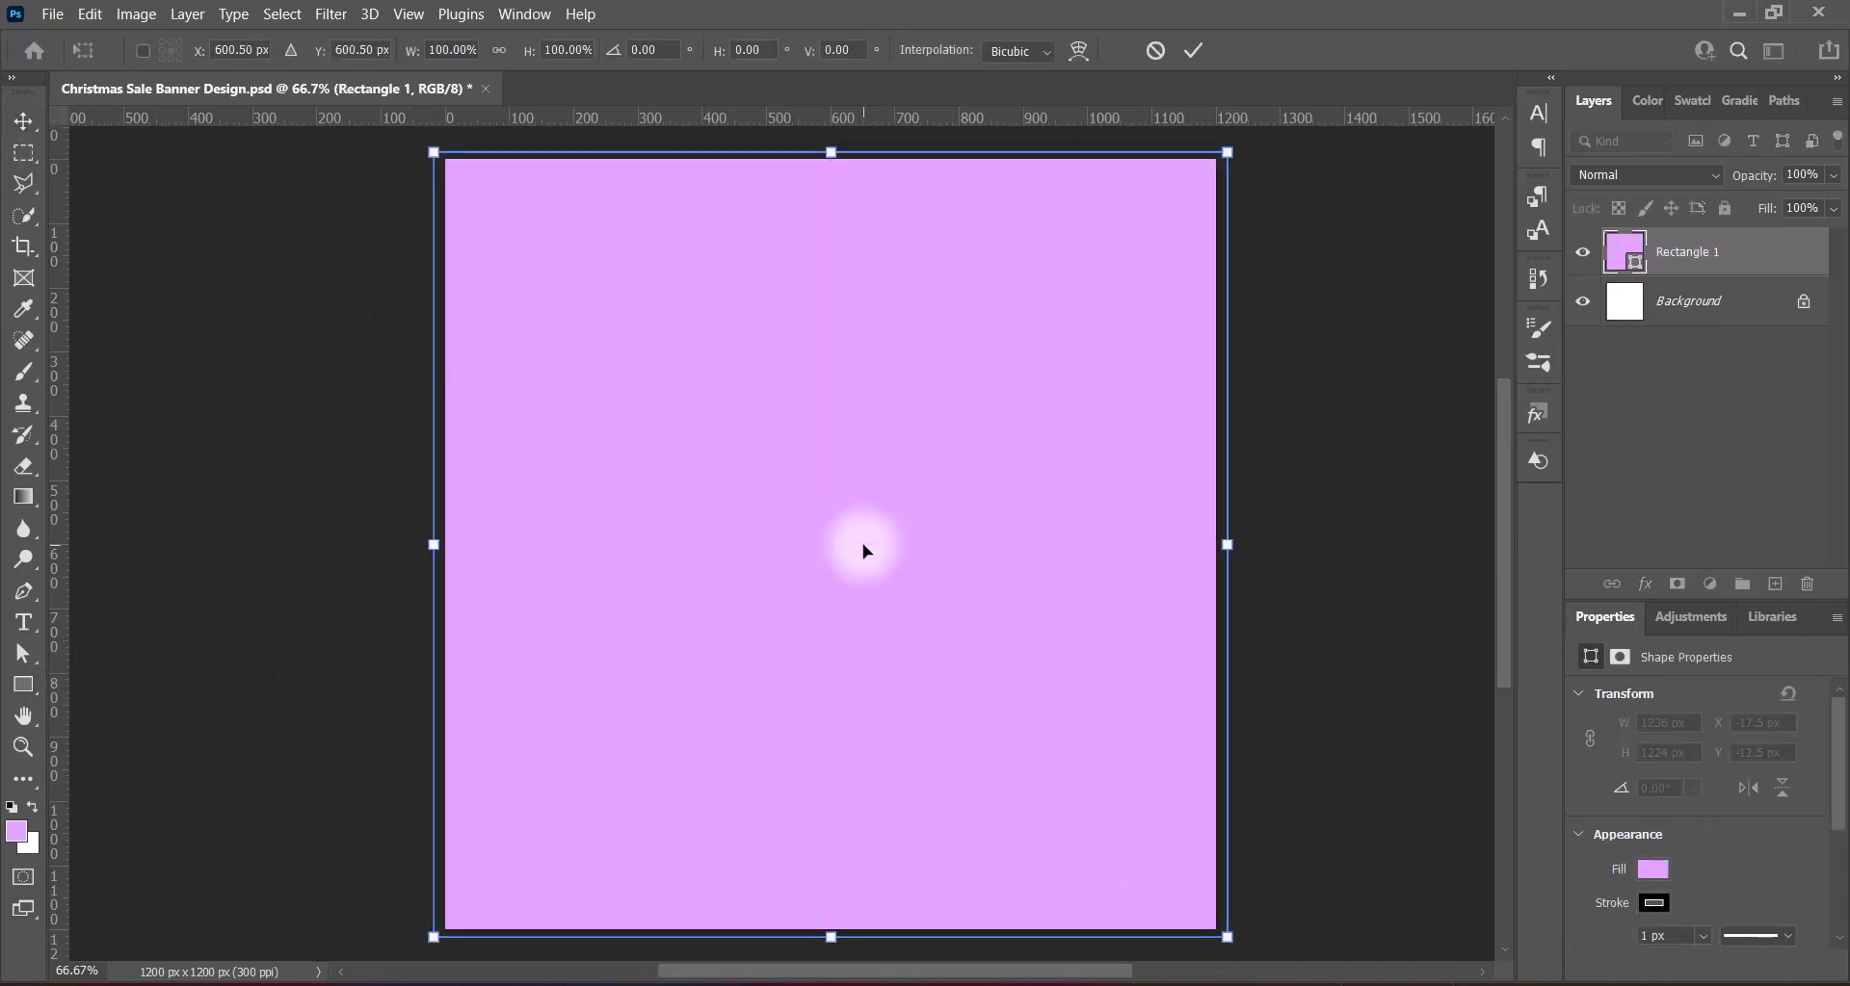
pyautogui.press('Return')
# Add a Gradient Overlay to Rectangle 1, starting from a light gray Grays preset
pyautogui.rightClick(1624, 253)
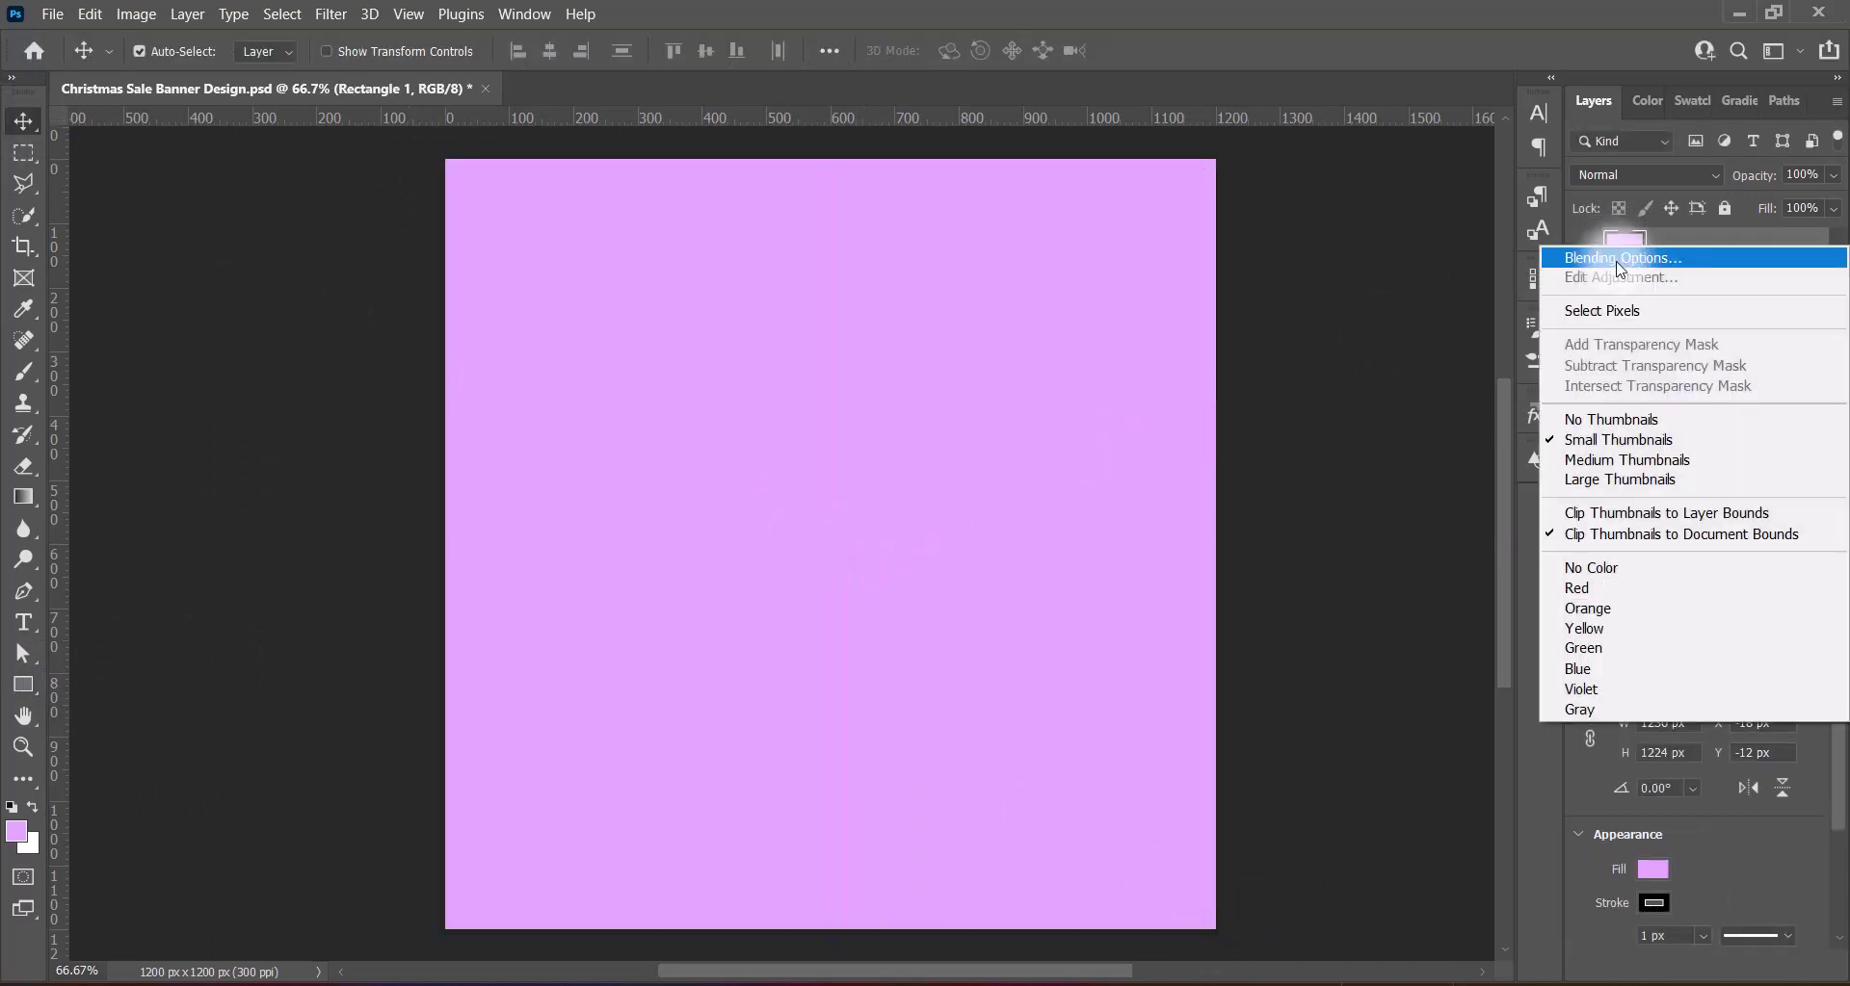
pyautogui.click(1610, 244)
pyautogui.click(896, 570)
pyautogui.click(958, 570)
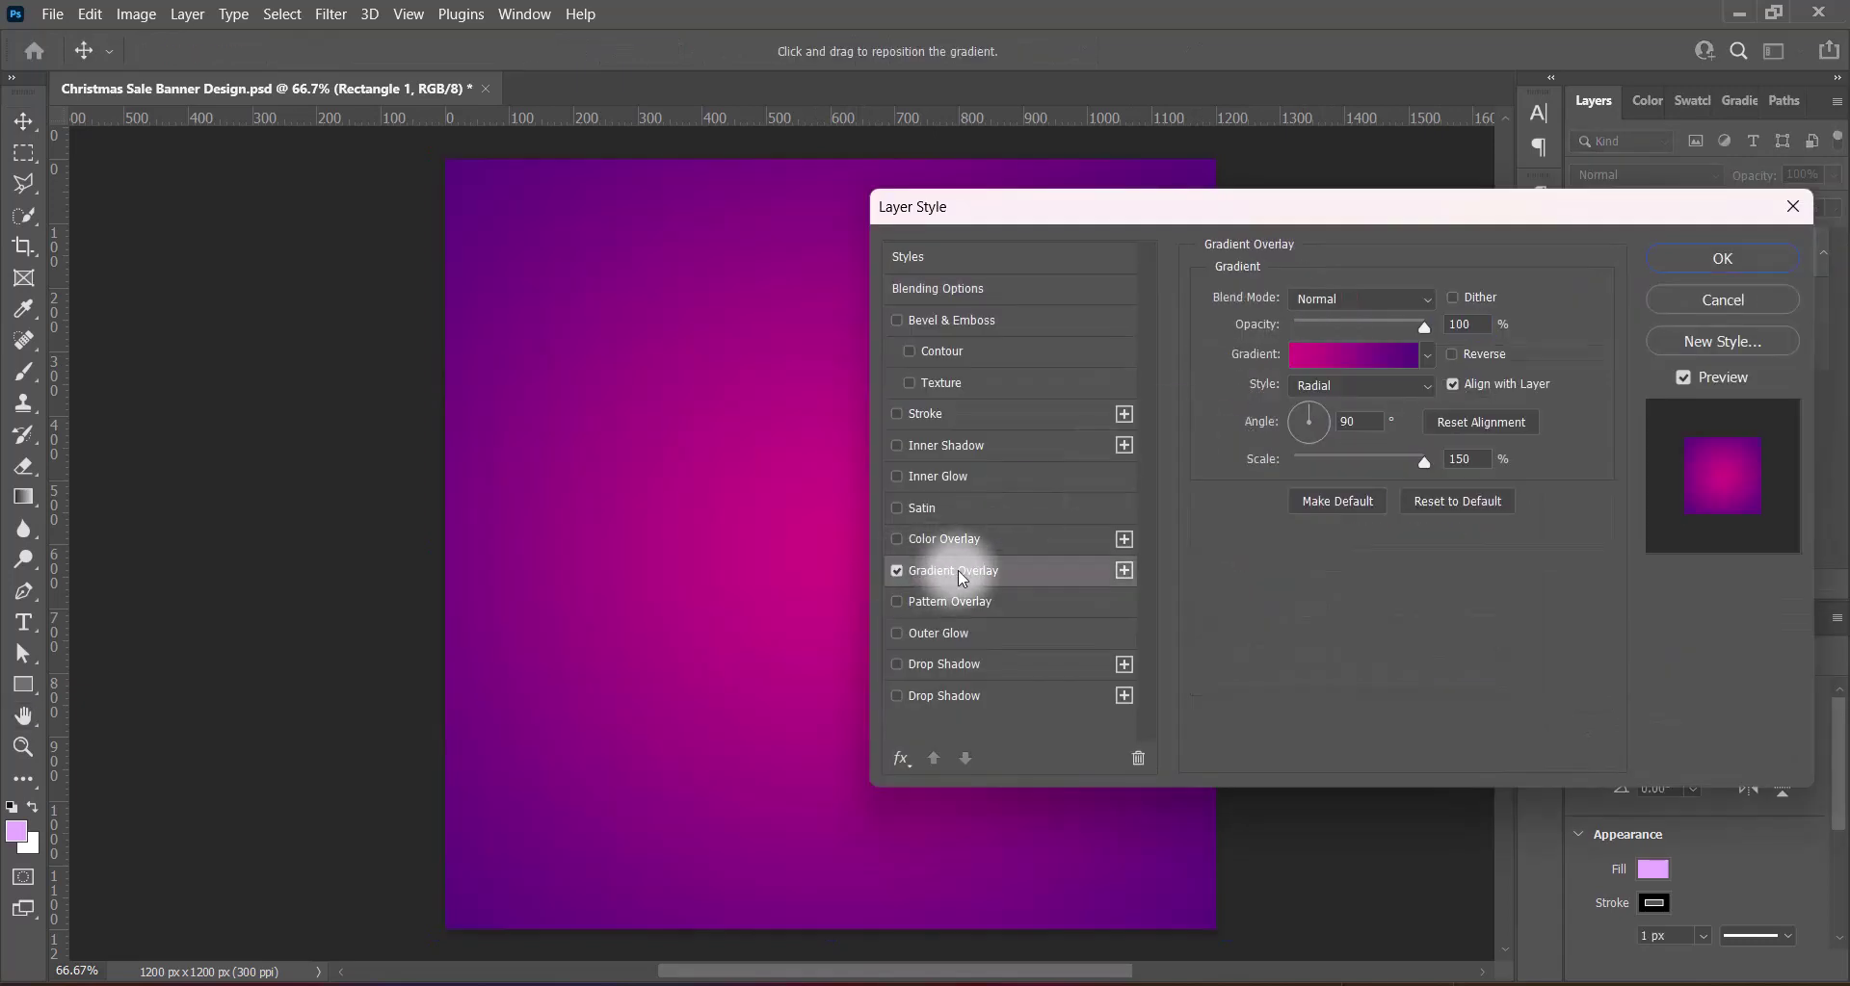
pyautogui.click(1426, 354)
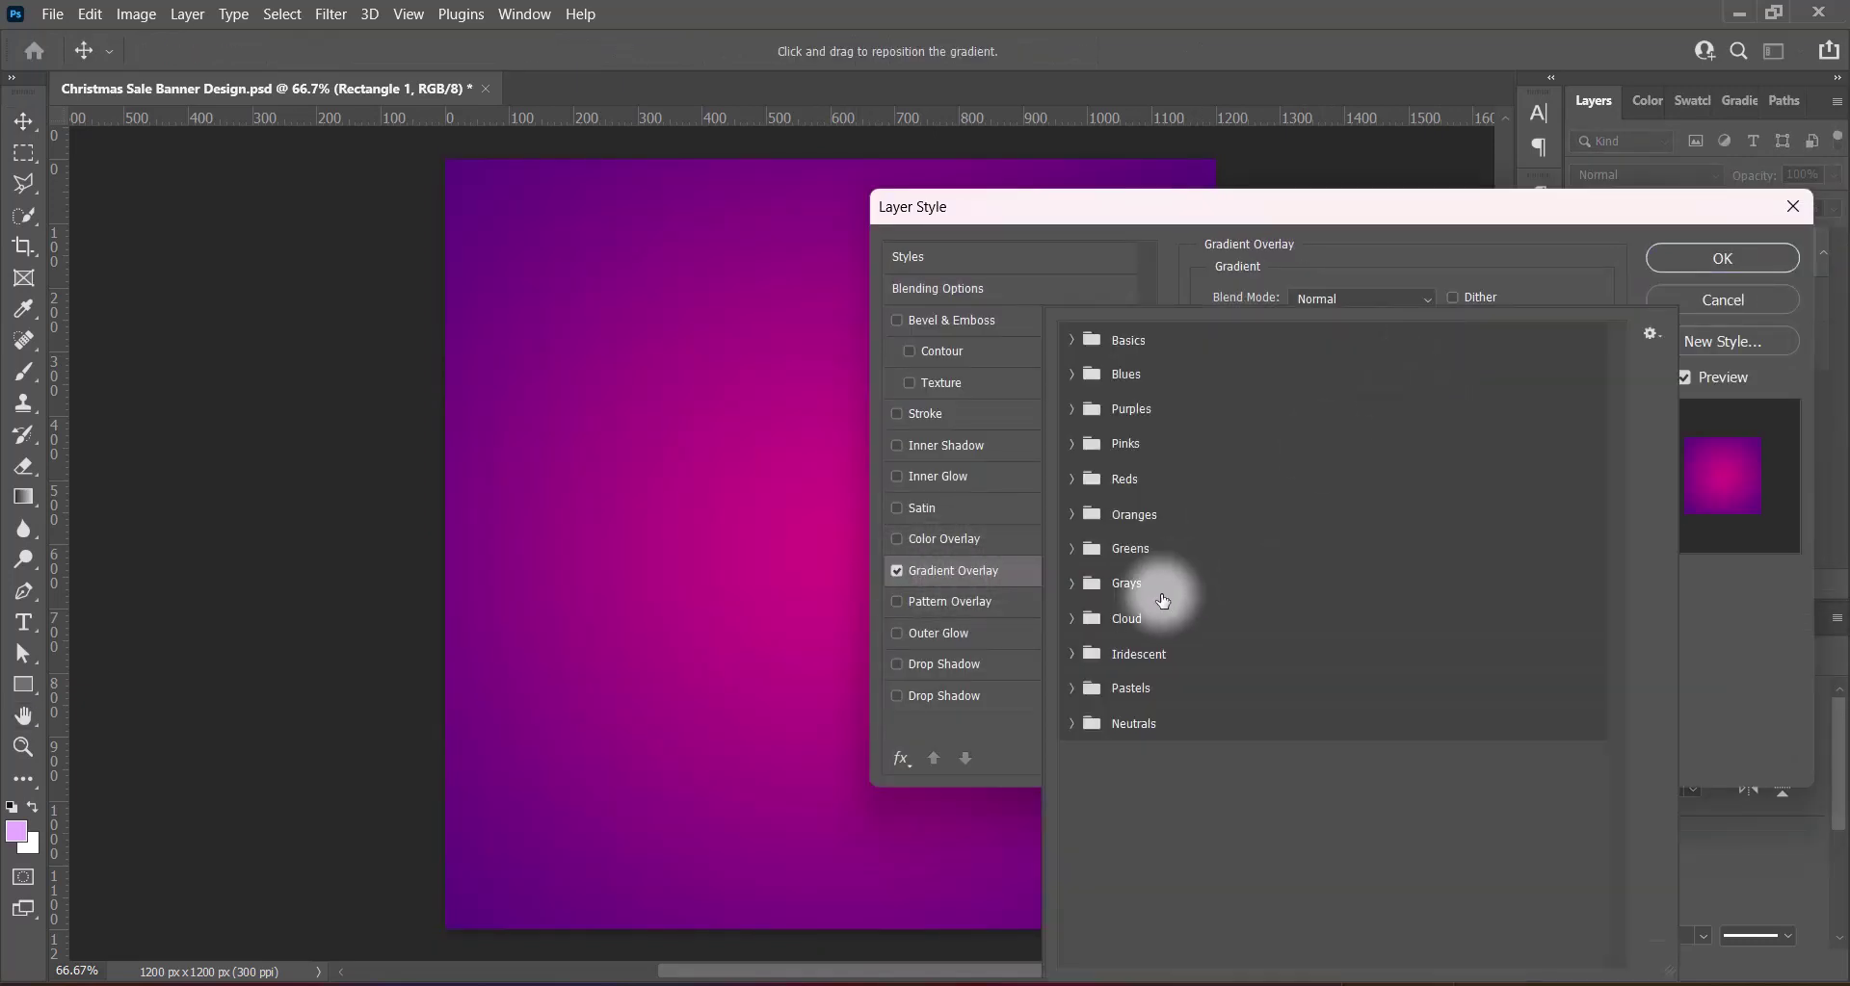
pyautogui.click(1070, 582)
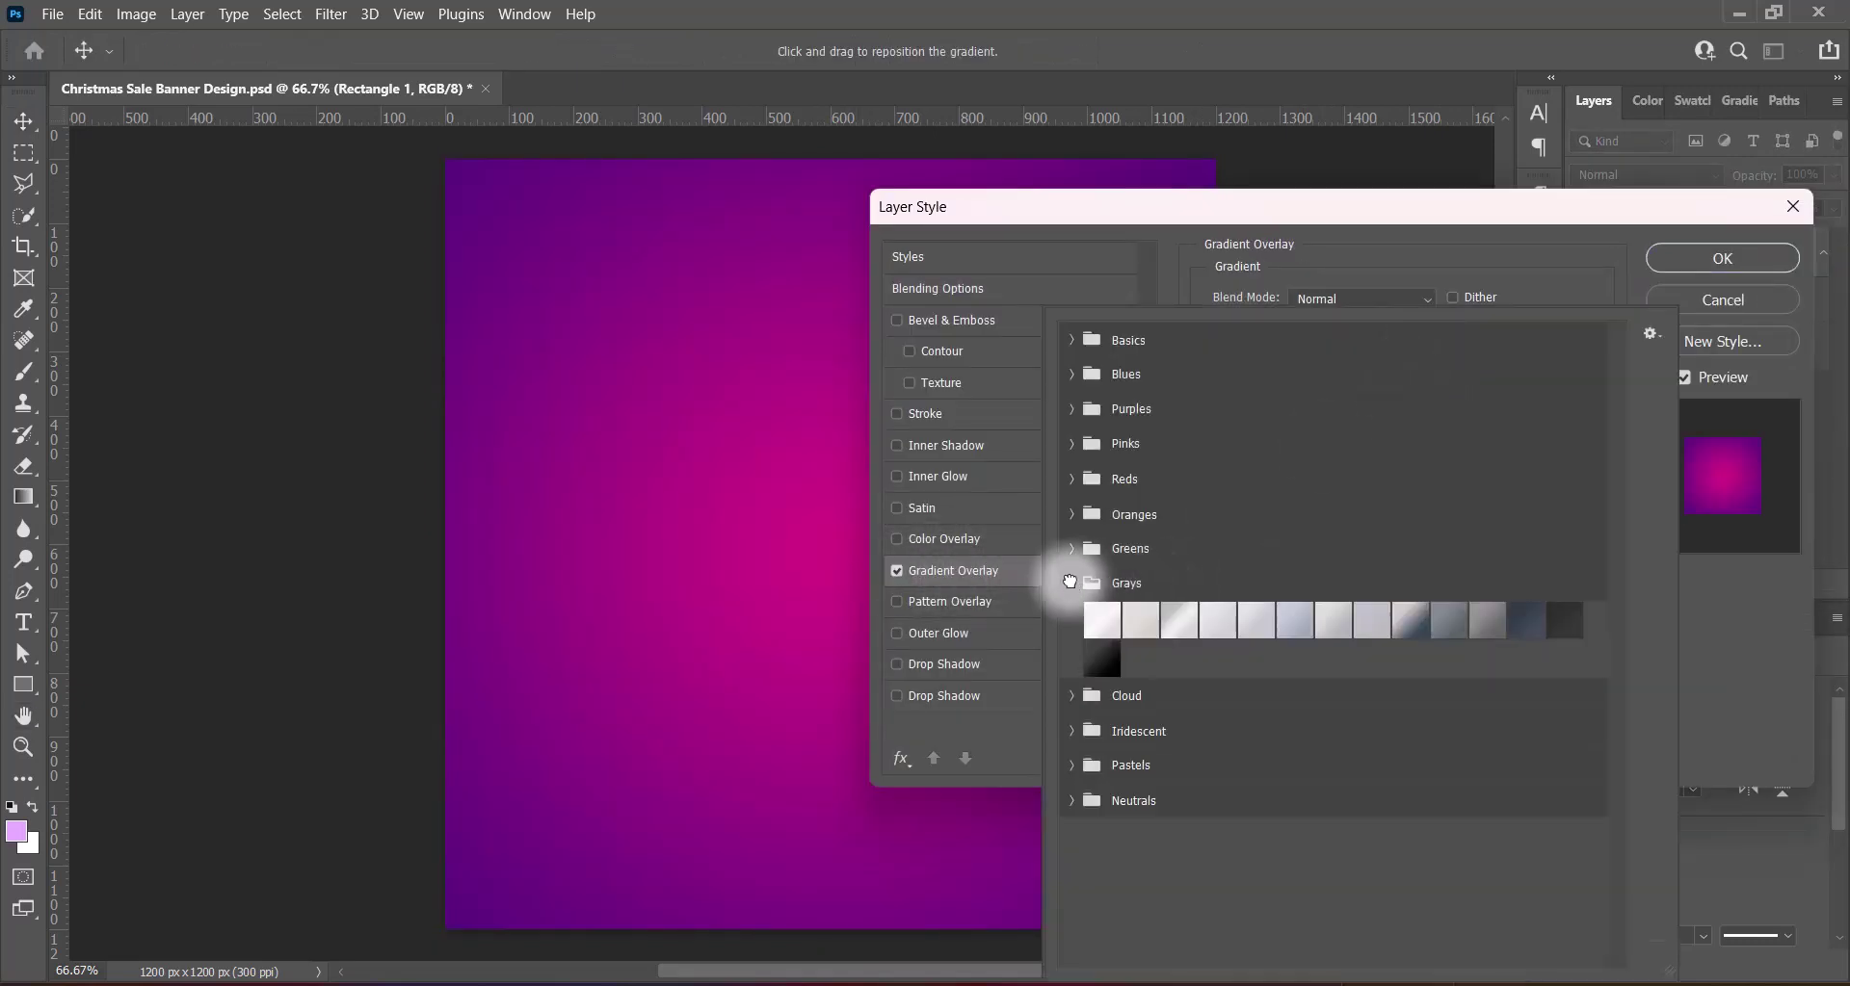
pyautogui.click(1181, 619)
pyautogui.press('Return')
# Set the left and right gradient stops to black
pyautogui.click(1350, 357)
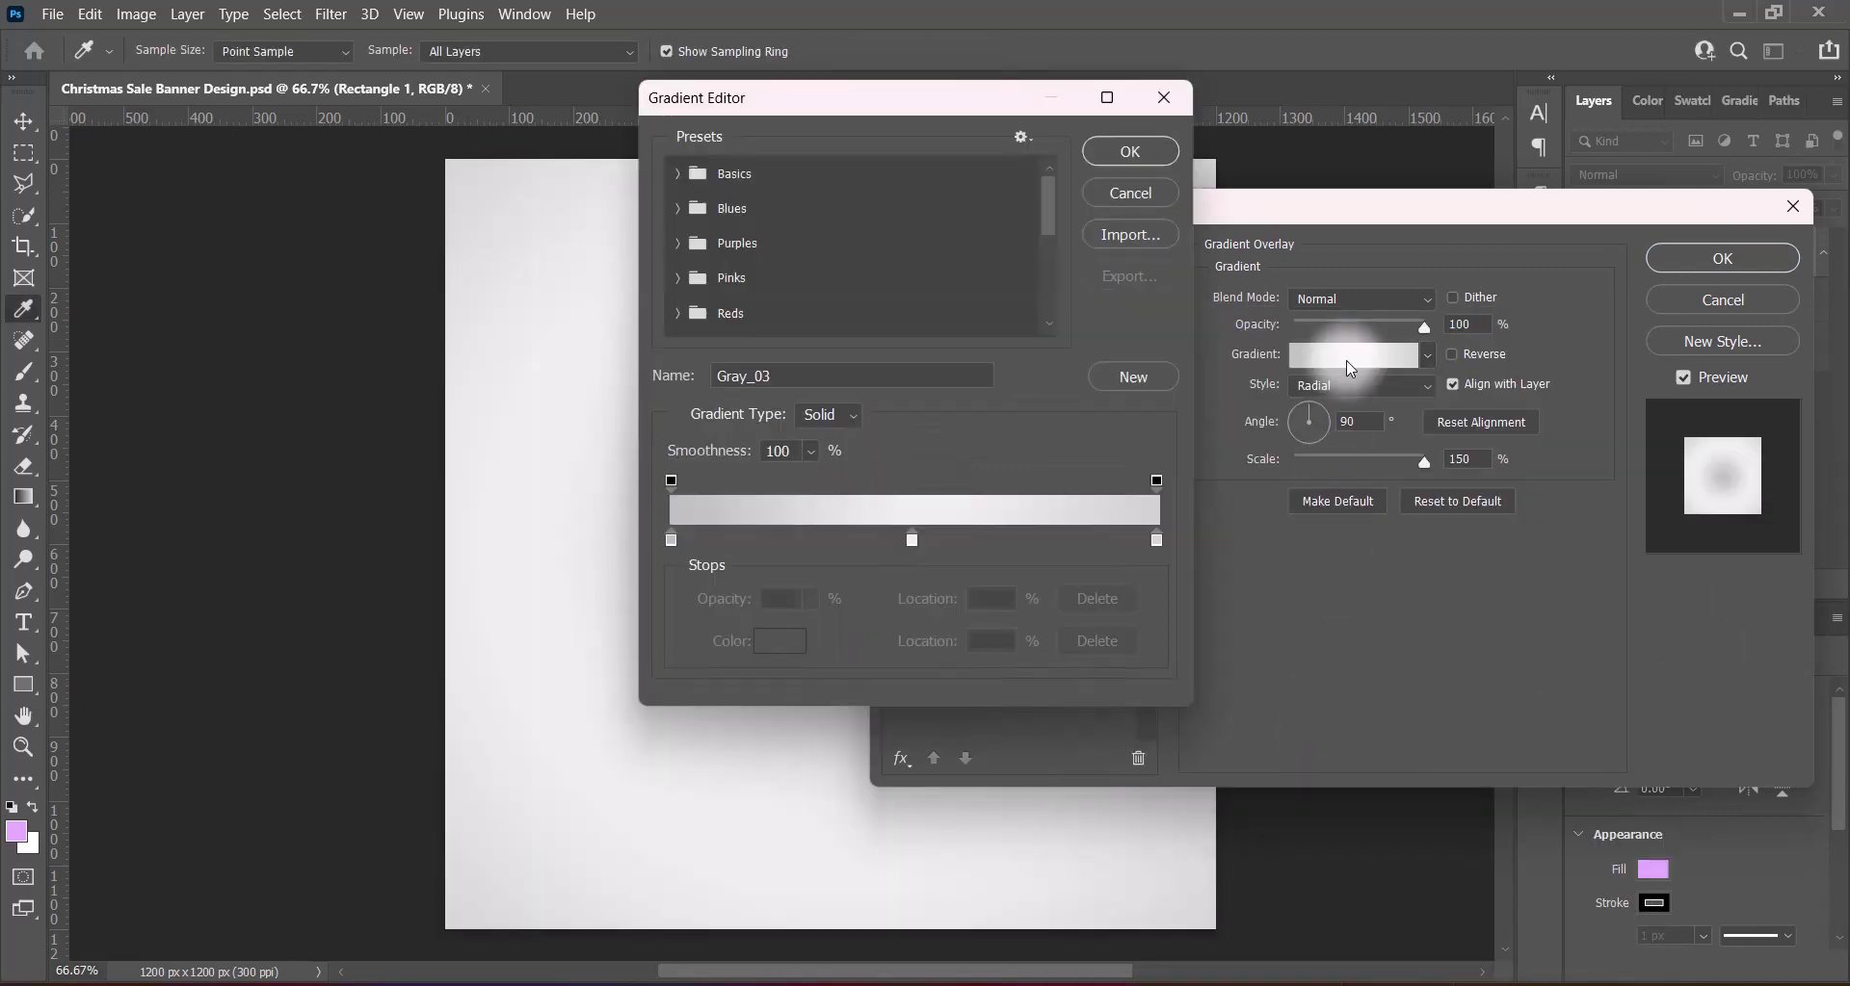
pyautogui.doubleClick(670, 540)
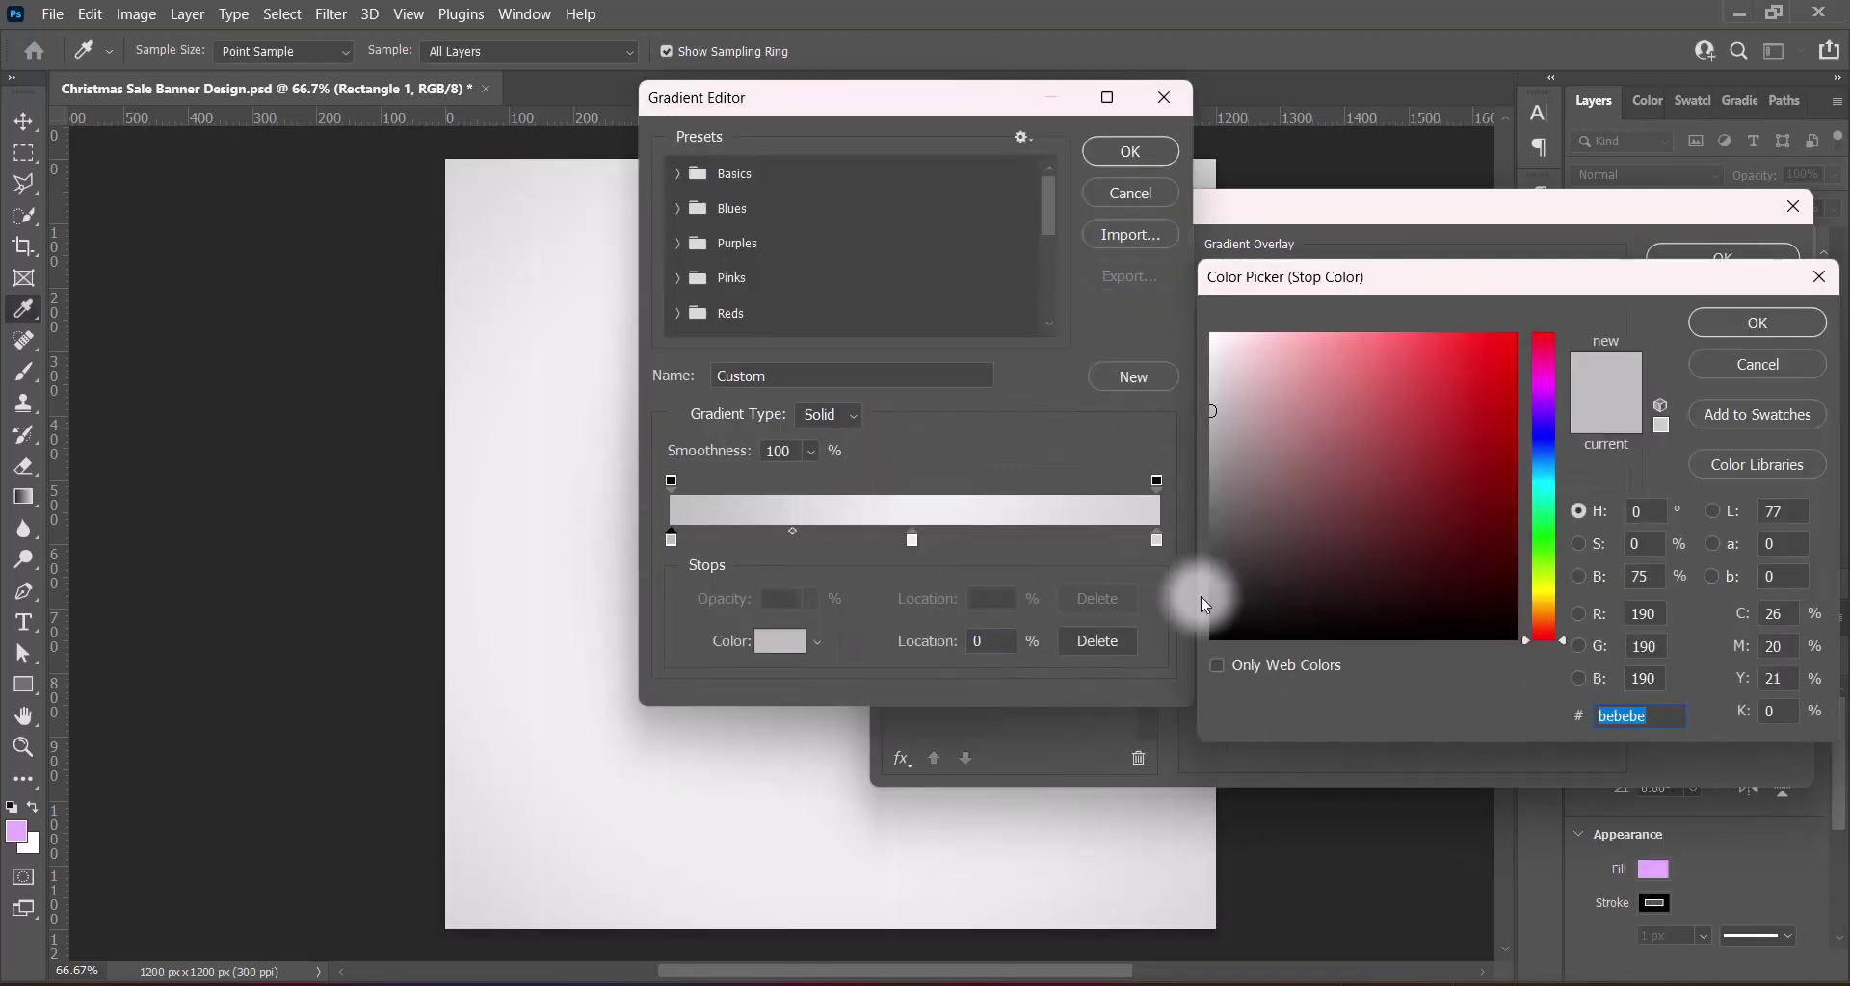
pyautogui.moveTo(1211, 607); pyautogui.dragTo(1146, 661)
pyautogui.click(1752, 332)
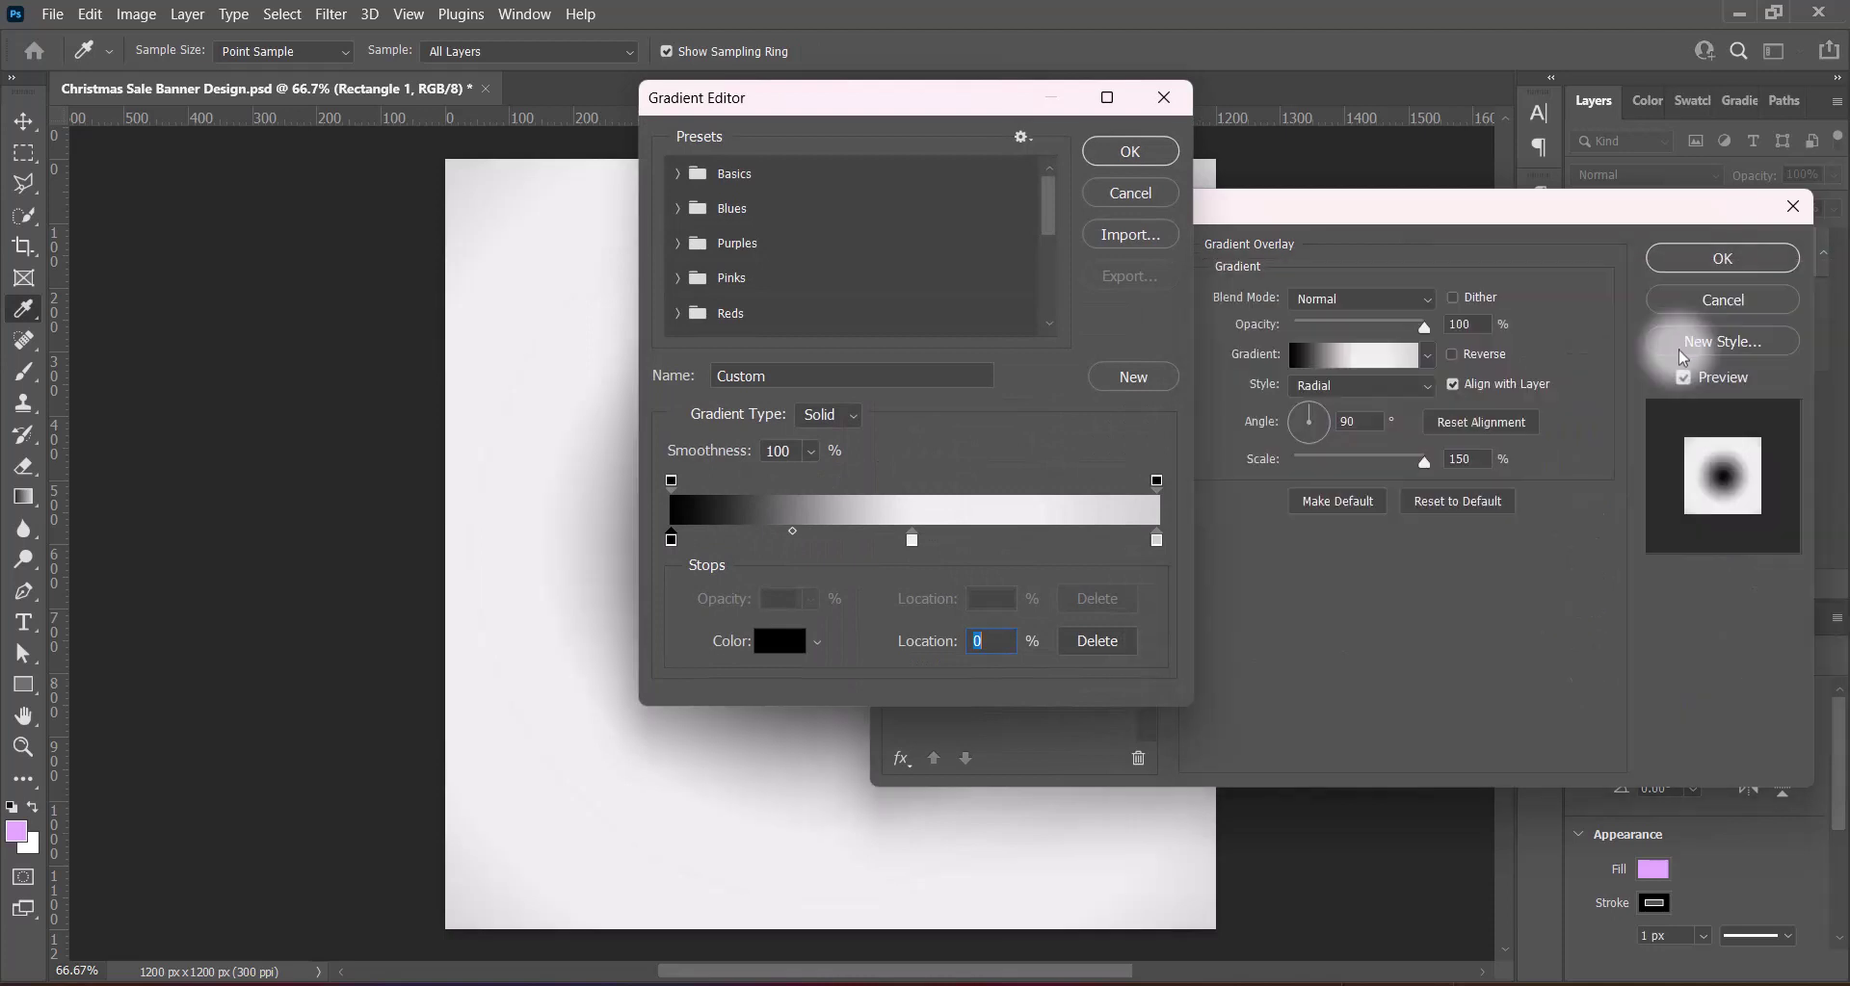
pyautogui.doubleClick(1156, 539)
pyautogui.moveTo(1239, 620); pyautogui.dragTo(1161, 672)
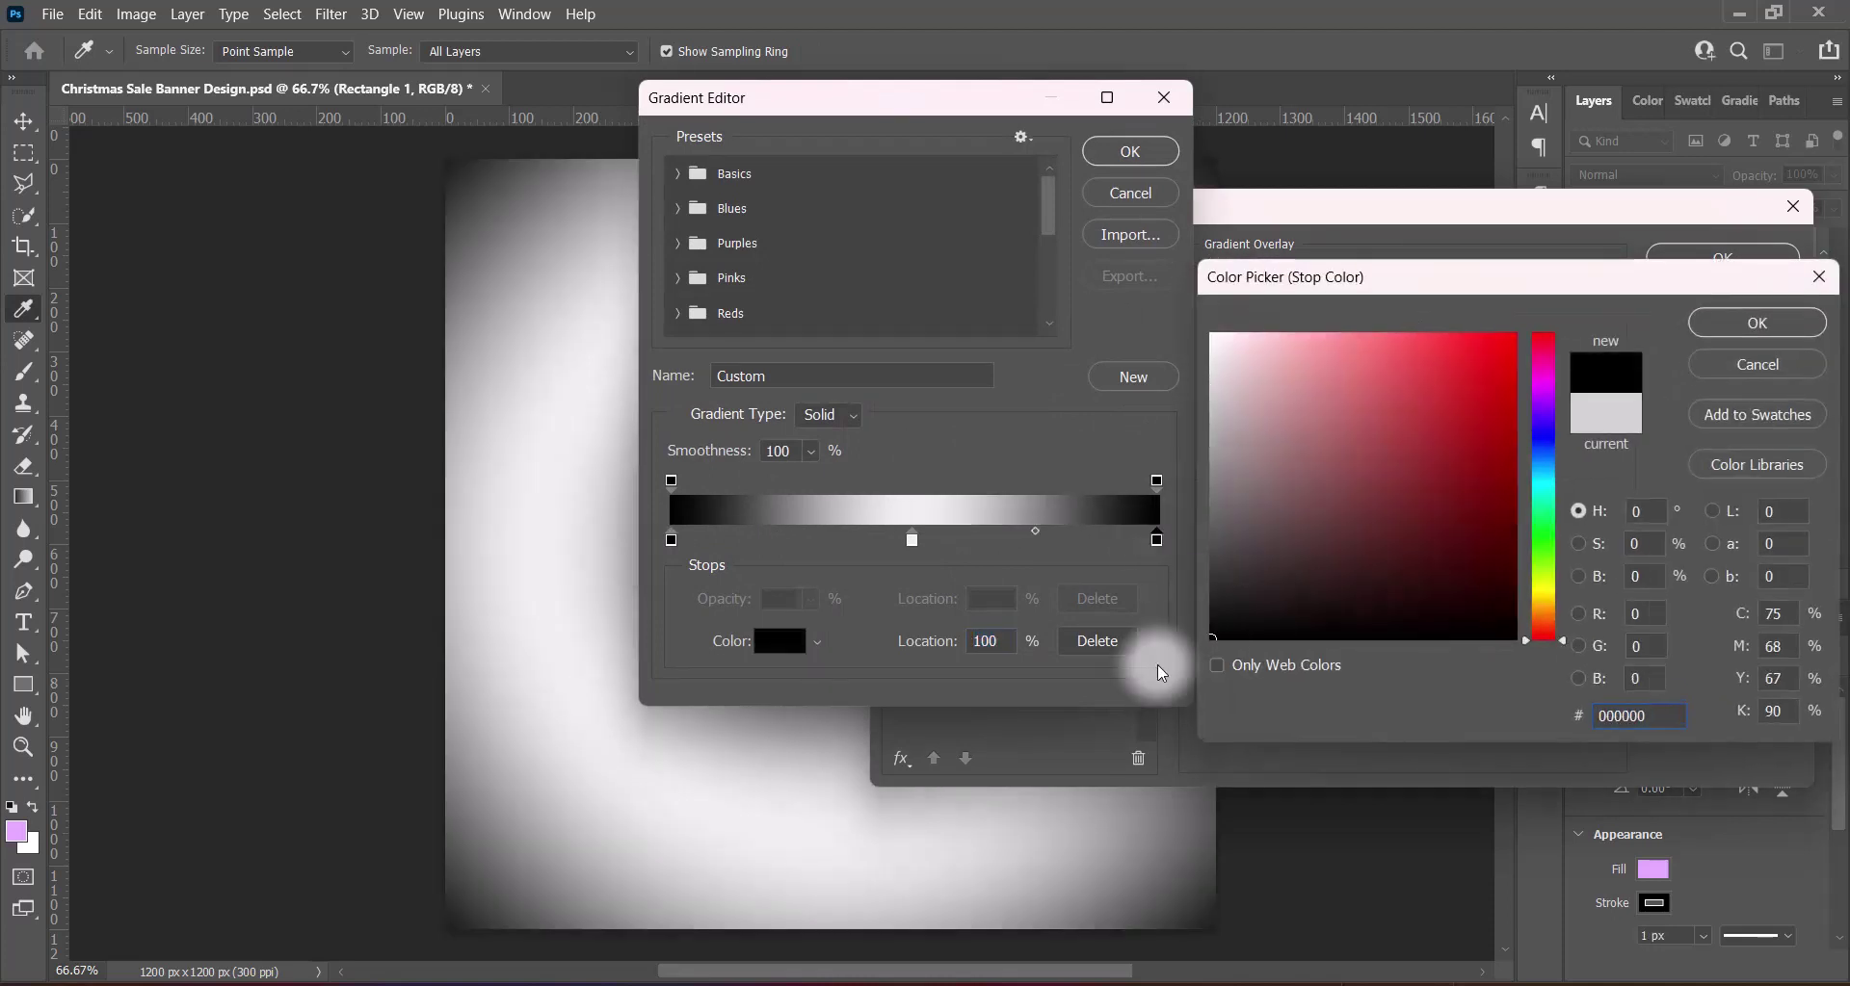
pyautogui.click(1756, 323)
# Make the middle gradient stop a rich purple (532b68)
pyautogui.doubleClick(911, 539)
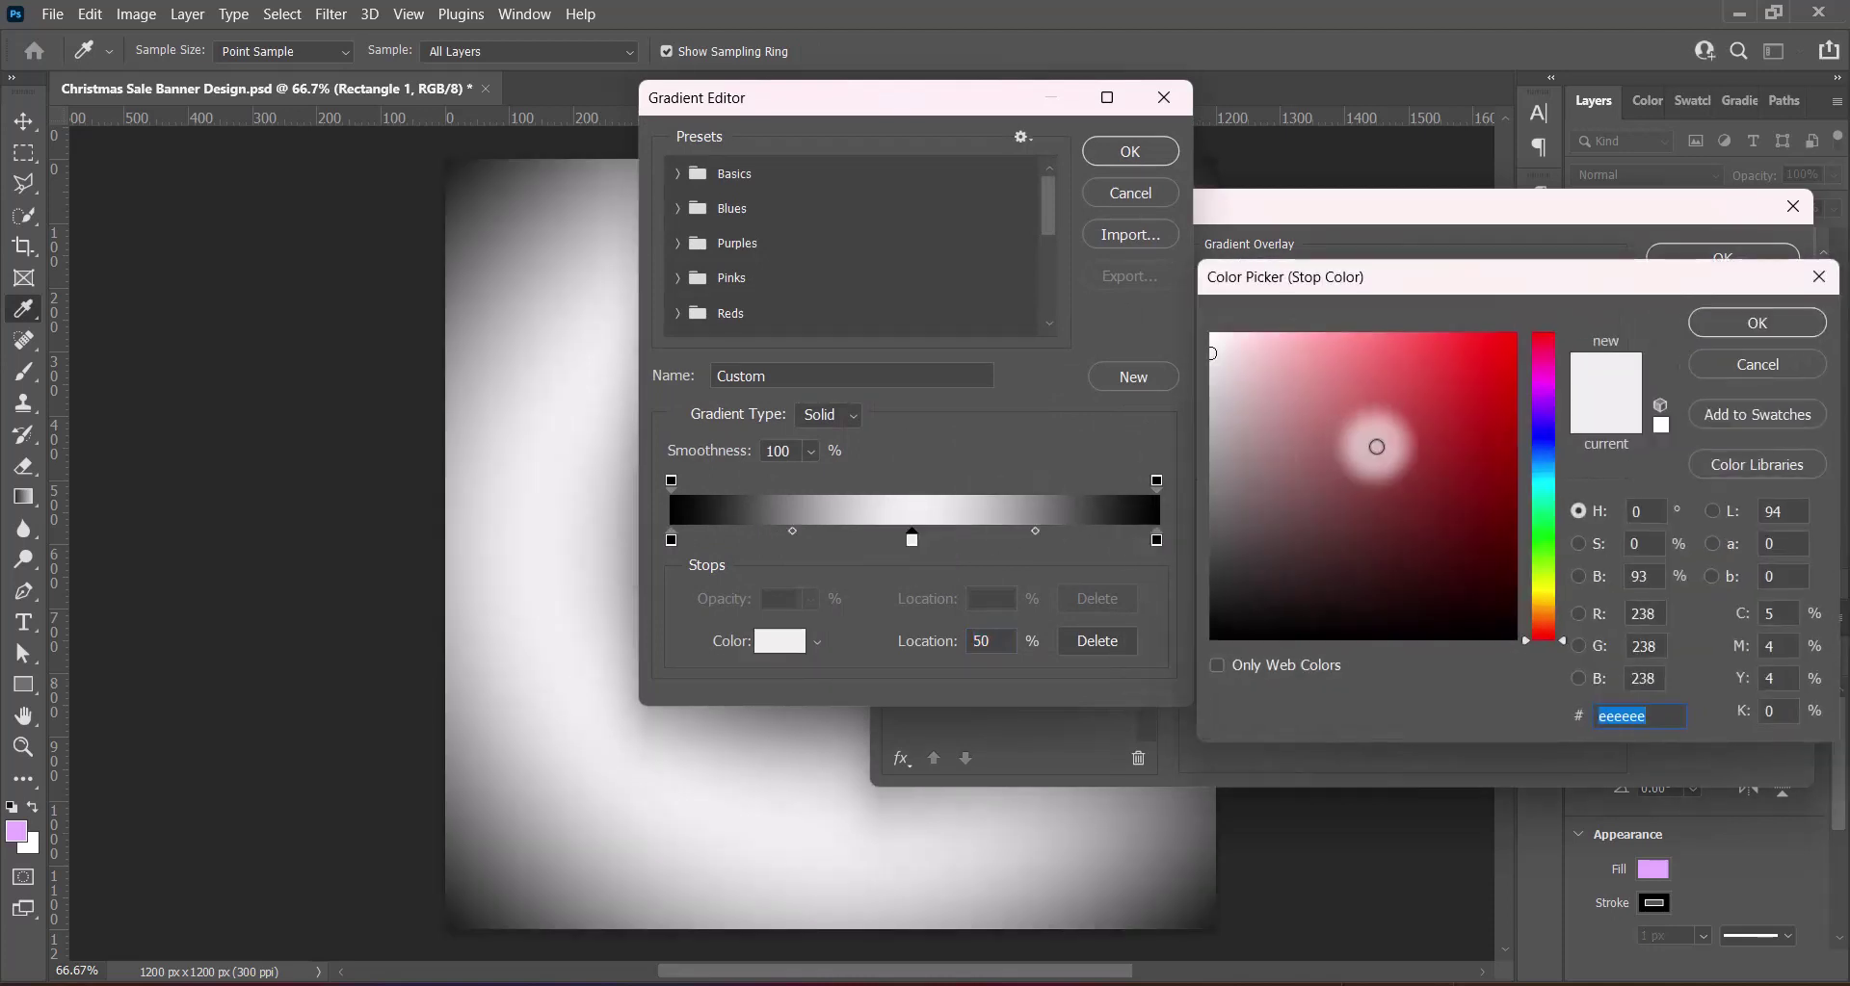
pyautogui.click(1543, 401)
pyautogui.click(1296, 523)
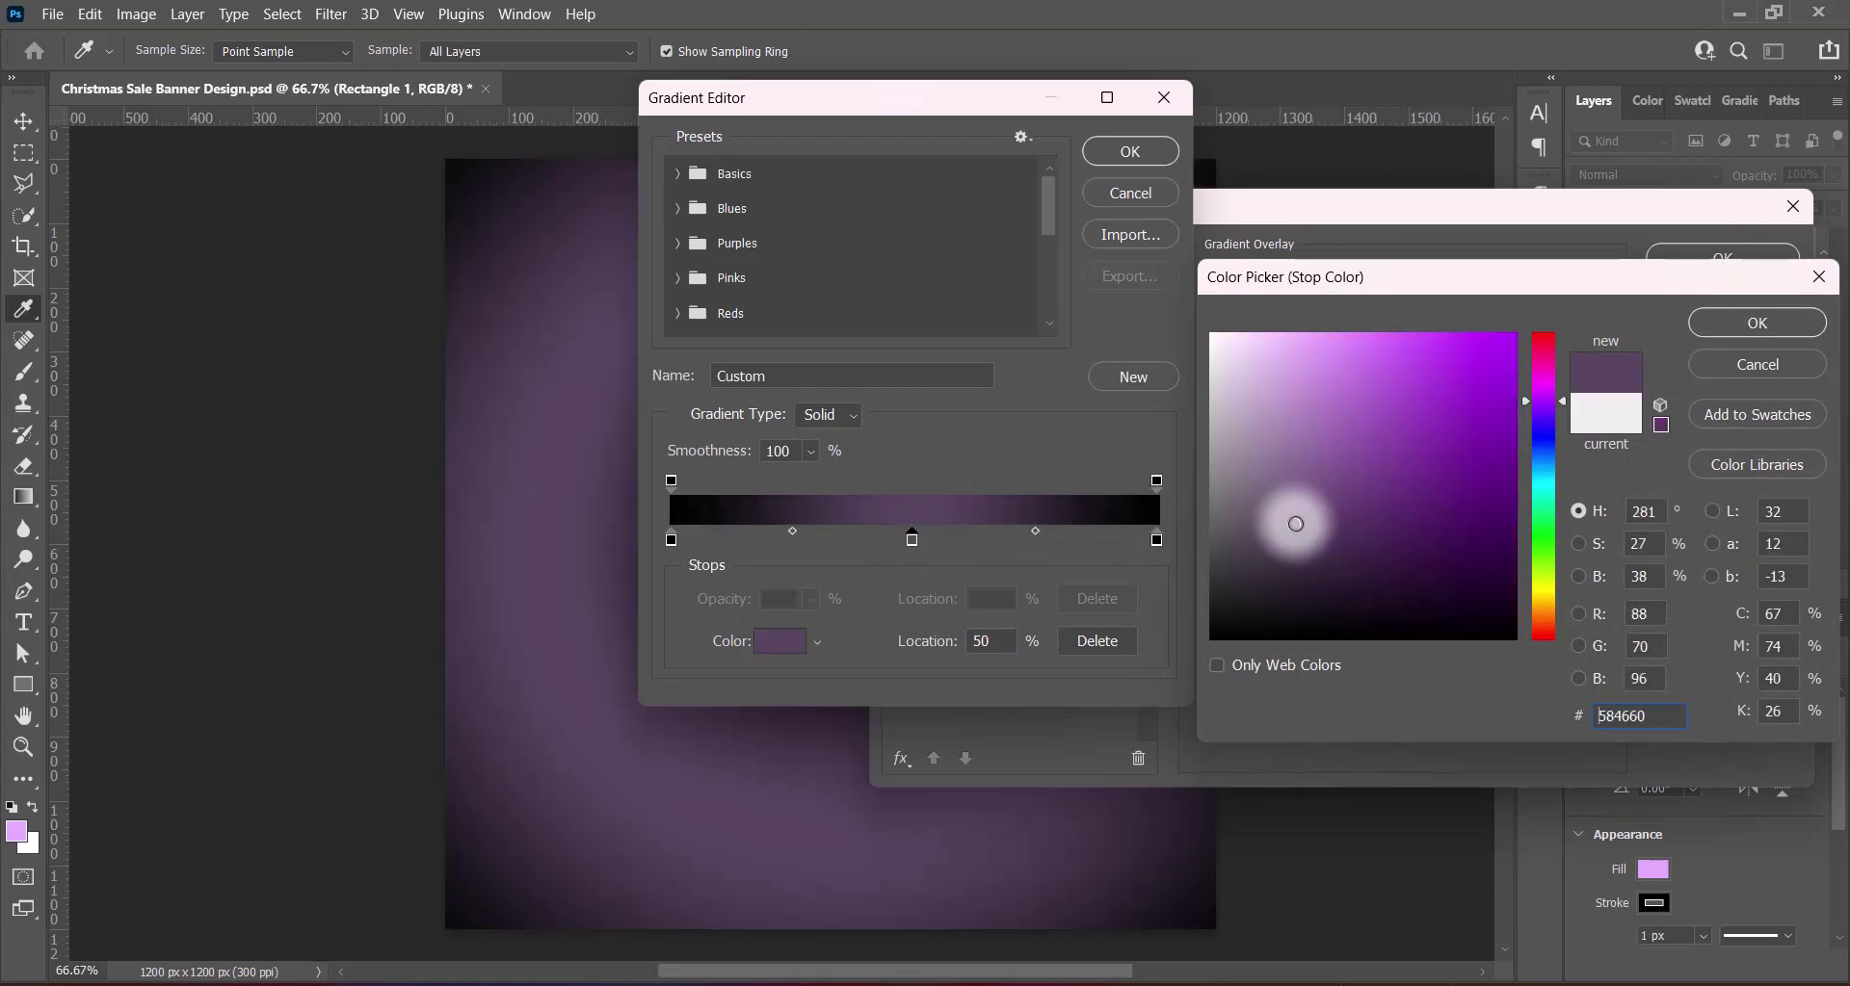
pyautogui.moveTo(1549, 369); pyautogui.dragTo(1539, 401)
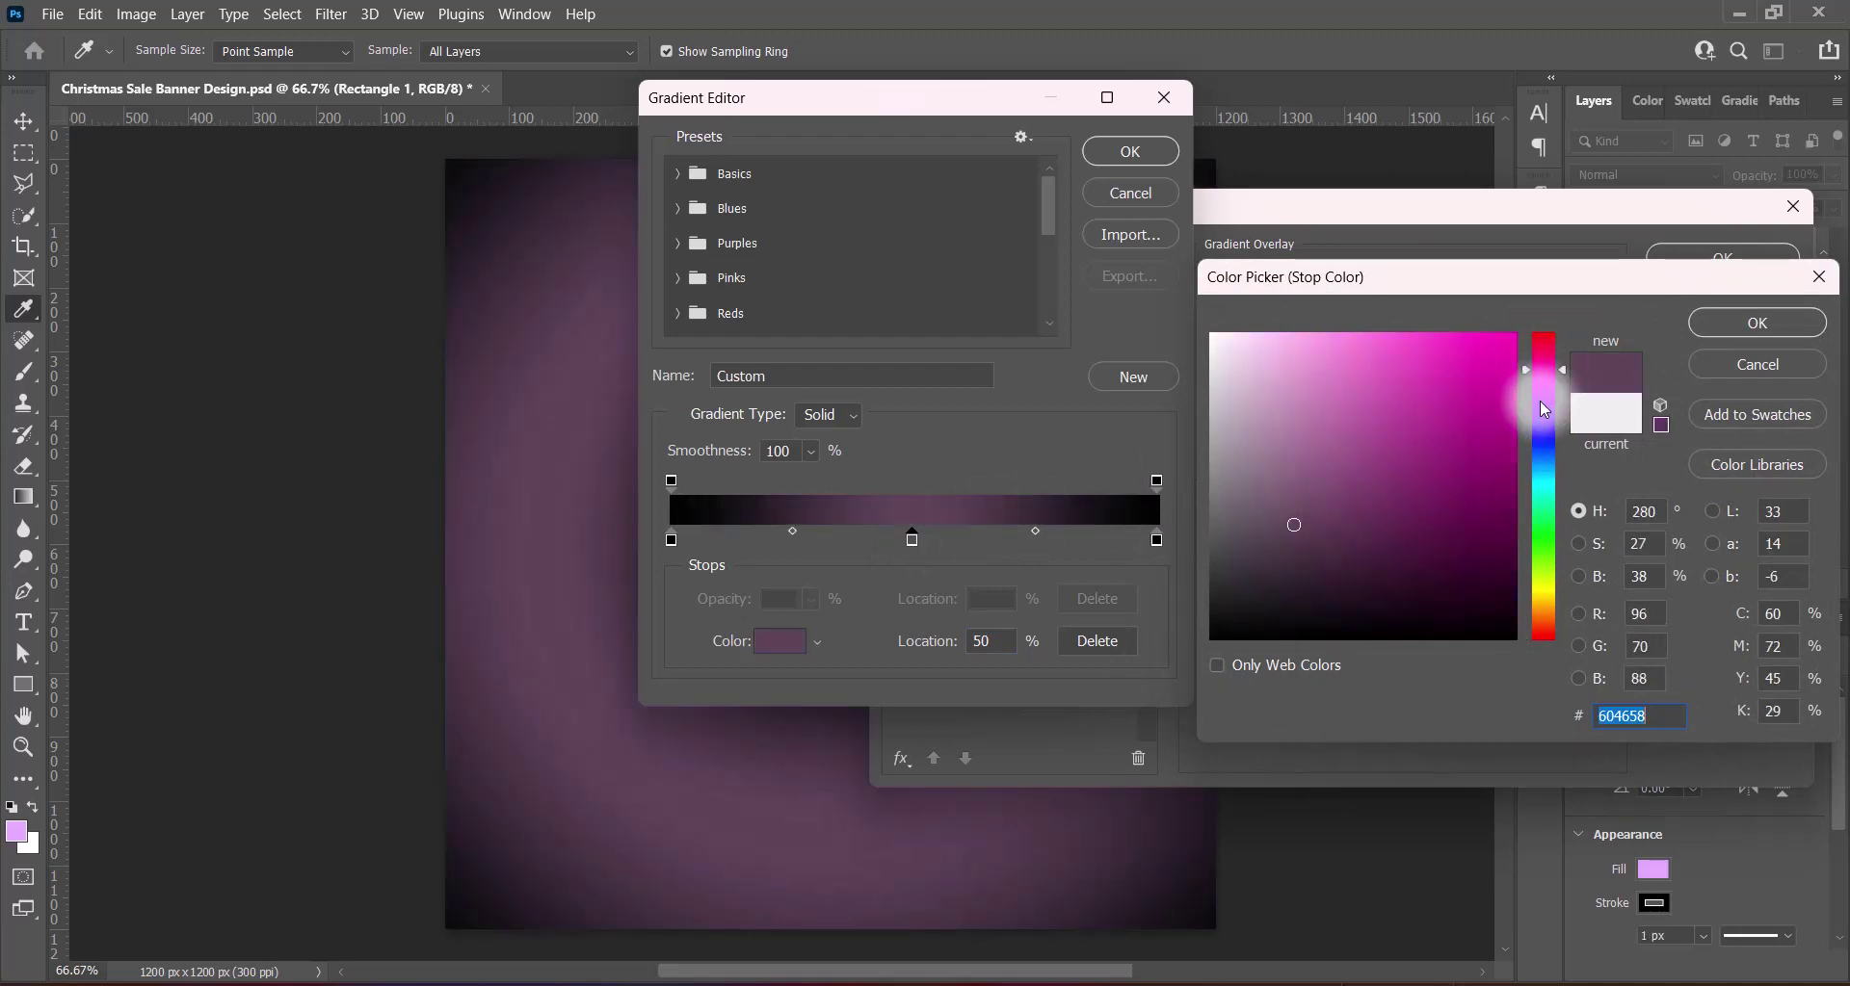
pyautogui.click(1418, 535)
pyautogui.moveTo(1335, 492); pyautogui.dragTo(1336, 520)
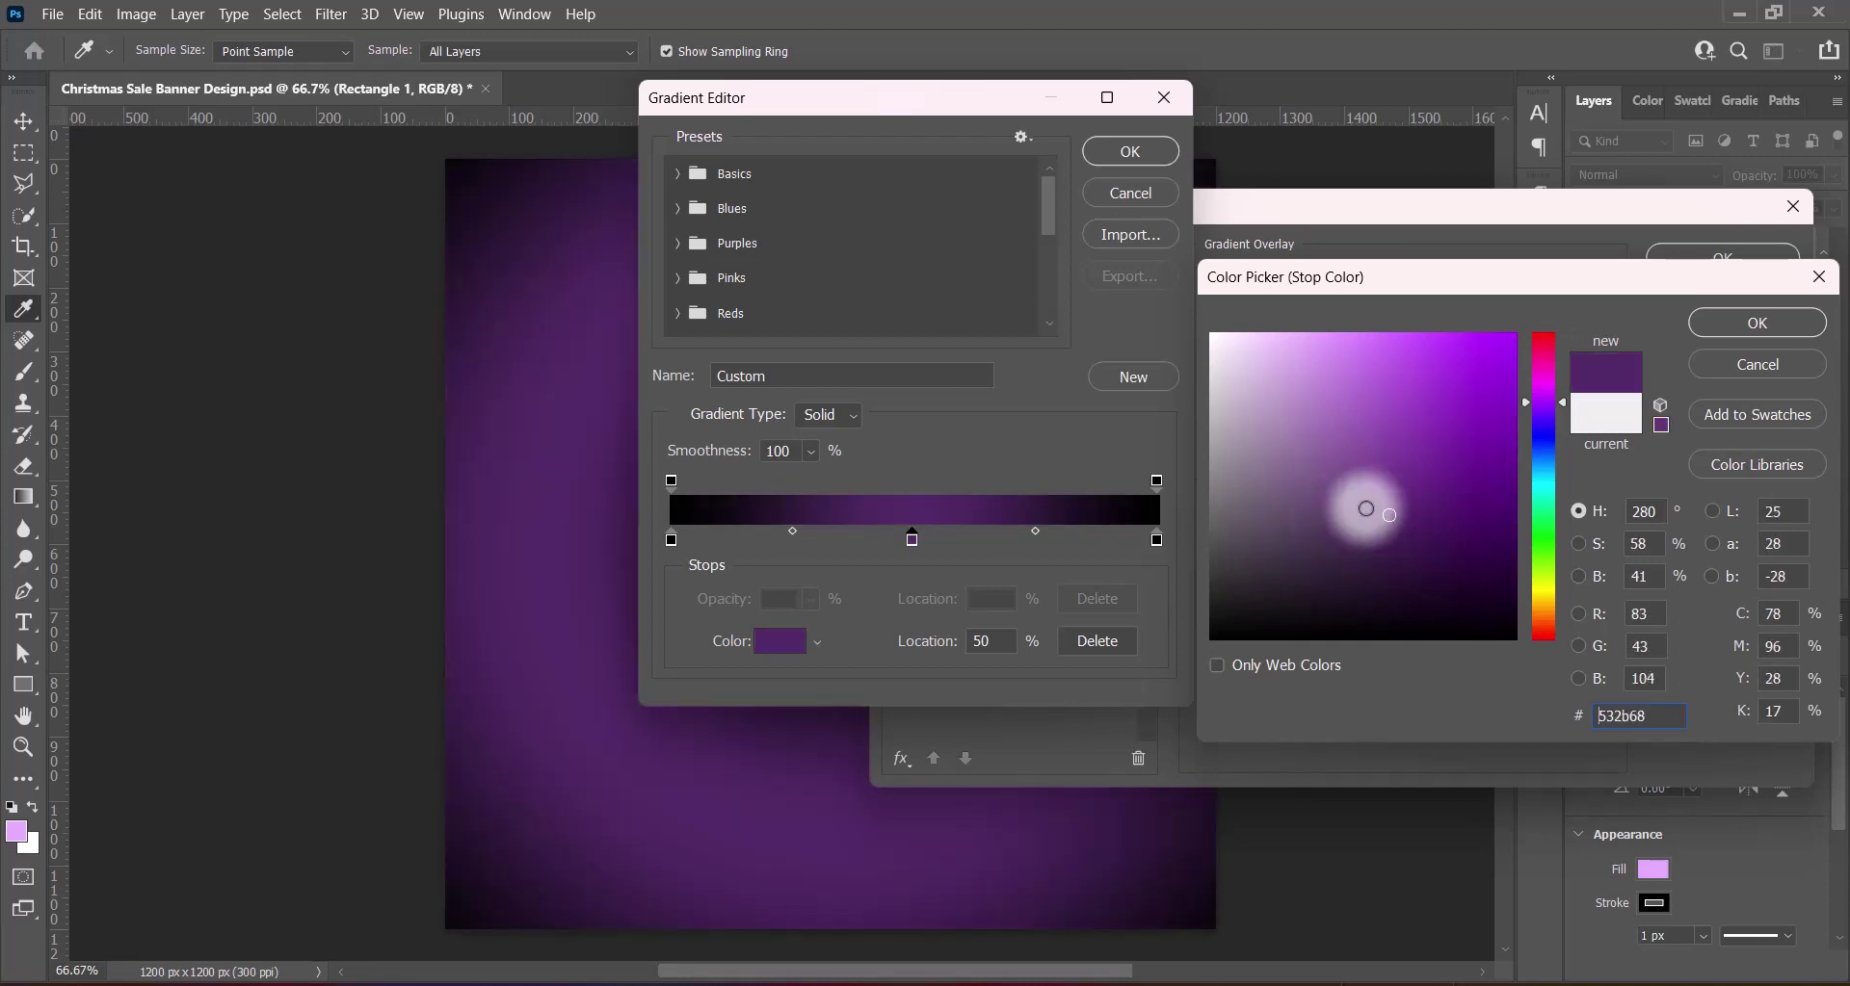
pyautogui.click(1710, 324)
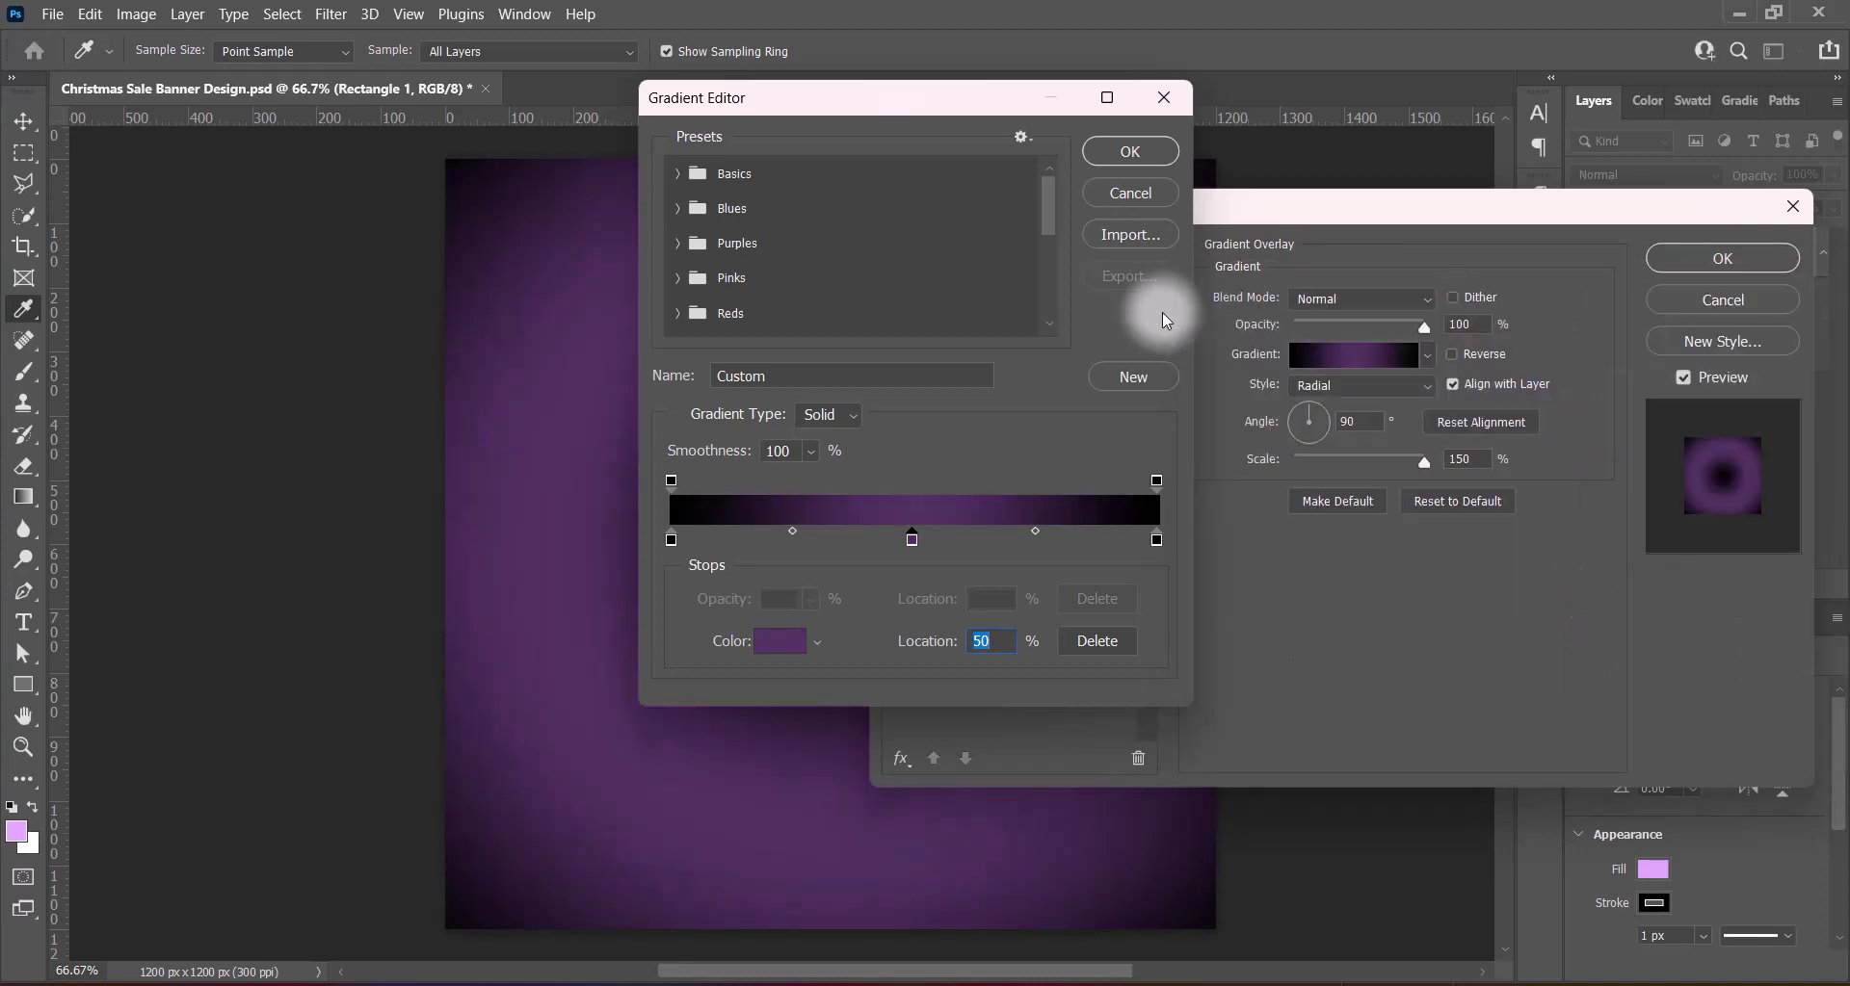
# Change the left stop to very dark red and the right stop to near-black
pyautogui.doubleClick(672, 540)
pyautogui.click(1511, 598)
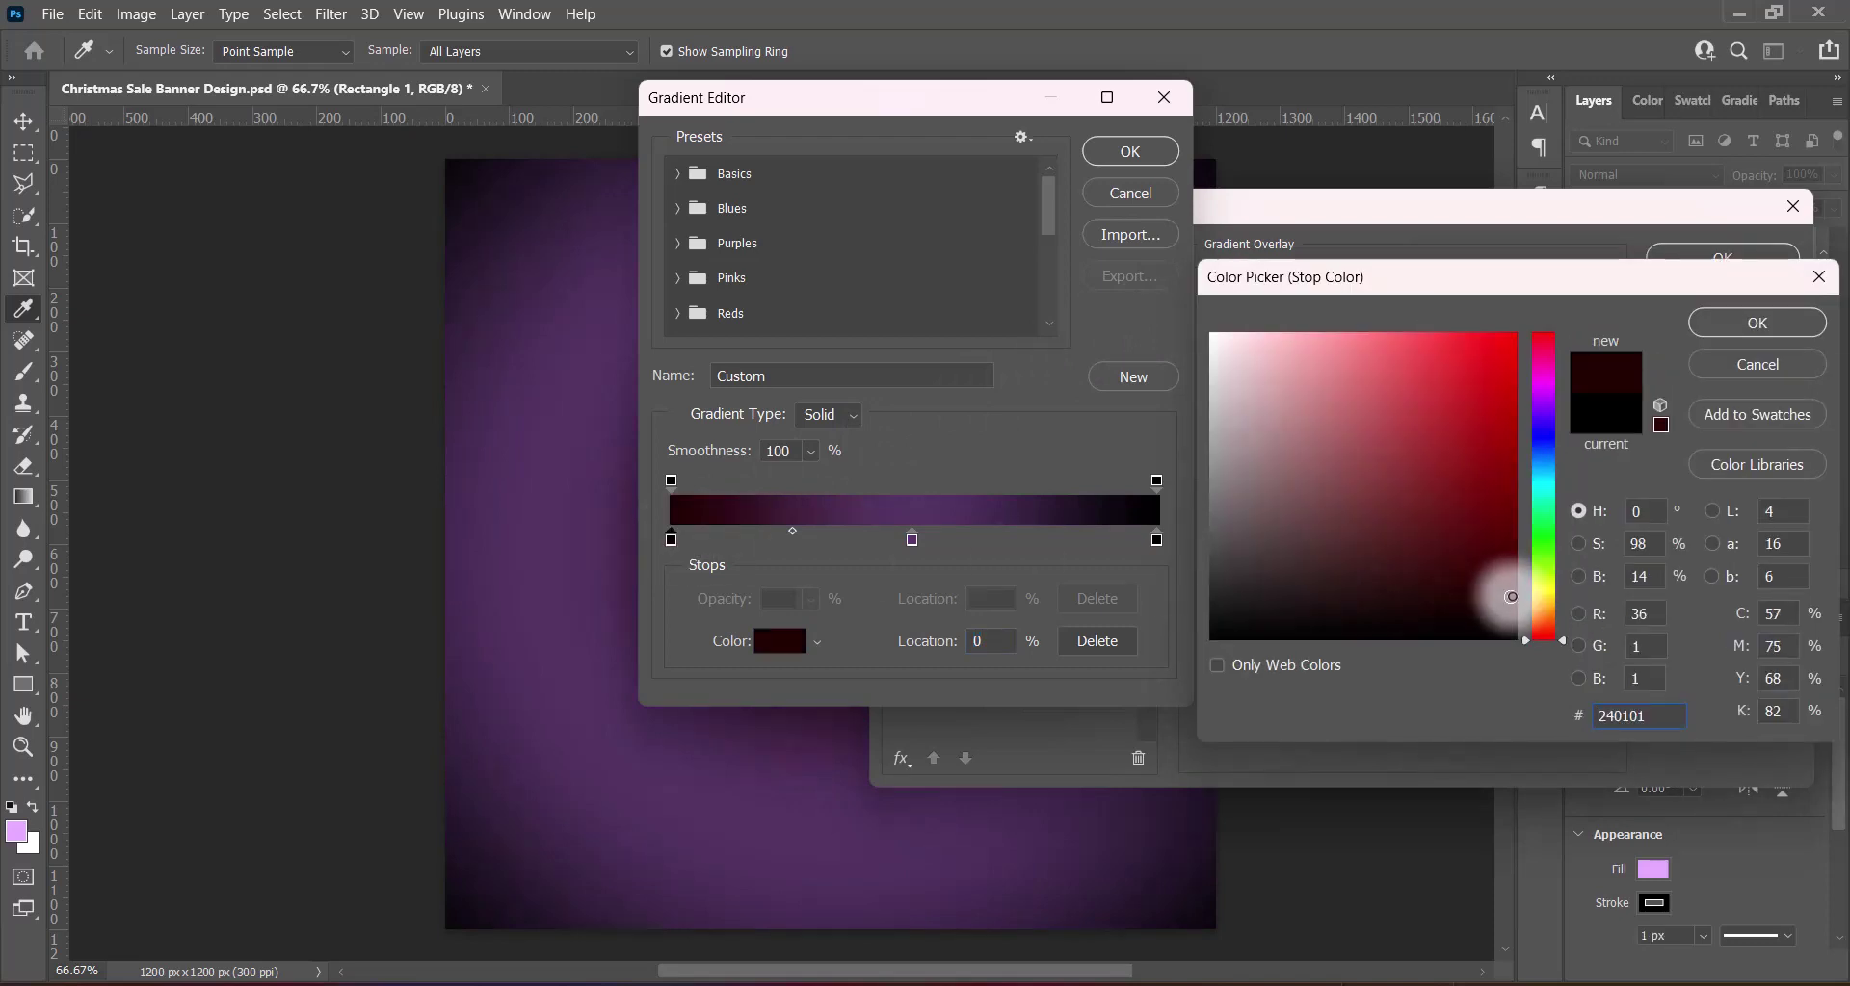
pyautogui.click(1734, 324)
pyautogui.doubleClick(1156, 539)
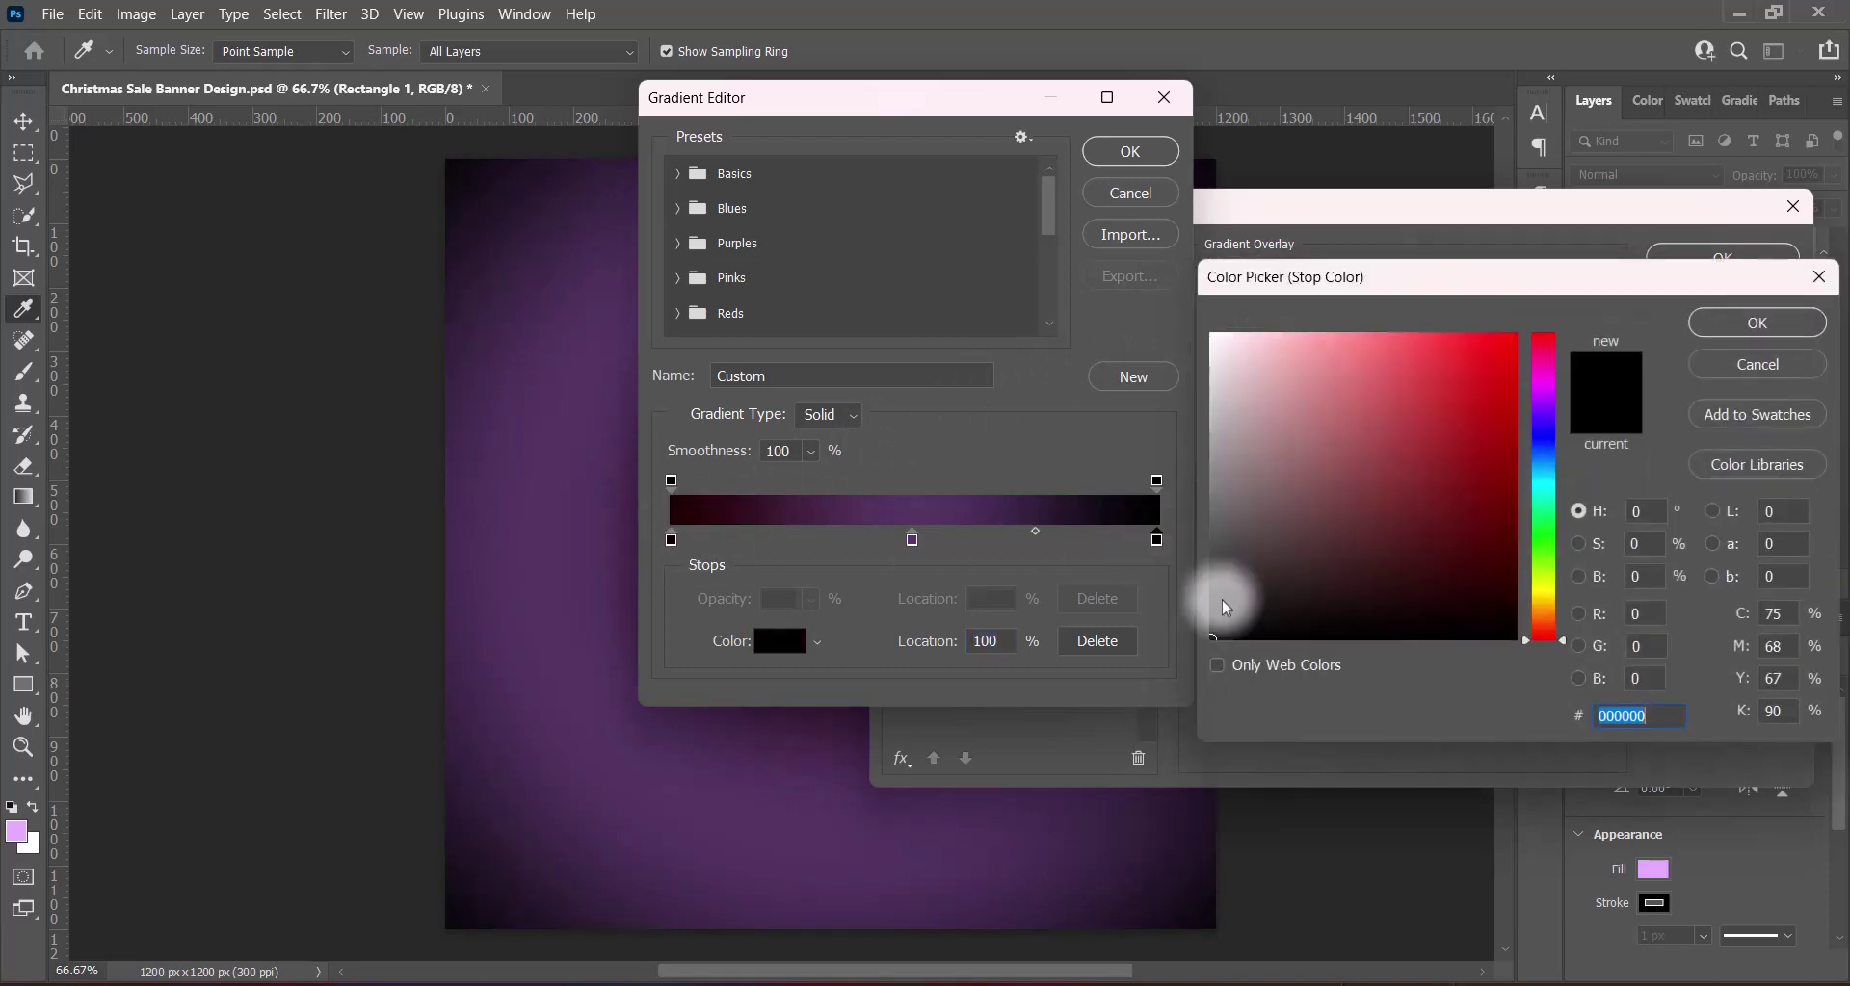
pyautogui.click(1275, 604)
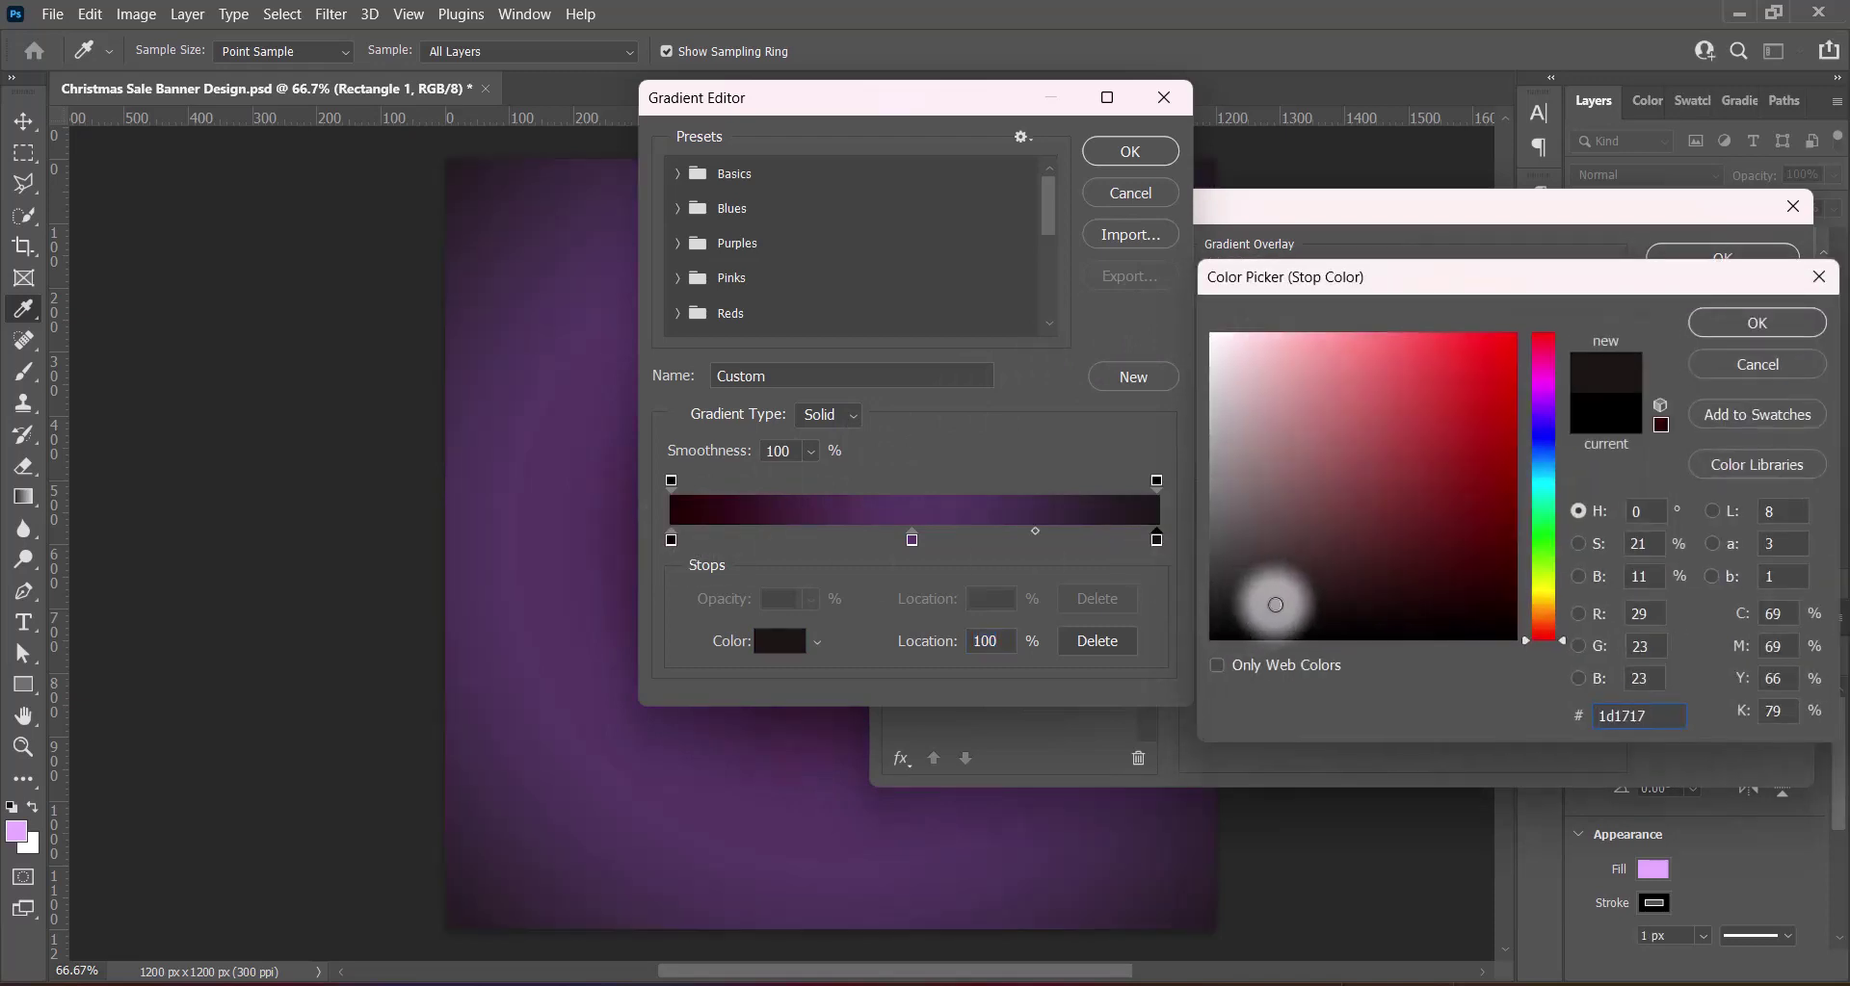
pyautogui.click(1553, 637)
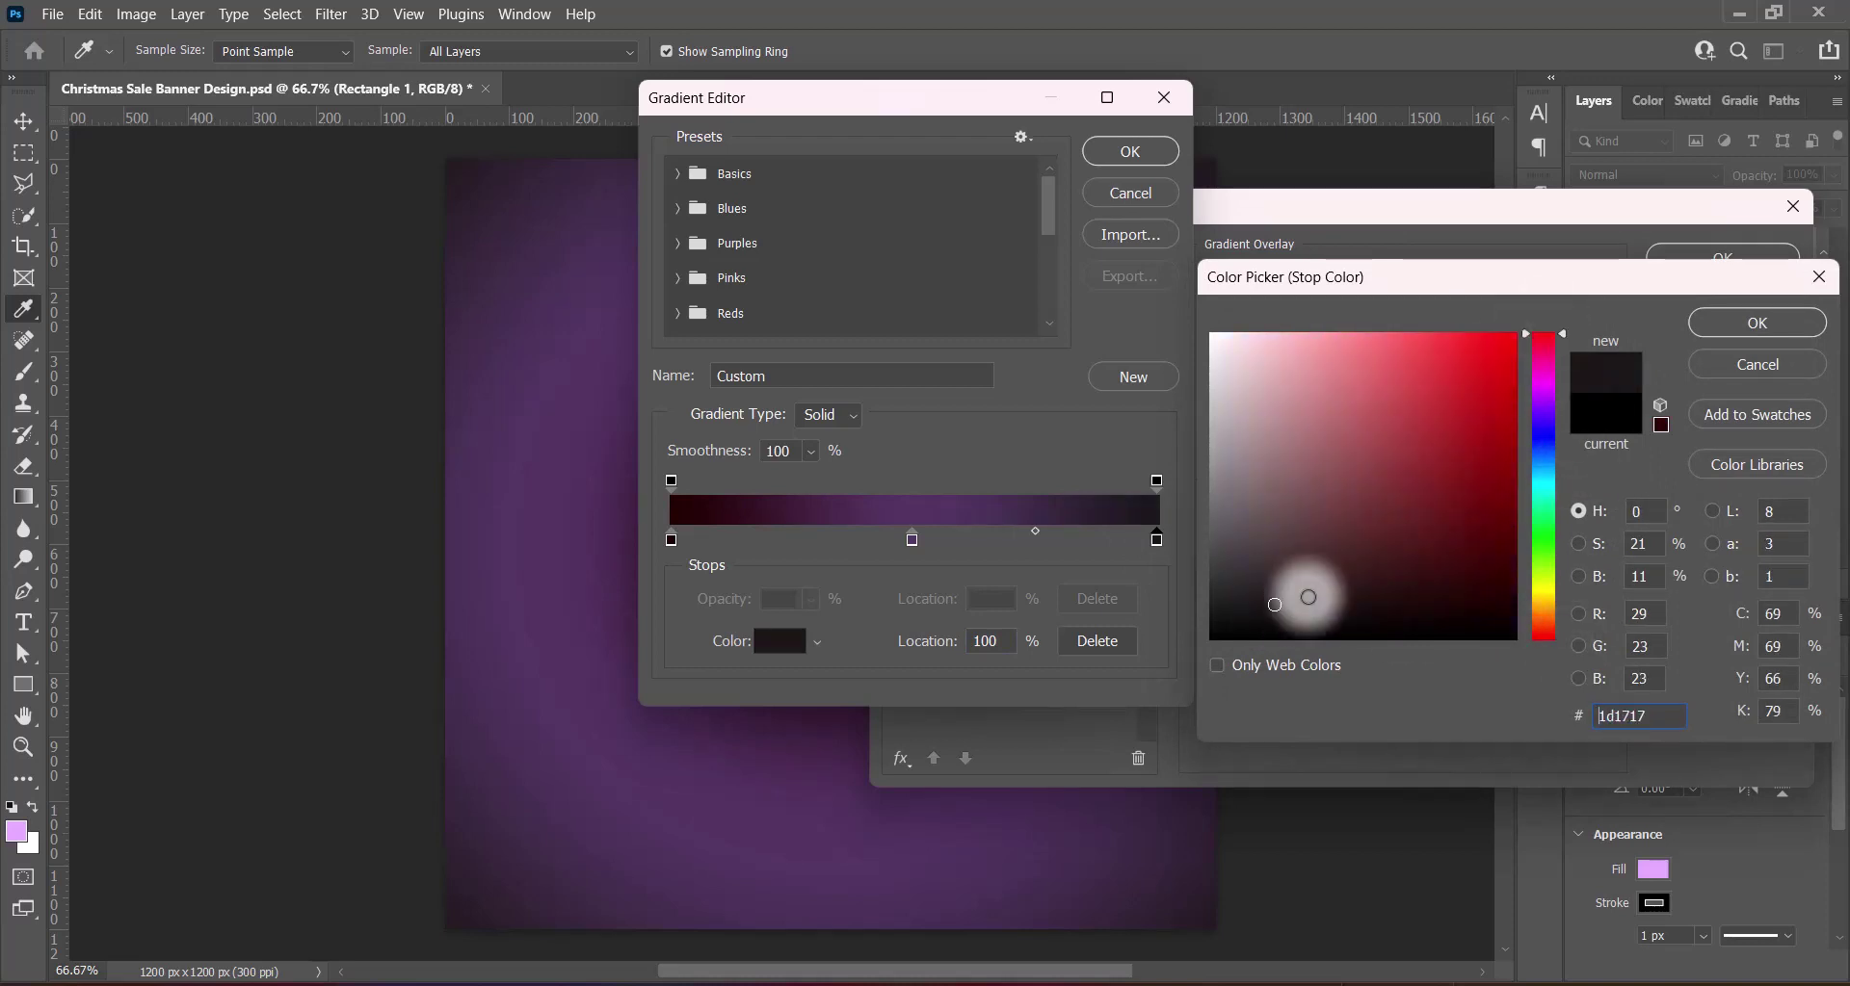
pyautogui.click(1361, 611)
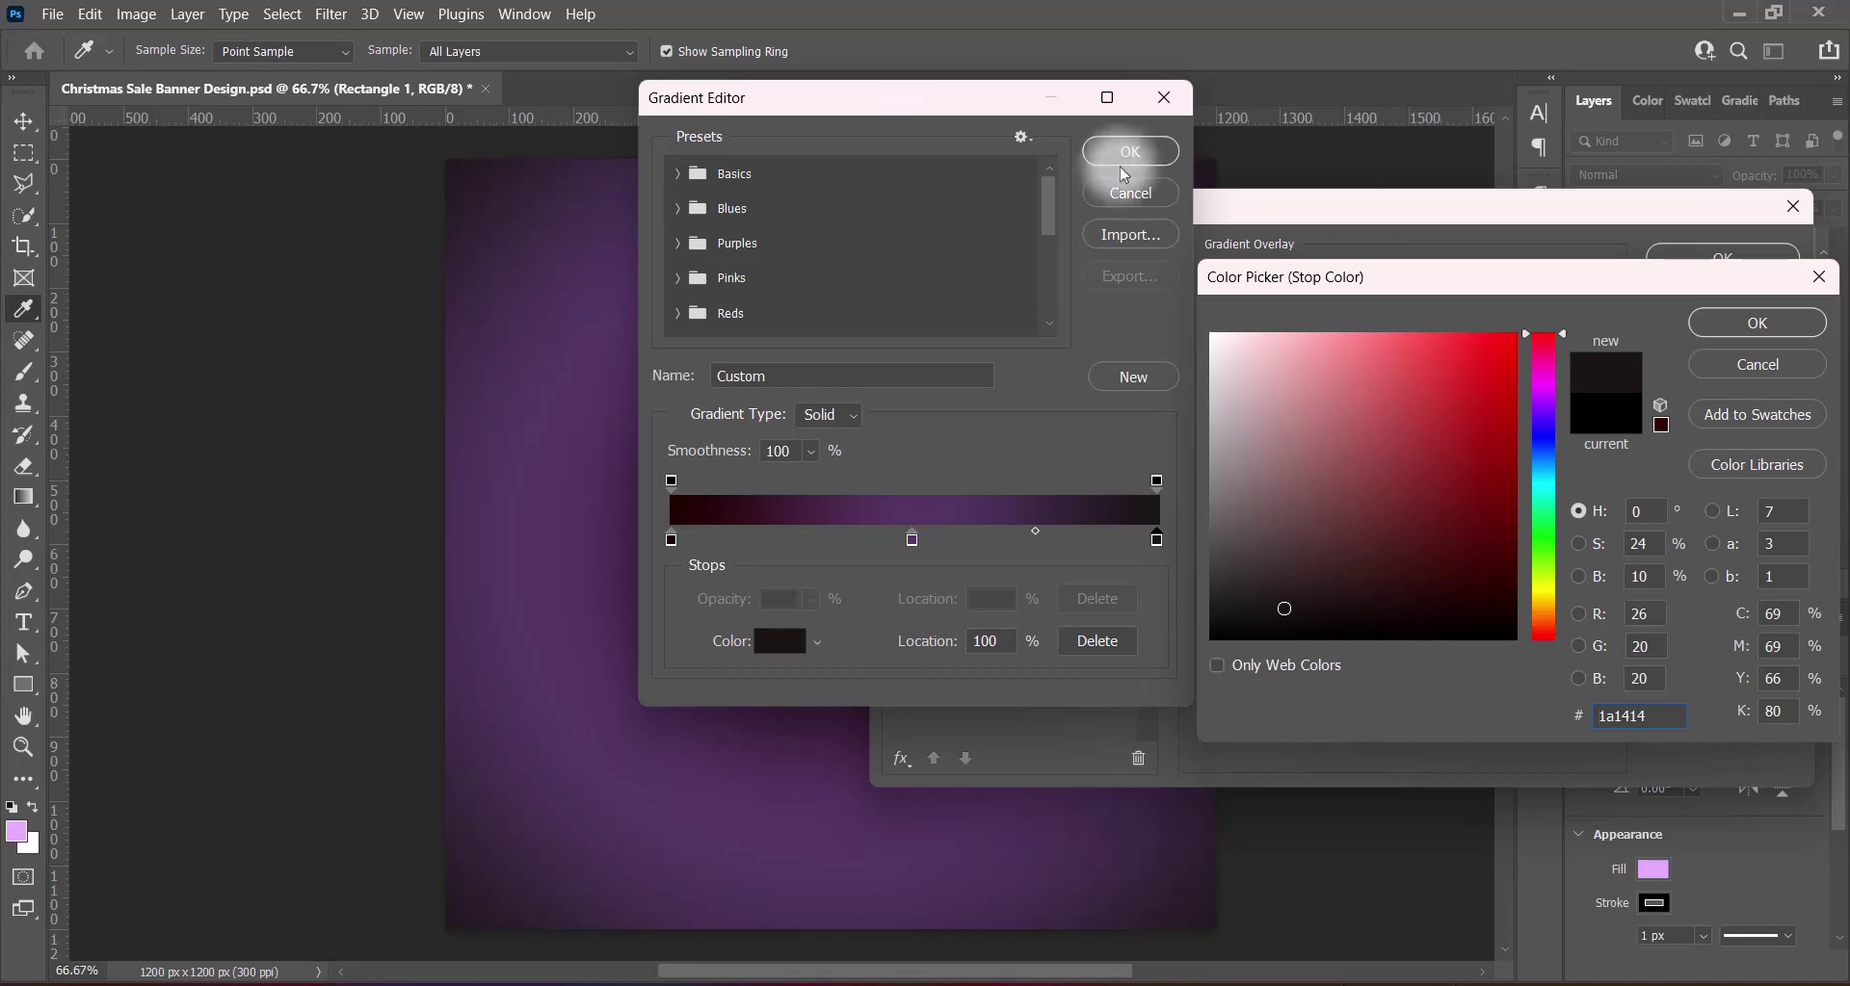
pyautogui.click(1757, 322)
# Confirm the gradient and test reversing the radial direction, keeping the original
pyautogui.click(1156, 154)
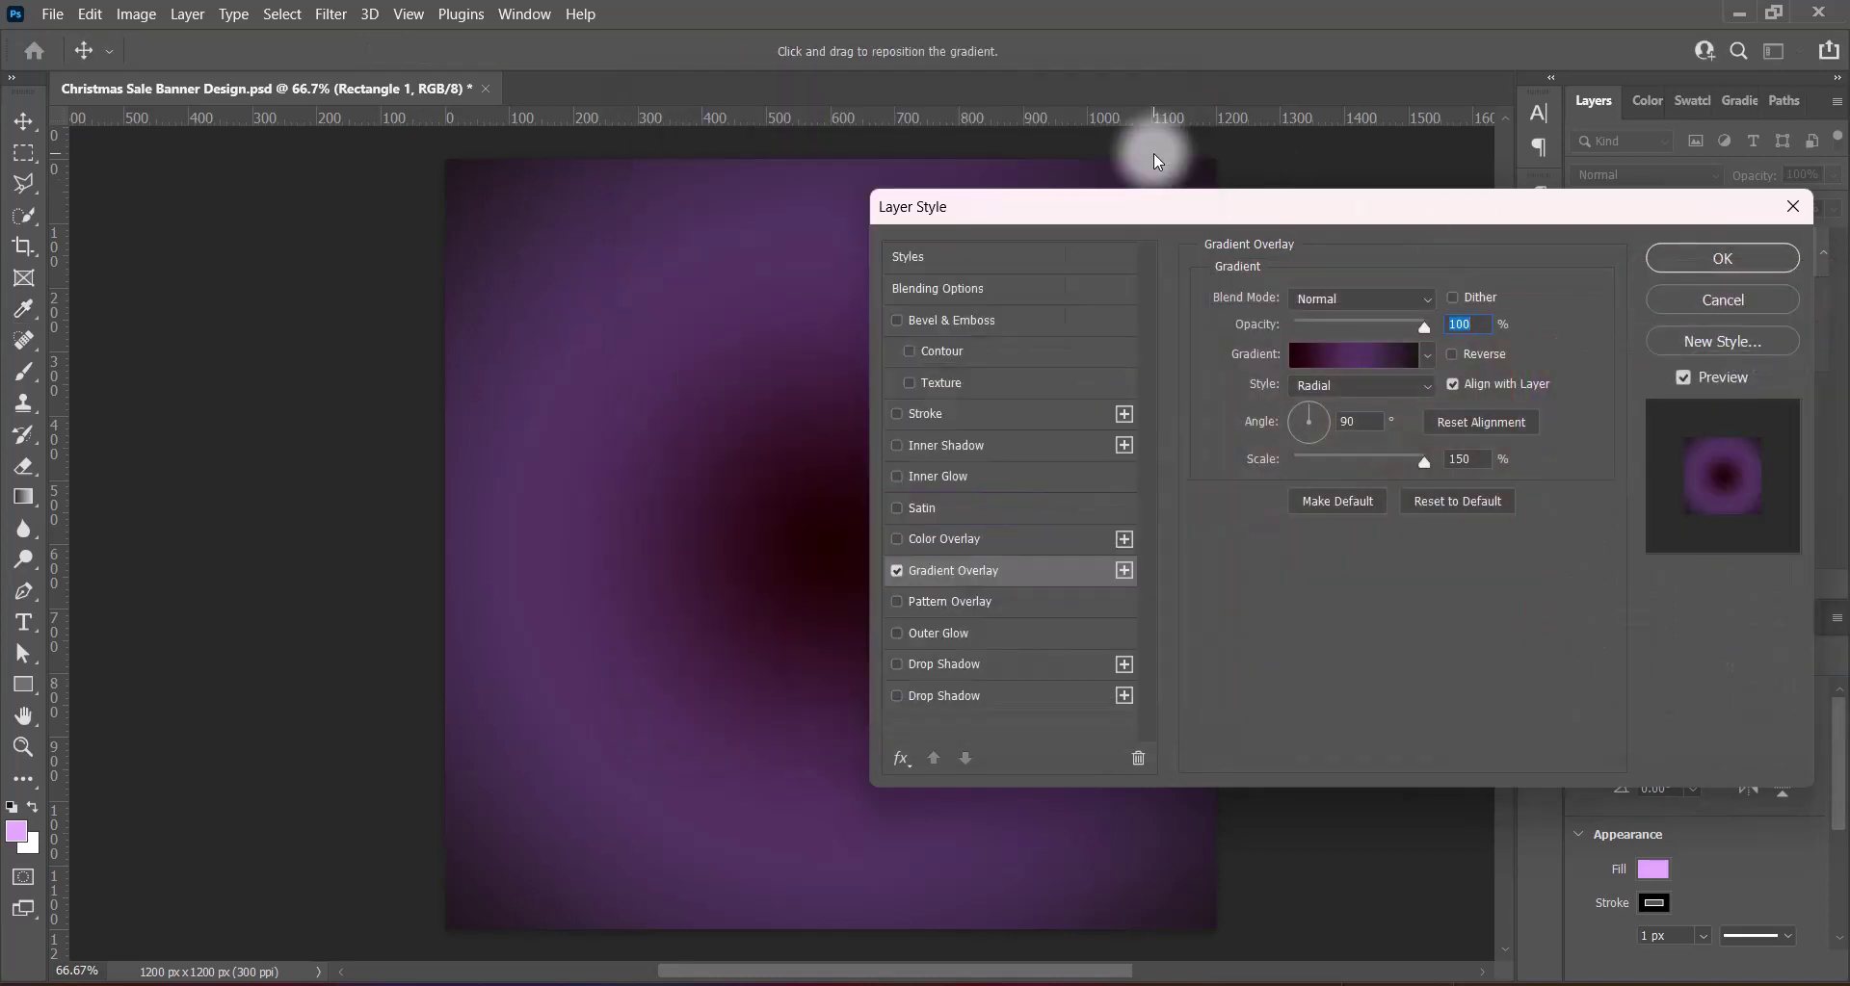
pyautogui.click(1454, 358)
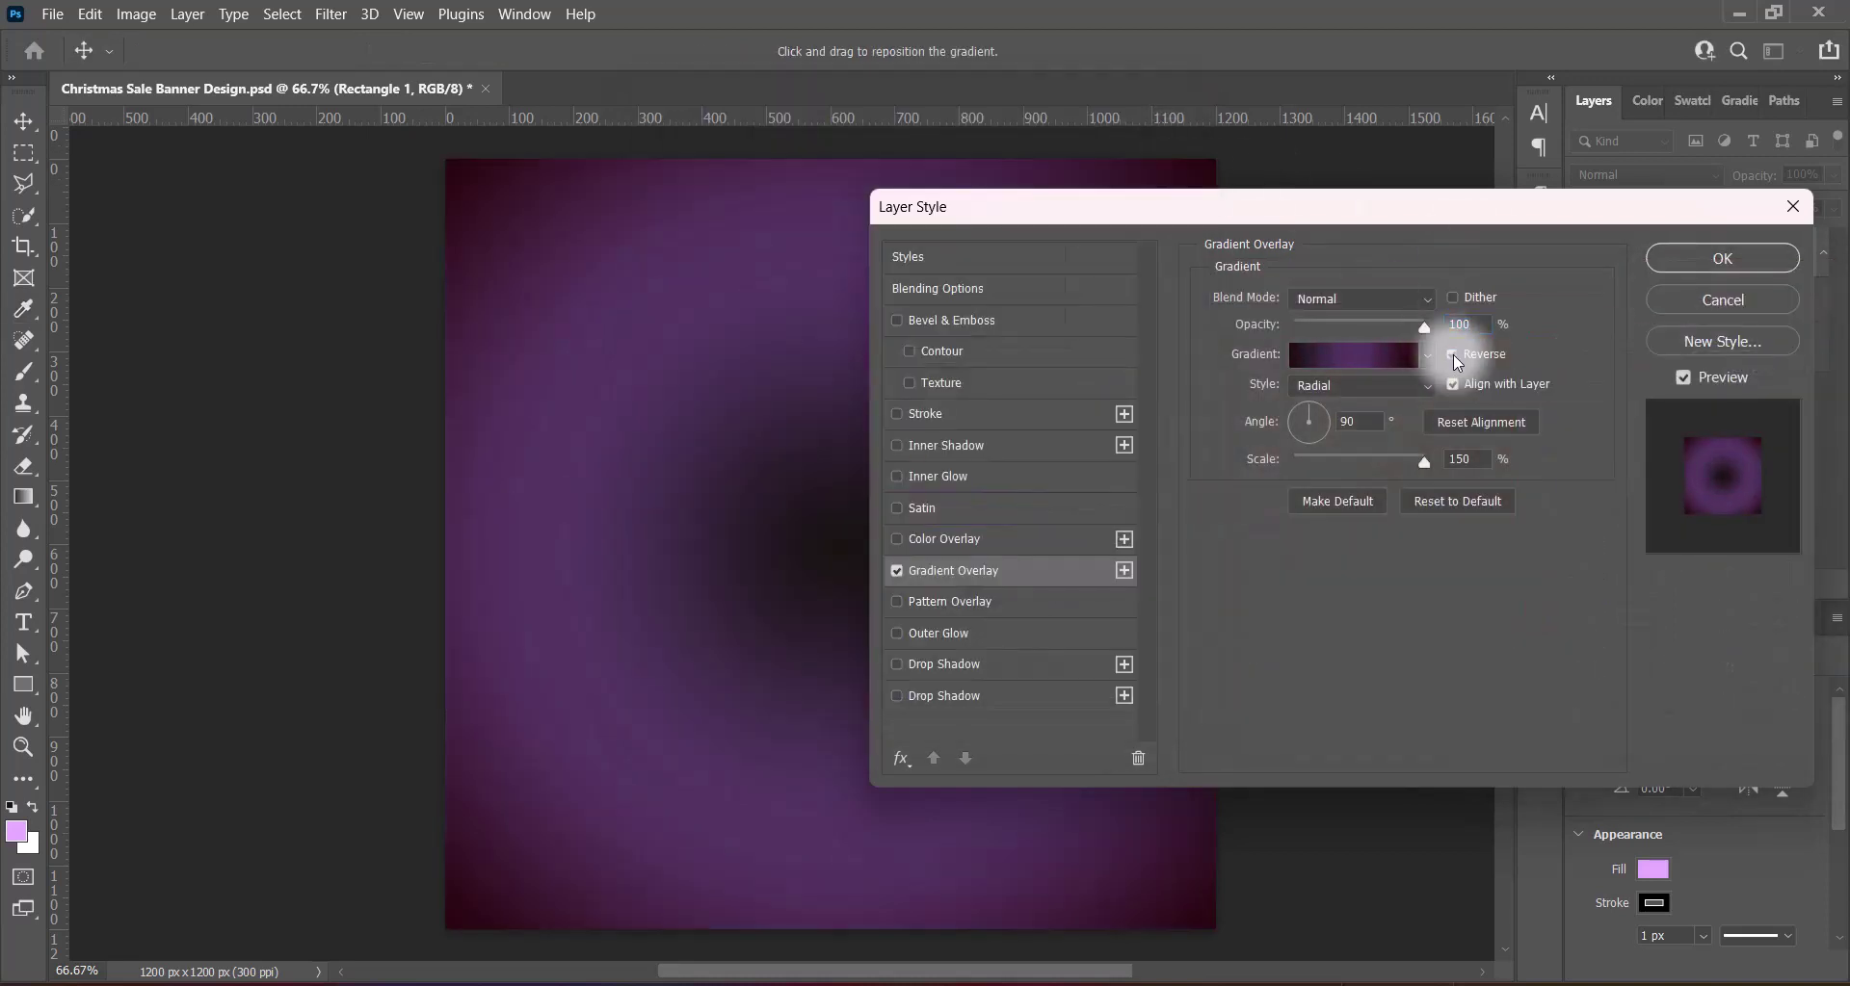
pyautogui.click(1452, 355)
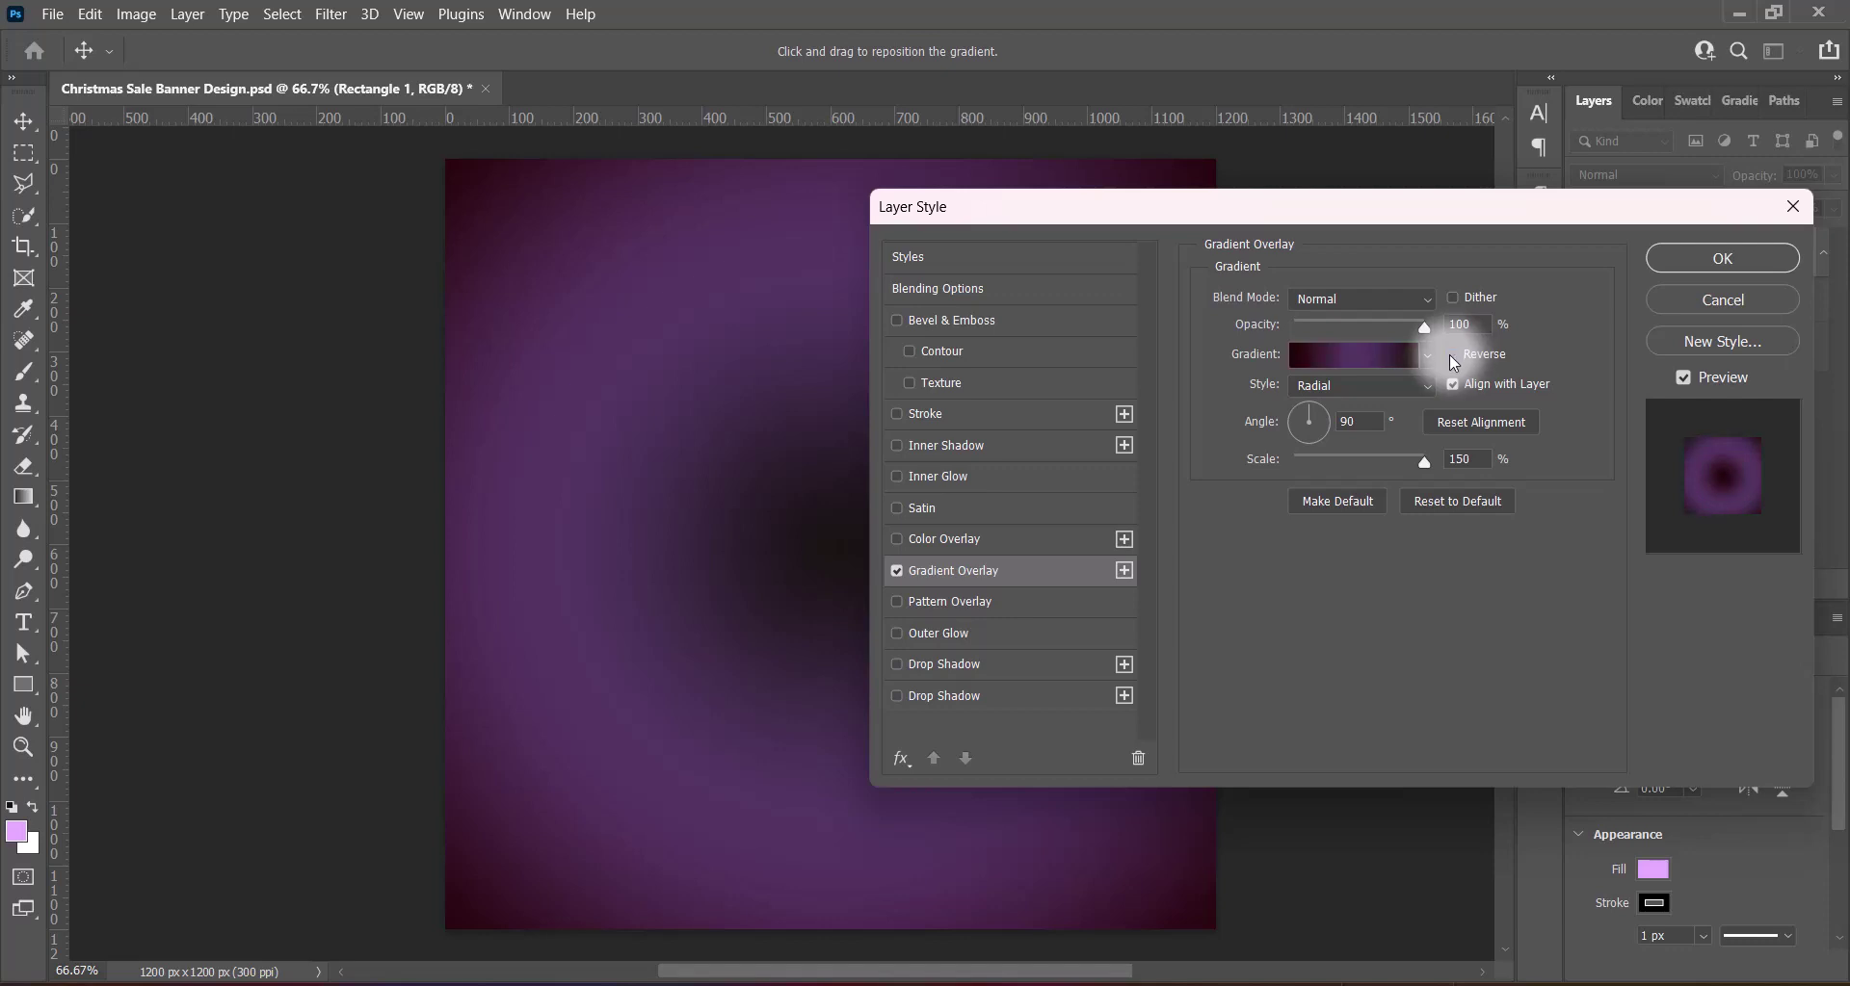
# Add Bevel & Emboss with a light Water pattern texture
pyautogui.click(916, 385)
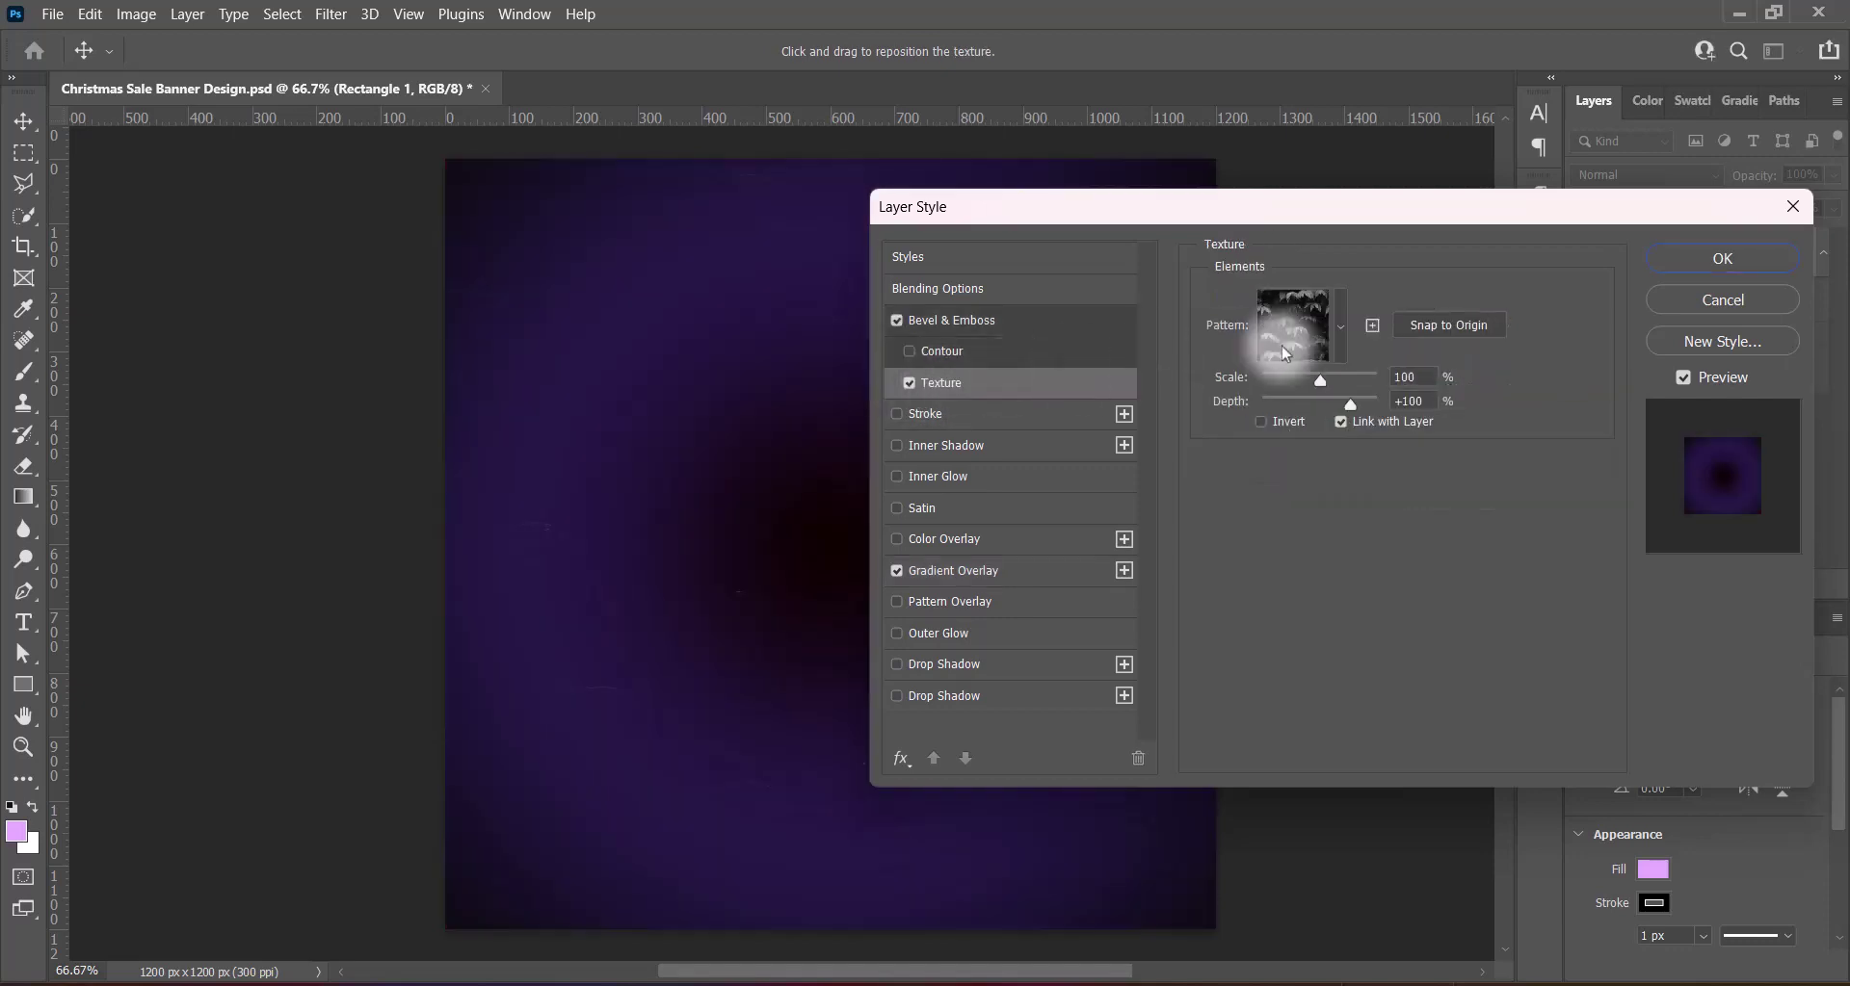
pyautogui.click(1339, 327)
pyautogui.click(1270, 509)
pyautogui.click(1493, 503)
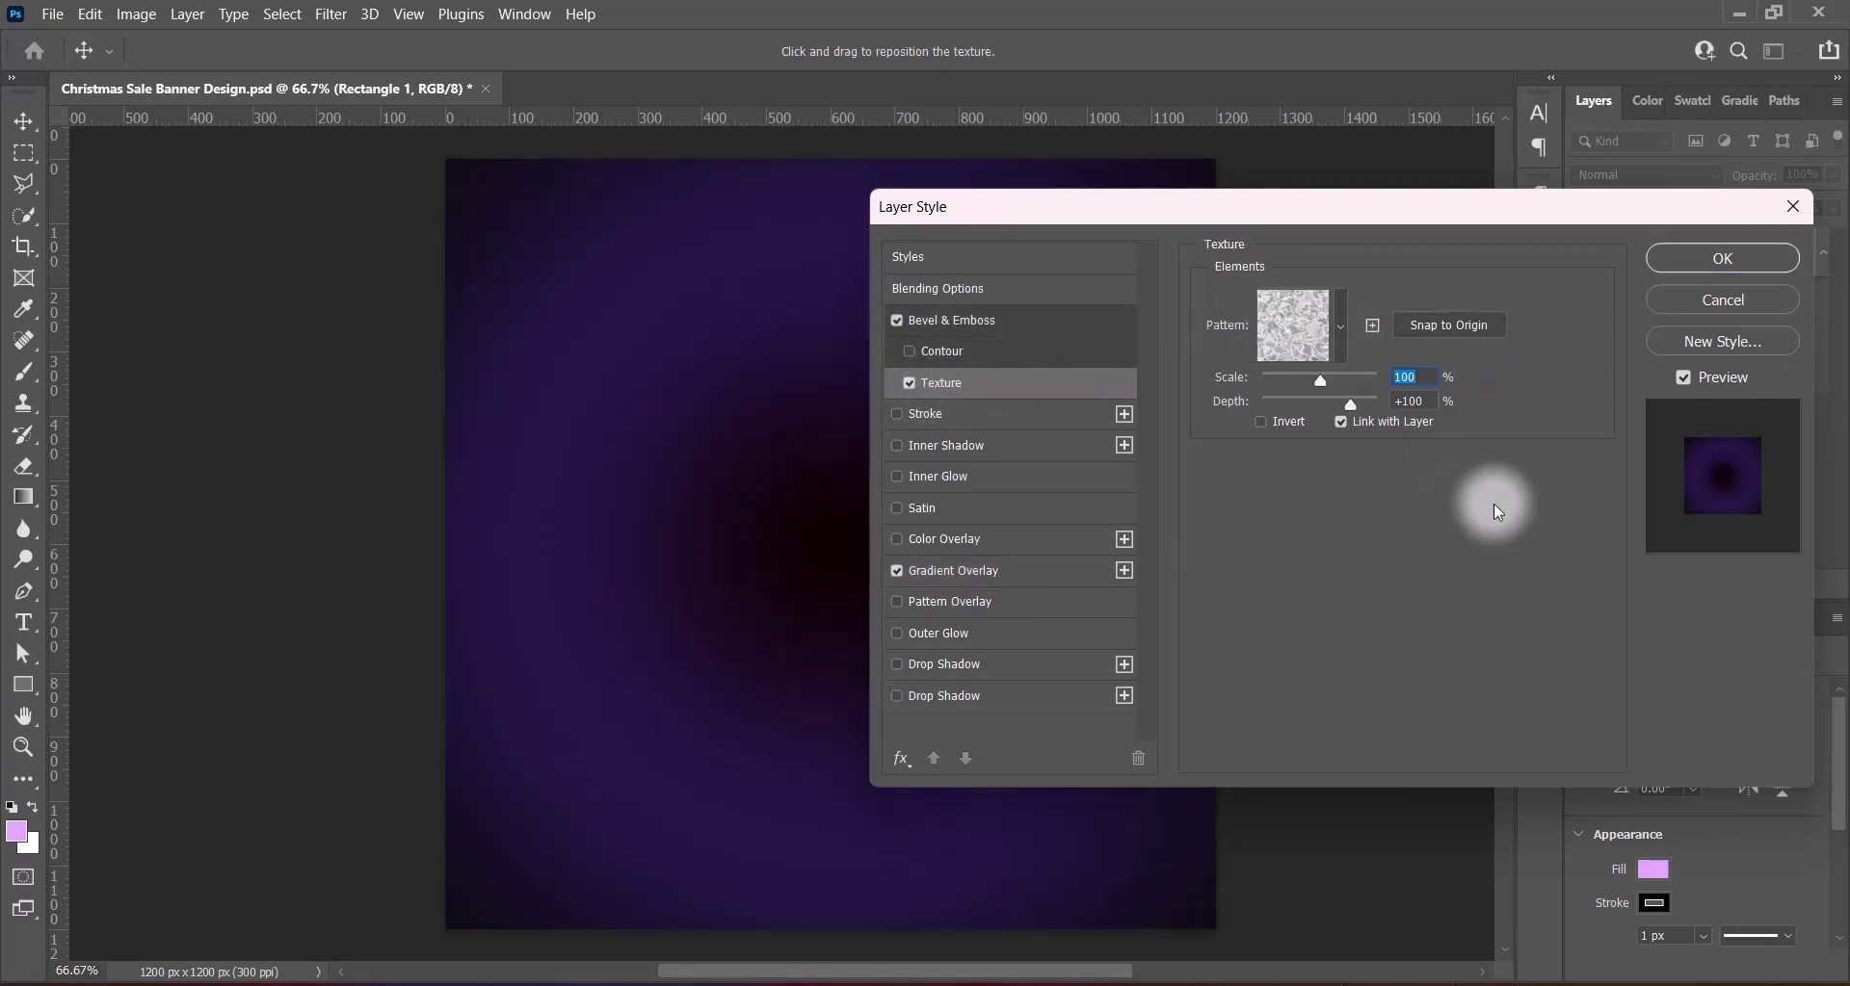
pyautogui.click(952, 320)
# Make the bevel highlight white and try several gloss contour presets
pyautogui.click(1459, 621)
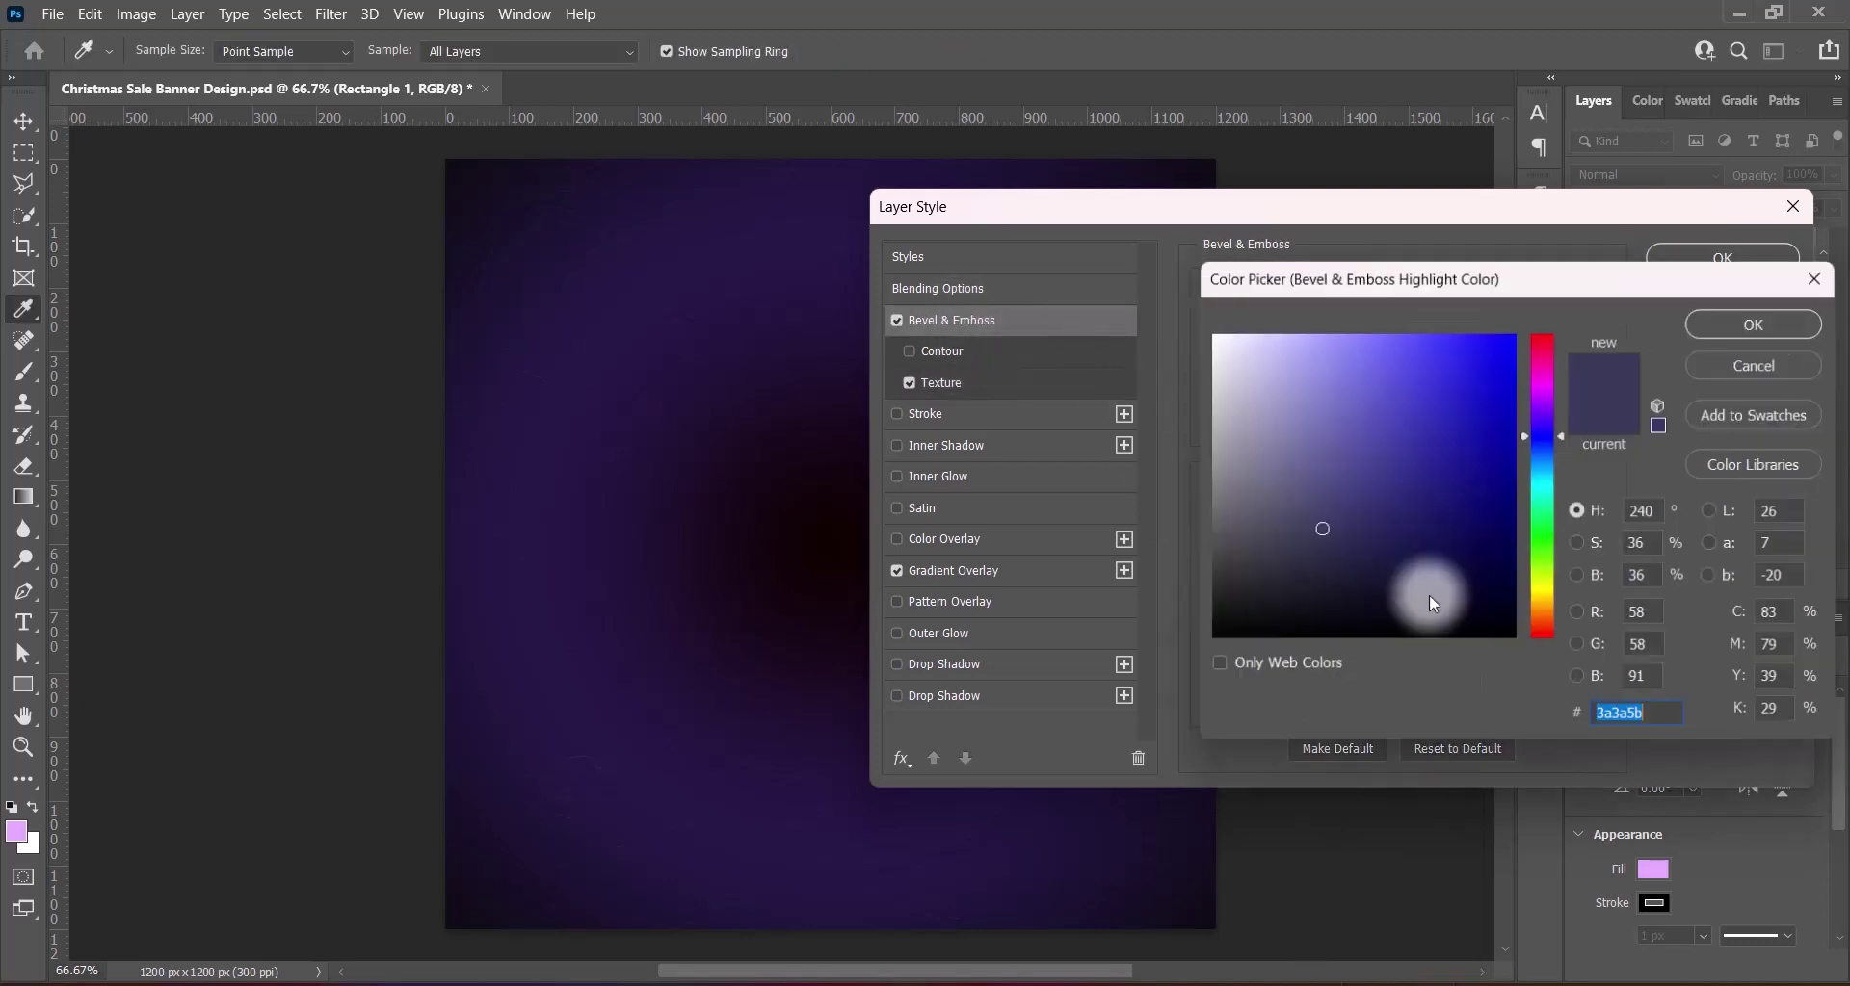
pyautogui.moveTo(1431, 597); pyautogui.dragTo(1177, 292)
pyautogui.click(1708, 327)
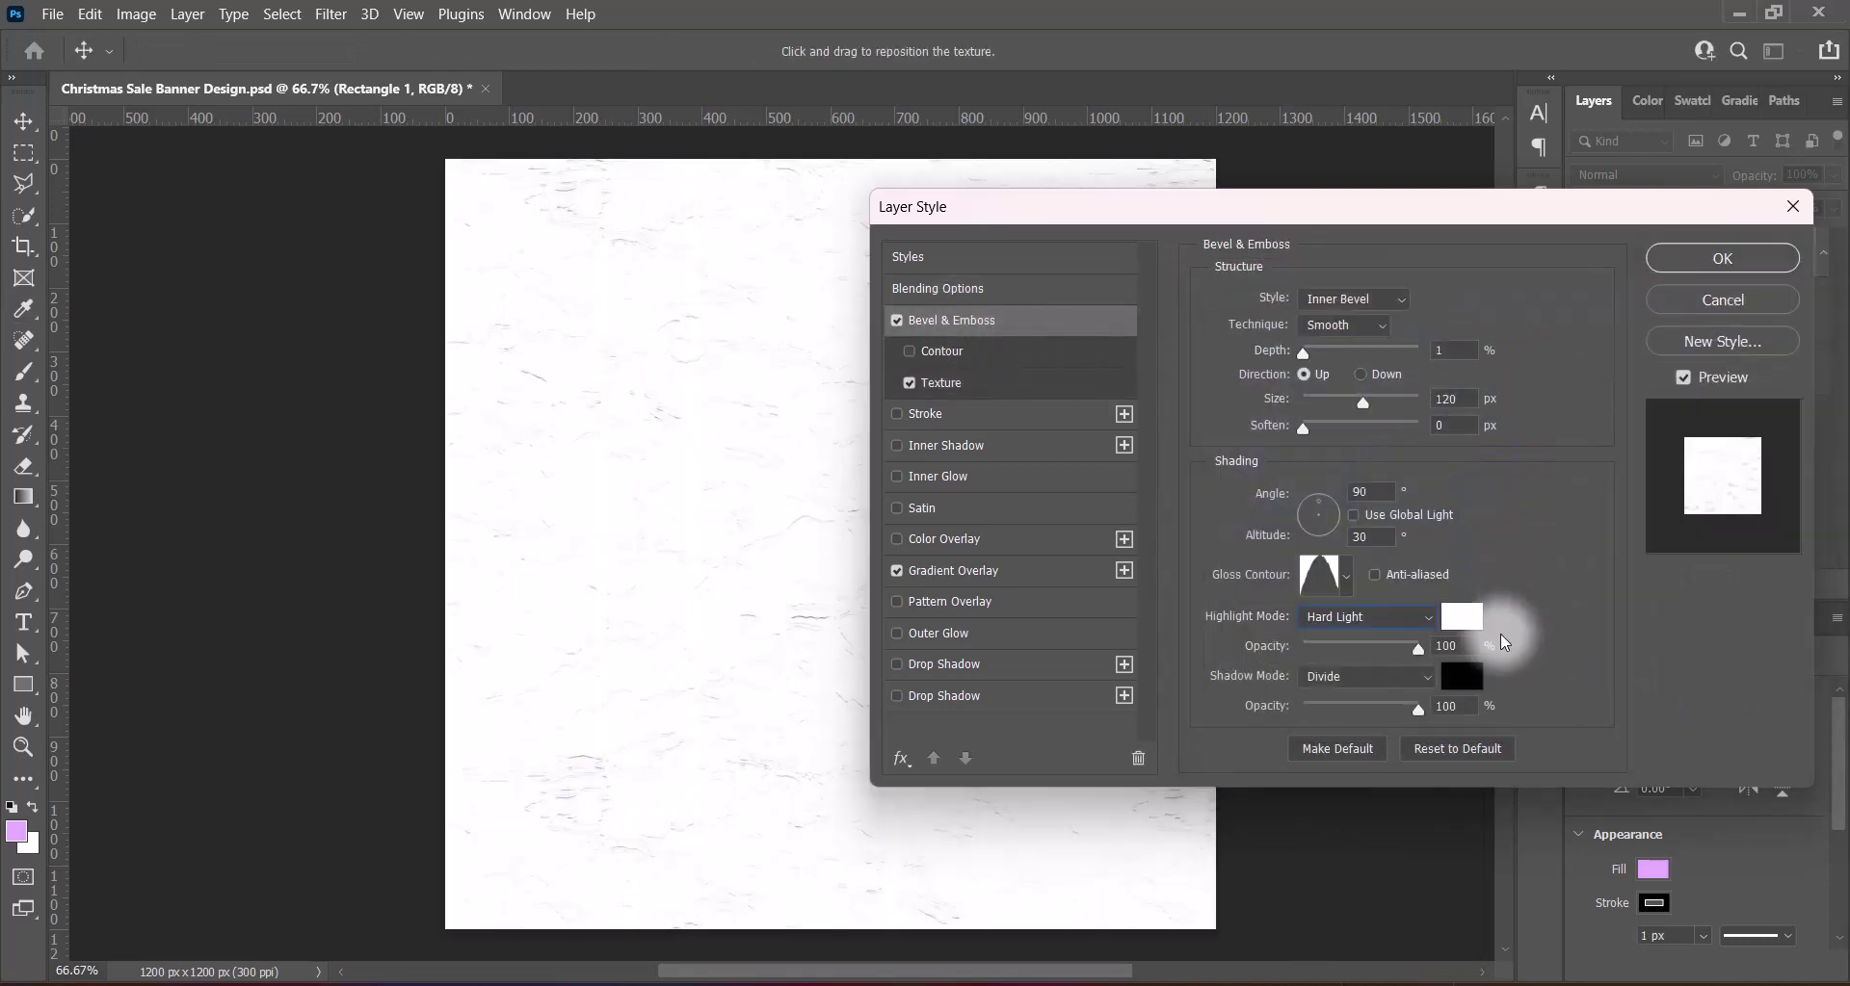
pyautogui.click(1359, 603)
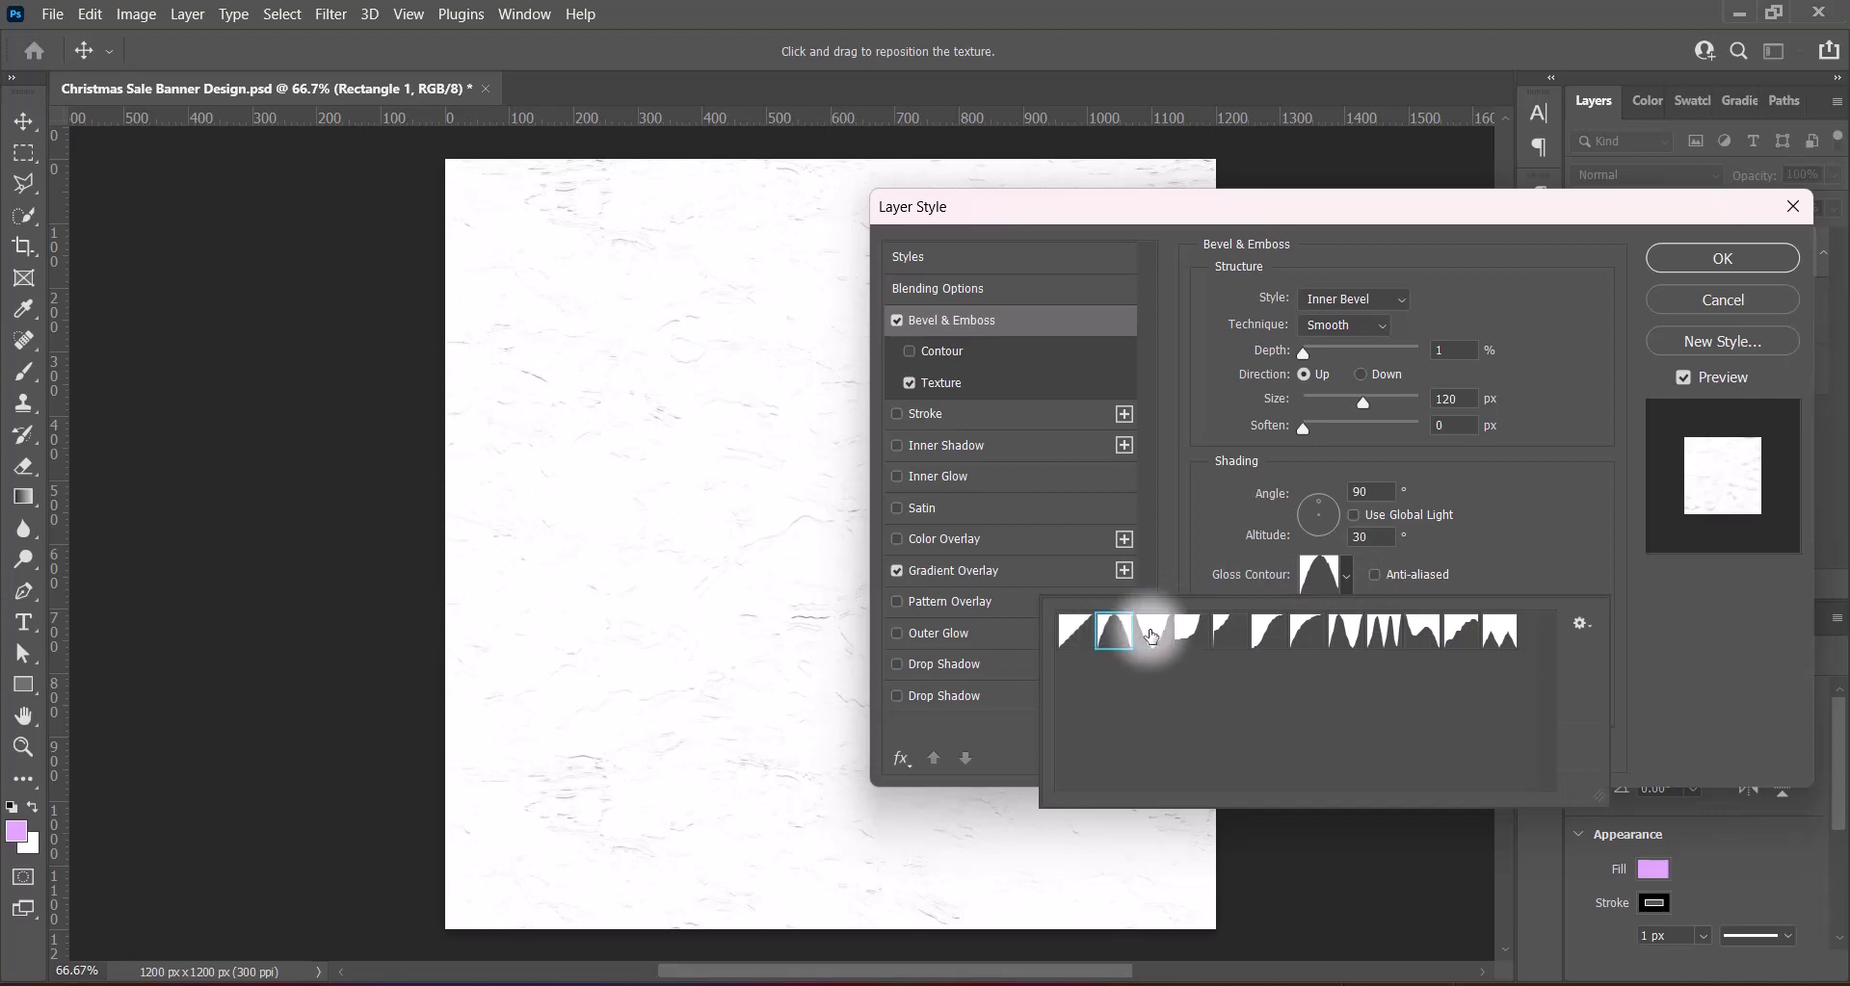
pyautogui.click(1222, 631)
pyautogui.click(1306, 631)
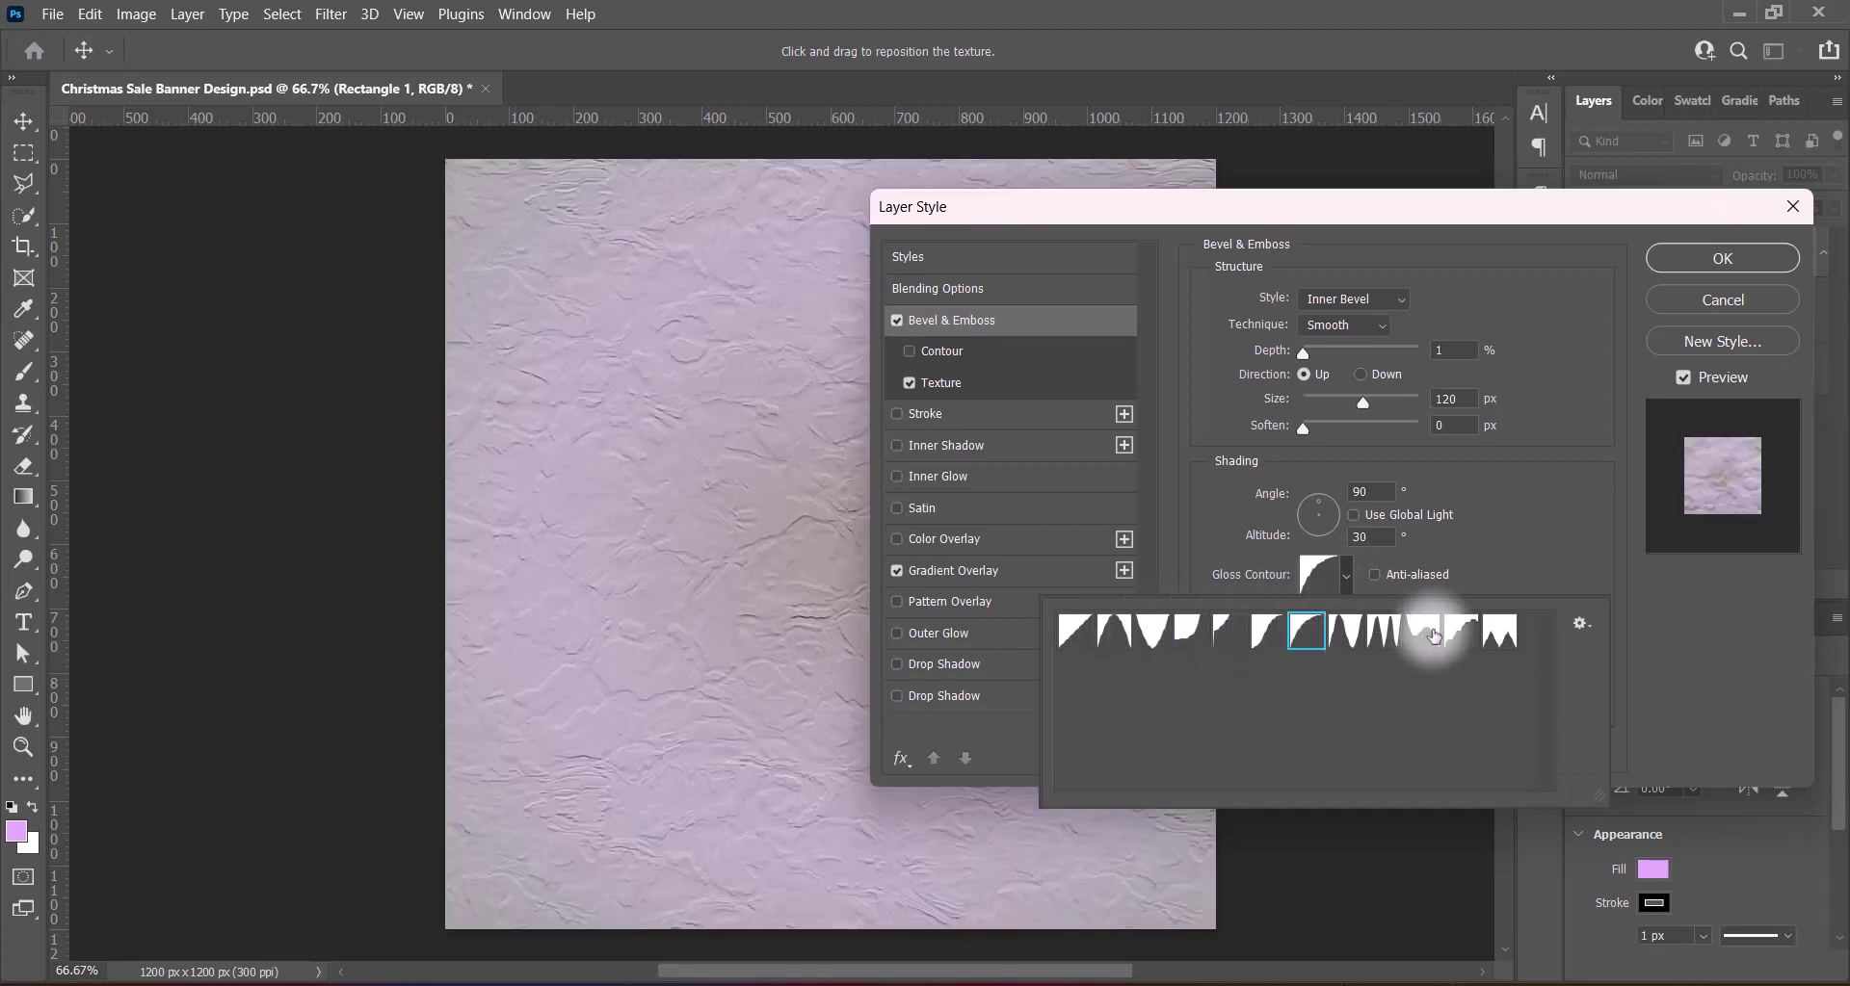
pyautogui.click(1499, 631)
pyautogui.click(1424, 632)
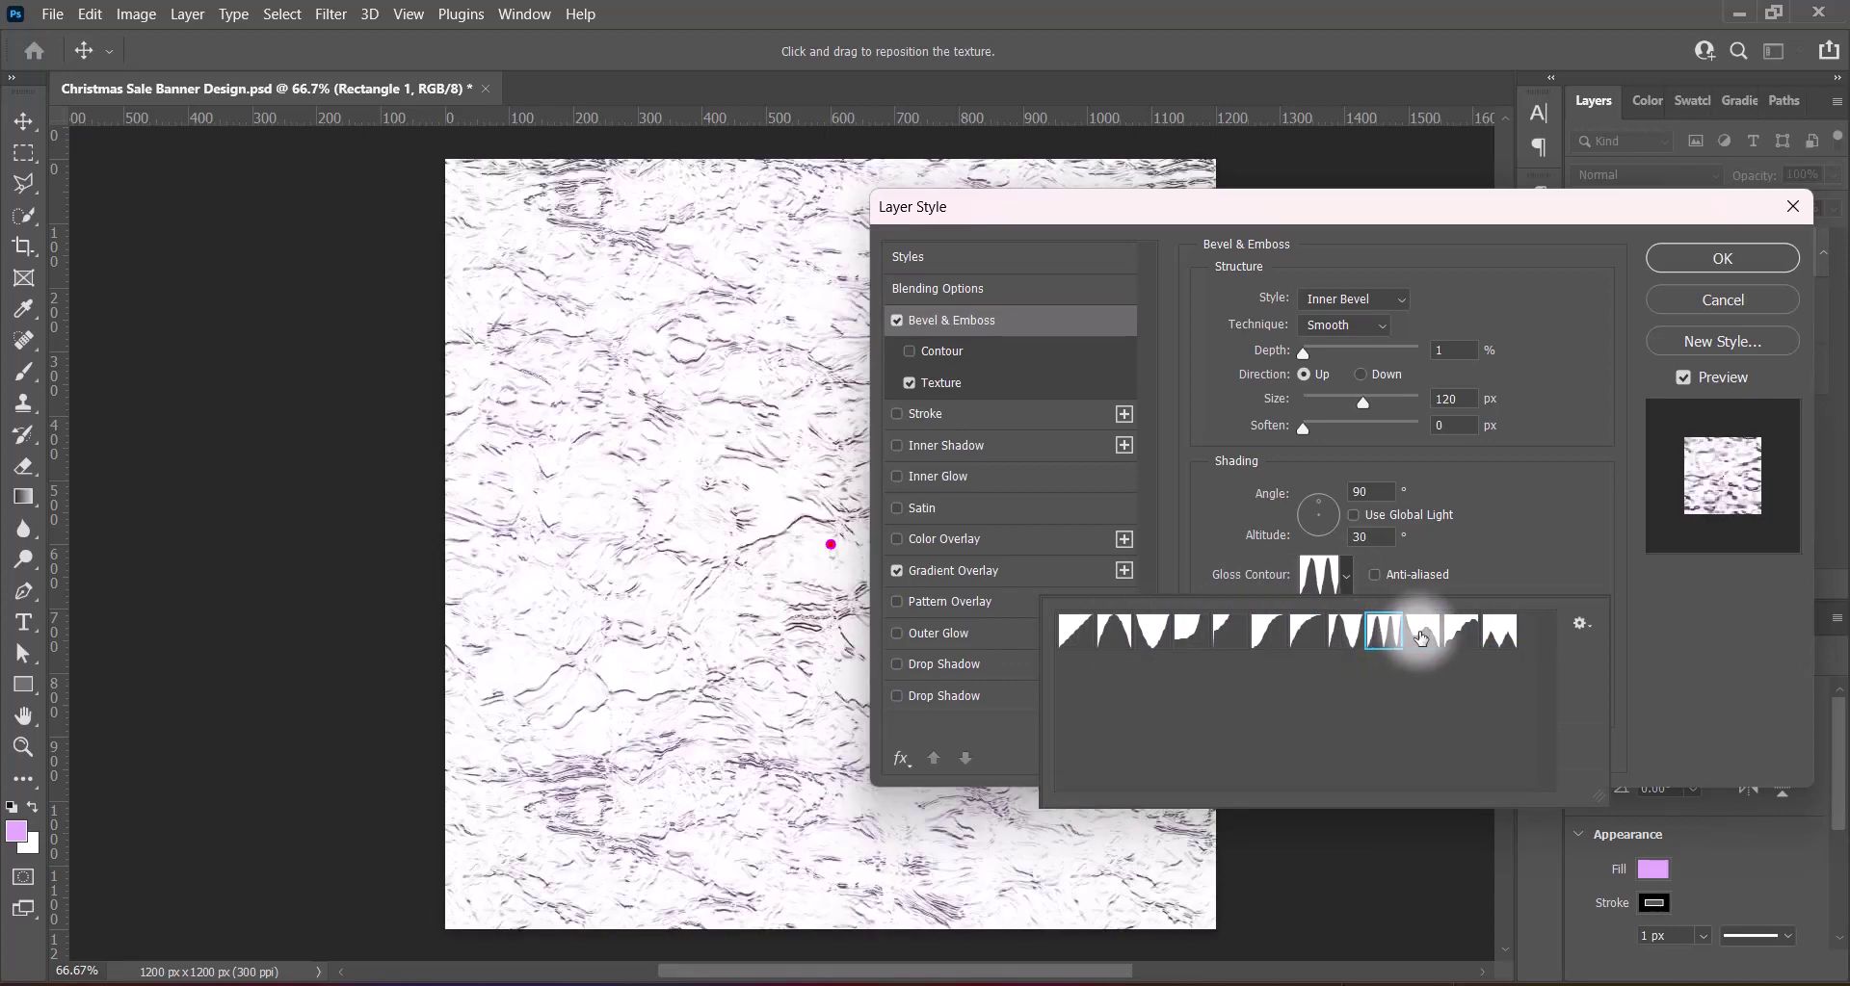
pyautogui.click(1421, 634)
pyautogui.doubleClick(1422, 636)
# Set shadow opacity 0, highlight Dissolve at 2%, and pick a new gloss contour
pyautogui.moveTo(1416, 705); pyautogui.dragTo(1205, 718)
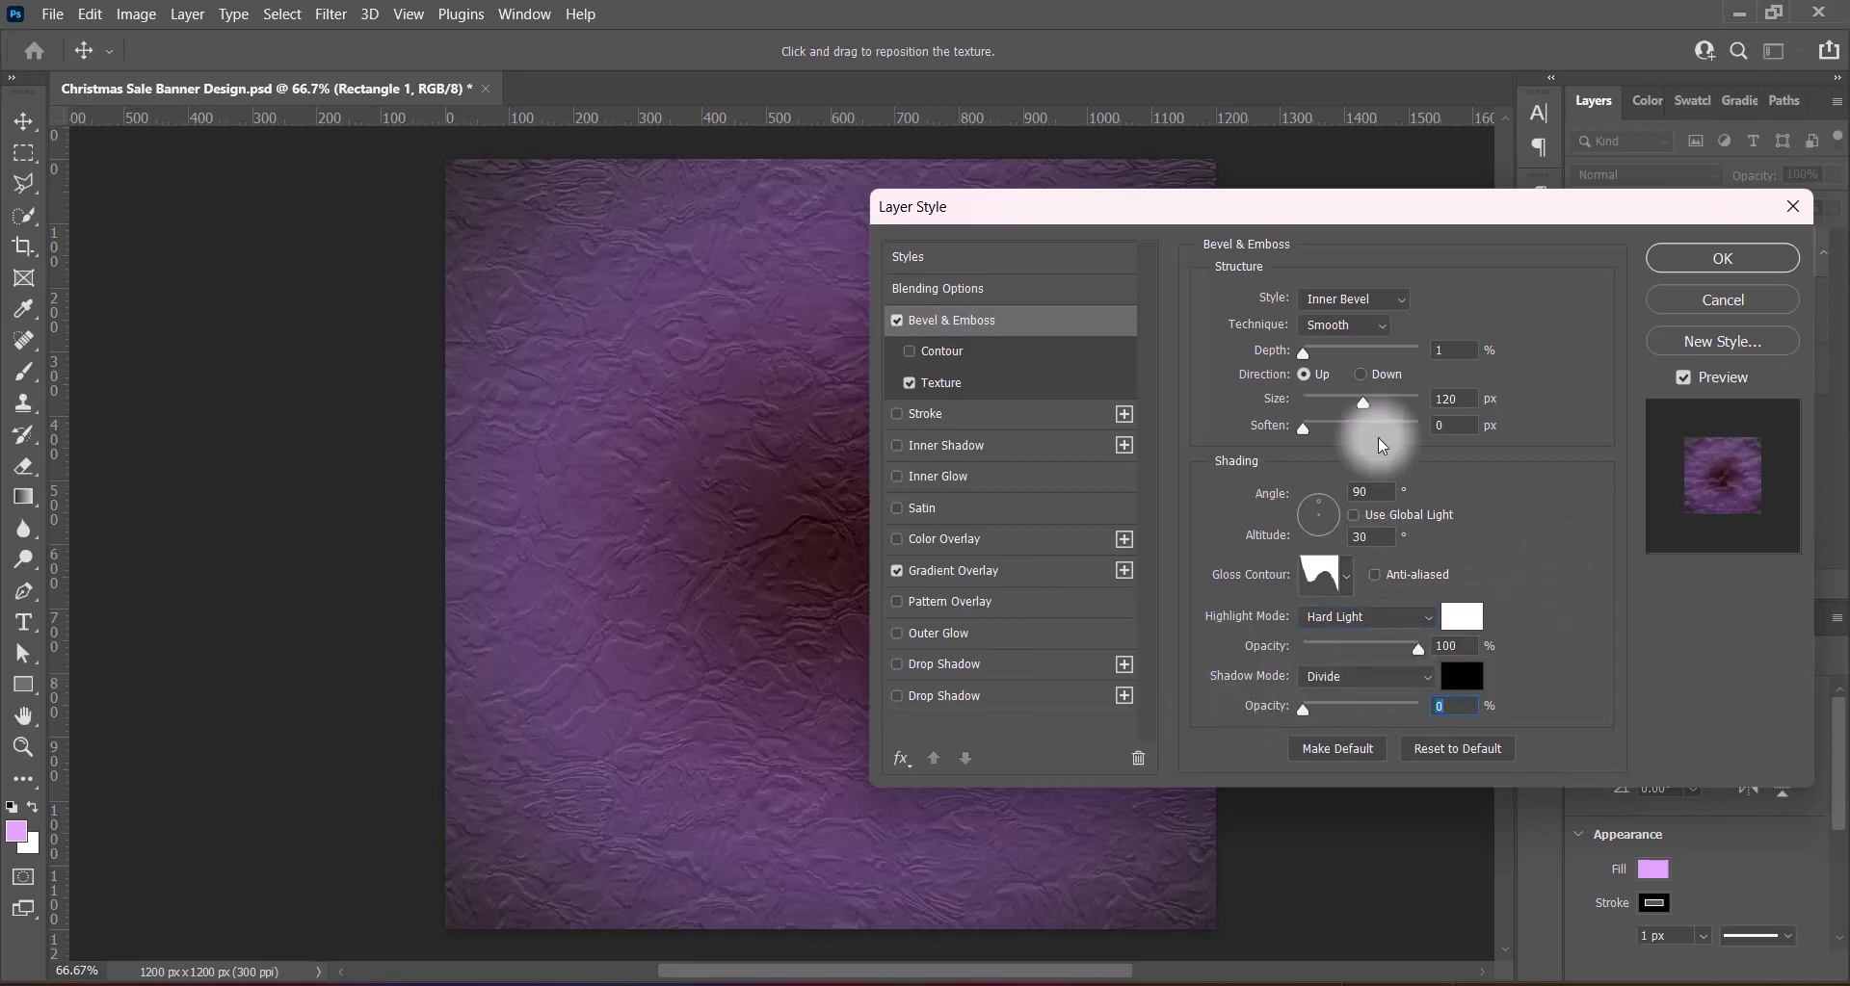
pyautogui.click(1368, 617)
pyautogui.click(1344, 416)
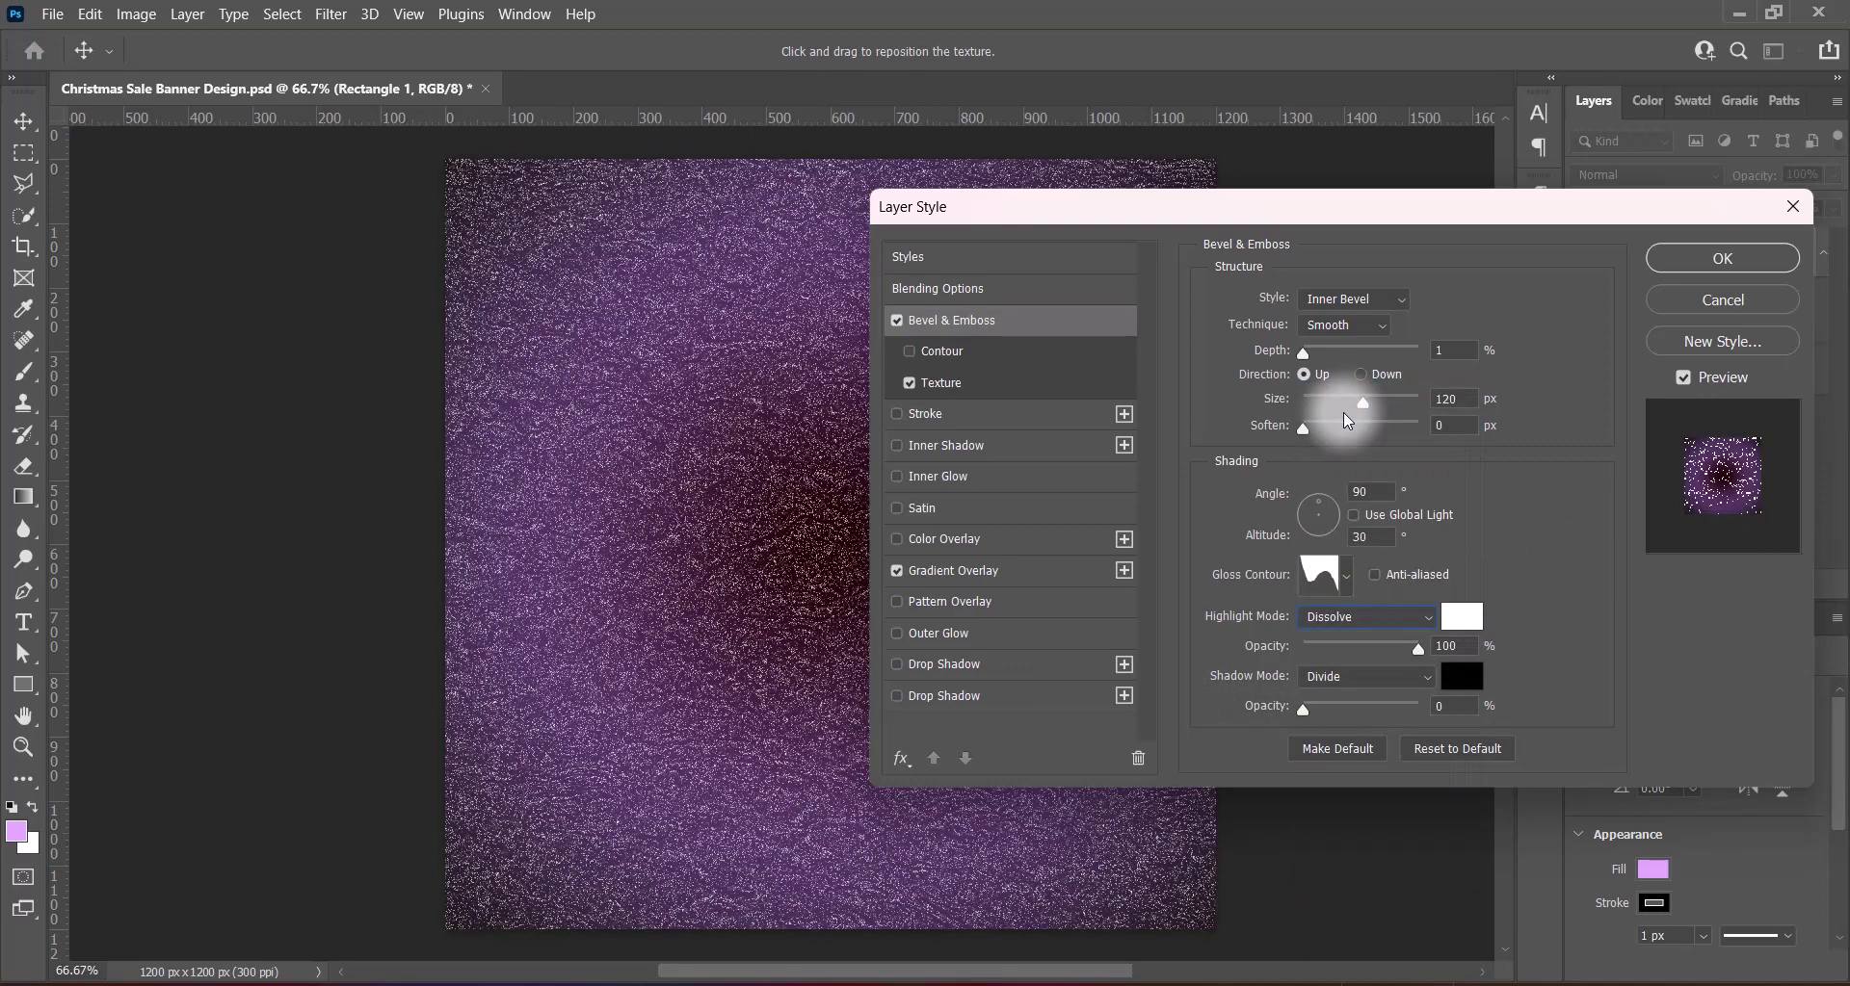
pyautogui.click(1346, 575)
pyautogui.click(1461, 631)
pyautogui.click(1387, 633)
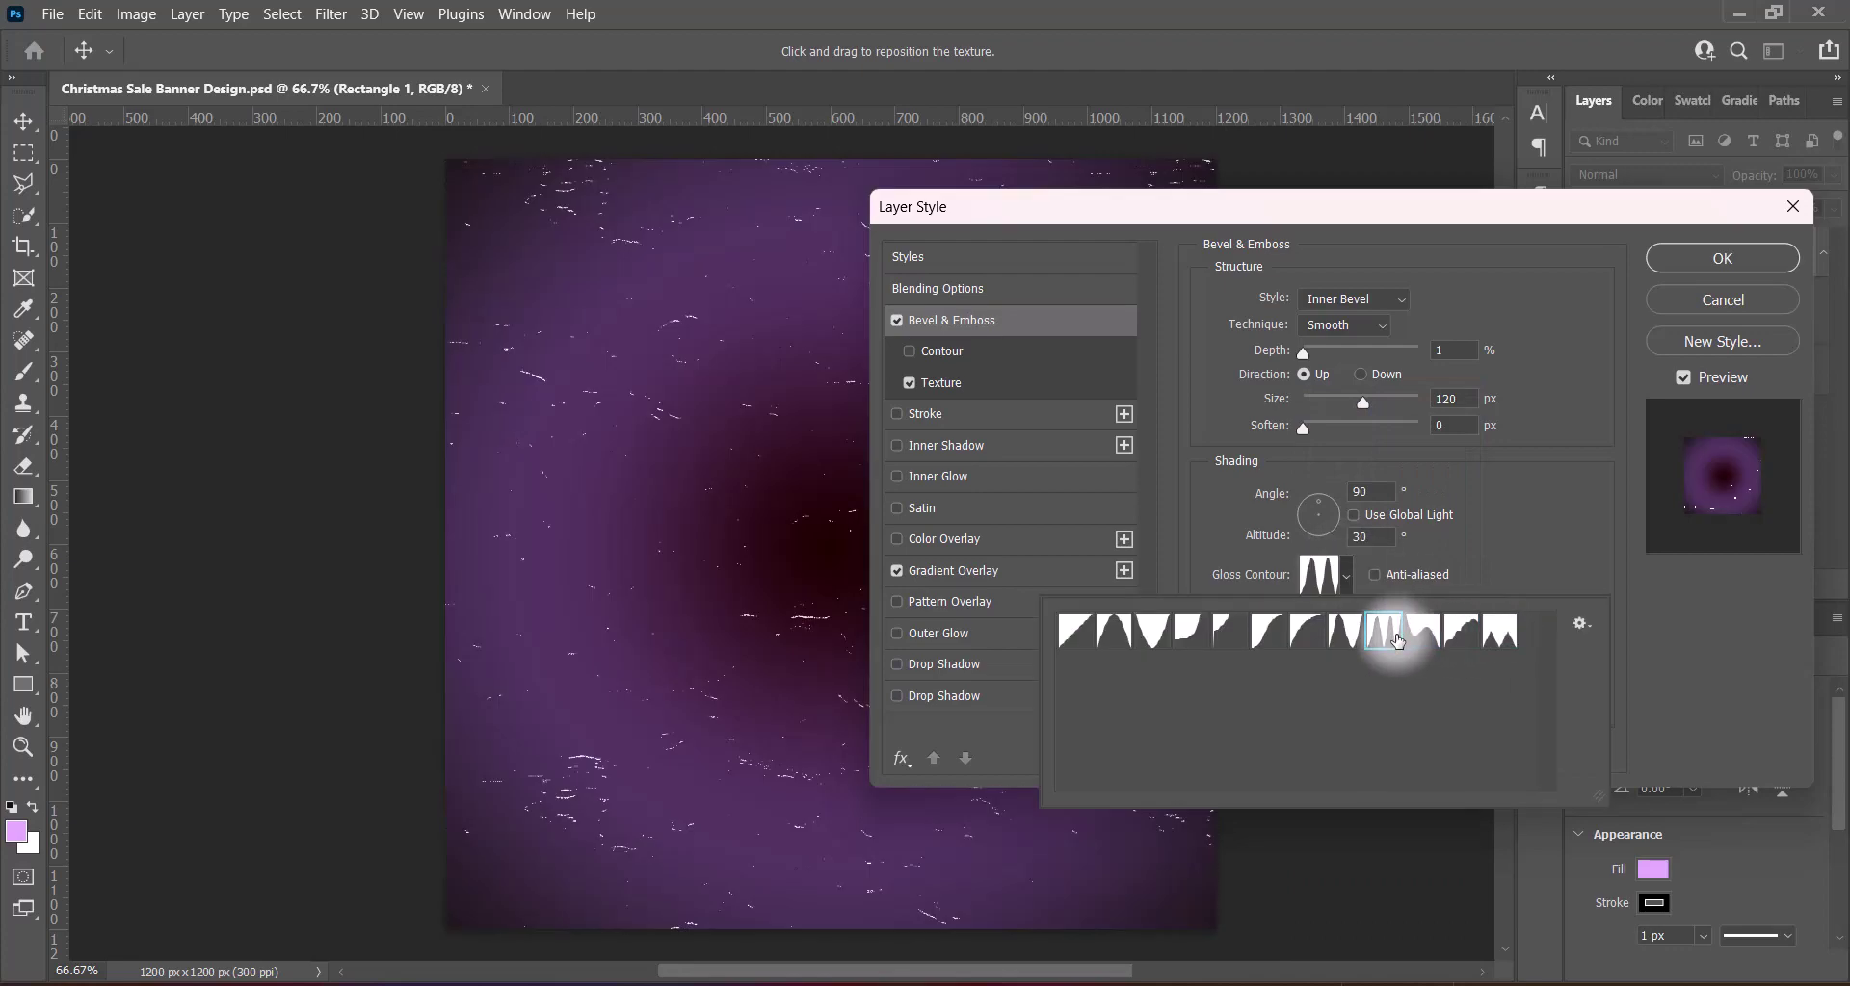
pyautogui.click(1306, 630)
pyautogui.click(1223, 631)
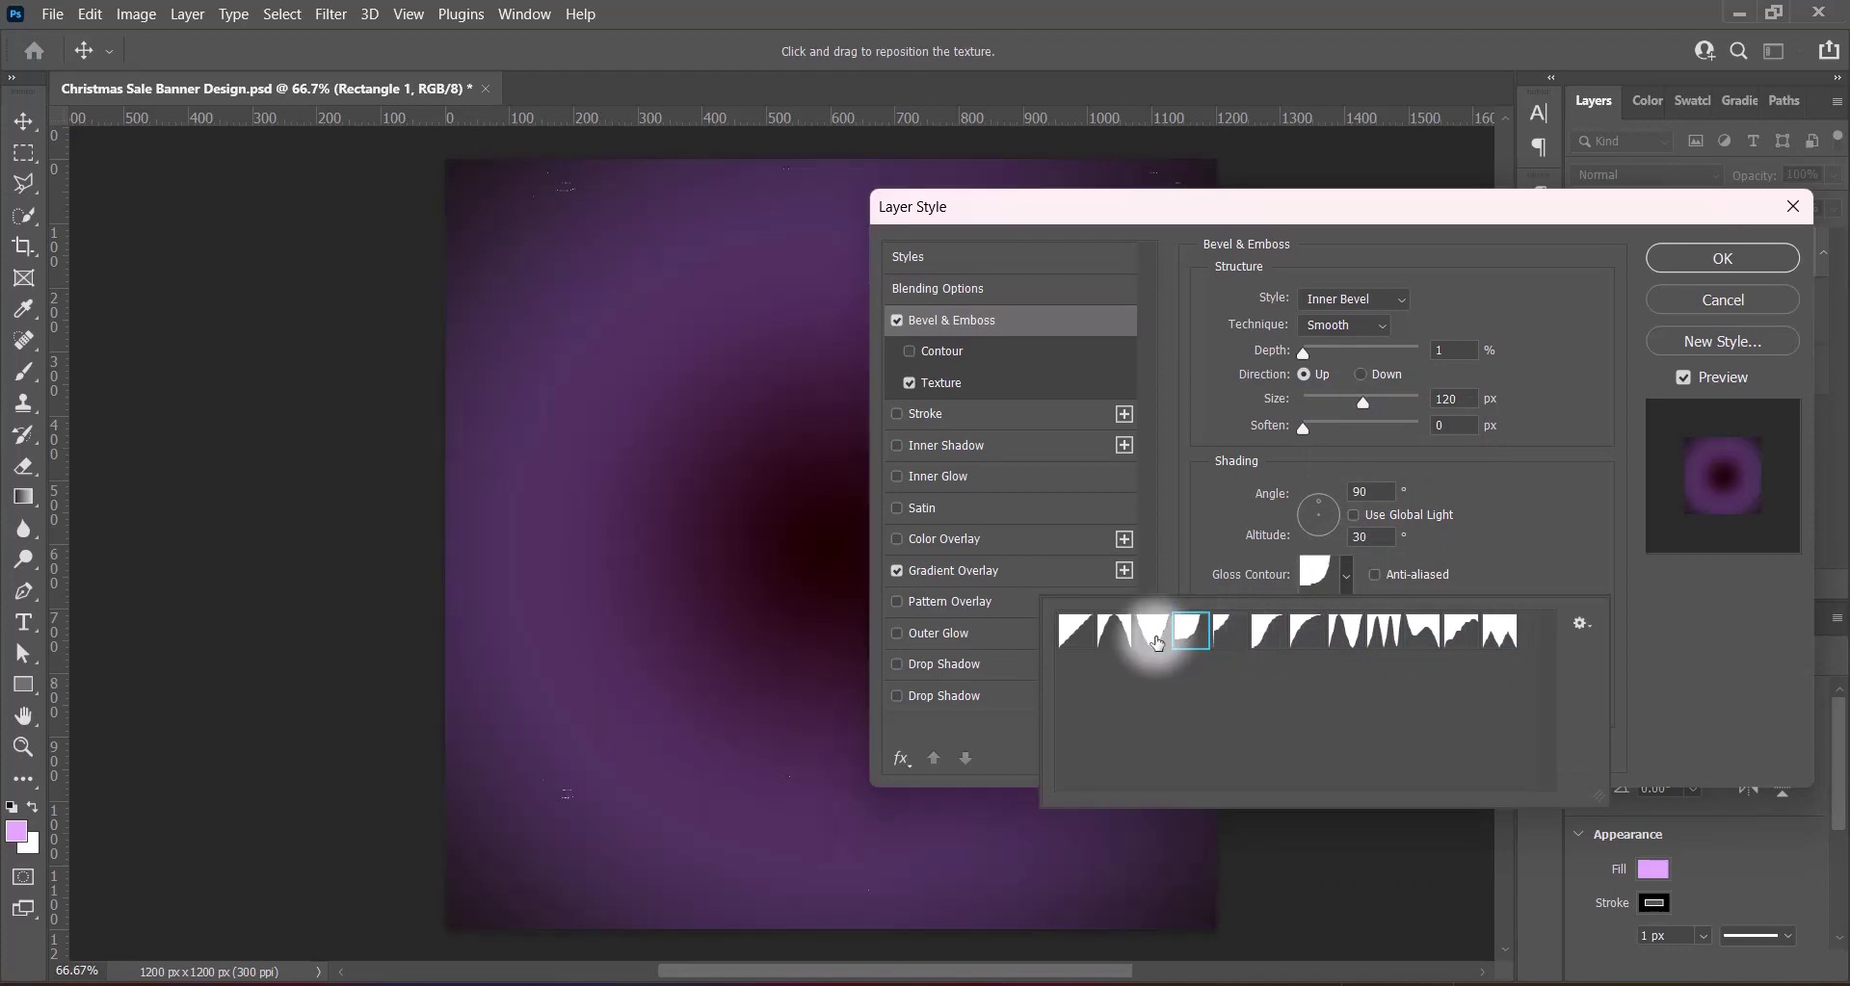
pyautogui.click(1219, 629)
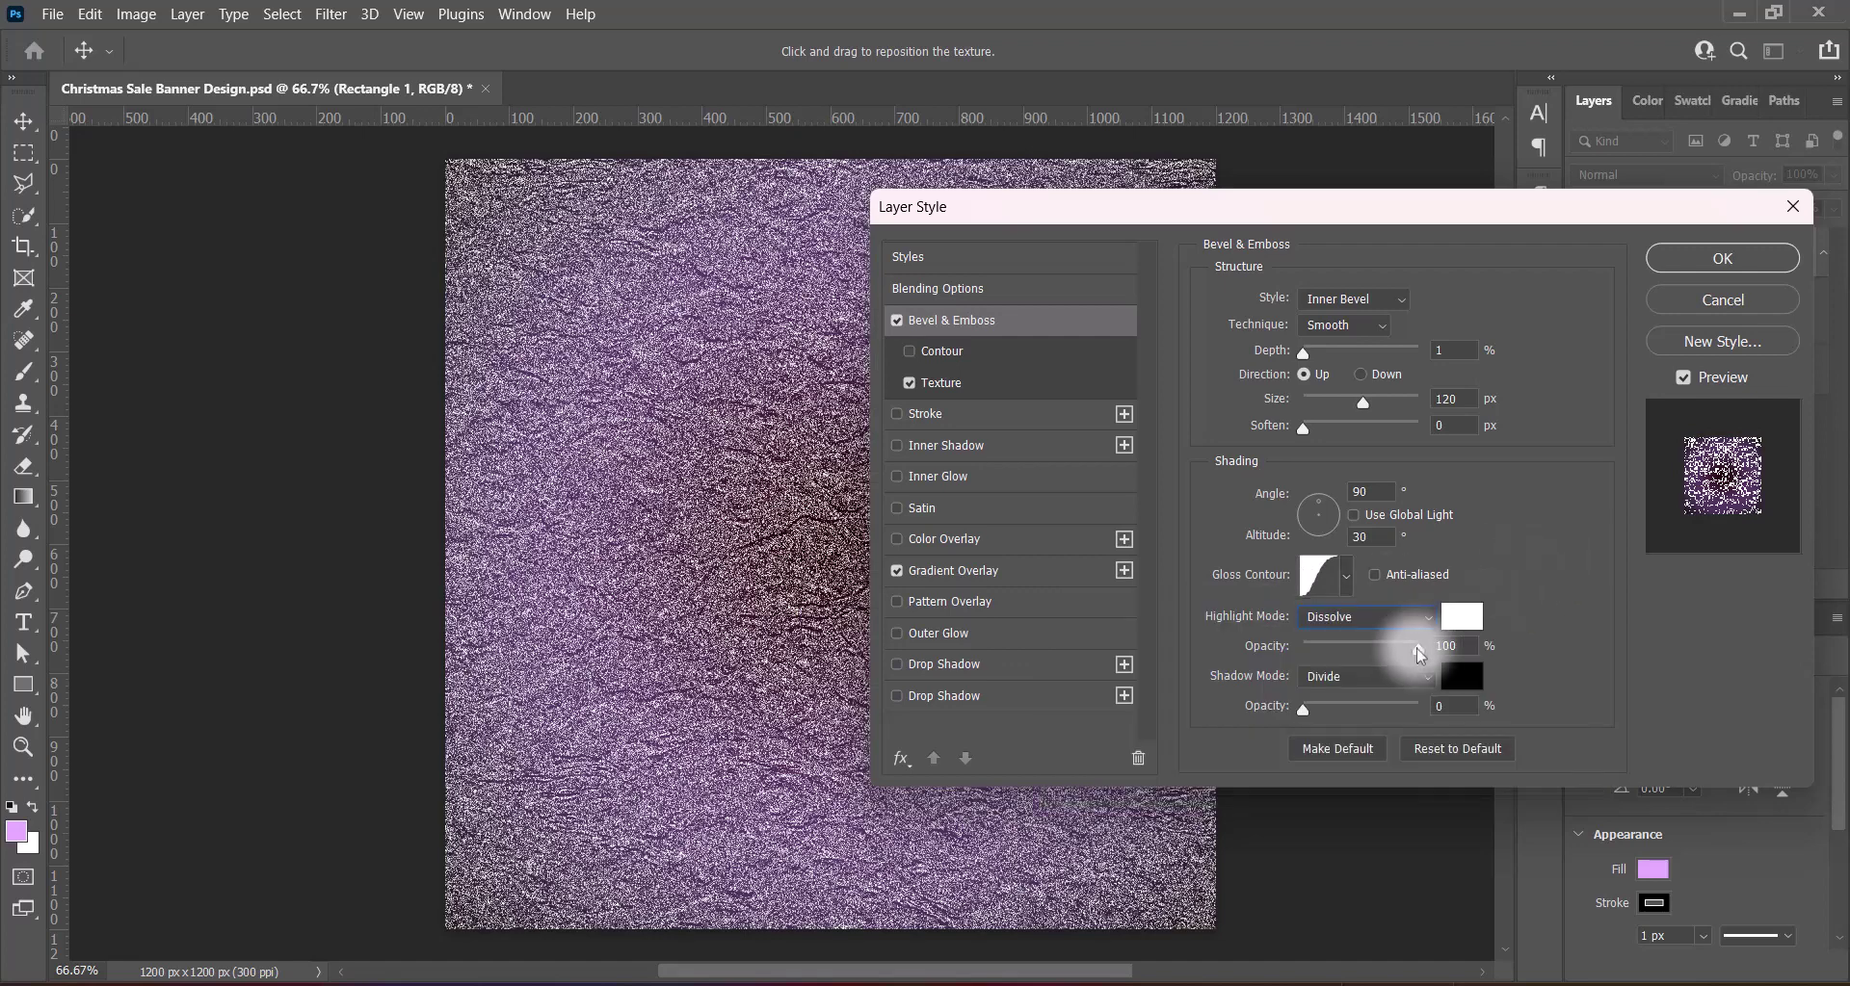
pyautogui.moveTo(1417, 648); pyautogui.dragTo(1305, 649)
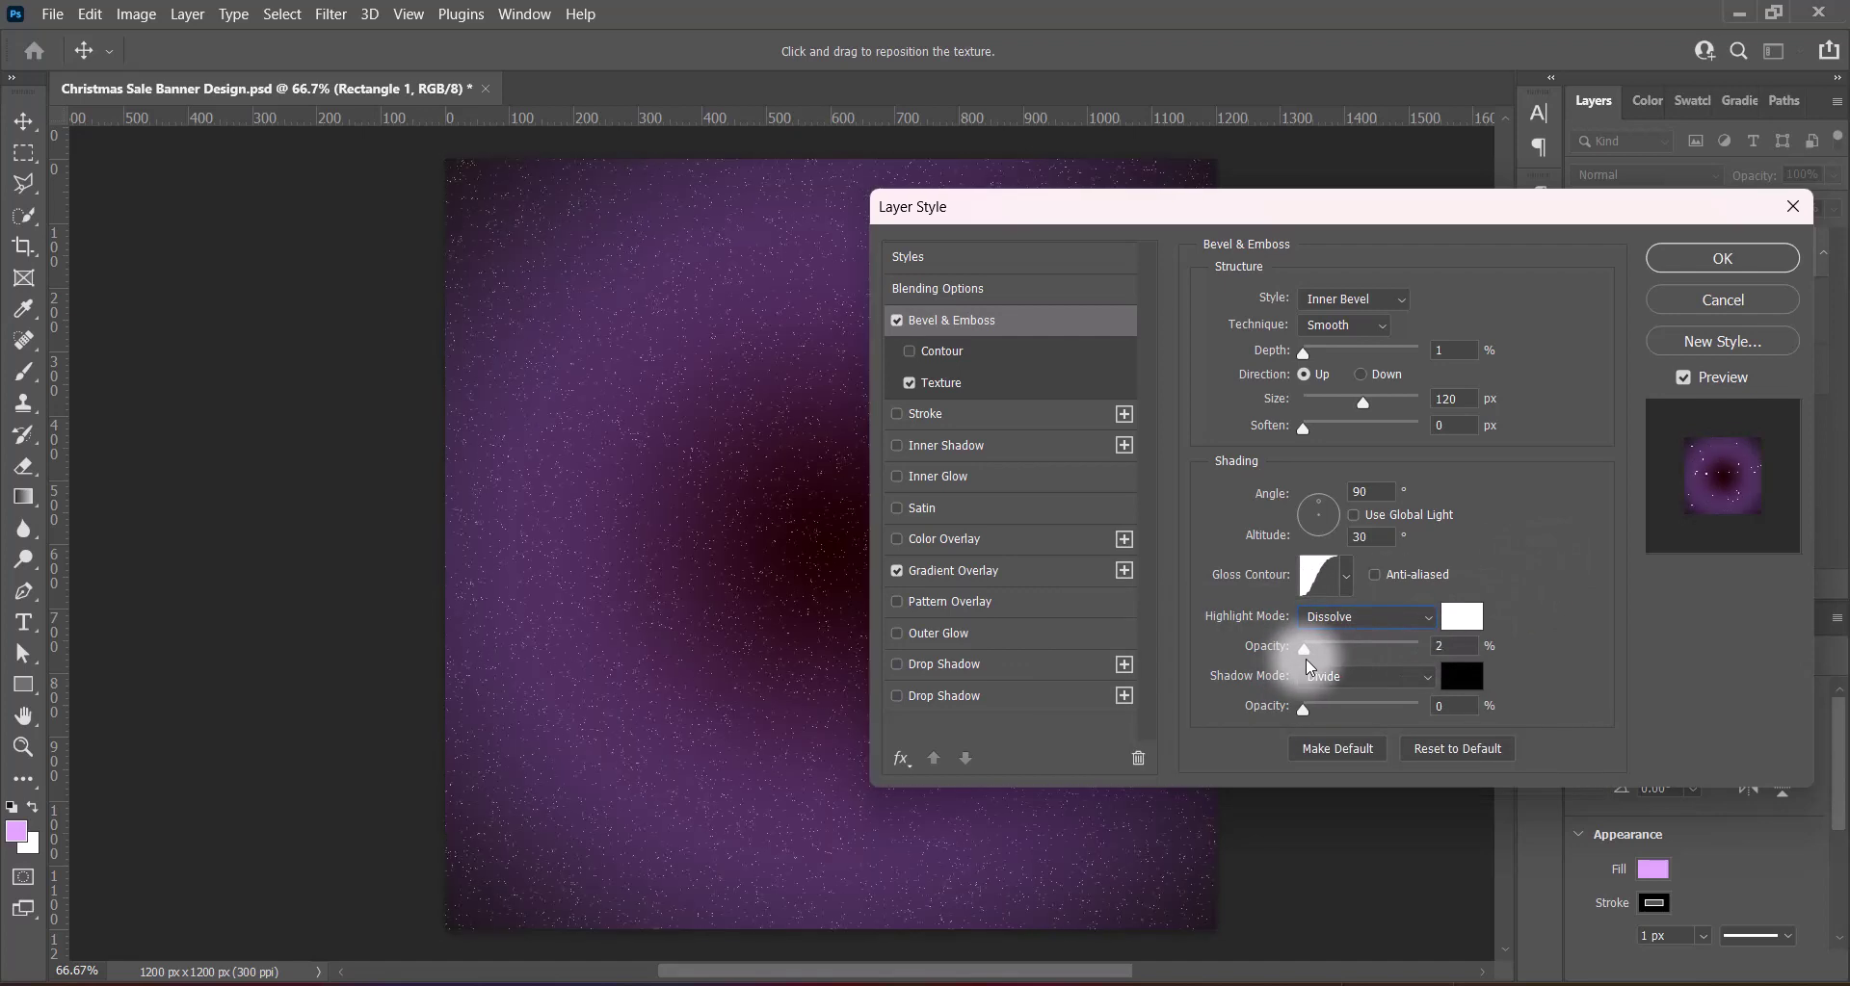
# Choose another gloss contour, highlight opacity about 7%, and Soften 3
pyautogui.click(1346, 576)
pyautogui.click(1156, 632)
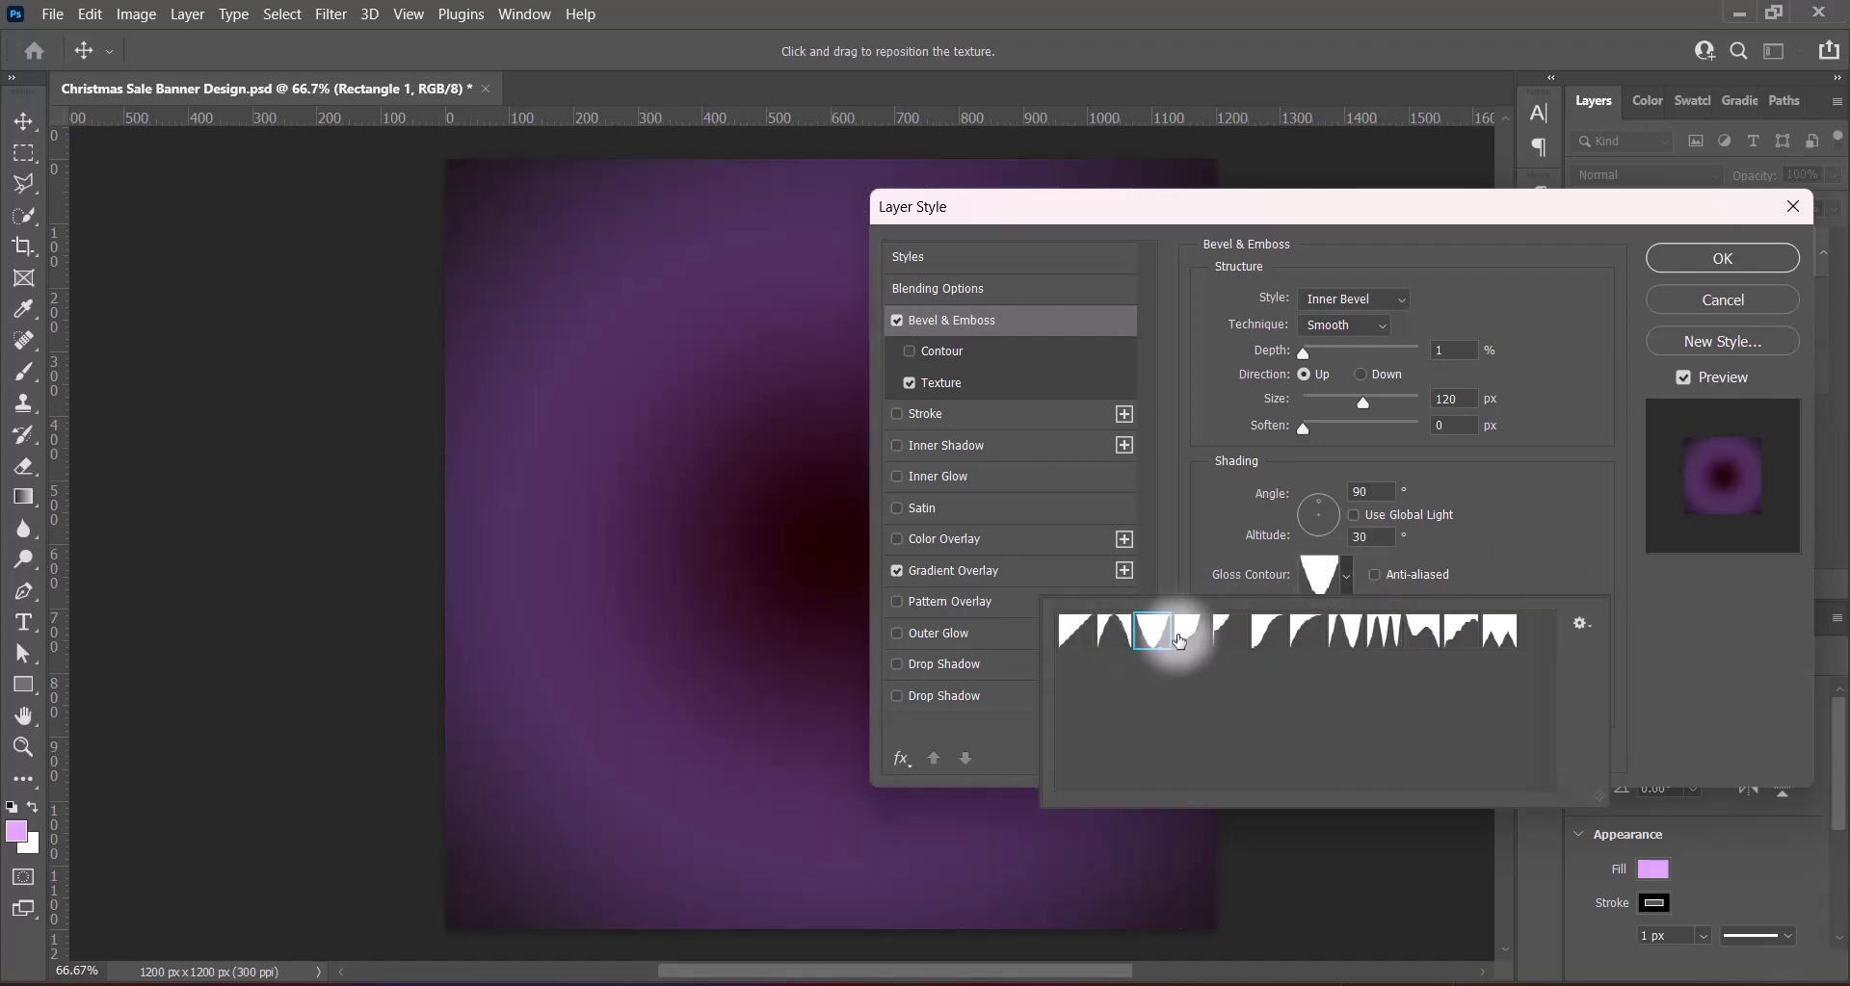
pyautogui.click(1221, 632)
pyautogui.click(1345, 632)
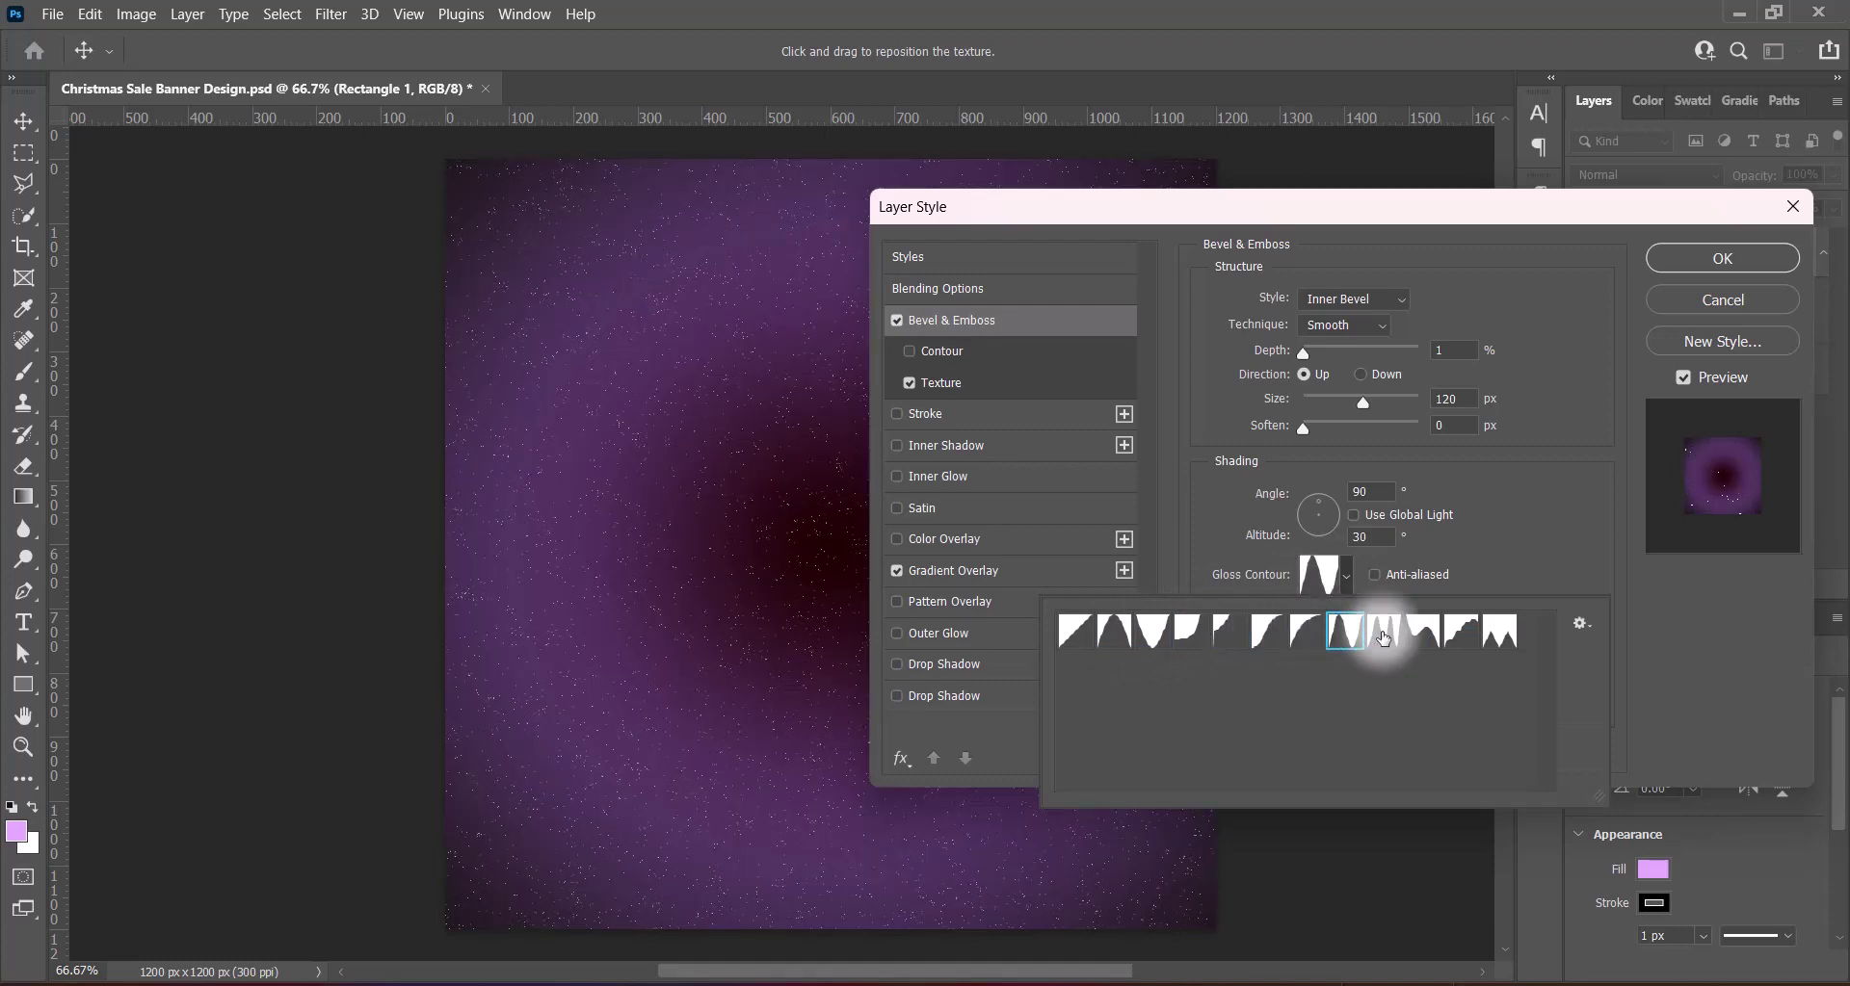
pyautogui.click(1423, 633)
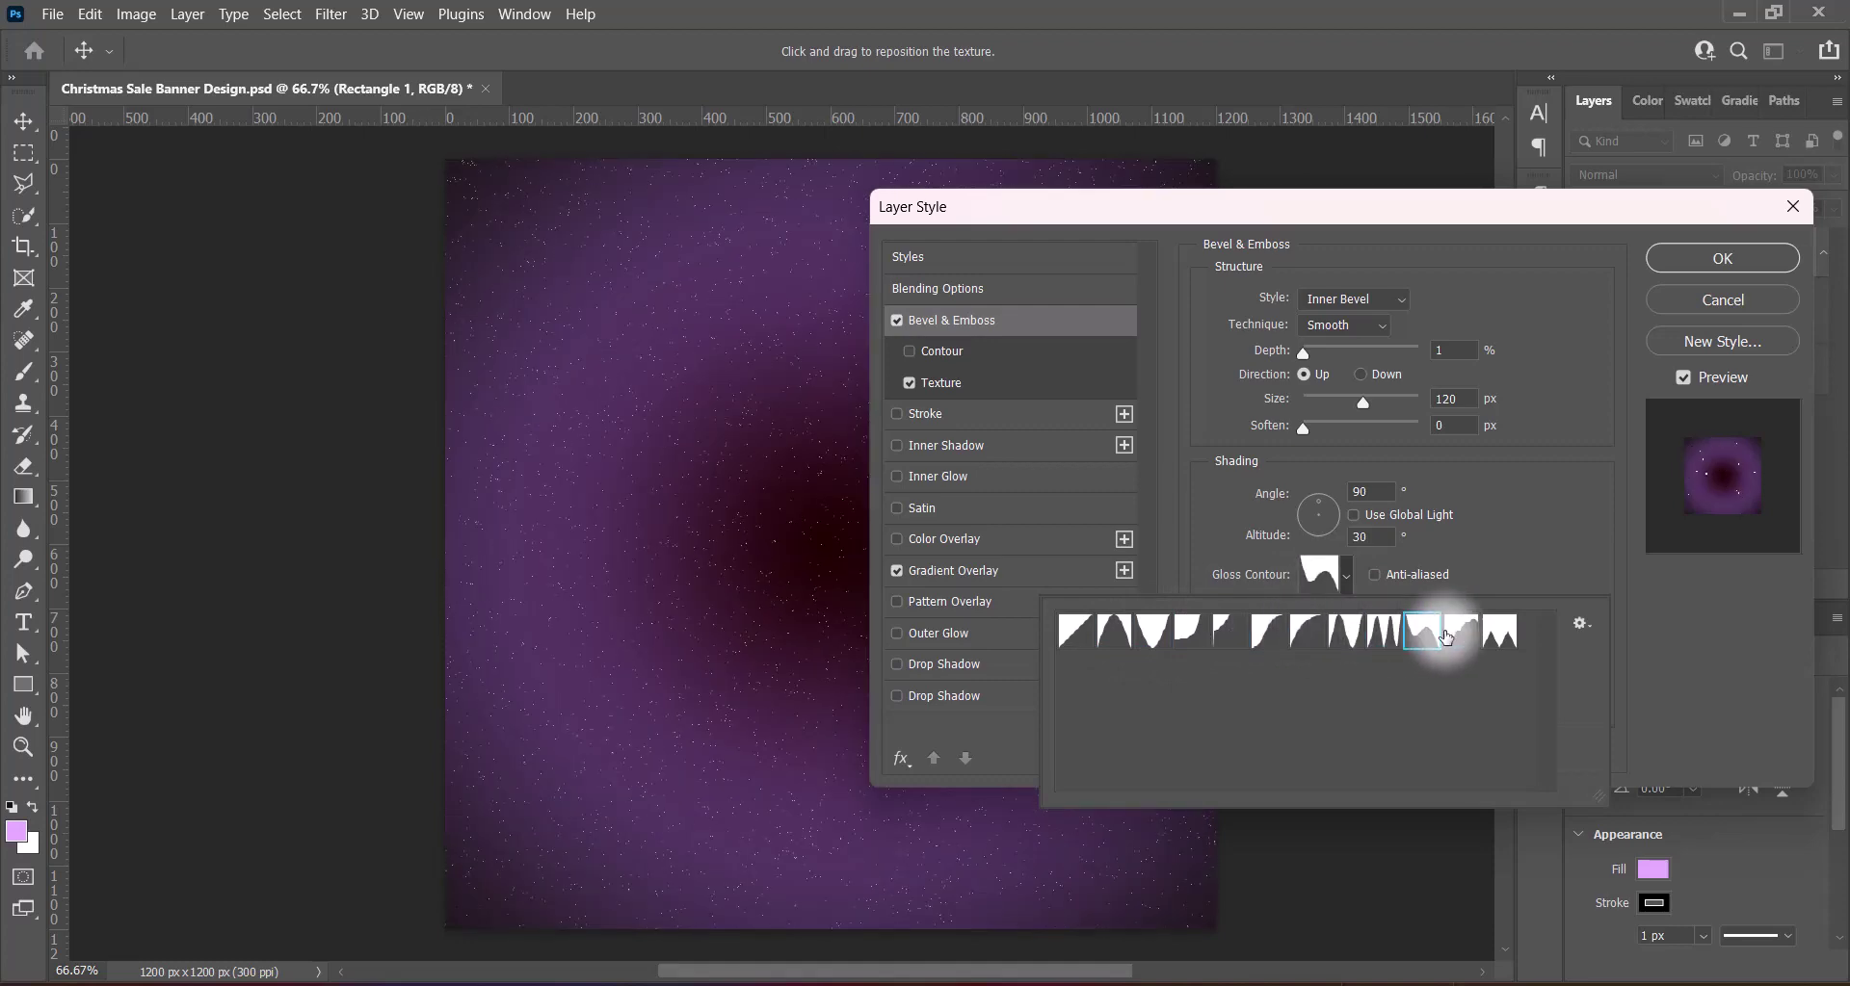
pyautogui.click(1445, 634)
pyautogui.click(1667, 591)
pyautogui.moveTo(1303, 646); pyautogui.dragTo(1308, 649)
pyautogui.click(1435, 425)
pyautogui.write('3')
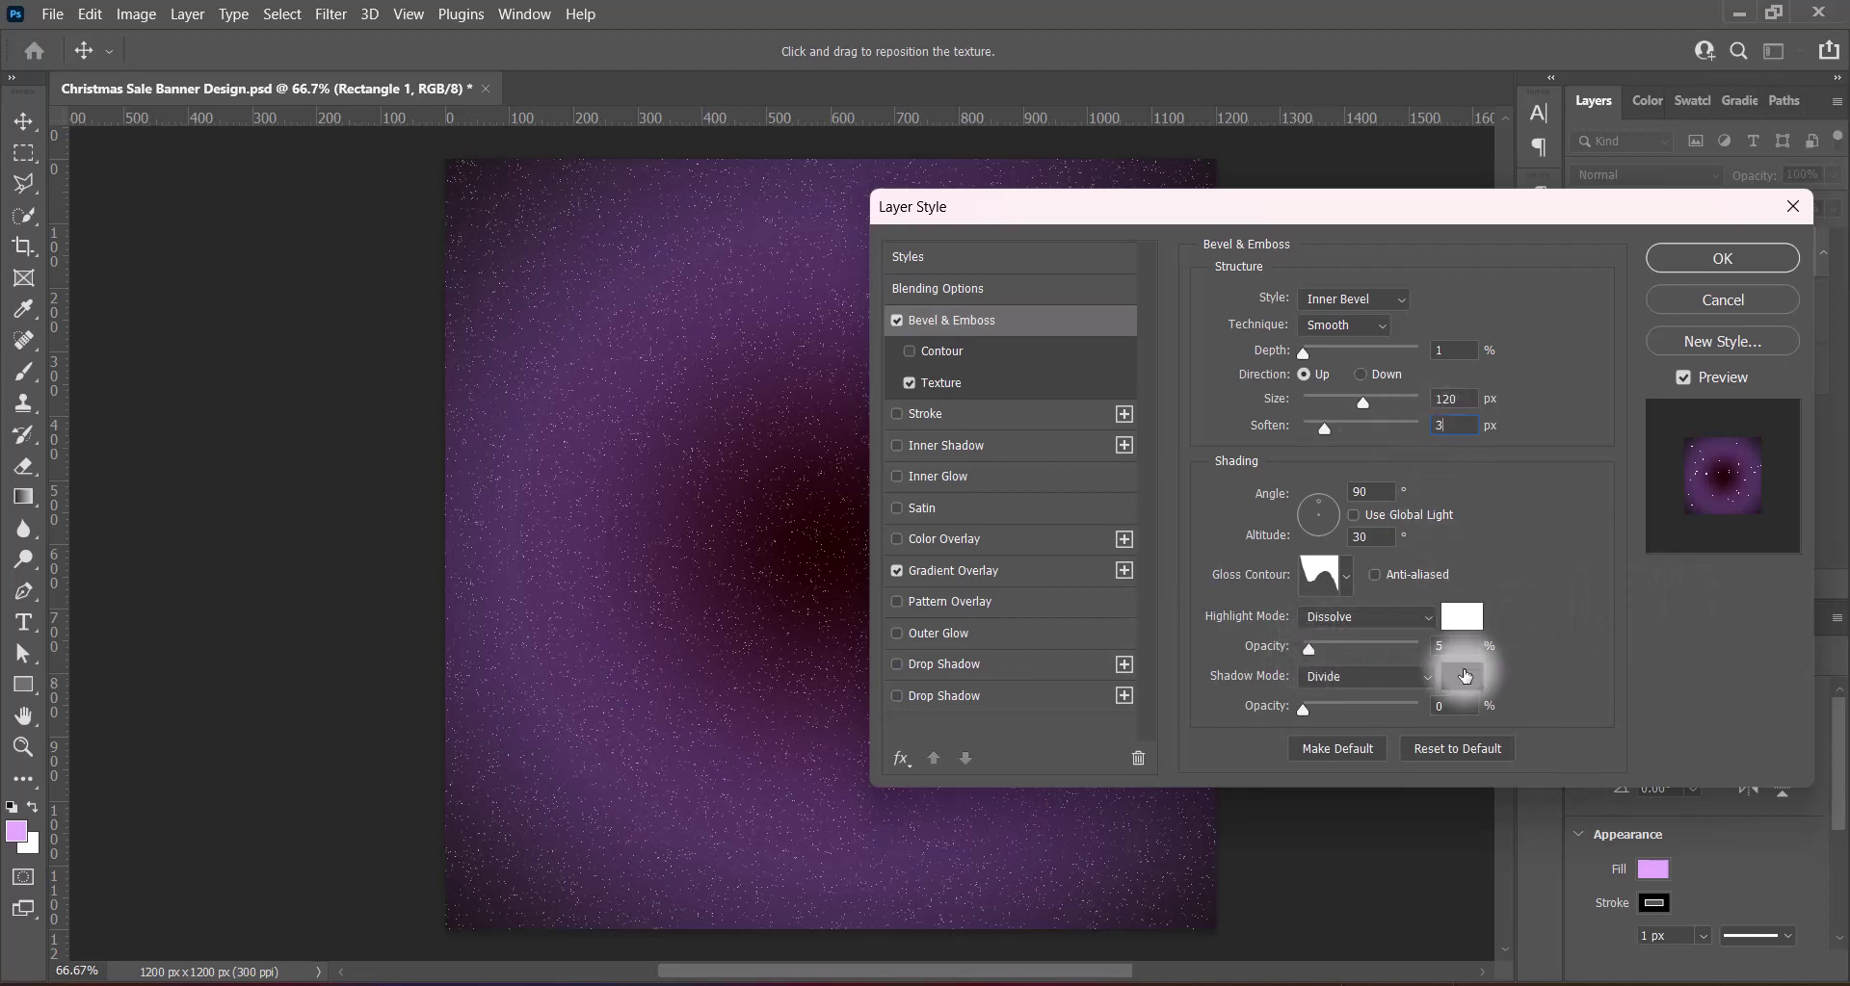
# Make the bevel shadow bright yellow with Overlay blending
pyautogui.click(1465, 677)
pyautogui.click(1543, 597)
pyautogui.click(1516, 332)
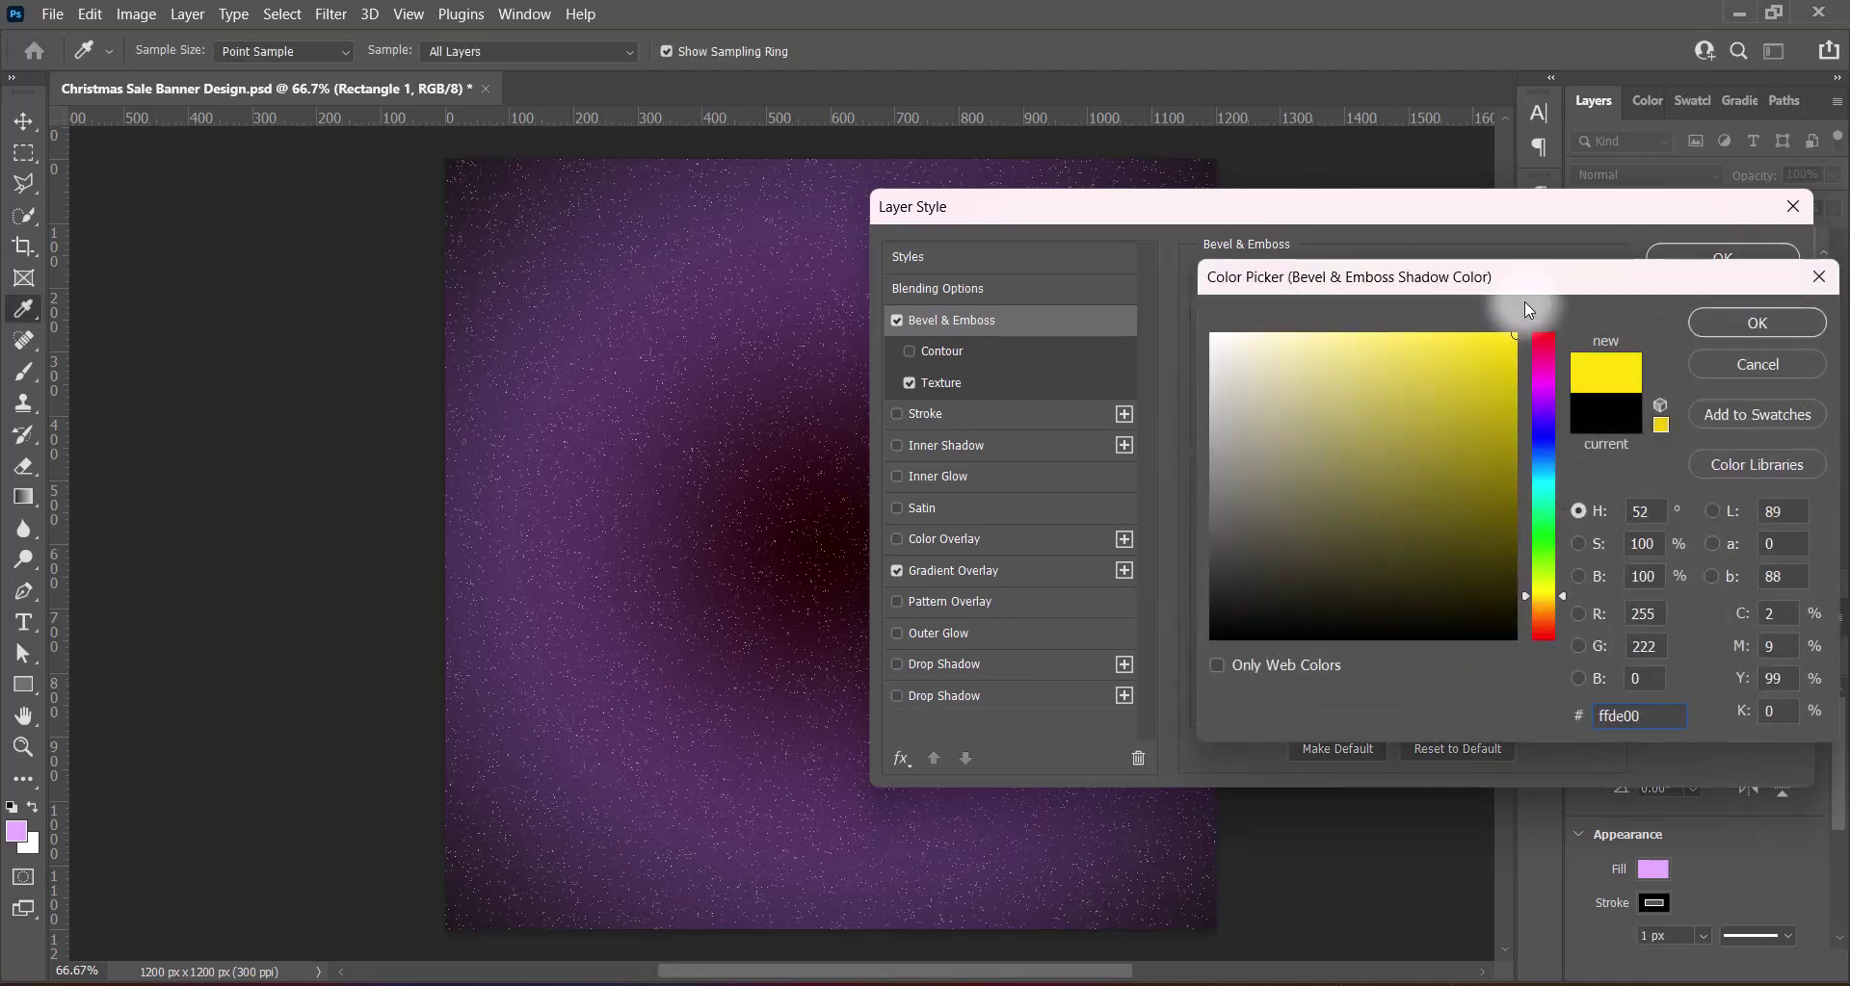
pyautogui.click(1697, 328)
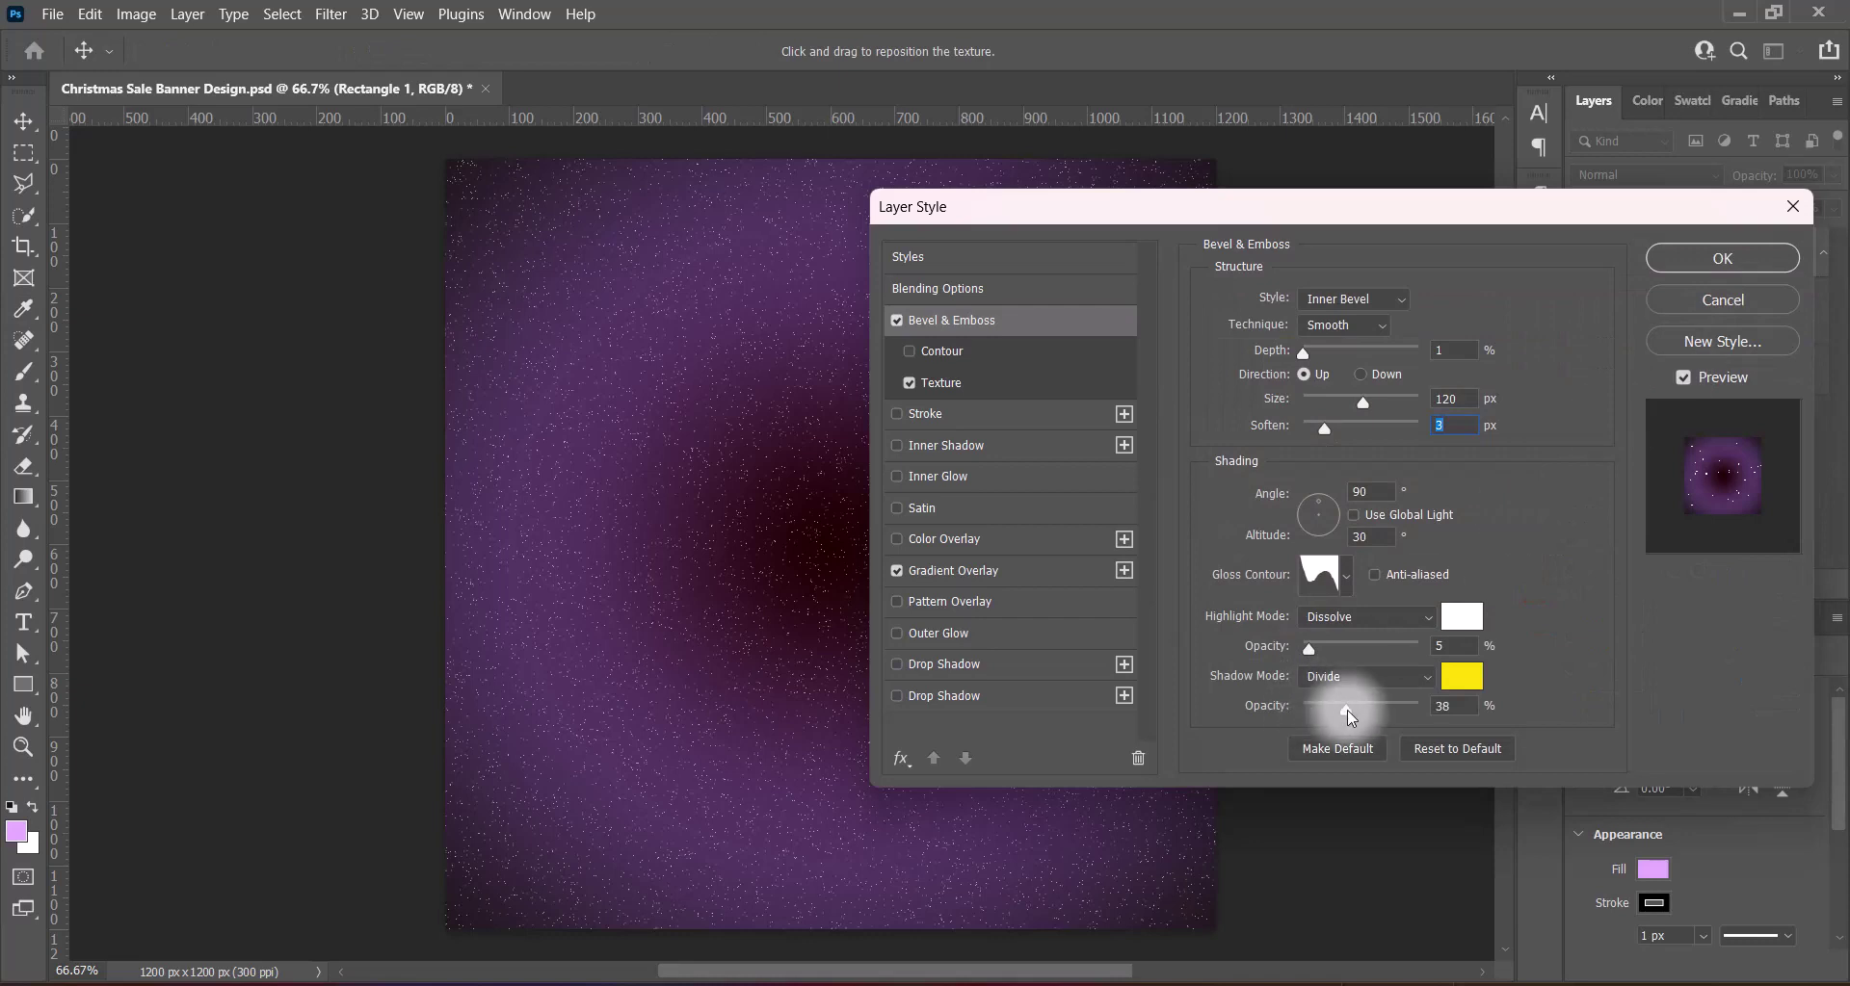
pyautogui.click(1366, 677)
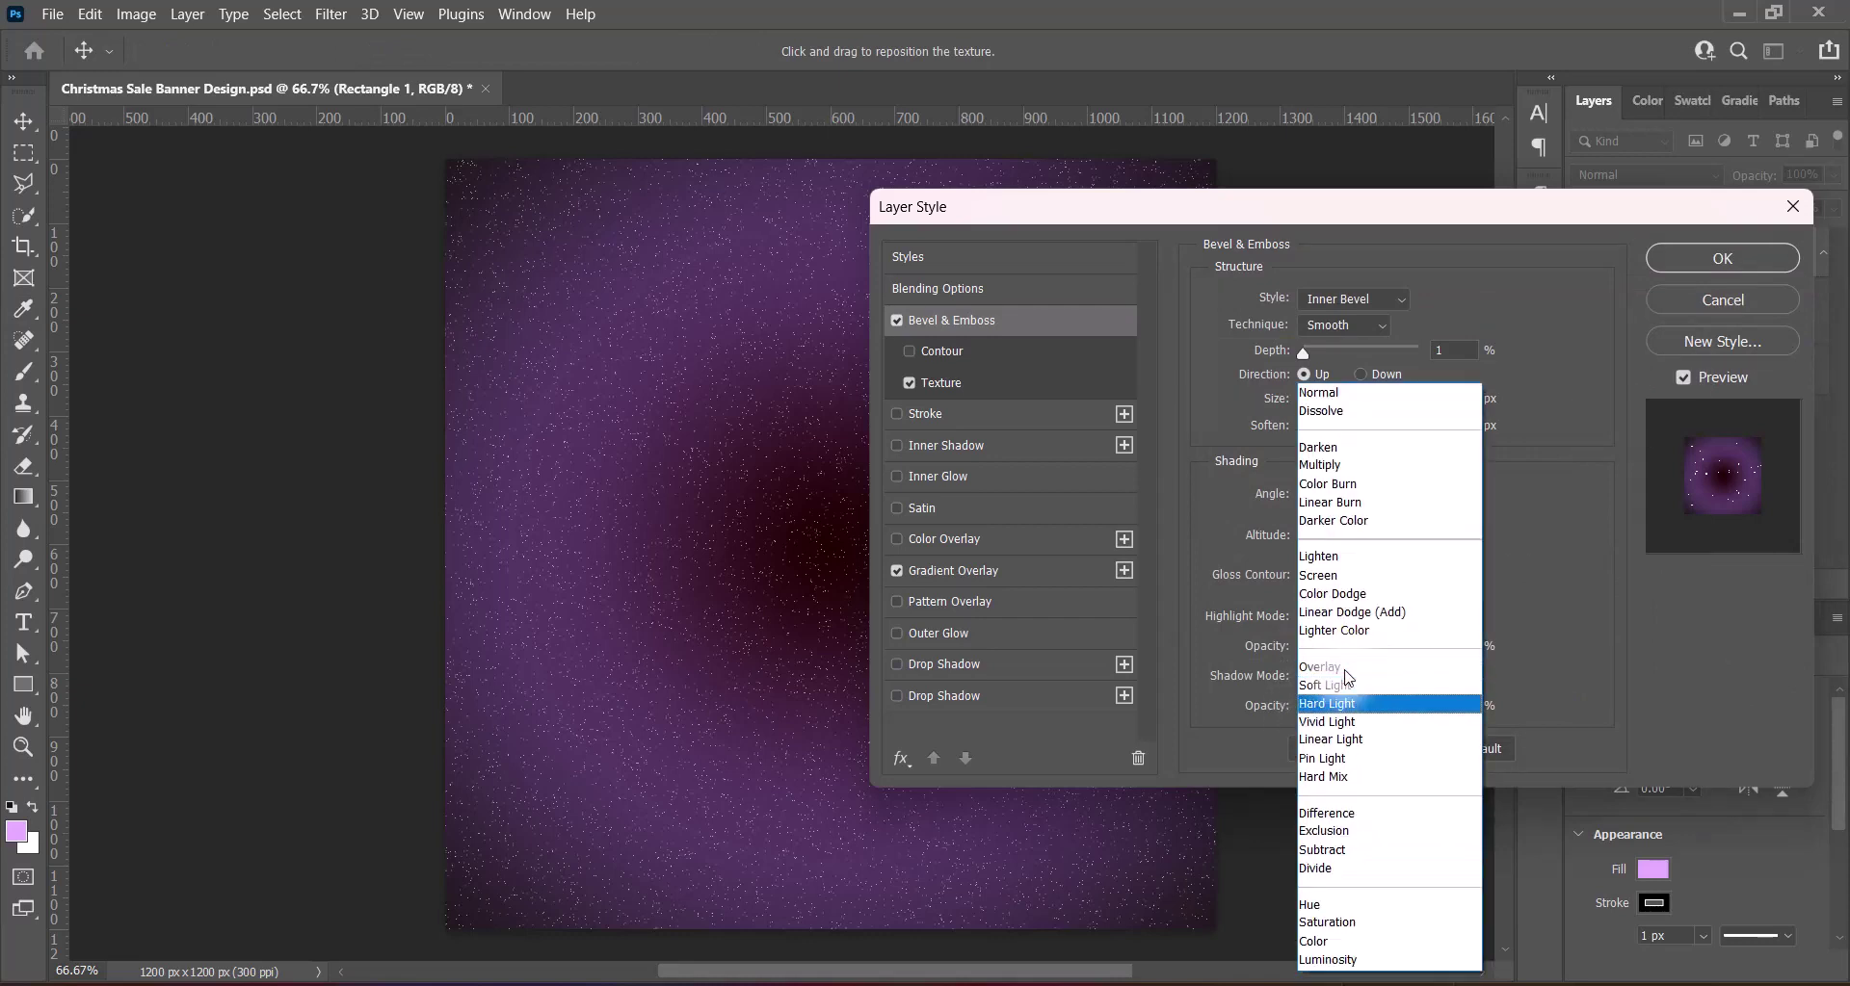
pyautogui.click(1347, 677)
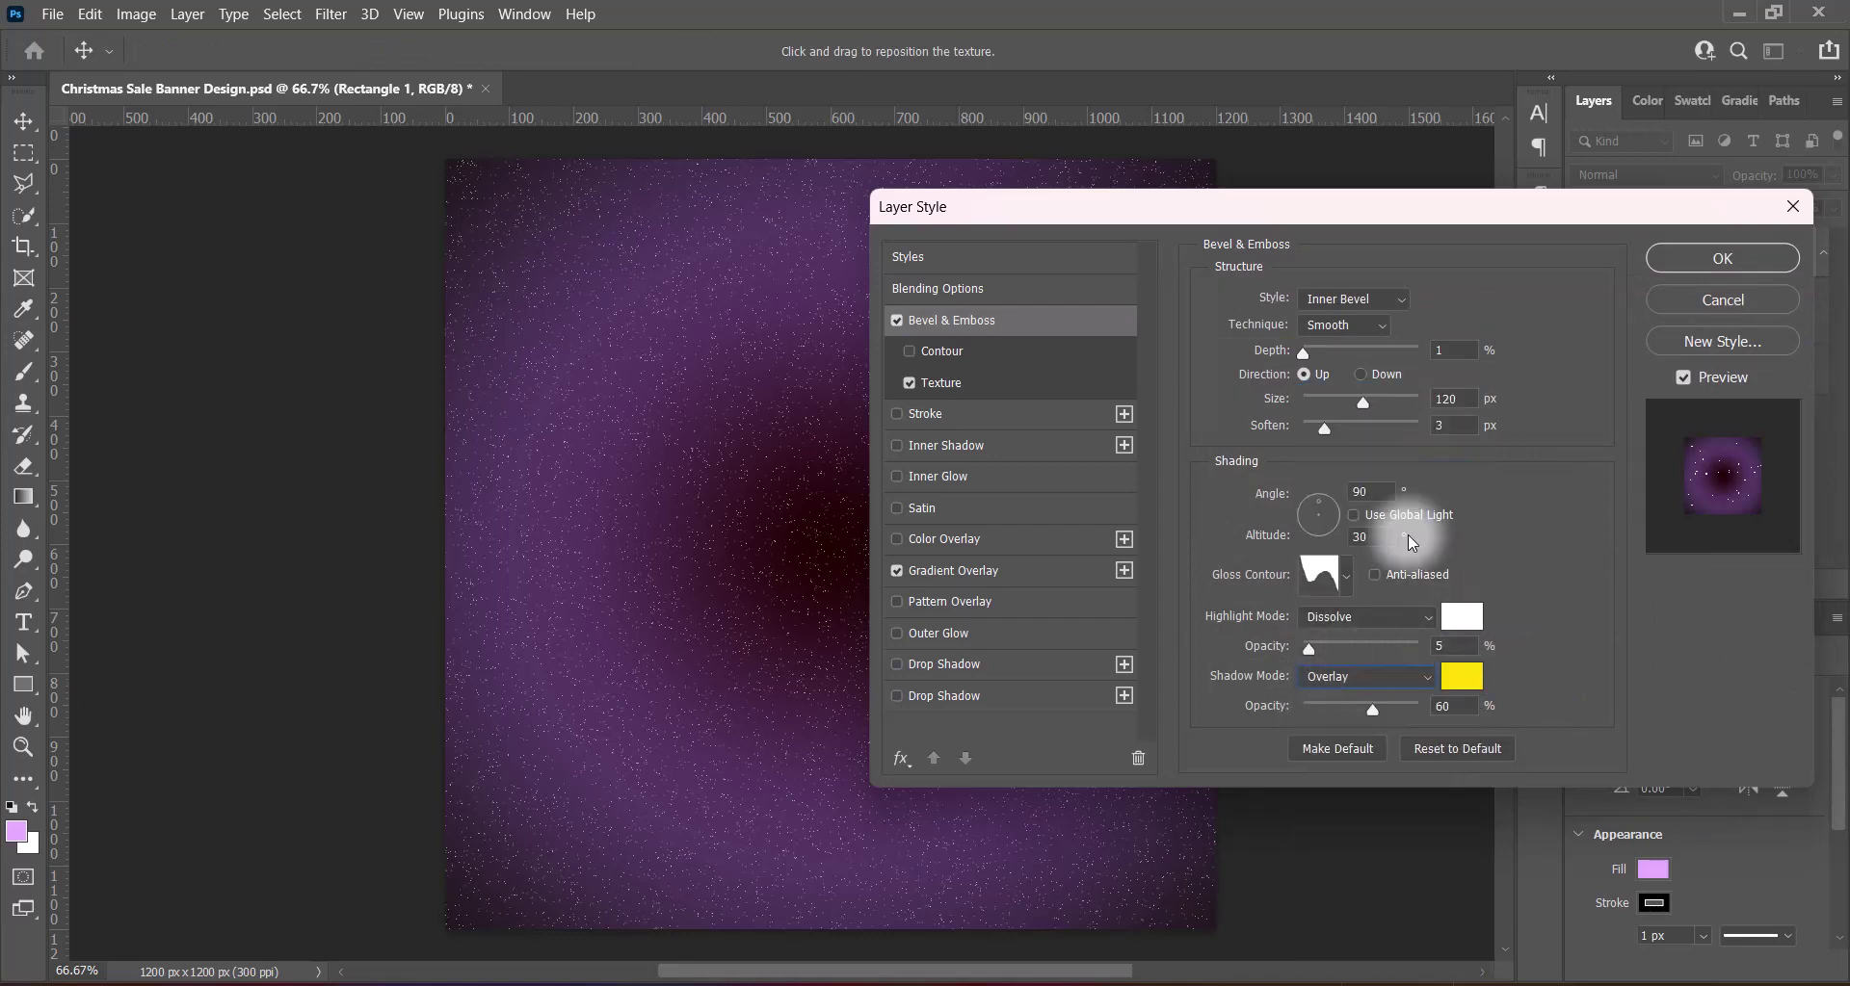
# Set Direction Down, highlight 3%, depth 22%, size 99 px, and shadow mode Normal
pyautogui.click(1359, 374)
pyautogui.moveTo(1324, 654); pyautogui.dragTo(1307, 657)
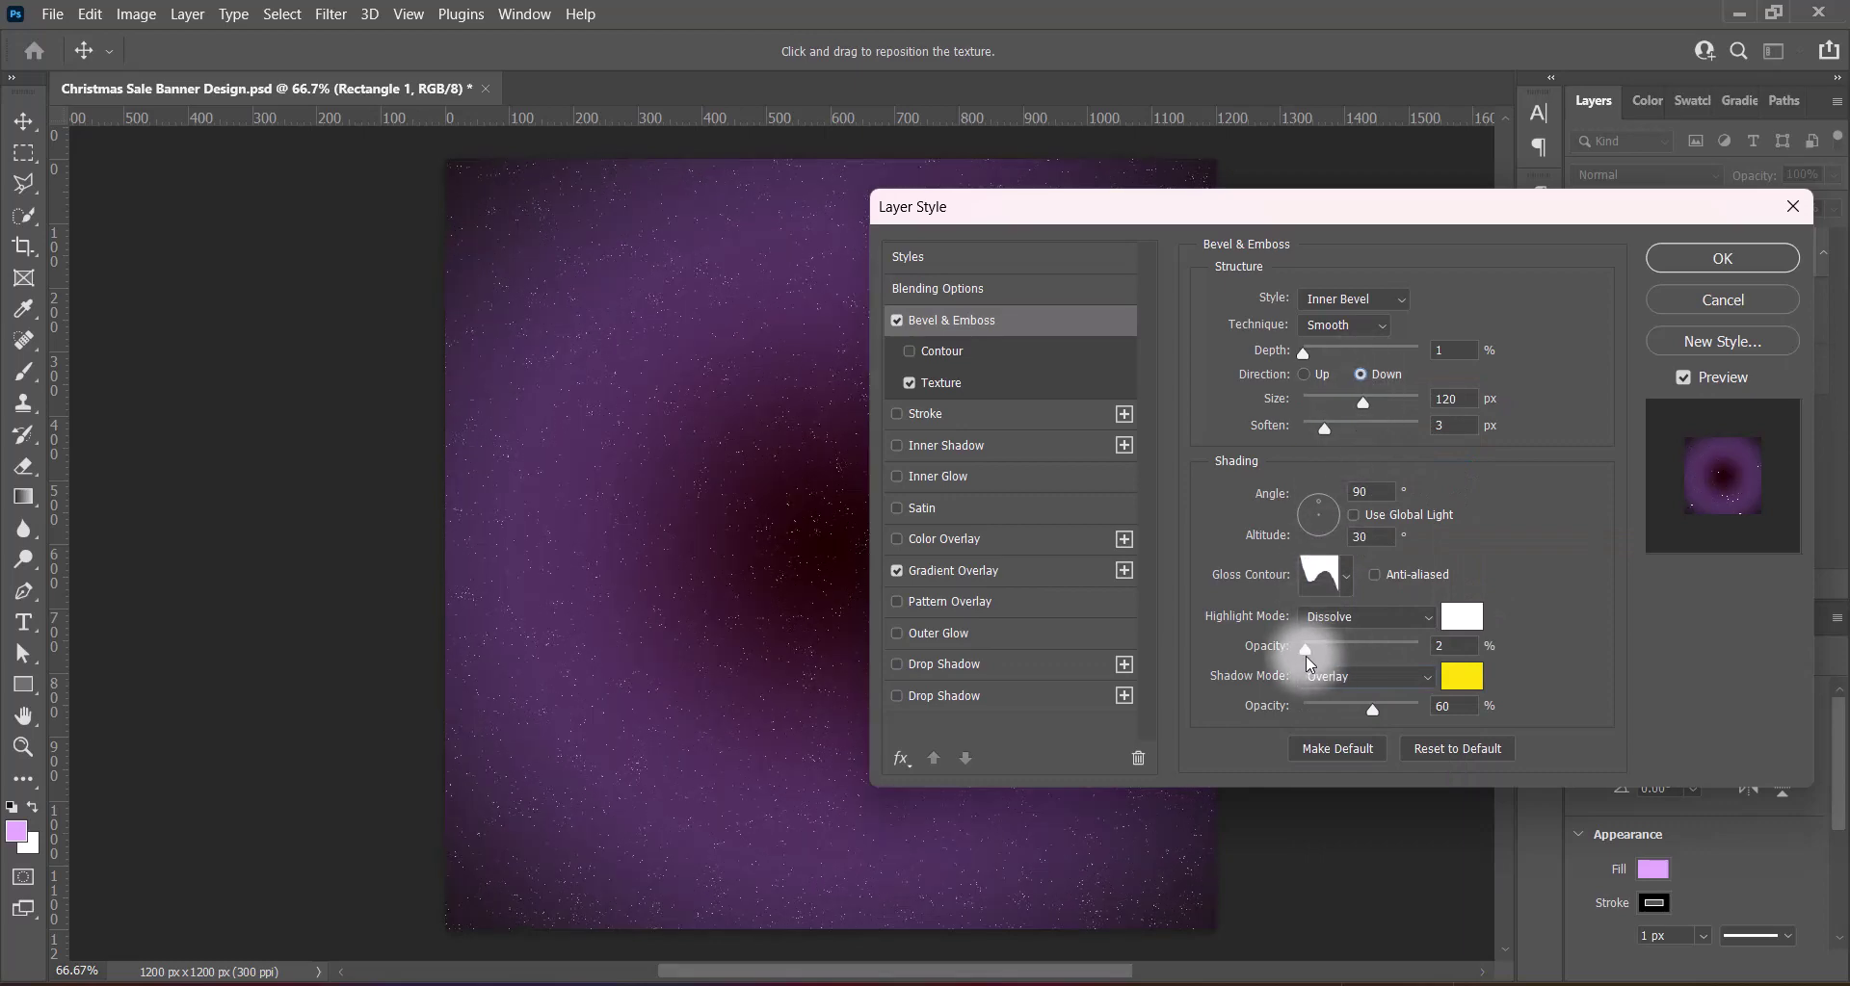
pyautogui.click(1416, 402)
pyautogui.moveTo(1302, 353); pyautogui.dragTo(1389, 354)
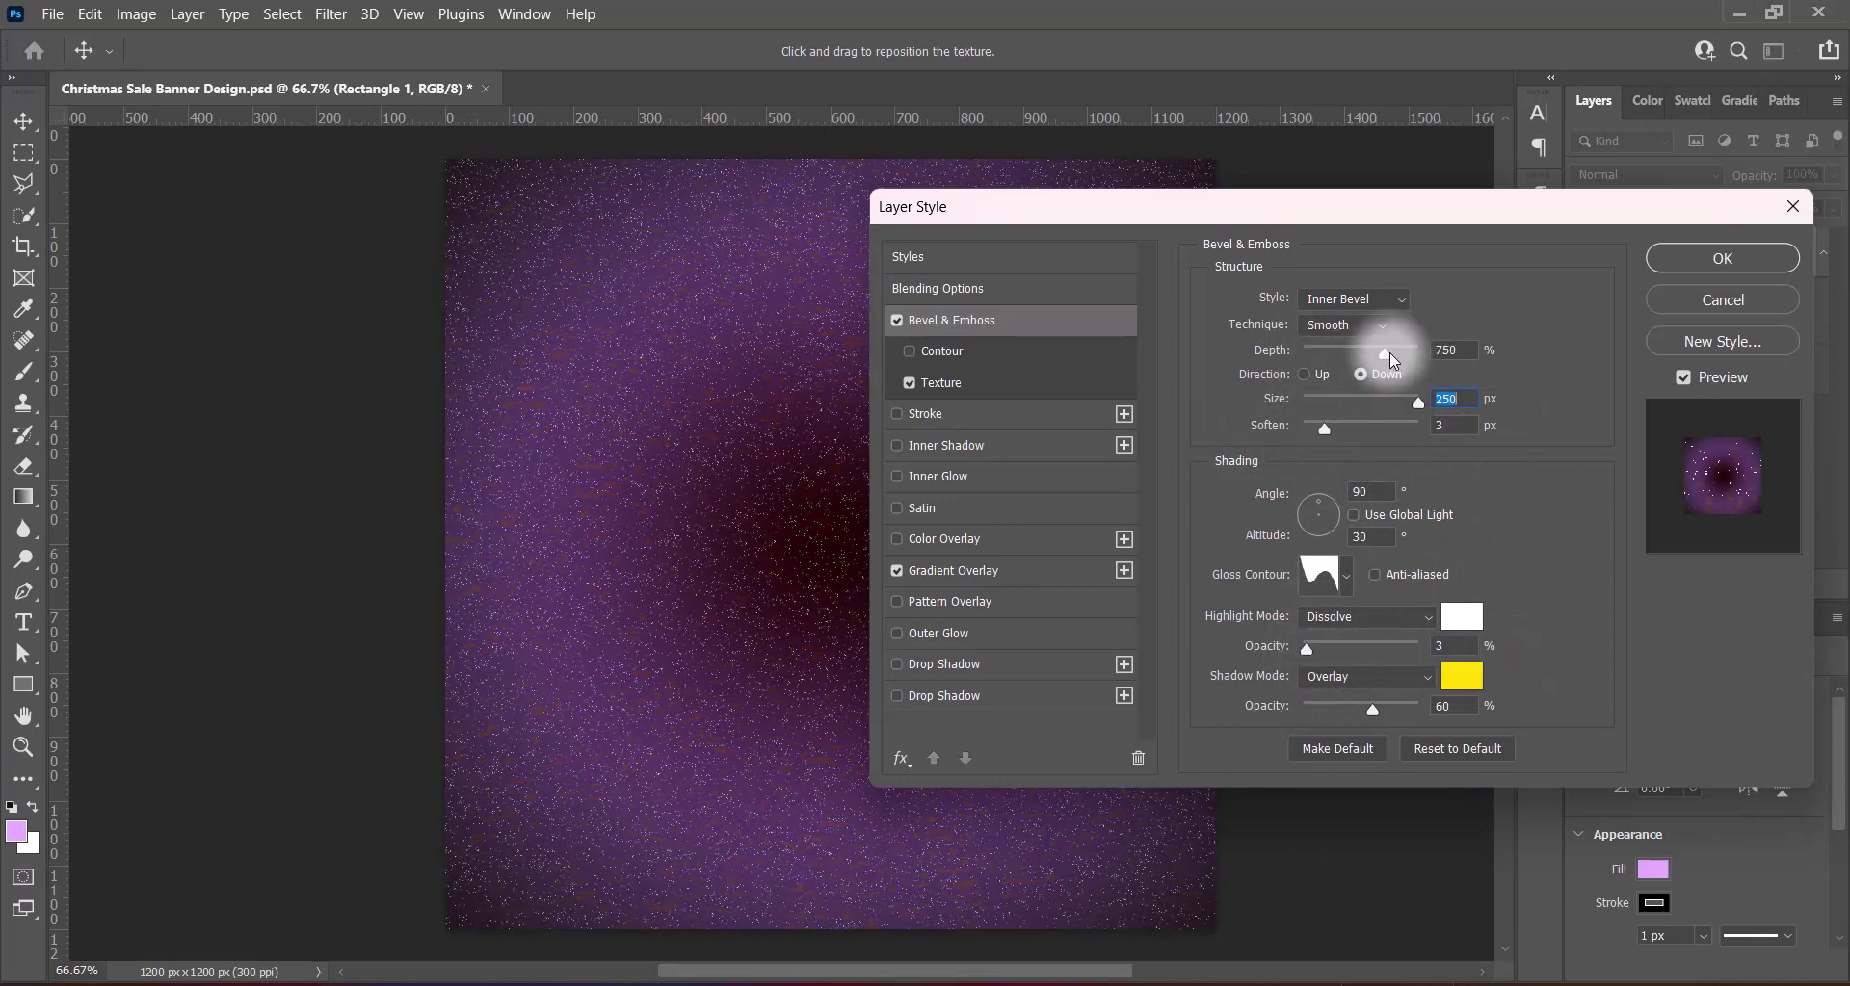
pyautogui.click(1306, 355)
pyautogui.click(1314, 403)
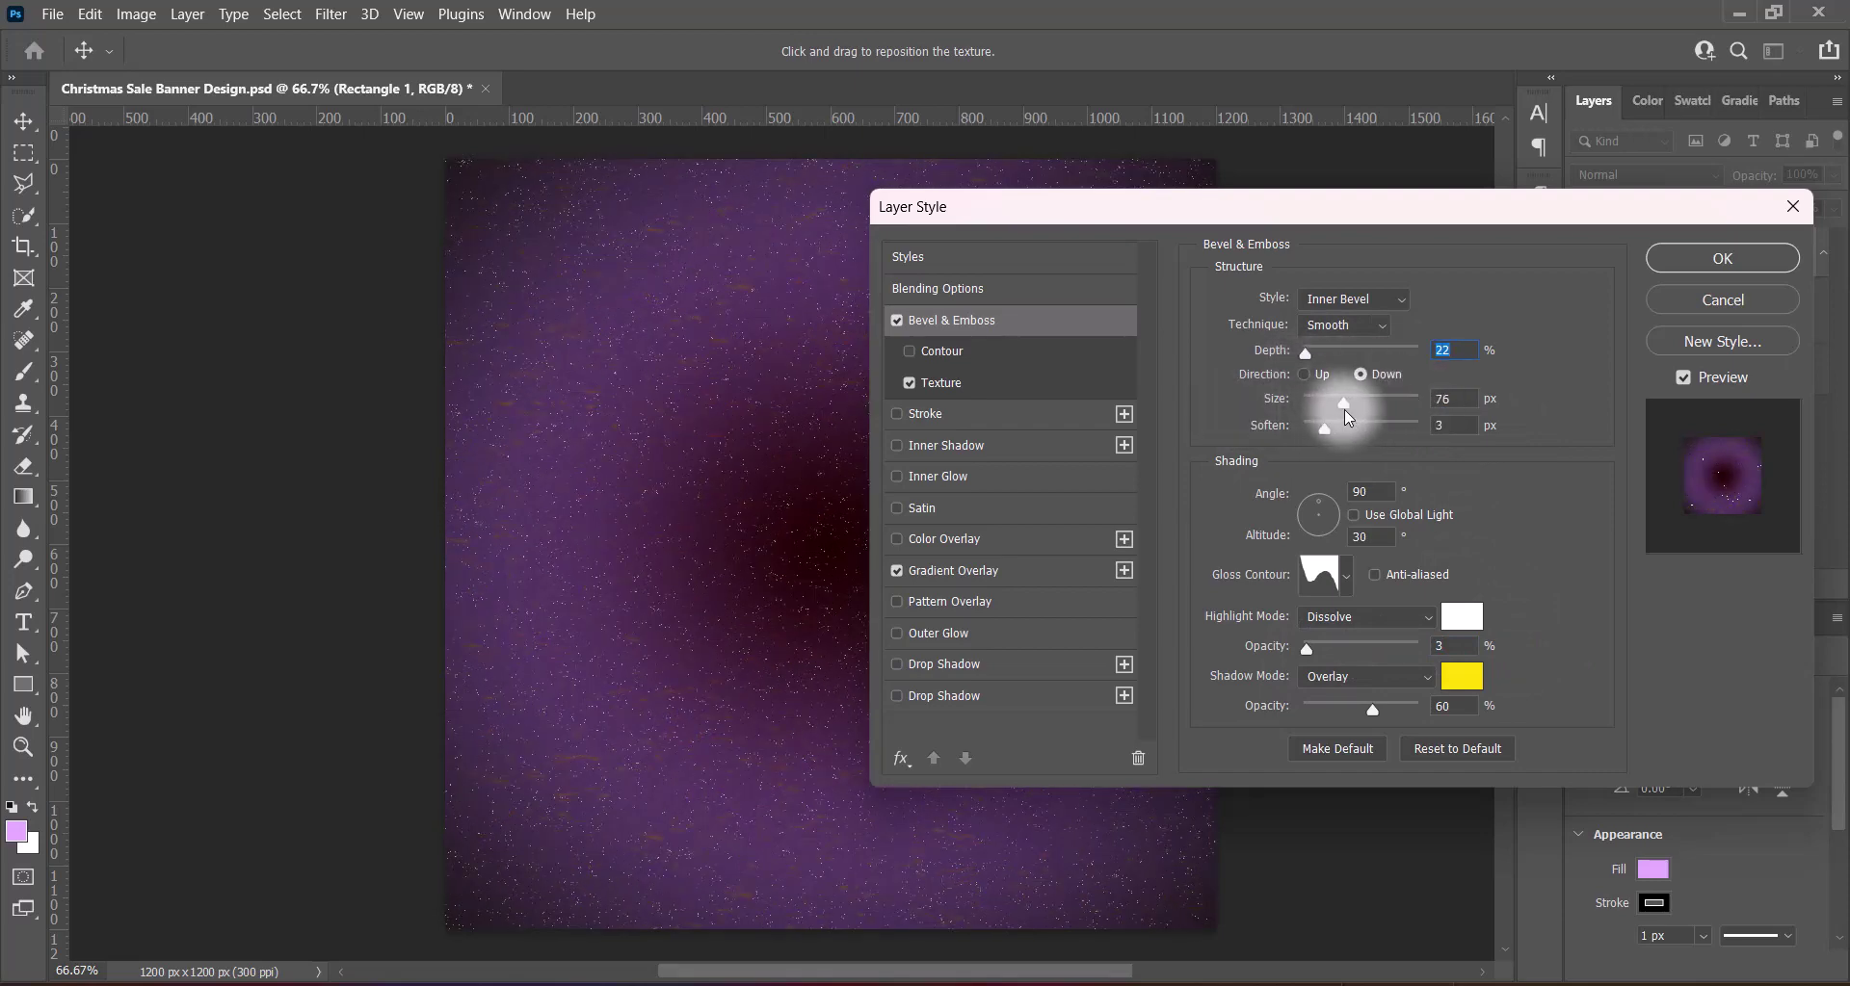
pyautogui.click(1398, 405)
pyautogui.write('99')
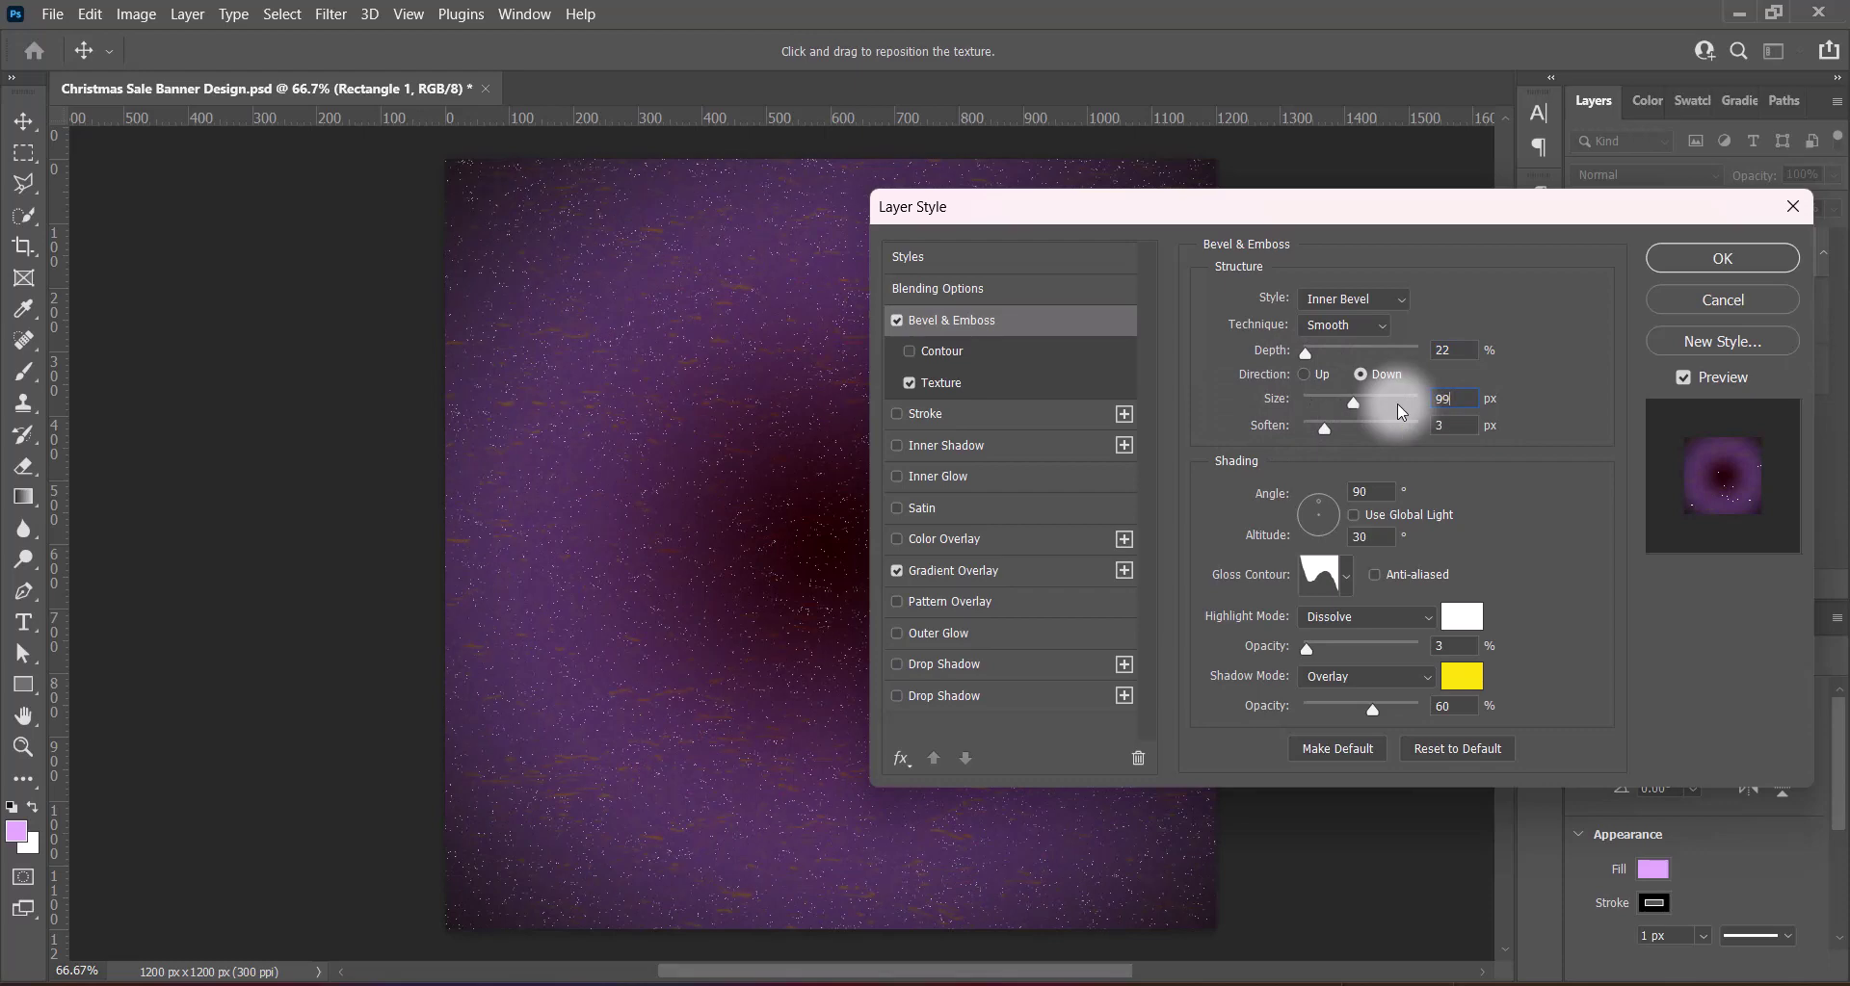
pyautogui.click(1408, 677)
pyautogui.click(1334, 393)
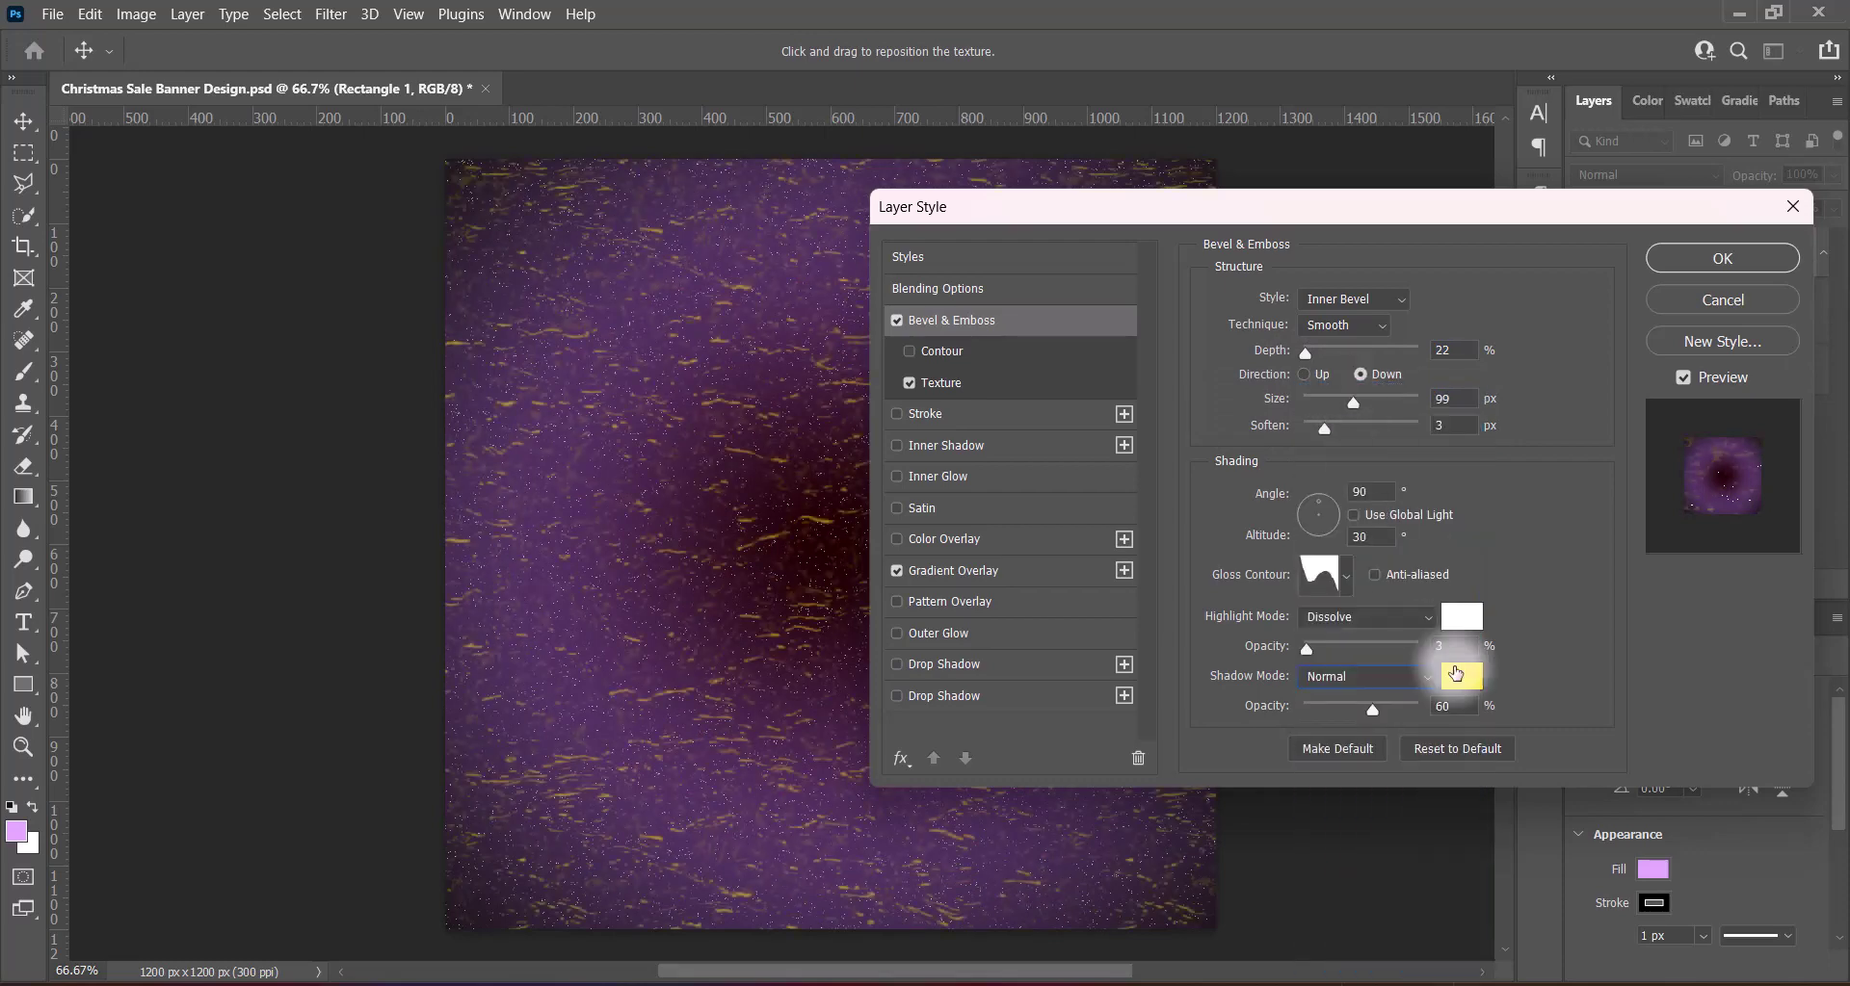
# Change the bevel shadow colour to pale cyan bbfff5
pyautogui.click(1458, 676)
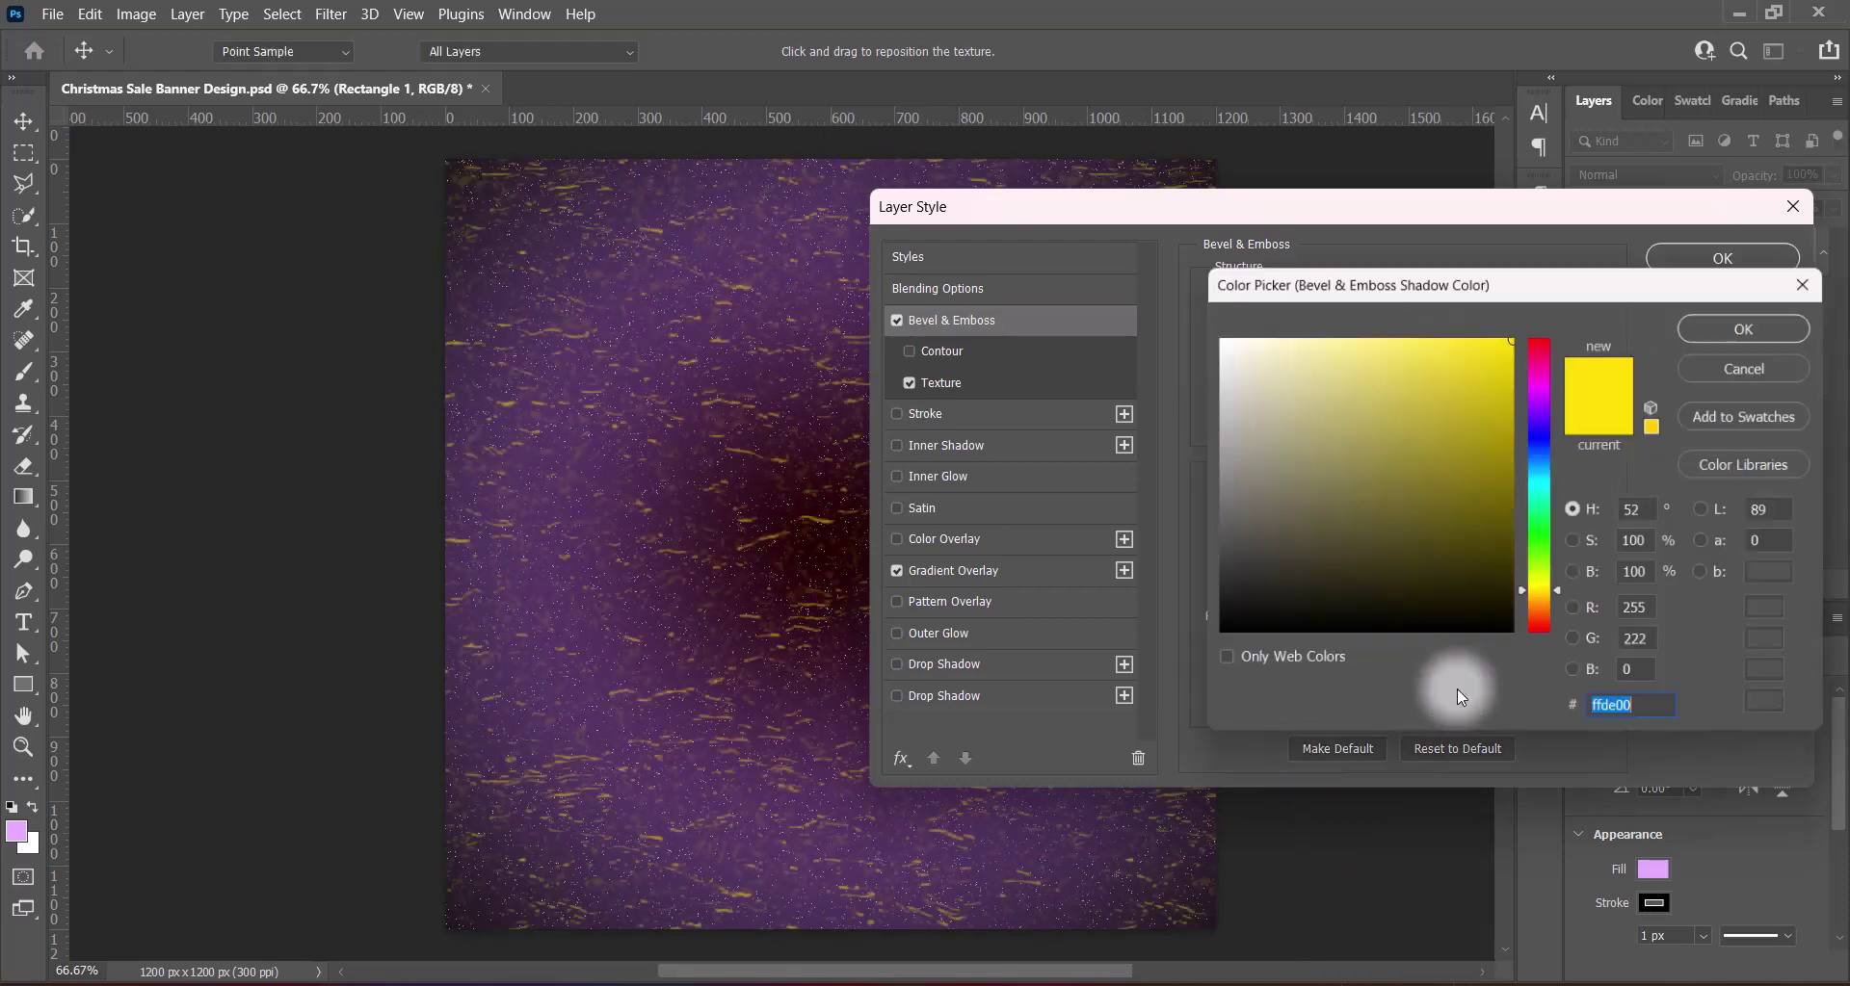
pyautogui.click(1546, 397)
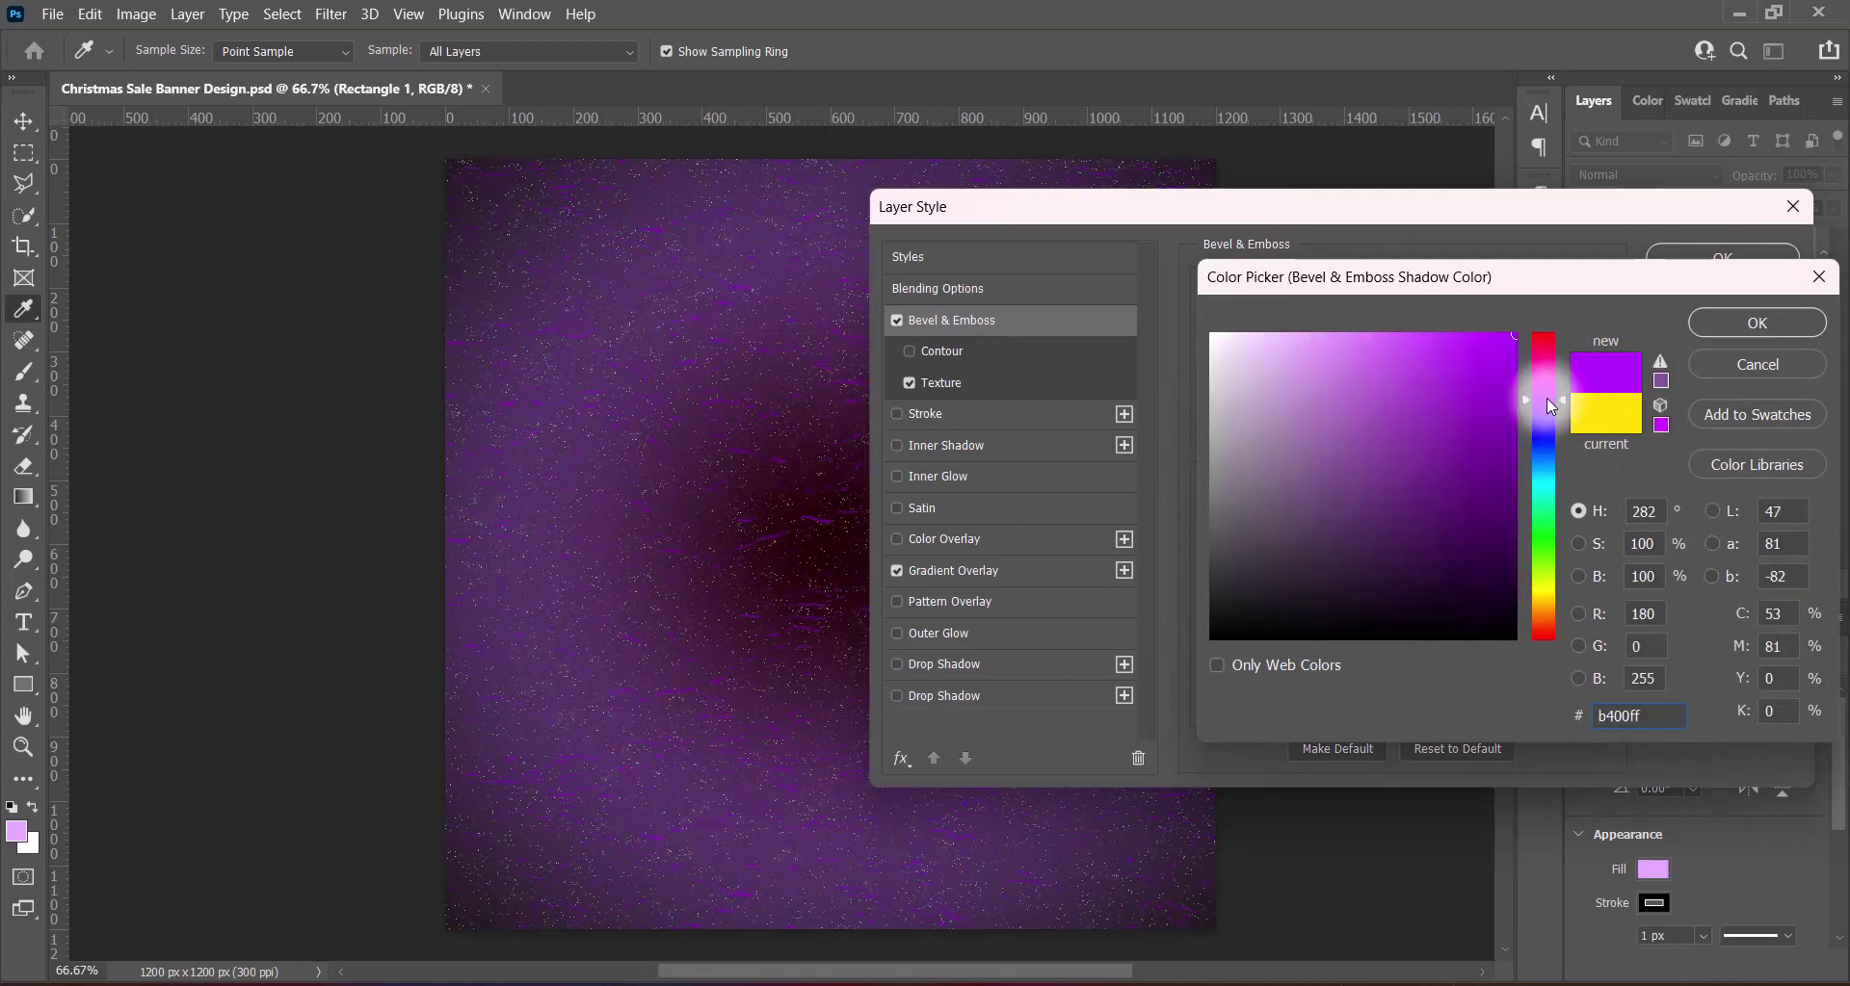
pyautogui.click(1546, 501)
pyautogui.moveTo(1398, 451)
pyautogui.mouseDown()
pyautogui.moveTo(1280, 371)
pyautogui.moveTo(1259, 322)
pyautogui.moveTo(1300, 357)
pyautogui.mouseUp()
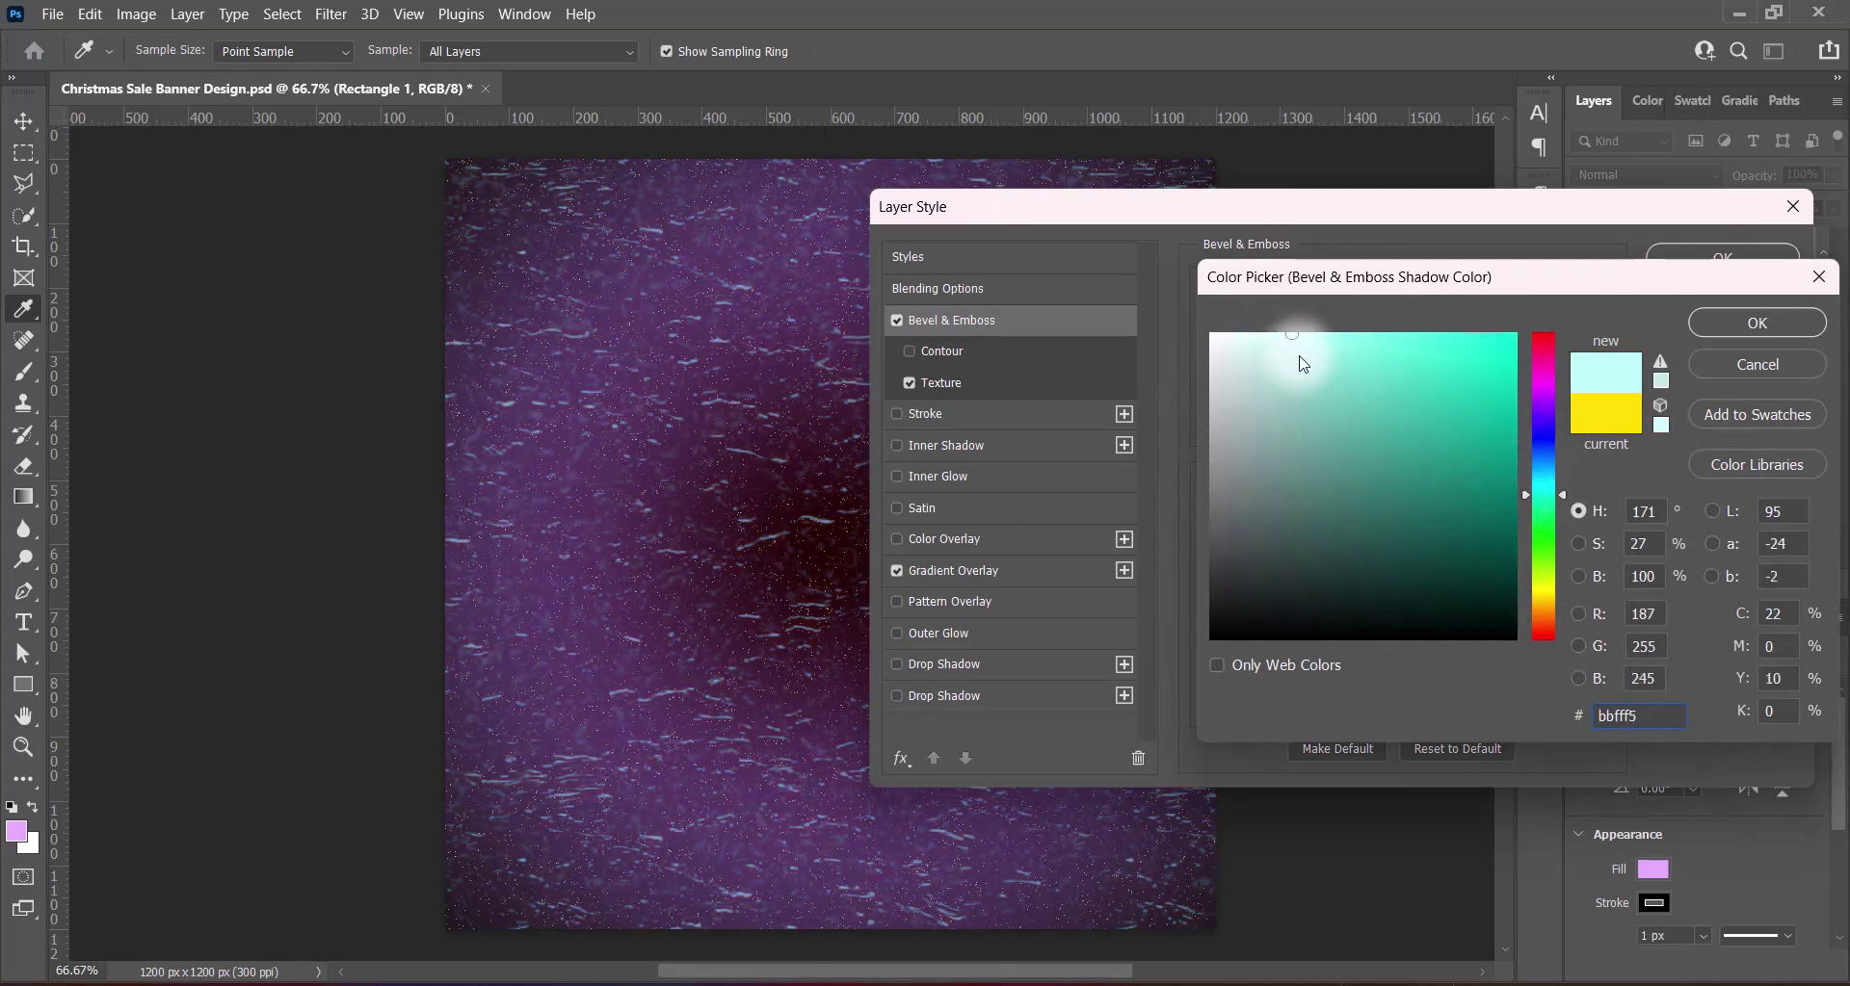
pyautogui.click(1706, 320)
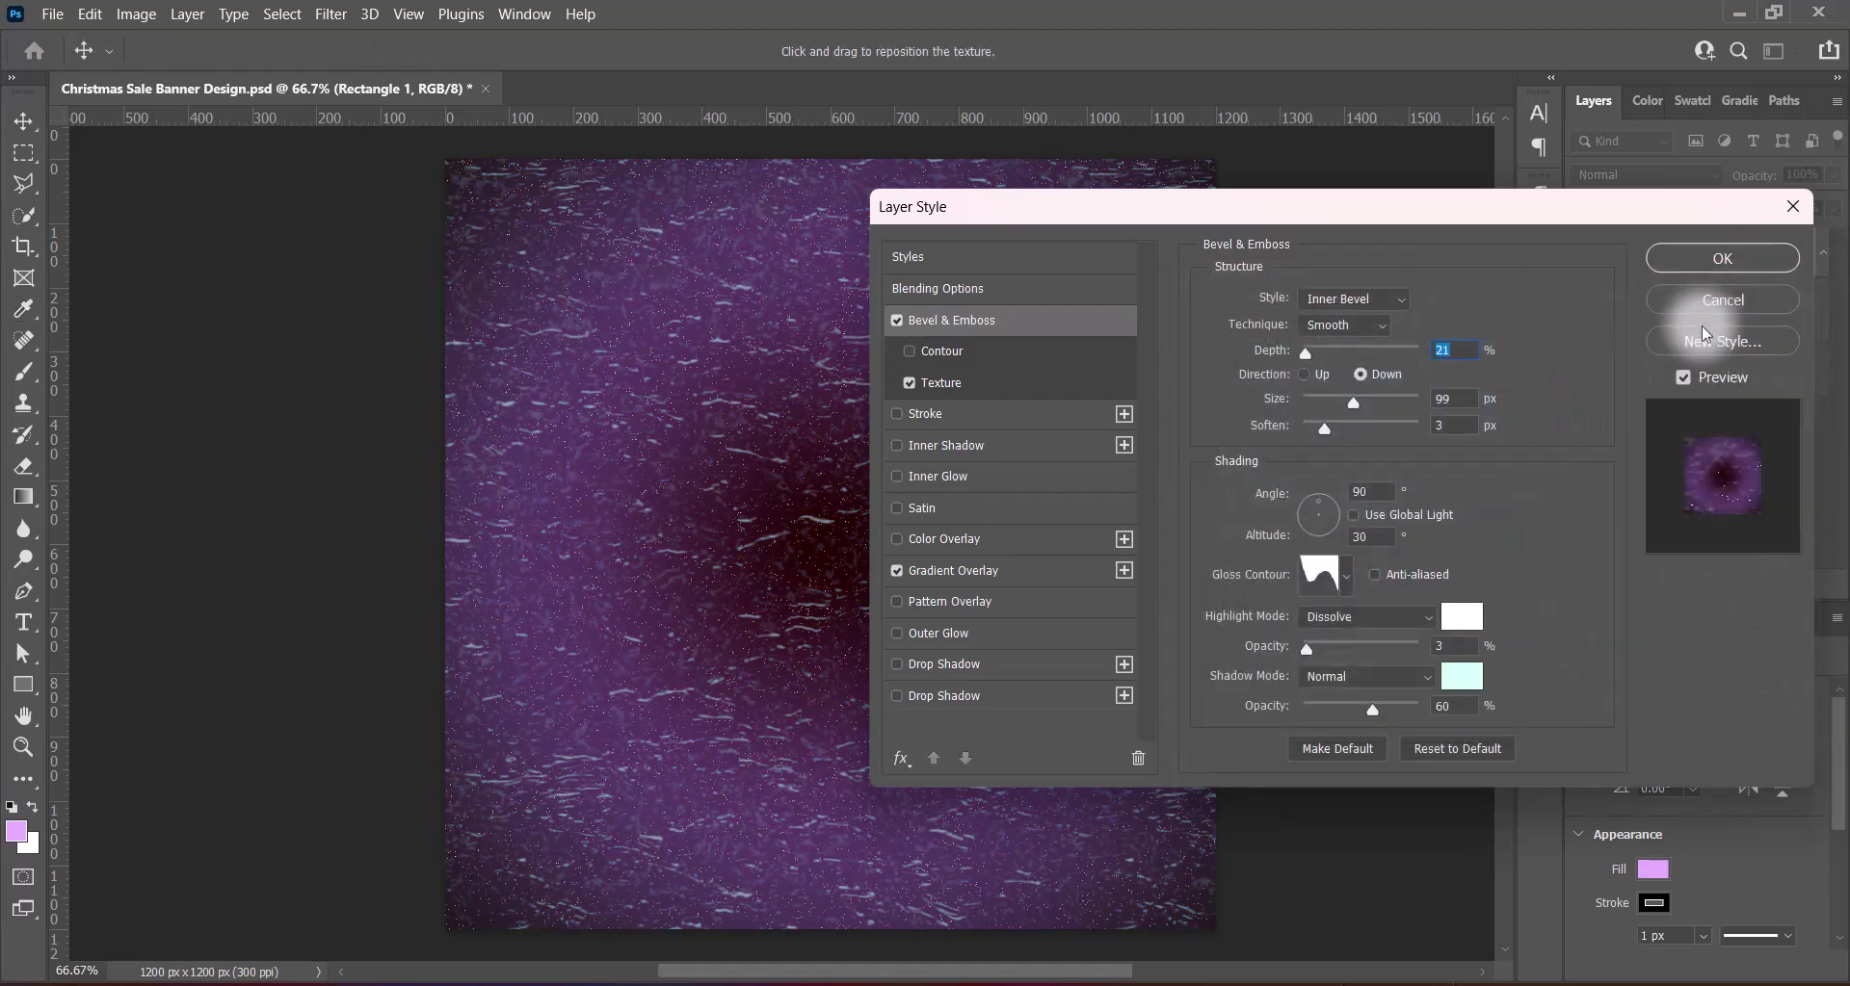
# Set shadow opacity 69%, bevel direction Up, and Soften 2 px
pyautogui.moveTo(1364, 715); pyautogui.dragTo(1369, 711)
pyautogui.click(1433, 707)
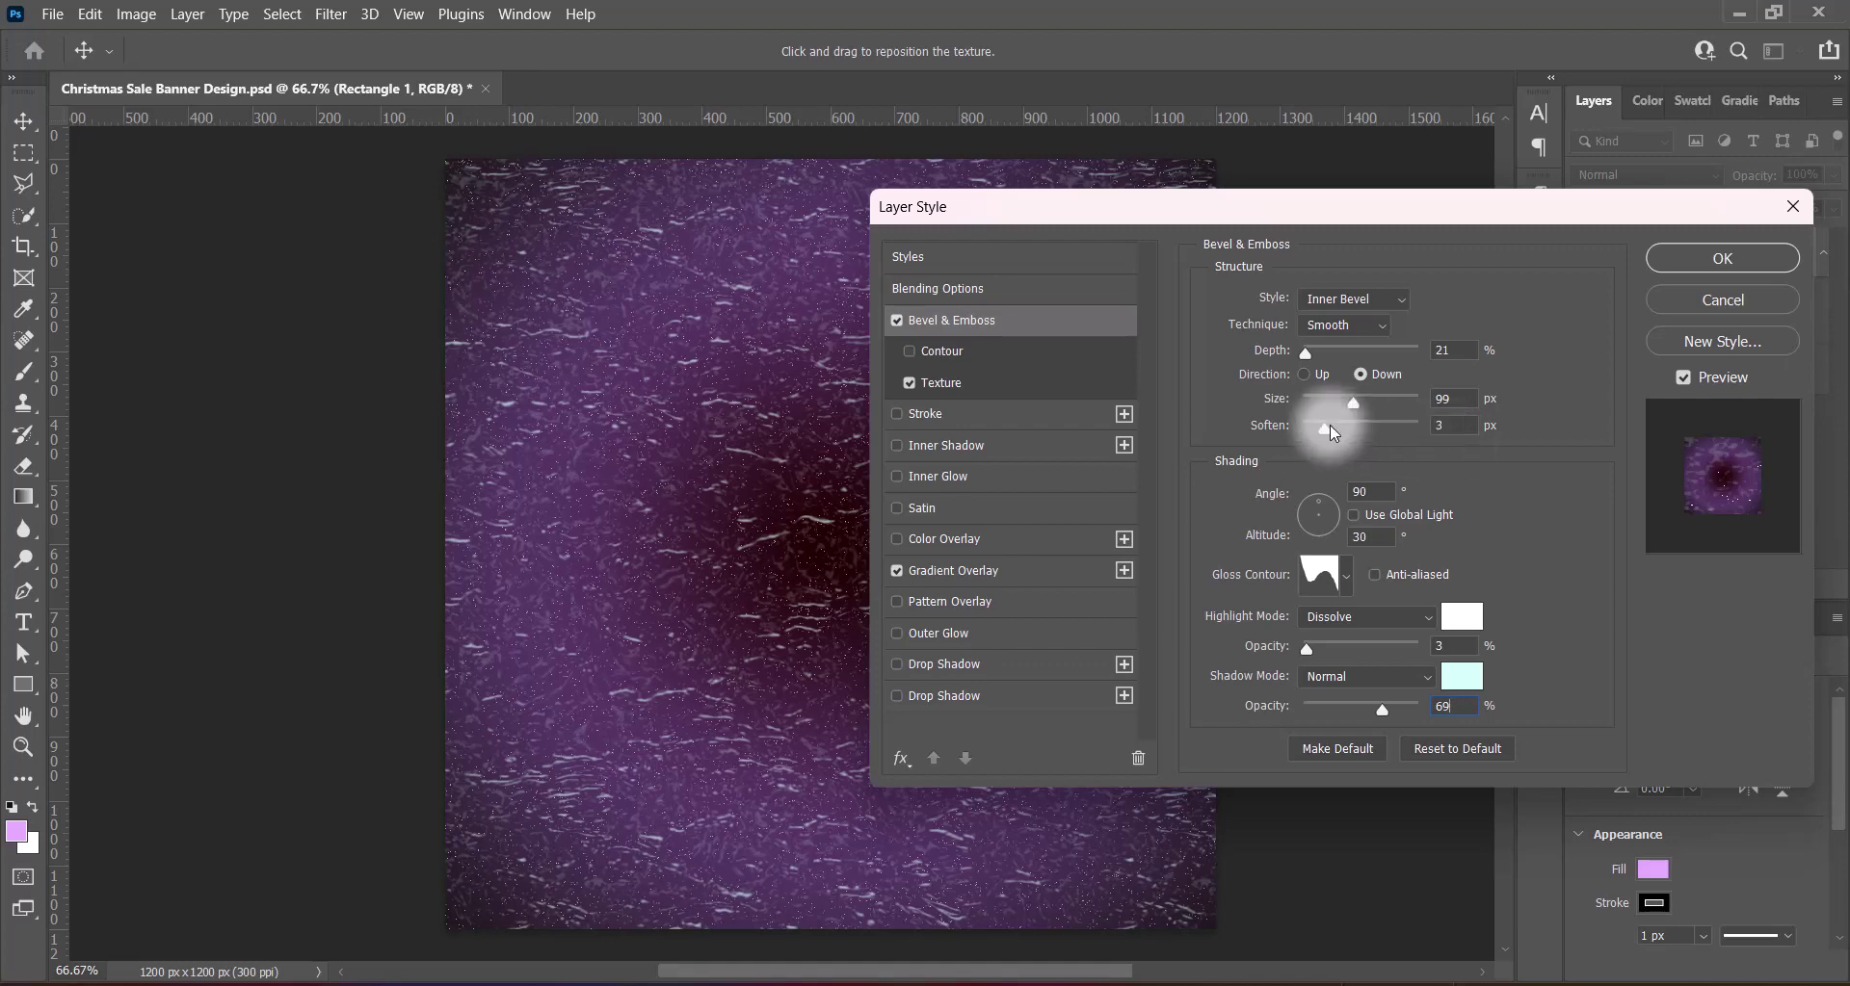
pyautogui.click(1303, 374)
pyautogui.moveTo(1320, 430); pyautogui.dragTo(1313, 431)
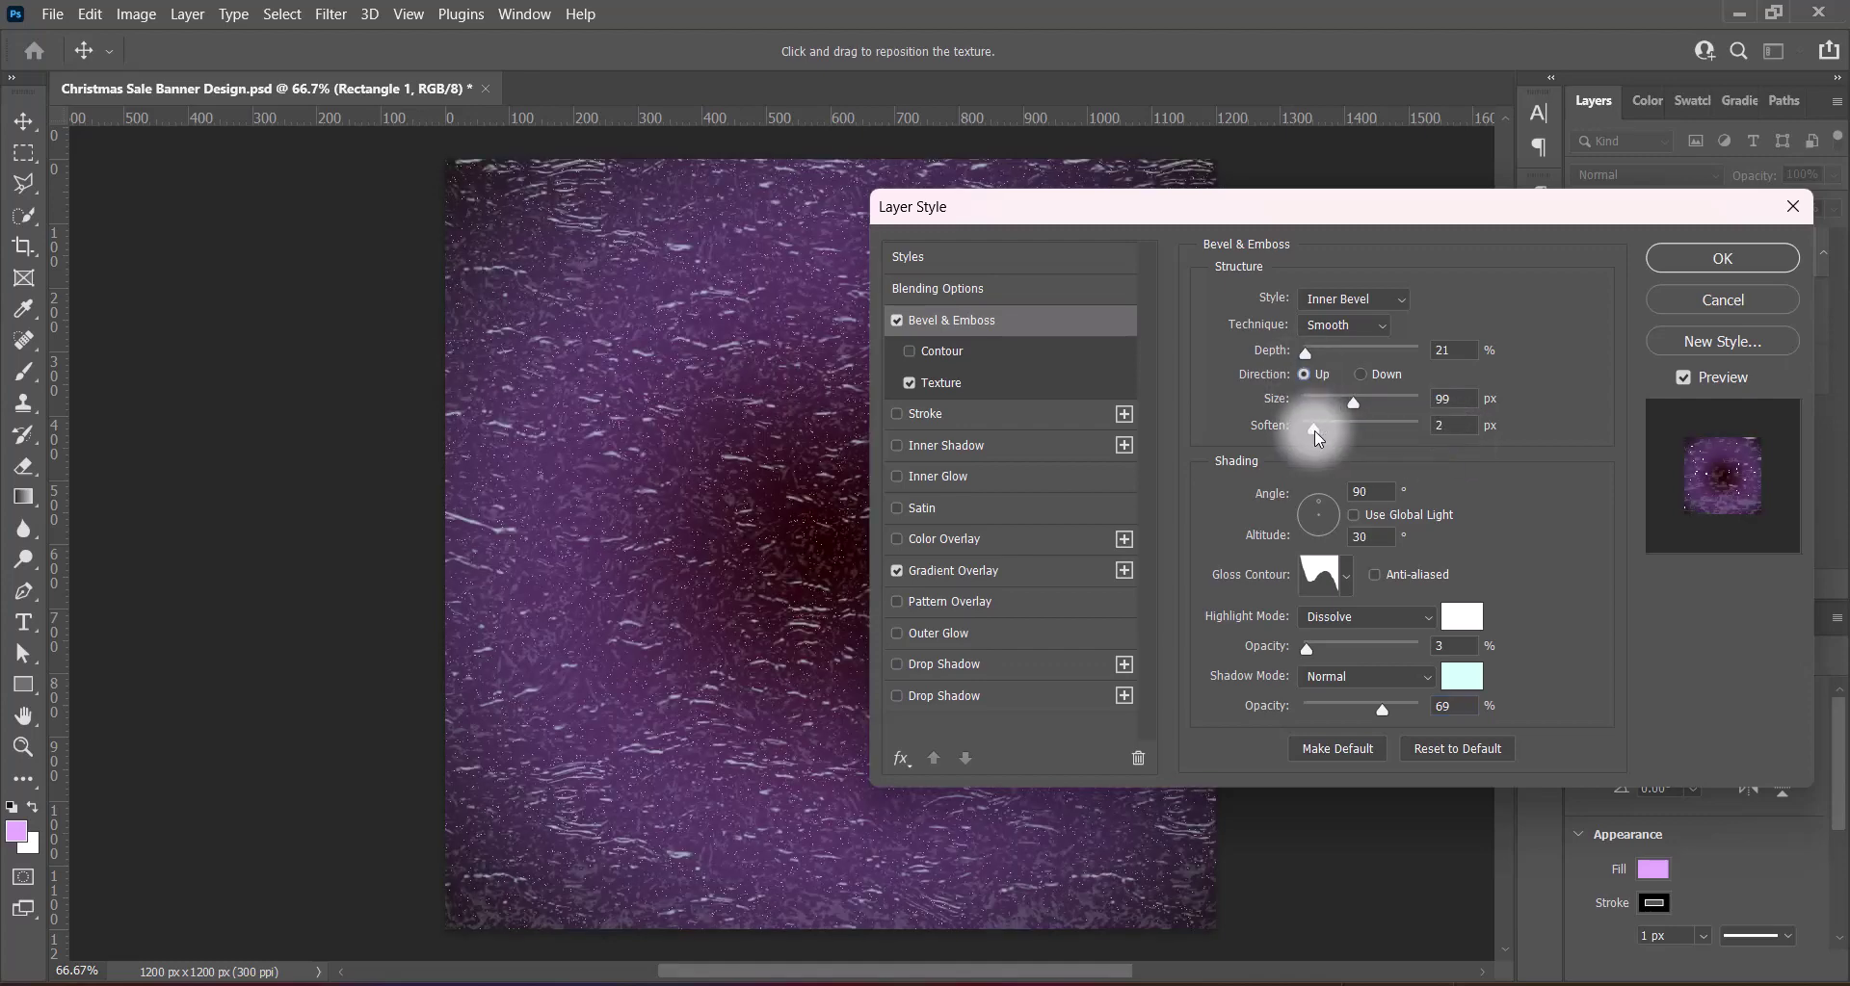
pyautogui.click(949, 383)
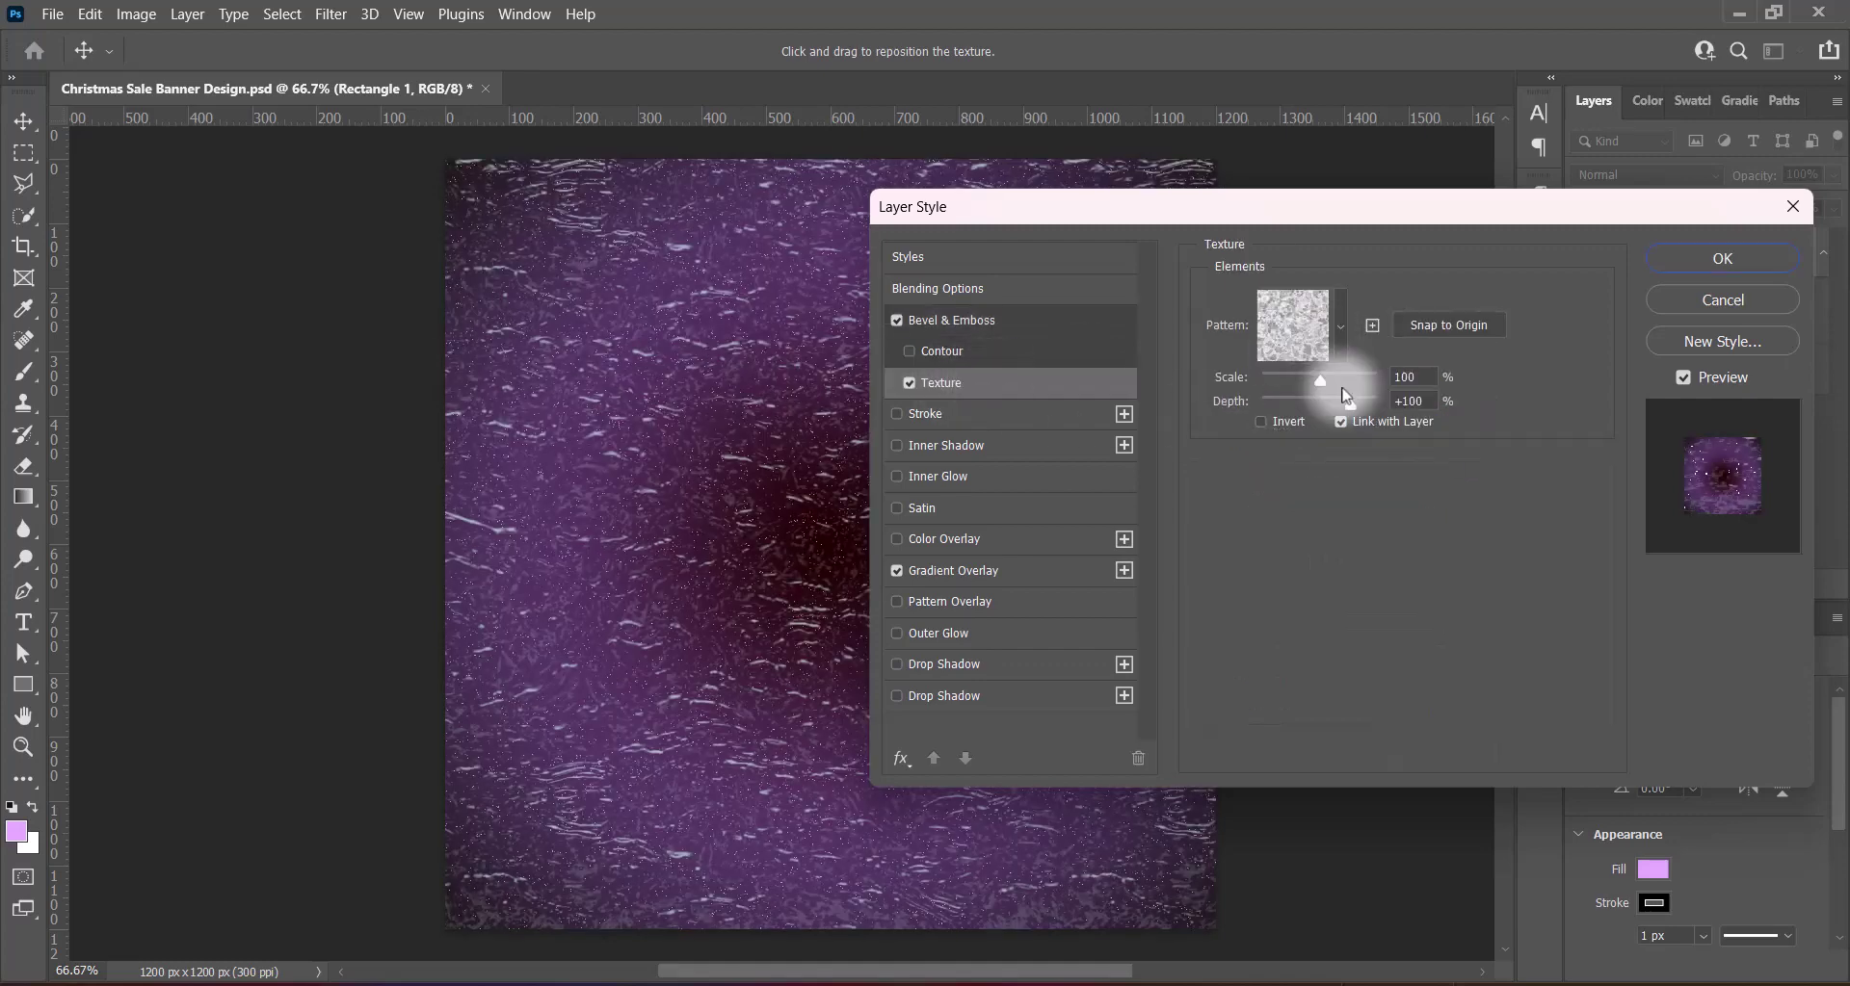
# Switch the texture to a Water pattern at −6% depth and raise bevel depth to 63%
pyautogui.moveTo(1348, 405); pyautogui.dragTo(1285, 414)
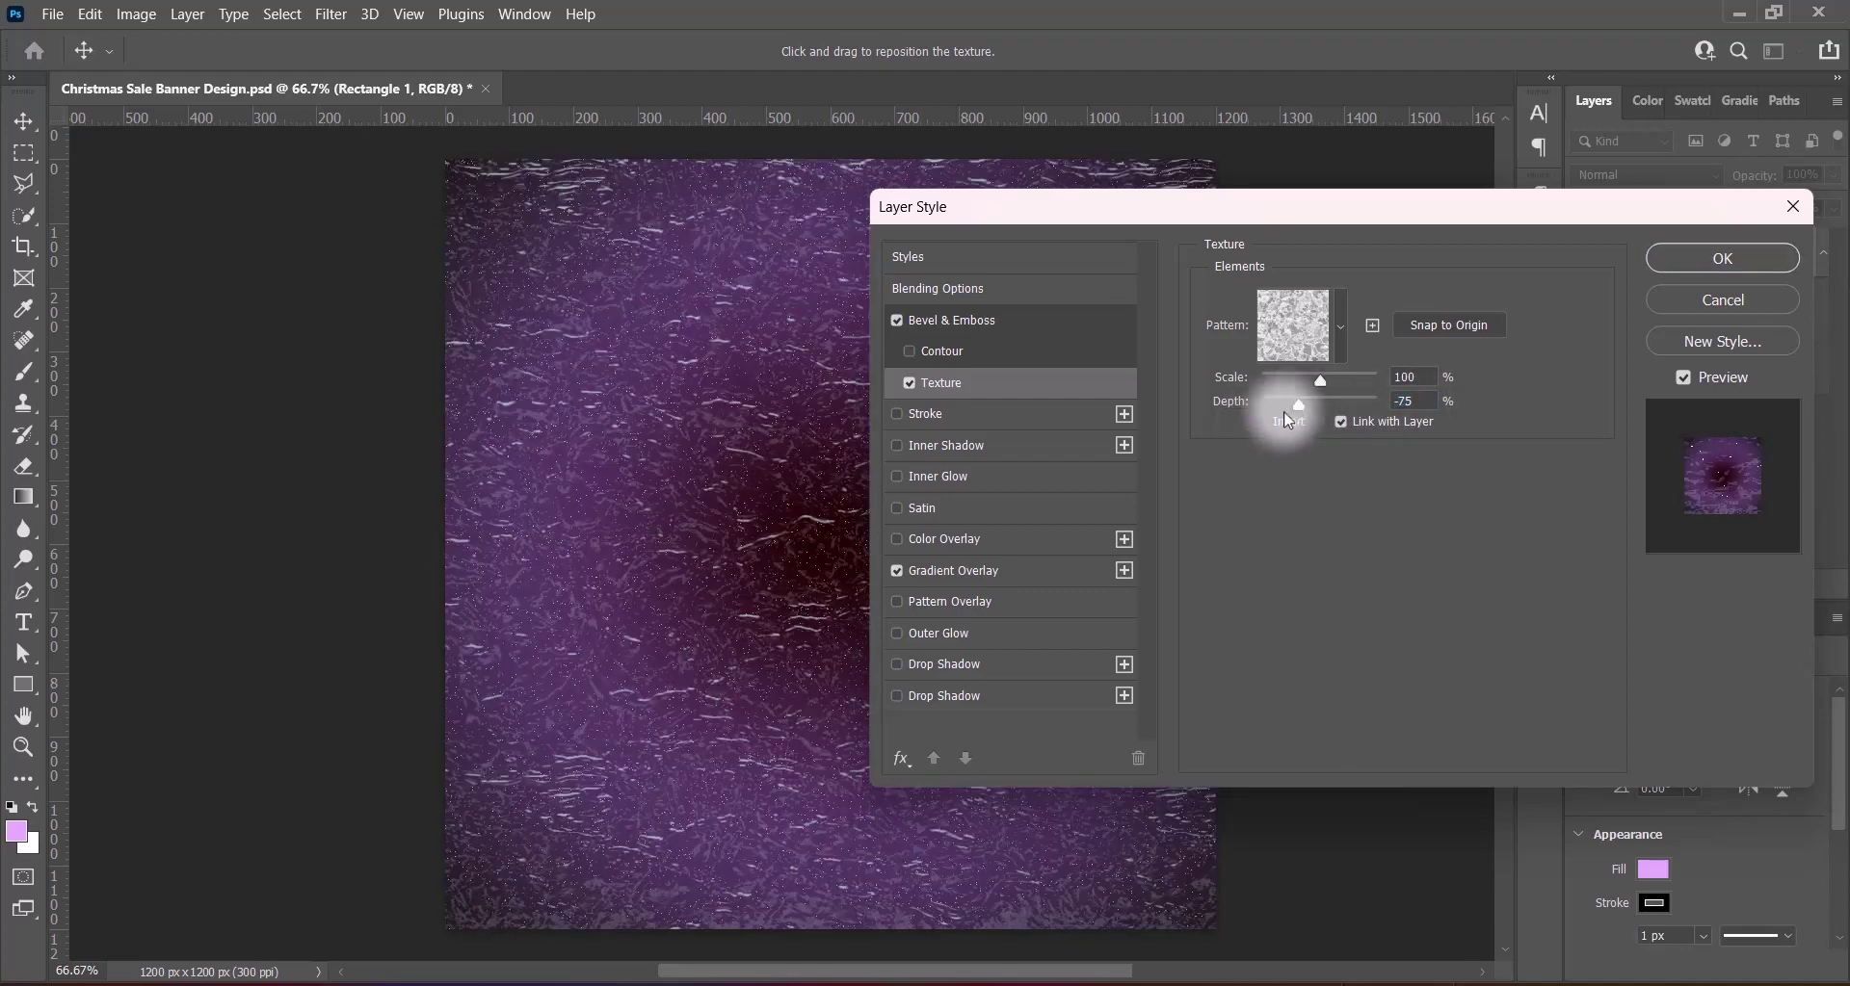
pyautogui.click(1339, 327)
pyautogui.click(1200, 506)
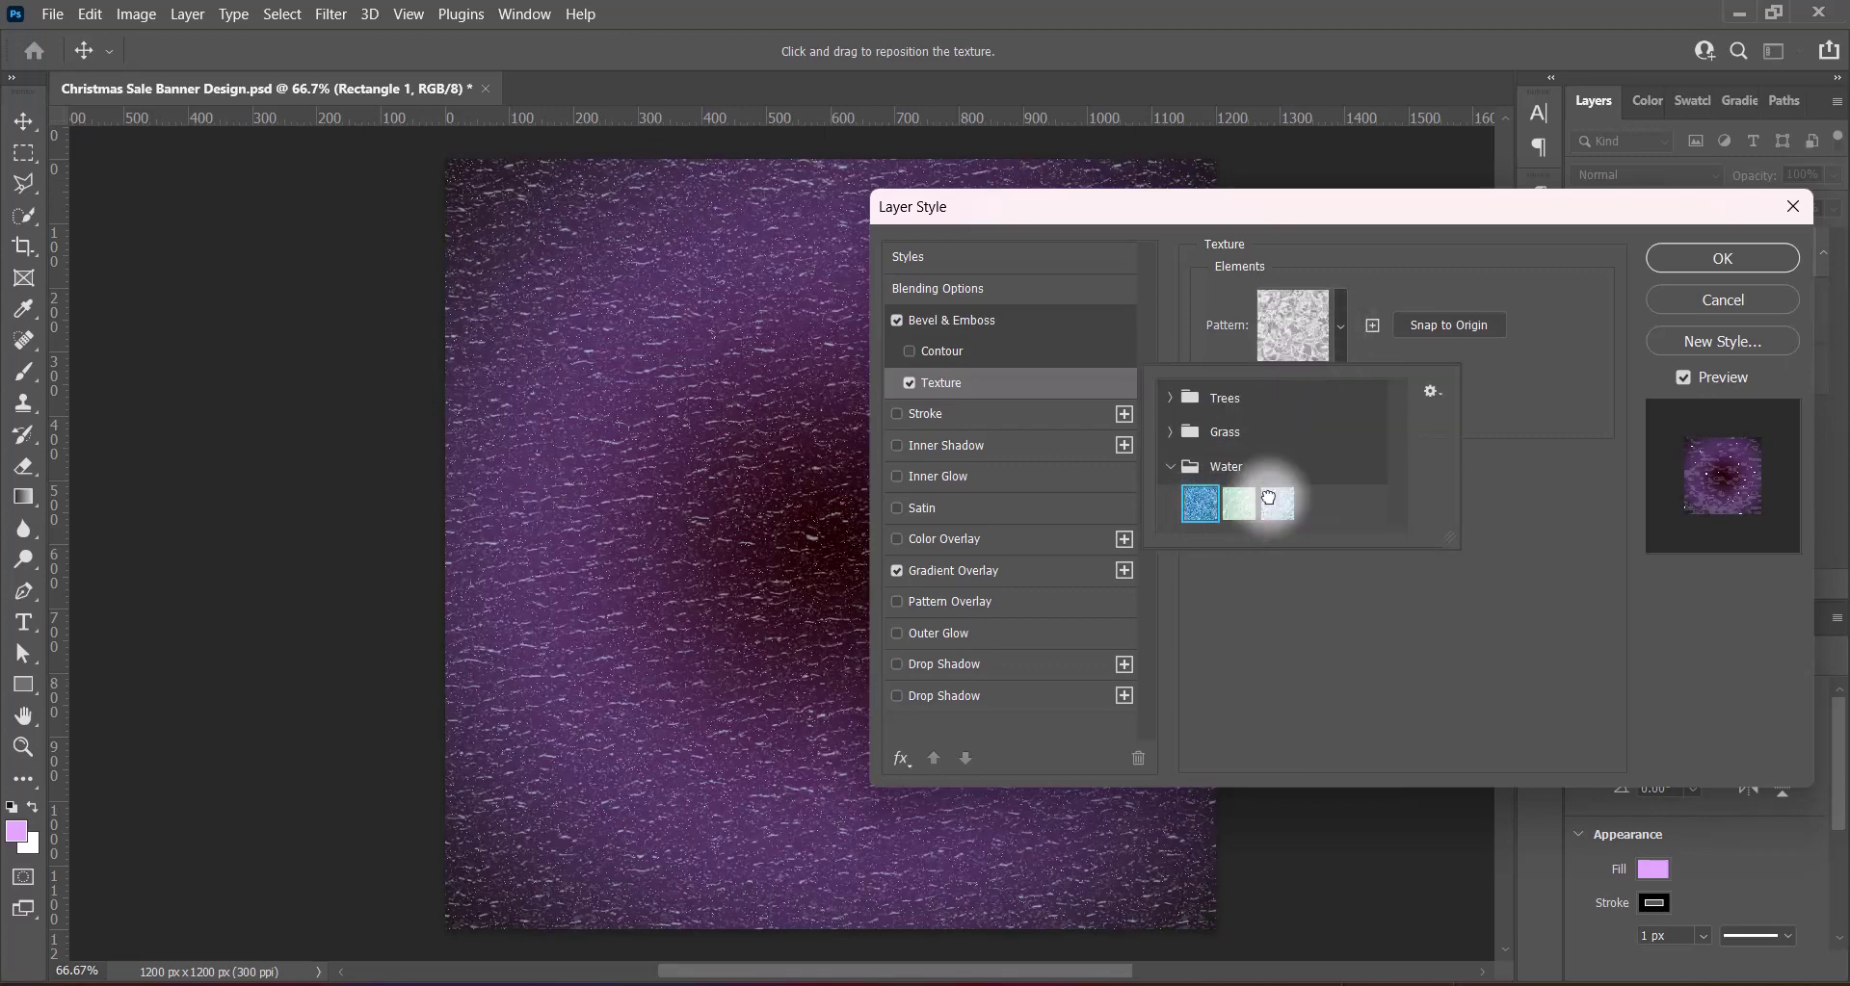
pyautogui.doubleClick(1199, 515)
pyautogui.moveTo(1313, 406)
pyautogui.mouseDown()
pyautogui.moveTo(1293, 411)
pyautogui.moveTo(1321, 397)
pyautogui.mouseUp()
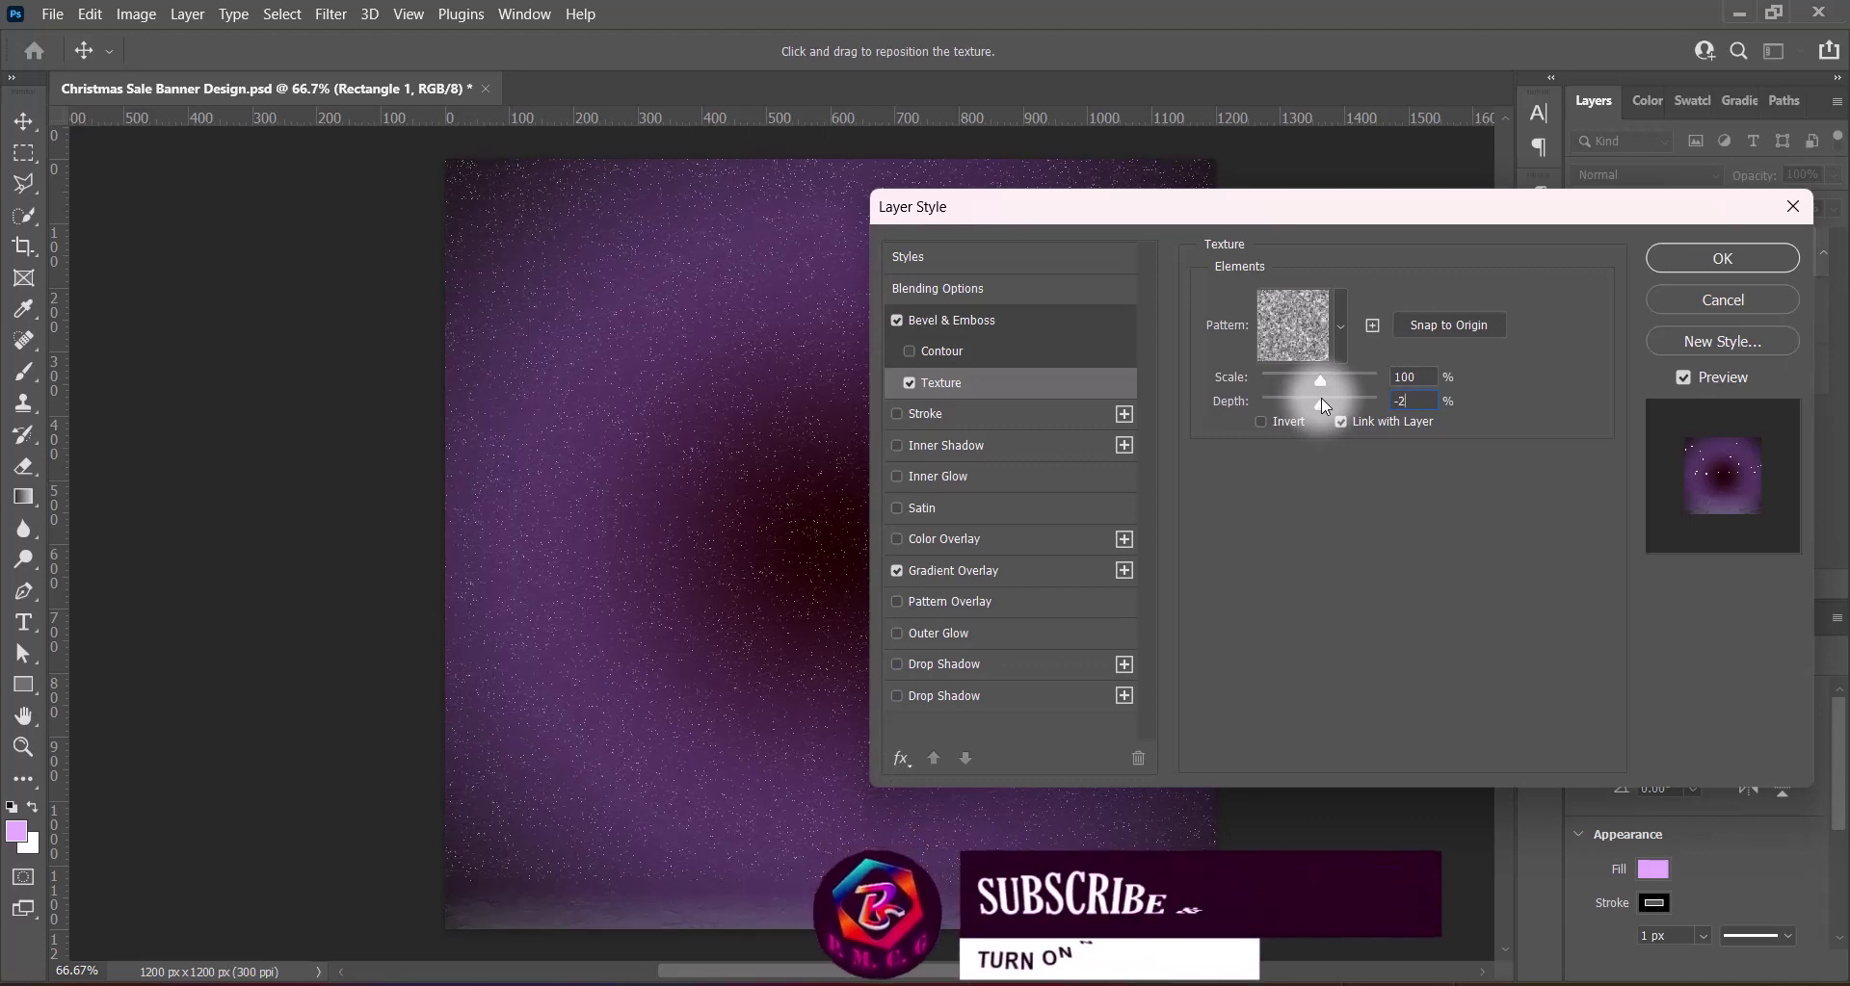
pyautogui.moveTo(1321, 397); pyautogui.dragTo(1320, 401)
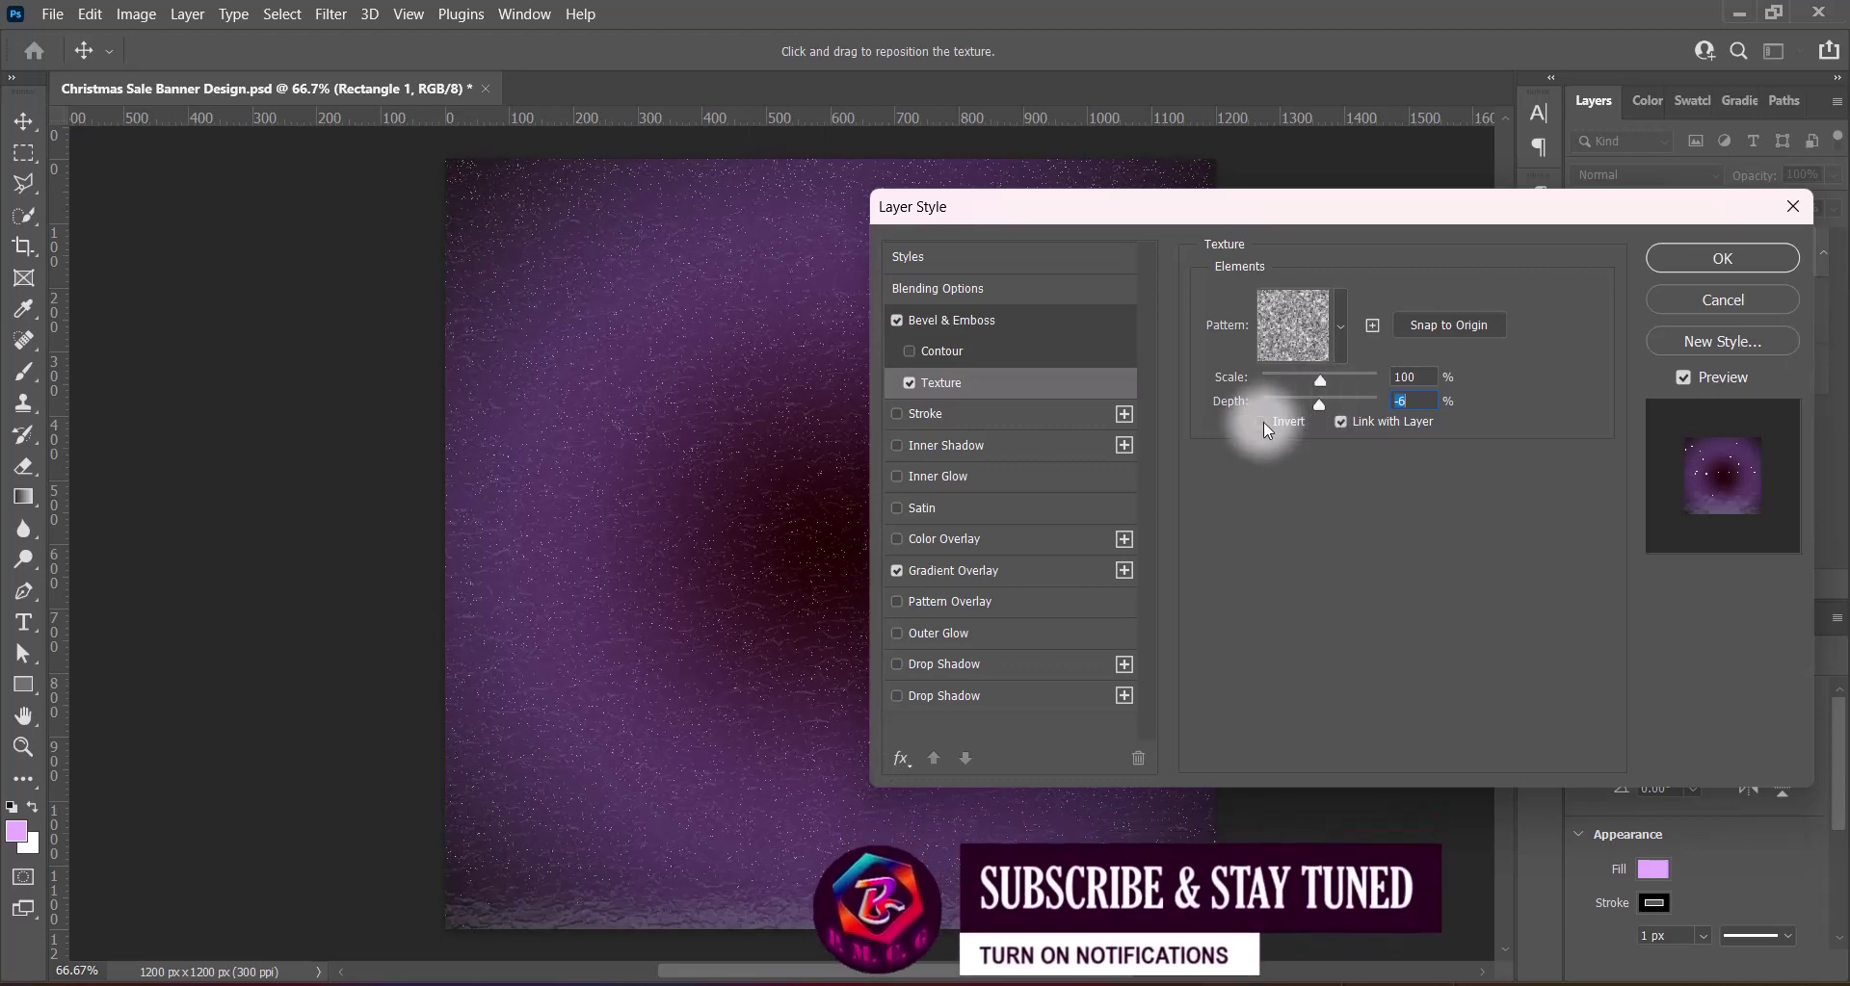
pyautogui.click(987, 320)
pyautogui.moveTo(1304, 357); pyautogui.dragTo(1310, 360)
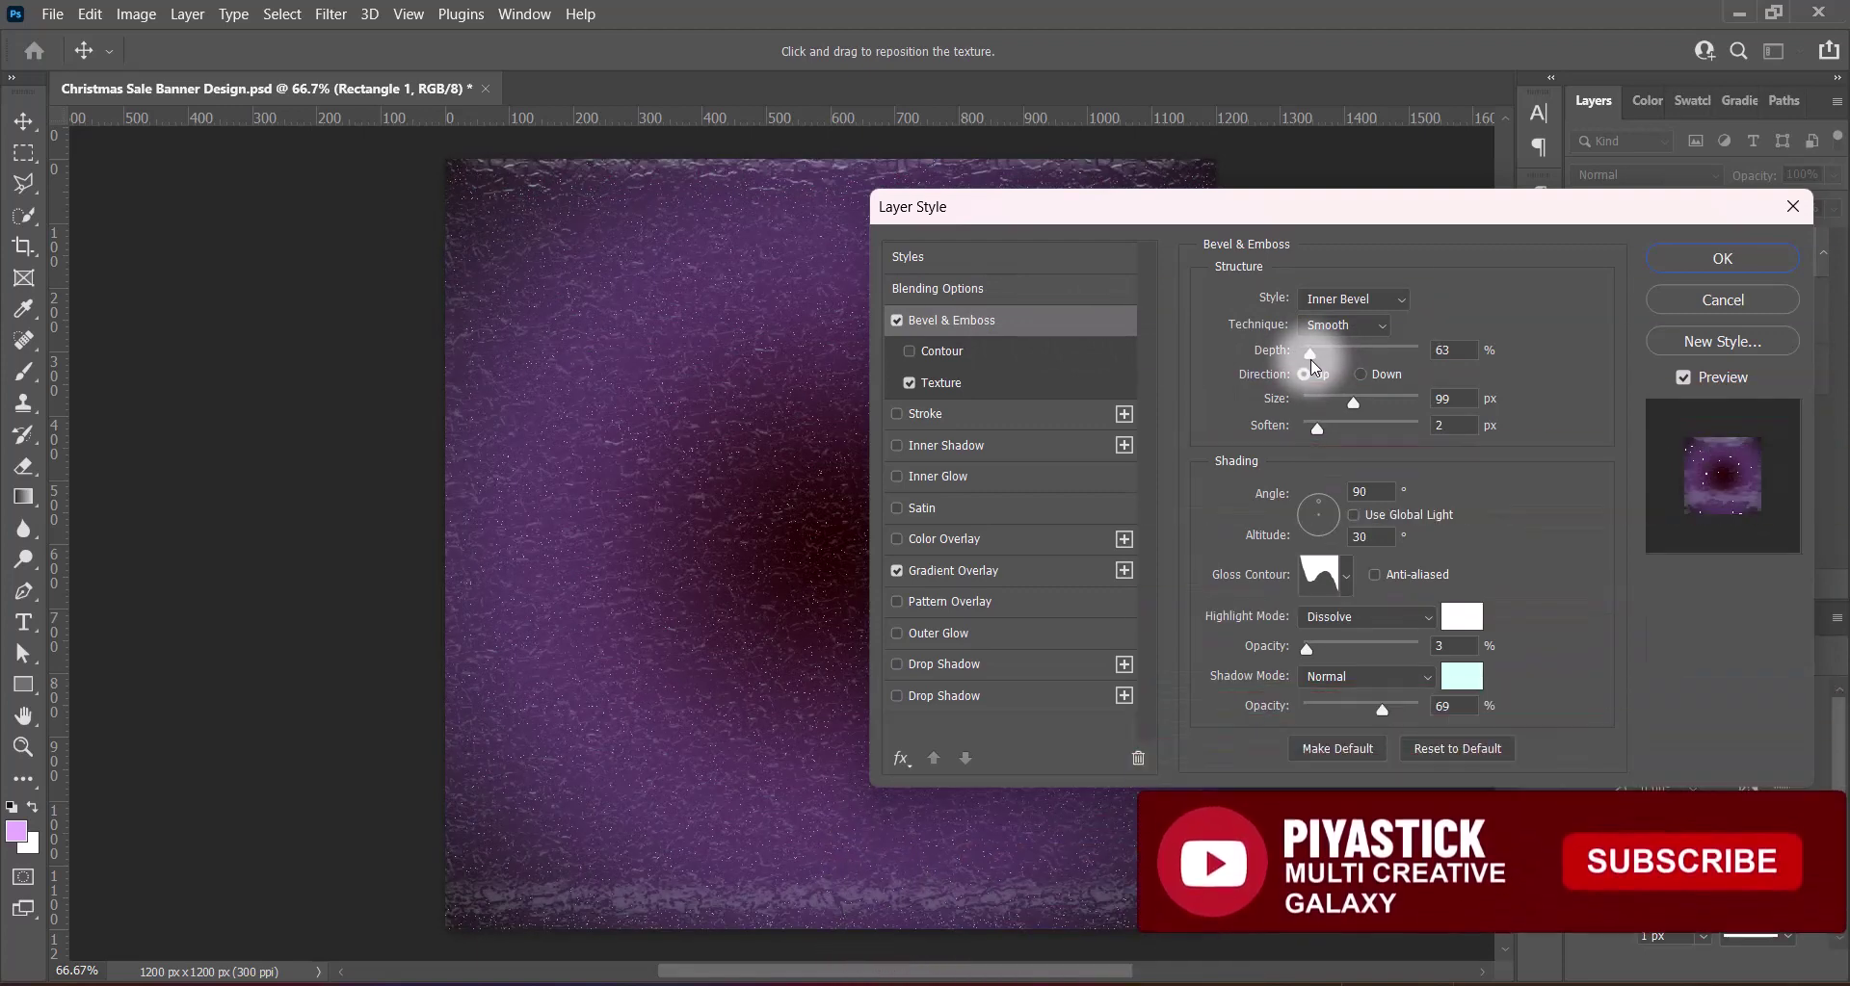
# Lower bevel shadow opacity to 50% and try gloss contours, keeping a peaked one
pyautogui.moveTo(1384, 713); pyautogui.dragTo(1361, 713)
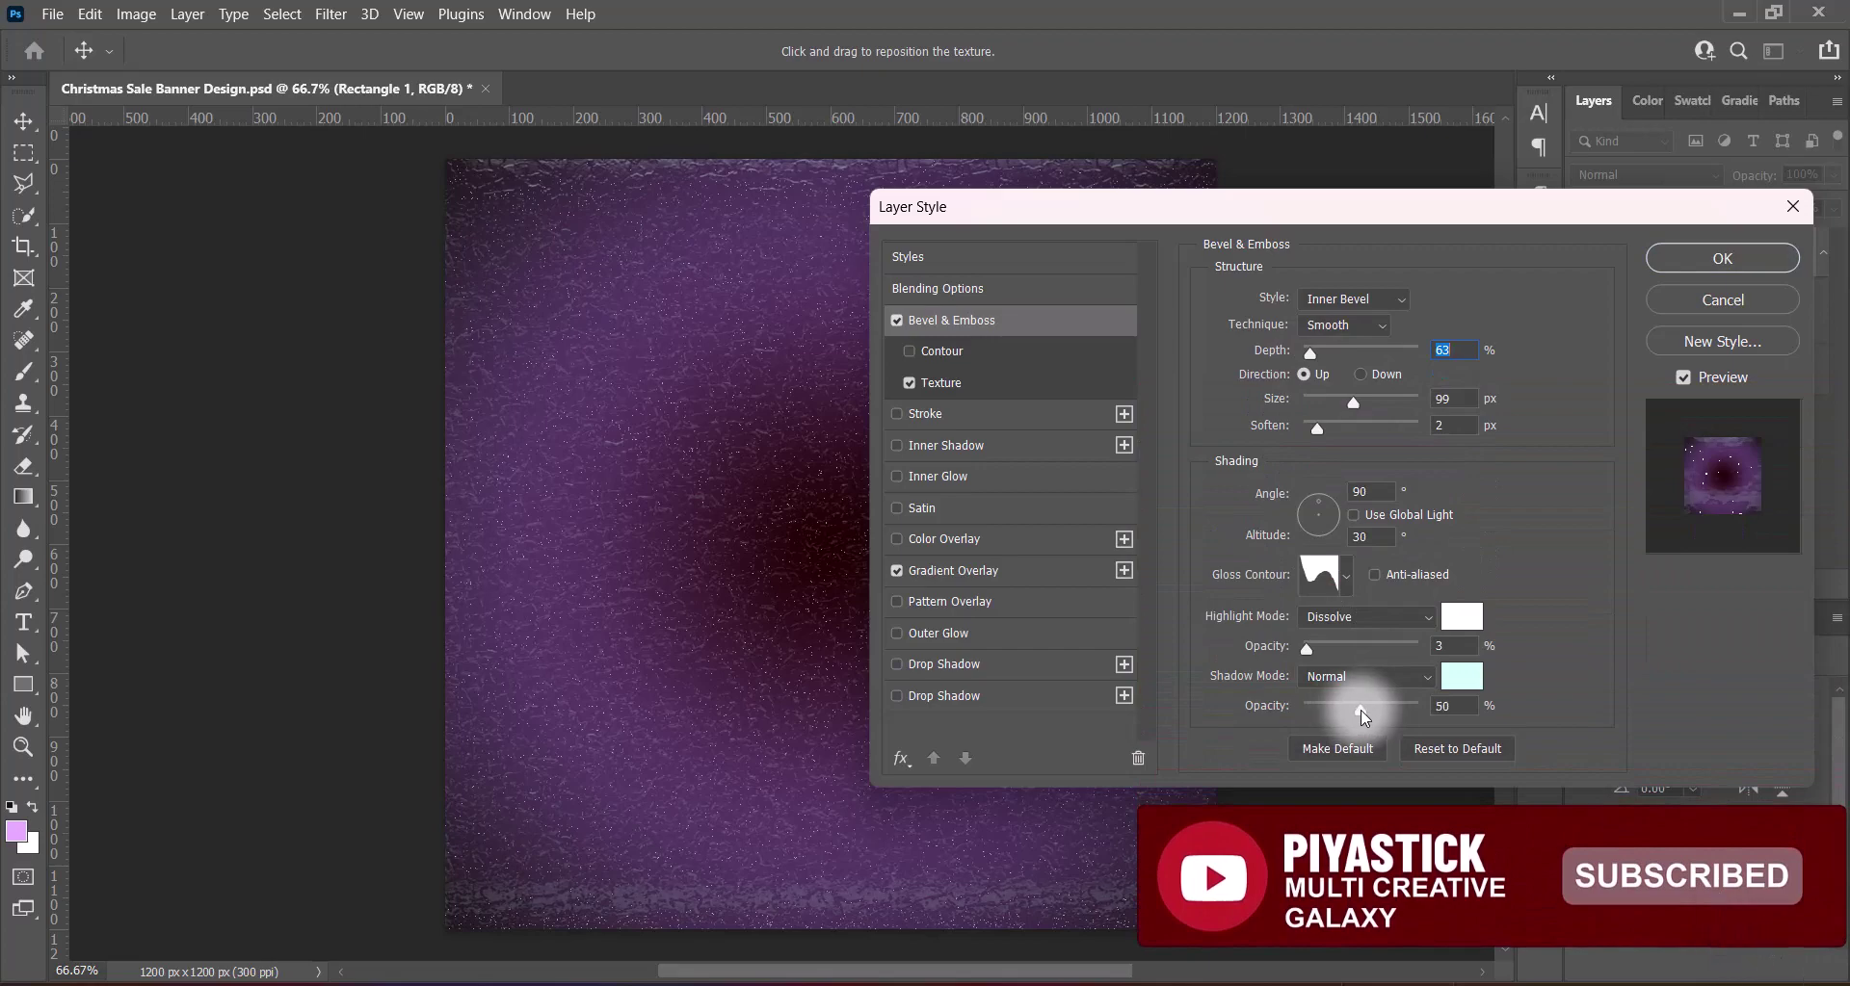
pyautogui.click(1346, 576)
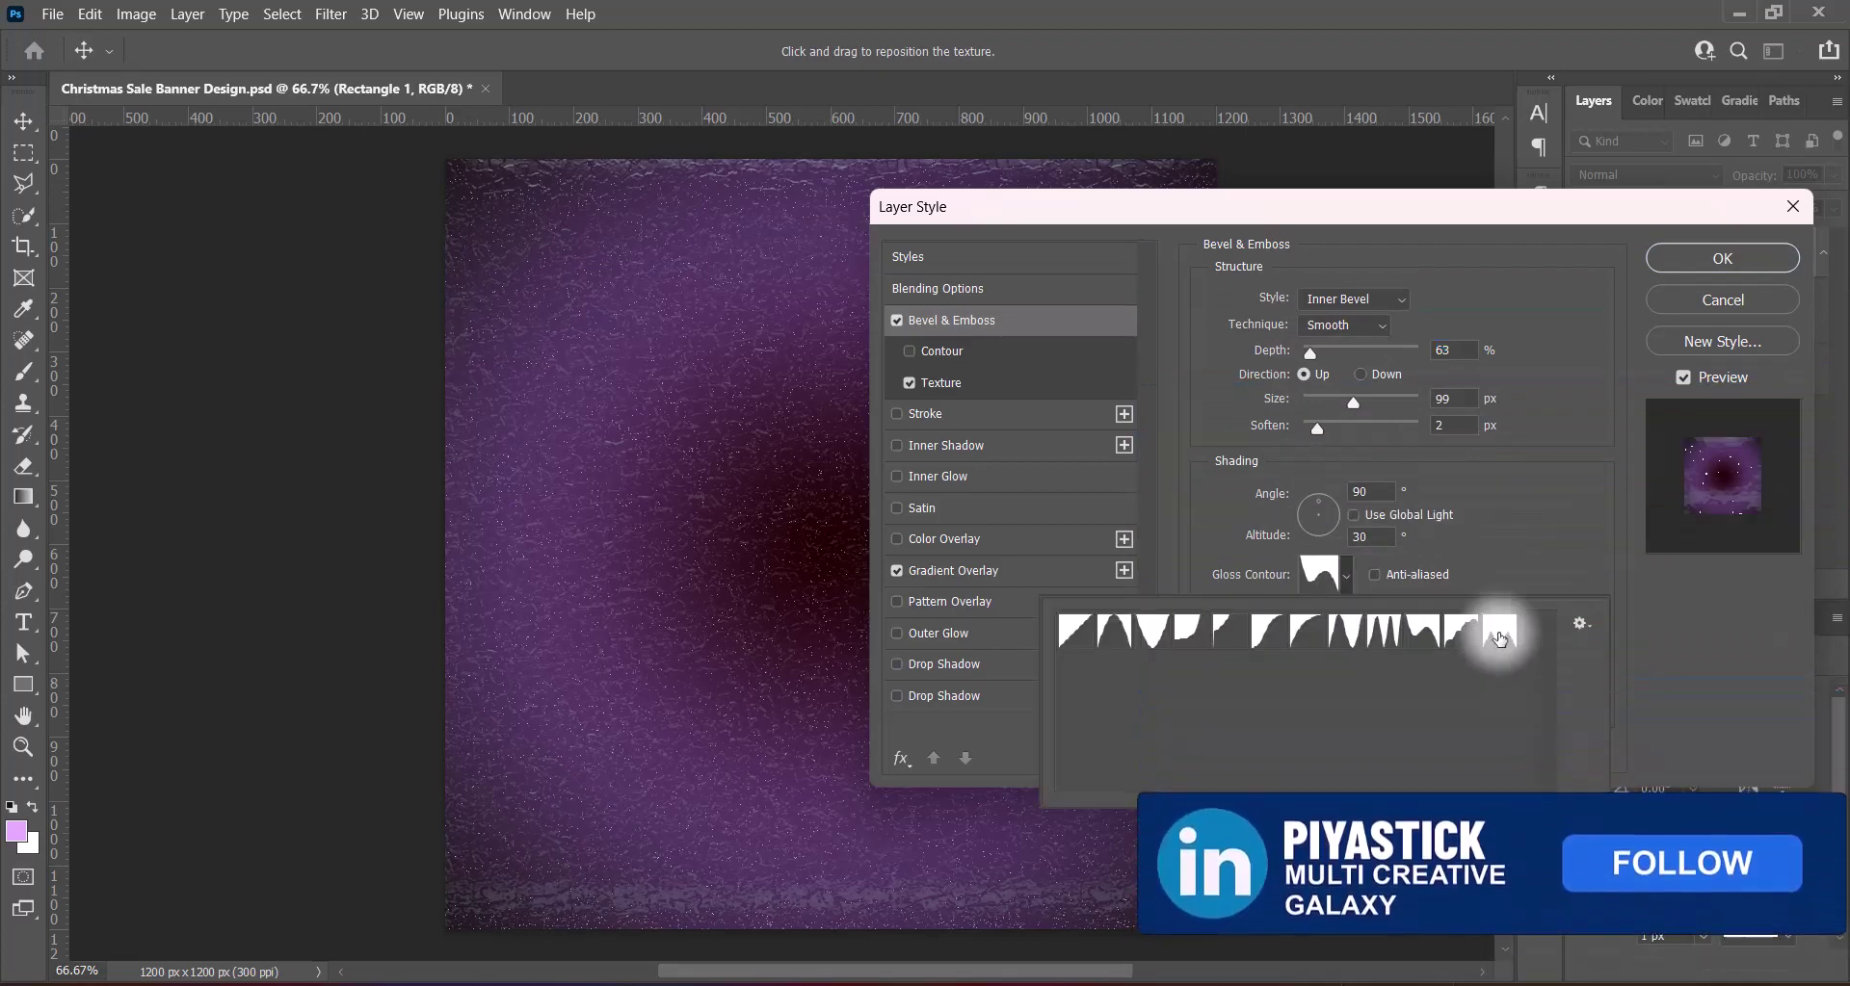
pyautogui.click(1500, 633)
pyautogui.click(1414, 631)
pyautogui.click(1386, 636)
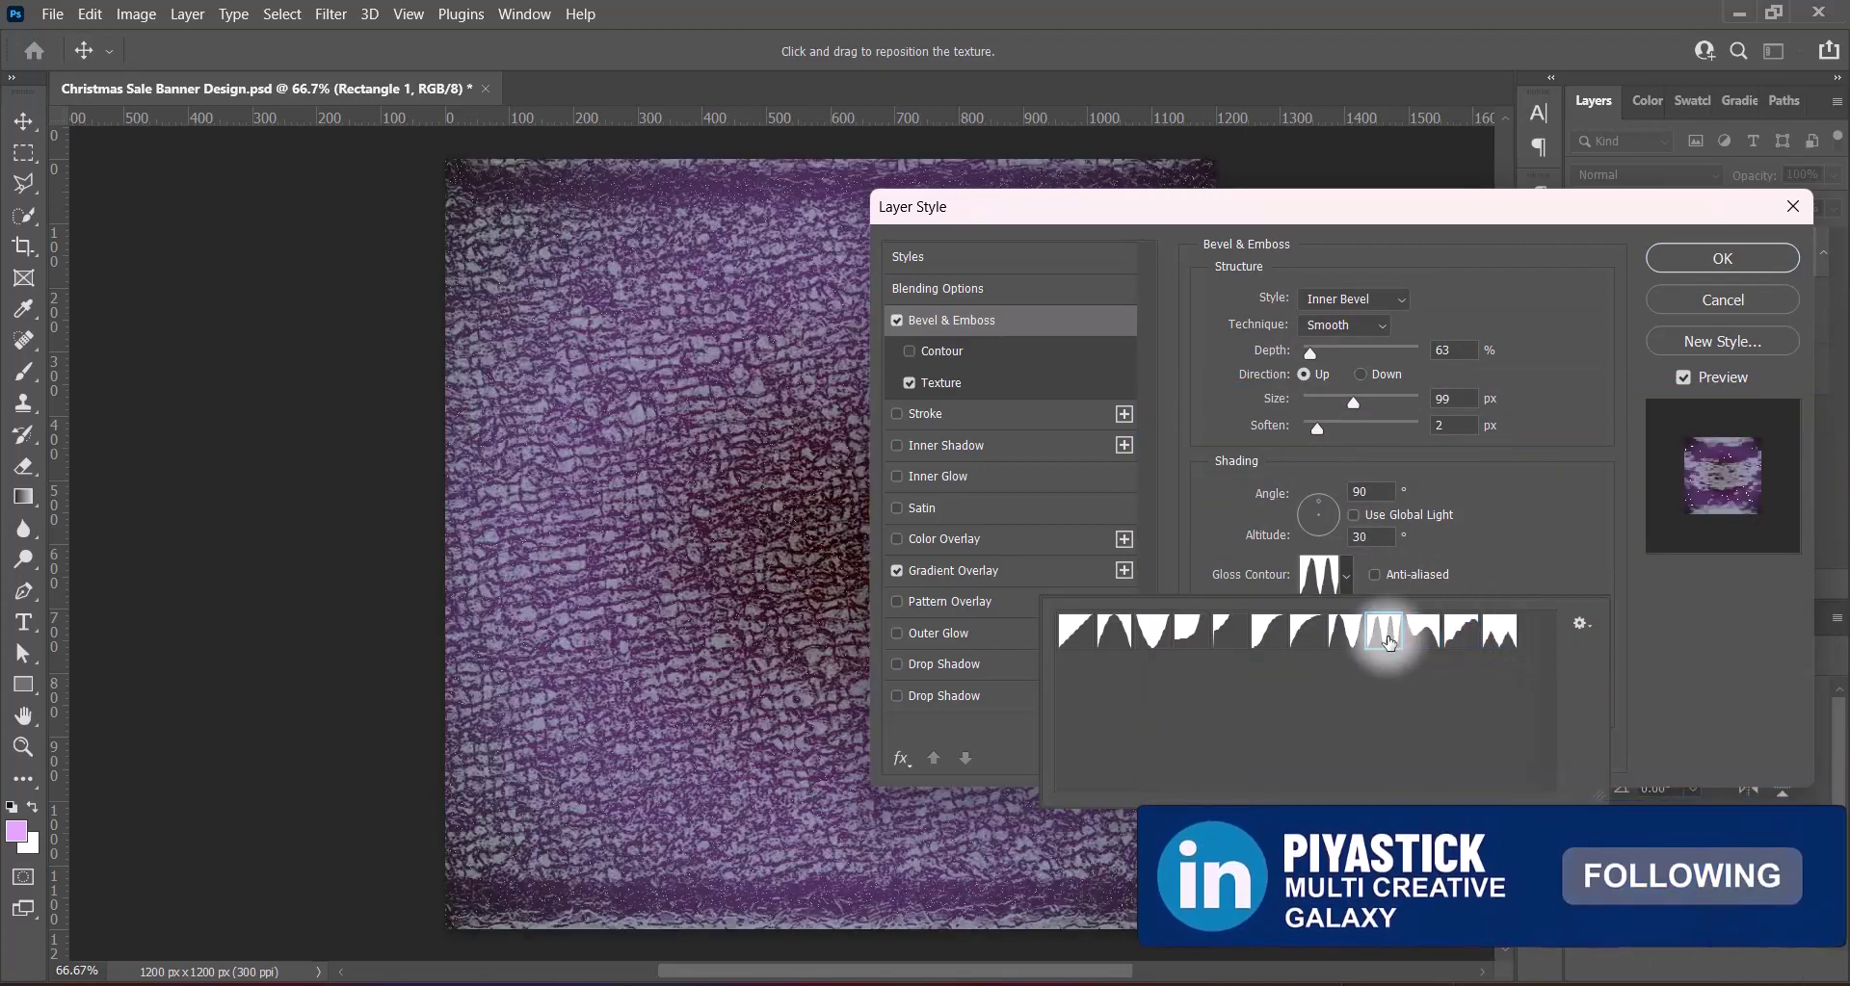
pyautogui.click(1310, 634)
pyautogui.click(1223, 640)
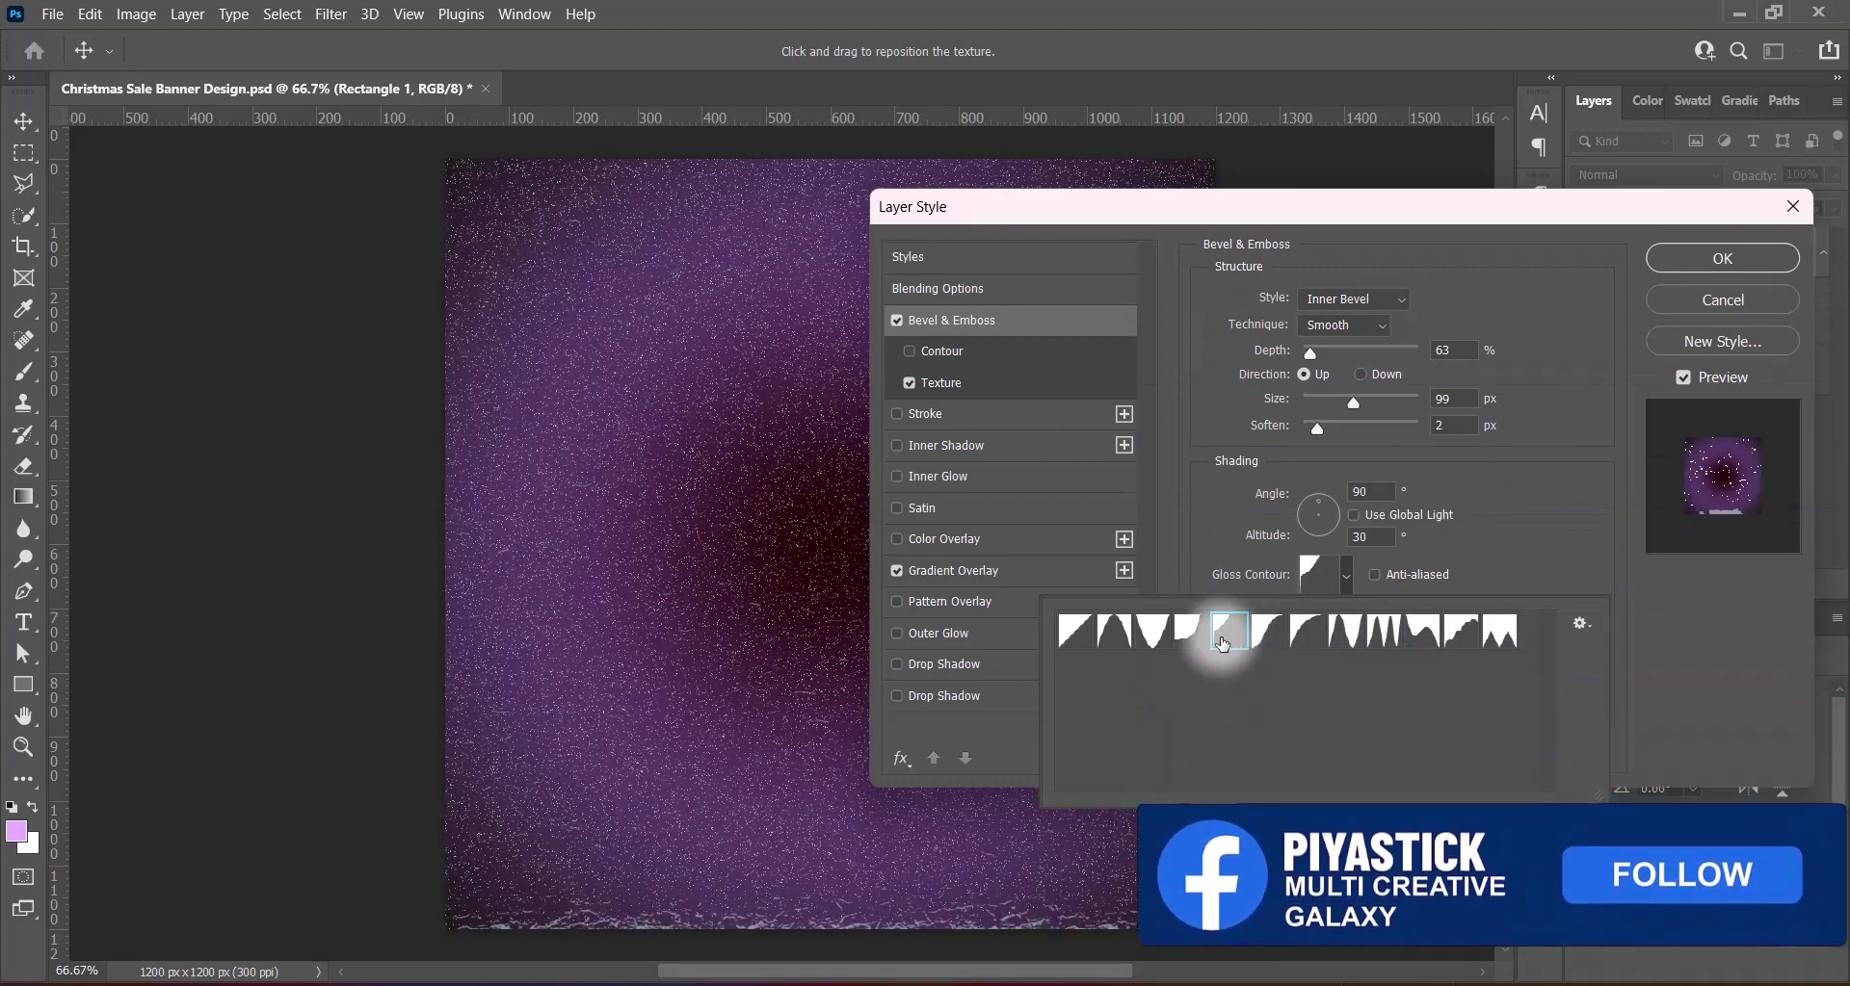
pyautogui.click(1185, 631)
pyautogui.click(1114, 631)
pyautogui.doubleClick(1479, 624)
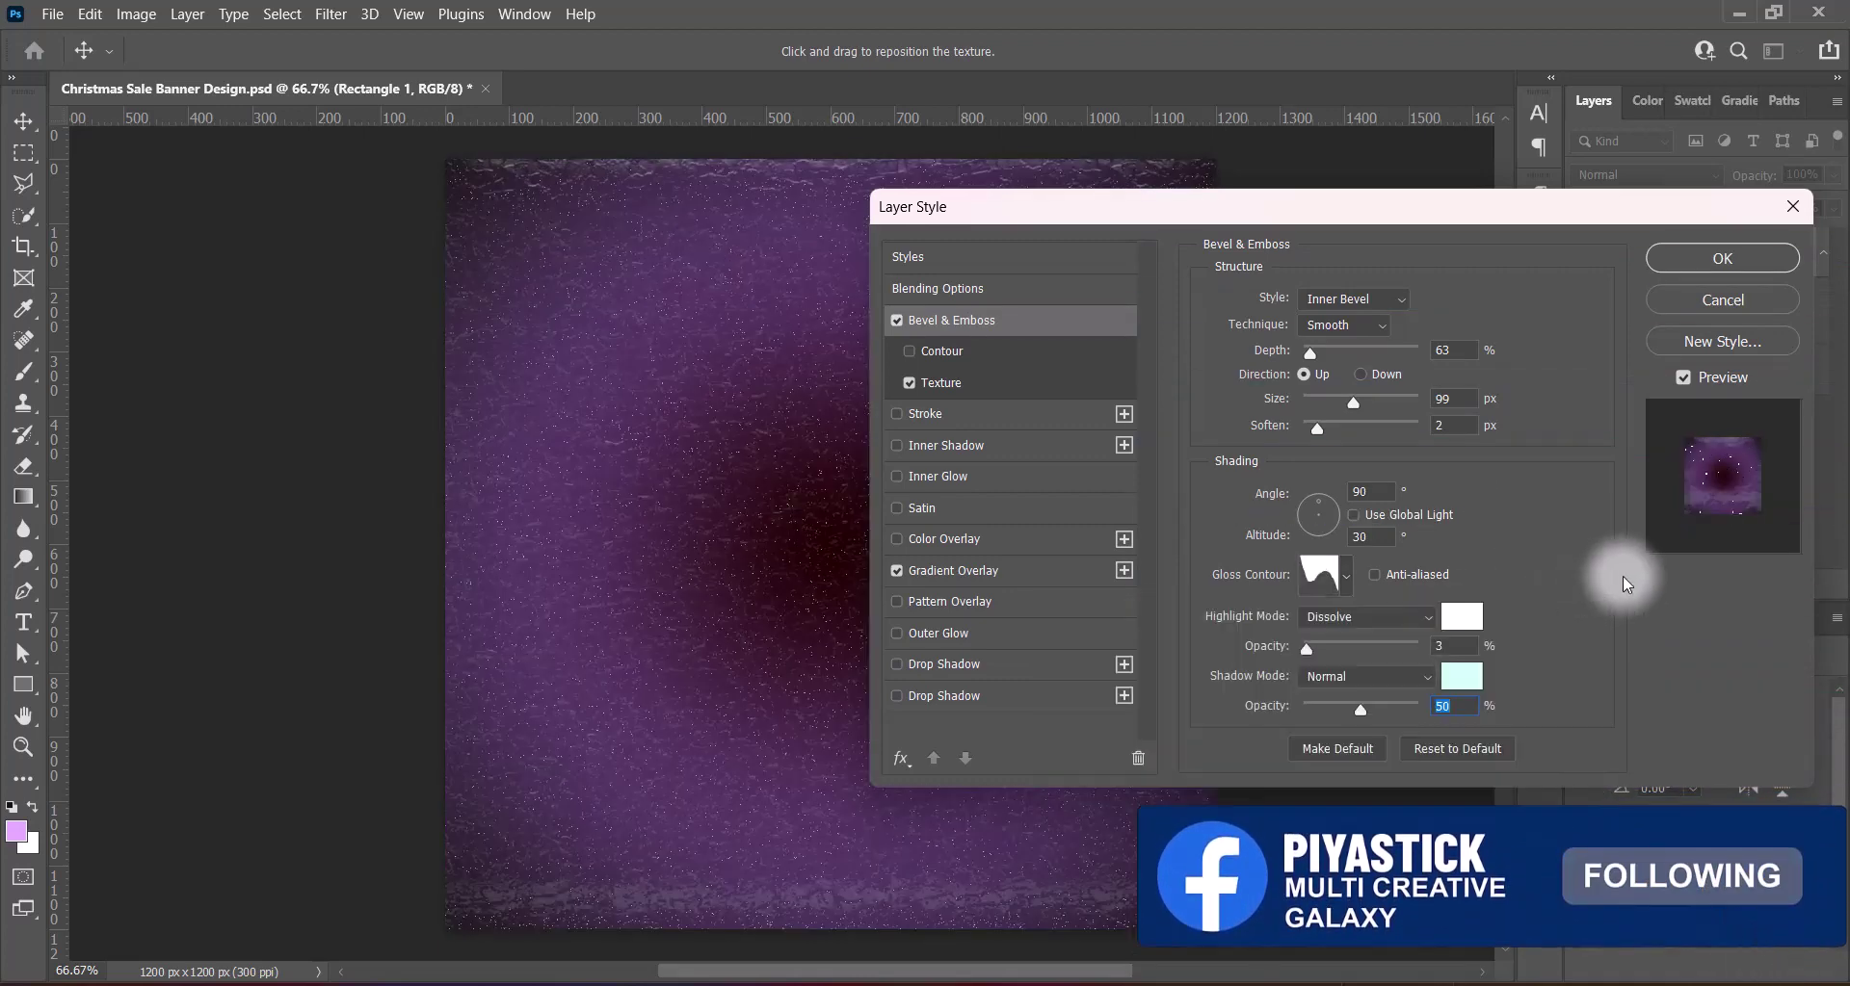
# Set the texture scale to 9 and texture depth to +2
pyautogui.click(957, 383)
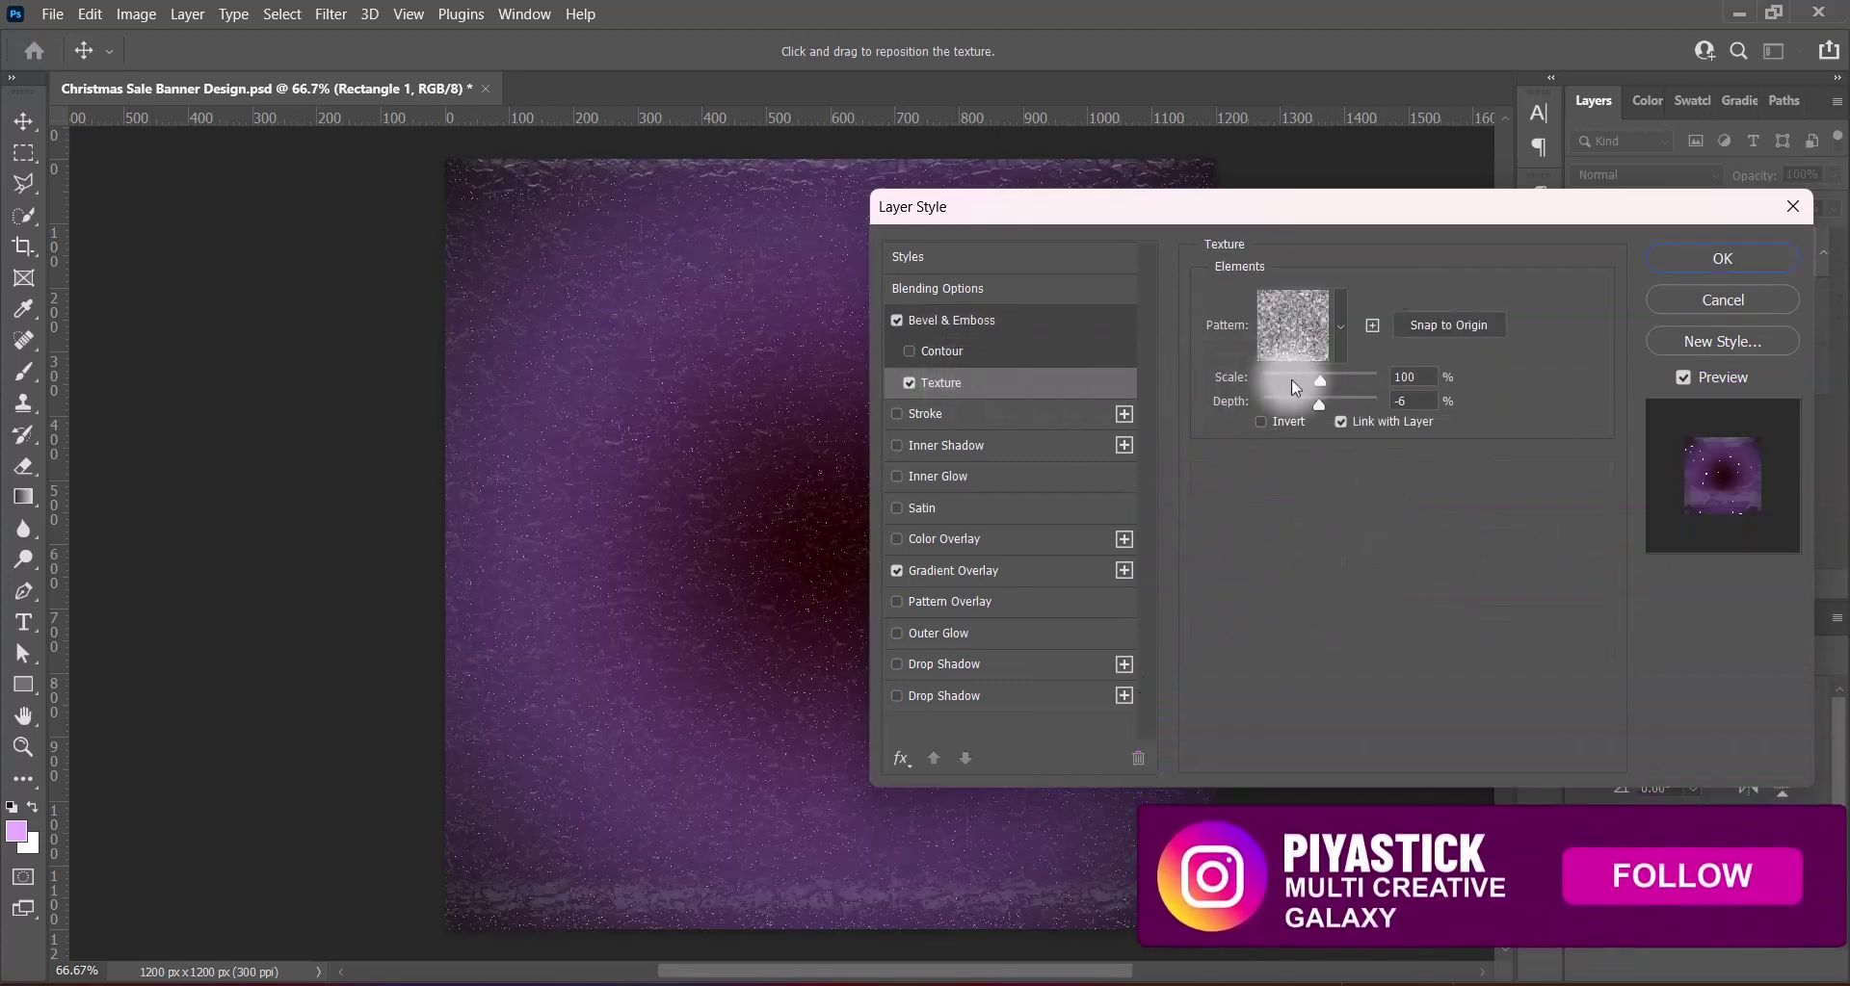
pyautogui.moveTo(1320, 381); pyautogui.dragTo(1246, 402)
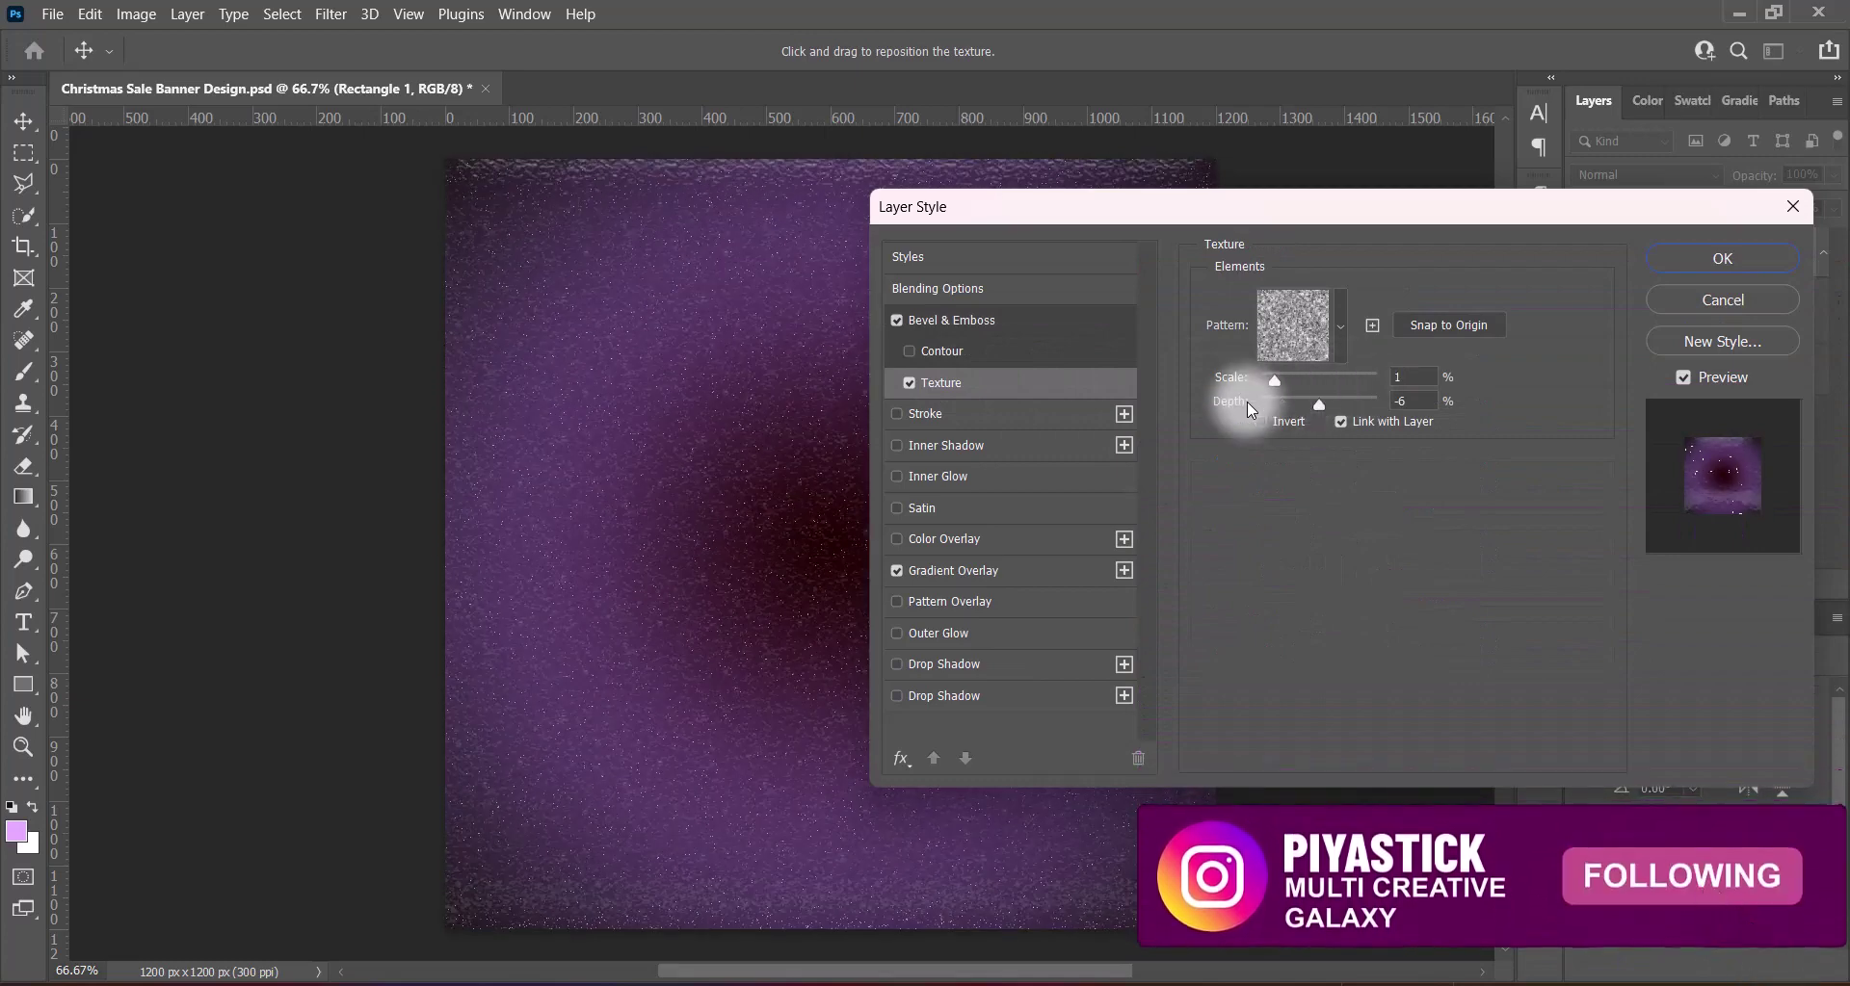
pyautogui.doubleClick(1406, 377)
pyautogui.write('9')
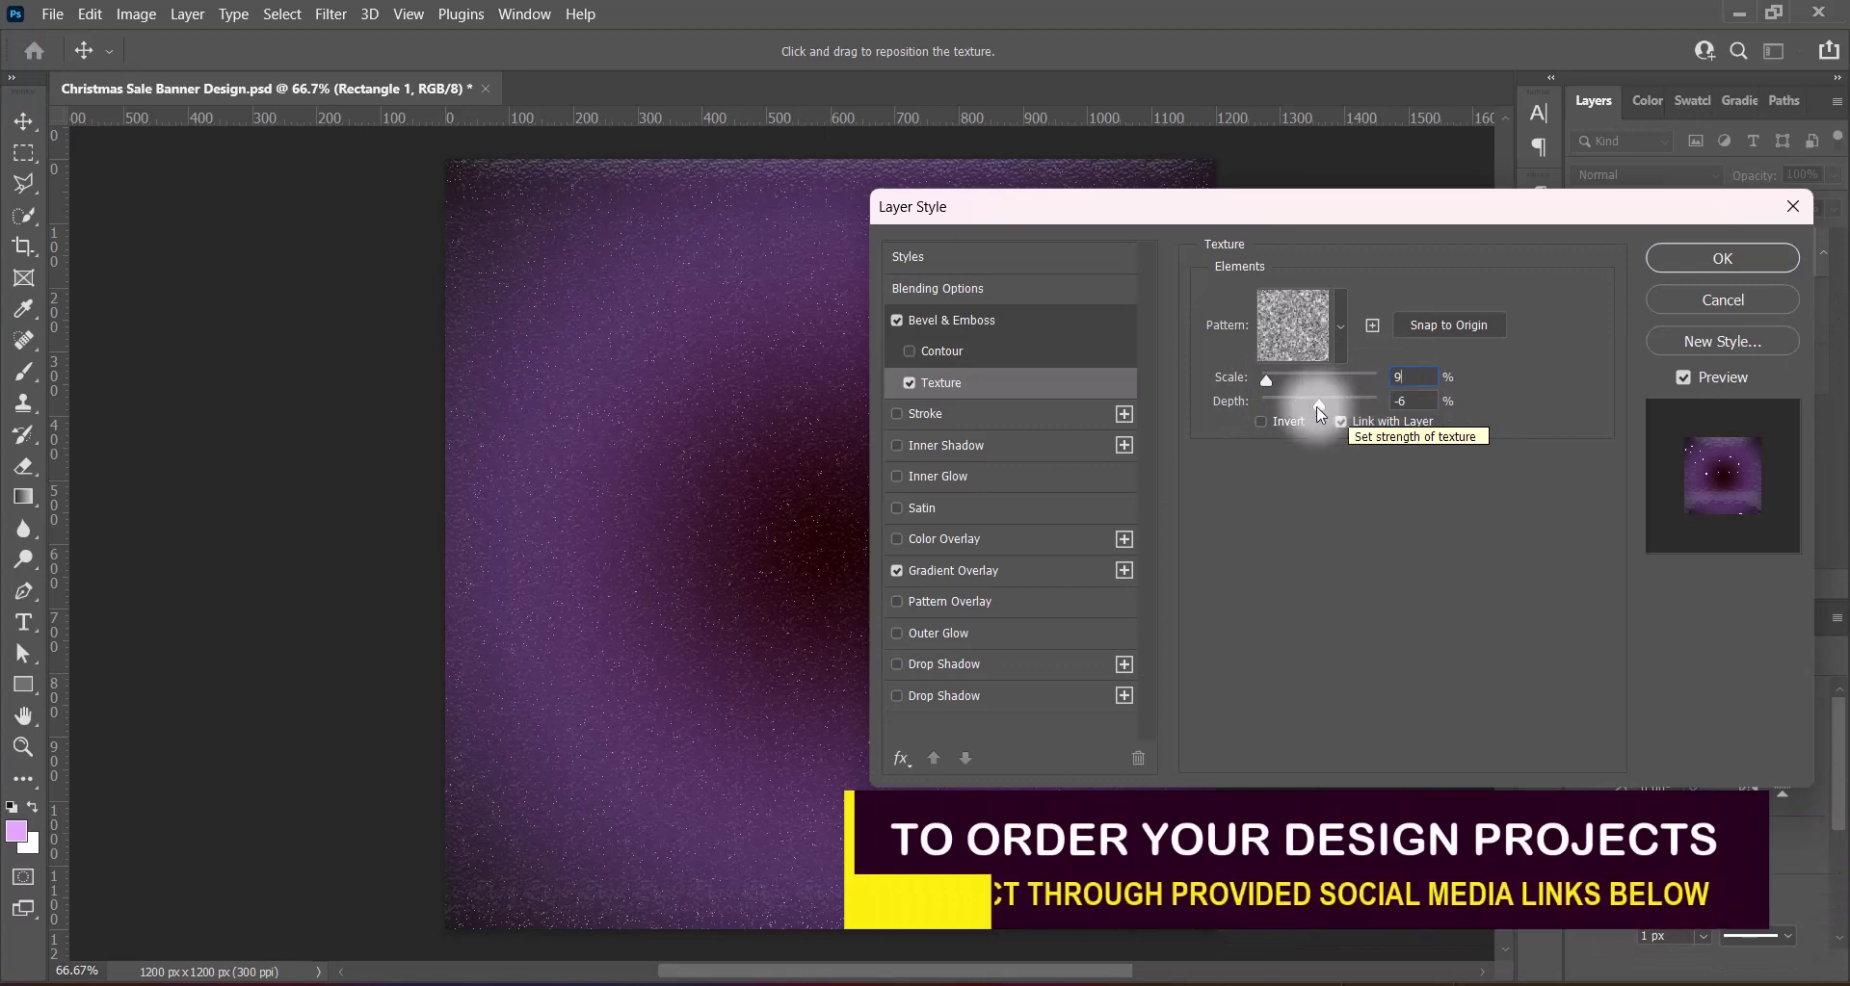
pyautogui.moveTo(1318, 405); pyautogui.dragTo(1322, 403)
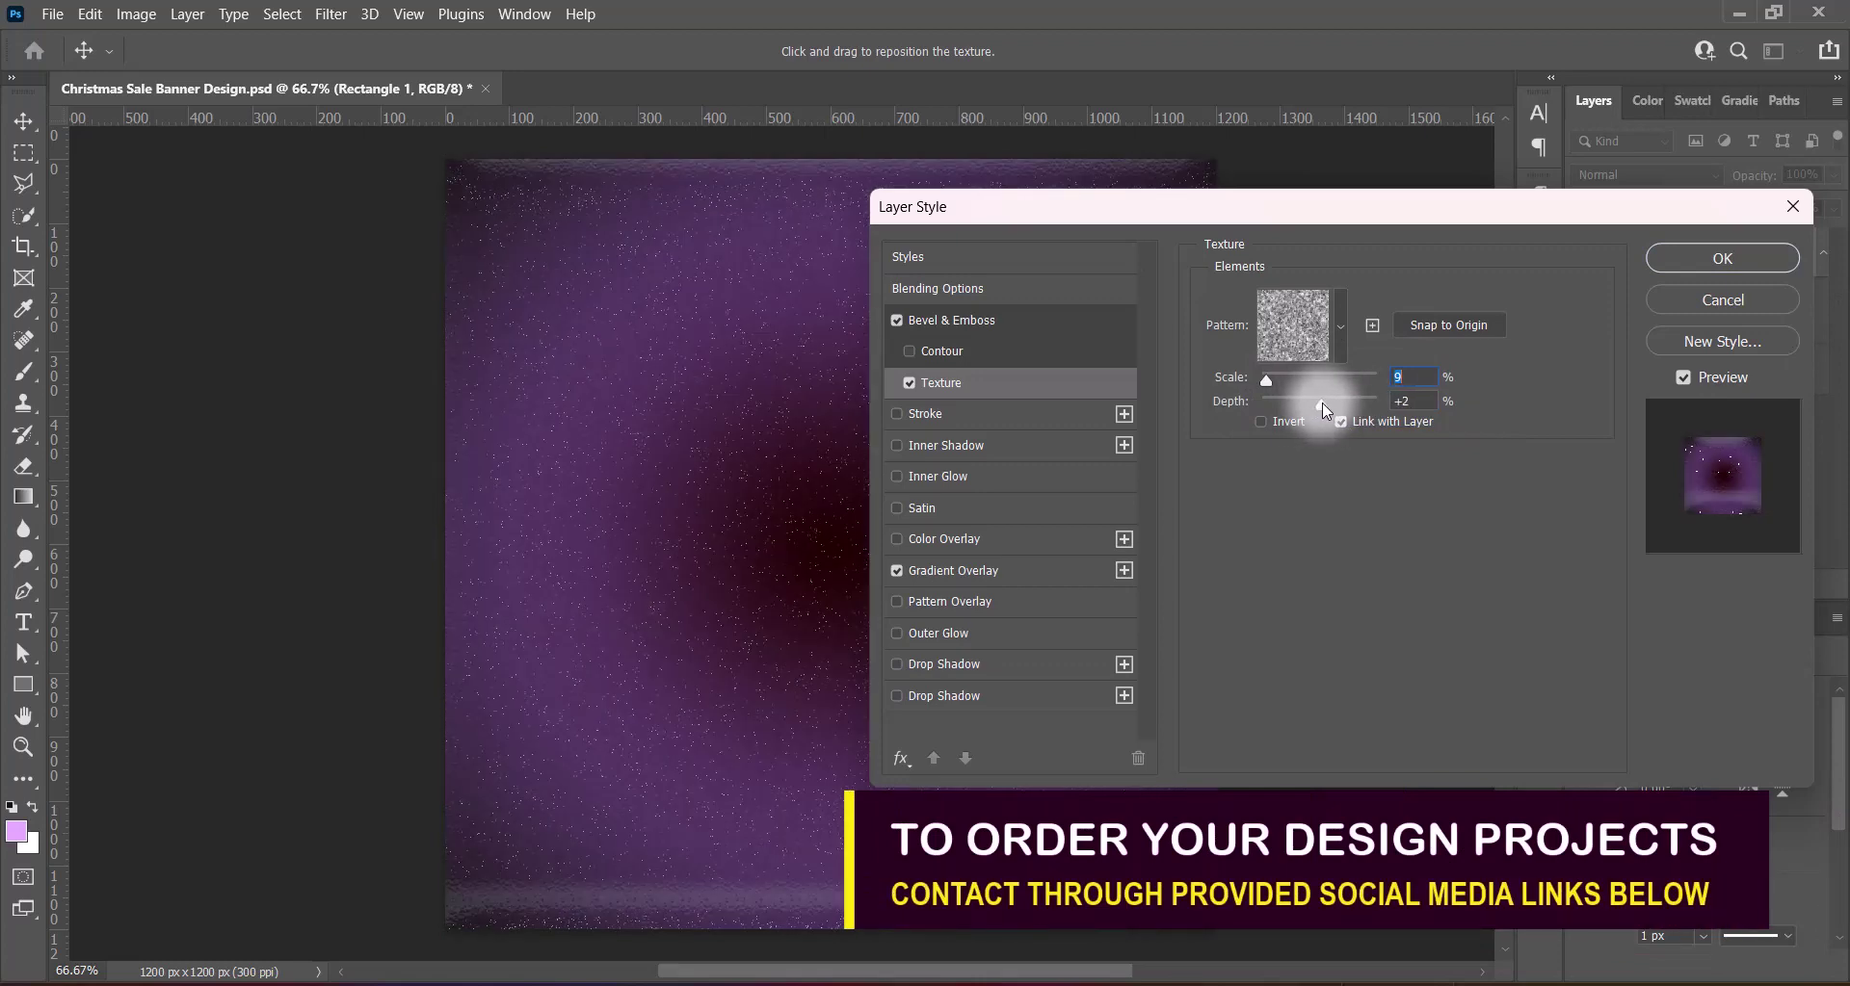
pyautogui.click(1405, 401)
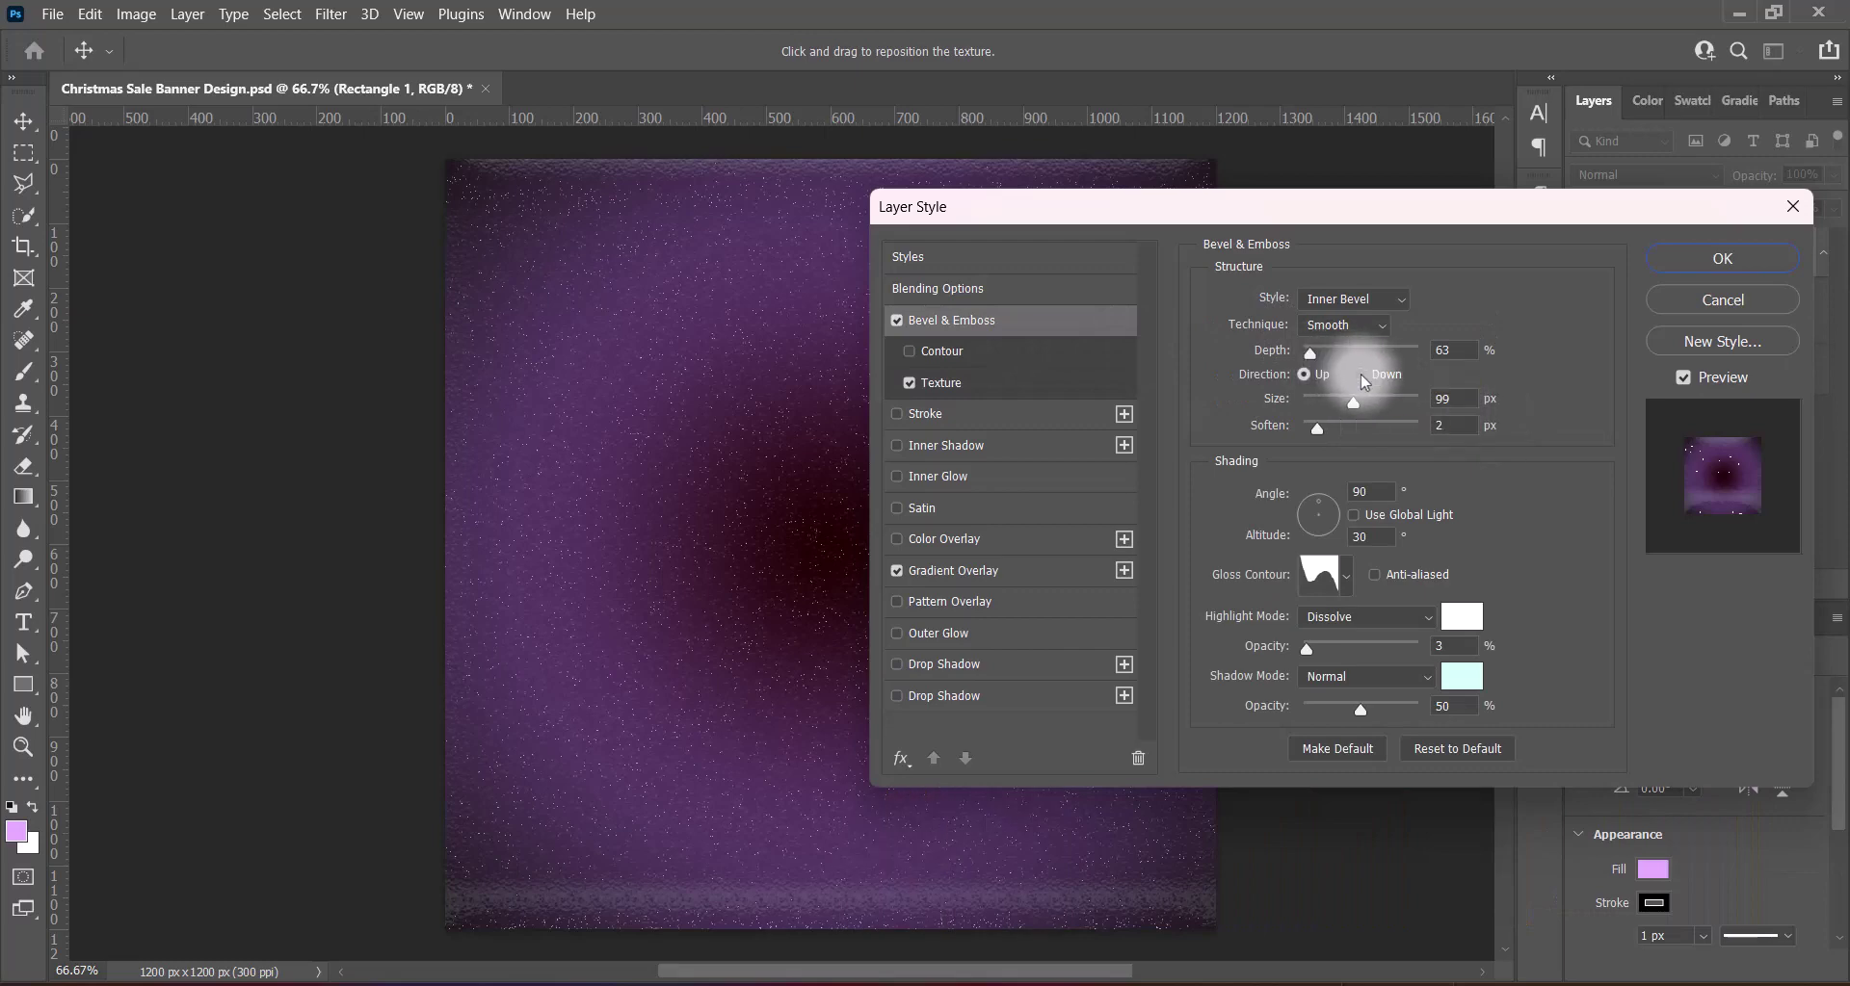
# Return the bevel direction to Up, raise its depth, and apply the layer style
pyautogui.click(1361, 375)
pyautogui.click(1304, 375)
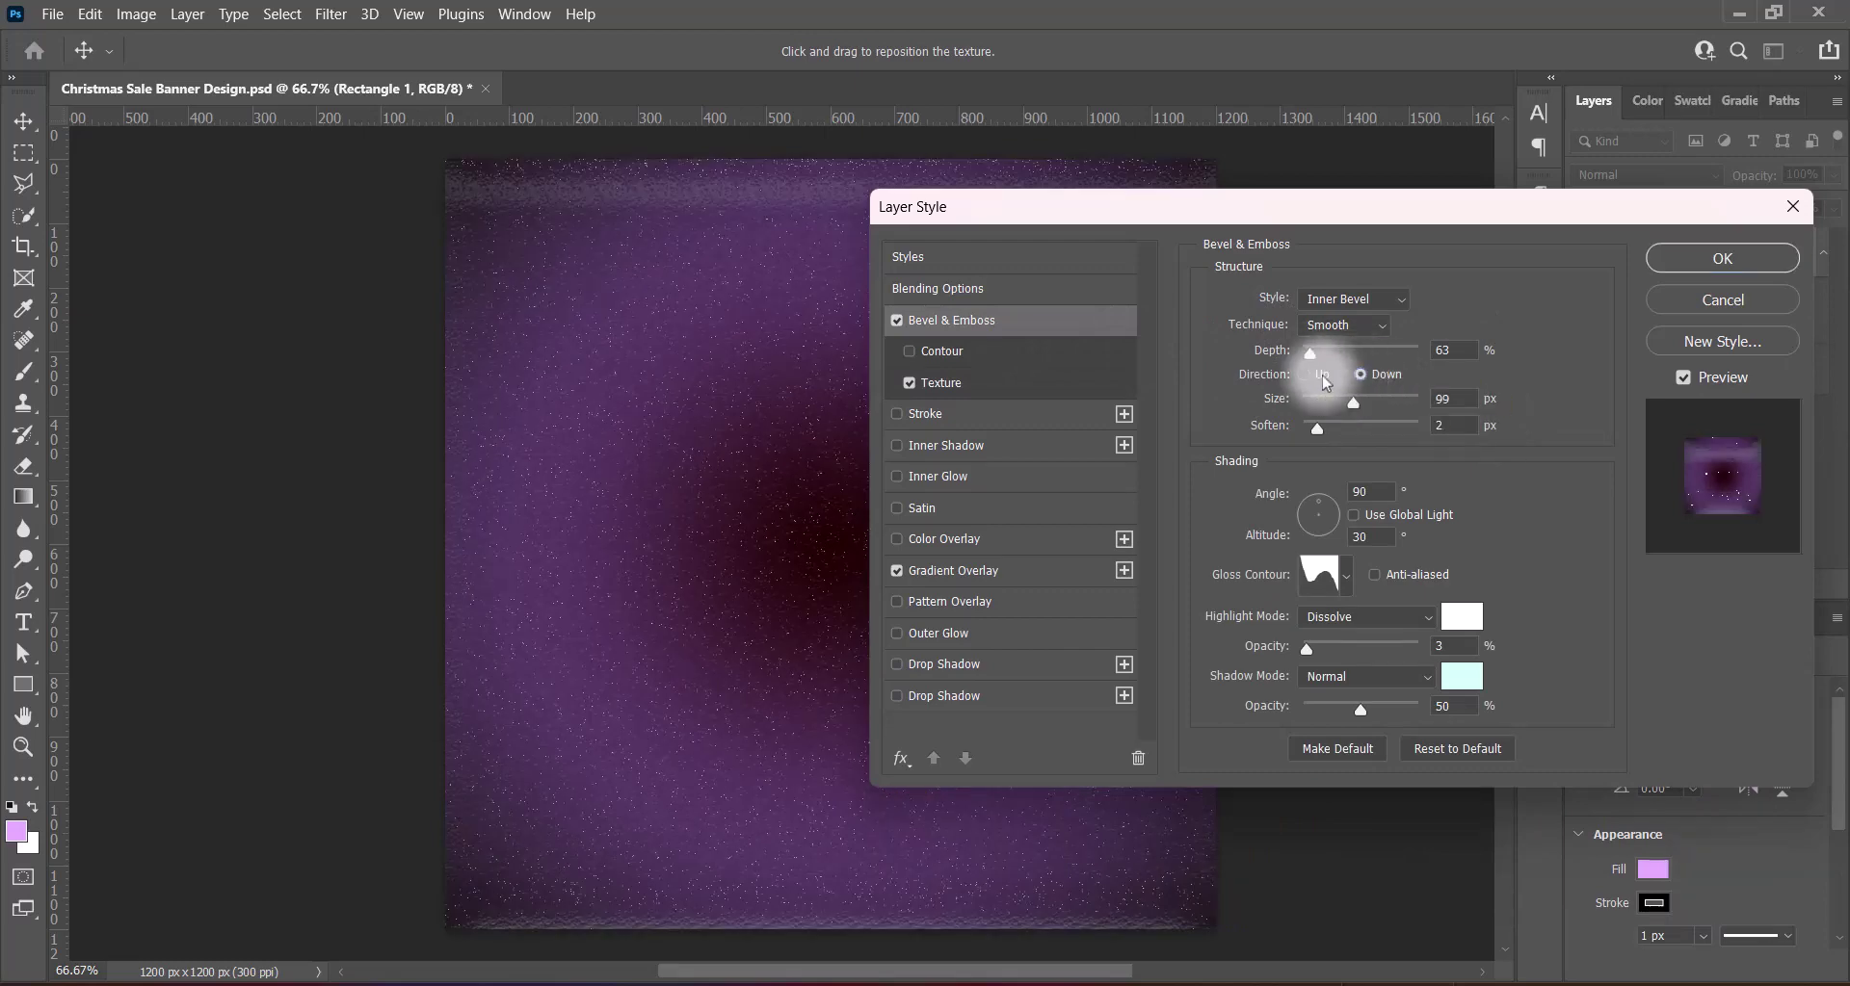
pyautogui.moveTo(1310, 354); pyautogui.dragTo(1310, 350)
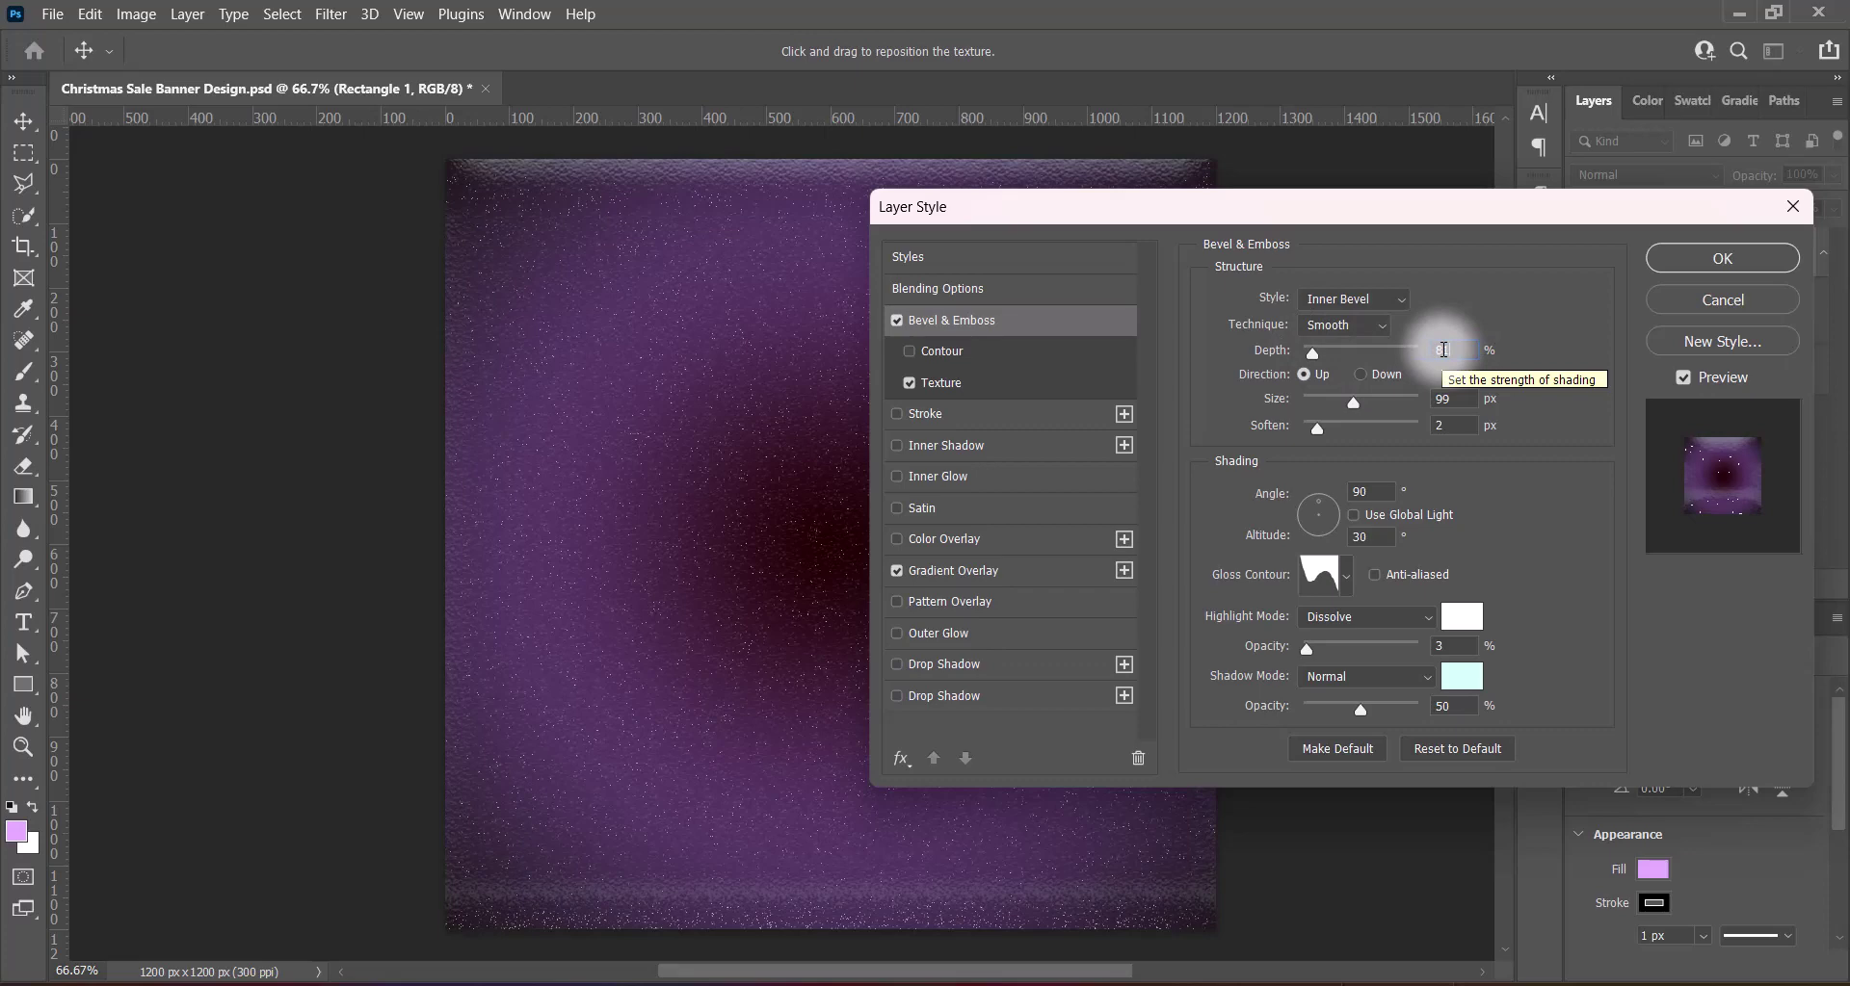
pyautogui.click(1722, 258)
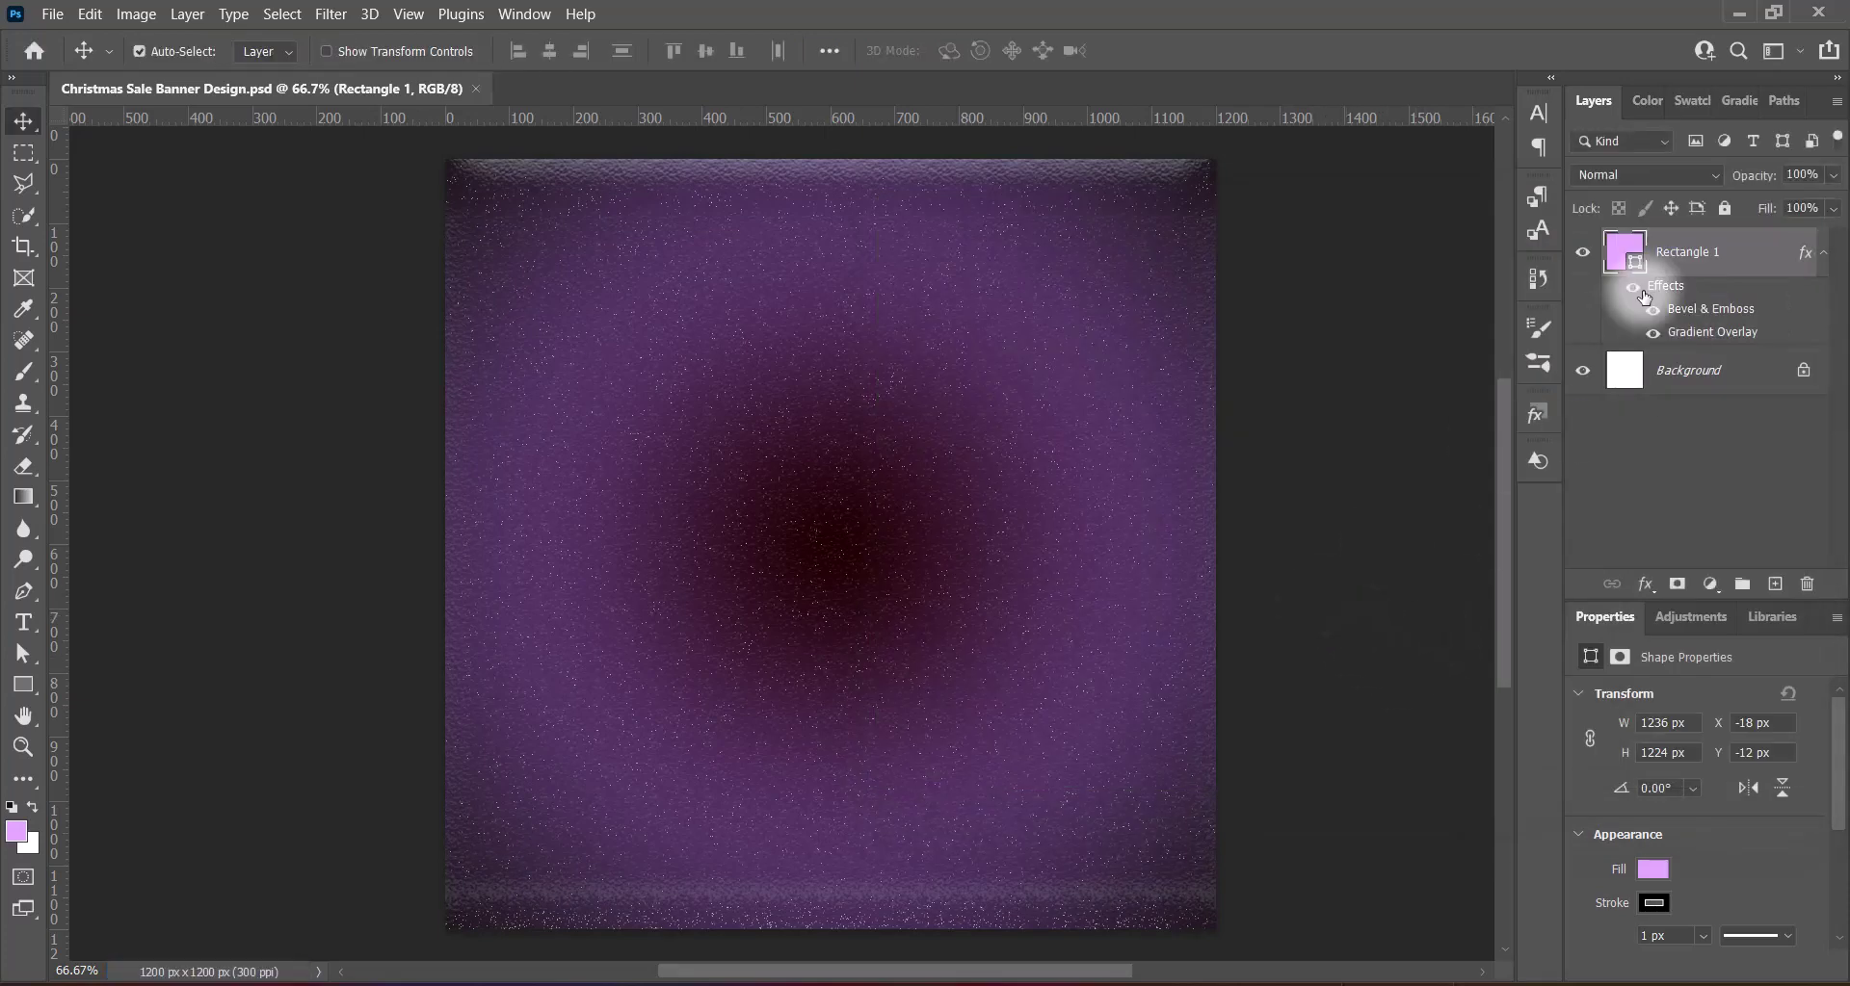
# Add a new layer and switch to the Custom Shape Tool with the Flowers shape set
pyautogui.click(1774, 584)
pyautogui.rightClick(24, 684)
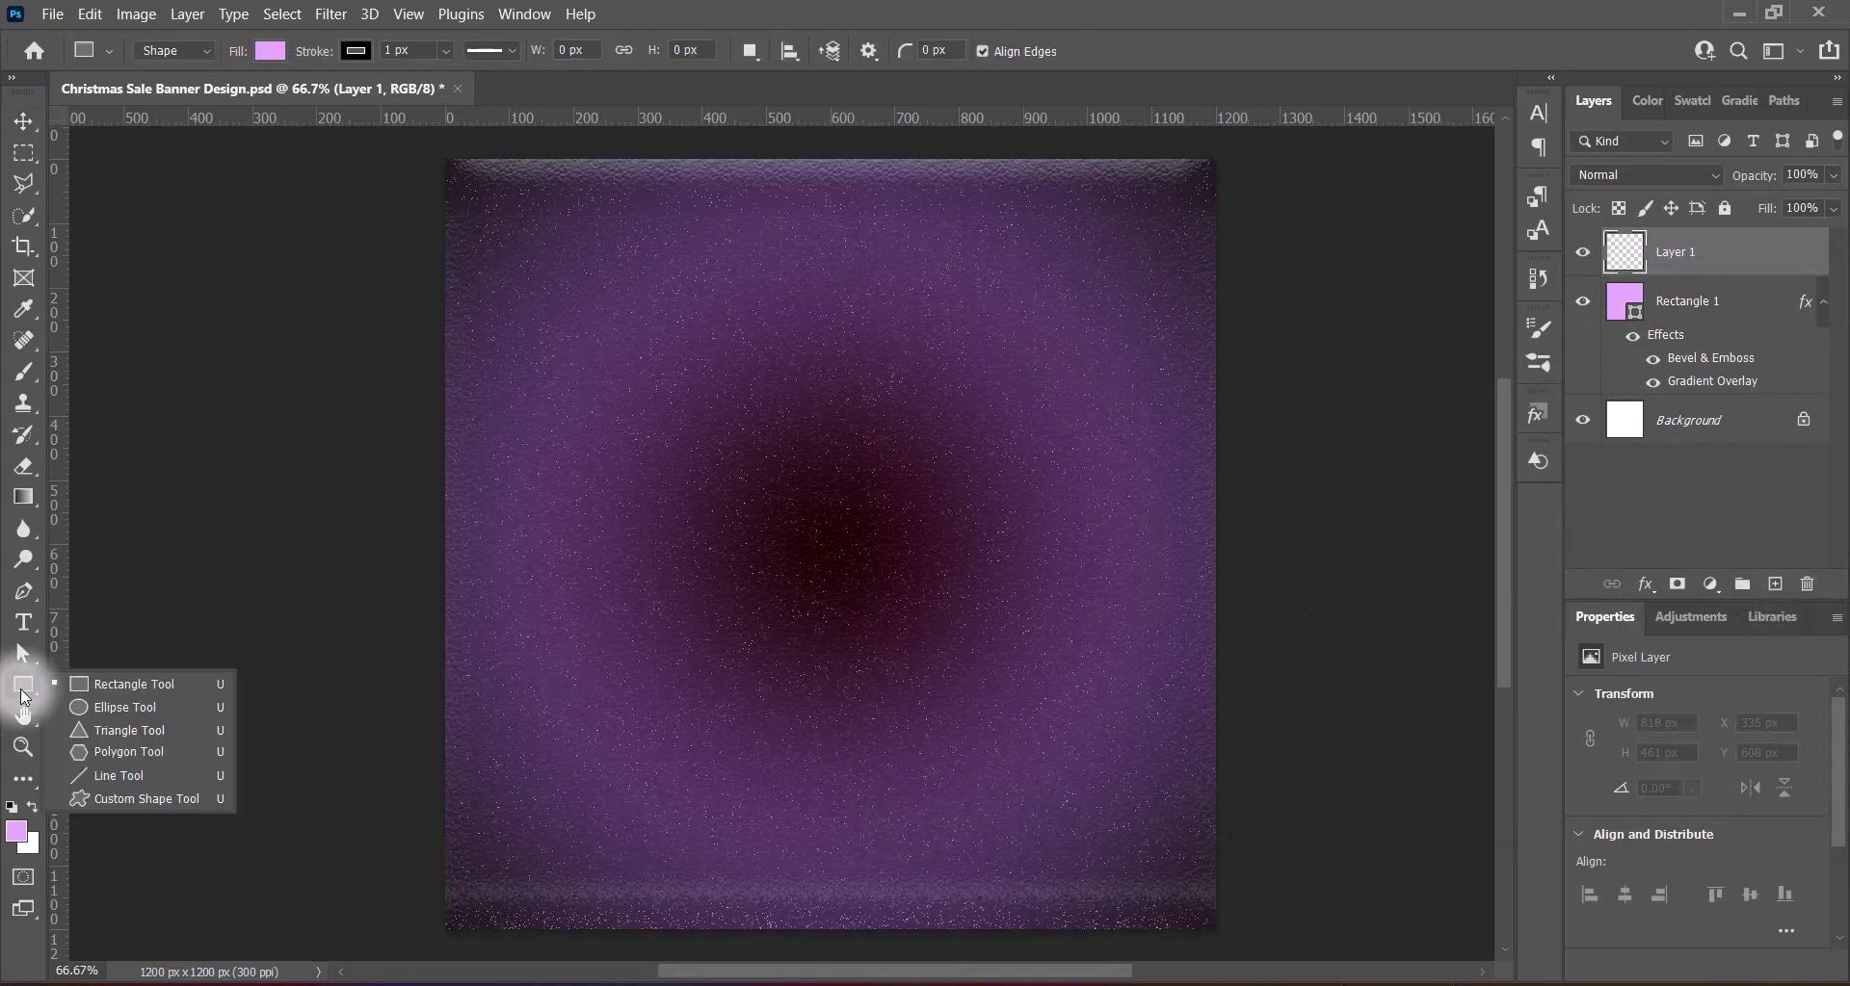
pyautogui.click(124, 805)
pyautogui.click(975, 53)
pyautogui.moveTo(1115, 250); pyautogui.dragTo(1476, 880)
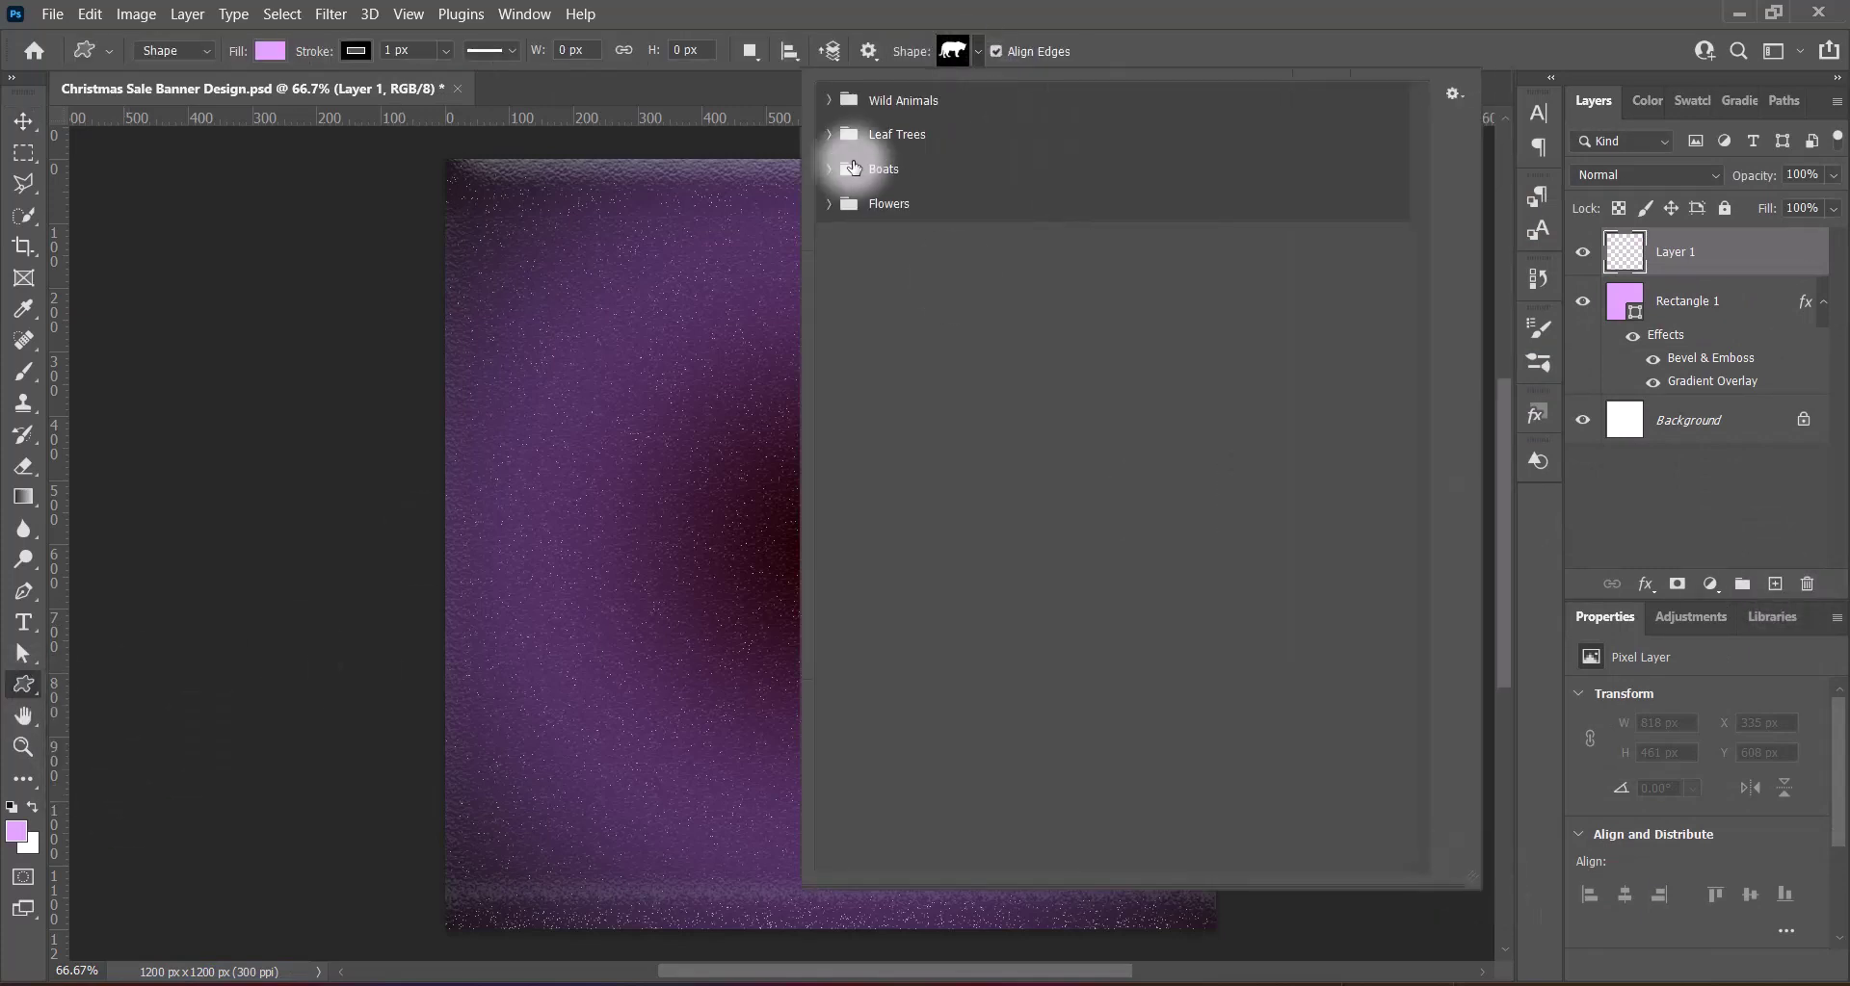
pyautogui.click(828, 101)
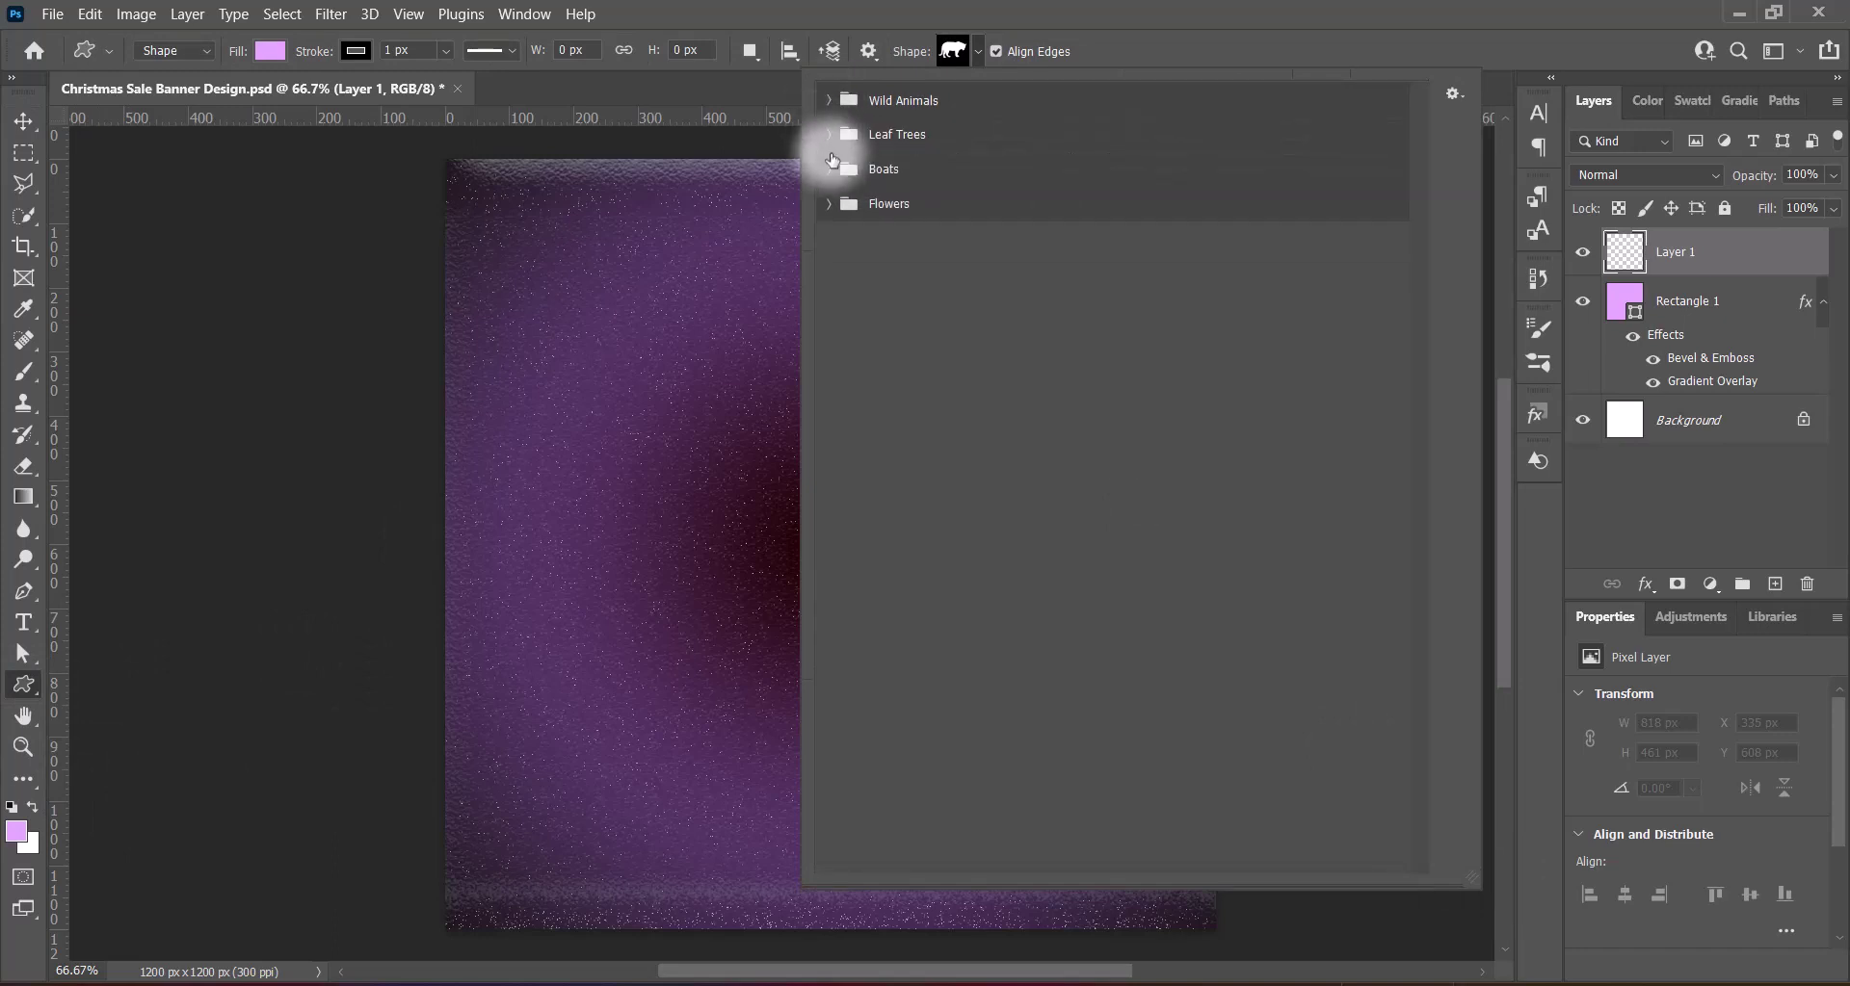
pyautogui.click(829, 169)
pyautogui.click(829, 204)
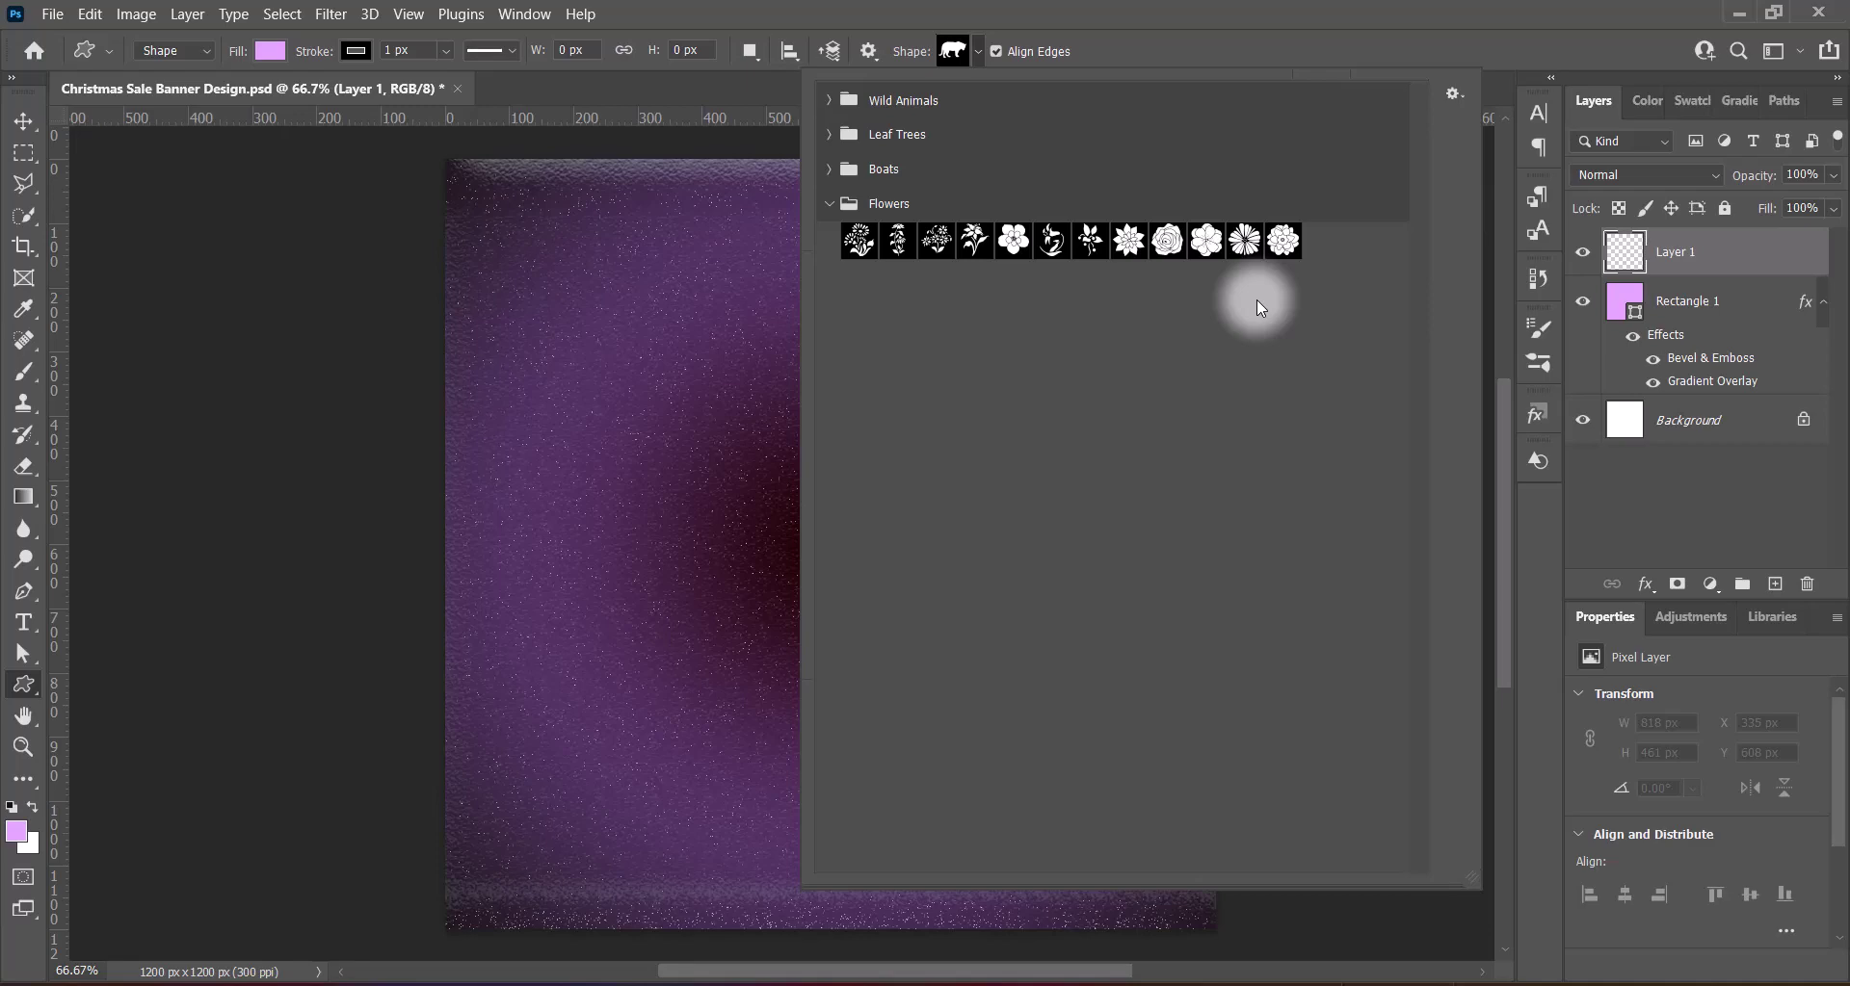
# Draw the last Flowers shape as a large flower and centre it on the canvas
pyautogui.click(1281, 240)
pyautogui.click(1208, 21)
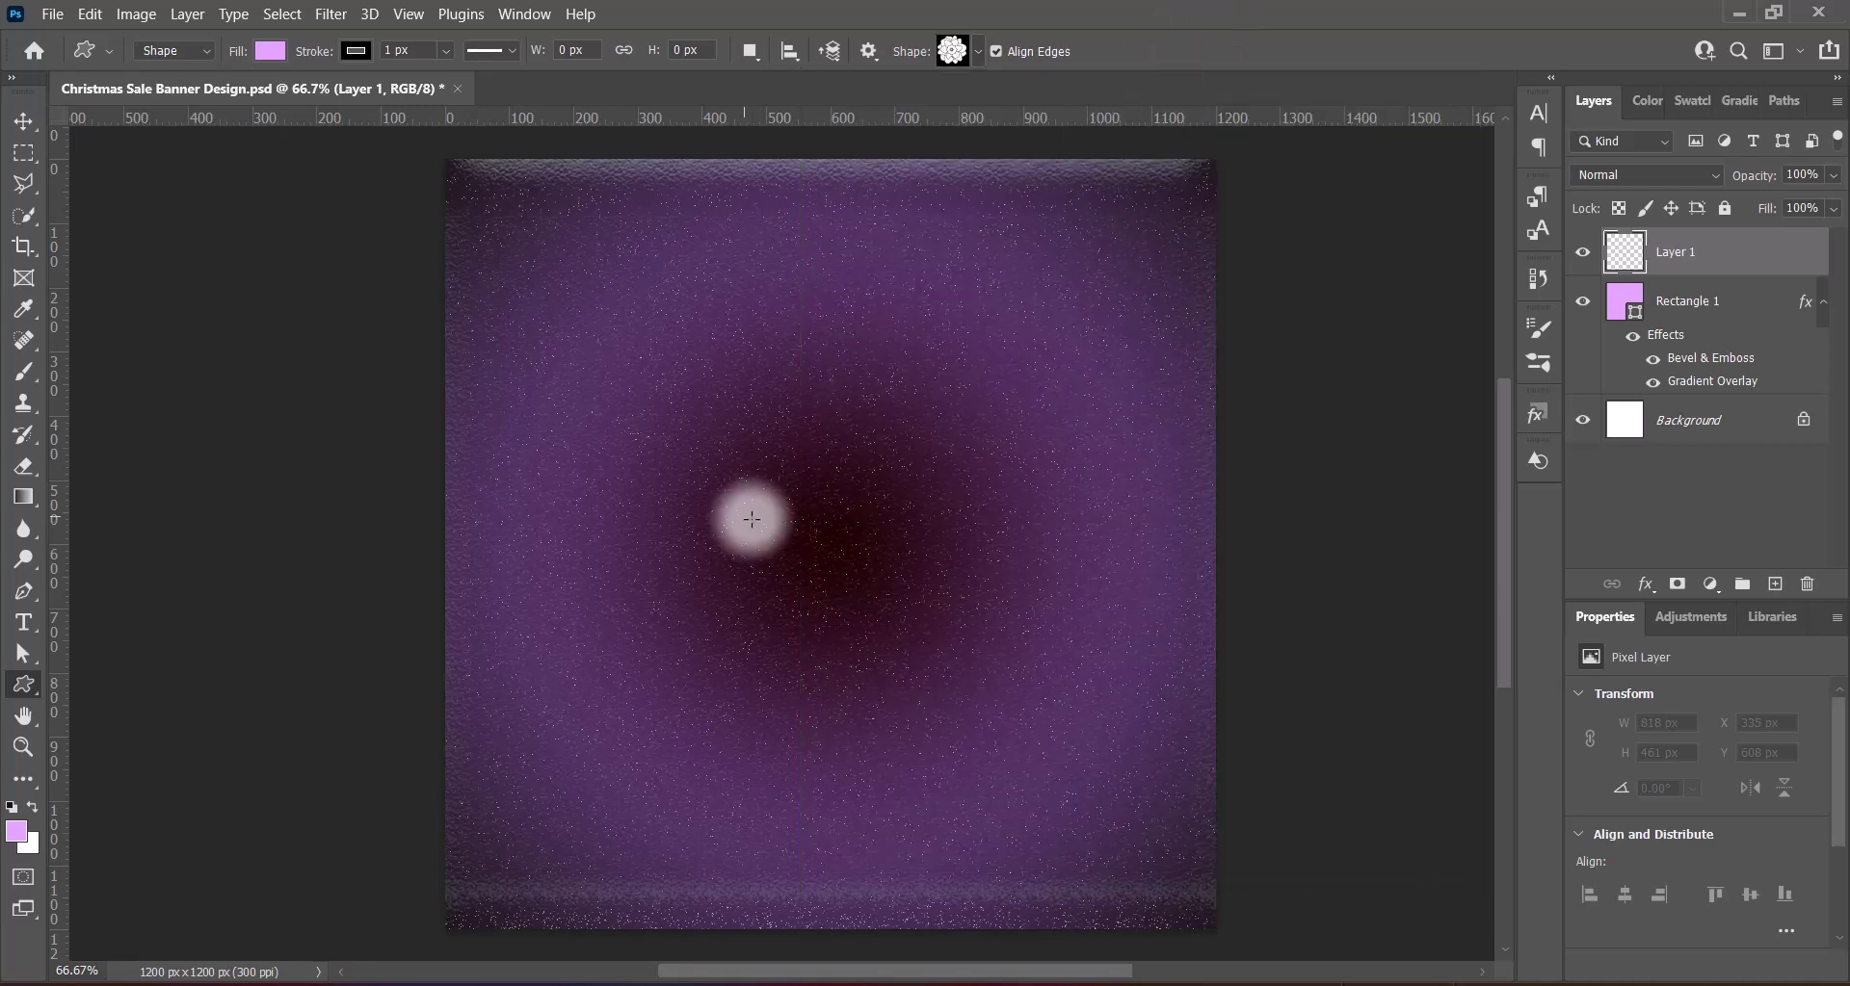
pyautogui.moveTo(735, 503); pyautogui.dragTo(1296, 913)
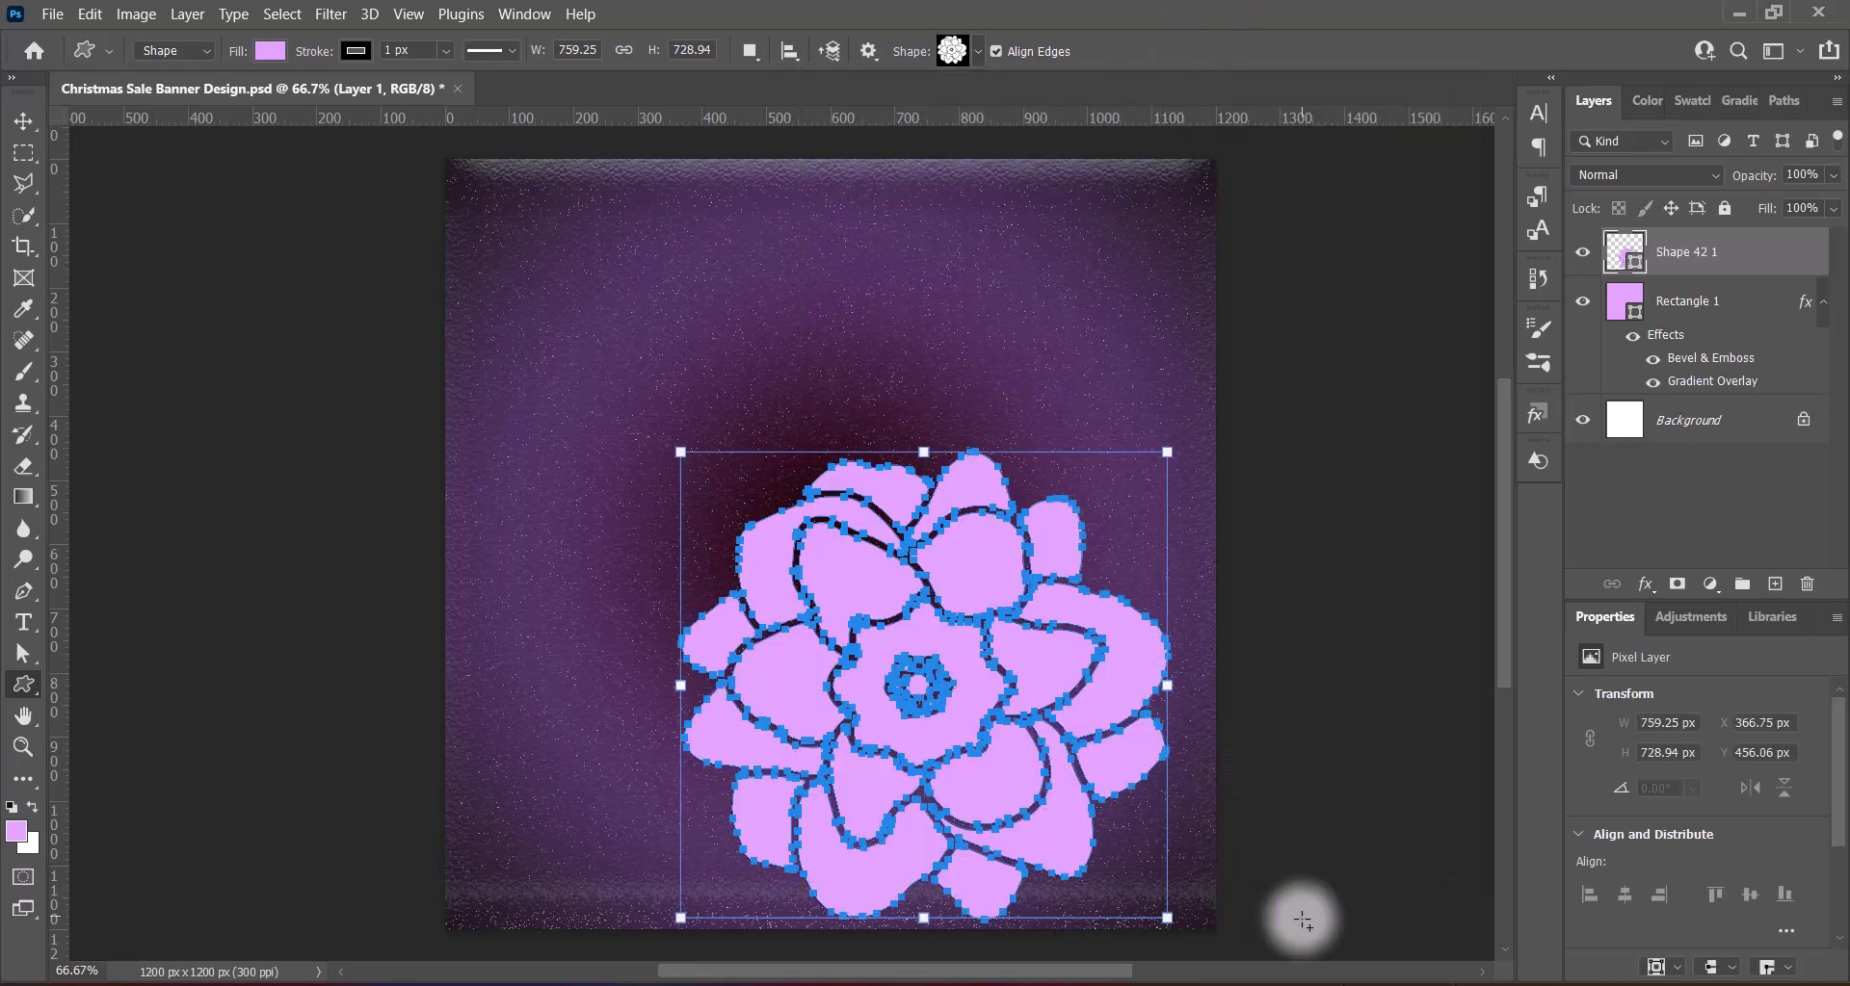
pyautogui.click(26, 121)
pyautogui.moveTo(930, 661); pyautogui.dragTo(835, 518)
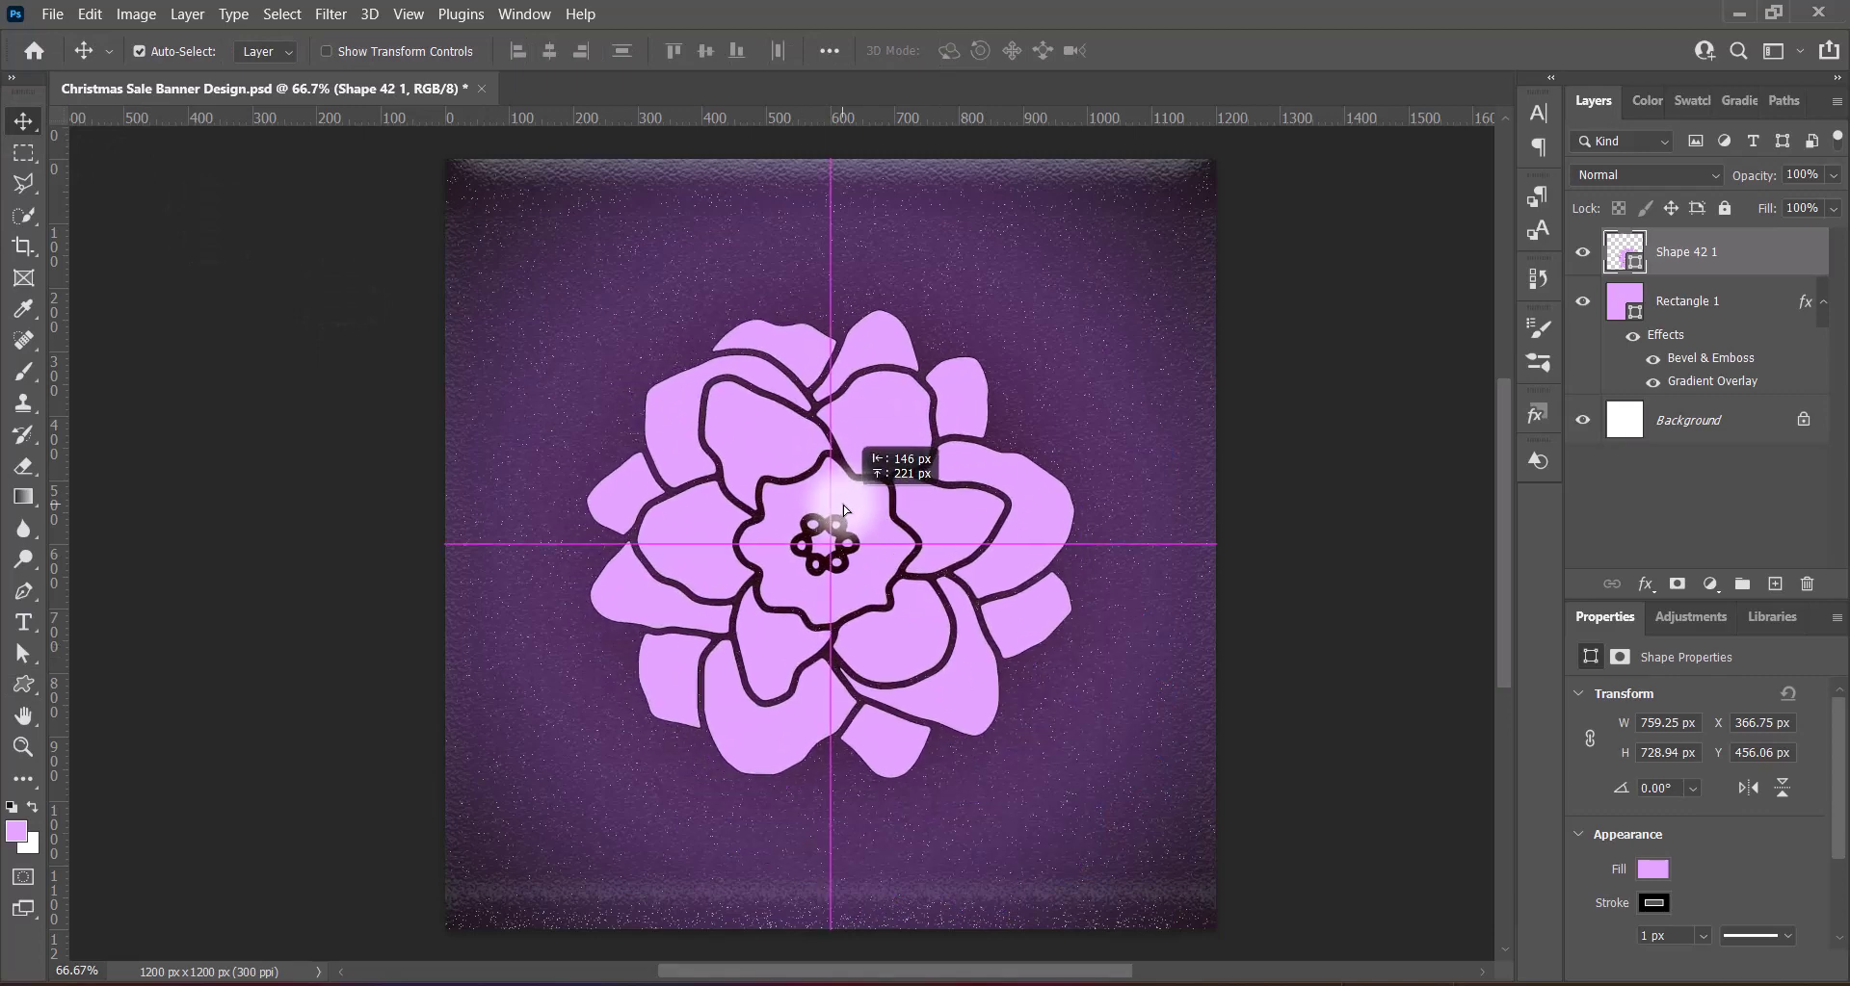
# Give the flower a white stroke colour and remove its fill
pyautogui.scroll(-2, 1714, 780)
pyautogui.click(1654, 807)
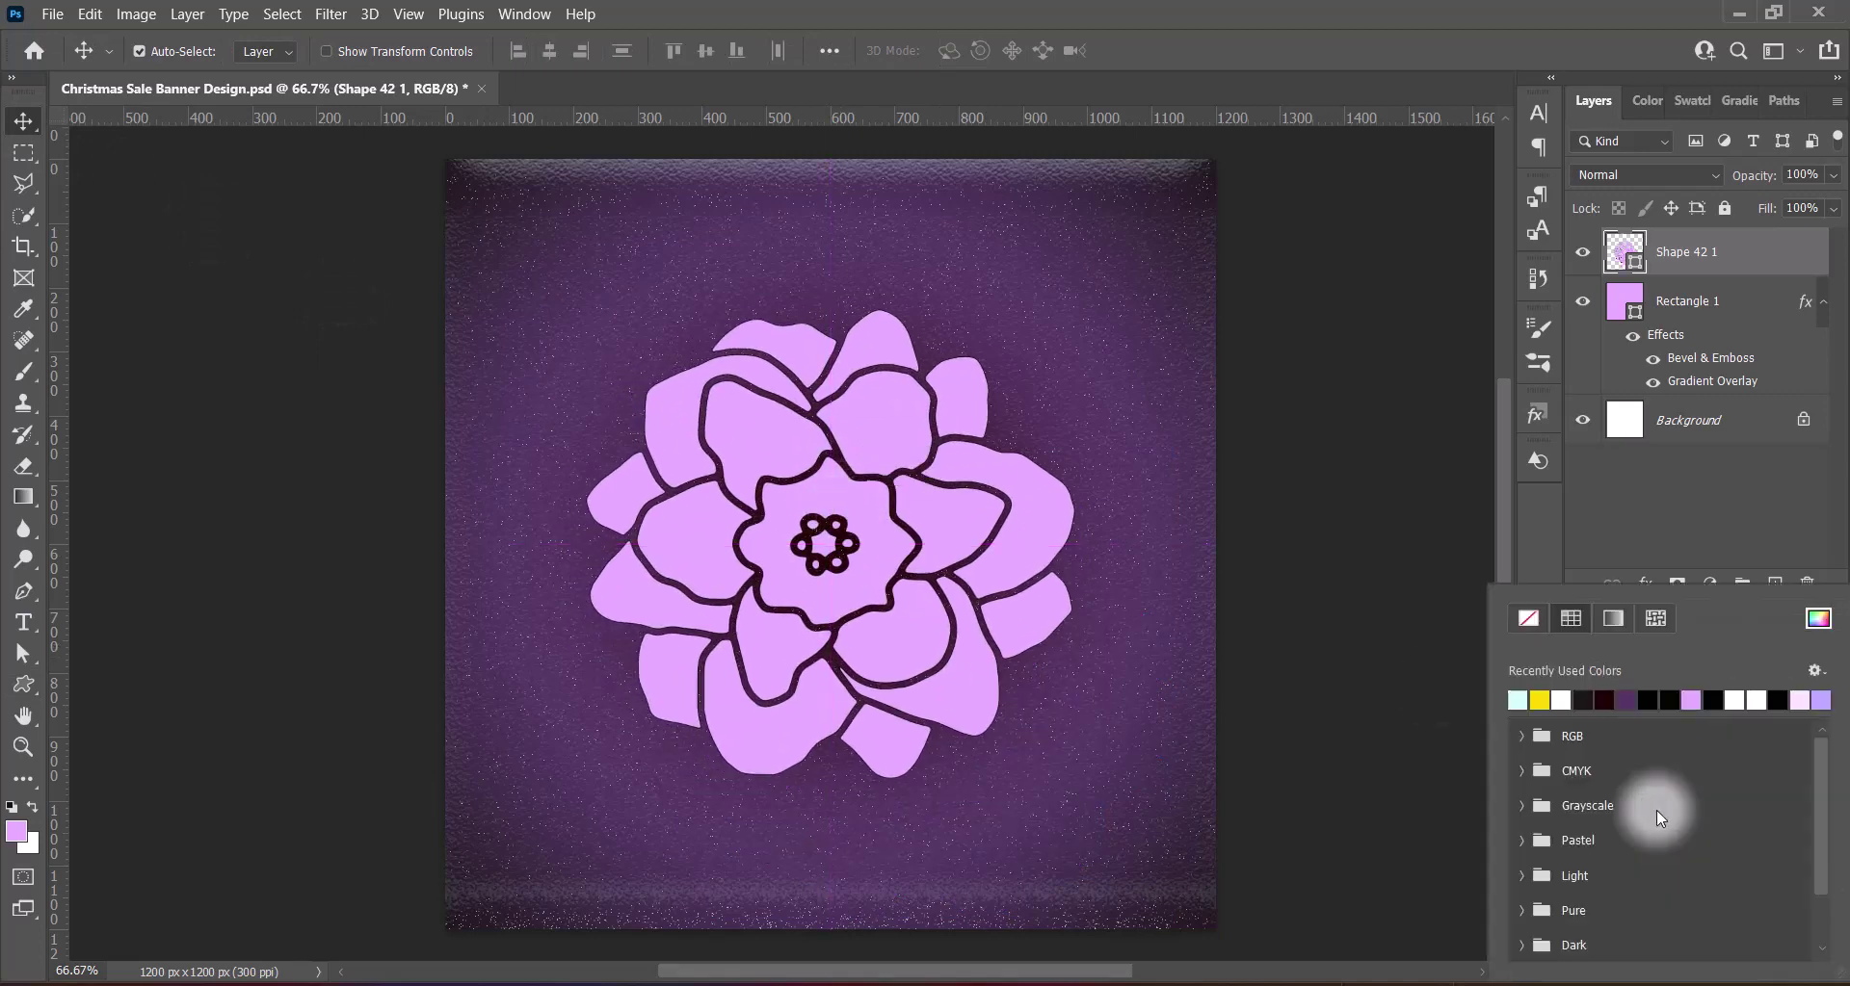
pyautogui.click(1804, 611)
pyautogui.click(1281, 499)
pyautogui.click(1753, 323)
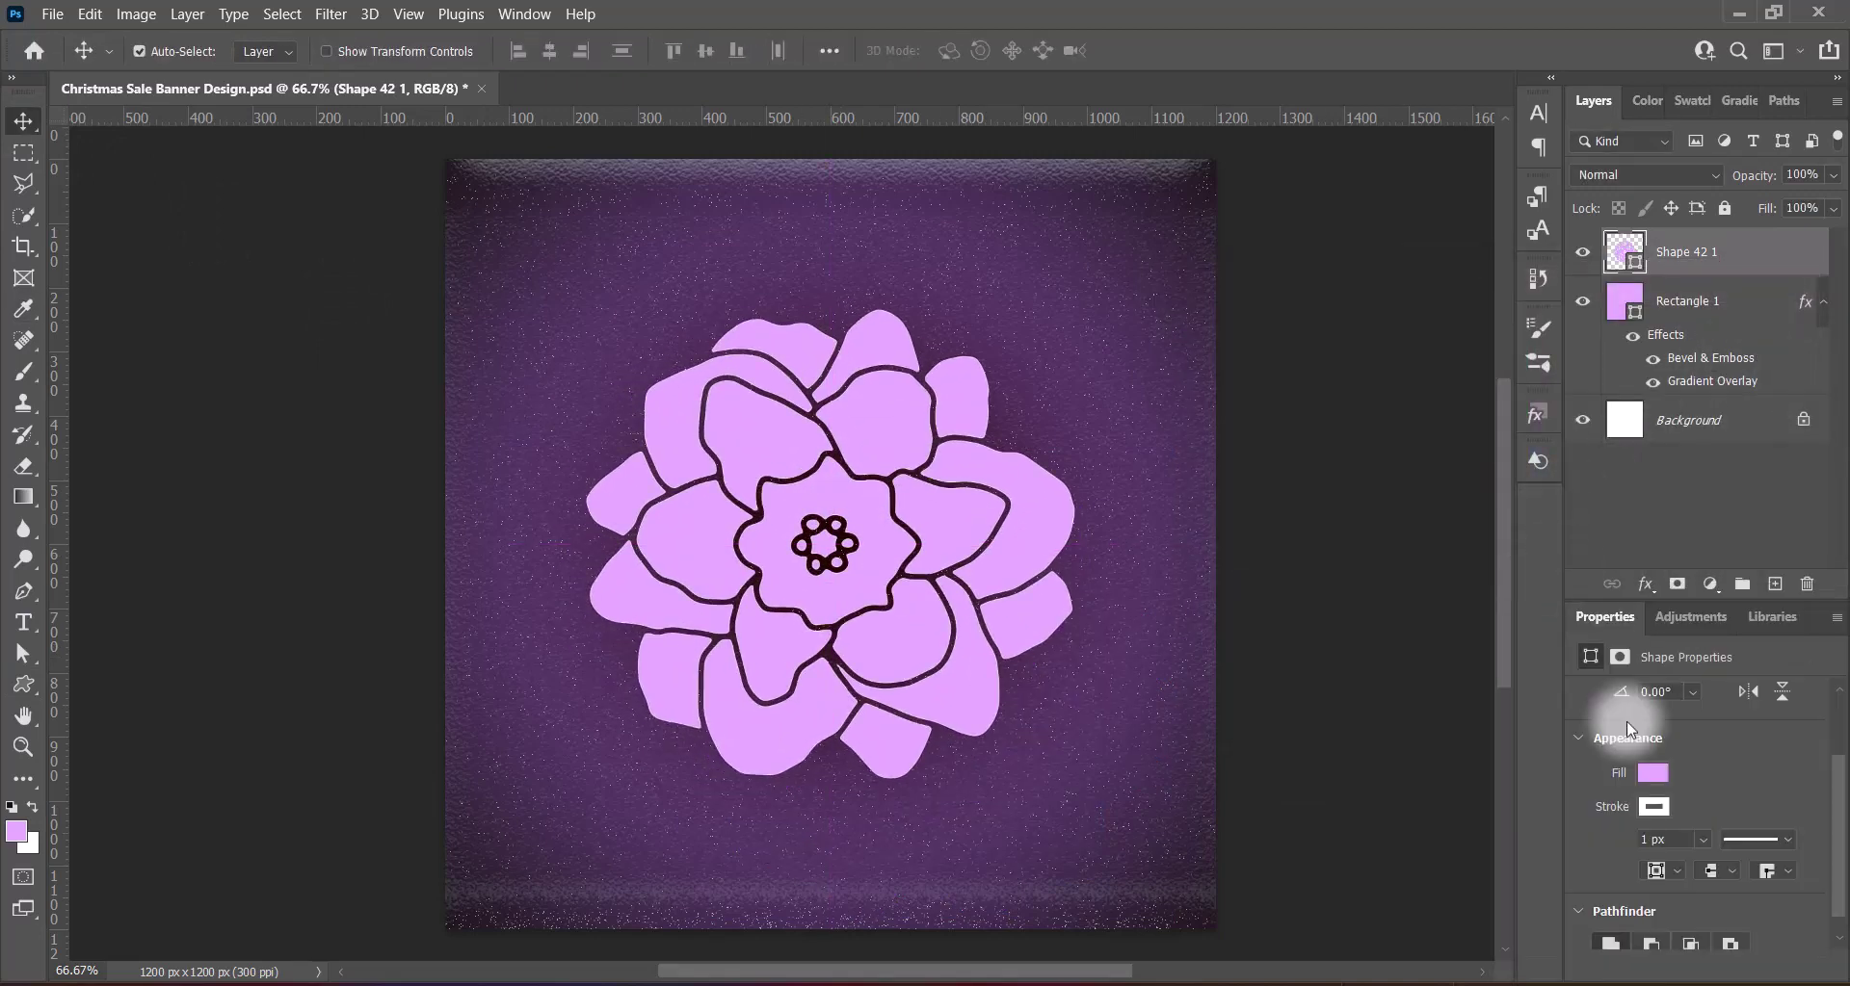
pyautogui.click(1530, 619)
pyautogui.click(1647, 839)
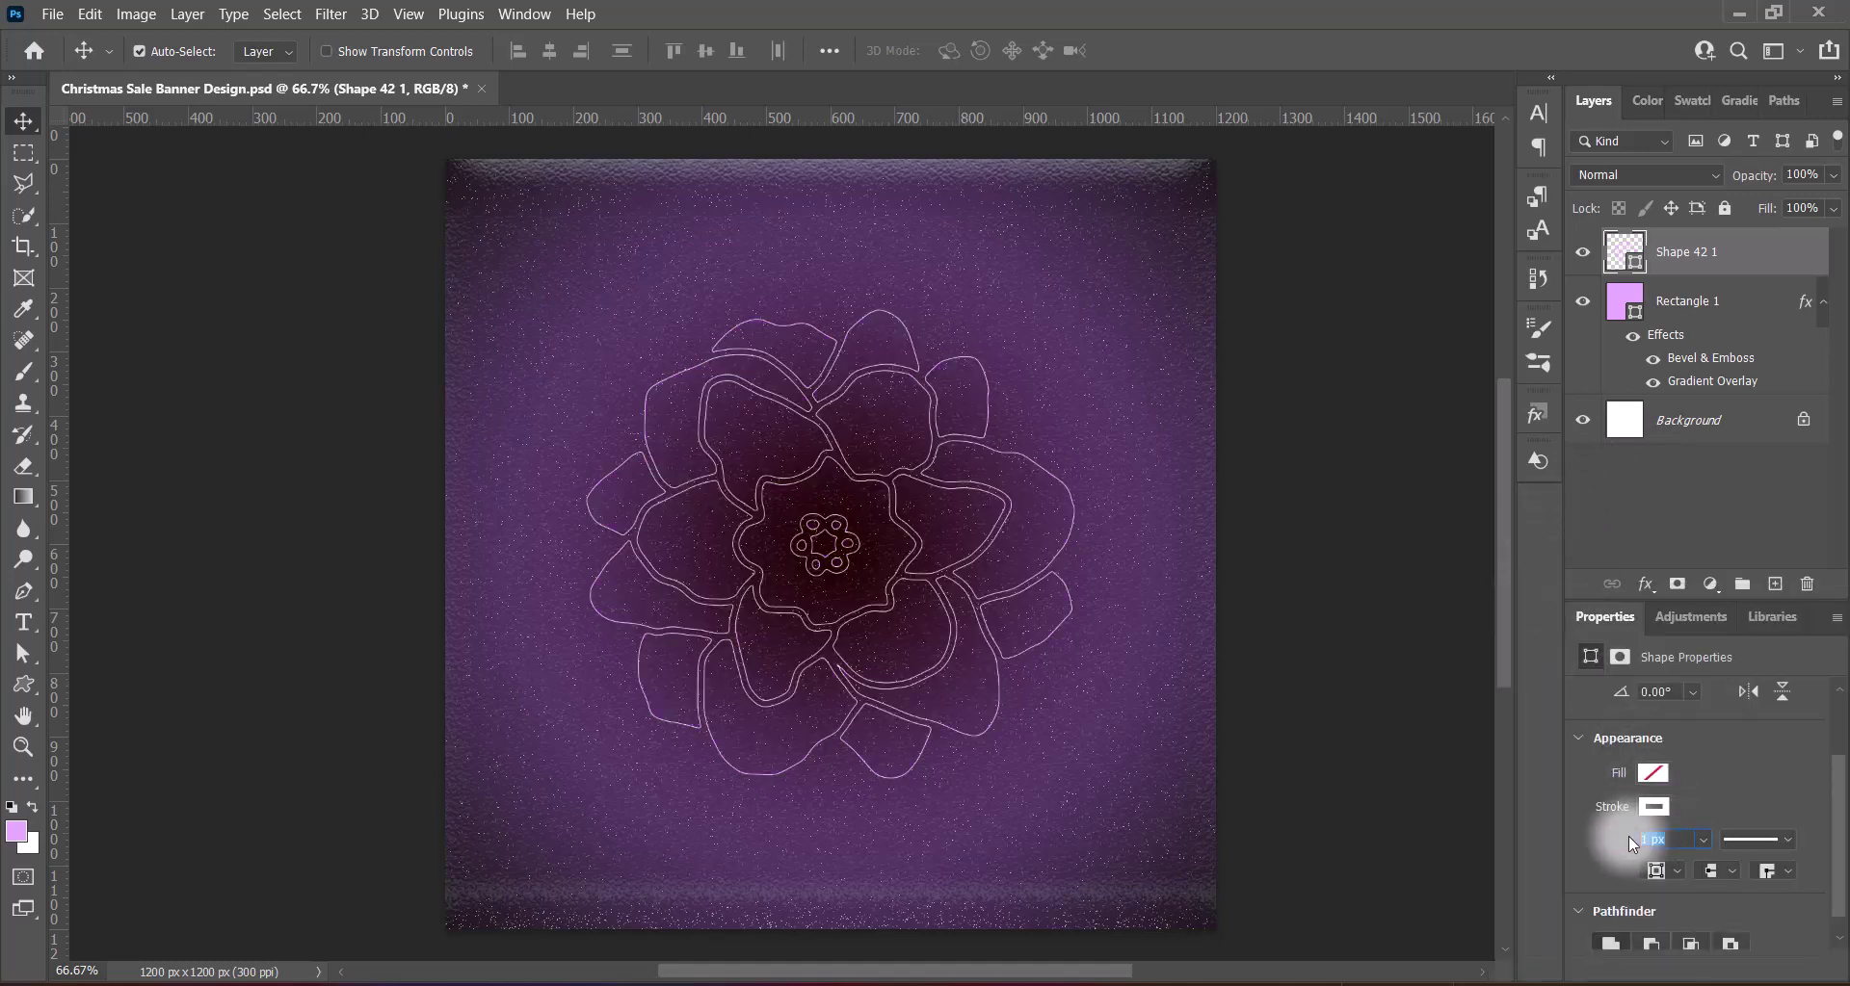
# Set the flower's stroke to 6 px with the dotted stroke type
pyautogui.write('3')
pyautogui.press('Return')
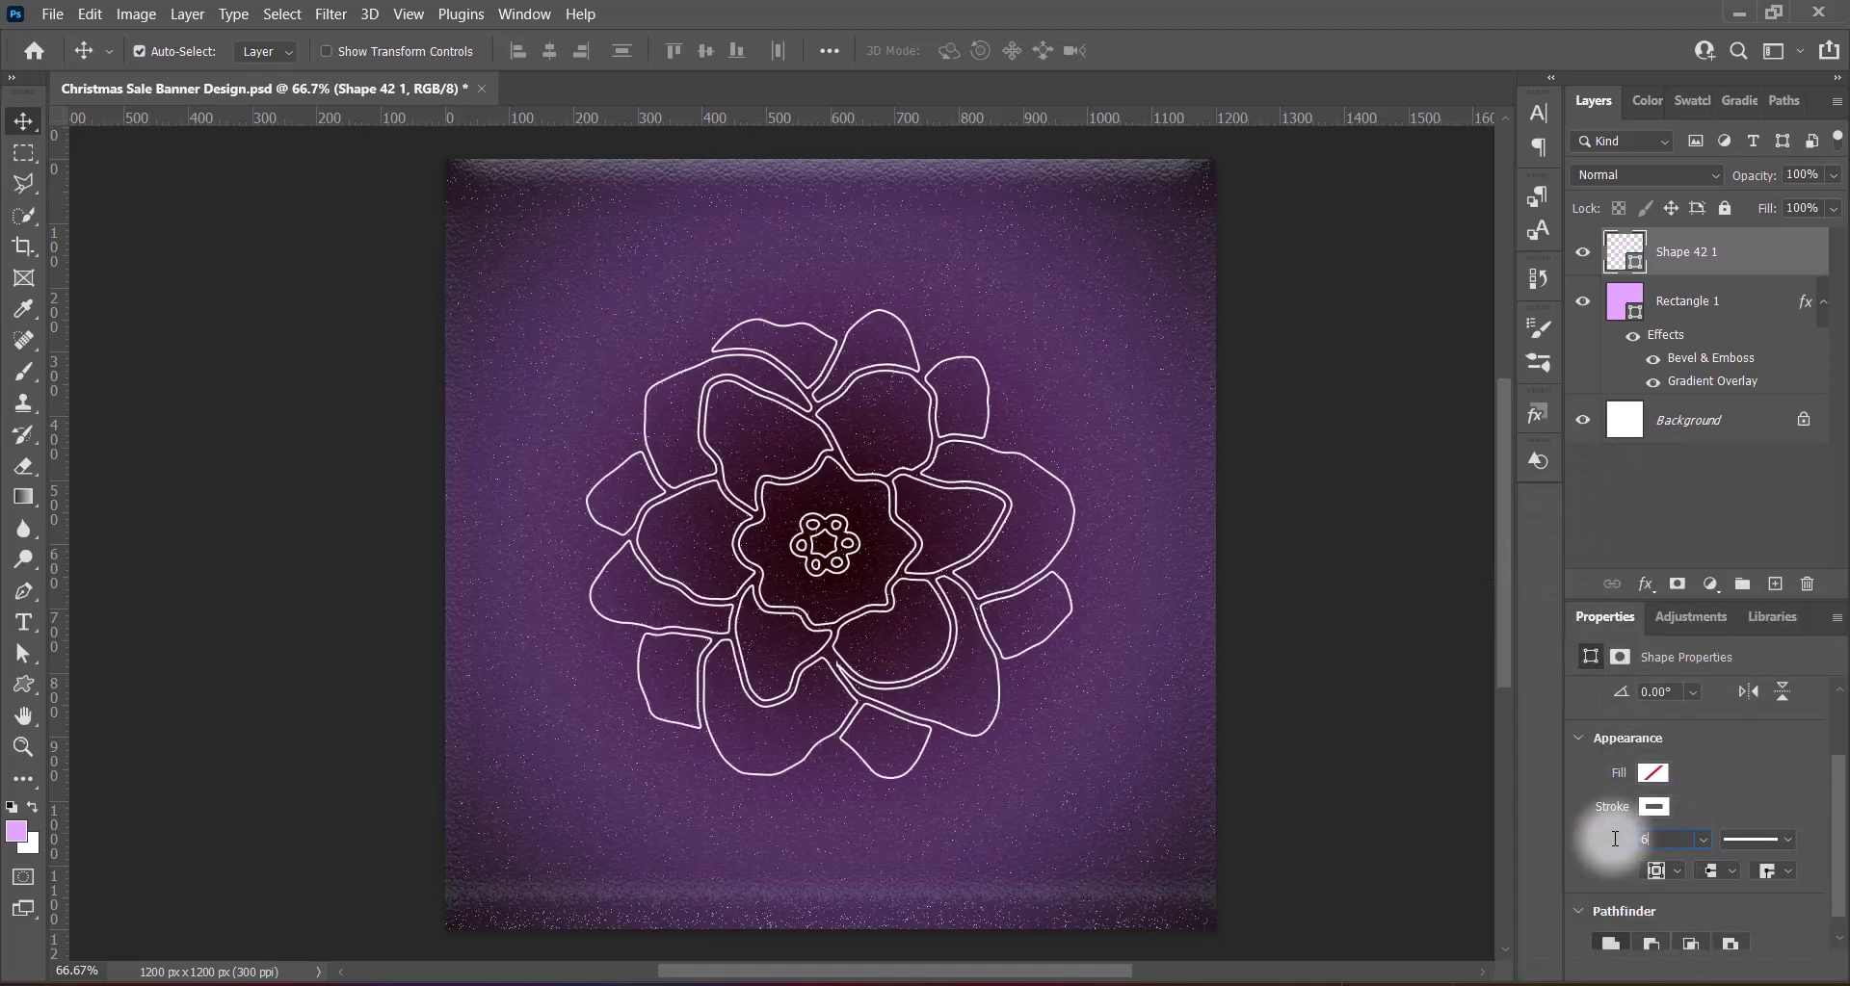
pyautogui.press('Return')
pyautogui.click(1788, 839)
pyautogui.click(1688, 842)
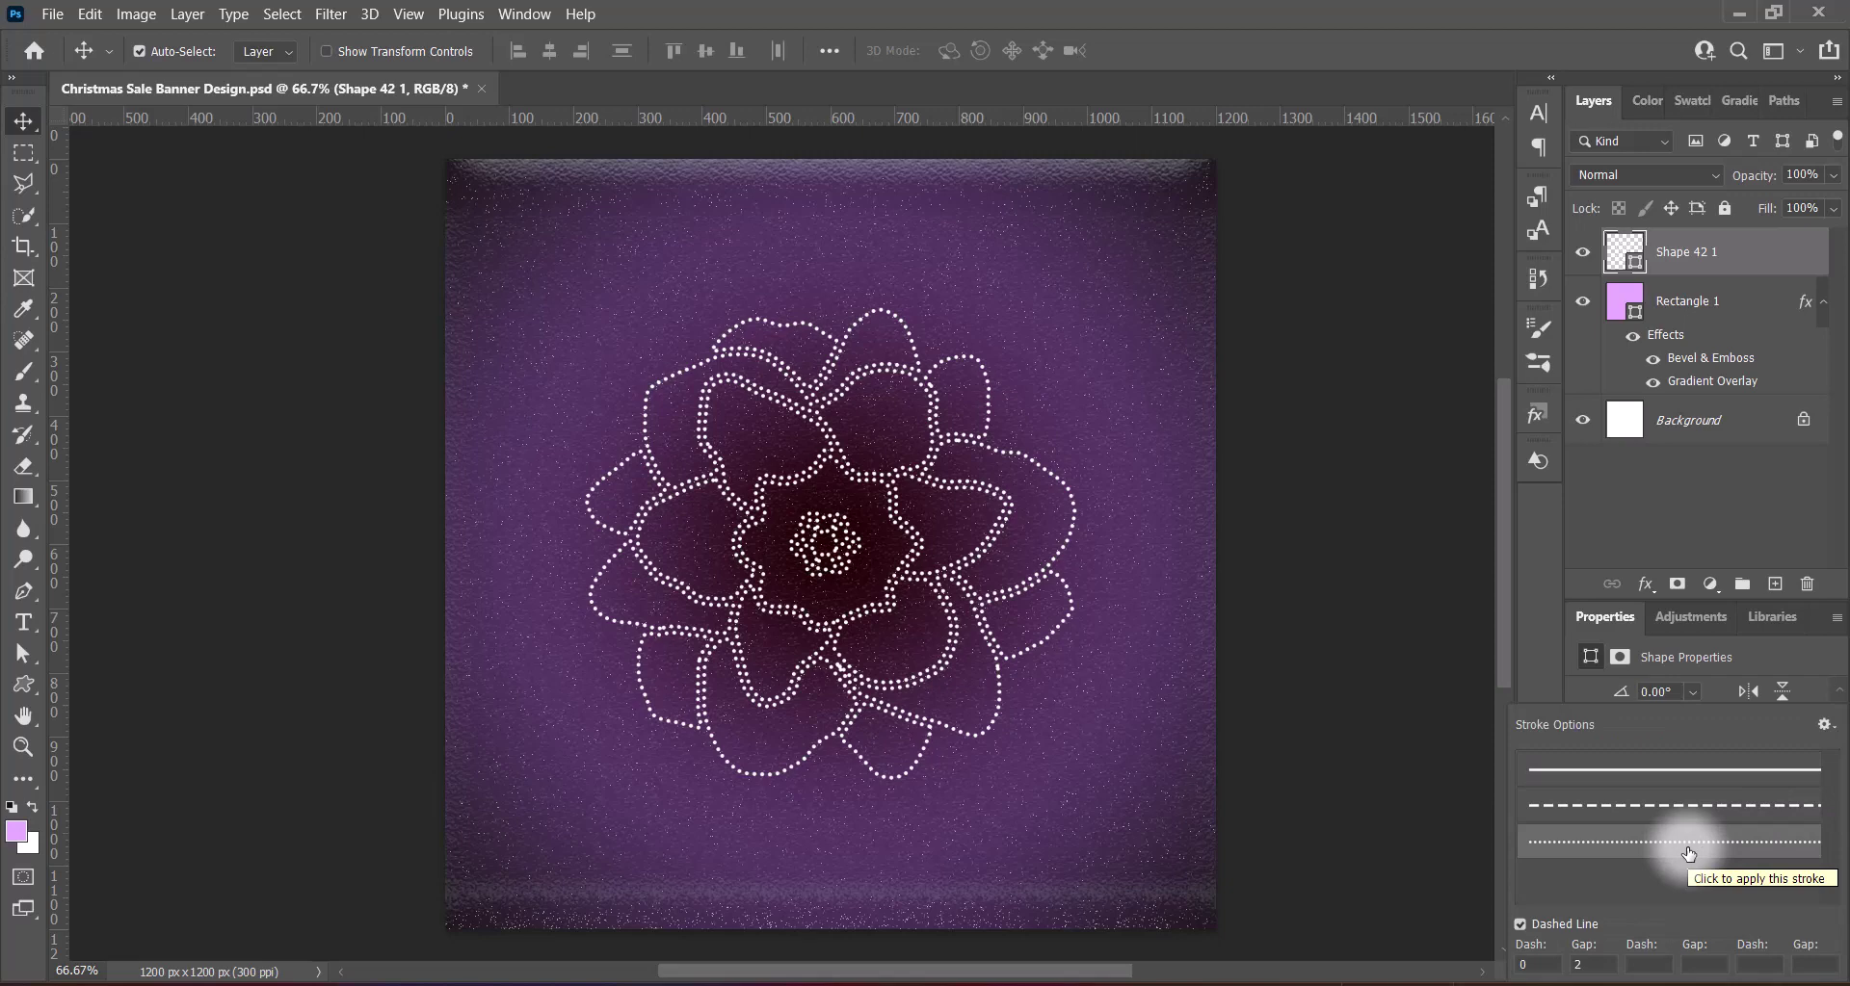
pyautogui.click(1543, 540)
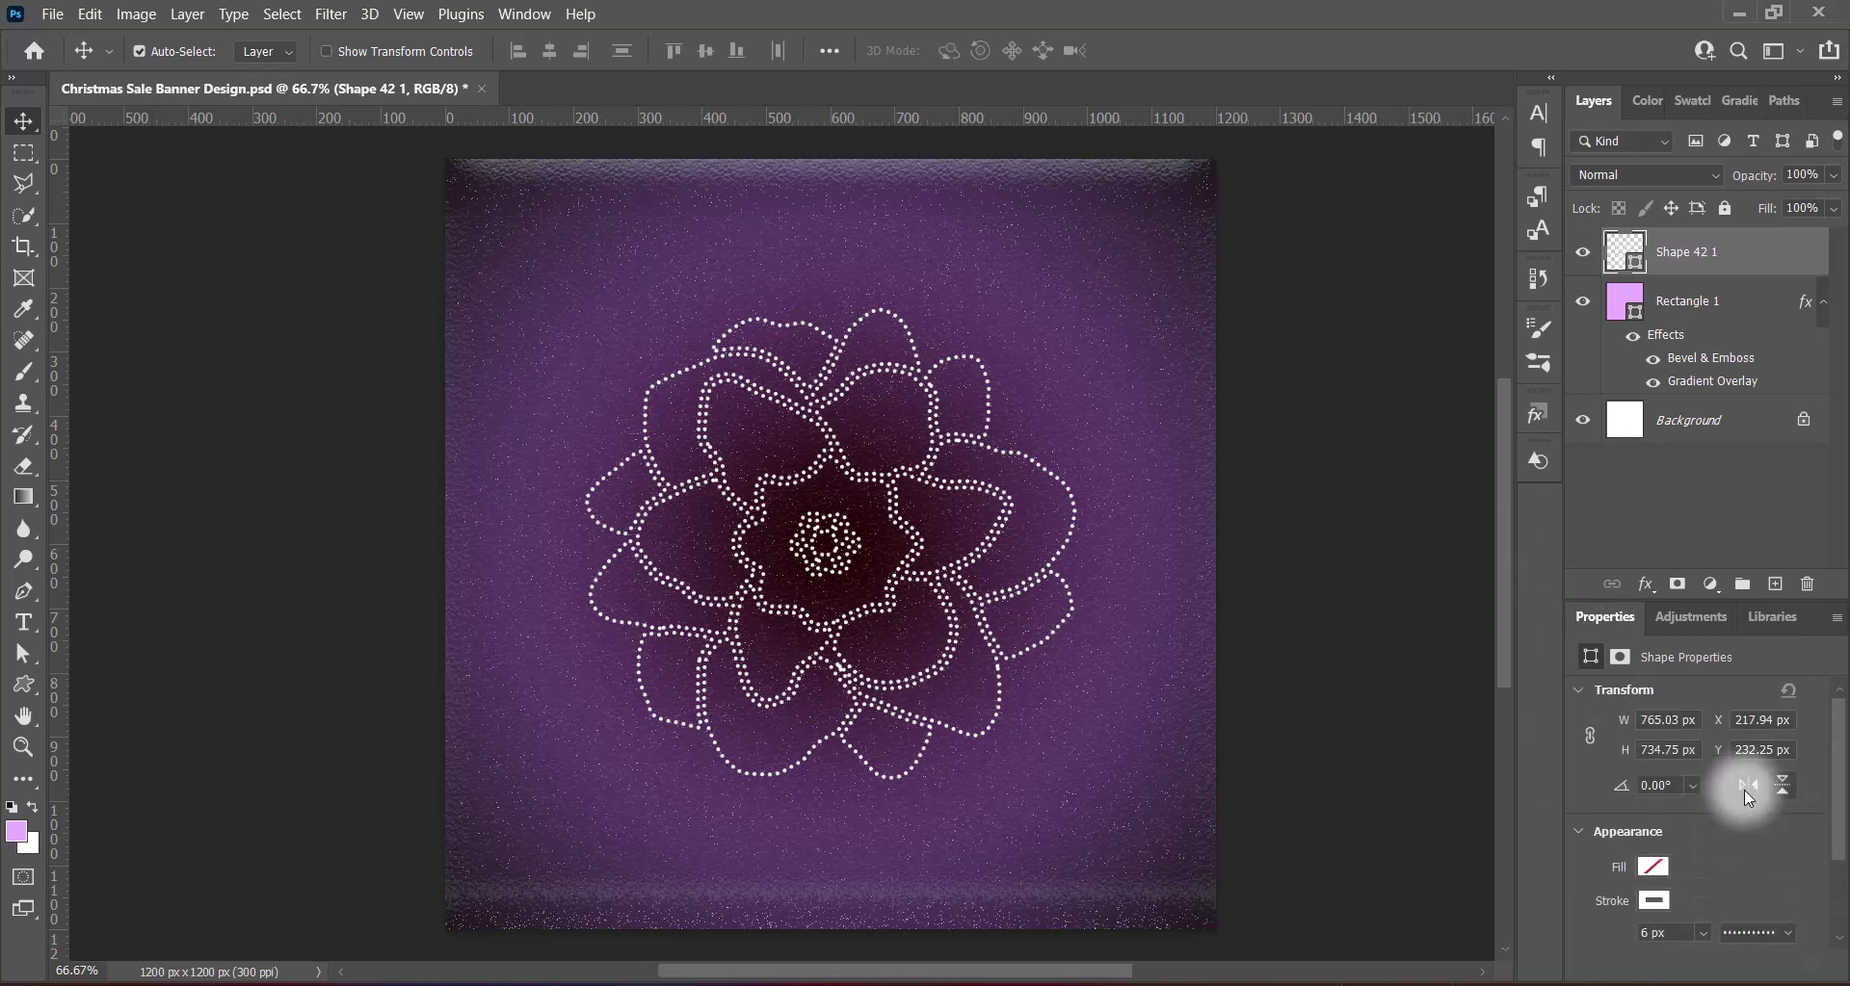
pyautogui.rightClick(1599, 255)
# Turn on Outer Glow for the flower and reduce its size to 27
pyautogui.click(1619, 253)
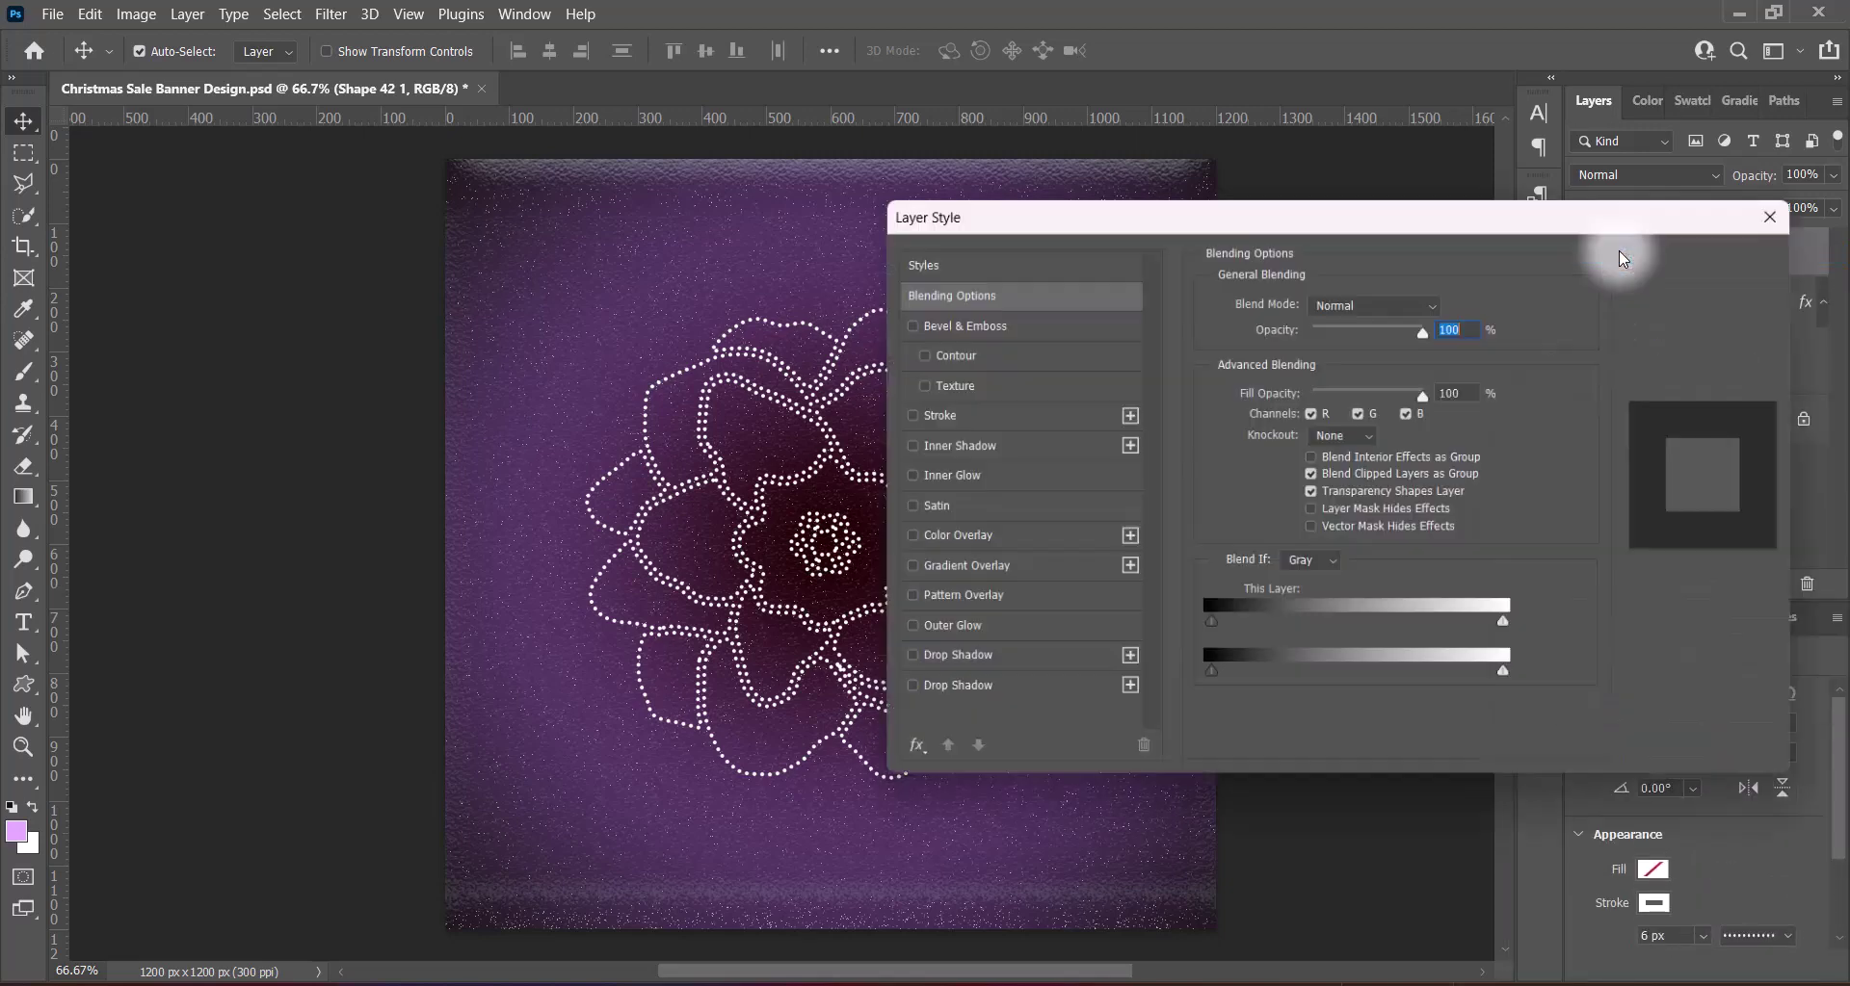
pyautogui.click(898, 632)
pyautogui.moveTo(1159, 208); pyautogui.dragTo(1315, 205)
pyautogui.click(1093, 630)
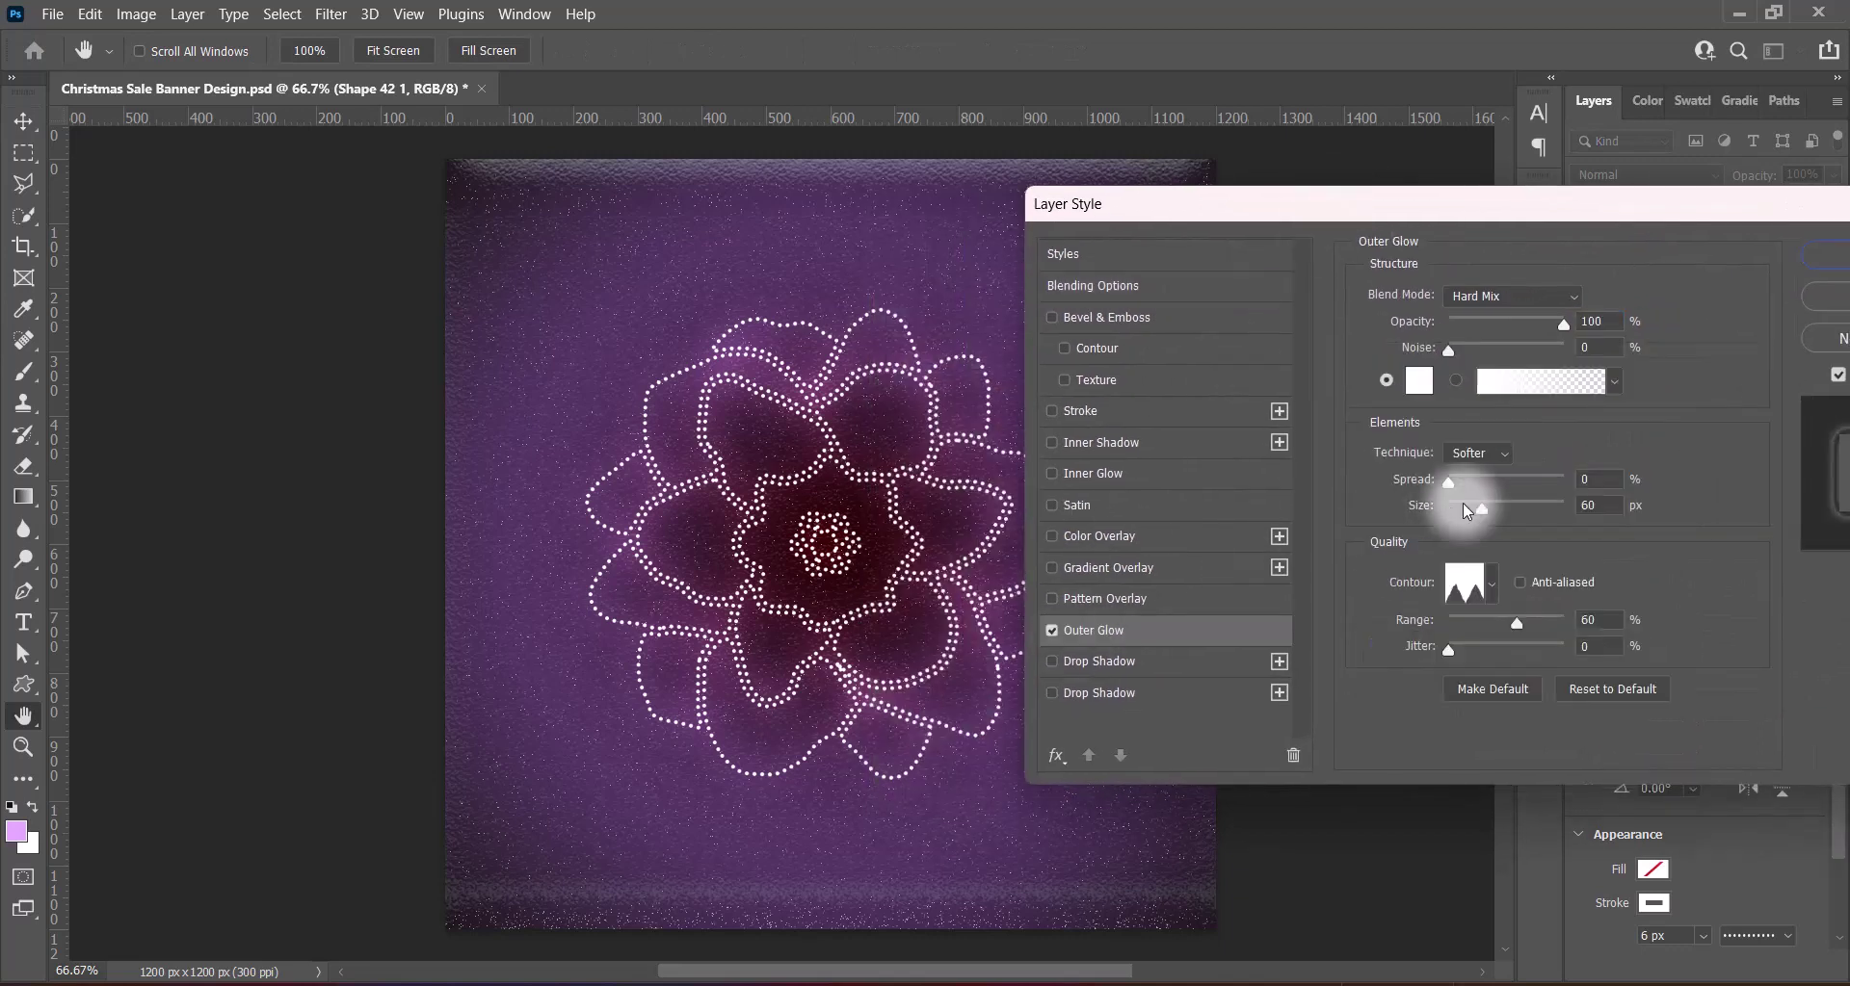
pyautogui.moveTo(1504, 519)
pyautogui.mouseDown()
pyautogui.moveTo(1472, 526)
pyautogui.moveTo(1468, 507)
pyautogui.mouseUp()
# Use the Rolling Slope - Descending glow contour with size 43 px and apply
pyautogui.click(1491, 582)
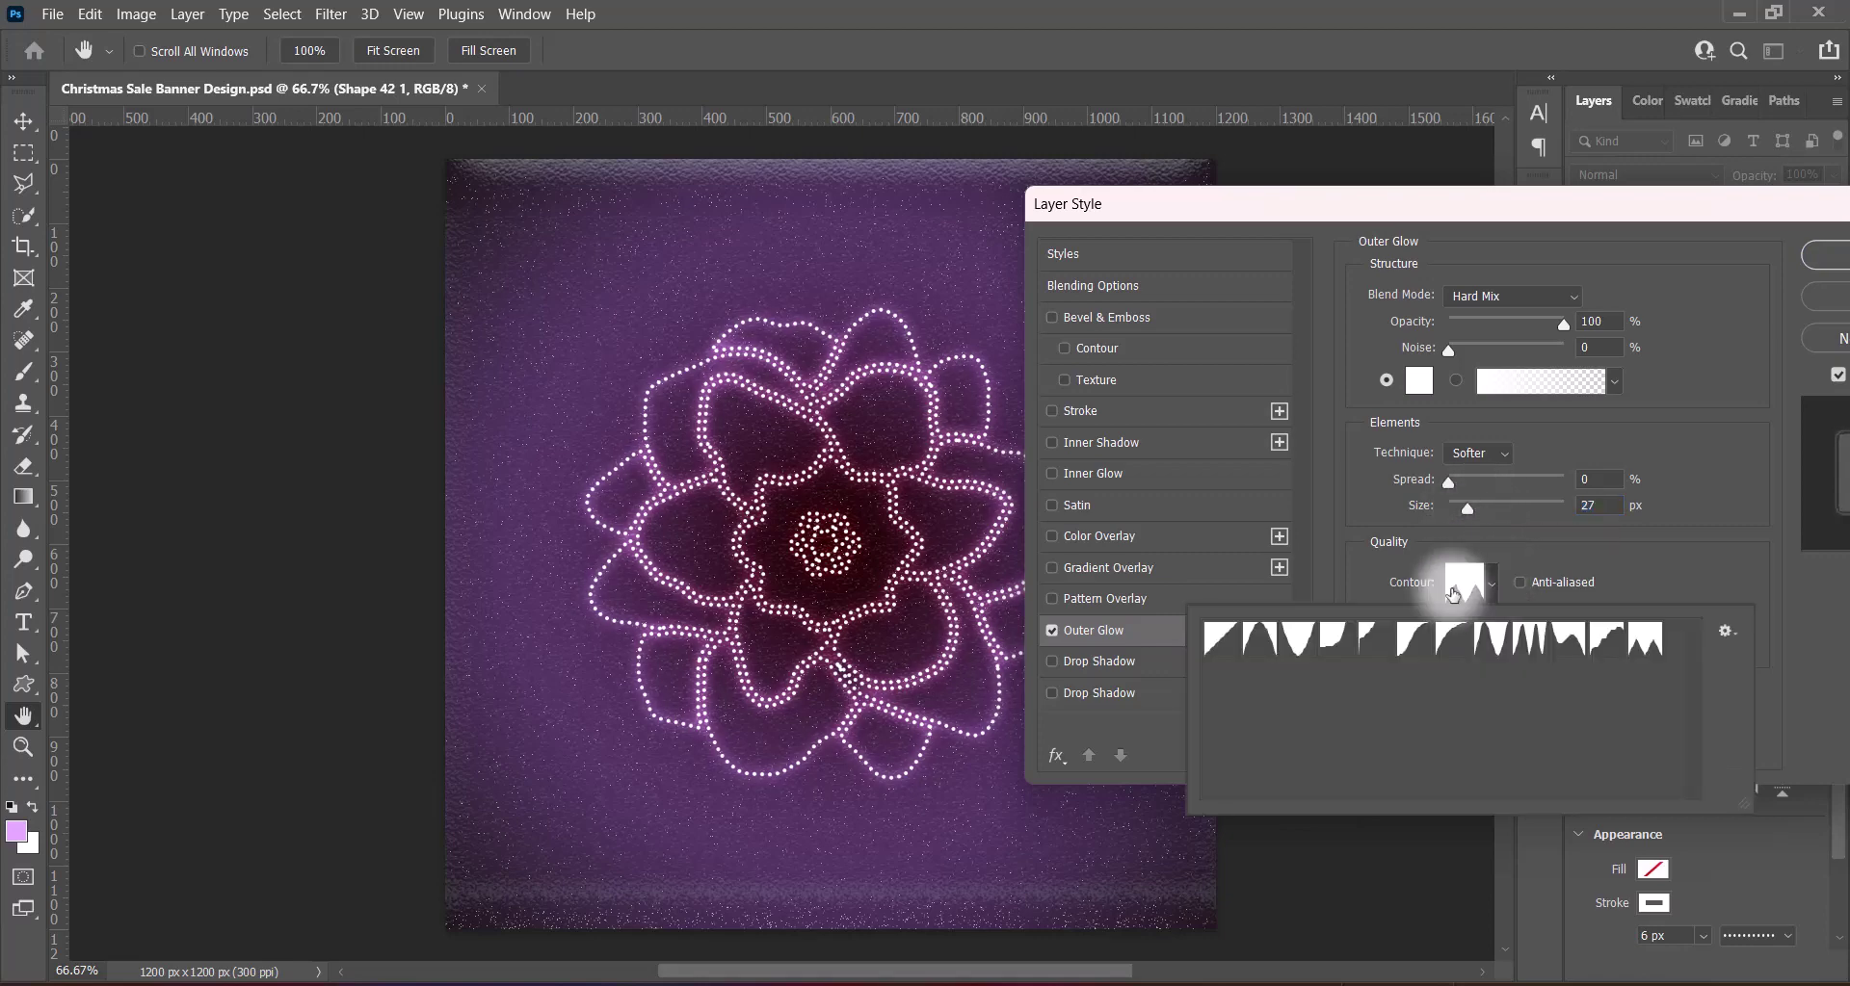
pyautogui.click(1265, 640)
pyautogui.click(1296, 640)
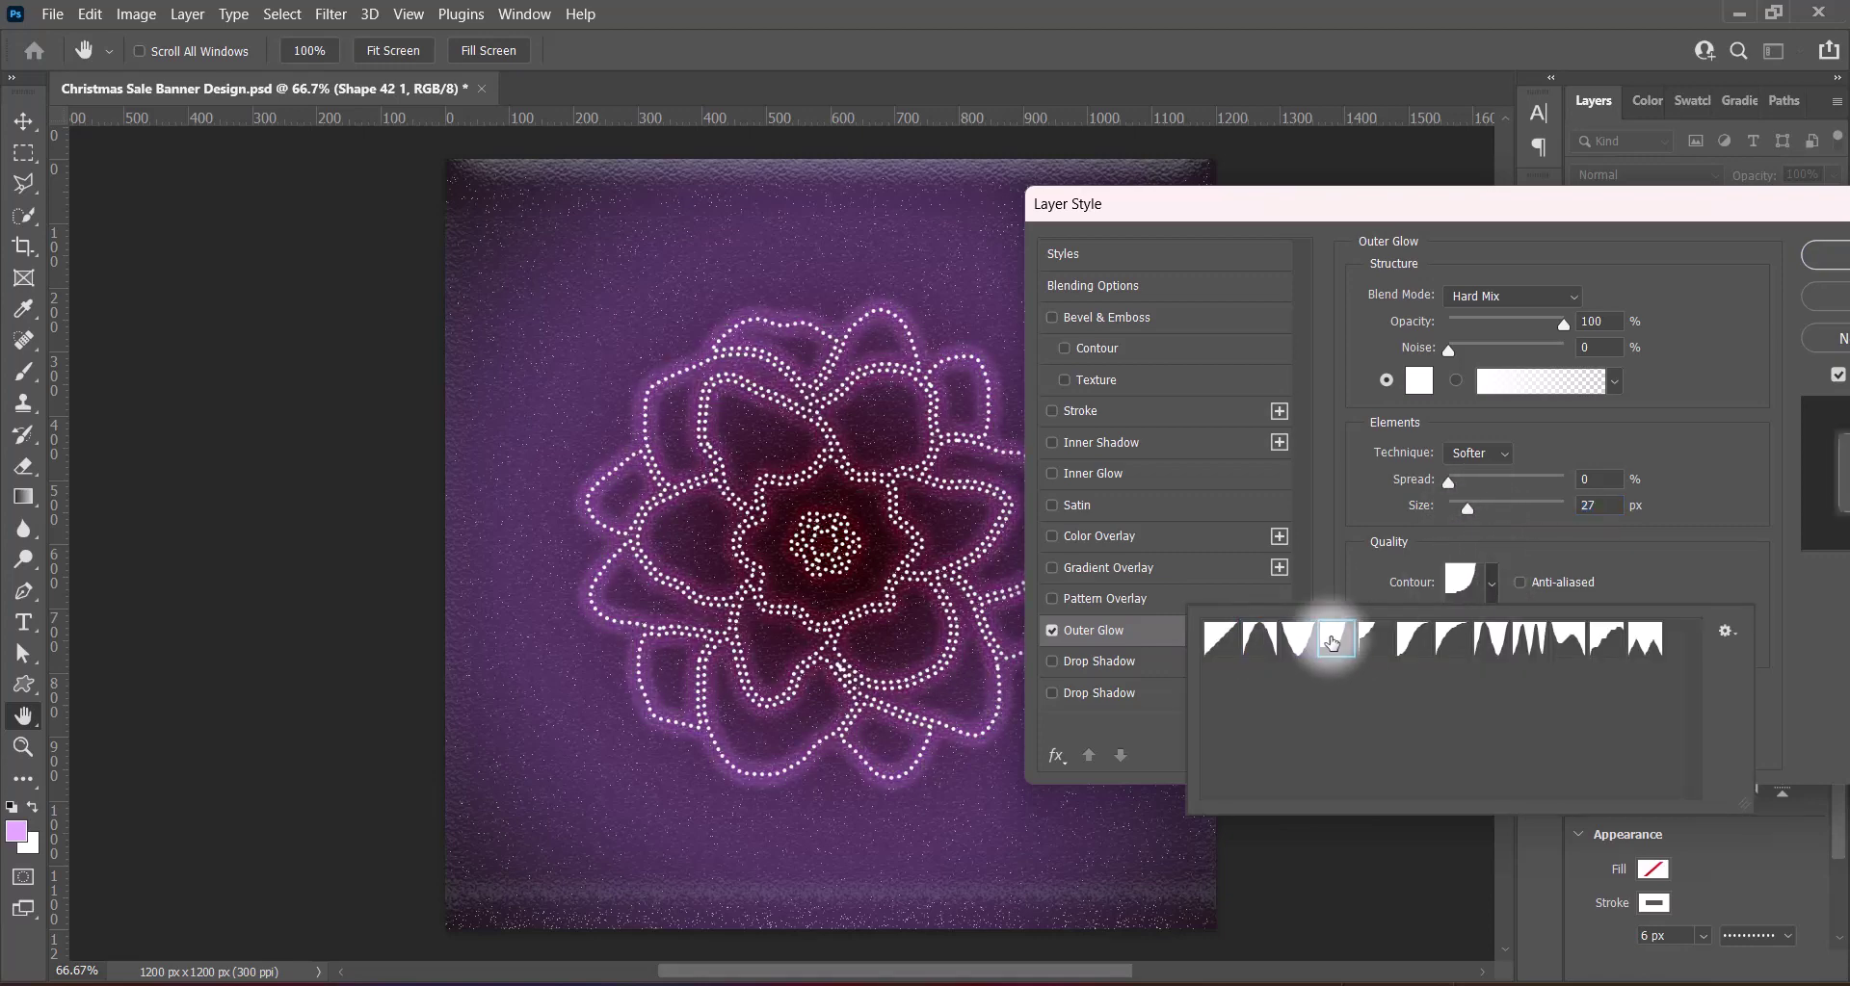
pyautogui.click(1369, 640)
pyautogui.click(1445, 639)
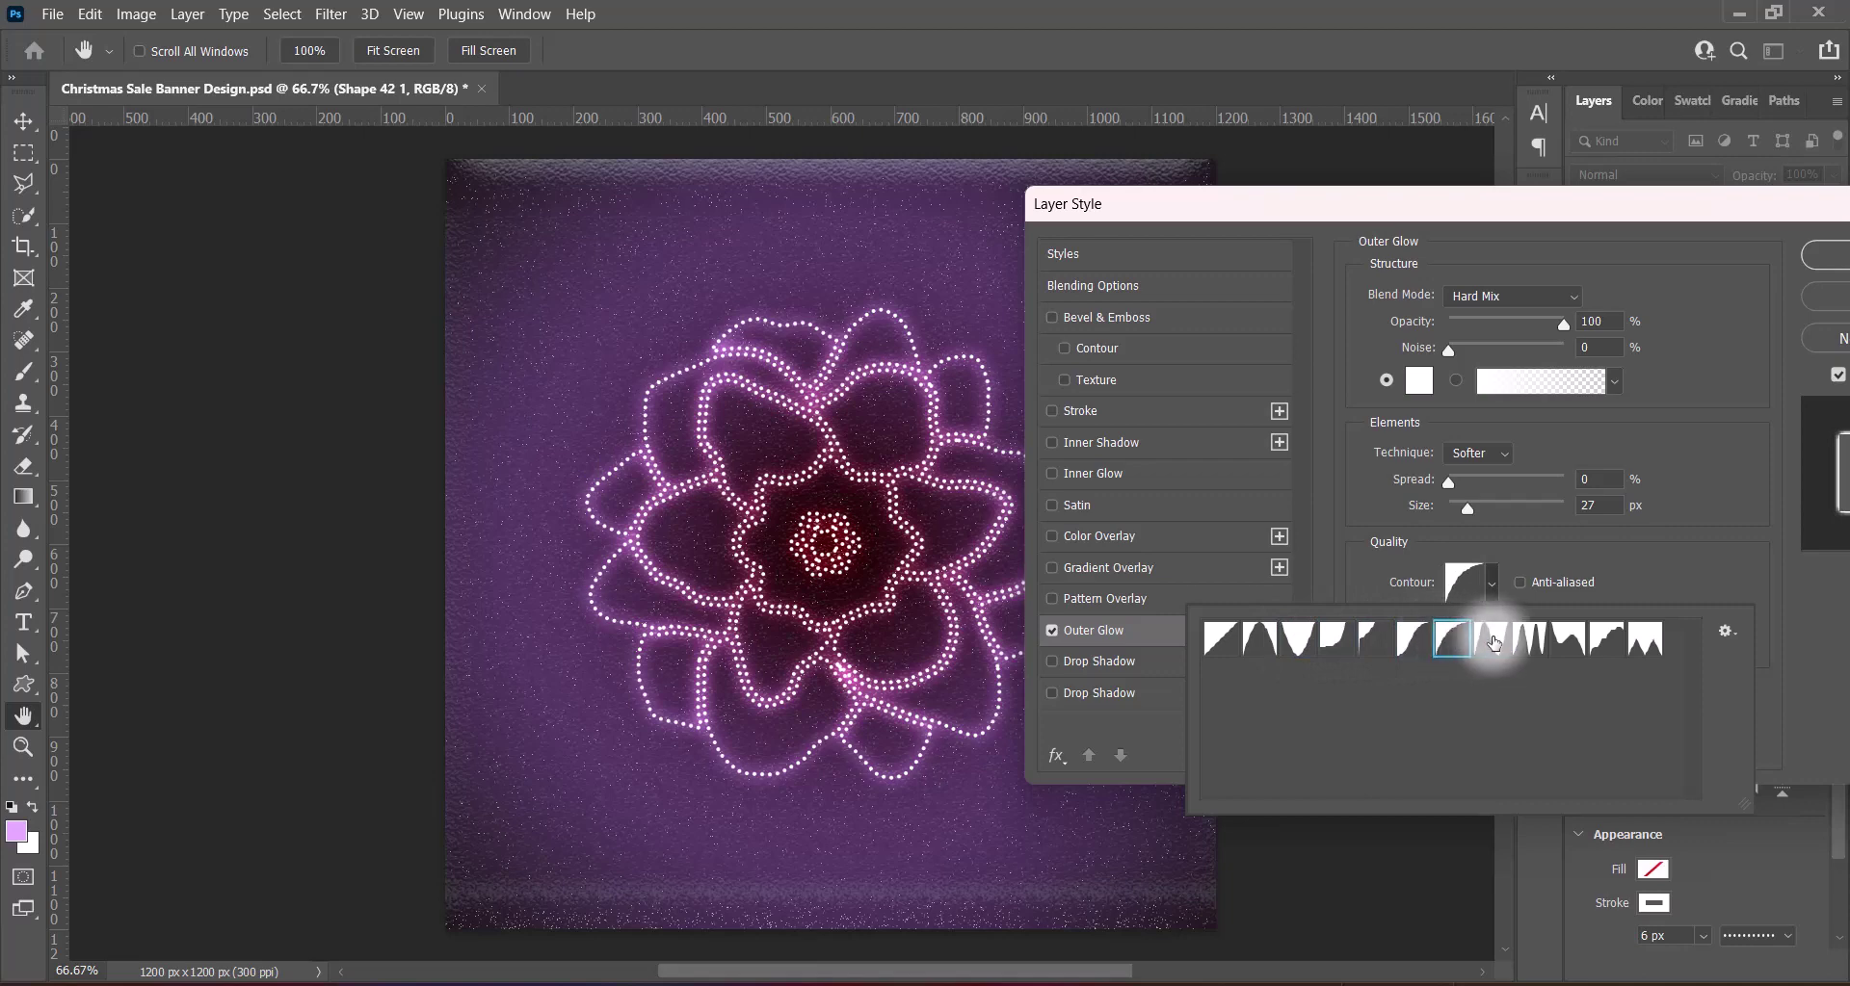
pyautogui.click(1493, 641)
pyautogui.click(1526, 648)
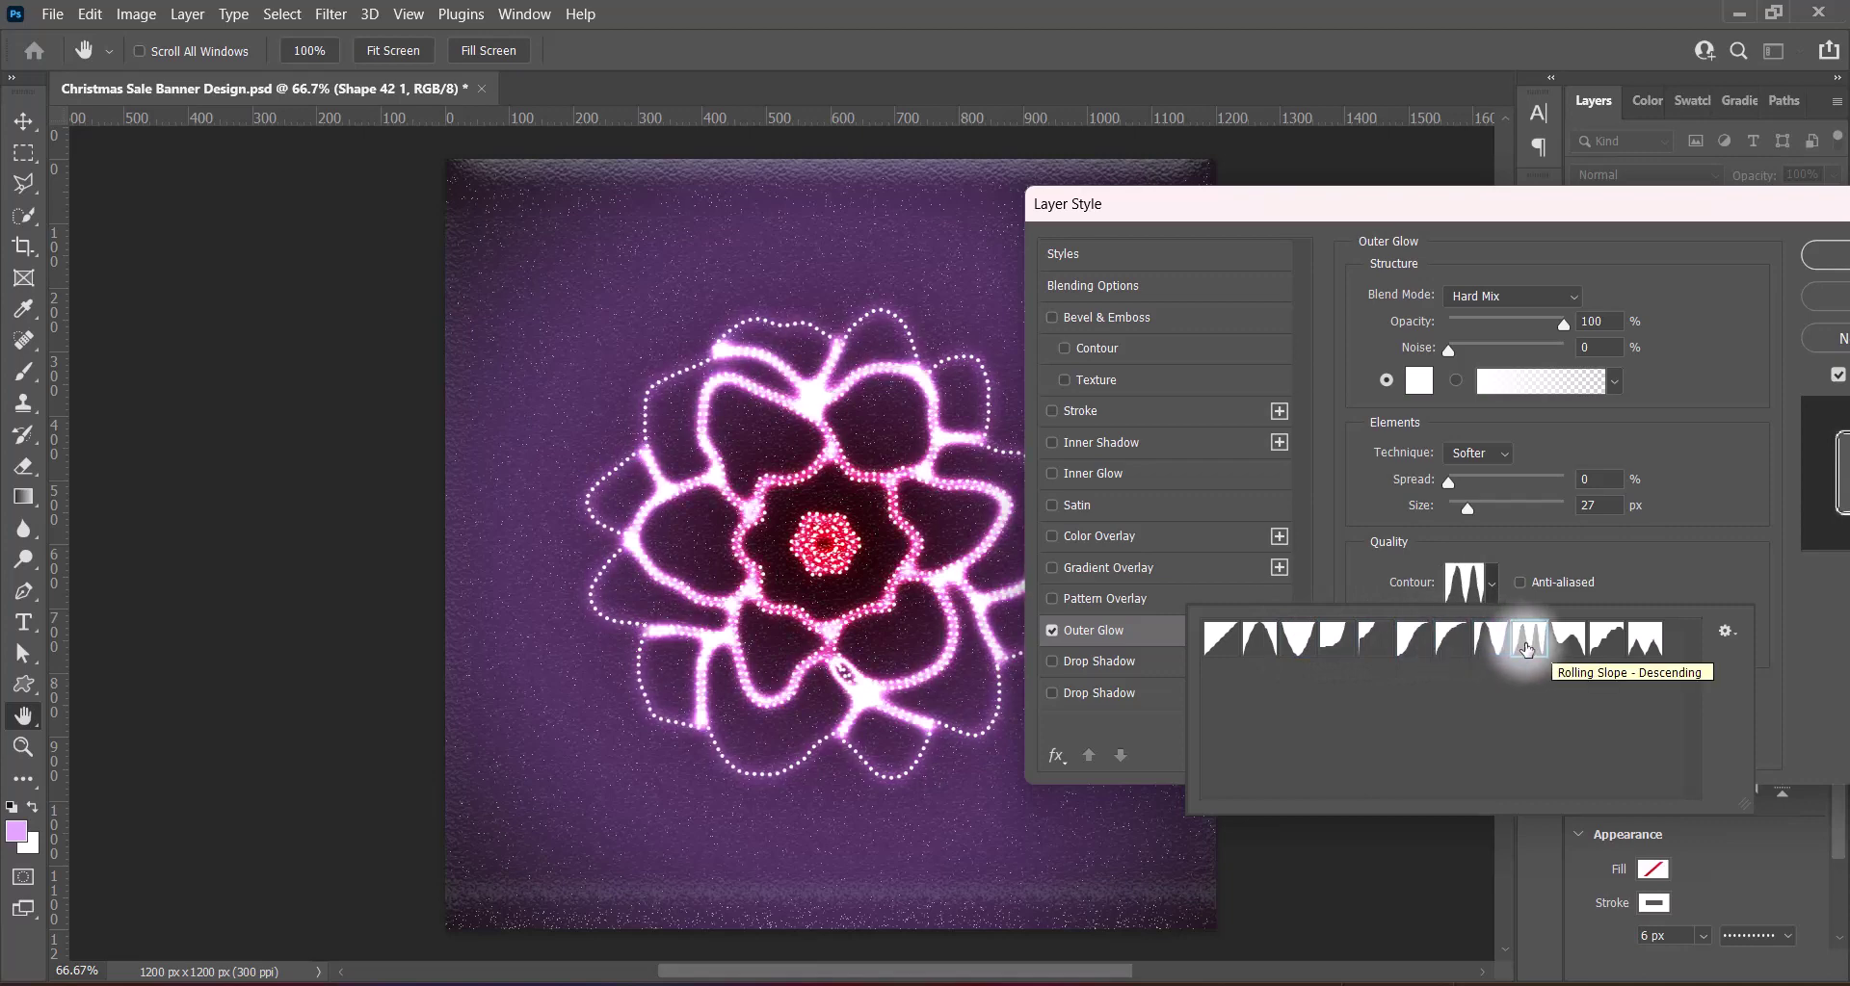
pyautogui.click(1568, 638)
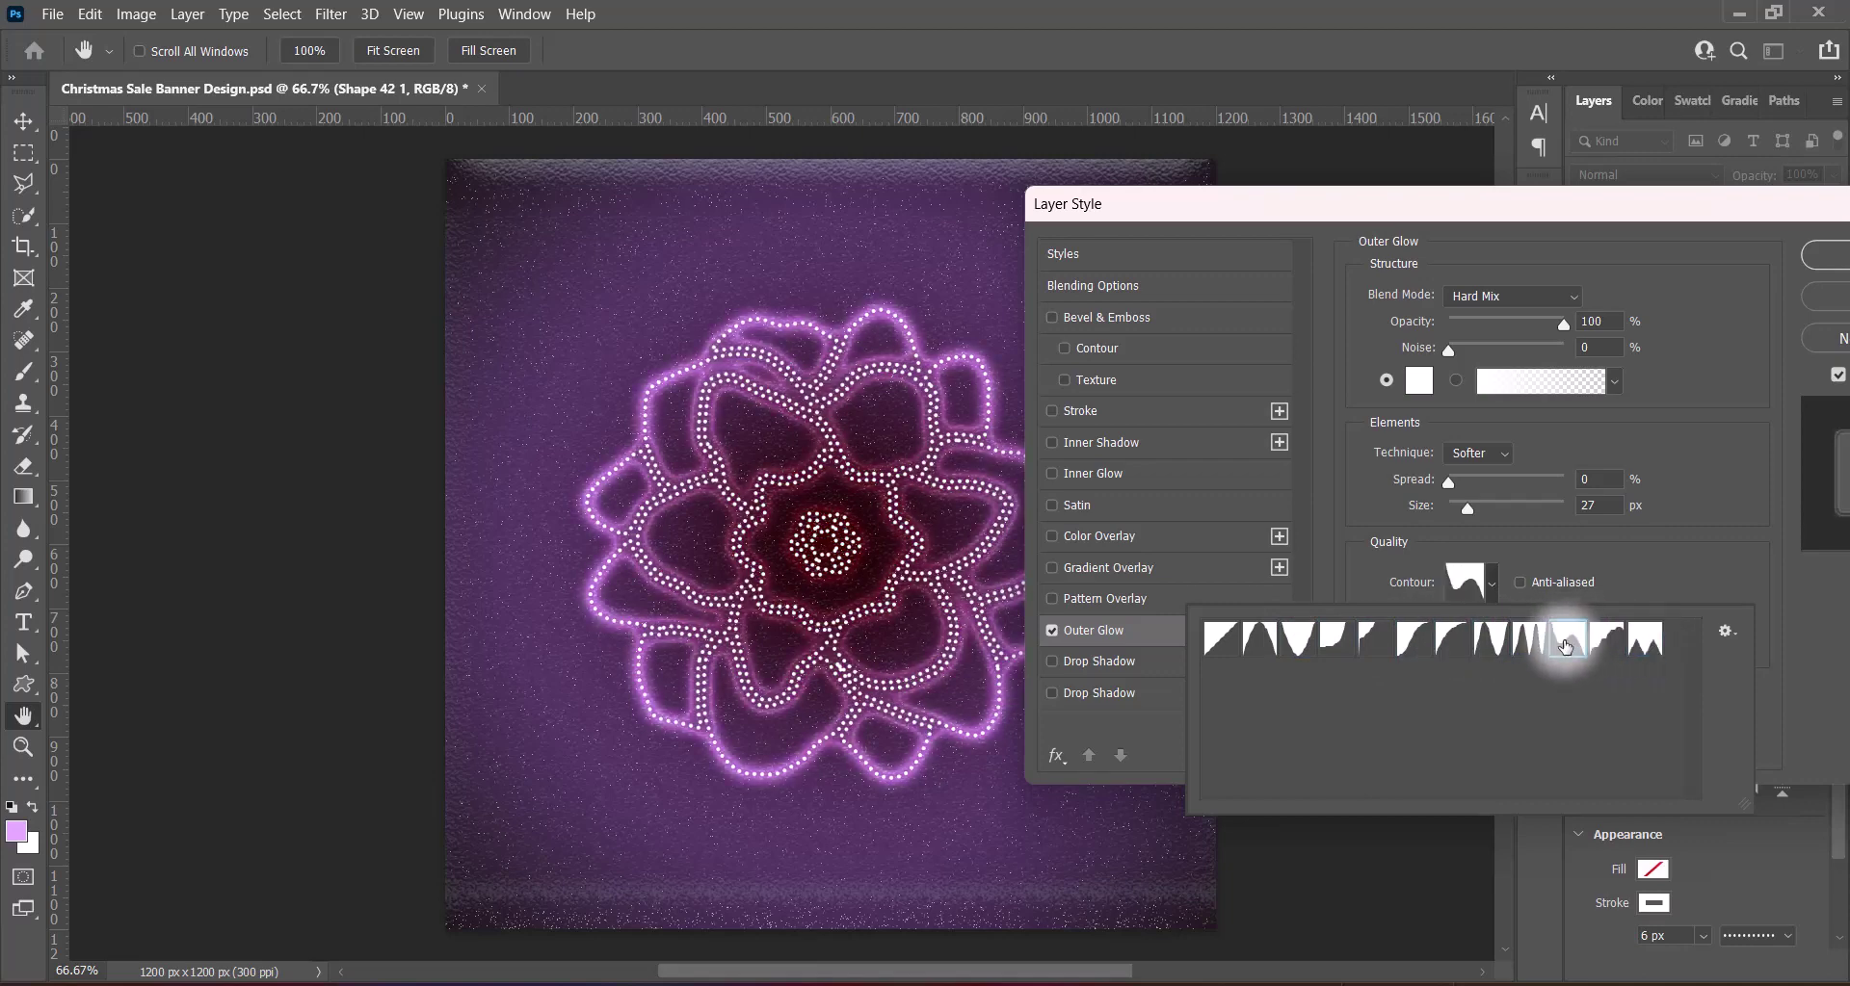
pyautogui.click(1532, 639)
pyautogui.click(1665, 533)
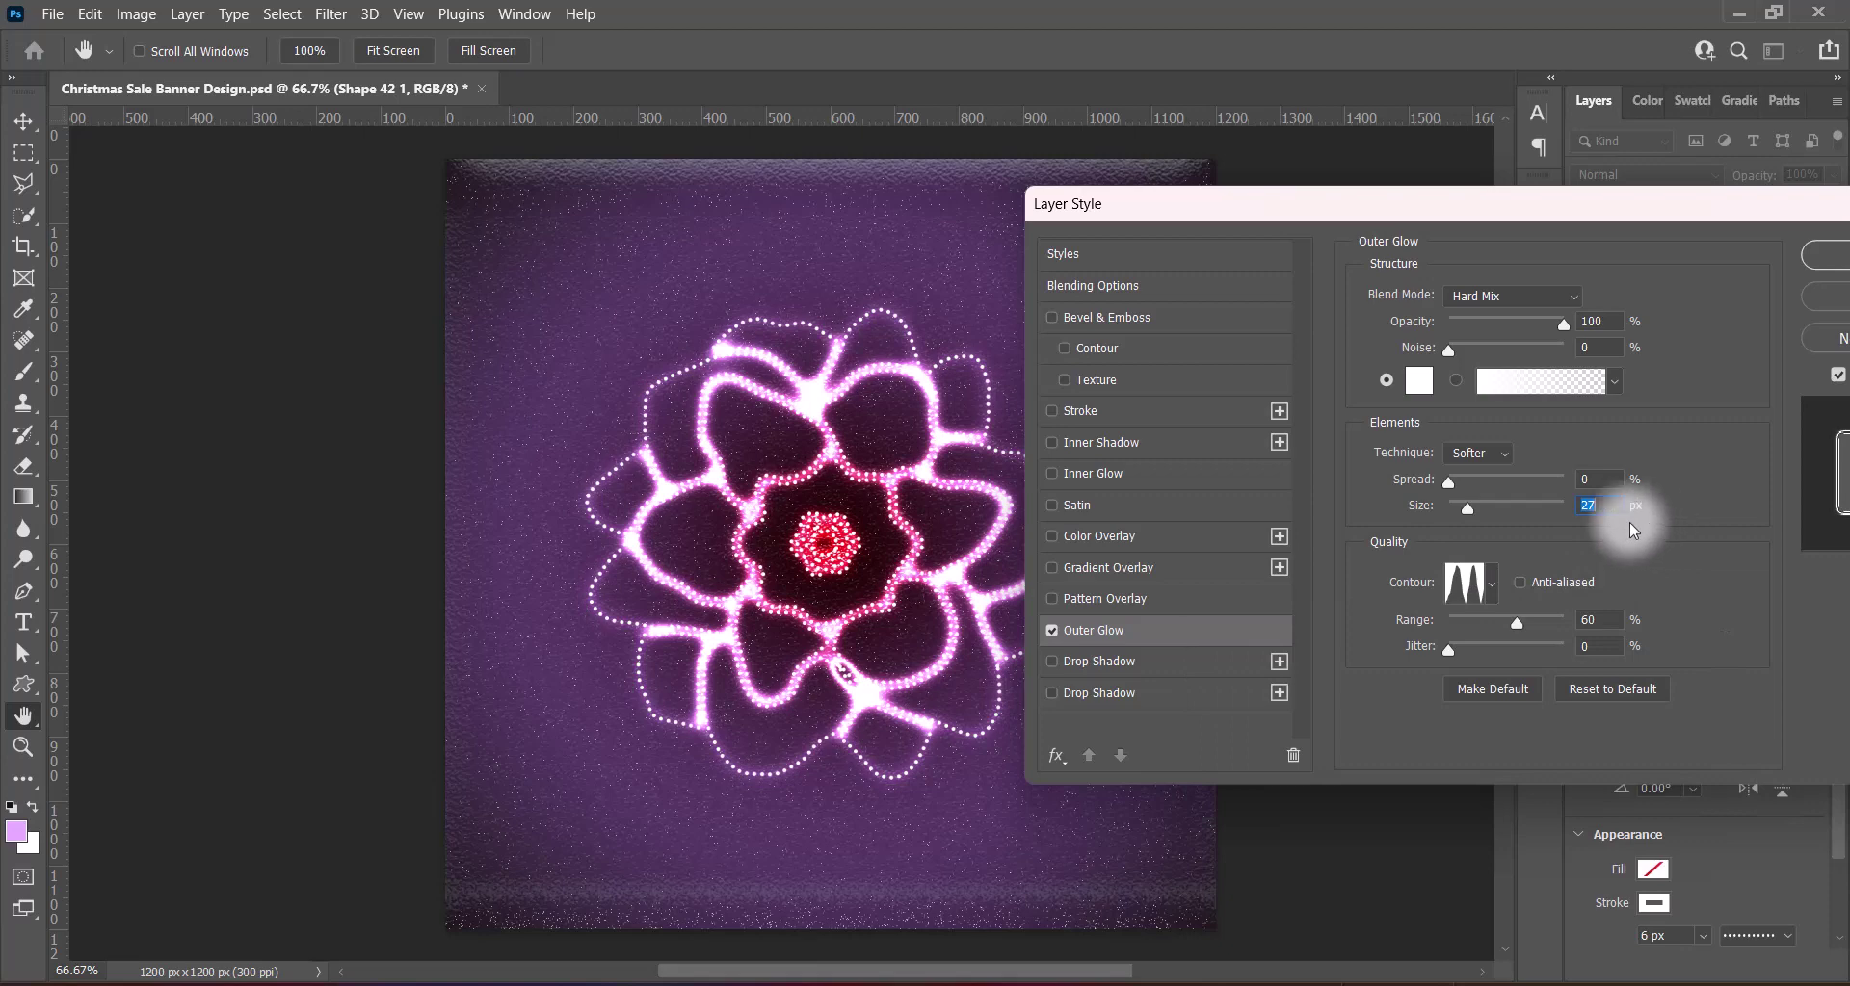
pyautogui.moveTo(1474, 507); pyautogui.dragTo(1476, 507)
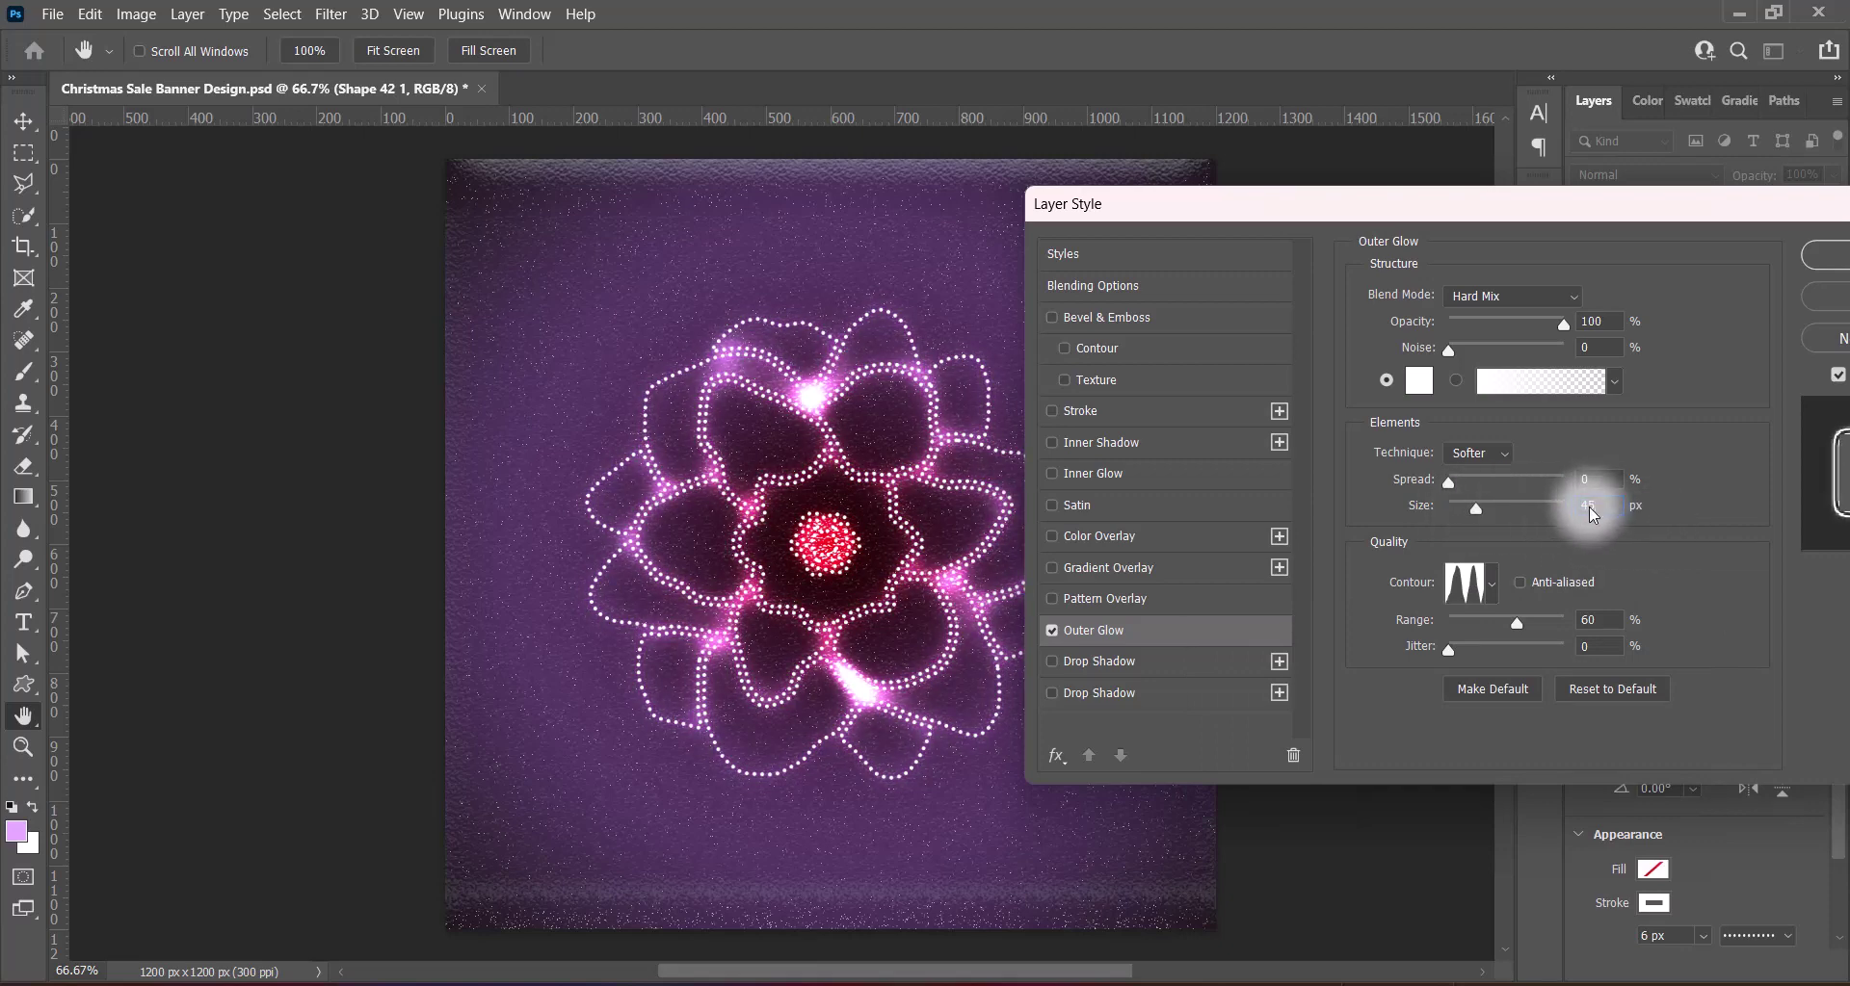
pyautogui.click(1742, 269)
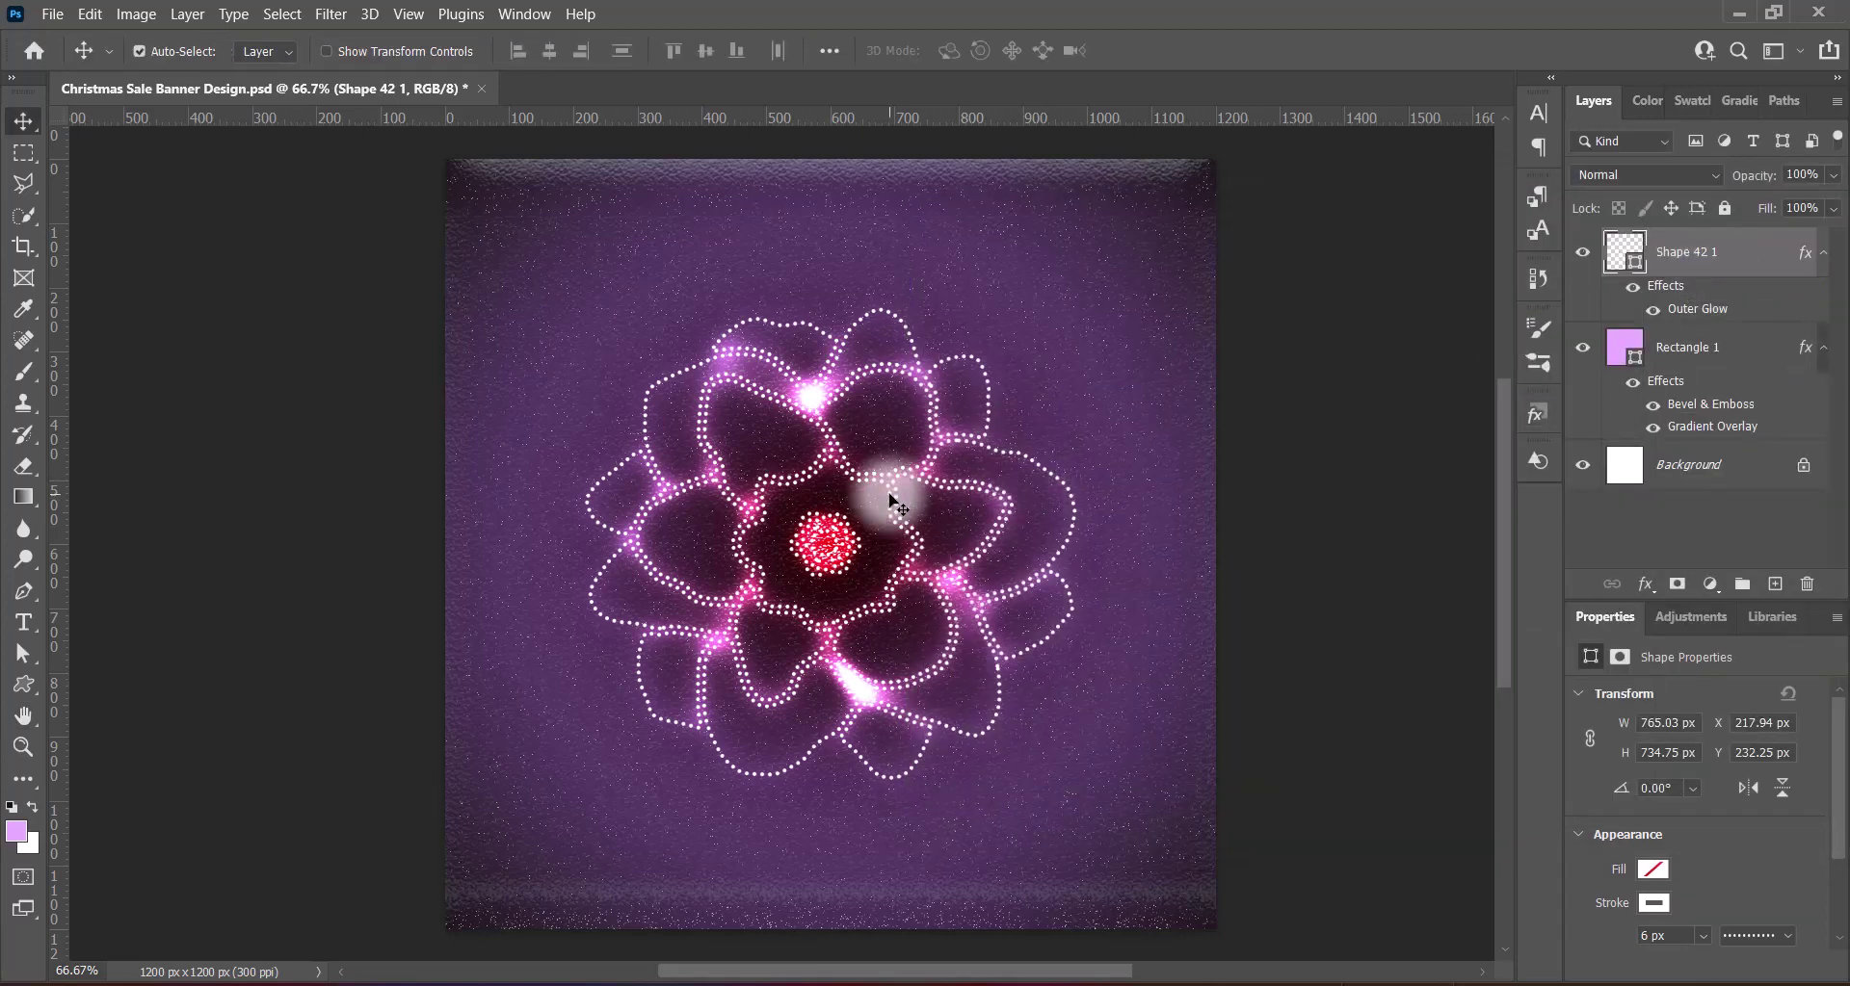
# Duplicate the flower, enlarge the copy to about 171% and centre it
pyautogui.moveTo(896, 501); pyautogui.dragTo(1075, 595)
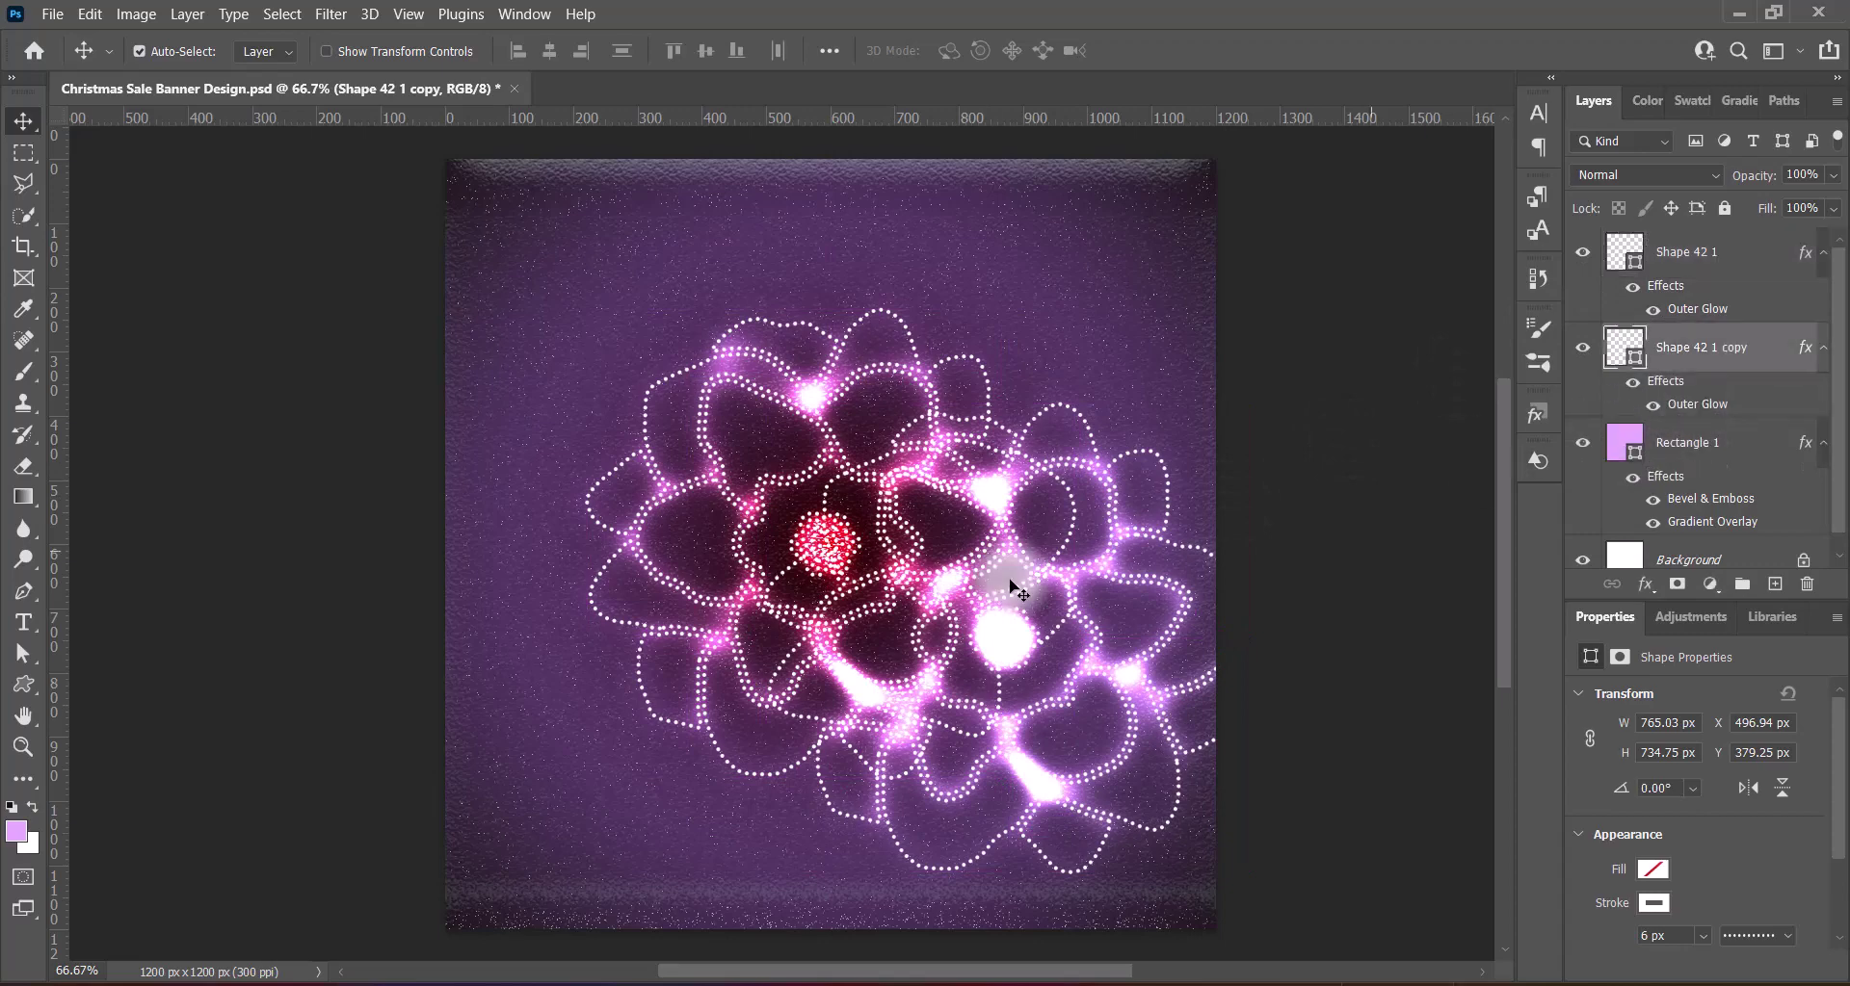
pyautogui.hotkey('ctrl', 't')
pyautogui.moveTo(1014, 589); pyautogui.dragTo(863, 533)
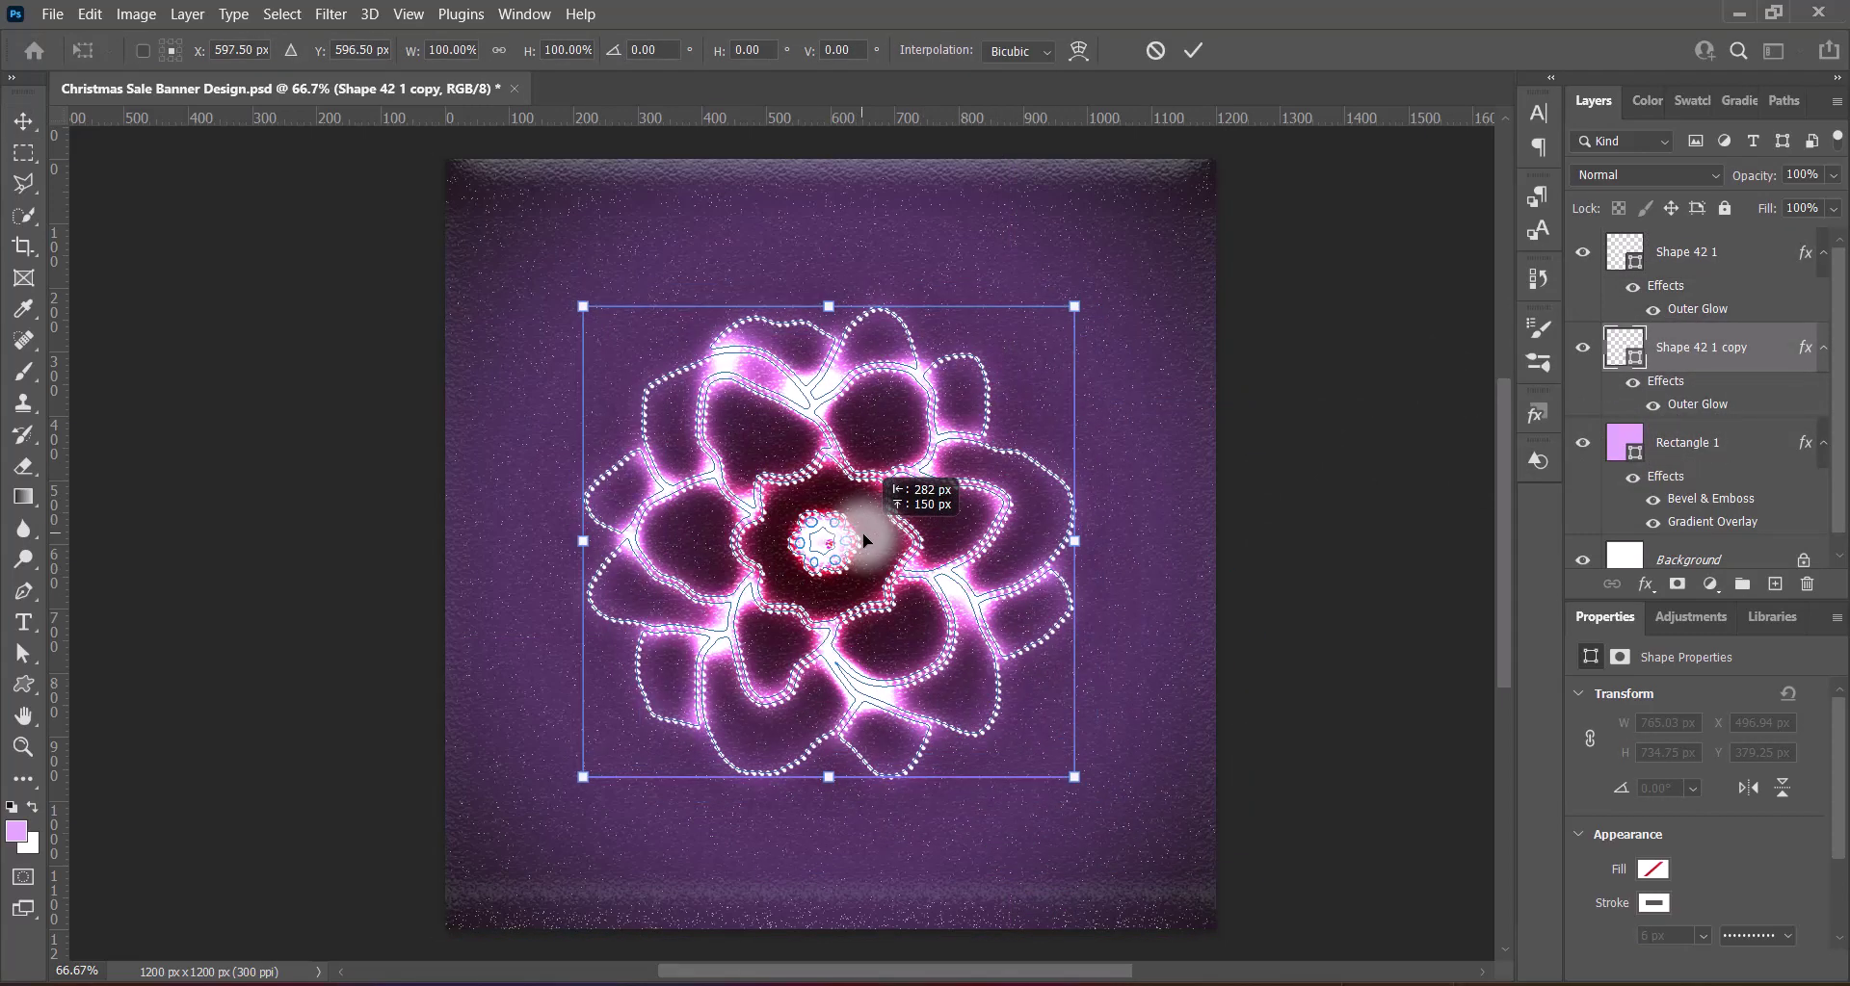
pyautogui.moveTo(583, 542); pyautogui.dragTo(401, 545)
pyautogui.moveTo(1082, 541); pyautogui.dragTo(1247, 541)
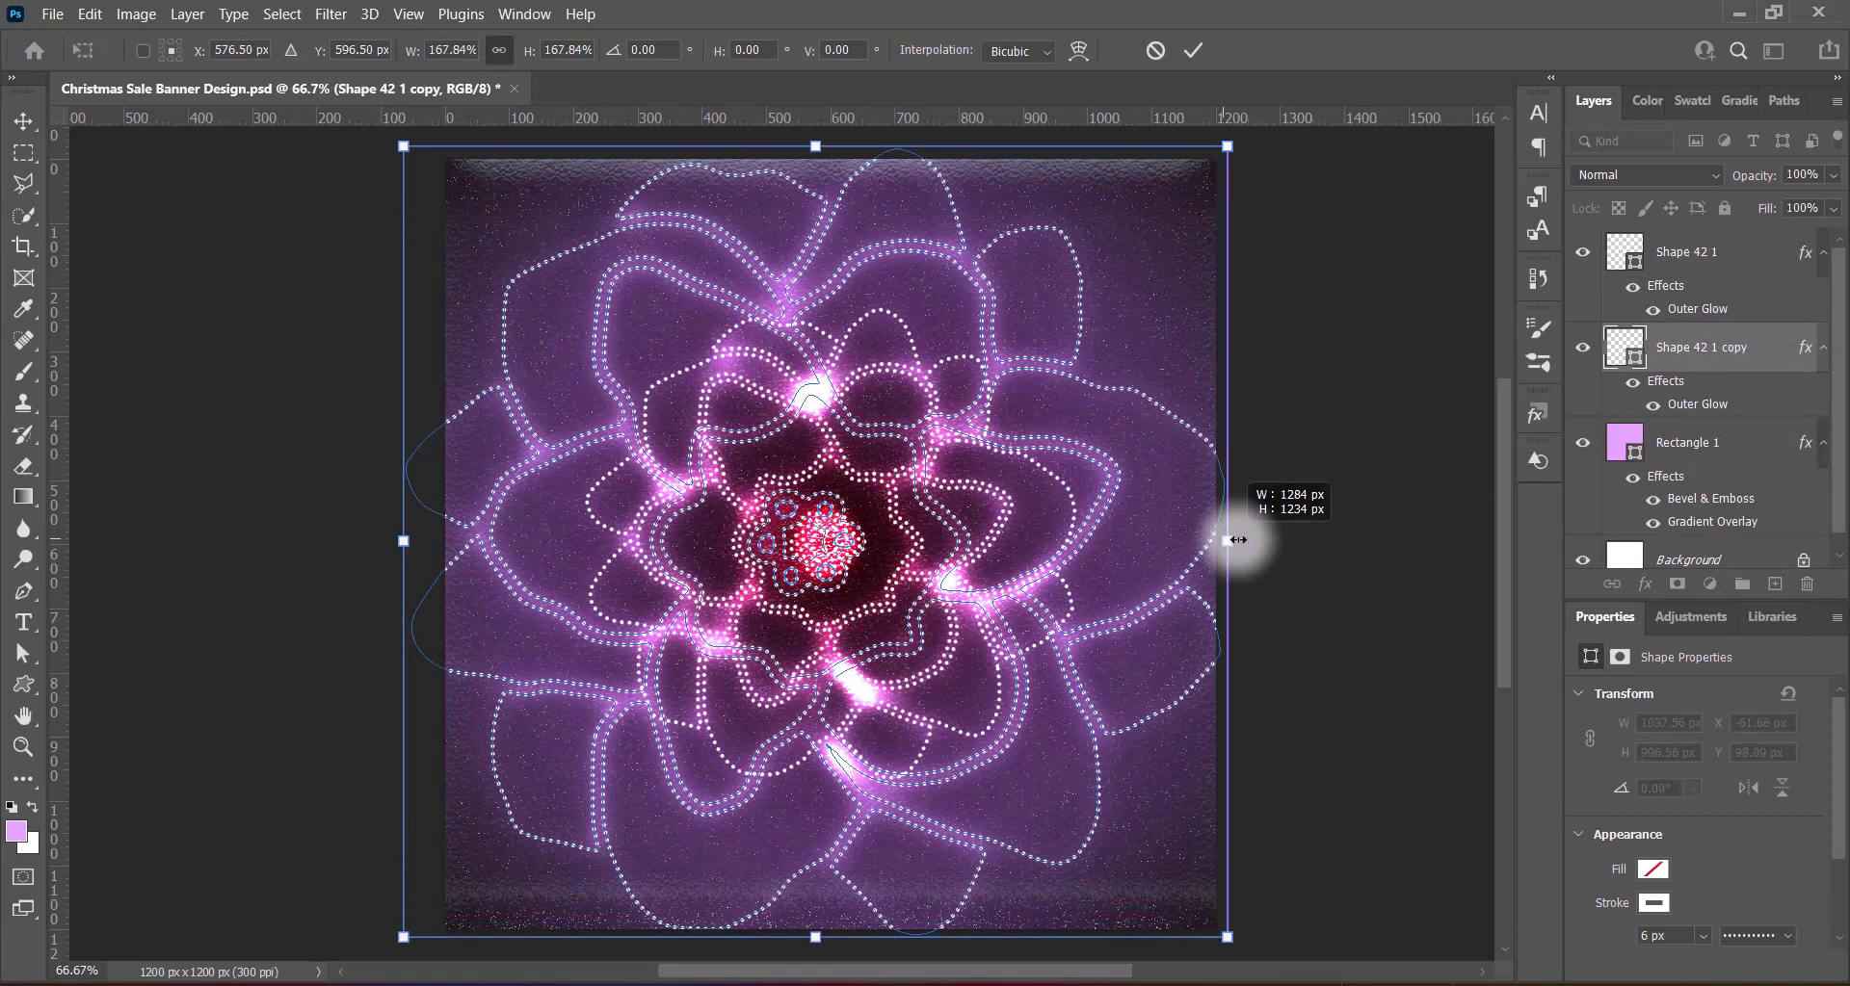
pyautogui.moveTo(941, 527); pyautogui.dragTo(940, 535)
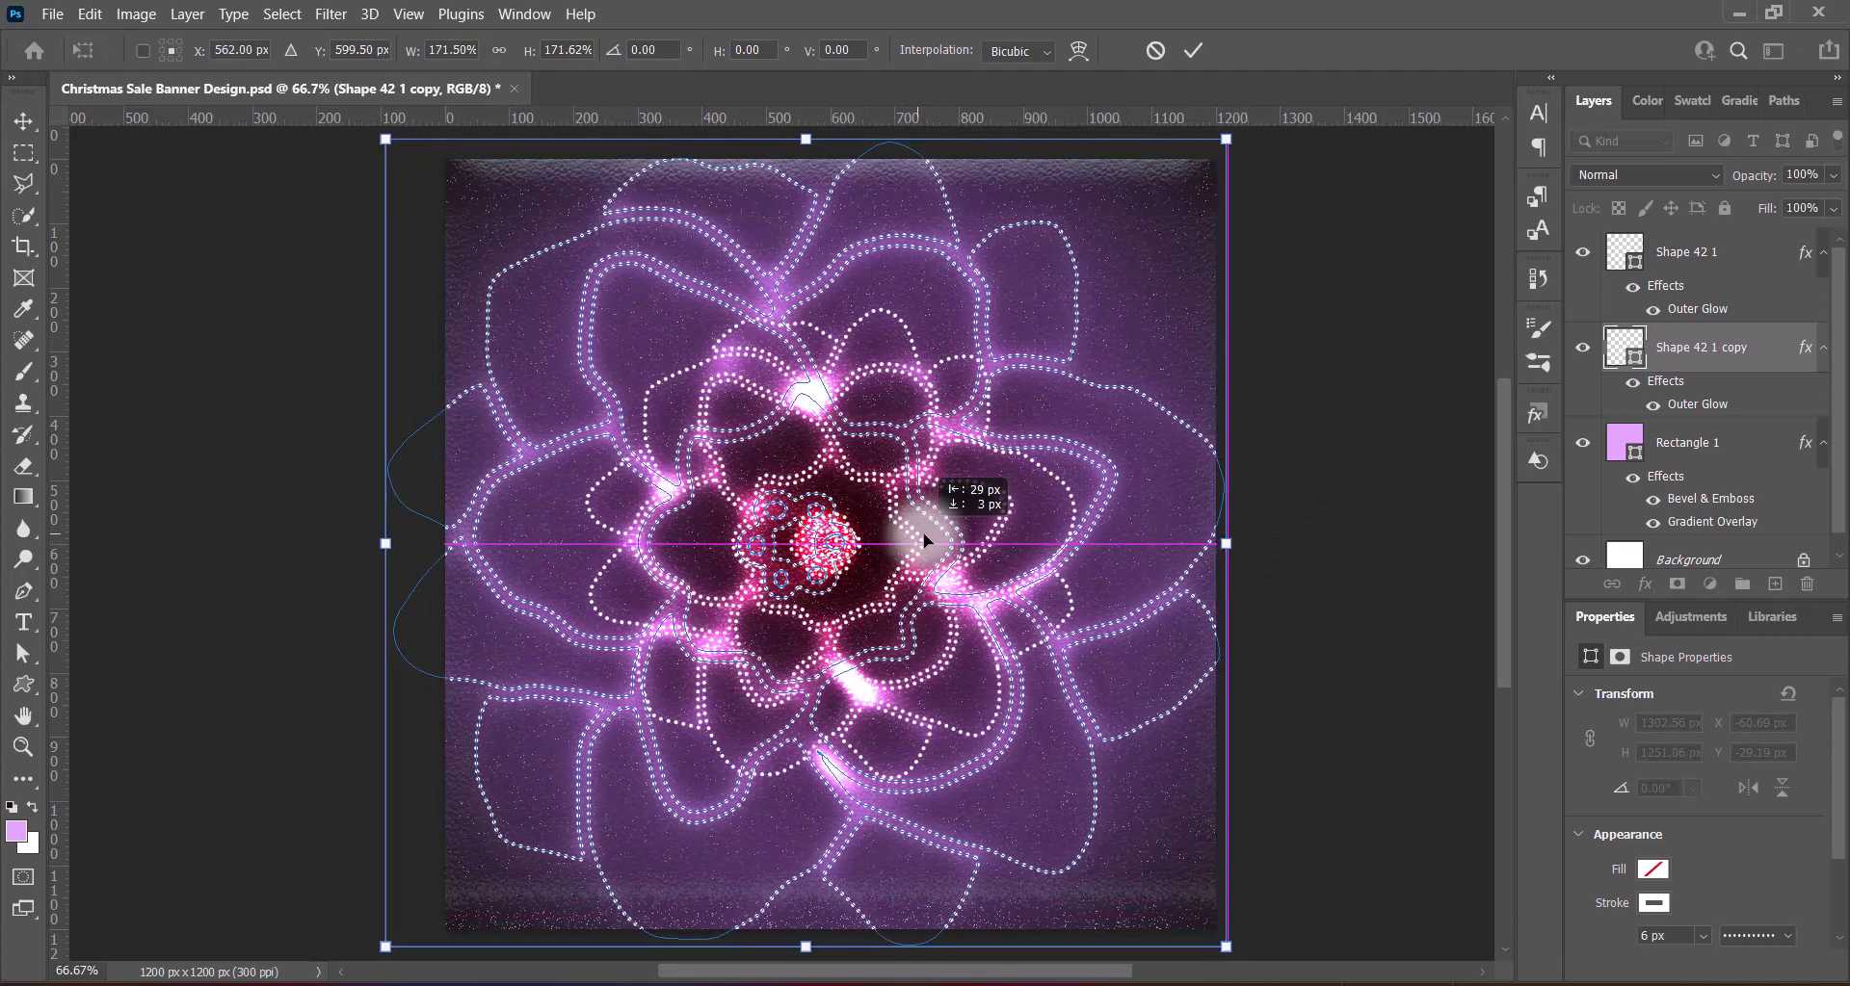
pyautogui.press('Return')
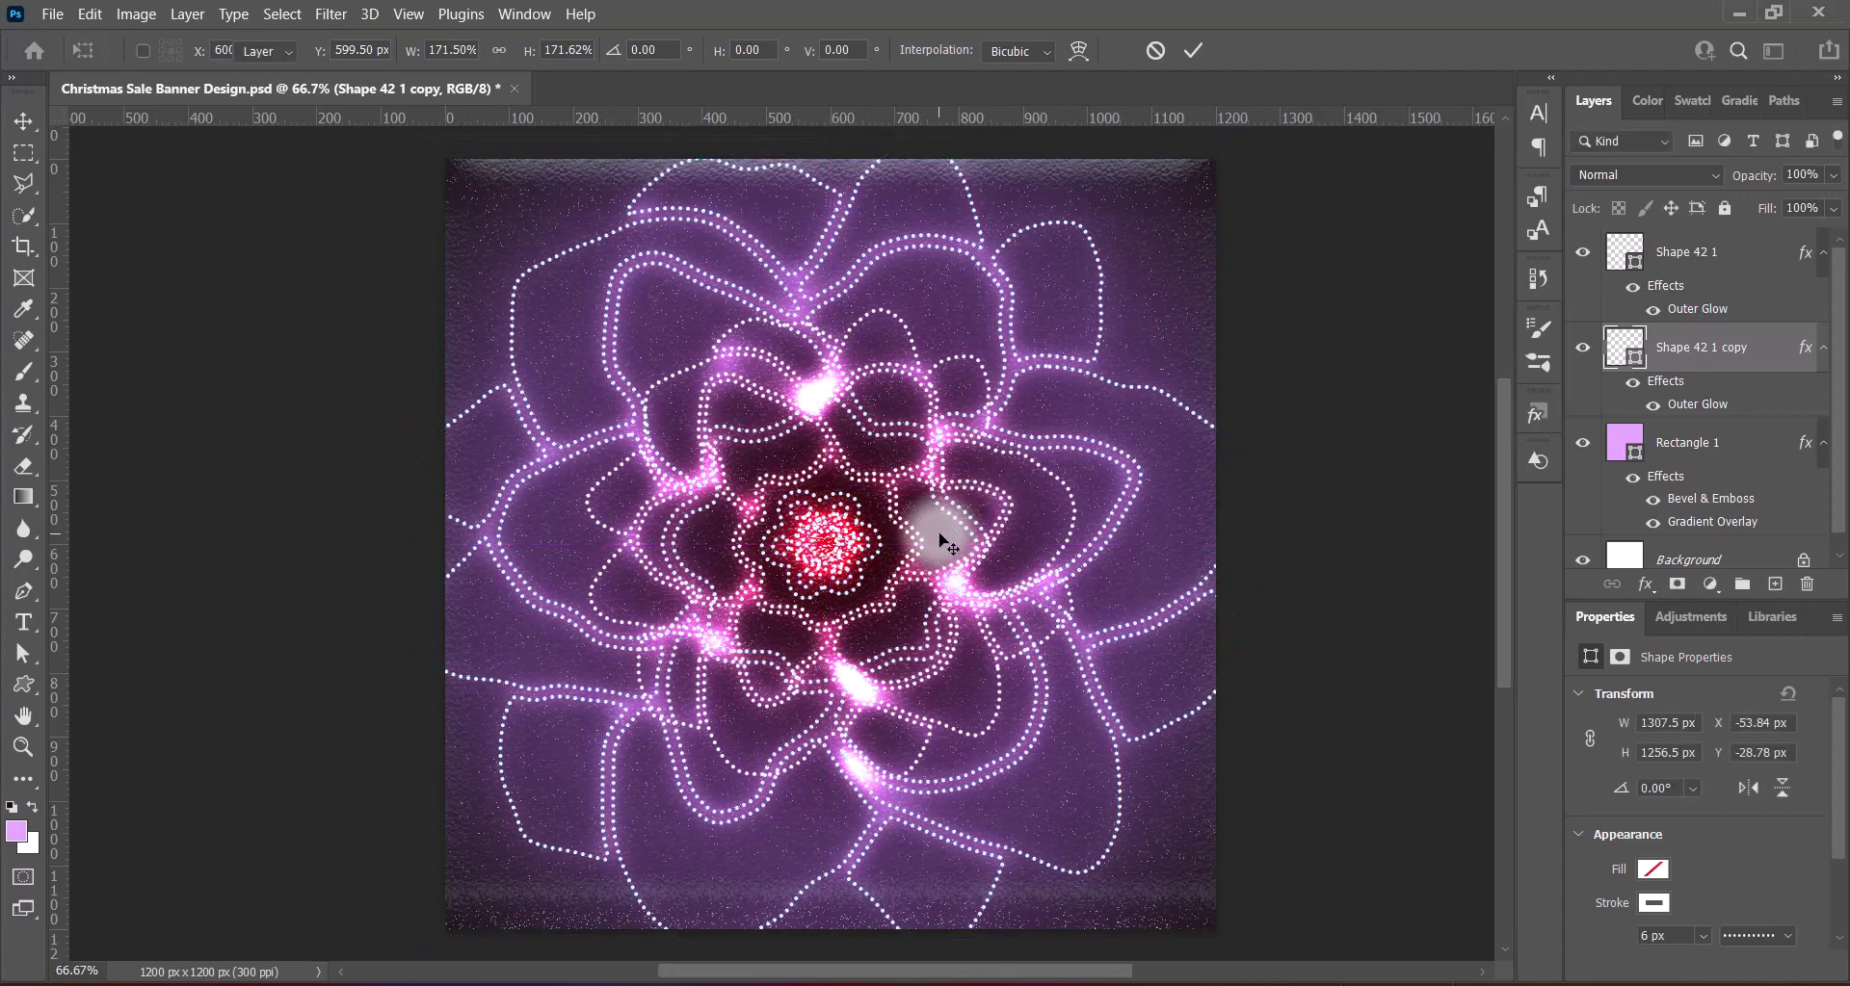
# Convert the flower copy to a smart object and set its blend mode to Hard Light
pyautogui.rightClick(1769, 345)
pyautogui.click(1574, 298)
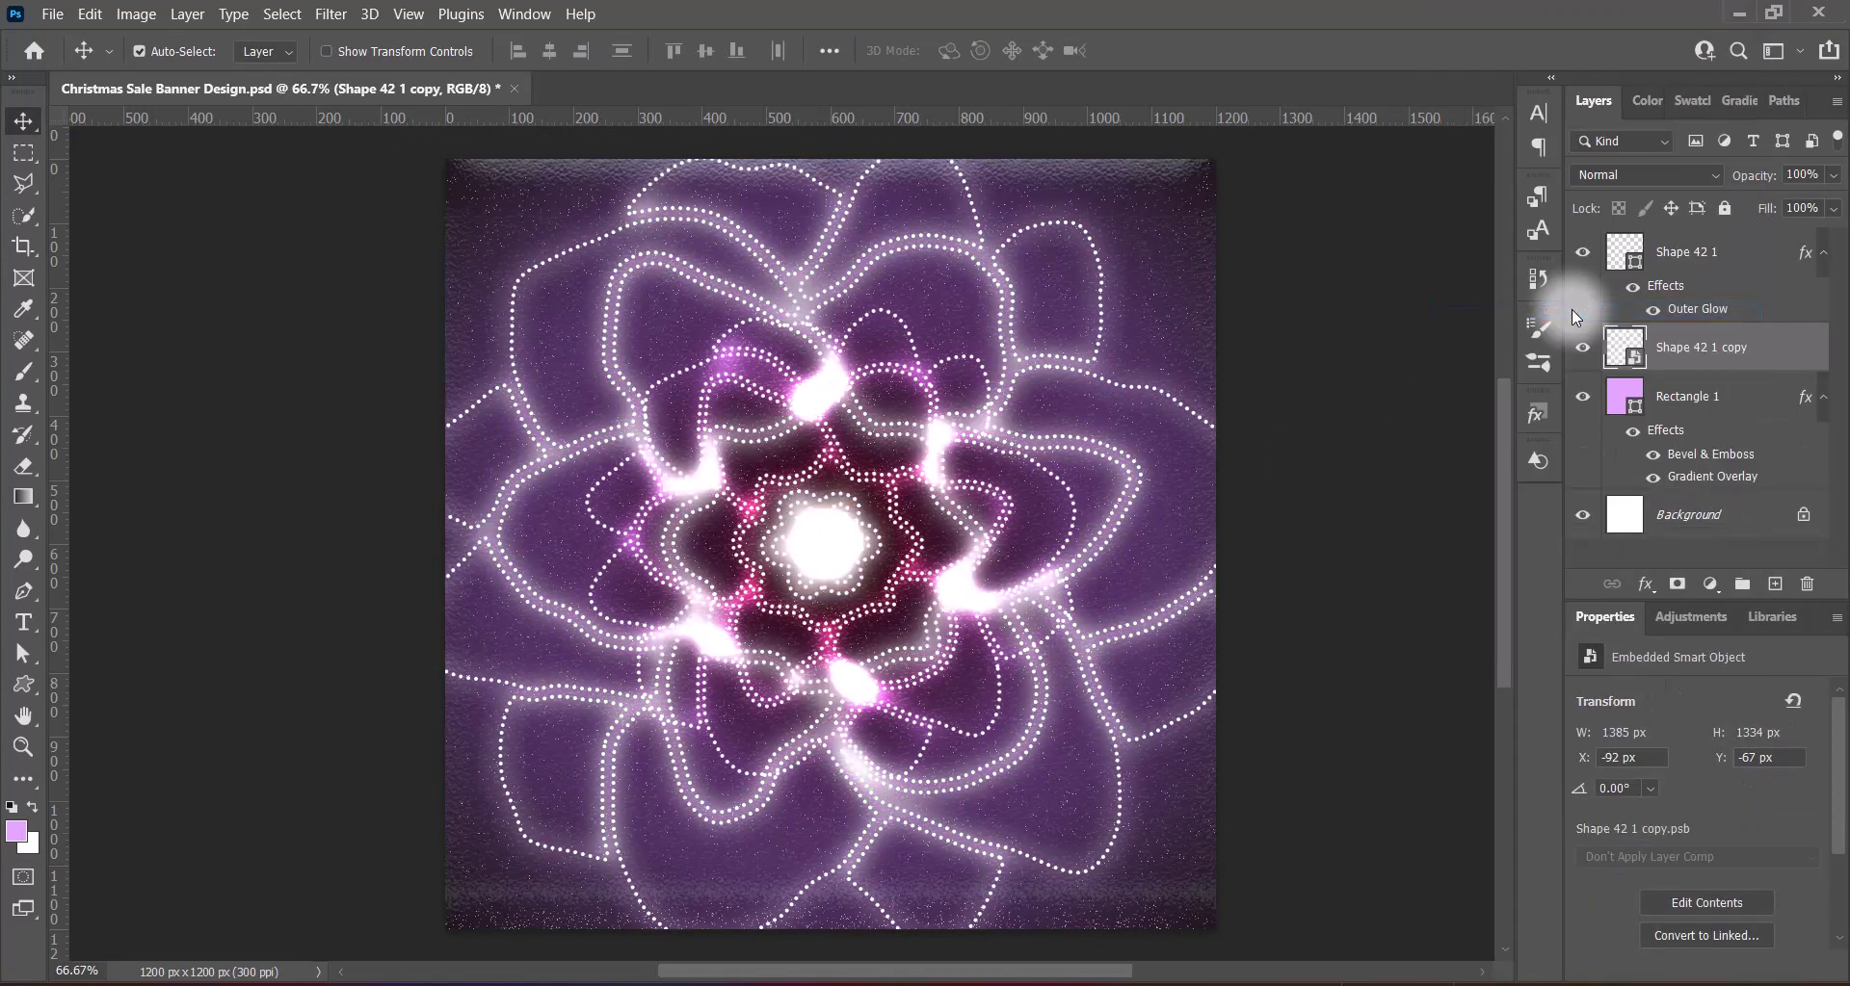
pyautogui.click(1645, 174)
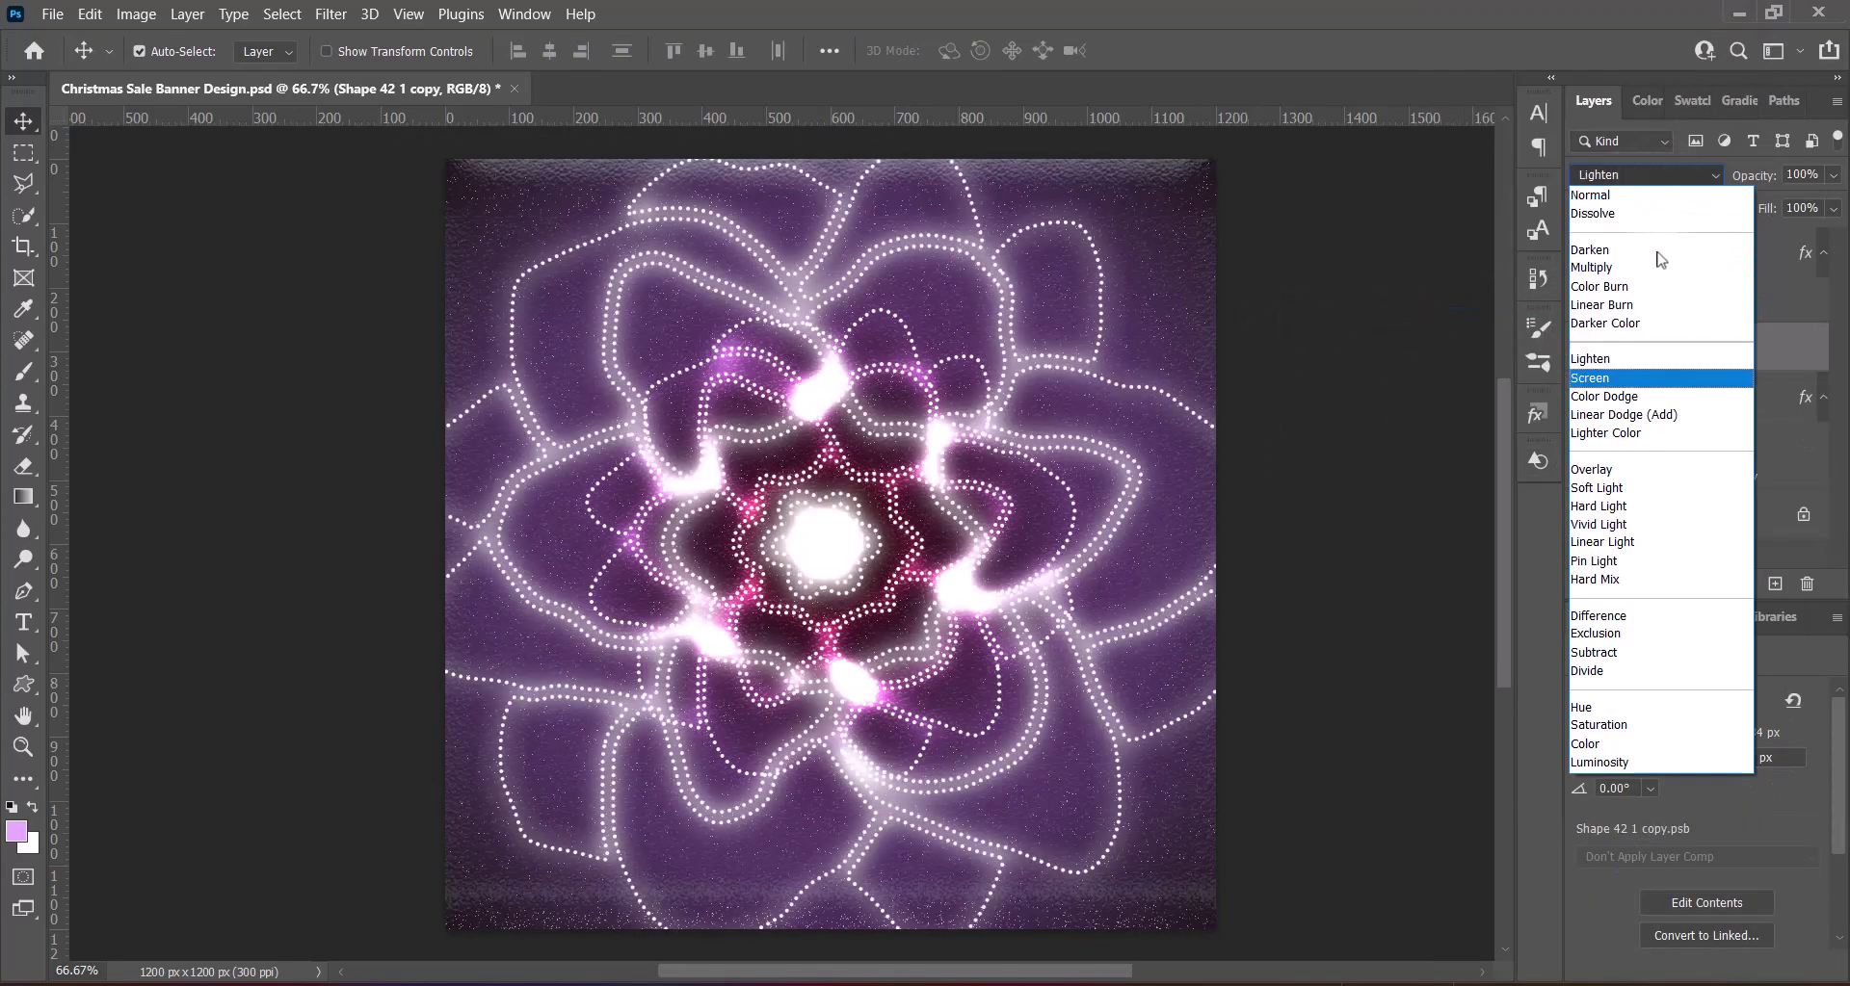
pyautogui.press('Down')
pyautogui.press('Down')
pyautogui.press('Down')
pyautogui.press('Down')
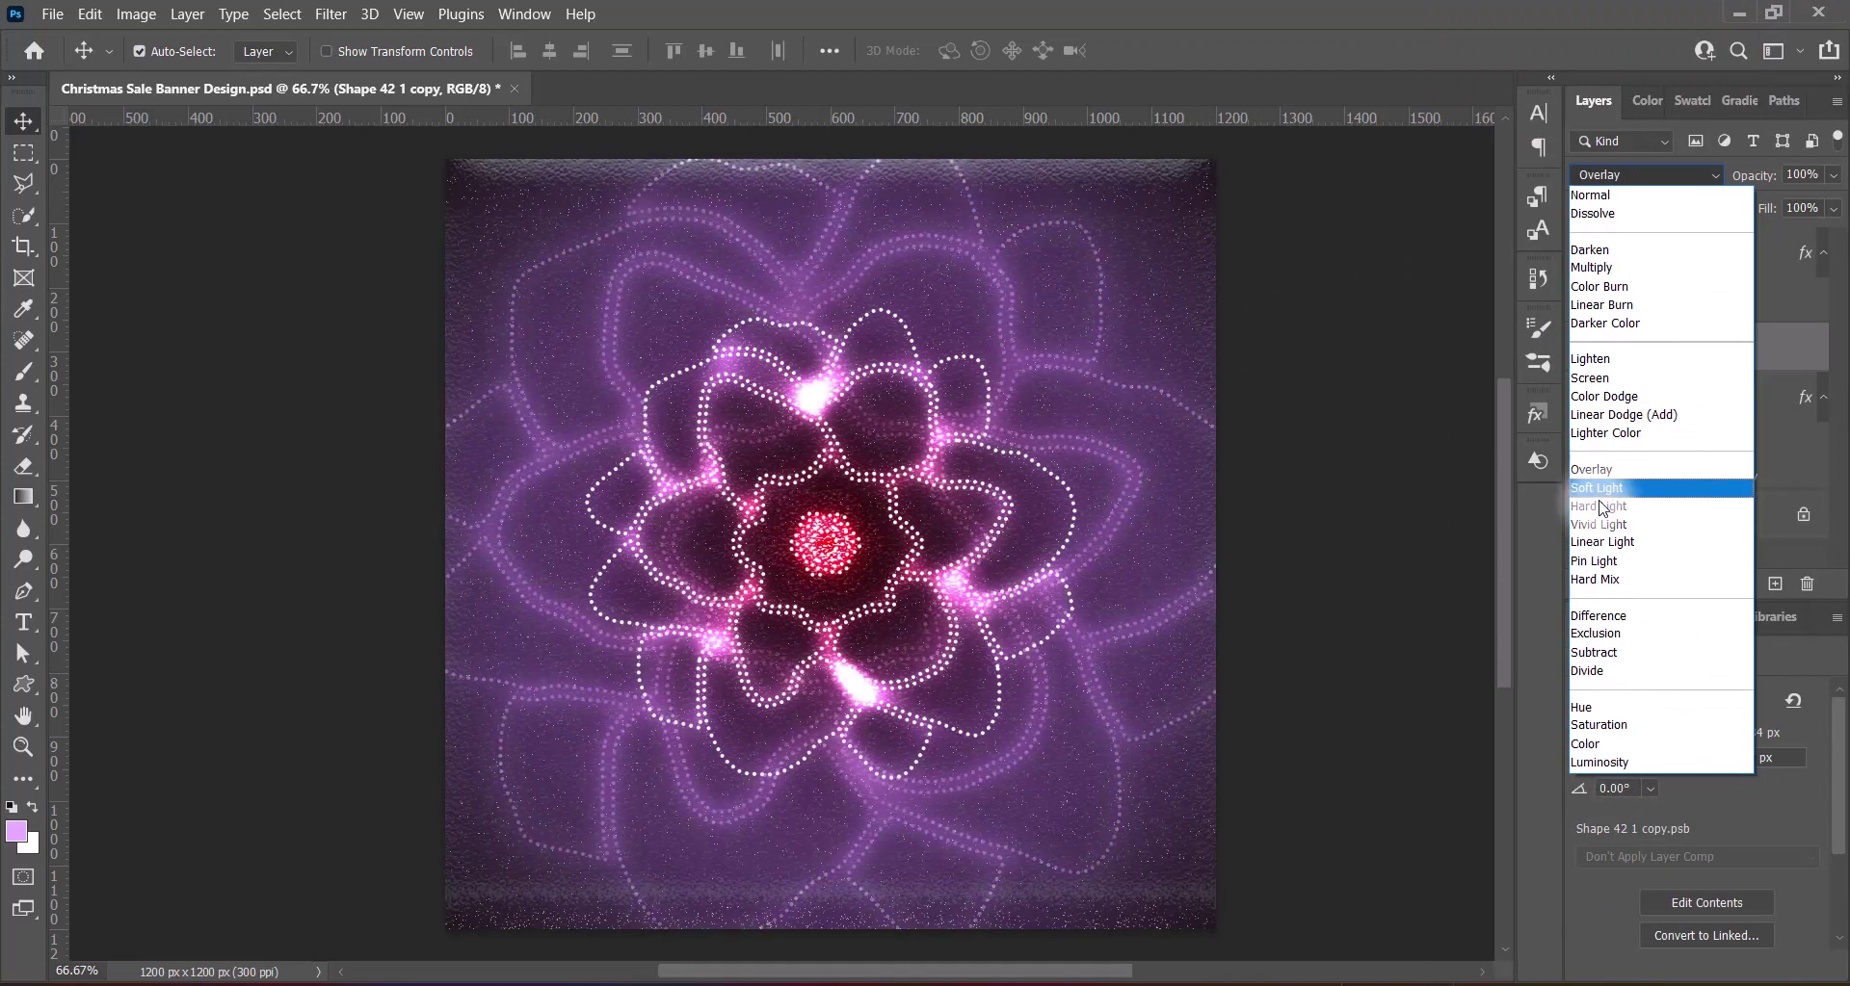
pyautogui.press('Down')
pyautogui.press('Down')
pyautogui.press('Down')
pyautogui.press('Up')
pyautogui.press('Up')
pyautogui.press('Up')
pyautogui.press('Up')
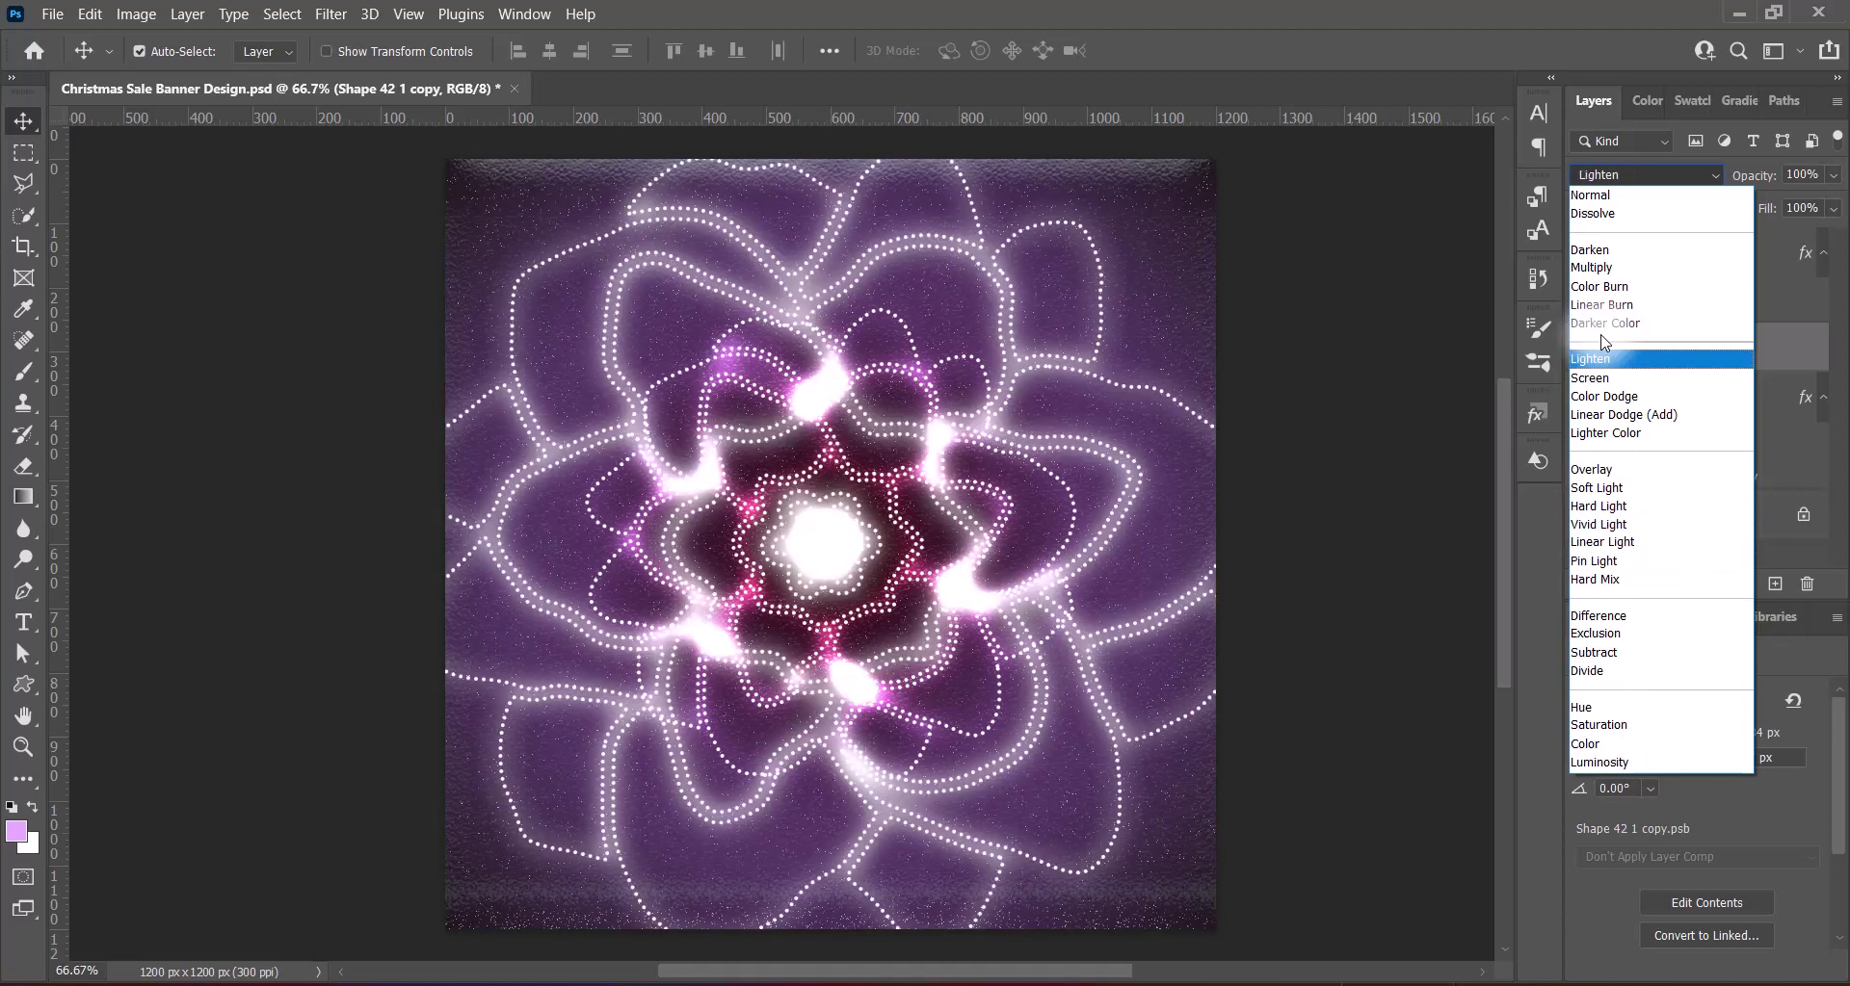
pyautogui.click(1598, 506)
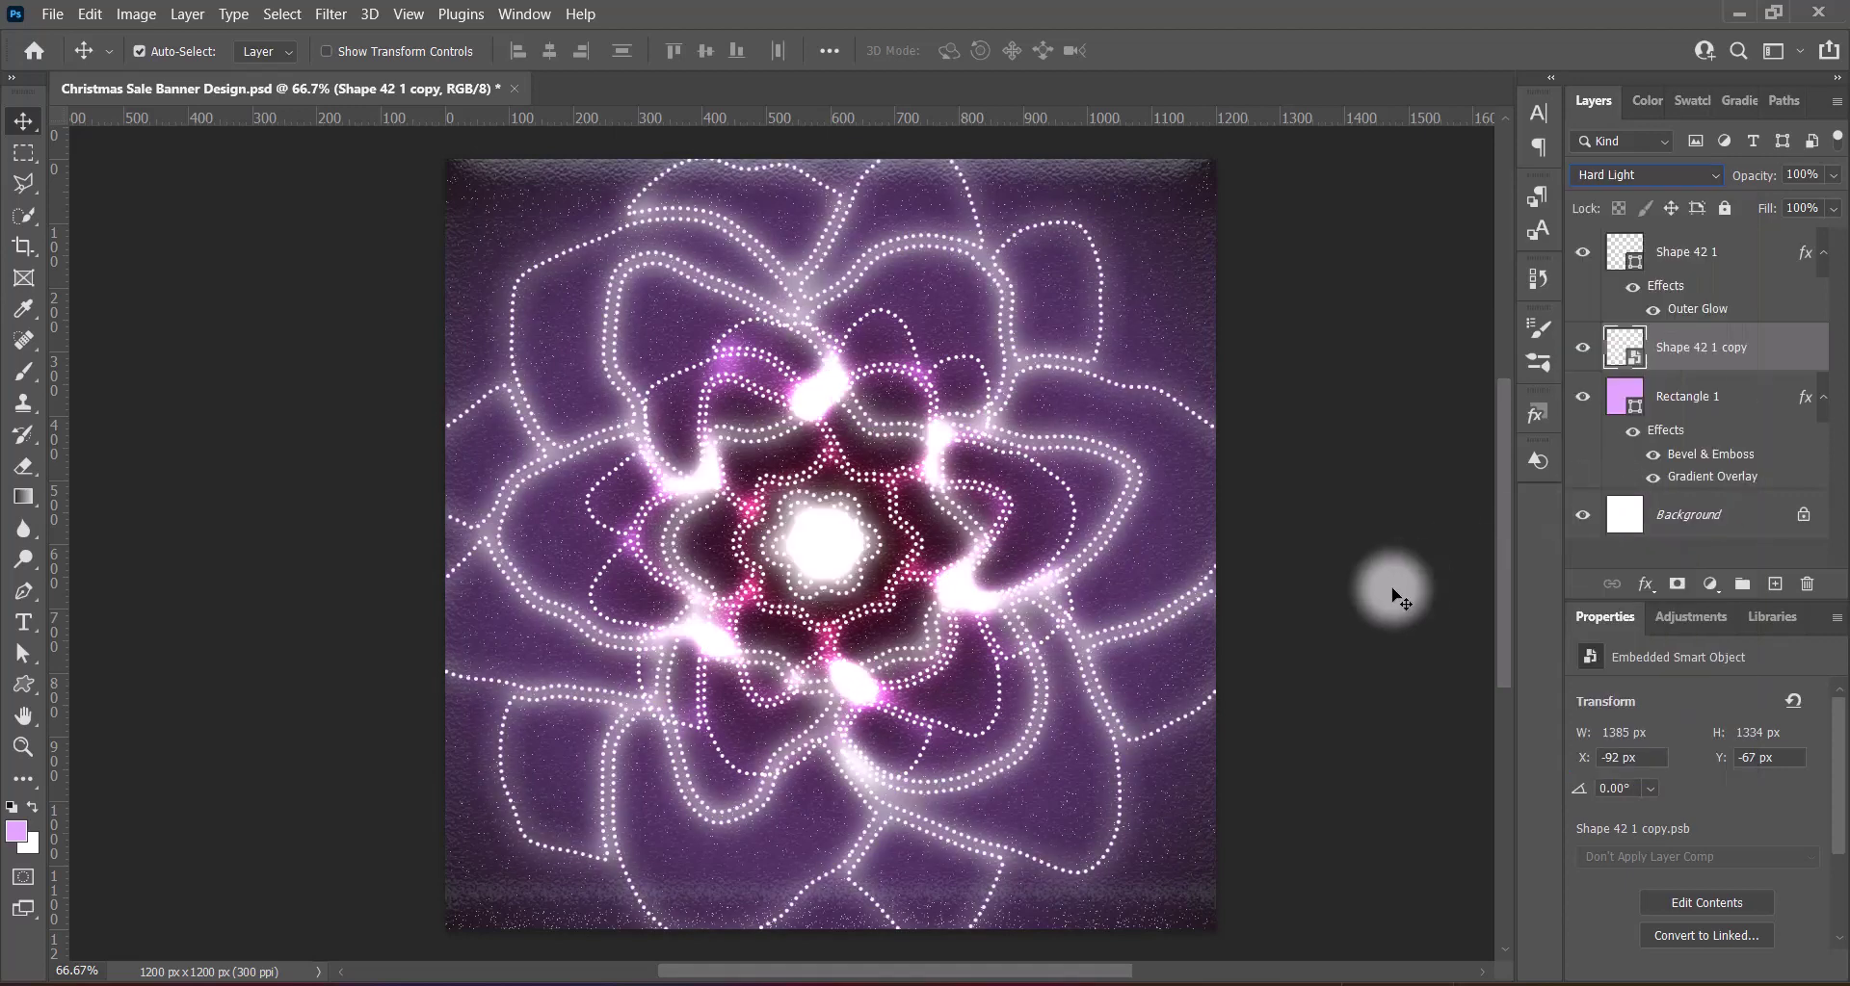
pyautogui.click(1366, 438)
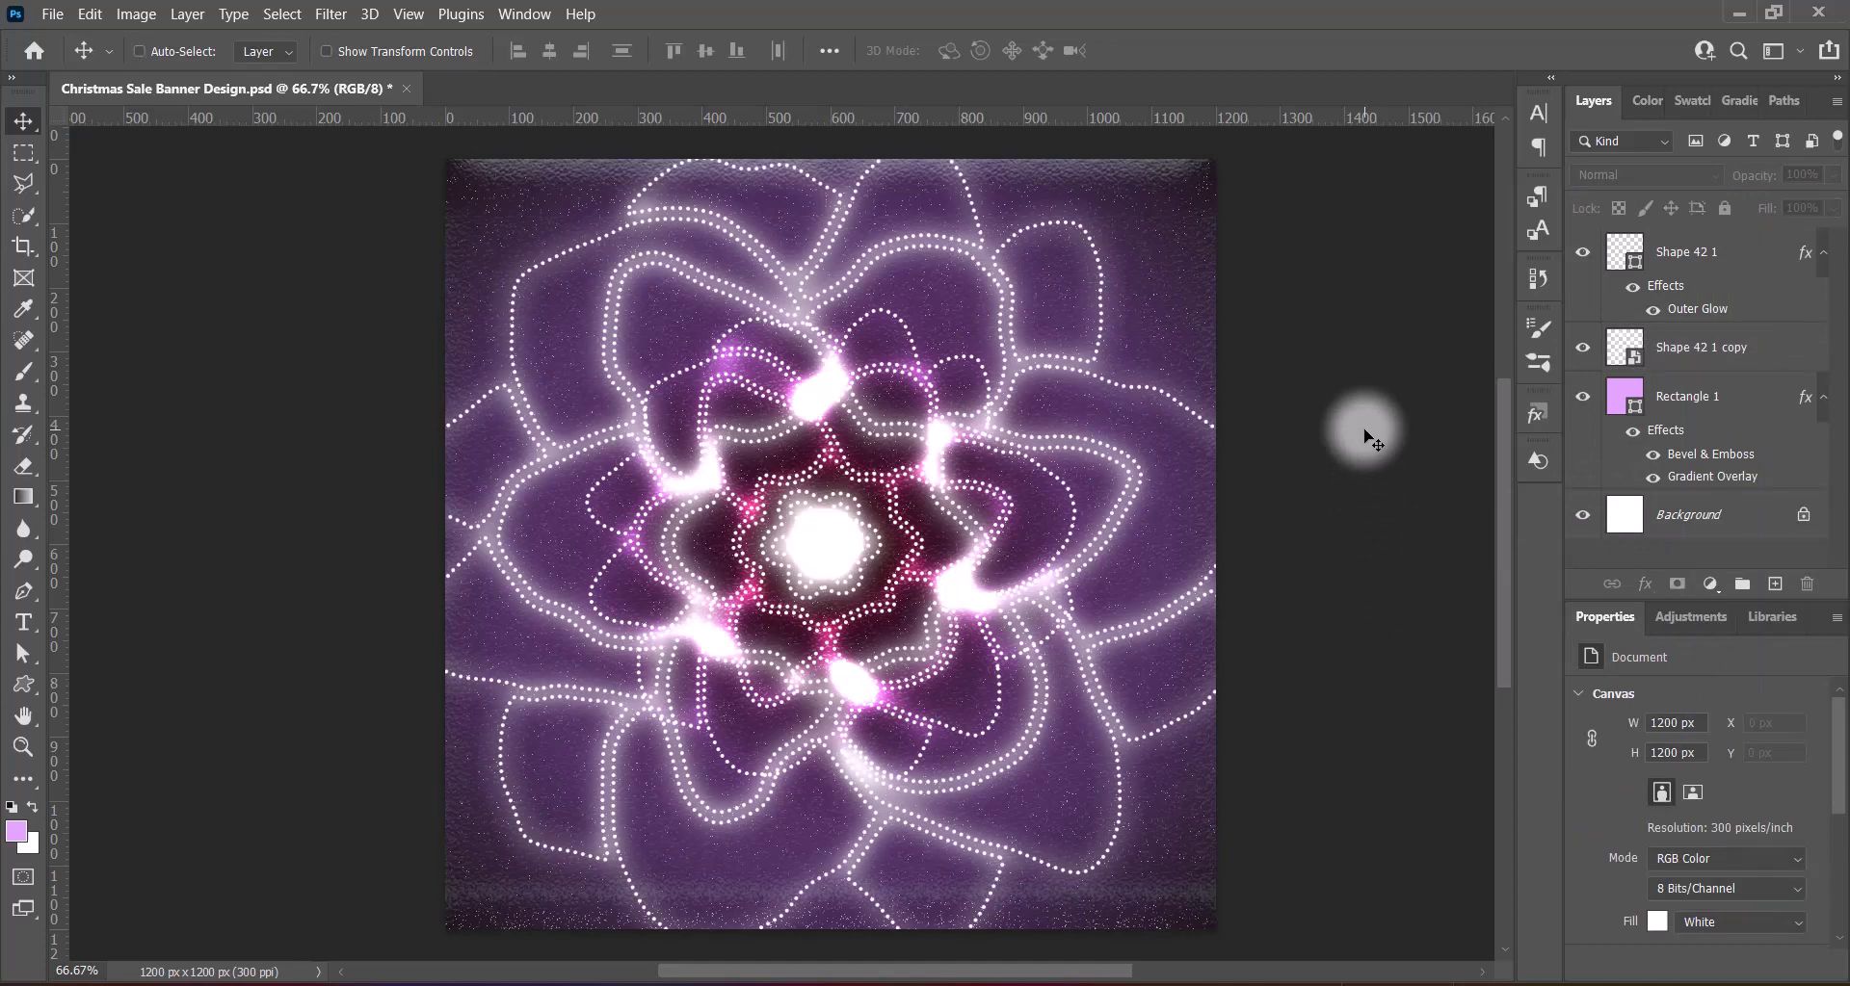
# Enlarge Shape 42 1 to about 108%, centre it, and paste the cloudy winter image
pyautogui.click(1696, 252)
pyautogui.hotkey('ctrl', 't')
pyautogui.moveTo(830, 780); pyautogui.dragTo(831, 798)
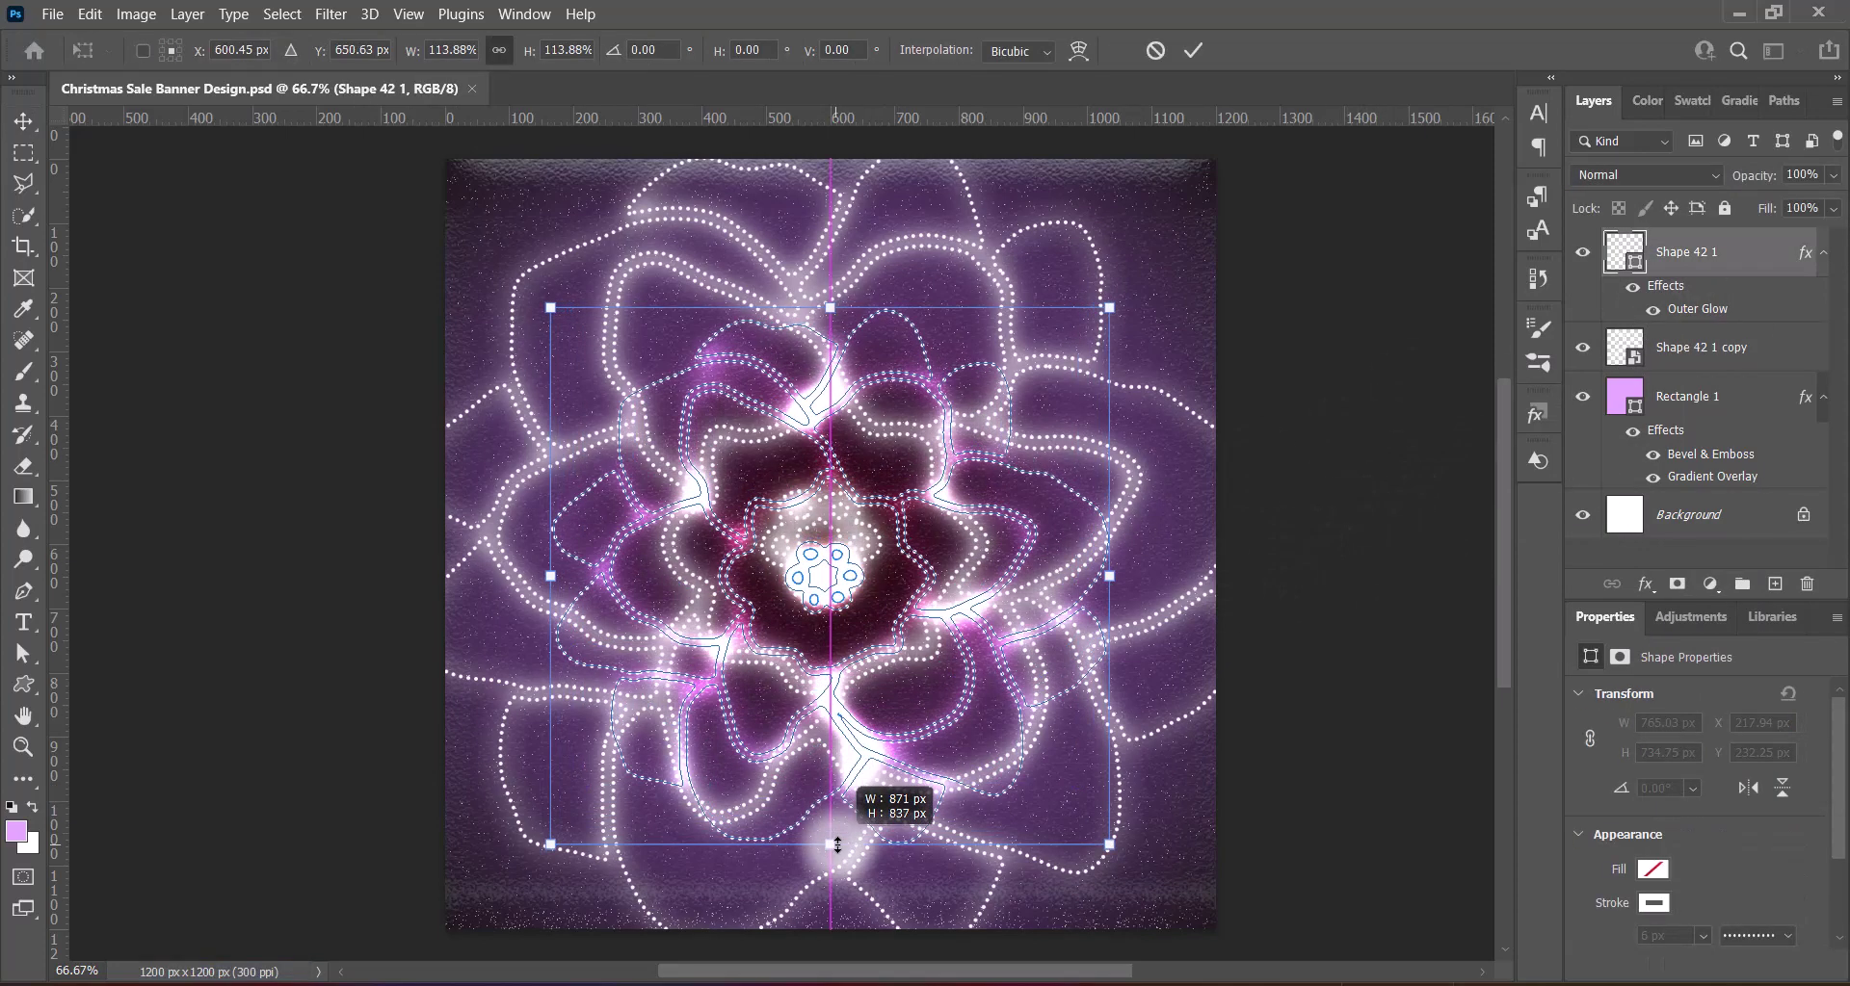
pyautogui.moveTo(824, 558); pyautogui.dragTo(823, 569)
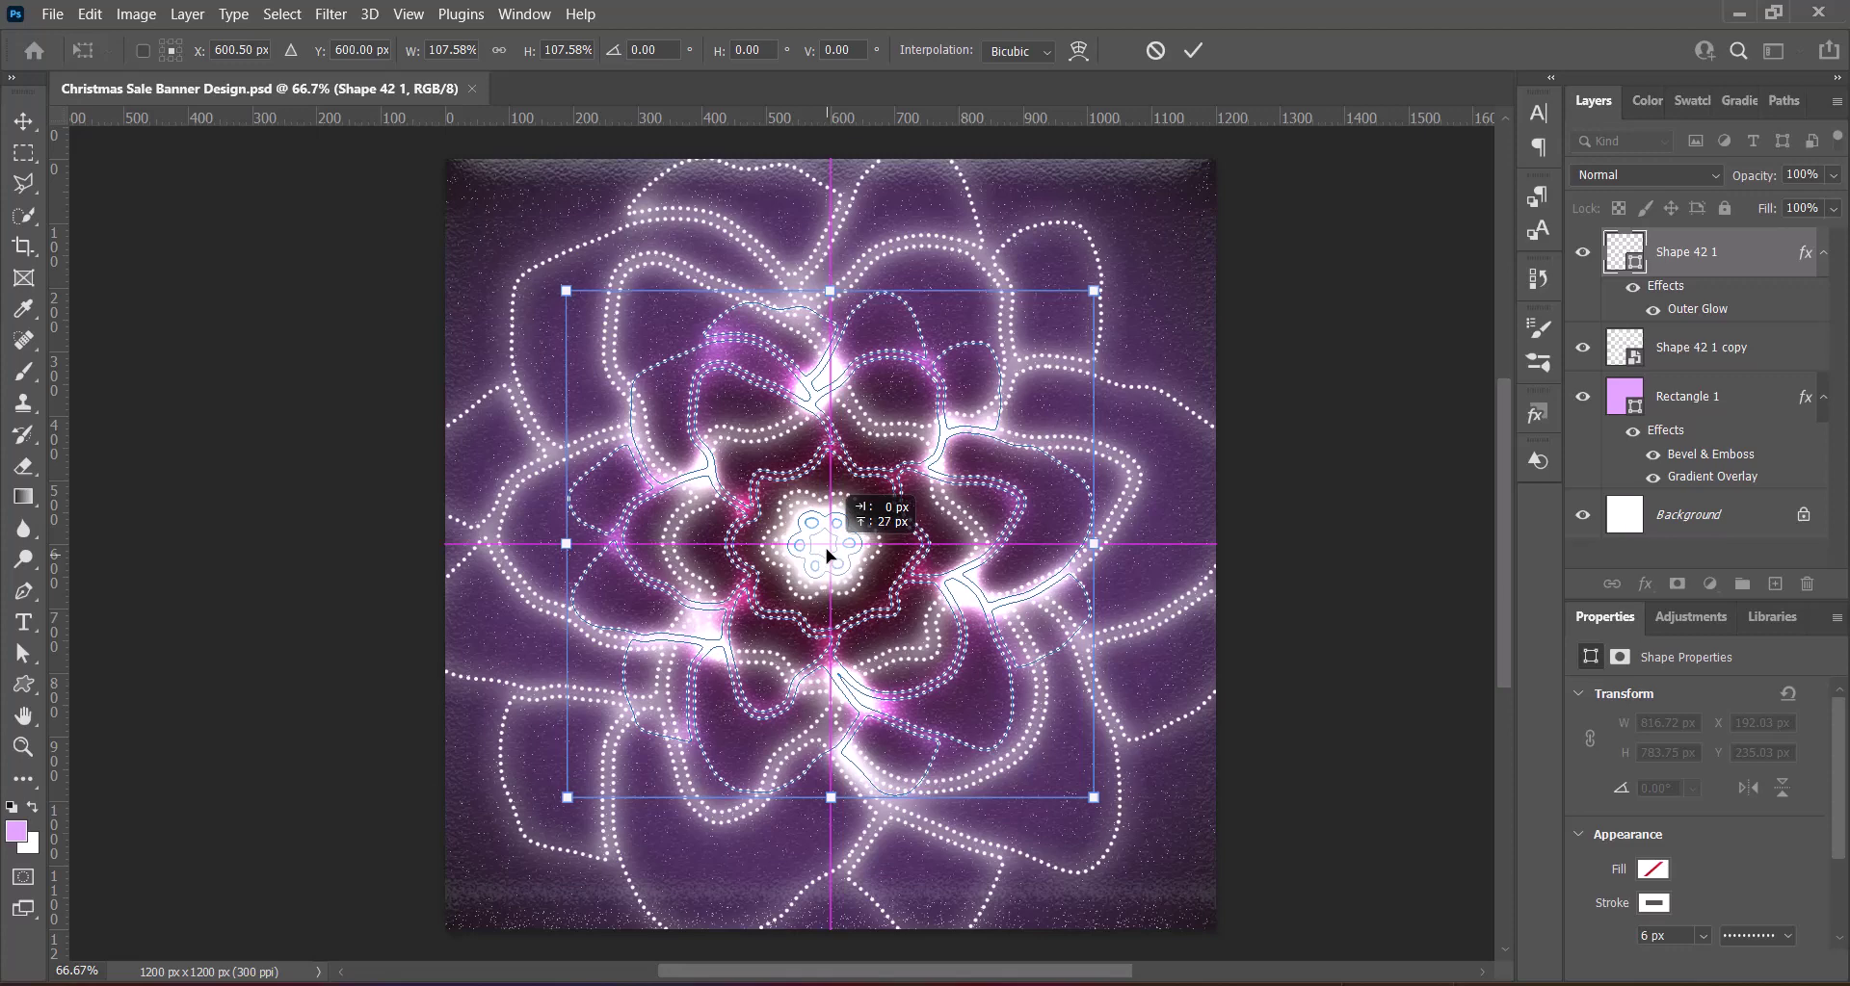
pyautogui.click(1353, 651)
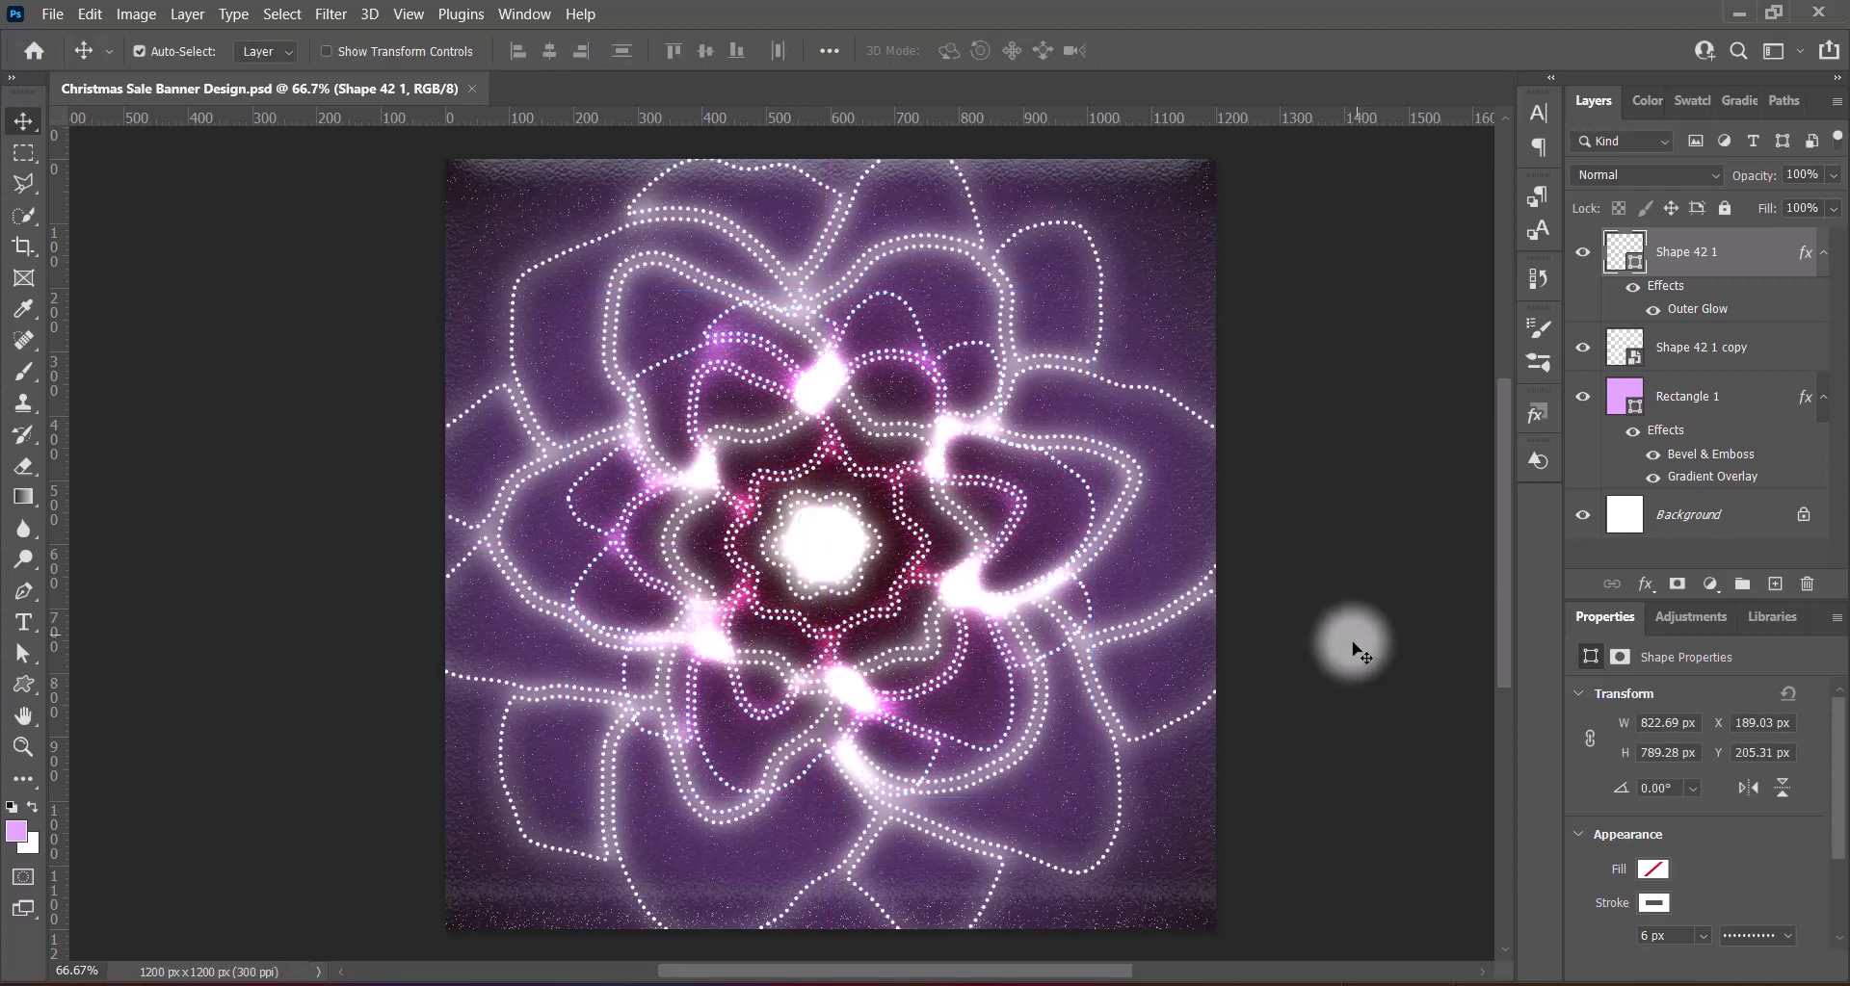
pyautogui.hotkey('ctrl', 'v')
# Place Layer 1 below the flower copy and scale it to about 277% across the canvas
pyautogui.moveTo(1693, 251); pyautogui.dragTo(1619, 438)
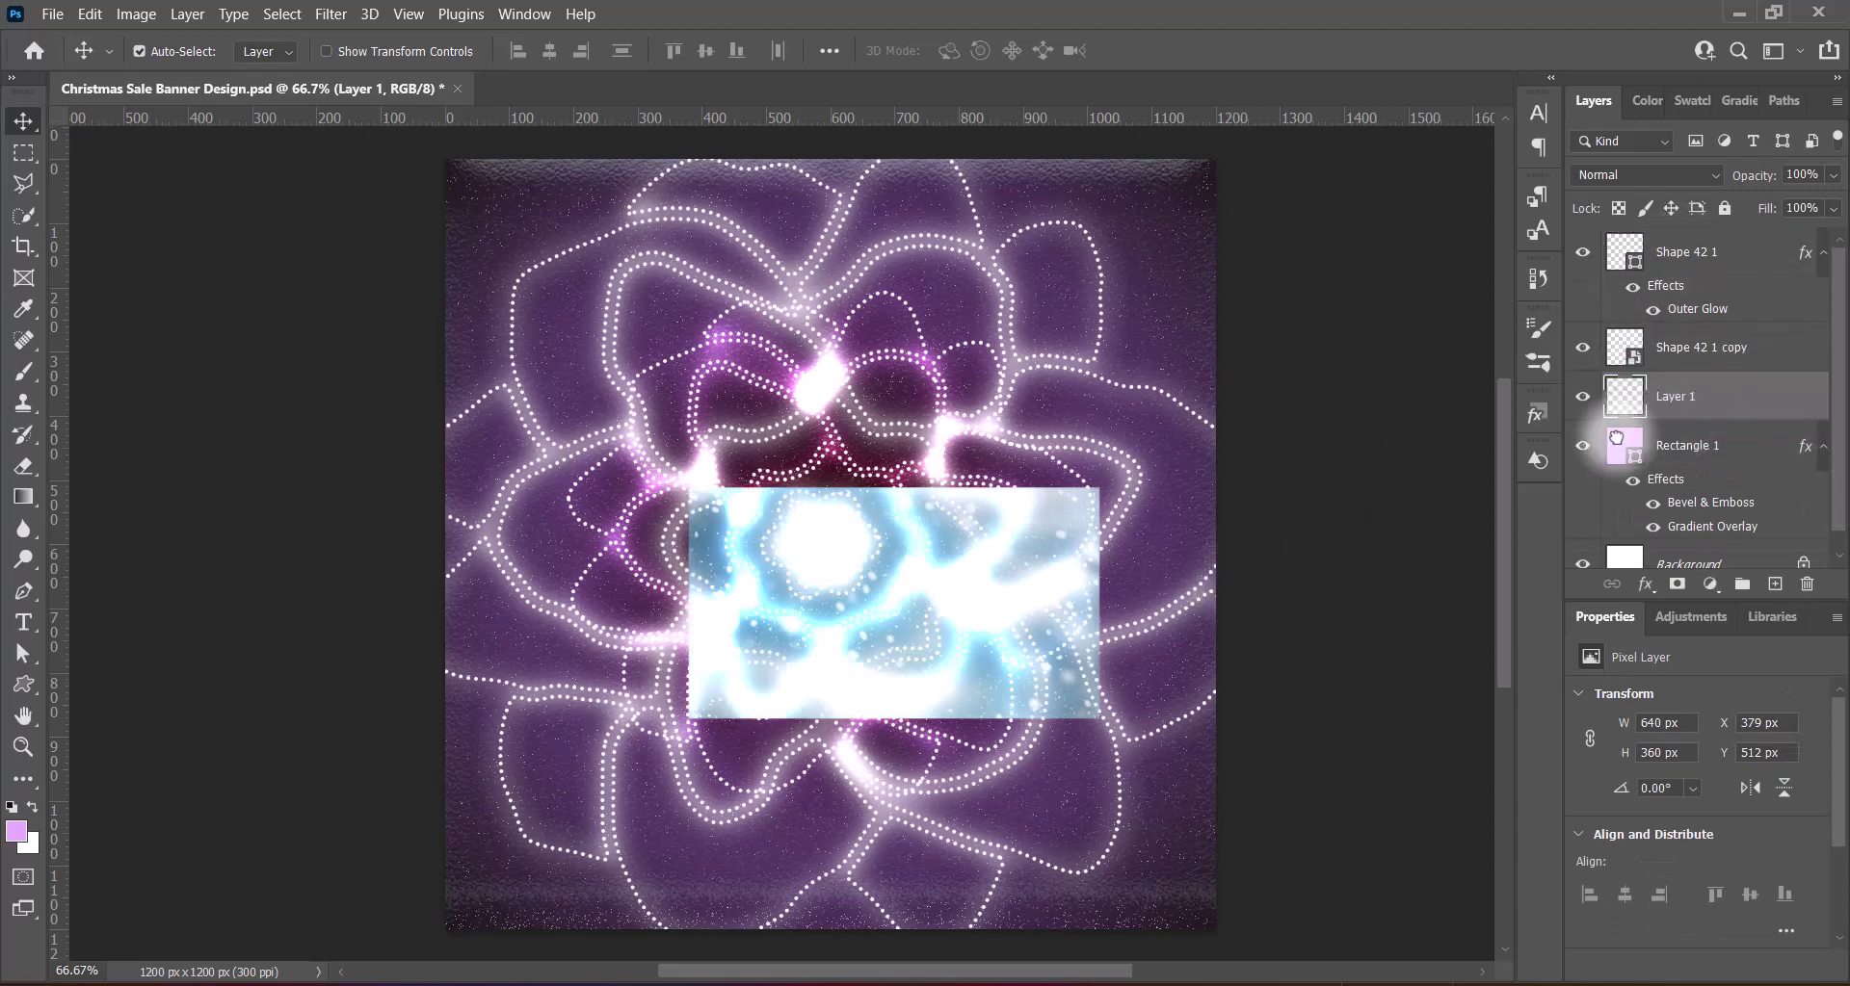
pyautogui.hotkey('ctrl', 't')
pyautogui.moveTo(689, 603); pyautogui.dragTo(445, 603)
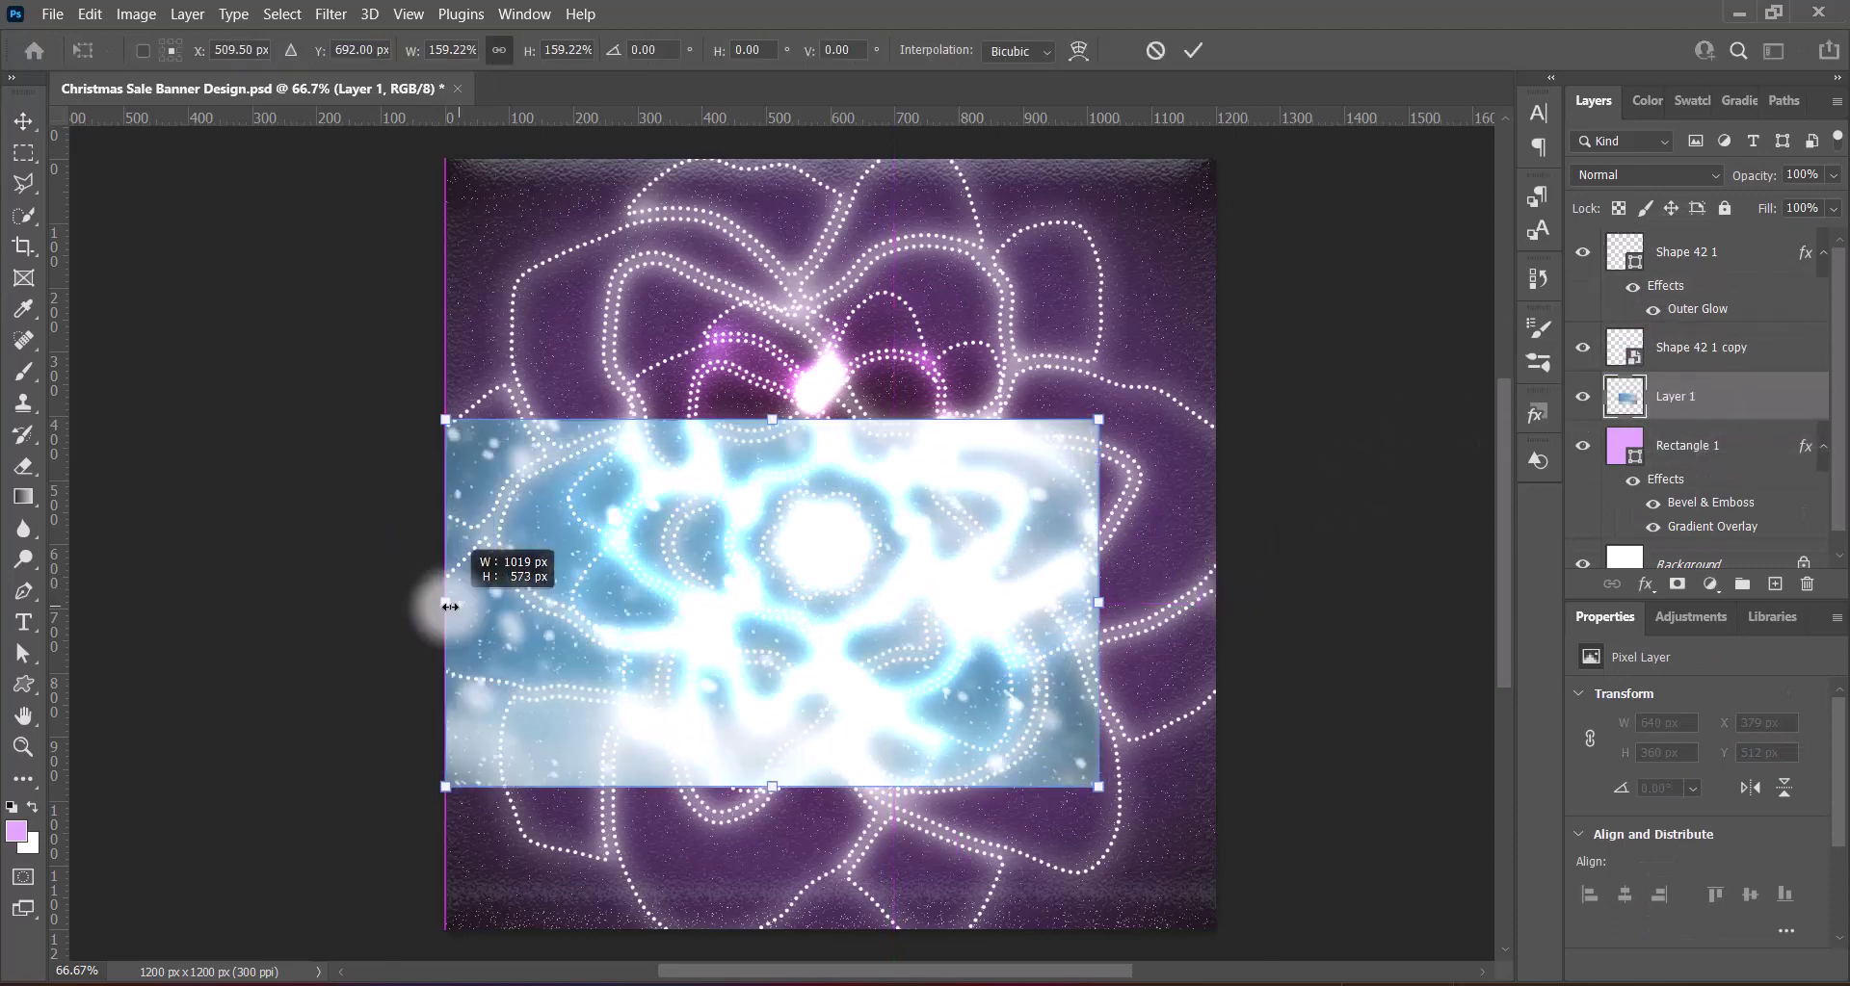
pyautogui.moveTo(1117, 602); pyautogui.dragTo(1210, 603)
pyautogui.moveTo(829, 384); pyautogui.dragTo(830, 223)
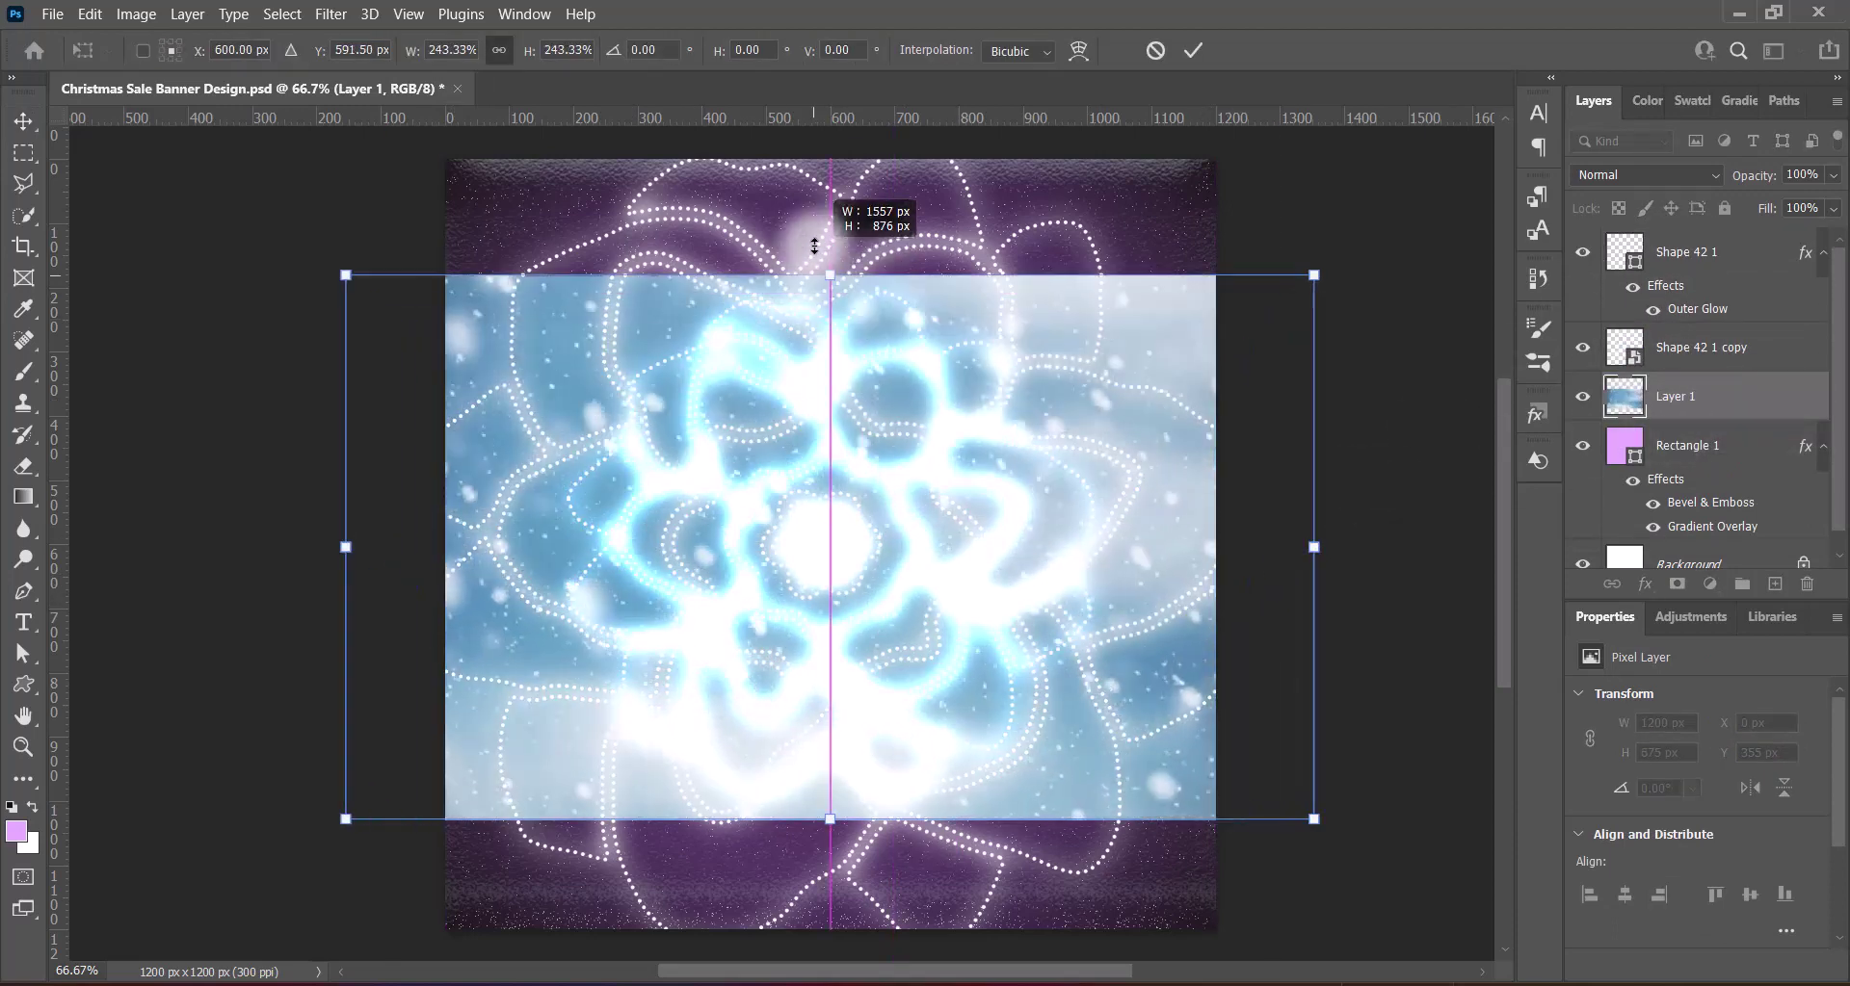
pyautogui.moveTo(829, 819); pyautogui.dragTo(829, 862)
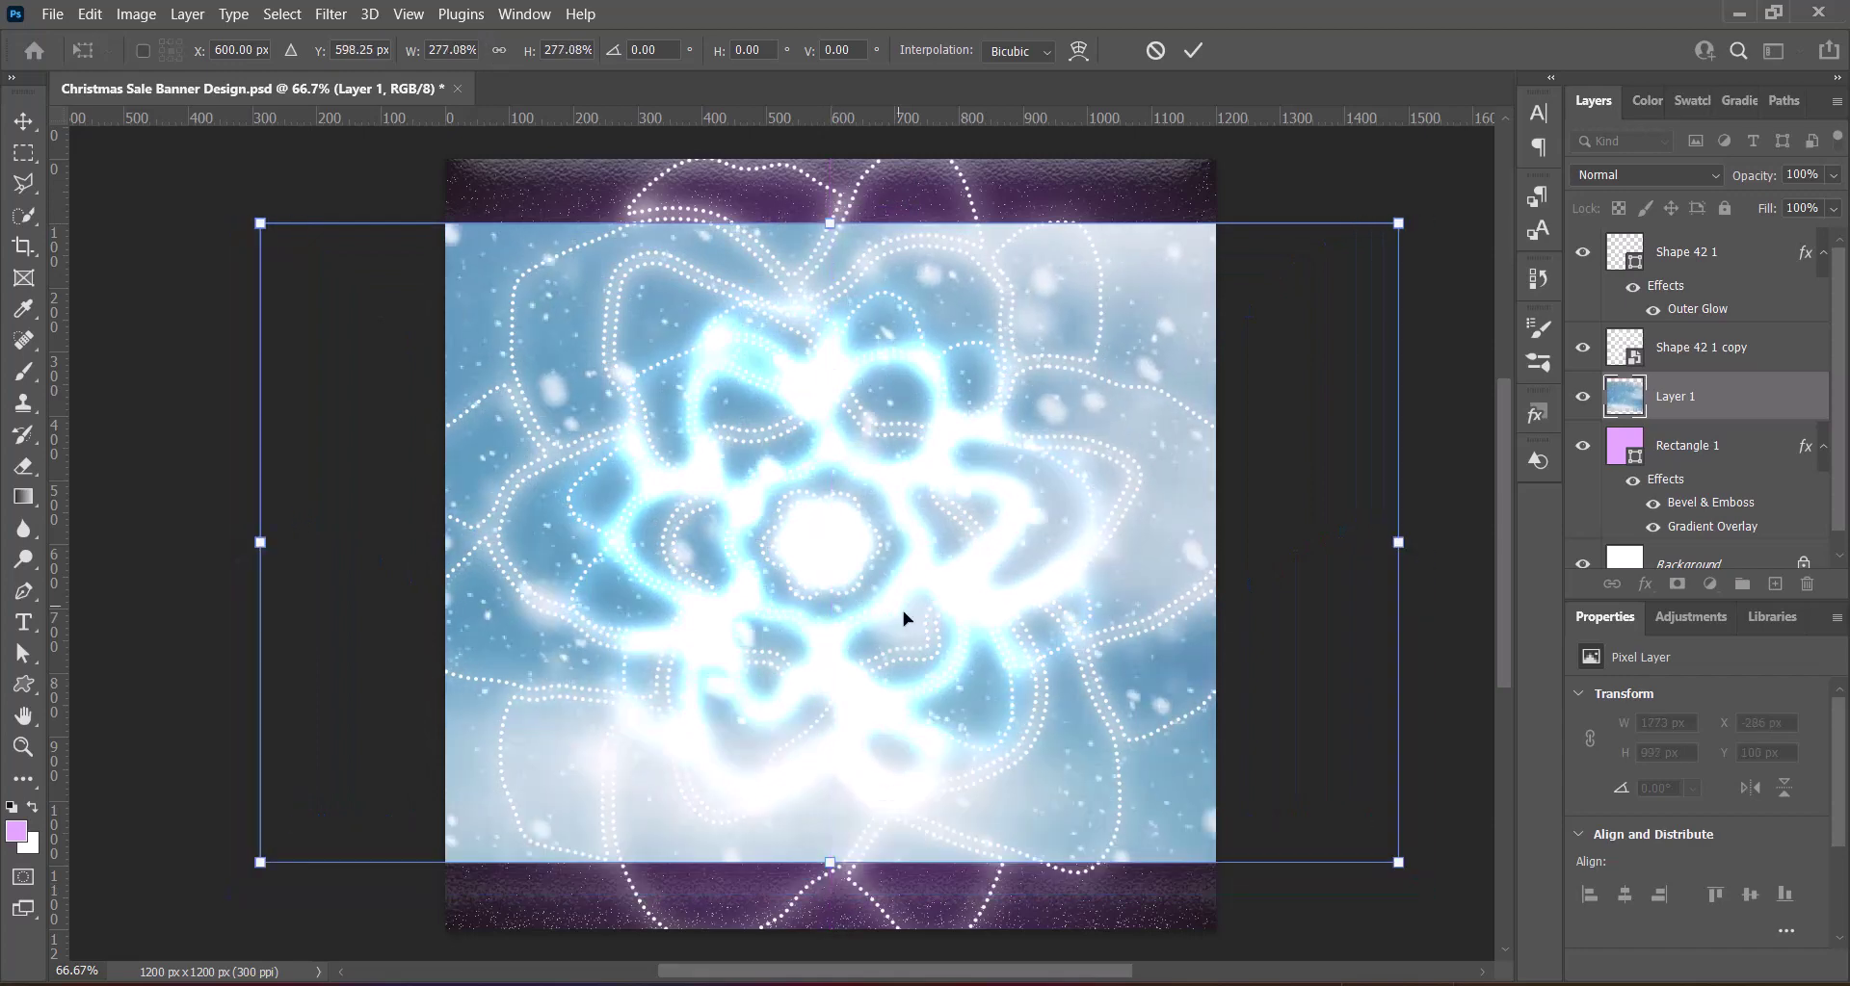
pyautogui.moveTo(904, 617); pyautogui.dragTo(903, 614)
pyautogui.press('Return')
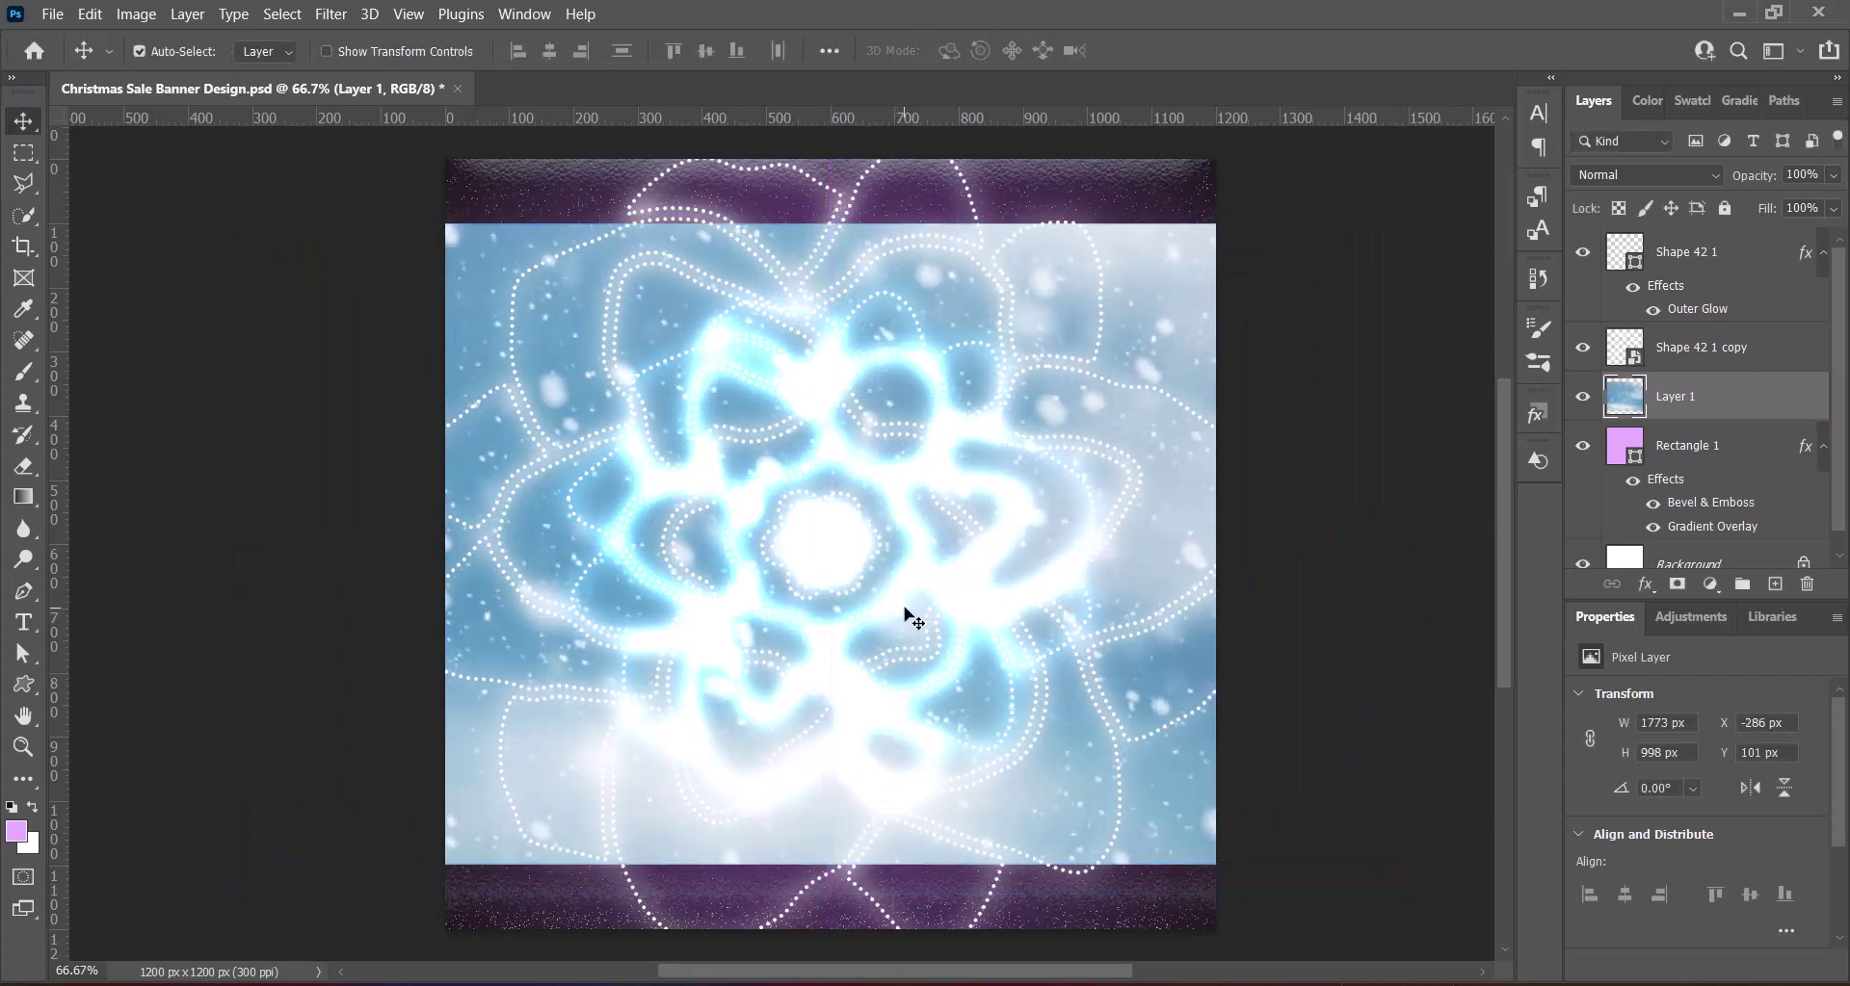
# Apply the Increase Saturation Hue/Saturation preset to Layer 1
pyautogui.click(151, 14)
pyautogui.click(434, 186)
pyautogui.click(1281, 214)
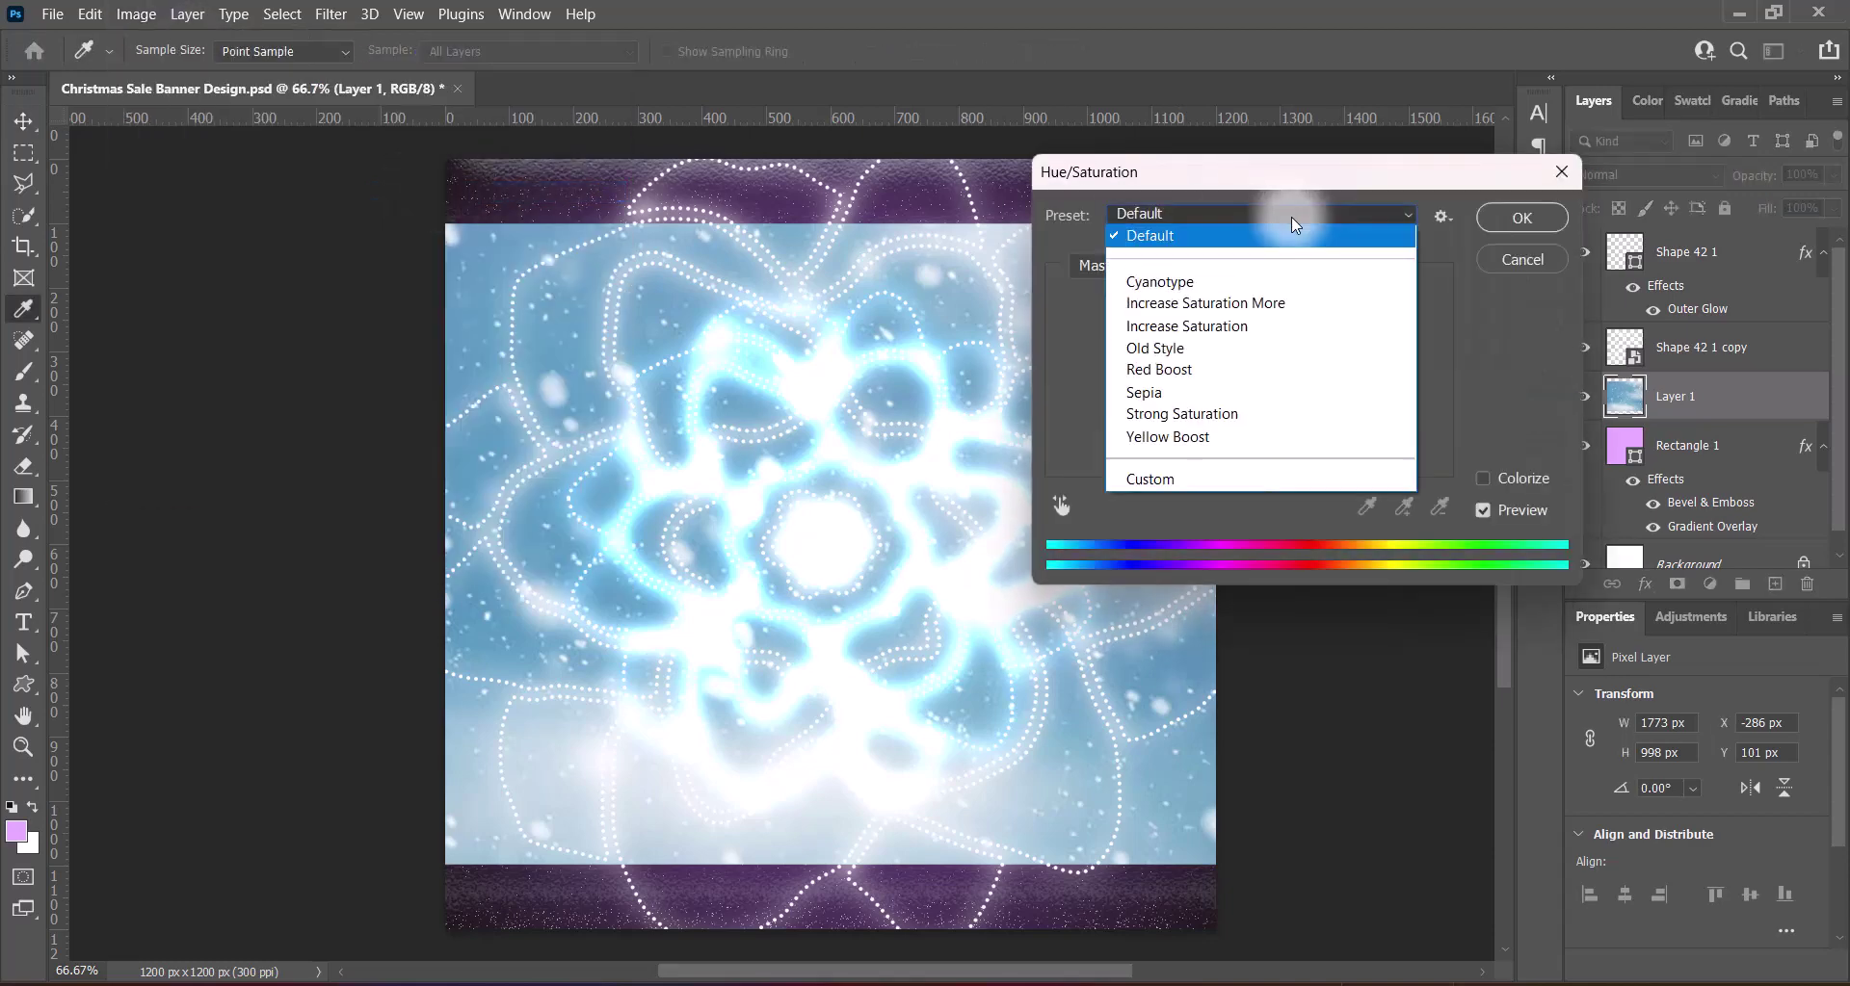
pyautogui.click(1194, 371)
pyautogui.click(1252, 213)
pyautogui.click(1182, 413)
pyautogui.click(1252, 214)
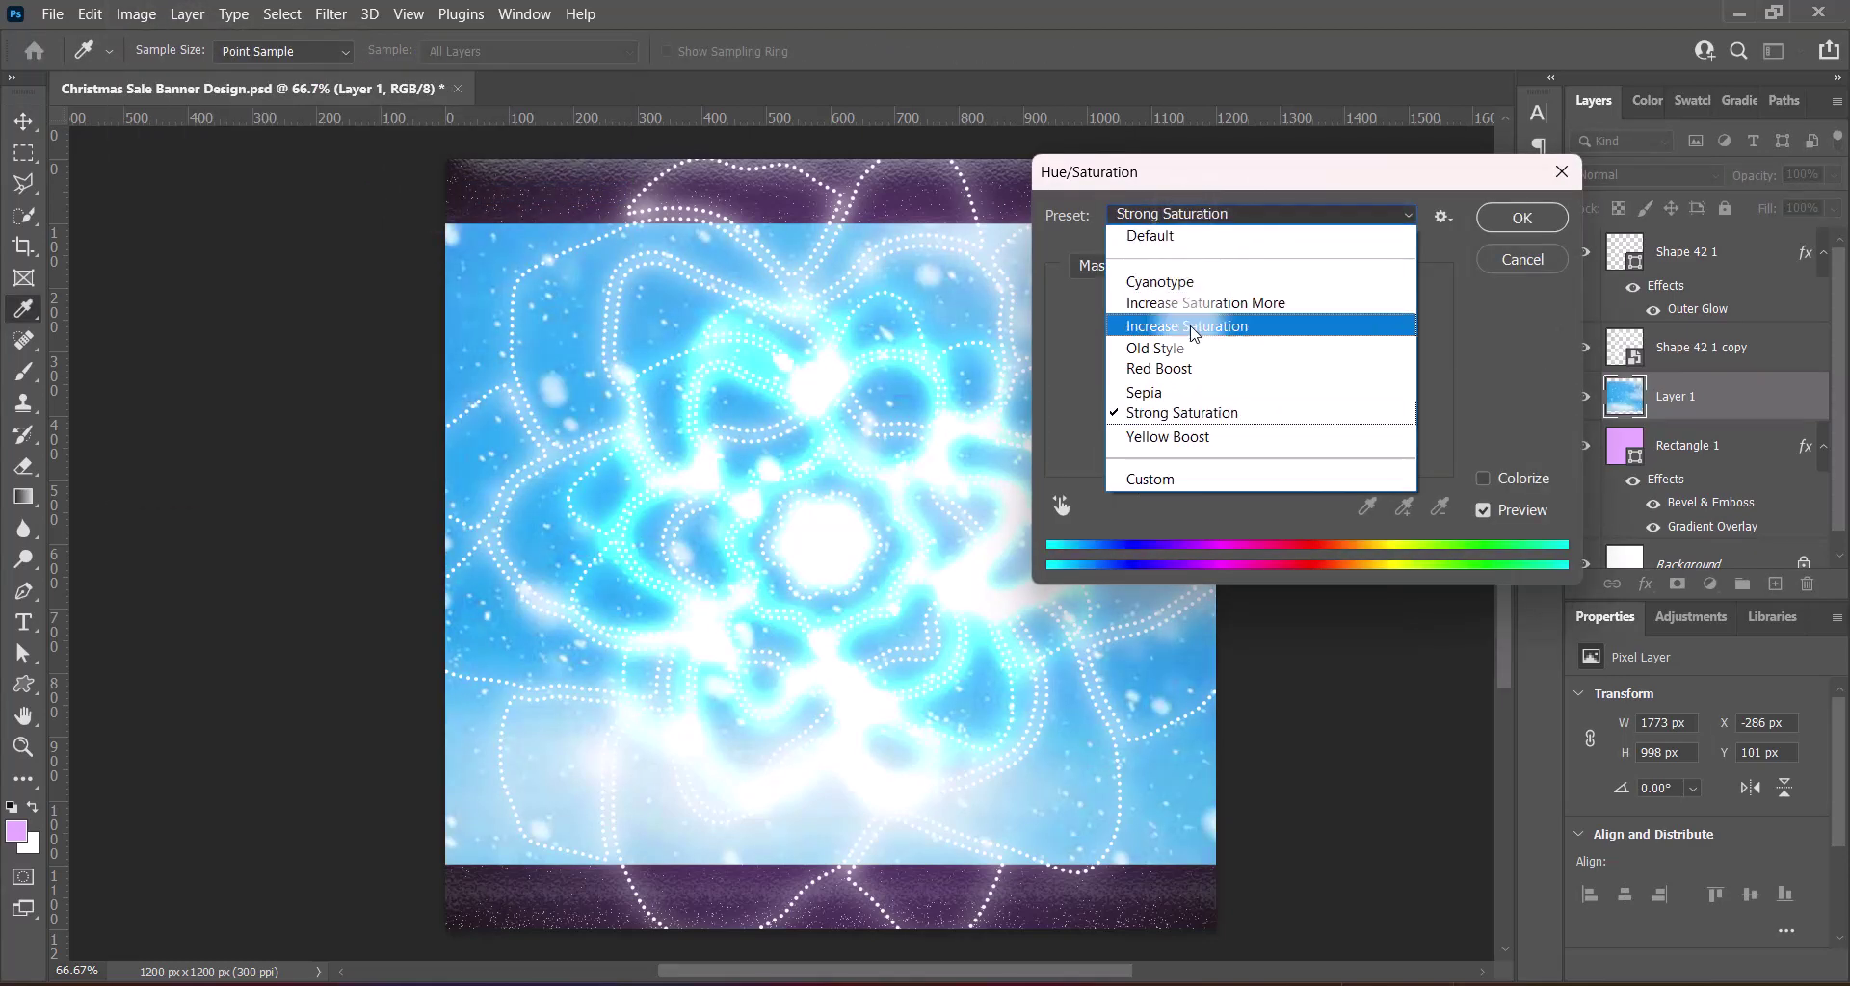
pyautogui.click(1195, 328)
pyautogui.click(1521, 218)
# Raise Layer 1's Vibrance
pyautogui.click(136, 15)
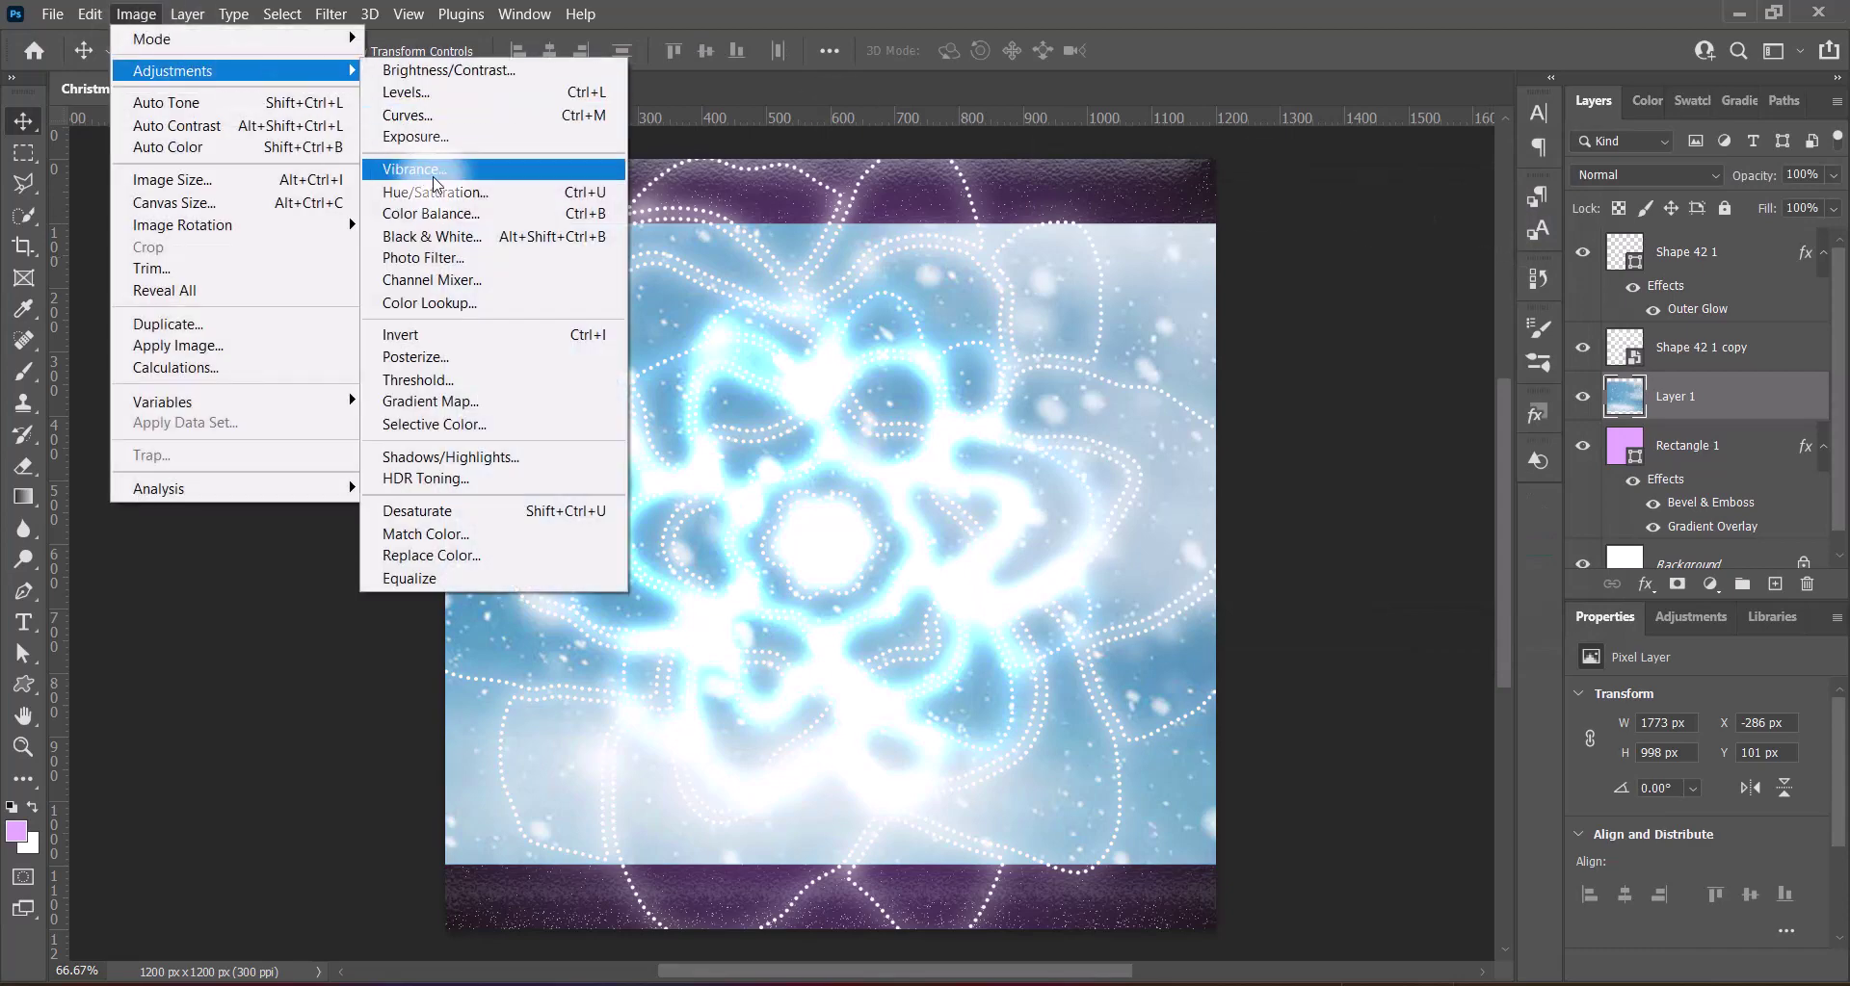
pyautogui.click(435, 170)
pyautogui.moveTo(859, 326); pyautogui.dragTo(973, 328)
pyautogui.click(1054, 294)
# Apply the Red Boost Hue/Saturation preset to Layer 1
pyautogui.click(136, 14)
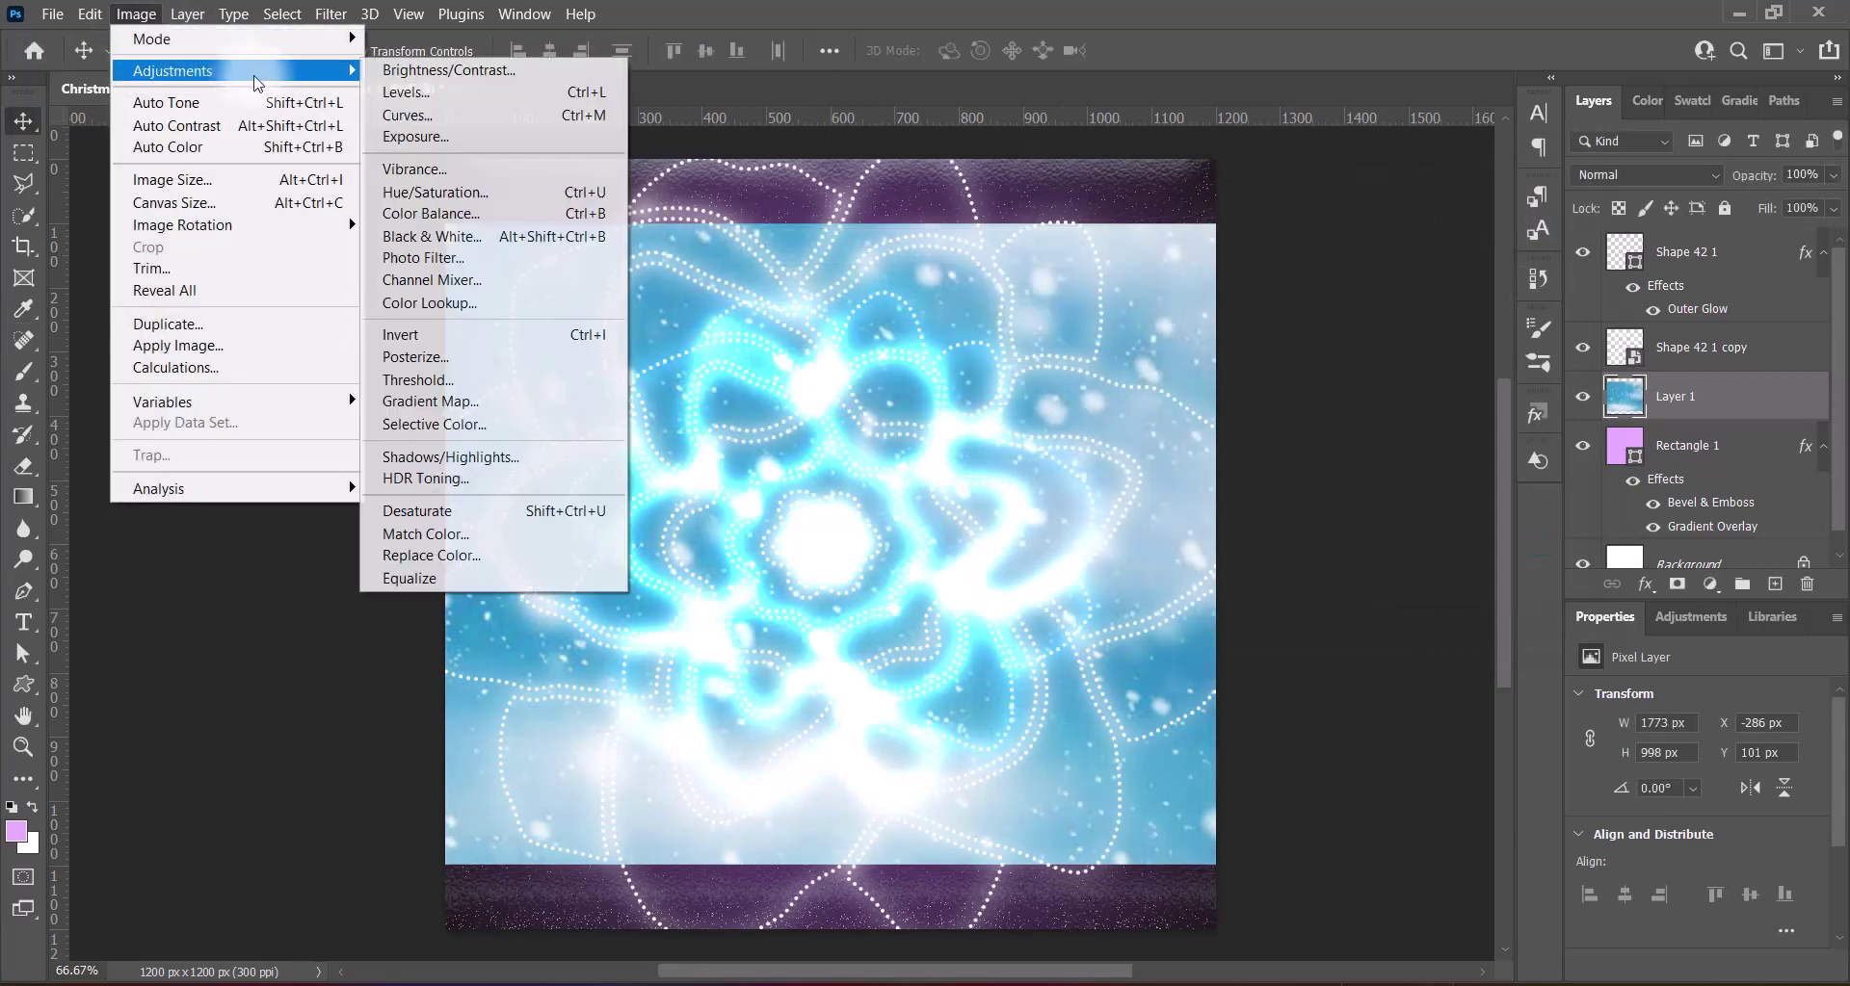
pyautogui.click(435, 191)
pyautogui.click(1252, 214)
pyautogui.click(1199, 381)
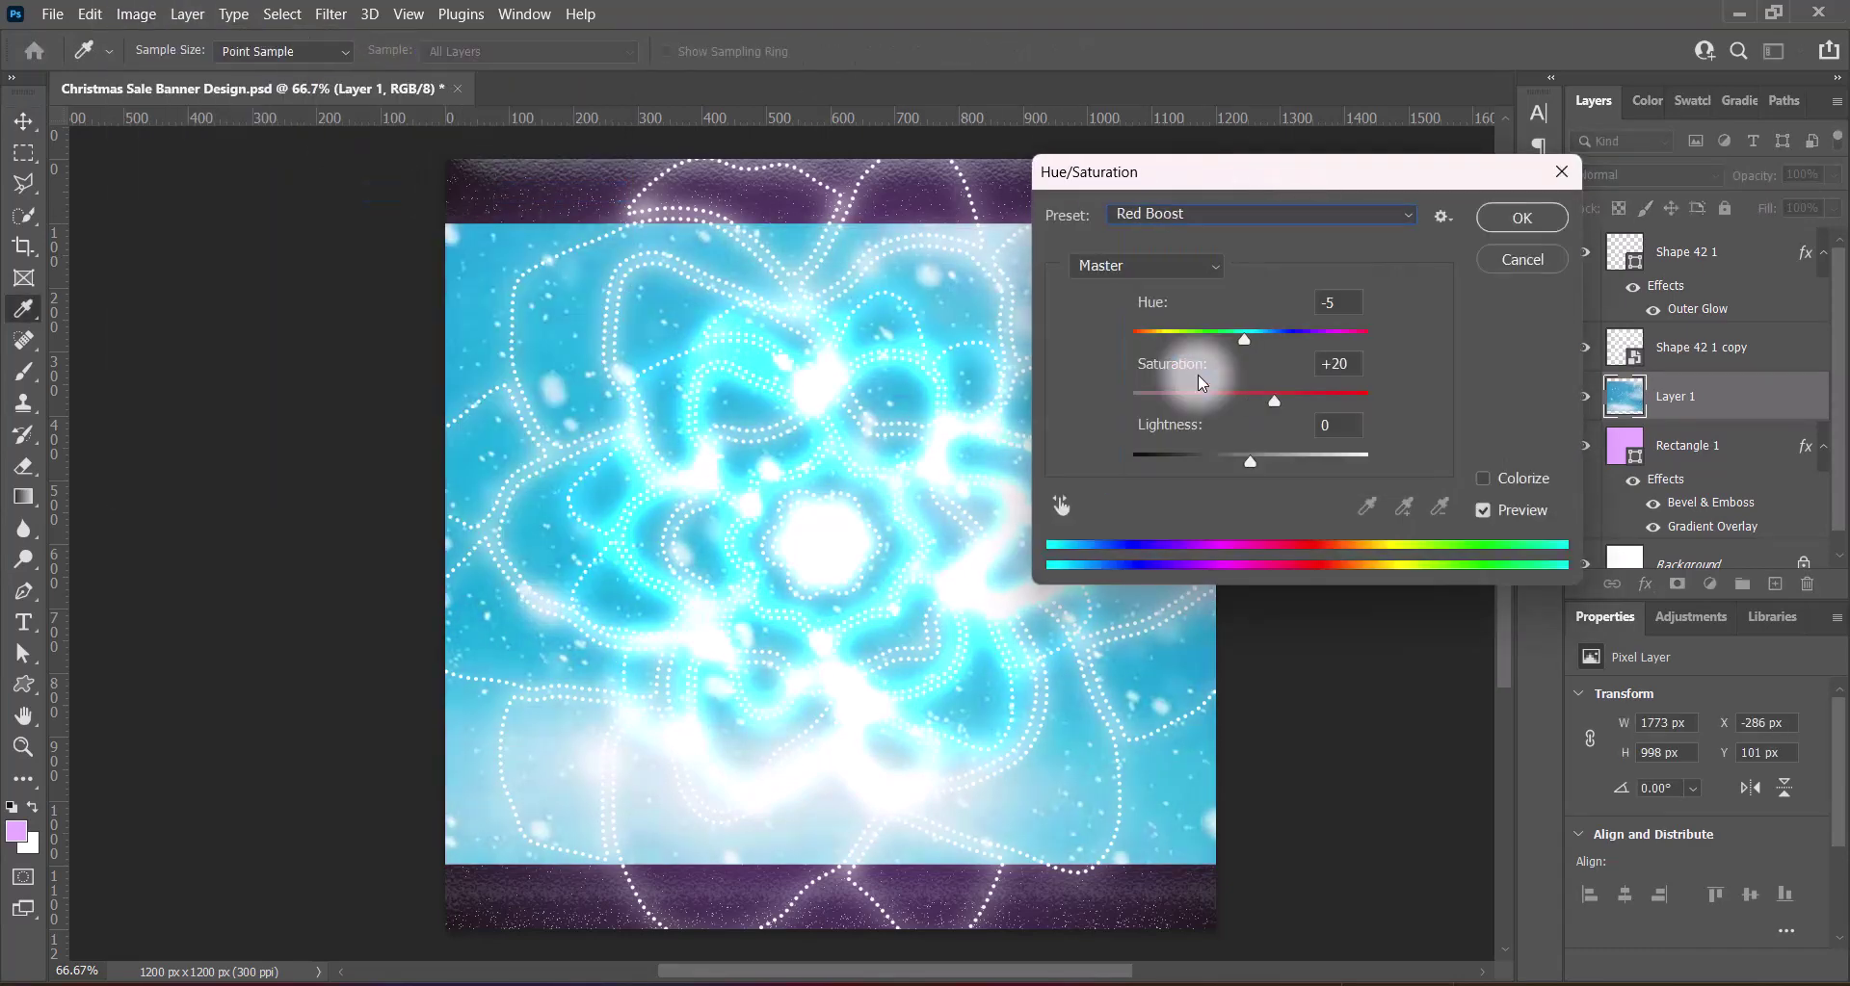
pyautogui.click(1521, 218)
# Shift Layer 1's midtones Cyan-Red balance to +100 with Color Balance
pyautogui.click(136, 15)
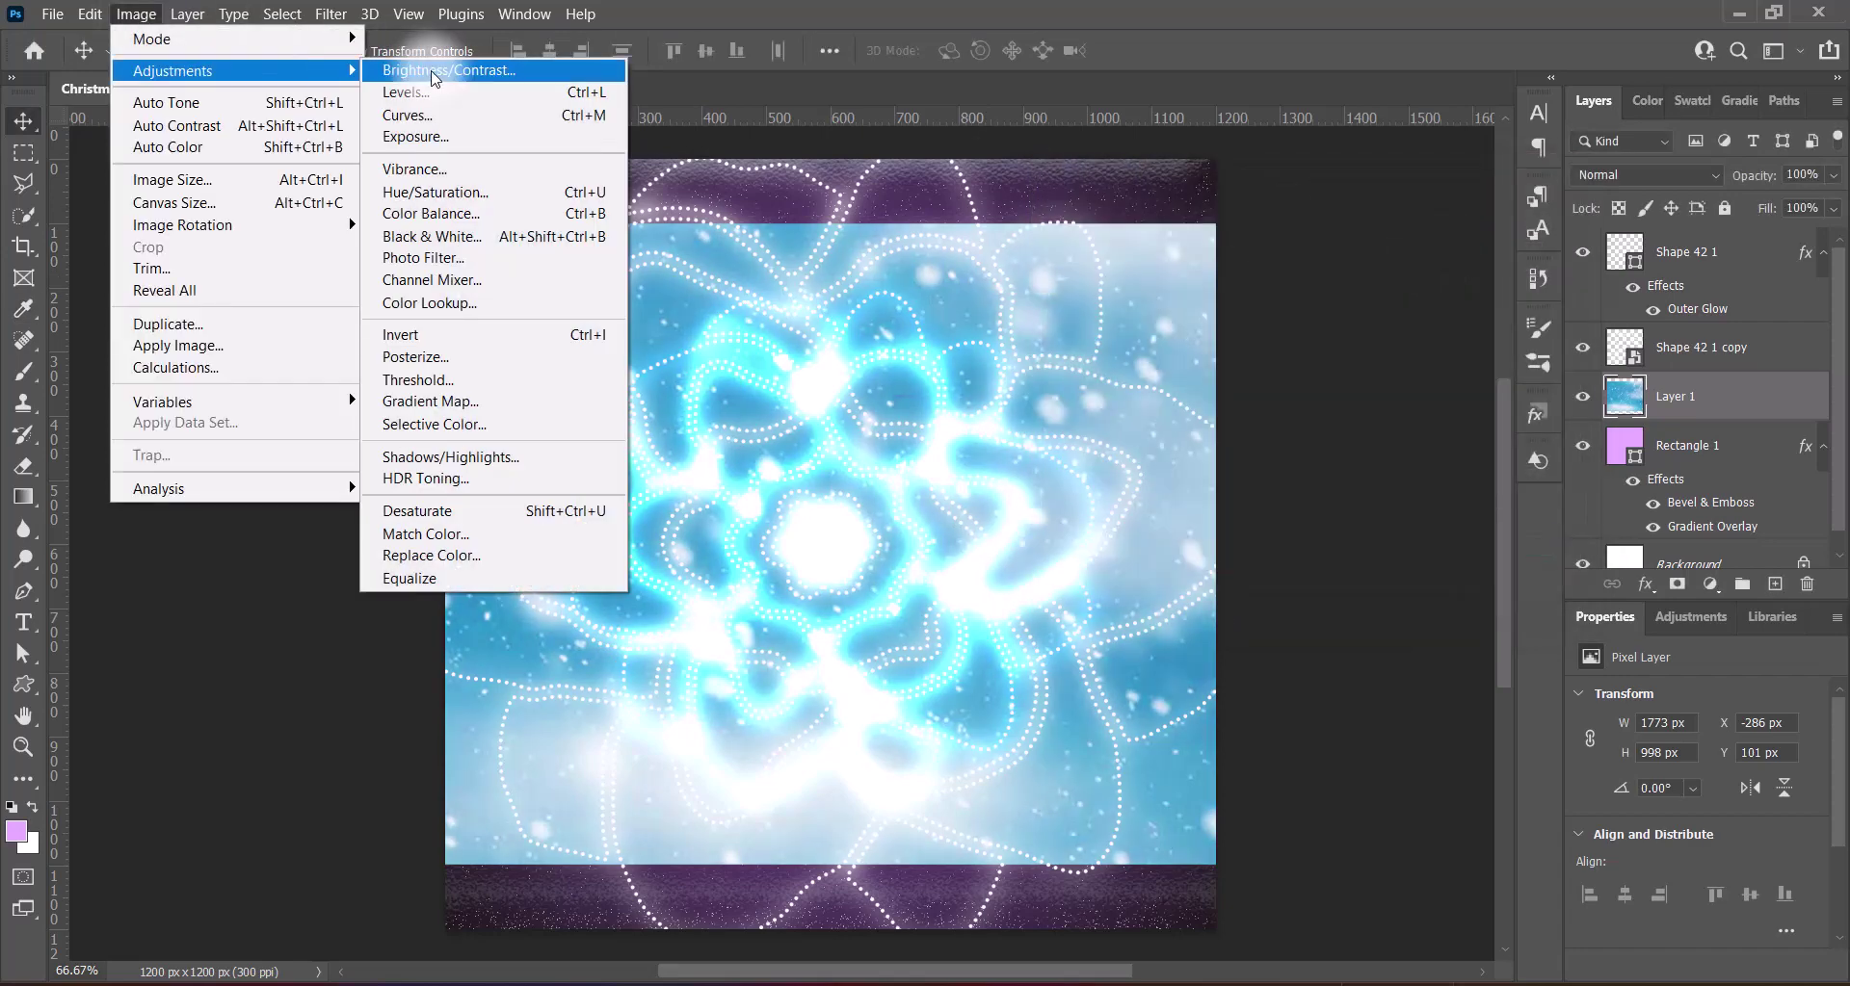
pyautogui.click(431, 213)
pyautogui.moveTo(870, 308); pyautogui.dragTo(1026, 326)
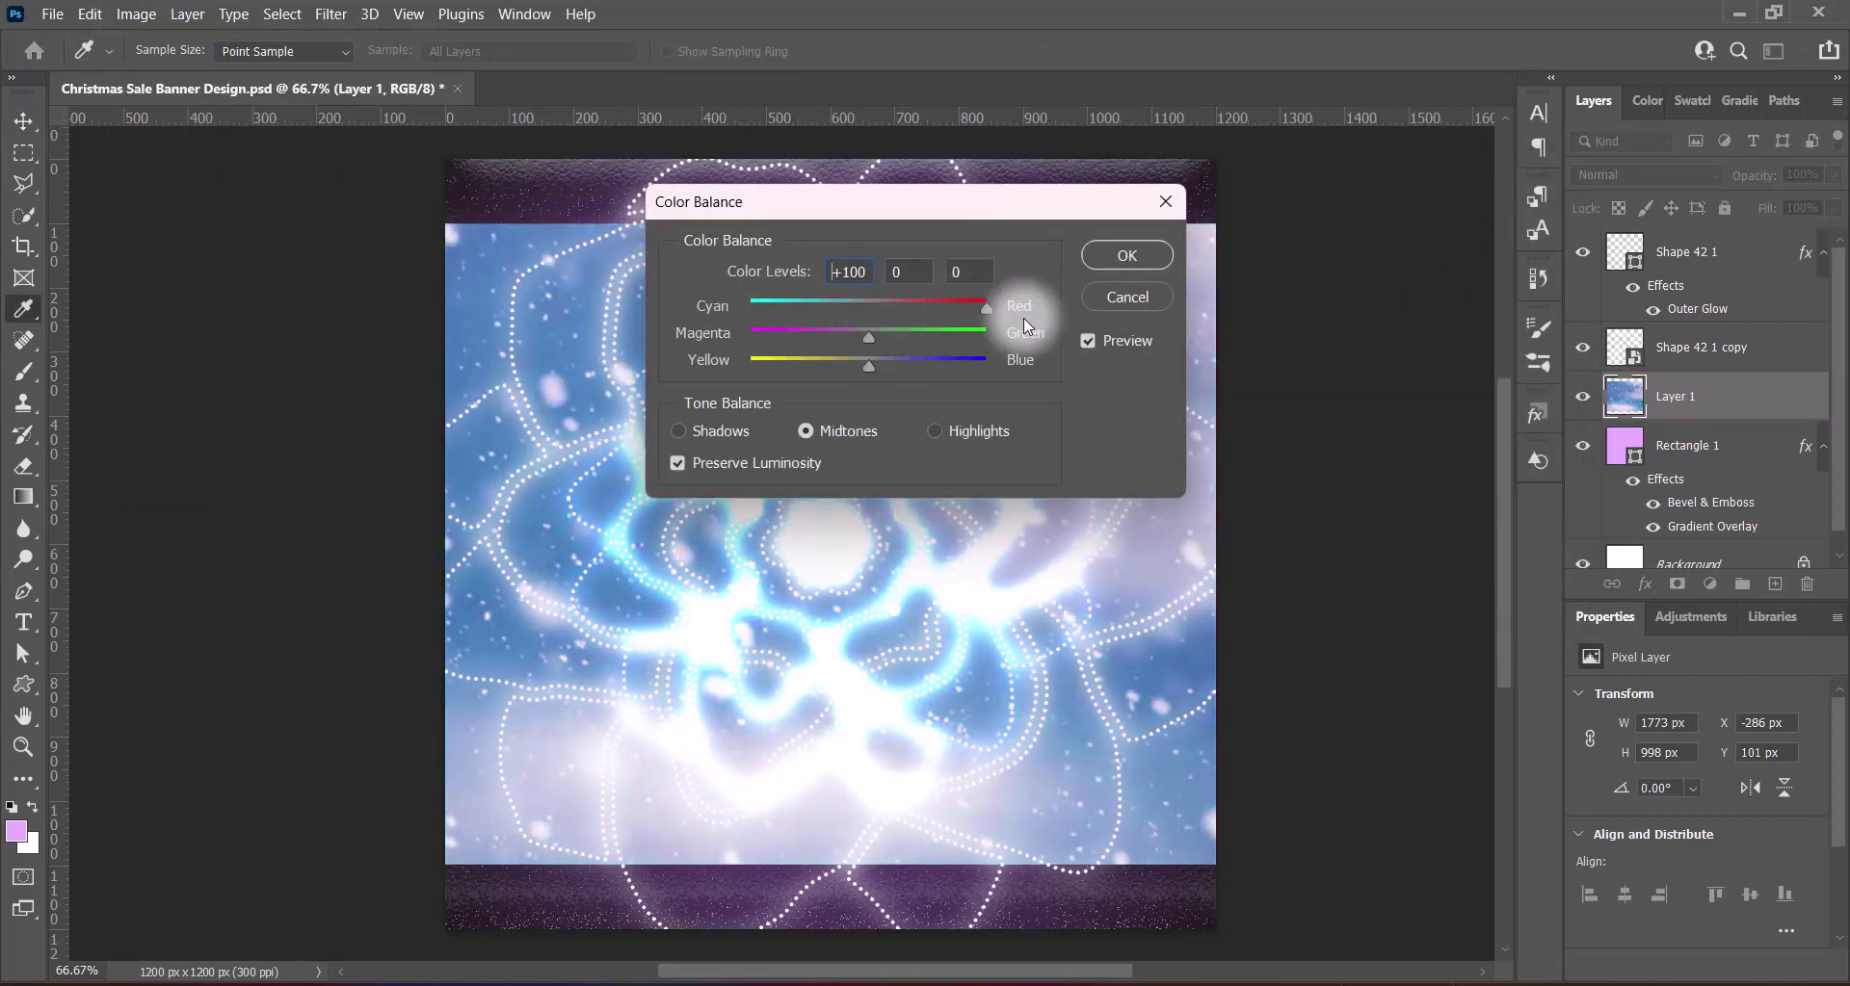
pyautogui.click(1115, 260)
# Set Layer 1's blend mode to Pin Light
pyautogui.click(1646, 174)
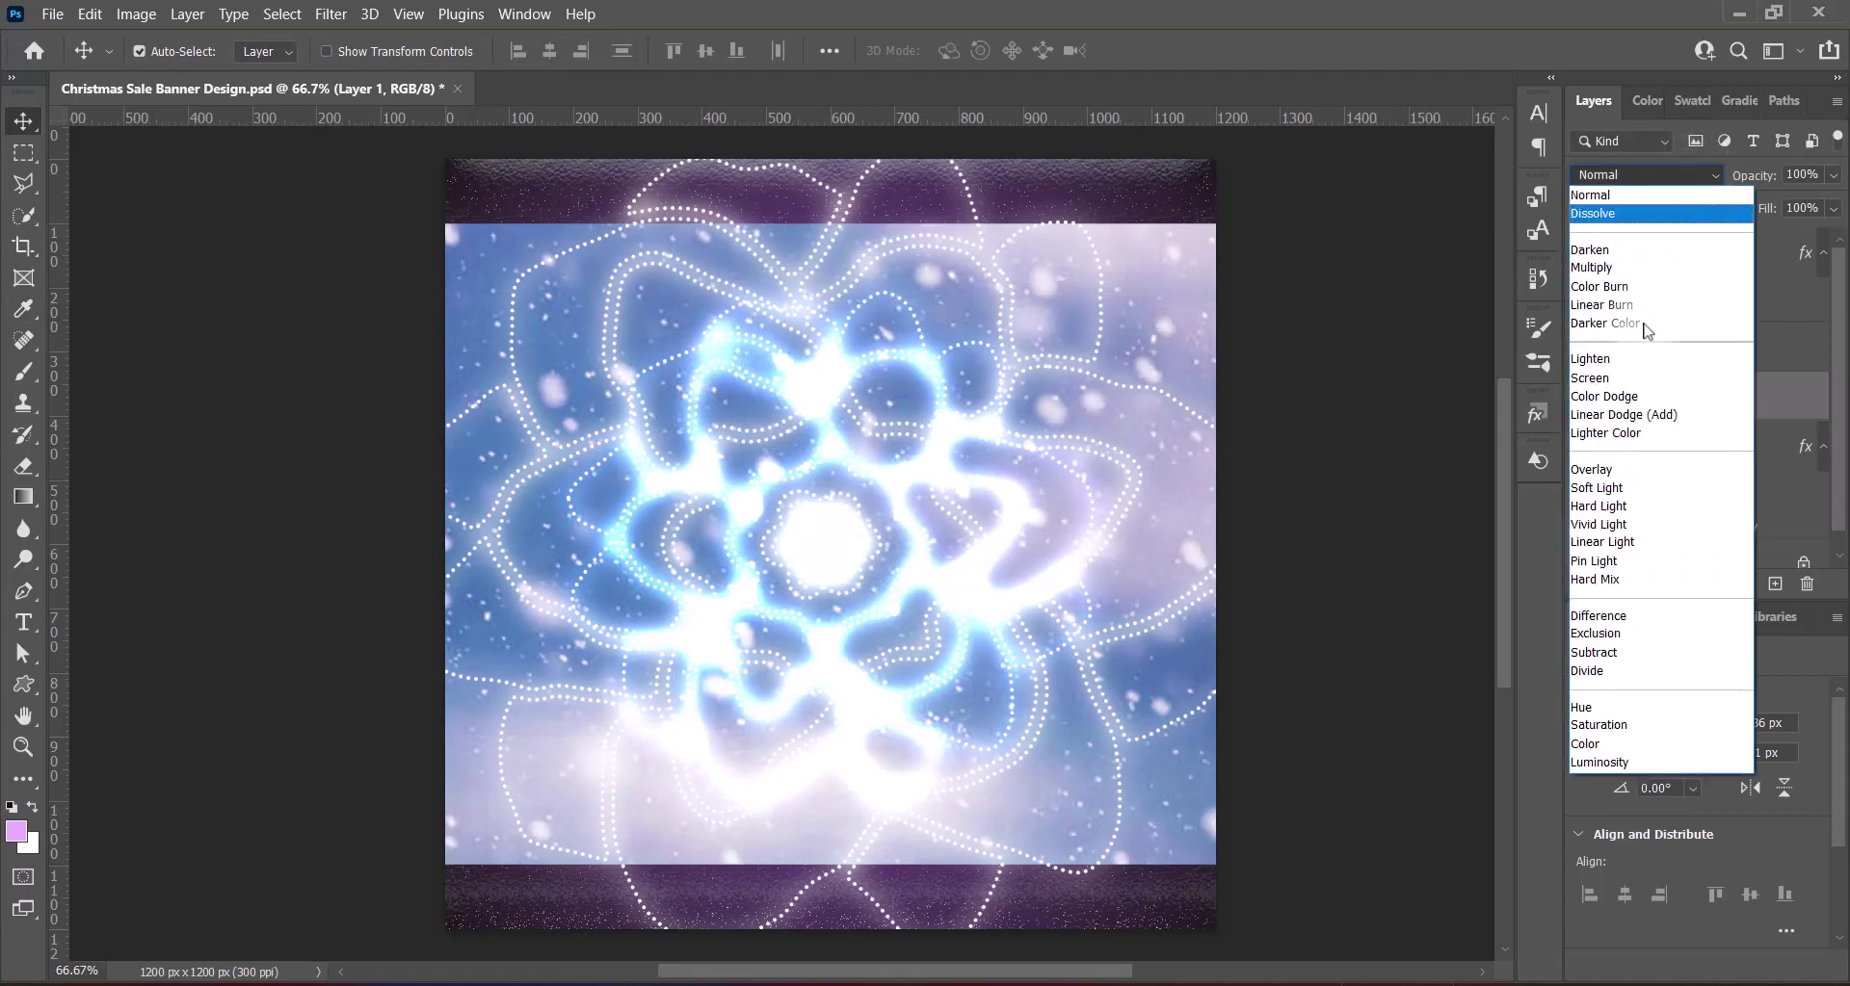
pyautogui.press('Up')
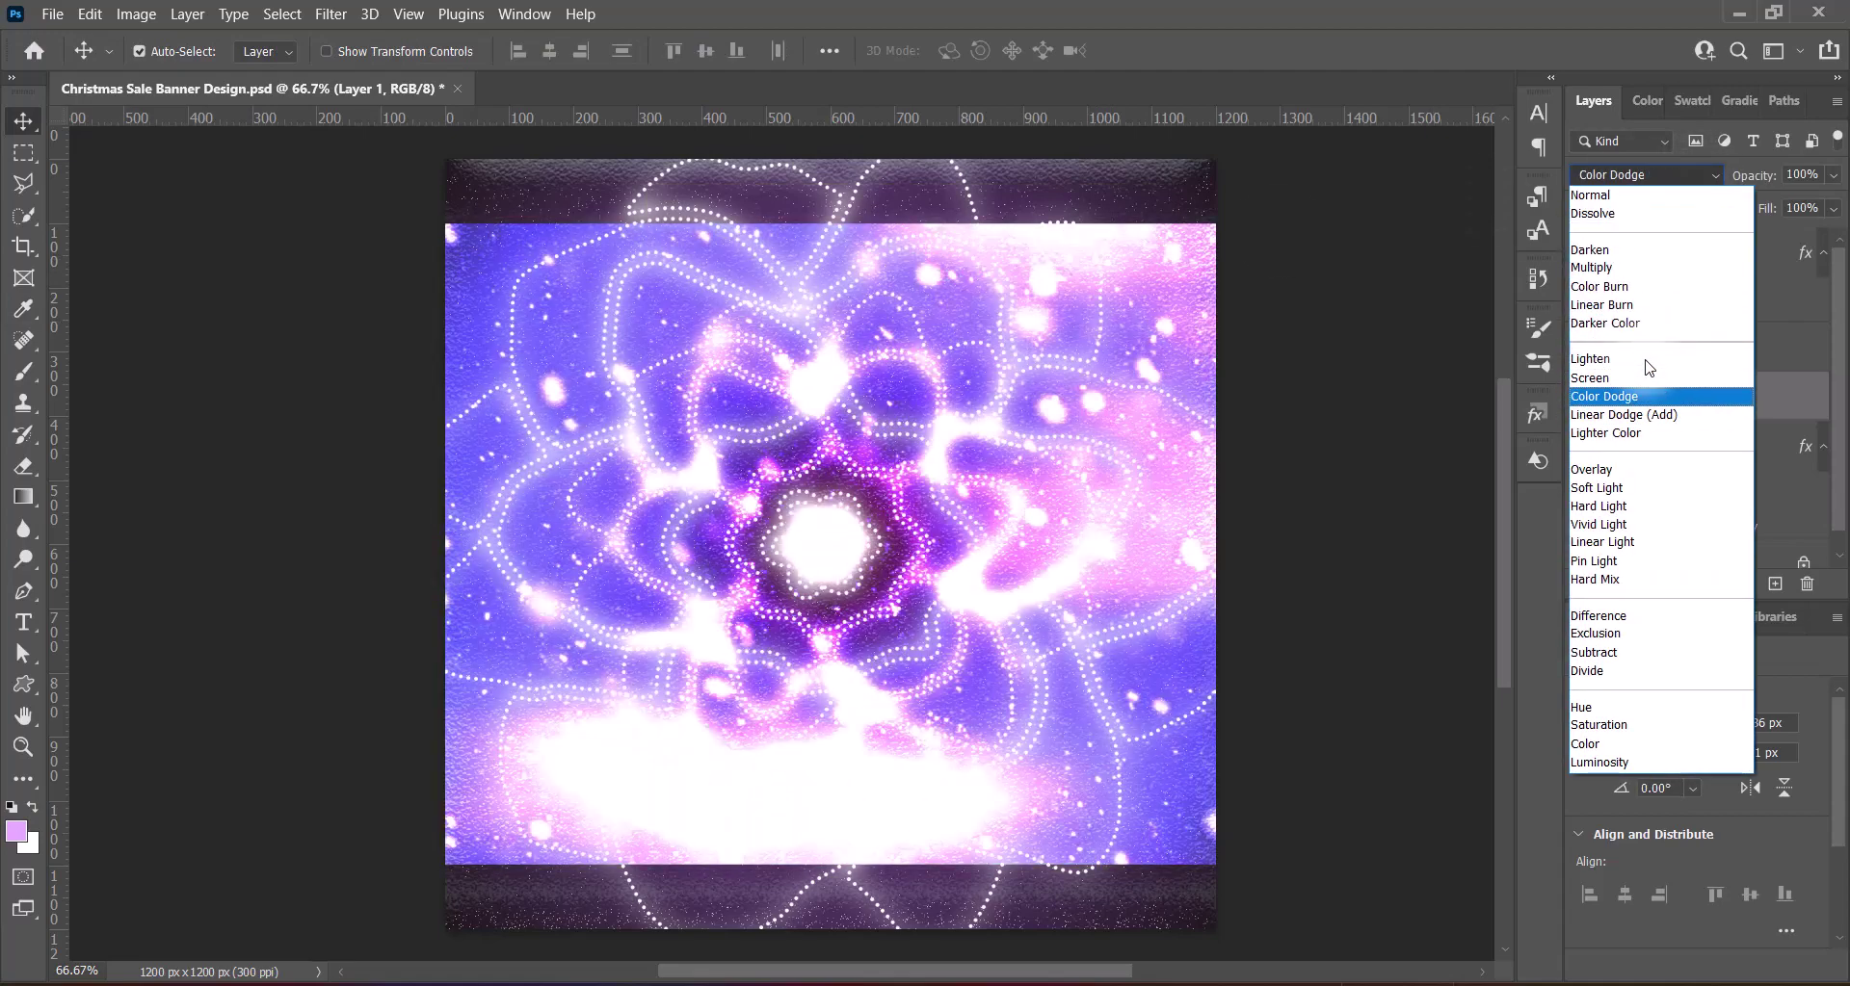
pyautogui.press('Down')
pyautogui.press('Down')
pyautogui.press('Down')
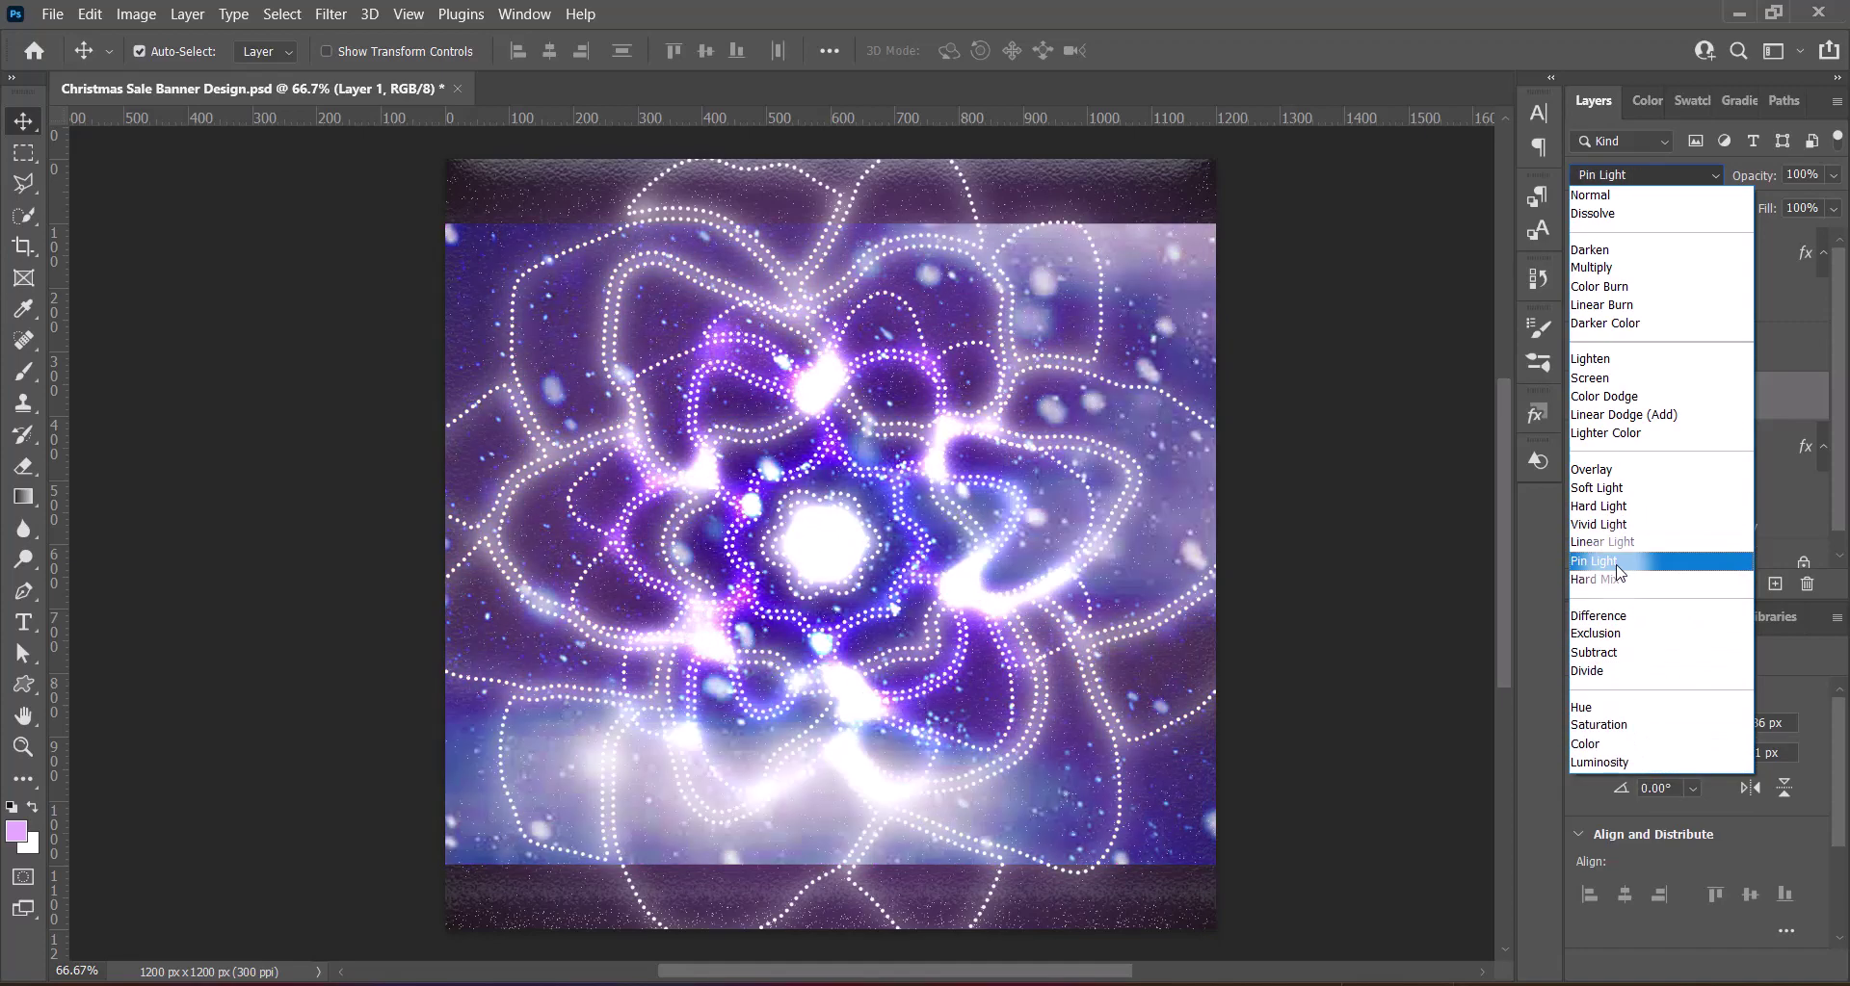
pyautogui.click(1618, 572)
# Boost Layer 1's contrast with Brightness/Contrast
pyautogui.click(135, 13)
pyautogui.click(414, 70)
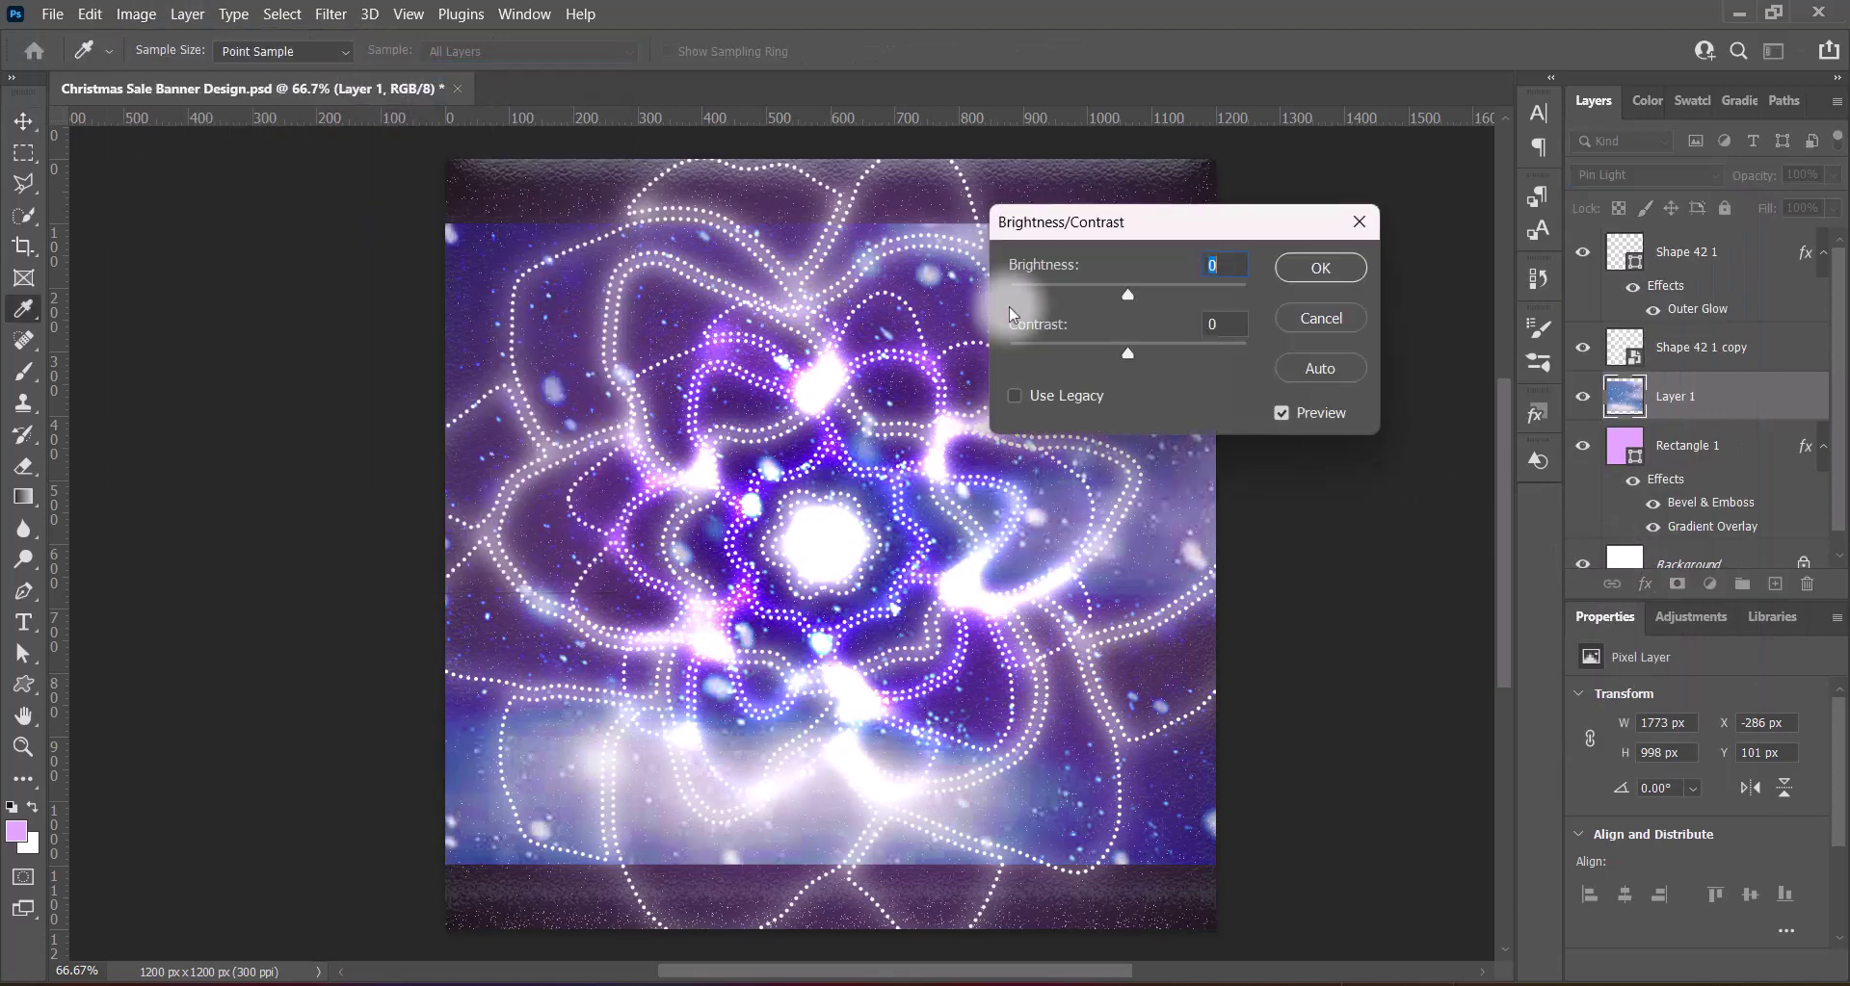
pyautogui.click(1320, 367)
pyautogui.moveTo(1245, 354); pyautogui.dragTo(1034, 357)
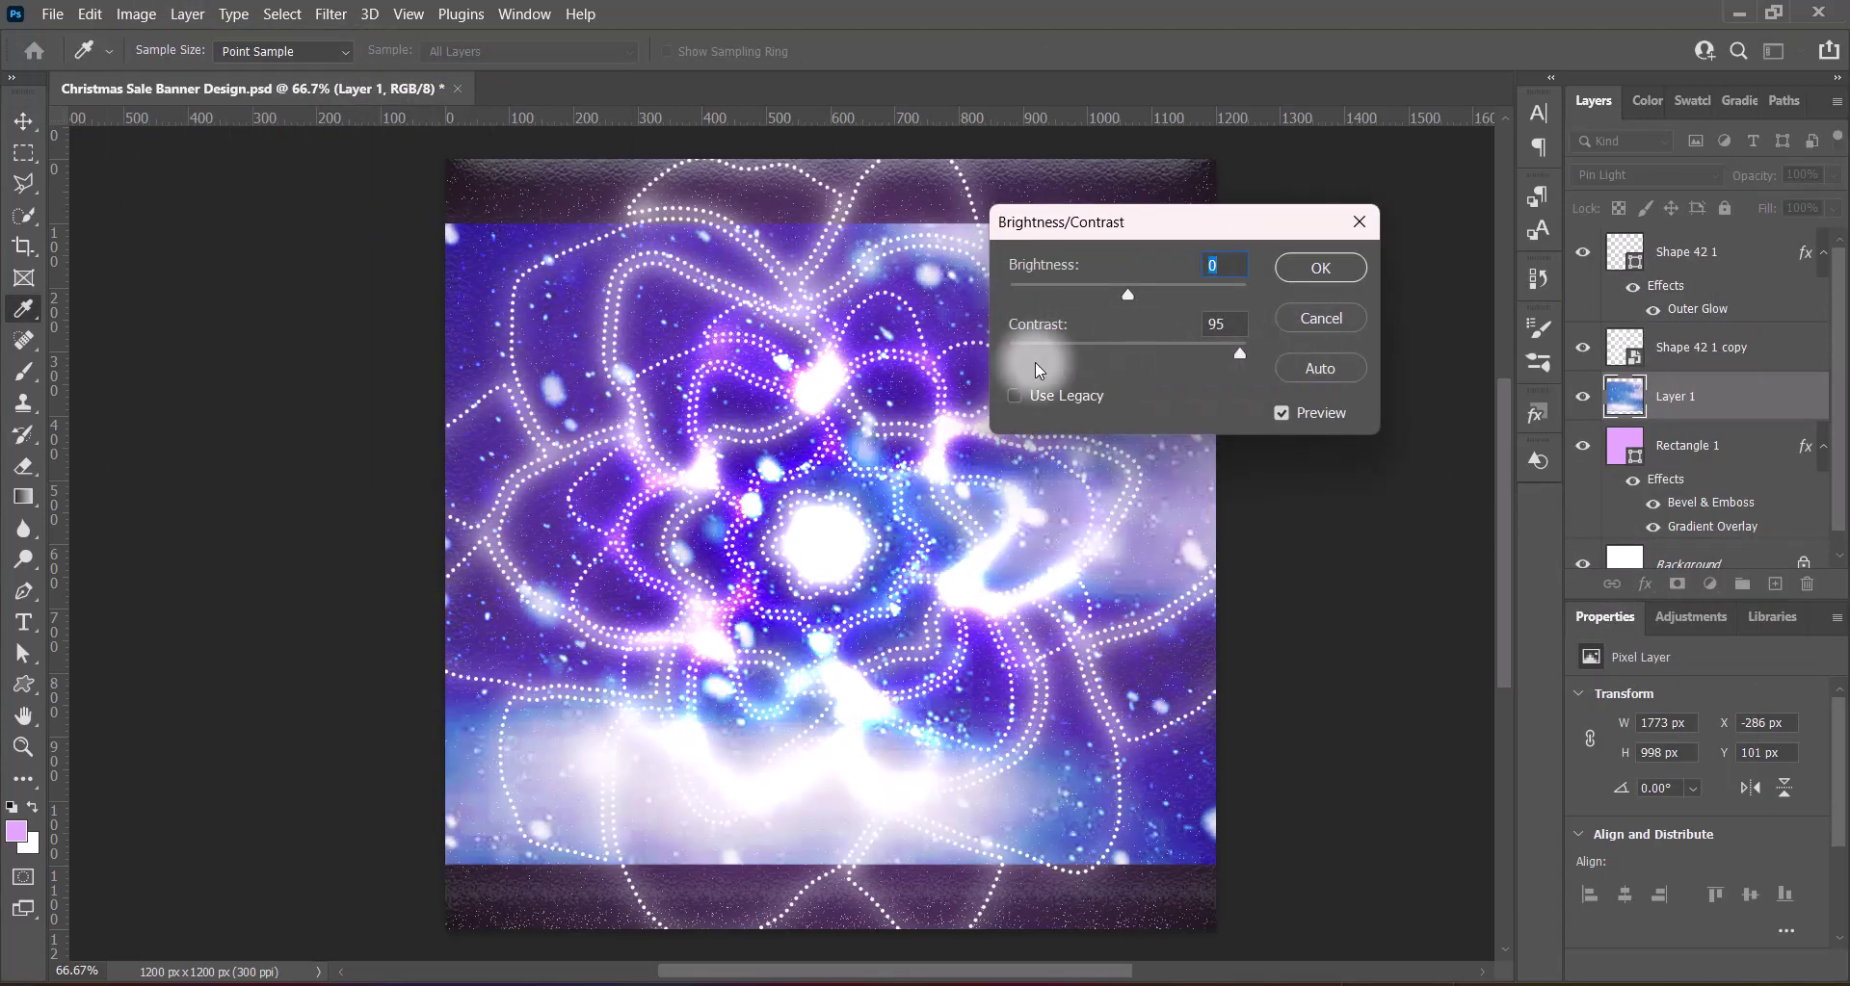
pyautogui.click(1295, 270)
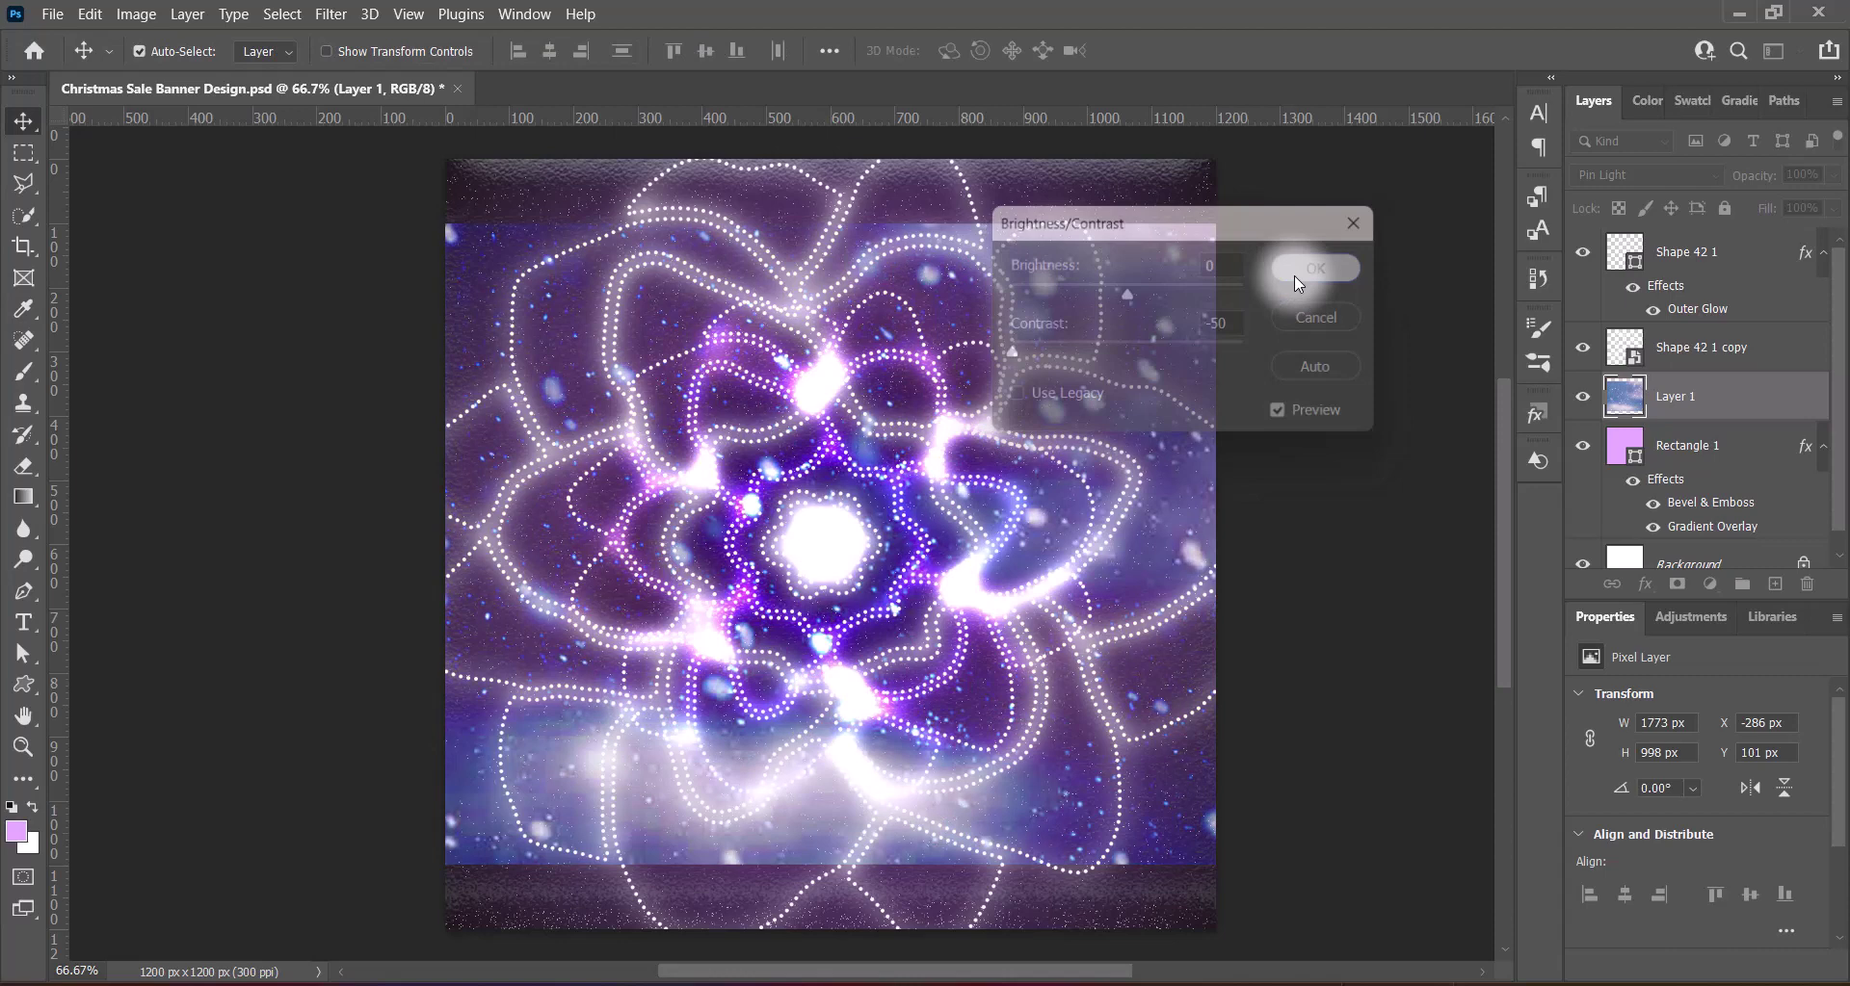
# Convert Layer 1 to a smart object and apply a Spin Radial Blur
pyautogui.rightClick(1741, 400)
pyautogui.click(1539, 301)
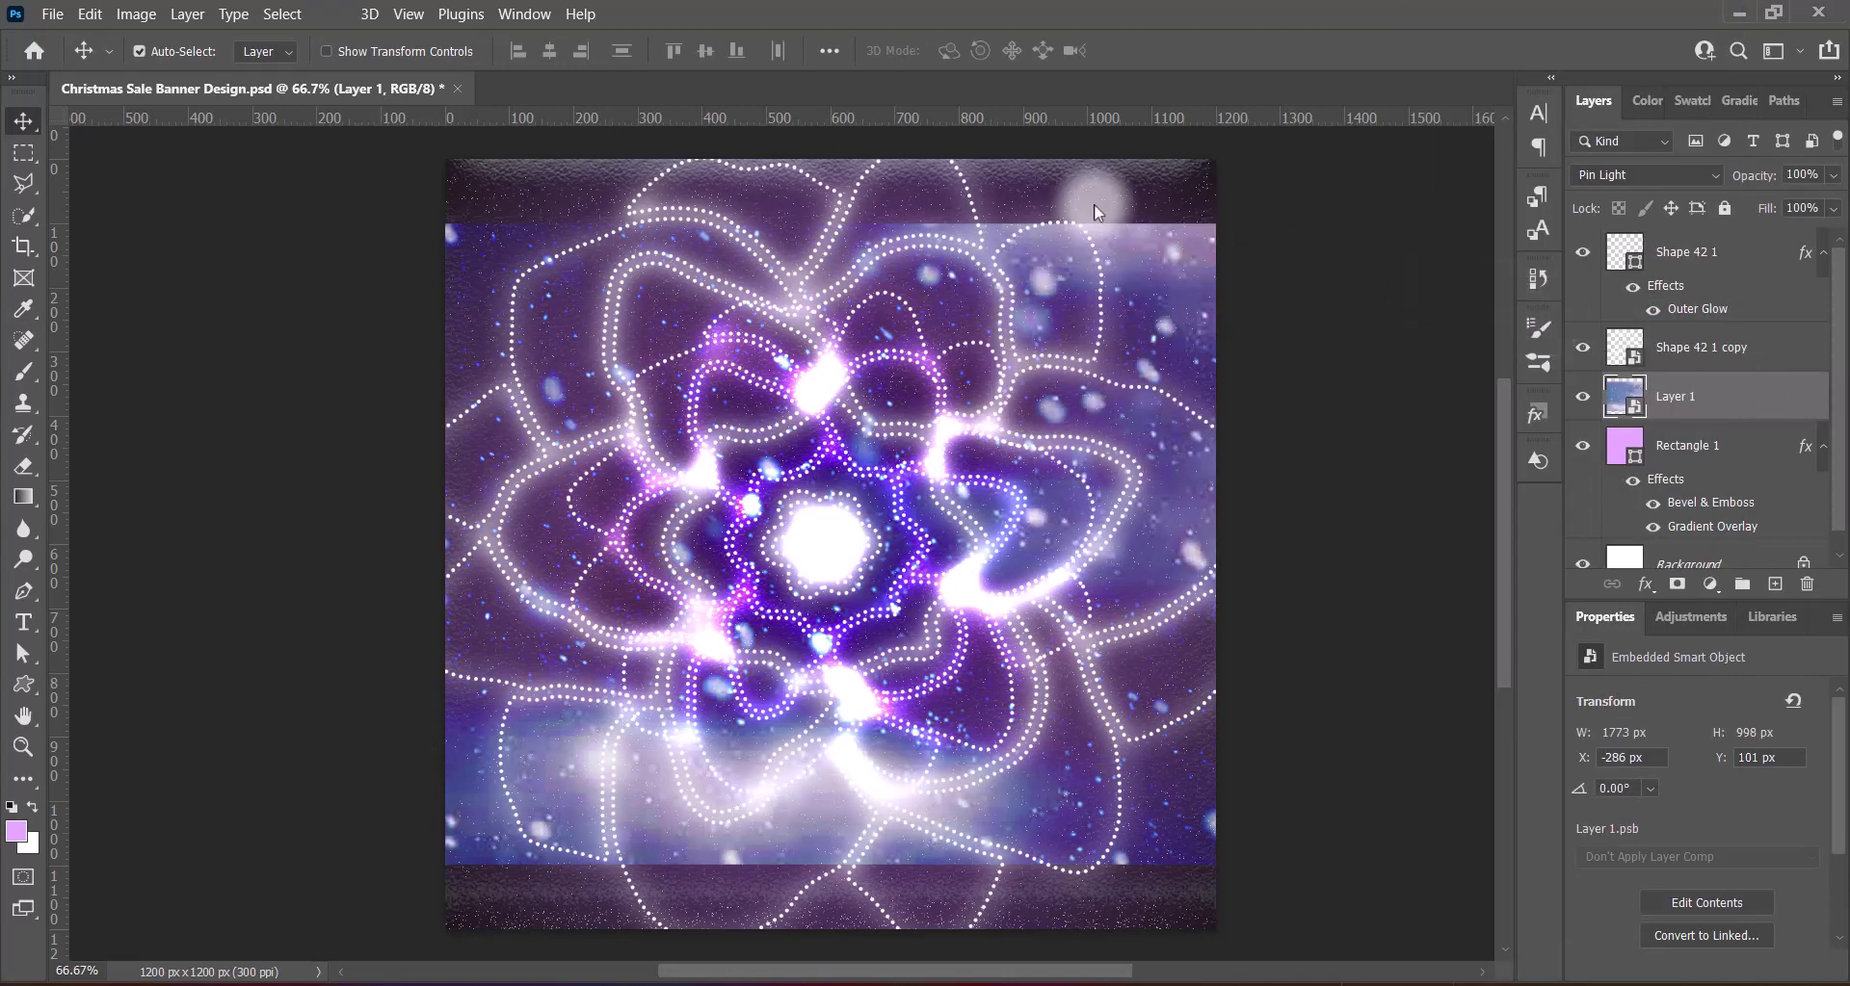
pyautogui.click(333, 15)
pyautogui.click(675, 457)
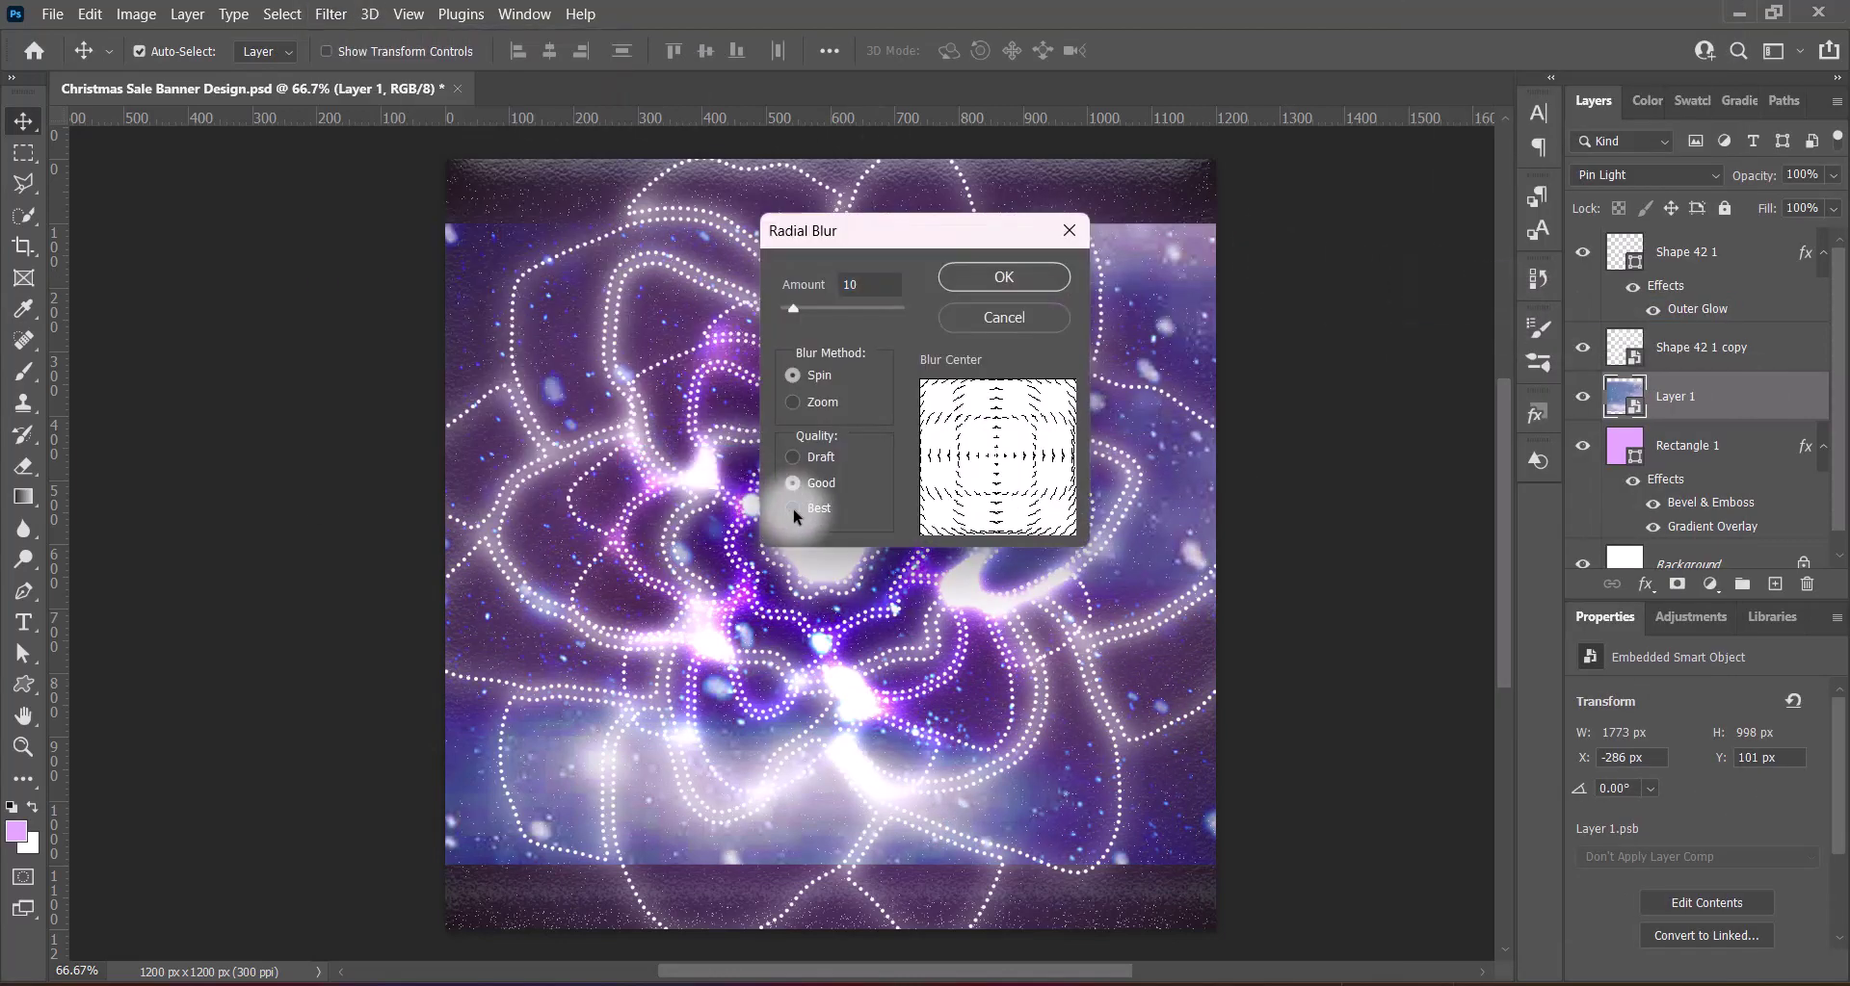
pyautogui.press('Return')
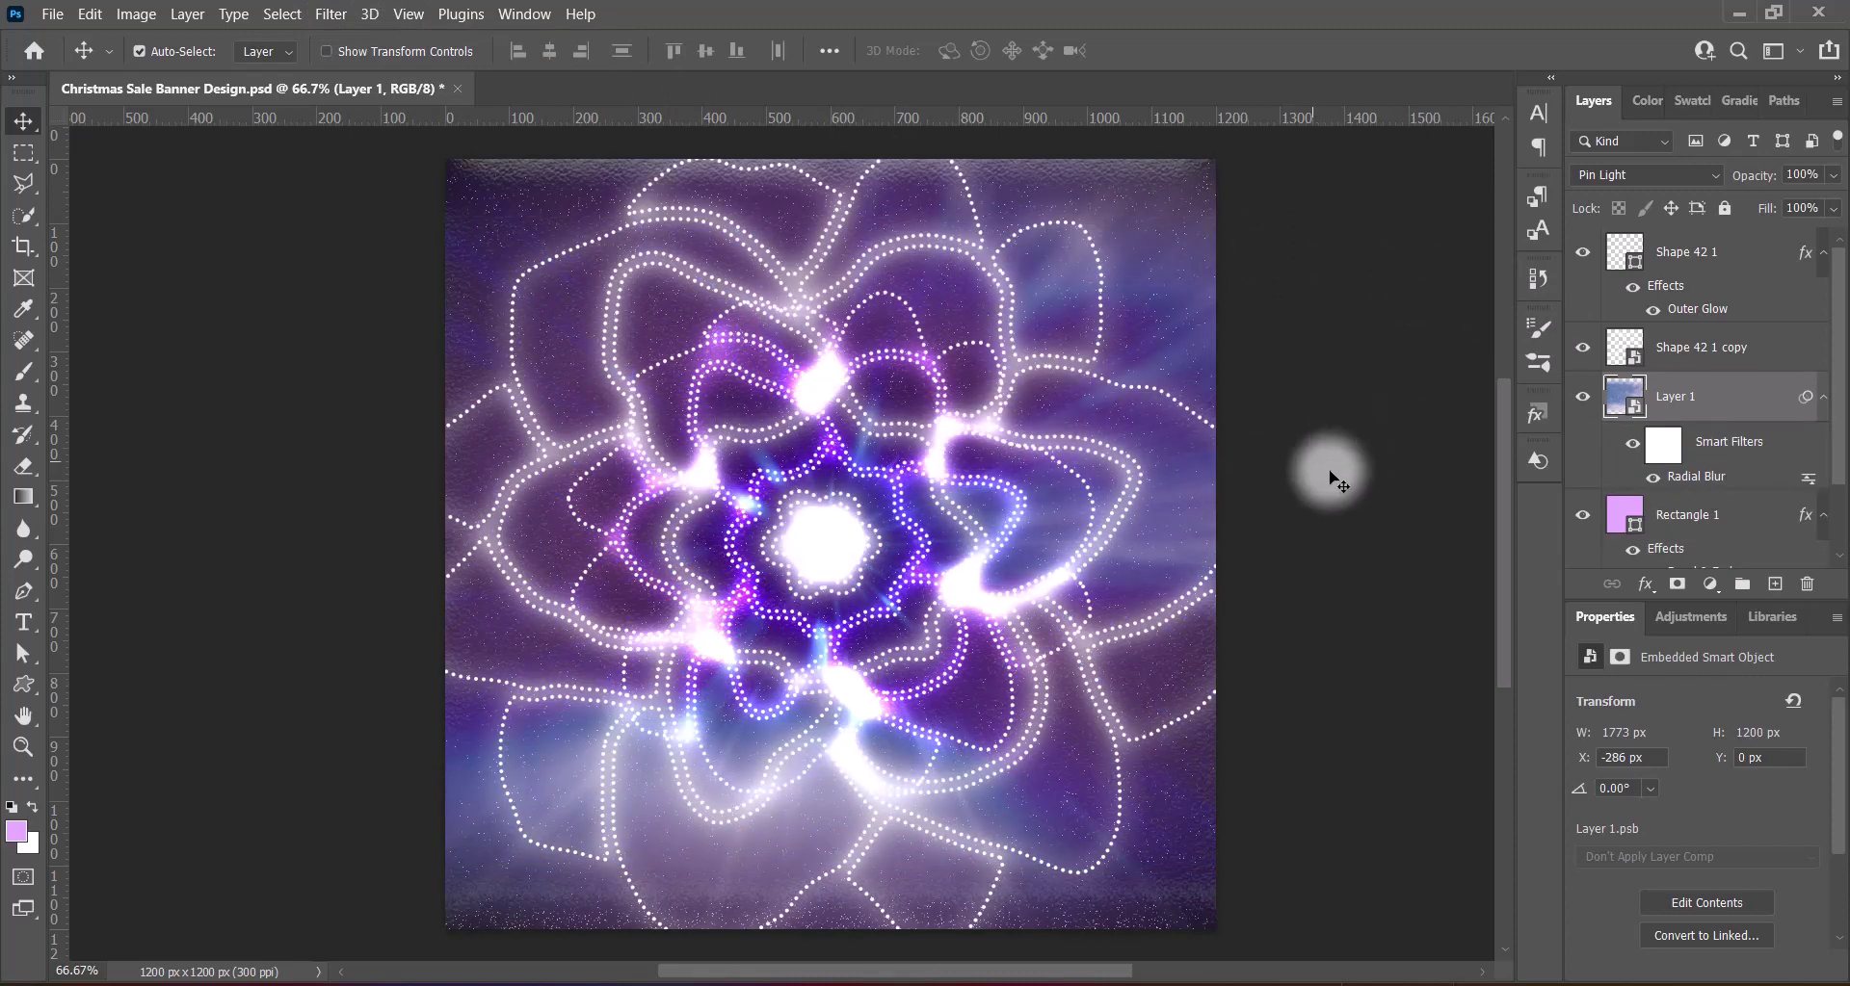
# Add a Curves filter lifting the midtones and slightly lowering the highlights
pyautogui.click(136, 14)
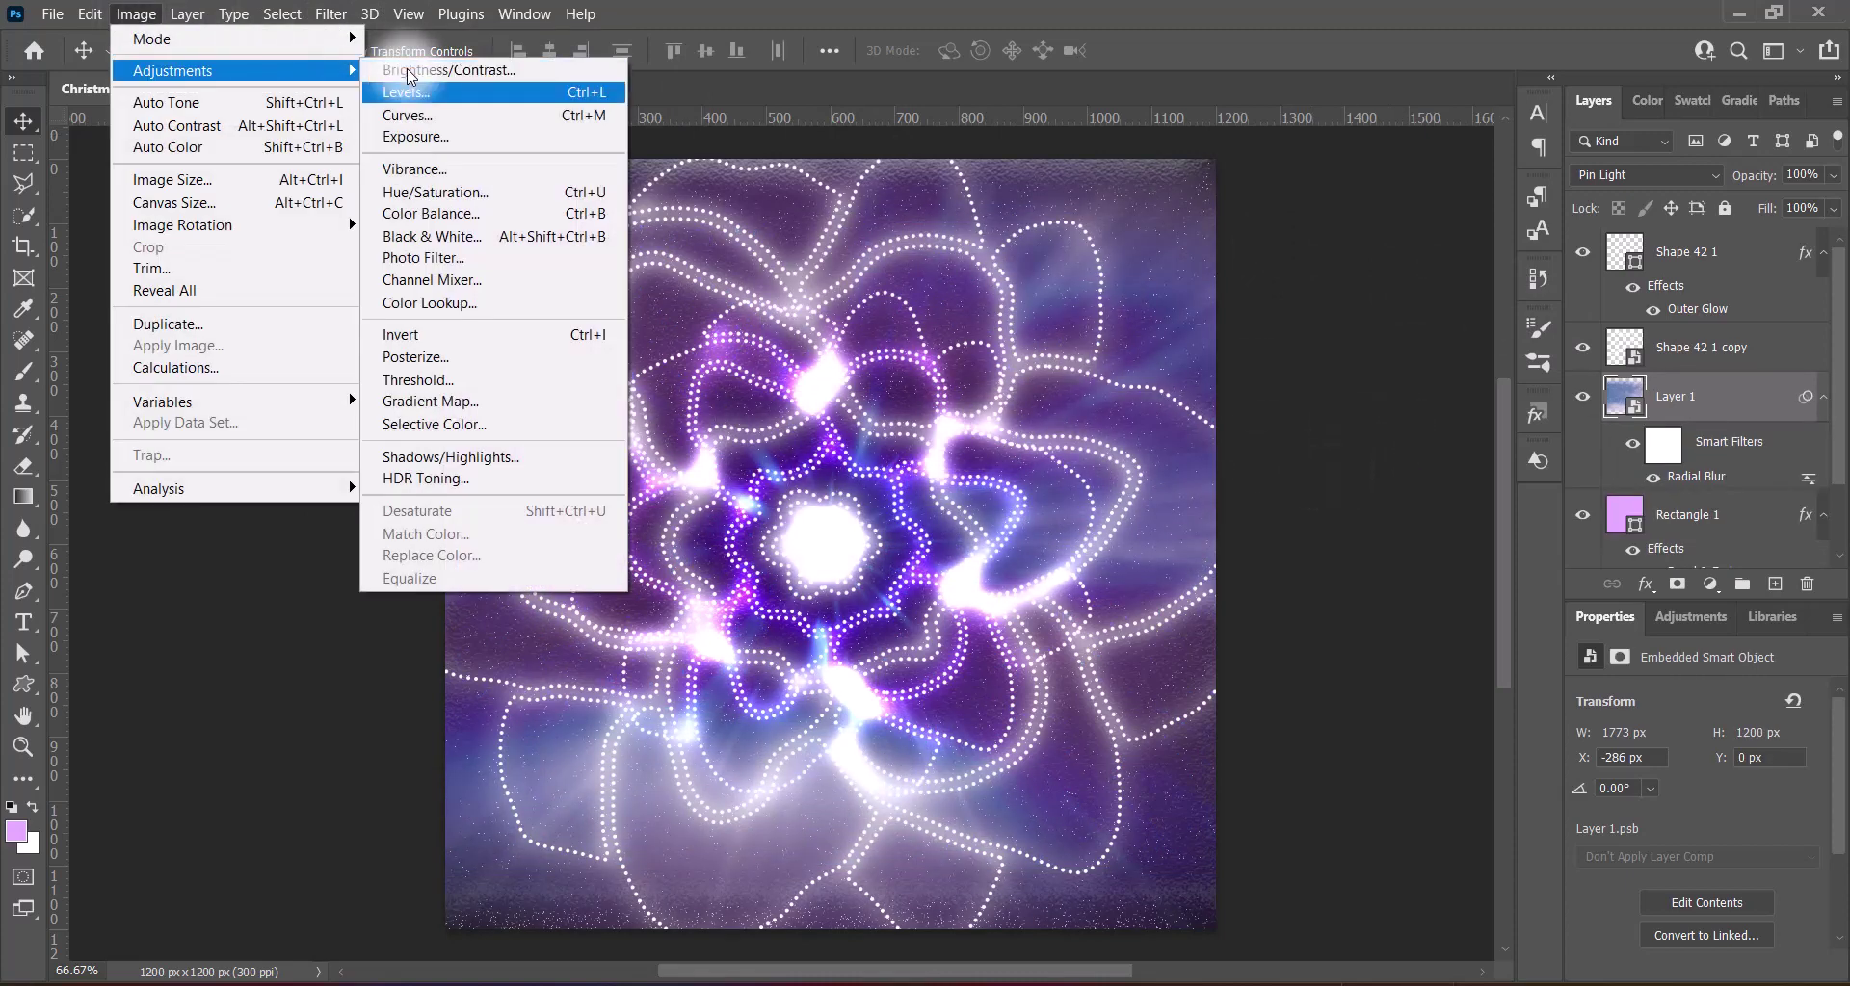
pyautogui.click(414, 107)
pyautogui.moveTo(668, 128); pyautogui.dragTo(1201, 137)
pyautogui.click(1313, 399)
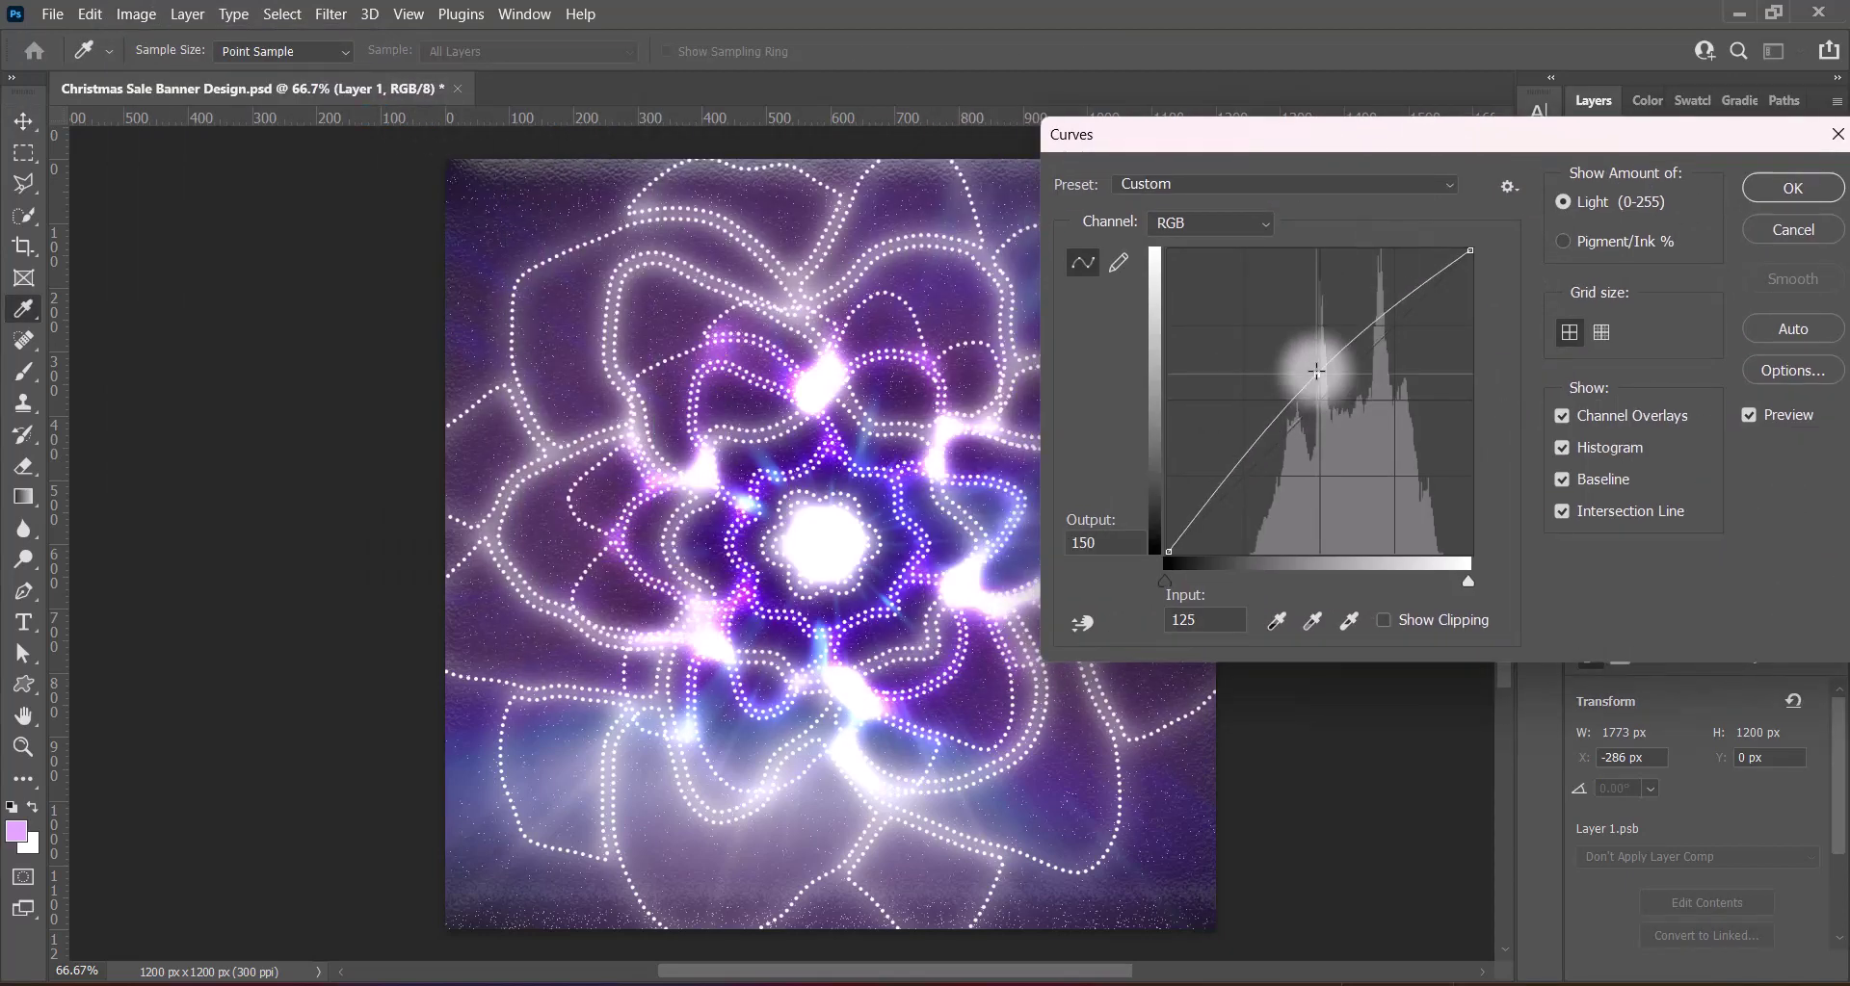
pyautogui.moveTo(1314, 398); pyautogui.dragTo(1323, 388)
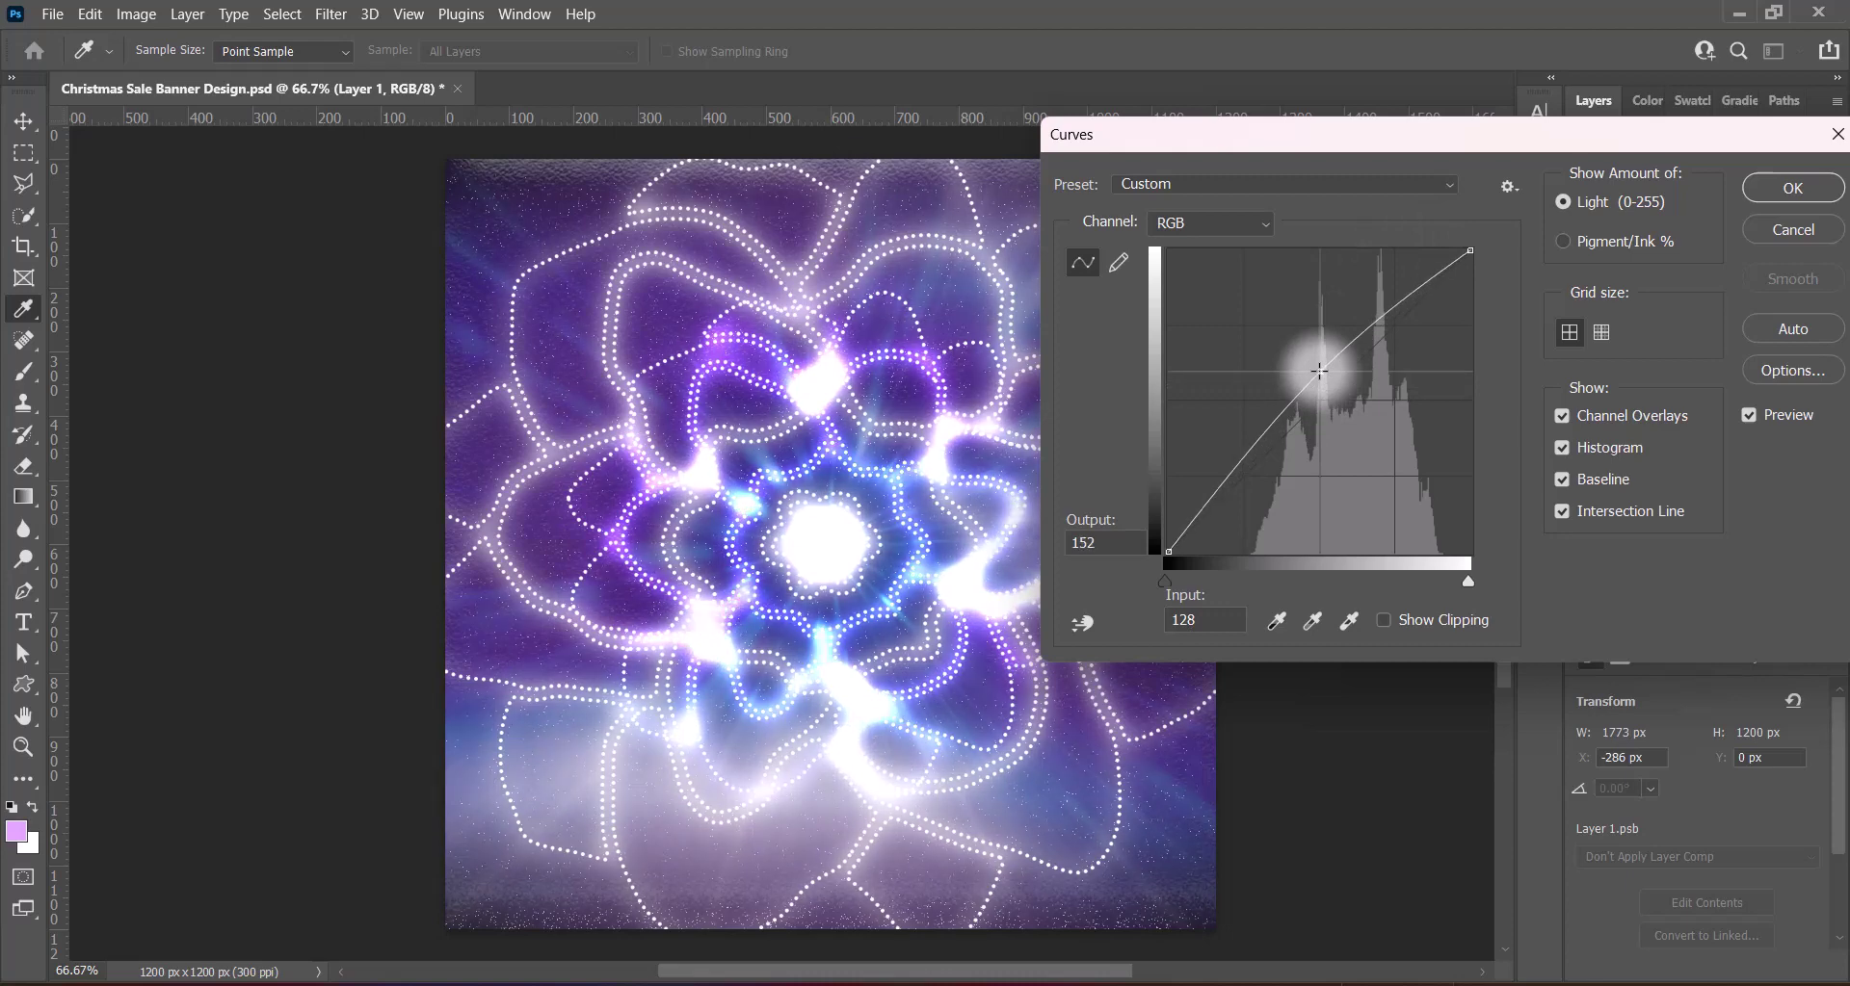
pyautogui.click(1391, 293)
pyautogui.moveTo(1391, 294); pyautogui.dragTo(1392, 325)
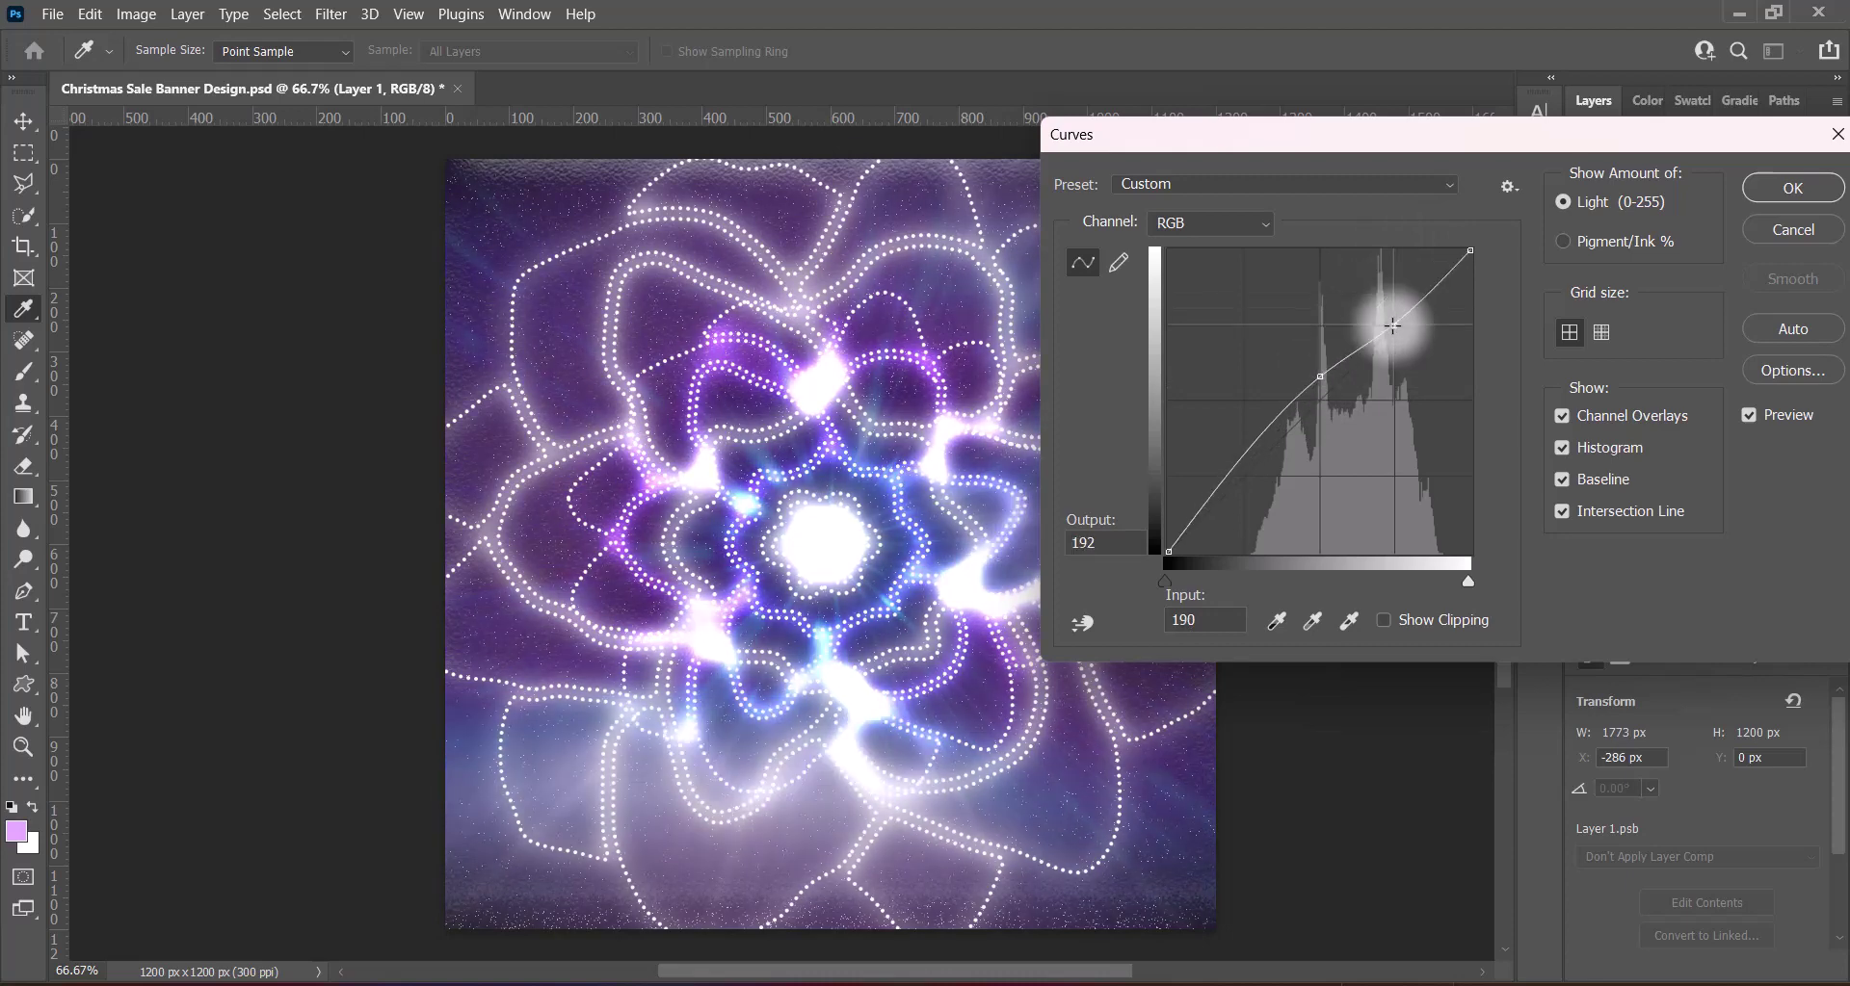
pyautogui.press('Return')
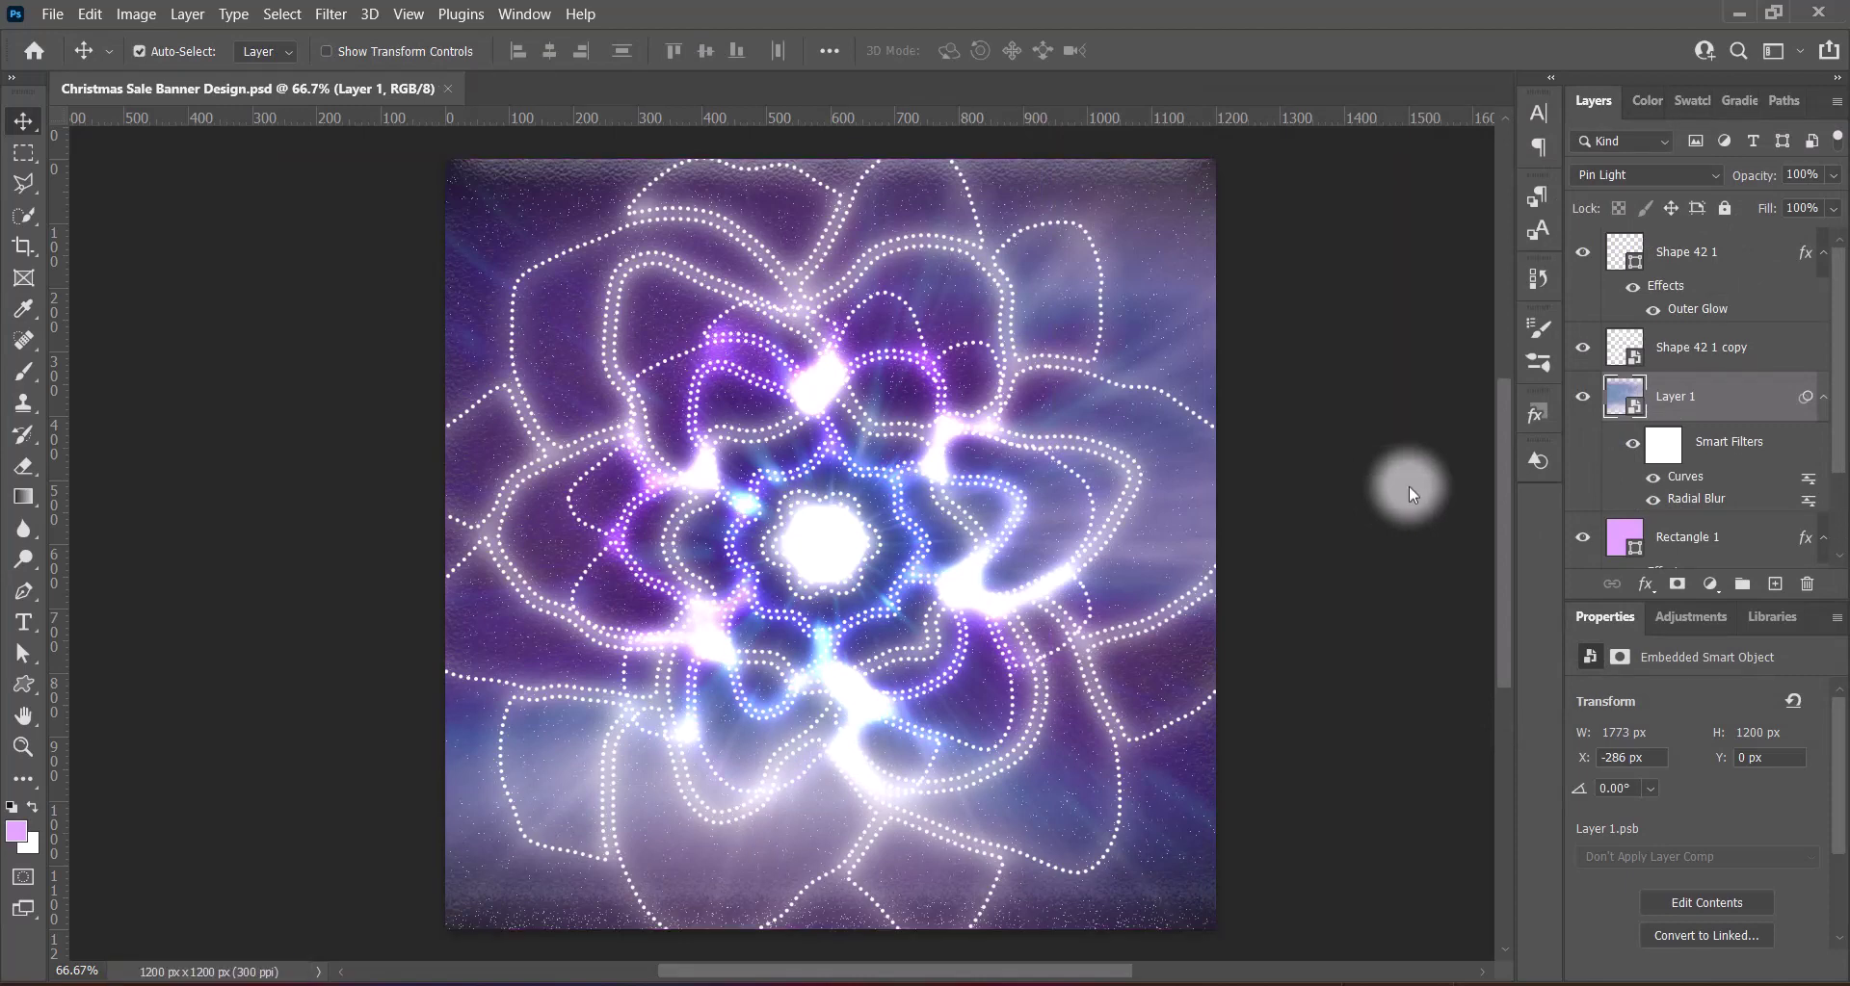
# Move Layer 1 above Shape 42 1 copy, raise its contrast, and save
pyautogui.moveTo(1676, 396); pyautogui.dragTo(1674, 331)
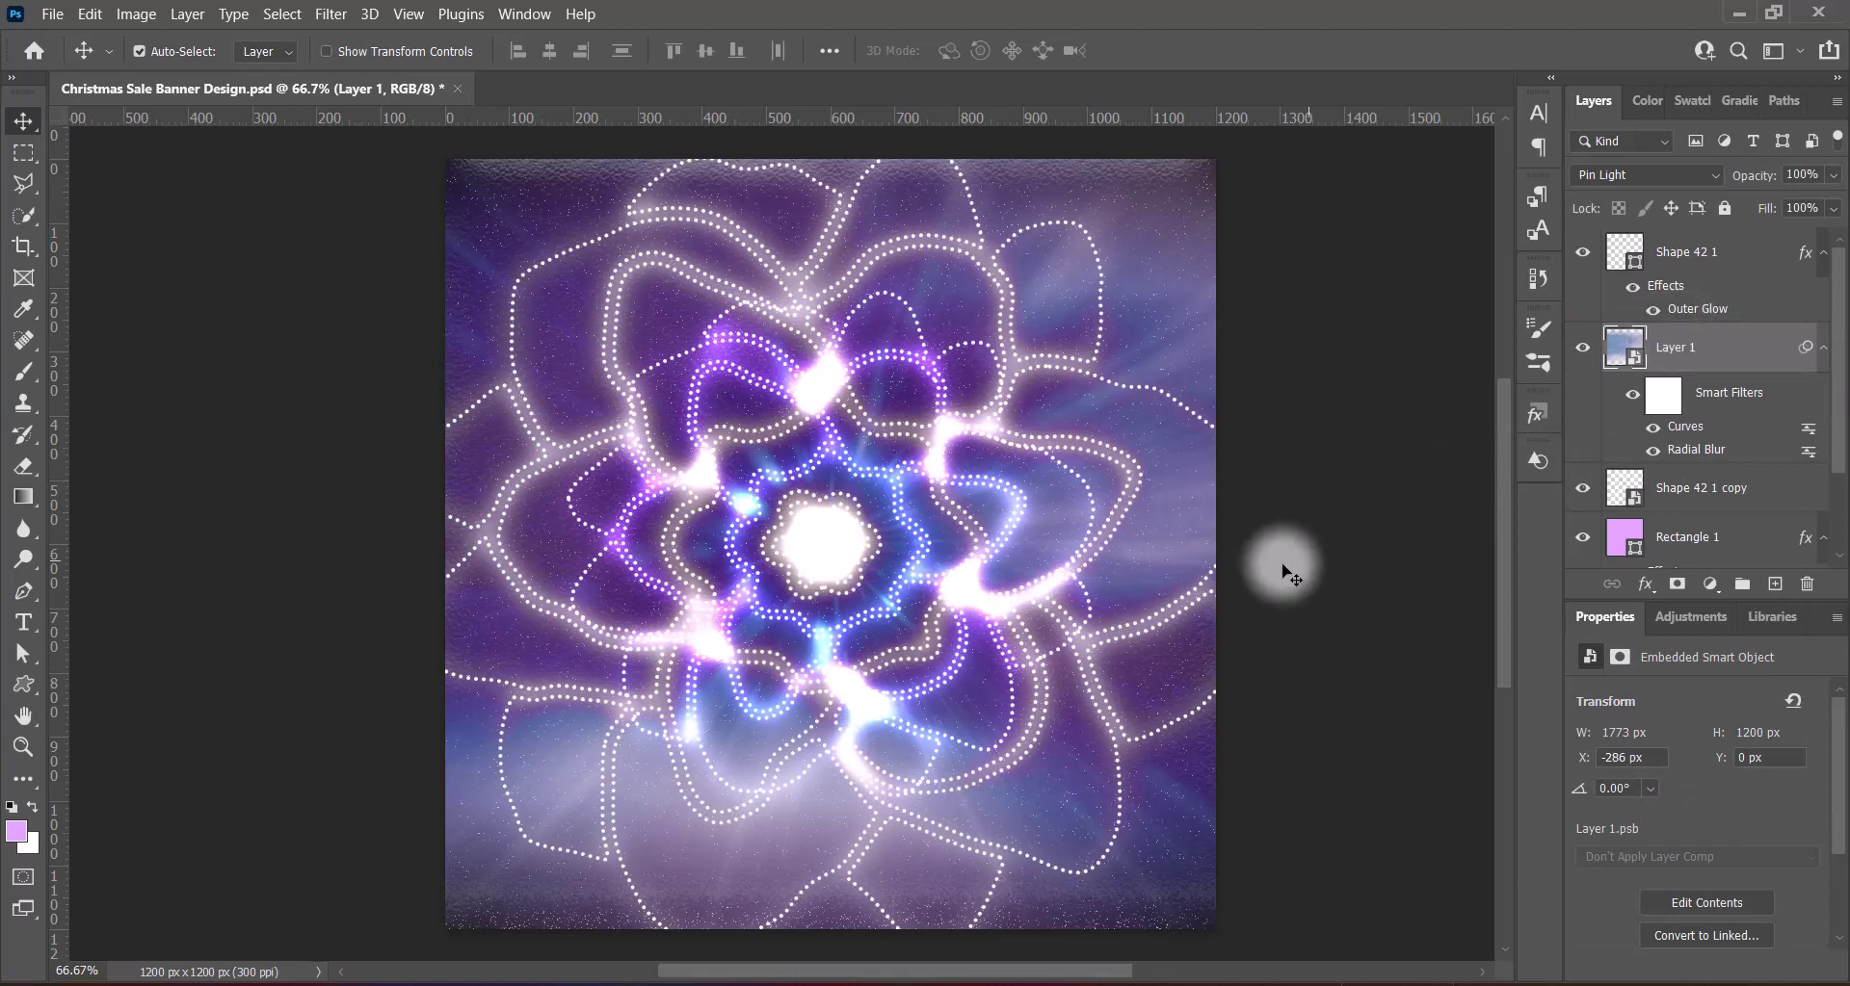
pyautogui.click(136, 13)
pyautogui.click(693, 64)
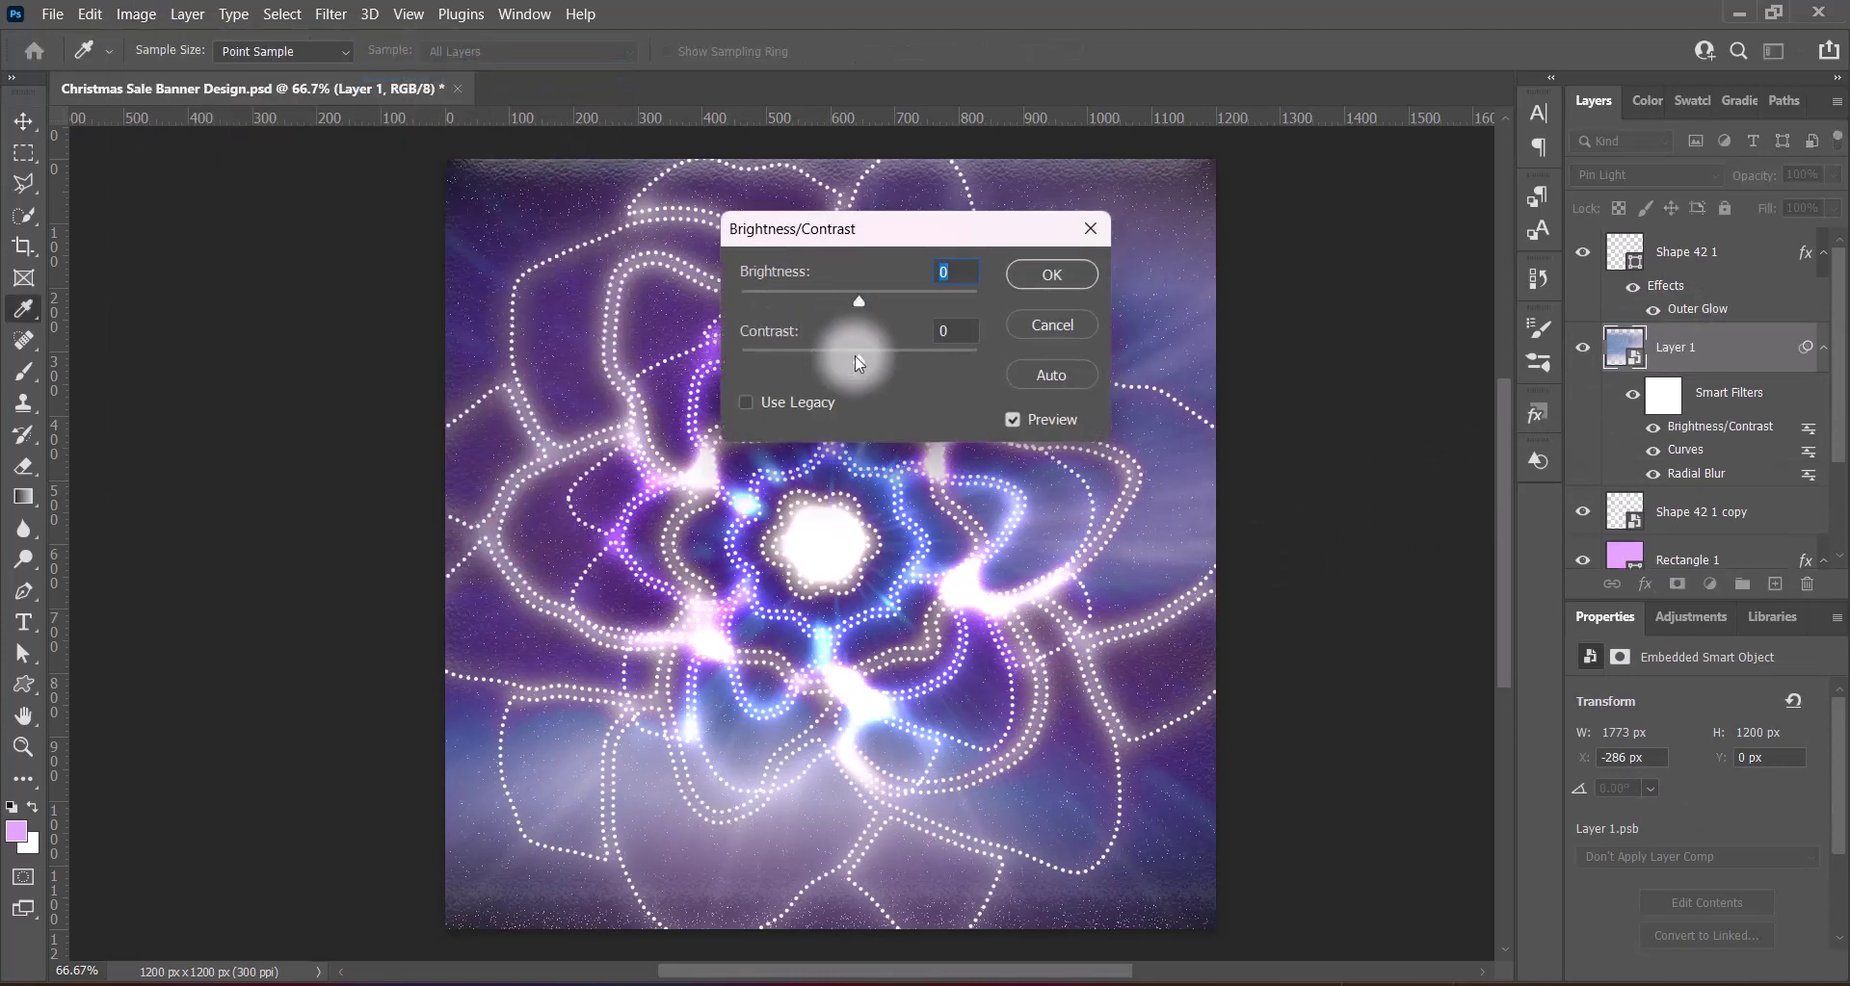
pyautogui.moveTo(855, 353)
pyautogui.mouseDown()
pyautogui.moveTo(961, 362)
pyautogui.moveTo(914, 367)
pyautogui.mouseUp()
pyautogui.press('Tab')
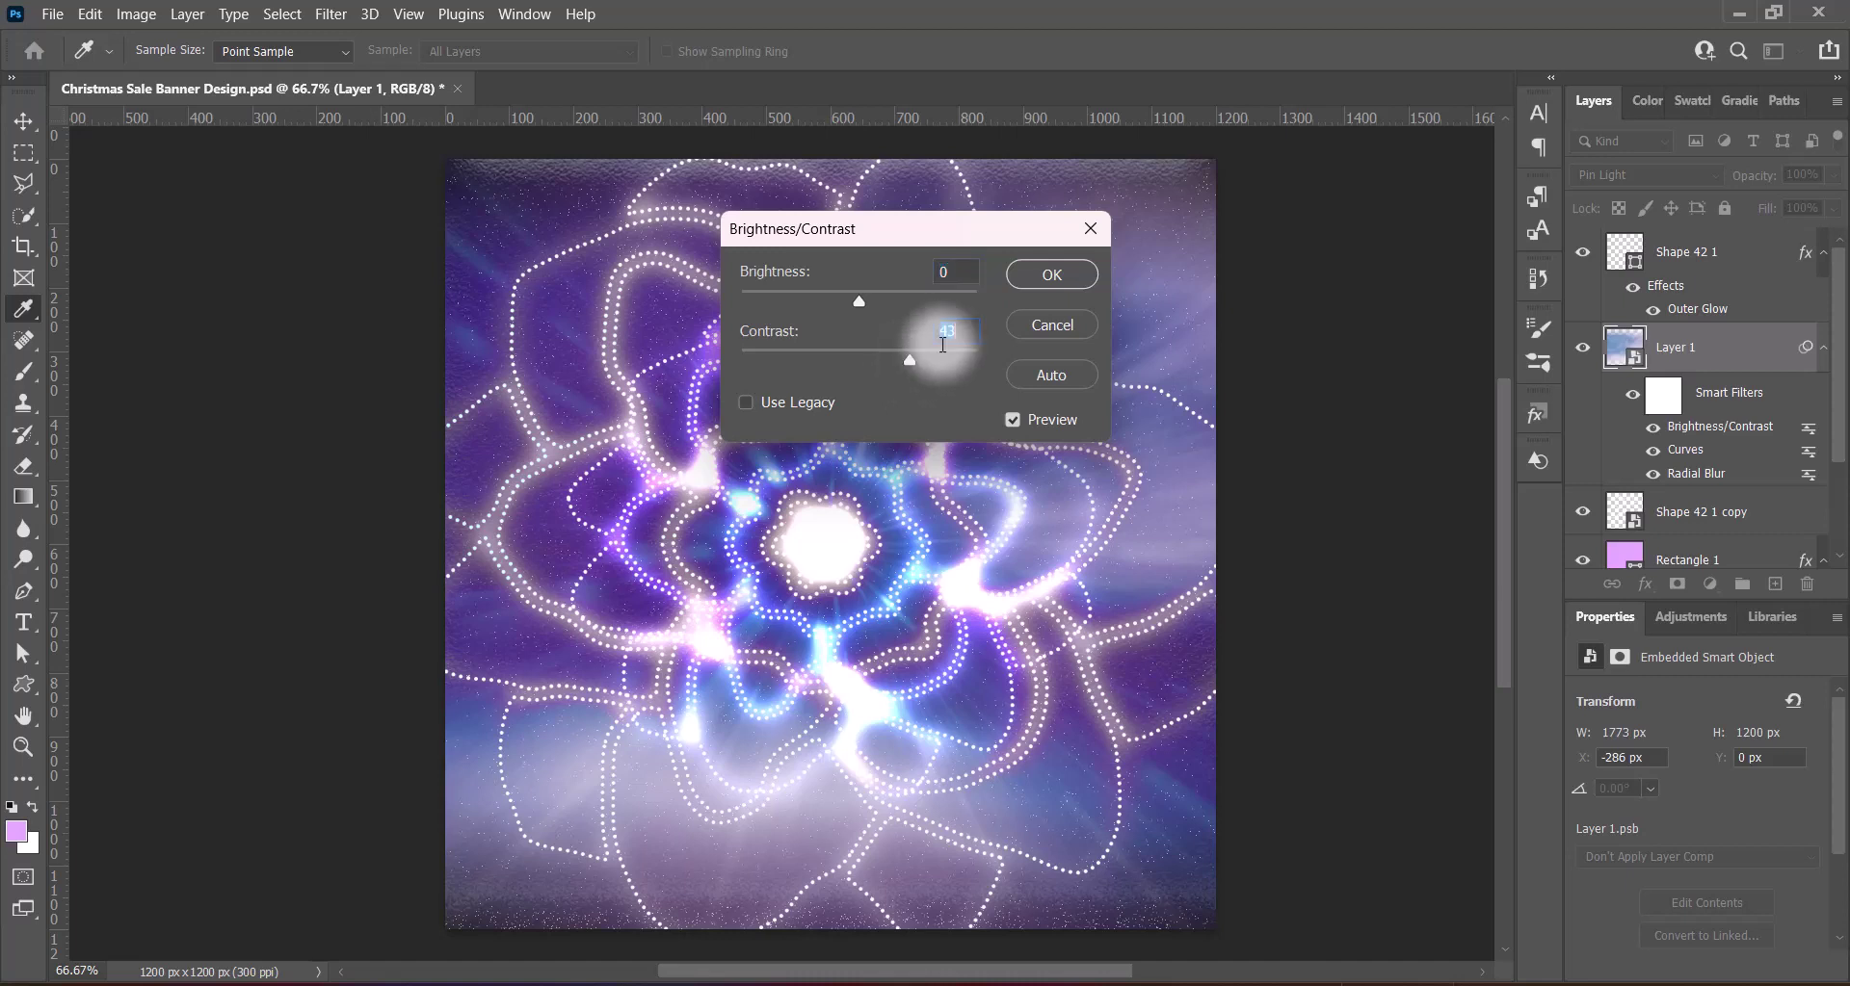
pyautogui.click(1066, 276)
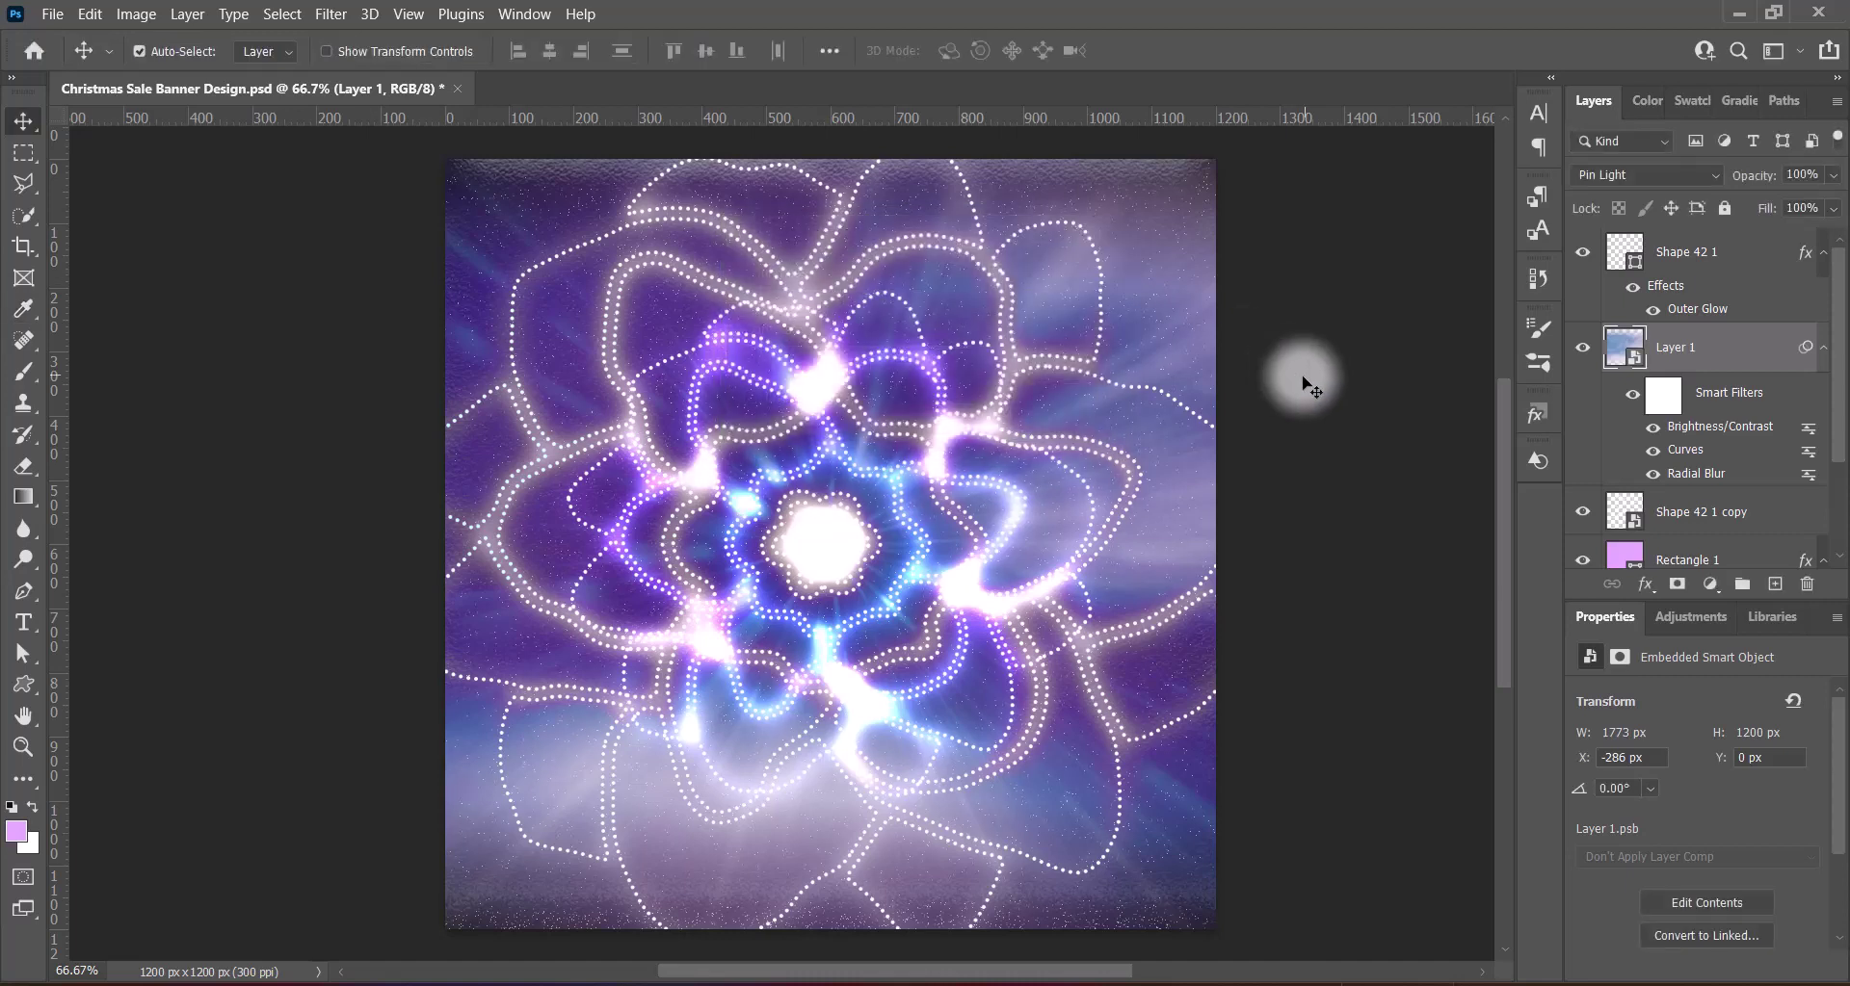
pyautogui.hotkey('ctrl', 's')
# Add a new top layer and draw a rectangle across the canvas
pyautogui.click(1739, 257)
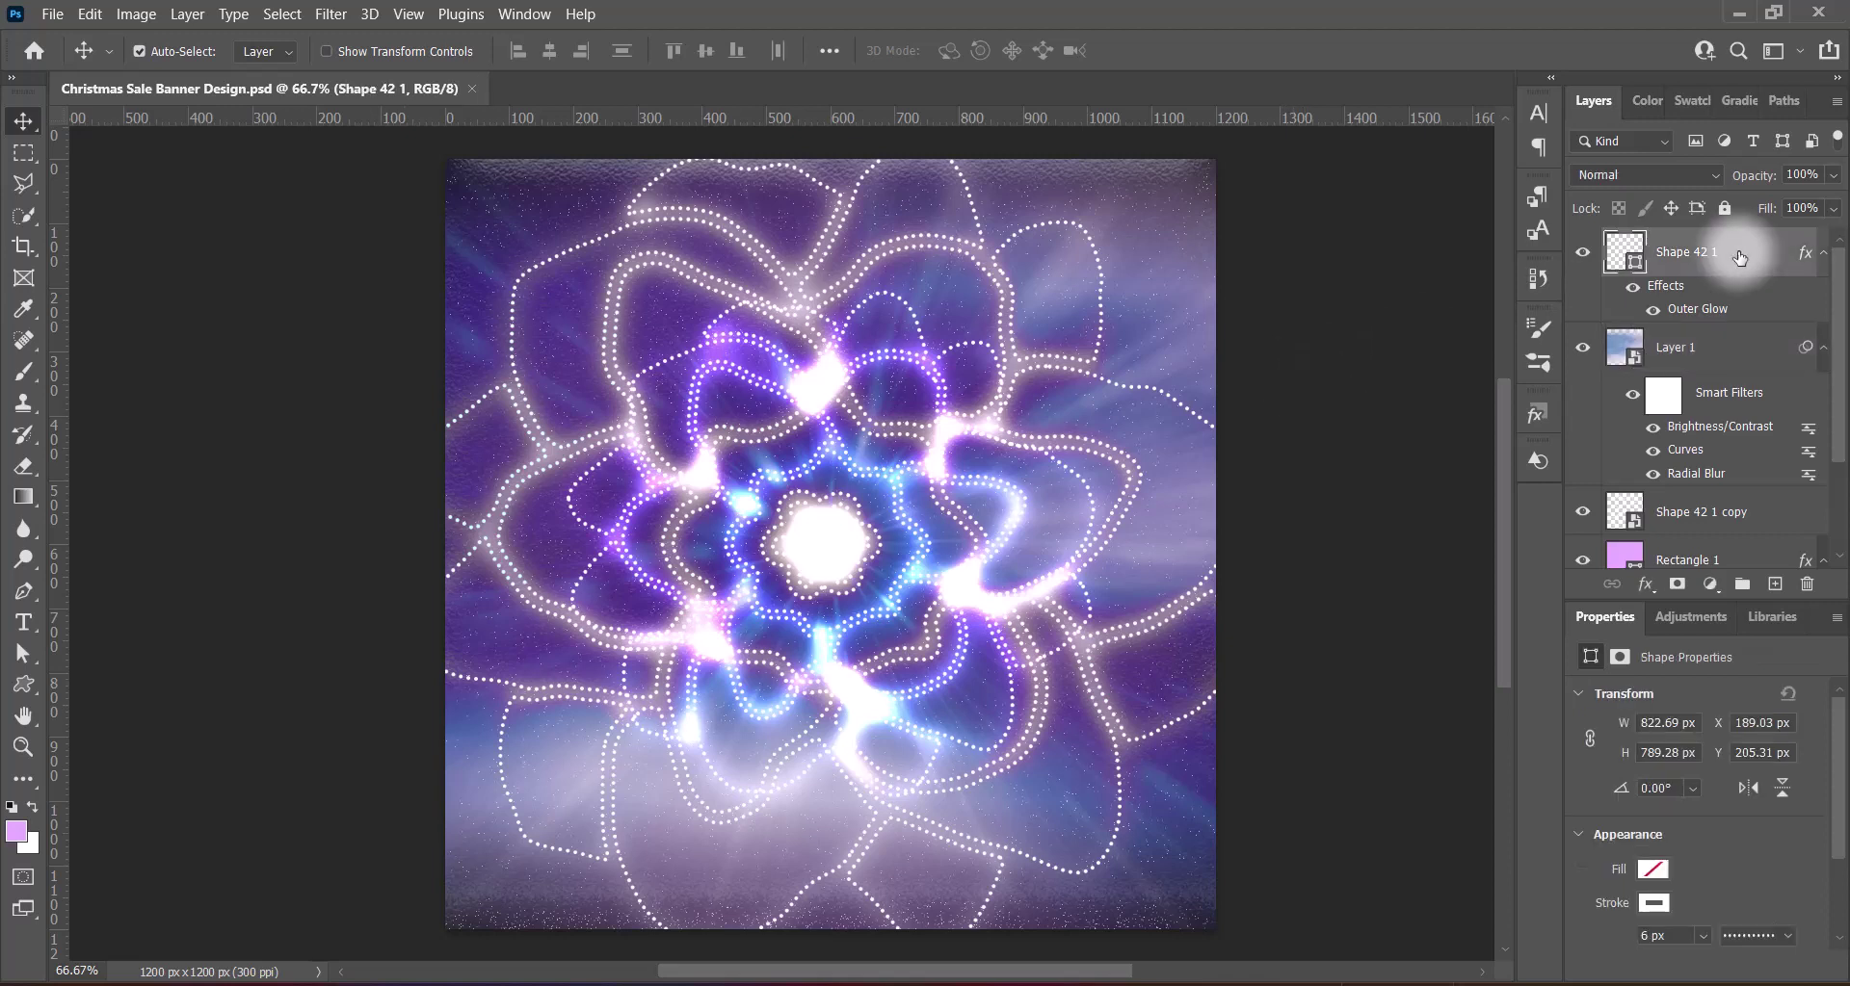
pyautogui.click(1774, 584)
pyautogui.click(23, 685)
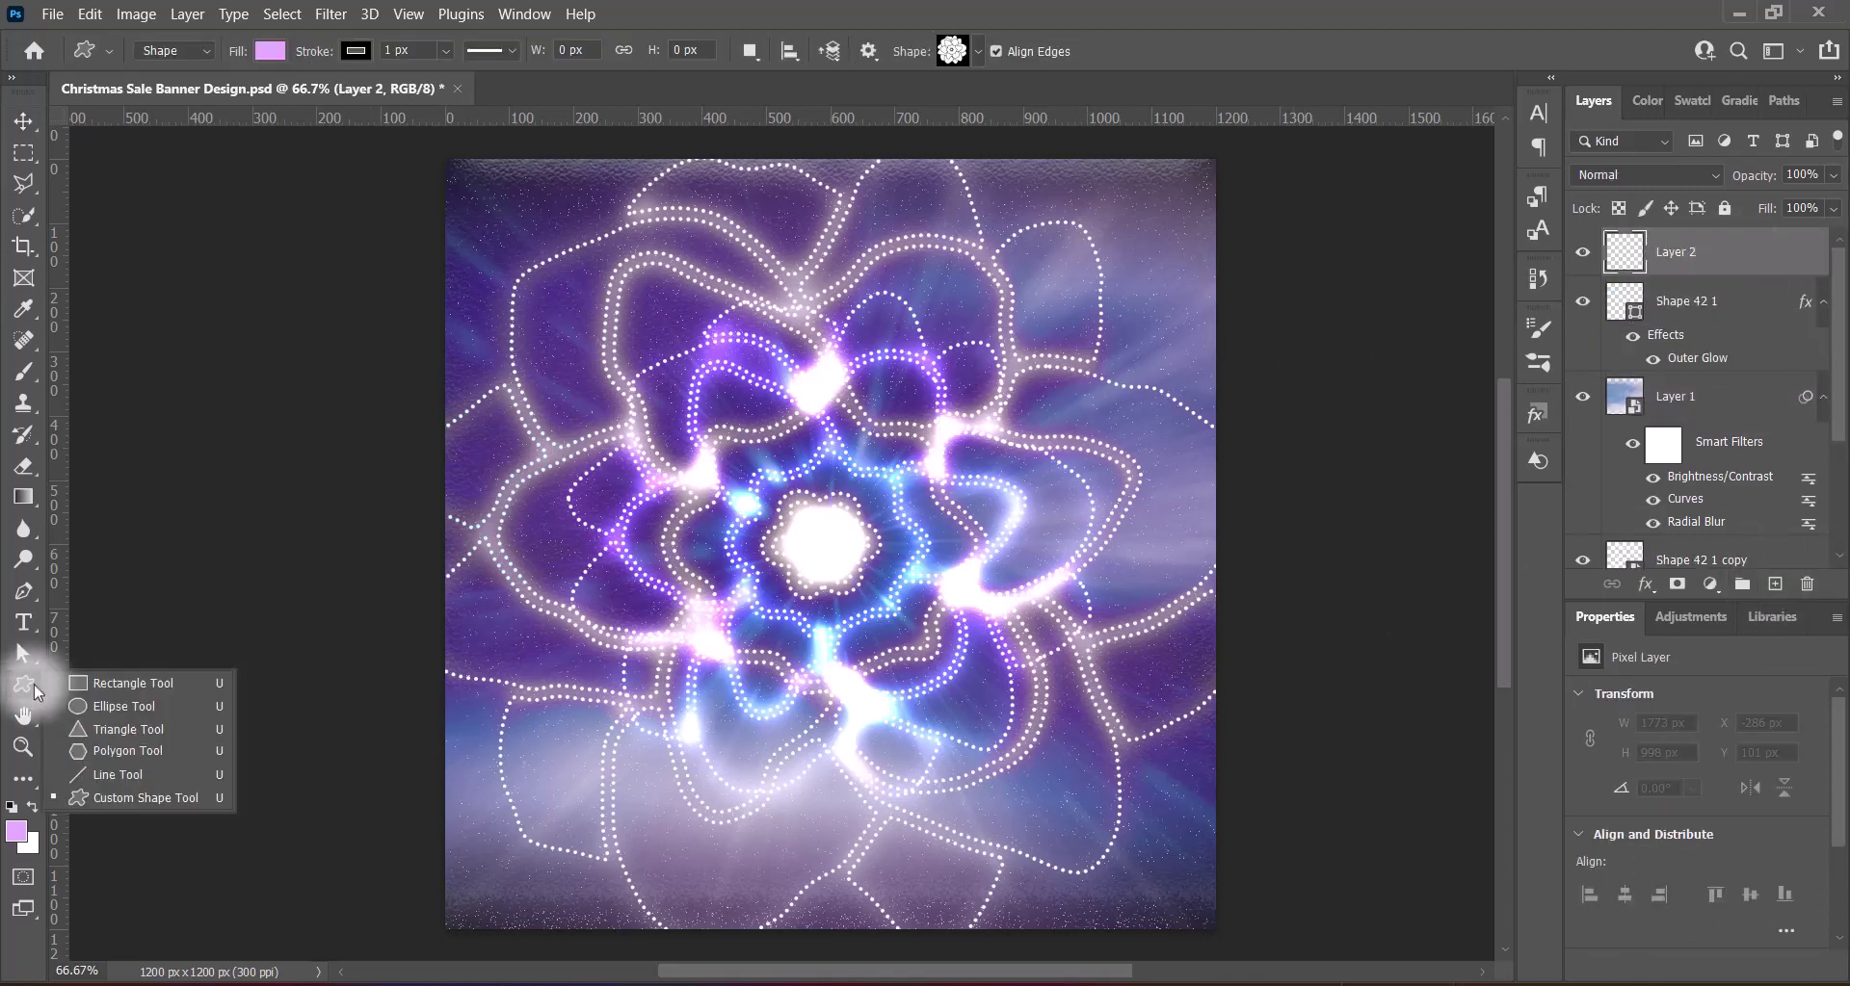
pyautogui.click(106, 674)
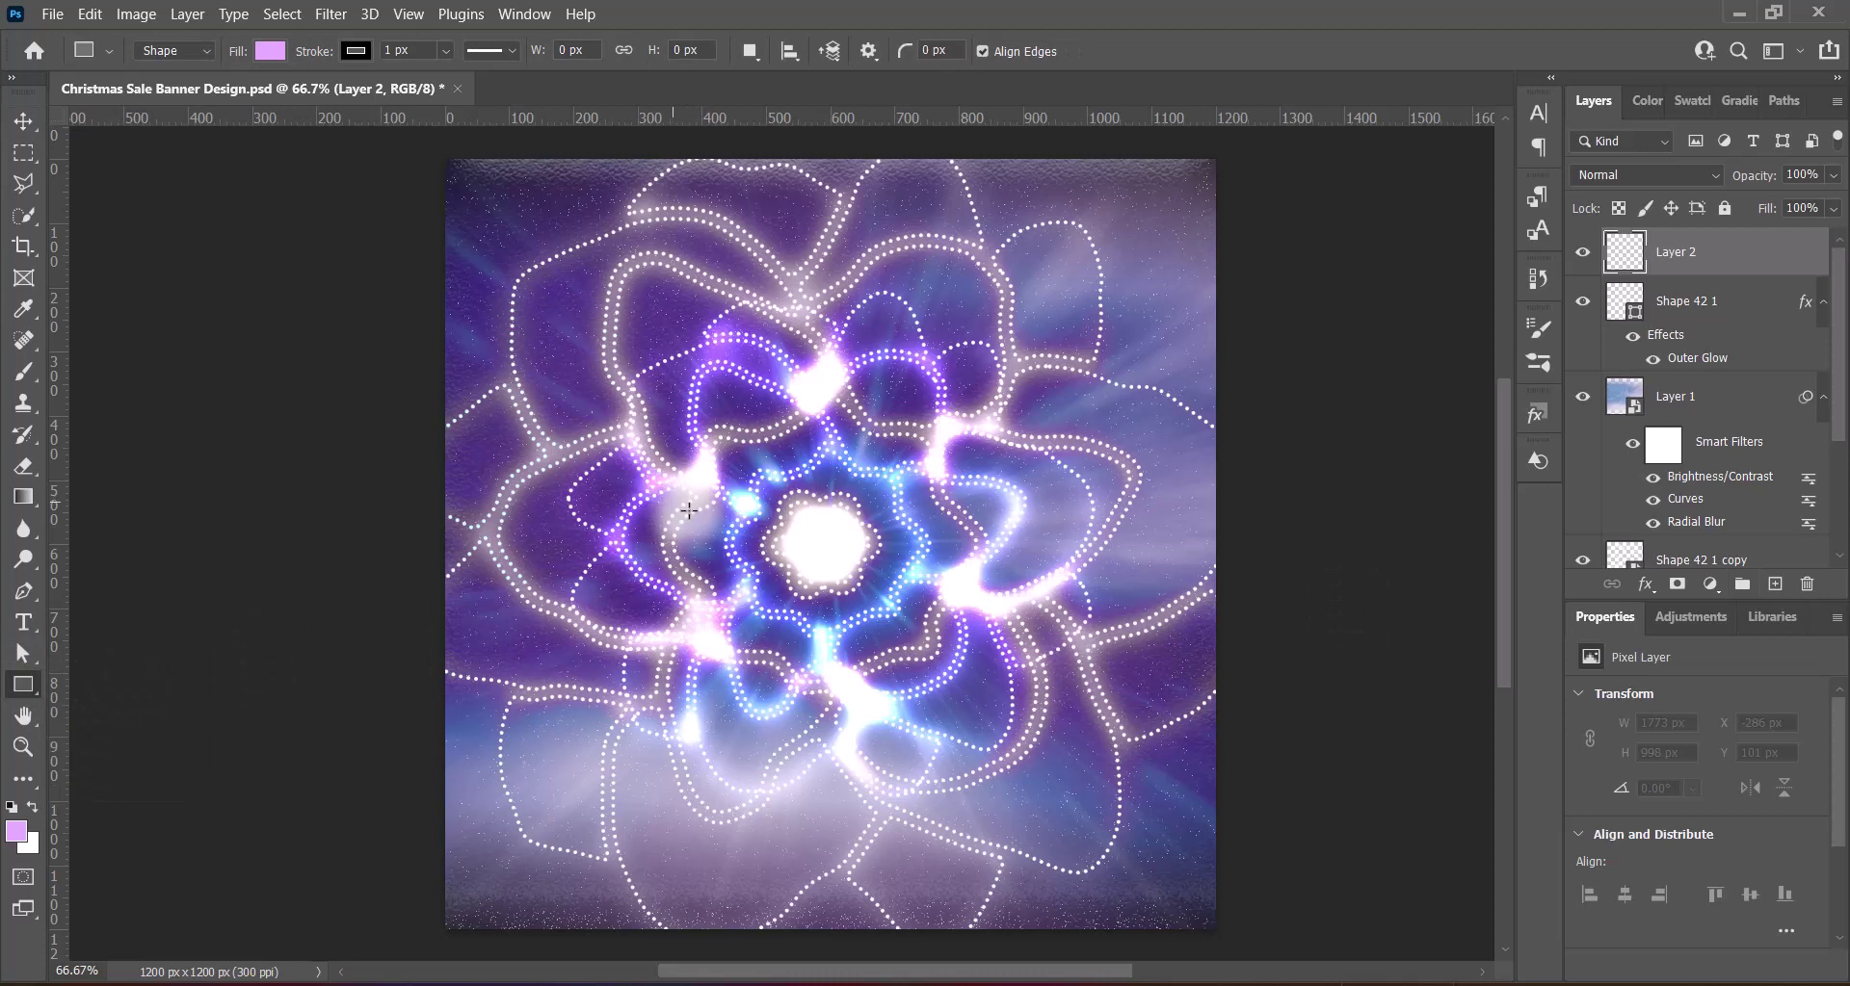
pyautogui.moveTo(476, 194)
pyautogui.mouseDown()
pyautogui.moveTo(854, 661)
pyautogui.moveTo(1197, 914)
pyautogui.mouseUp()
# Centre Rectangle 2 and scale it up to about 1155×1153 px
pyautogui.press('v')
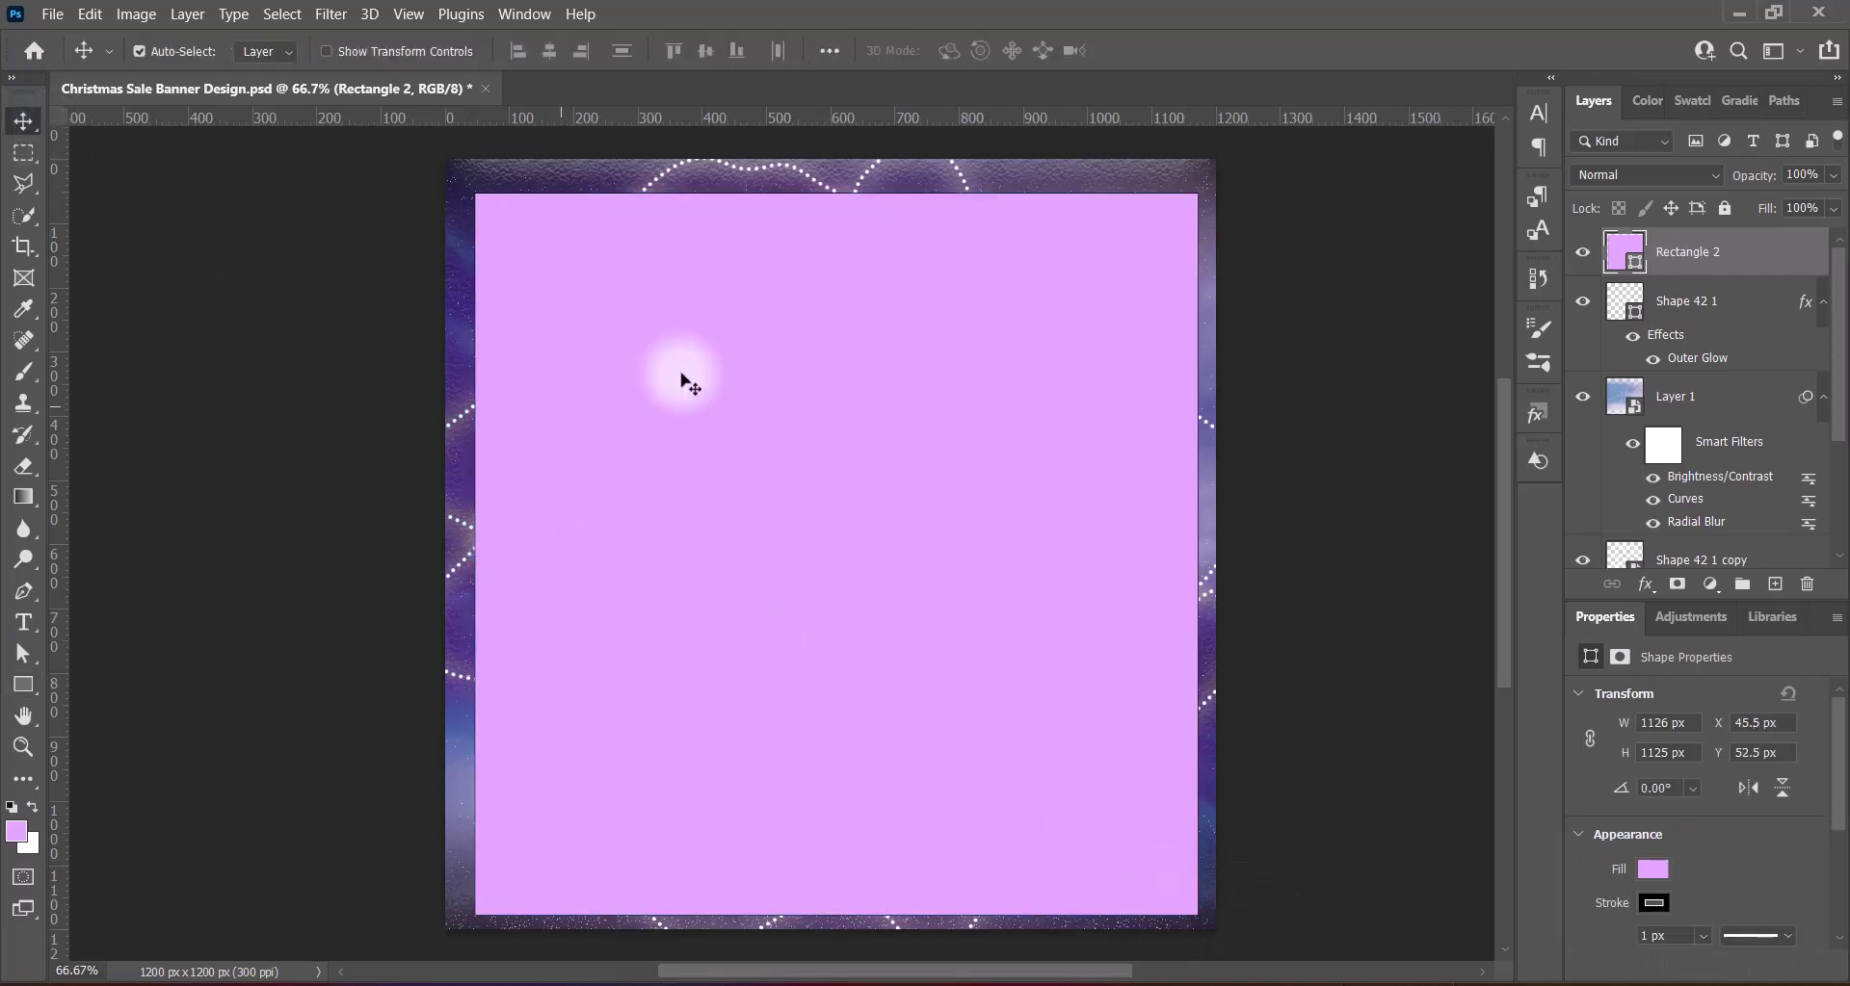
pyautogui.hotkey('ctrl', 't')
pyautogui.moveTo(894, 578); pyautogui.dragTo(887, 566)
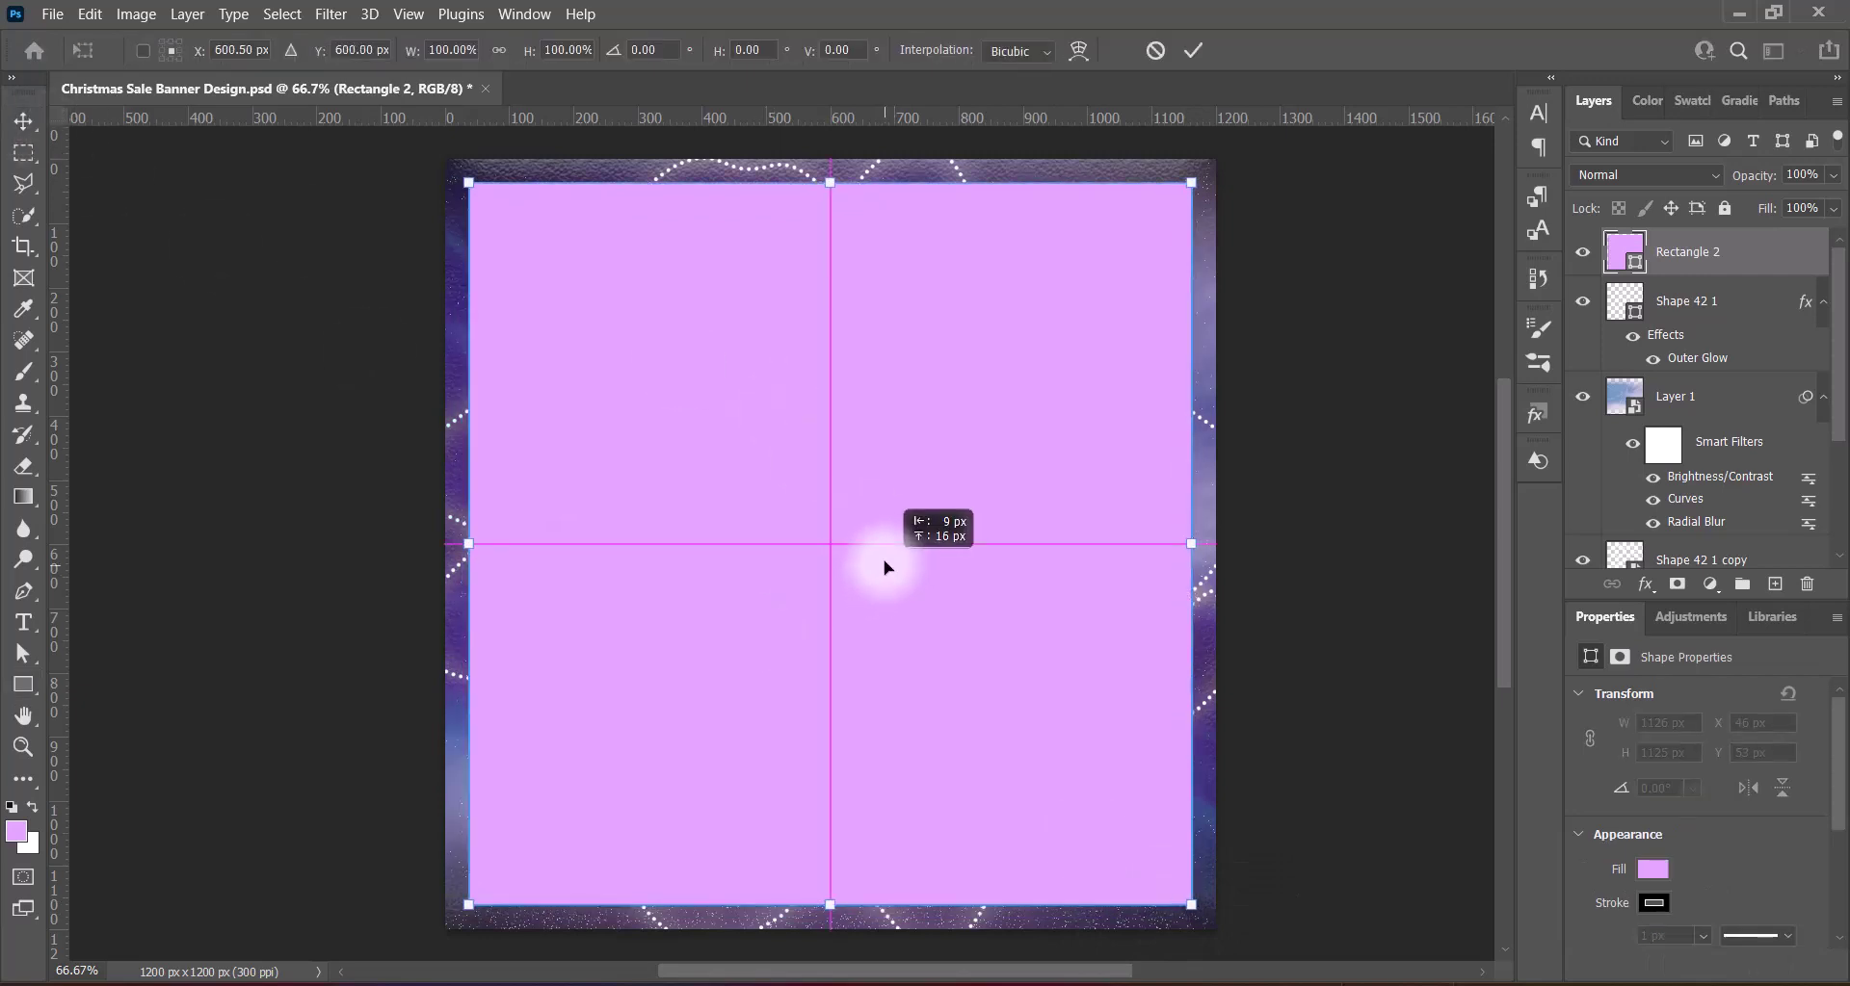
pyautogui.moveTo(831, 906); pyautogui.dragTo(829, 953)
pyautogui.moveTo(830, 180); pyautogui.dragTo(833, 205)
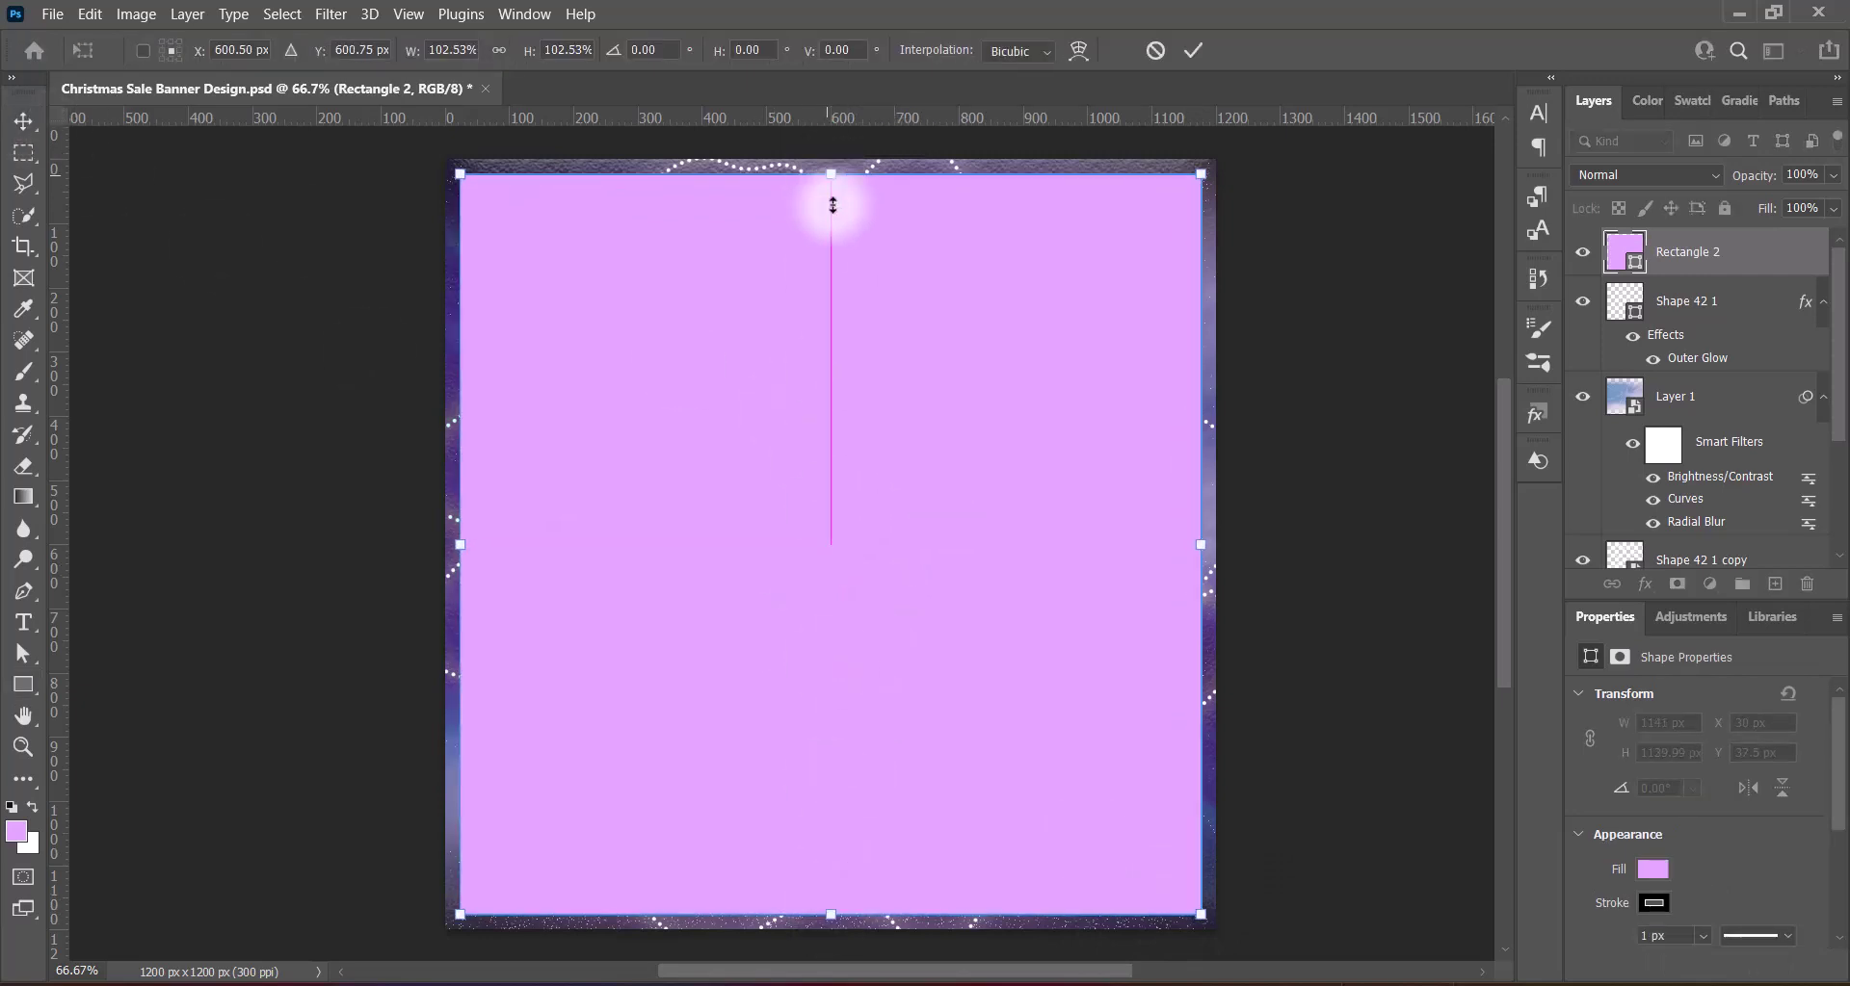
pyautogui.press('Return')
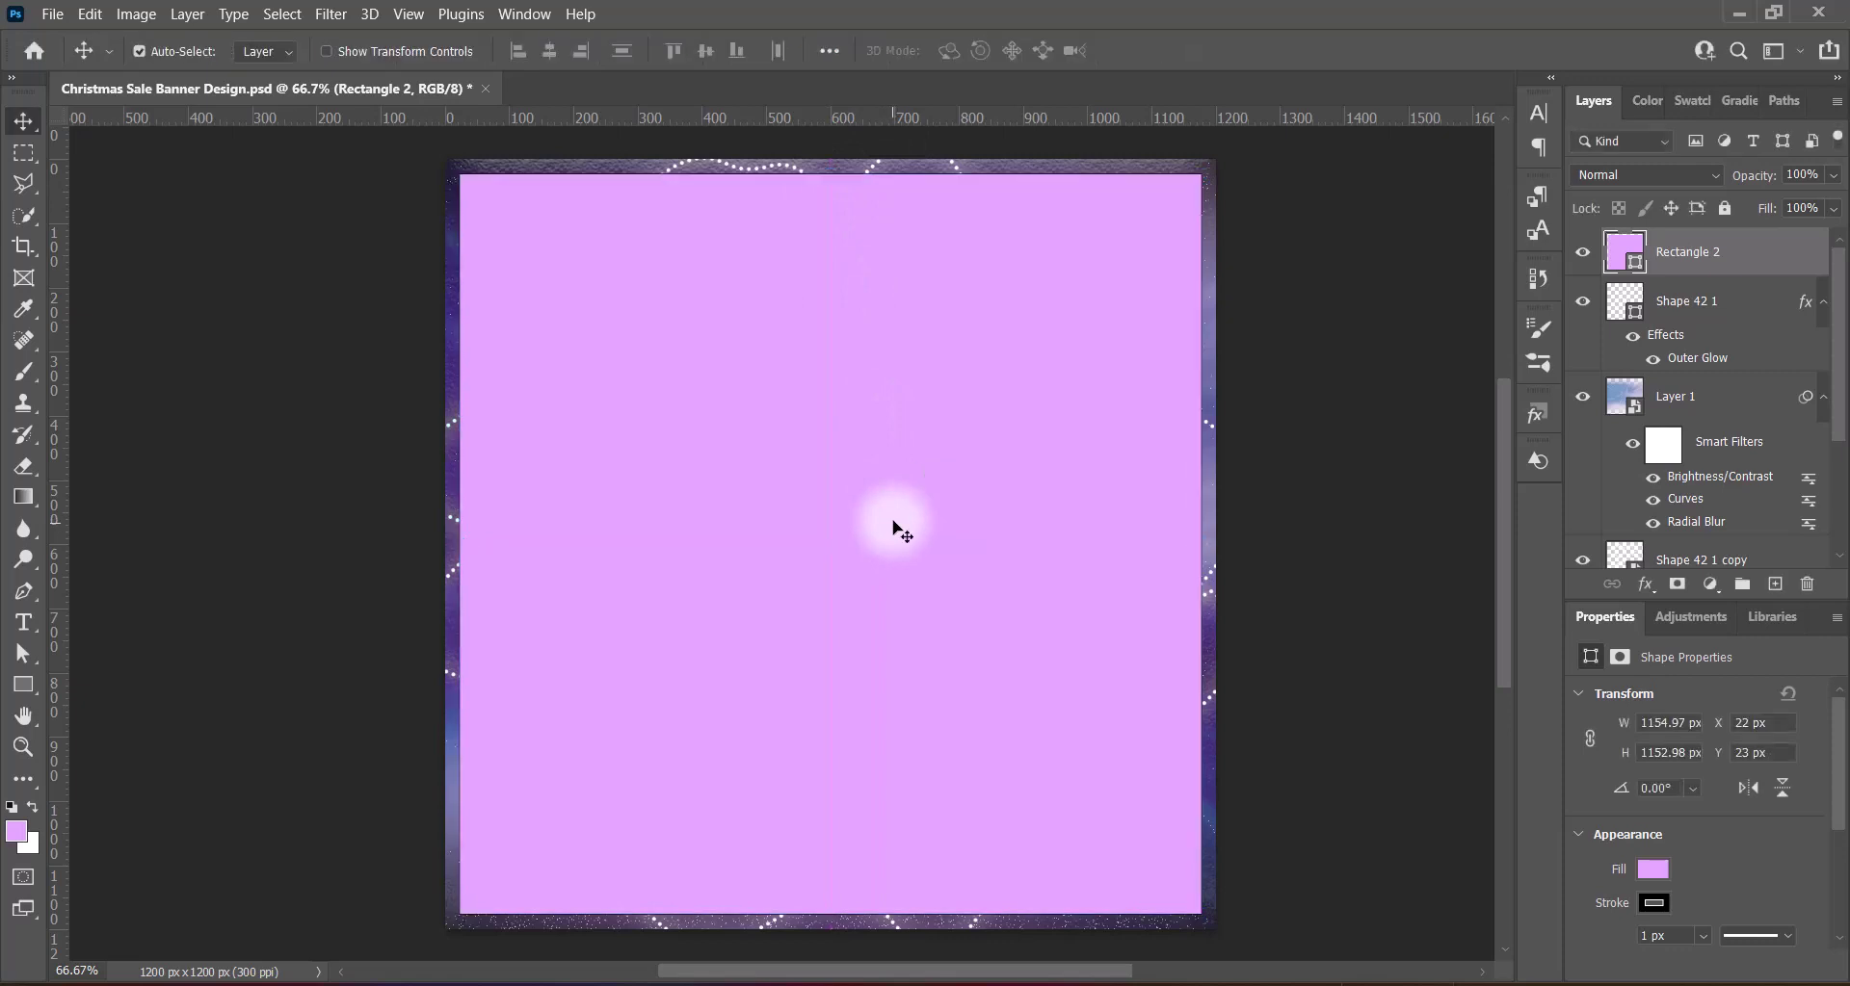
pyautogui.doubleClick(1614, 246)
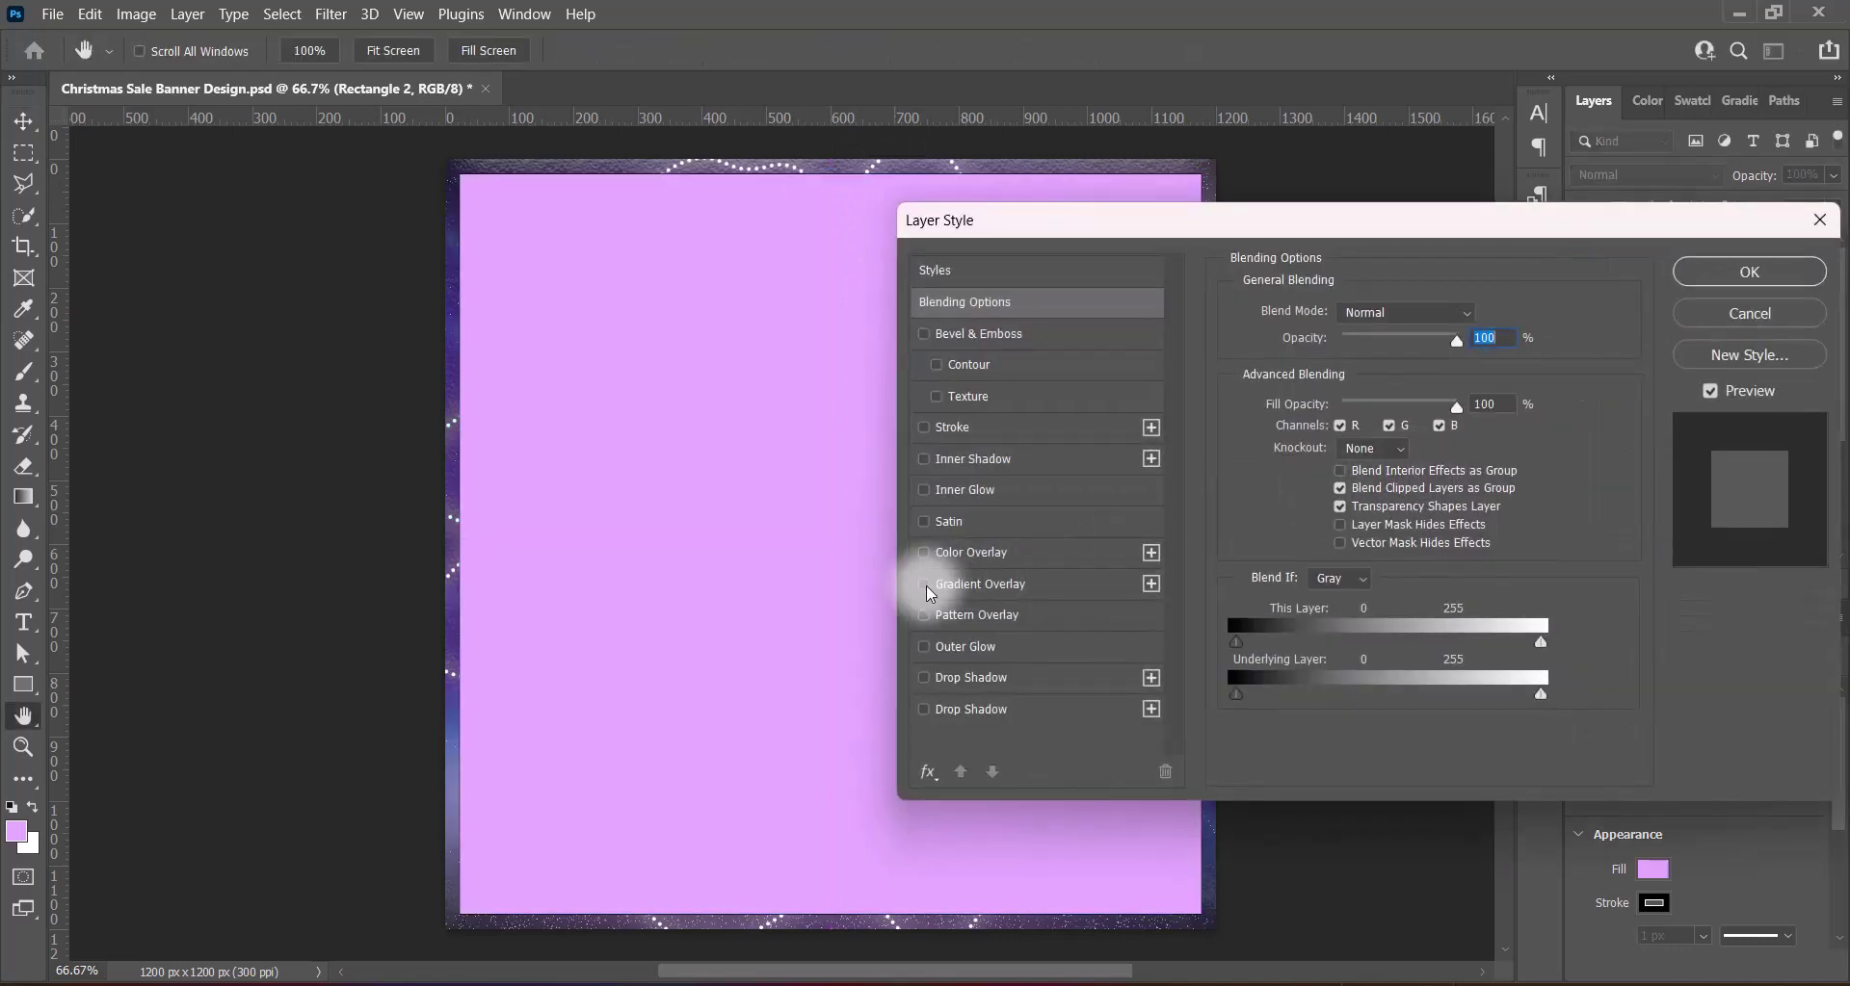
# Give Rectangle 2 a reversed diamond gradient overlay at 33° and convert it to a smart object
pyautogui.click(930, 583)
pyautogui.click(1388, 399)
pyautogui.click(1368, 515)
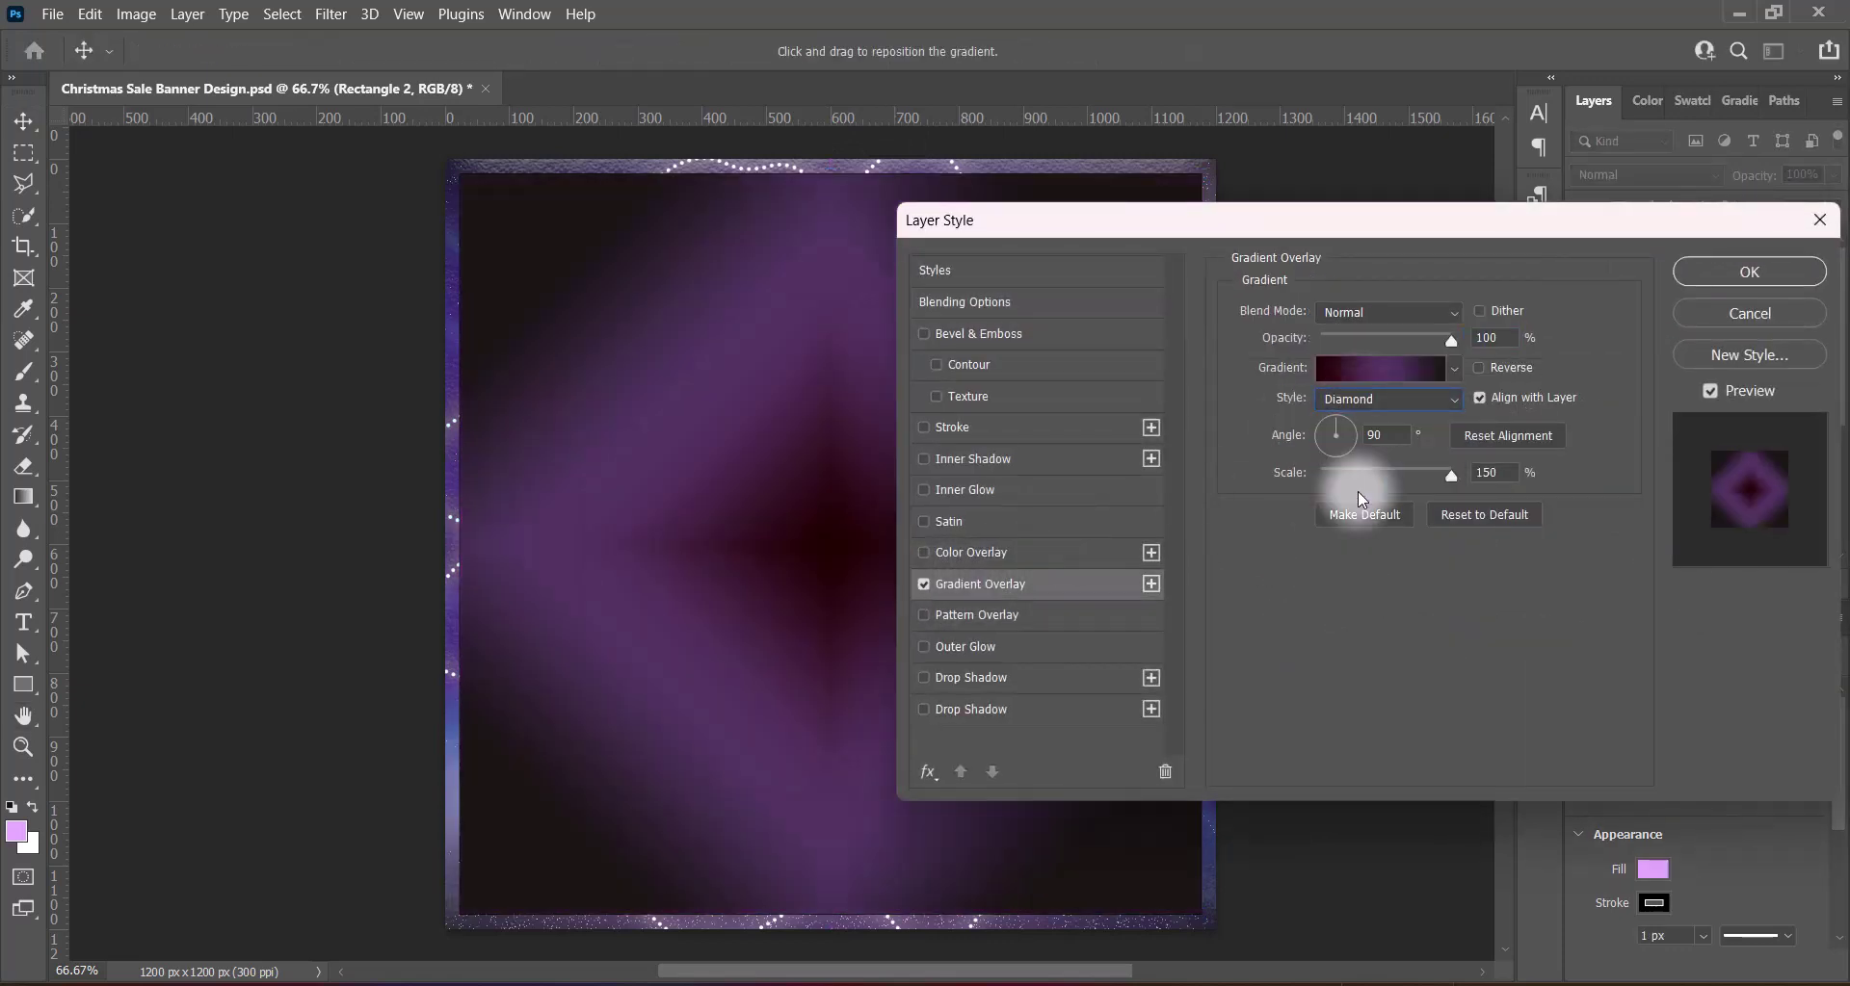
pyautogui.click(1479, 368)
pyautogui.click(1344, 442)
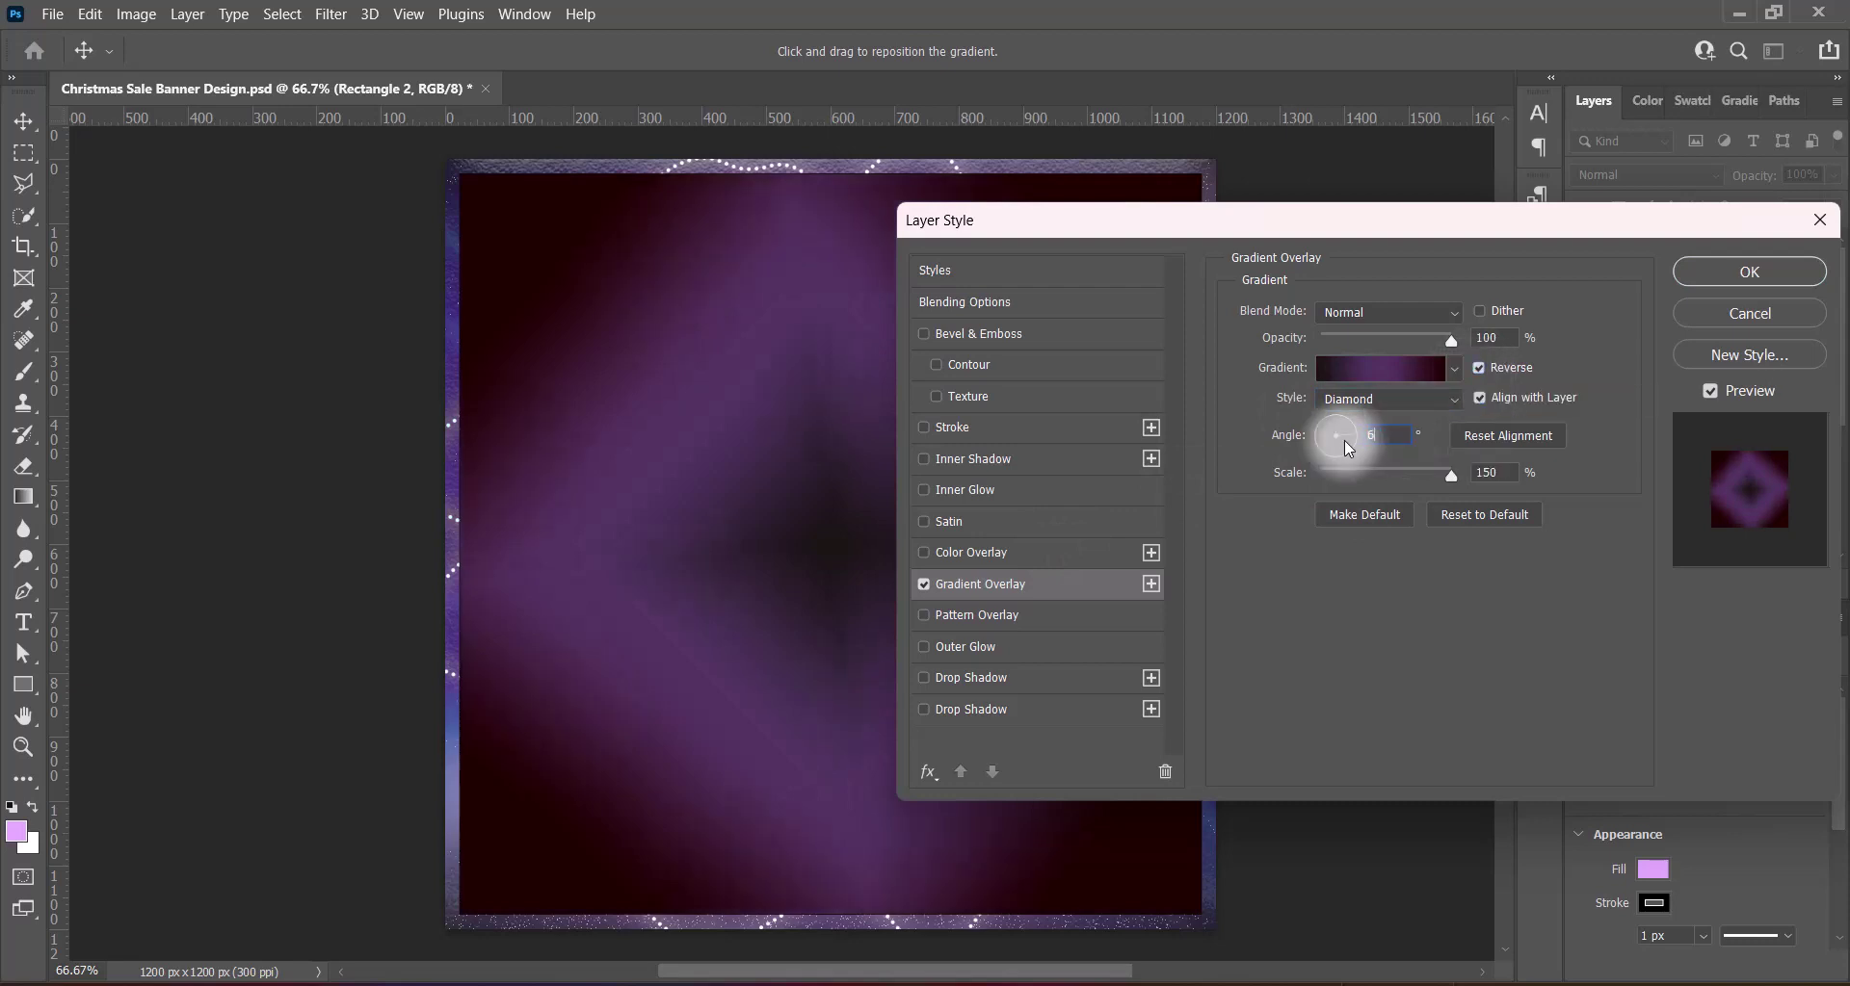
pyautogui.click(1348, 438)
pyautogui.write('33')
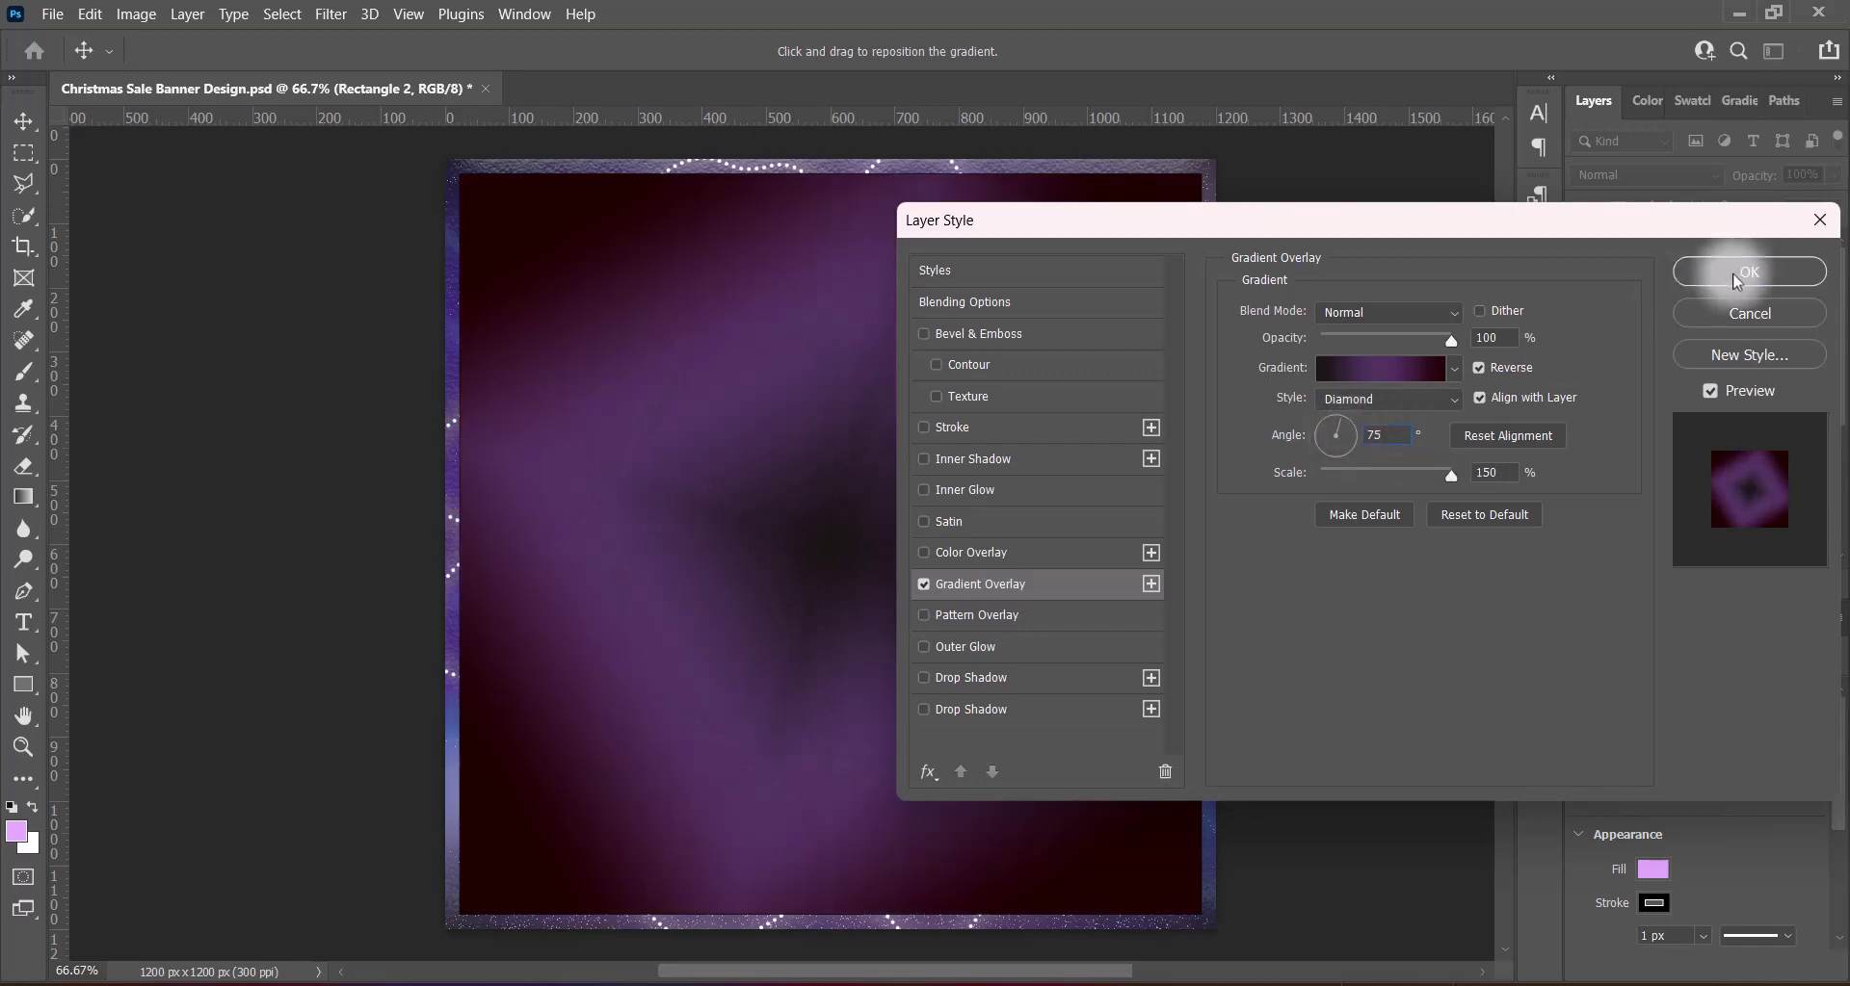
pyautogui.click(1750, 271)
pyautogui.rightClick(1744, 248)
pyautogui.click(1574, 310)
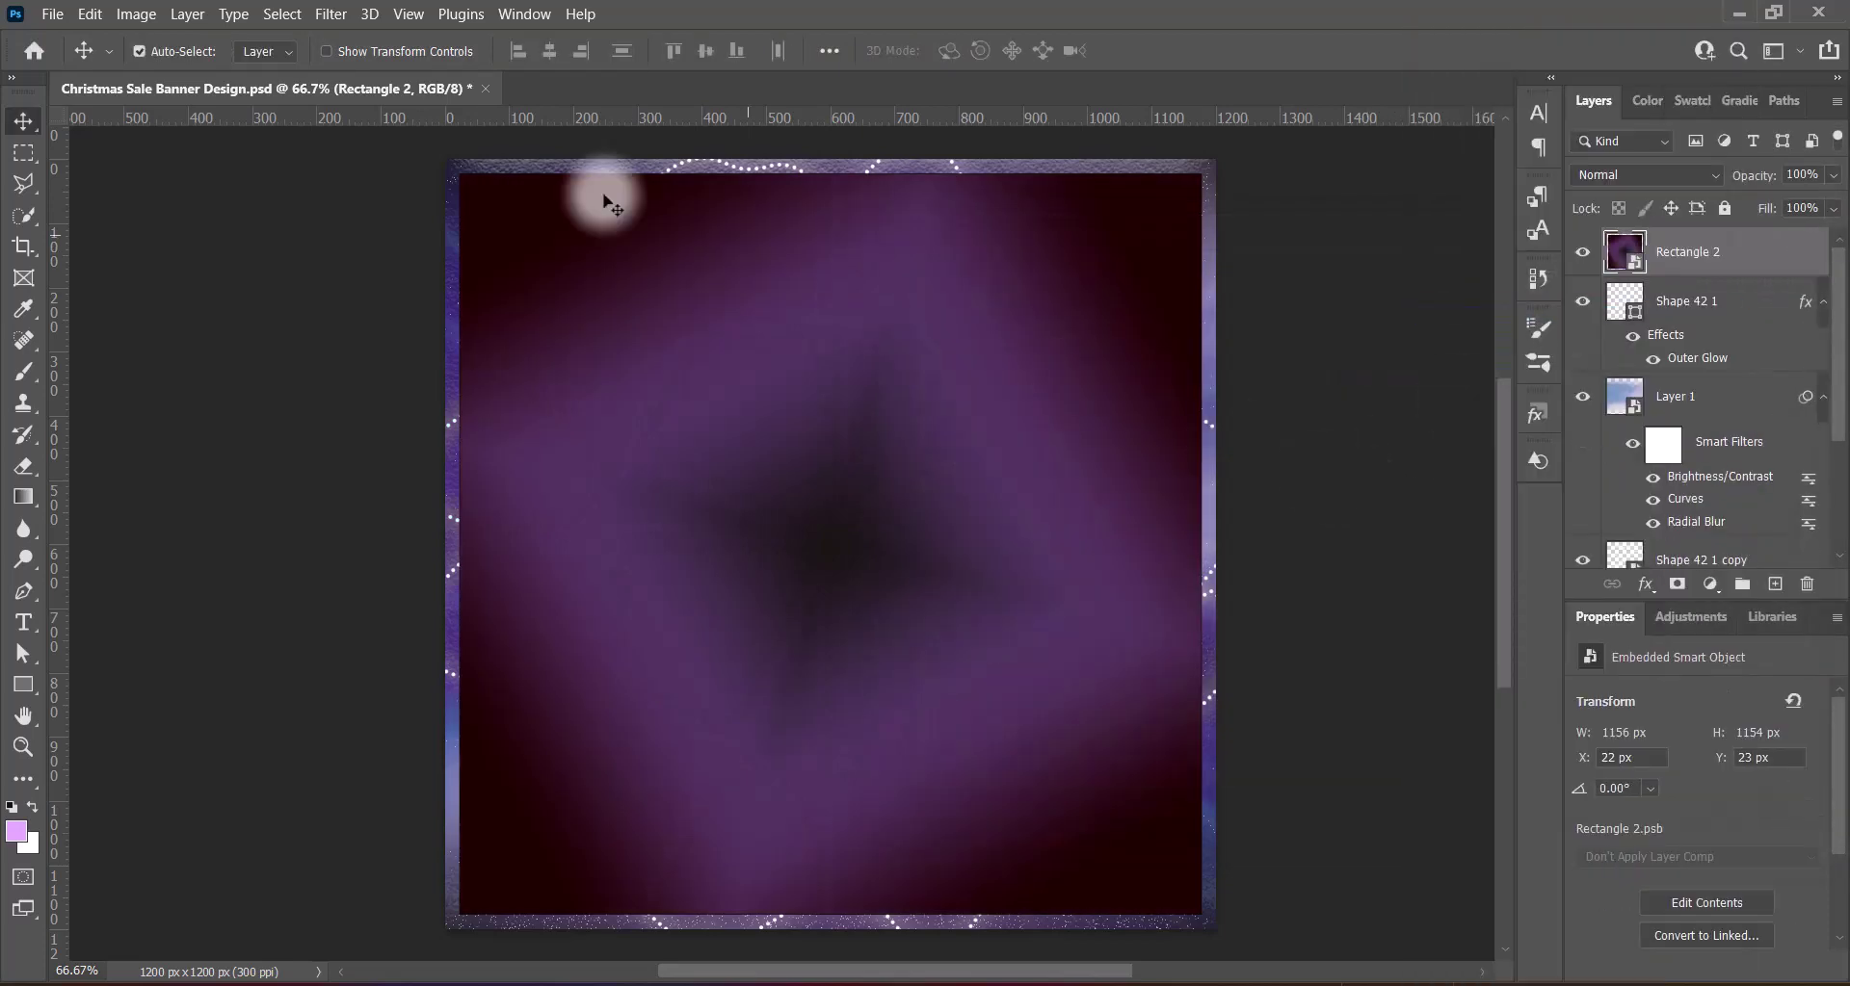
# Raise Rectangle 2's contrast to 100 and its vibrance to +100
pyautogui.click(136, 14)
pyautogui.click(415, 71)
pyautogui.moveTo(761, 331); pyautogui.dragTo(1054, 354)
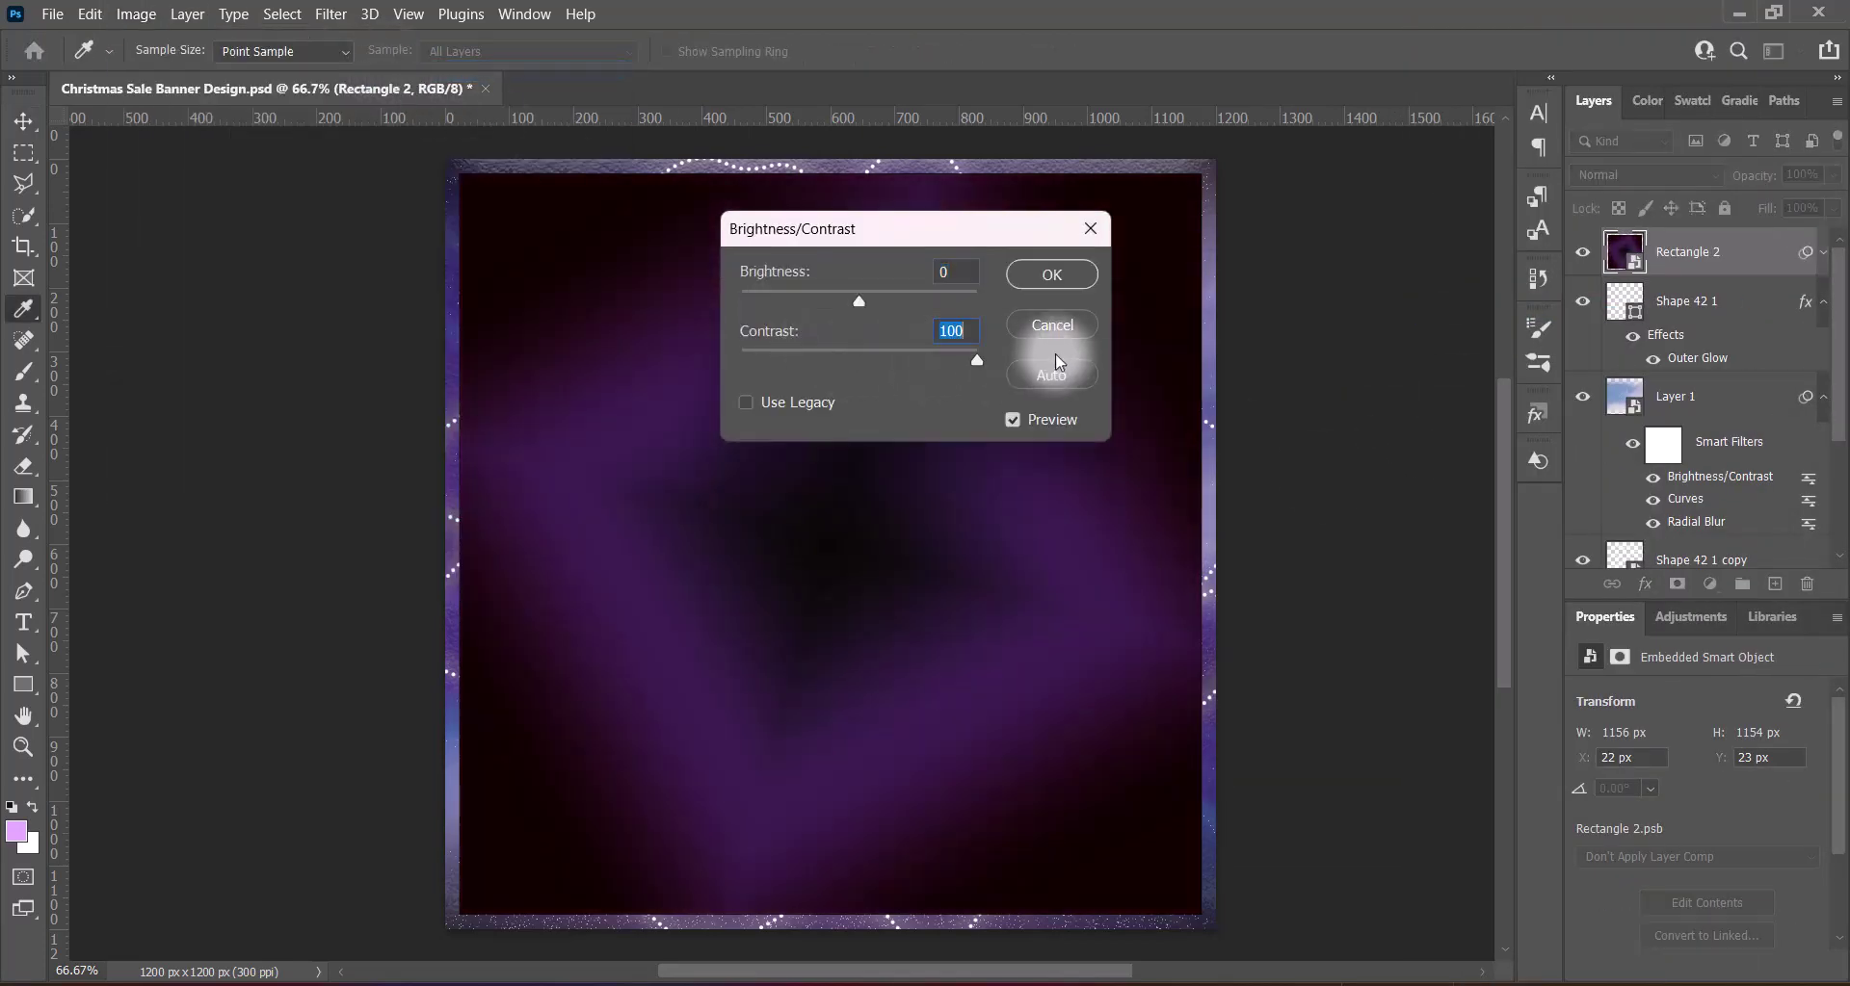
pyautogui.press('Return')
pyautogui.click(136, 14)
pyautogui.click(416, 171)
pyautogui.moveTo(857, 328); pyautogui.dragTo(1005, 321)
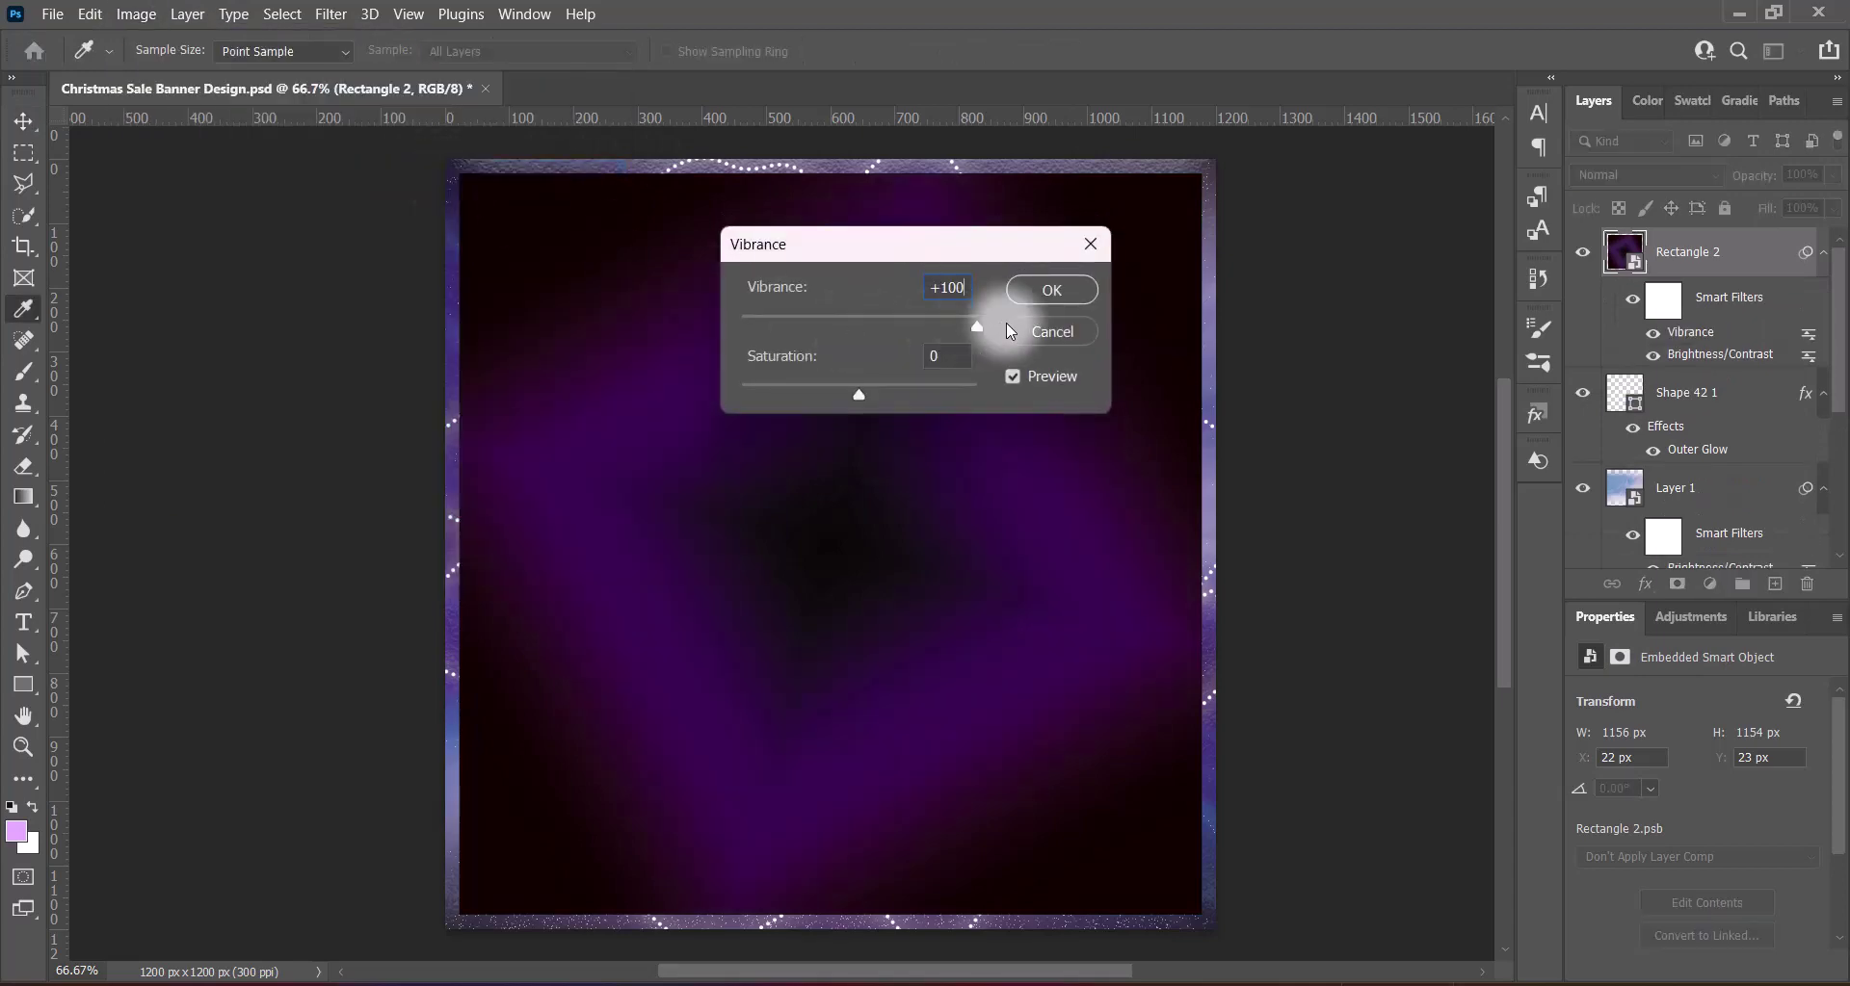
pyautogui.press('Return')
# Apply the Strong Saturation Hue/Saturation preset and convert the layer to a smart object again
pyautogui.click(139, 14)
pyautogui.click(423, 194)
pyautogui.click(848, 194)
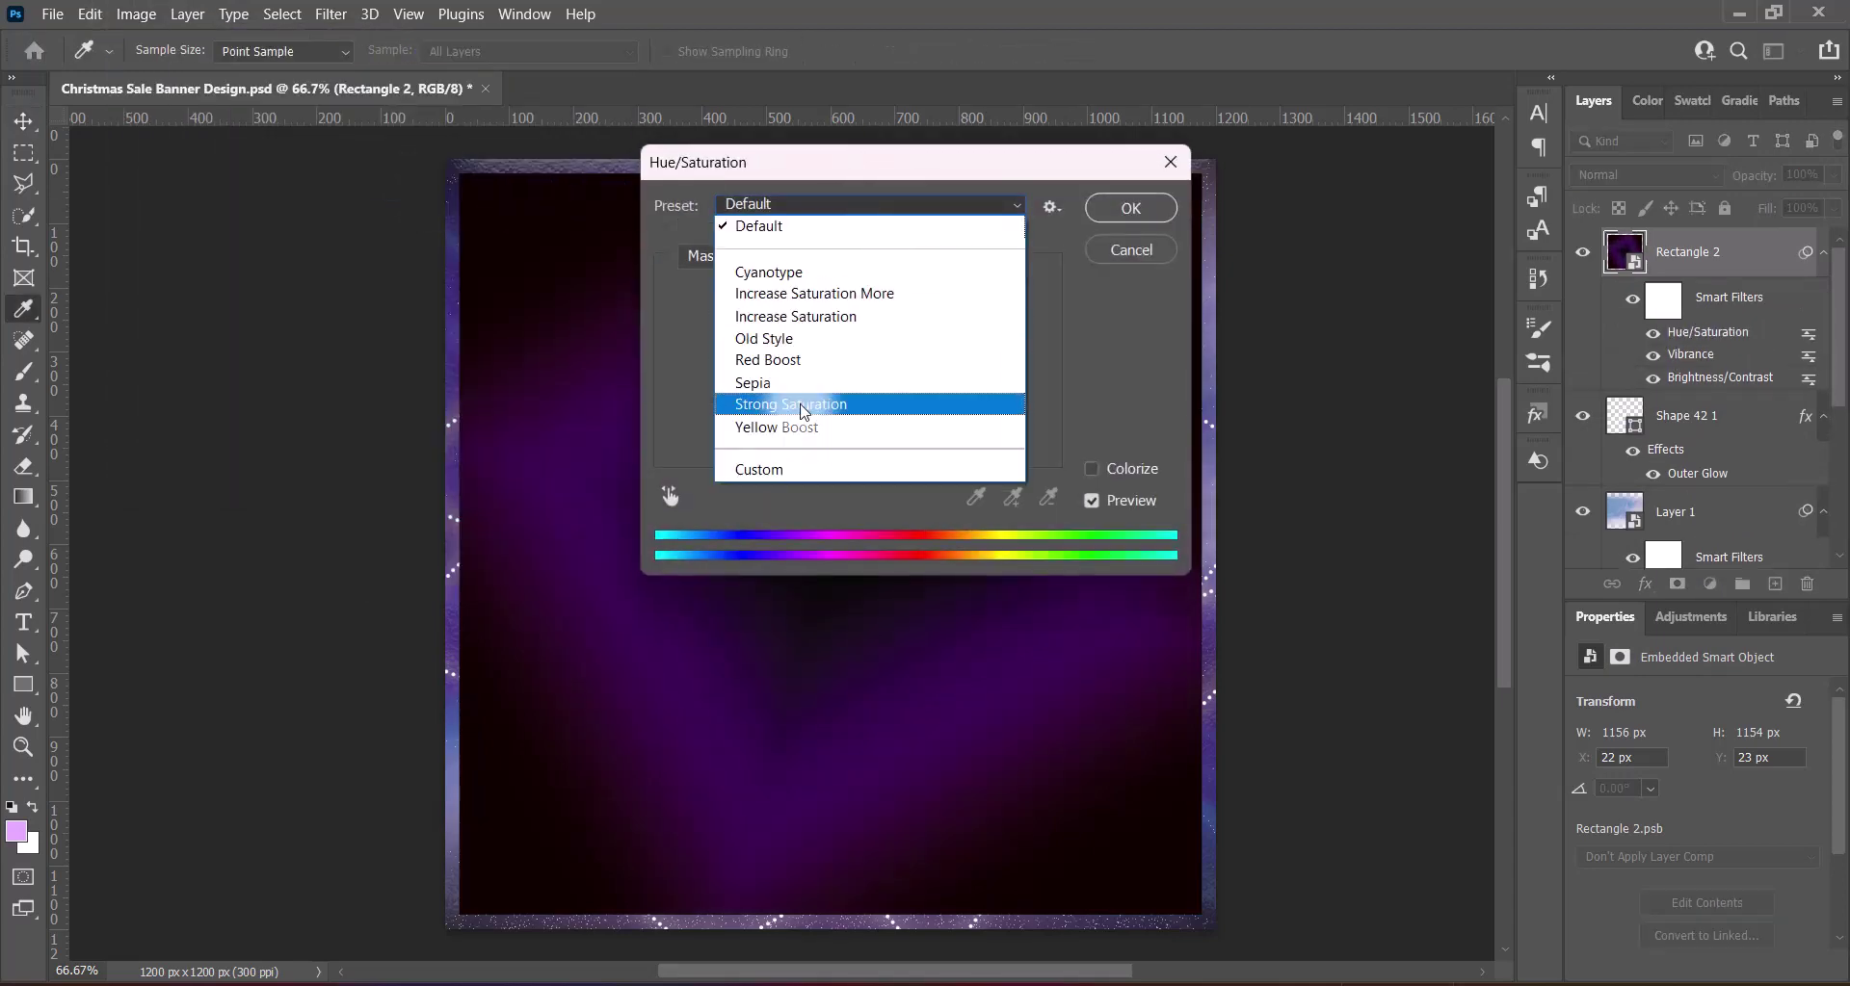
pyautogui.click(785, 401)
pyautogui.click(1115, 206)
pyautogui.rightClick(1749, 262)
pyautogui.click(1551, 231)
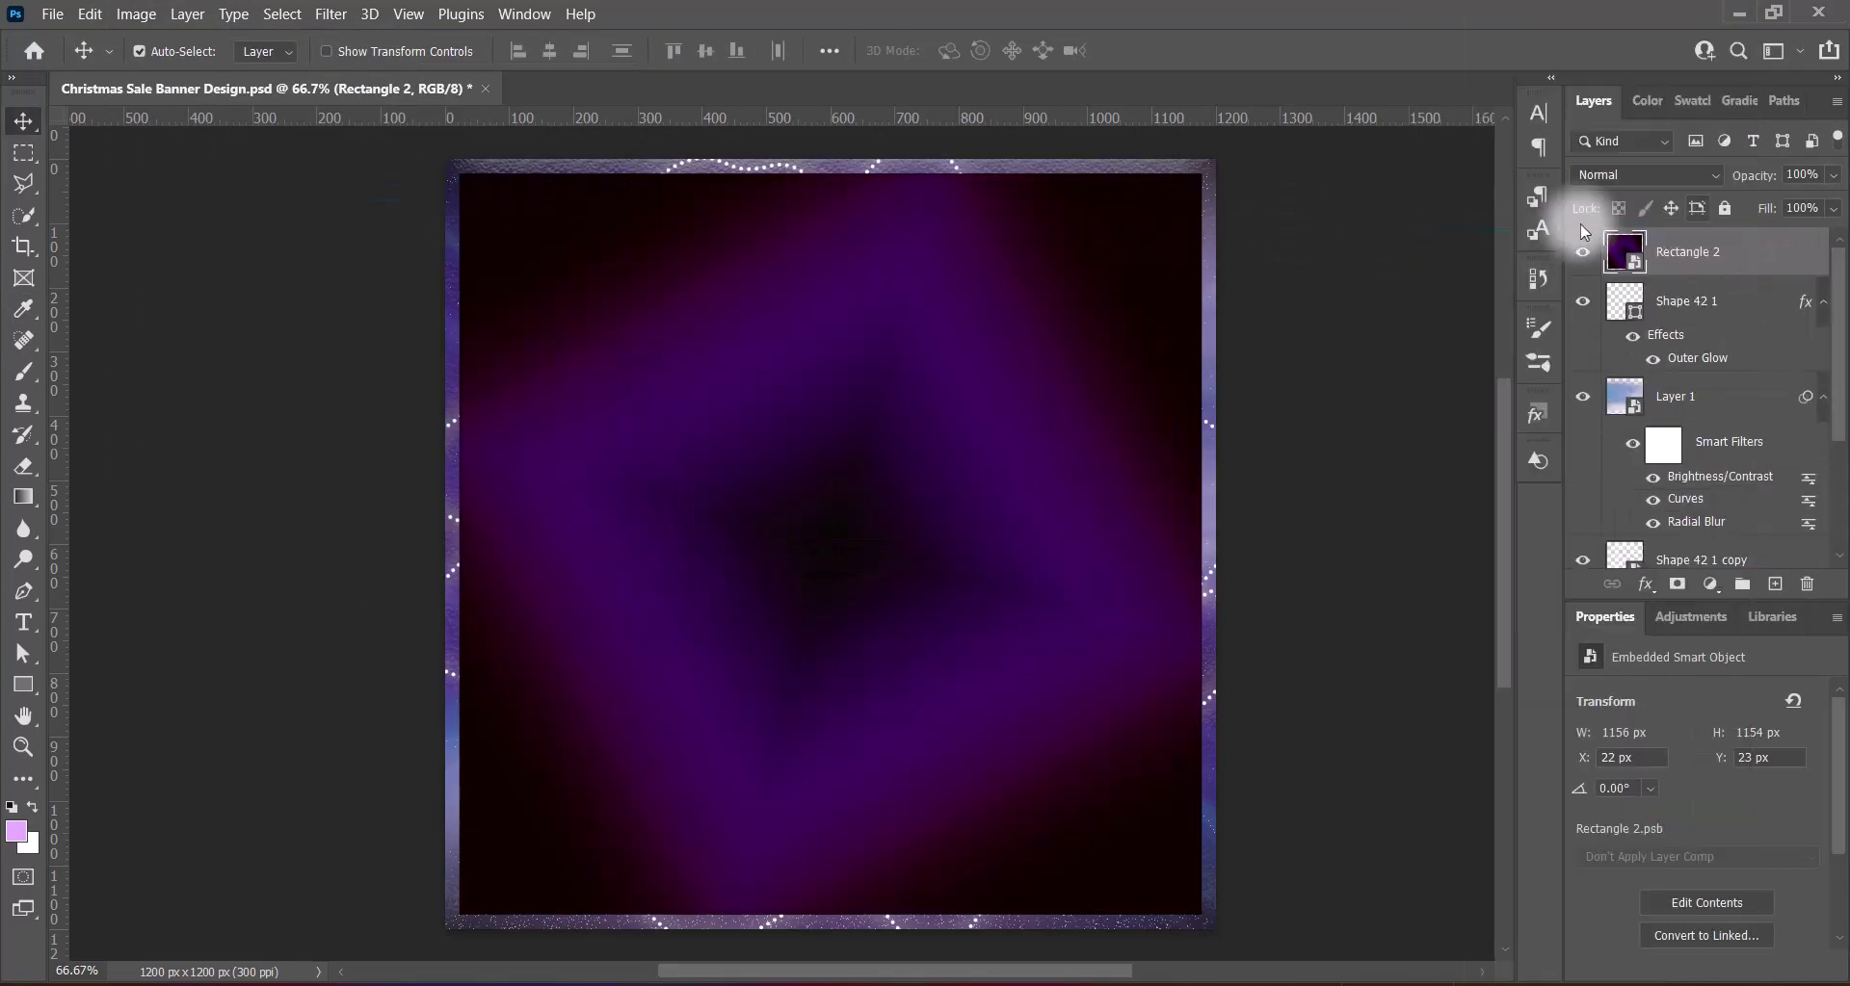
pyautogui.click(1646, 174)
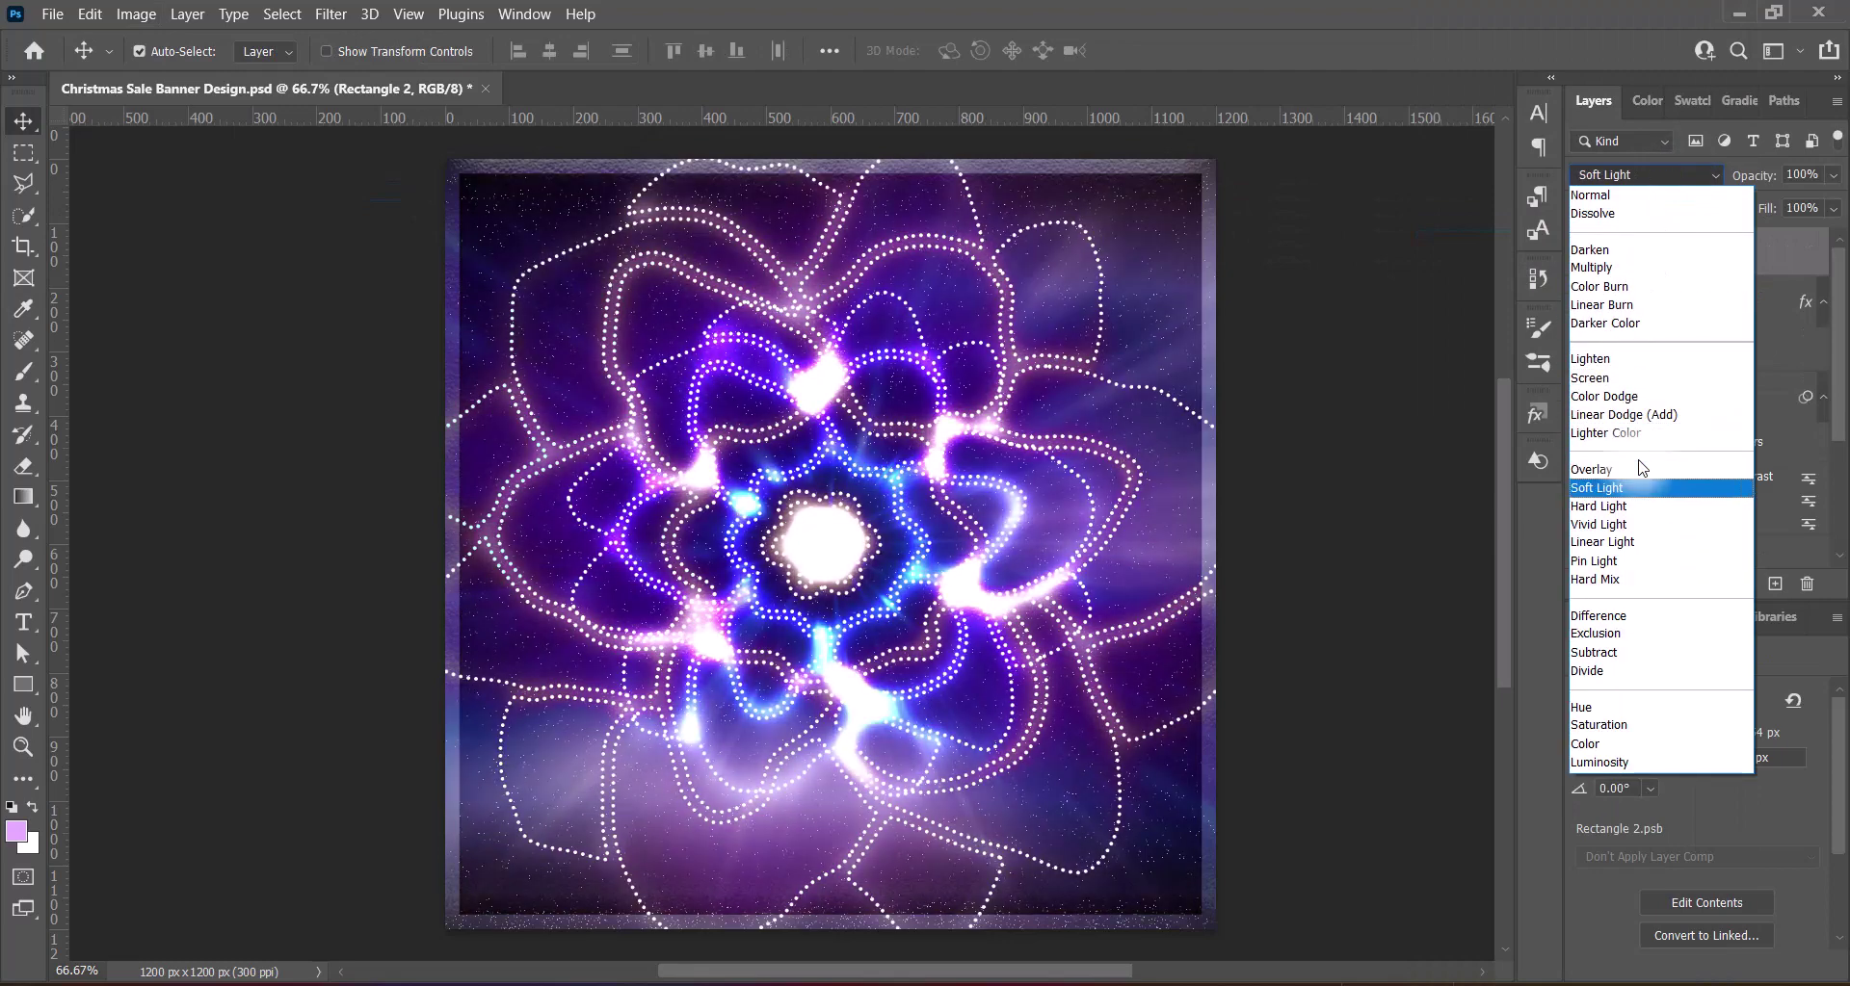
# Preview several blend modes for Rectangle 2 and settle on Hard Light
pyautogui.press('Down')
pyautogui.press('Down')
pyautogui.press('Down')
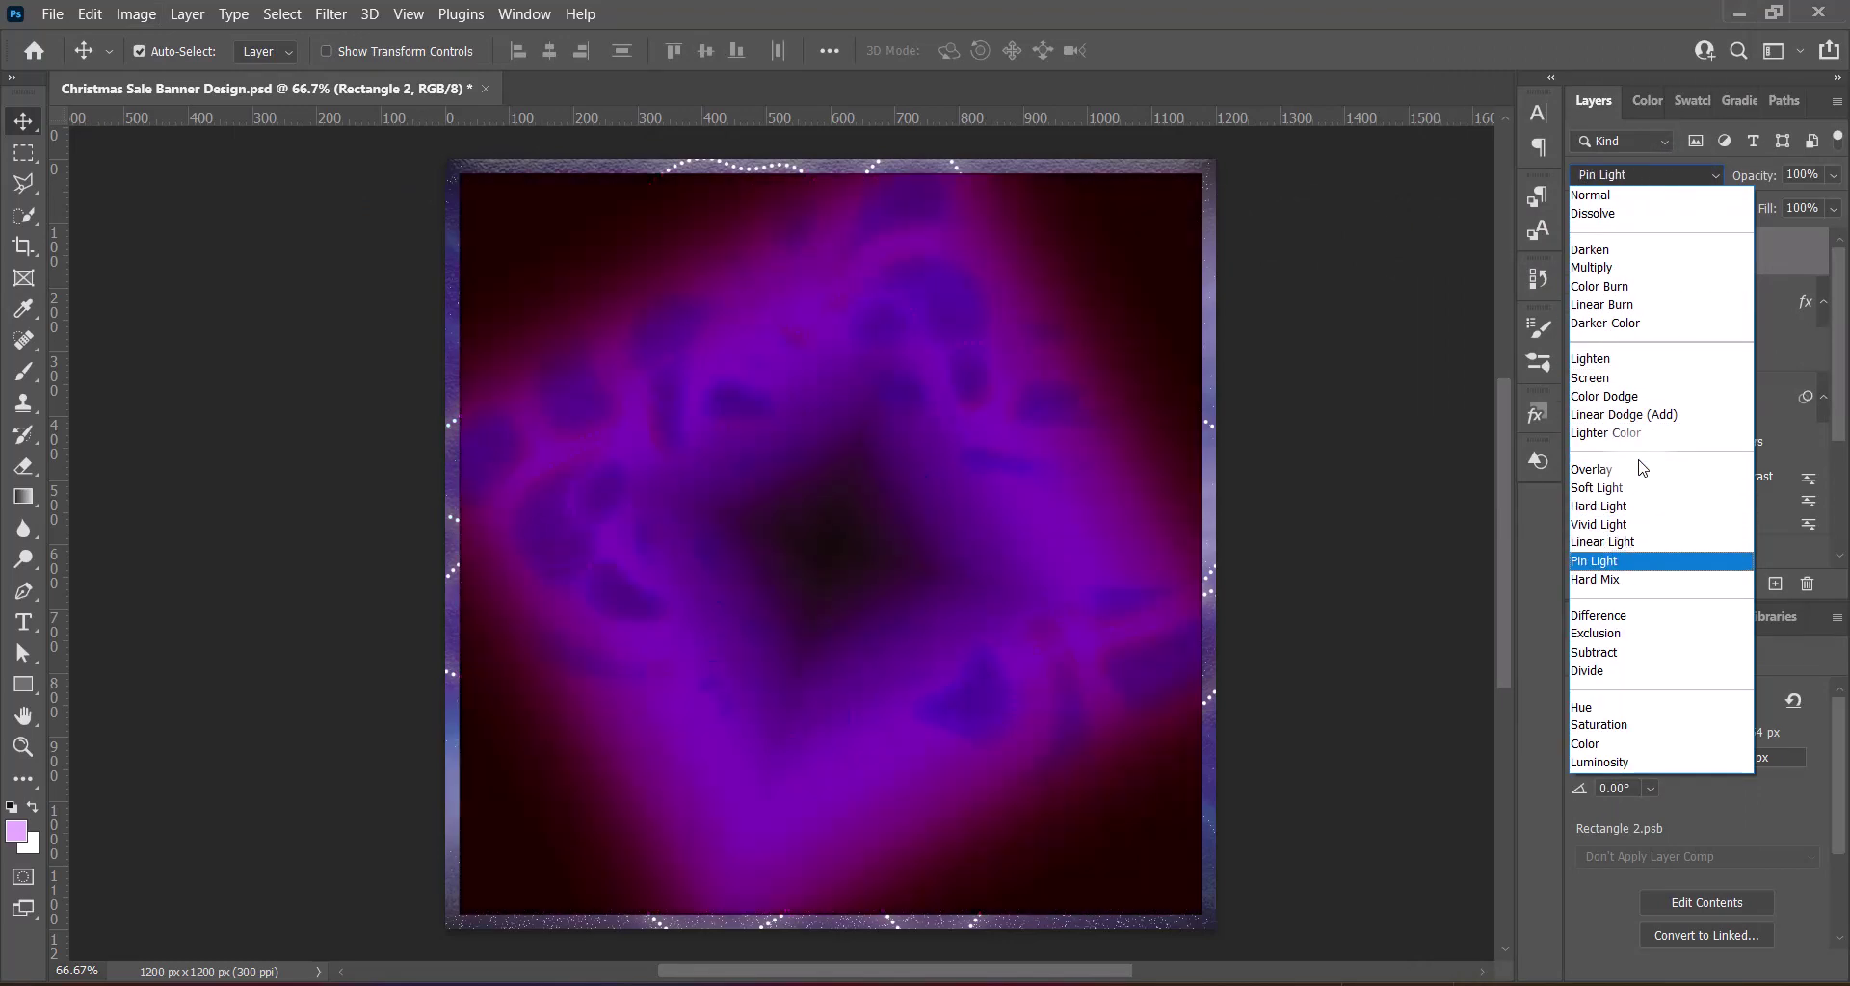
pyautogui.press('Down')
pyautogui.press('Down')
pyautogui.press('Down')
pyautogui.press('Down')
pyautogui.press('Down')
pyautogui.press('Down')
pyautogui.press('Down')
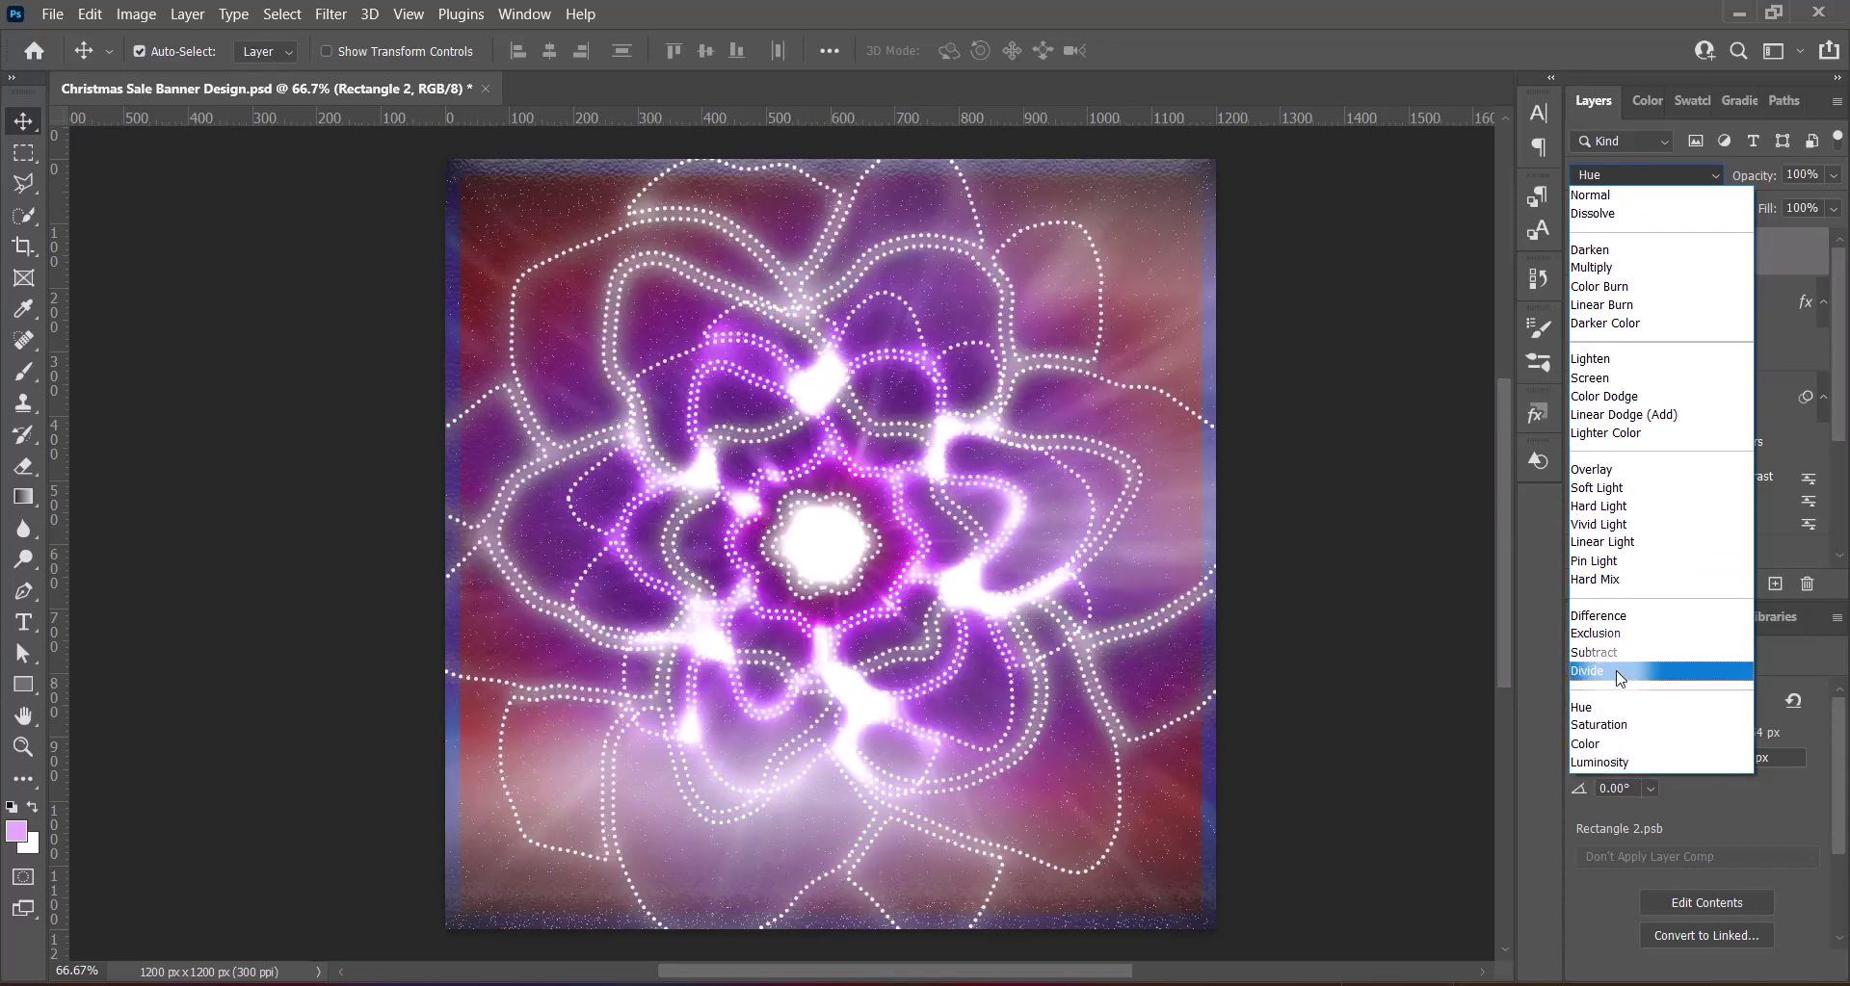
pyautogui.press('Up')
pyautogui.press('Up')
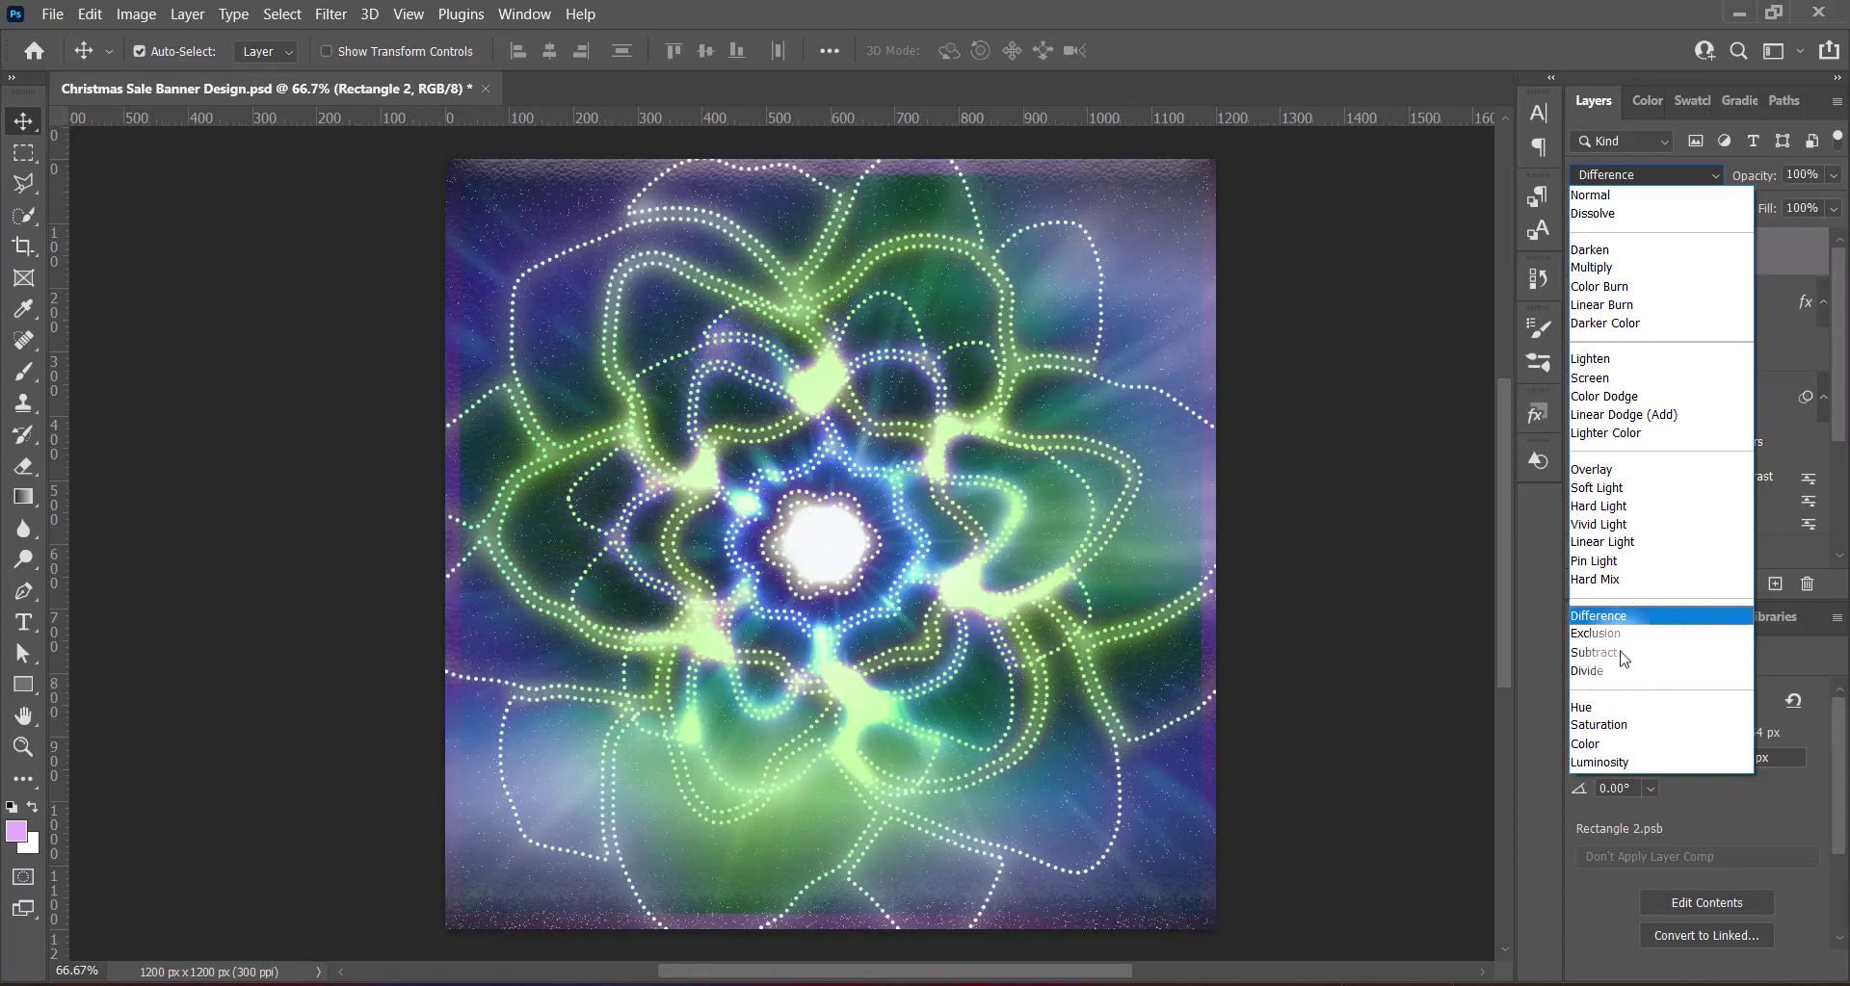
pyautogui.press('Up')
pyautogui.press('Up')
pyautogui.press('Up')
pyautogui.press('Down')
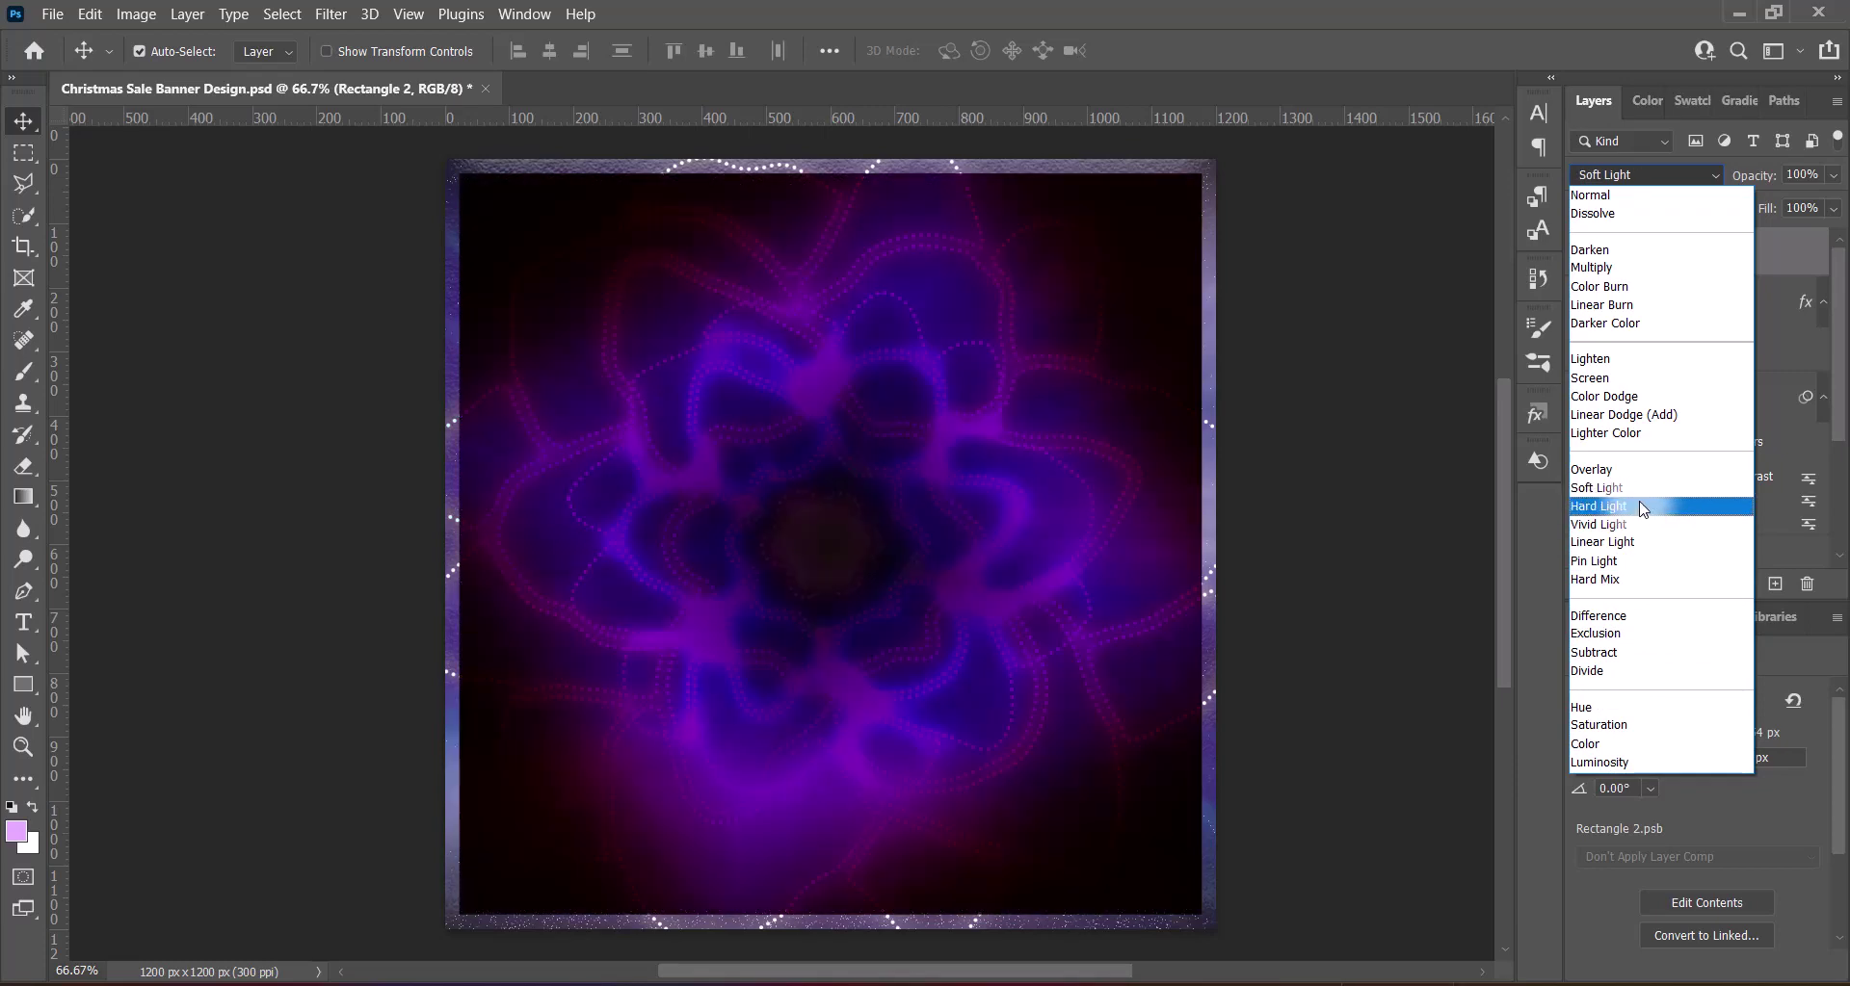
pyautogui.click(1643, 507)
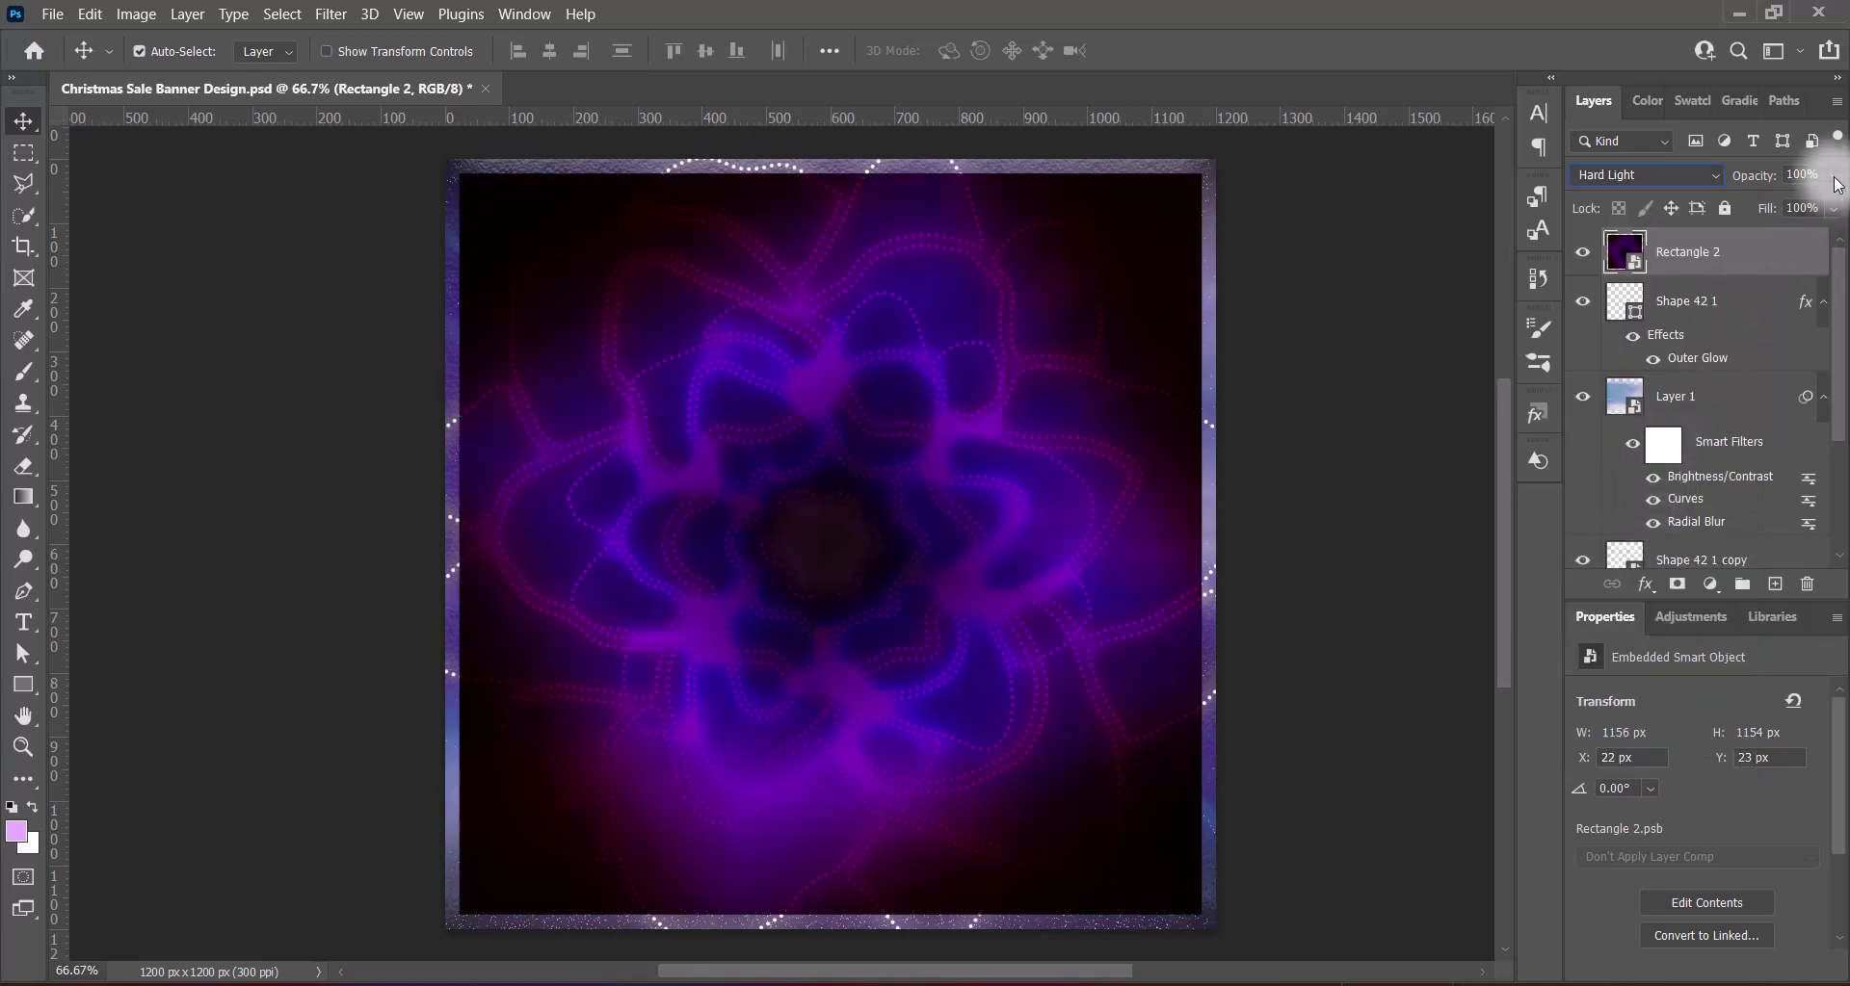
# Lower Rectangle 2's opacity to 30%
pyautogui.click(1834, 176)
pyautogui.moveTo(1834, 202); pyautogui.dragTo(1781, 212)
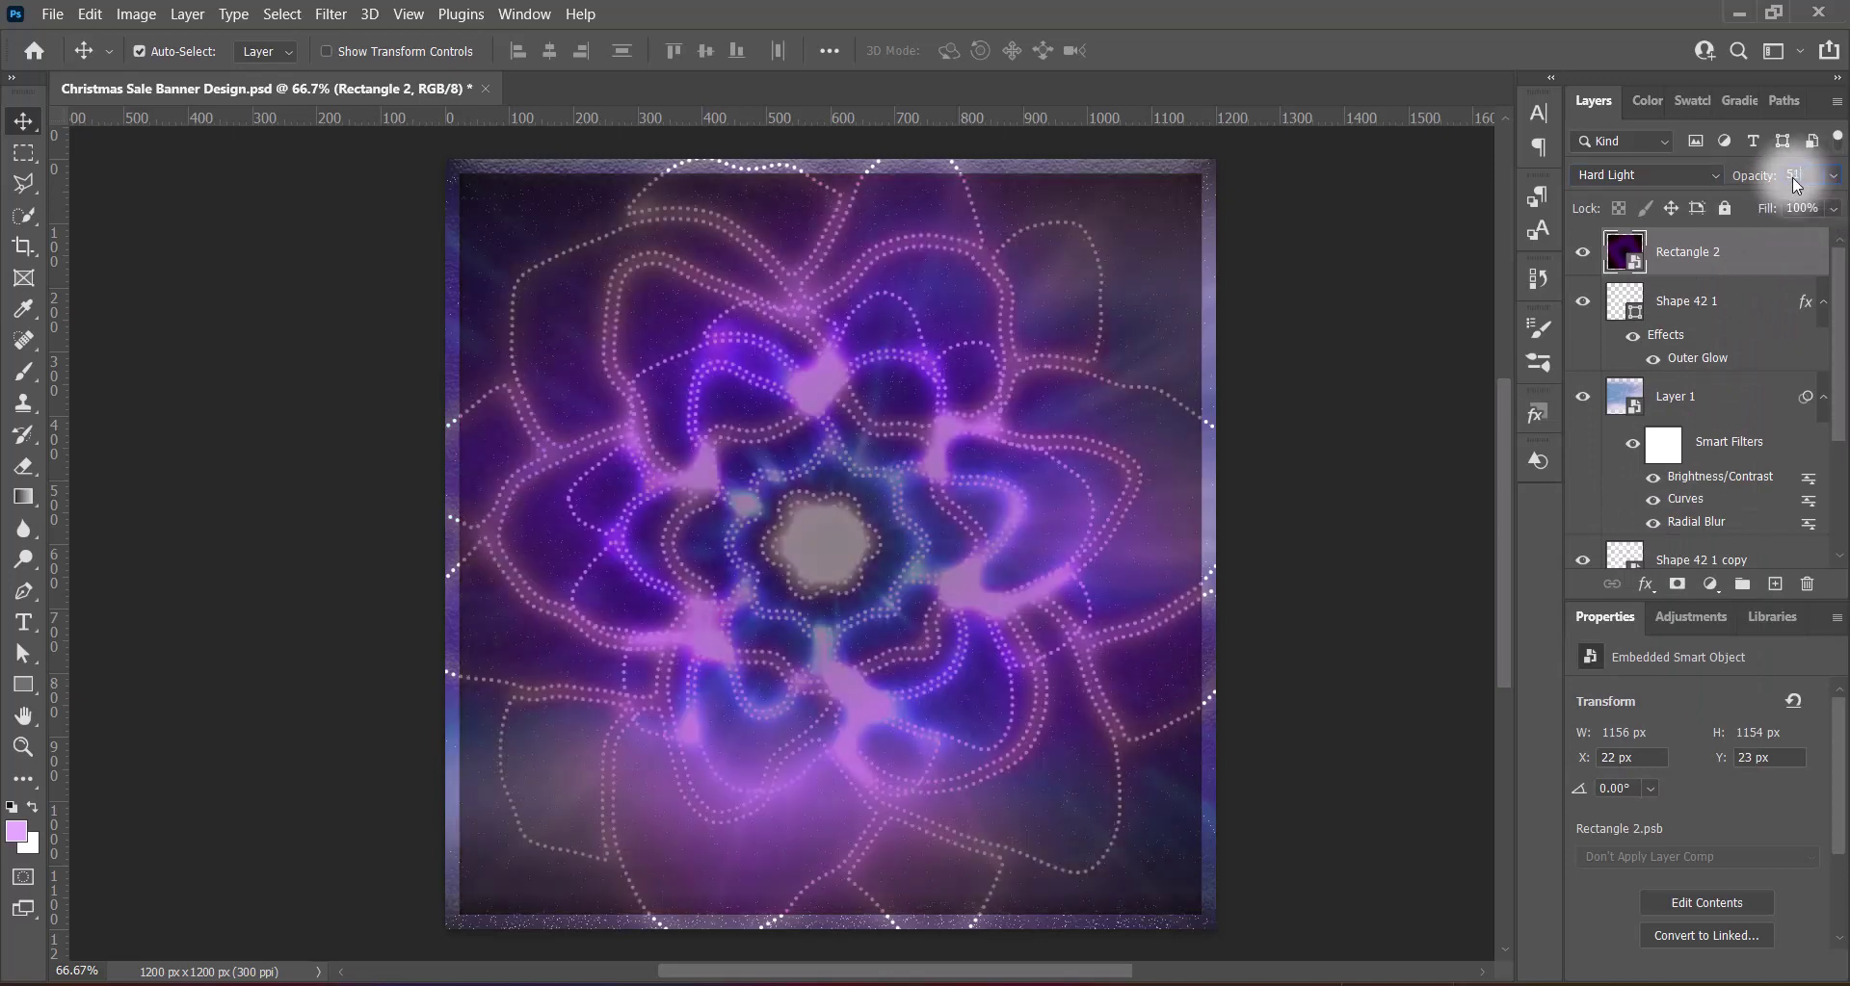
pyautogui.click(1793, 183)
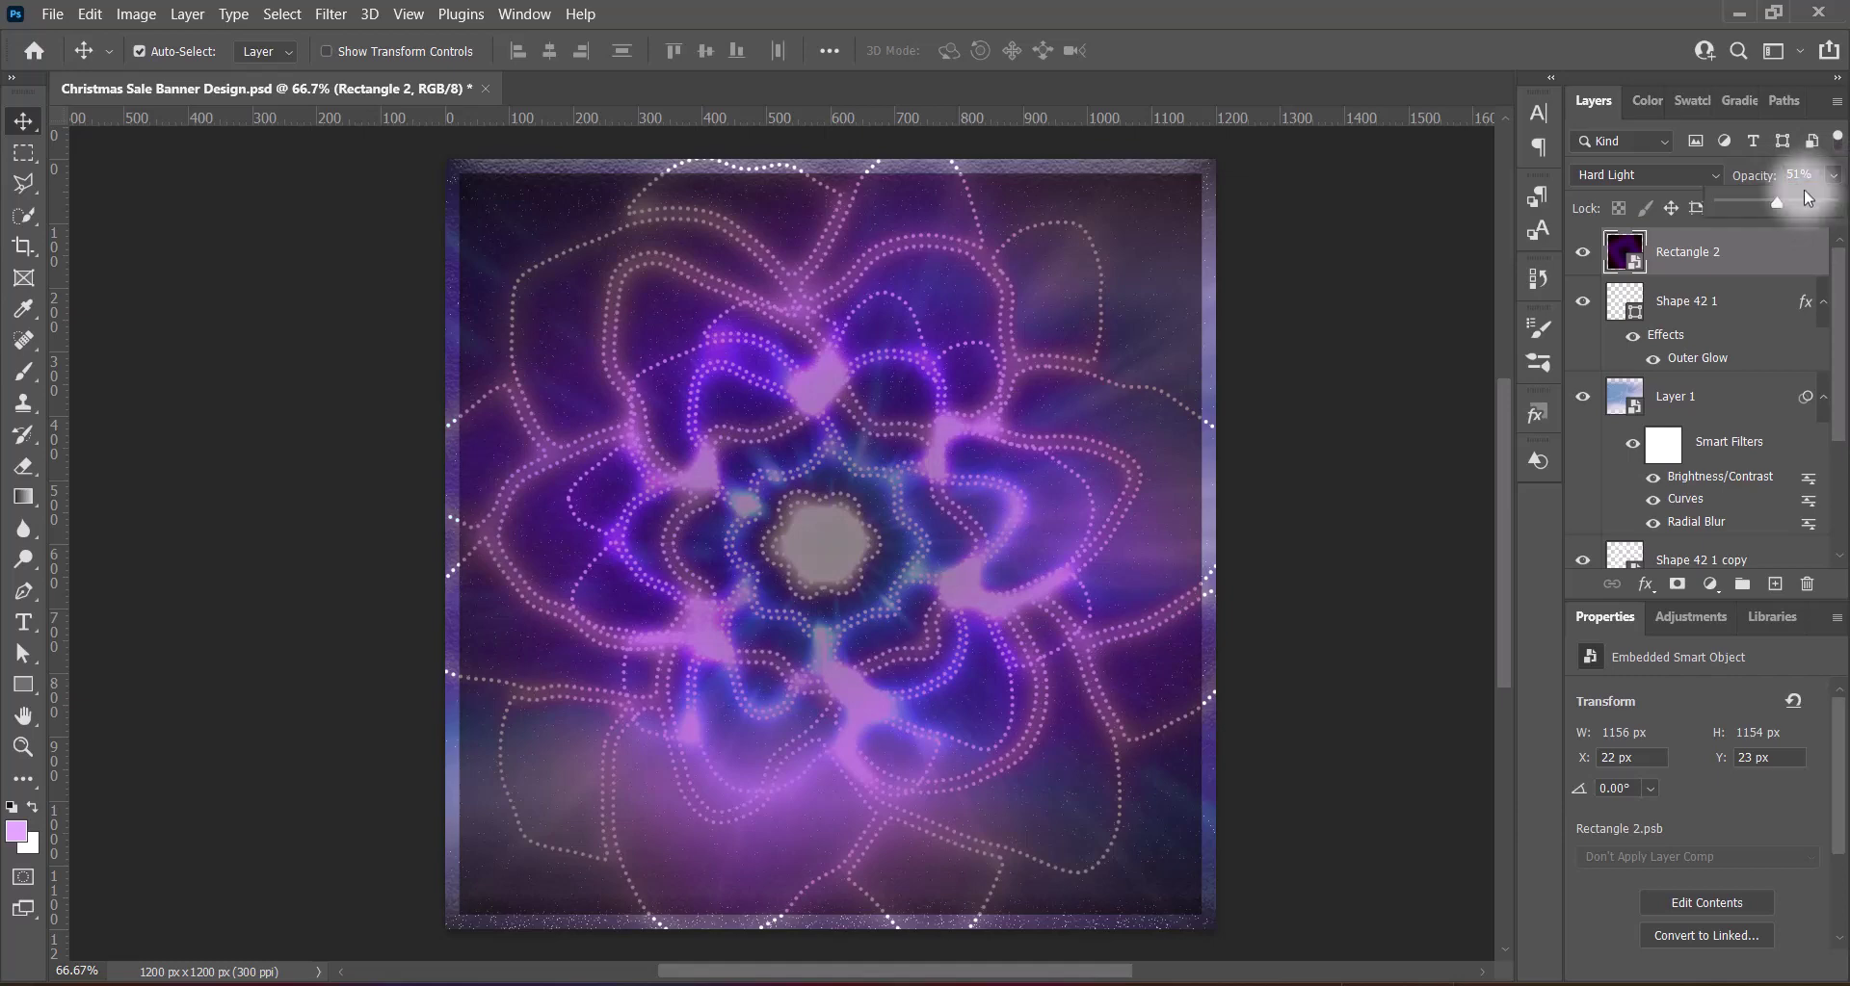
pyautogui.moveTo(1804, 198); pyautogui.dragTo(1758, 212)
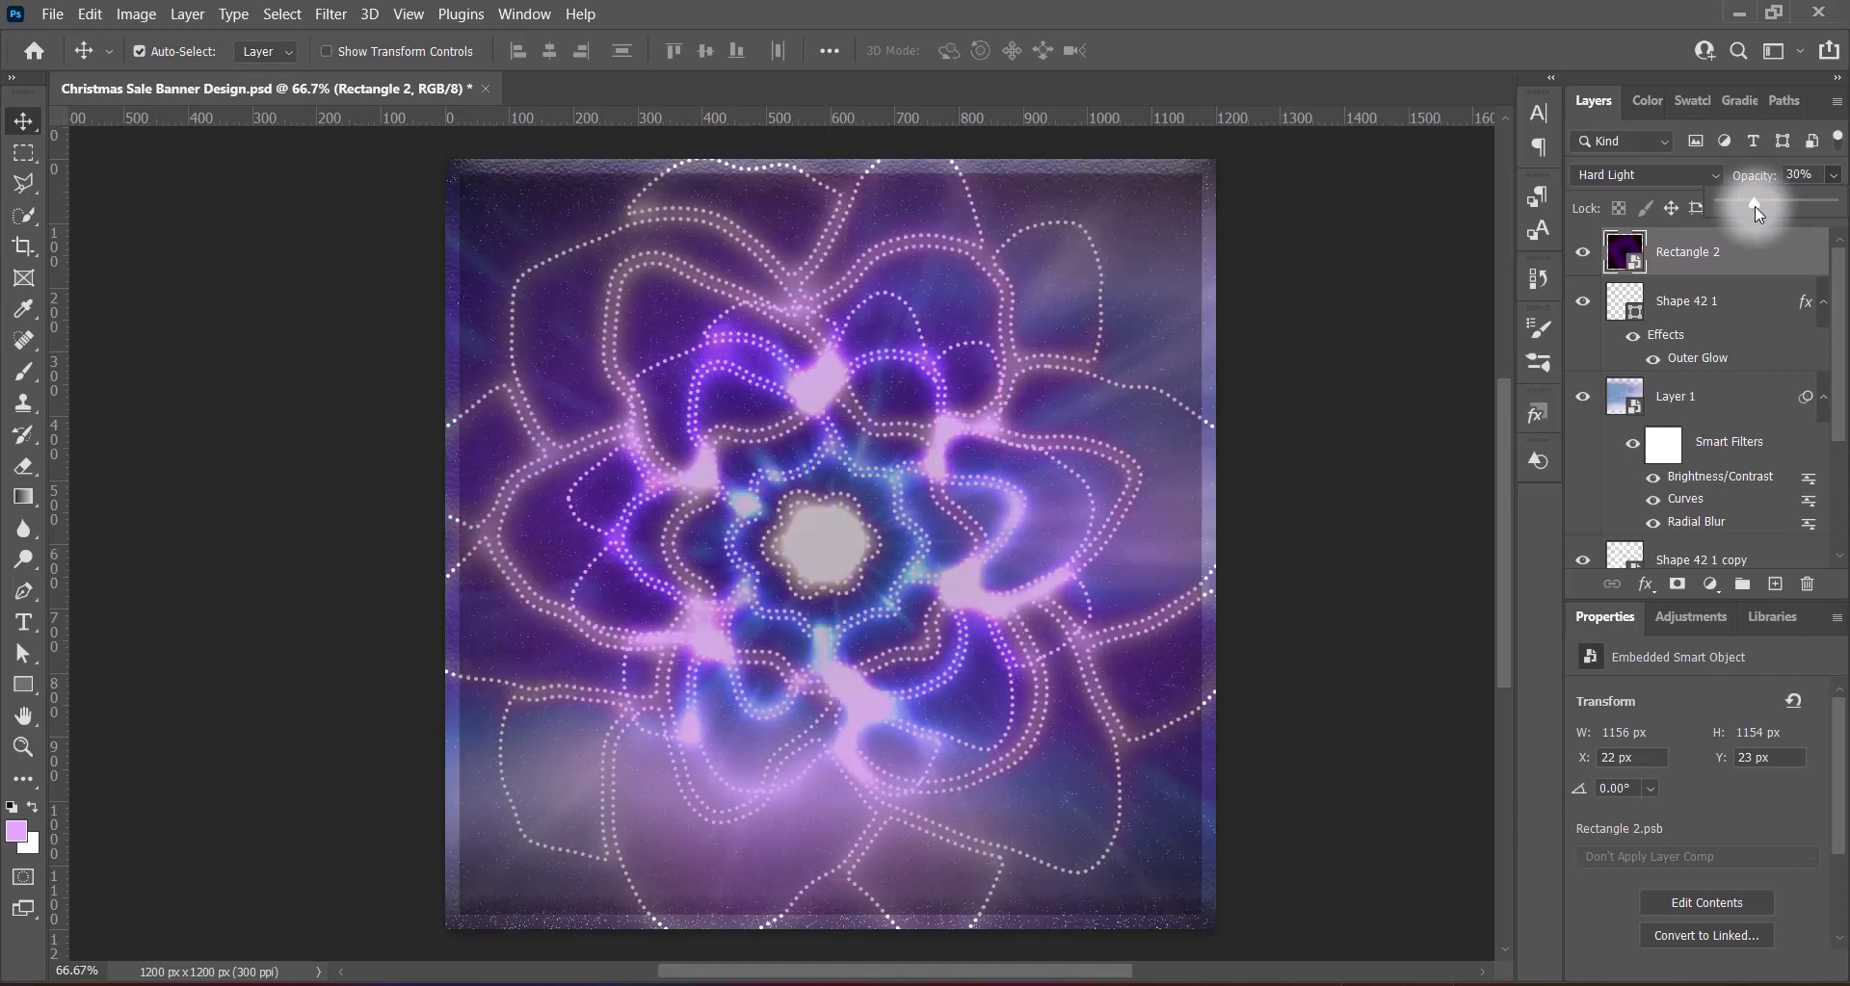
# Add a 90 px Outer Glow with a chosen contour to Rectangle 2, then rasterize the layer
pyautogui.doubleClick(1616, 252)
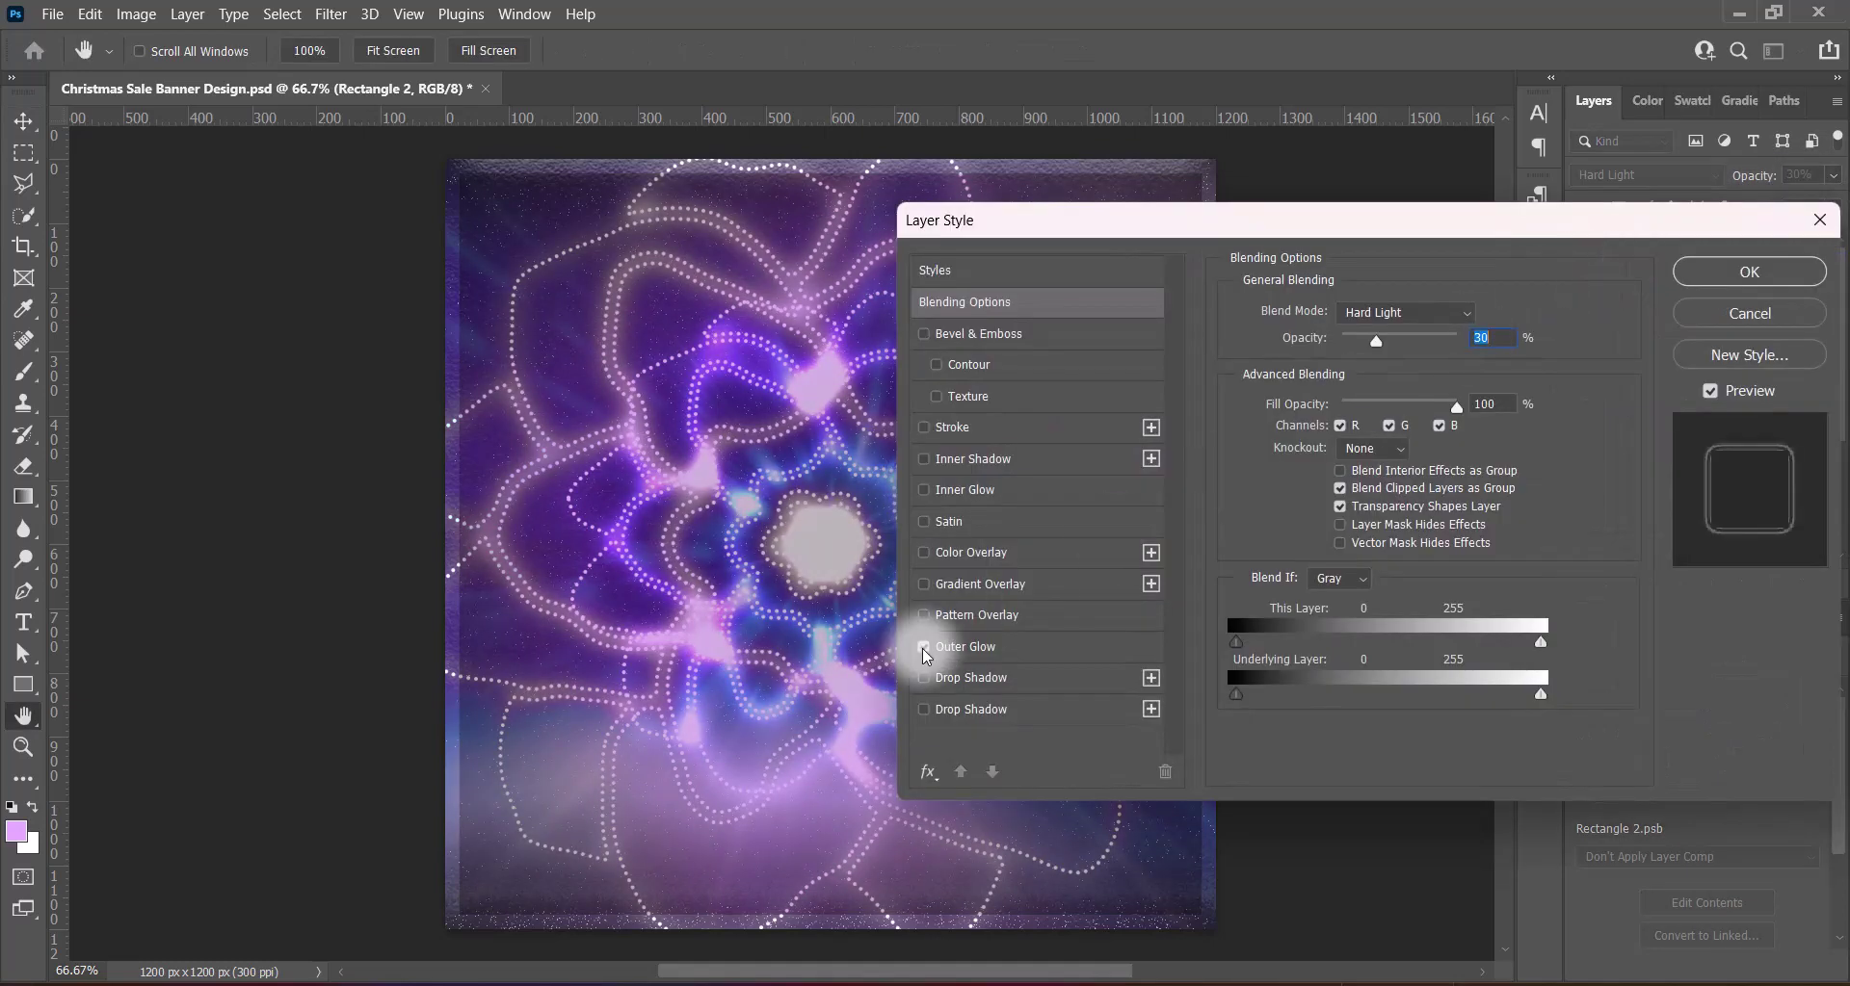
pyautogui.click(922, 646)
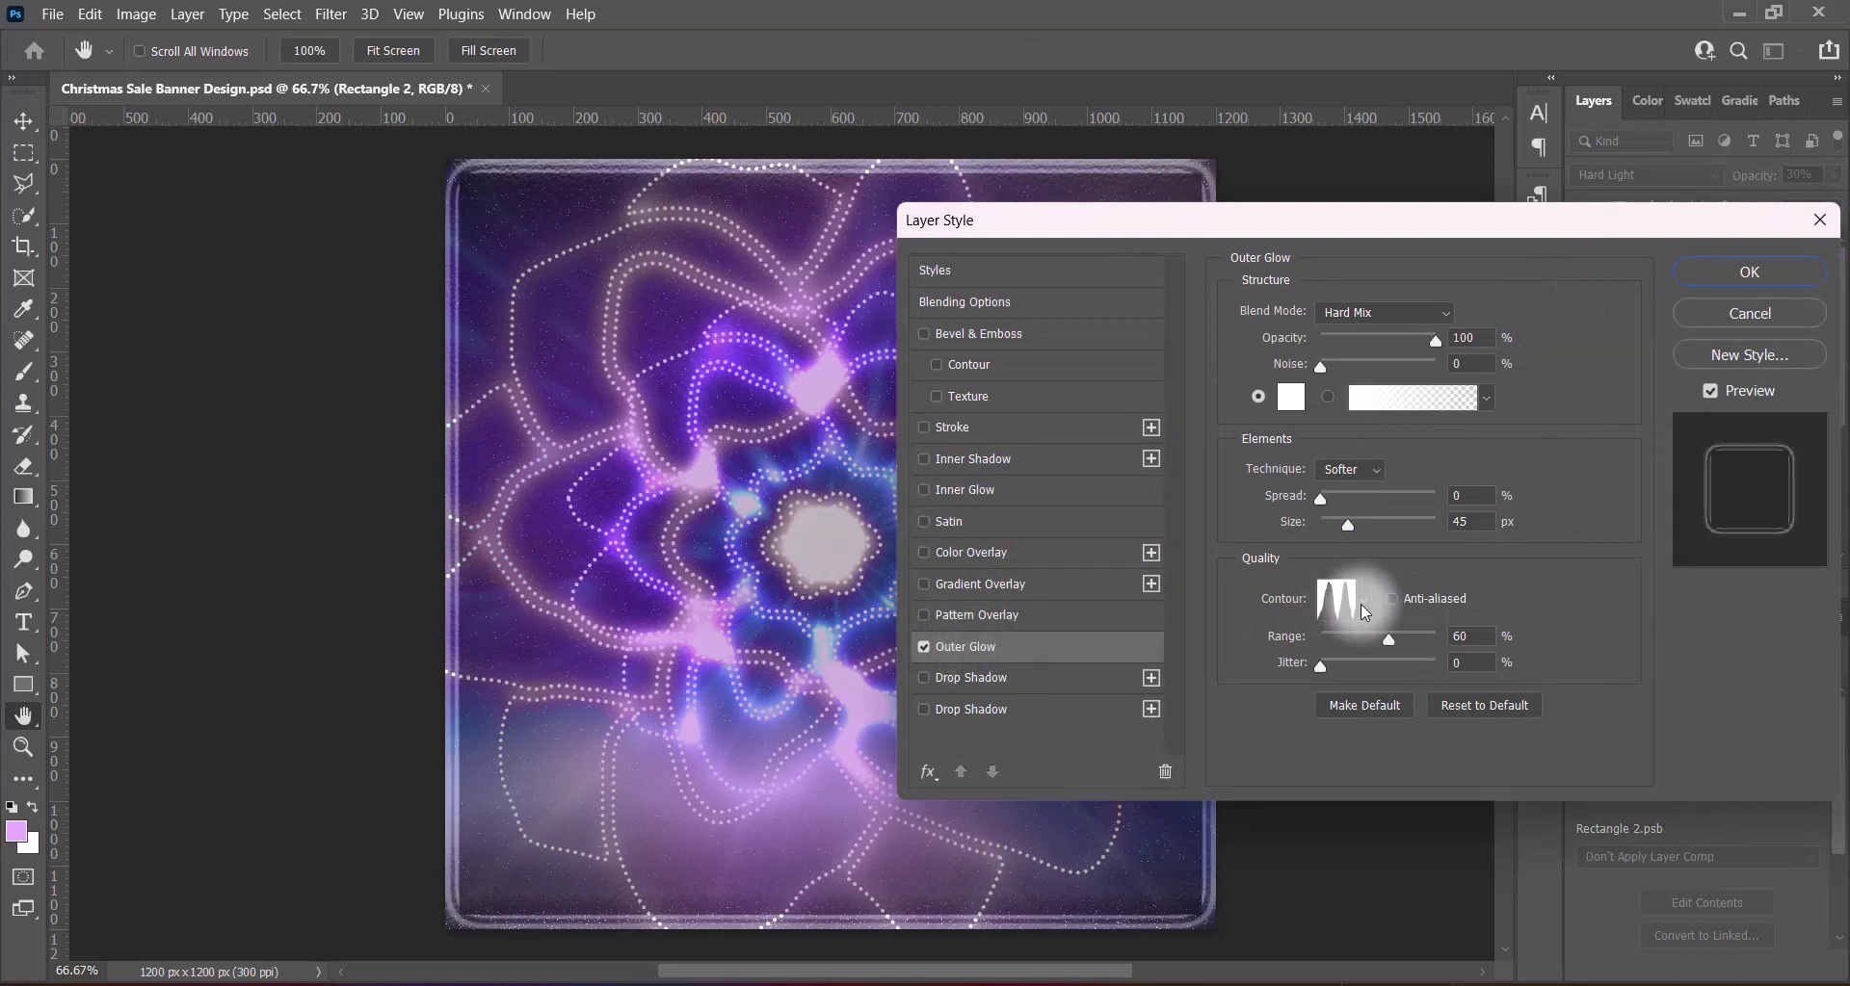
pyautogui.click(1362, 605)
pyautogui.click(1094, 658)
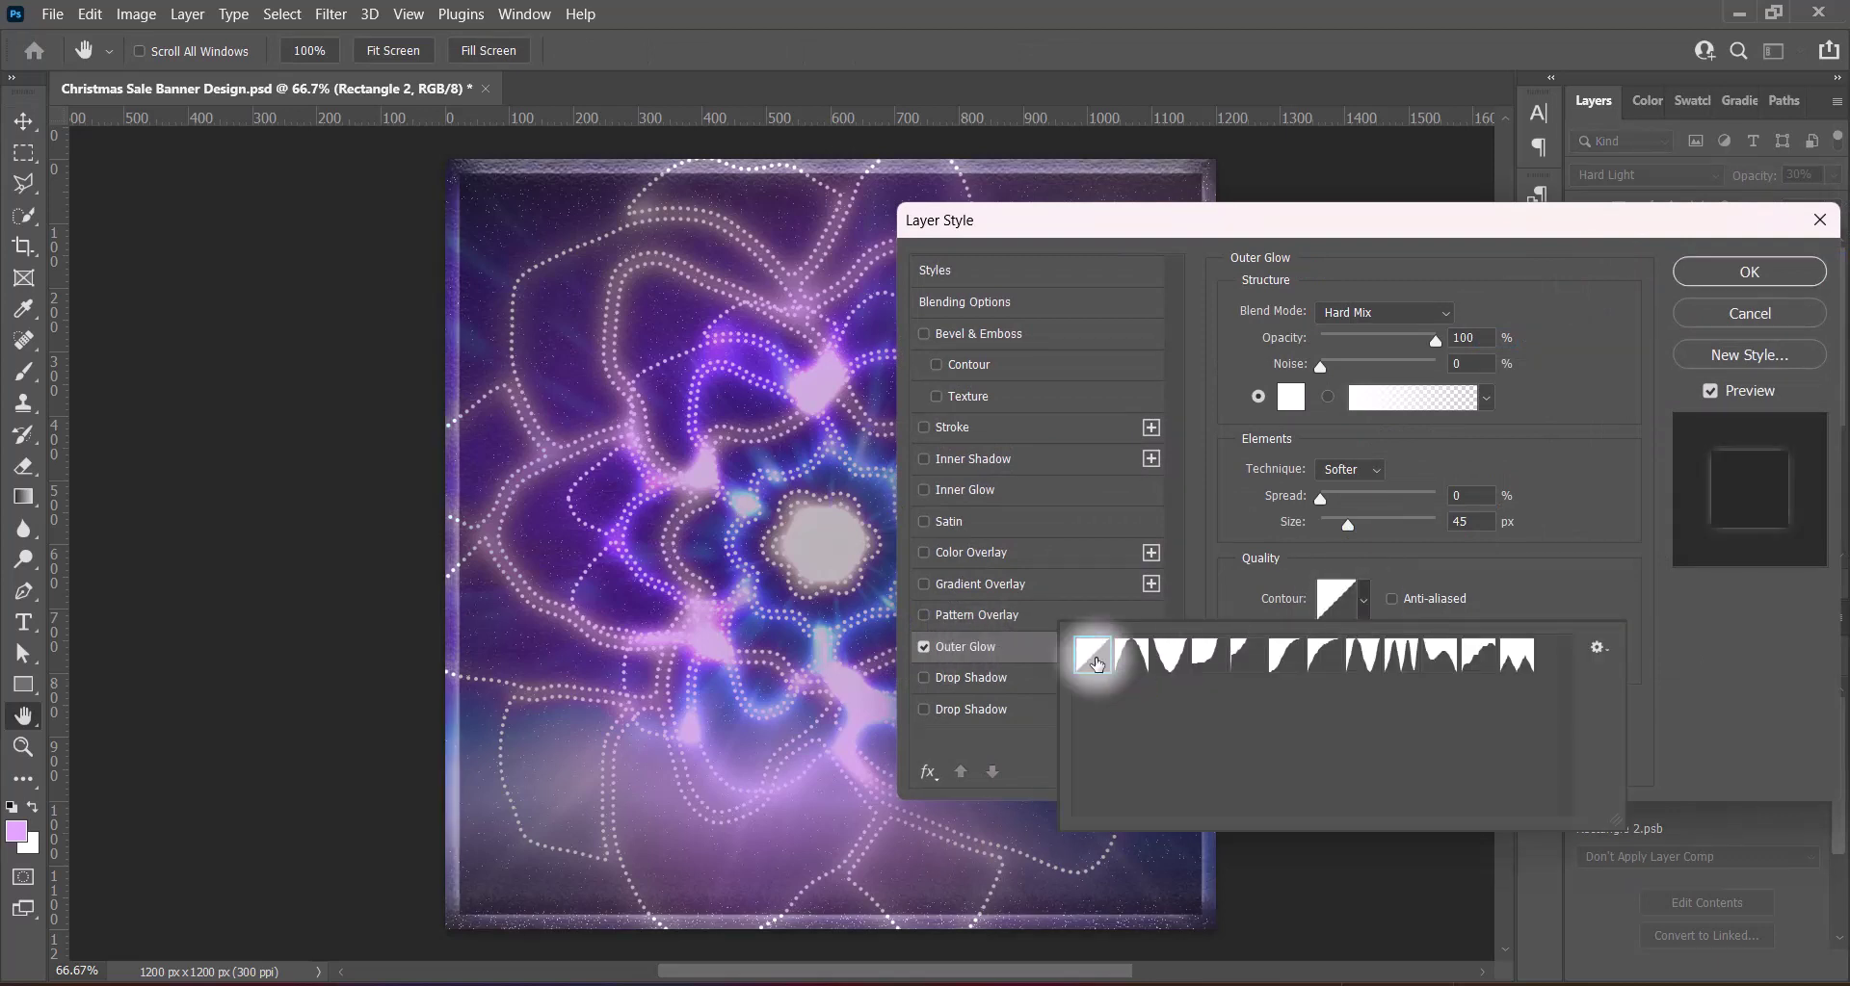
pyautogui.click(1129, 657)
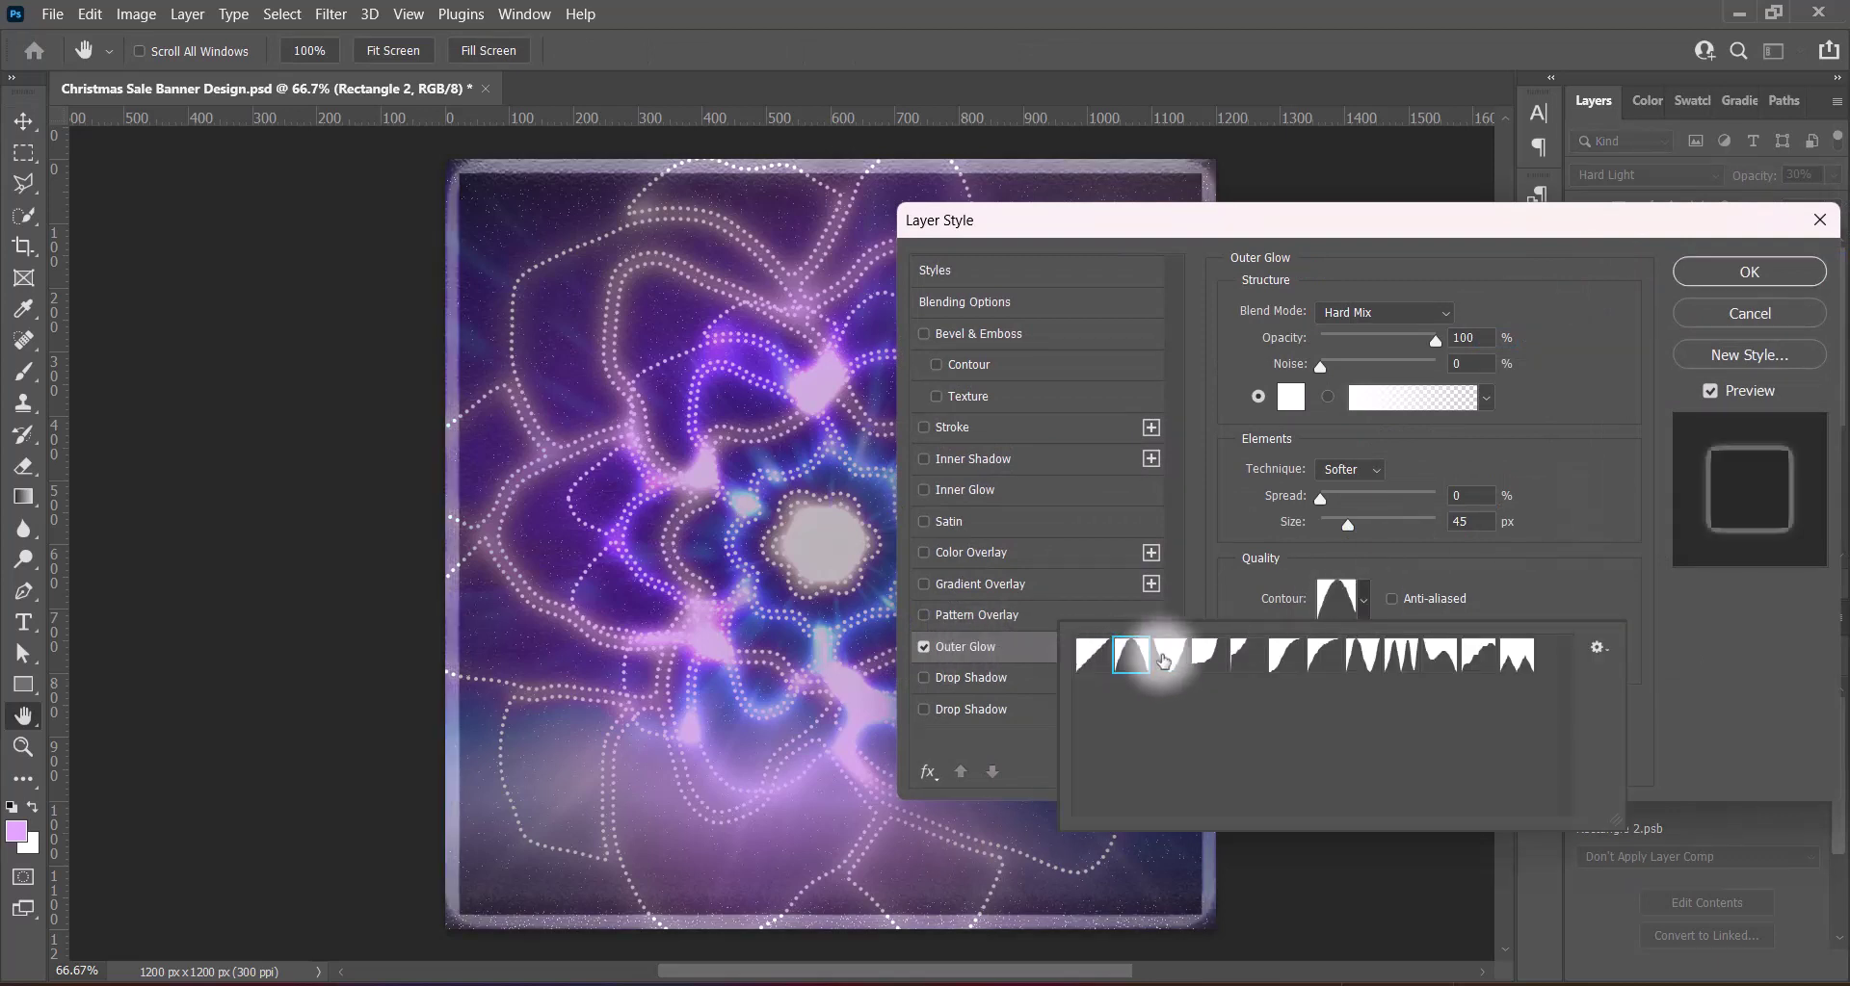
pyautogui.click(1168, 656)
pyautogui.click(1541, 545)
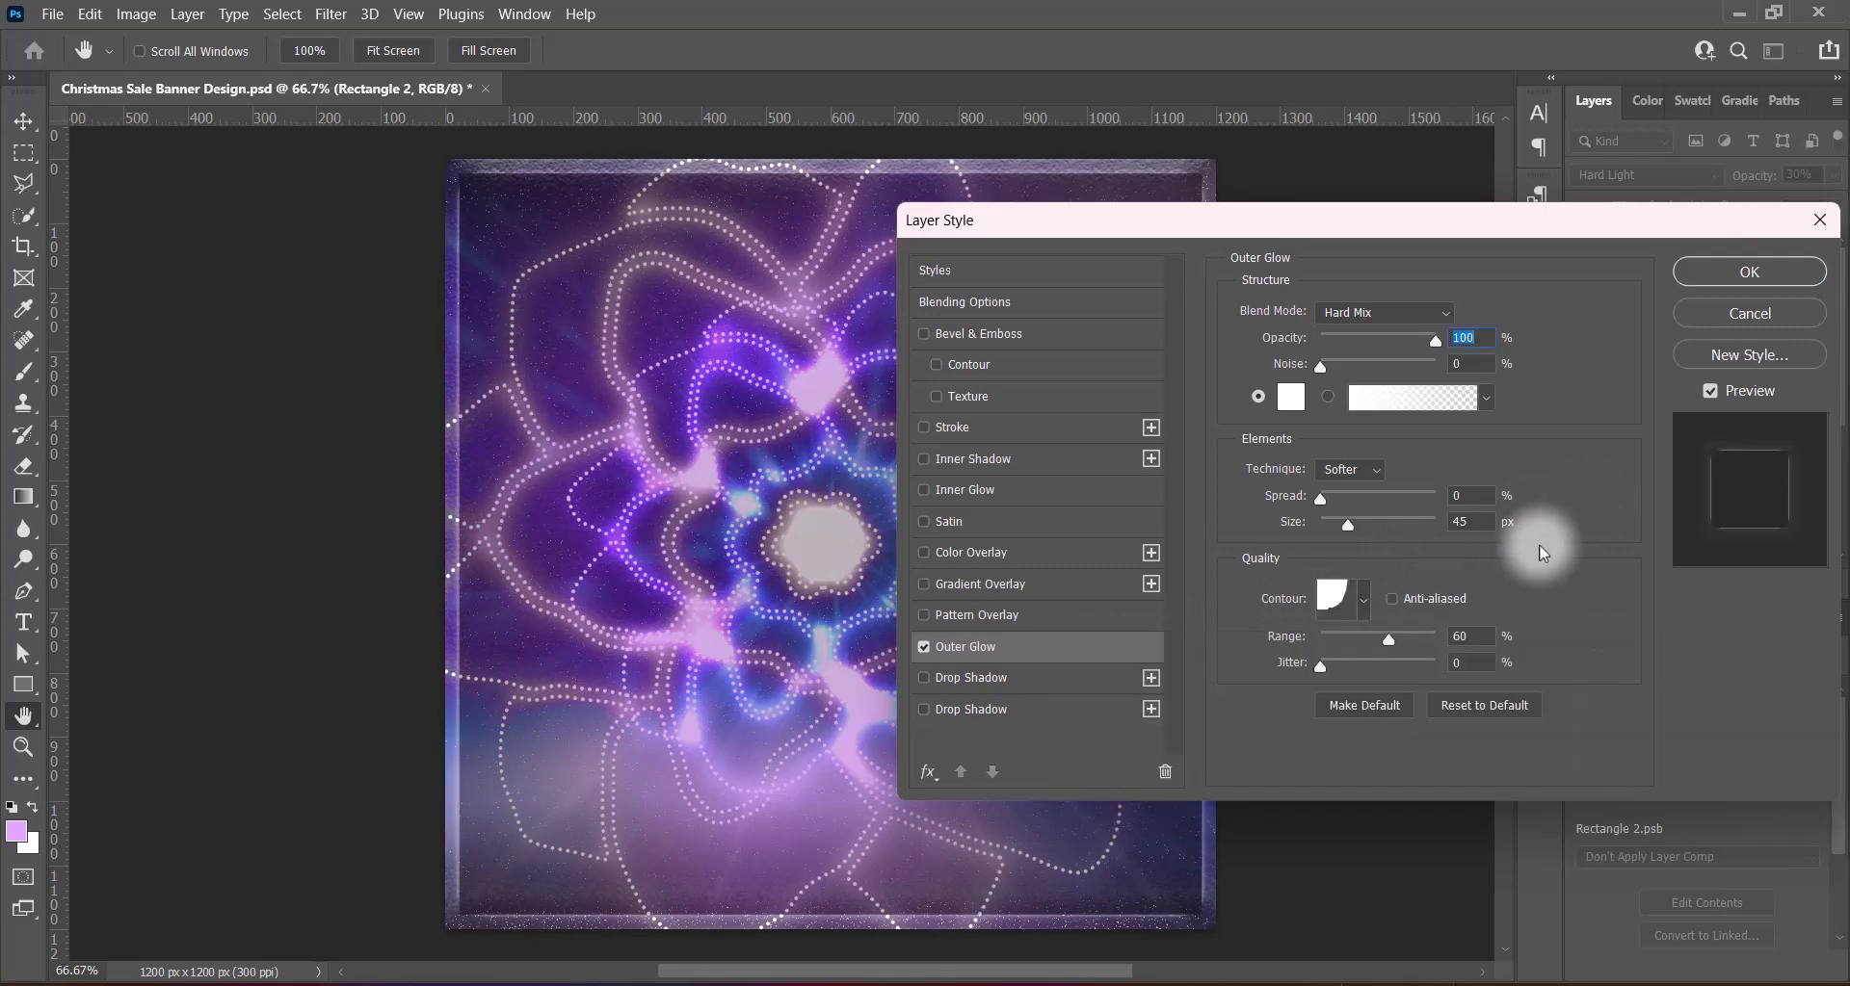
pyautogui.moveTo(1344, 525); pyautogui.dragTo(1367, 530)
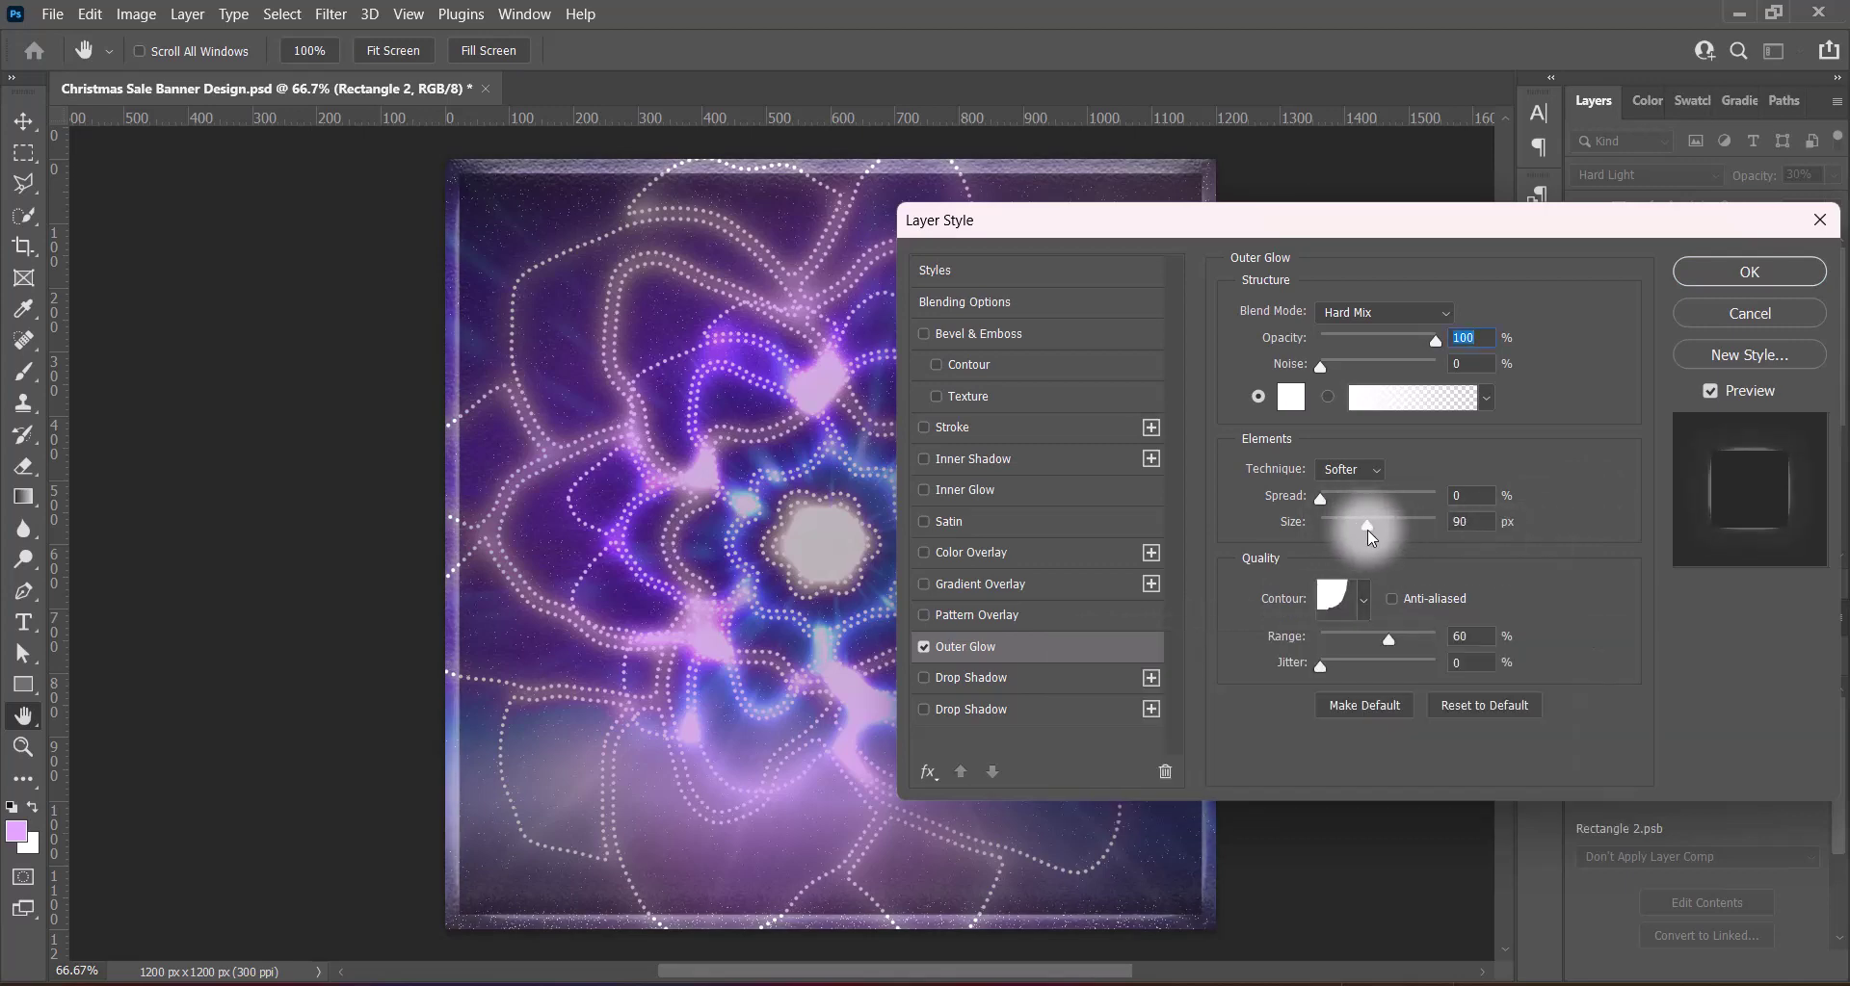
pyautogui.click(1687, 275)
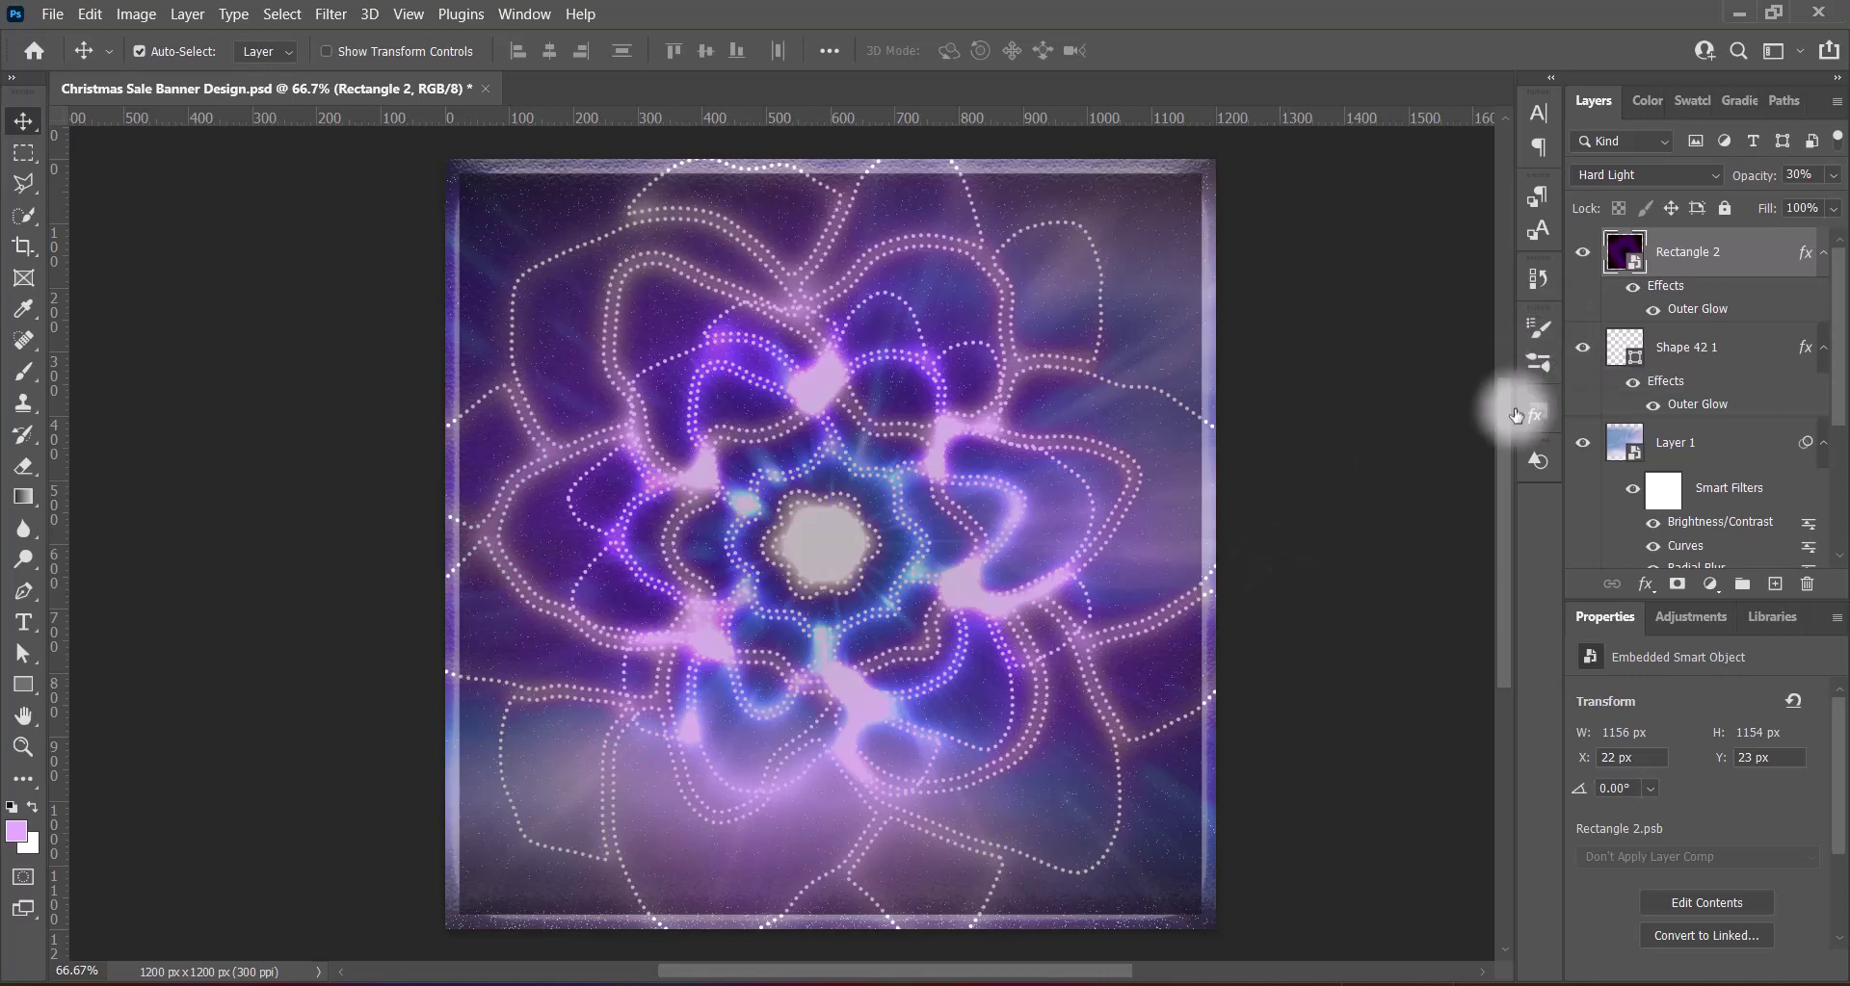
pyautogui.rightClick(1802, 258)
pyautogui.click(1606, 449)
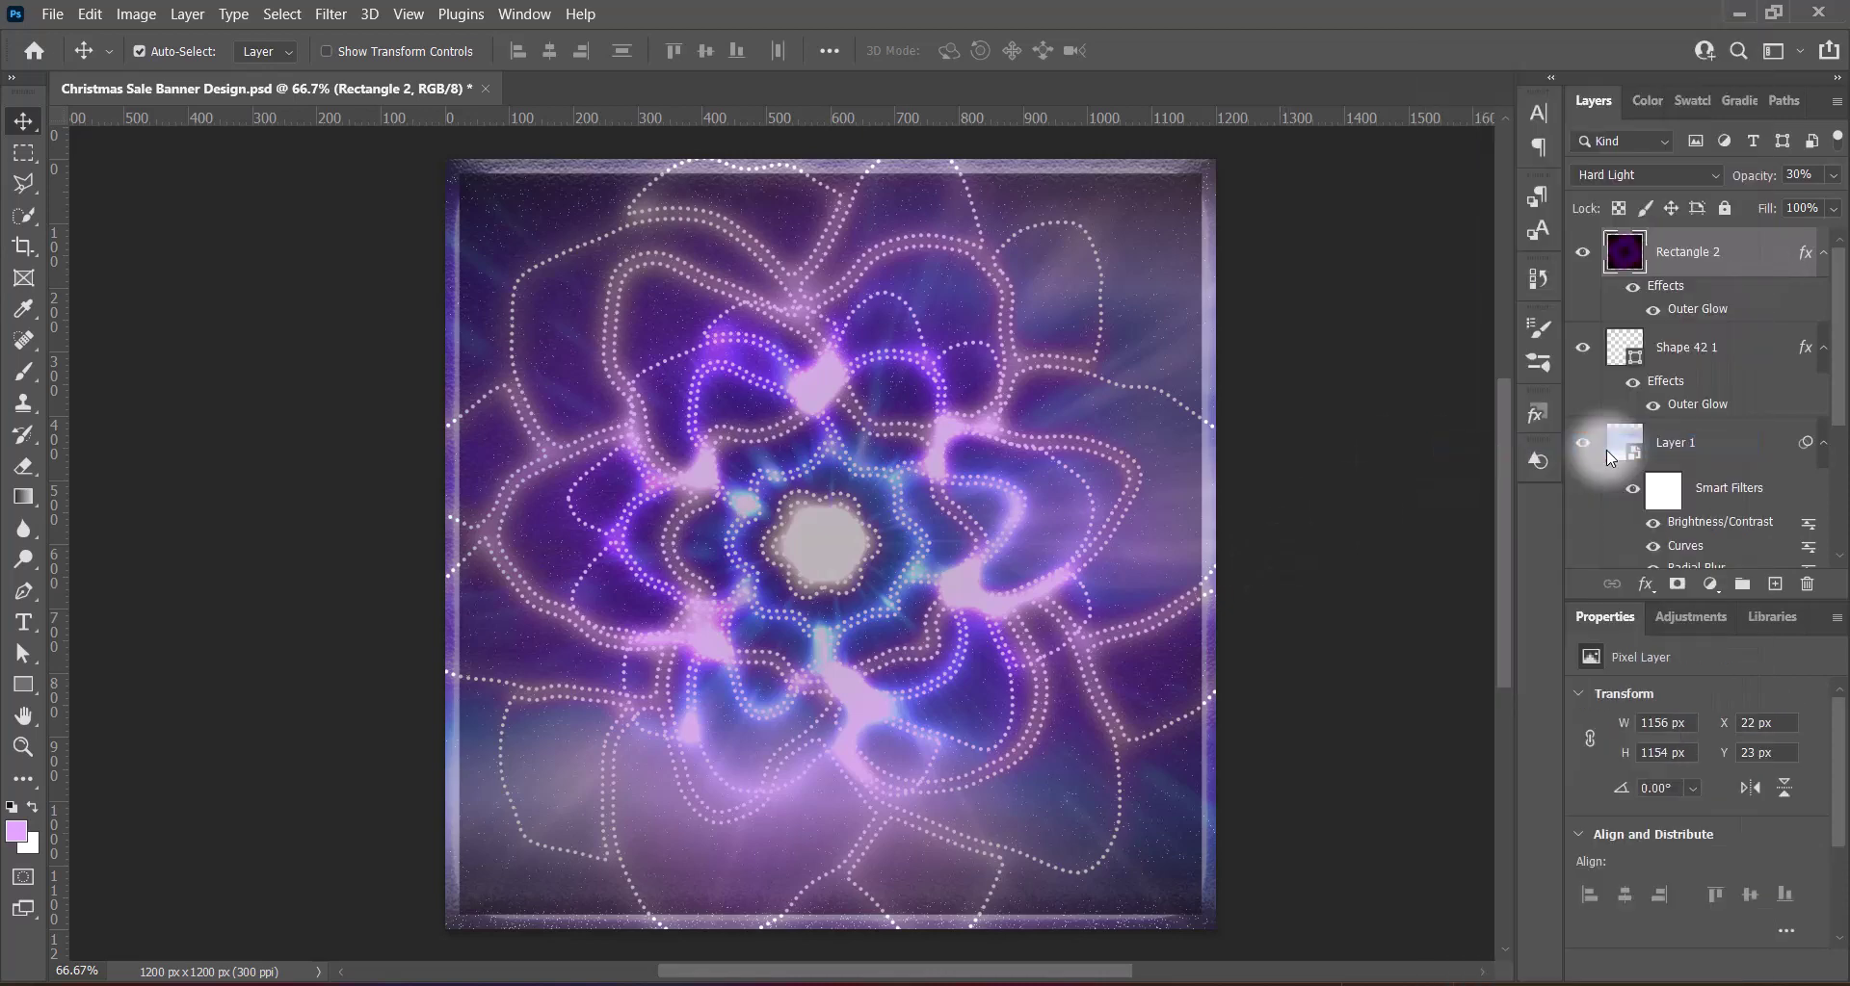
# Erase the centre of Rectangle 2 twice with a soft 1200 px eraser brush
pyautogui.click(24, 466)
pyautogui.press(']')
pyautogui.press(']')
pyautogui.press(']')
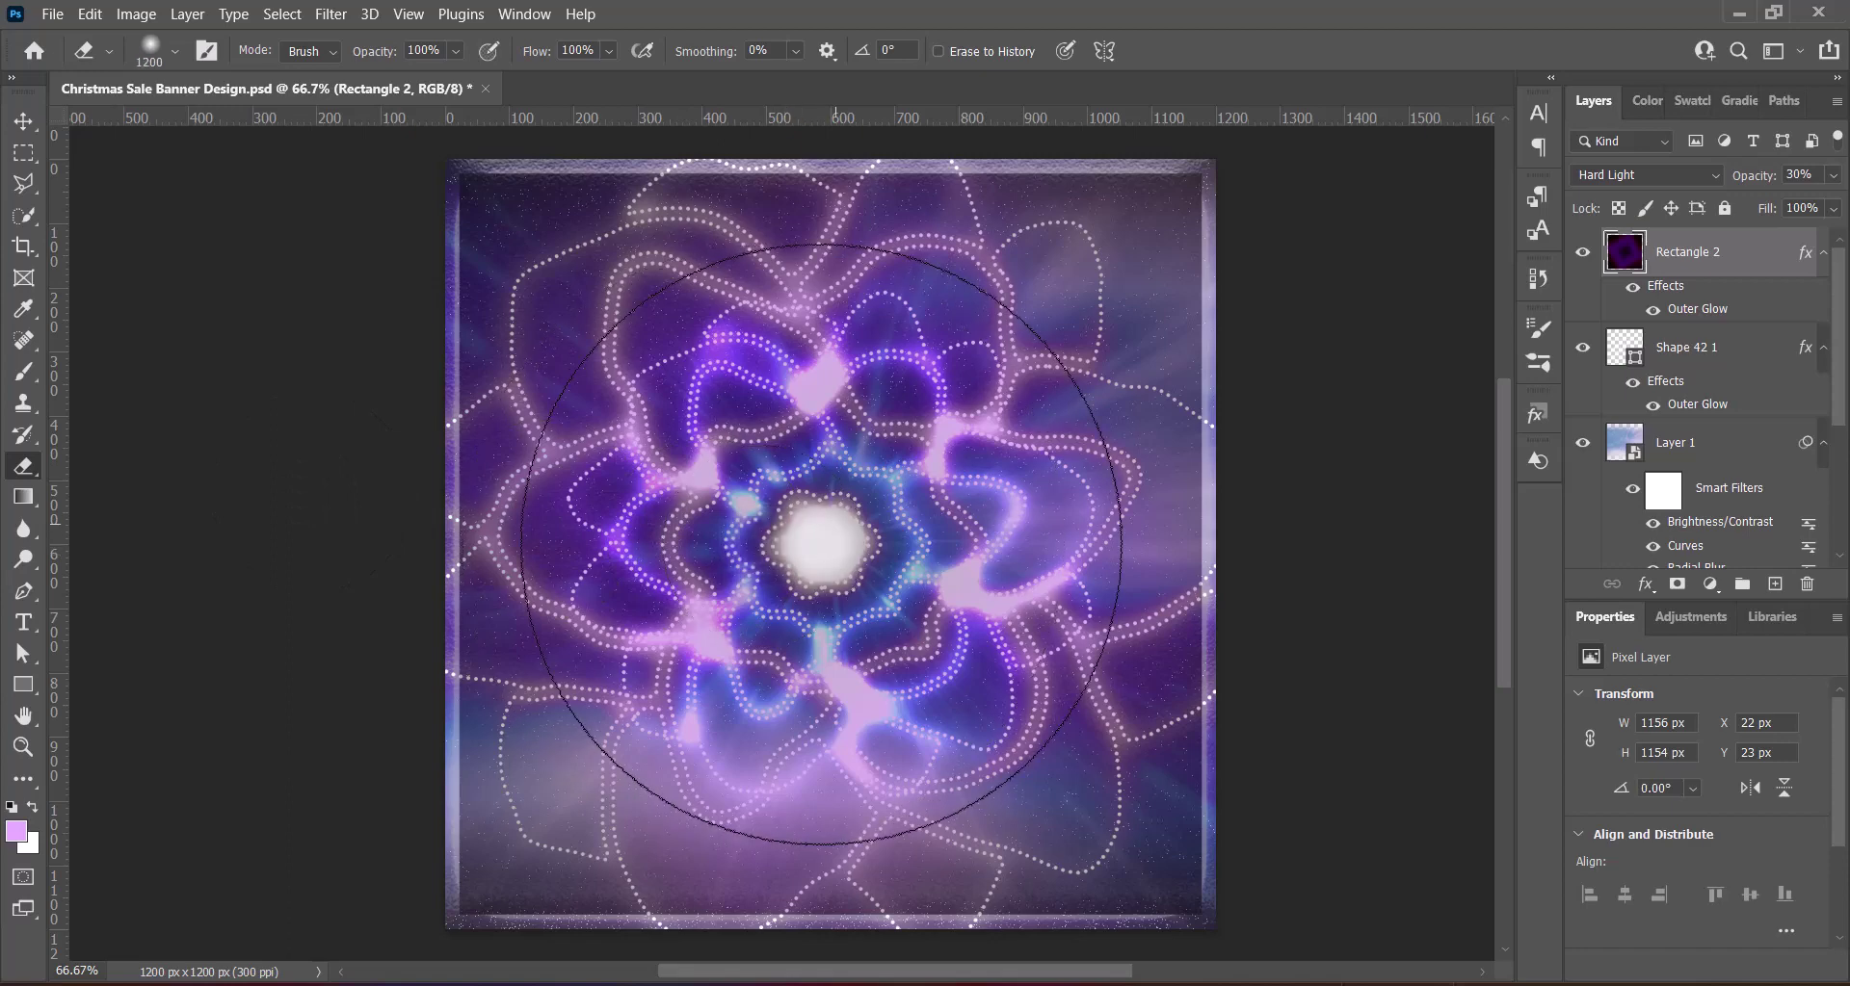
pyautogui.click(820, 545)
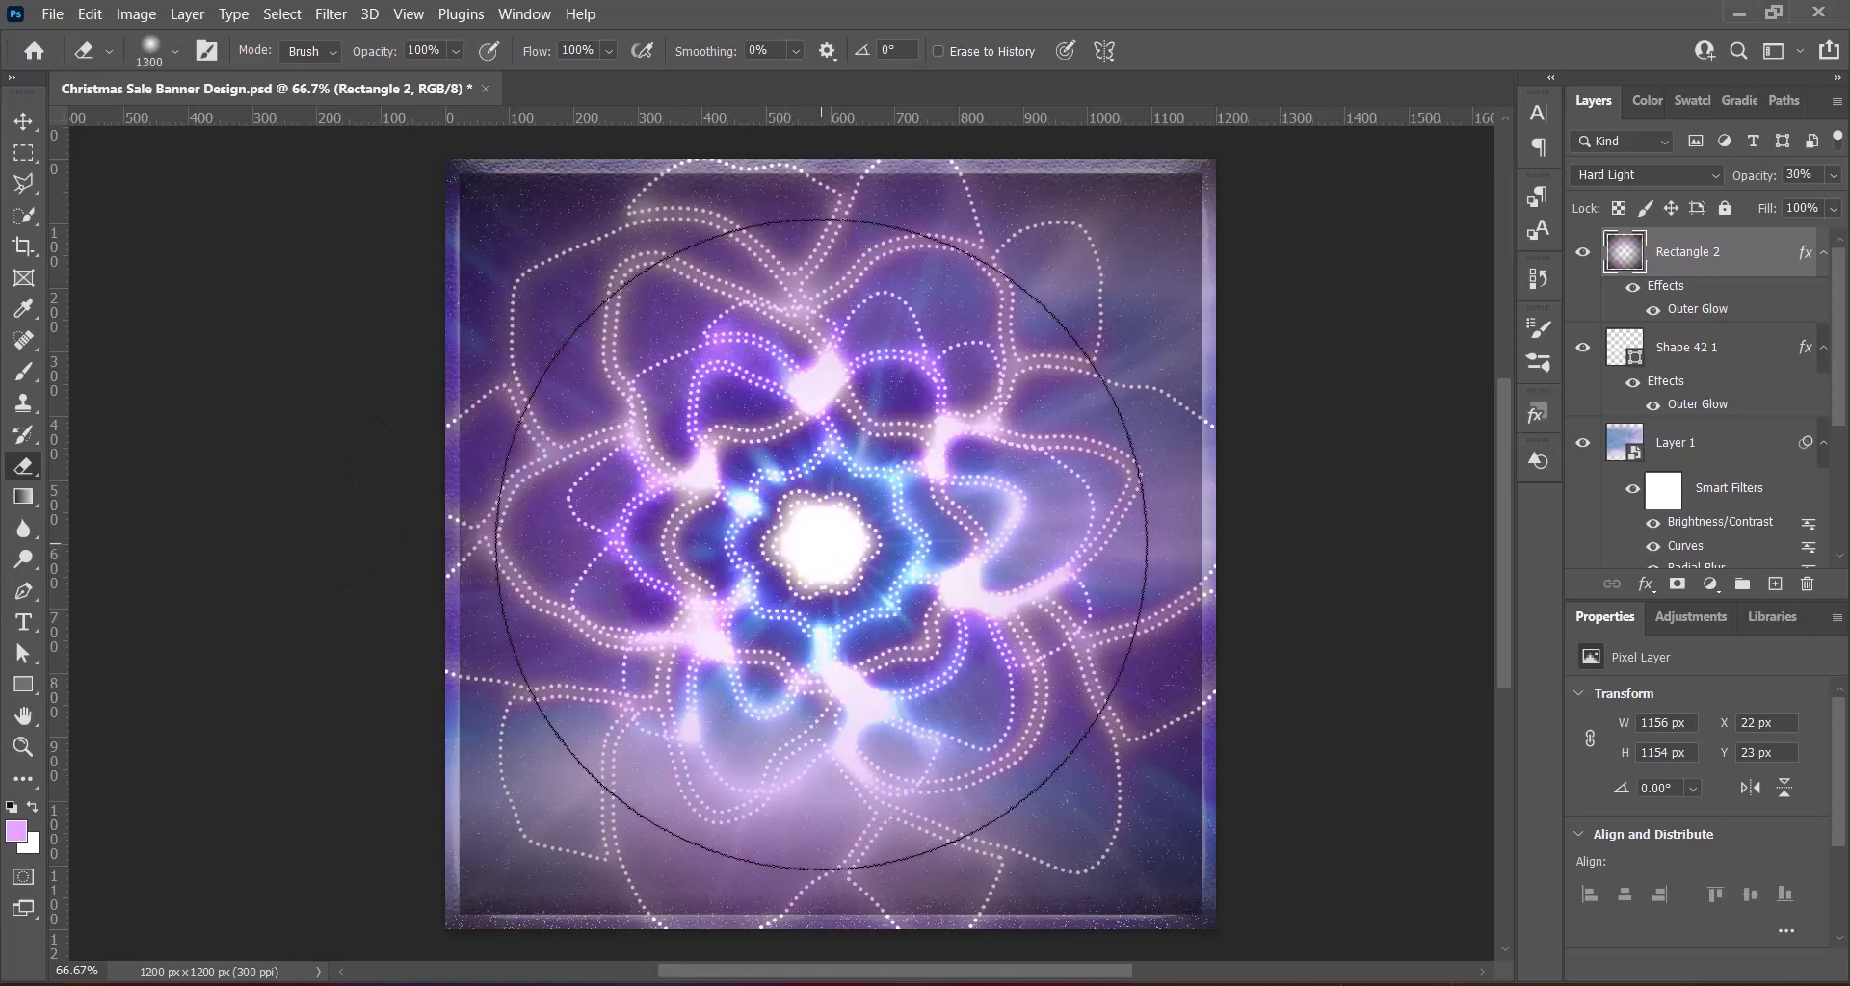
pyautogui.click(821, 545)
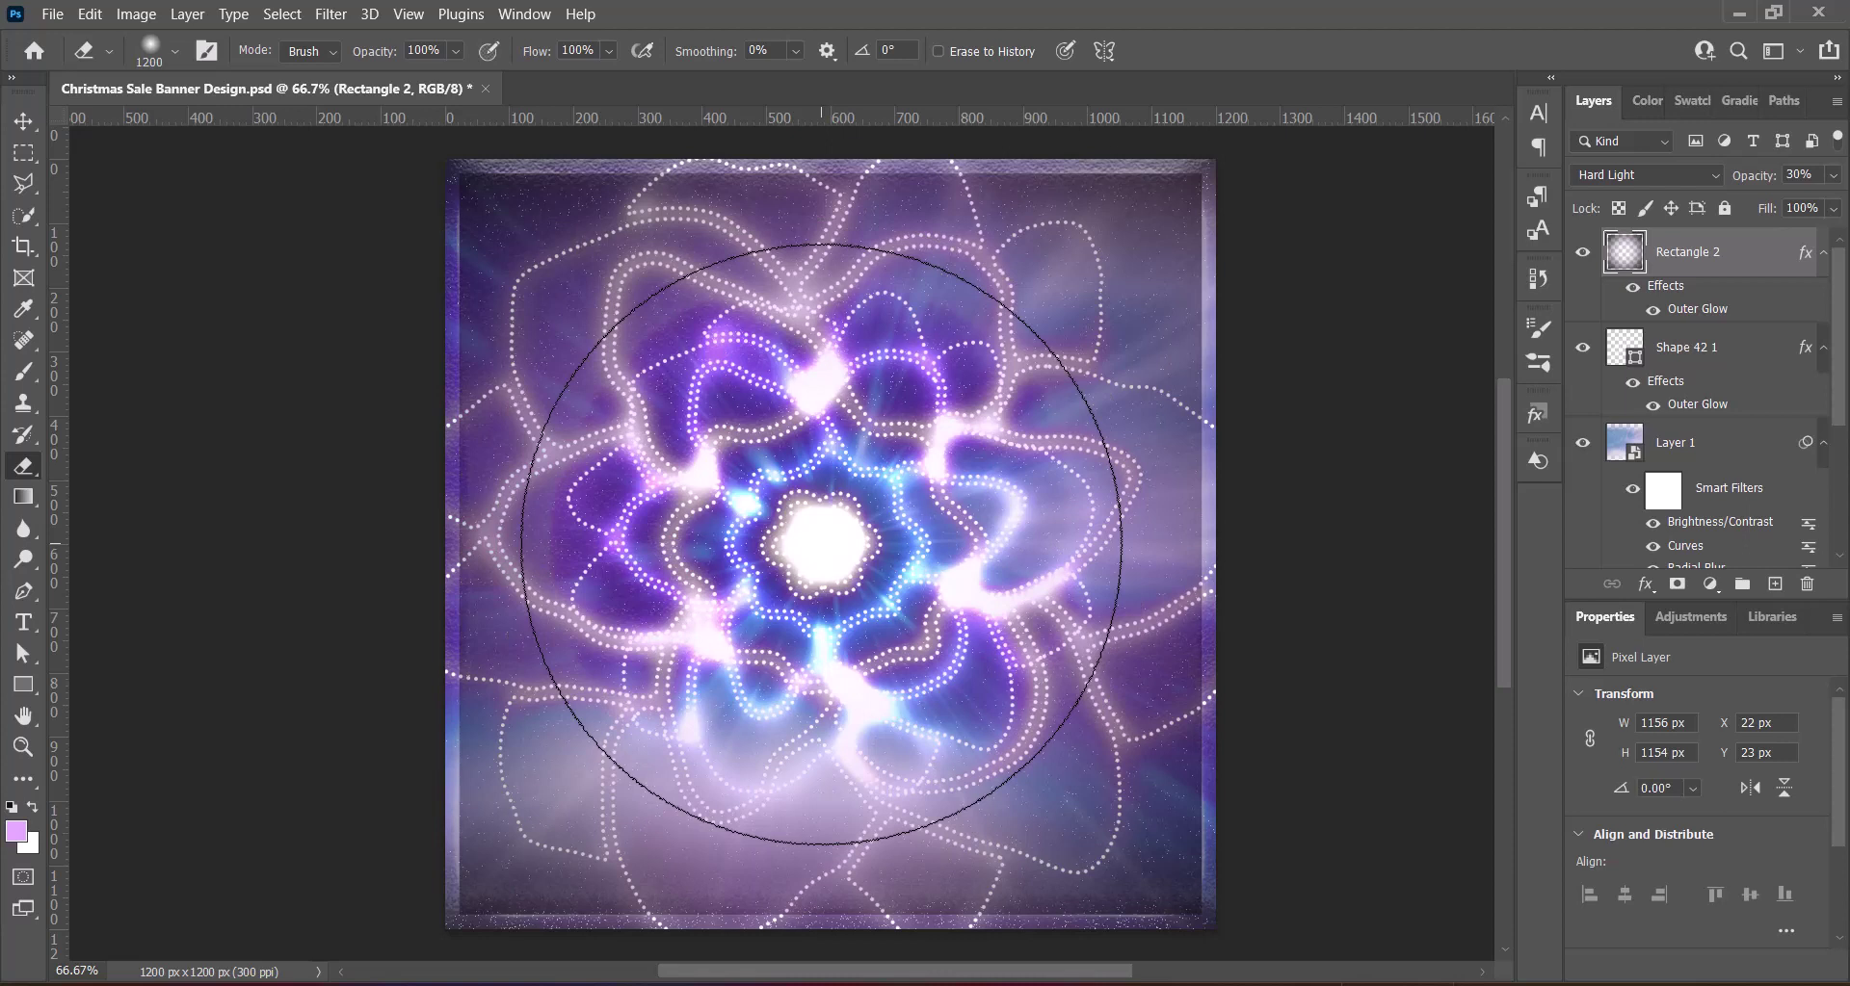
pyautogui.click(24, 121)
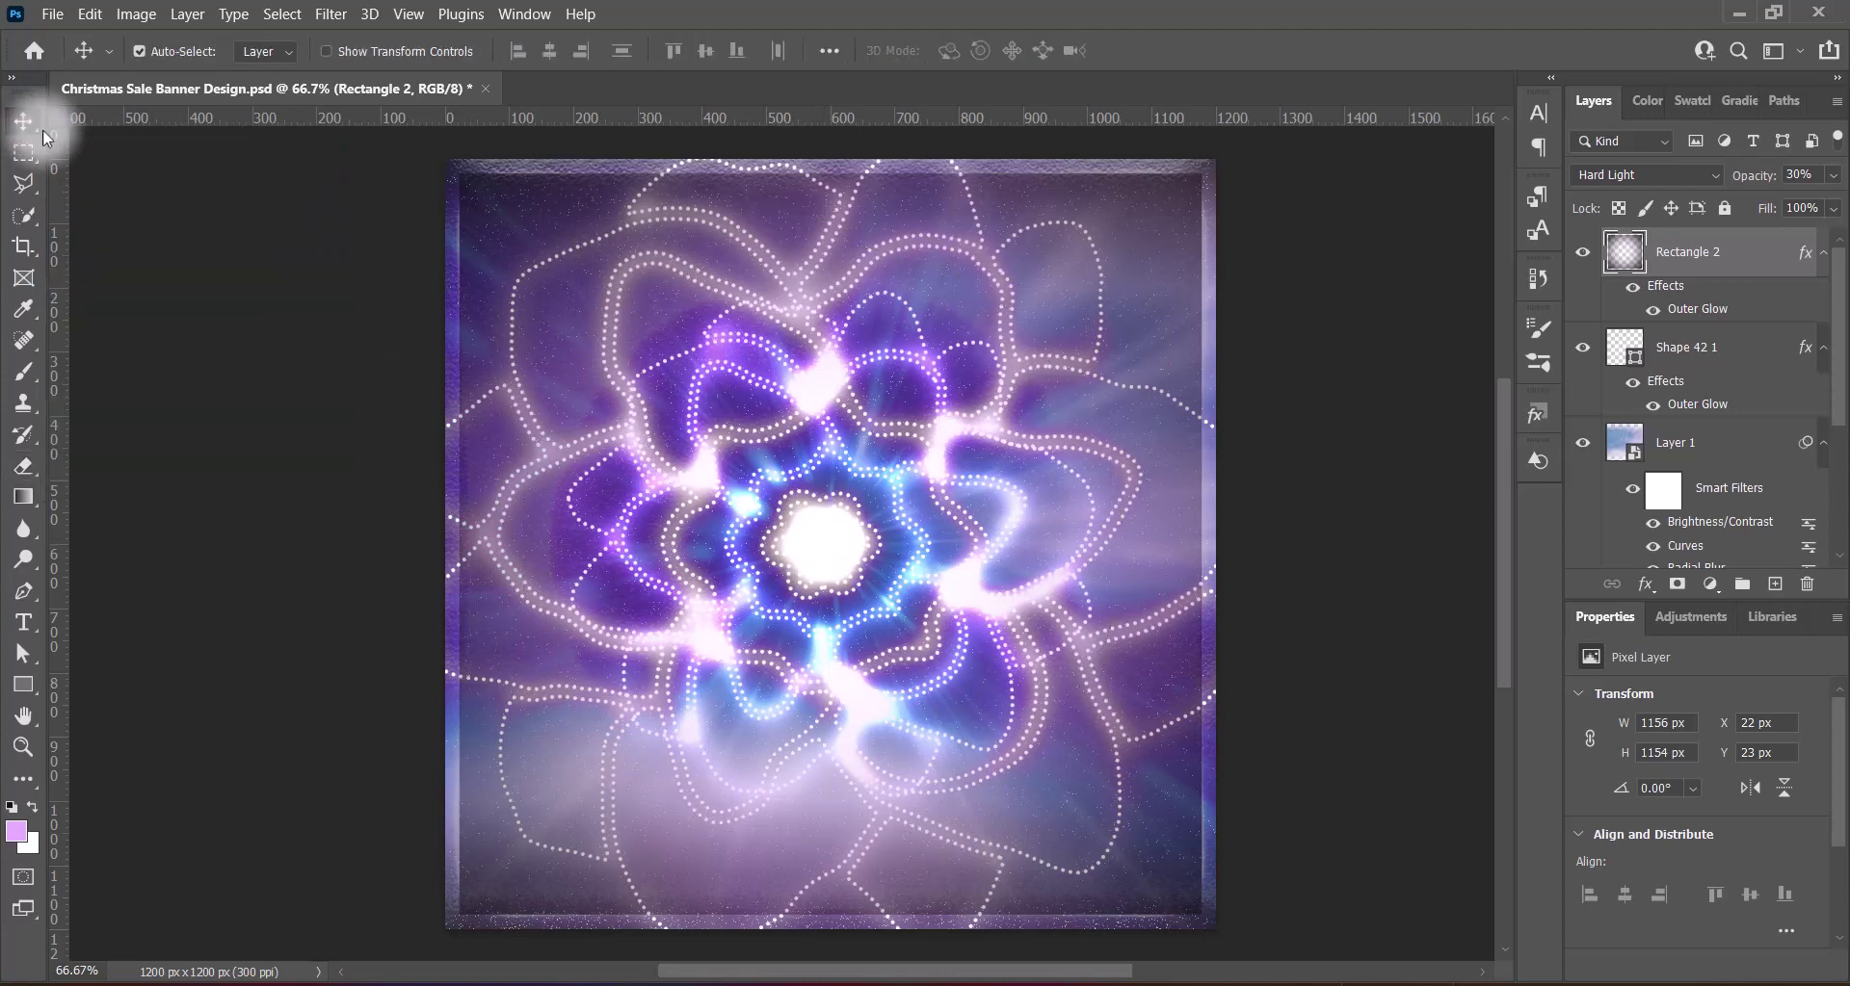
# Add a Hard Mix Inner Glow to Rectangle 2 and raise its opacity to 75%
pyautogui.doubleClick(1622, 250)
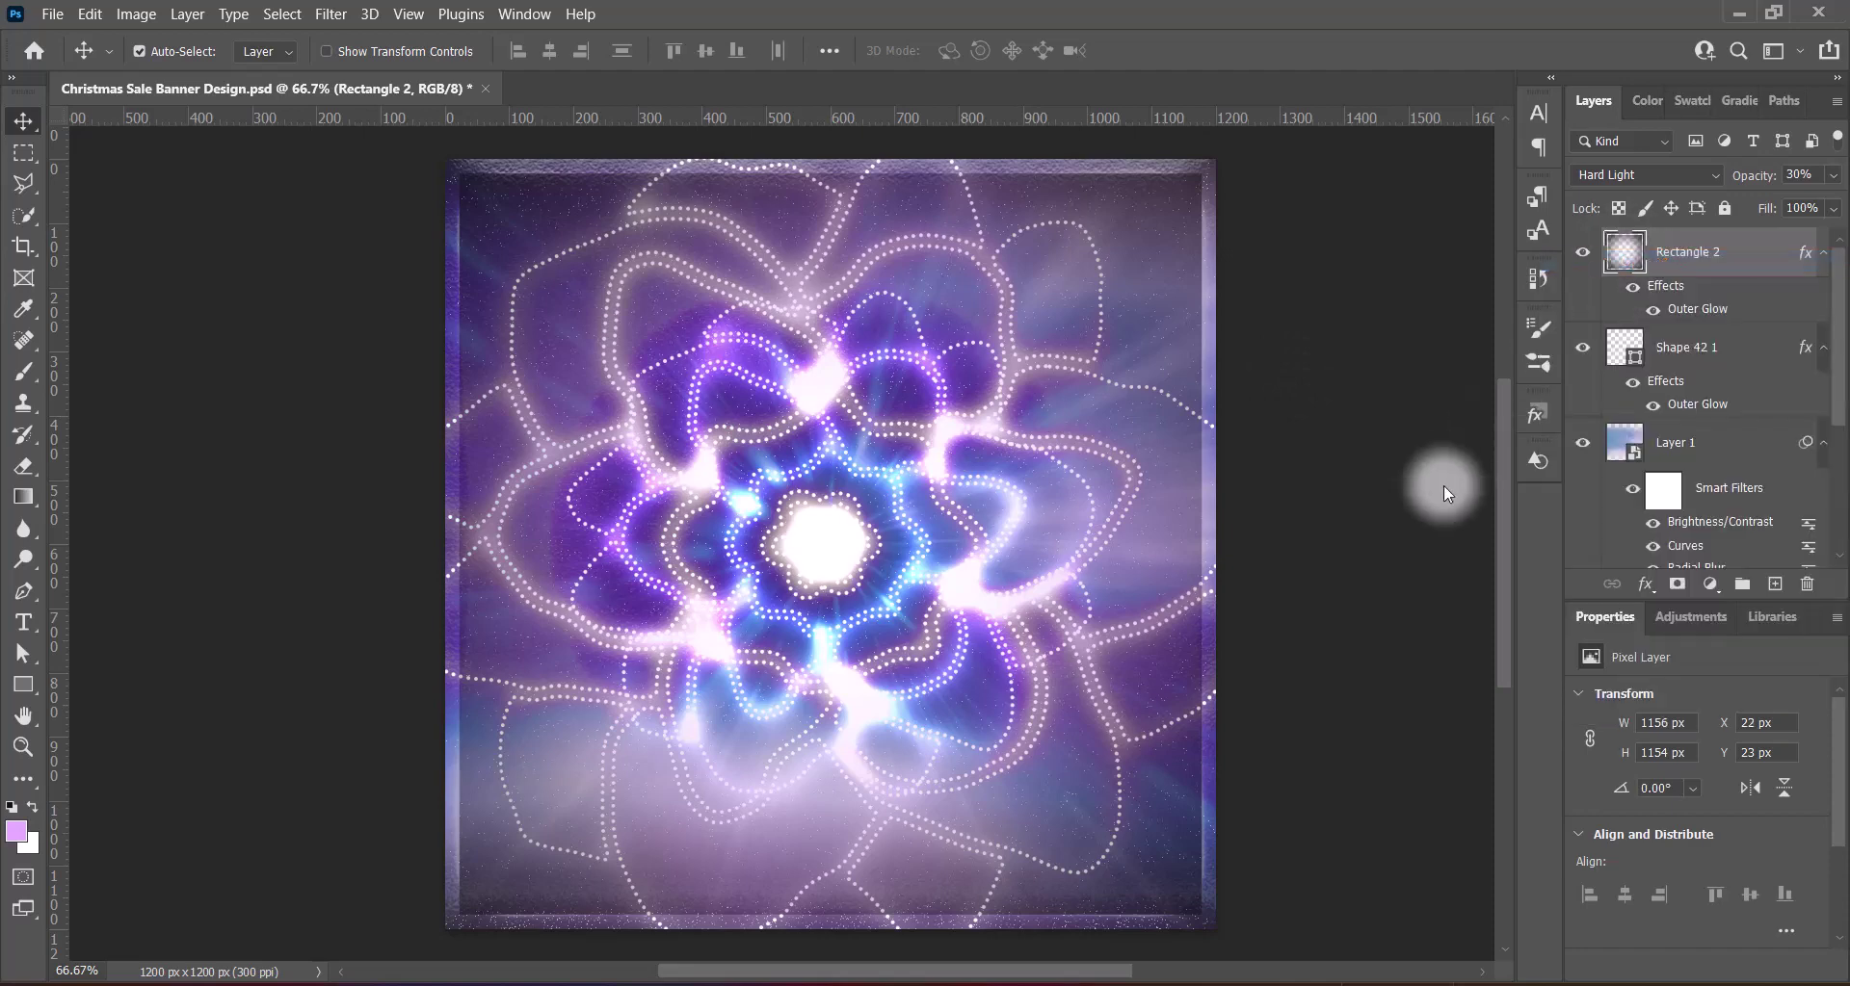
pyautogui.click(924, 491)
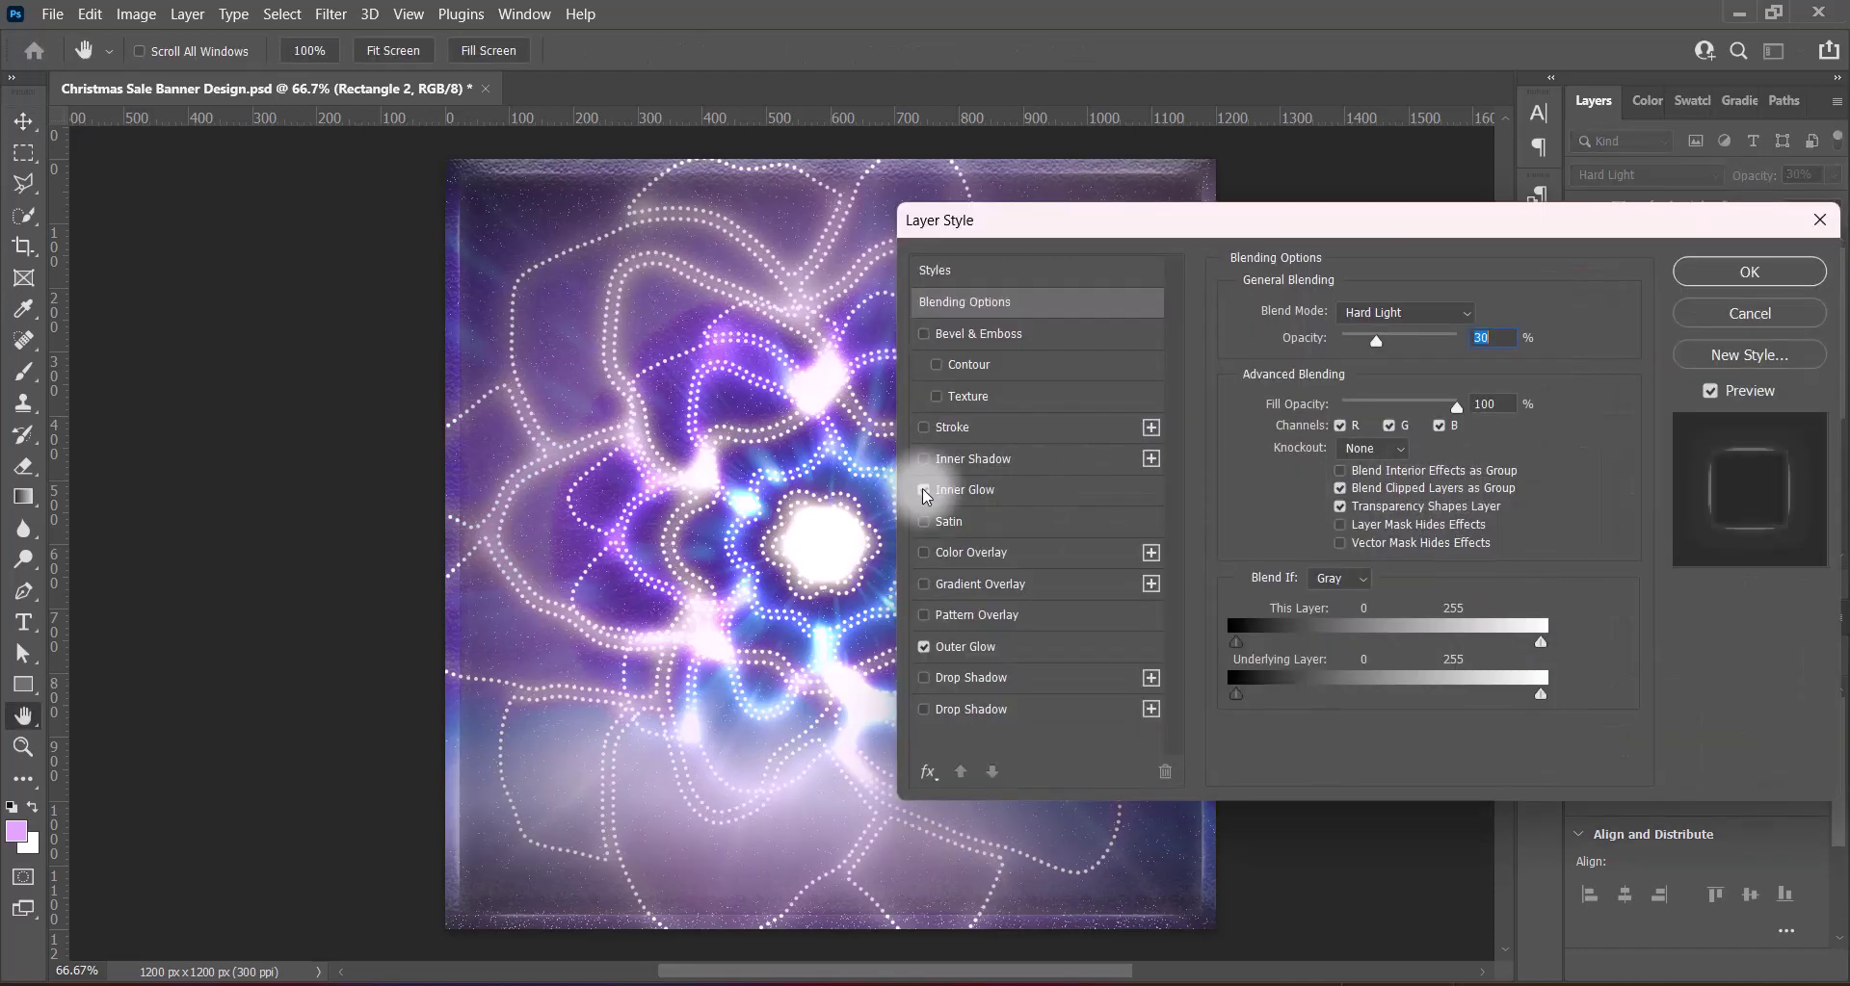
pyautogui.click(959, 490)
pyautogui.click(1385, 312)
pyautogui.click(1341, 724)
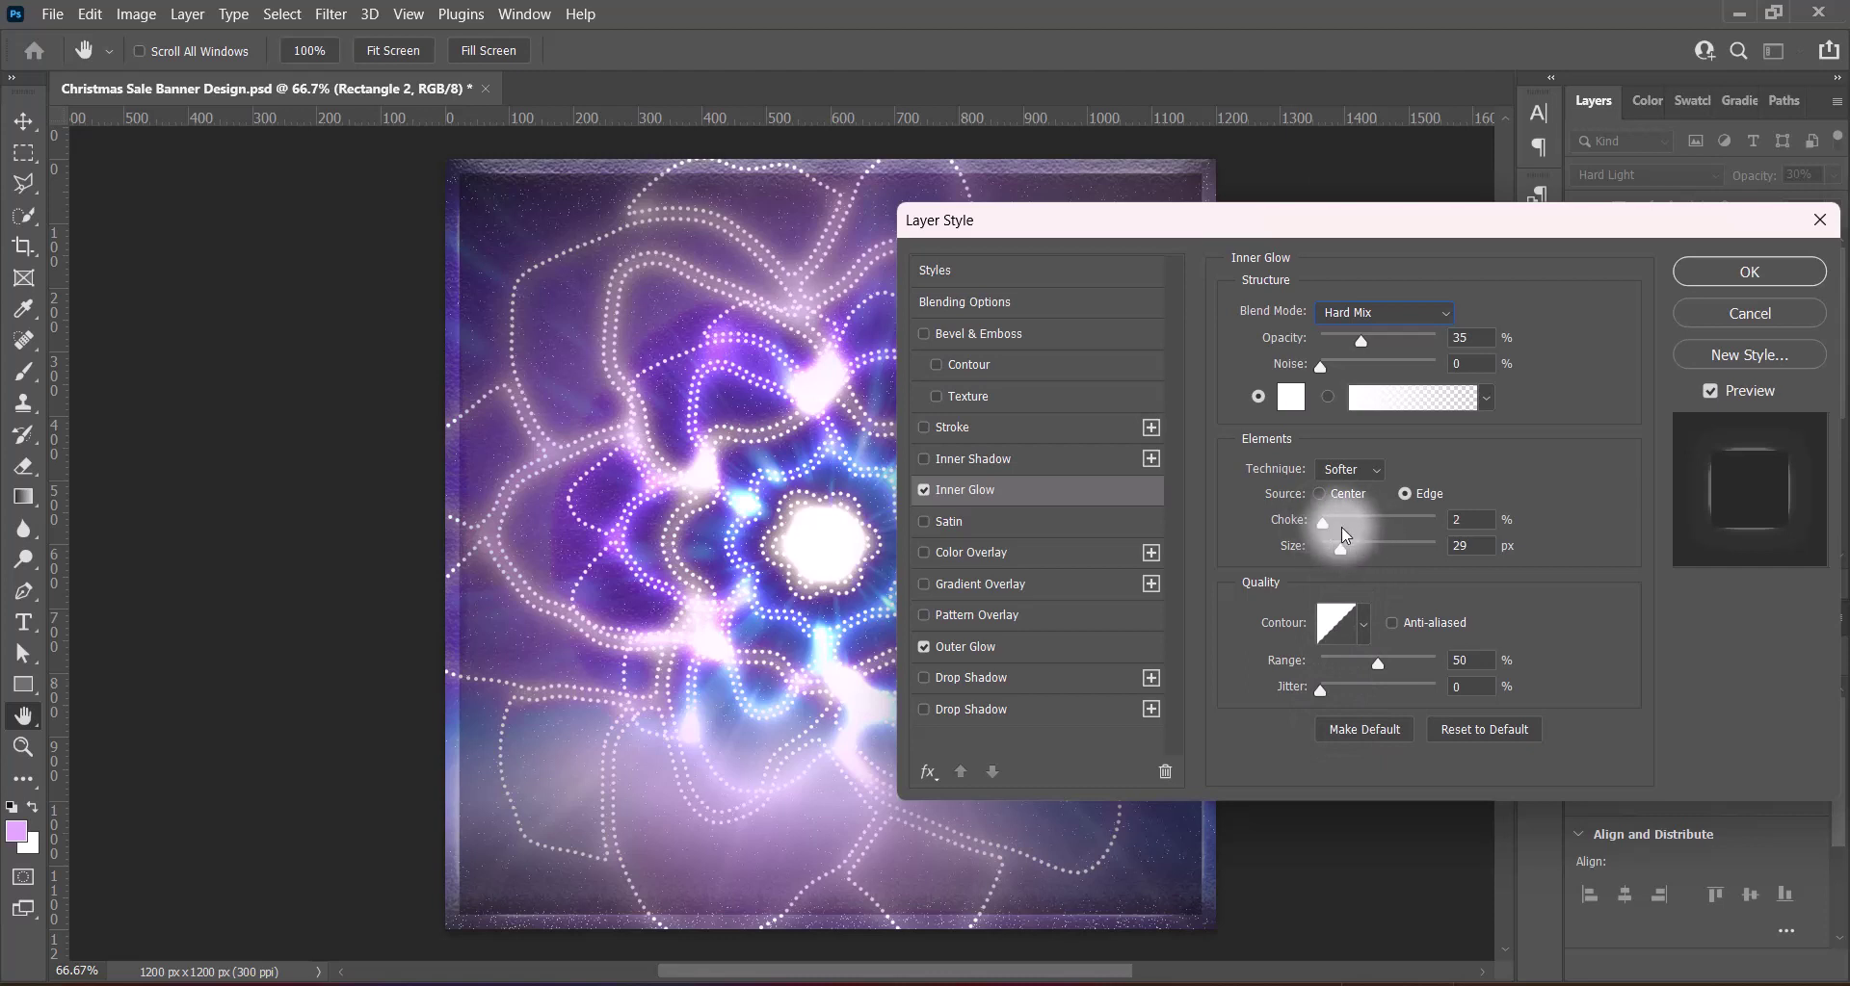
pyautogui.moveTo(1320, 522); pyautogui.dragTo(1369, 549)
pyautogui.moveTo(1360, 340); pyautogui.dragTo(1395, 339)
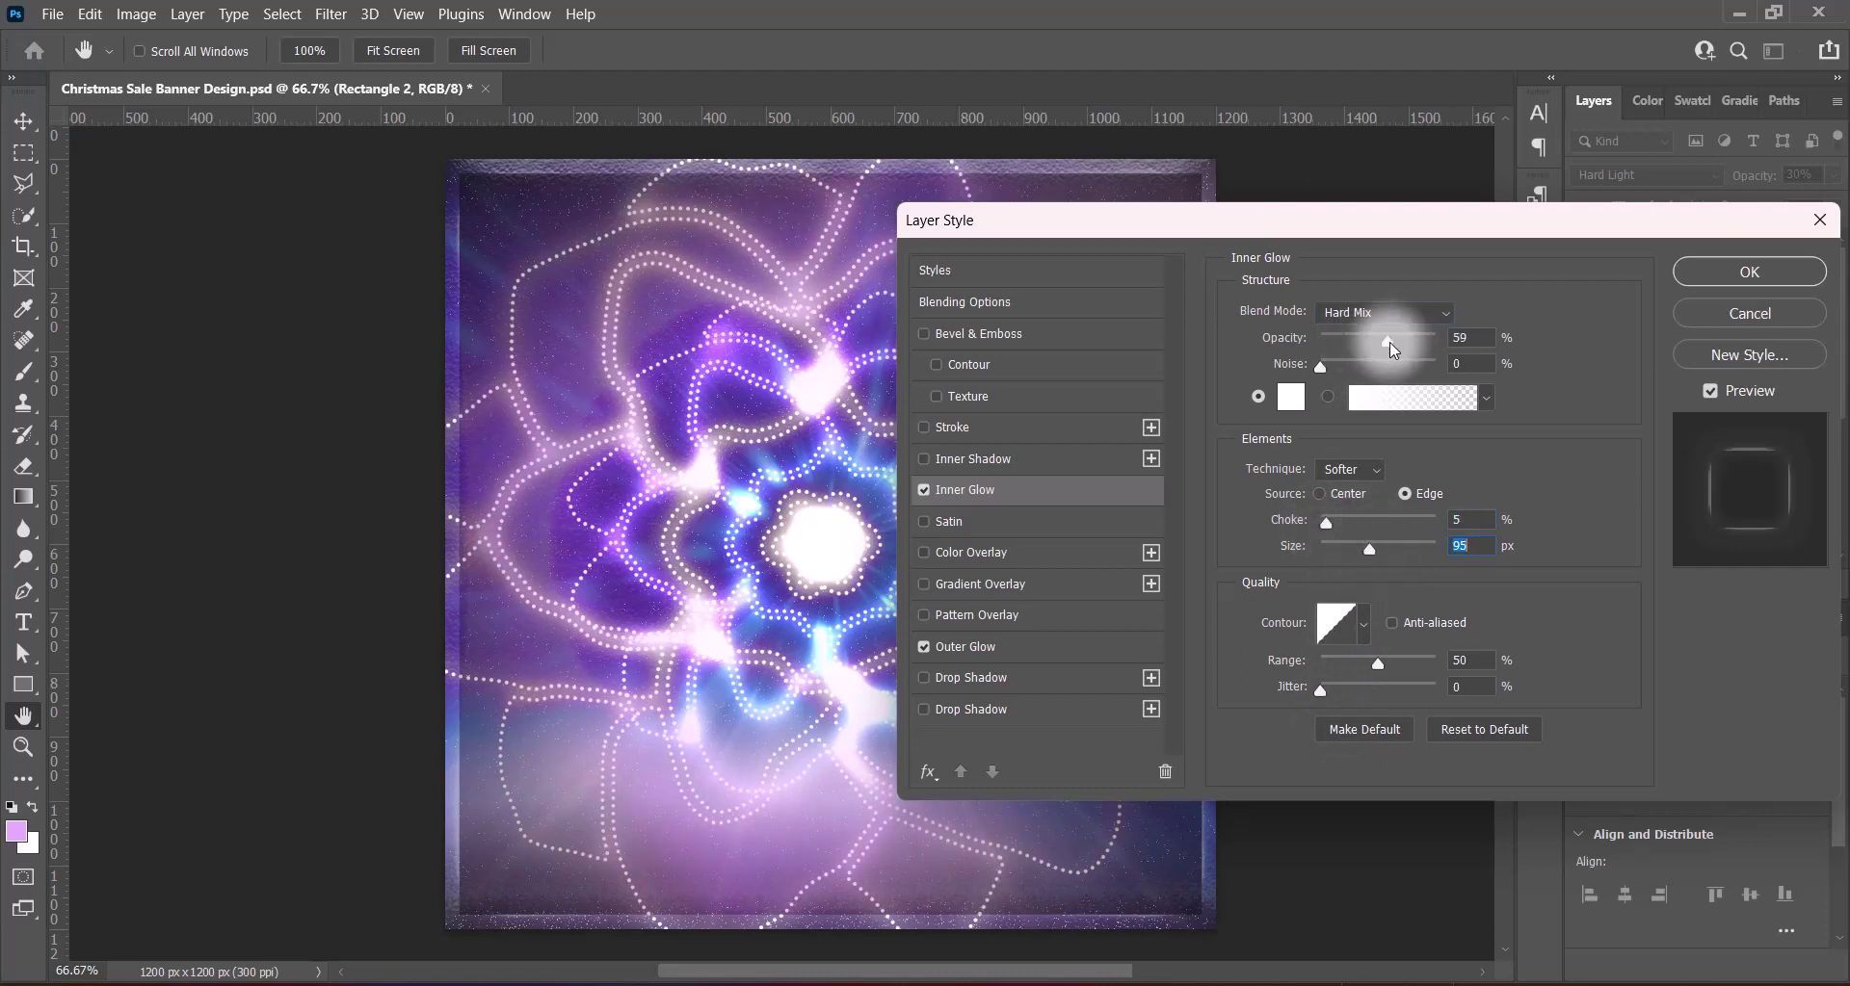
pyautogui.click(1389, 343)
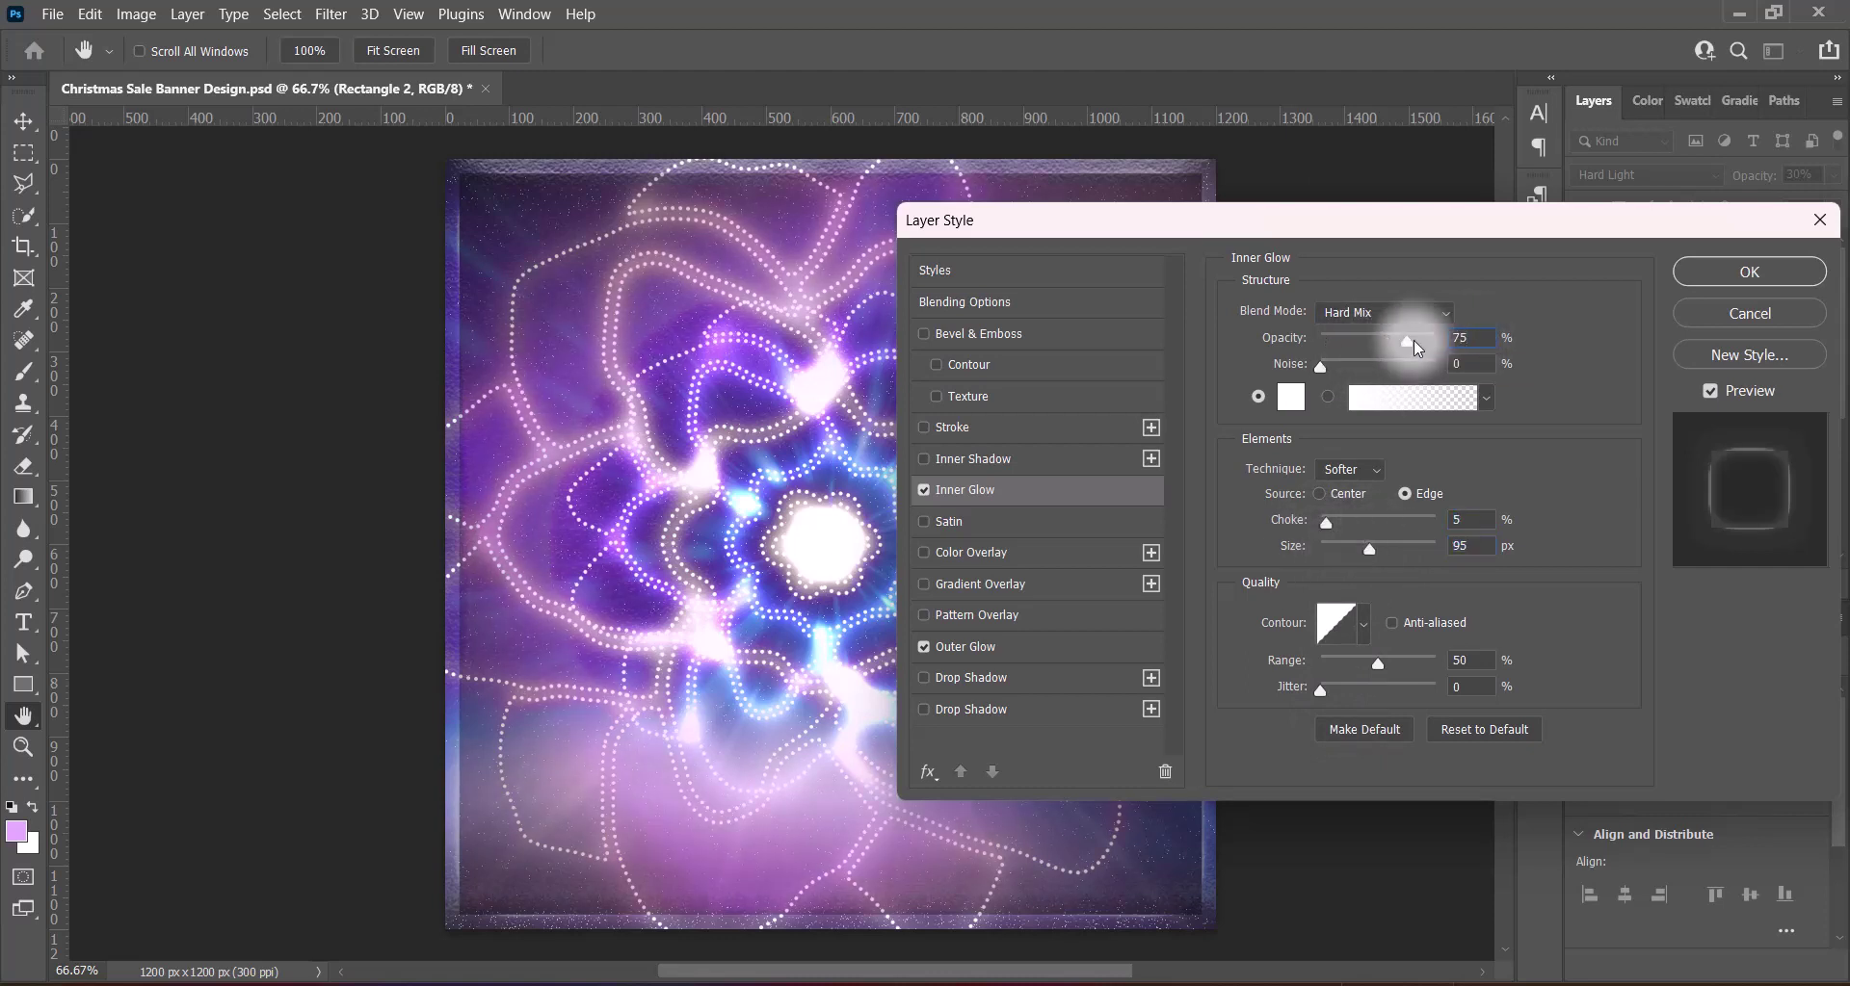
# Set the Inner Glow to Edge with 42% choke and 114 px size, and make the Outer Glow Softer
pyautogui.click(1319, 494)
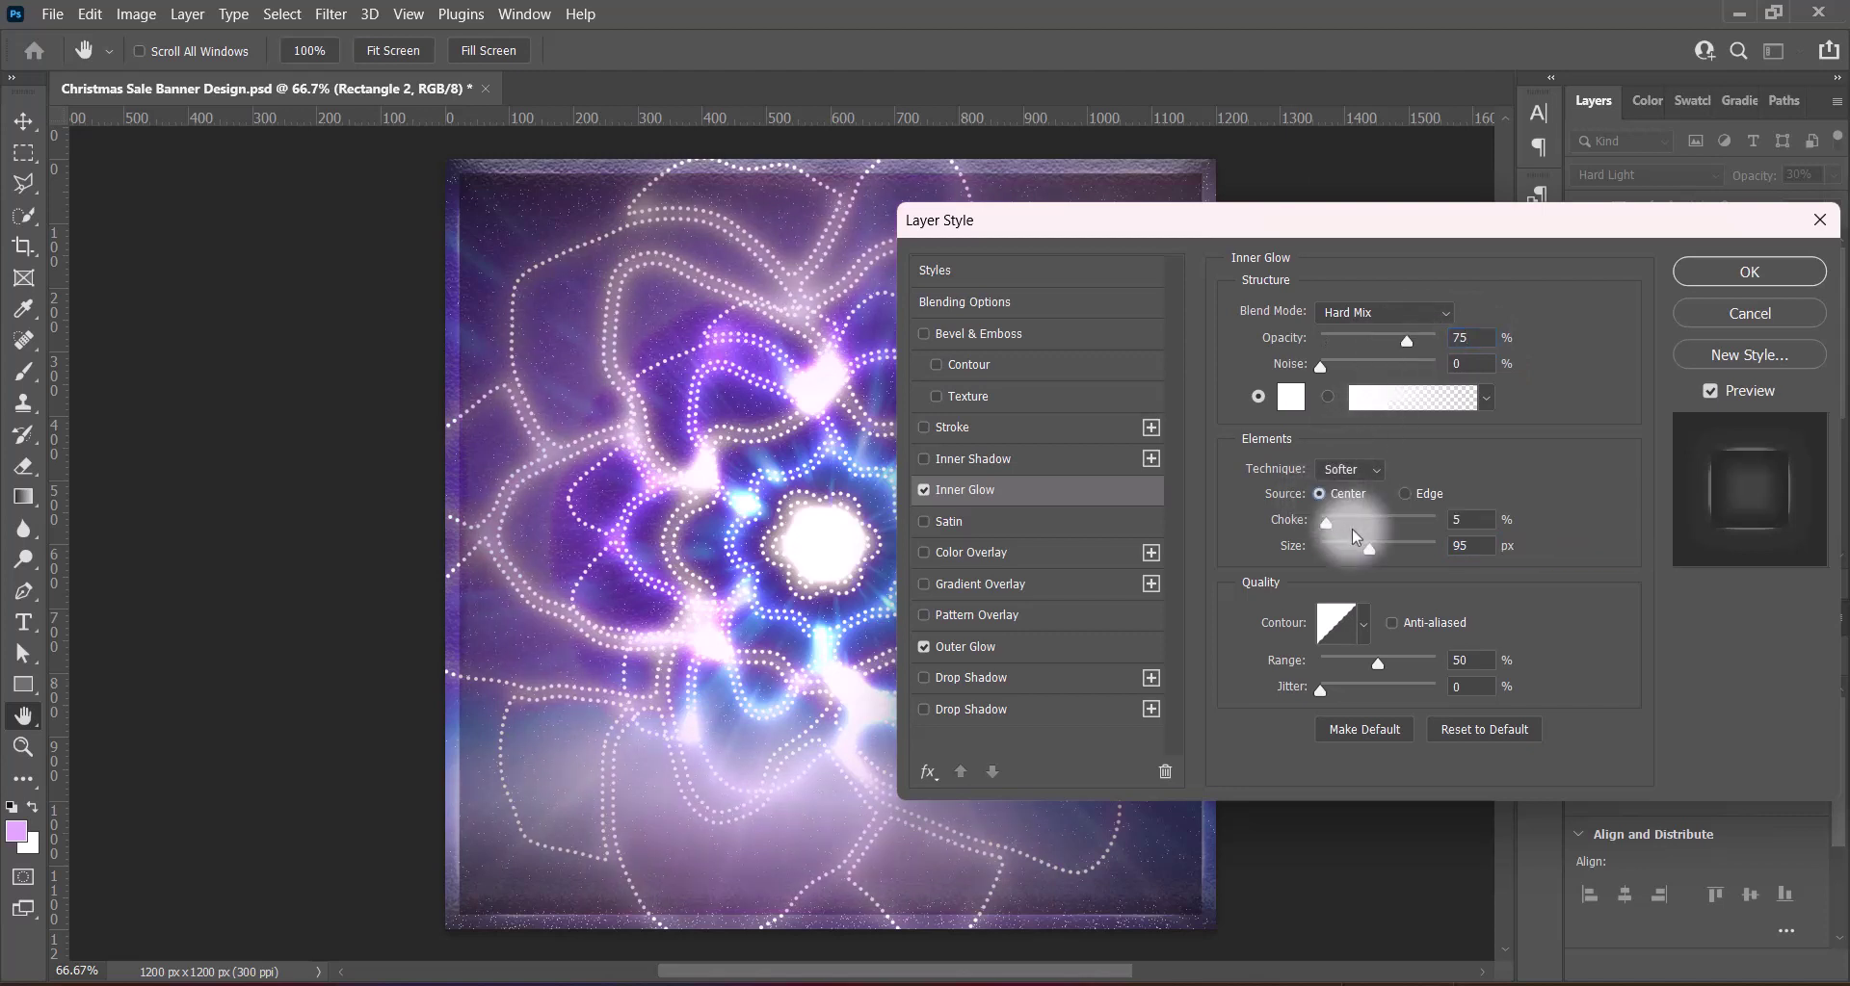
pyautogui.moveTo(1370, 547)
pyautogui.mouseDown()
pyautogui.moveTo(1406, 546)
pyautogui.moveTo(1382, 551)
pyautogui.mouseUp()
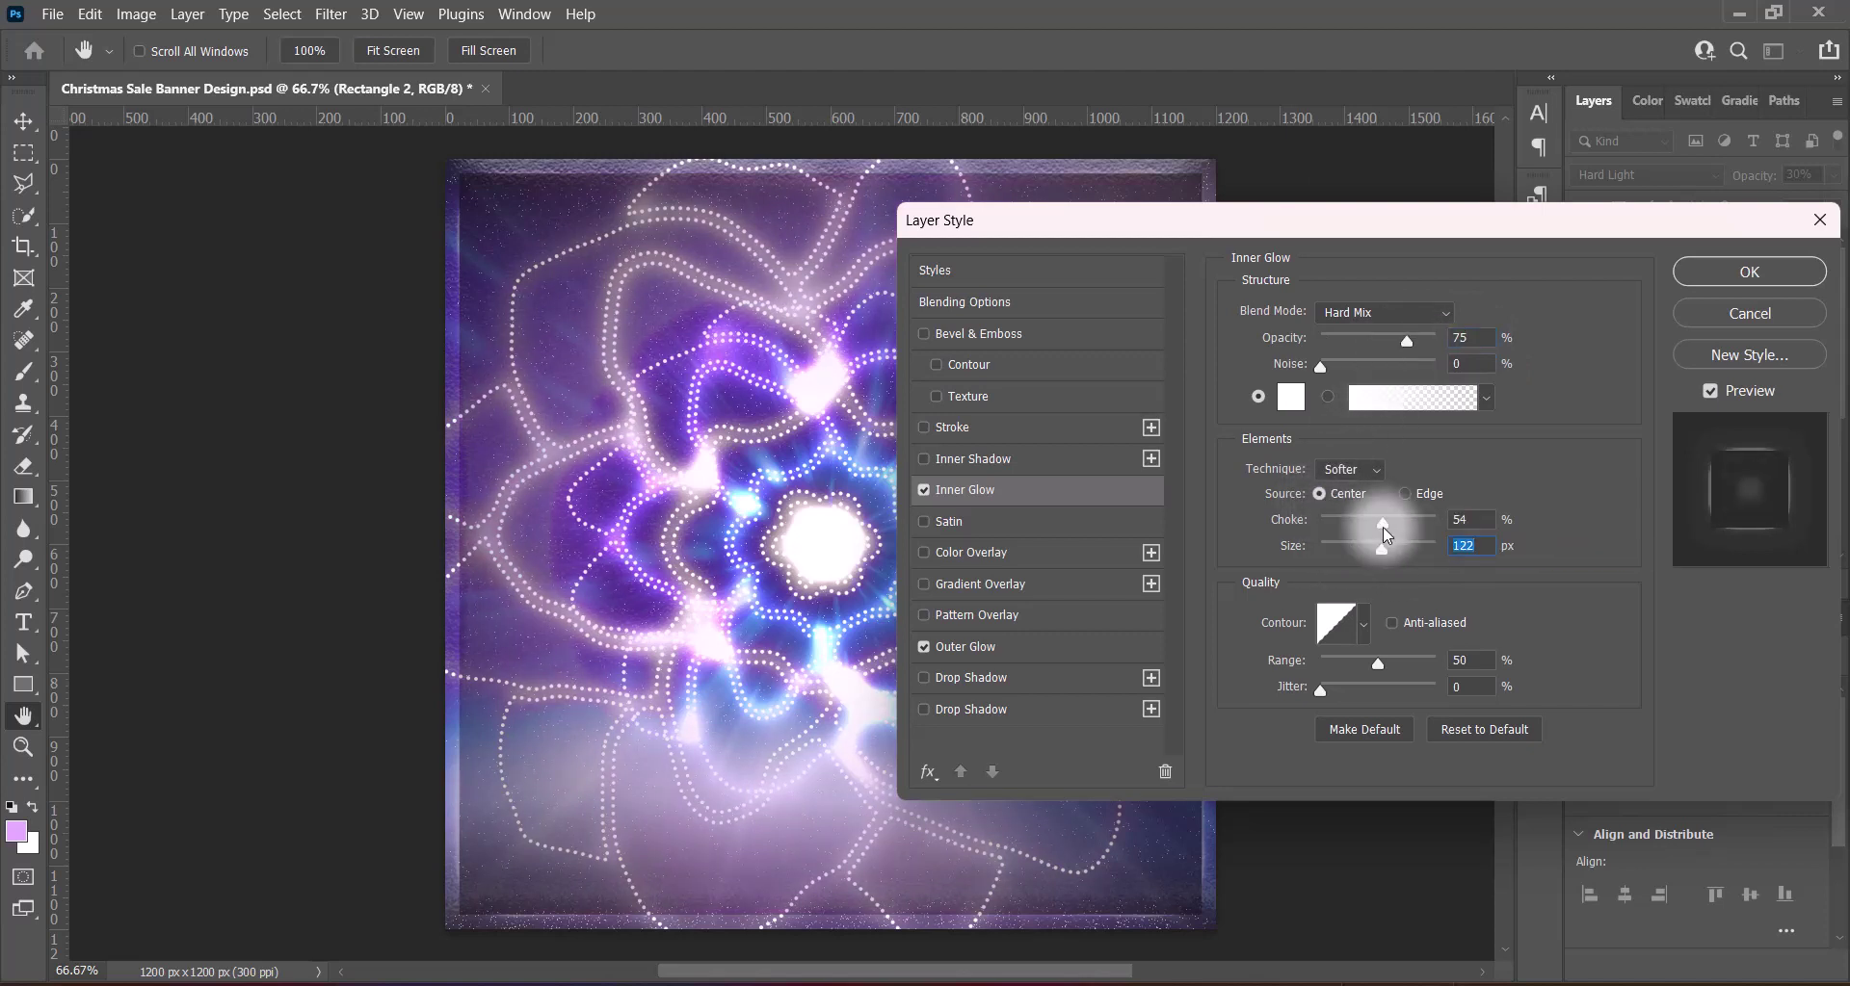
pyautogui.click(1386, 528)
pyautogui.click(1404, 494)
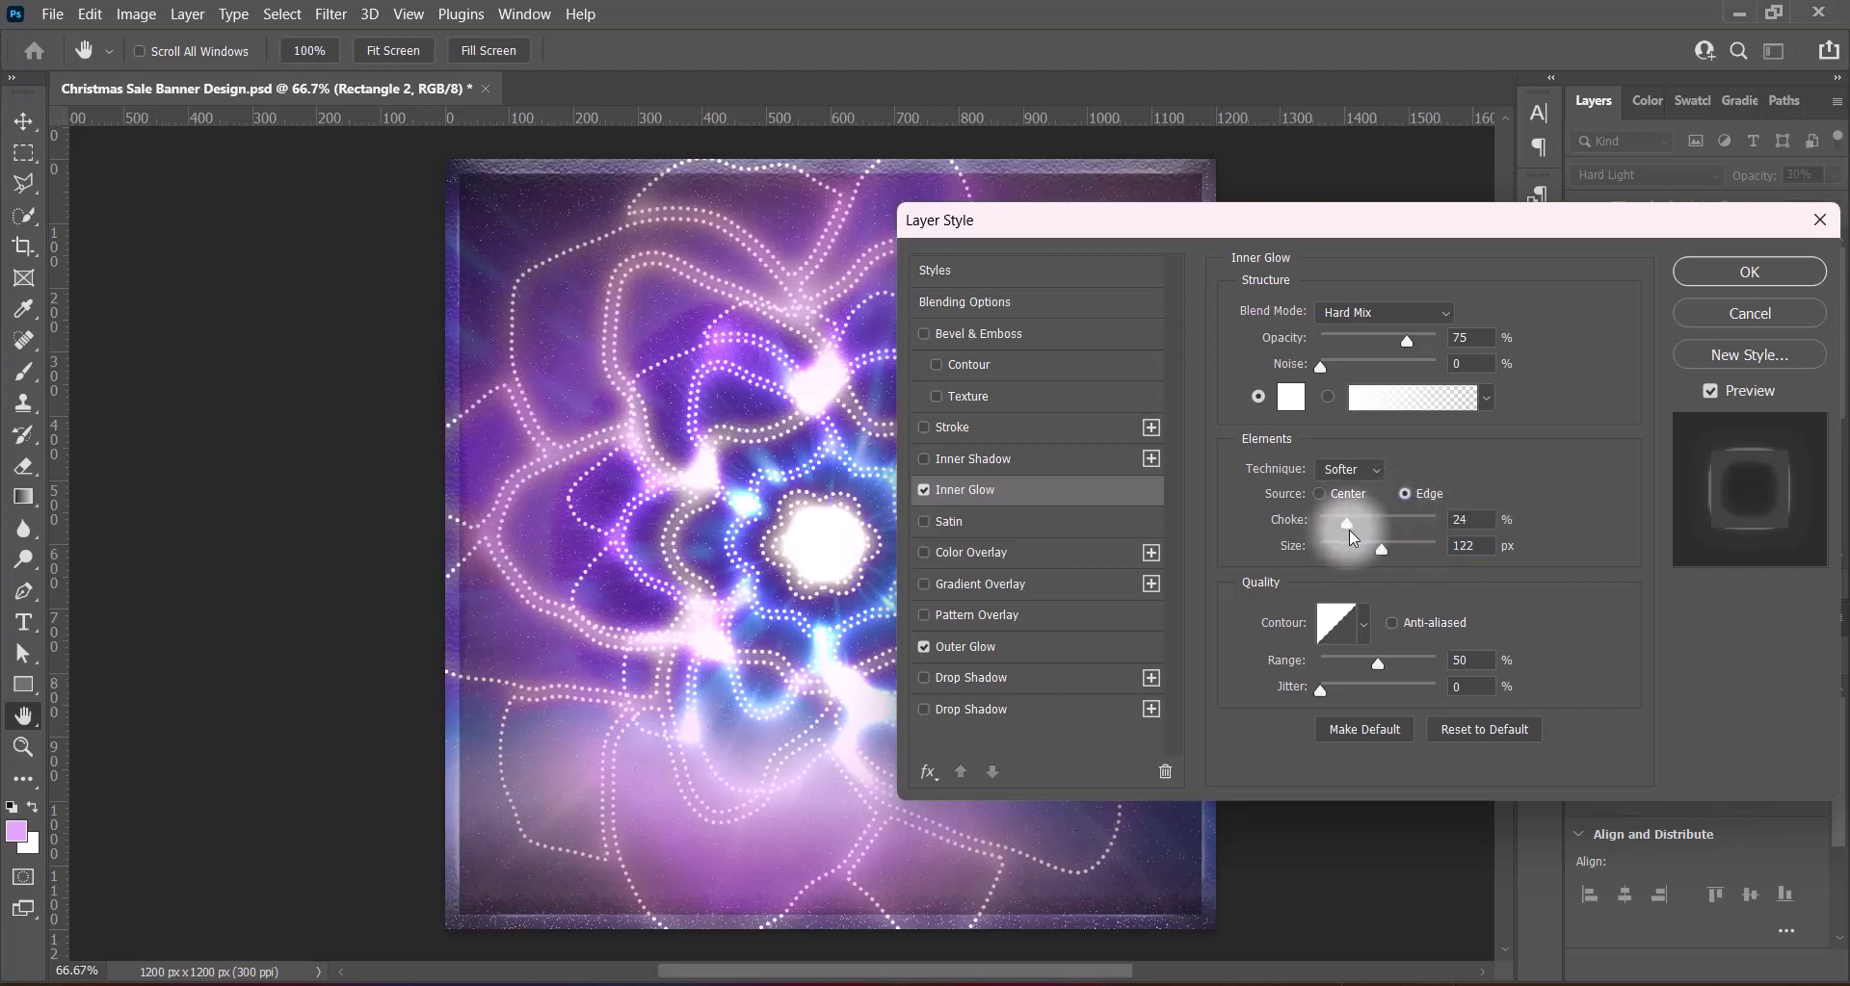
pyautogui.moveTo(1349, 531); pyautogui.dragTo(1334, 553)
pyautogui.click(1379, 552)
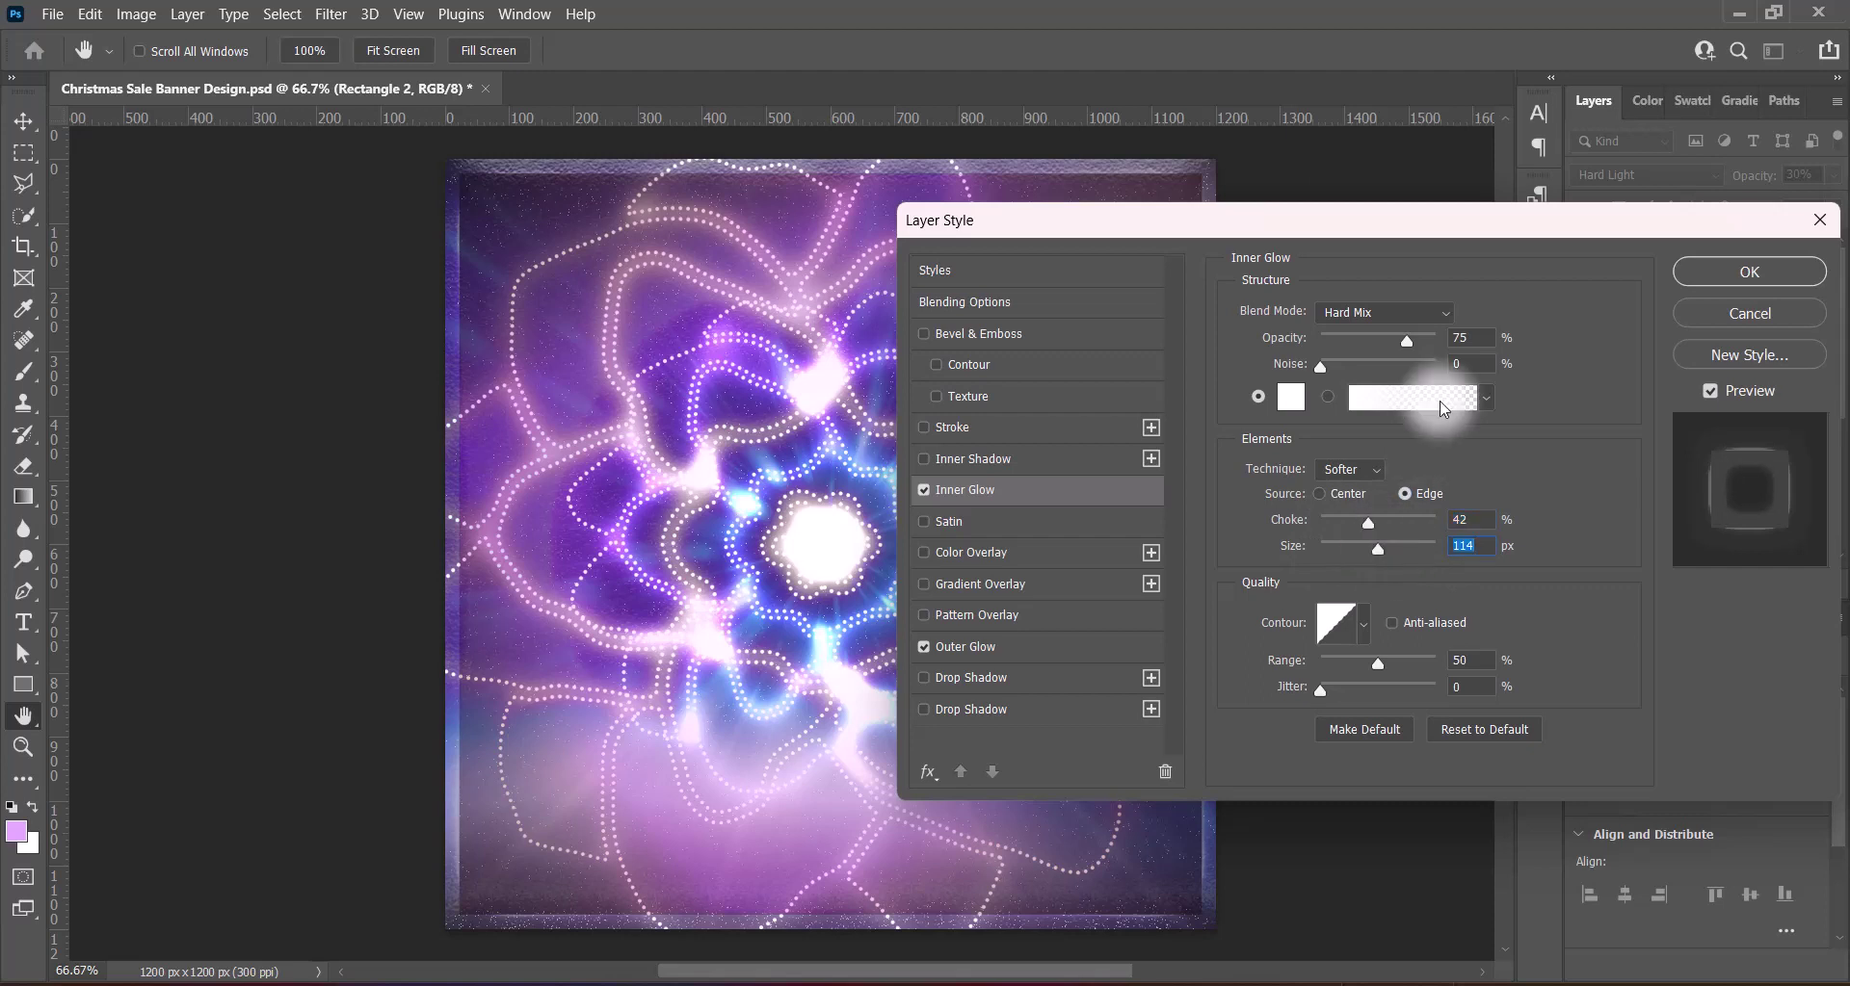
pyautogui.click(973, 647)
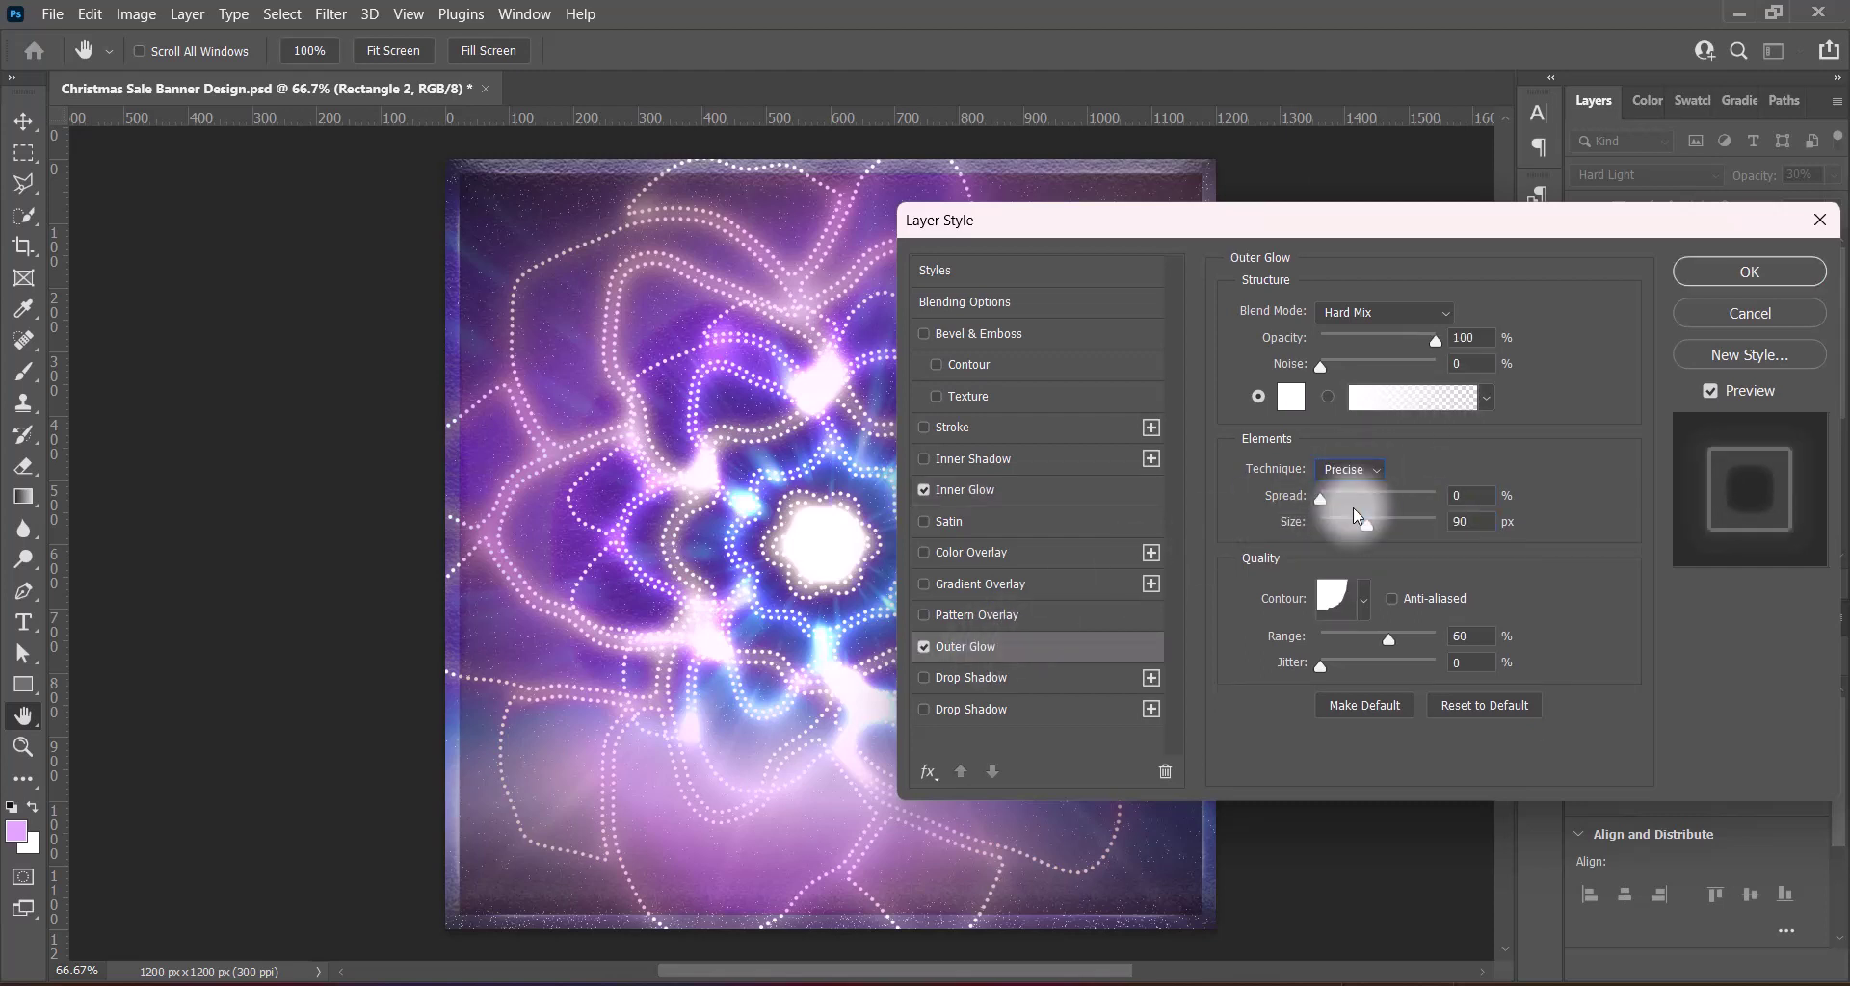
pyautogui.press('Up')
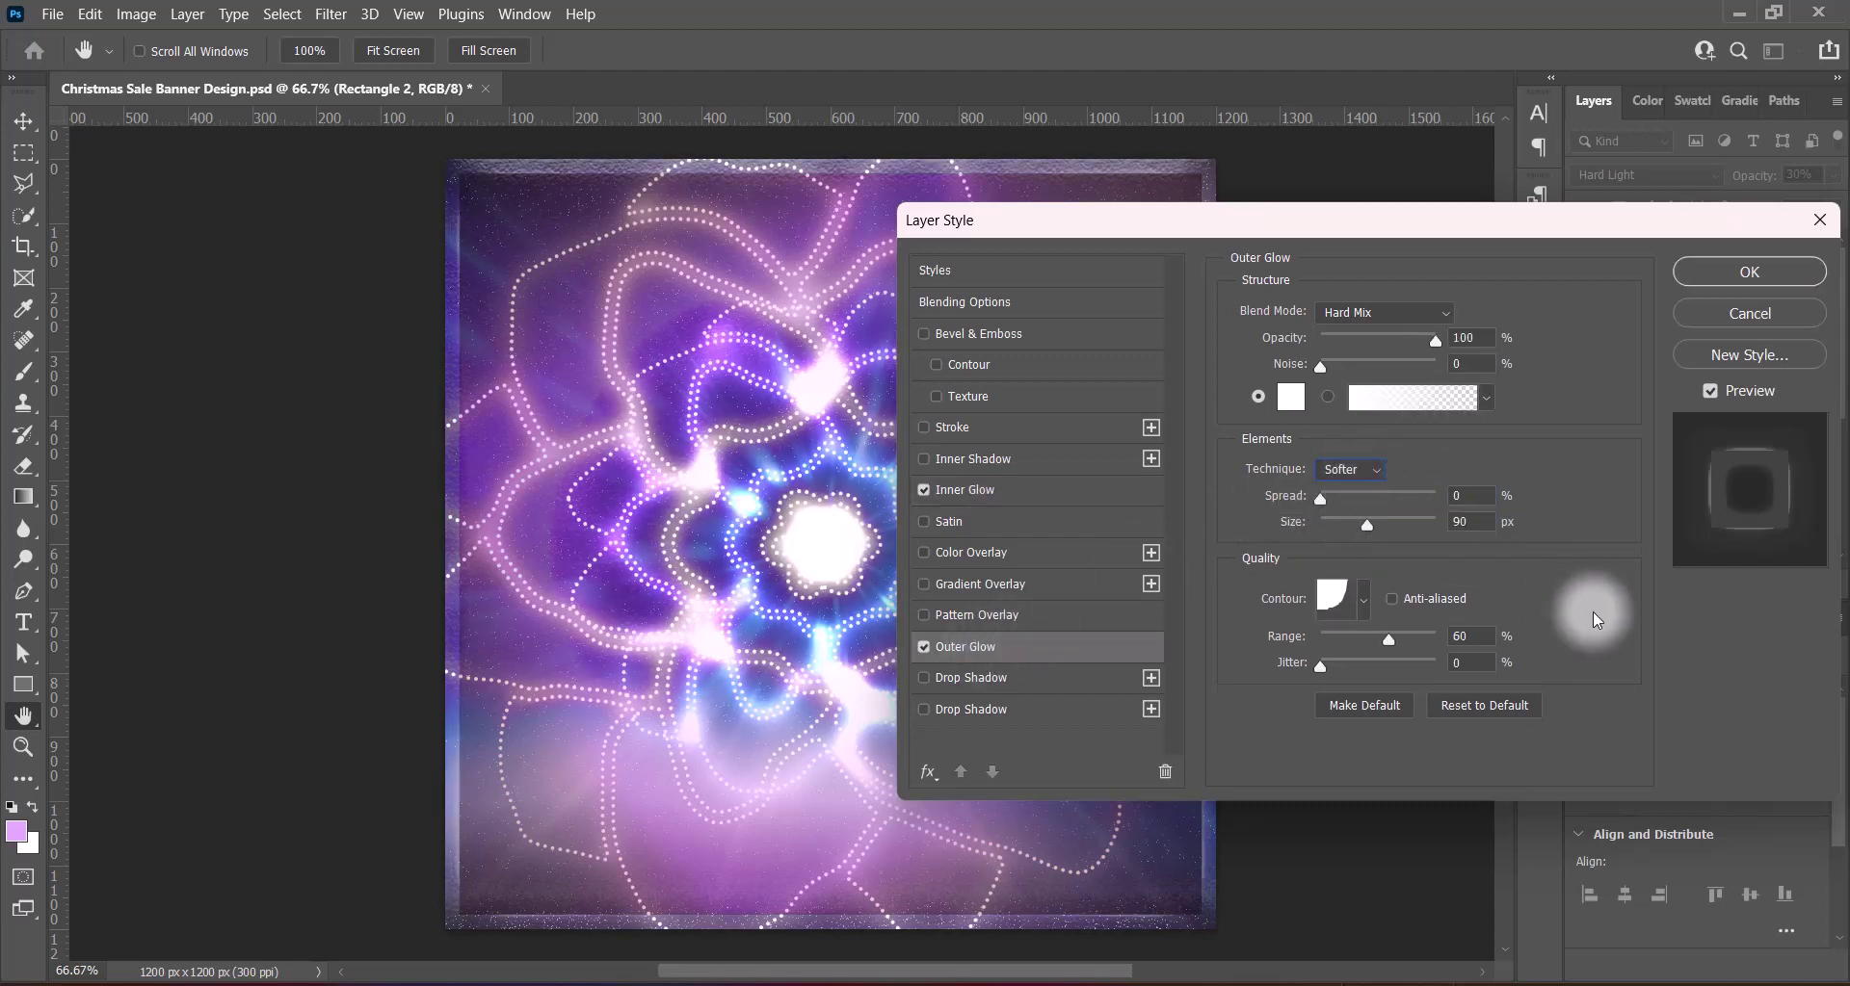
pyautogui.press('Return')
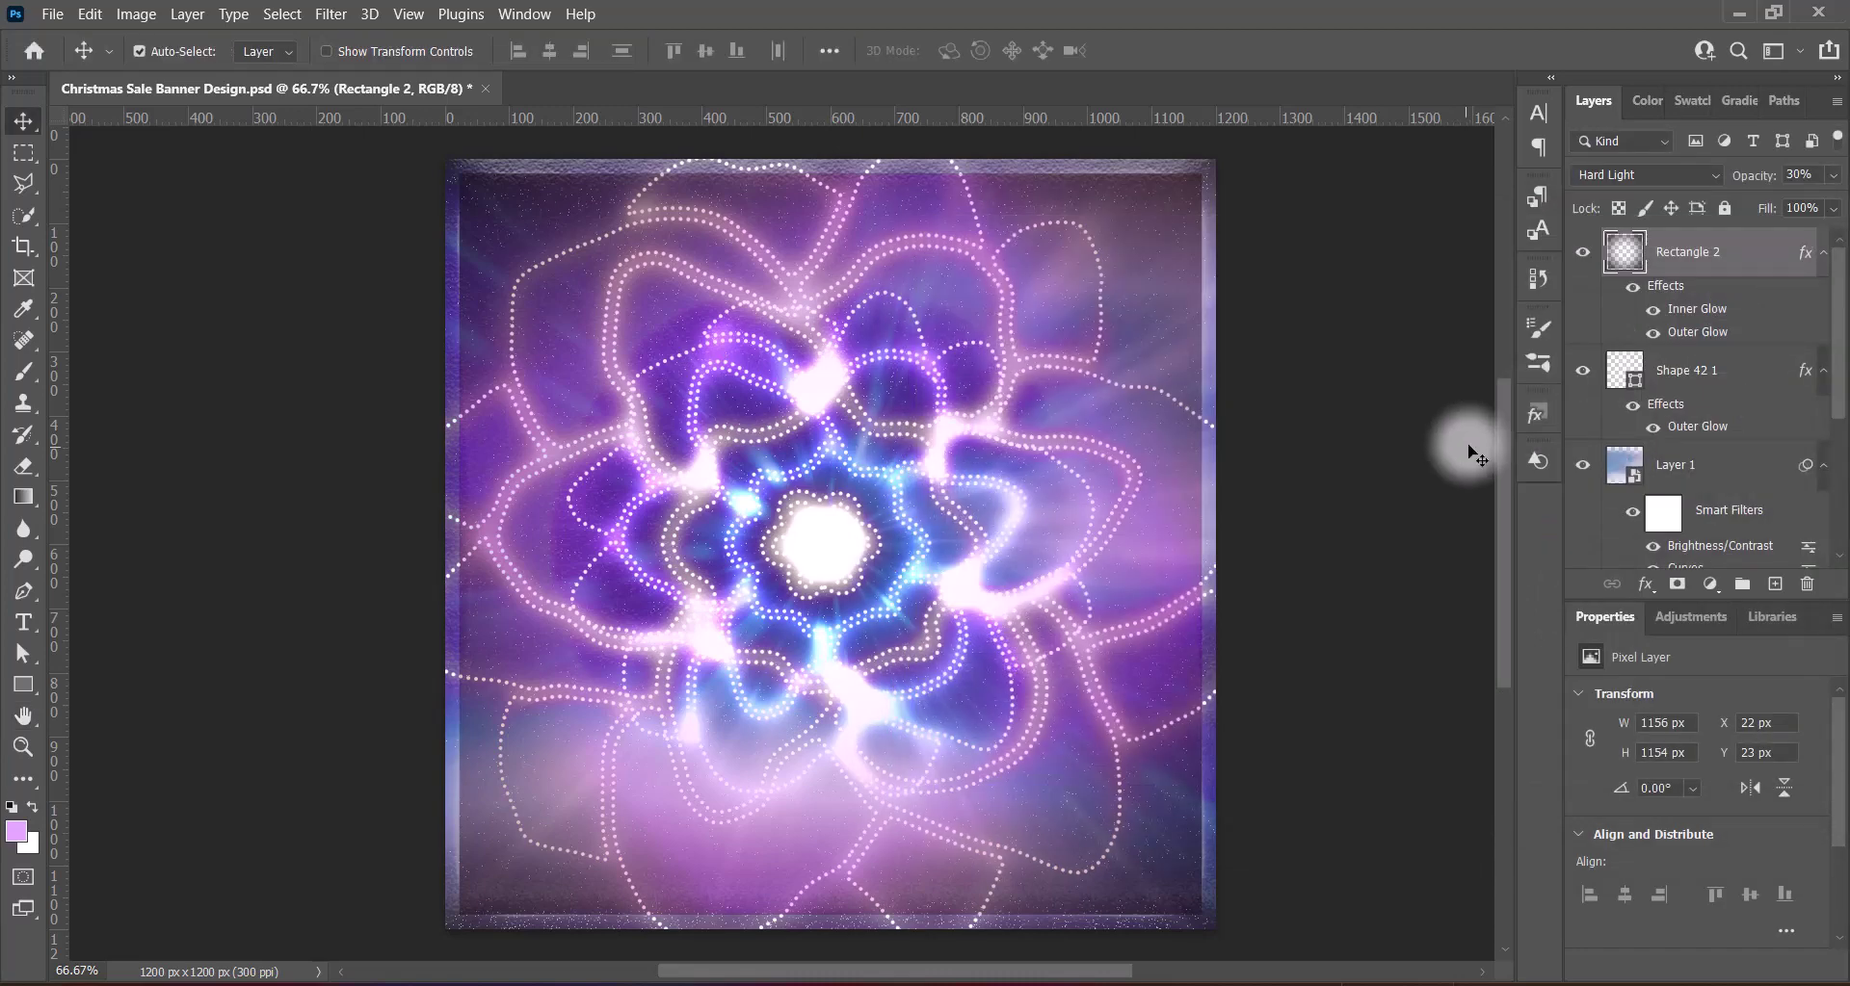
# Apply a Best-quality Zoom Radial Blur to Rectangle 2, undoing a trial and settling on amount 51
pyautogui.click(331, 13)
pyautogui.moveTo(343, 302)
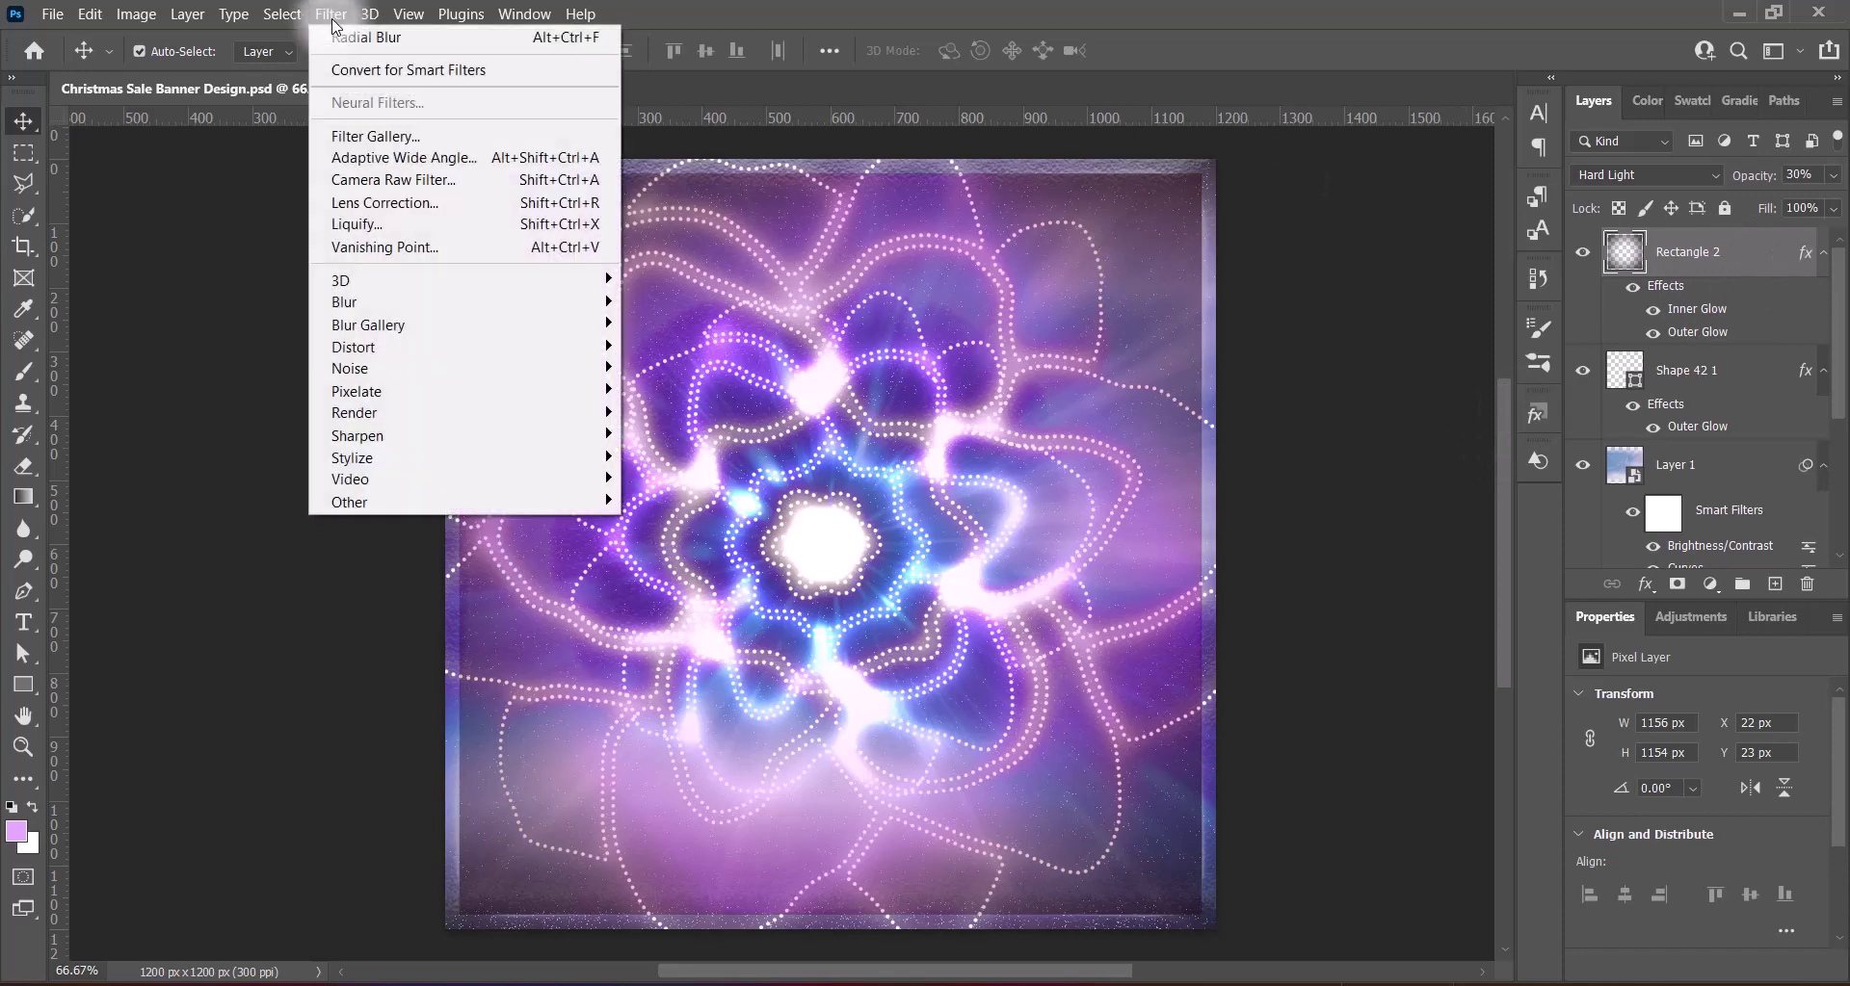
pyautogui.click(692, 457)
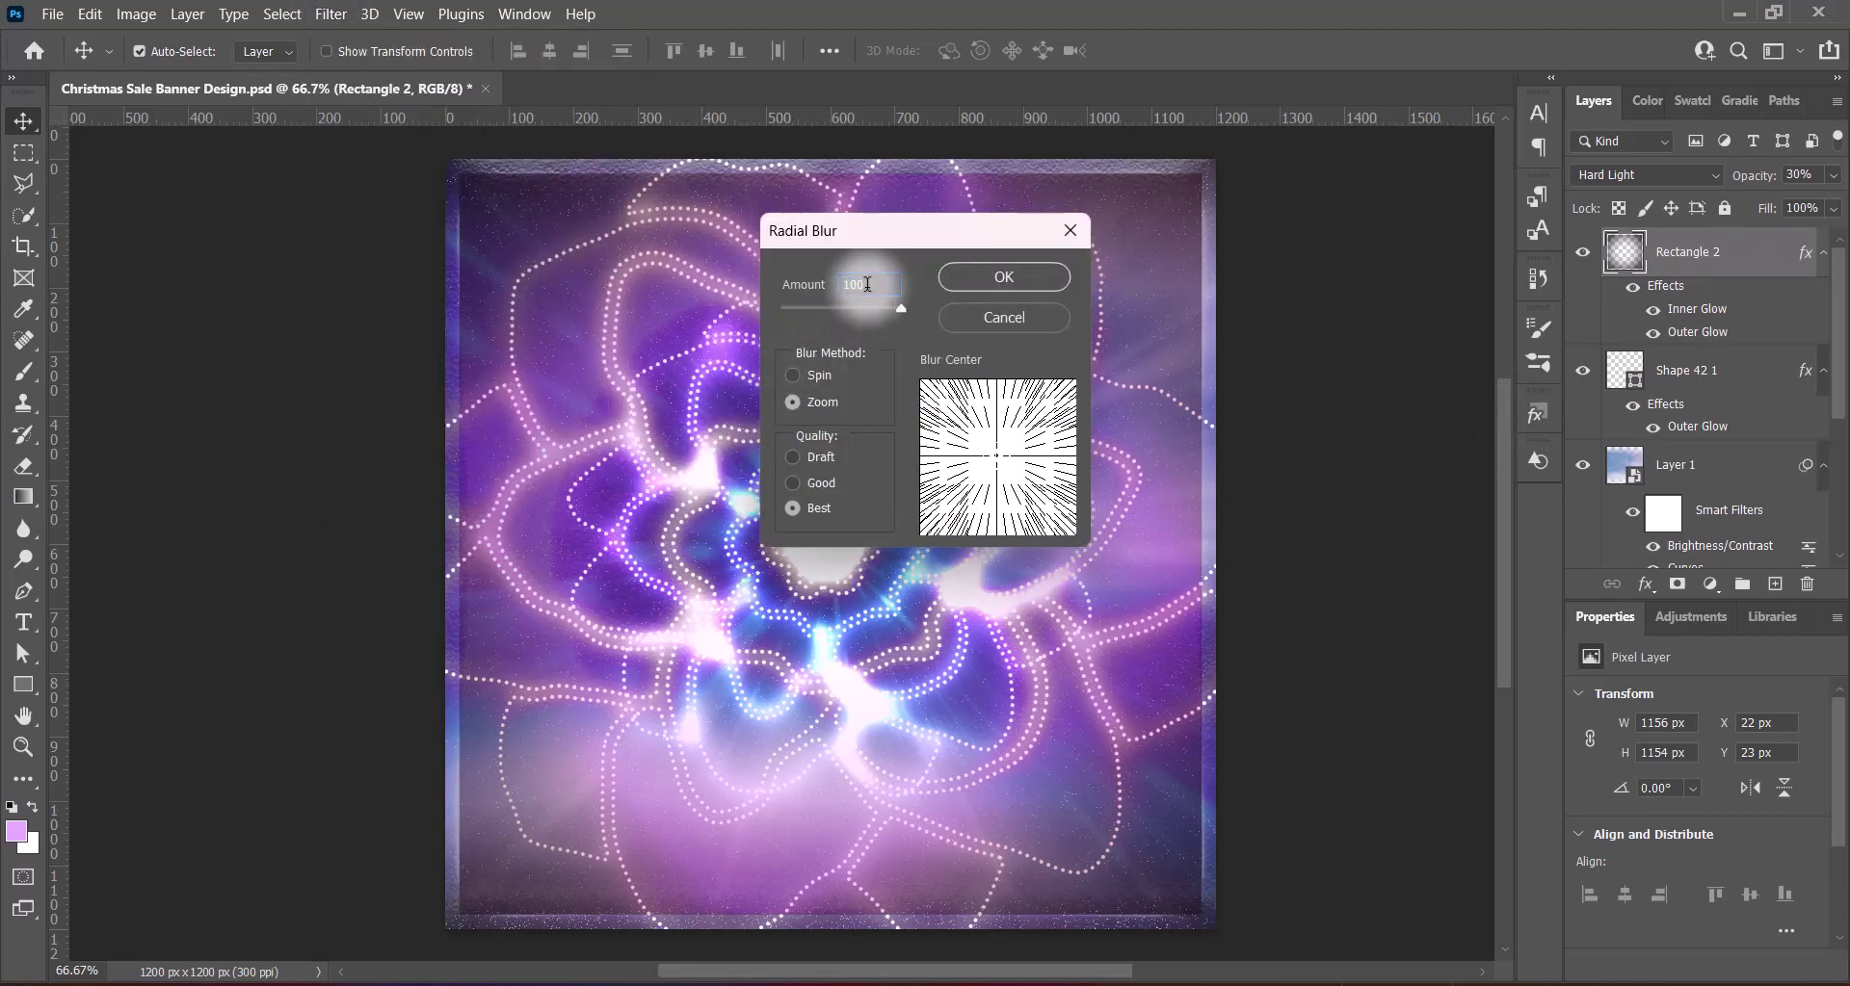
pyautogui.click(990, 277)
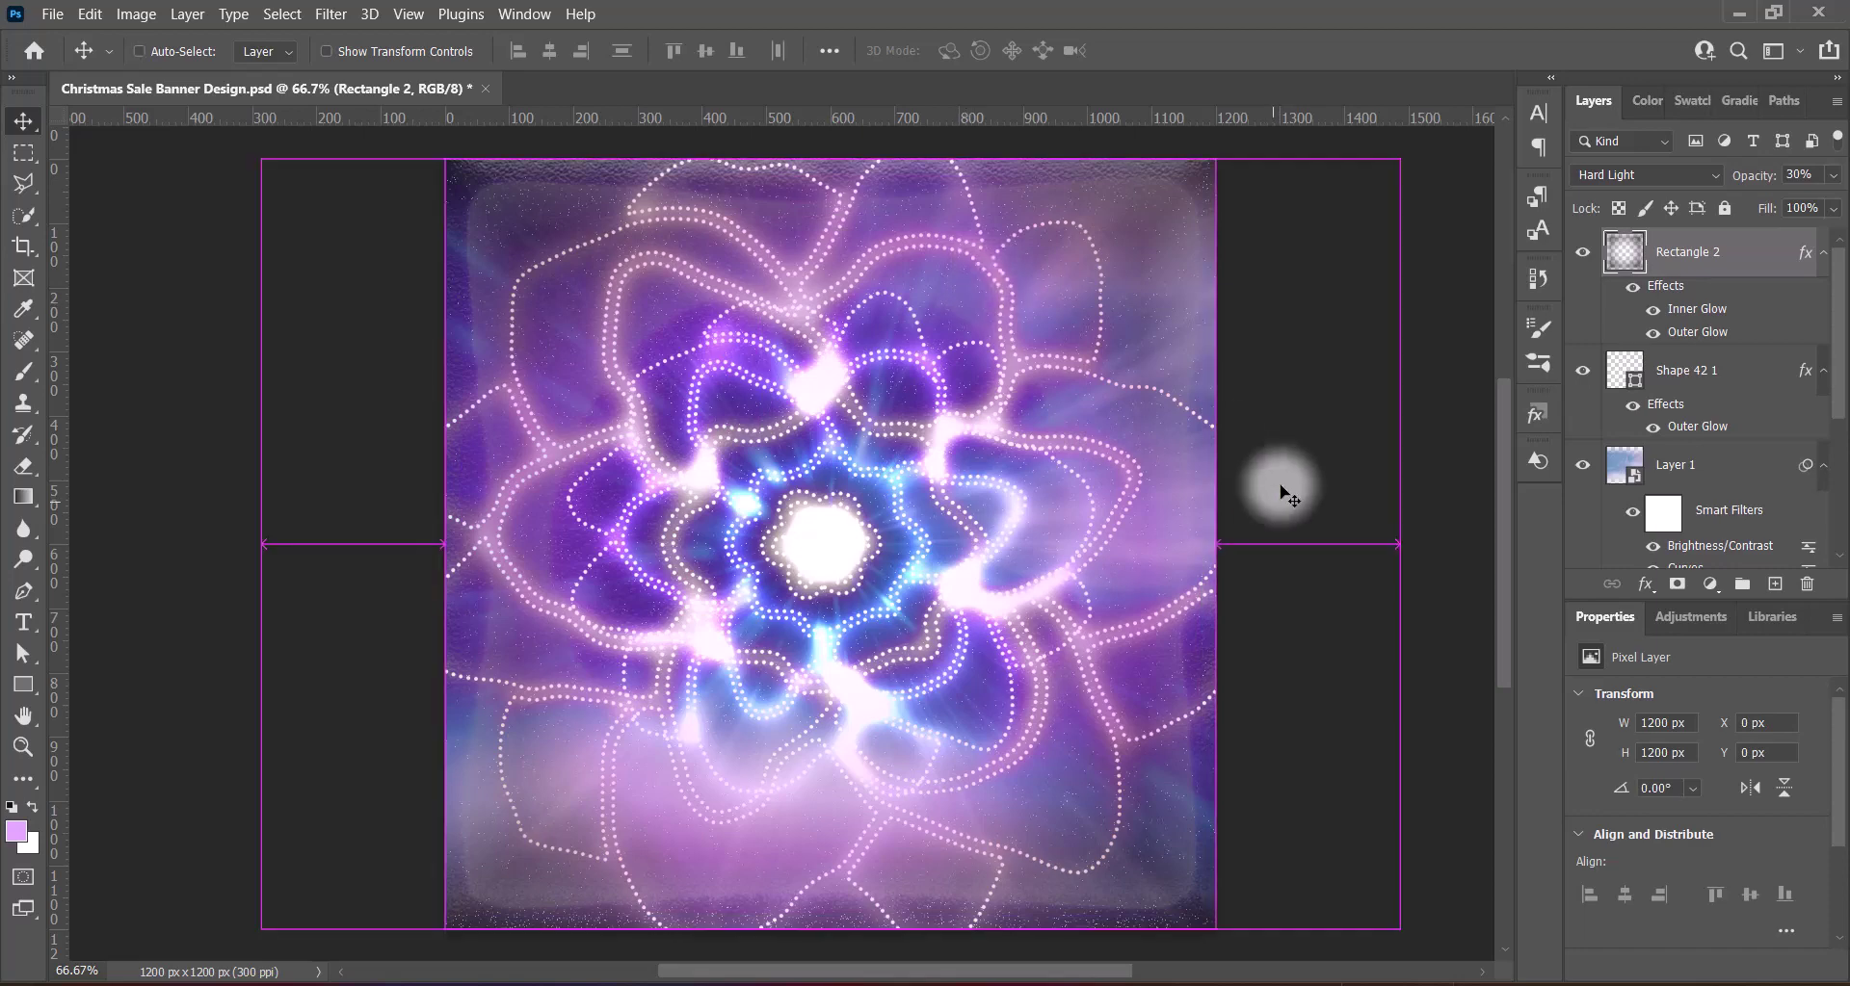
pyautogui.click(330, 14)
pyautogui.click(672, 459)
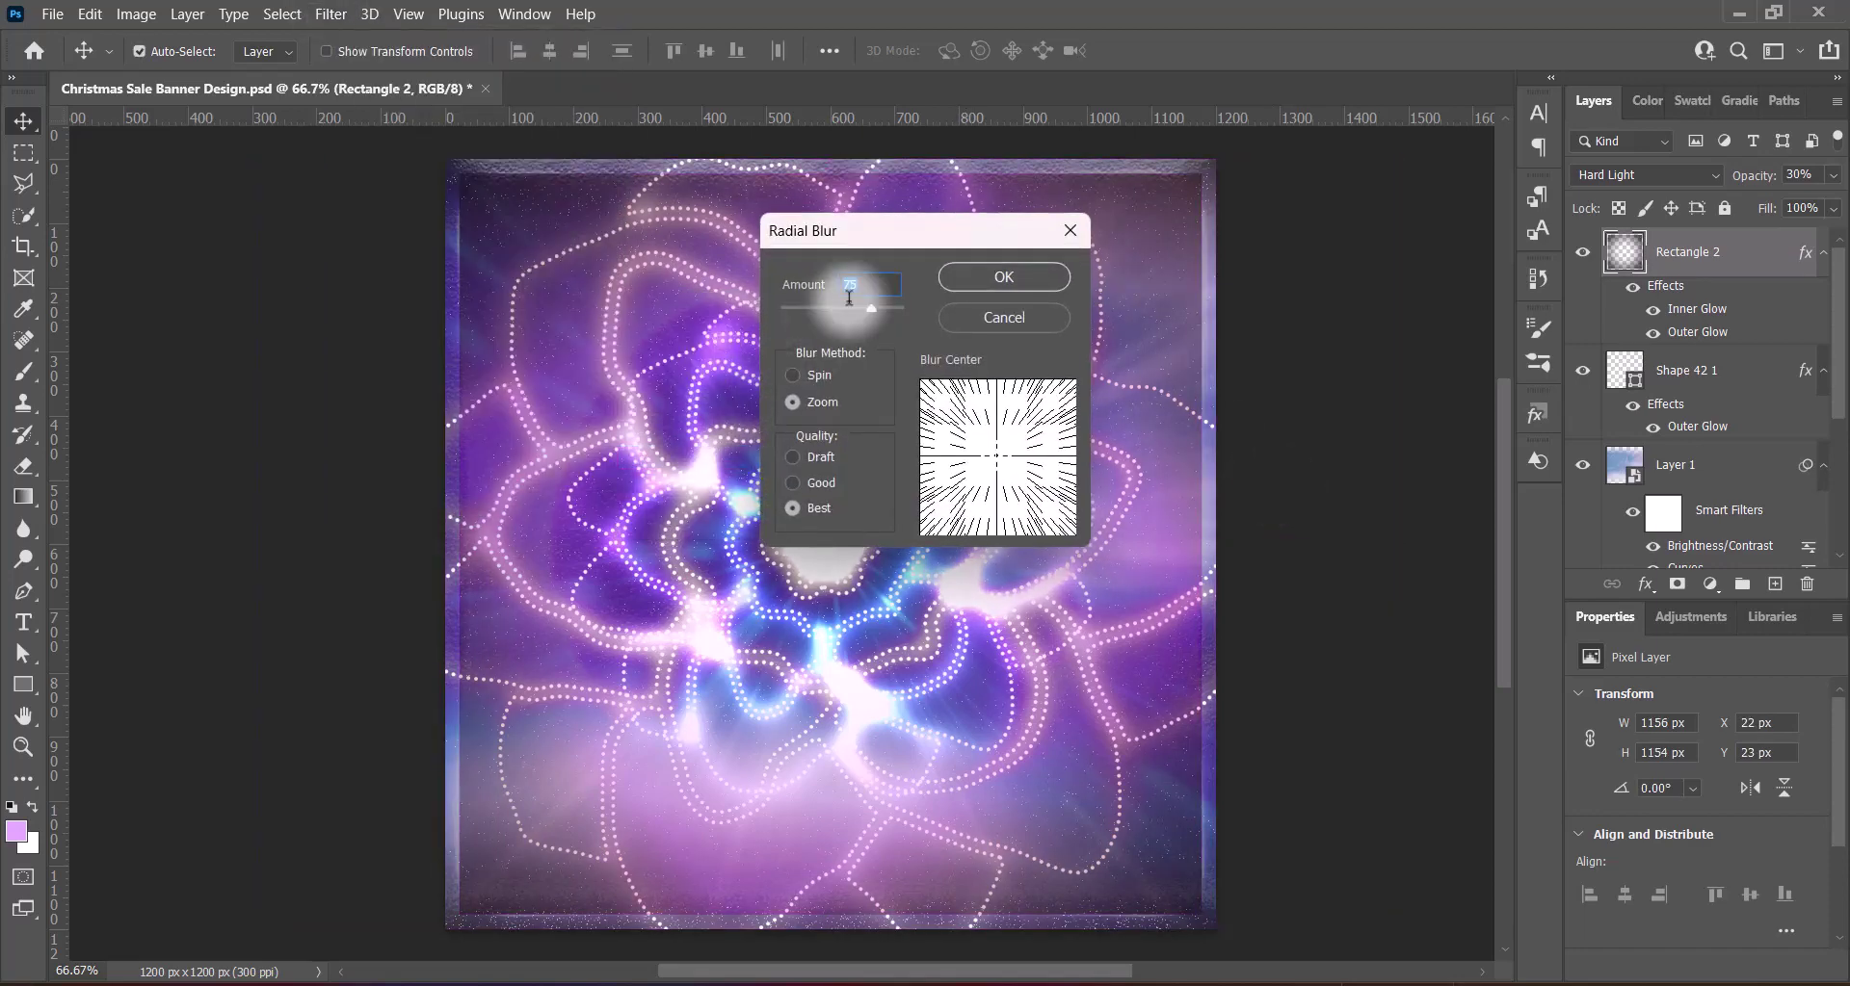
pyautogui.click(997, 274)
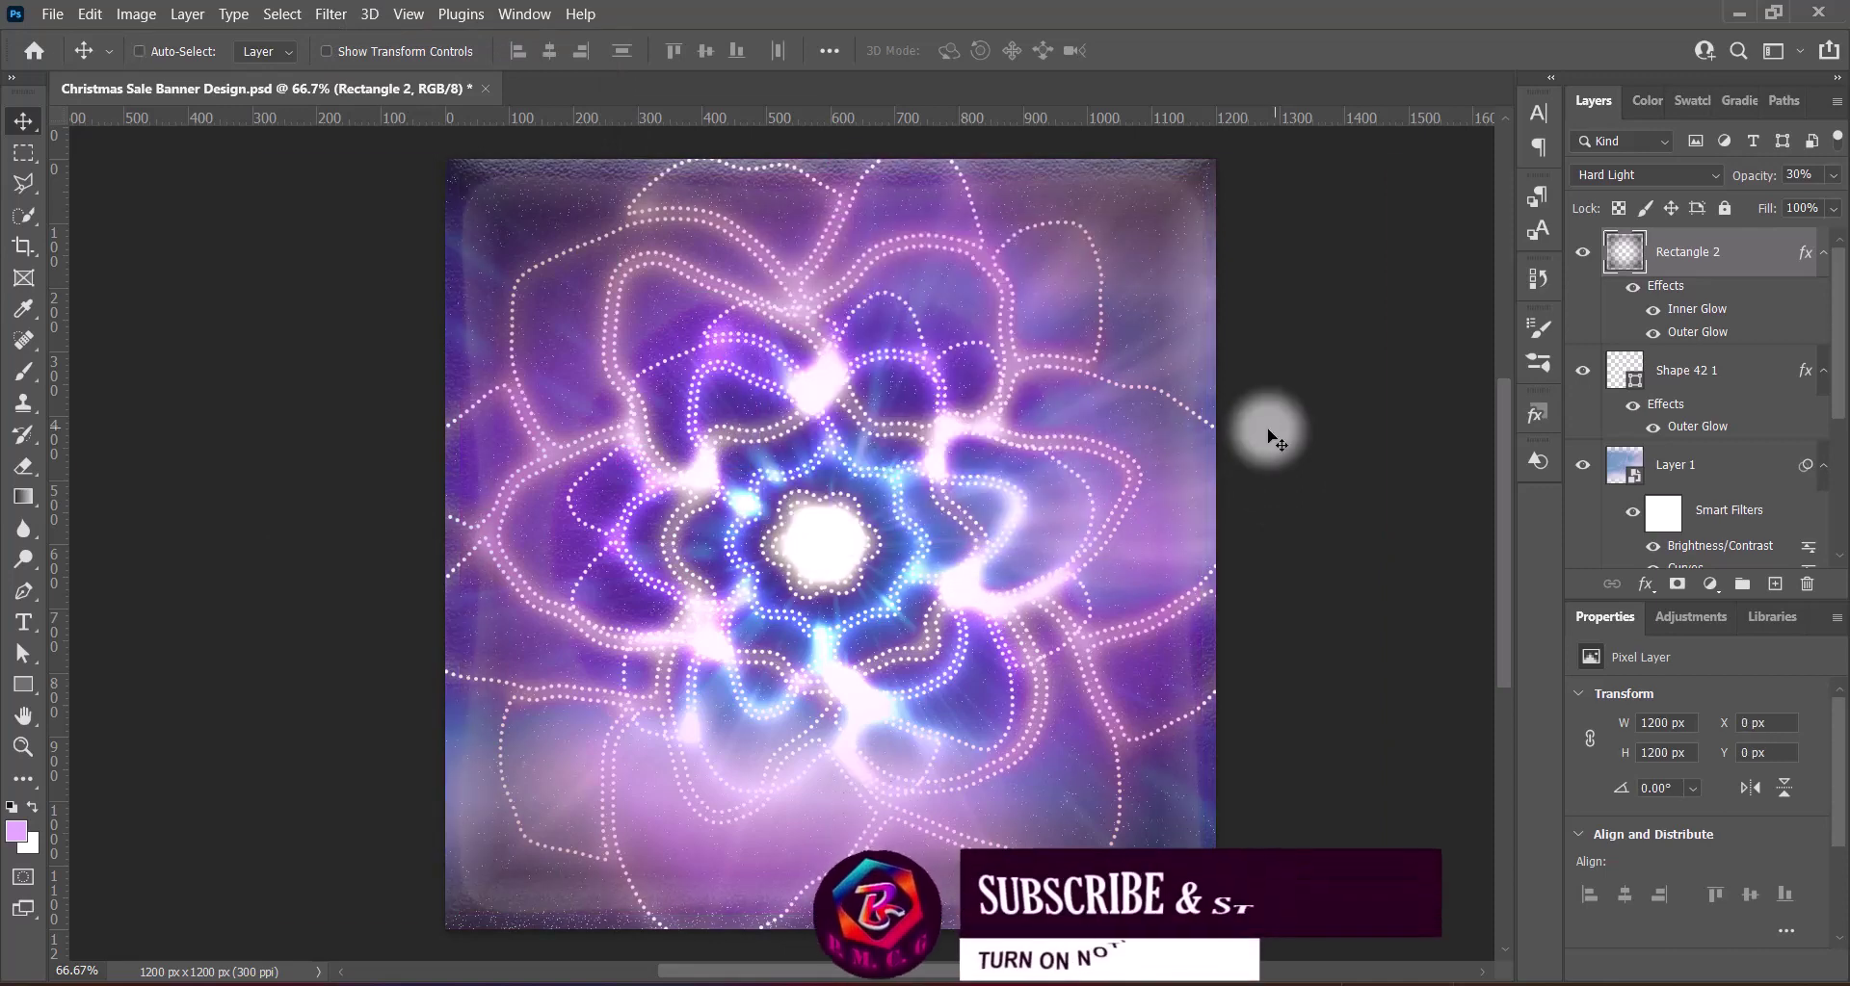
pyautogui.hotkey('ctrl', 'z')
pyautogui.click(331, 13)
pyautogui.click(690, 459)
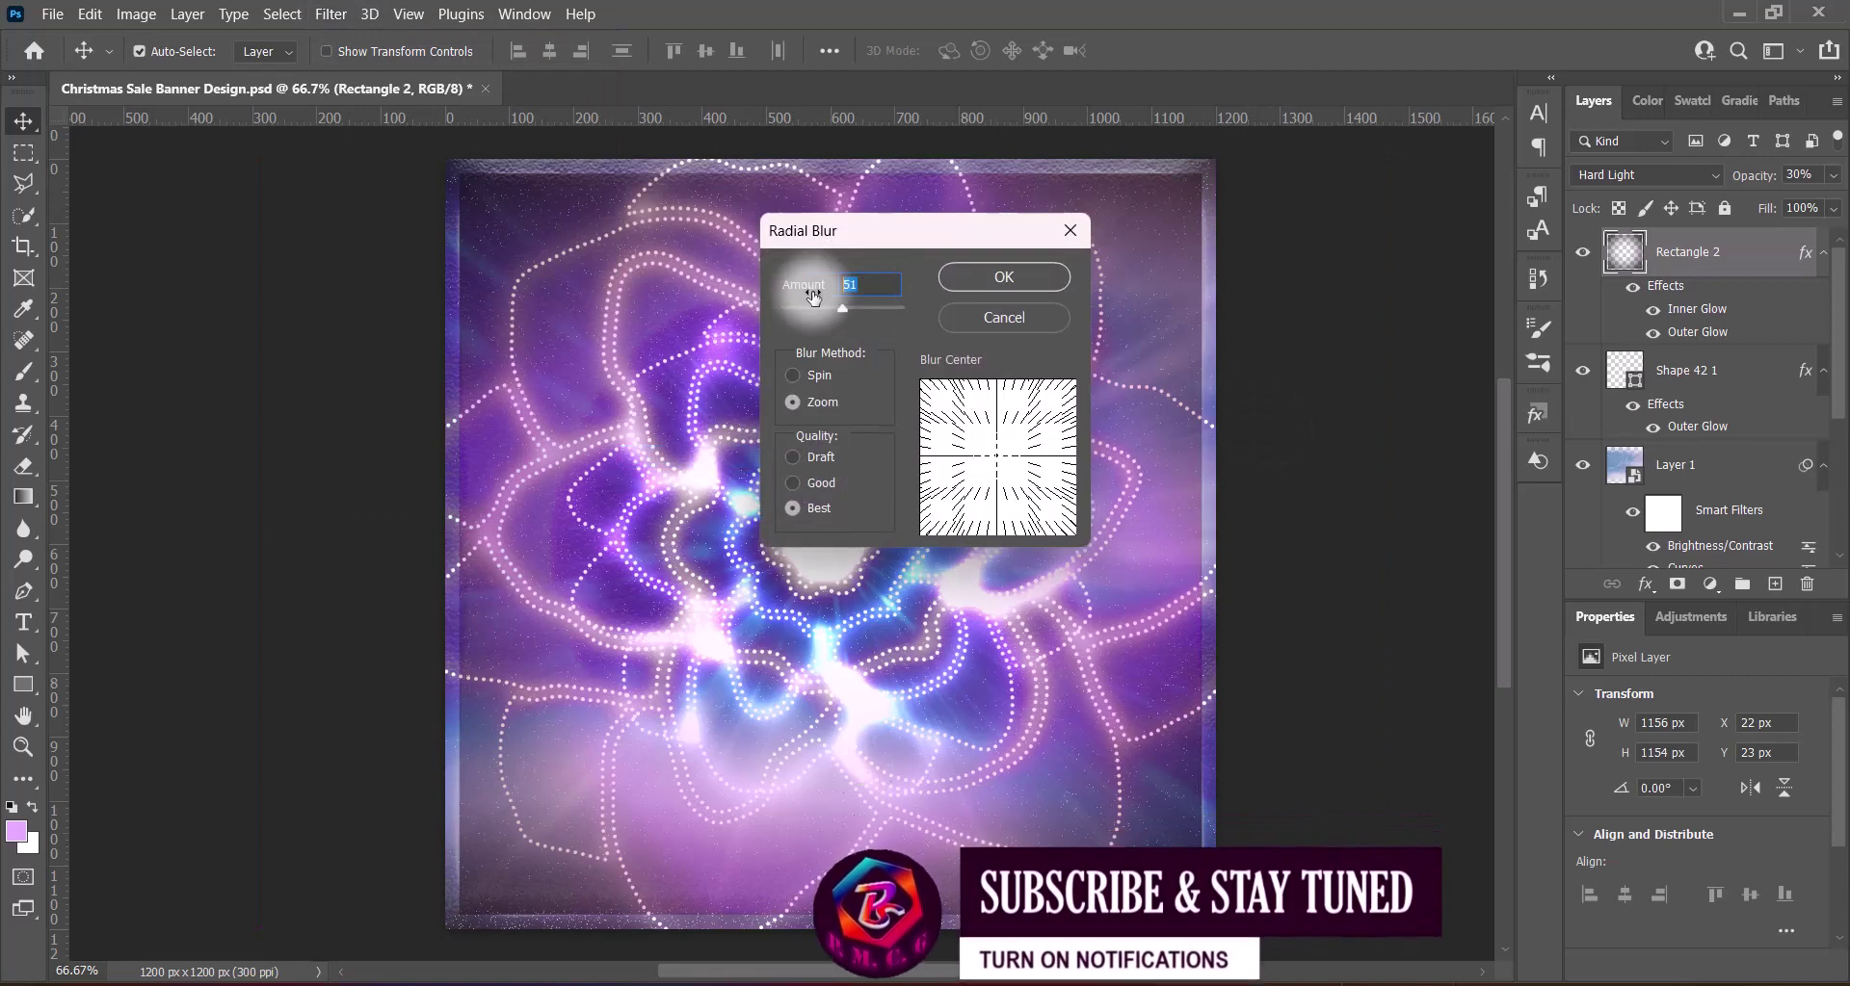
pyautogui.click(979, 273)
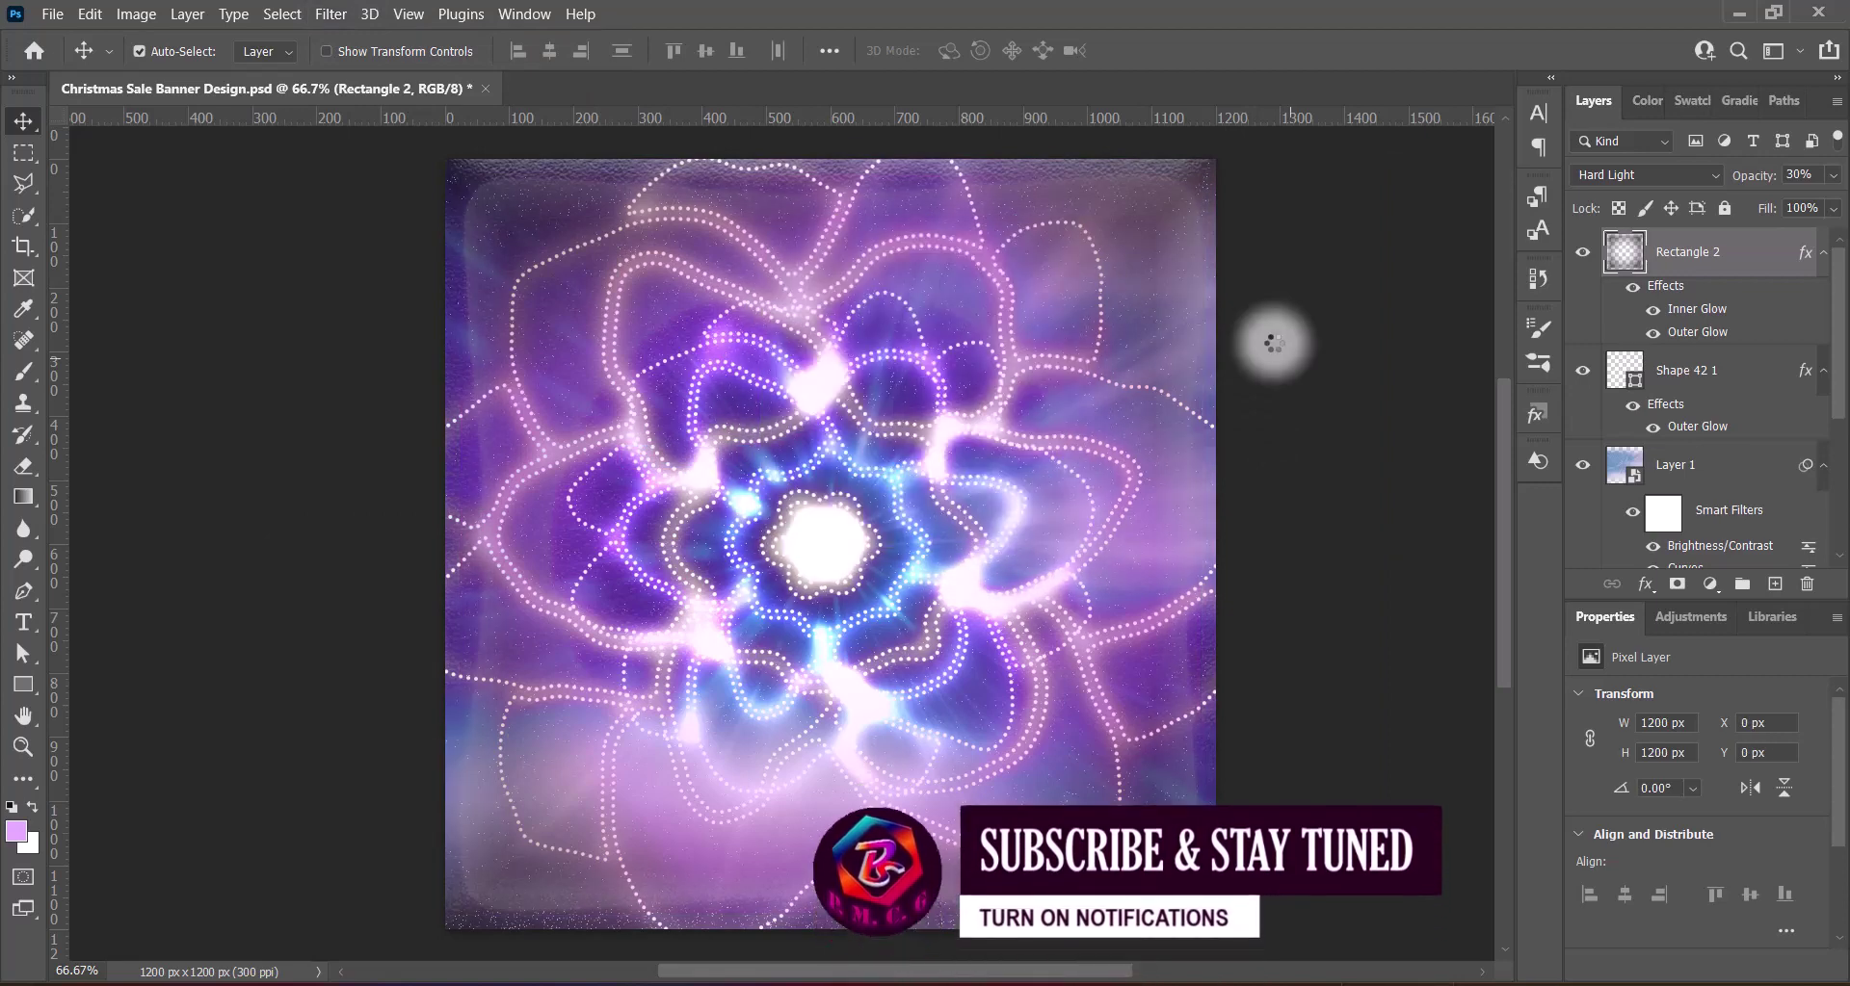
# Raise Rectangle 2's opacity to 60%
pyautogui.click(1833, 176)
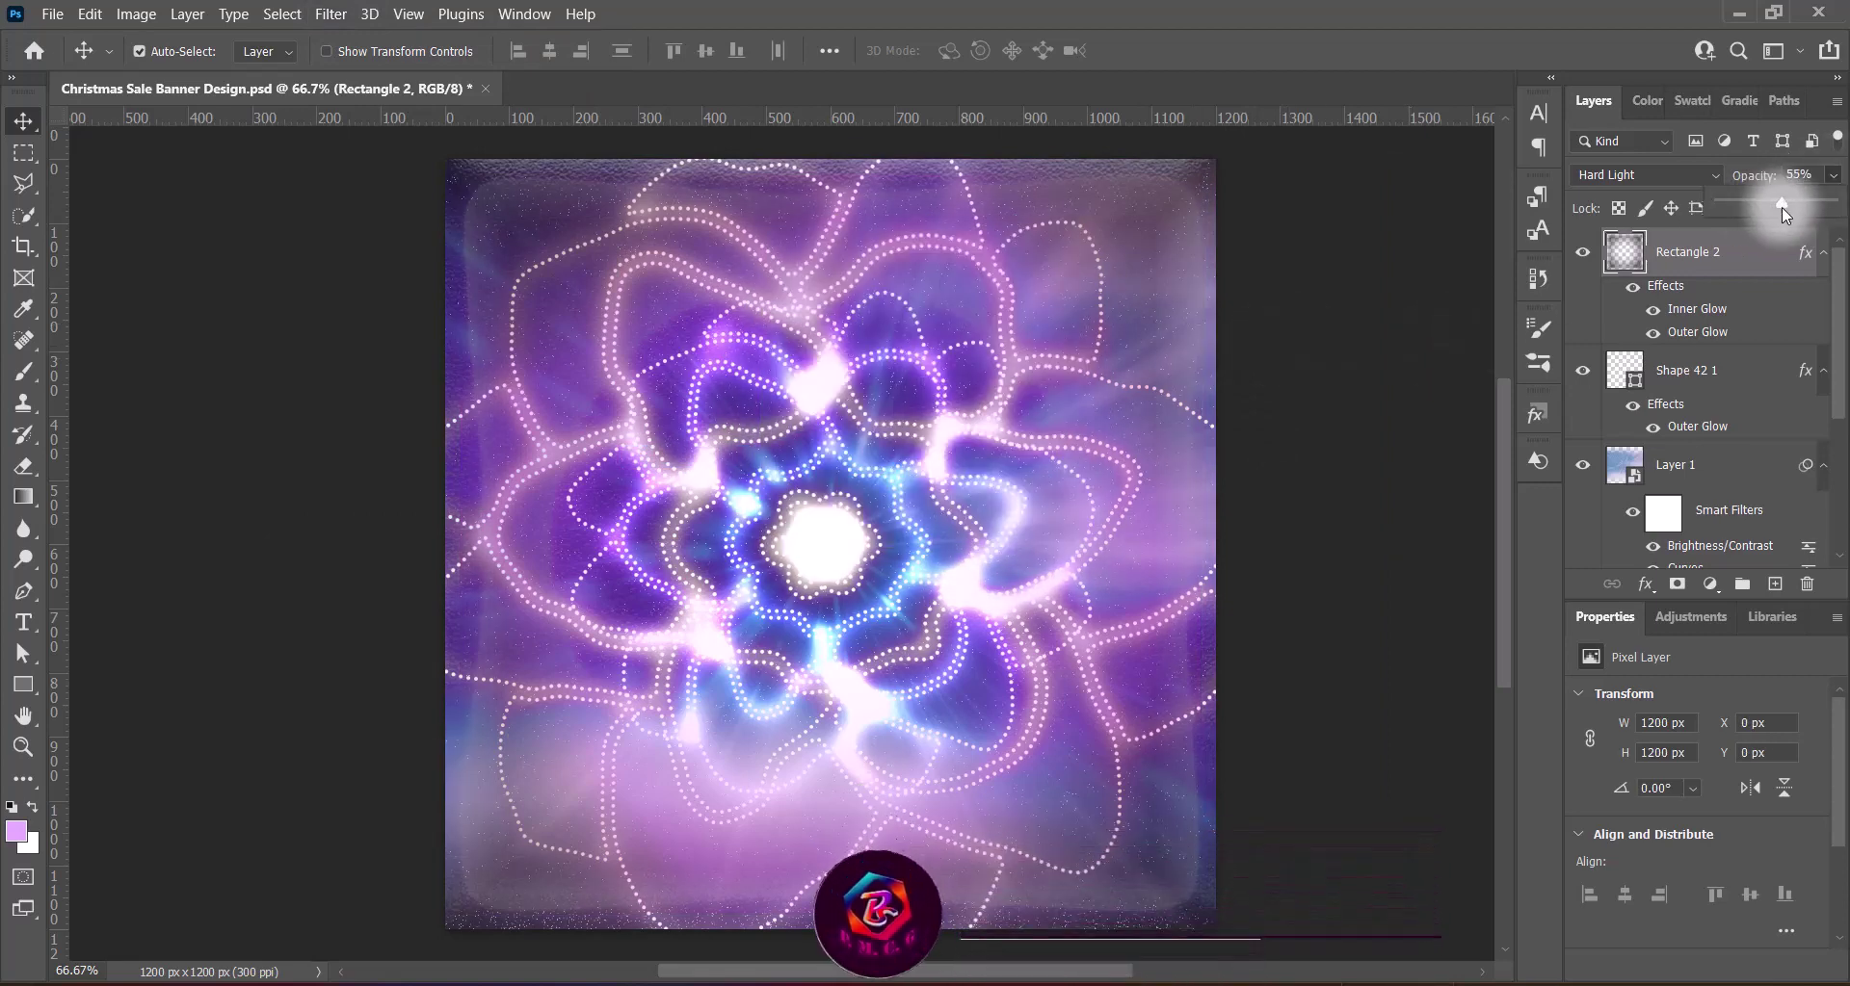
pyautogui.moveTo(1782, 206)
pyautogui.mouseDown()
pyautogui.moveTo(1824, 206)
pyautogui.moveTo(1776, 215)
pyautogui.moveTo(1795, 213)
pyautogui.mouseUp()
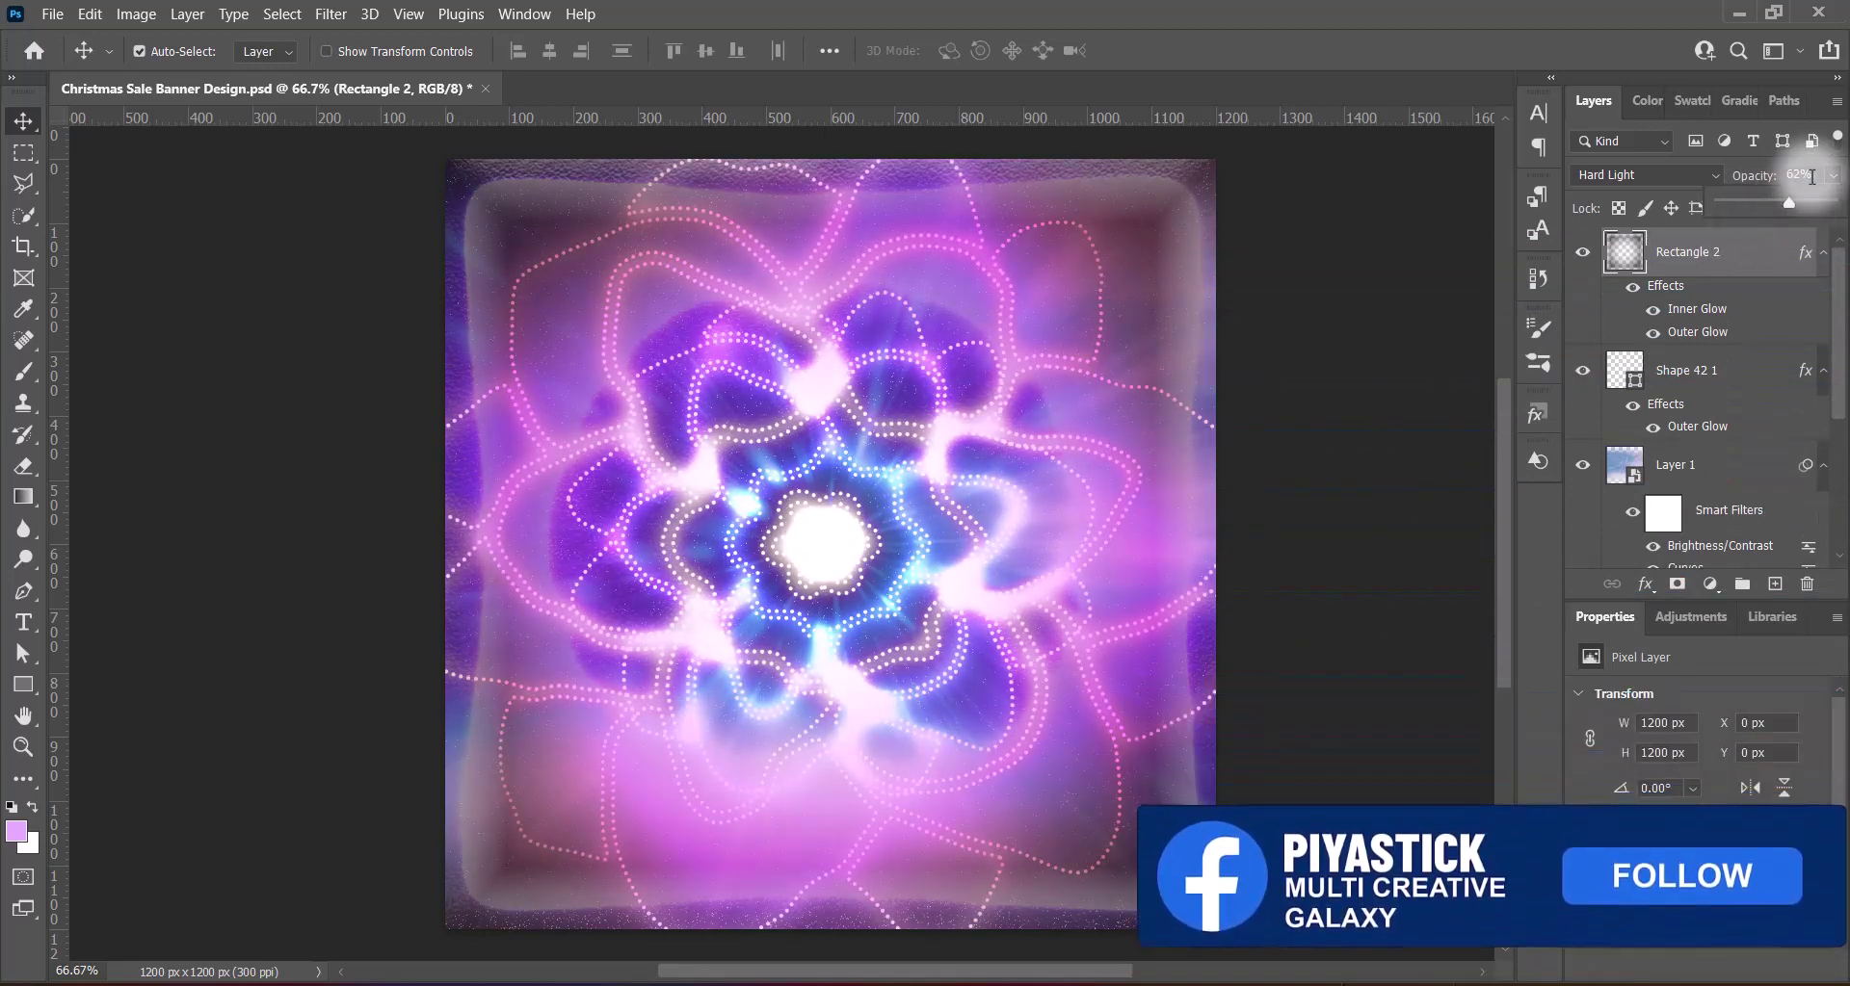
pyautogui.write('60')
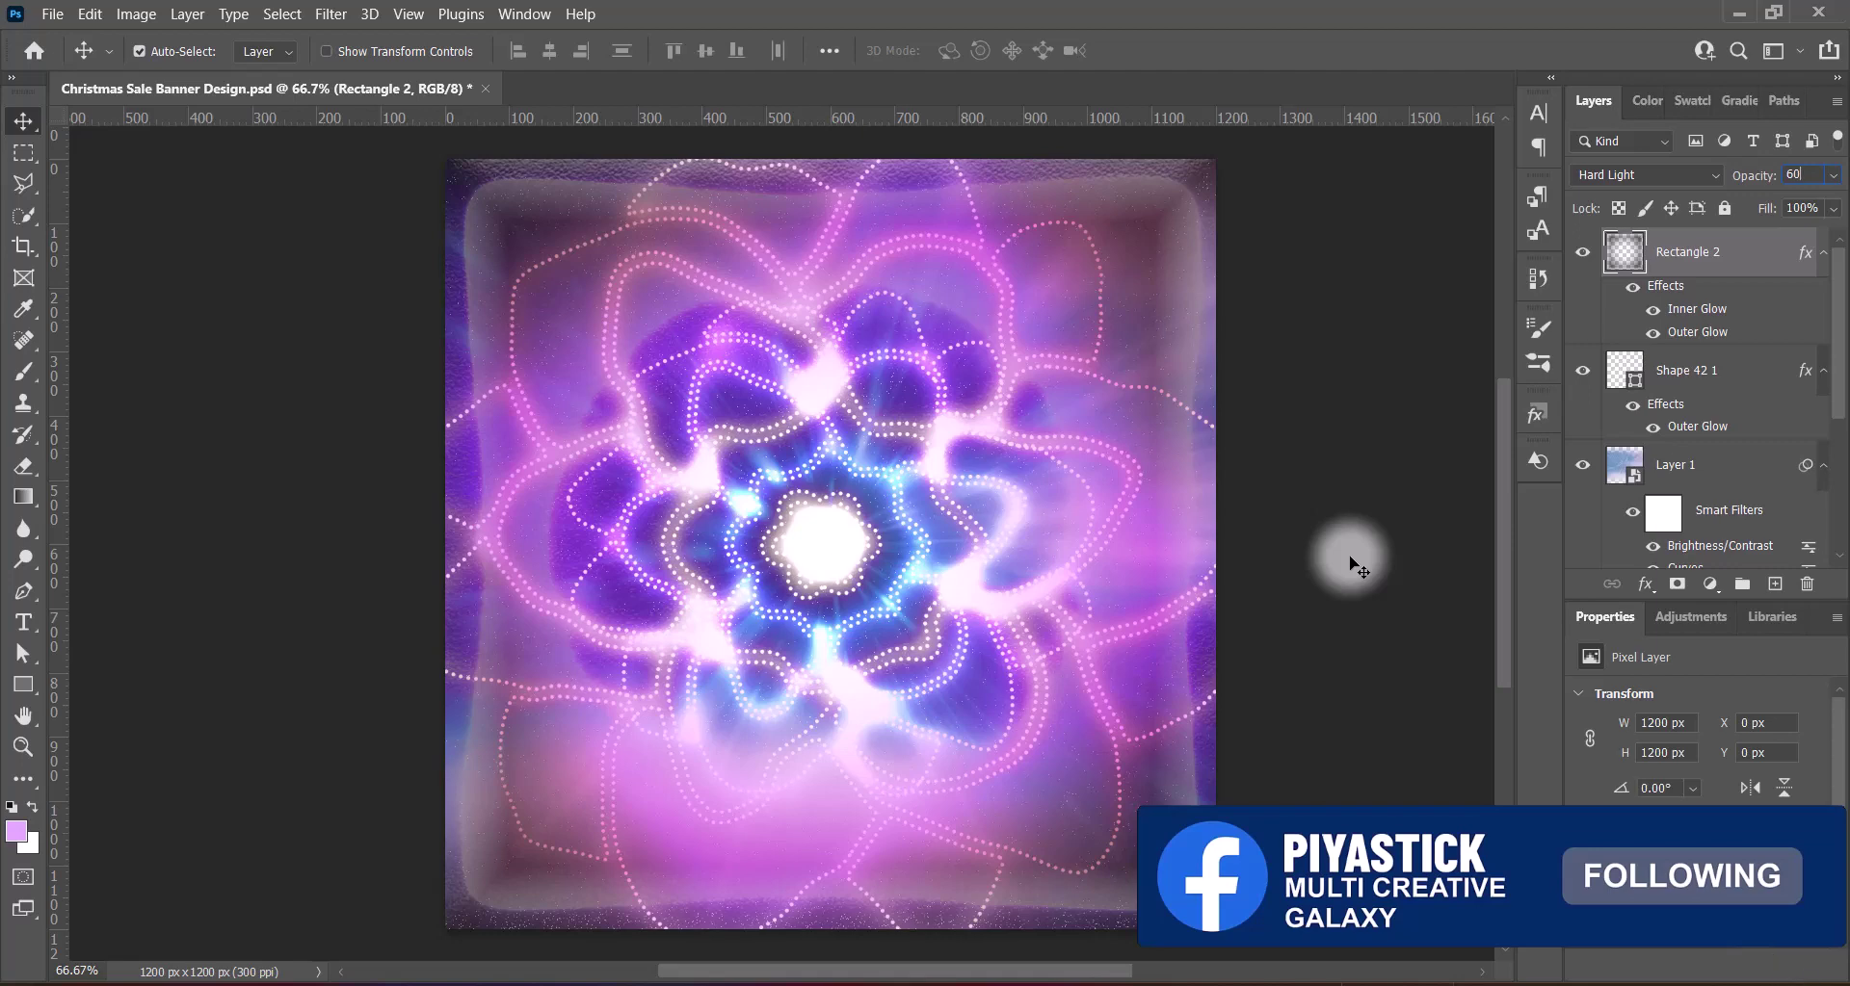
# Try rasterizing the layer style, undo it, and select the Eraser tool
pyautogui.rightClick(1751, 253)
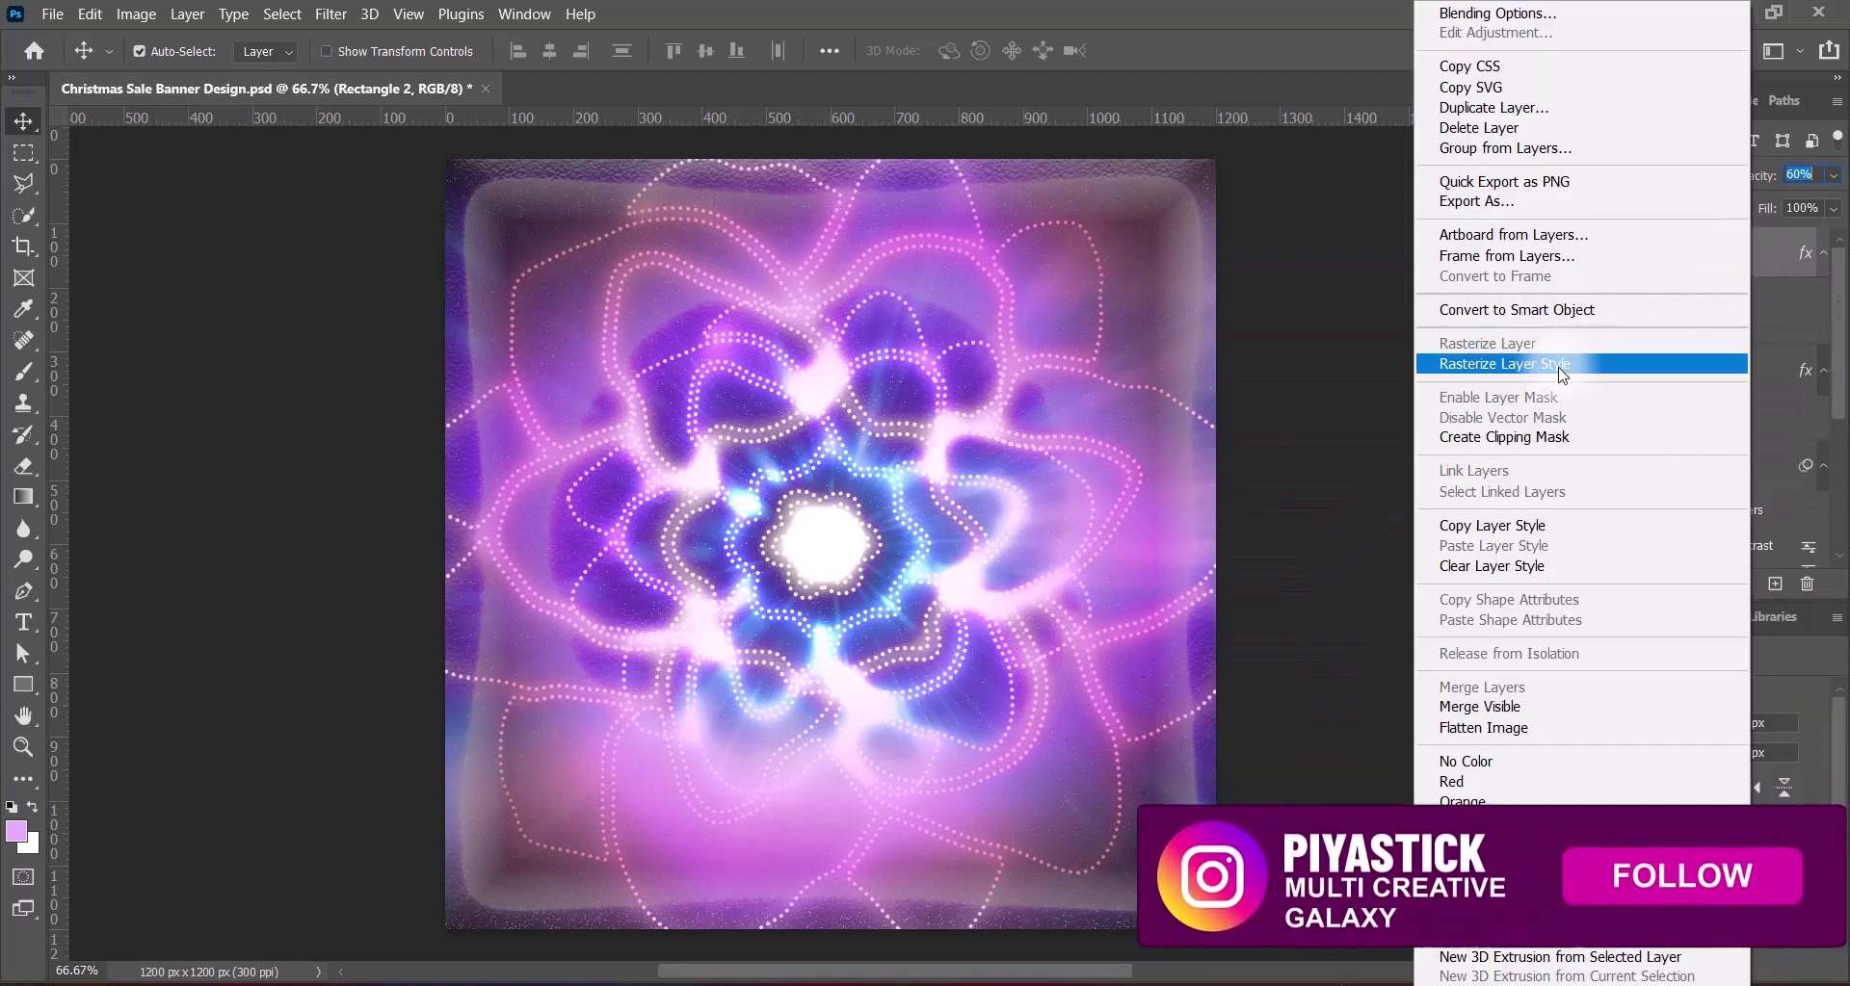
pyautogui.click(1562, 364)
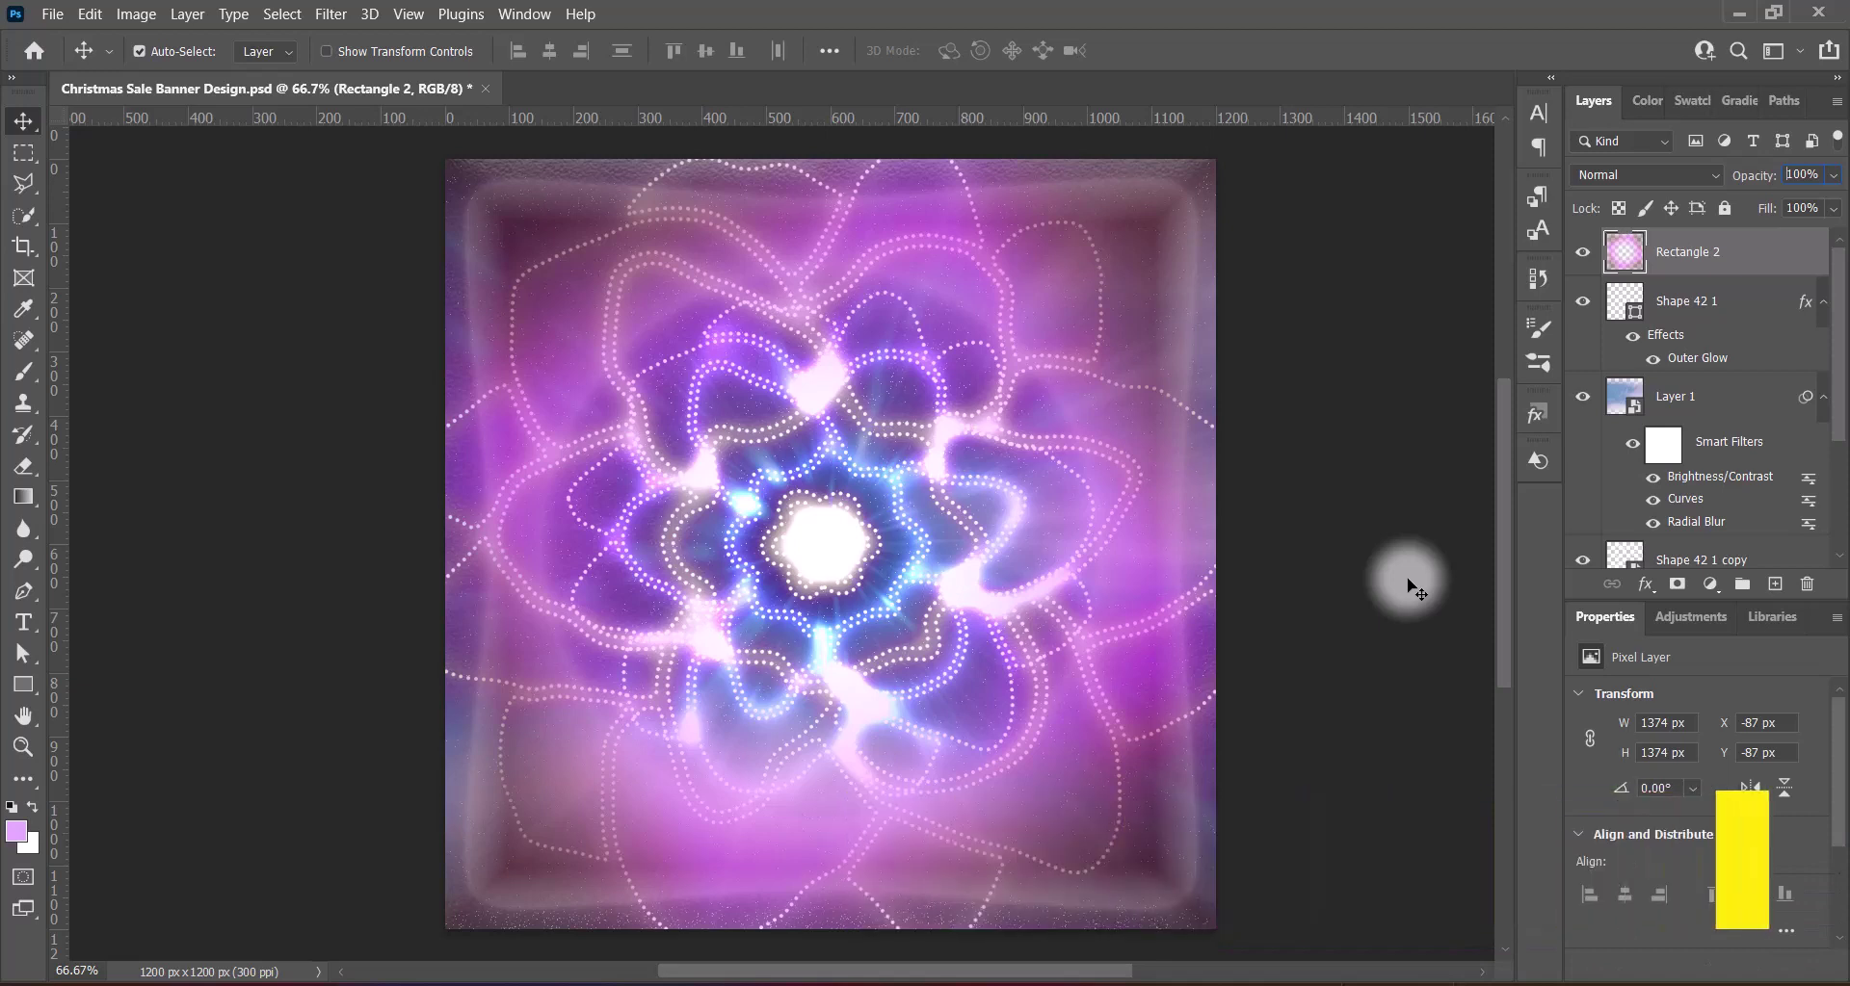
pyautogui.hotkey('ctrl', 'z')
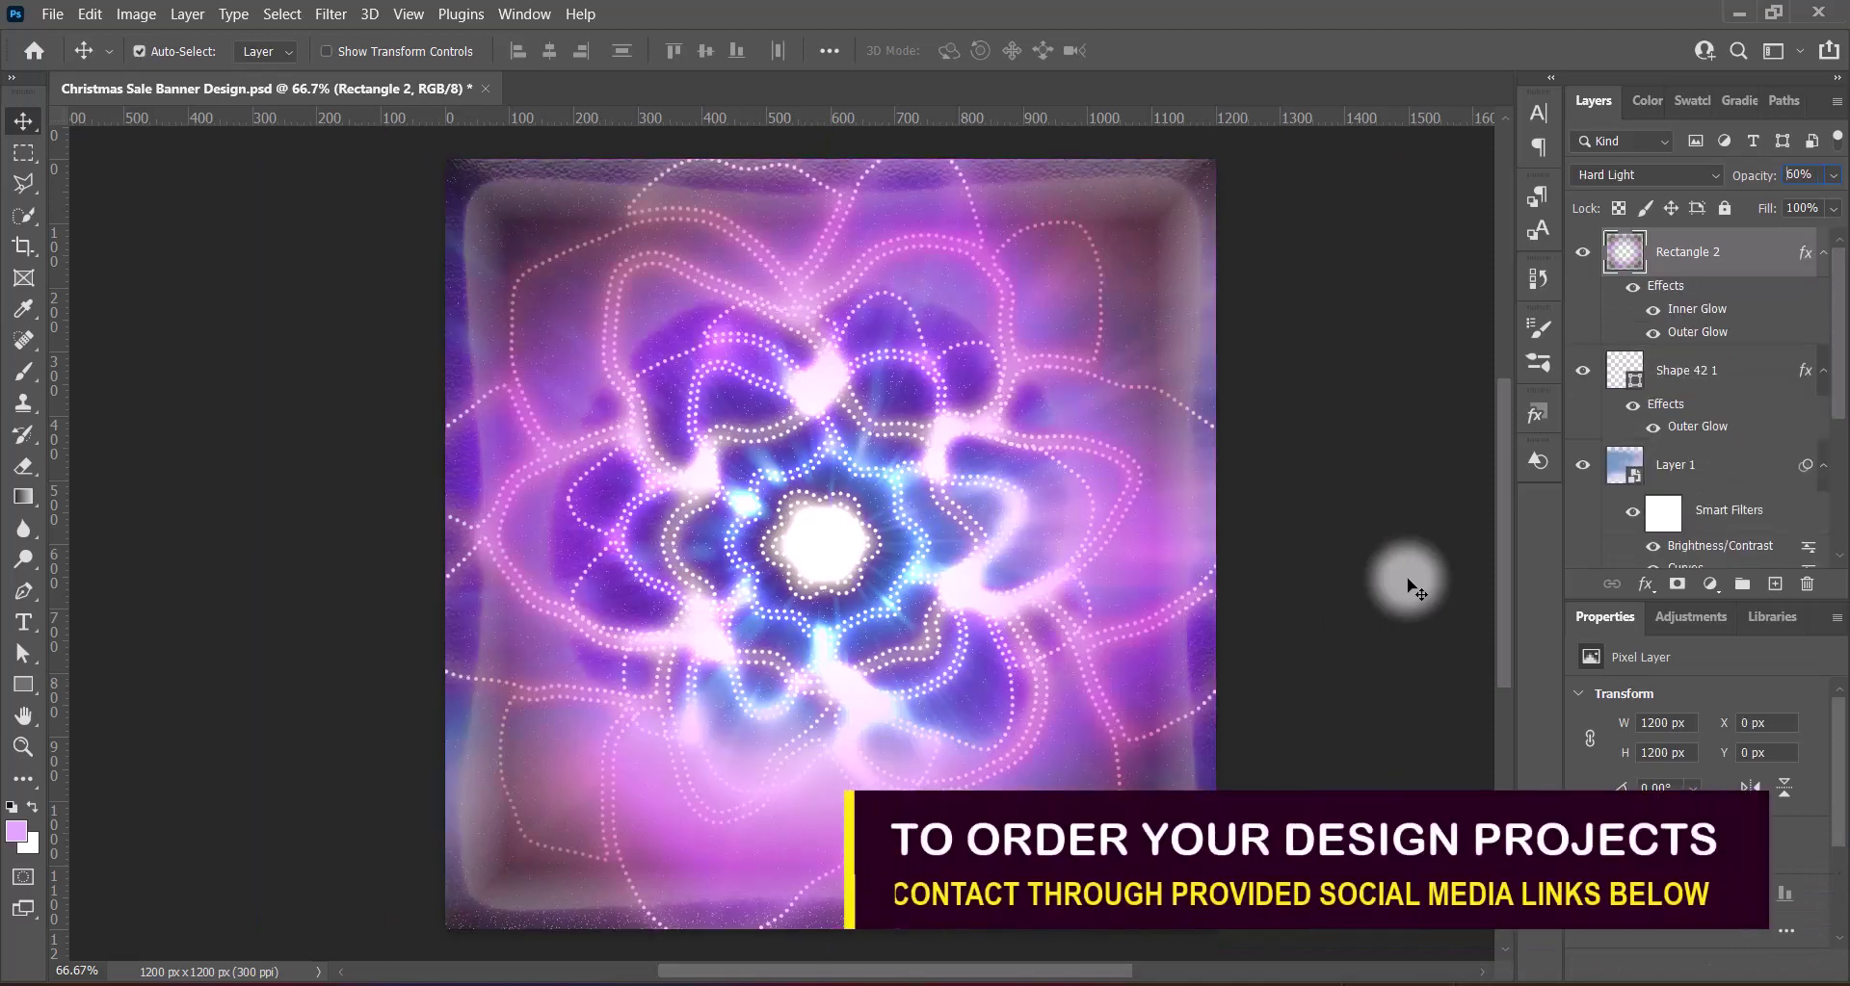
pyautogui.rightClick(23, 466)
pyautogui.click(116, 463)
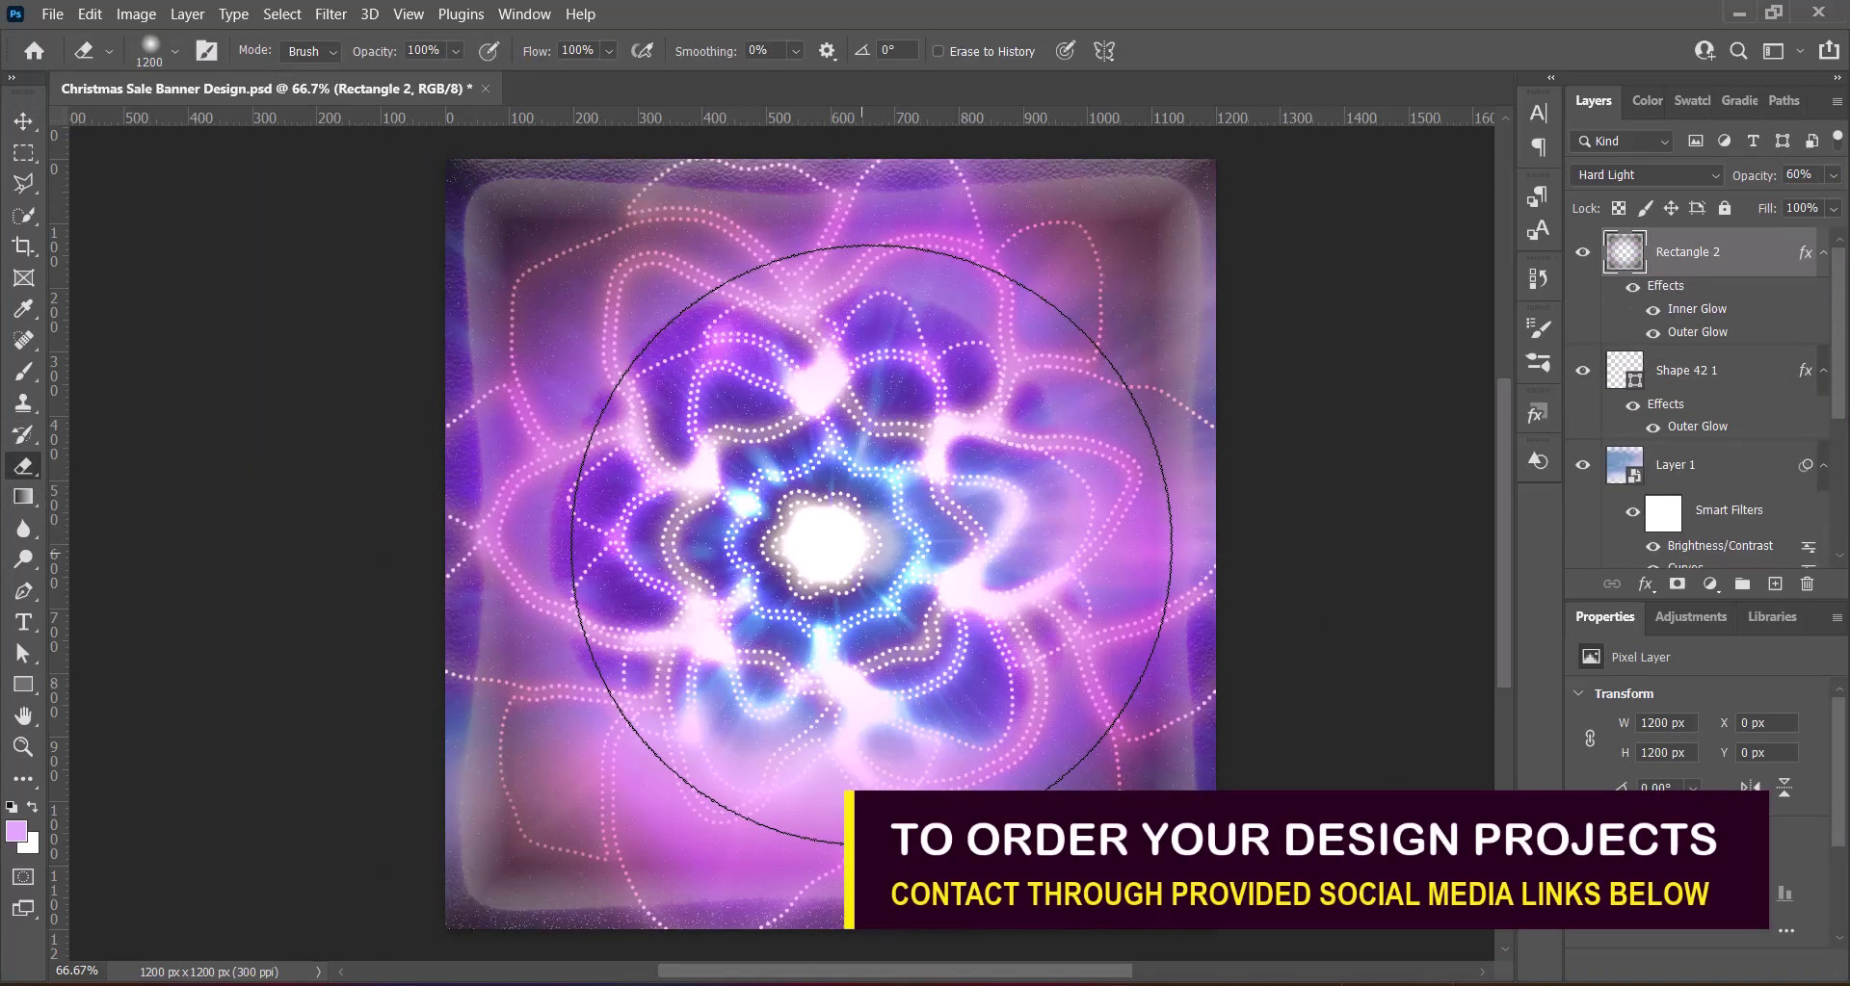
# Resize the eraser brush between 800 and 1400, then save the document
pyautogui.press('[')
pyautogui.press('[')
pyautogui.press('[')
pyautogui.press('[')
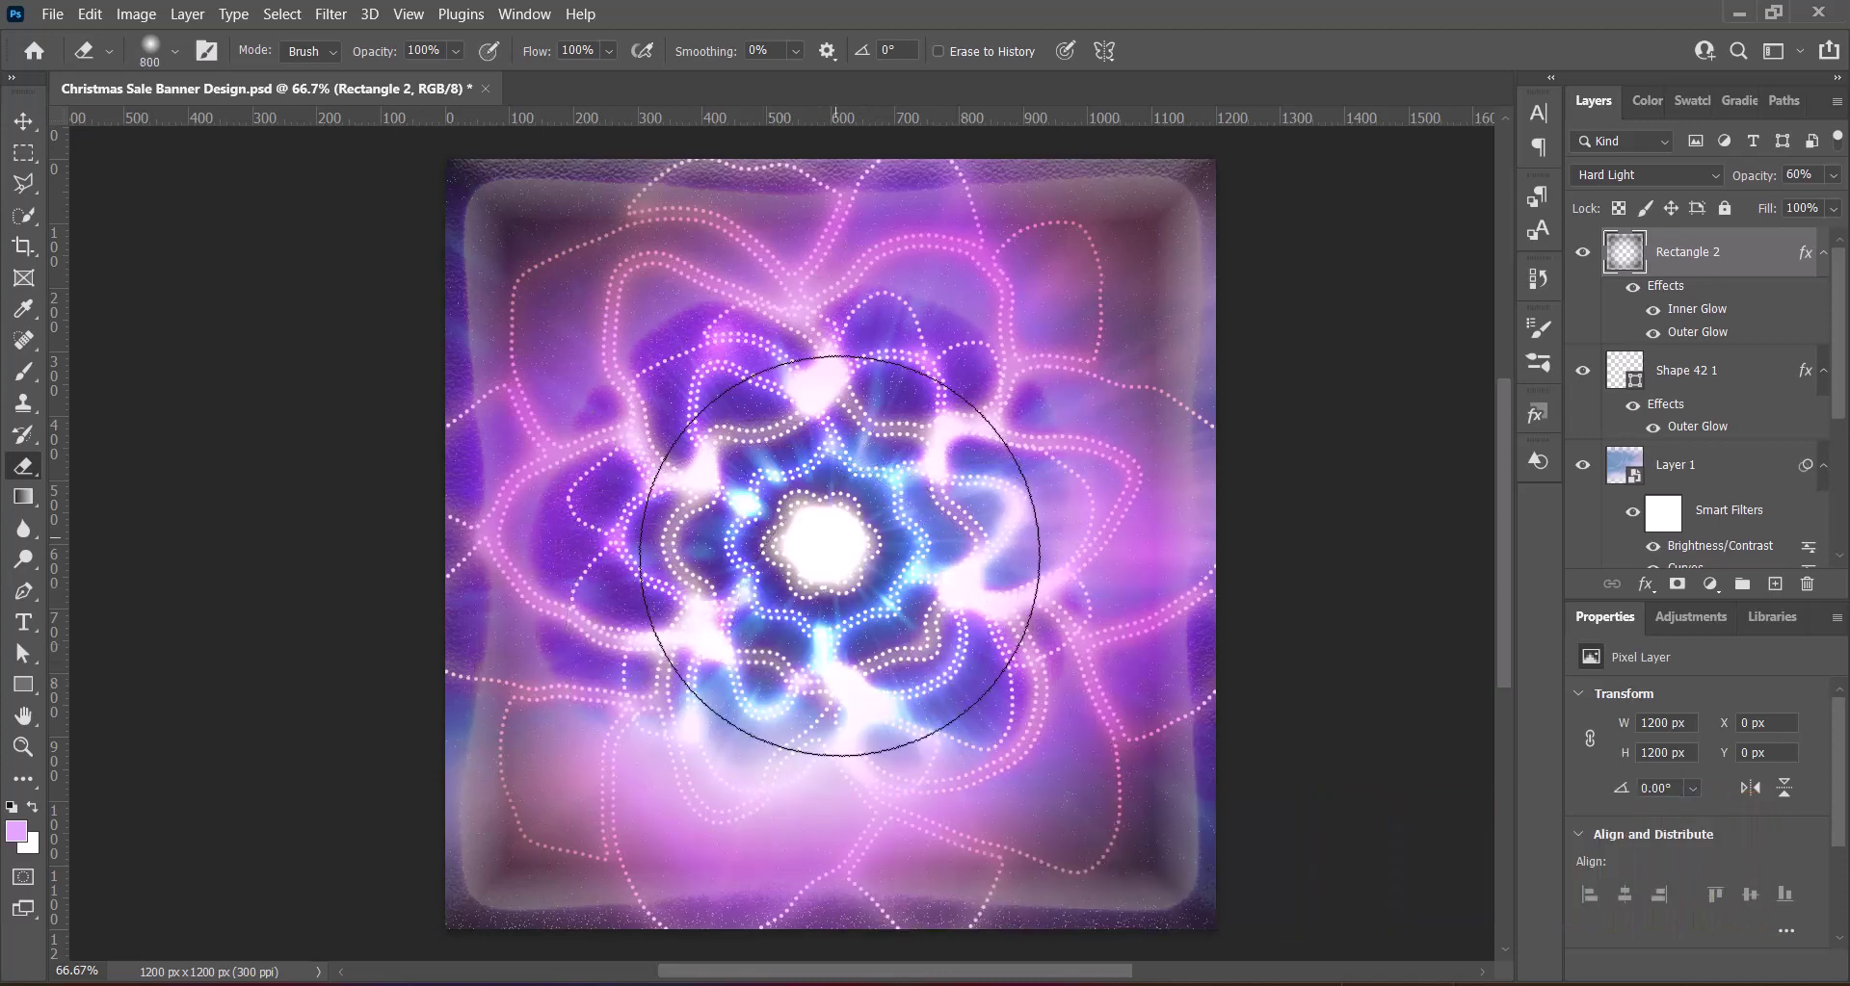
pyautogui.press(']')
pyautogui.press(']')
pyautogui.press(']')
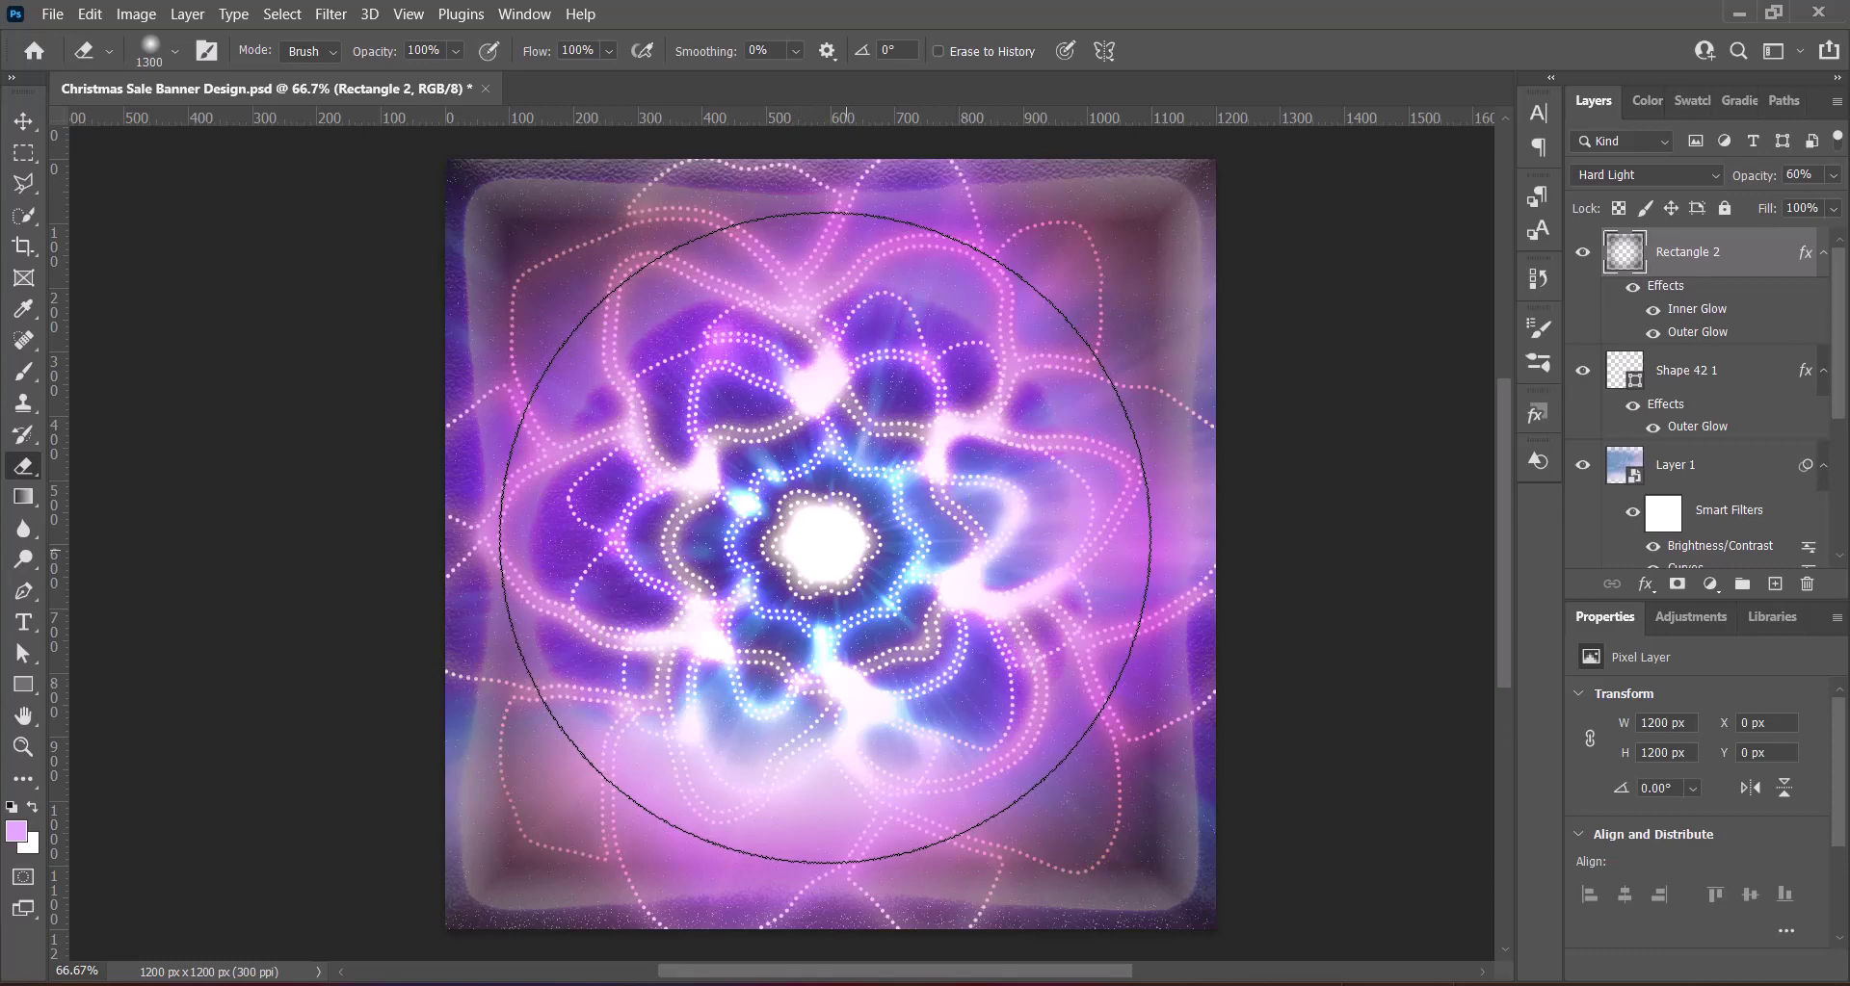
pyautogui.press(']')
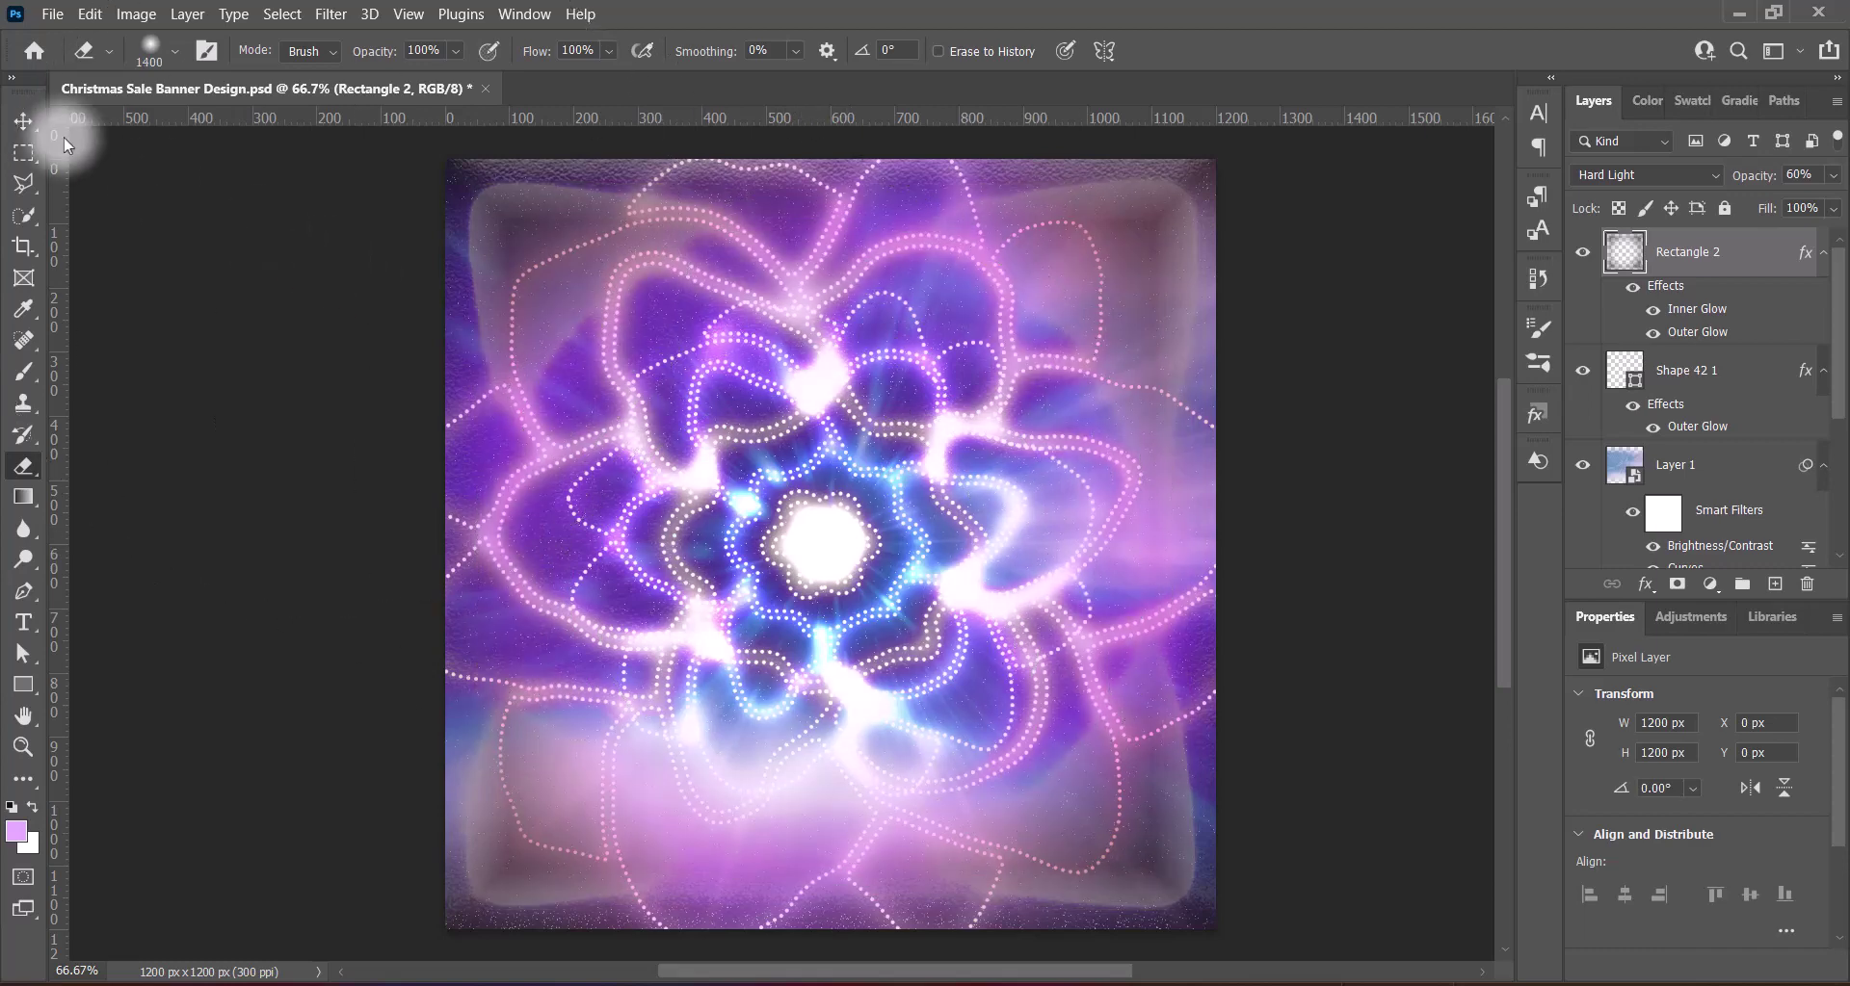
pyautogui.press('v')
pyautogui.hotkey('ctrl', 's')
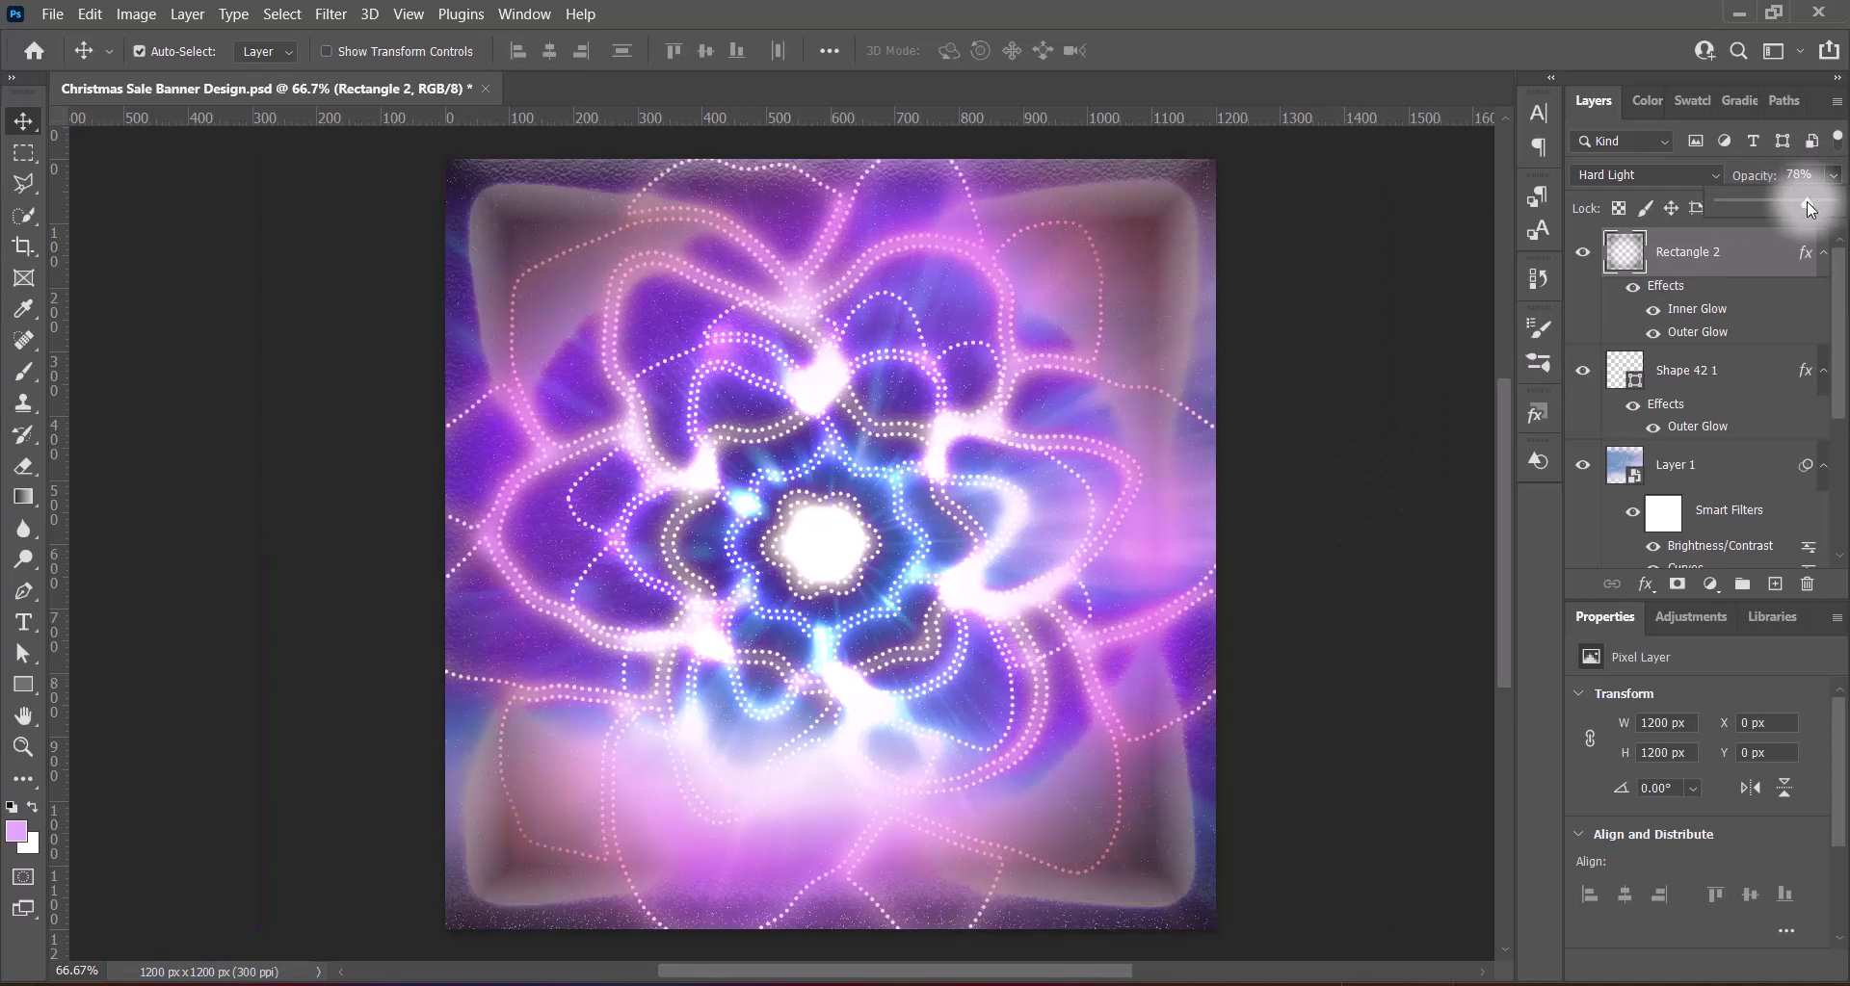
# Set Rectangle 2 to 69% opacity and rasterize its layer style into pixels
pyautogui.click(1797, 177)
pyautogui.press('Return')
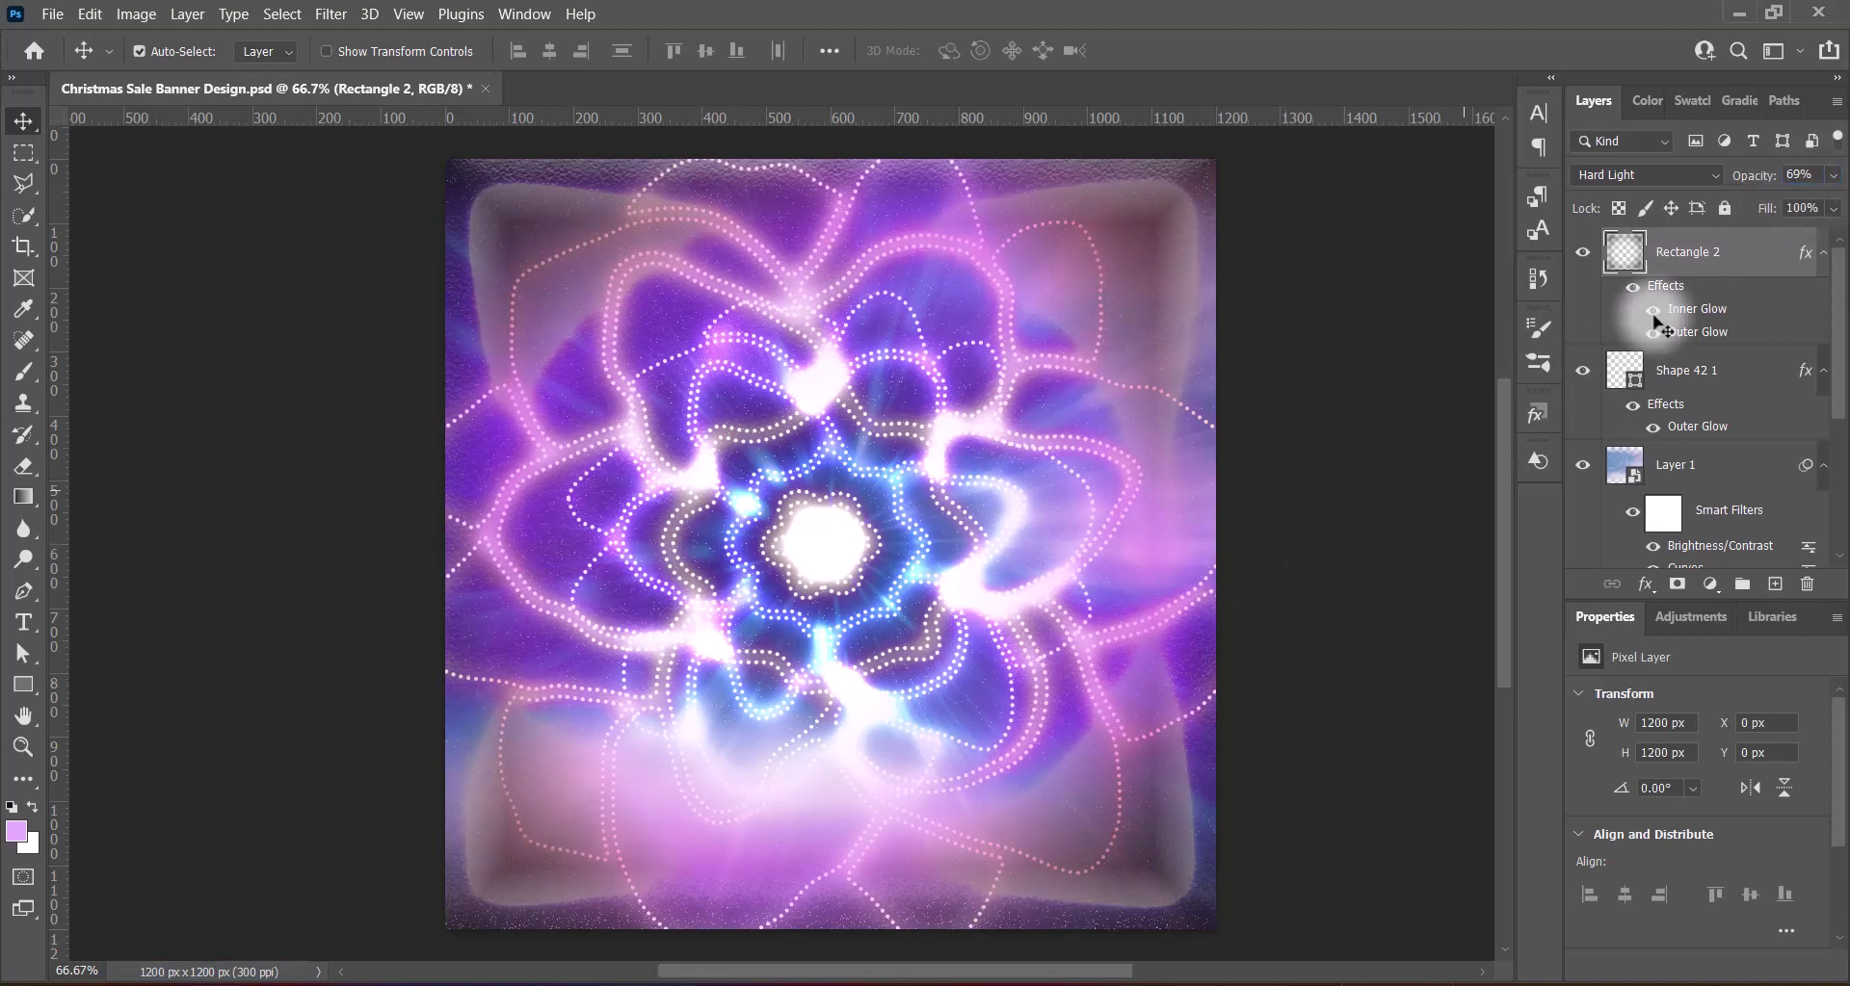
pyautogui.rightClick(1772, 256)
pyautogui.click(1574, 364)
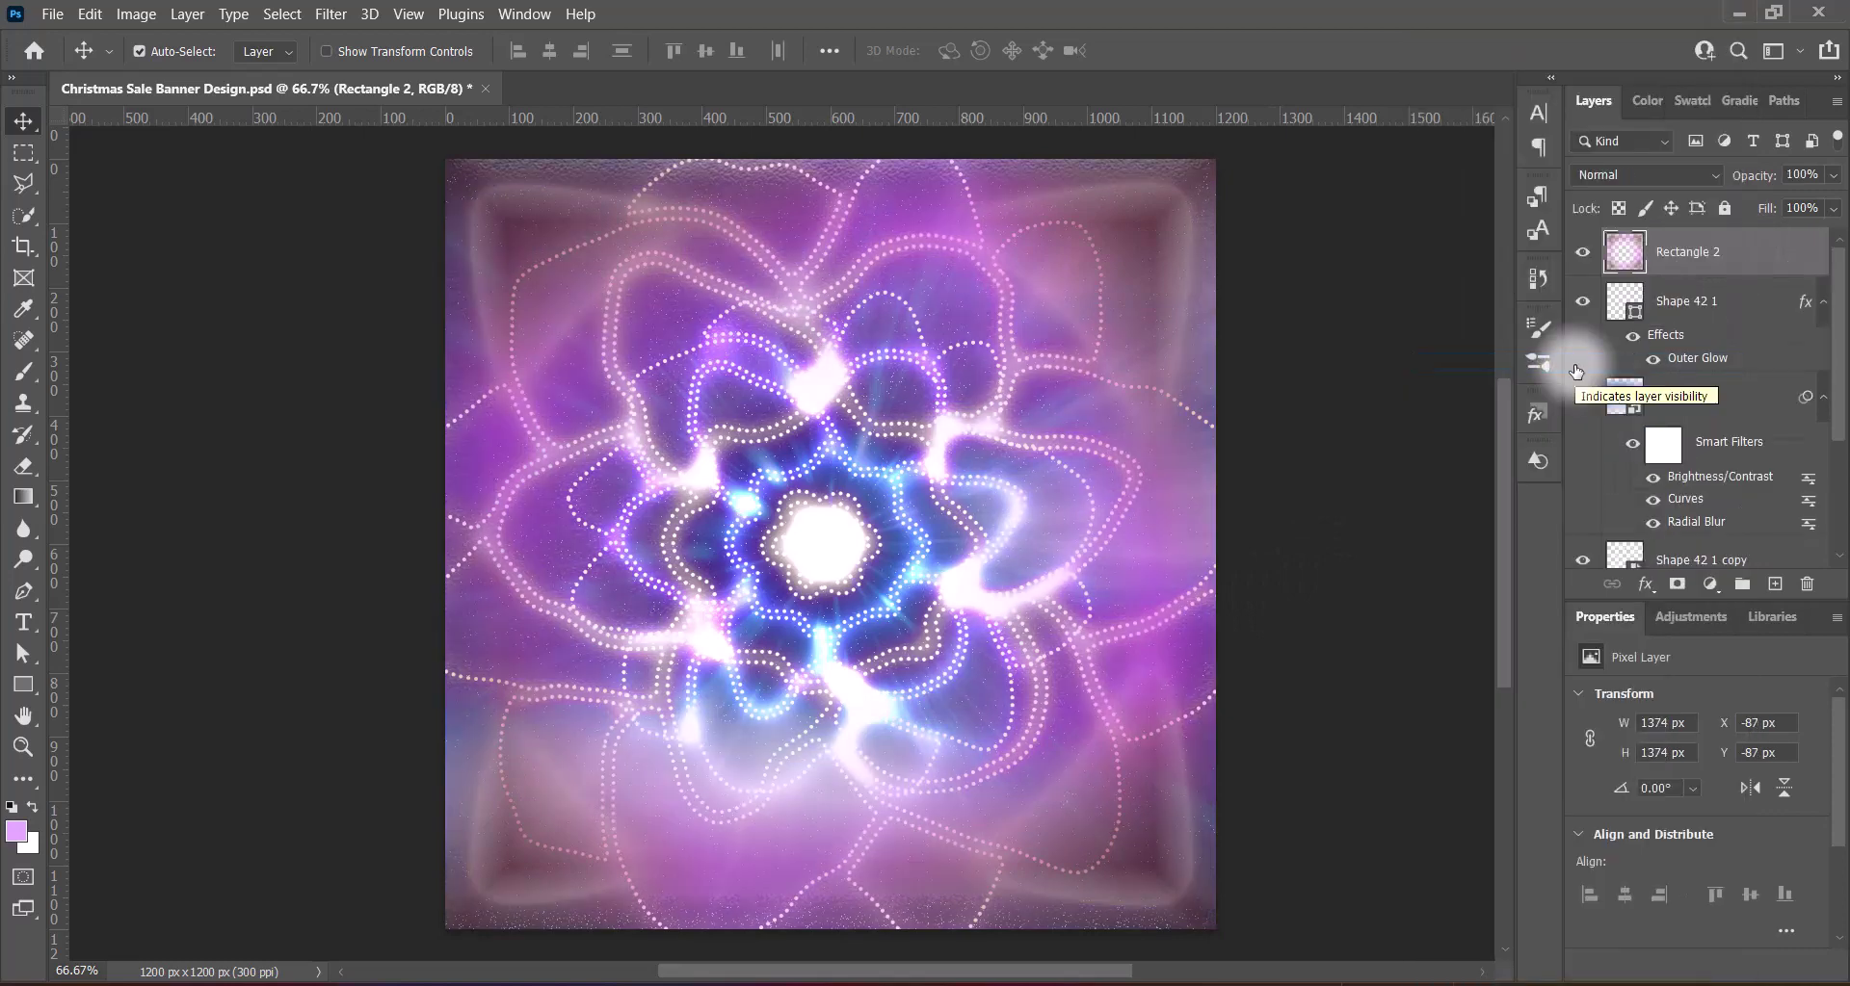
pyautogui.hotkey('ctrl', 'z')
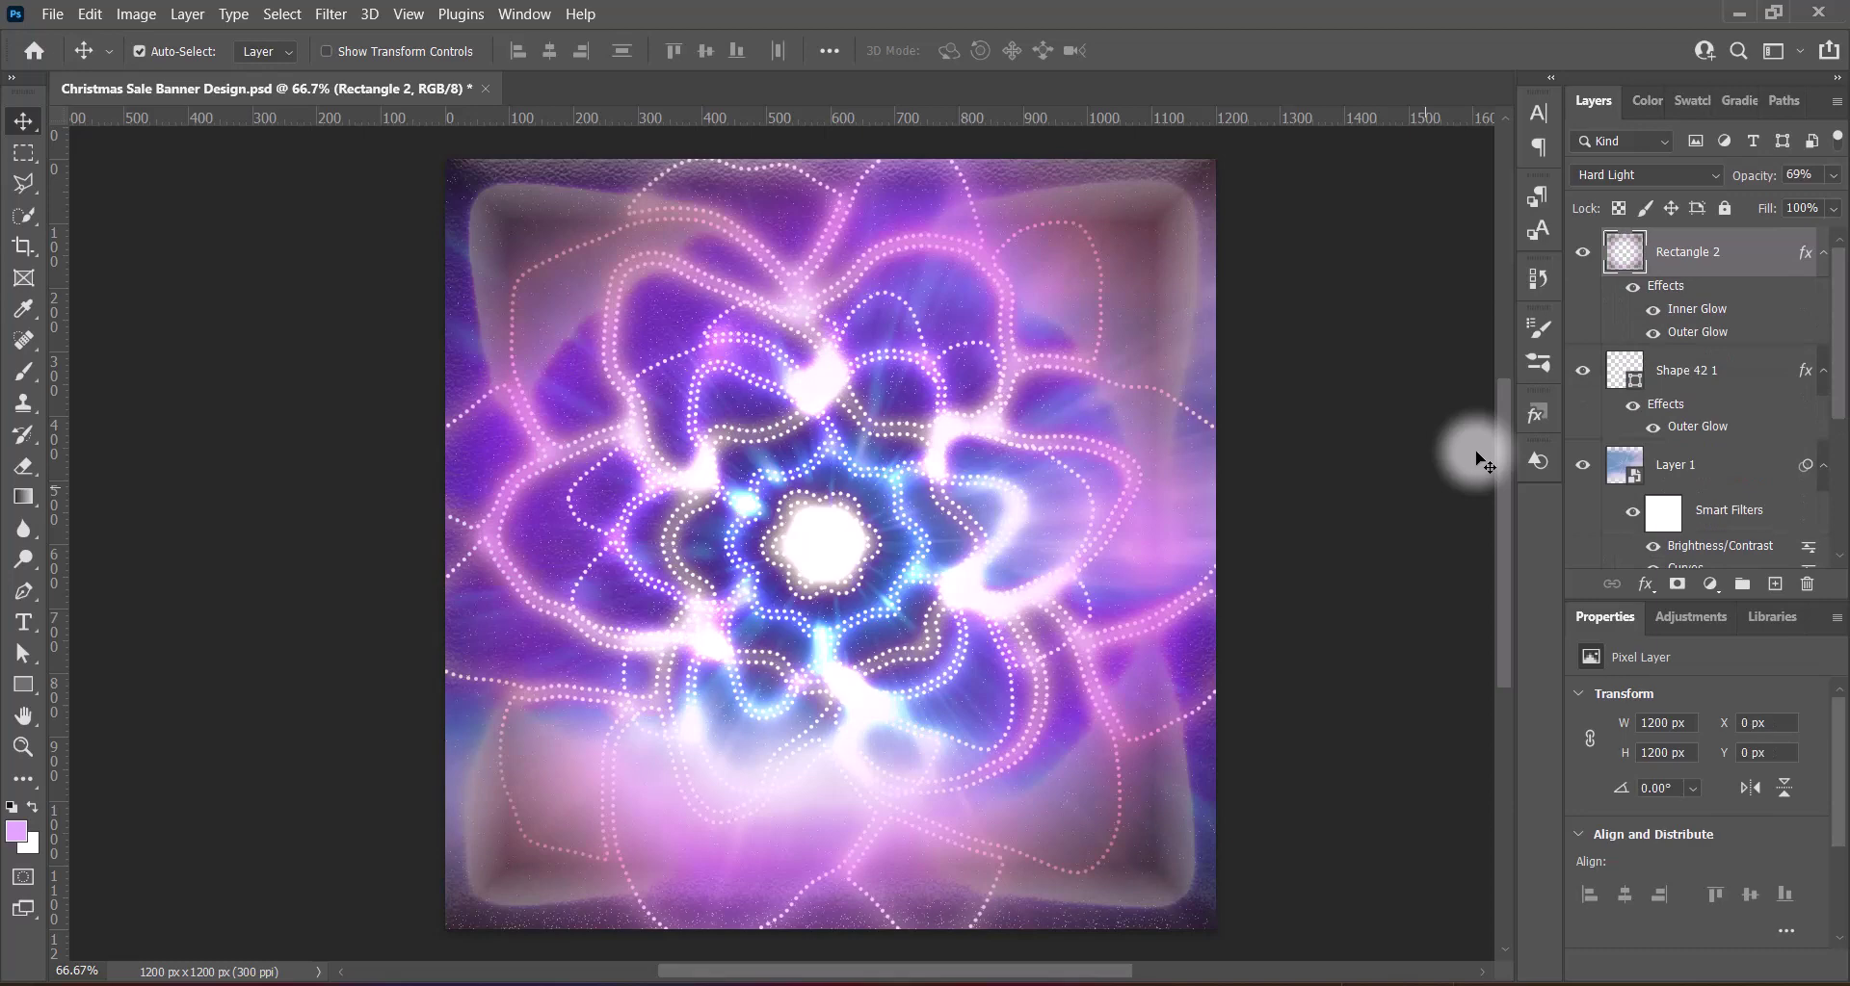
pyautogui.rightClick(1770, 250)
pyautogui.click(1618, 363)
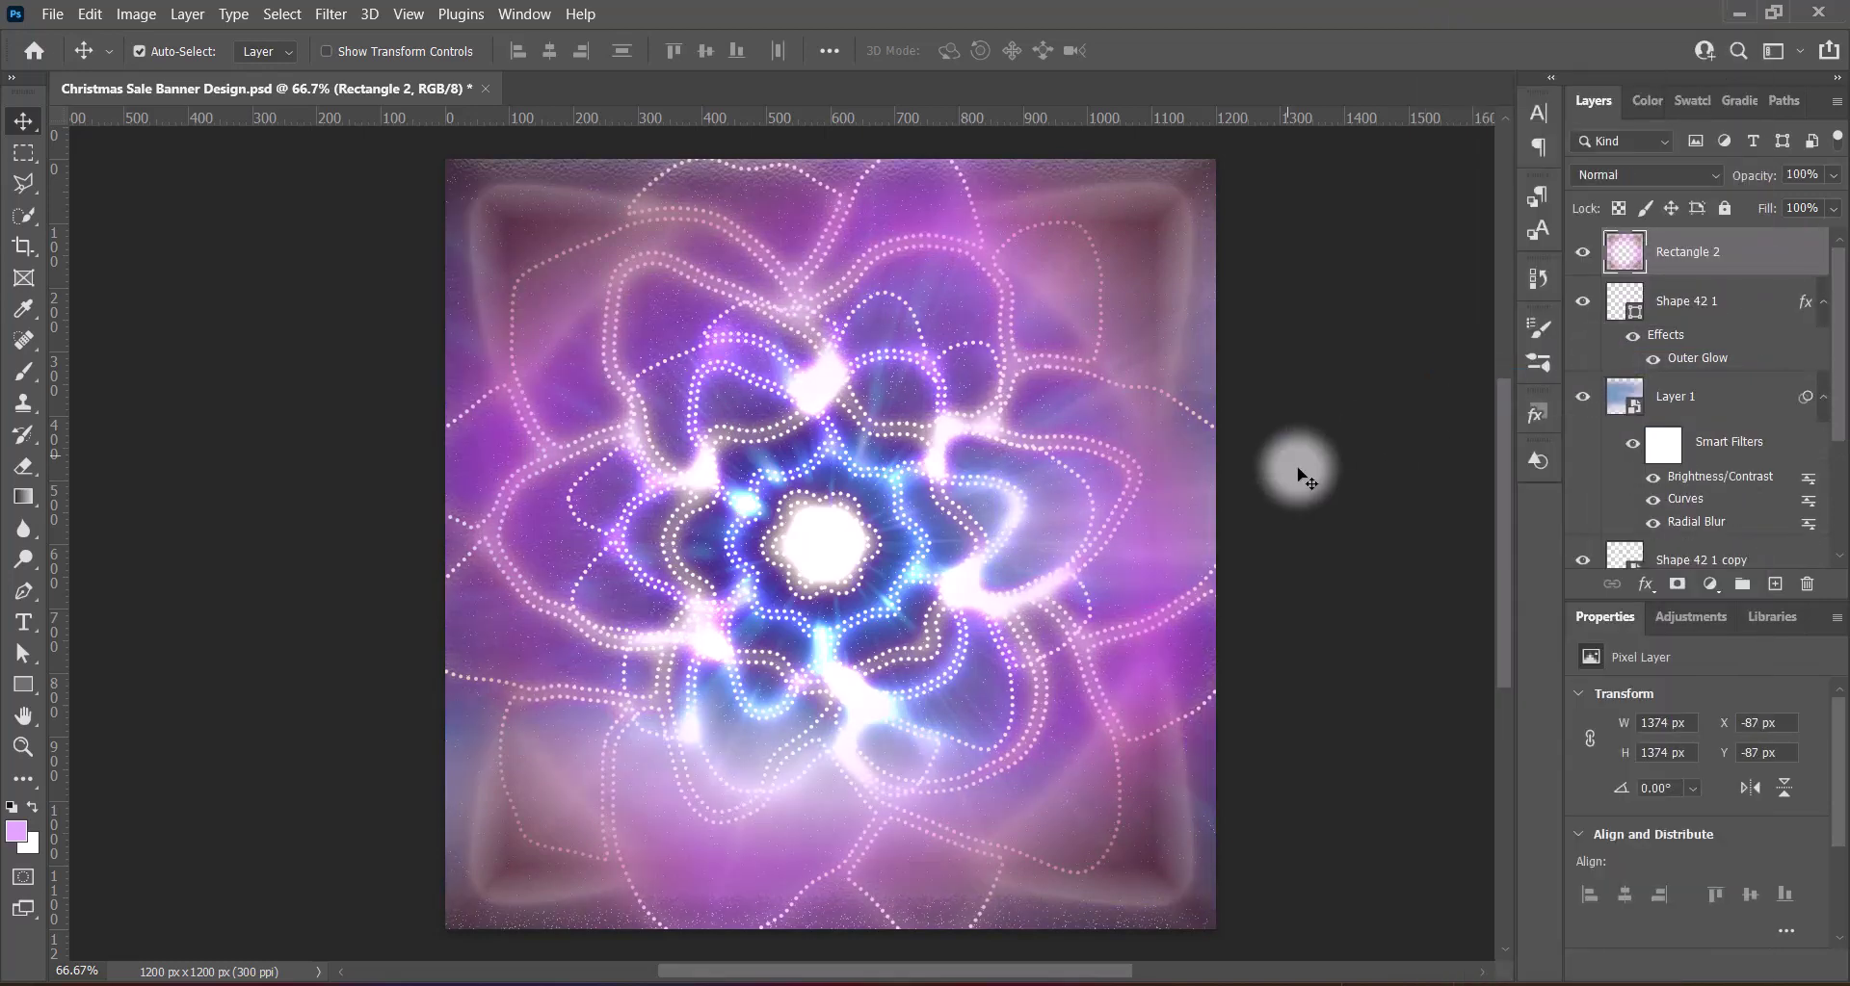
# Boost Rectangle 2's vibrance to +100
pyautogui.click(135, 13)
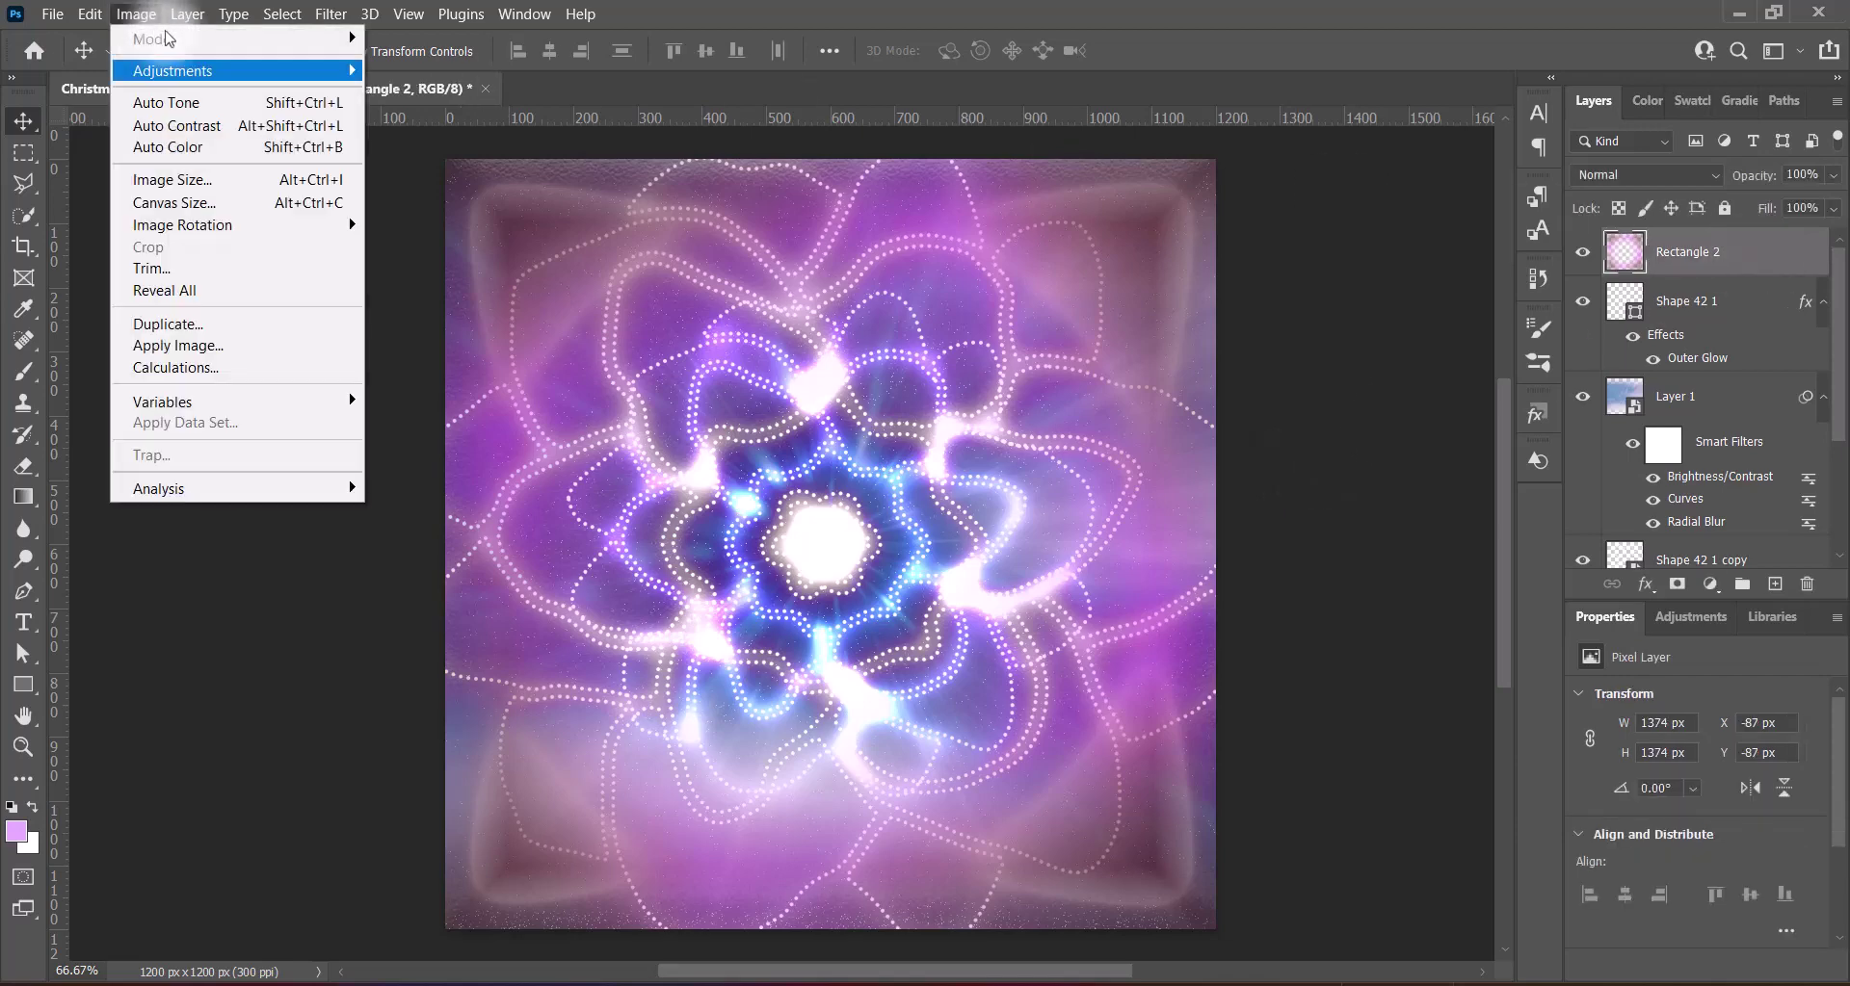
pyautogui.click(442, 168)
pyautogui.moveTo(858, 325); pyautogui.dragTo(1017, 321)
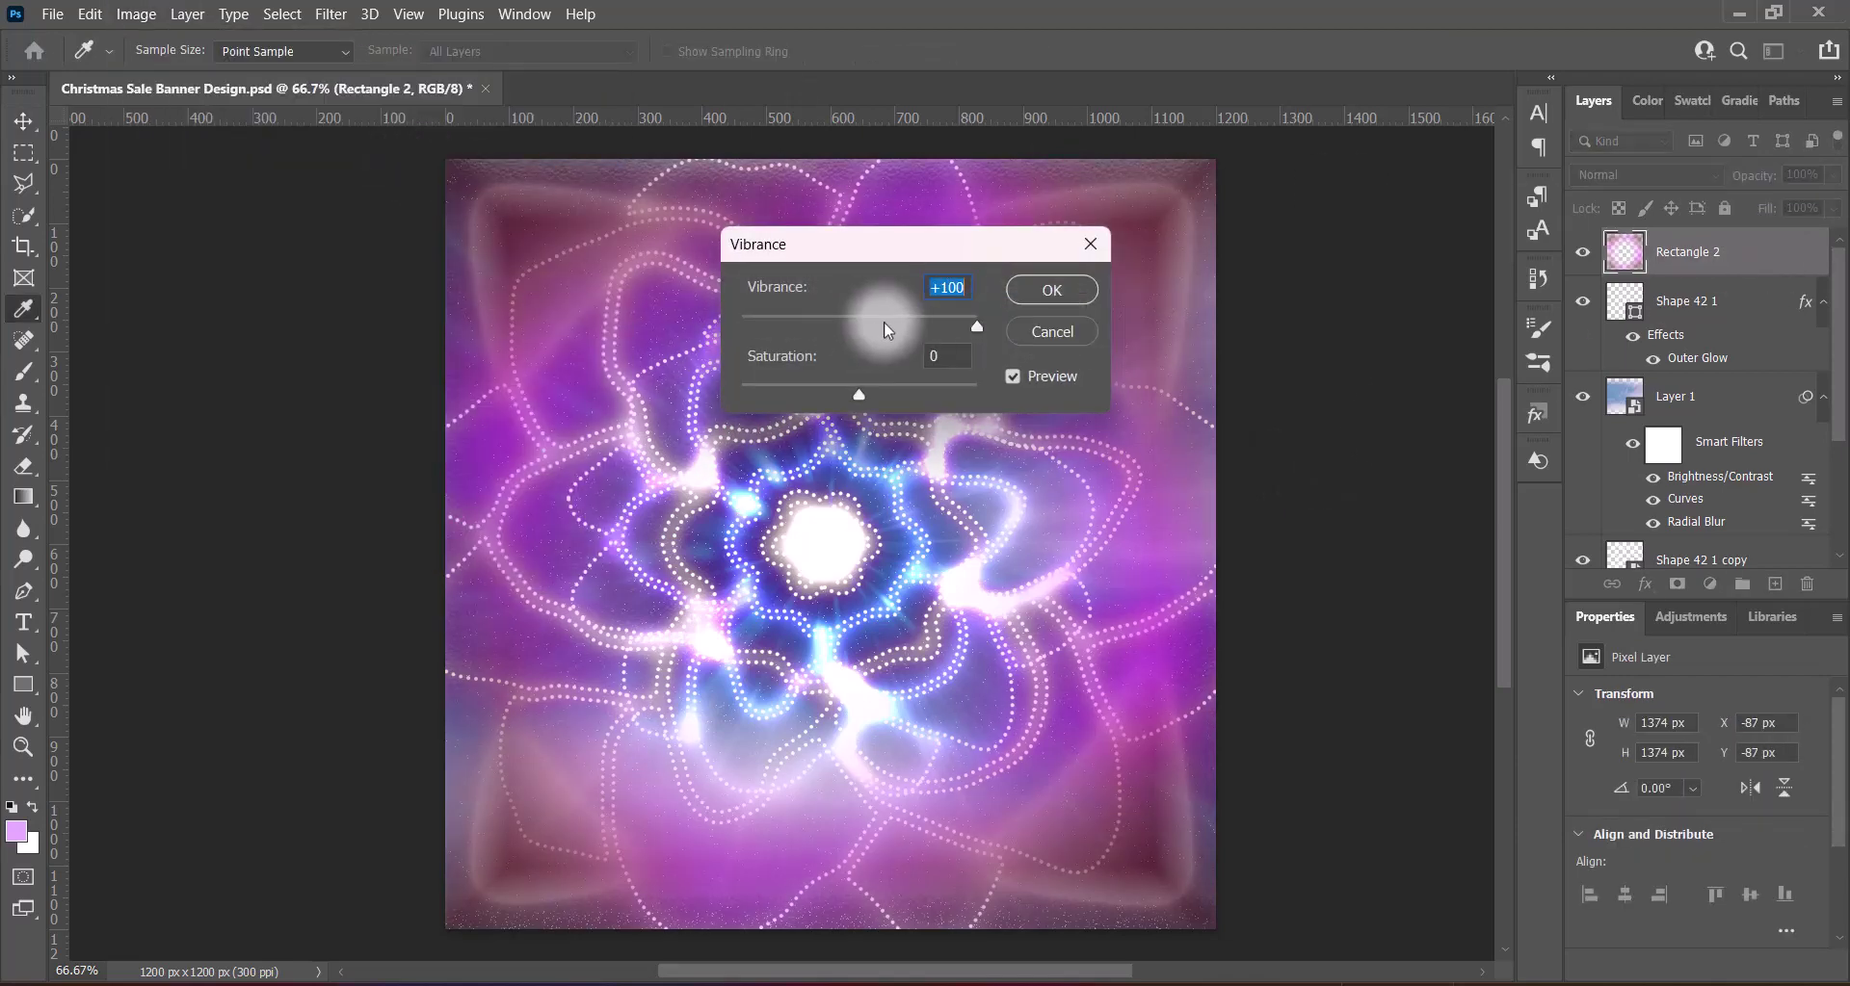
pyautogui.click(1051, 290)
pyautogui.press('v')
# Adjust the contrast with Brightness/Contrast
pyautogui.click(136, 14)
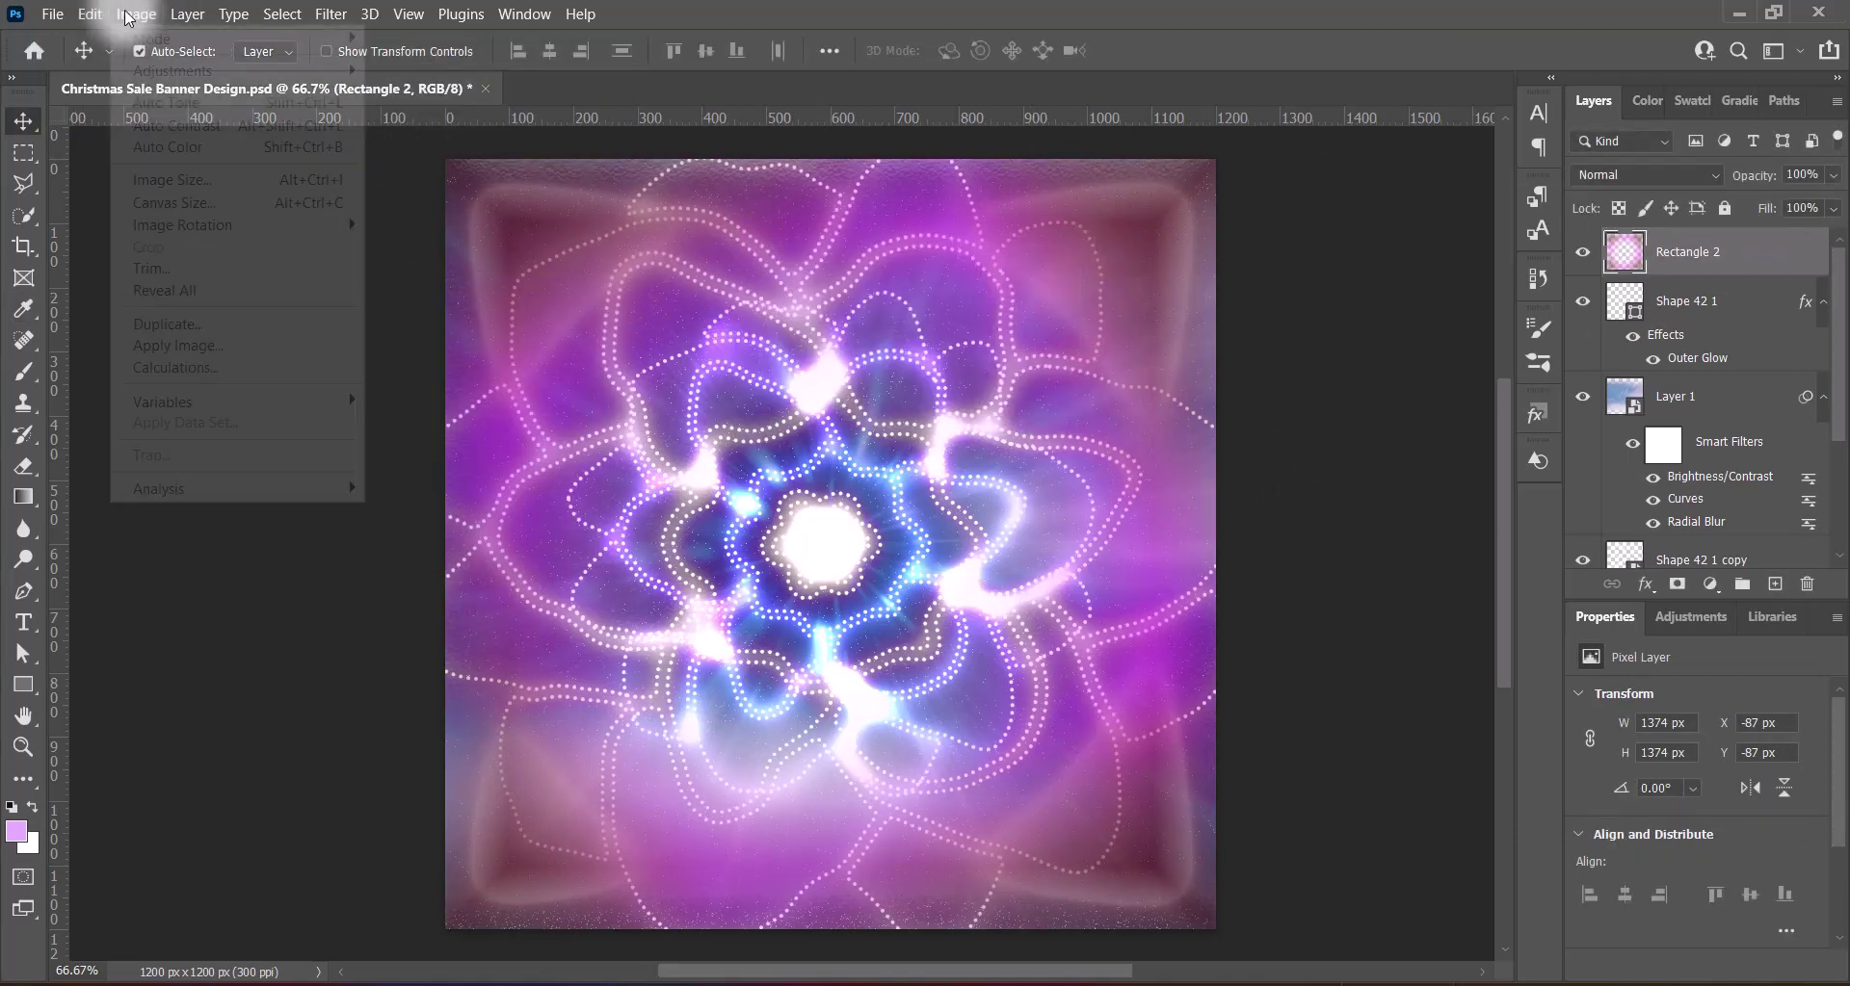
pyautogui.click(520, 59)
pyautogui.moveTo(1129, 357)
pyautogui.mouseDown()
pyautogui.moveTo(1264, 347)
pyautogui.moveTo(993, 357)
pyautogui.mouseUp()
pyautogui.click(1316, 270)
# Apply the Increase Saturation Hue/Saturation preset and save the document
pyautogui.click(136, 14)
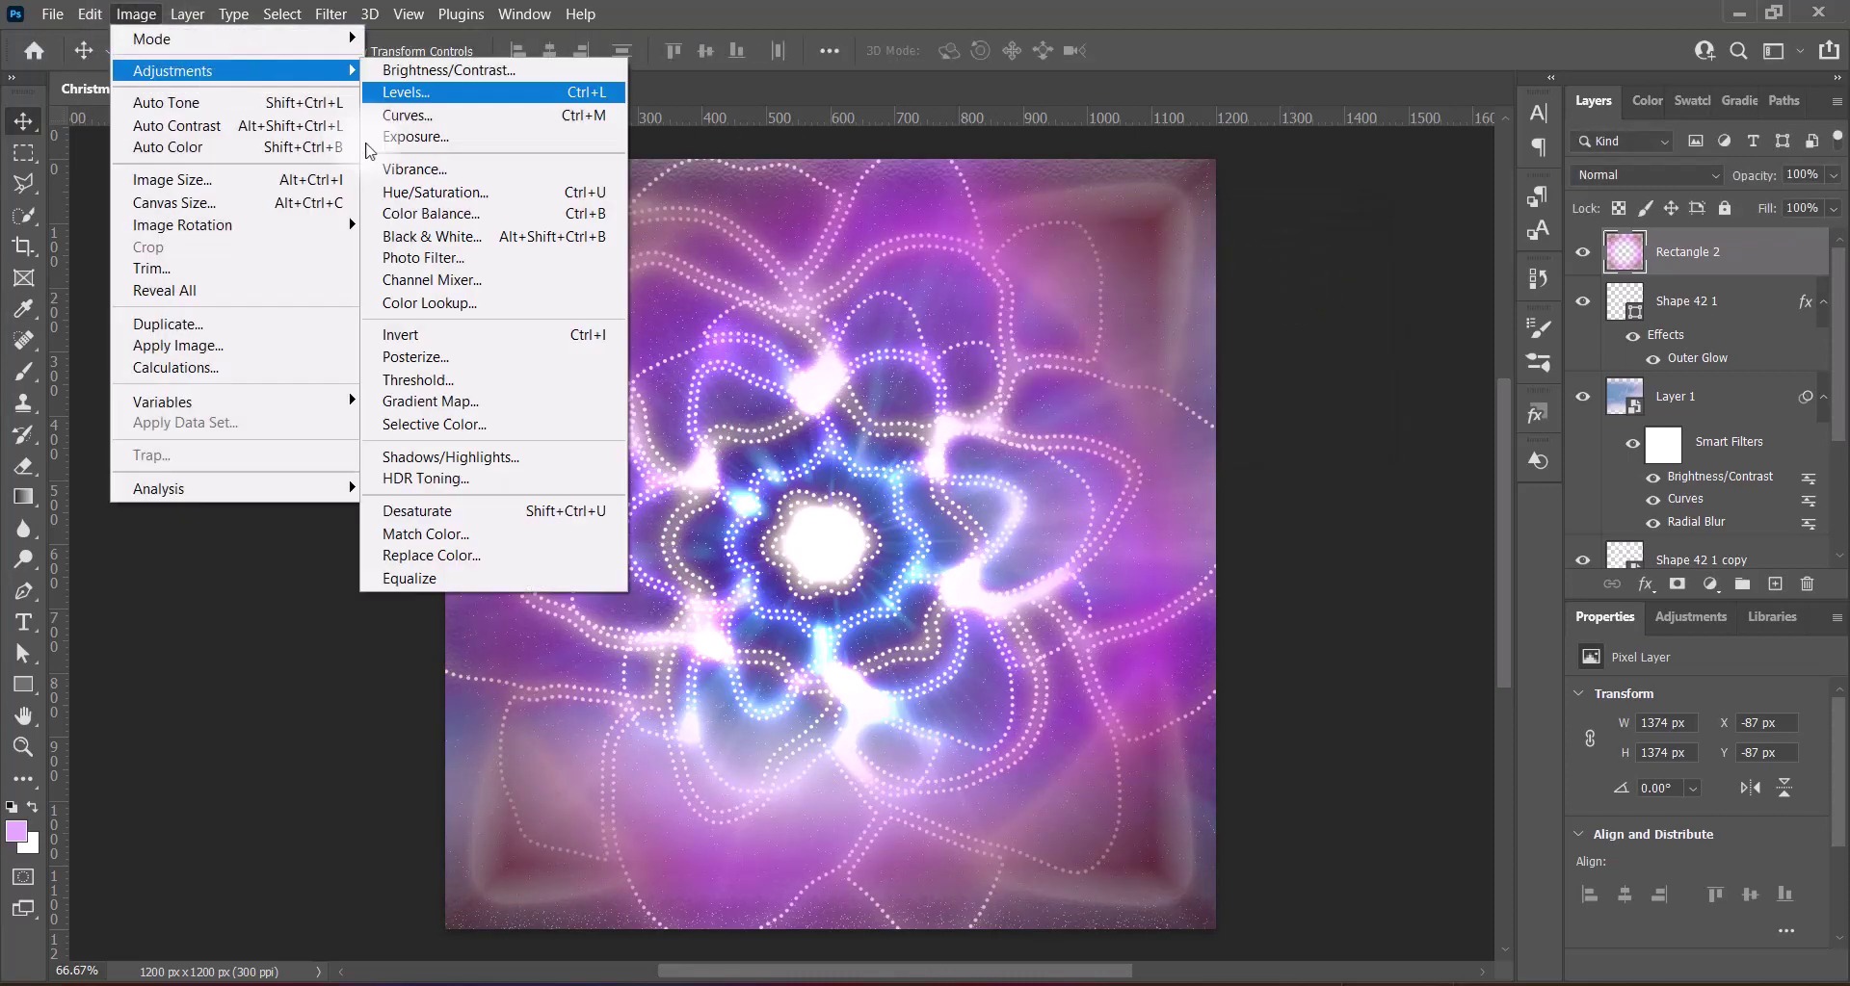
pyautogui.click(520, 173)
pyautogui.click(1204, 214)
pyautogui.click(1198, 413)
pyautogui.click(1217, 222)
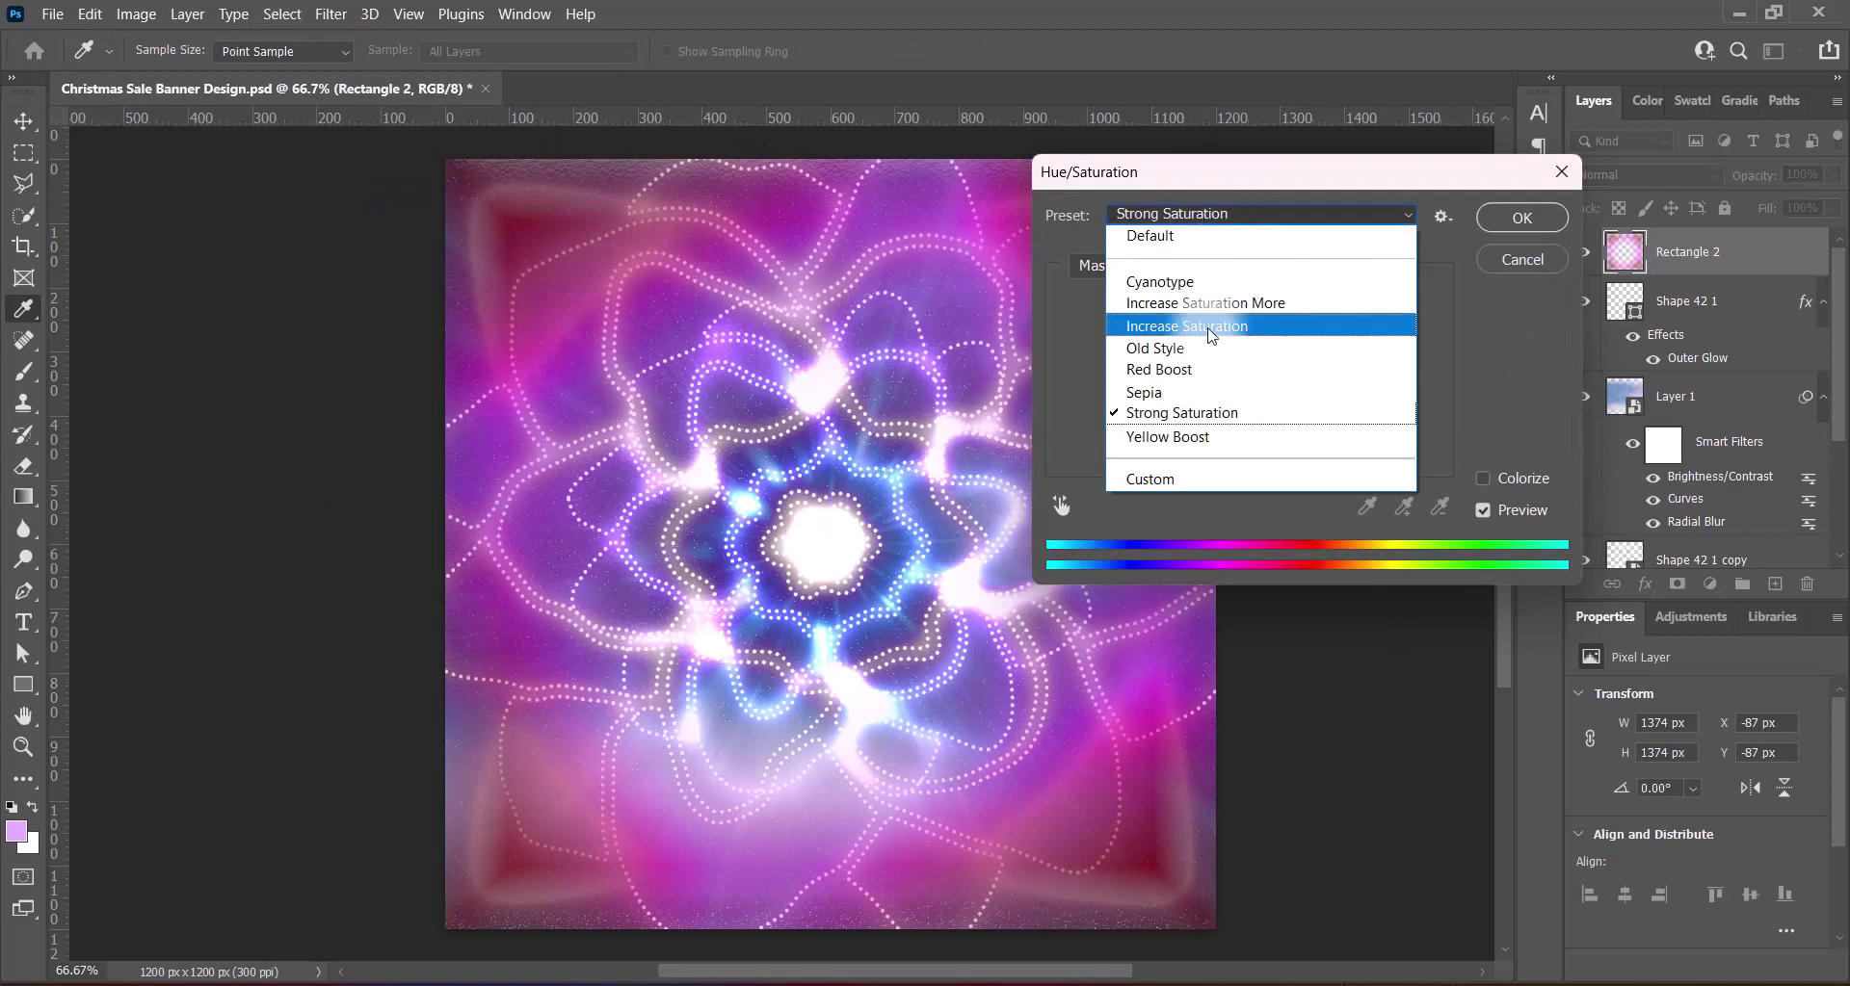
pyautogui.click(1204, 311)
pyautogui.press('Return')
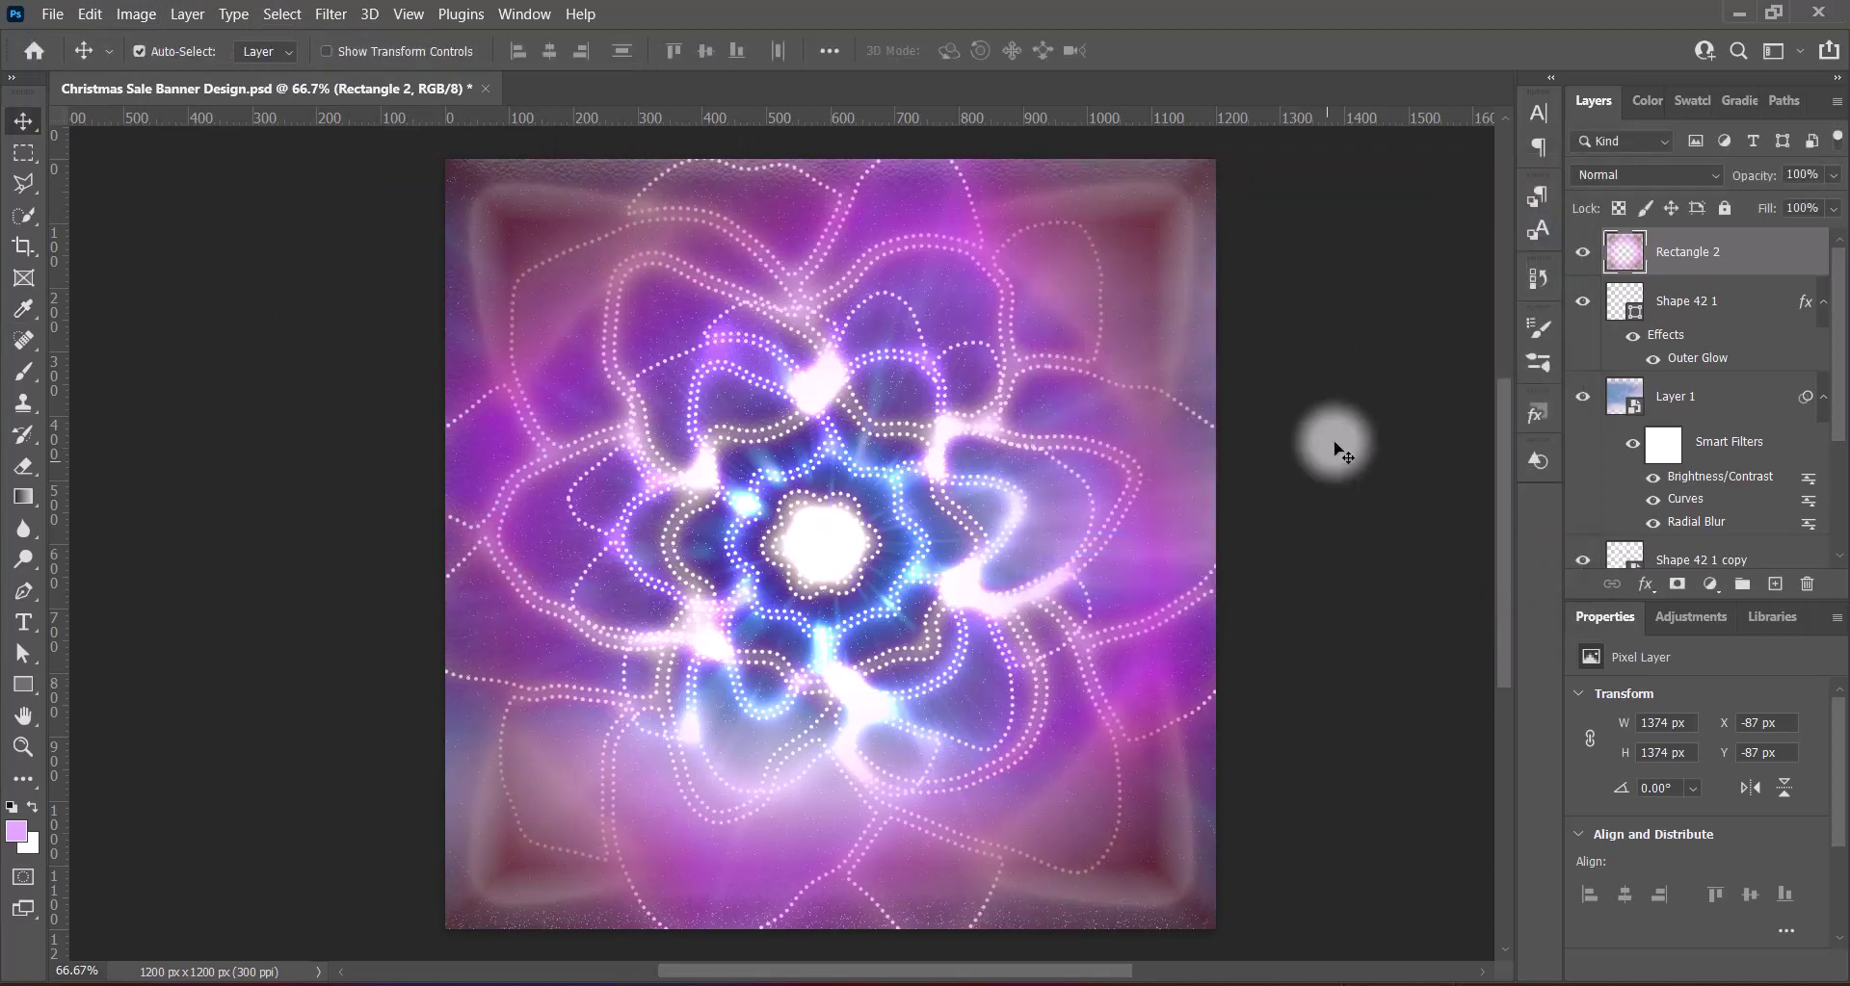
pyautogui.hotkey('ctrl', 's')
# Place the woman photo in the document and scale it up to about 150%
pyautogui.moveTo(1335, 448); pyautogui.dragTo(840, 724)
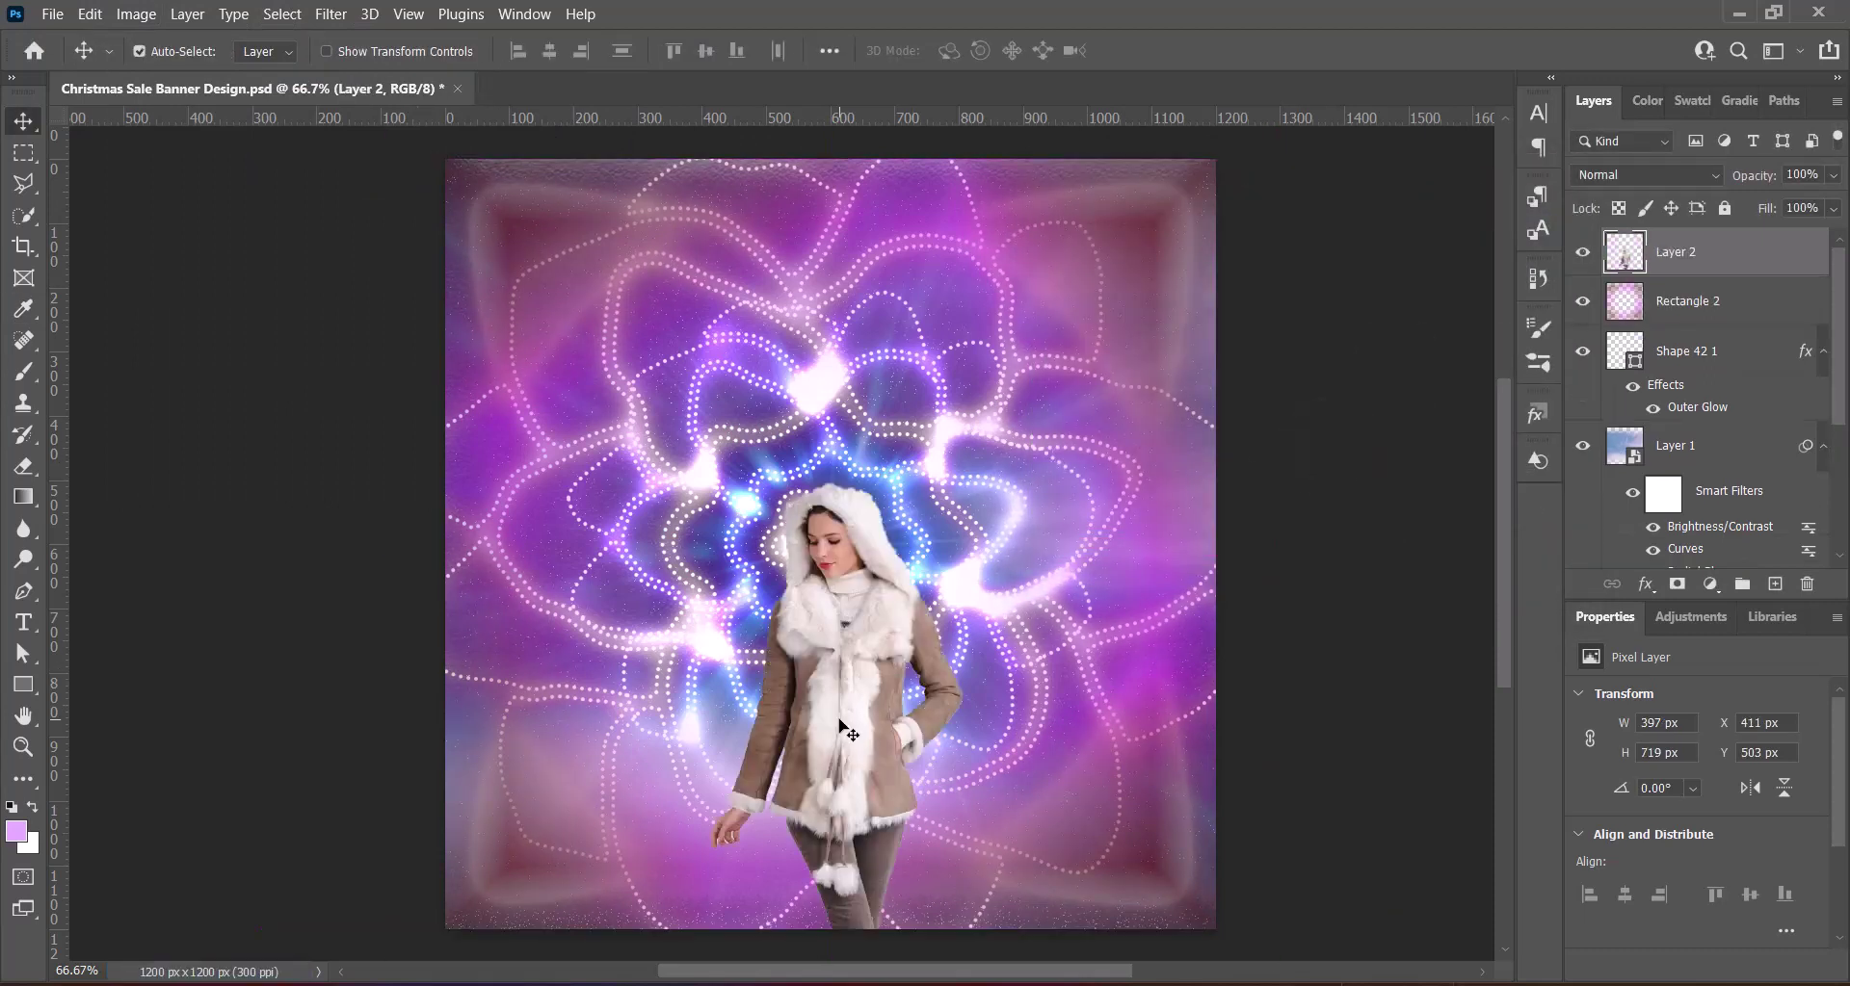
pyautogui.hotkey('ctrl', 't')
pyautogui.moveTo(836, 481); pyautogui.dragTo(836, 325)
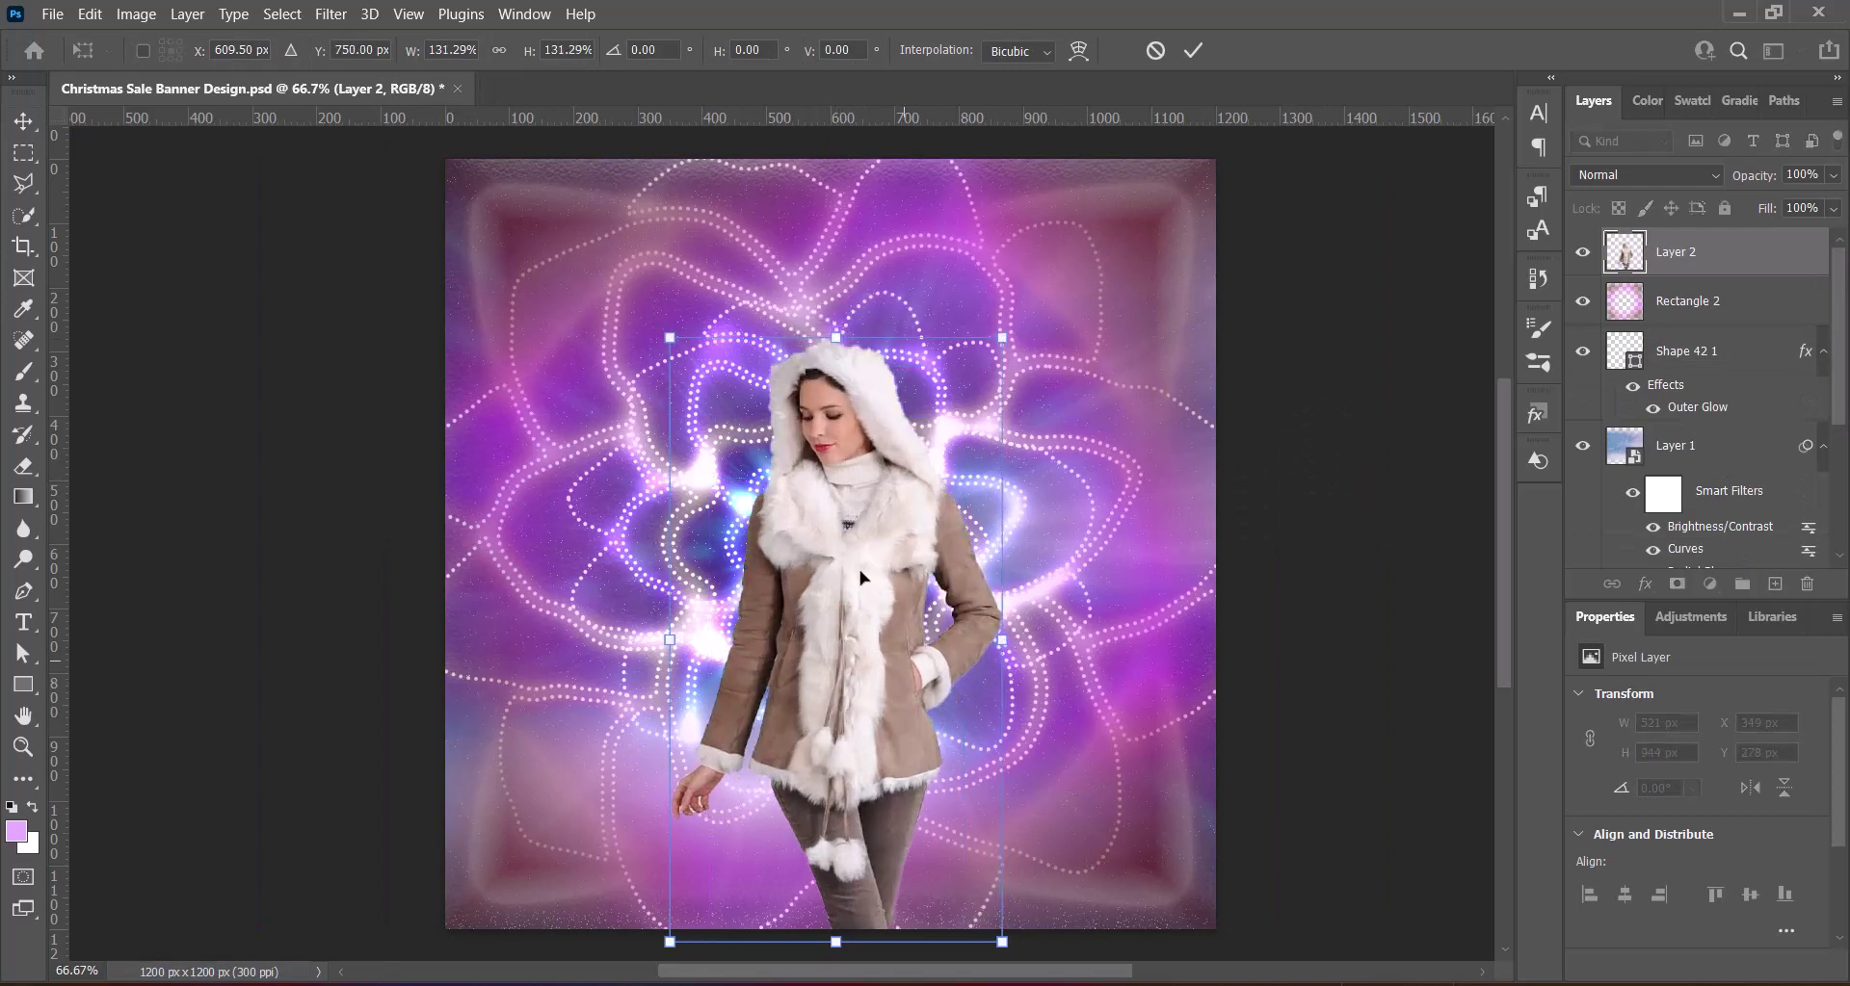
pyautogui.moveTo(879, 680)
pyautogui.mouseDown()
pyautogui.moveTo(853, 686)
pyautogui.moveTo(854, 734)
pyautogui.mouseUp()
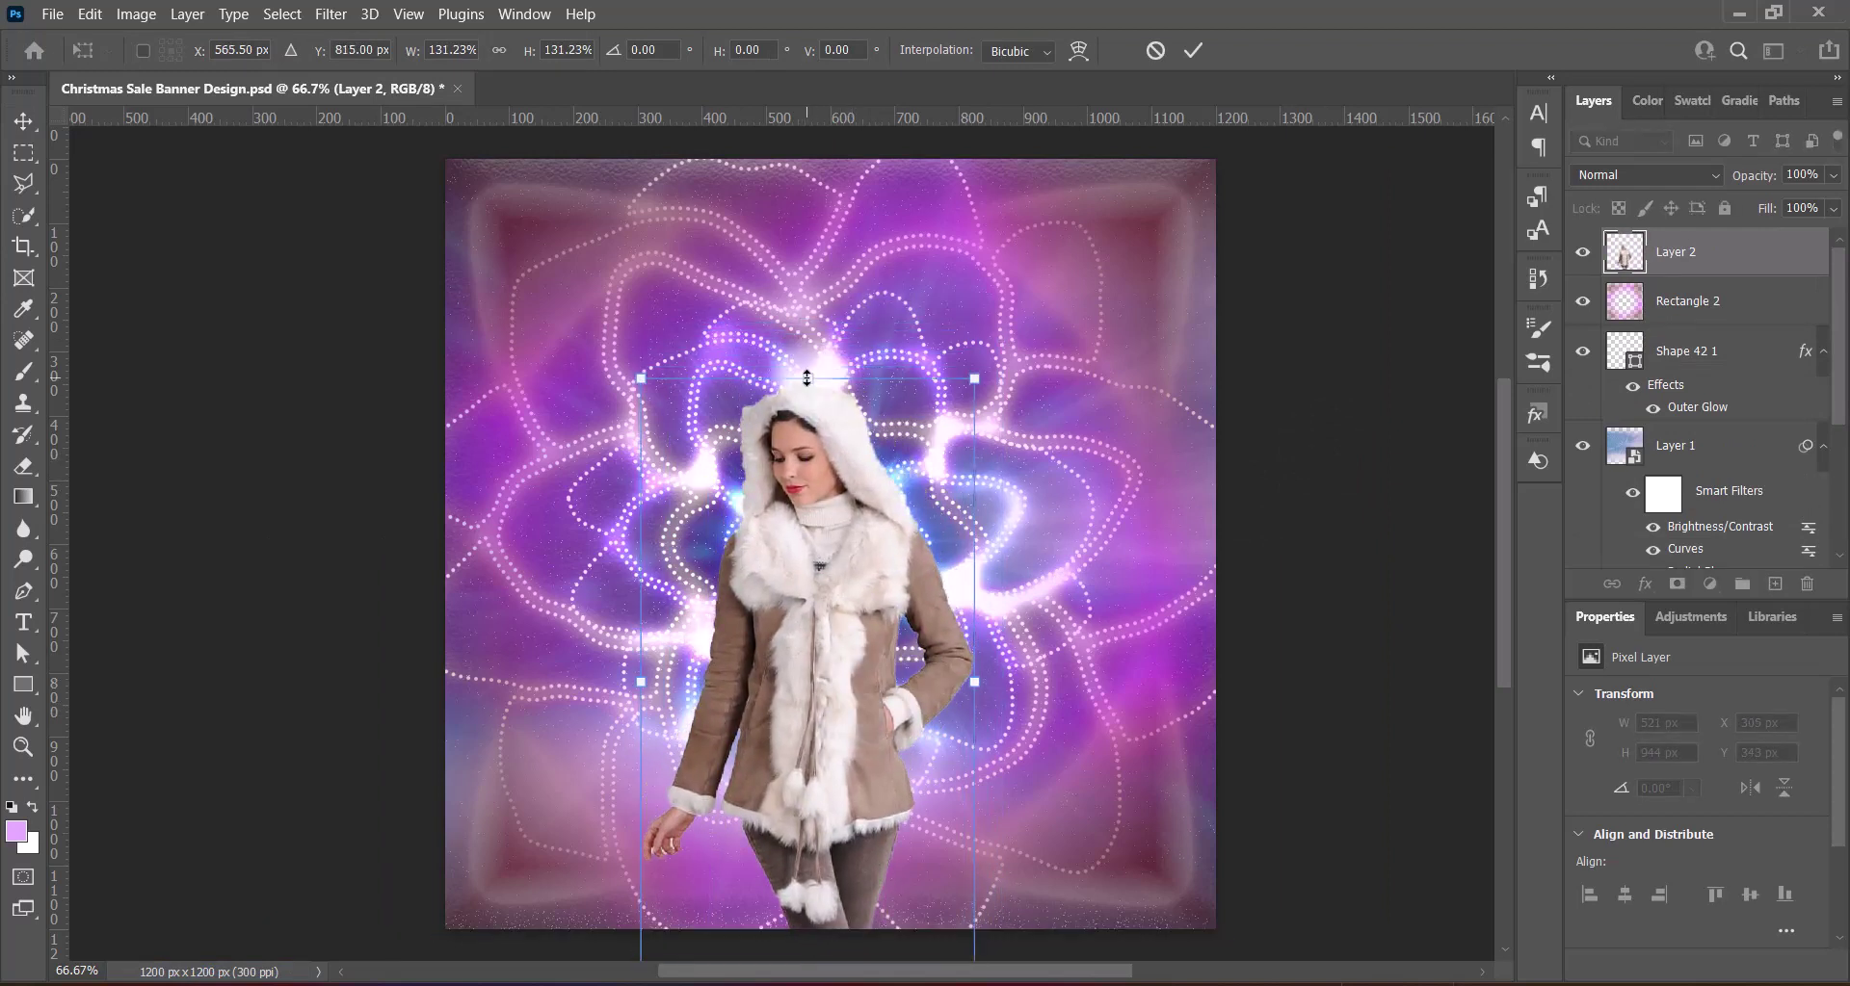
pyautogui.moveTo(809, 379)
pyautogui.mouseDown()
pyautogui.moveTo(805, 300)
pyautogui.moveTo(805, 318)
pyautogui.mouseUp()
pyautogui.moveTo(831, 625); pyautogui.dragTo(845, 615)
# Fine-tune the woman to about 154% scale, centre her, and commit the transform
pyautogui.press('Up')
pyautogui.press('Up')
pyautogui.press('Up')
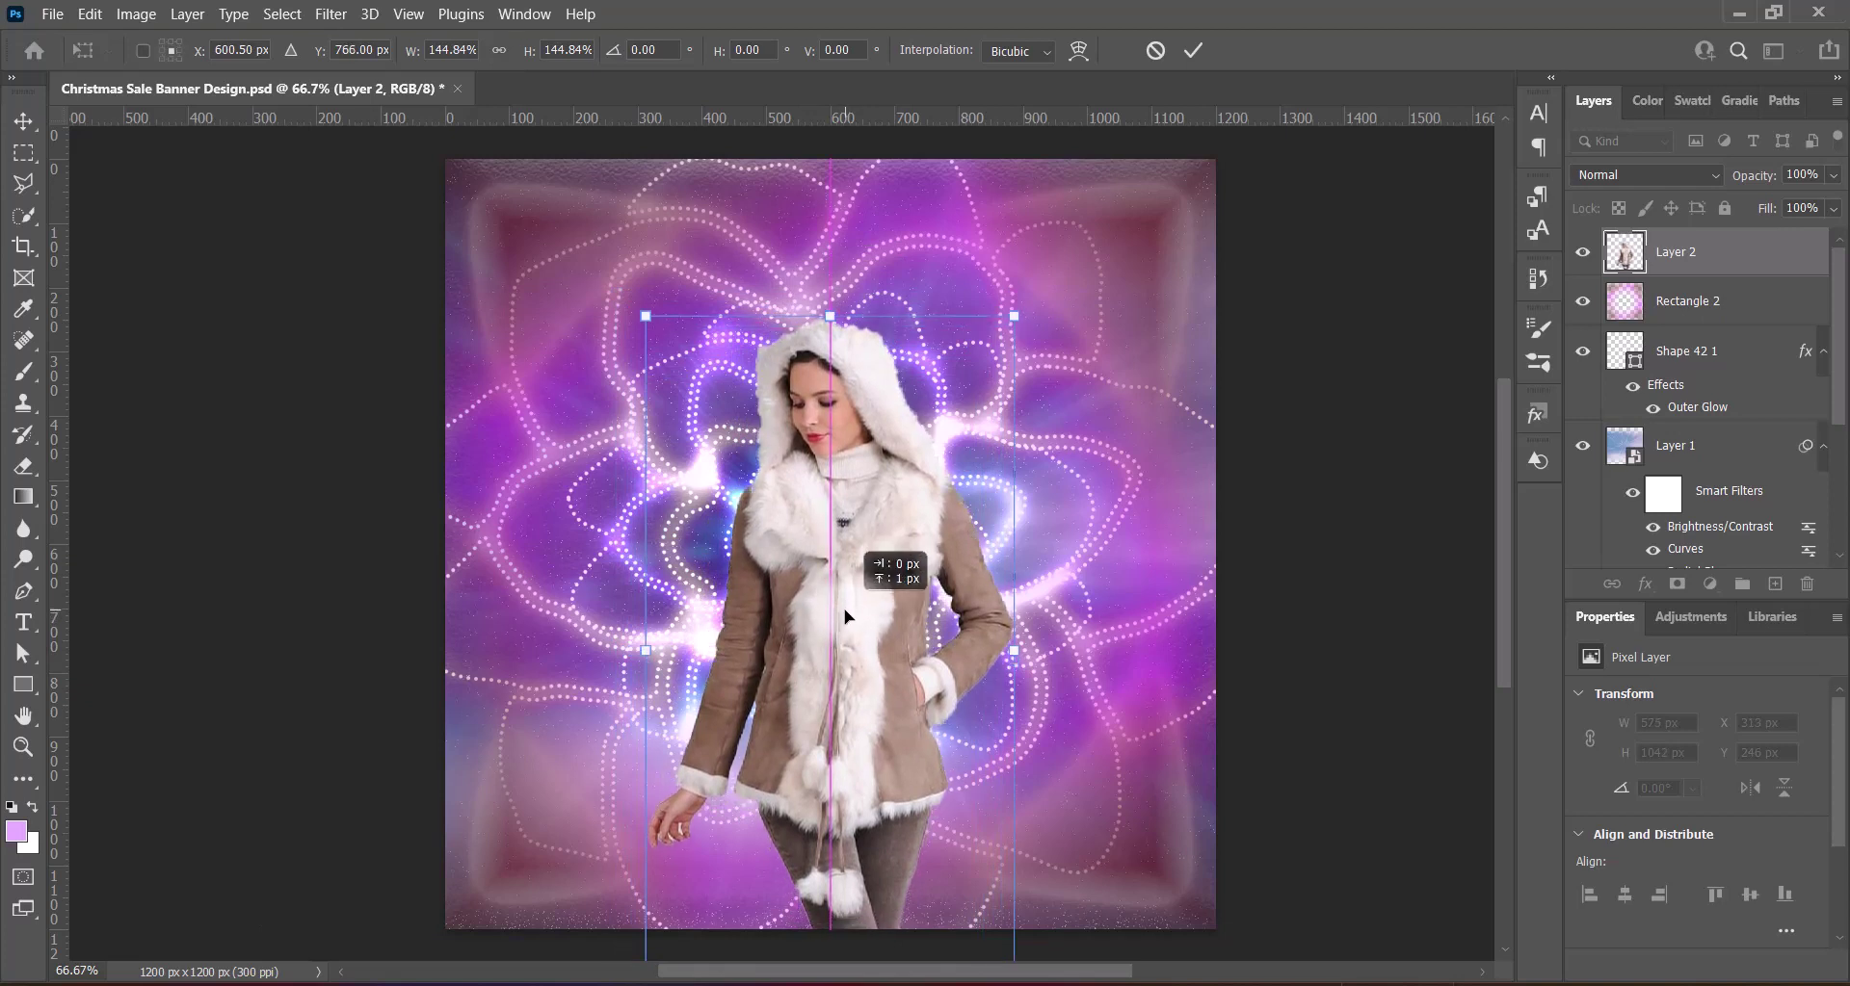
pyautogui.moveTo(810, 317); pyautogui.dragTo(810, 234)
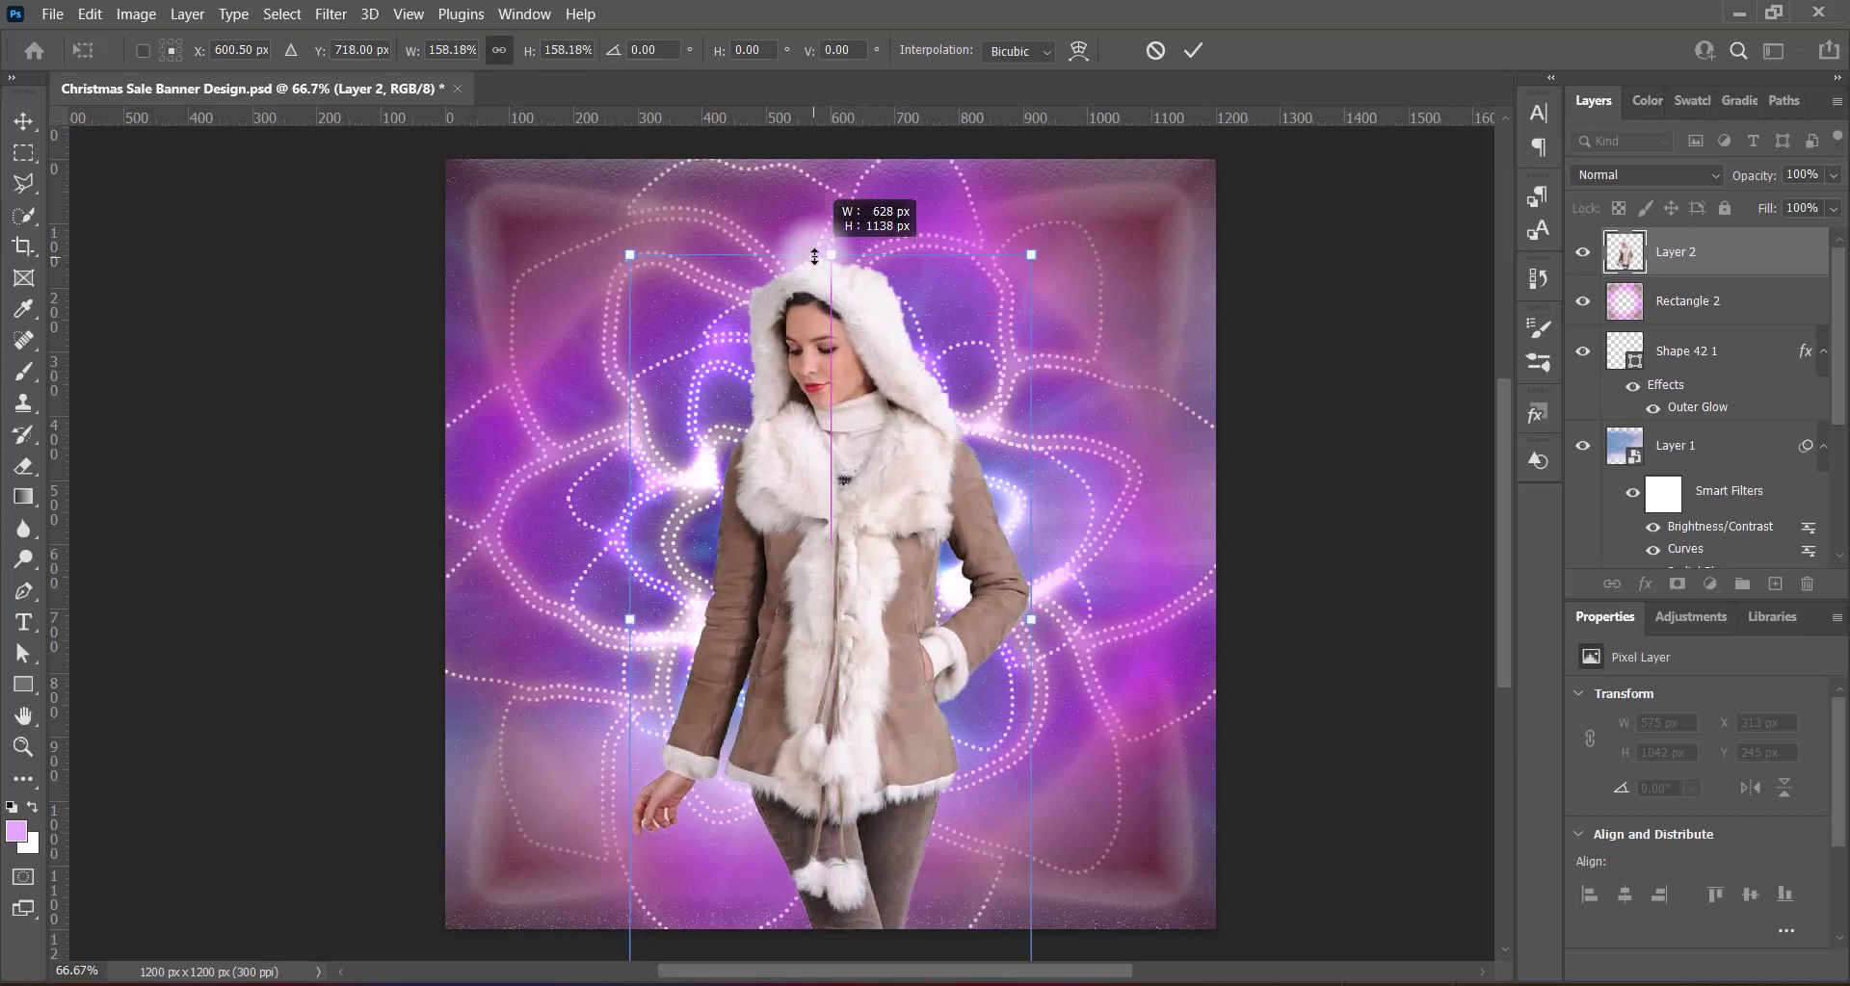
pyautogui.moveTo(887, 553); pyautogui.dragTo(888, 572)
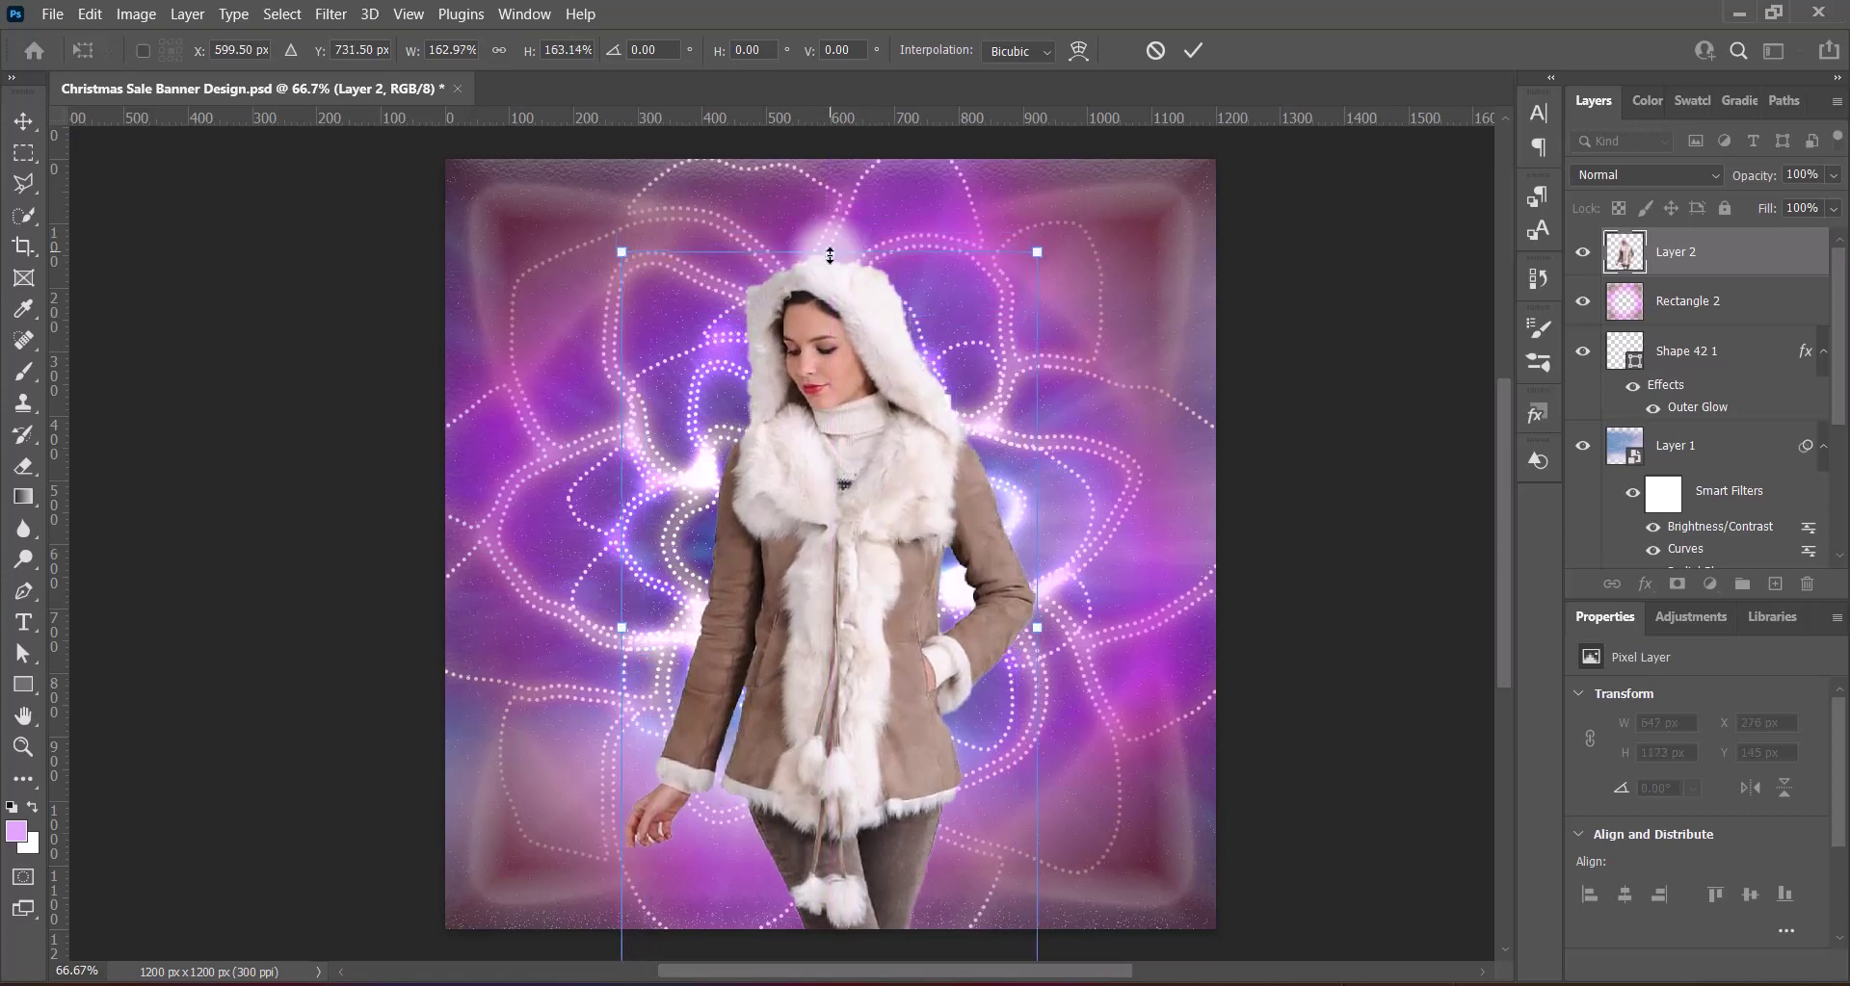
pyautogui.moveTo(829, 252); pyautogui.dragTo(830, 272)
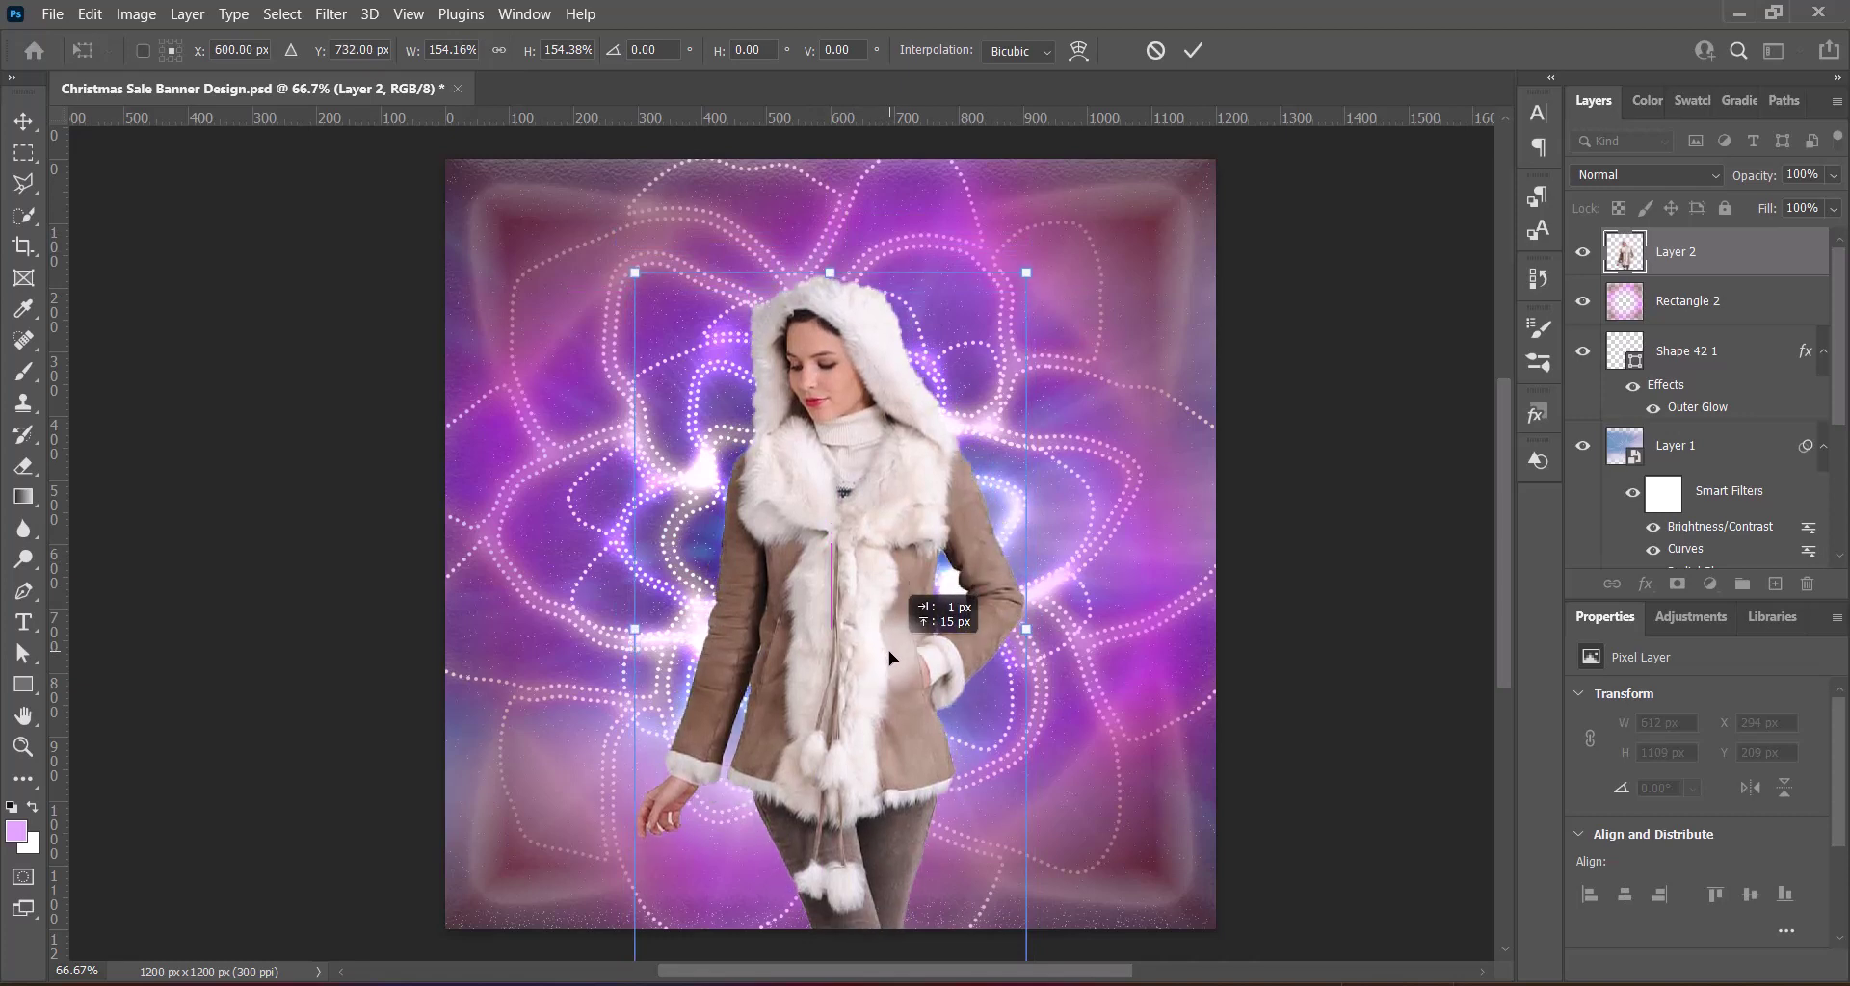
pyautogui.hotkey('shift', 'Down')
pyautogui.press('Down')
pyautogui.press('Down')
pyautogui.press('Down')
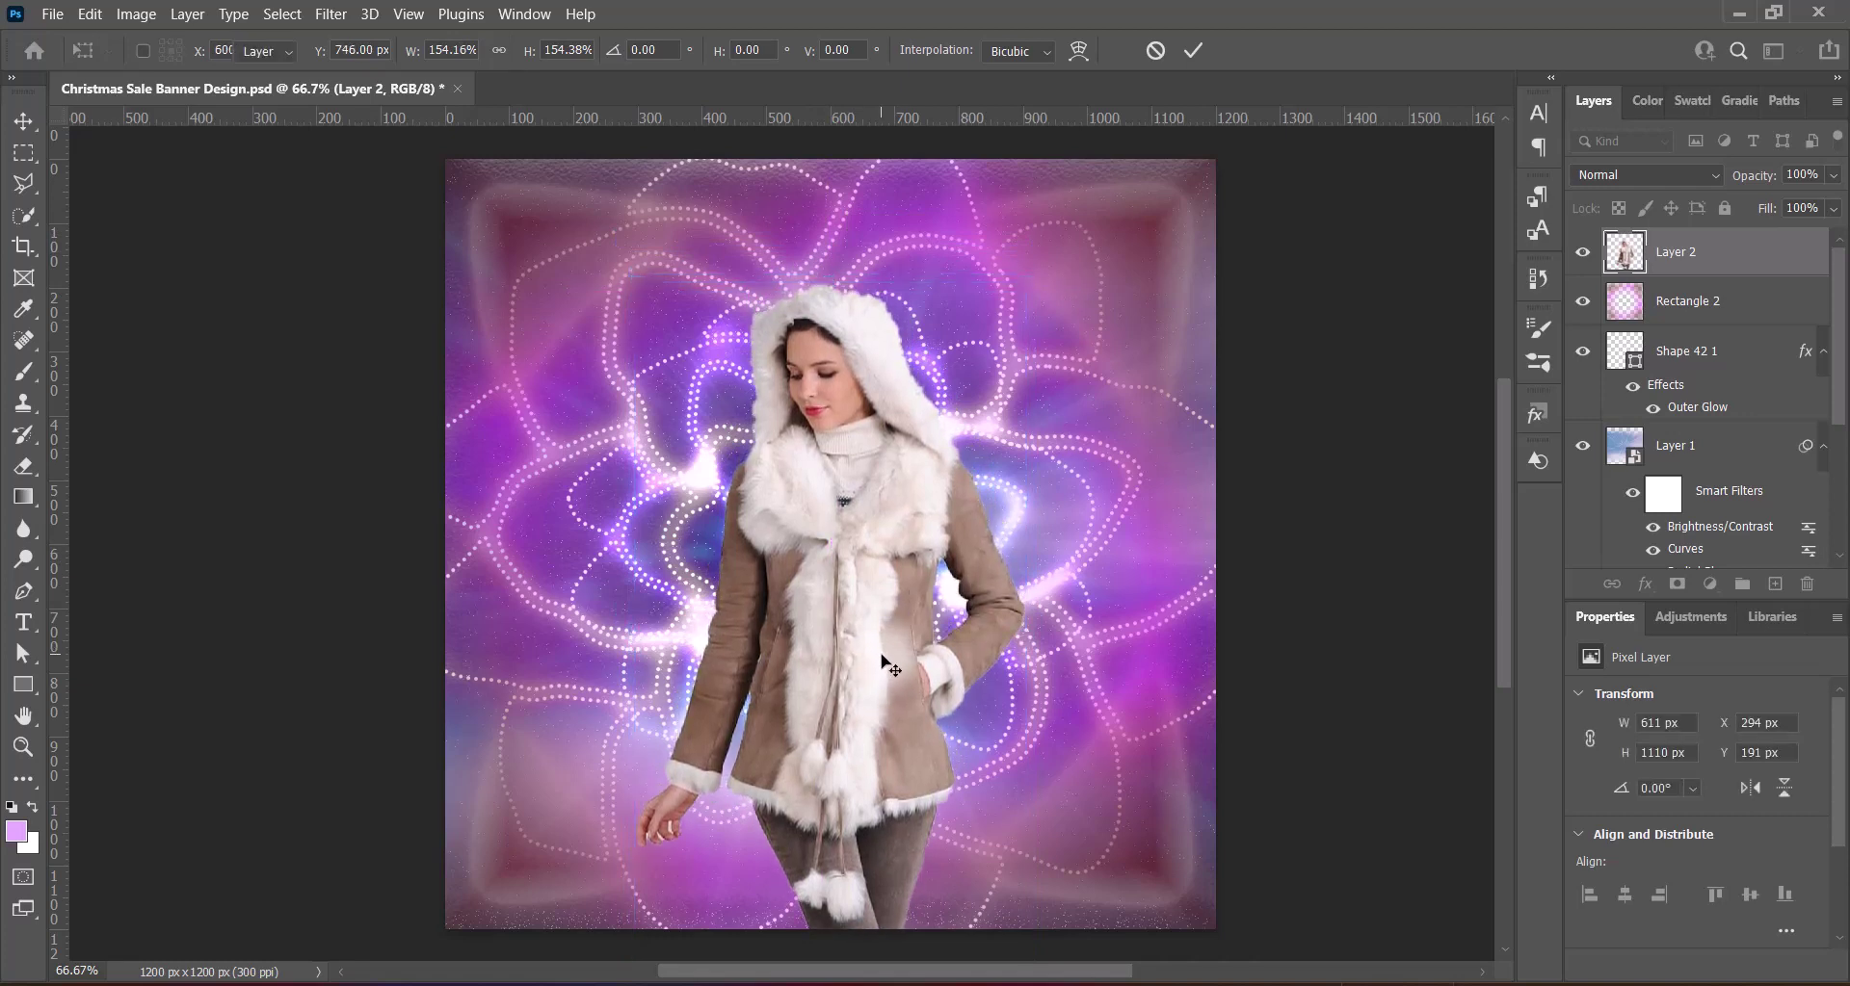
pyautogui.press('Return')
# Apply the Increase Saturation Hue/Saturation preset to the woman's photo
pyautogui.click(136, 14)
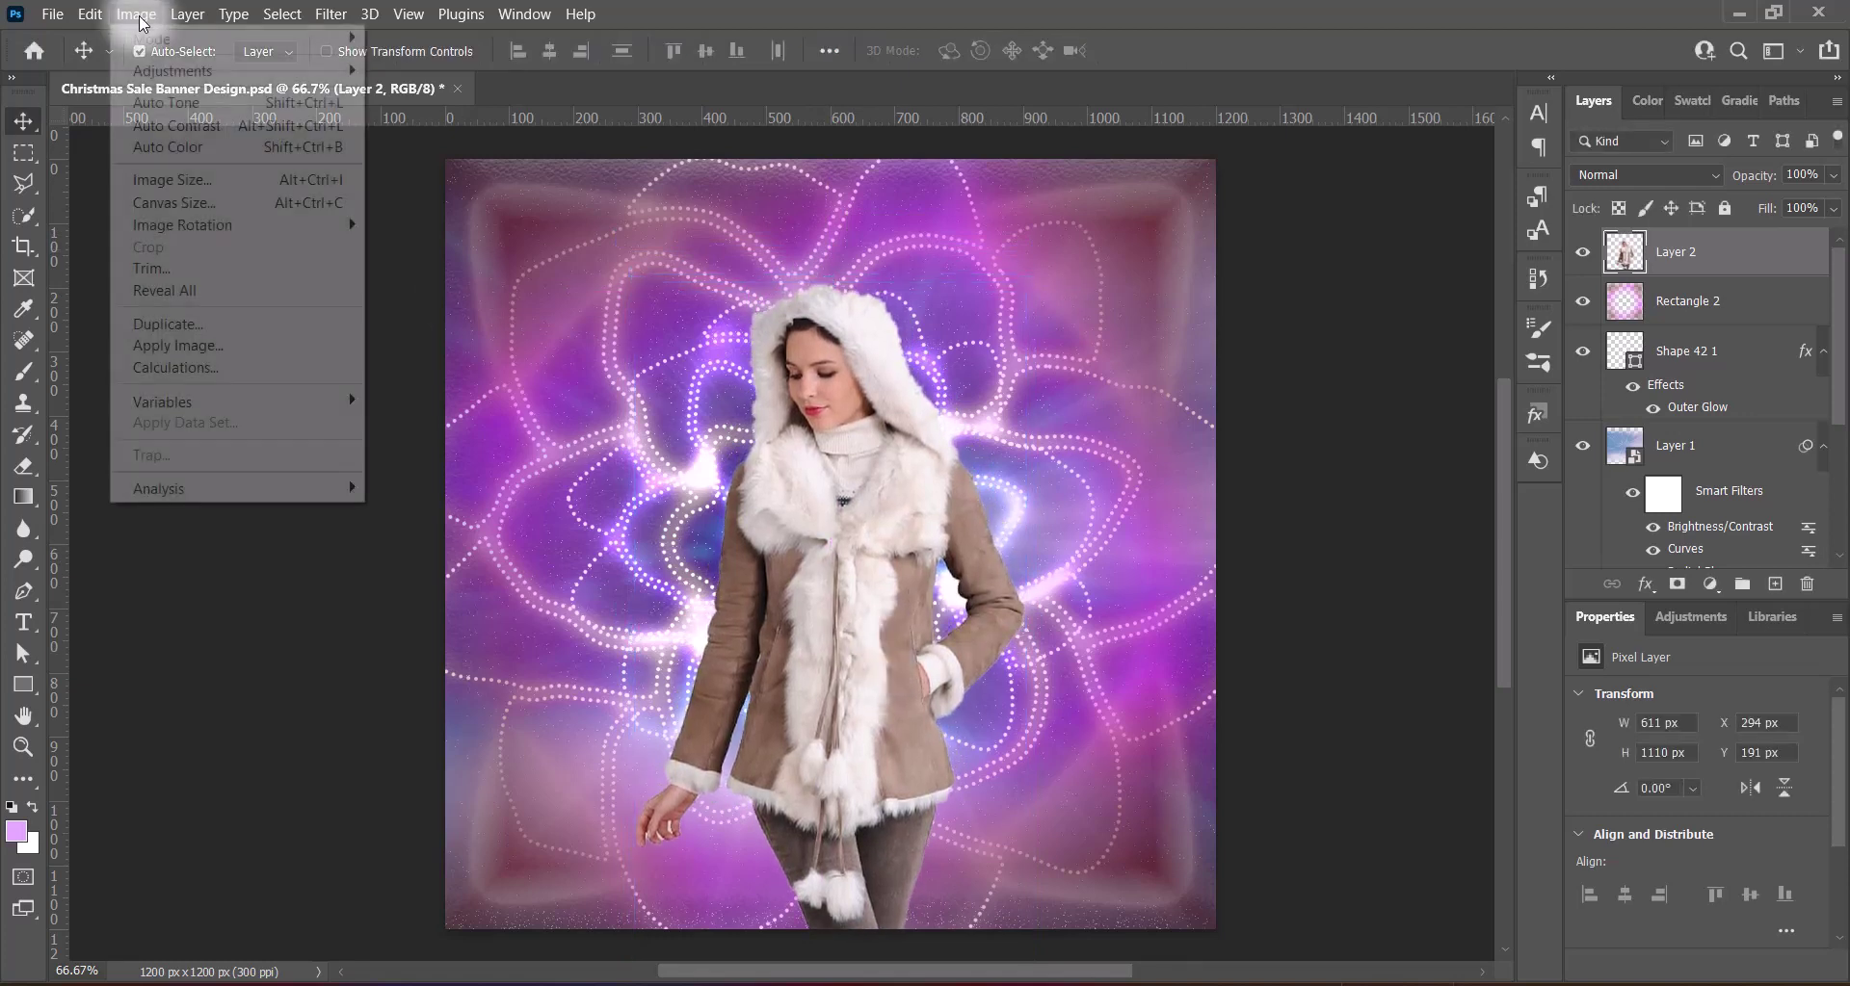
pyautogui.click(578, 181)
pyautogui.click(1187, 214)
pyautogui.moveTo(171, 71)
pyautogui.click(1176, 326)
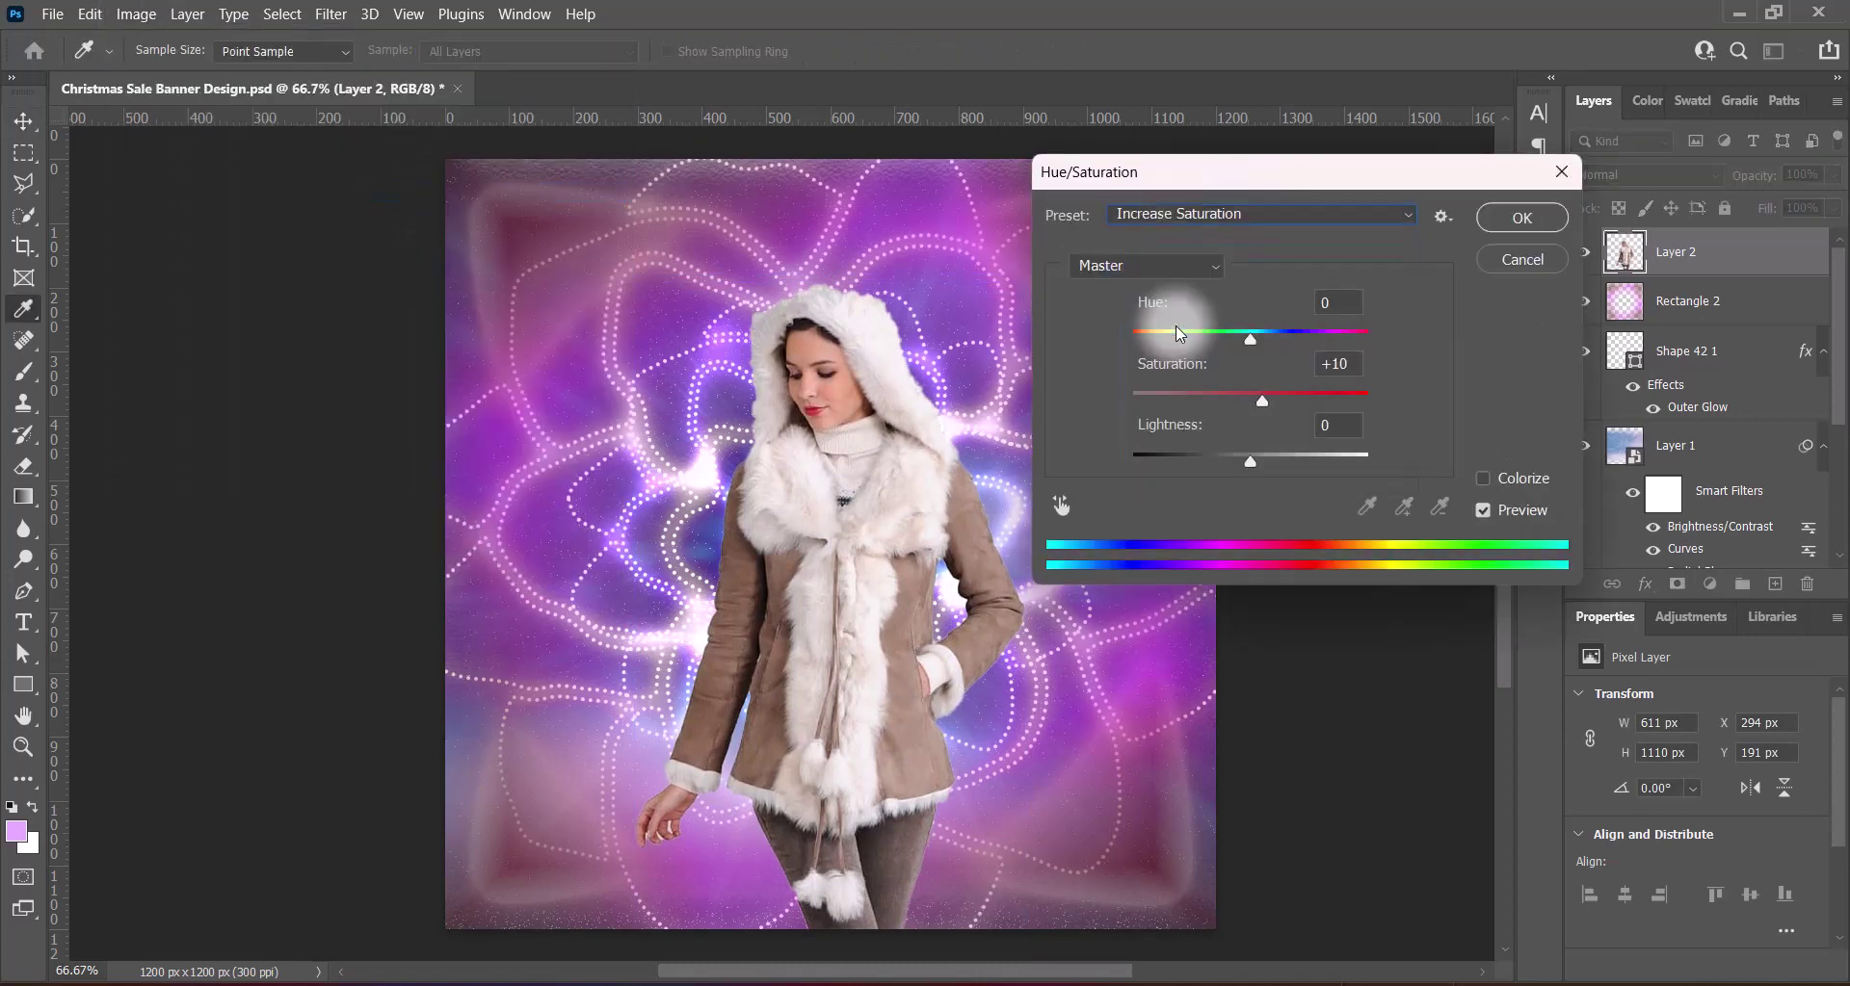
pyautogui.click(1498, 220)
# Raise the woman's contrast to 39 with Brightness/Contrast
pyautogui.click(136, 13)
pyautogui.click(415, 72)
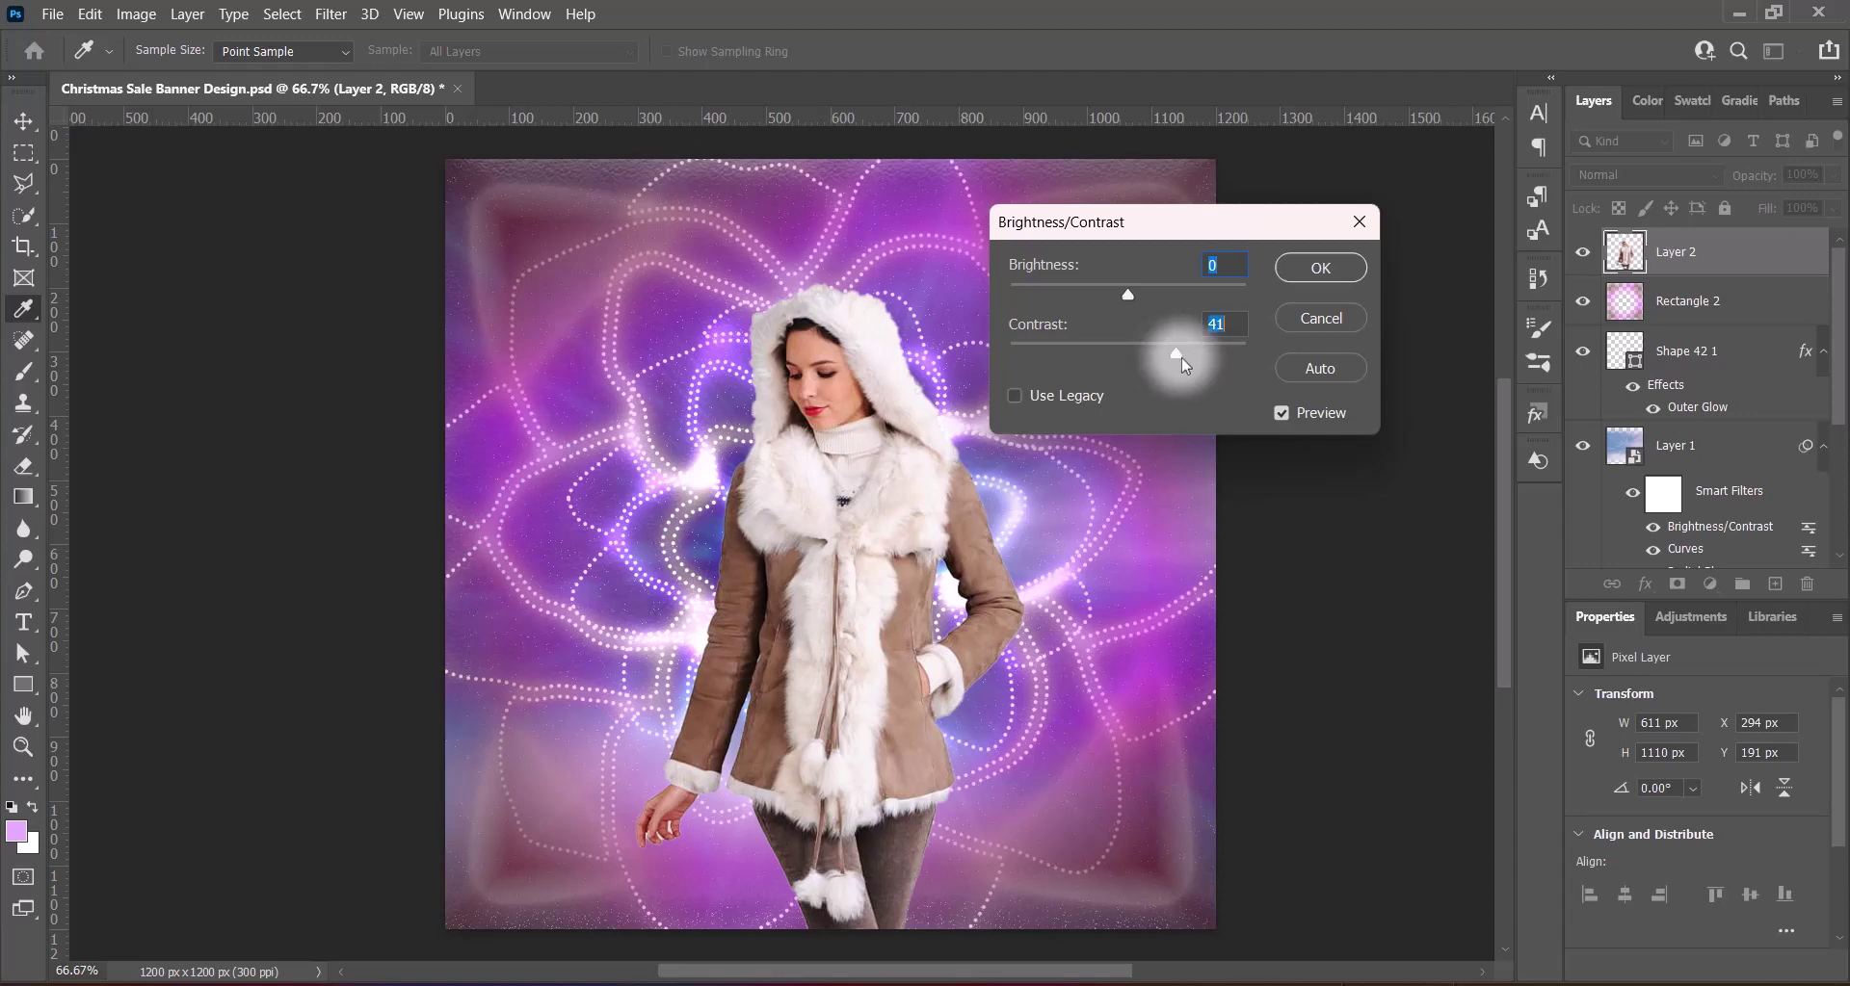
pyautogui.click(1211, 328)
pyautogui.click(1313, 277)
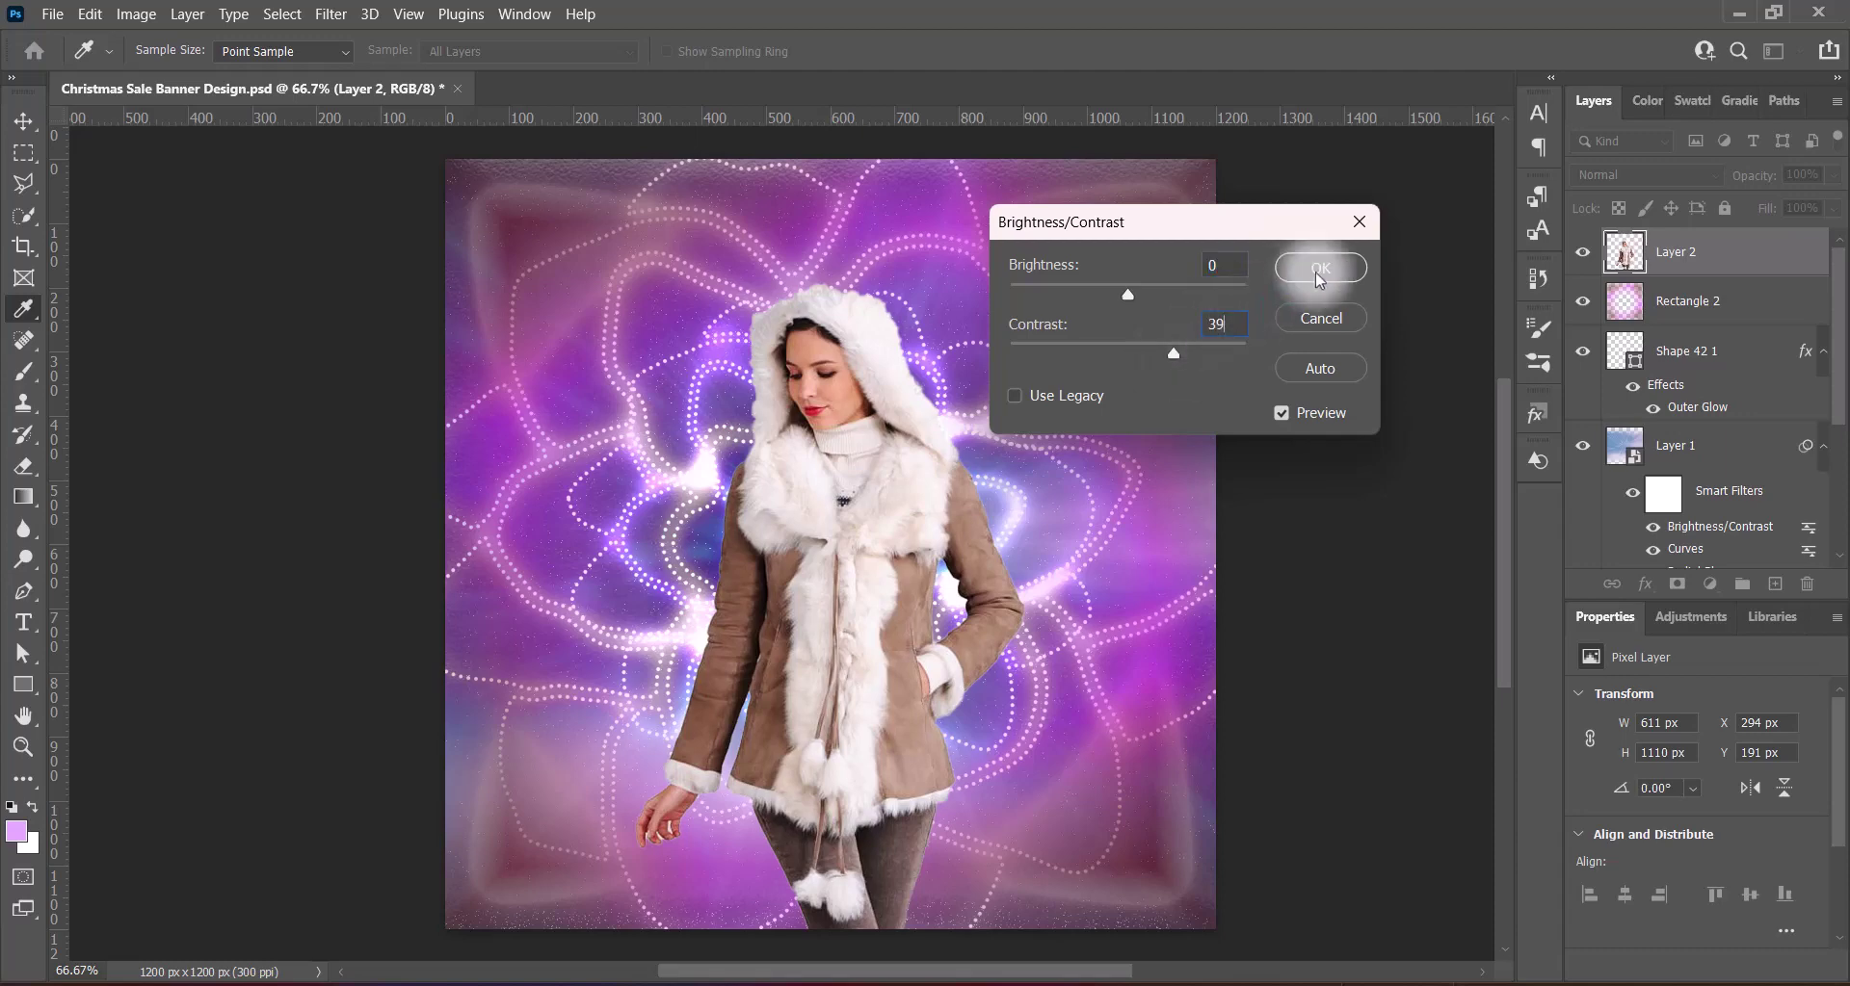
pyautogui.click(547, 229)
# Brighten the woman with a Curves adjustment lifting a midtone and a highlight point
pyautogui.click(136, 14)
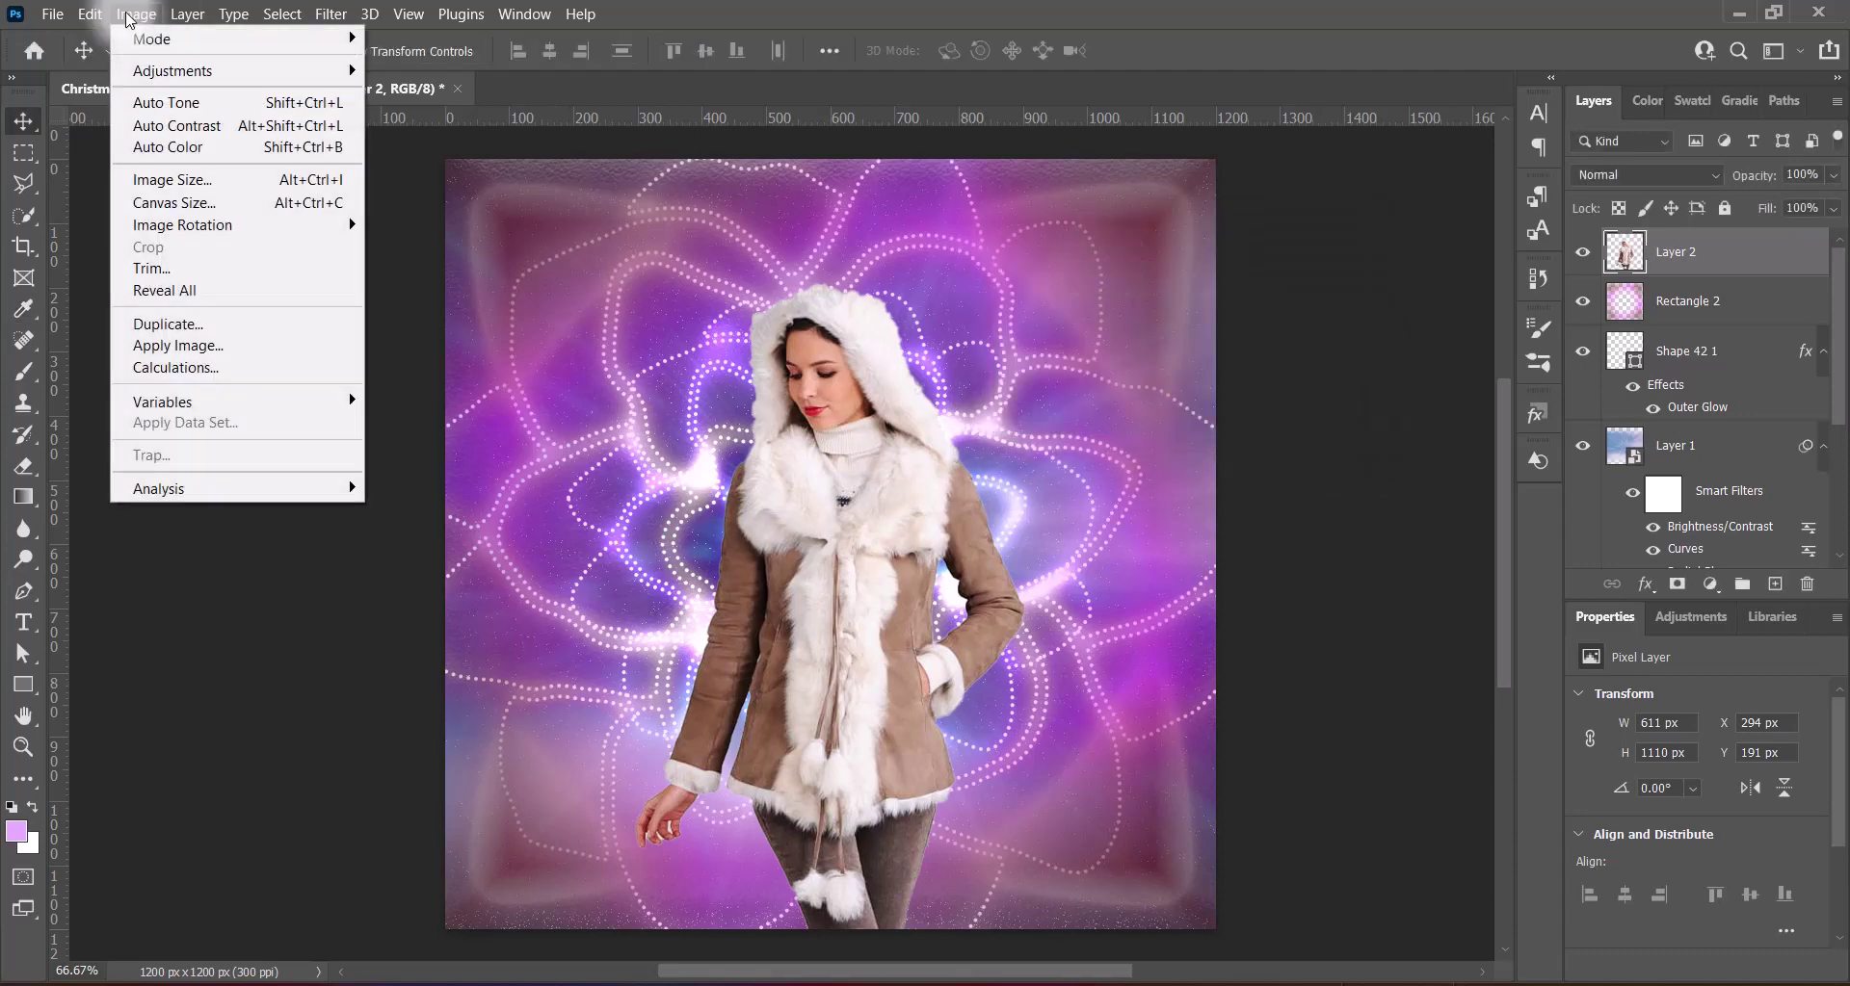
pyautogui.click(655, 124)
pyautogui.click(1228, 384)
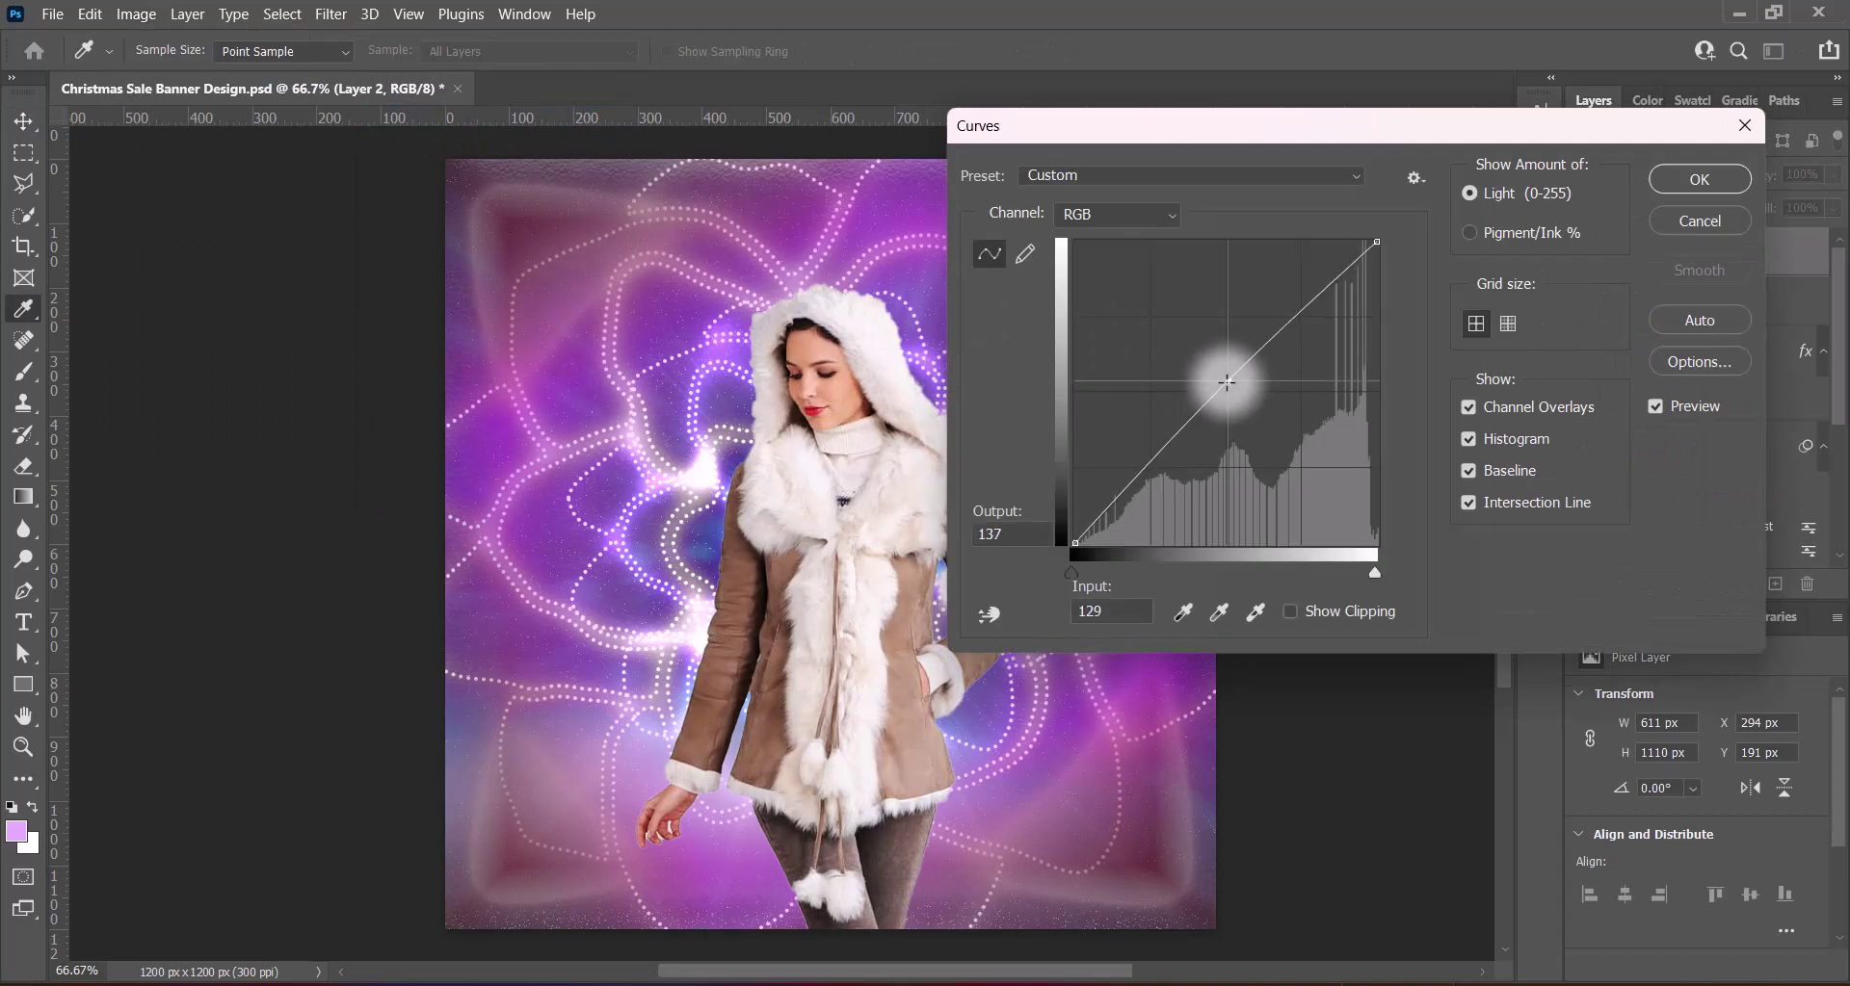
pyautogui.moveTo(1226, 378); pyautogui.dragTo(1228, 374)
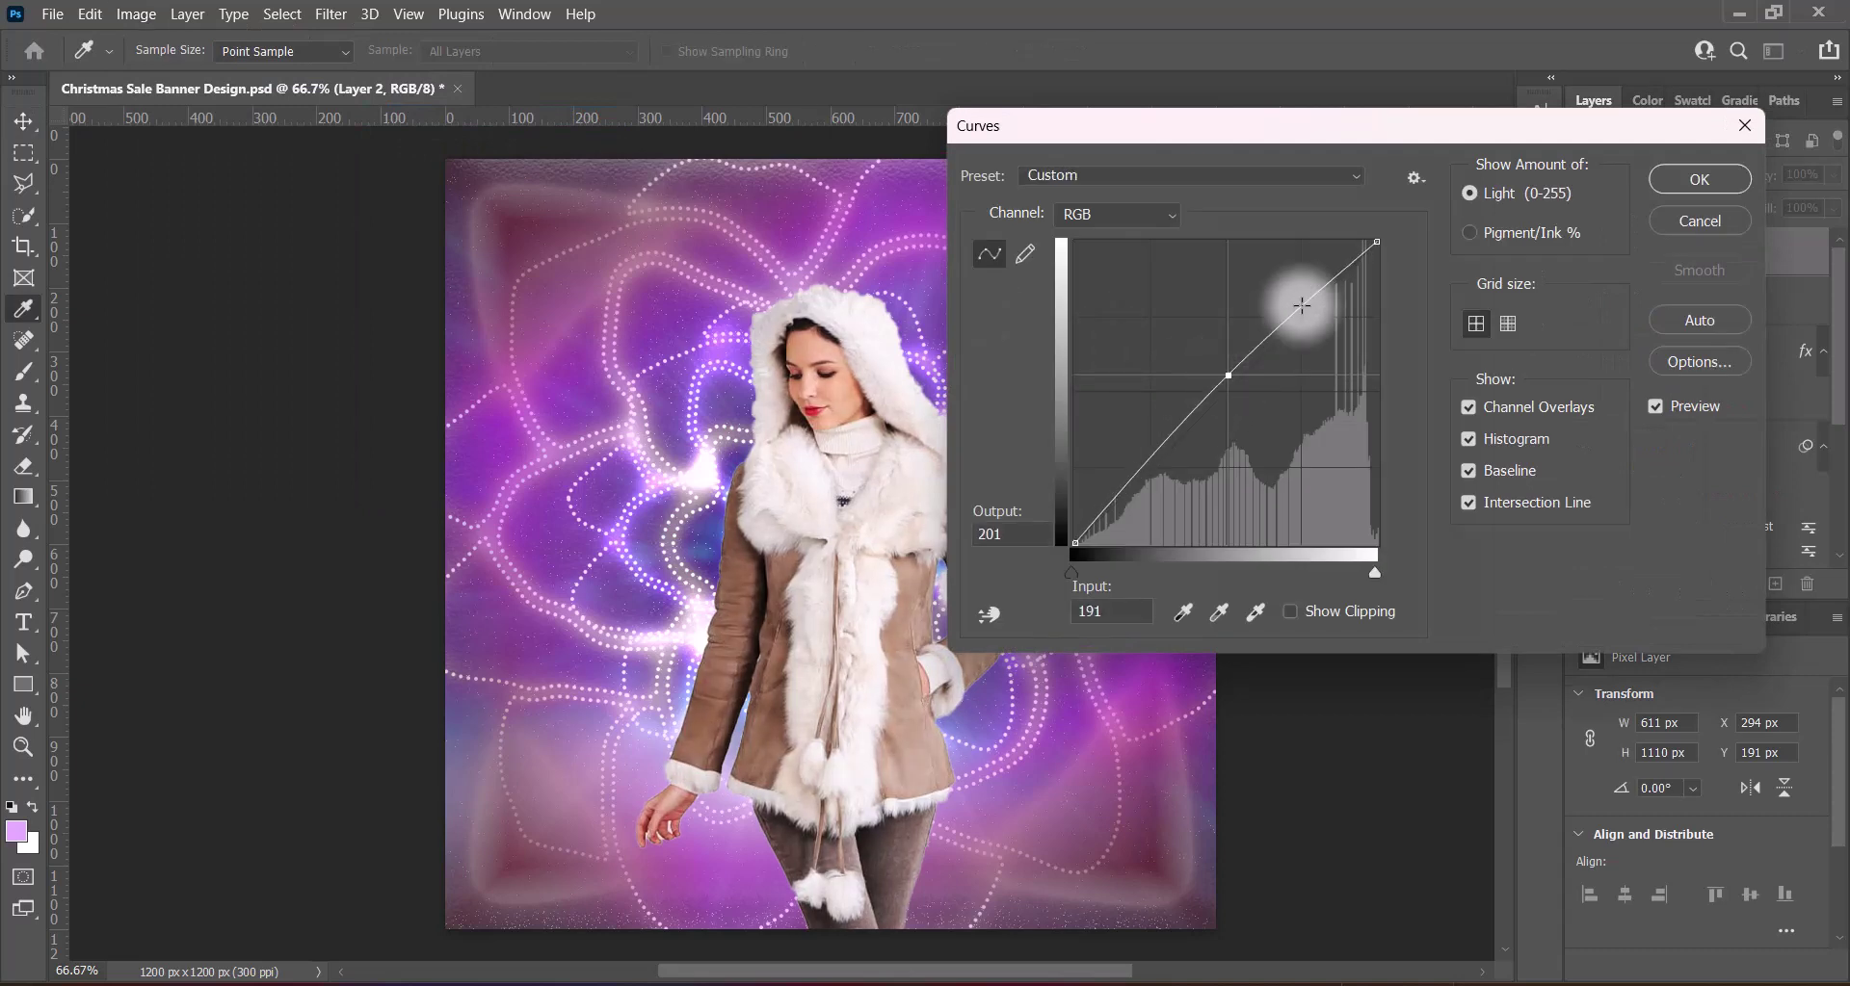
pyautogui.moveTo(1301, 290)
pyautogui.mouseDown()
pyautogui.moveTo(1300, 324)
pyautogui.moveTo(1301, 309)
pyautogui.mouseUp()
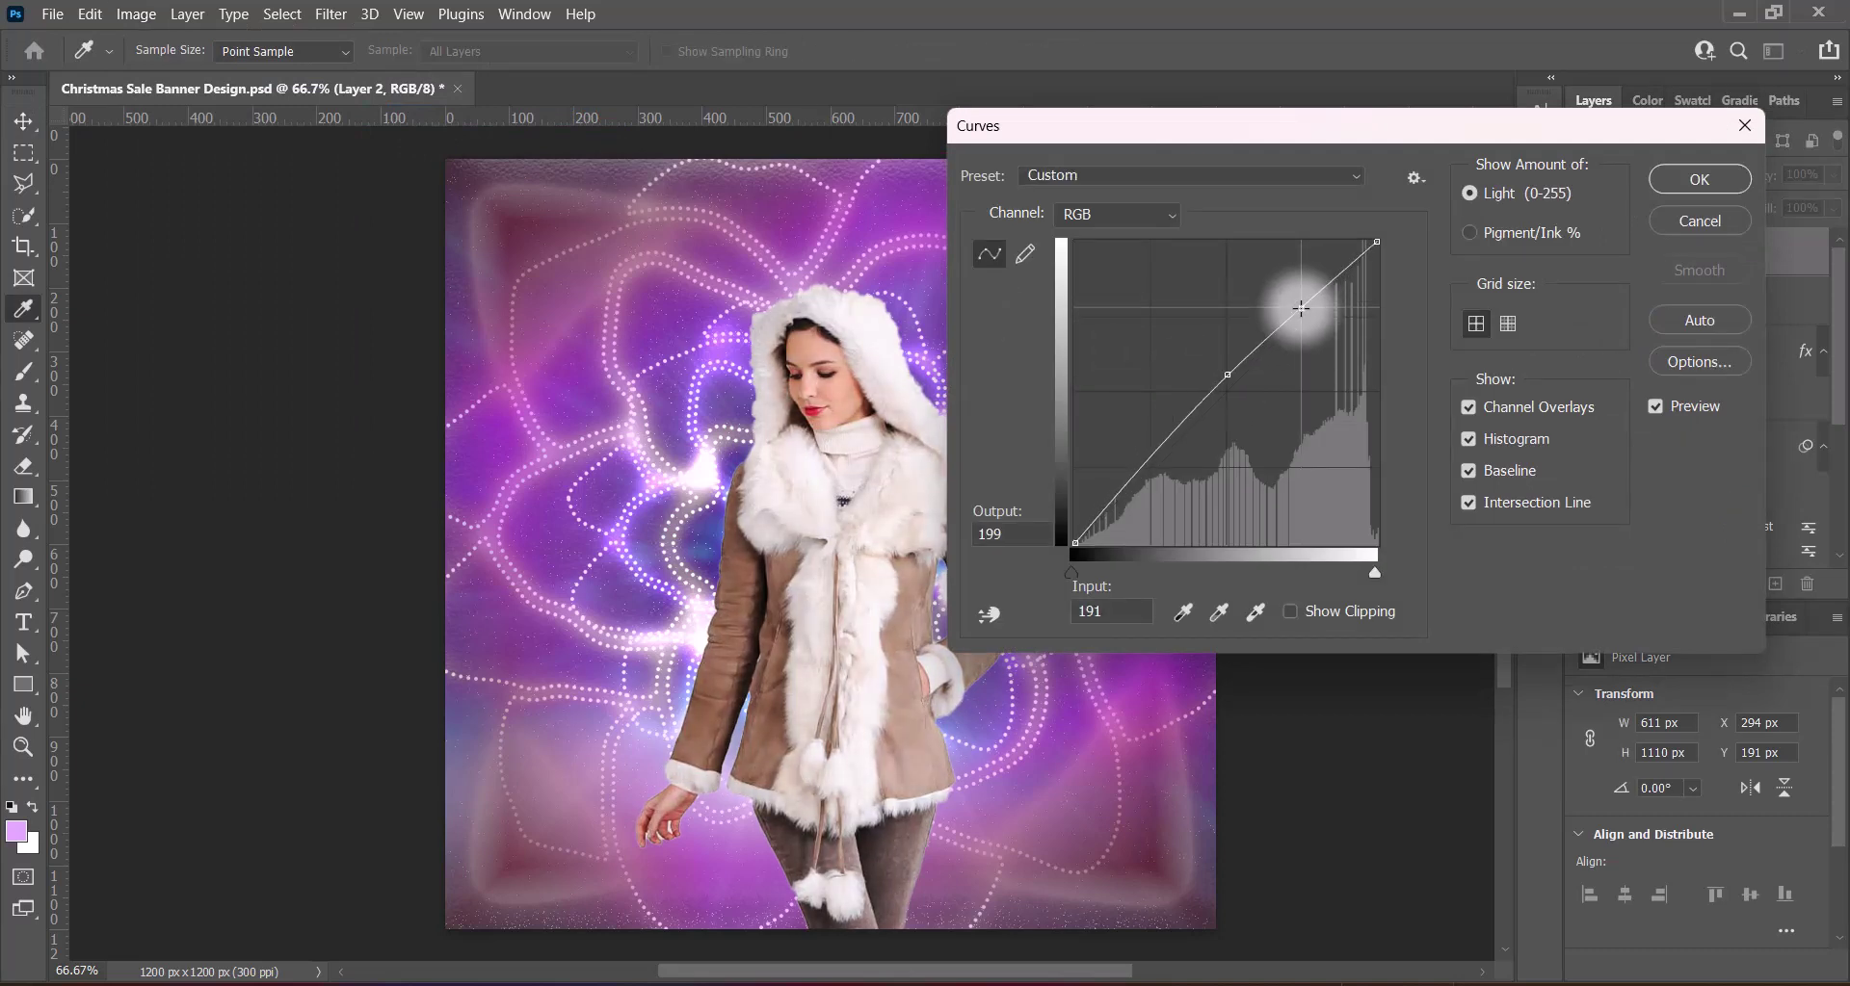
pyautogui.click(1224, 371)
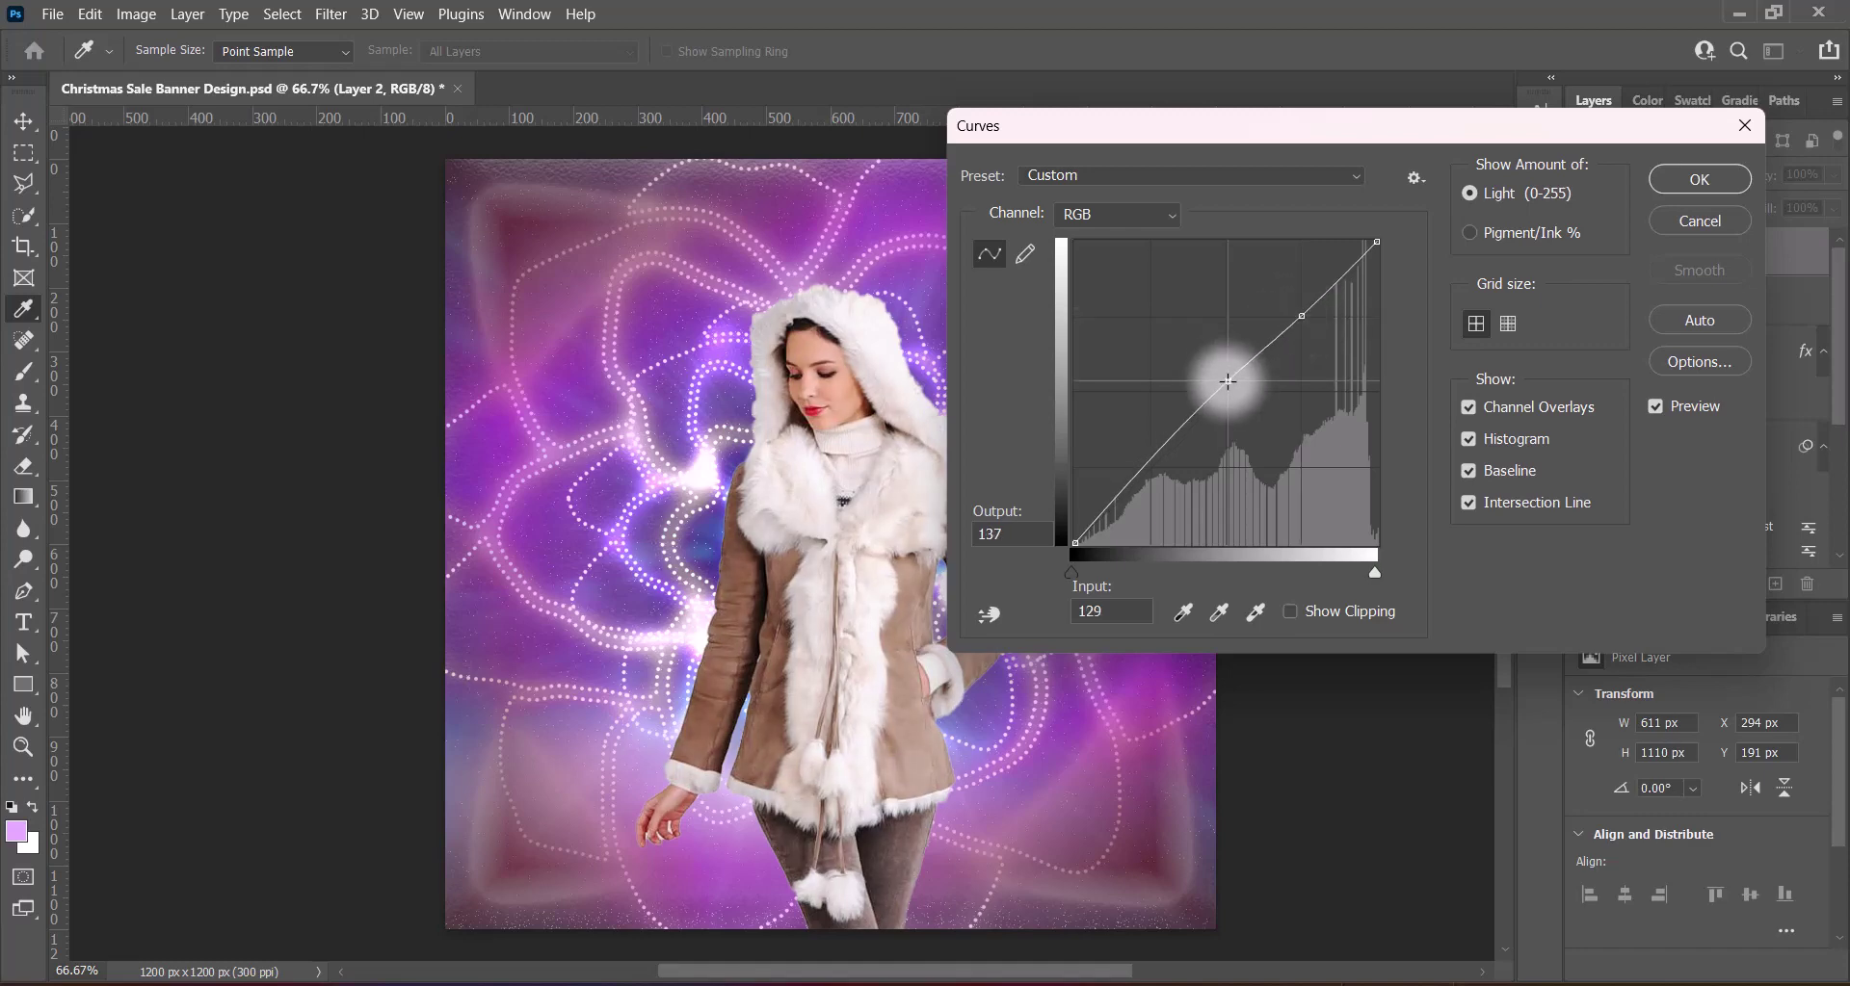
pyautogui.click(1700, 178)
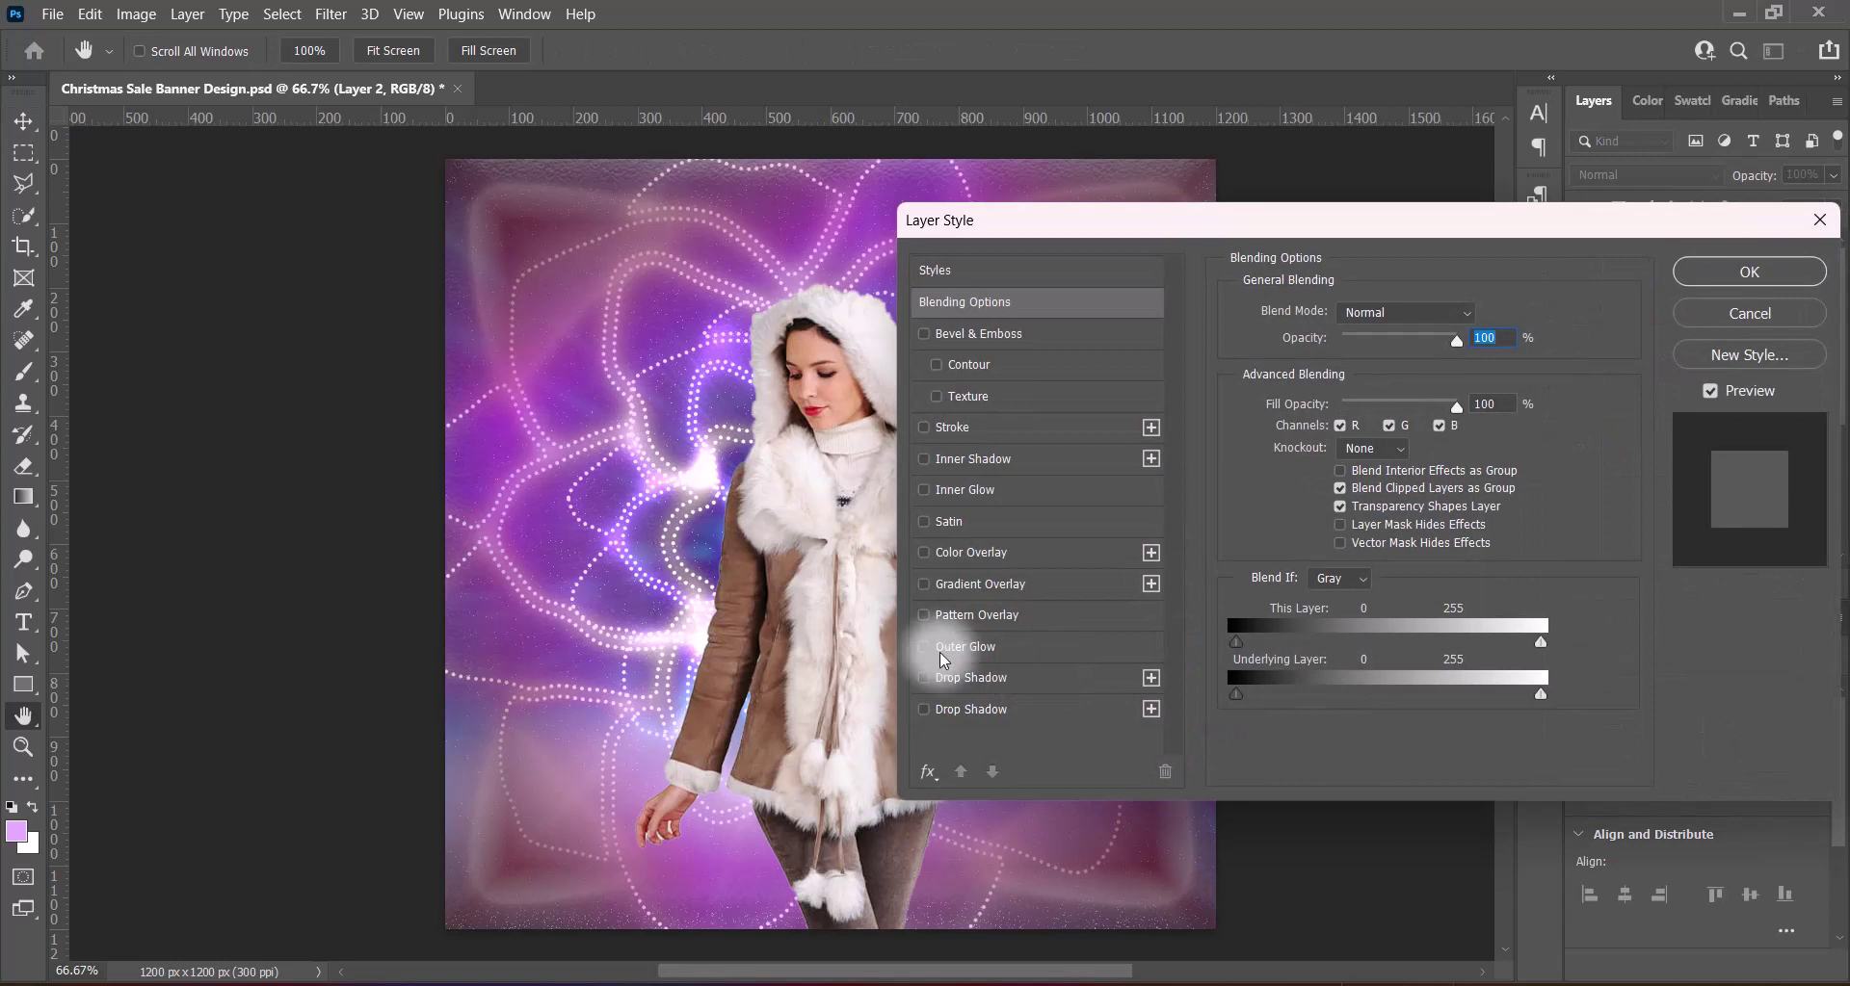
# Add a dark purple drop shadow to the model layer
pyautogui.click(924, 709)
pyautogui.click(933, 711)
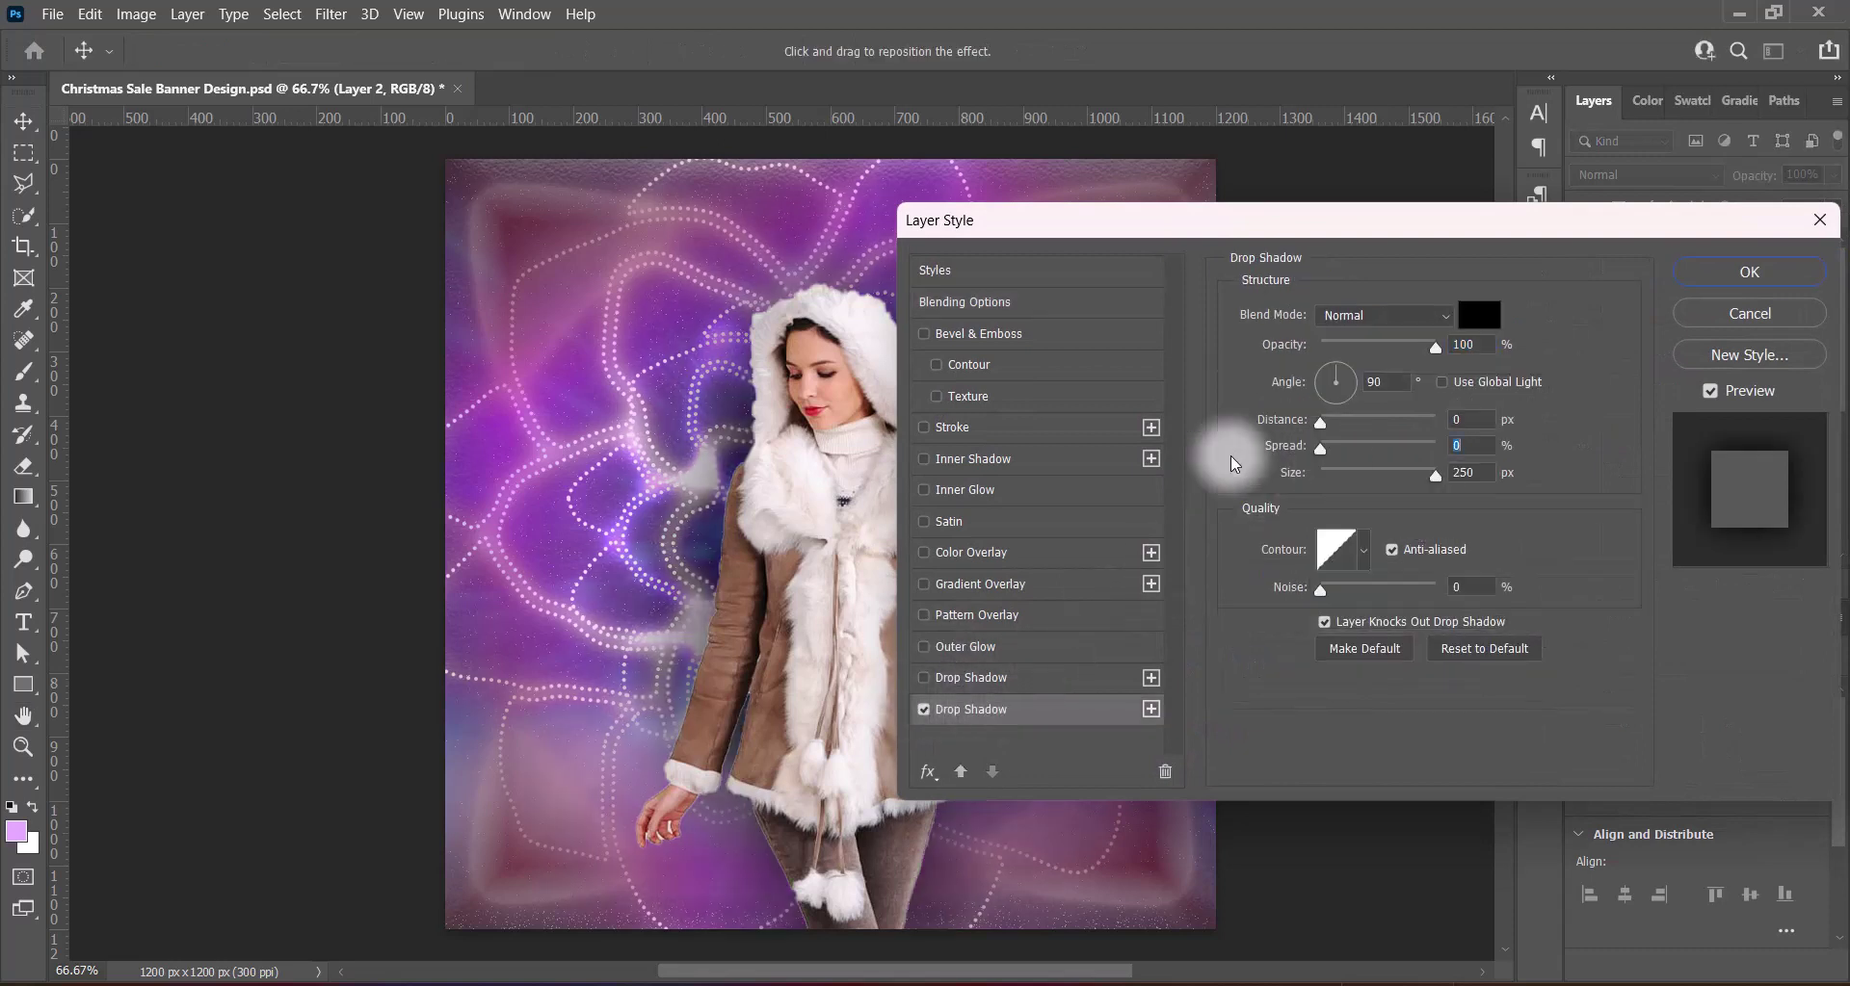
pyautogui.click(1474, 311)
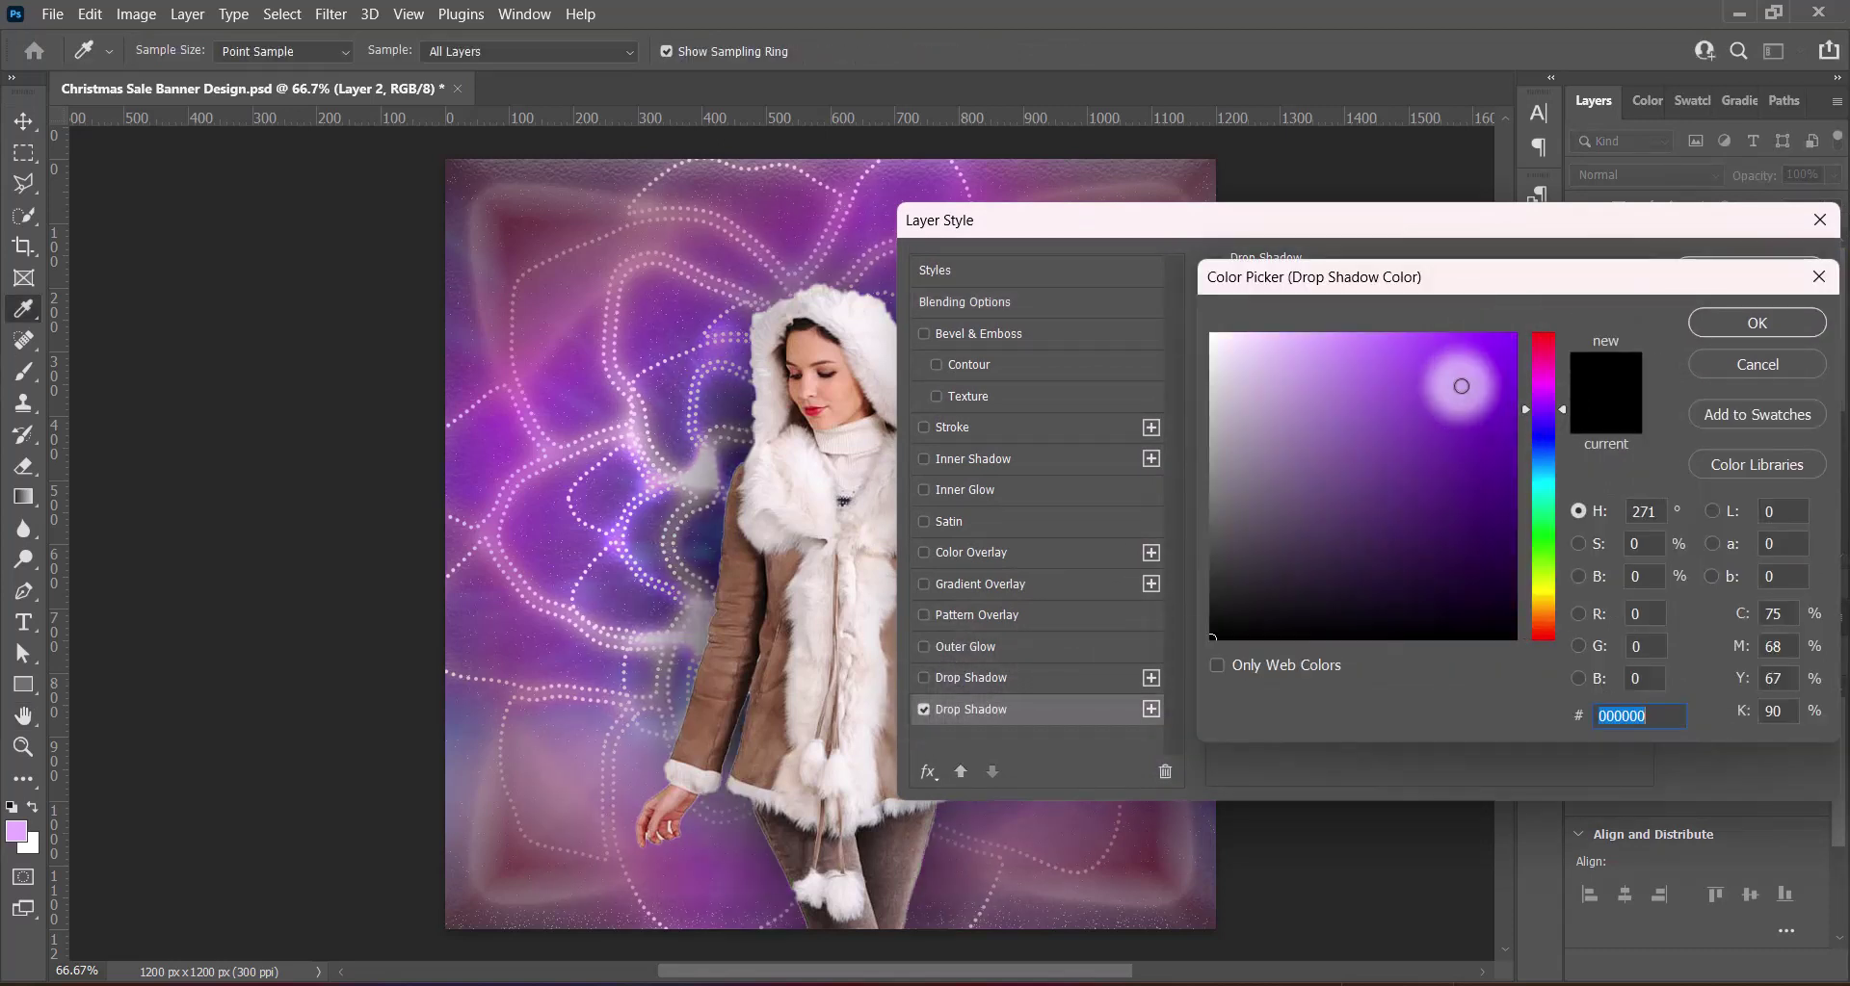
pyautogui.click(1454, 379)
pyautogui.click(1515, 602)
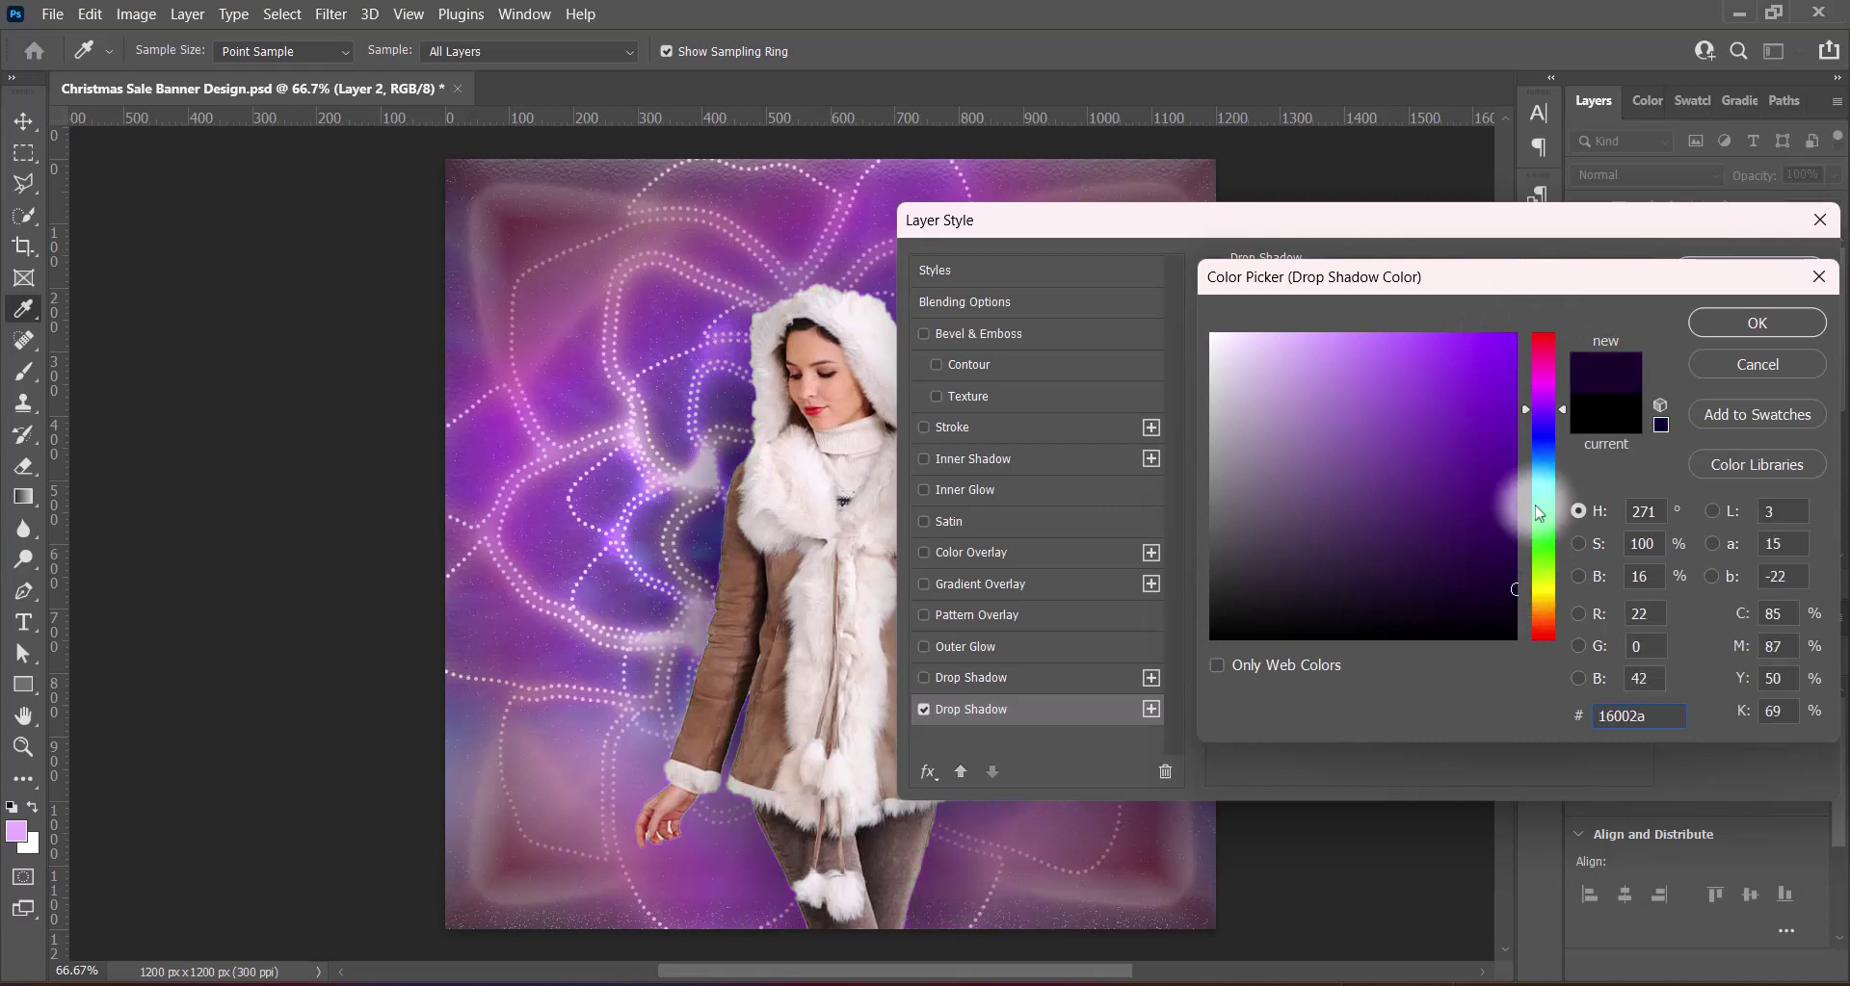
pyautogui.click(1544, 403)
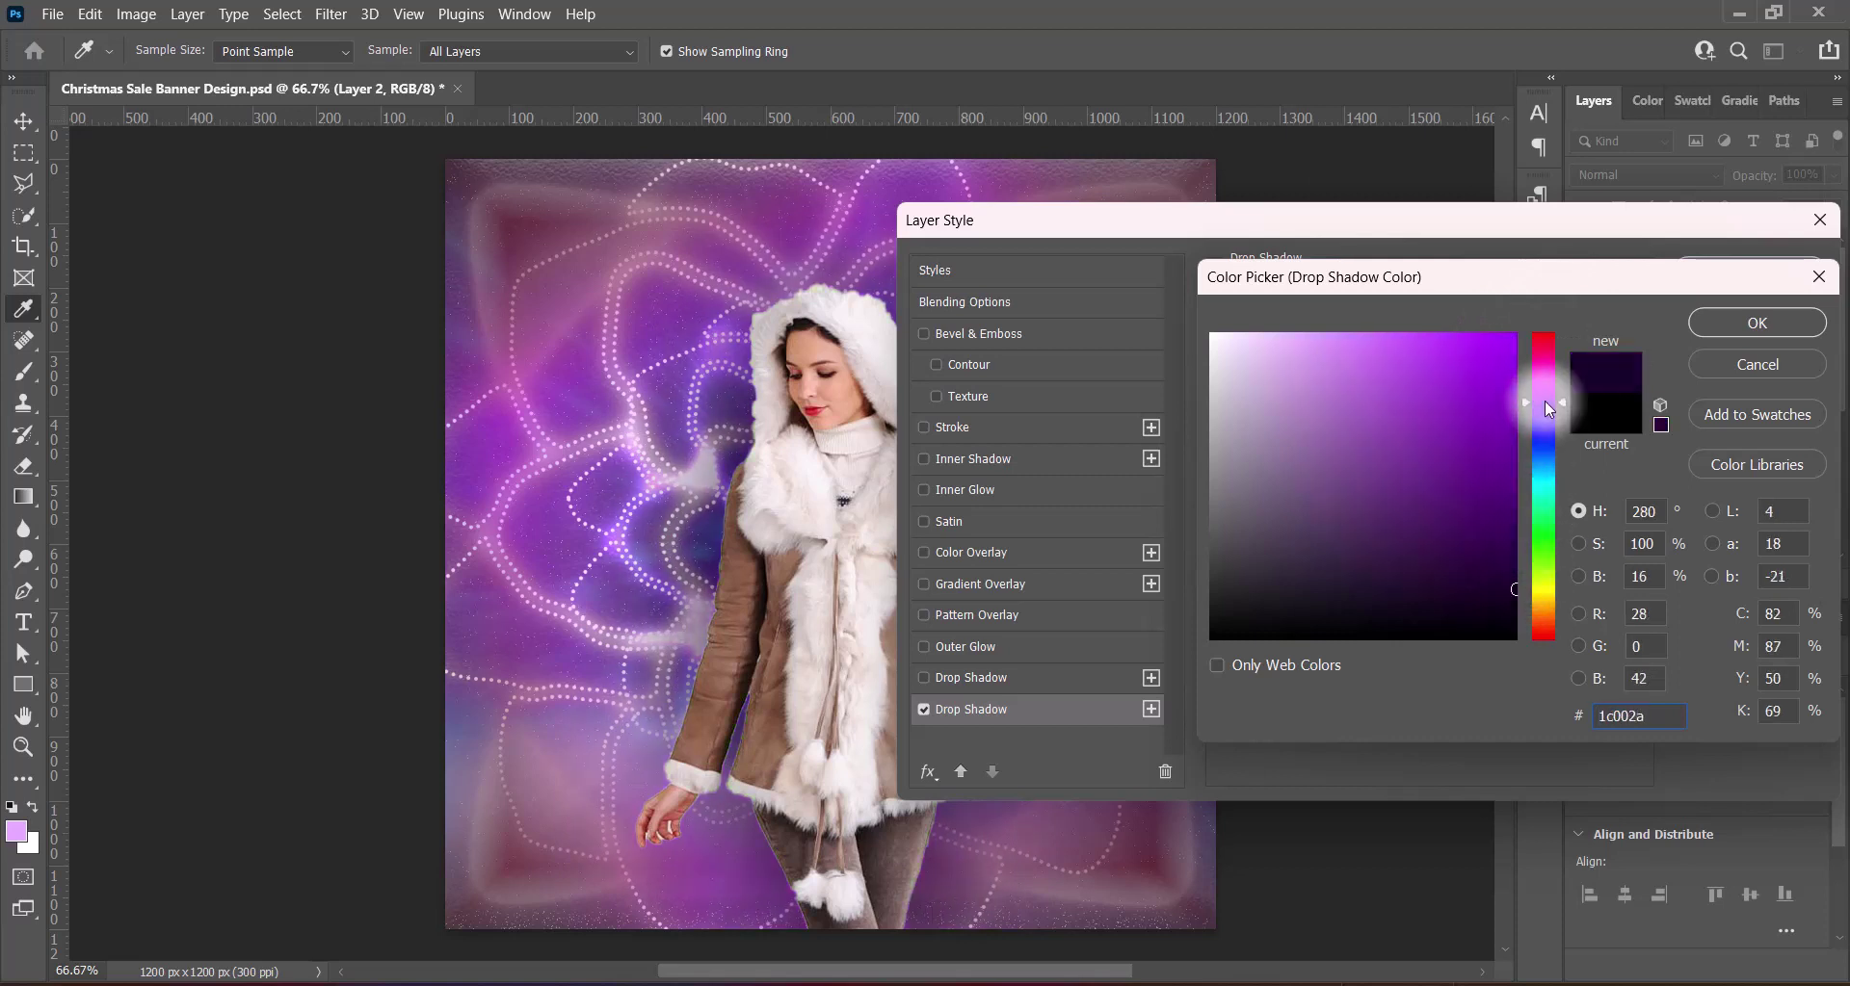
pyautogui.click(1695, 332)
# Turn on an outer glow around the model with a 42 px size
pyautogui.click(924, 646)
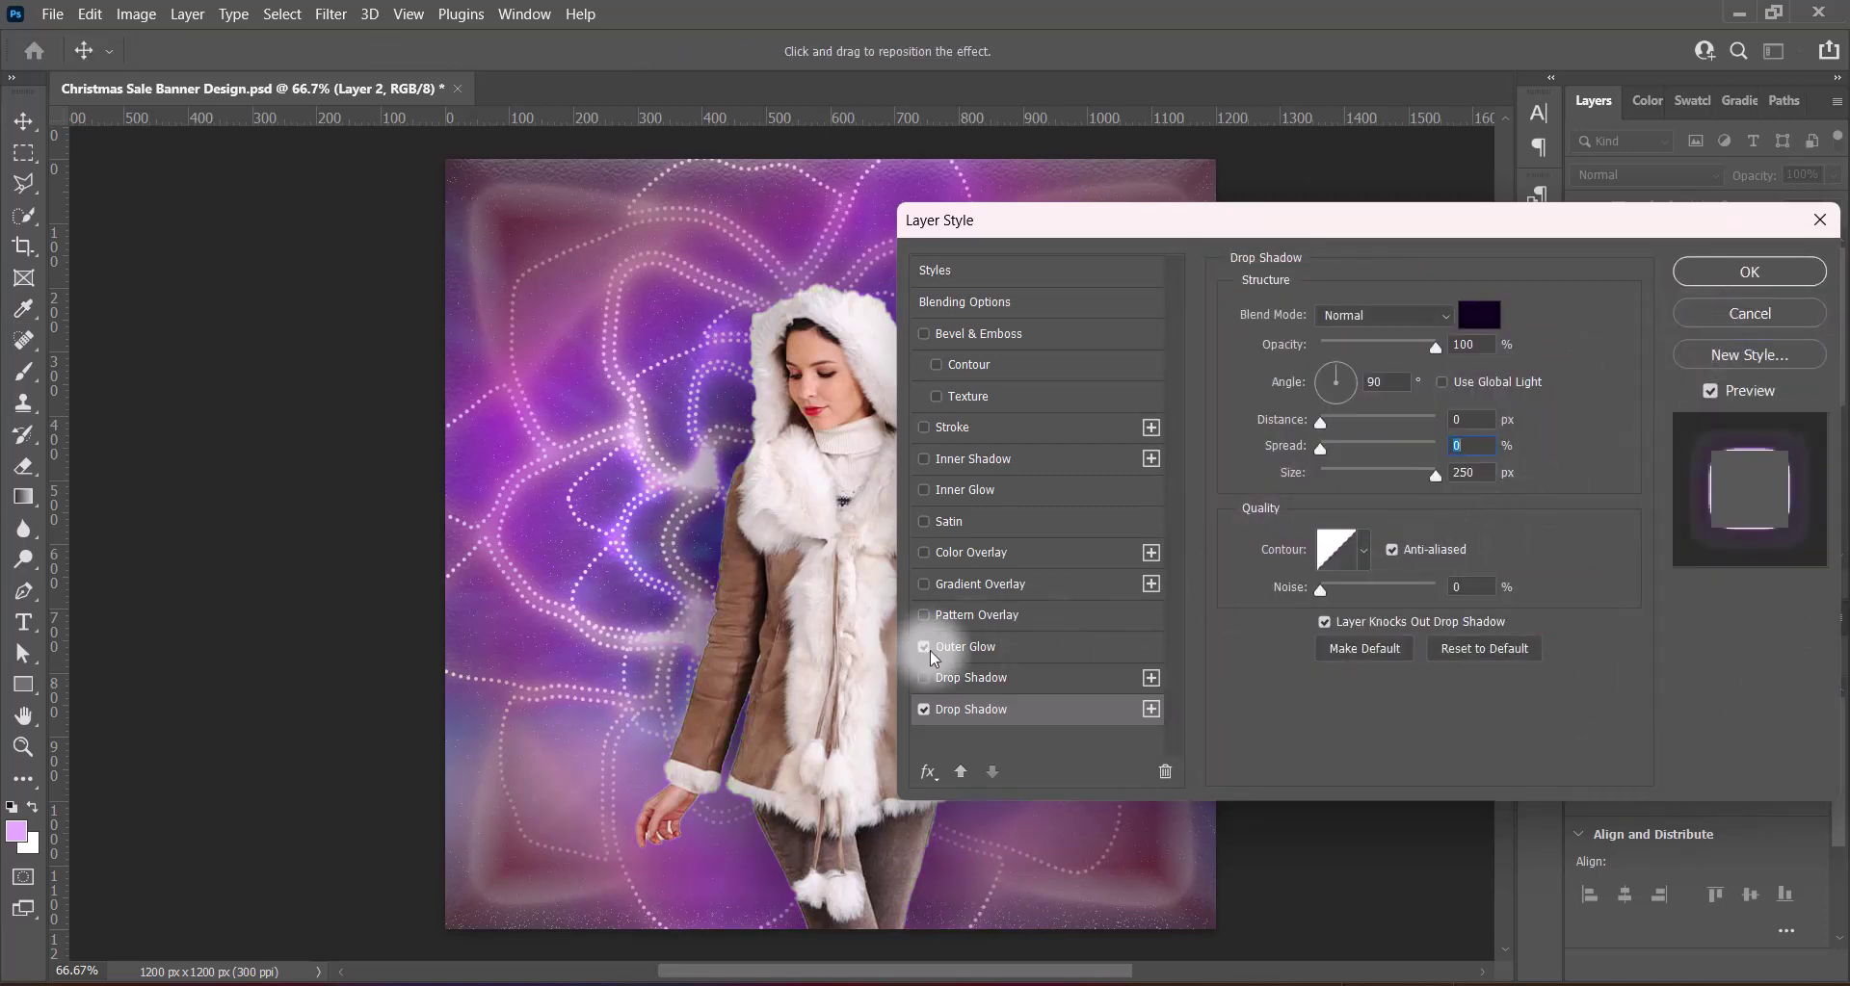
pyautogui.click(1363, 599)
pyautogui.click(1546, 593)
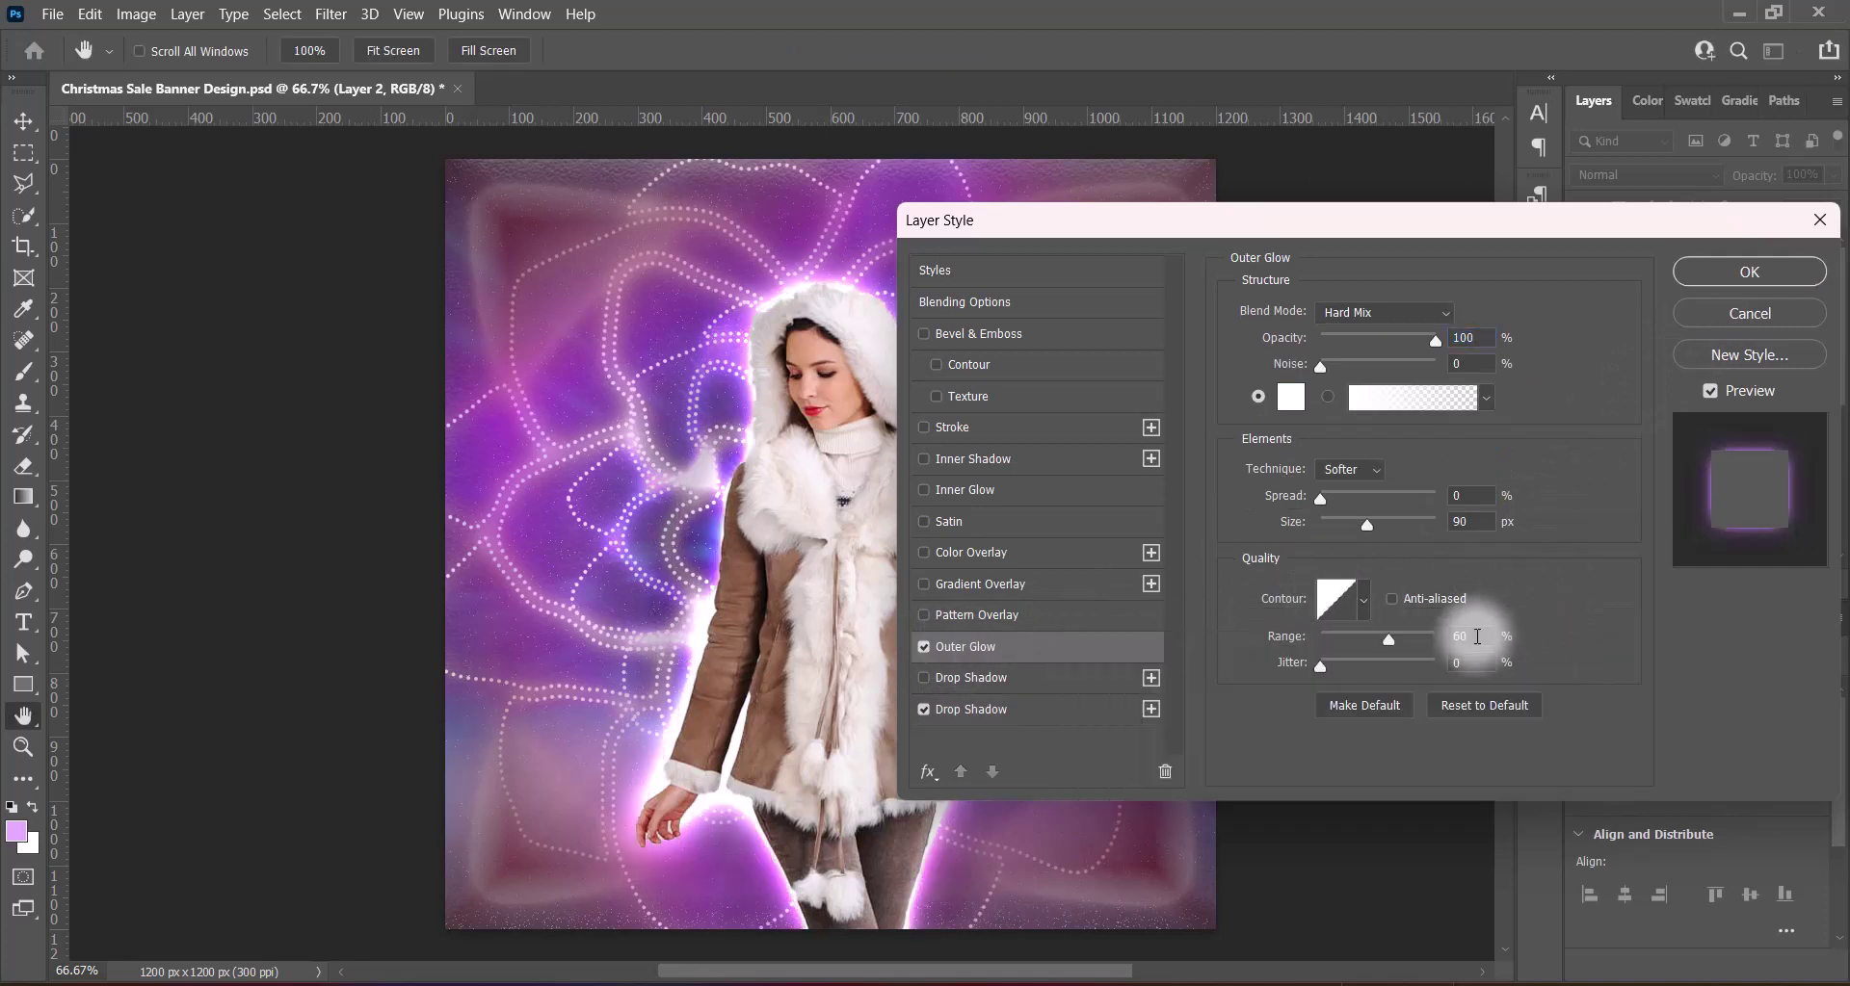
pyautogui.write('75')
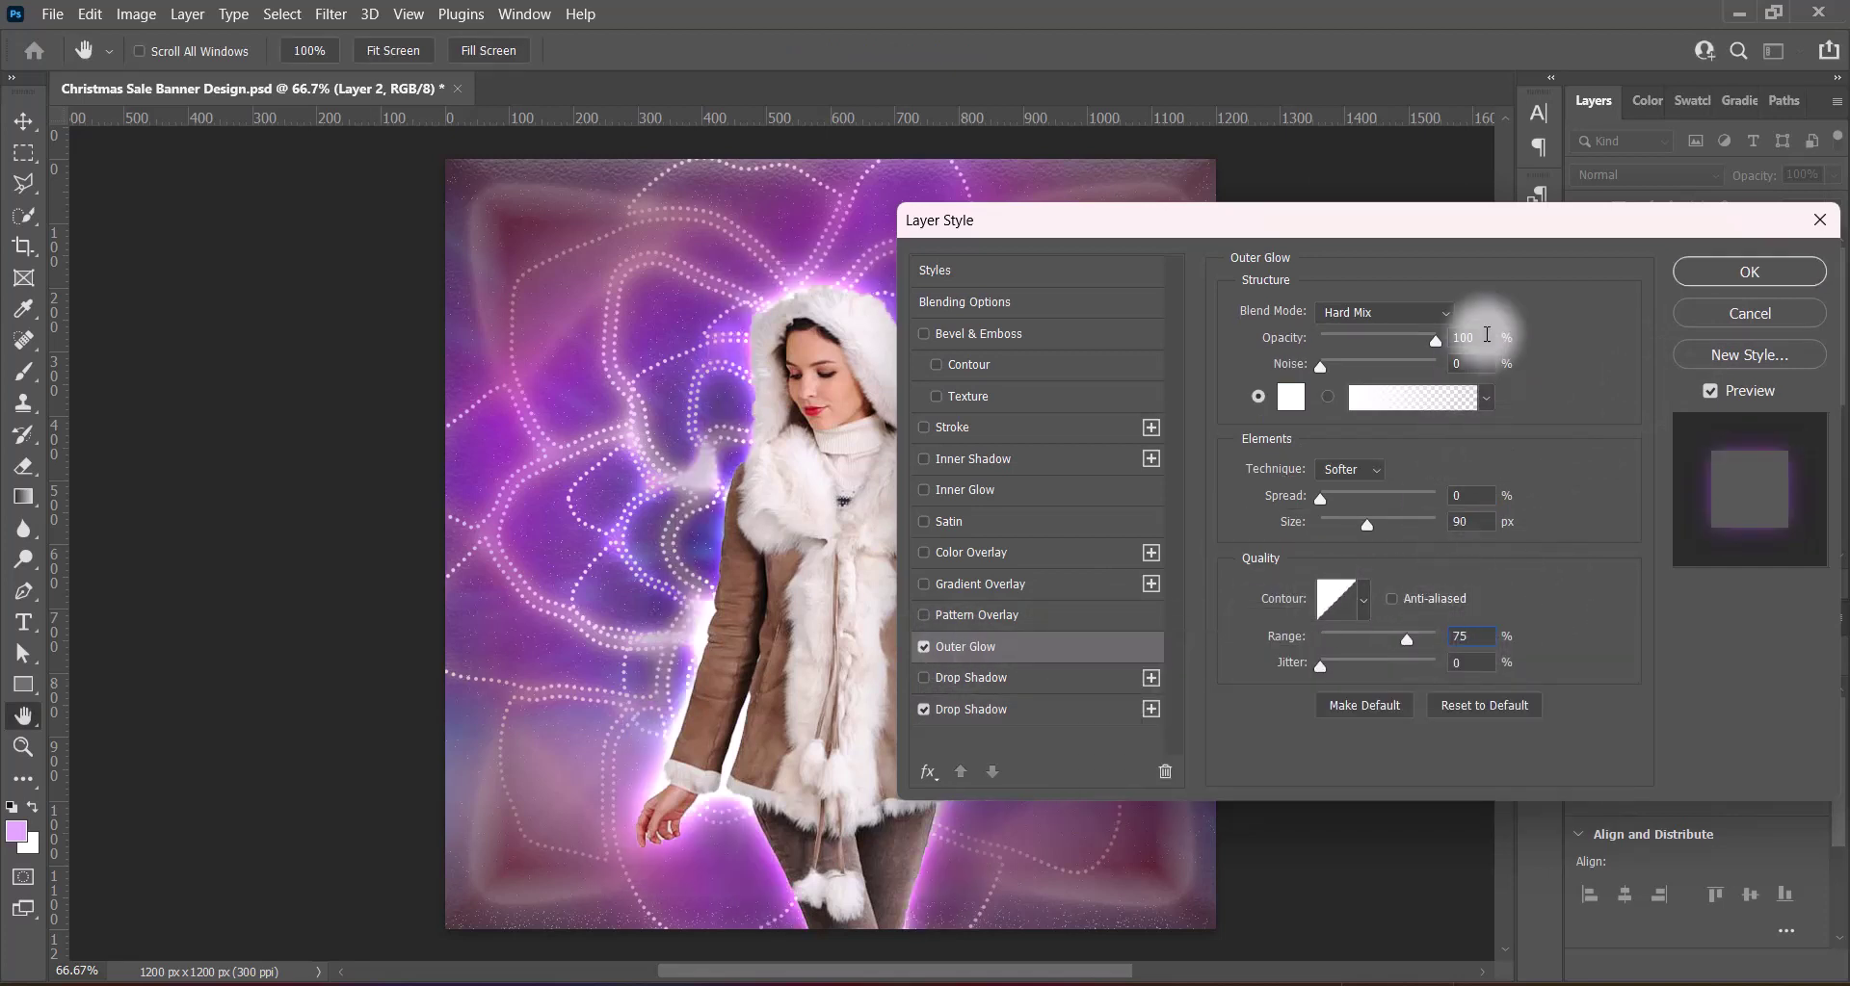
pyautogui.click(1441, 339)
pyautogui.write('39')
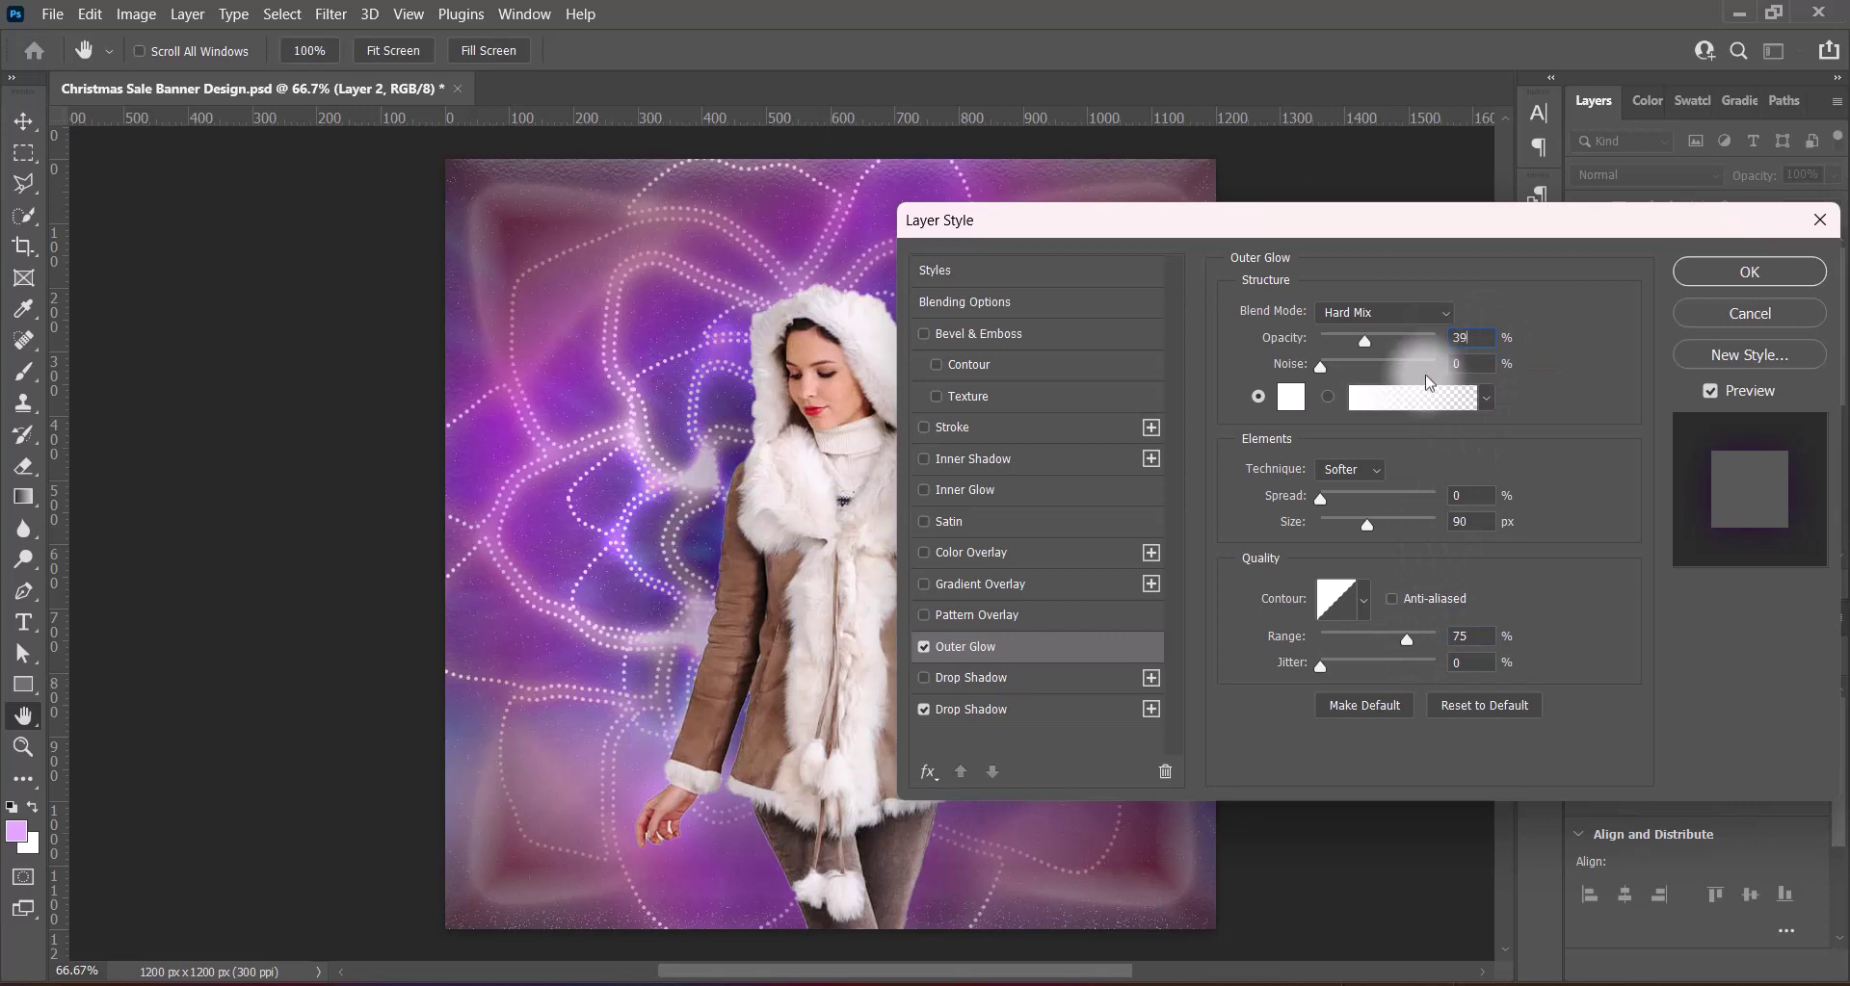
pyautogui.moveTo(1367, 523); pyautogui.dragTo(1347, 523)
pyautogui.click(1467, 521)
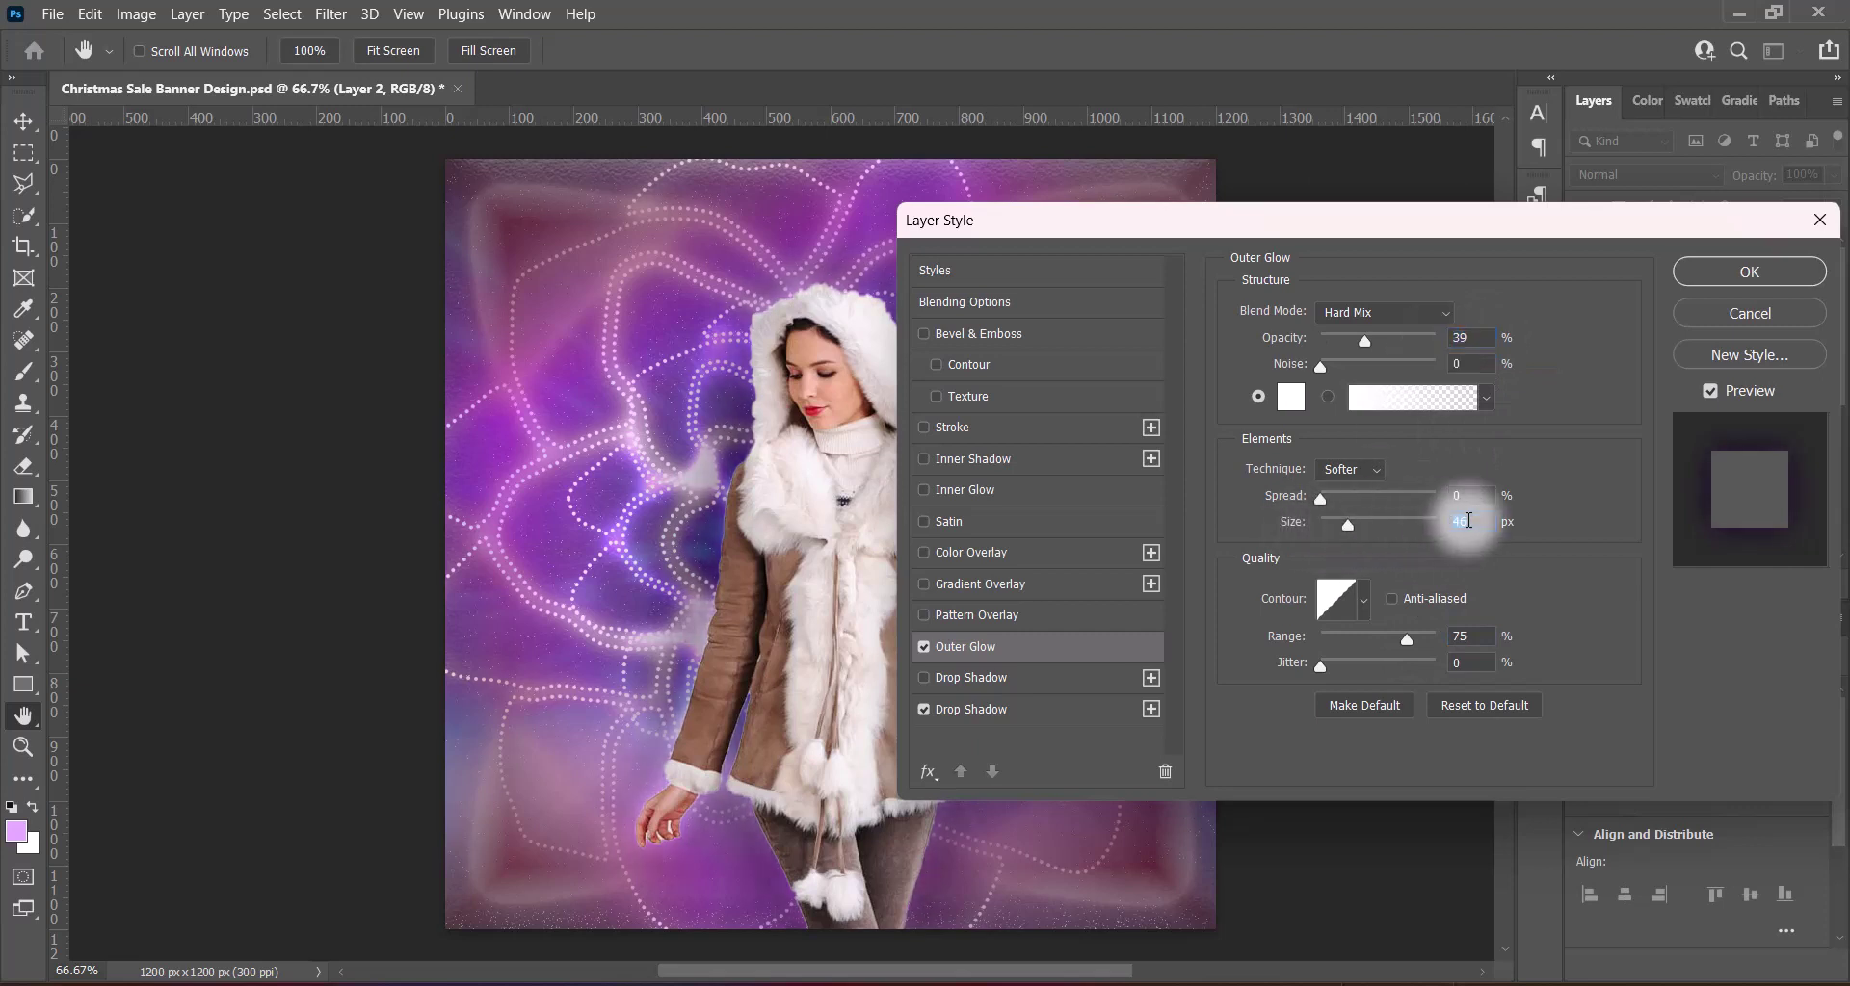
pyautogui.write('42')
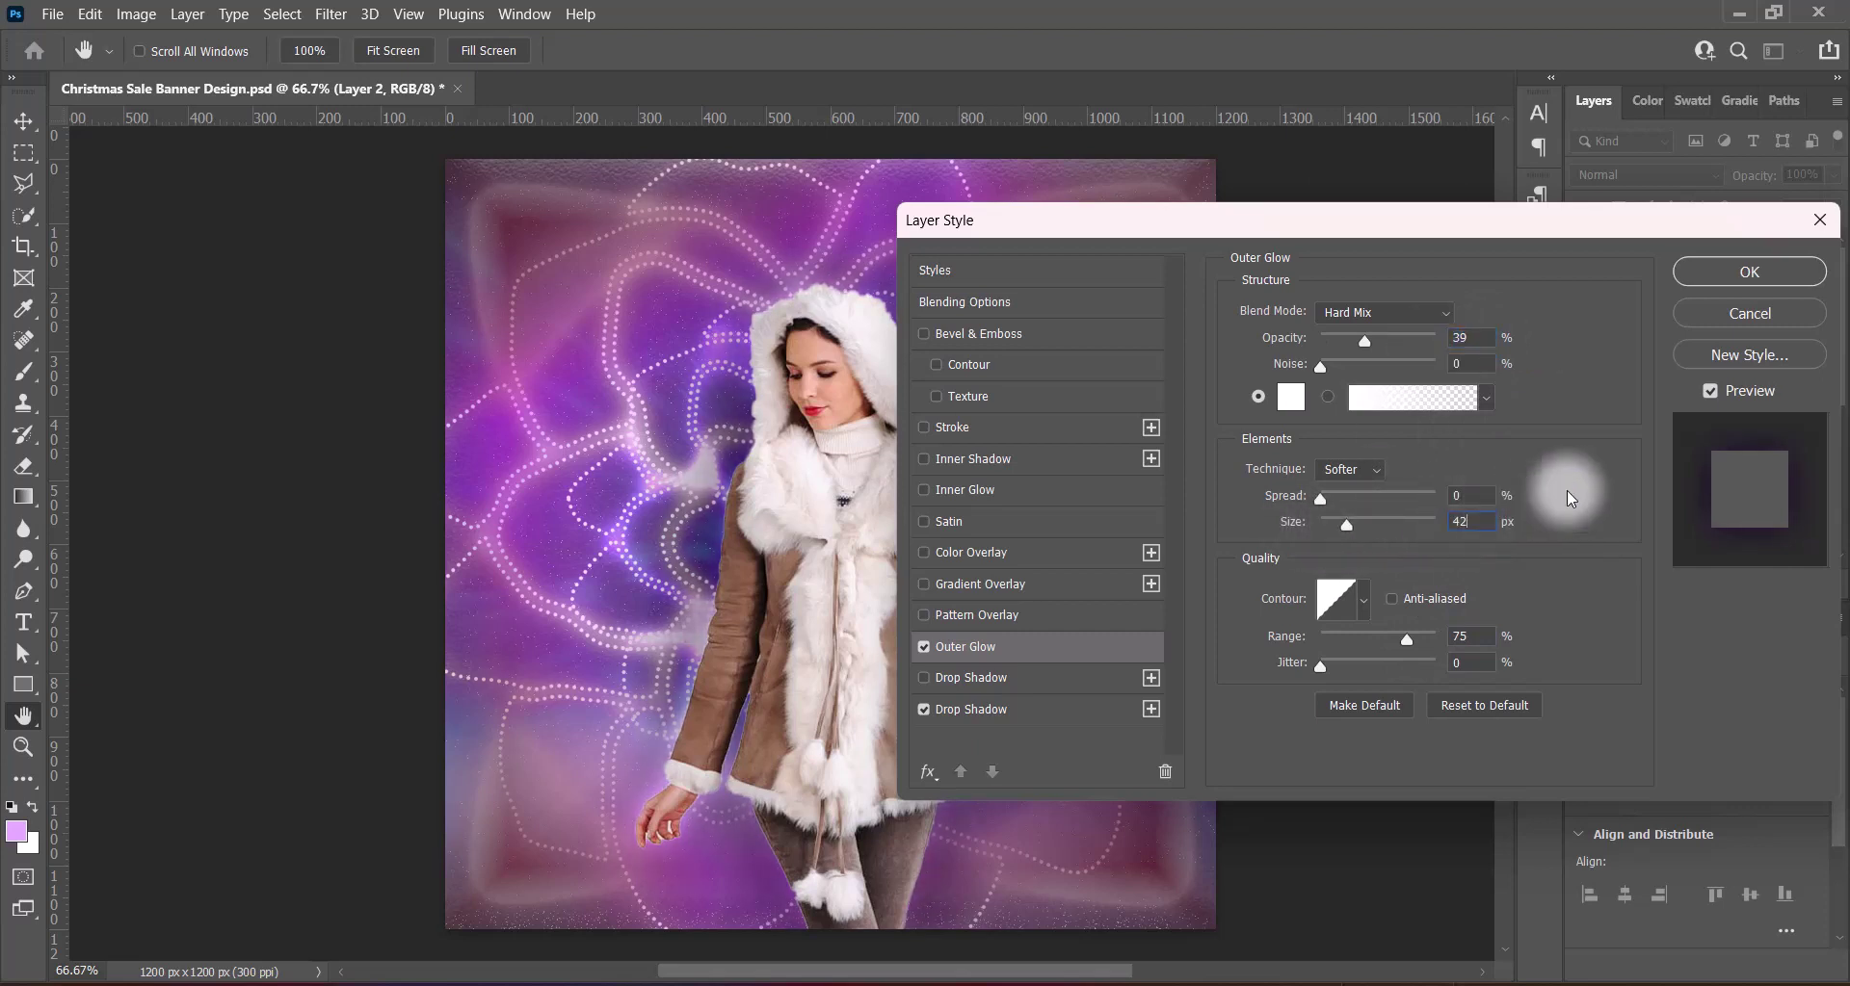
# Recheck the drop shadow colour and apply the glow and shadow effects
pyautogui.click(1003, 713)
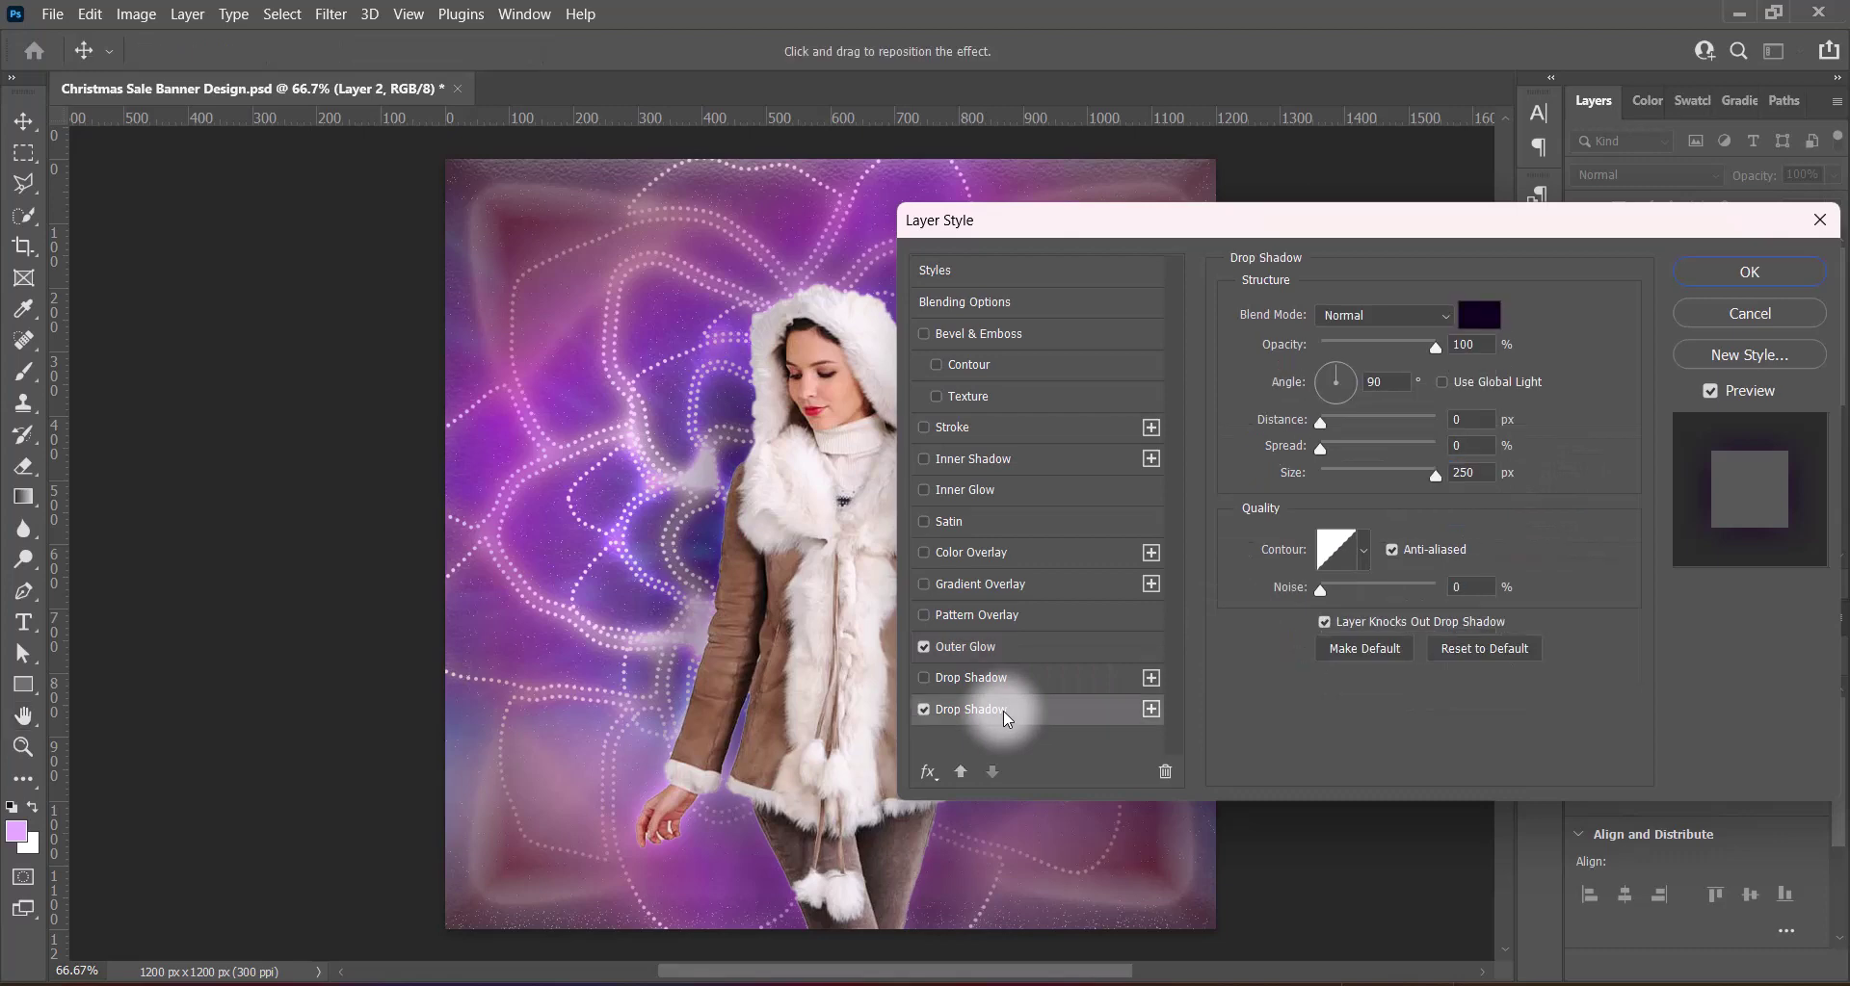
pyautogui.click(1479, 315)
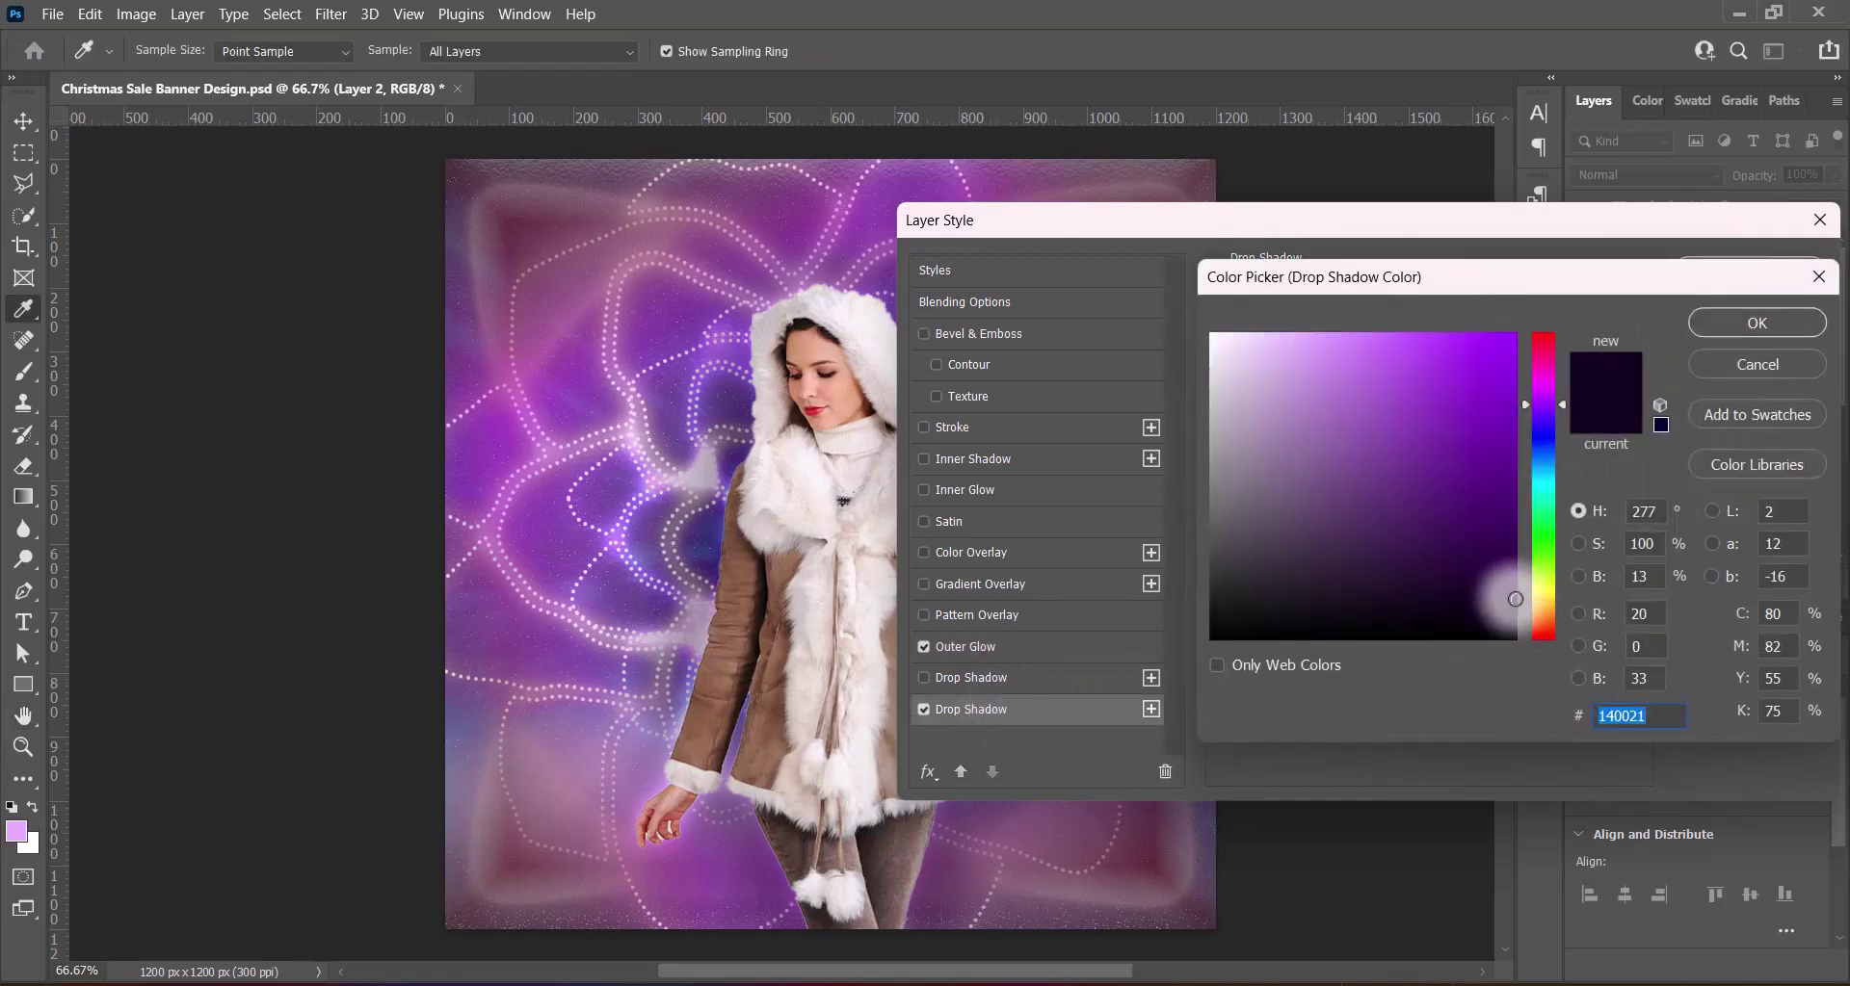
pyautogui.click(1710, 320)
pyautogui.click(1712, 279)
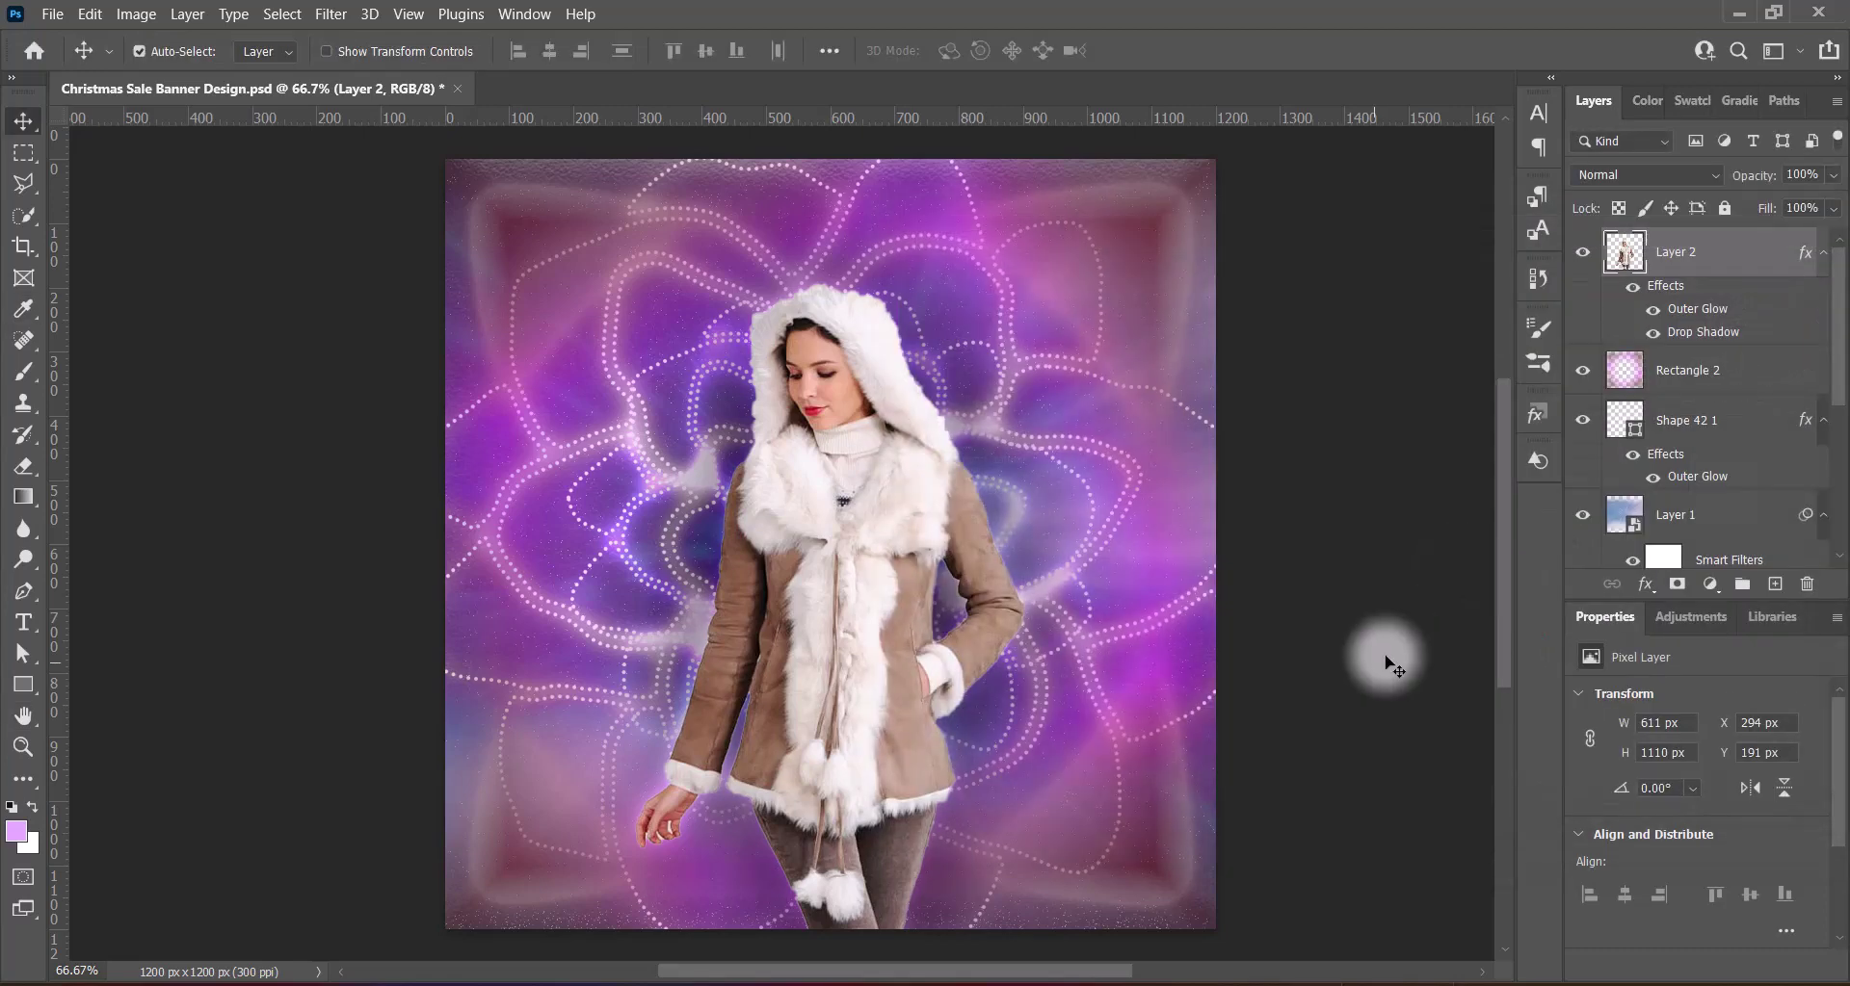
# Change the model's outer glow opacity to 45%
pyautogui.doubleClick(1628, 252)
pyautogui.click(992, 653)
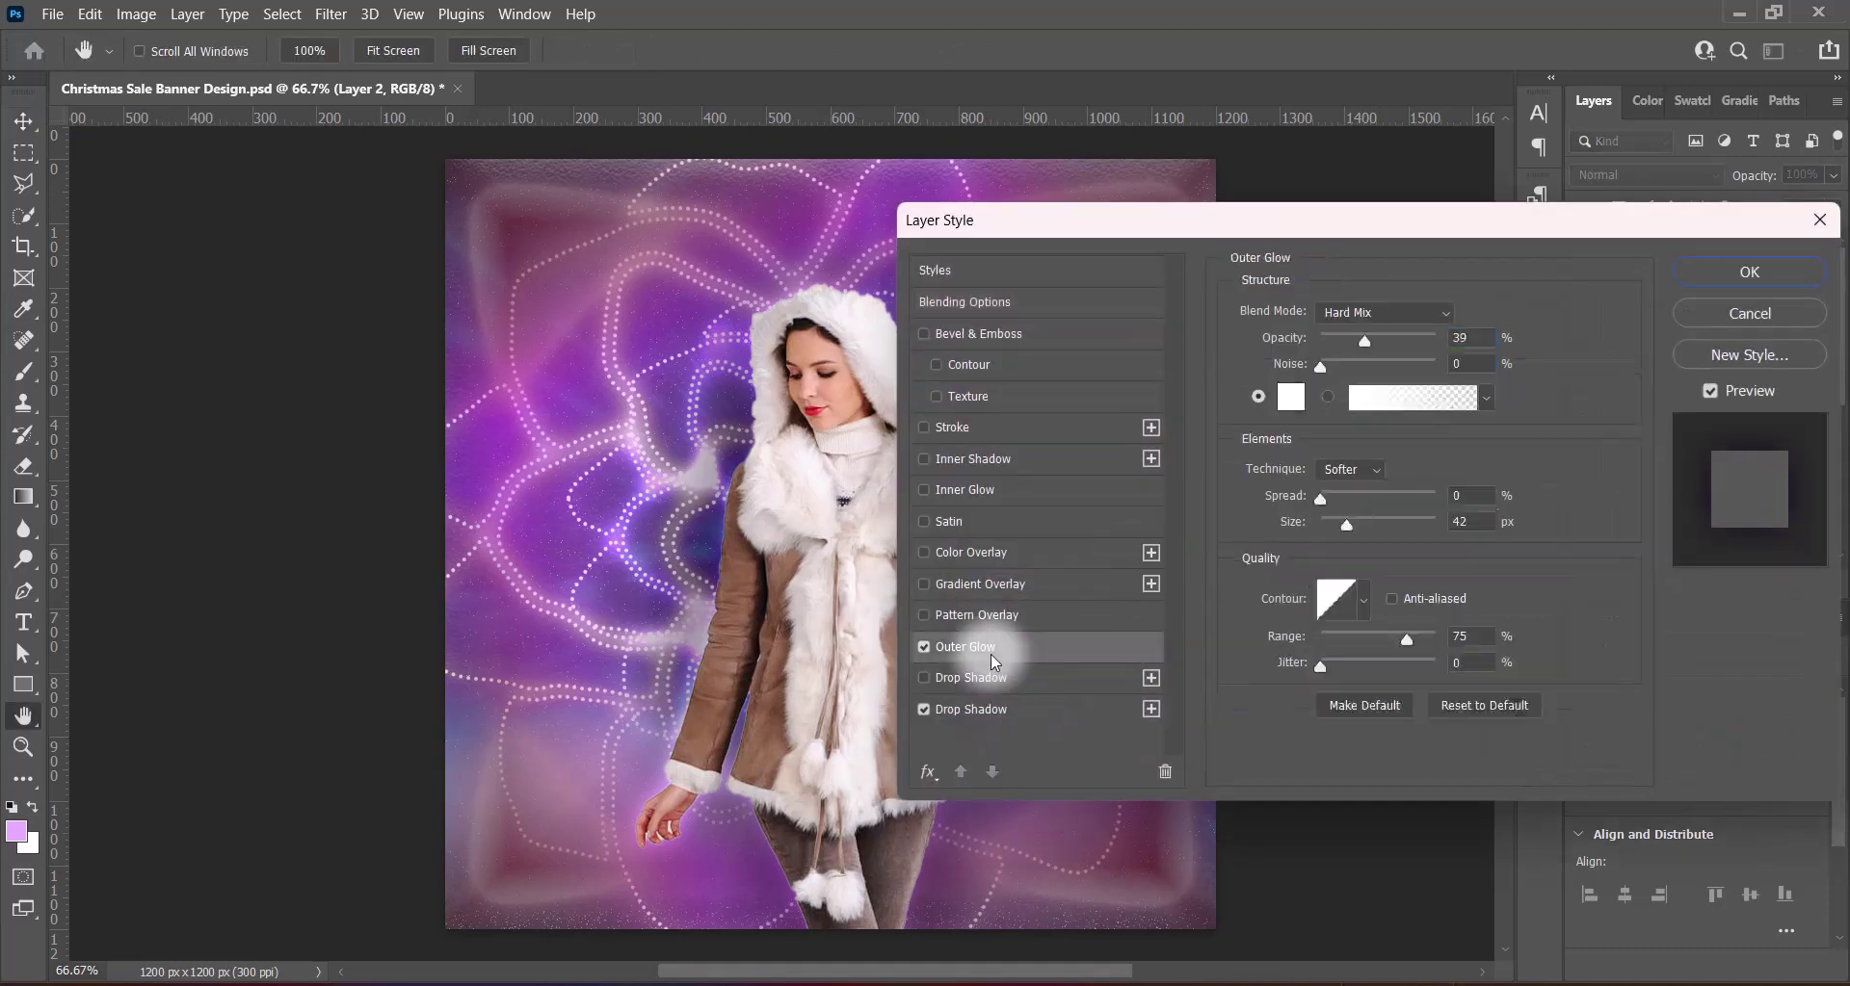
pyautogui.write('45')
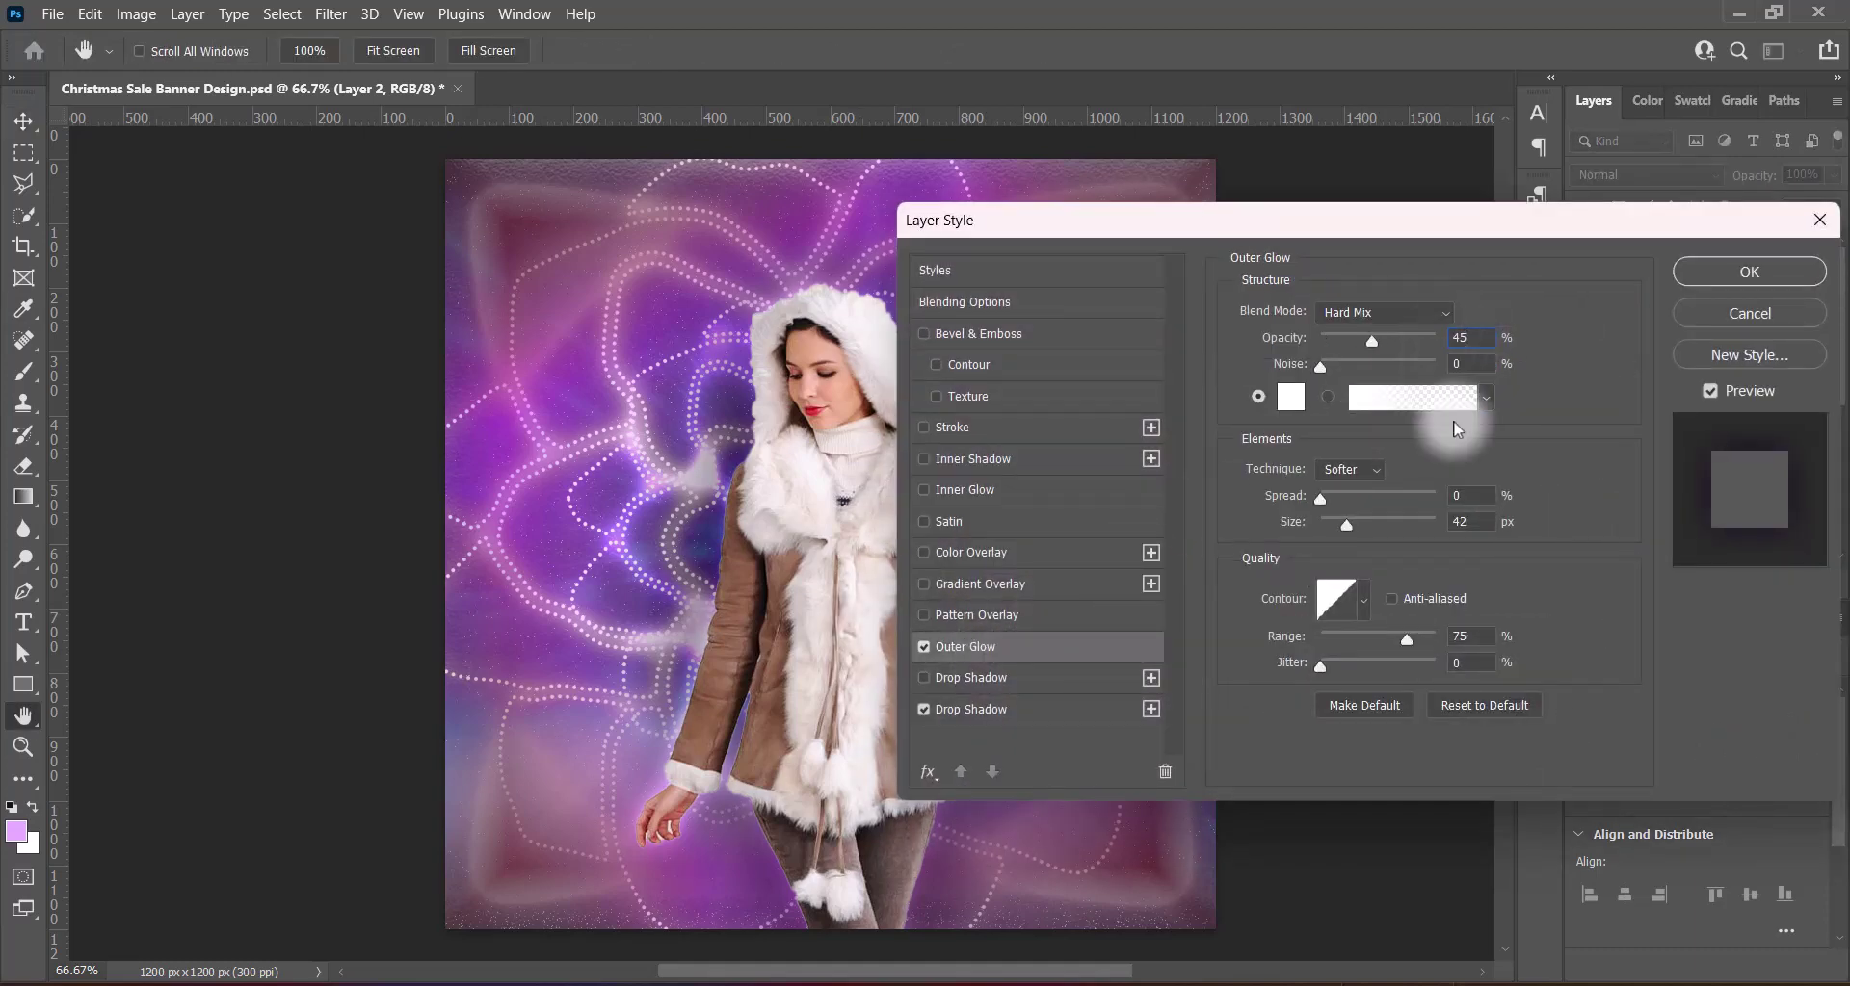
pyautogui.click(1434, 529)
pyautogui.click(1749, 272)
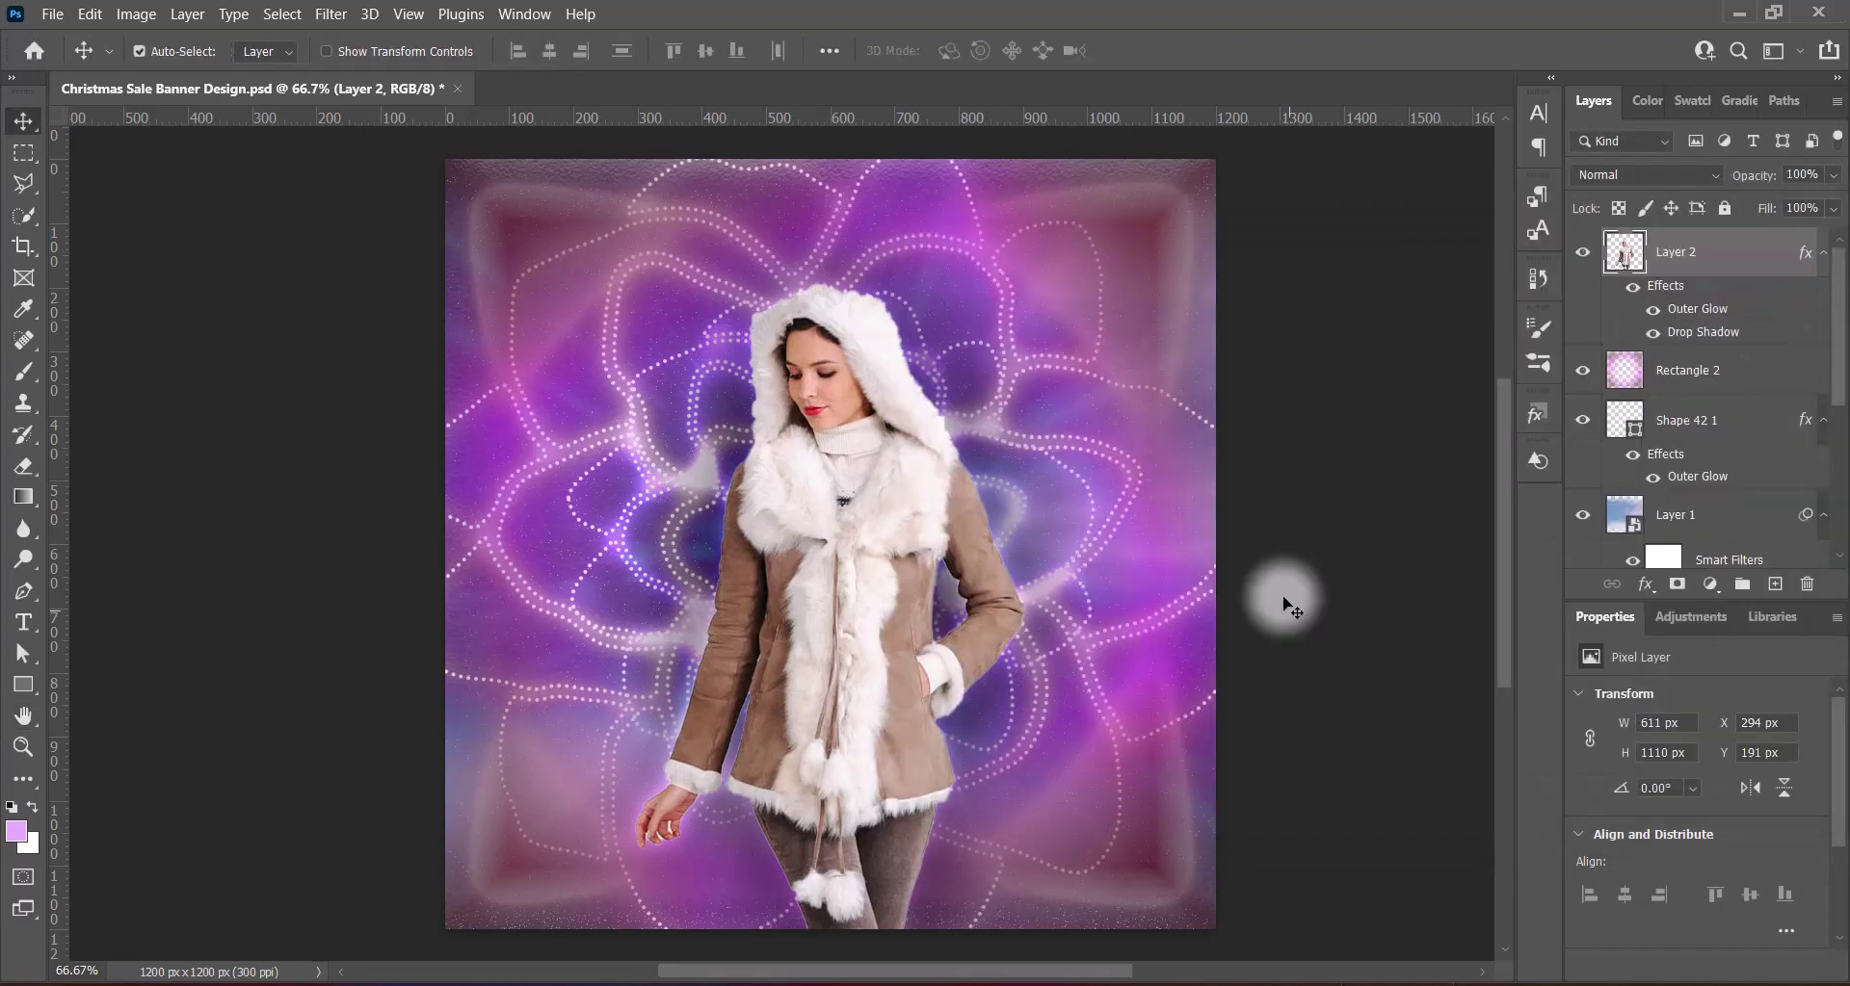
# Save the banner, paste the ornaments image and stretch it across the banner width
pyautogui.hotkey('ctrl', 's')
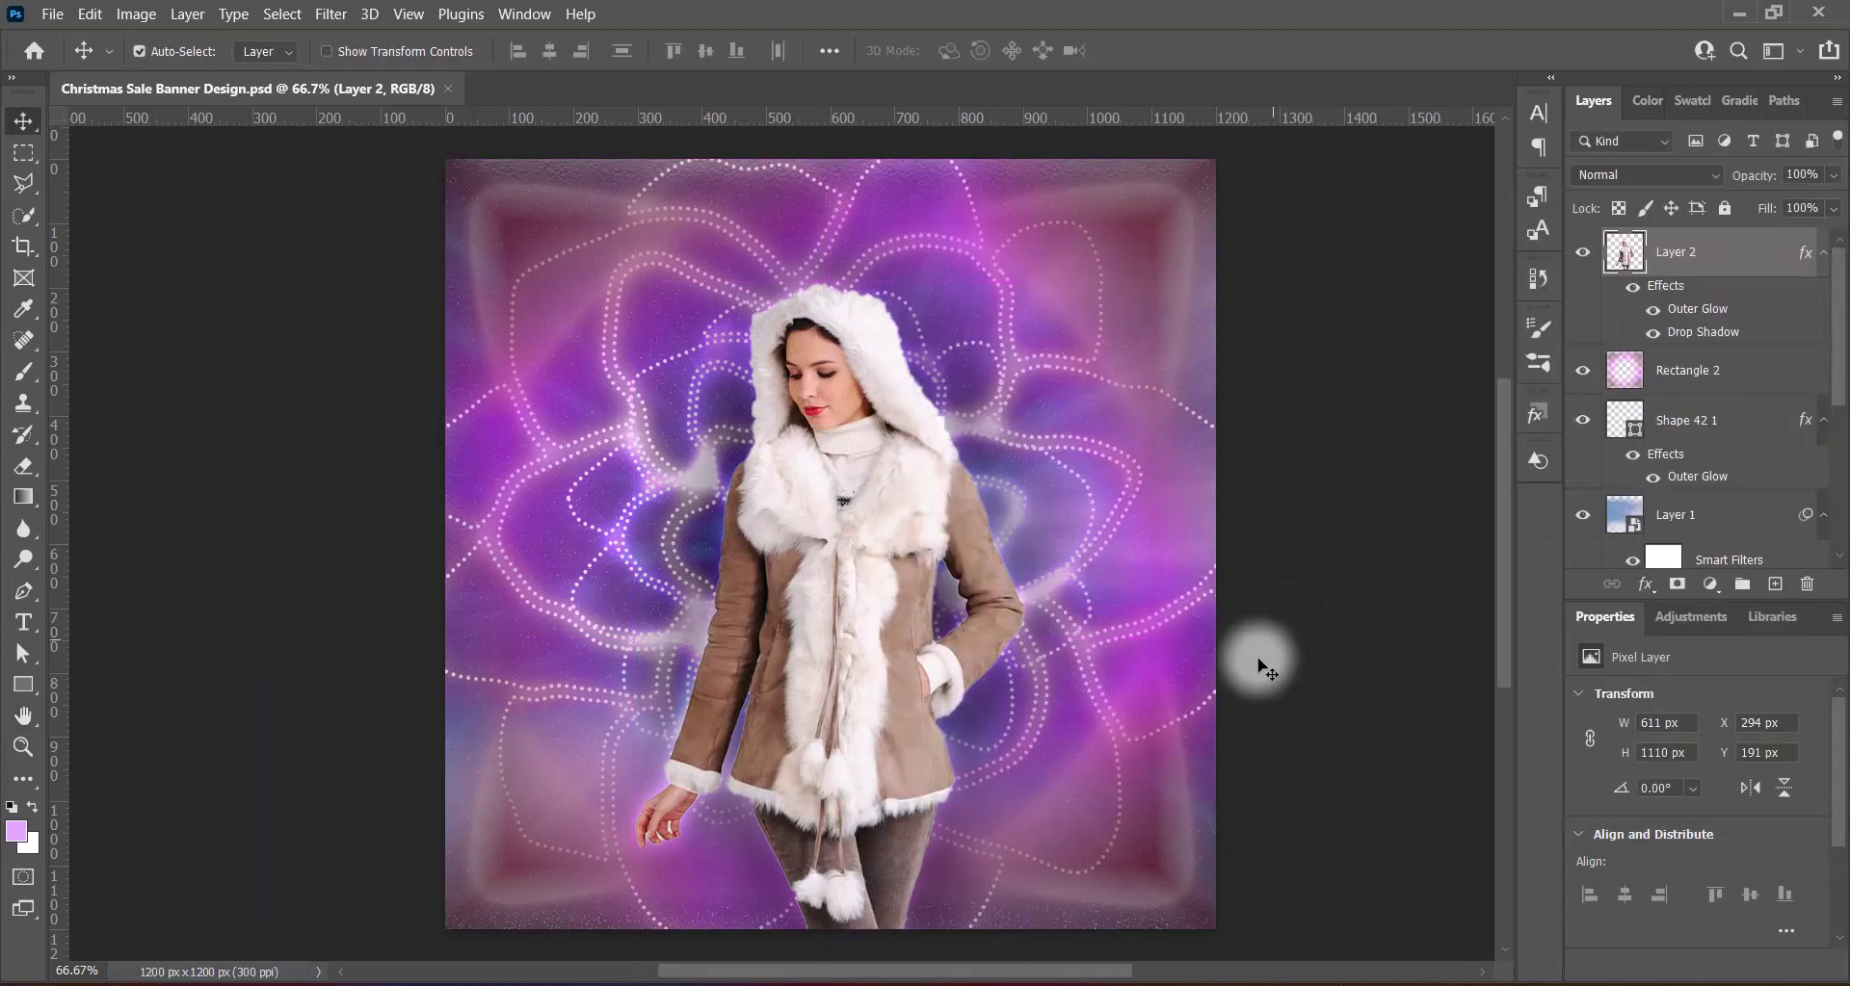
pyautogui.hotkey('ctrl', 'v')
pyautogui.moveTo(722, 528)
pyautogui.mouseDown()
pyautogui.moveTo(932, 817)
pyautogui.moveTo(1034, 192)
pyautogui.mouseUp()
pyautogui.hotkey('ctrl', 't')
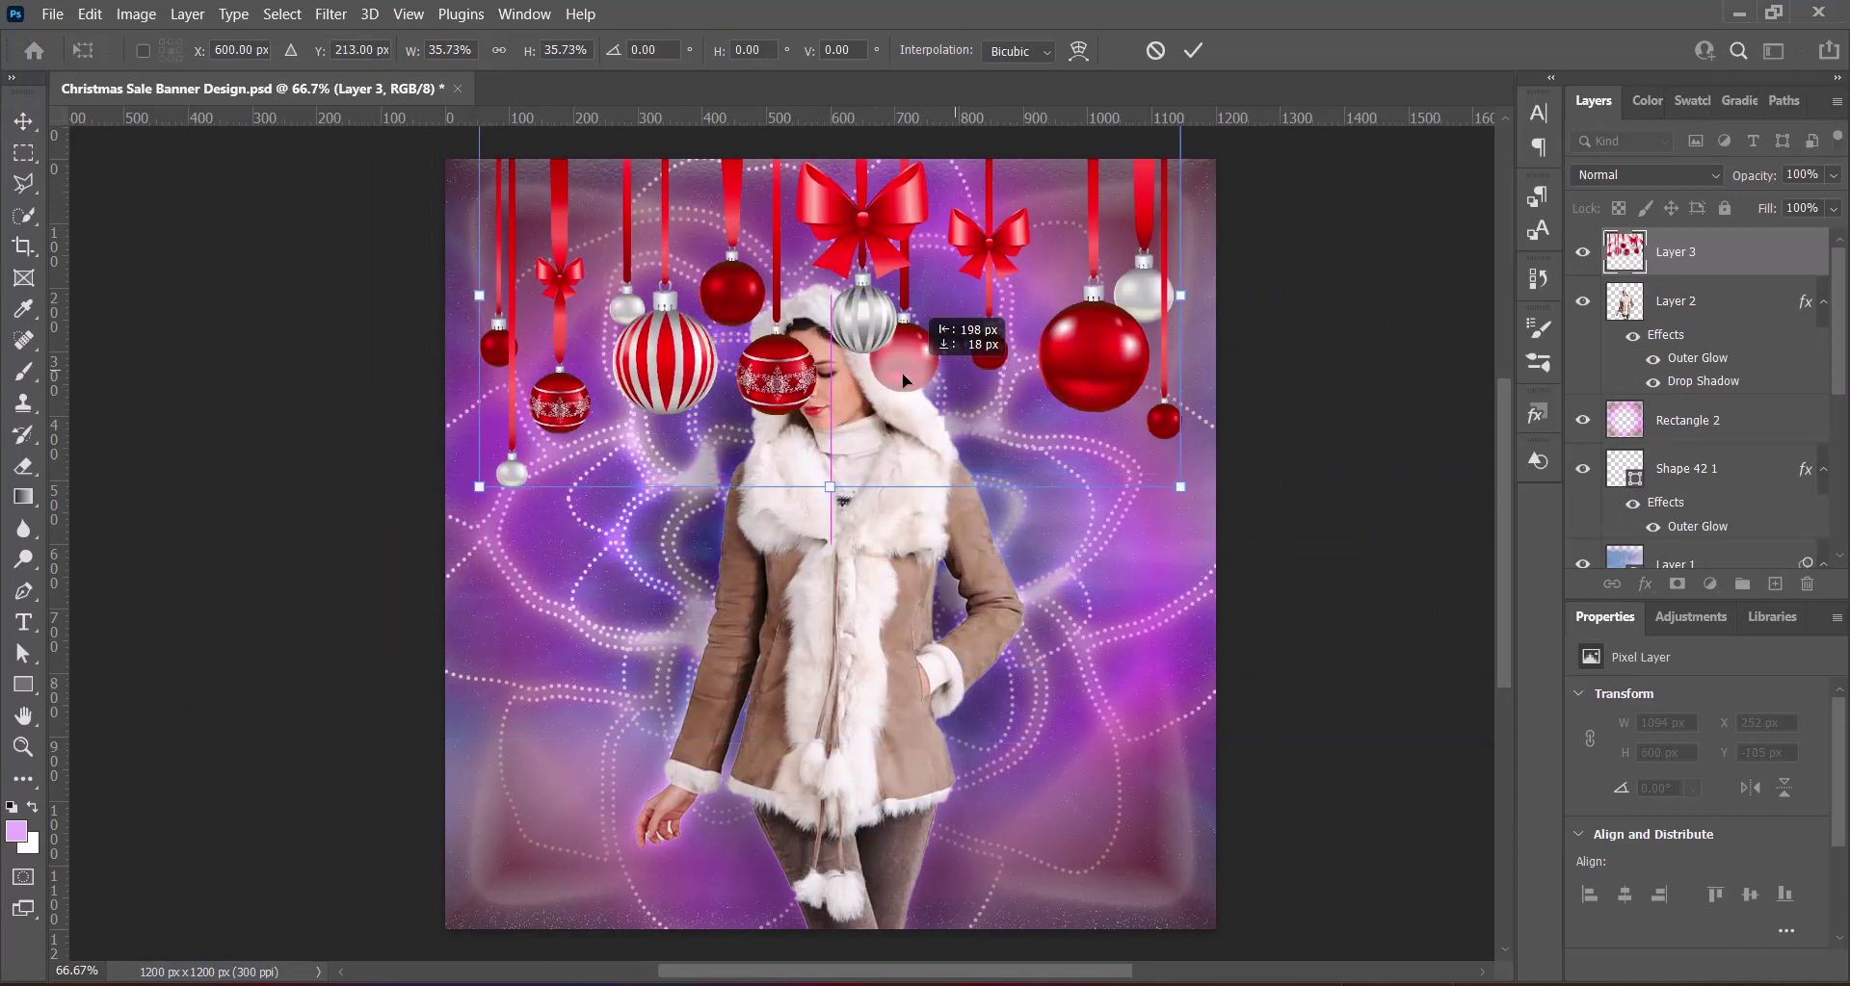
pyautogui.moveTo(1034, 193); pyautogui.dragTo(860, 377)
pyautogui.moveTo(1136, 291); pyautogui.dragTo(1216, 303)
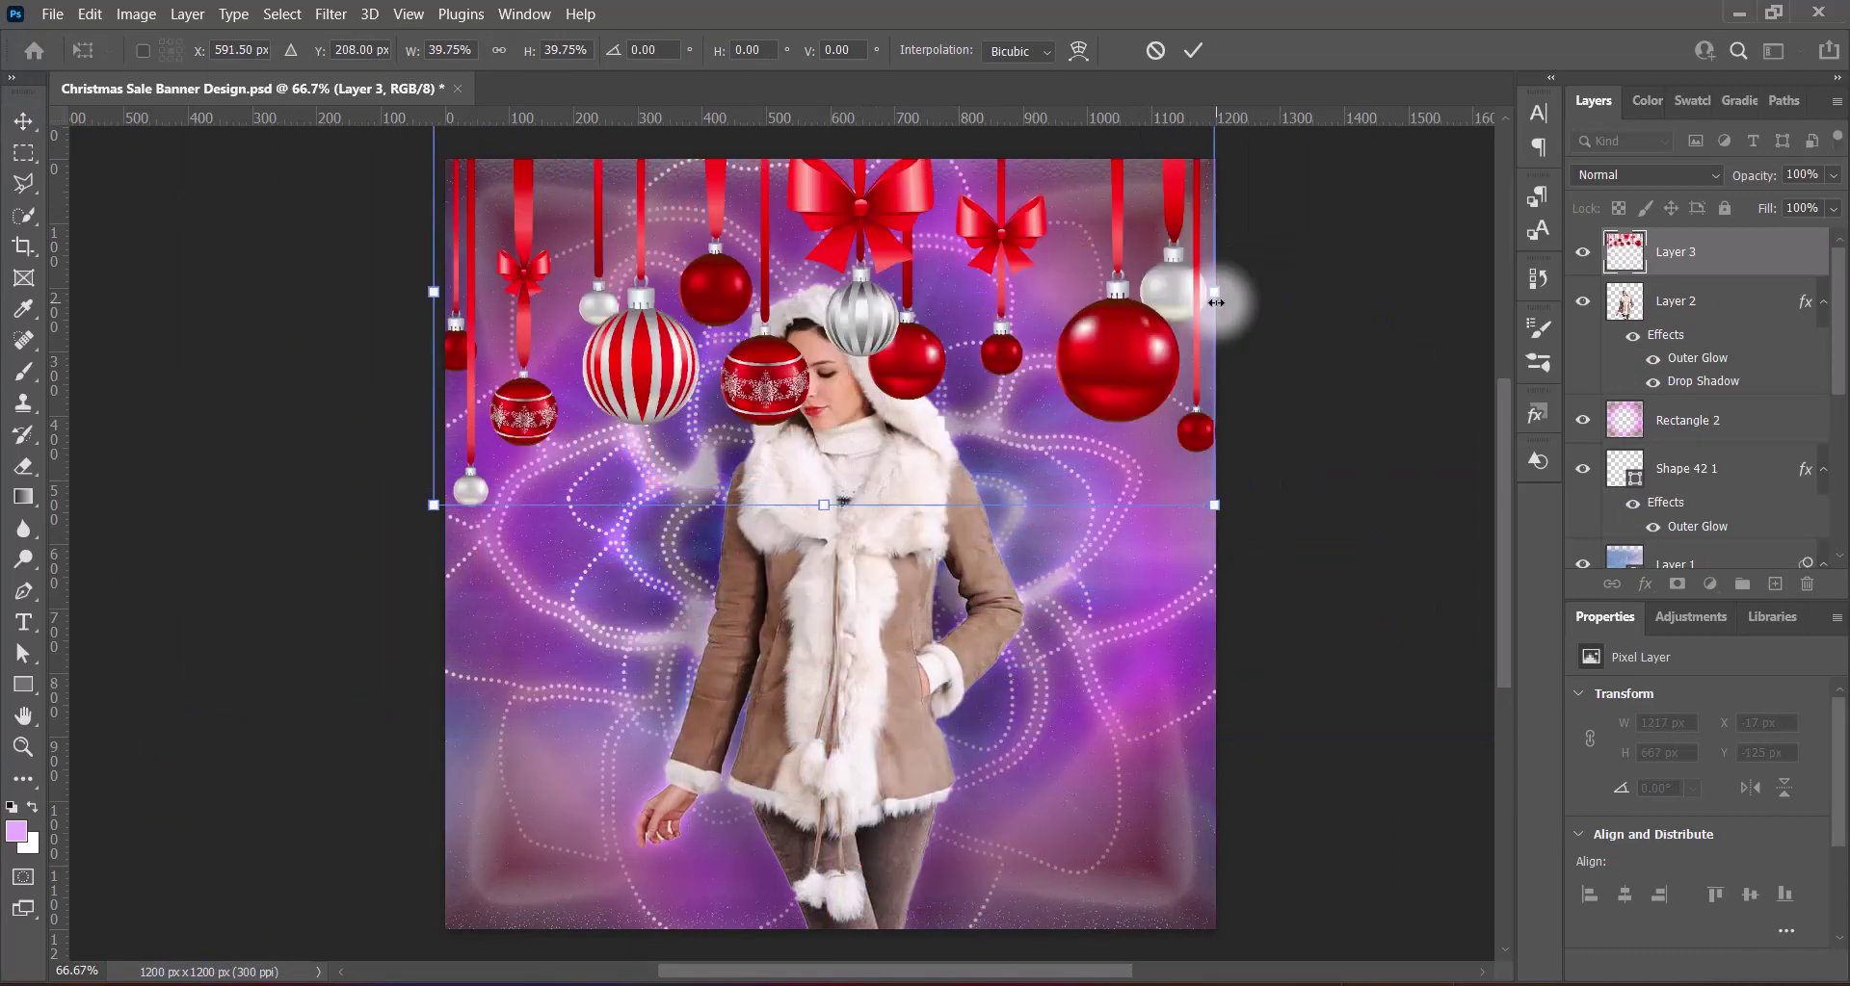
pyautogui.press('Return')
# Place Layer 3 between Layer 2 and Rectangle 2, fitted to the banner's top edge
pyautogui.moveTo(1676, 252)
pyautogui.mouseDown()
pyautogui.moveTo(1659, 397)
pyautogui.moveTo(1681, 443)
pyautogui.mouseUp()
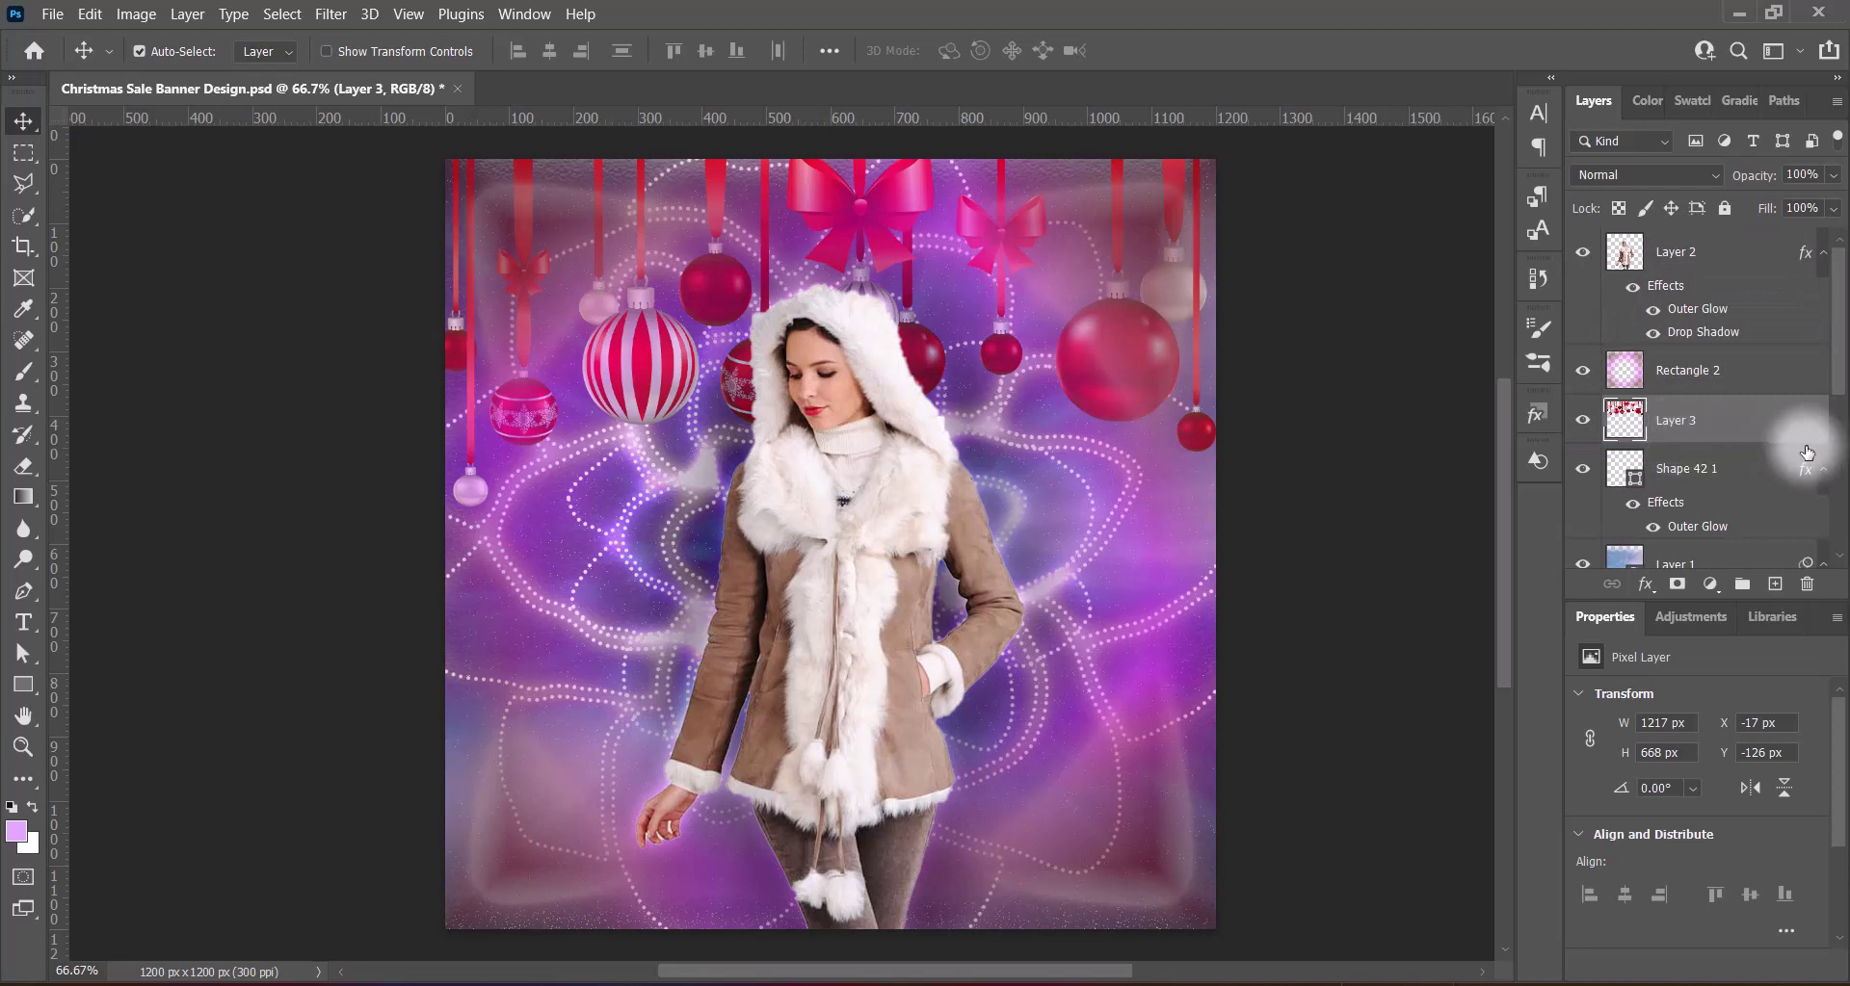
pyautogui.moveTo(1806, 451); pyautogui.dragTo(1676, 419)
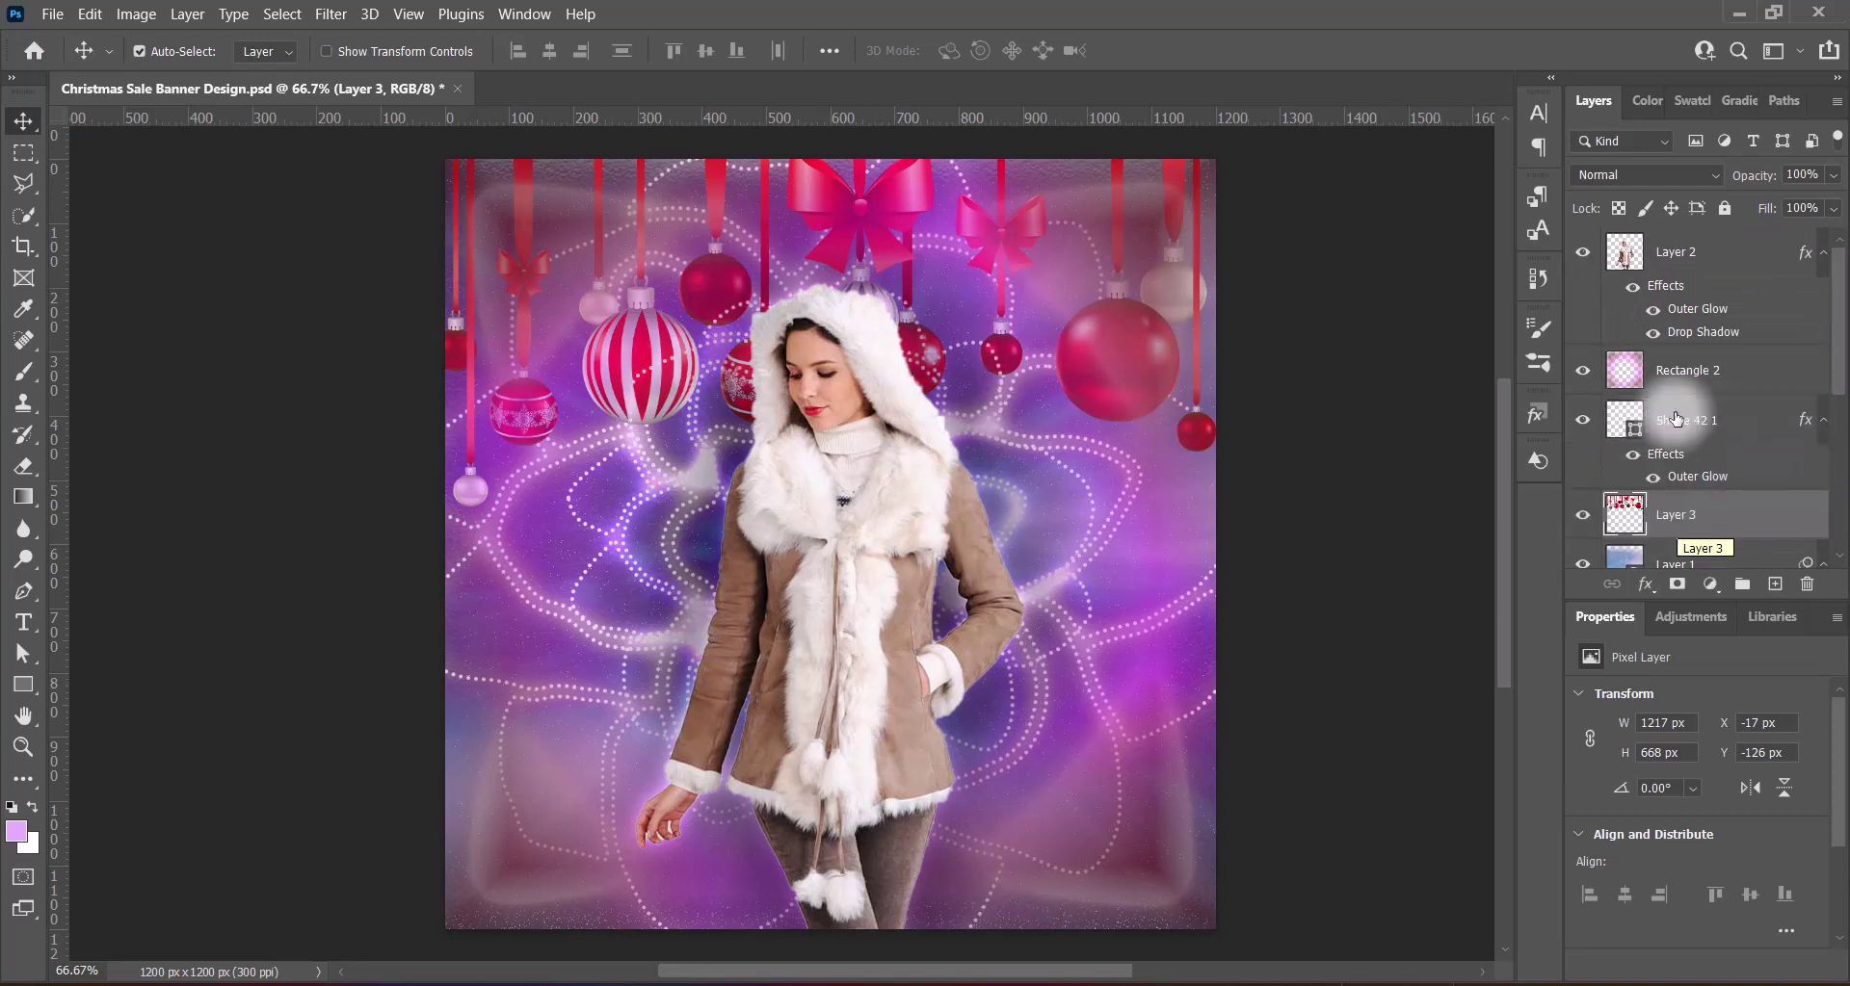
pyautogui.moveTo(1674, 506); pyautogui.dragTo(1681, 366)
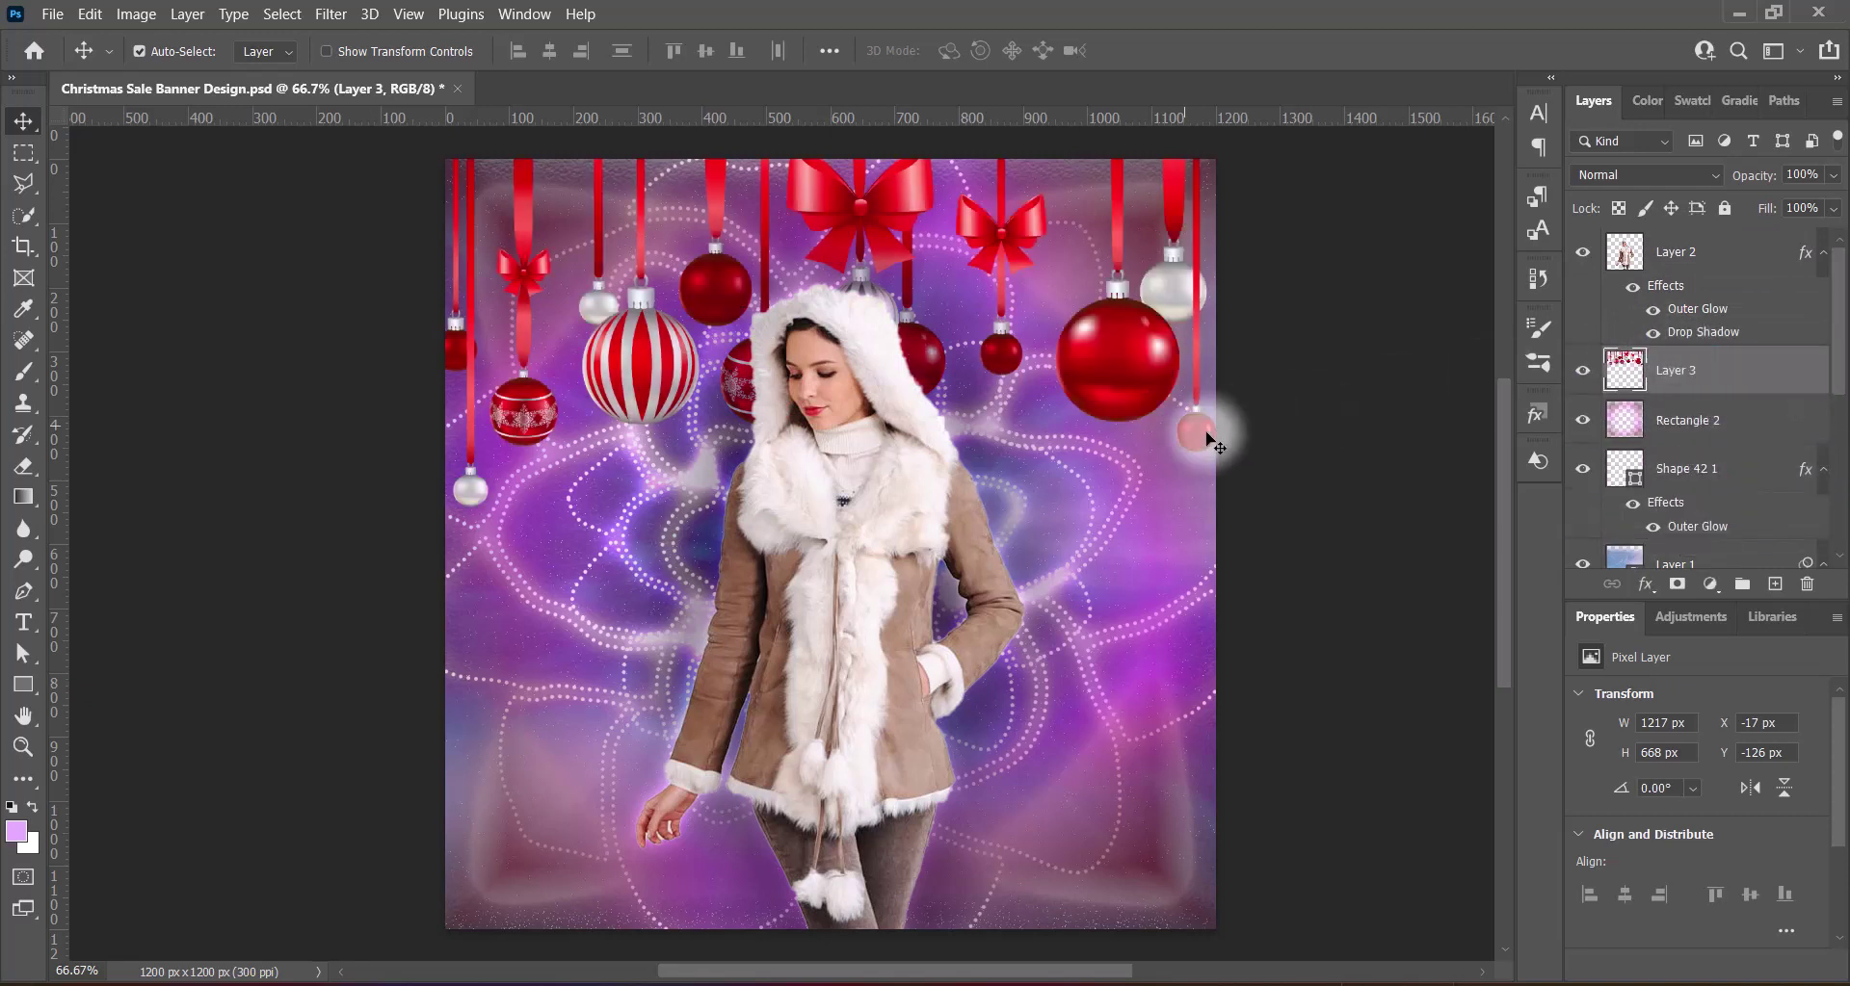
pyautogui.hotkey('ctrl', 't')
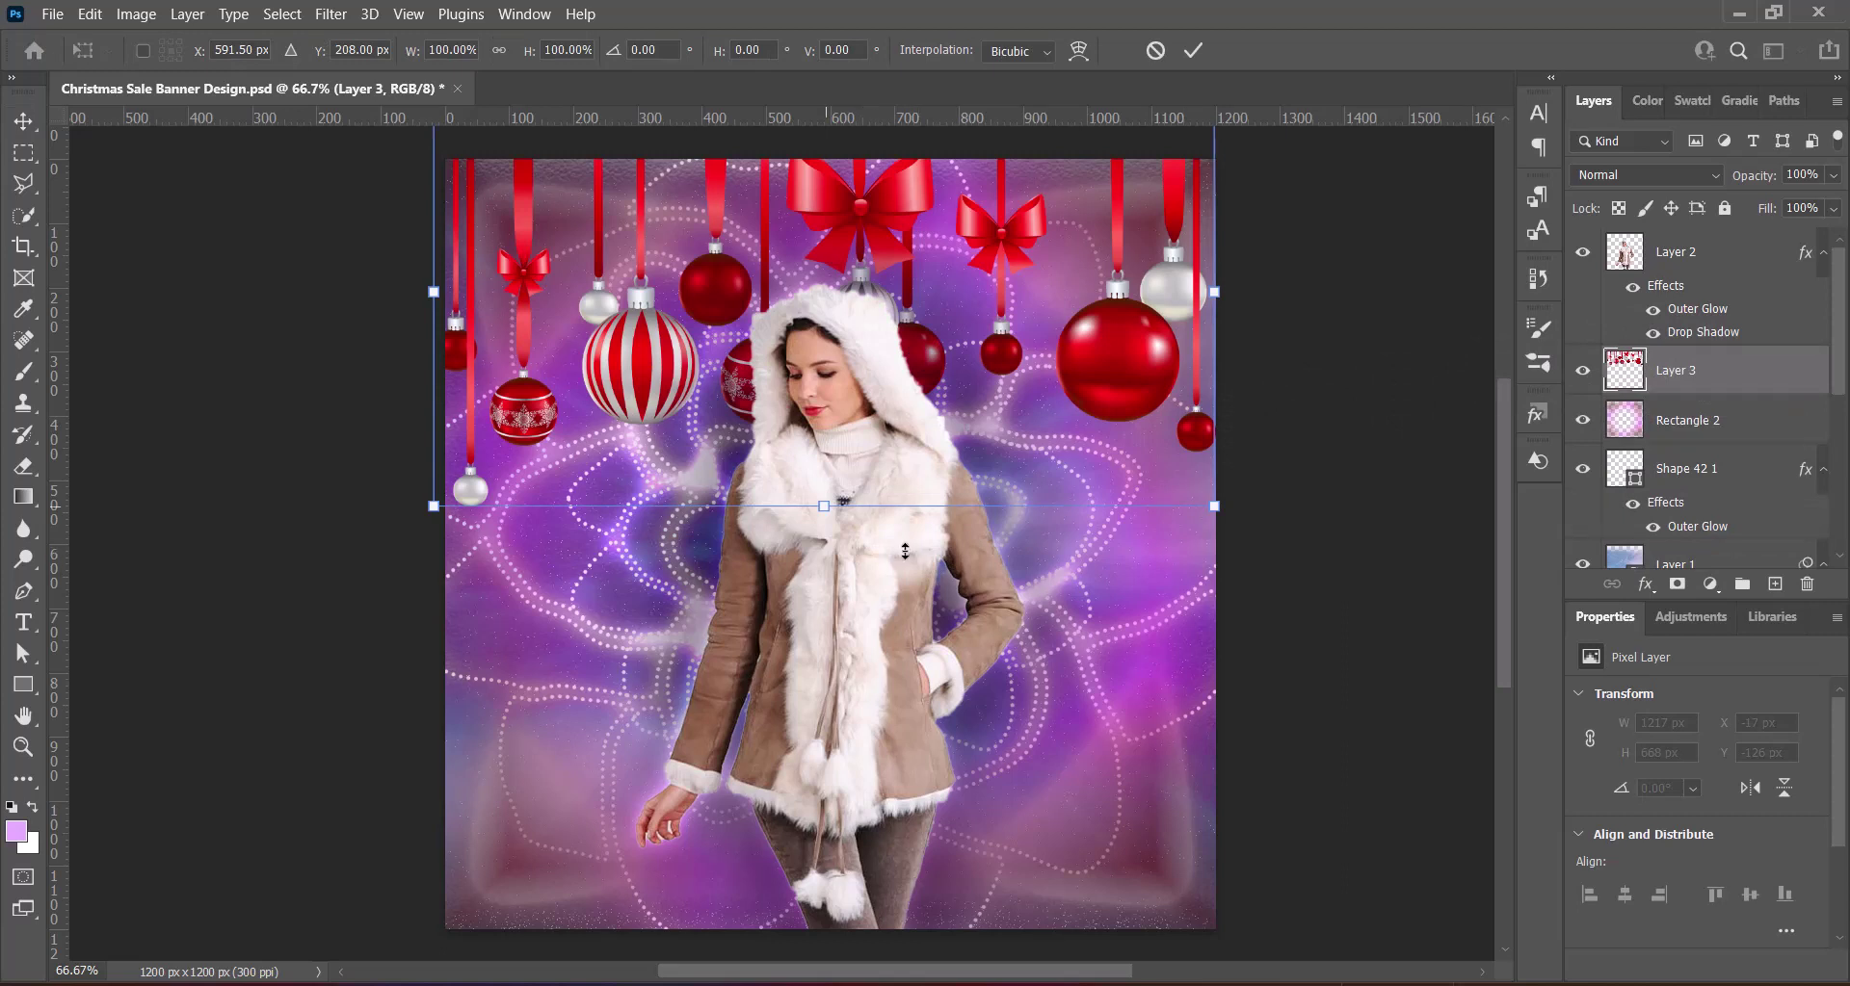
pyautogui.moveTo(1107, 376); pyautogui.dragTo(1105, 437)
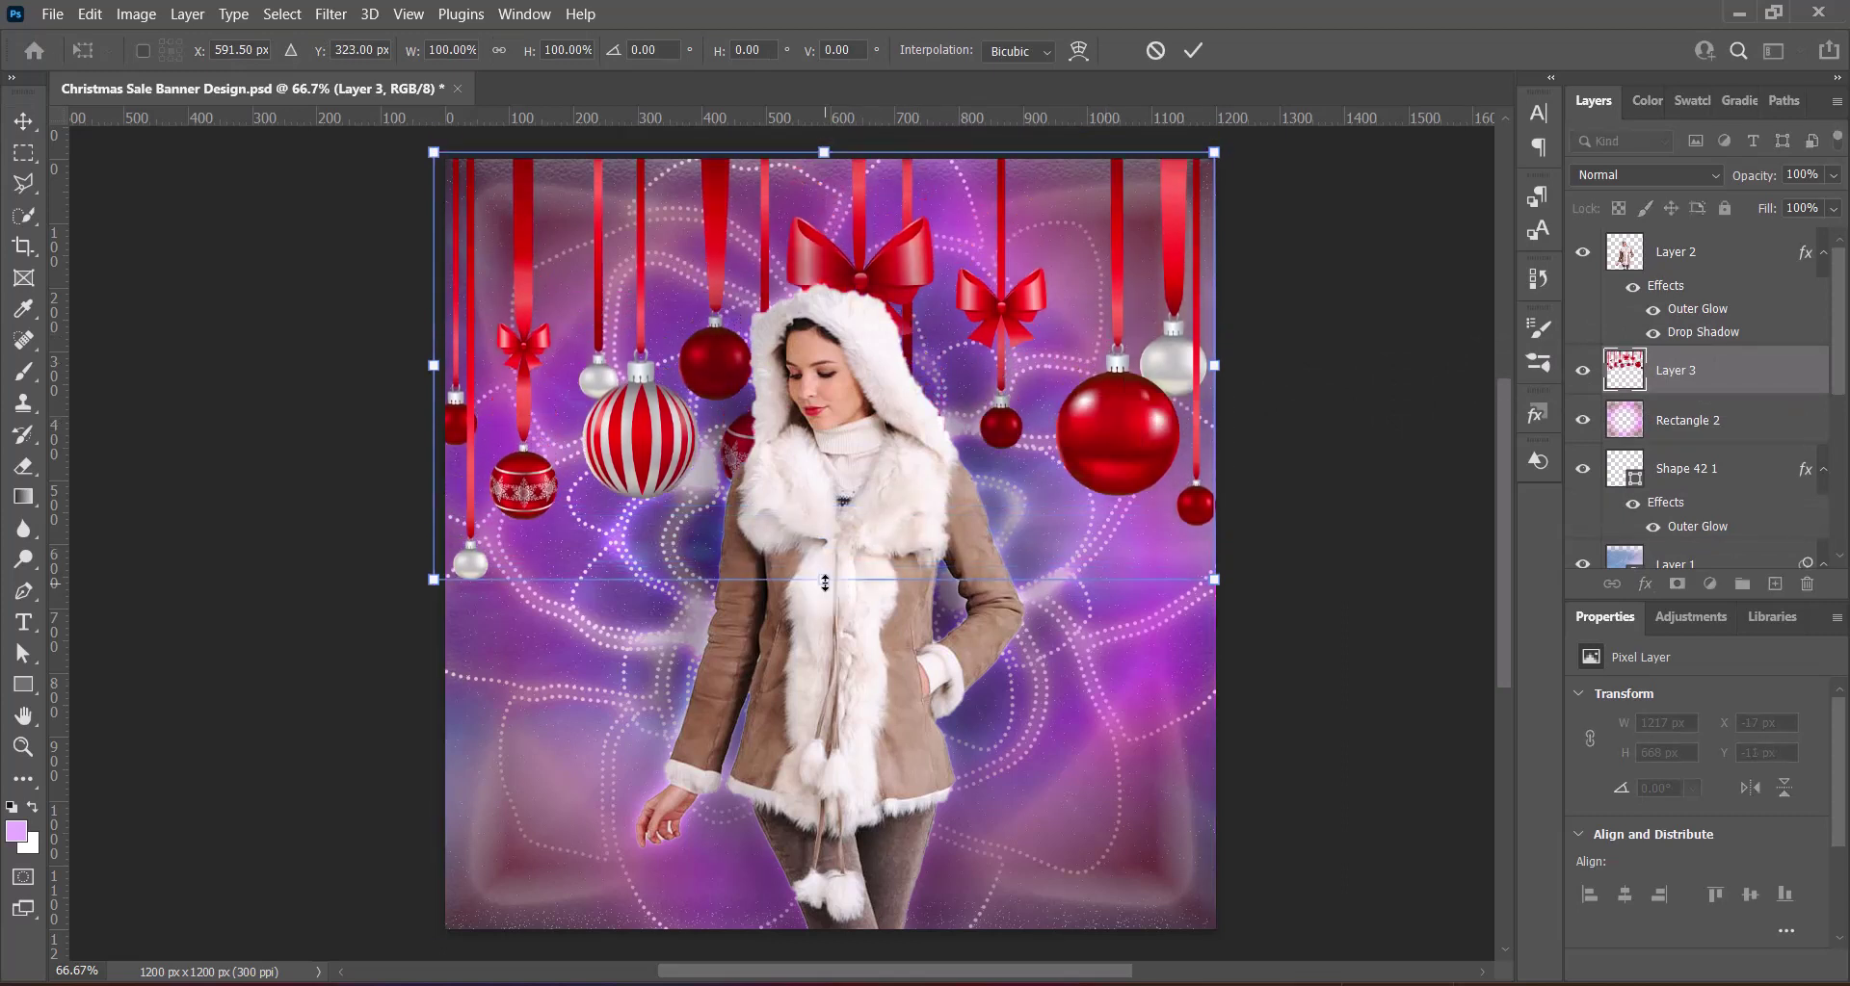
pyautogui.moveTo(1214, 366); pyautogui.dragTo(1209, 364)
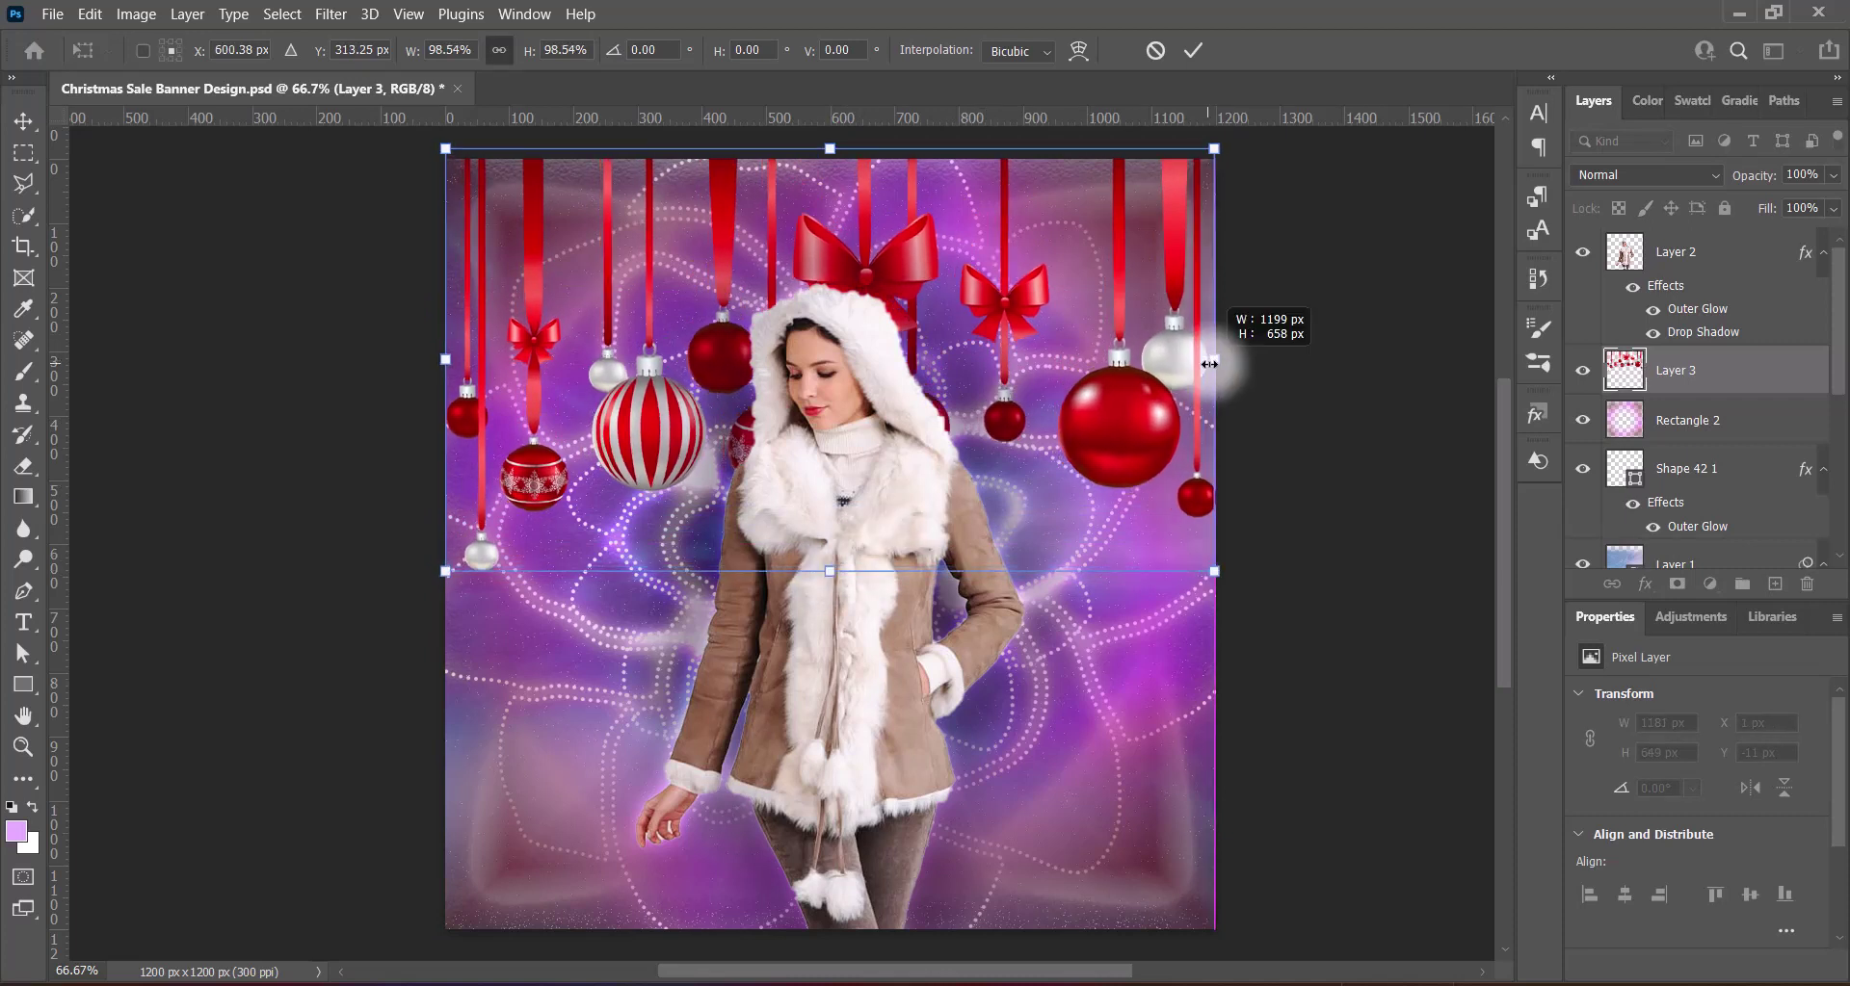
pyautogui.moveTo(866, 289)
pyautogui.mouseDown()
pyautogui.moveTo(867, 172)
pyautogui.moveTo(867, 228)
pyautogui.mouseUp()
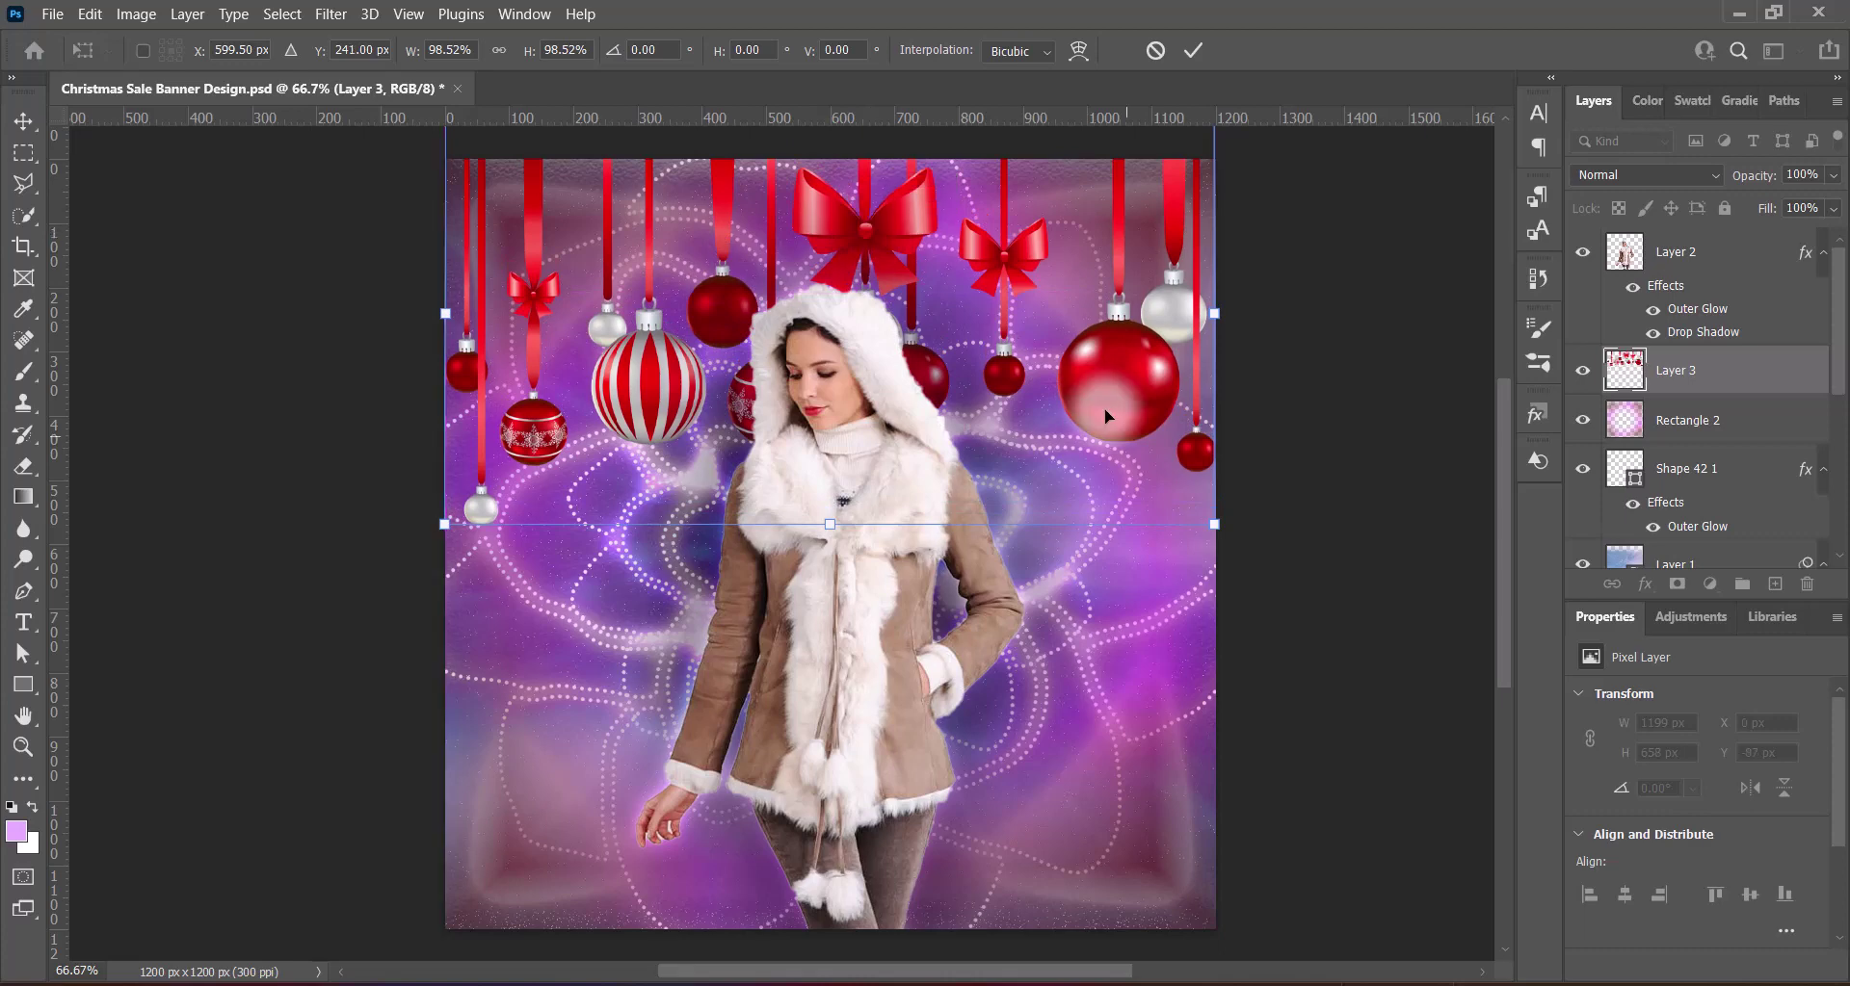
pyautogui.hotkey('shift', 'Up')
pyautogui.hotkey('shift', 'Up')
pyautogui.hotkey('shift', 'Up')
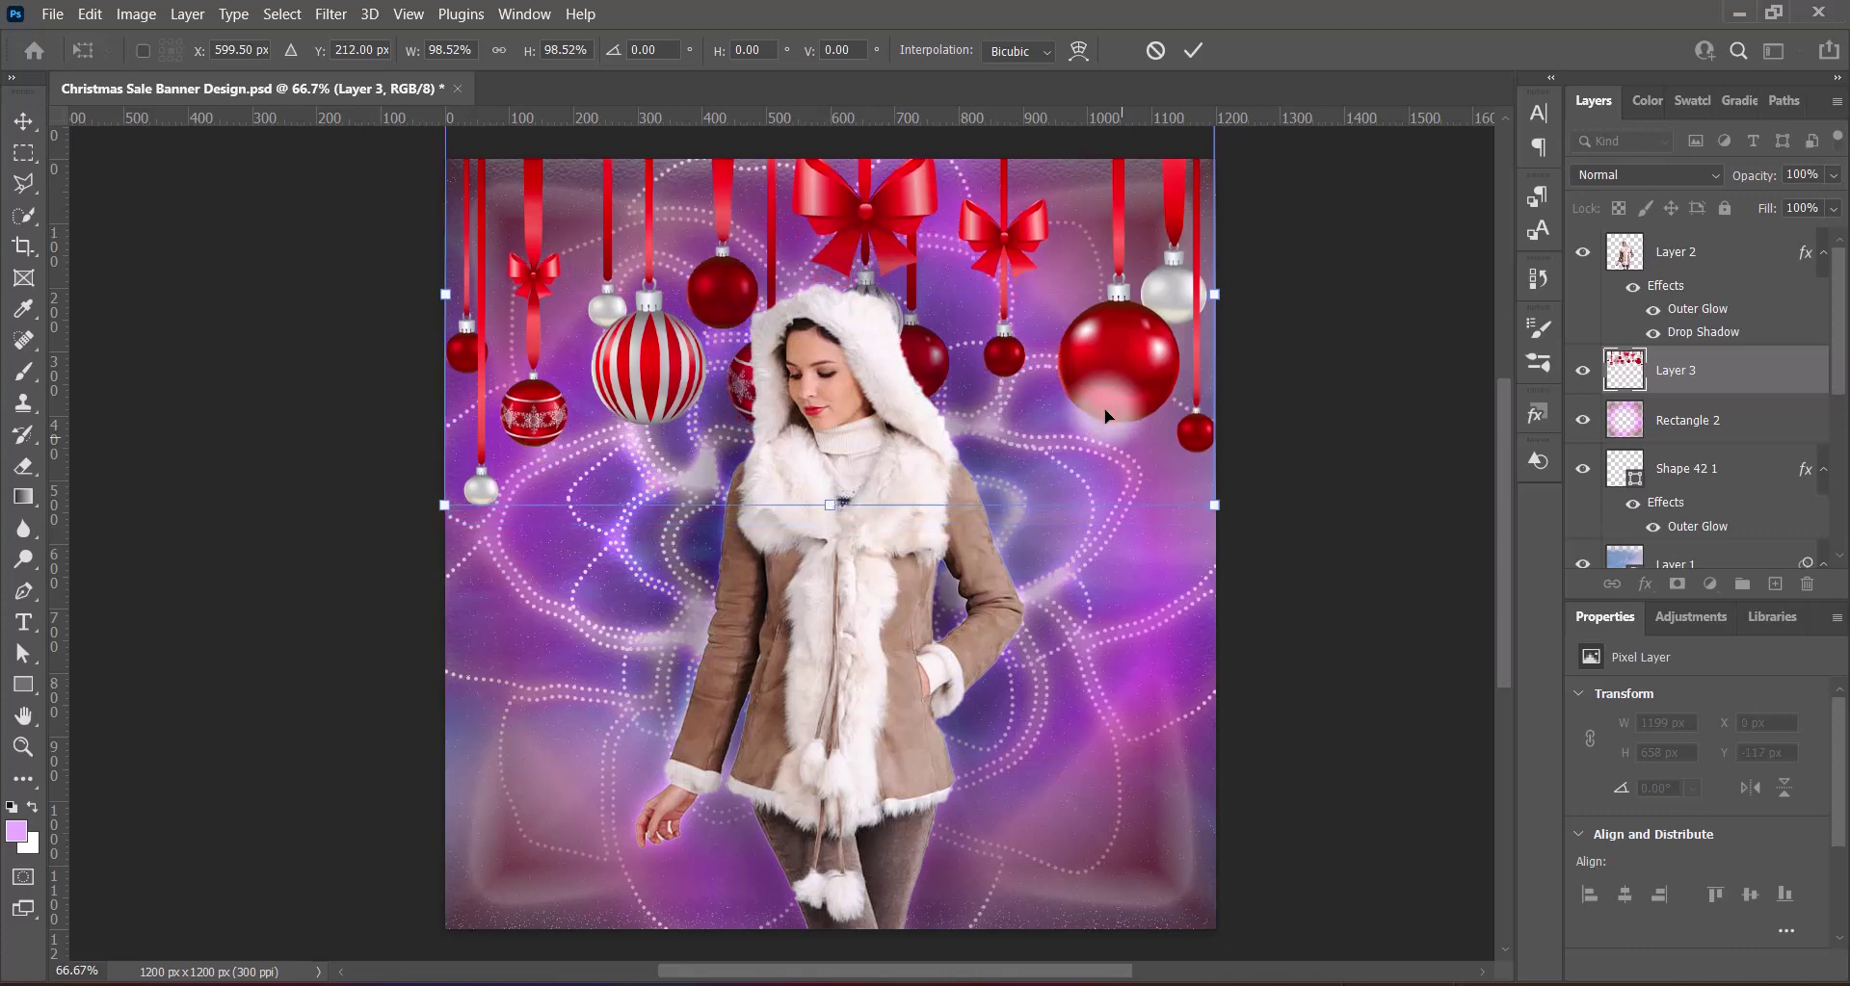
pyautogui.press('Return')
# Apply Brightness/Contrast and a +100 Vibrance boost to the ornaments
pyautogui.click(186, 14)
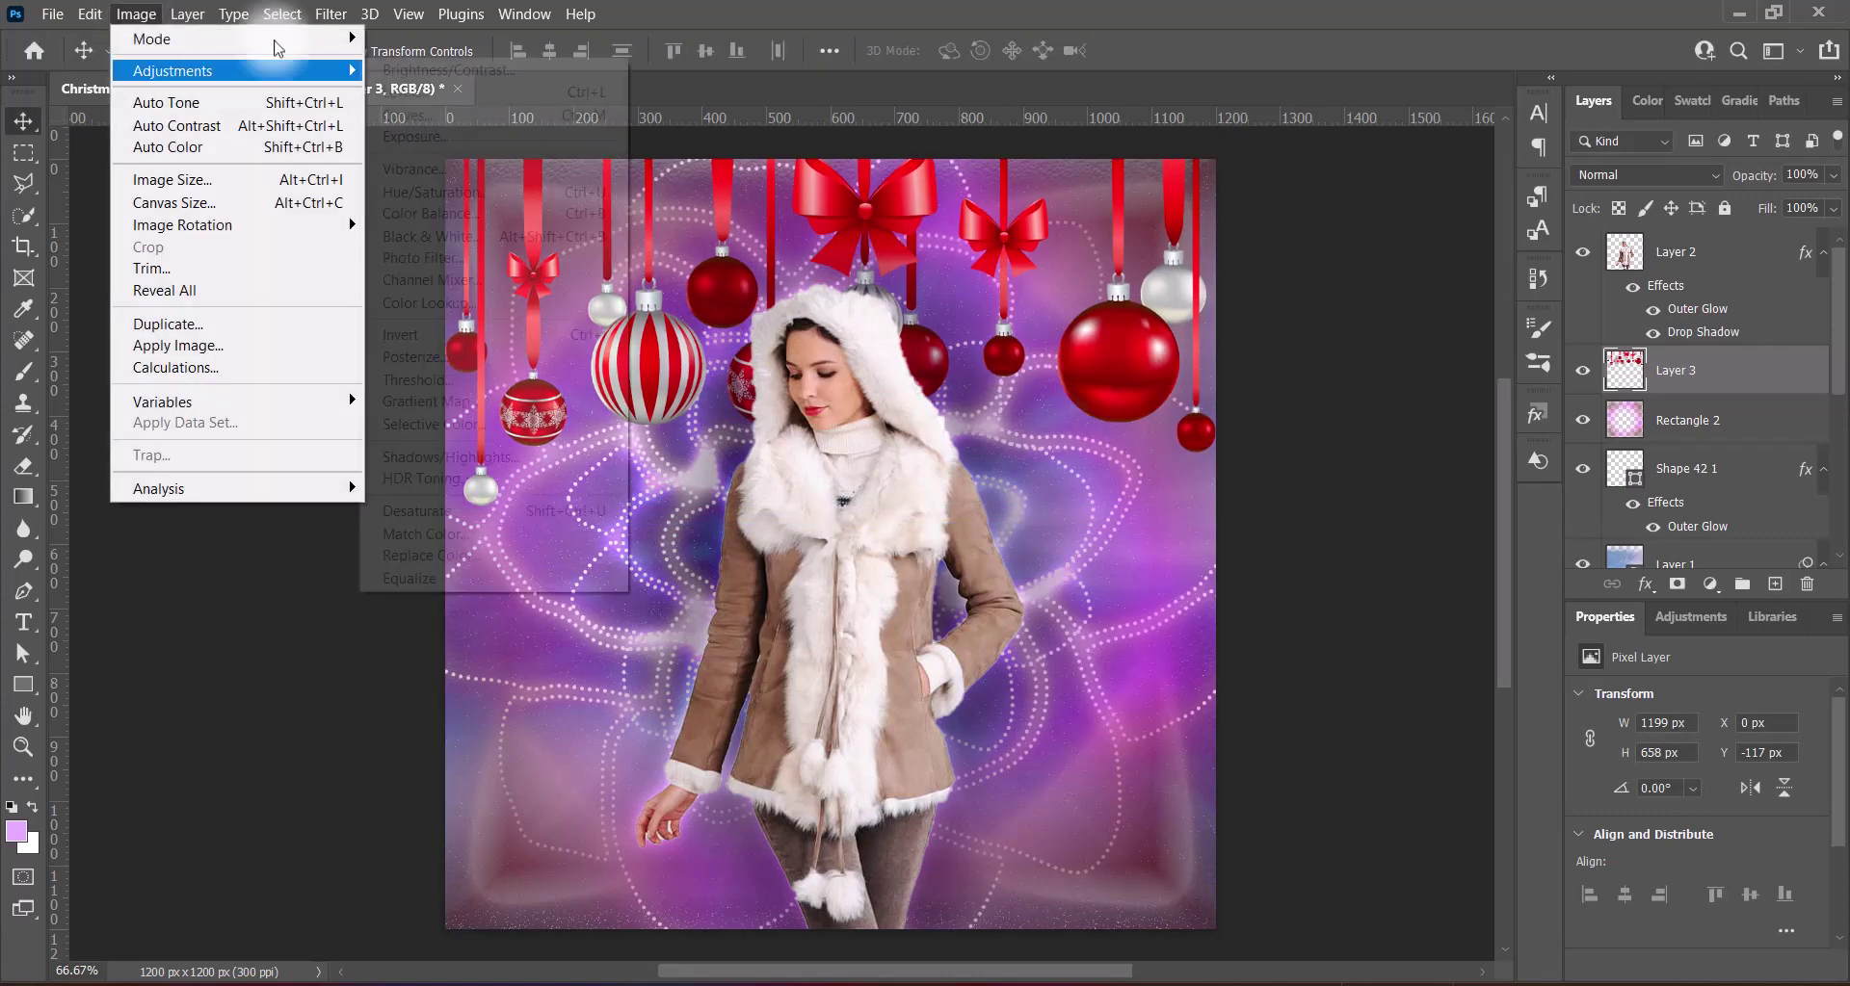
pyautogui.click(424, 57)
pyautogui.click(1320, 268)
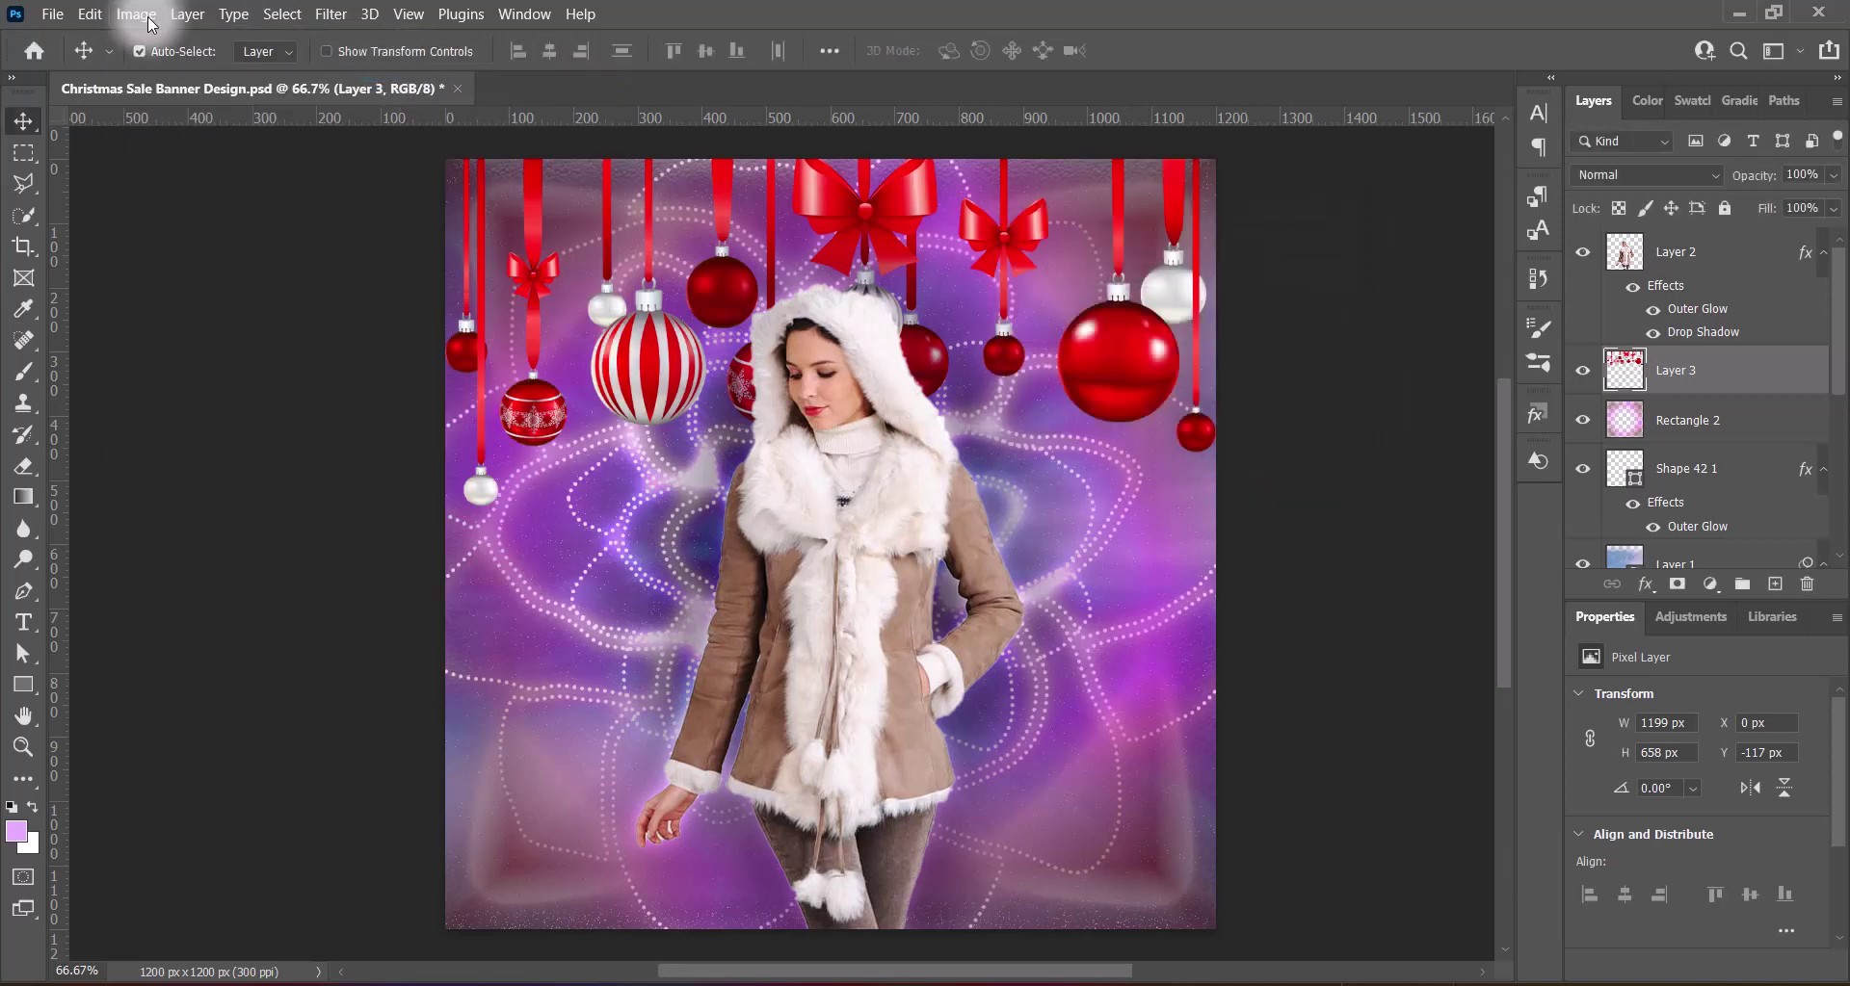
pyautogui.click(136, 14)
pyautogui.click(431, 172)
pyautogui.moveTo(949, 313); pyautogui.dragTo(982, 318)
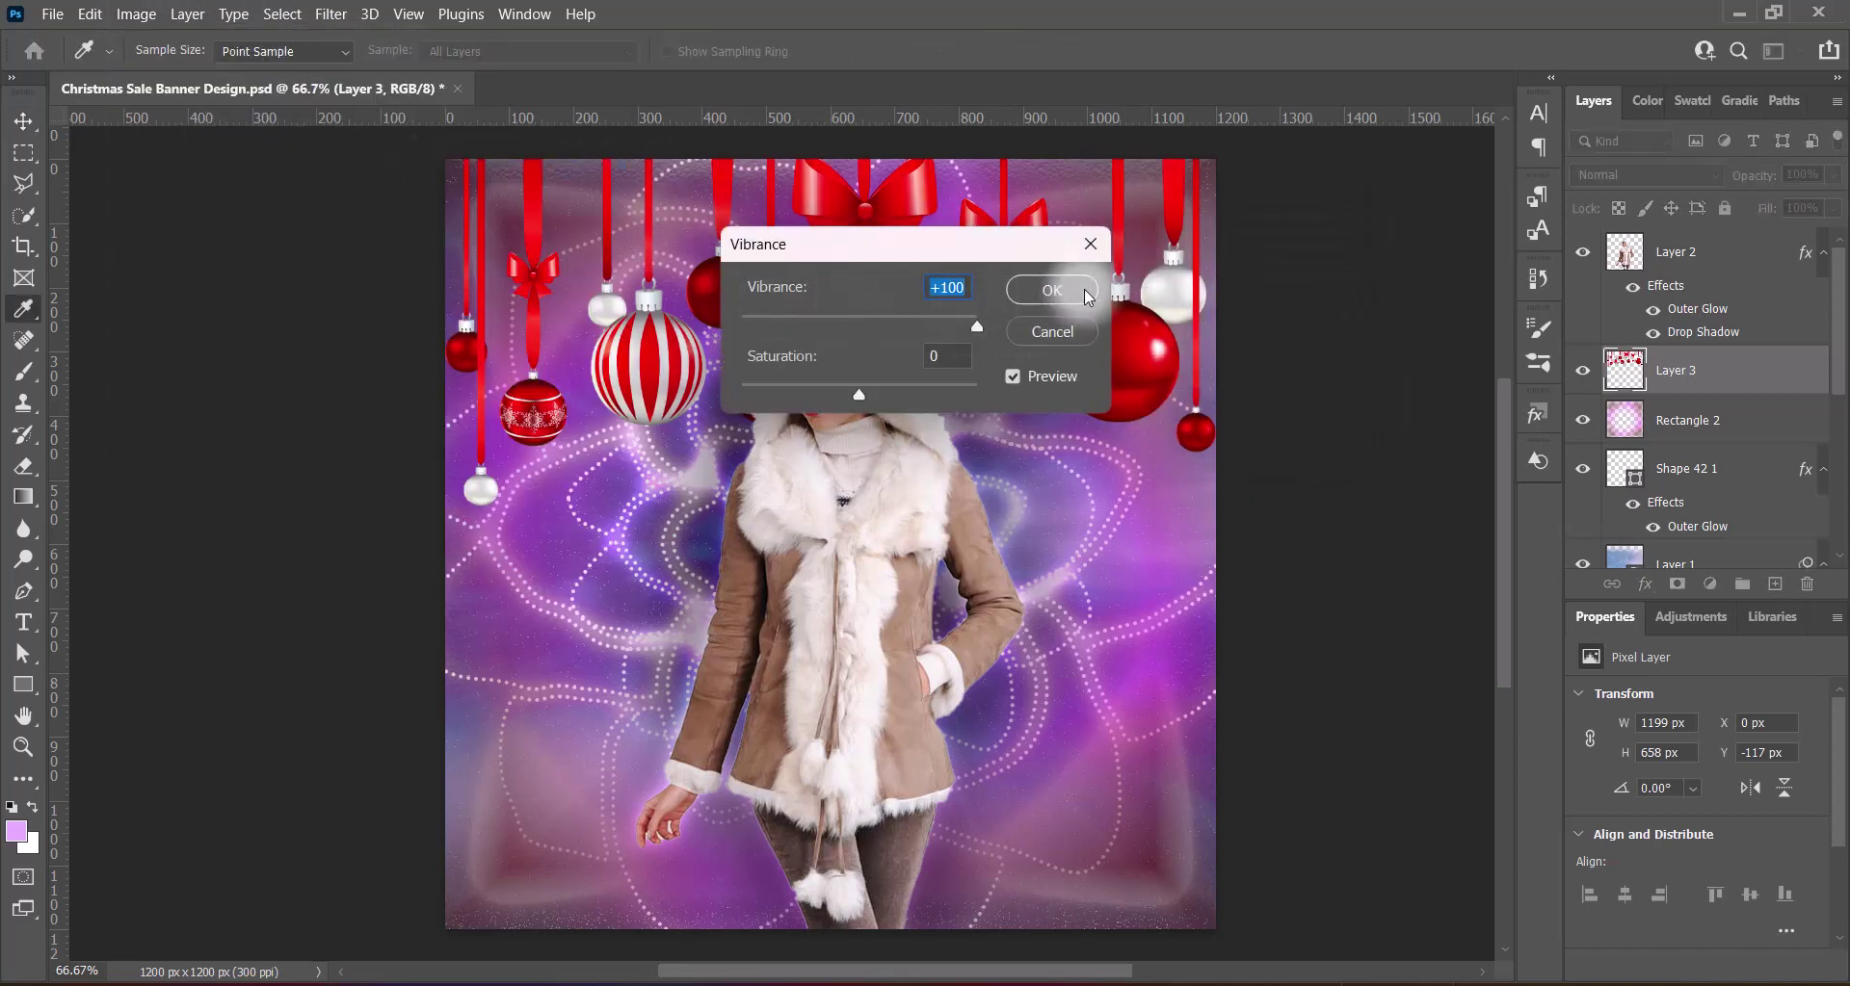
pyautogui.click(1055, 289)
# Apply the Strong Saturation Hue/Saturation preset to the ornaments
pyautogui.click(136, 13)
pyautogui.click(429, 192)
pyautogui.click(1233, 204)
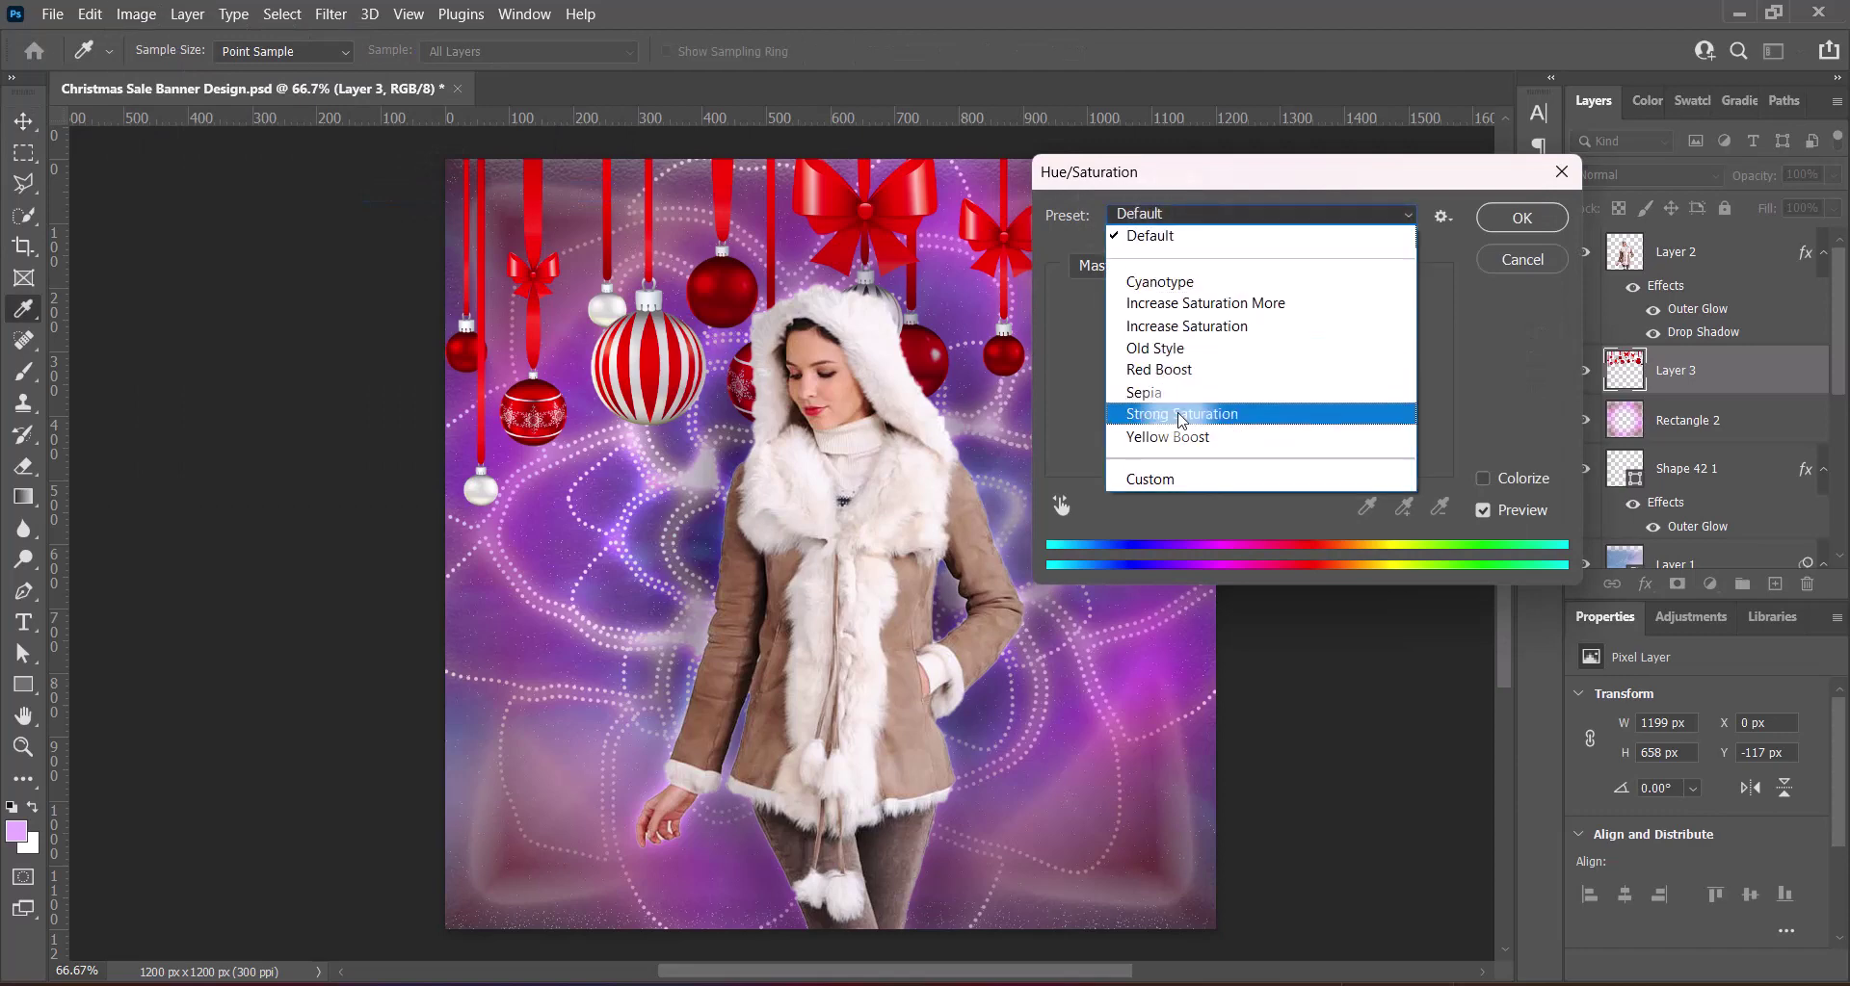
pyautogui.click(1194, 424)
pyautogui.click(1522, 214)
# Brighten the ornaments' midtones with a Curves adjustment
pyautogui.click(136, 13)
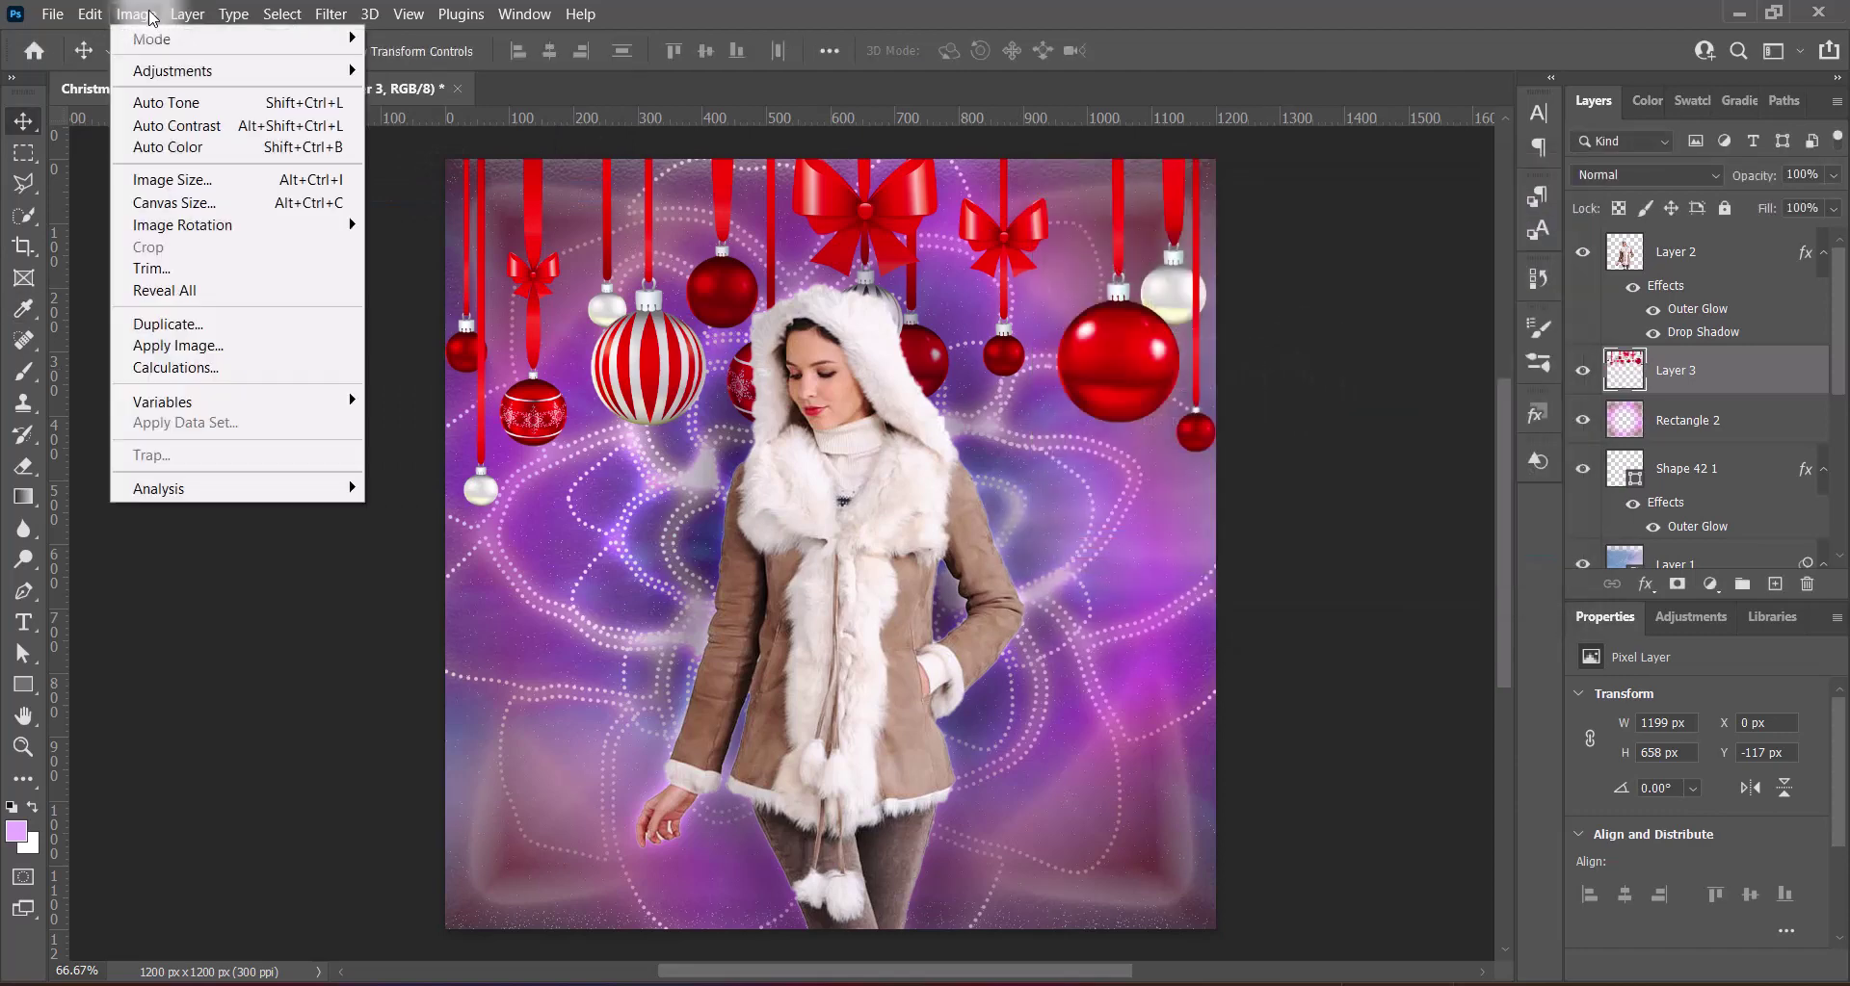
pyautogui.click(428, 123)
pyautogui.moveTo(1219, 395); pyautogui.dragTo(1218, 310)
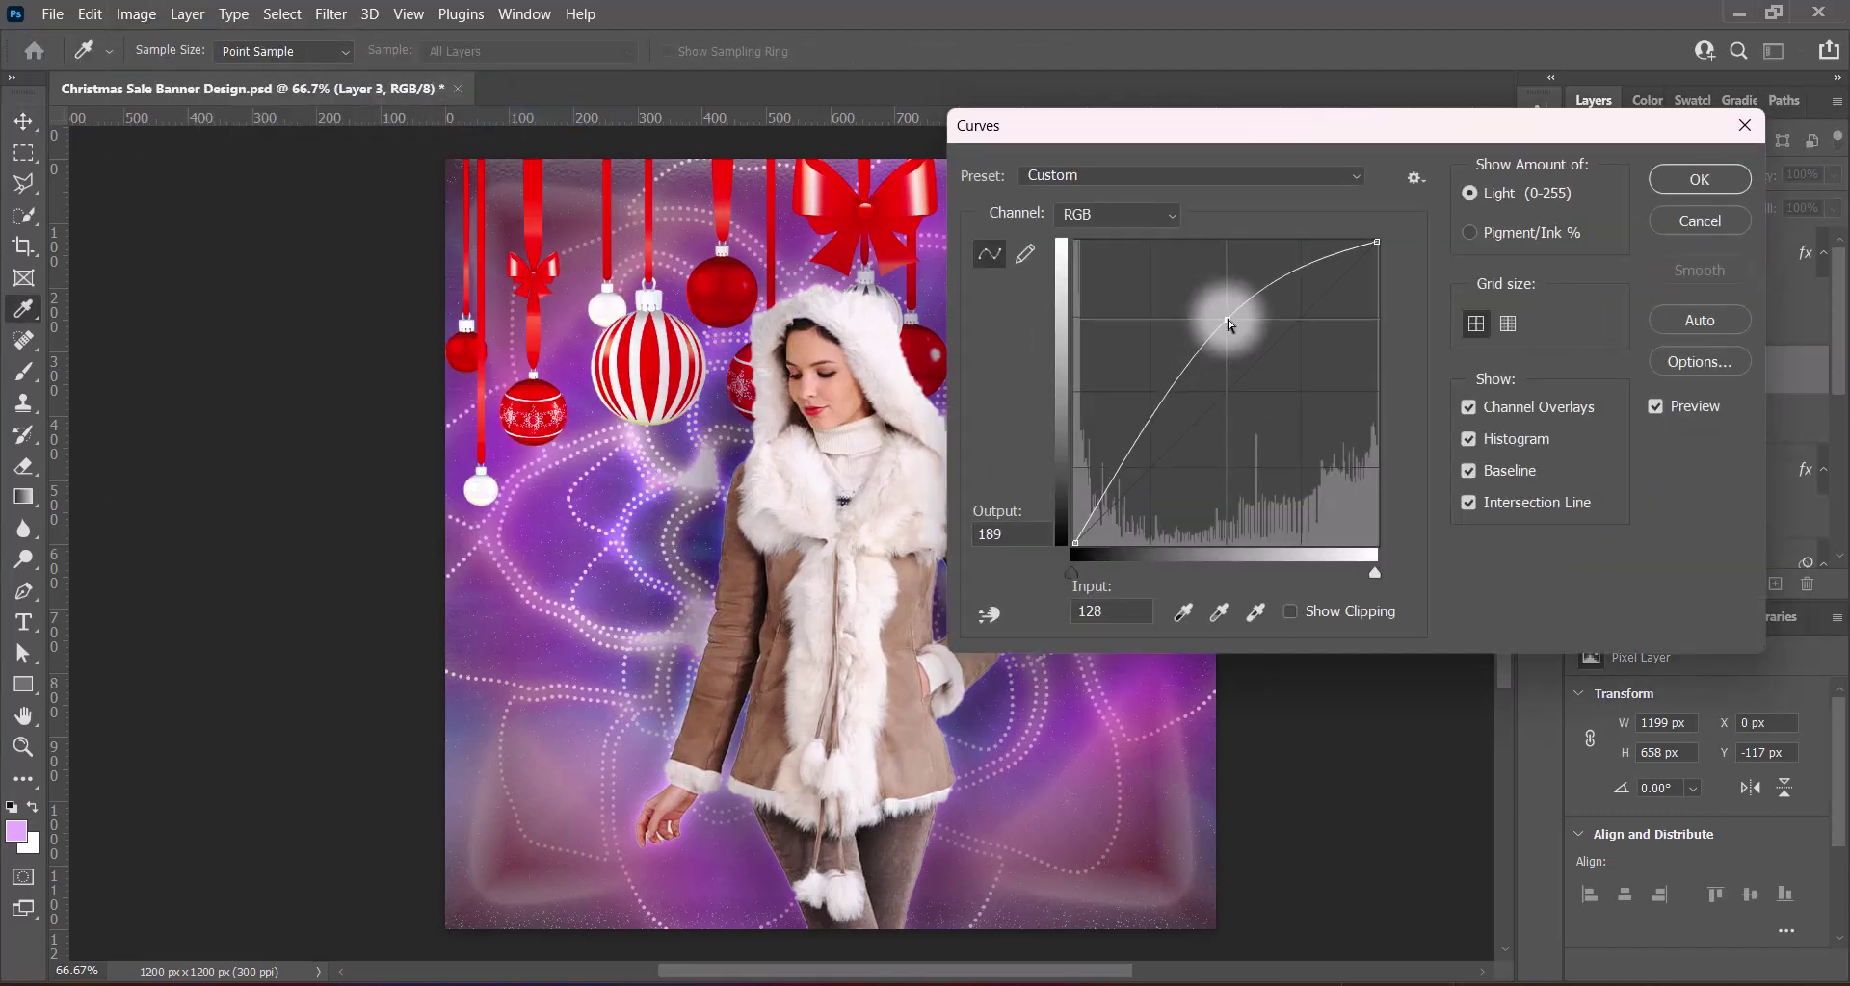
pyautogui.click(1699, 179)
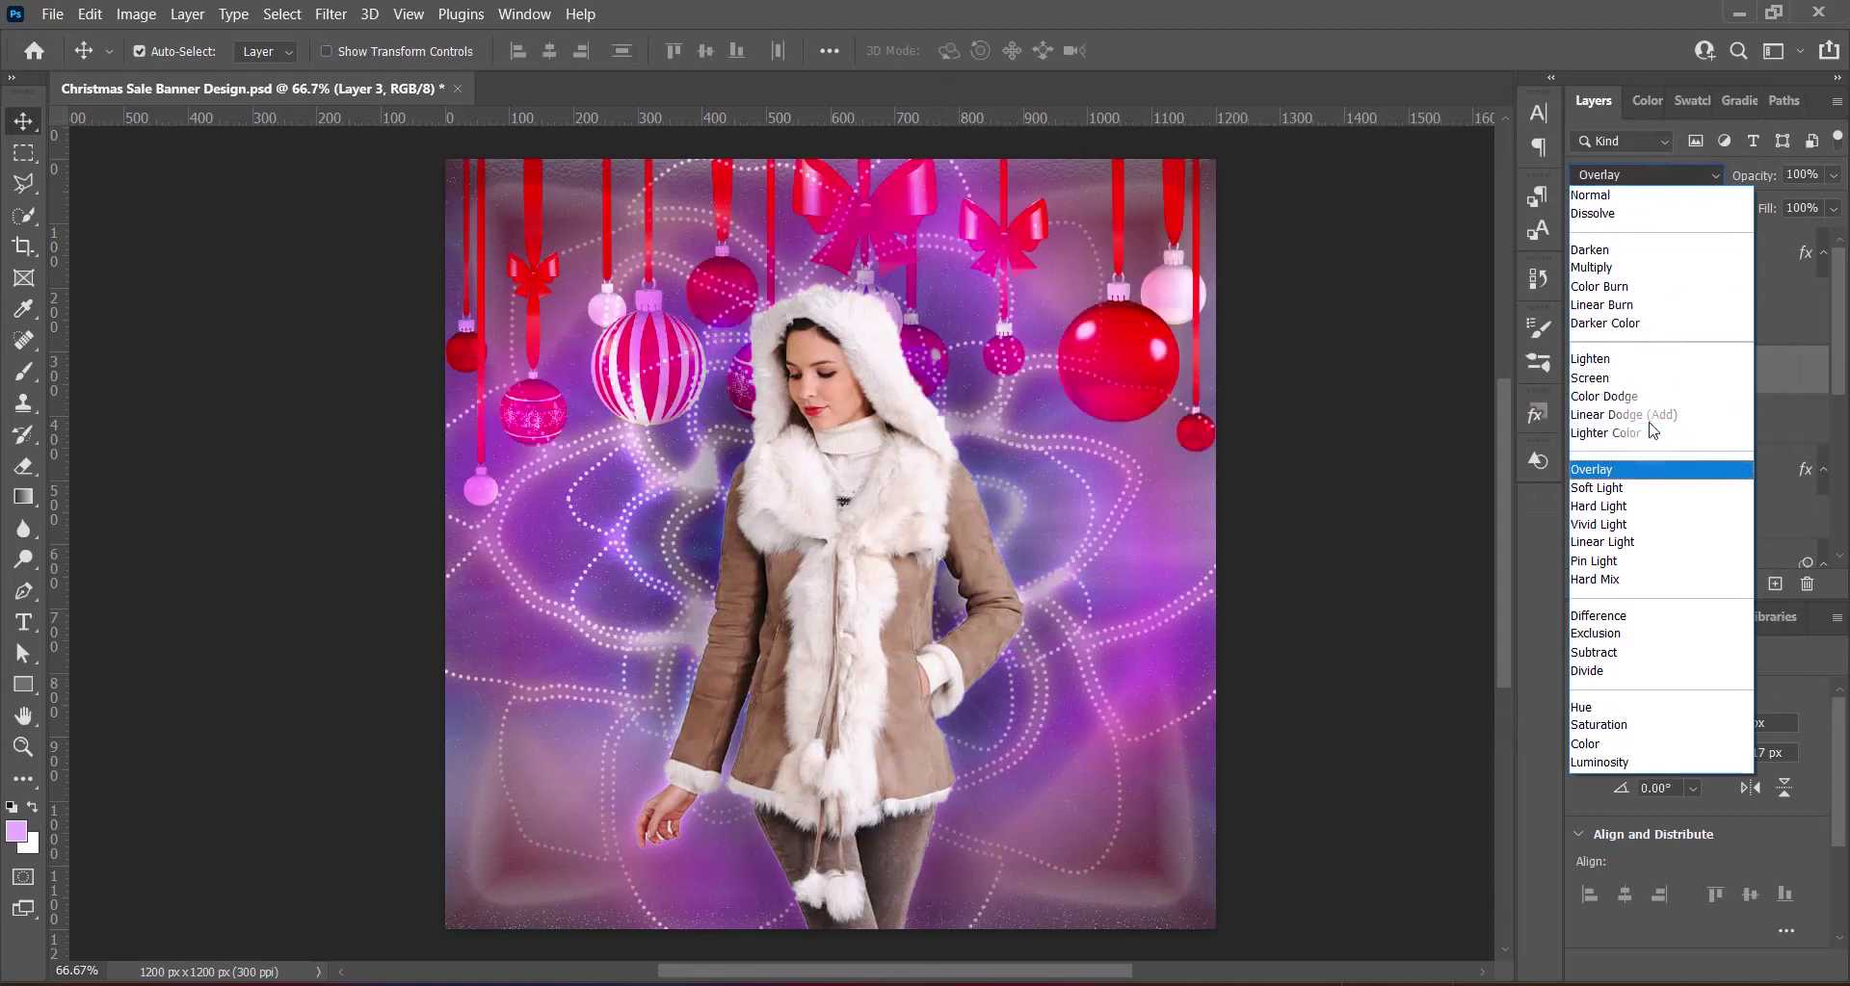
# Set the ornaments layer blend mode to Pin Light
pyautogui.press('Down')
pyautogui.press('Down')
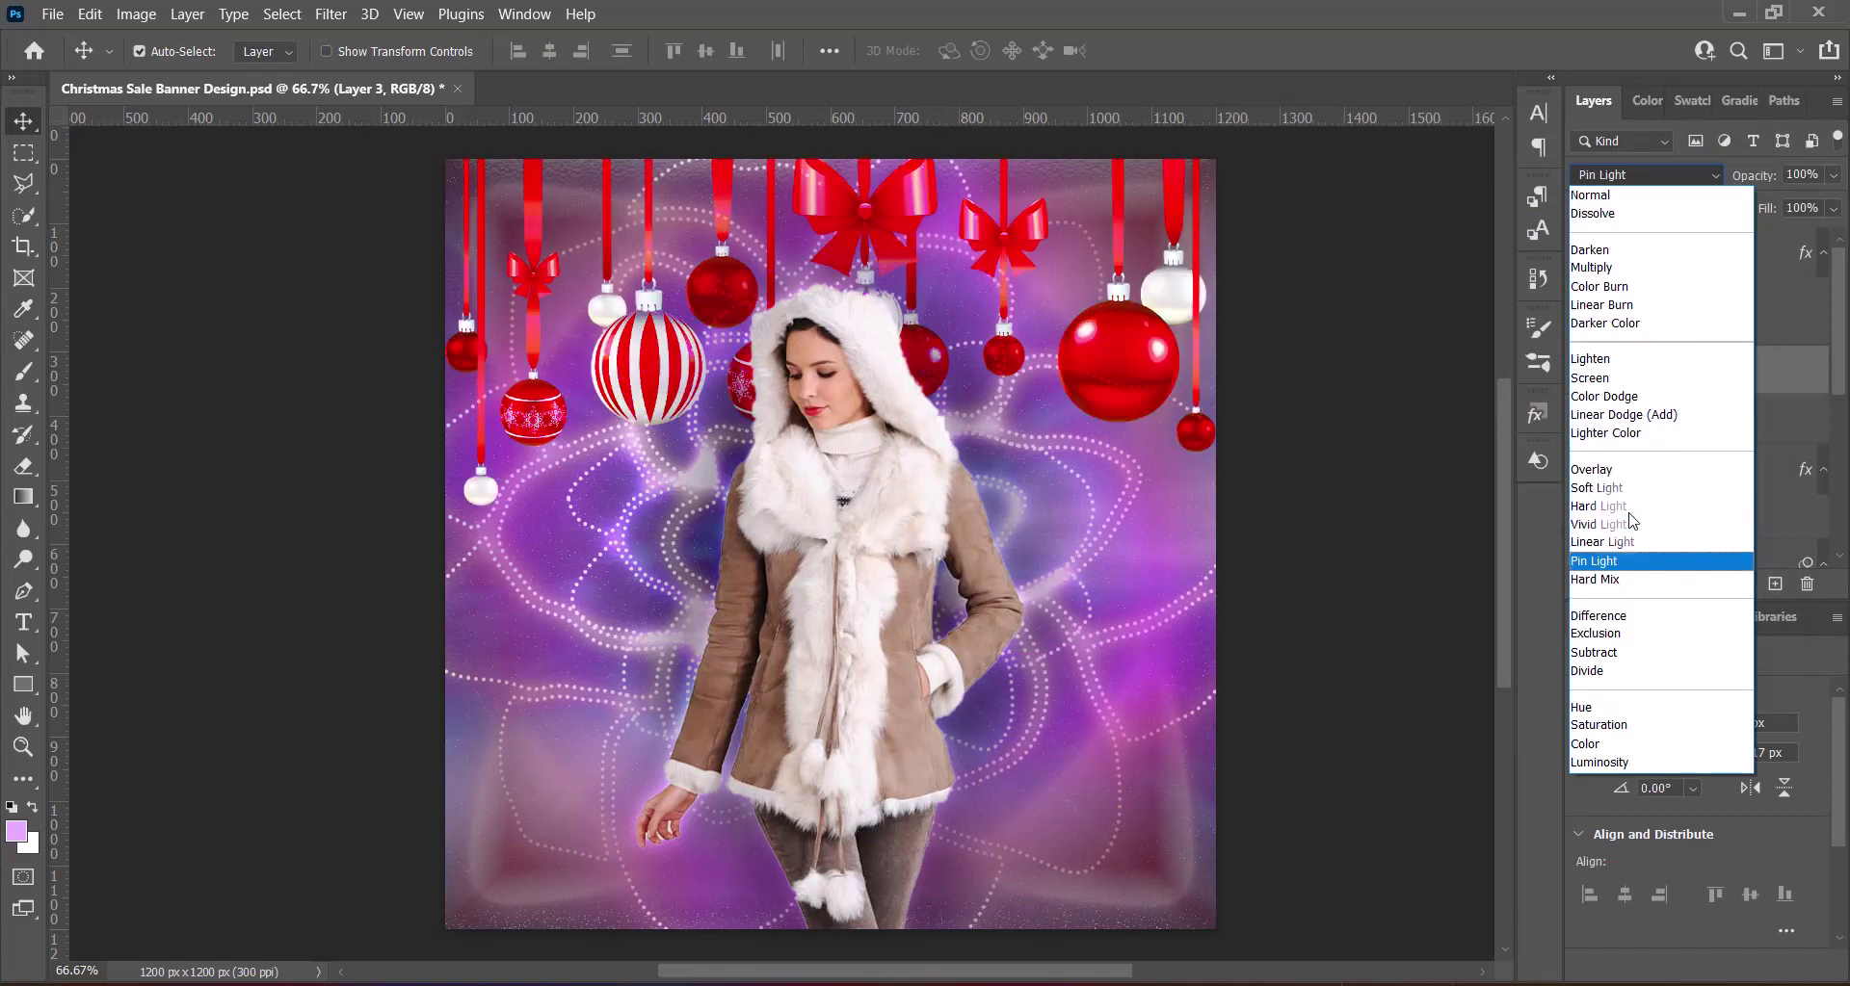
pyautogui.press('Down')
pyautogui.press('Down')
pyautogui.press('Down')
pyautogui.press('Down')
pyautogui.press('Down')
pyautogui.press('Down')
pyautogui.press('Down')
pyautogui.press('Down')
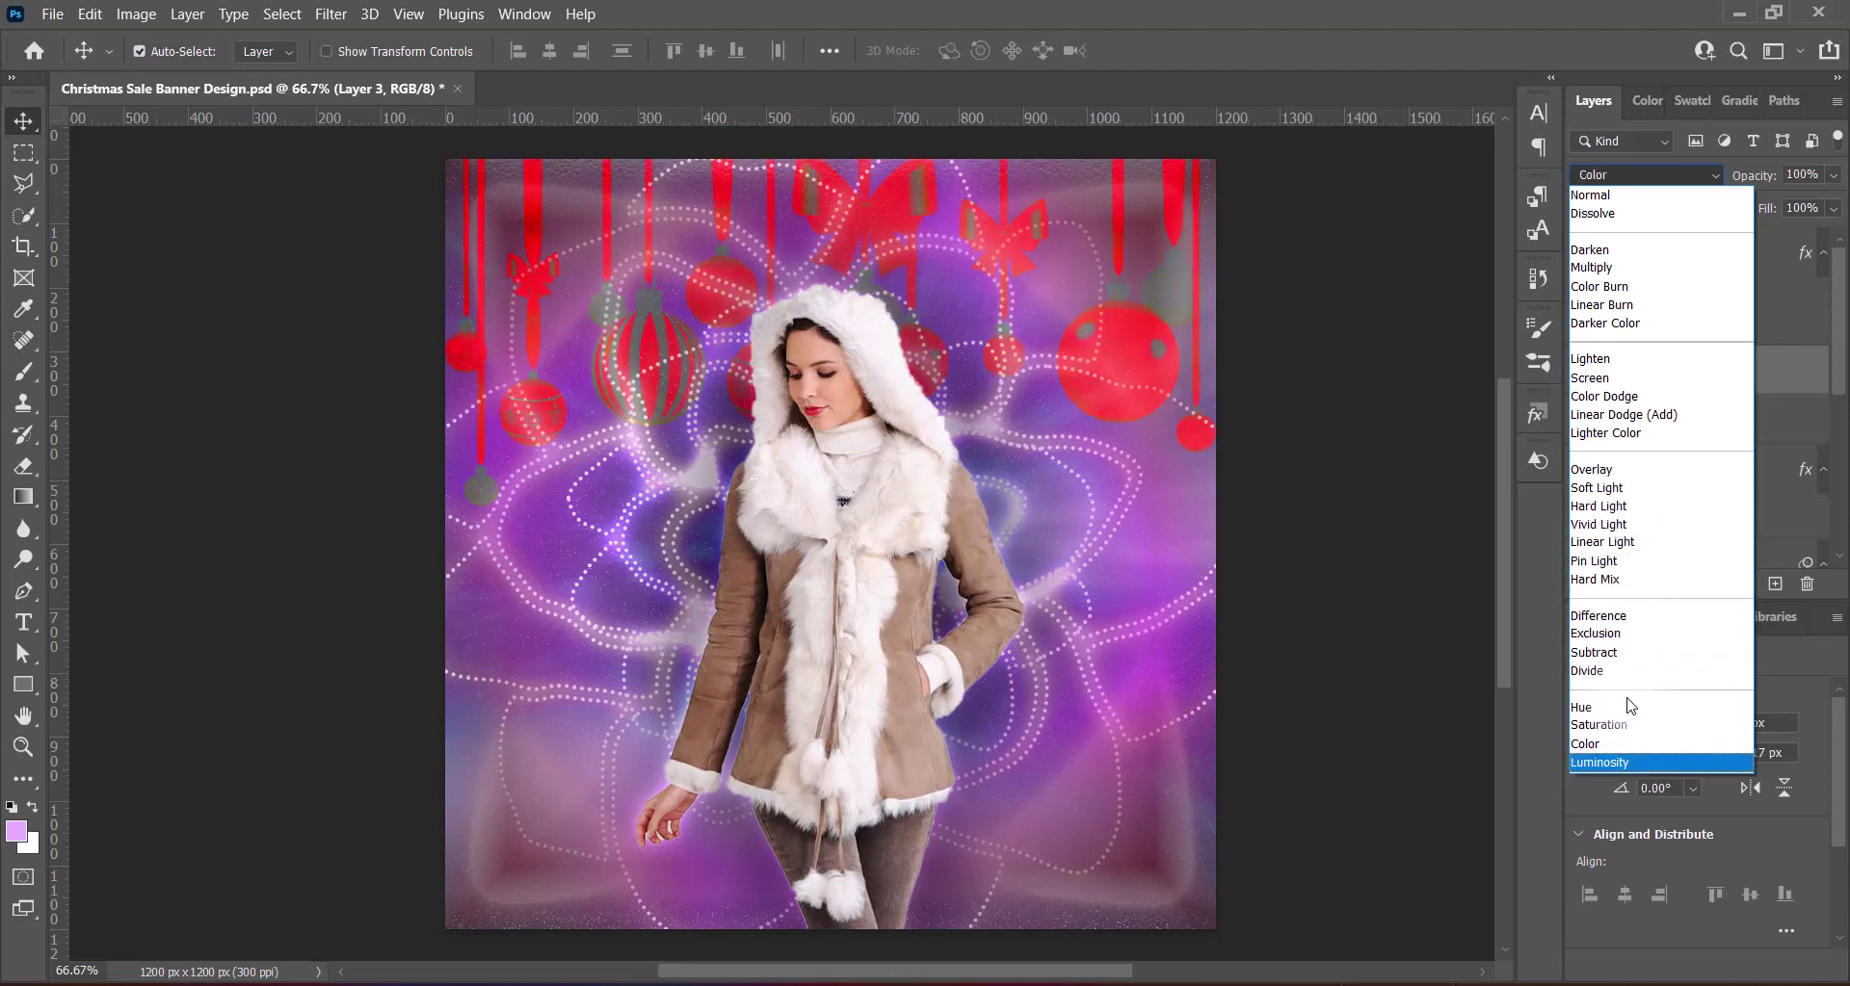
pyautogui.press('Down')
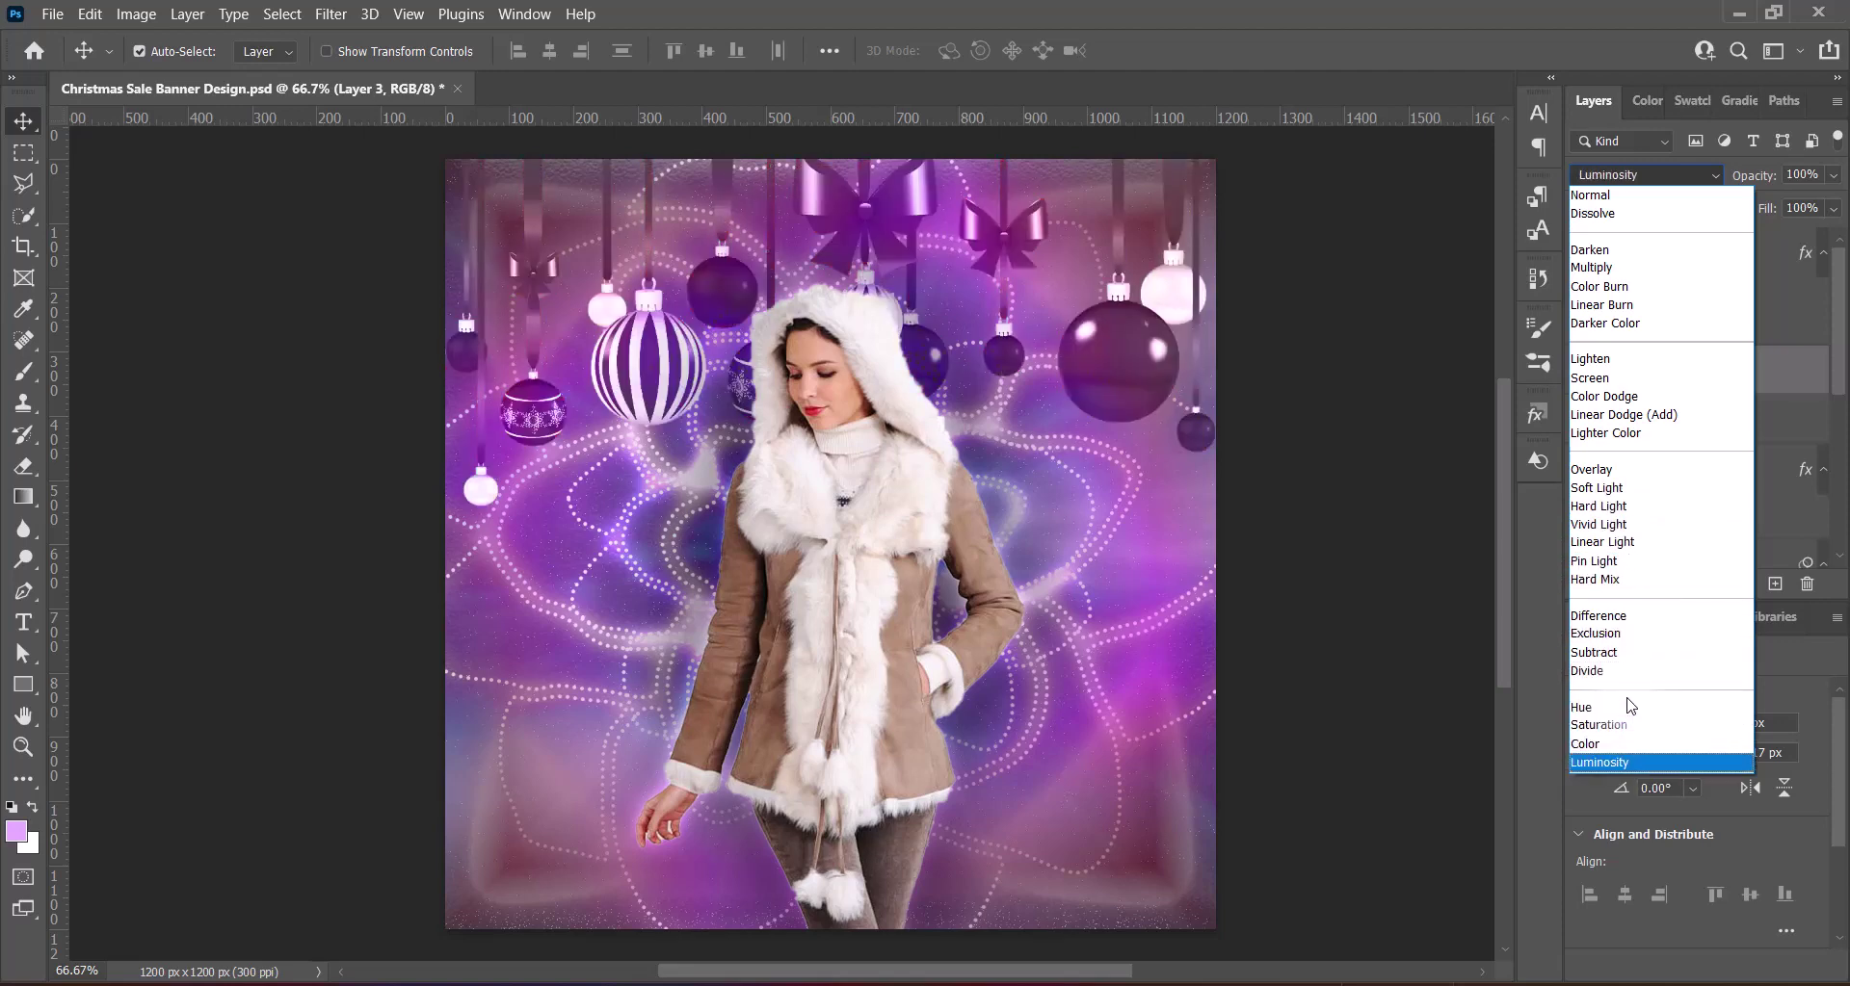
pyautogui.press('Up')
pyautogui.press('Up')
pyautogui.press('Up')
pyautogui.press('Up')
pyautogui.press('Up')
pyautogui.press('Up')
pyautogui.press('Up')
pyautogui.press('Up')
pyautogui.press('Up')
pyautogui.press('Up')
pyautogui.press('Up')
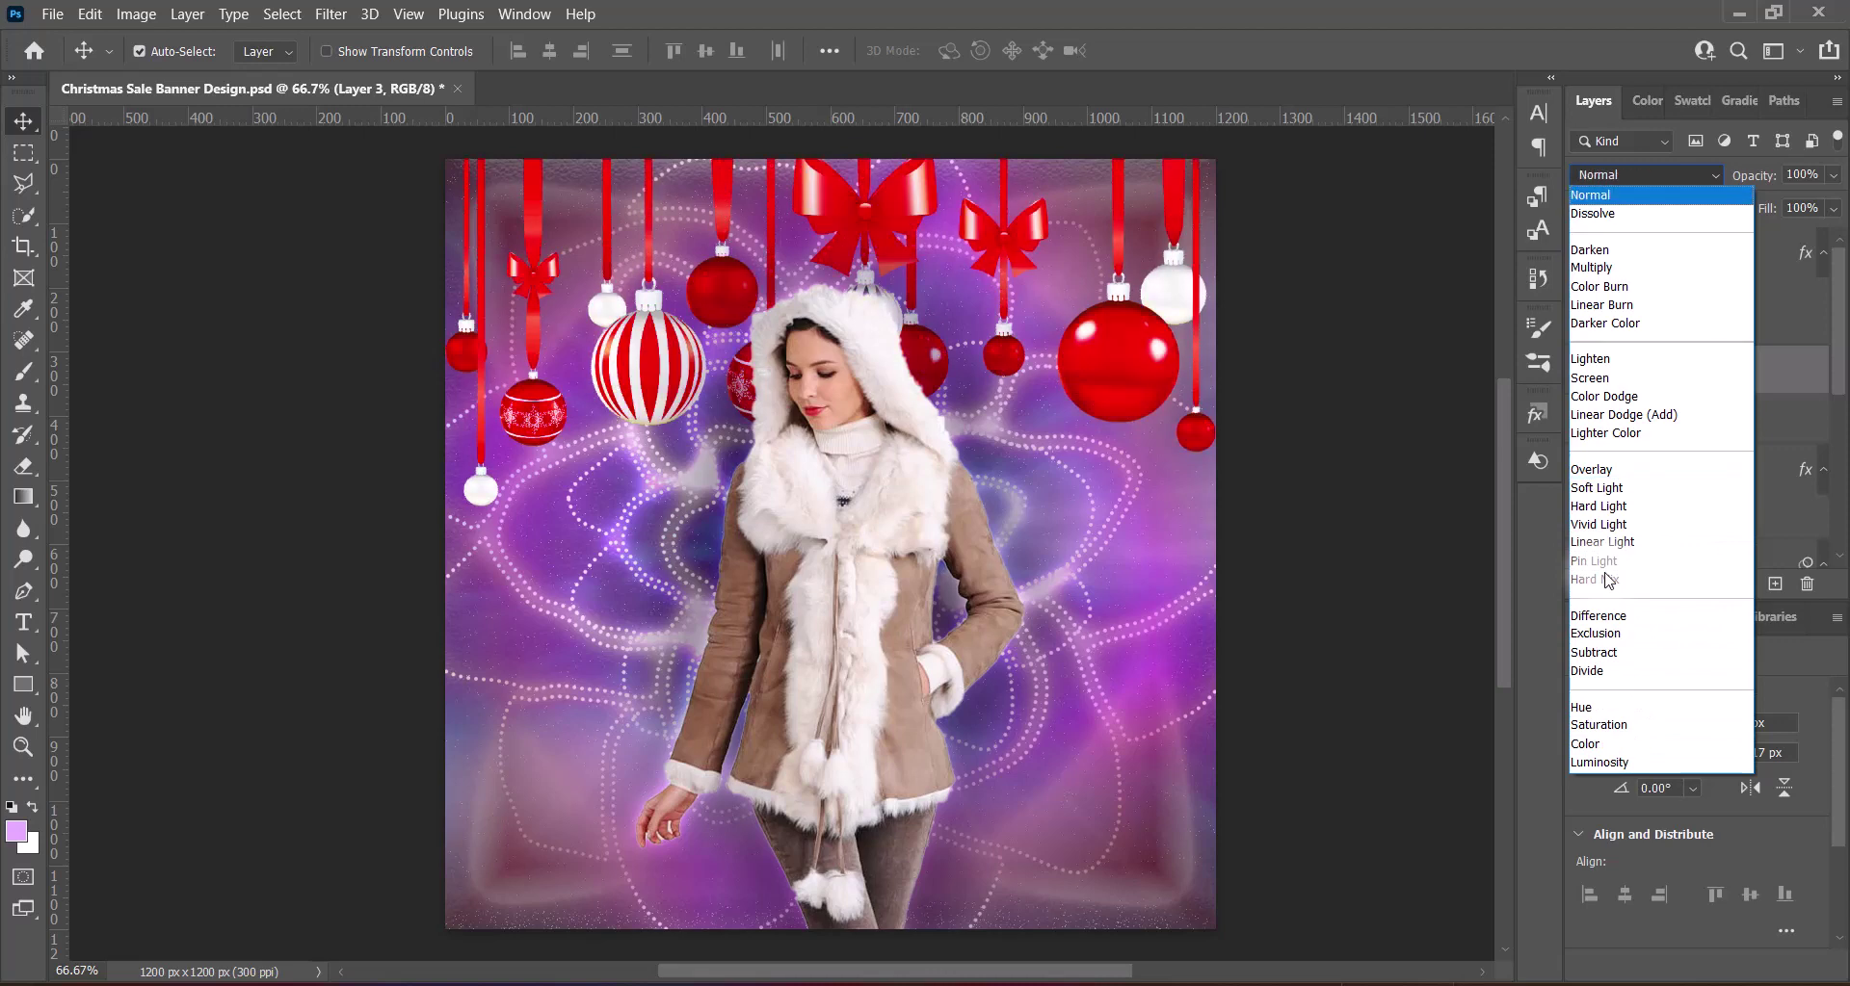
pyautogui.click(1595, 560)
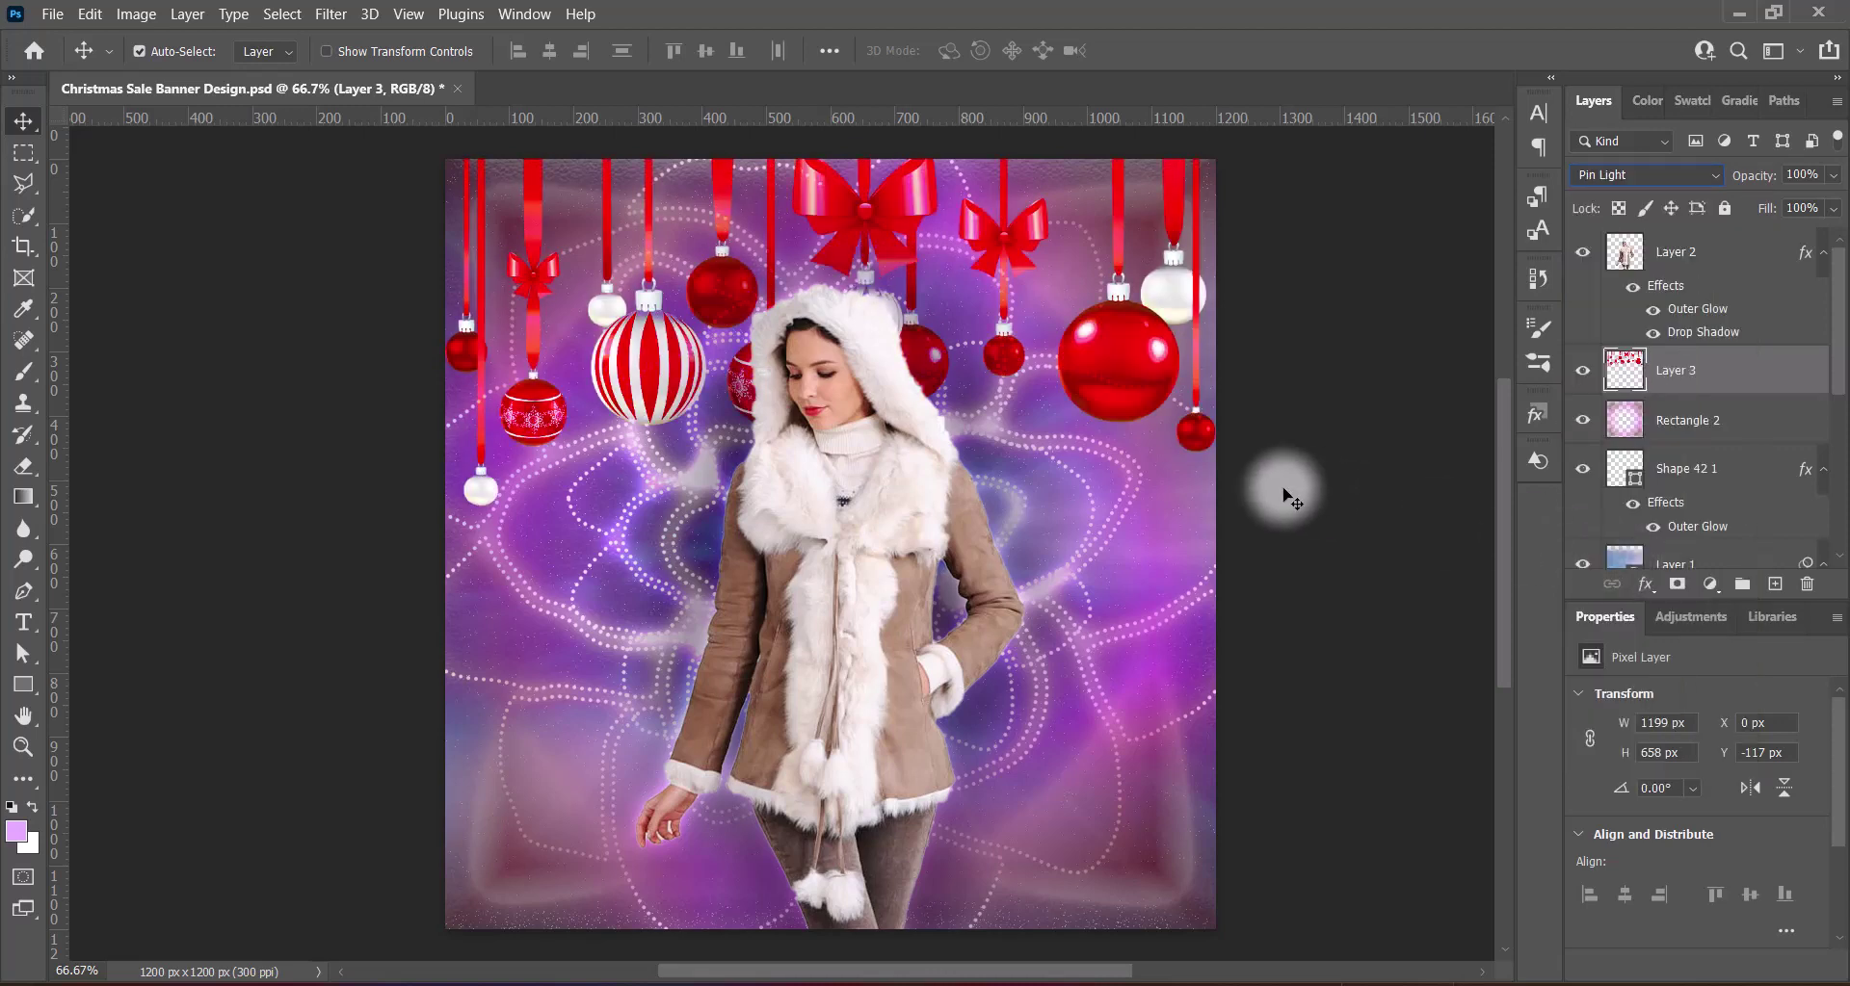
# Raise the ornaments layer's contrast to 100 with Brightness/Contrast
pyautogui.click(139, 14)
pyautogui.click(497, 68)
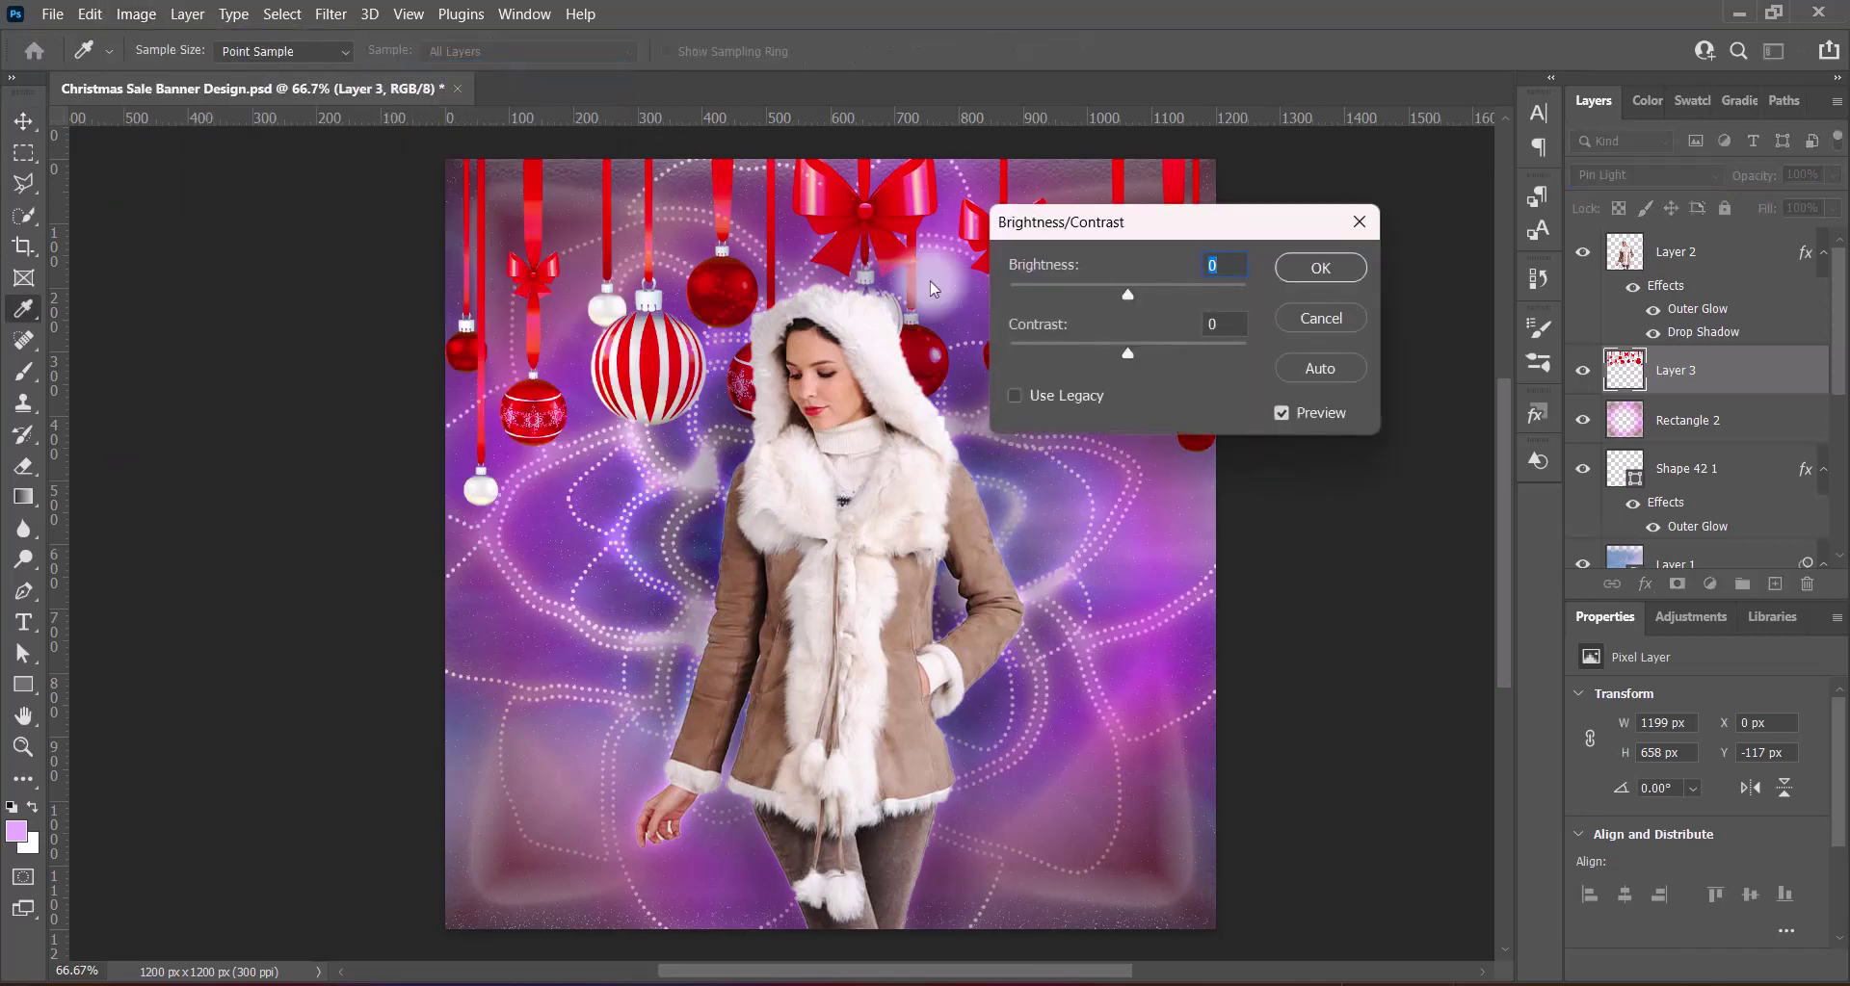
pyautogui.moveTo(1127, 353); pyautogui.dragTo(1262, 364)
pyautogui.moveTo(1233, 222); pyautogui.dragTo(1320, 201)
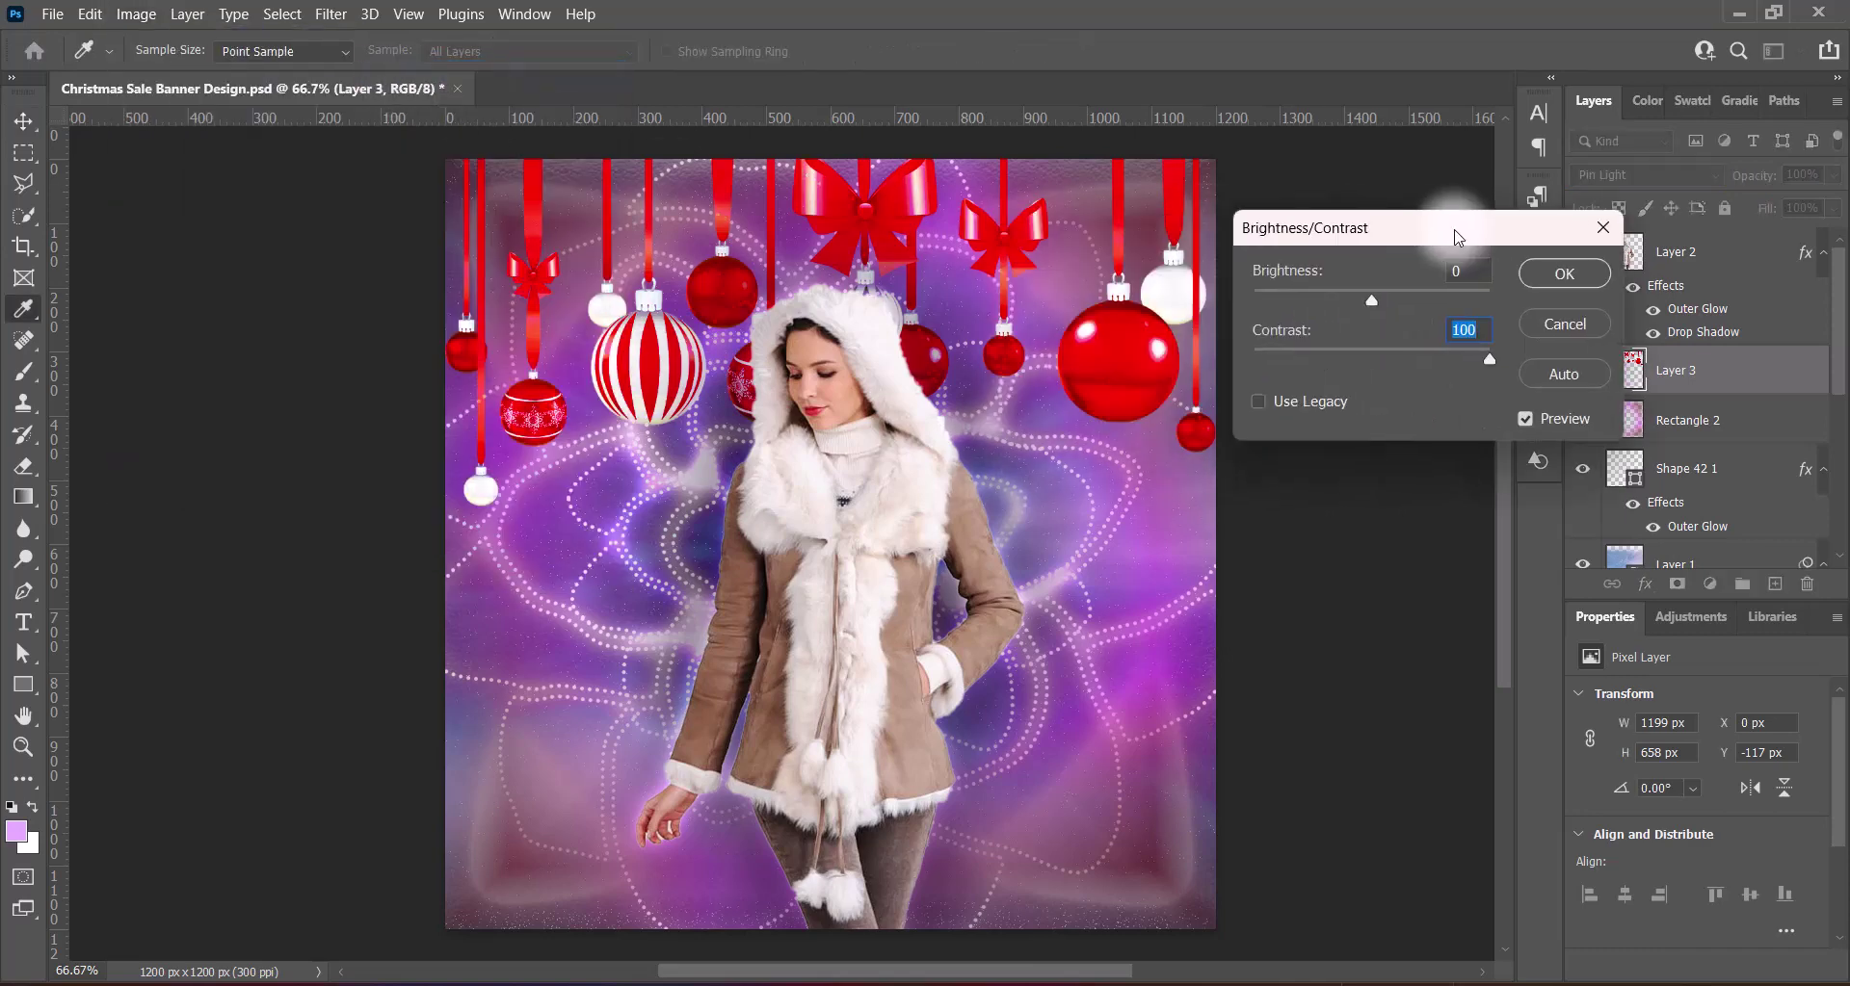
pyautogui.click(1408, 247)
# Apply an S-shaped Curves adjustment that deepens the ornaments' midtones
pyautogui.click(140, 13)
pyautogui.click(501, 107)
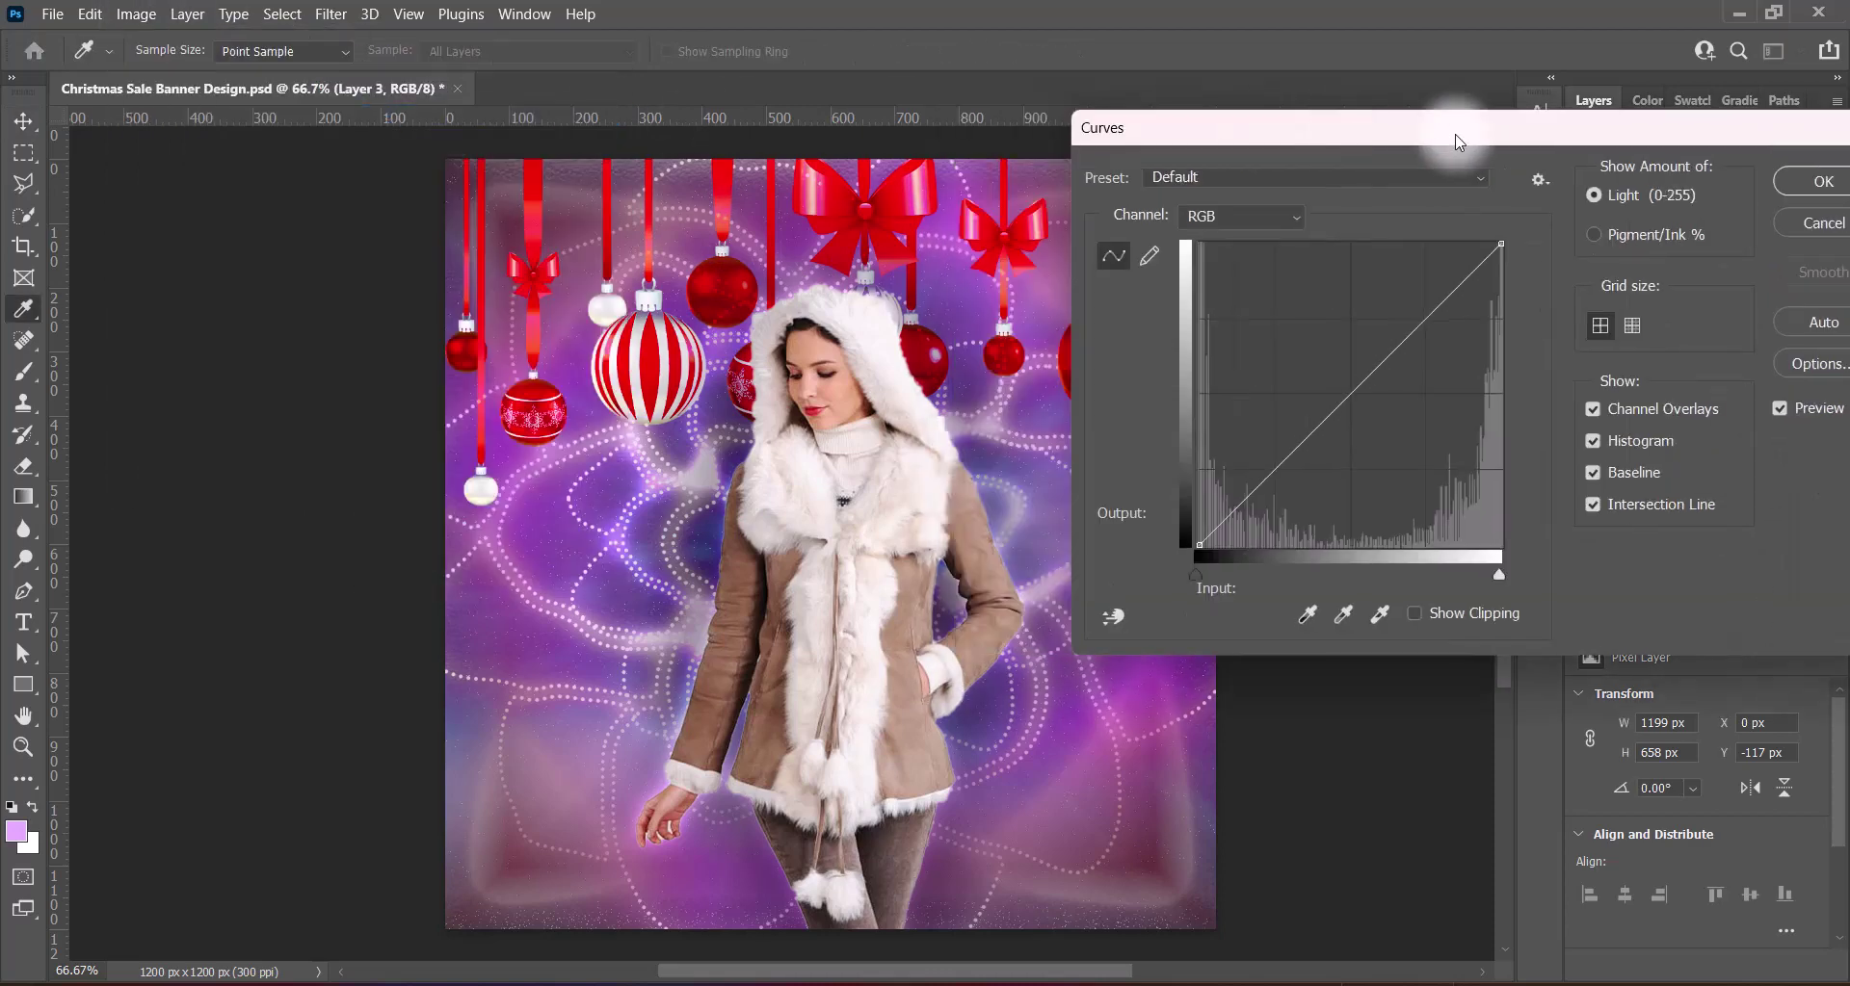
pyautogui.moveTo(1451, 388); pyautogui.dragTo(1451, 404)
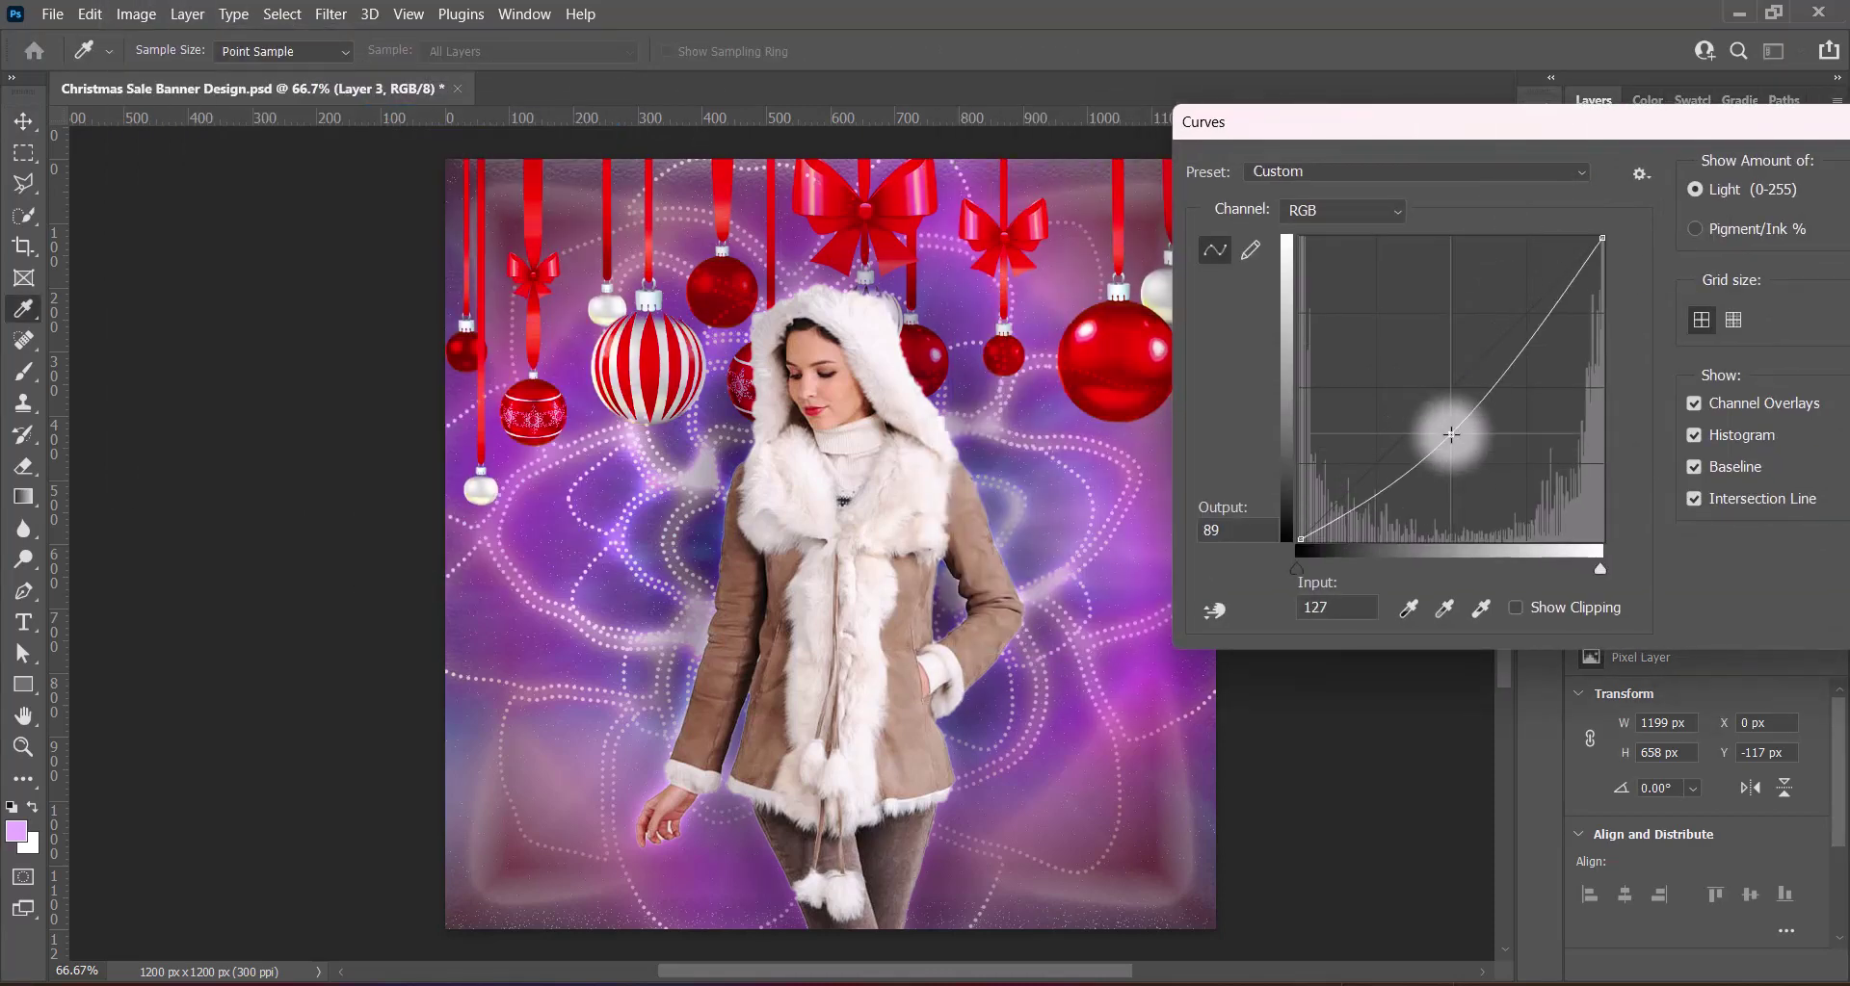
pyautogui.moveTo(1455, 341)
pyautogui.mouseDown()
pyautogui.moveTo(1449, 280)
pyautogui.moveTo(1451, 427)
pyautogui.mouseUp()
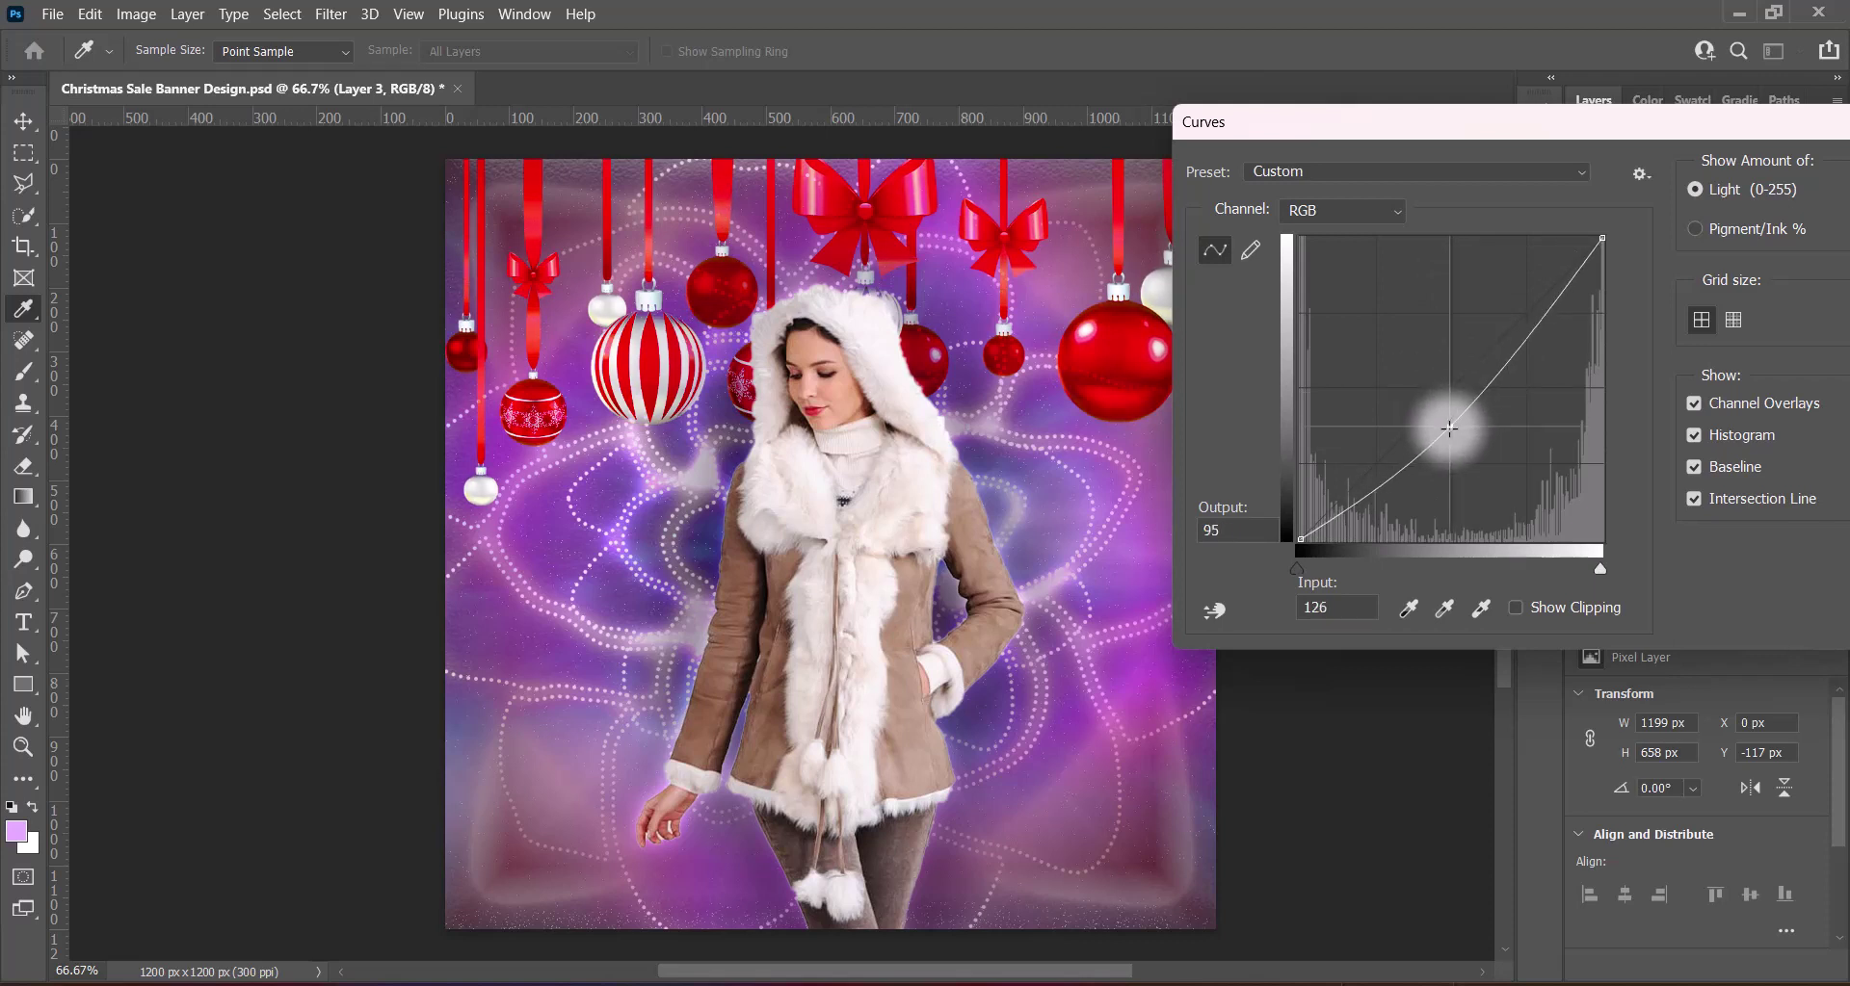
pyautogui.moveTo(1474, 280)
pyautogui.mouseDown()
pyautogui.moveTo(1525, 289)
pyautogui.moveTo(1527, 350)
pyautogui.mouseUp()
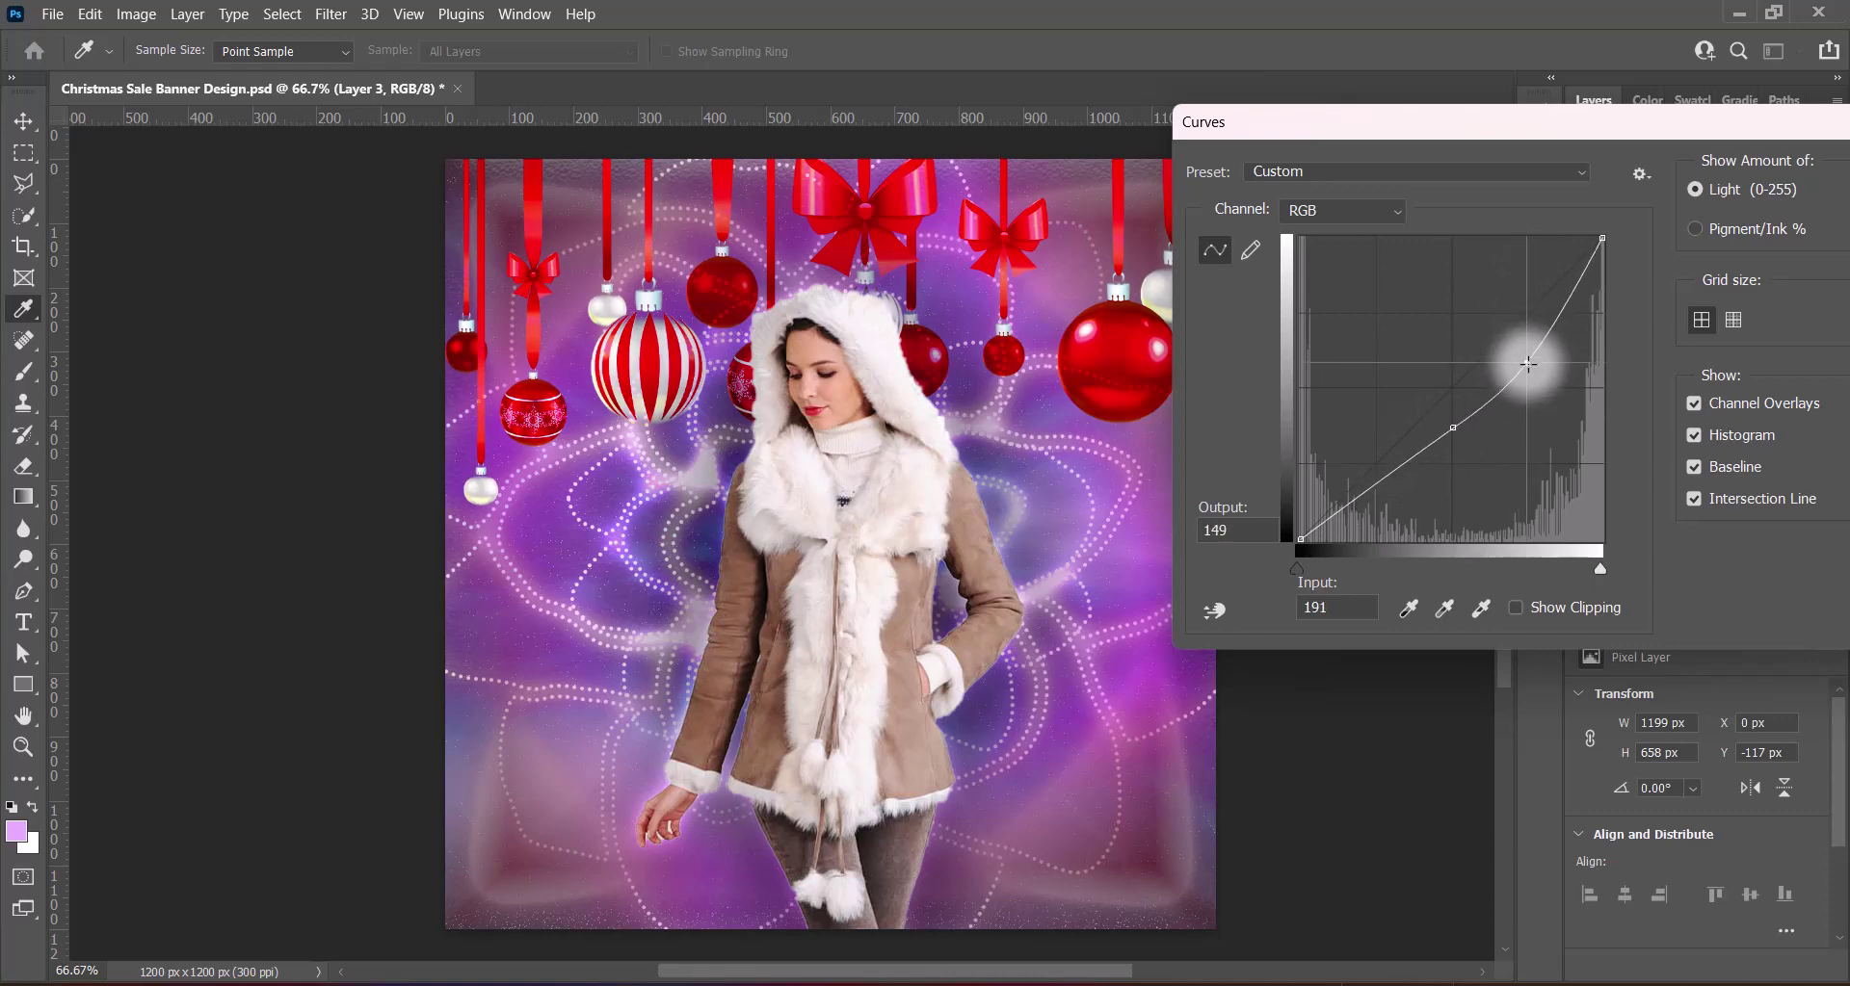
pyautogui.moveTo(1453, 426); pyautogui.dragTo(1454, 417)
pyautogui.moveTo(1557, 121); pyautogui.dragTo(1326, 166)
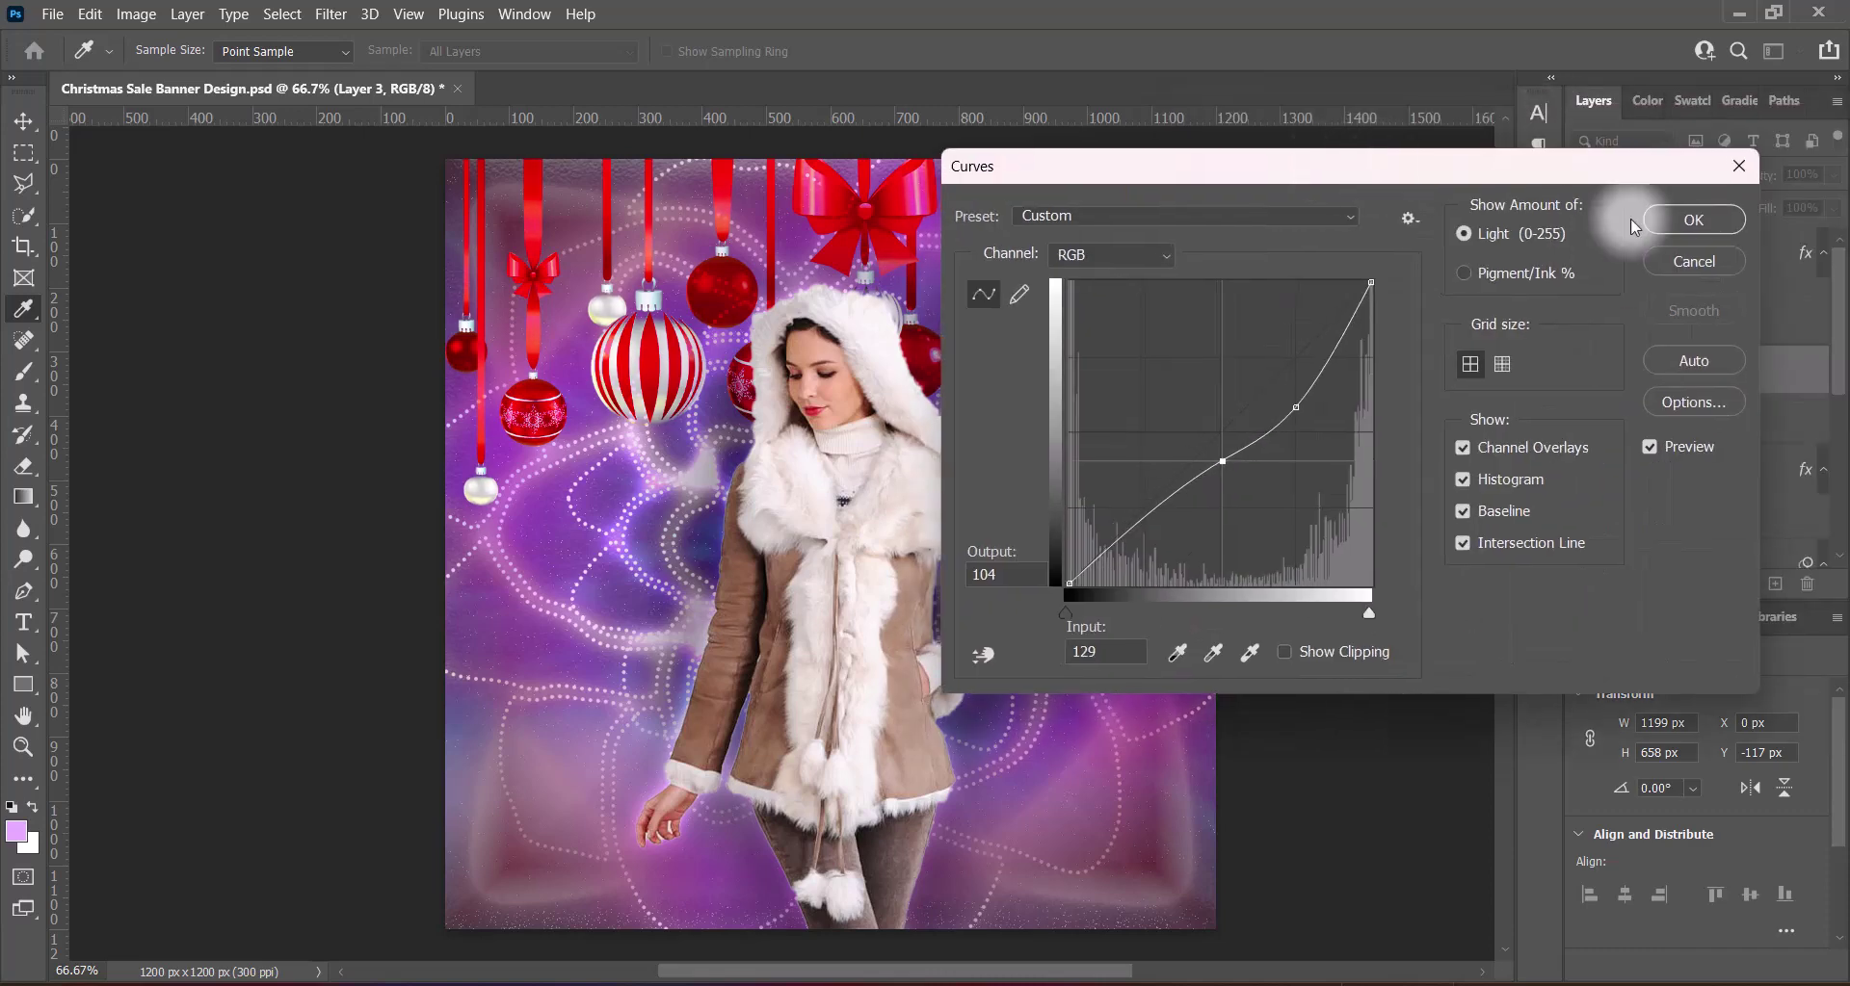
pyautogui.click(1685, 221)
pyautogui.doubleClick(1599, 370)
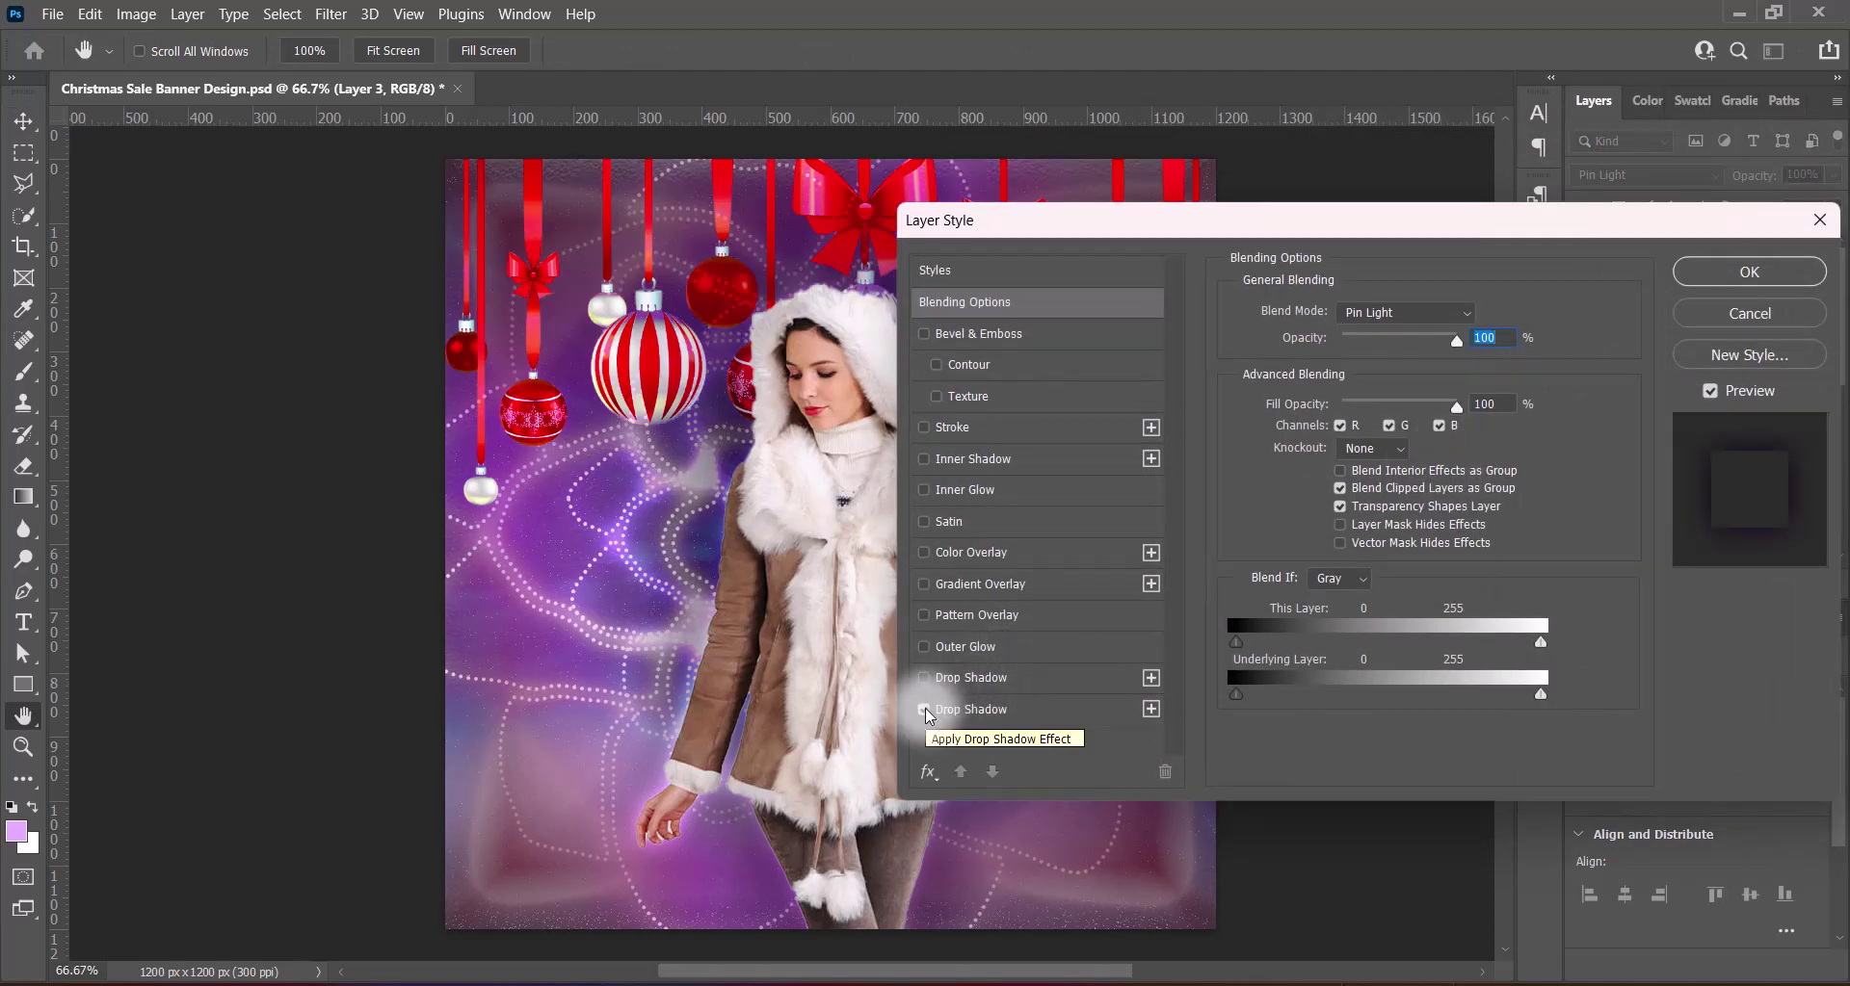
# Add a black drop shadow at 60% opacity to the ornaments layer
pyautogui.click(926, 711)
pyautogui.click(1426, 348)
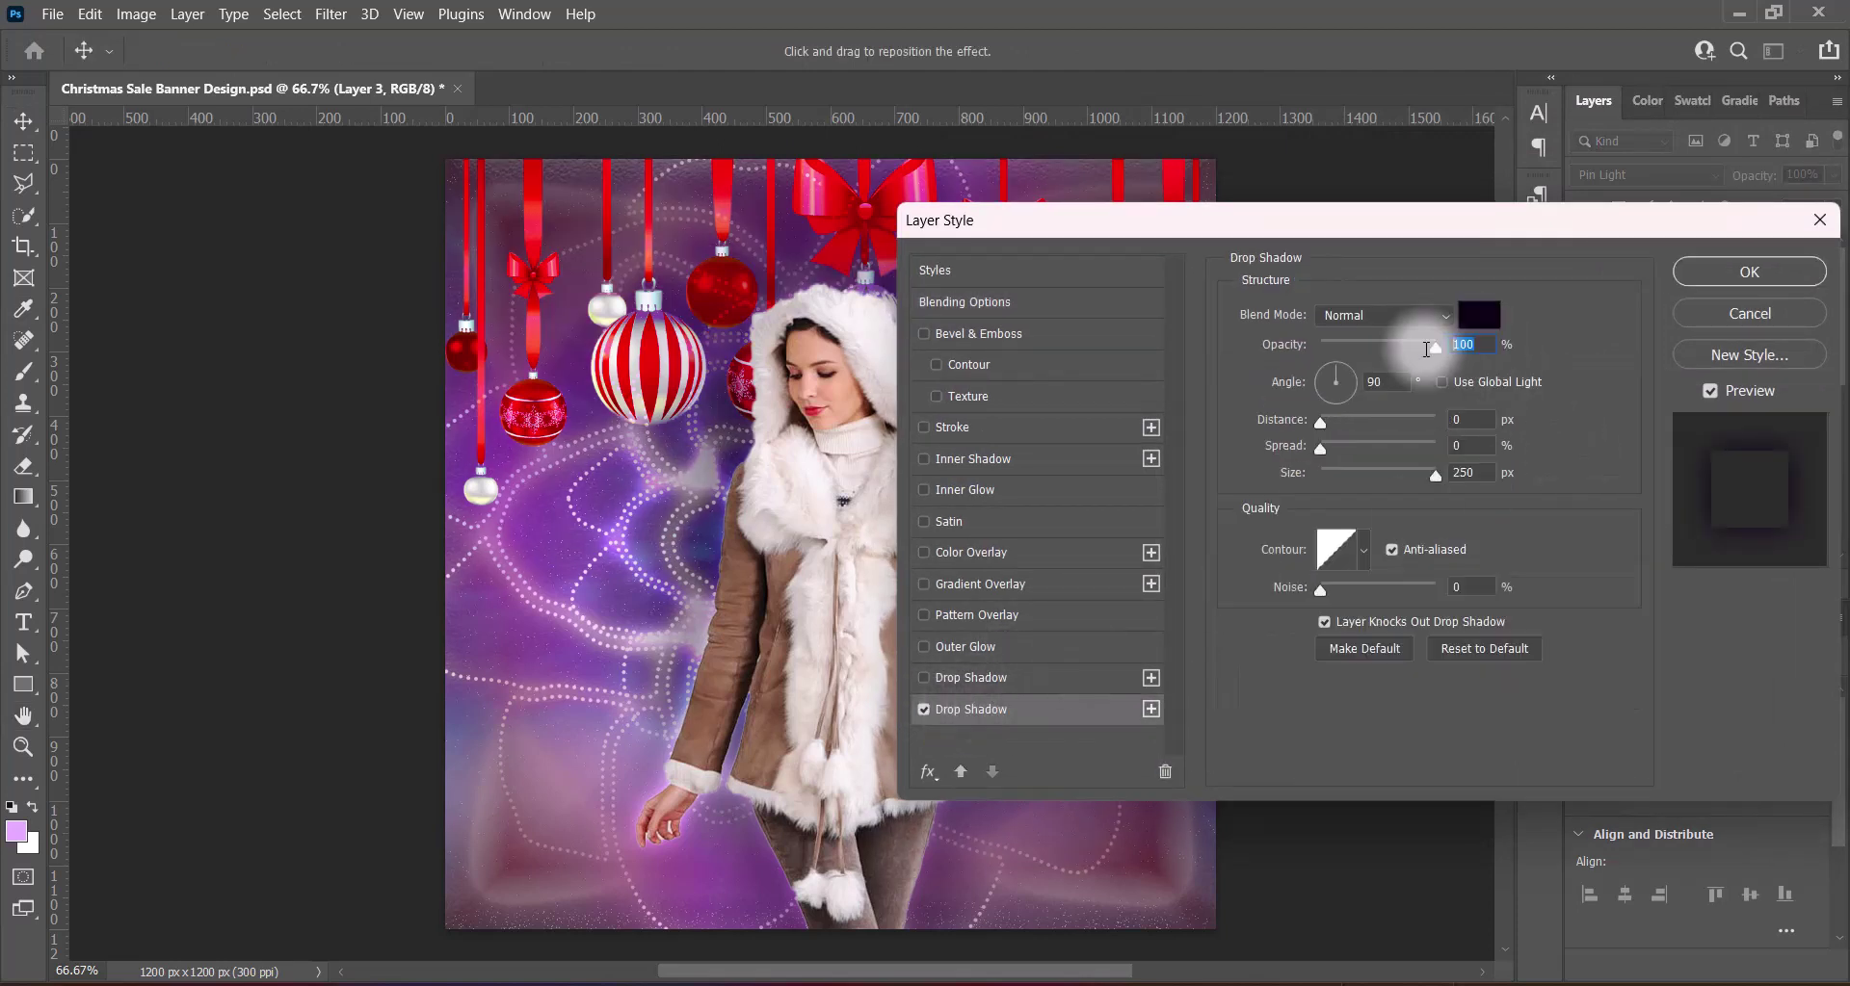
pyautogui.write('69')
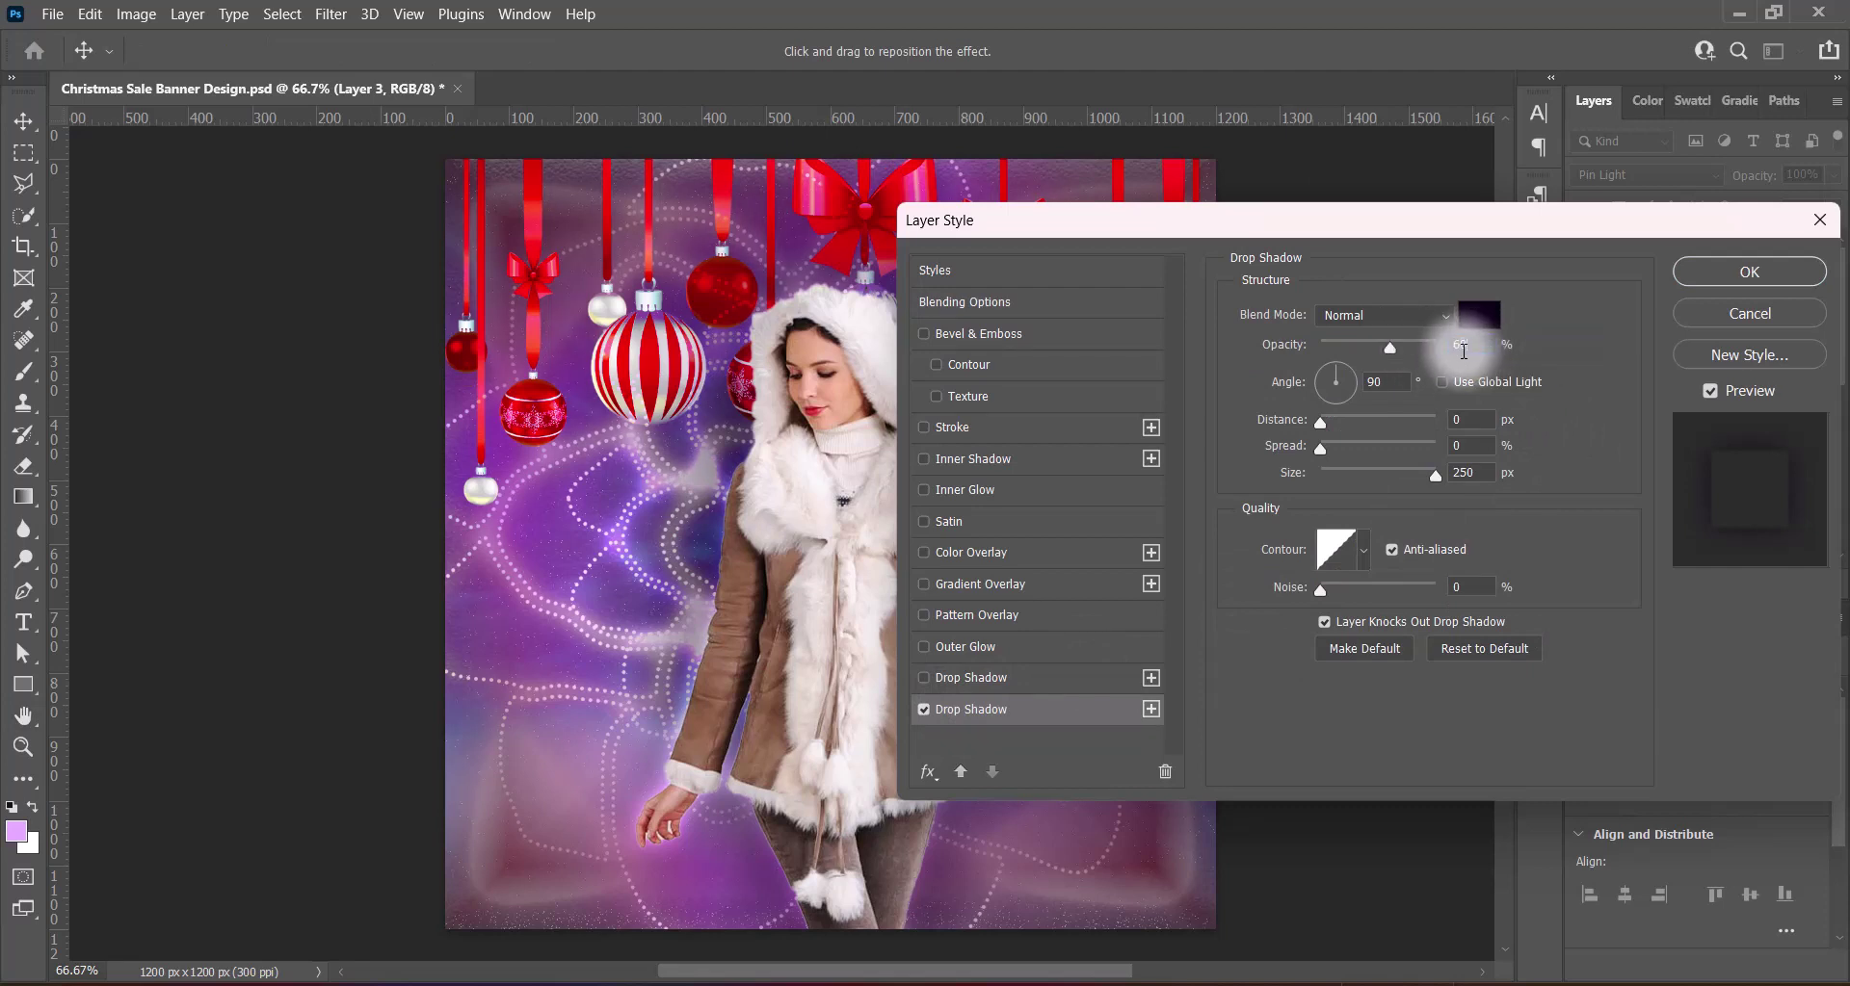
pyautogui.click(1478, 314)
pyautogui.moveTo(1298, 593); pyautogui.dragTo(1179, 662)
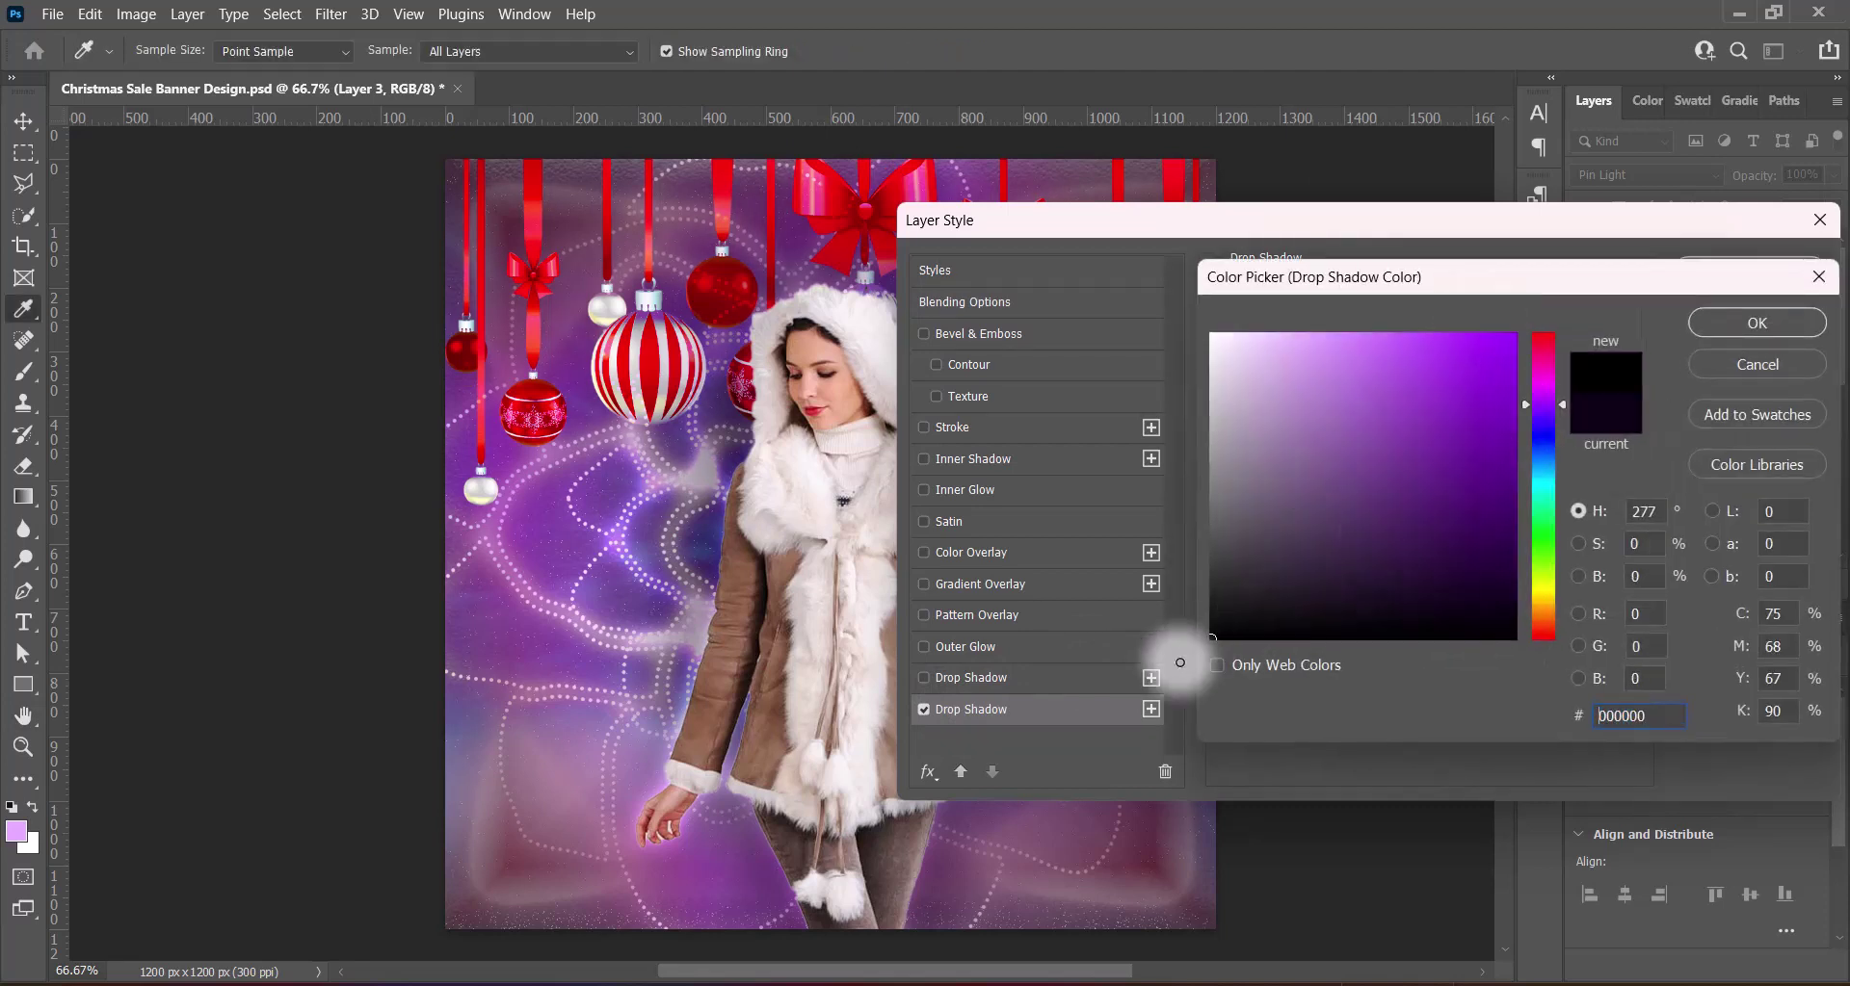
pyautogui.click(1746, 324)
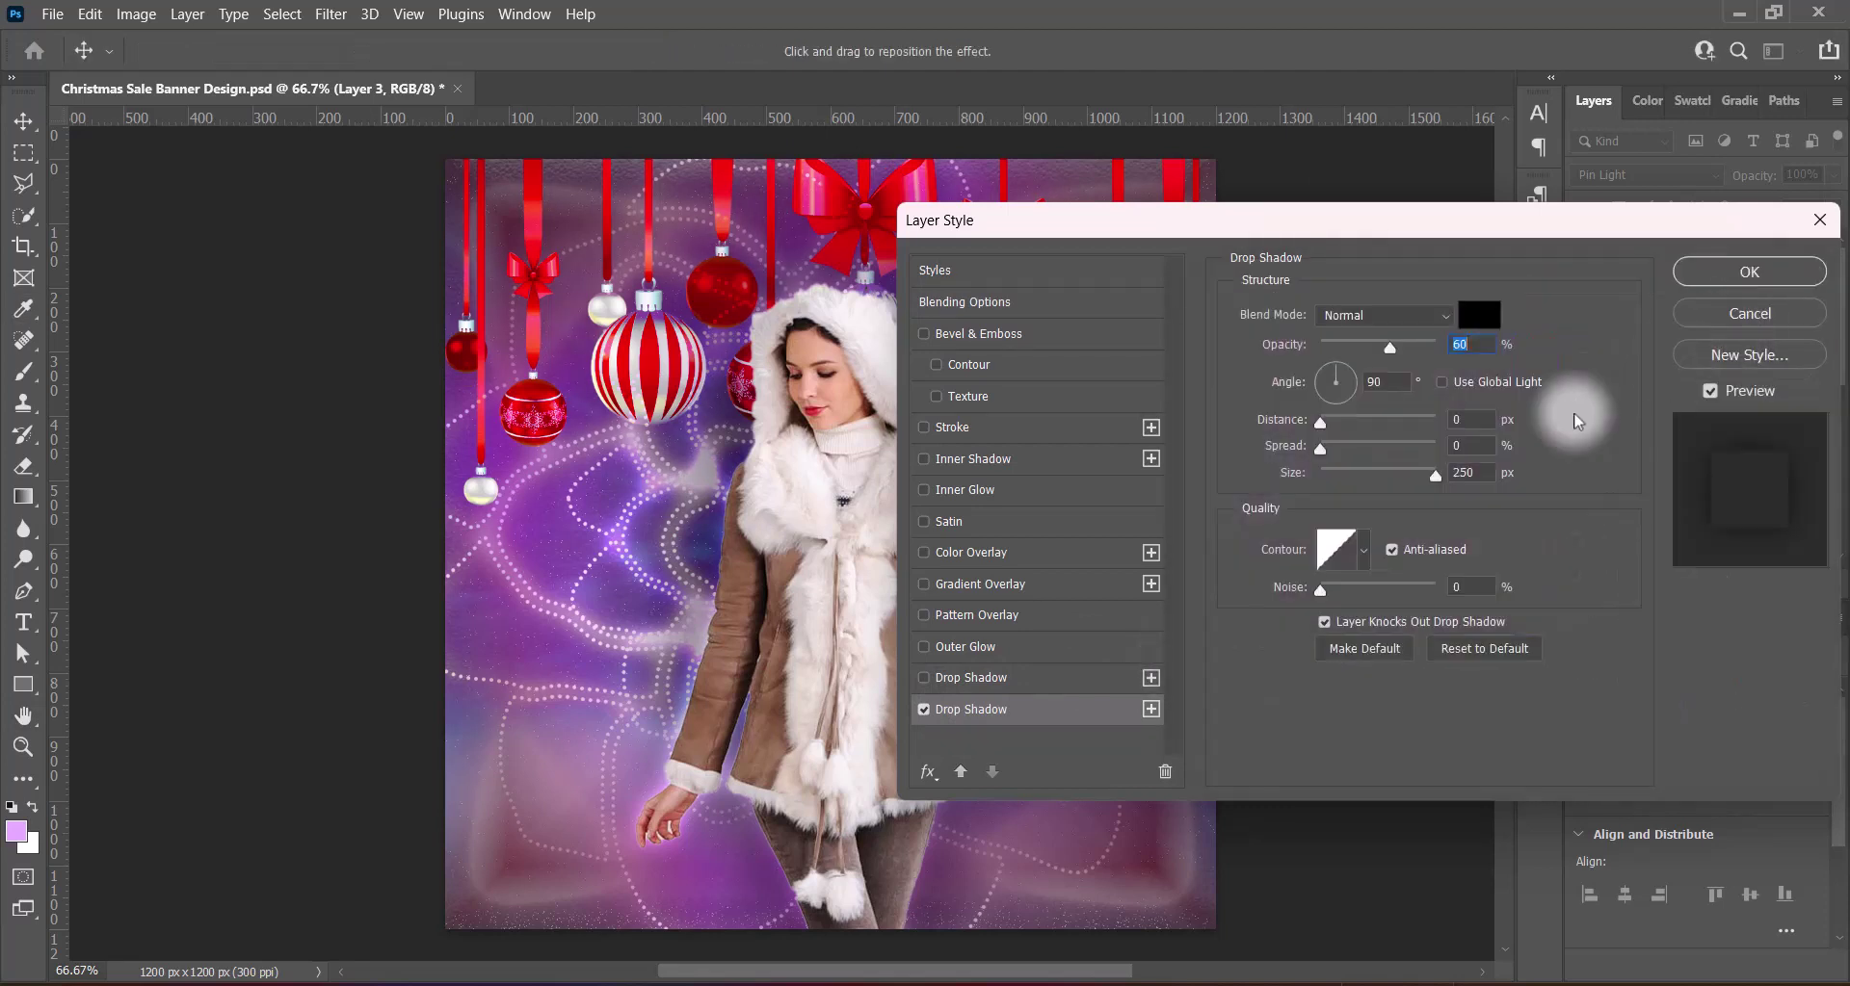
# Add a Hard Mix outer glow of 33 px at 60% opacity and apply the effects
pyautogui.click(964, 647)
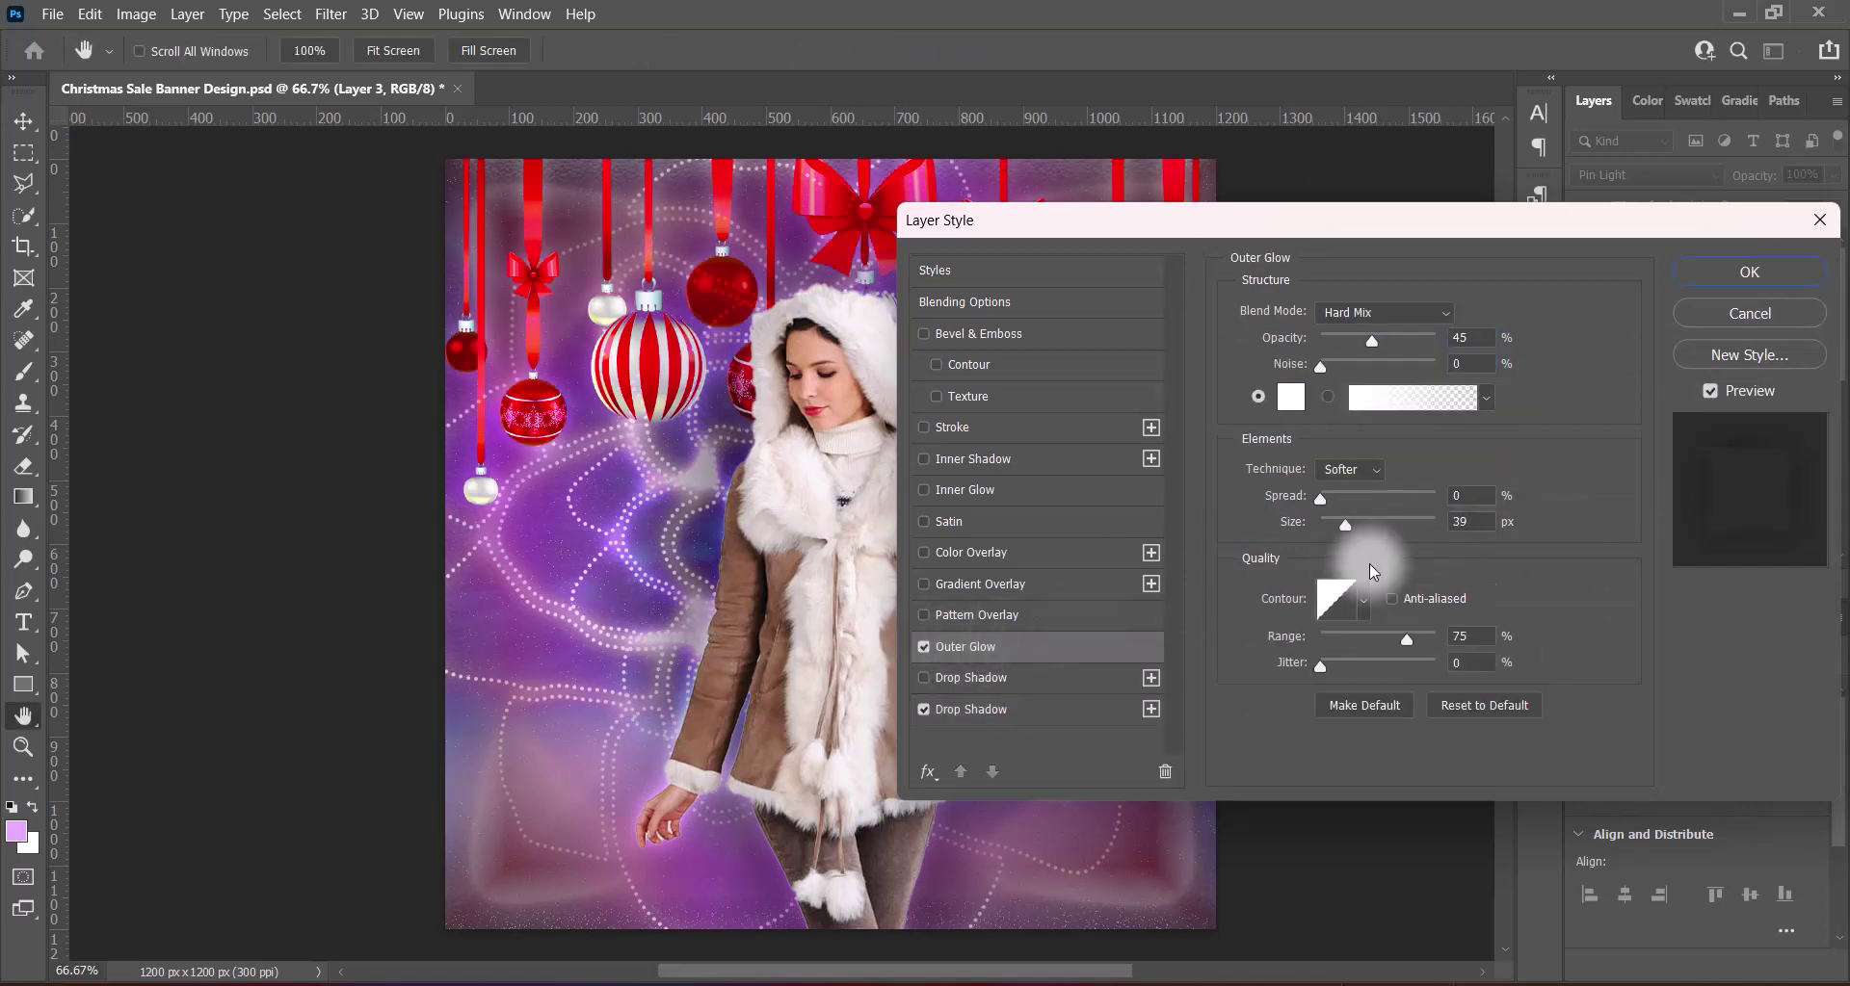
pyautogui.doubleClick(1462, 523)
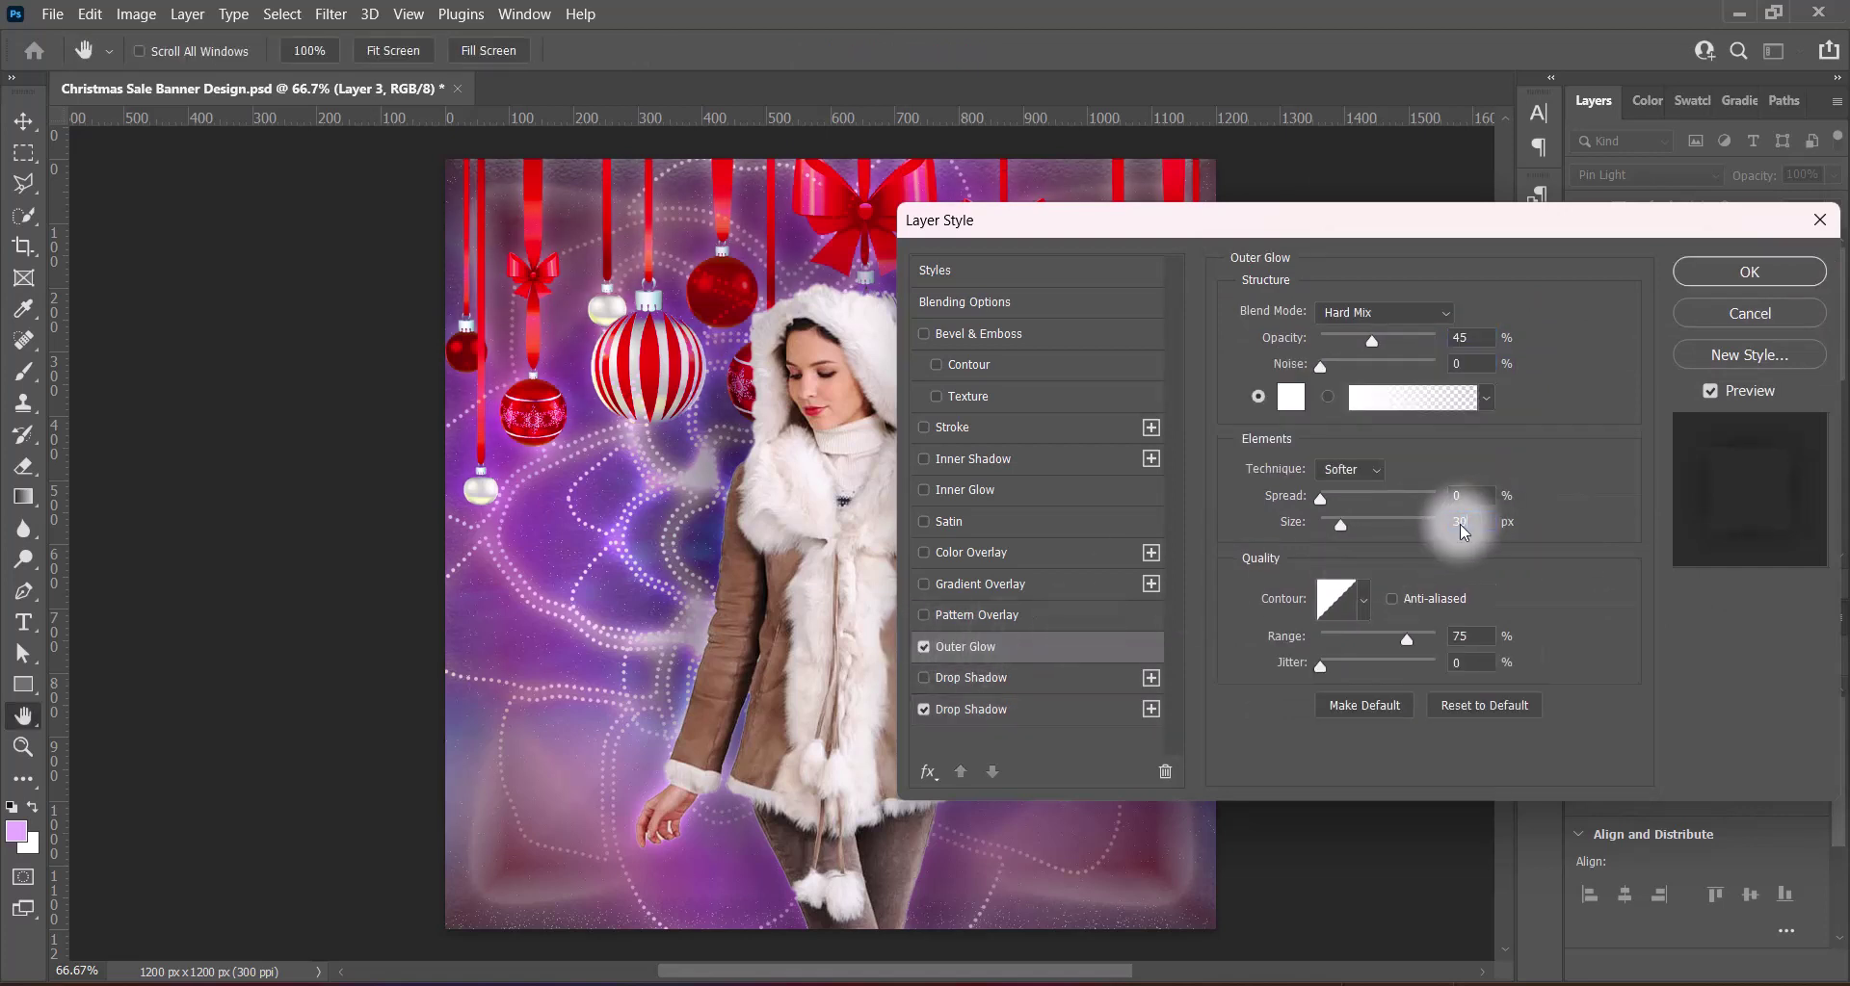
pyautogui.doubleClick(1468, 339)
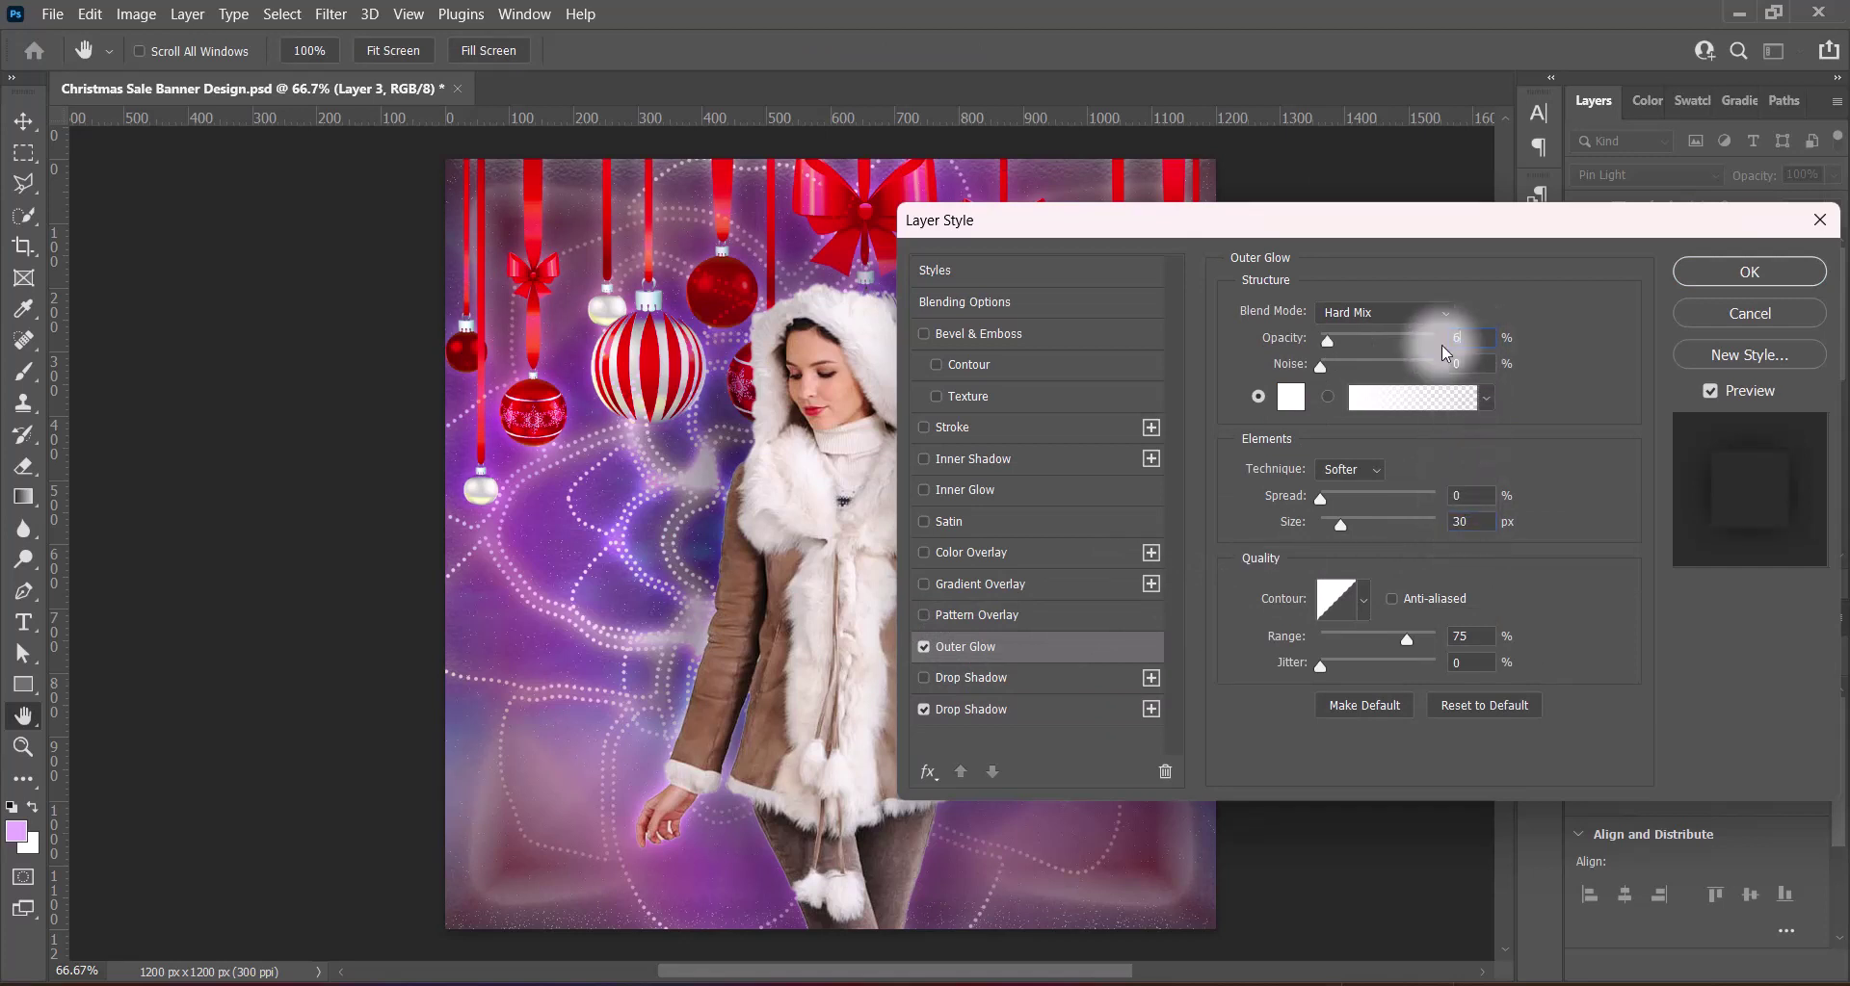
pyautogui.write('0')
pyautogui.doubleClick(1436, 525)
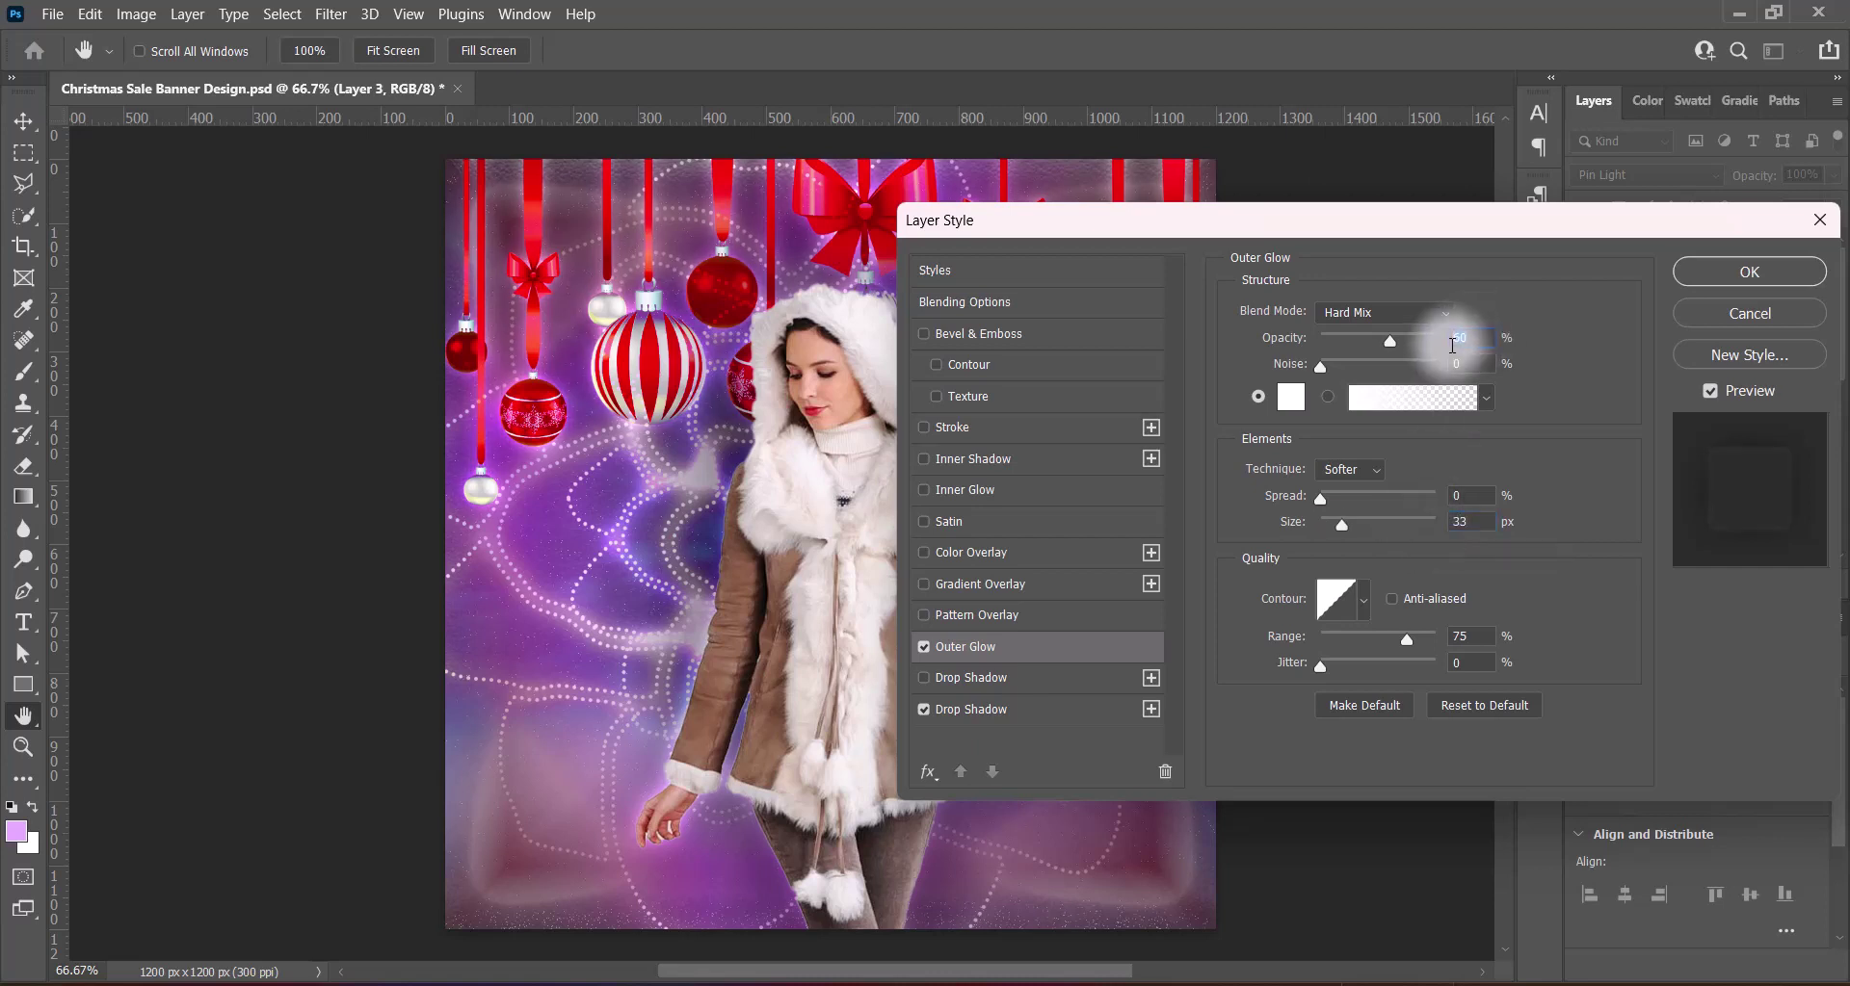
pyautogui.click(961, 710)
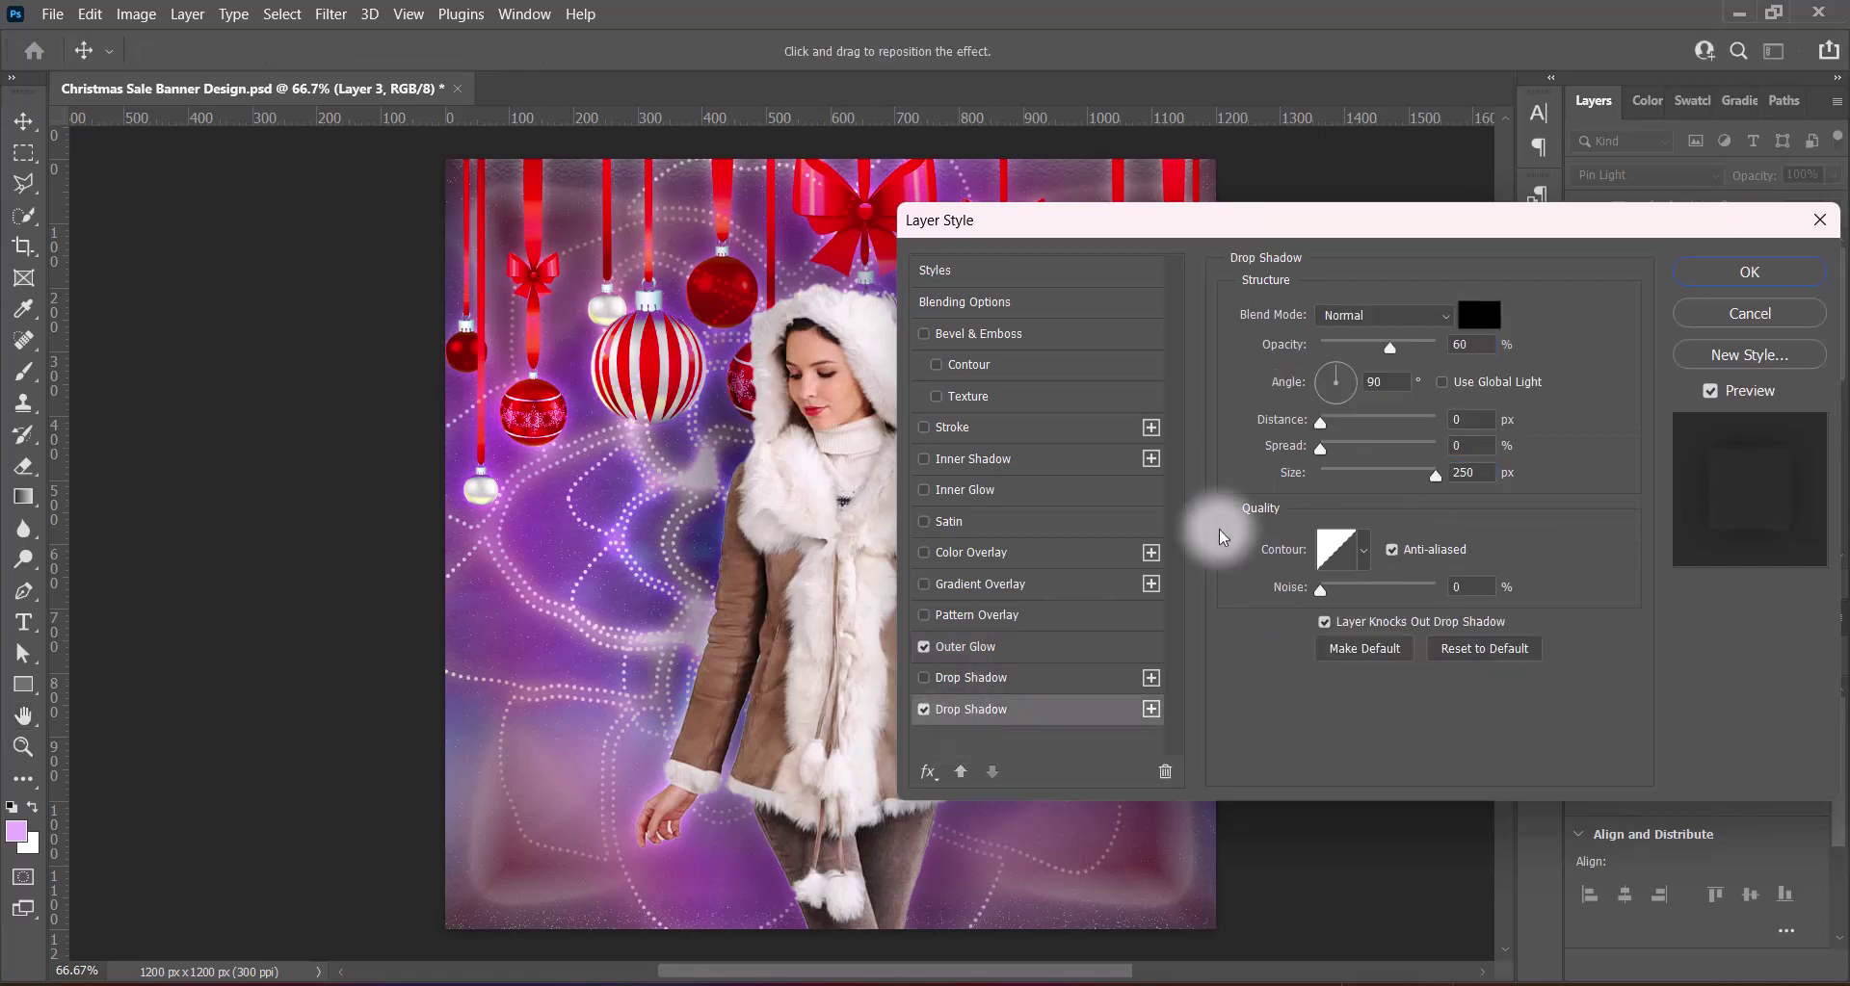
pyautogui.click(1681, 274)
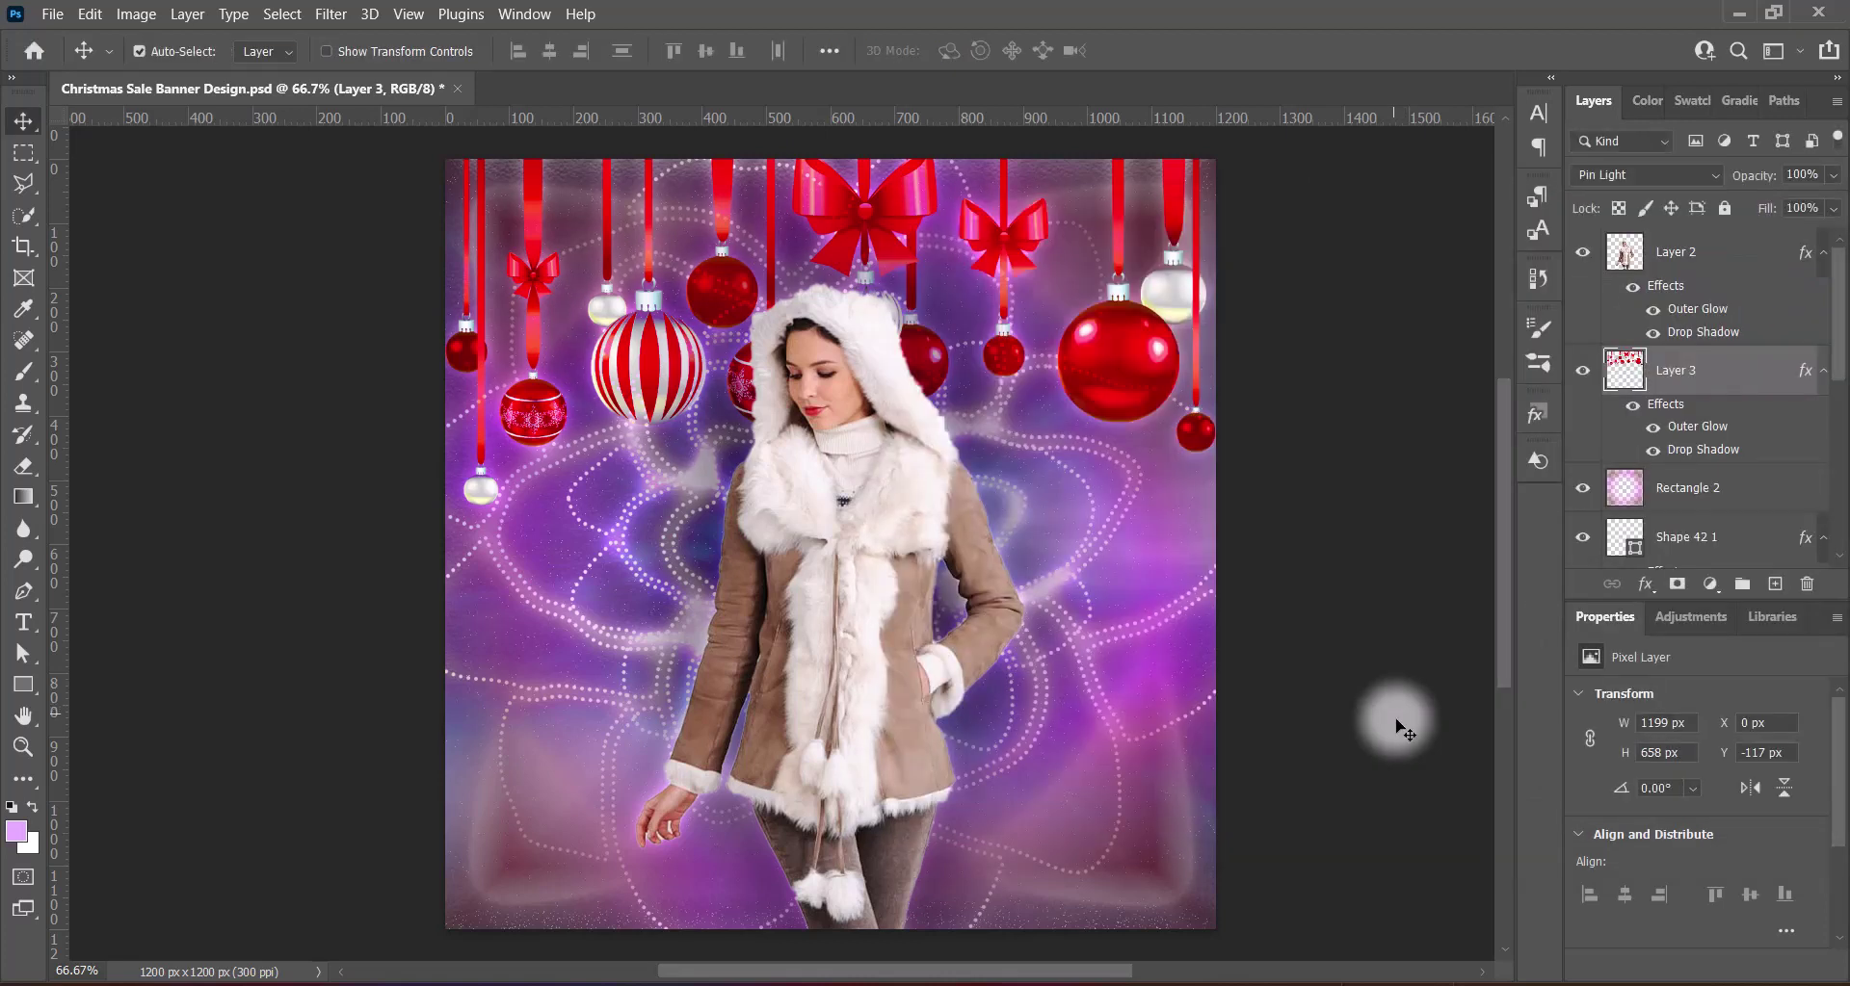
# Paste the starfield, rotate it 90° and scale it to cover the whole canvas
pyautogui.hotkey('ctrl', 'v')
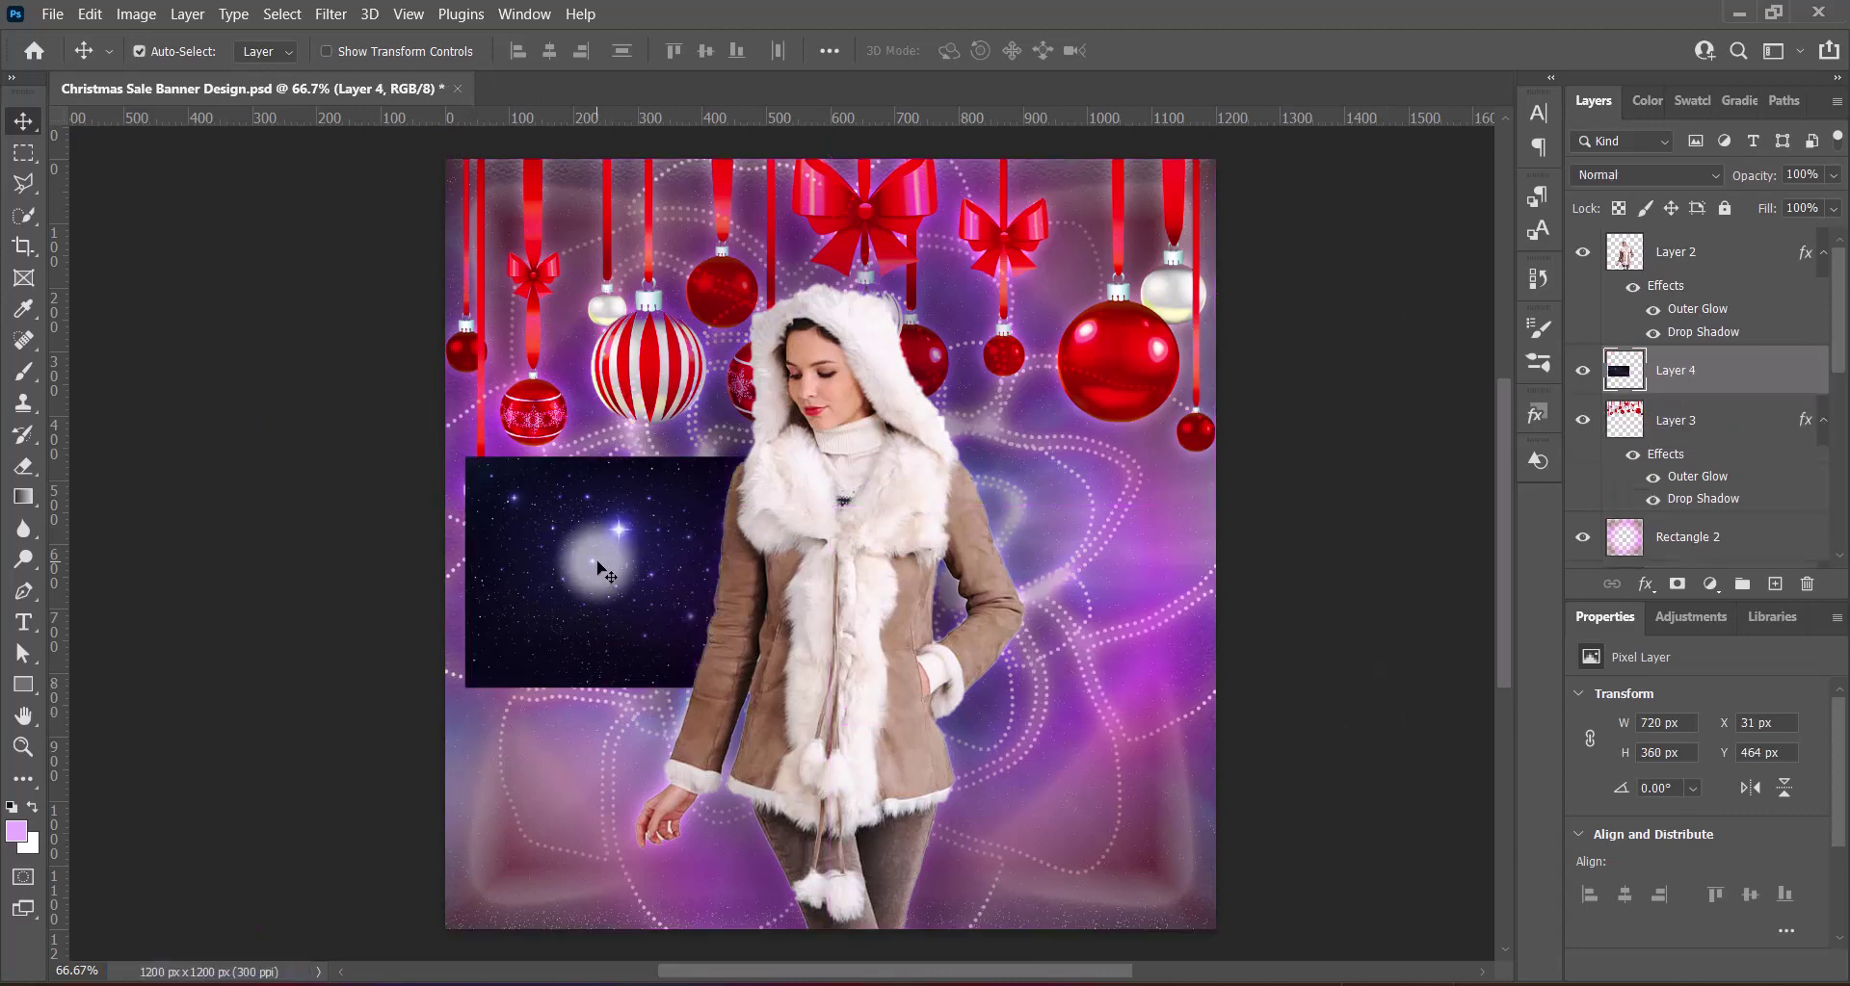
pyautogui.moveTo(597, 569); pyautogui.dragTo(597, 539)
pyautogui.hotkey('ctrl', 't')
pyautogui.rightClick(595, 544)
pyautogui.click(674, 457)
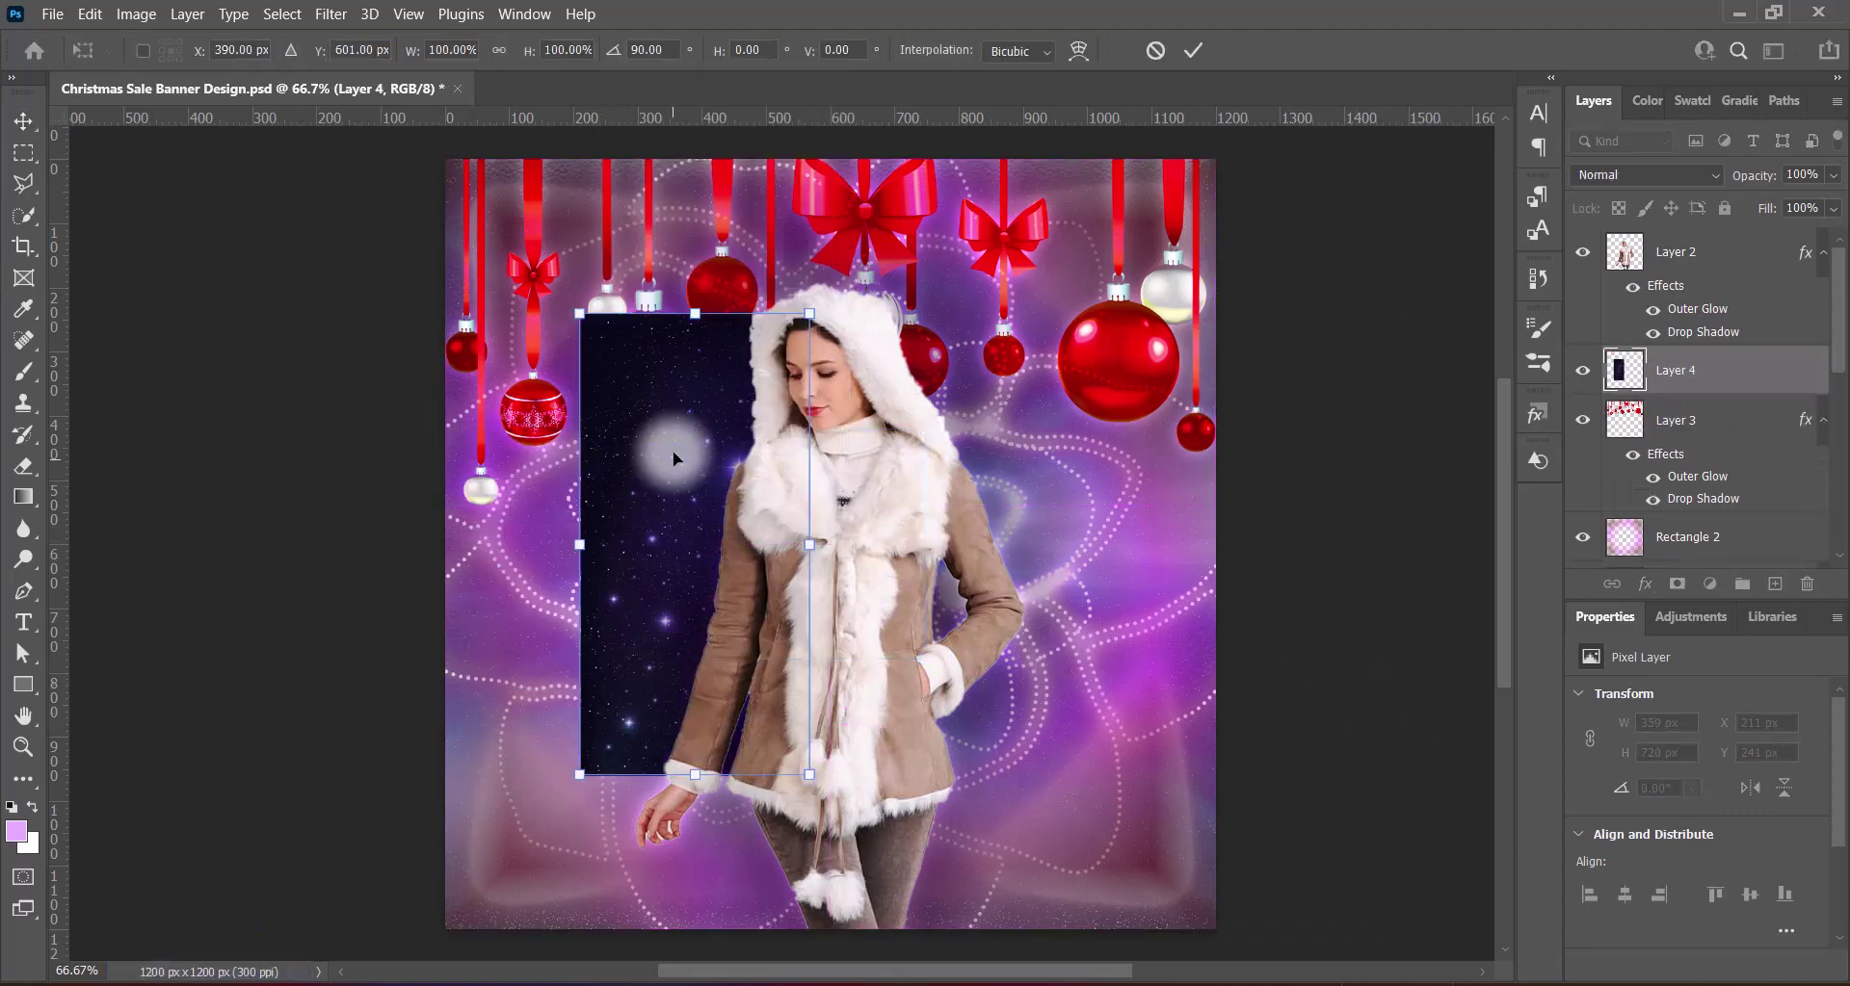
pyautogui.moveTo(809, 544); pyautogui.dragTo(1214, 544)
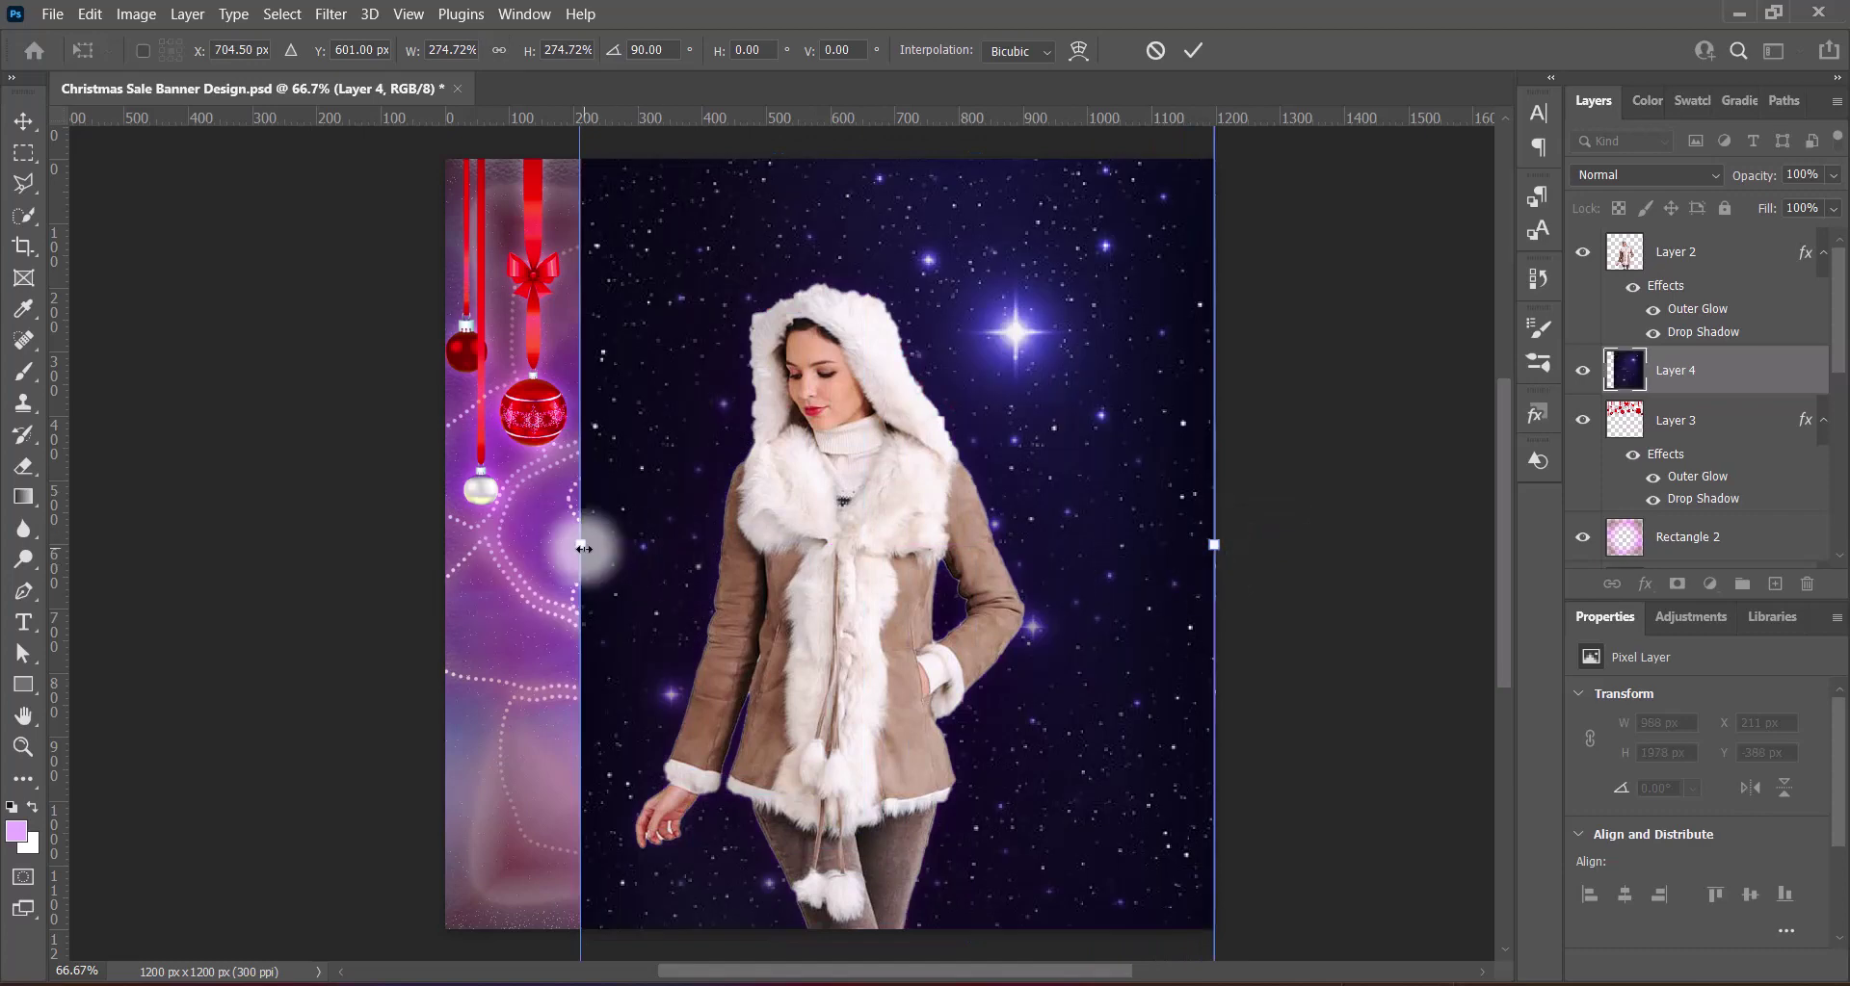
pyautogui.moveTo(582, 547); pyautogui.dragTo(412, 556)
pyautogui.moveTo(1025, 494); pyautogui.dragTo(1038, 493)
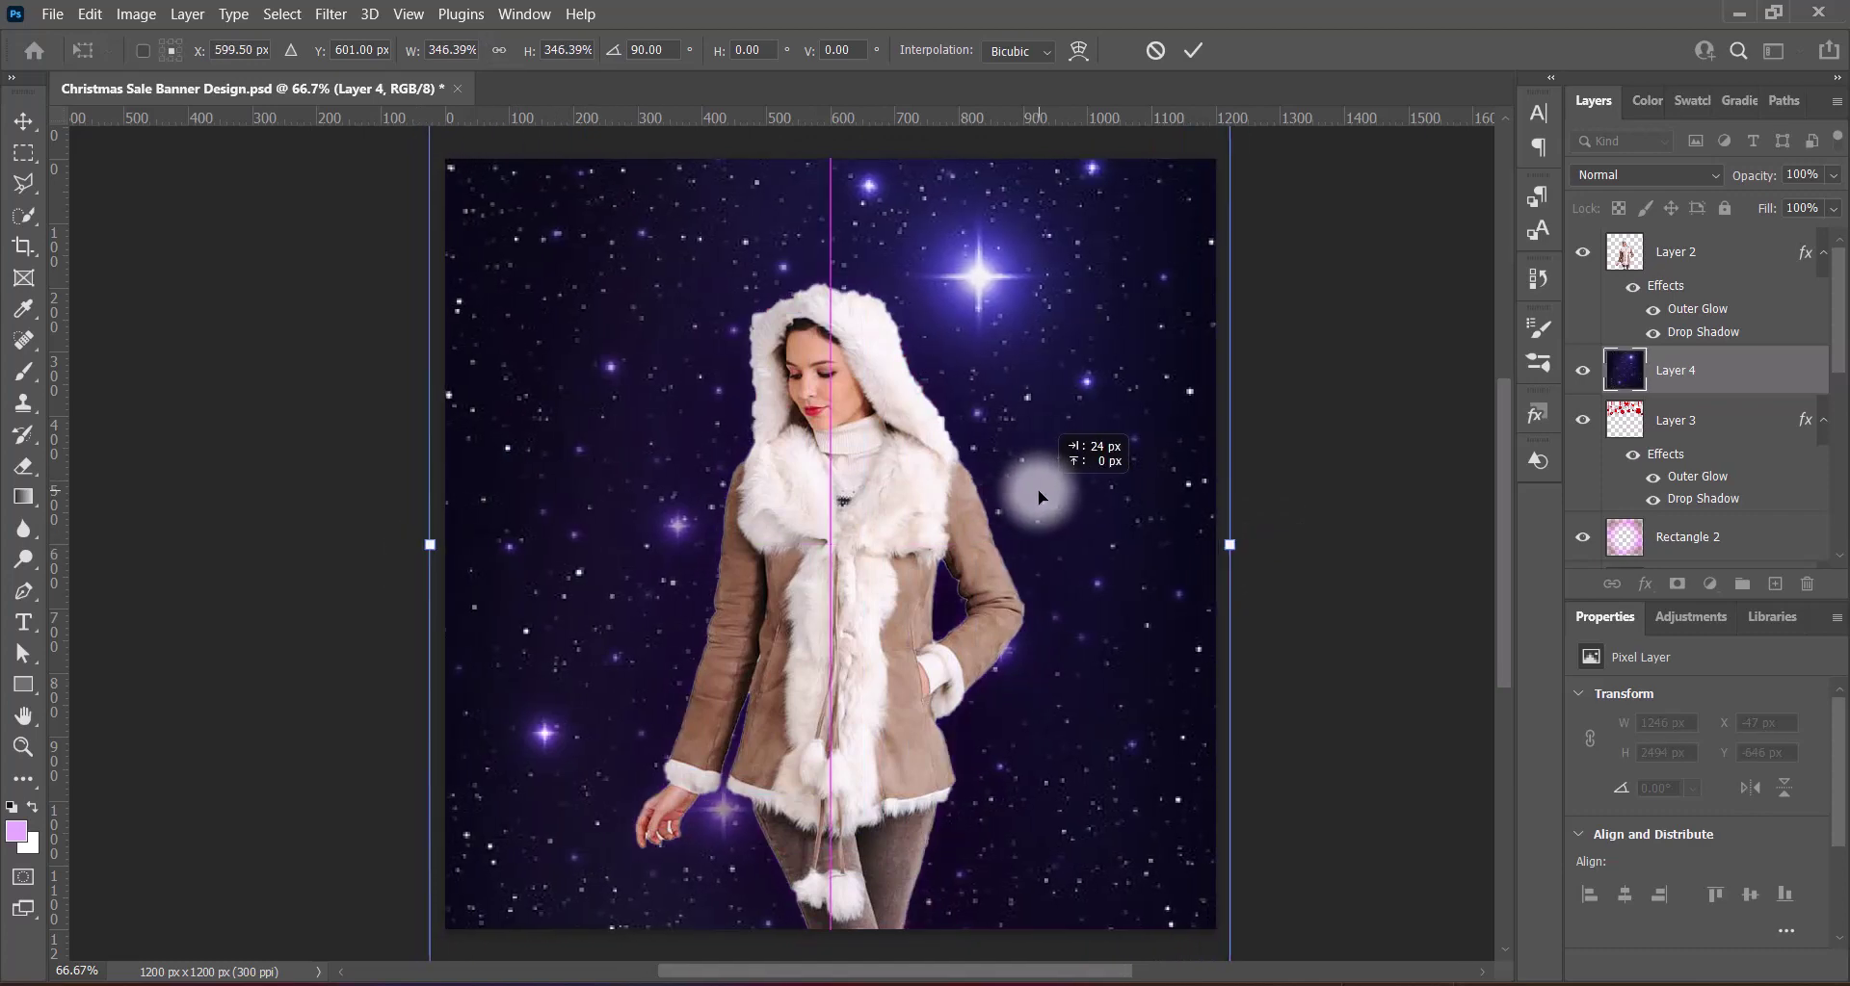
pyautogui.press('Return')
# Apply Auto brightness/contrast and the Strong Saturation preset (+50) to the starfield
pyautogui.click(136, 14)
pyautogui.click(453, 39)
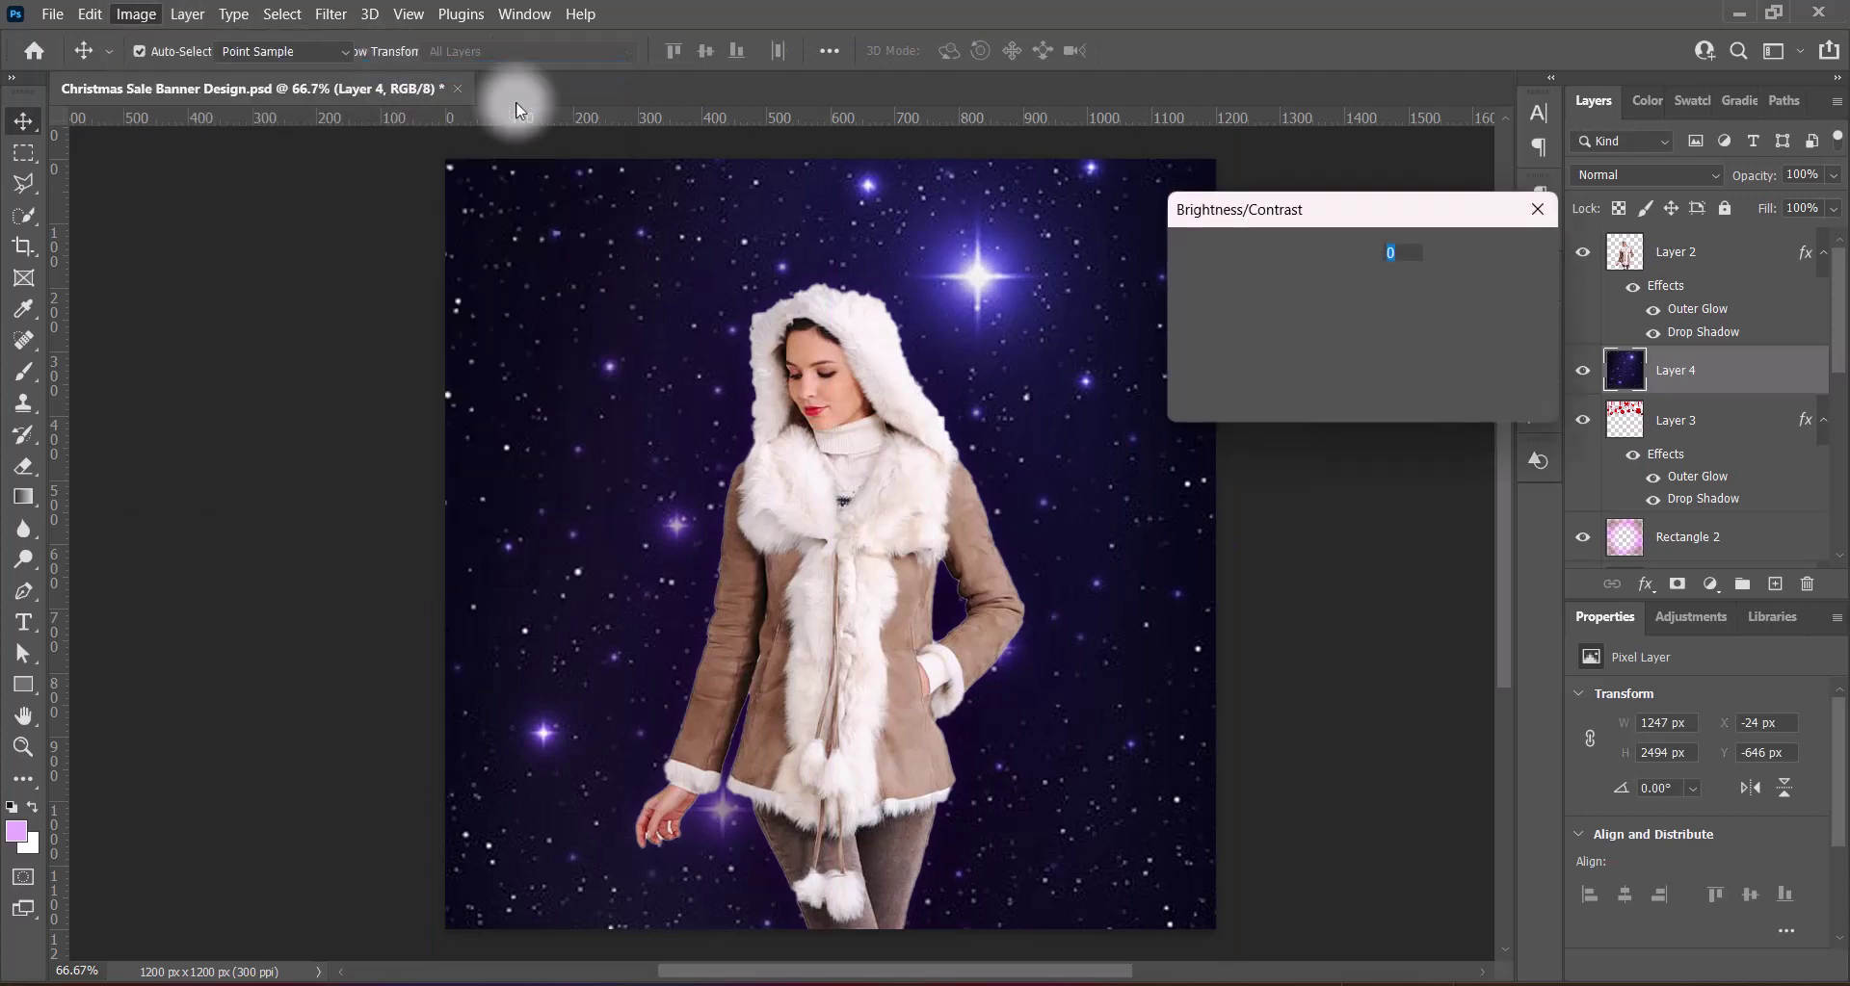
pyautogui.click(1499, 360)
pyautogui.click(1499, 256)
pyautogui.click(136, 14)
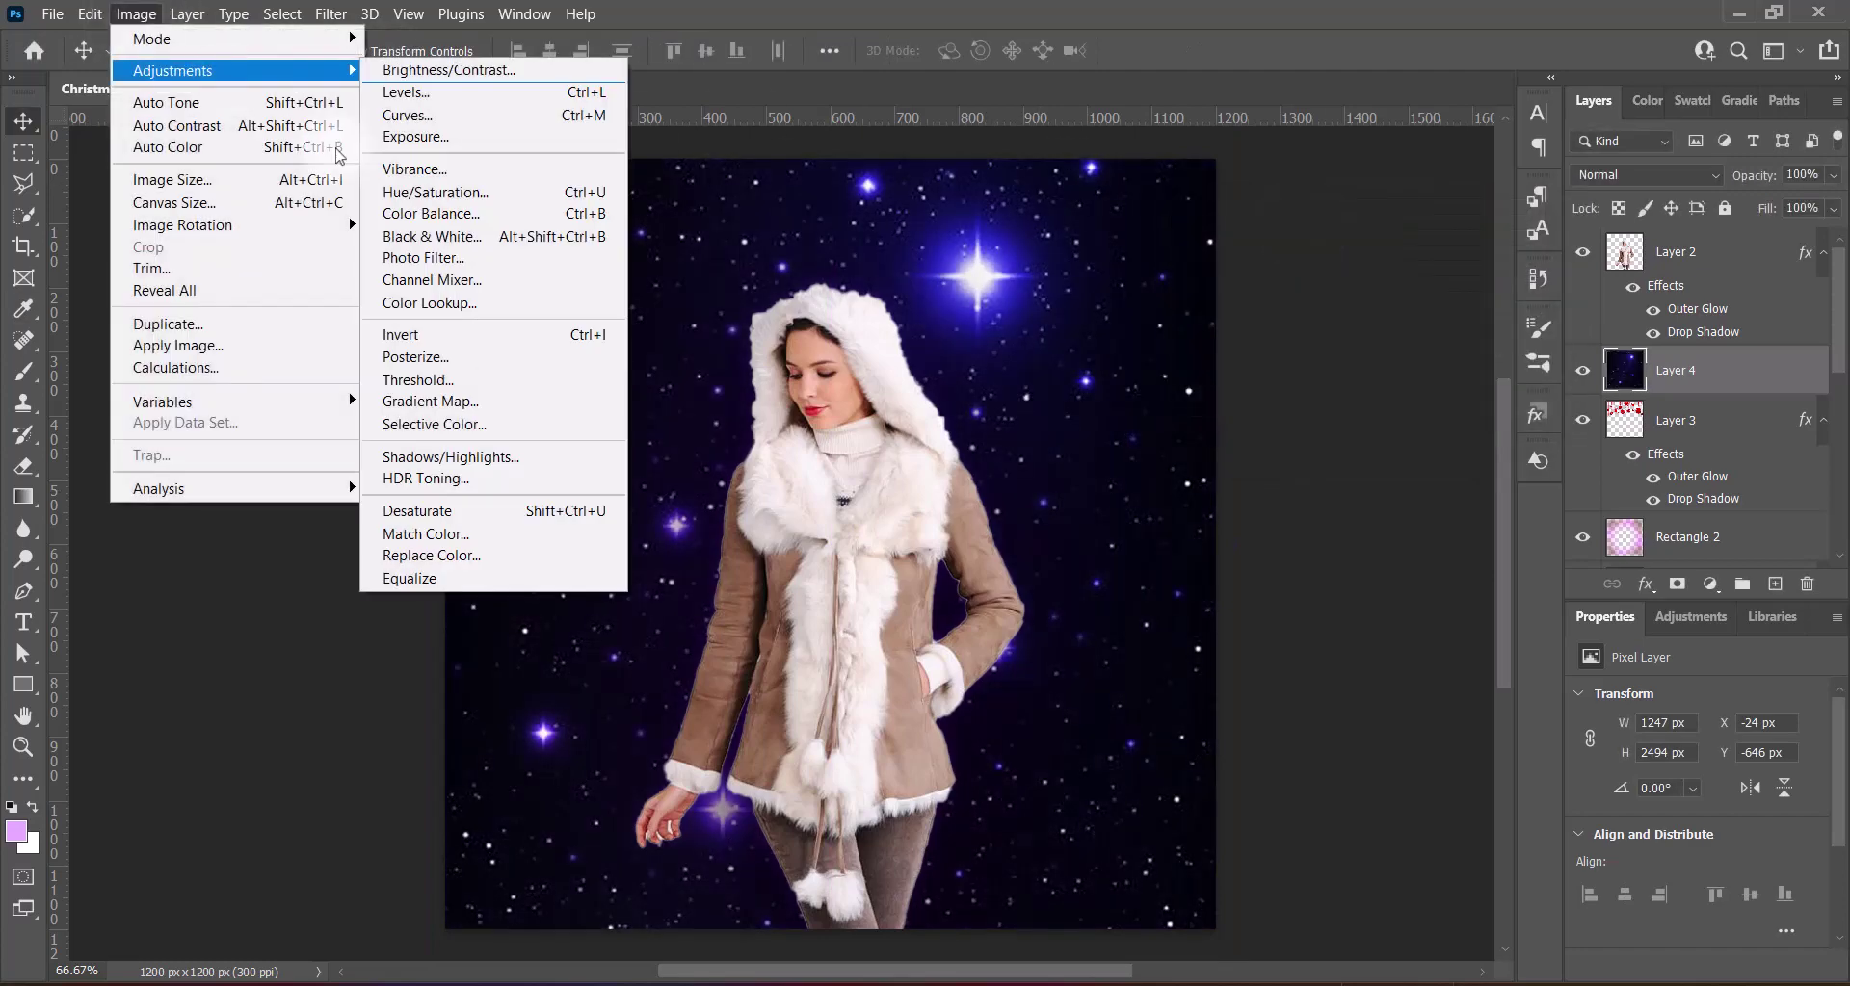
pyautogui.click(435, 191)
pyautogui.click(1253, 214)
pyautogui.click(1209, 421)
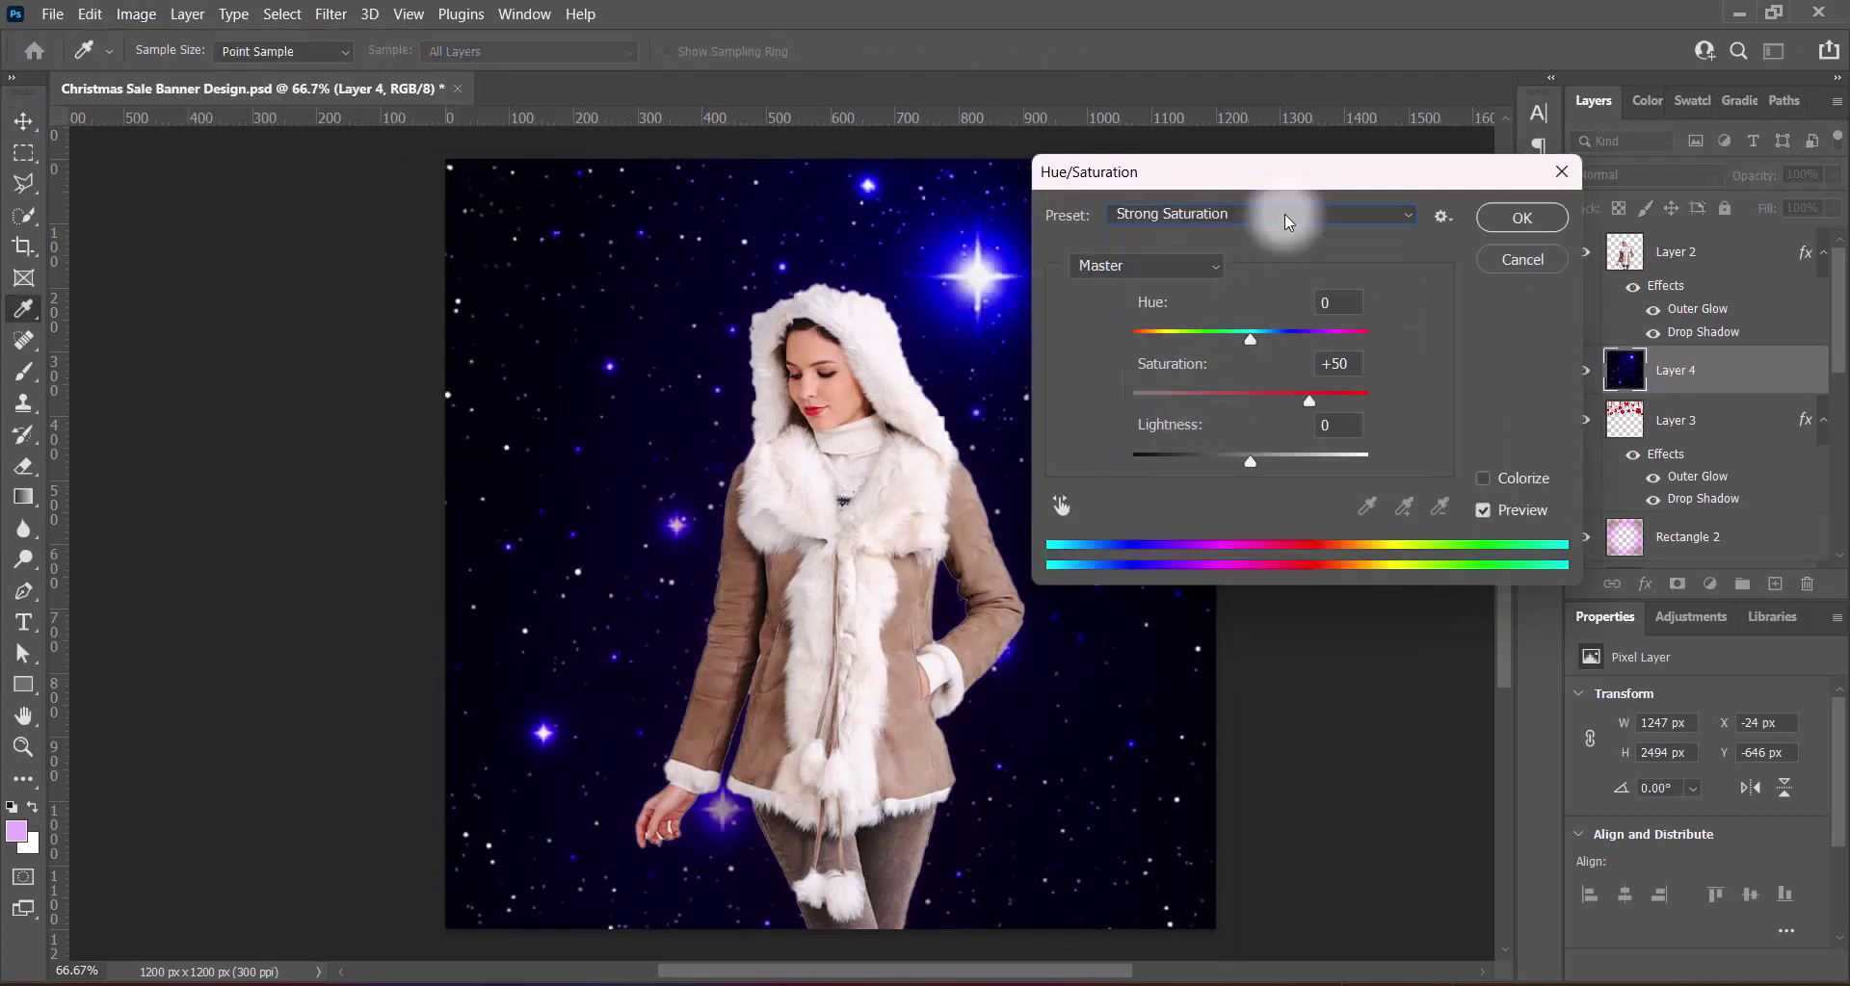
pyautogui.click(1491, 225)
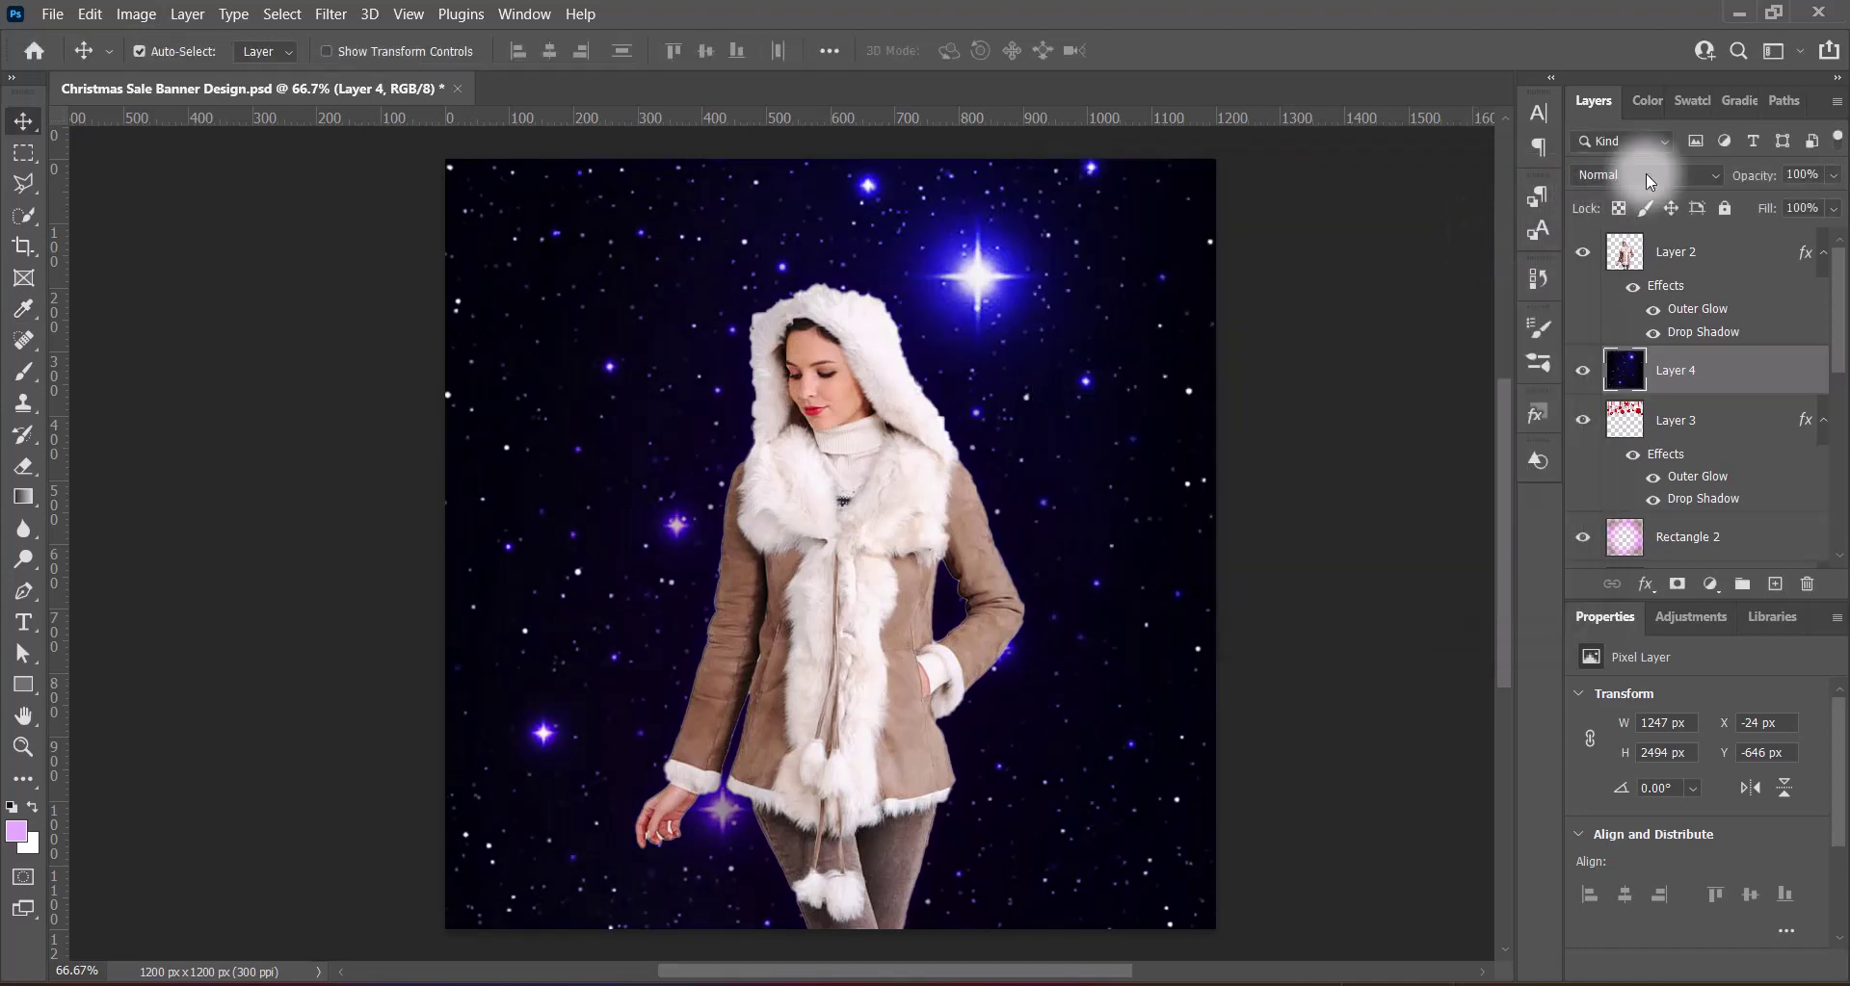
pyautogui.click(1646, 177)
# Set the starfield layer's blend mode to Linear Dodge (Add)
pyautogui.press('Down')
pyautogui.press('Up')
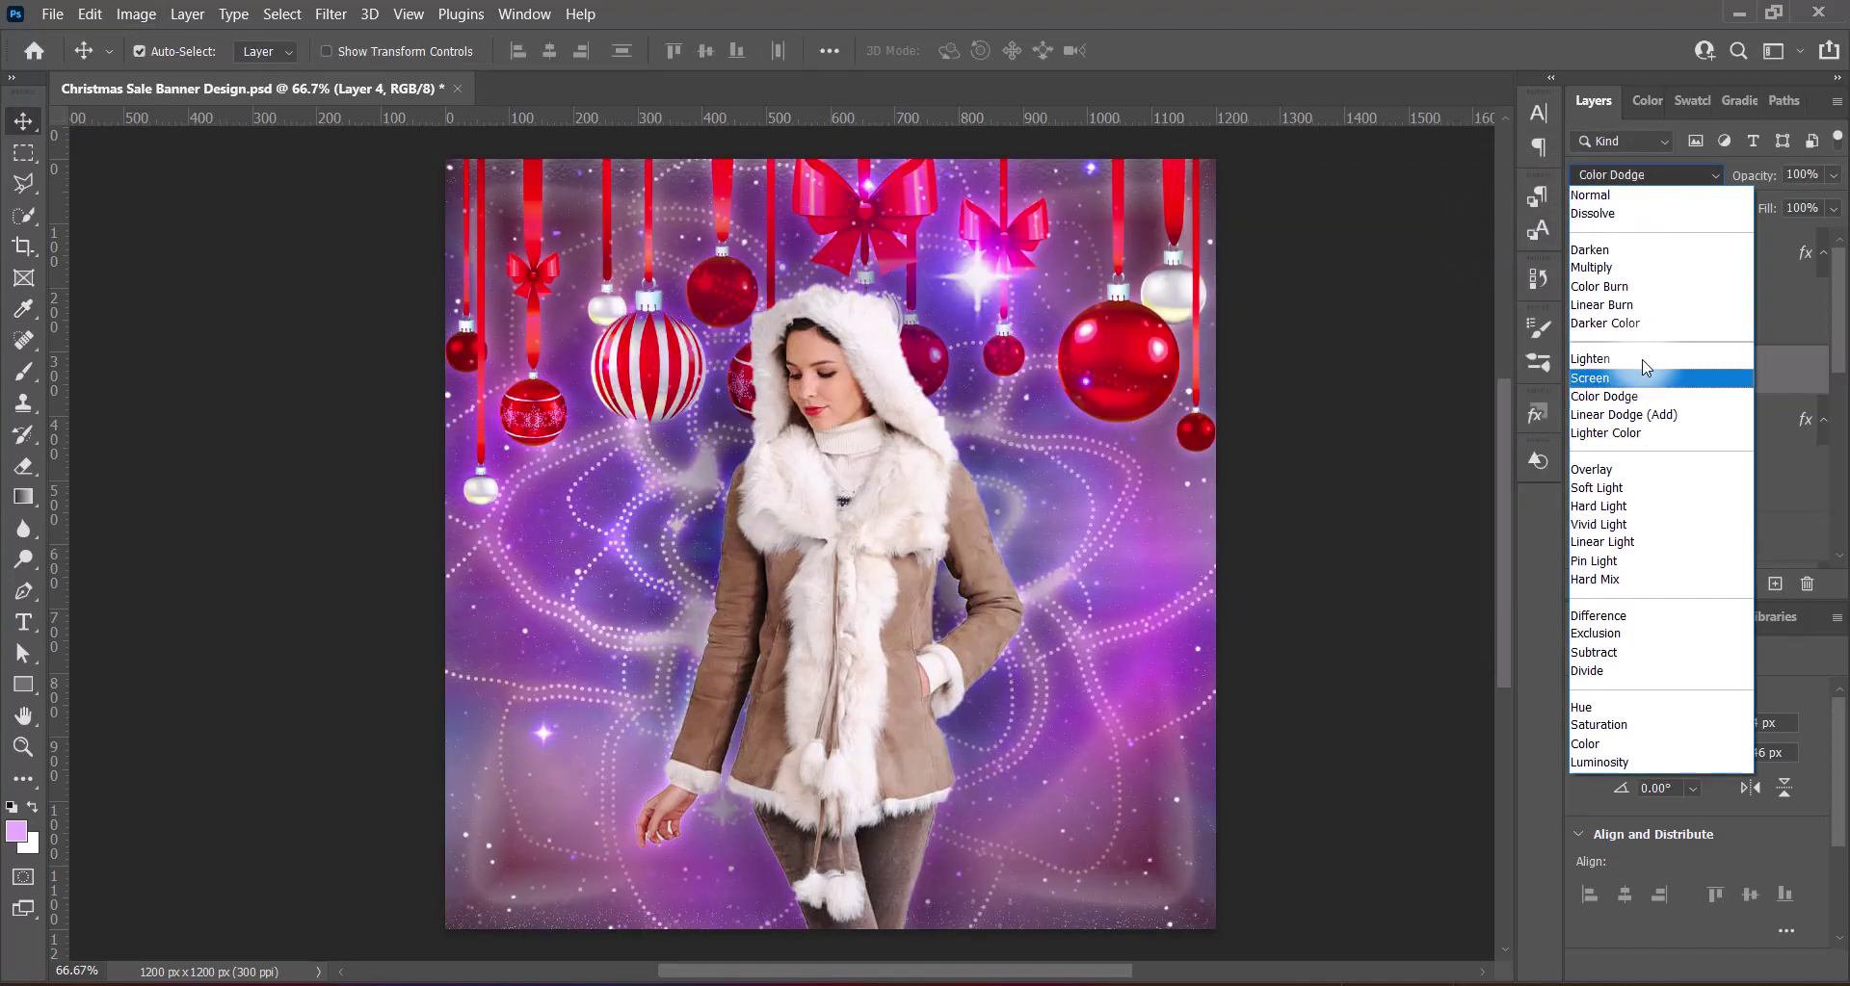
pyautogui.press('Up')
pyautogui.press('Down')
pyautogui.press('Down')
pyautogui.press('Down')
pyautogui.press('Down')
pyautogui.press('Up')
pyautogui.press('Down')
pyautogui.press('Down')
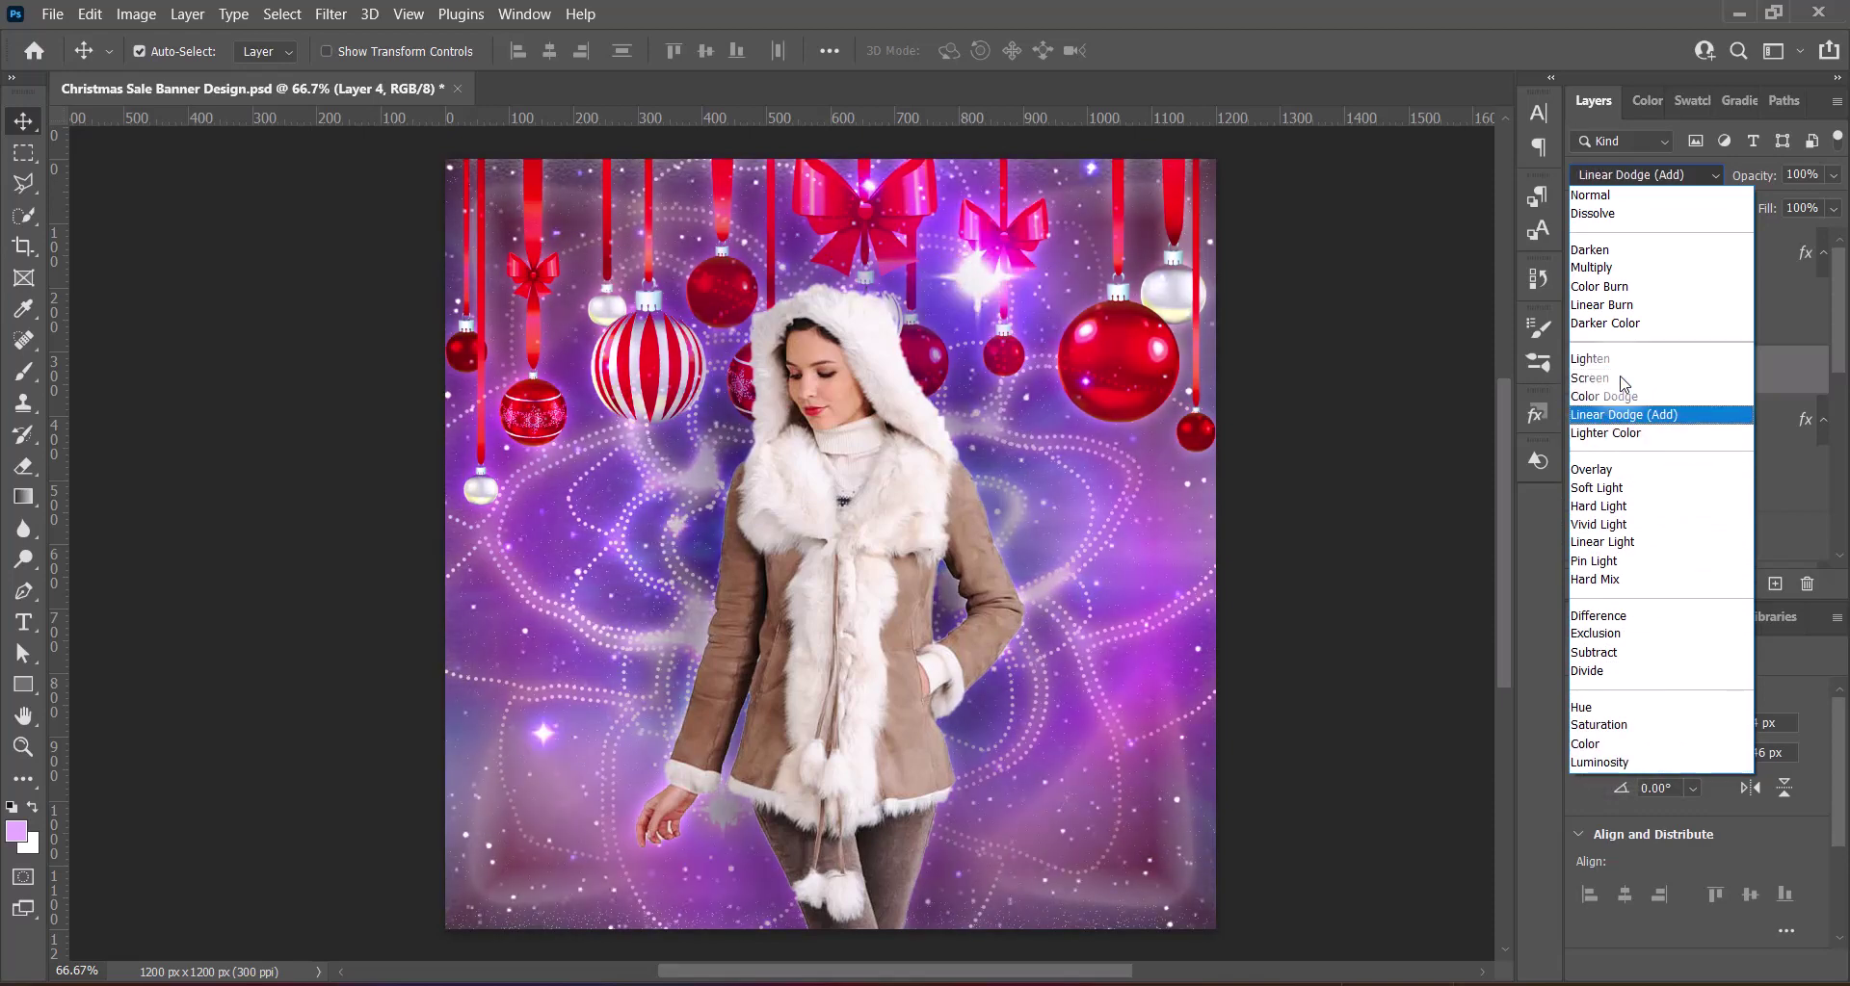
pyautogui.press('Return')
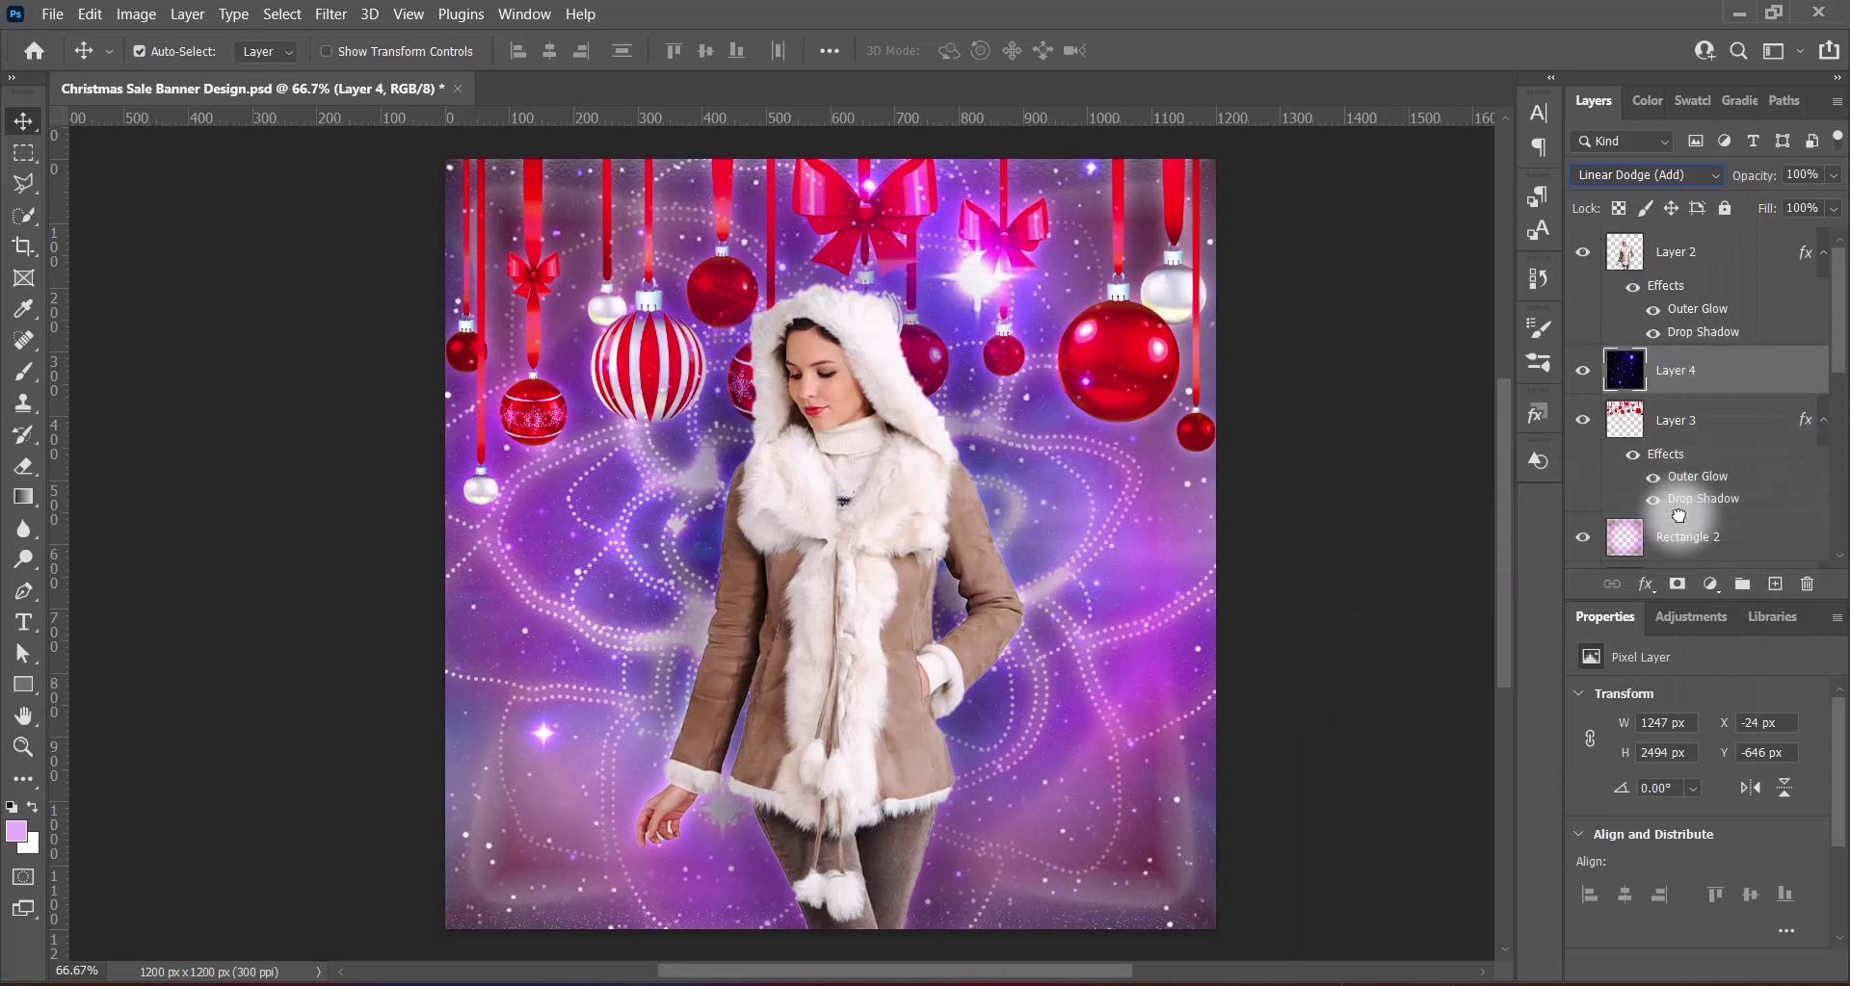
# Try moving the starfield layer in the stack, then return it between Layer 2 and Layer 3
pyautogui.moveTo(1714, 370); pyautogui.dragTo(1700, 511)
pyautogui.scroll(-2, 1785, 347)
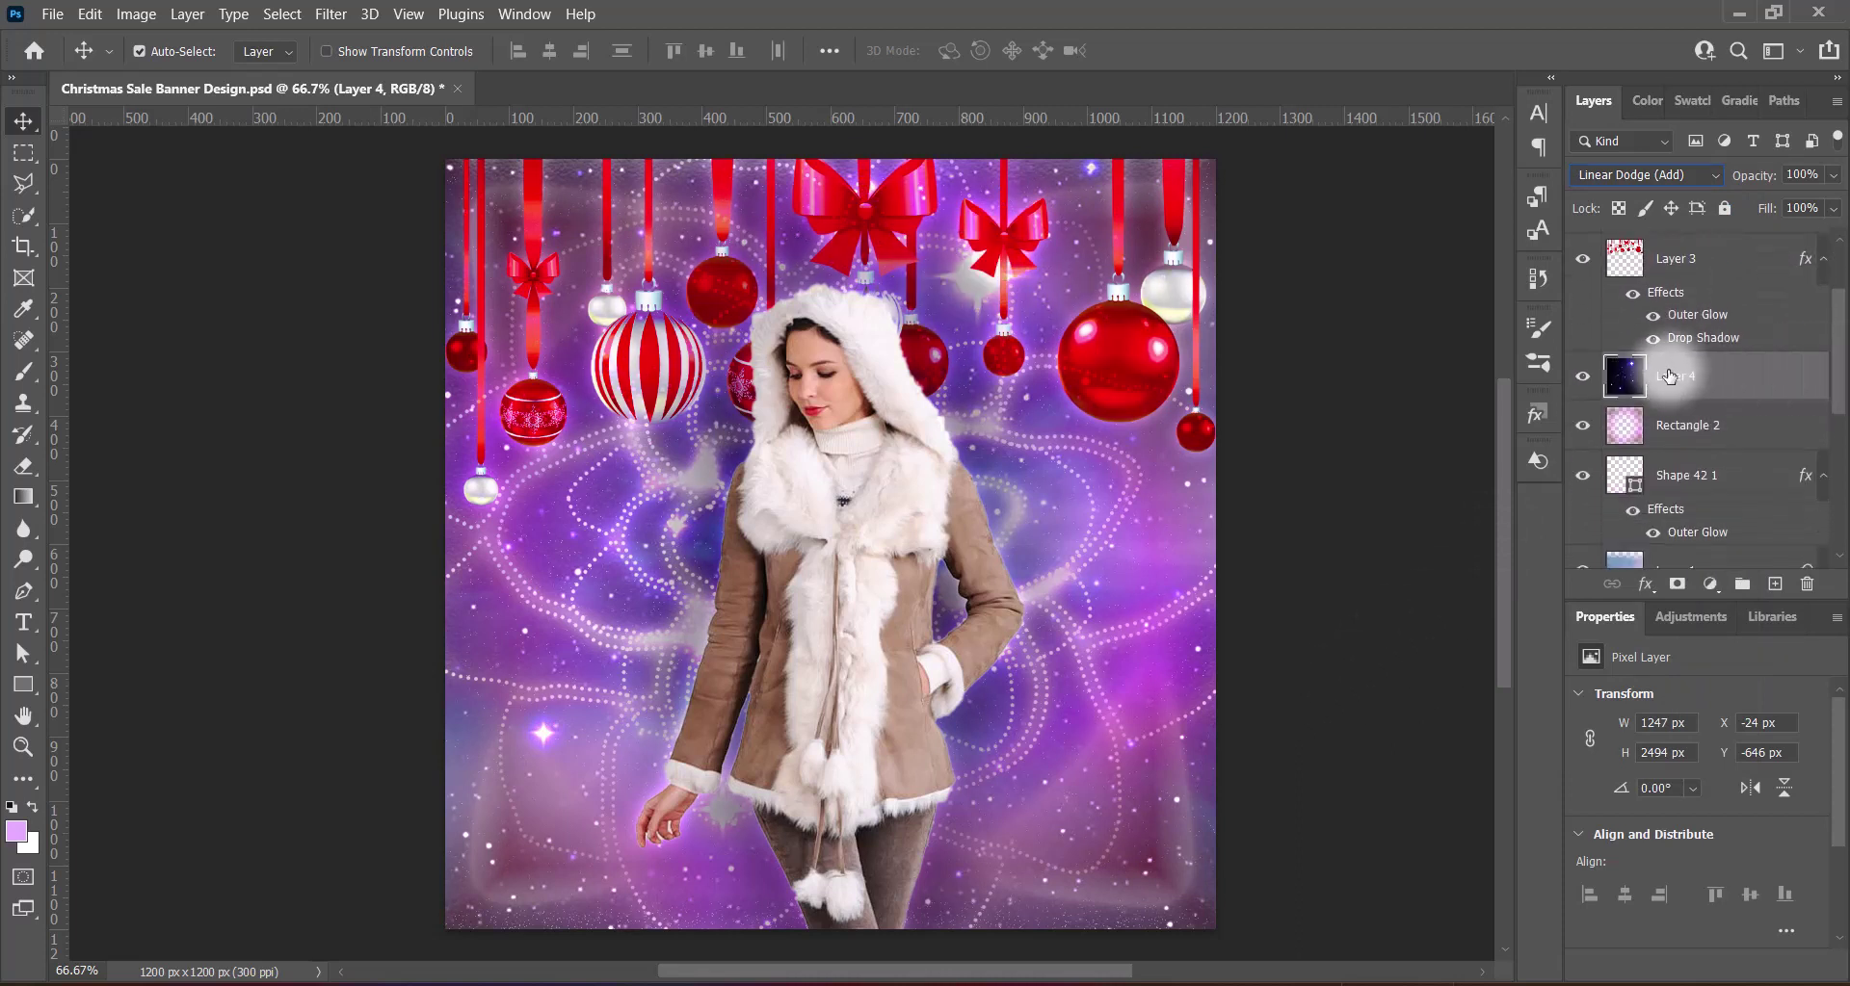
pyautogui.moveTo(1677, 376)
pyautogui.mouseDown()
pyautogui.moveTo(1667, 546)
pyautogui.moveTo(1674, 248)
pyautogui.mouseUp()
pyautogui.scroll(3, 1675, 339)
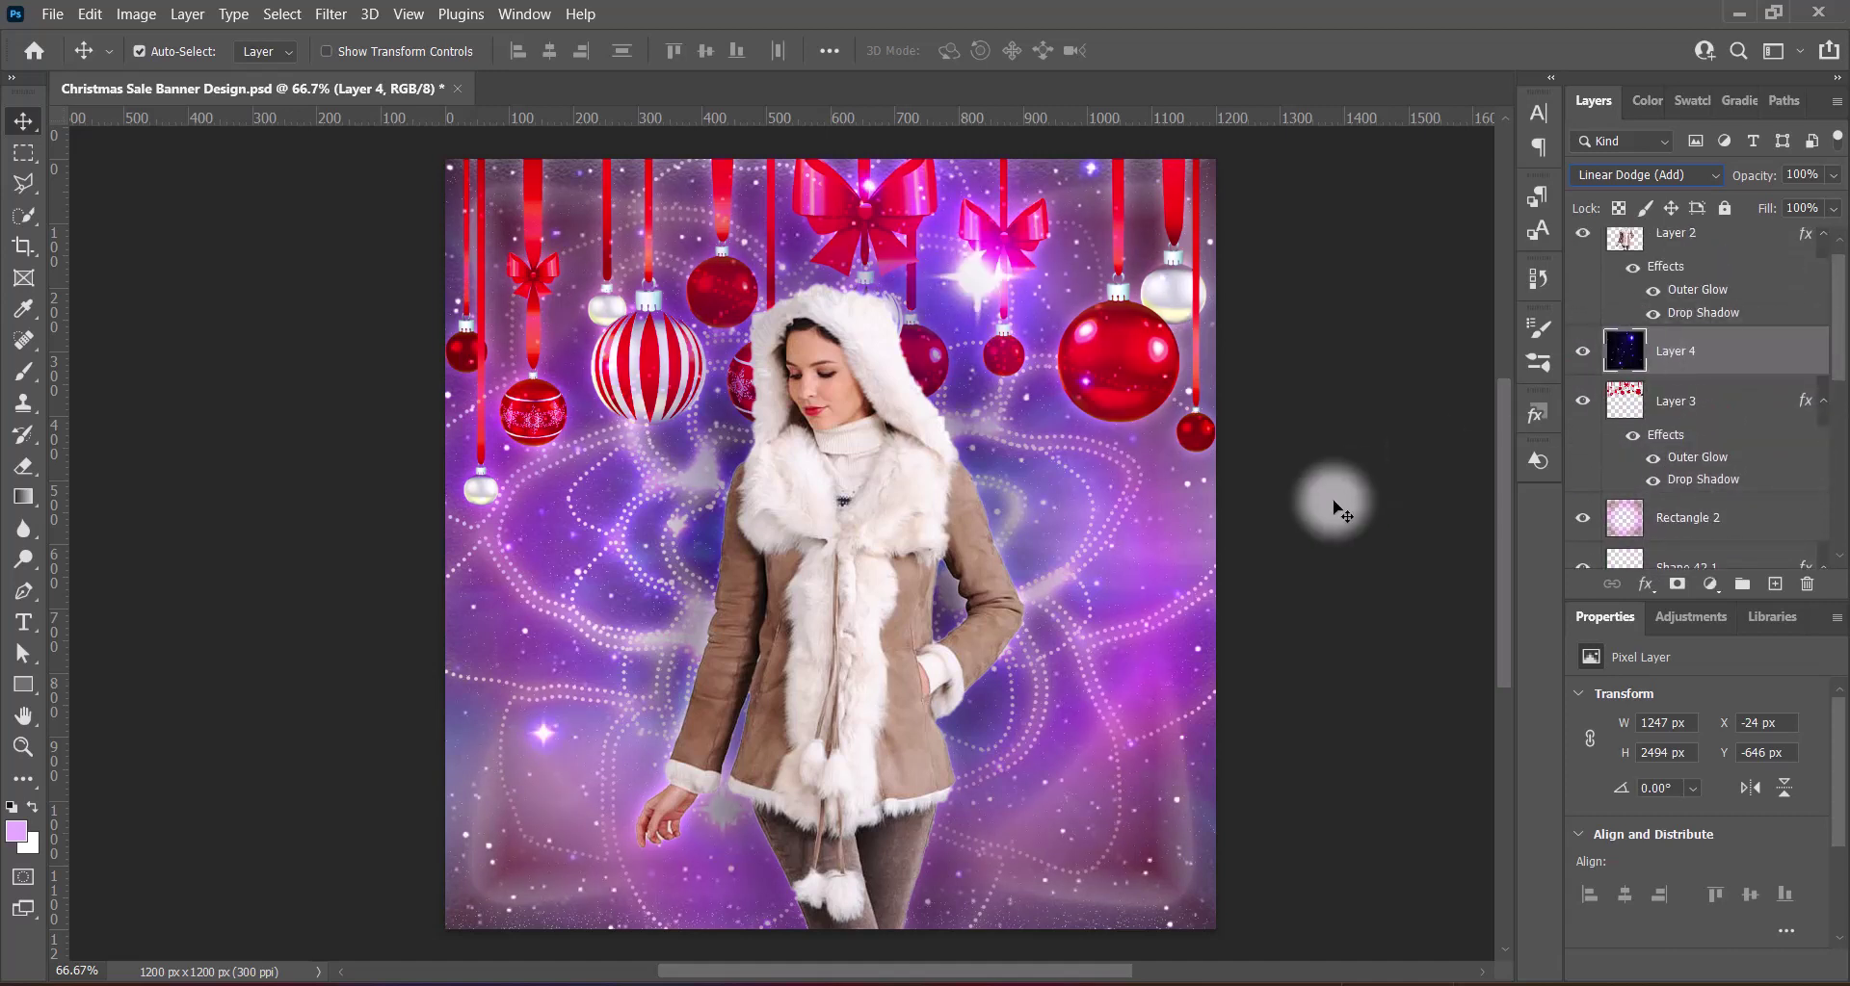
# Duplicate the starfield, flip the copy horizontally, shift it up-left and make it a smart object
pyautogui.moveTo(1700, 351); pyautogui.dragTo(1774, 584)
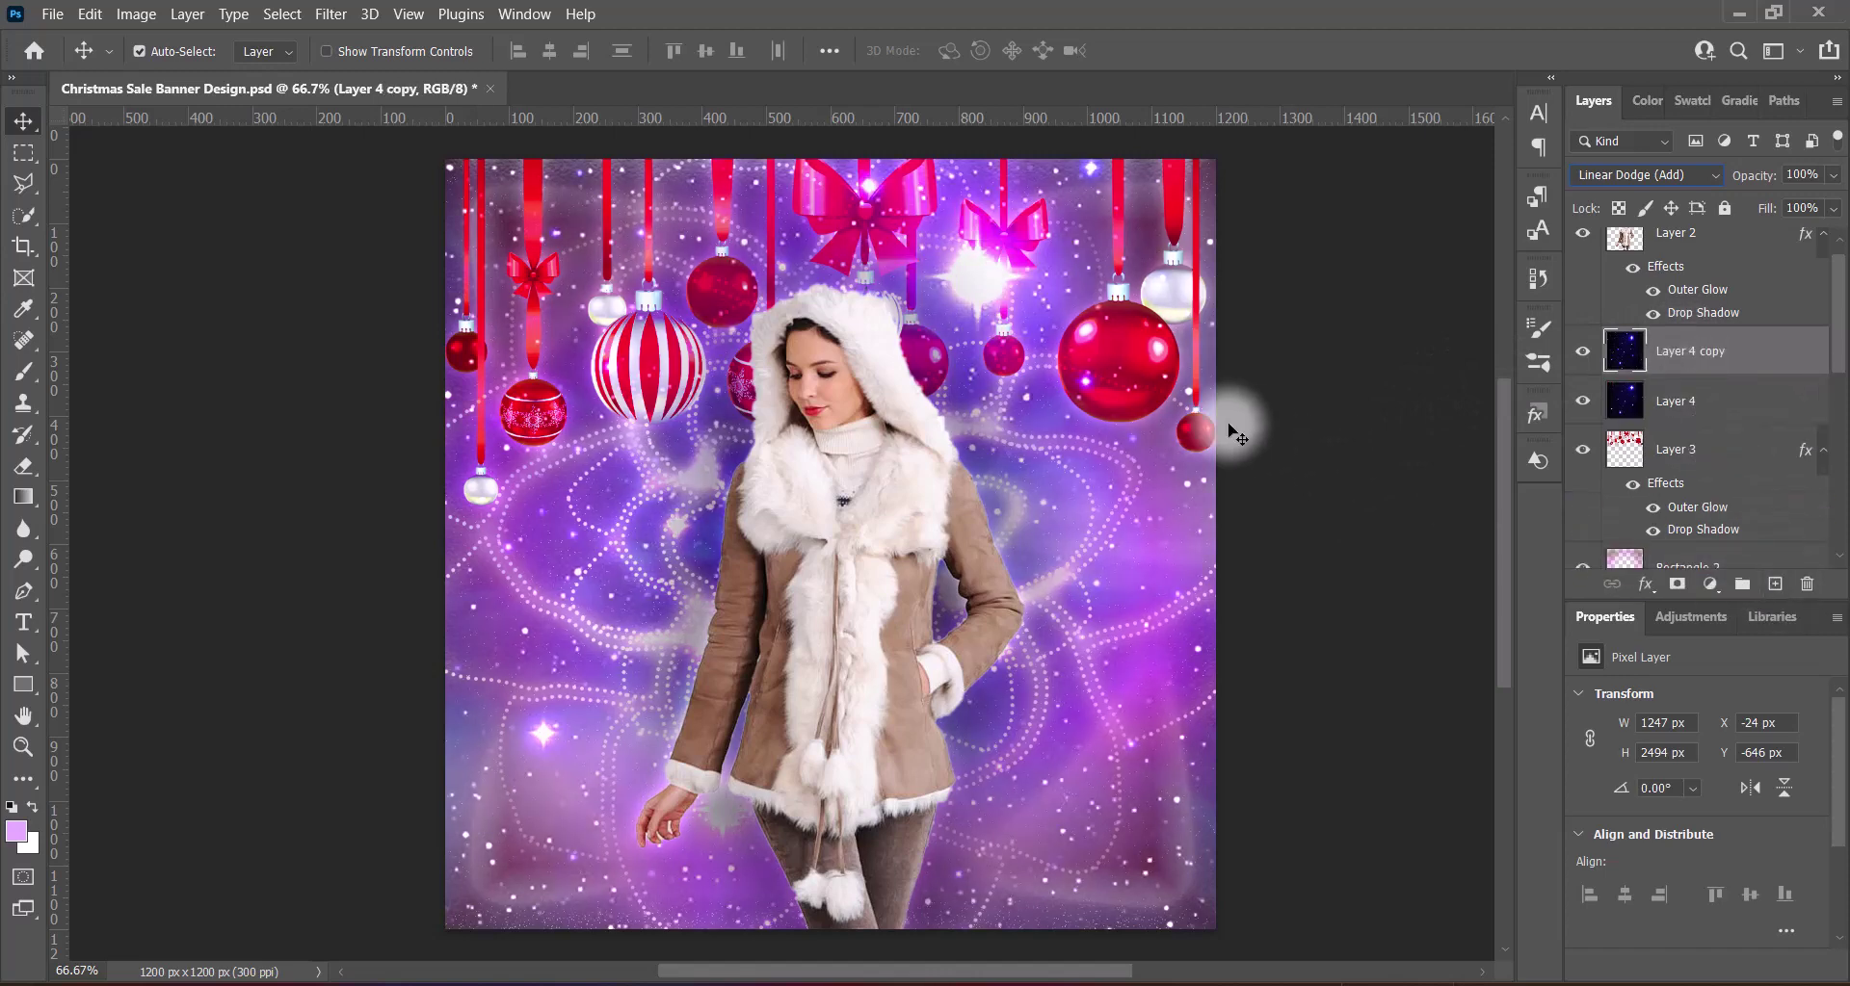
pyautogui.keyDown('ctrl'); pyautogui.click(1706, 360); pyautogui.keyUp('ctrl')
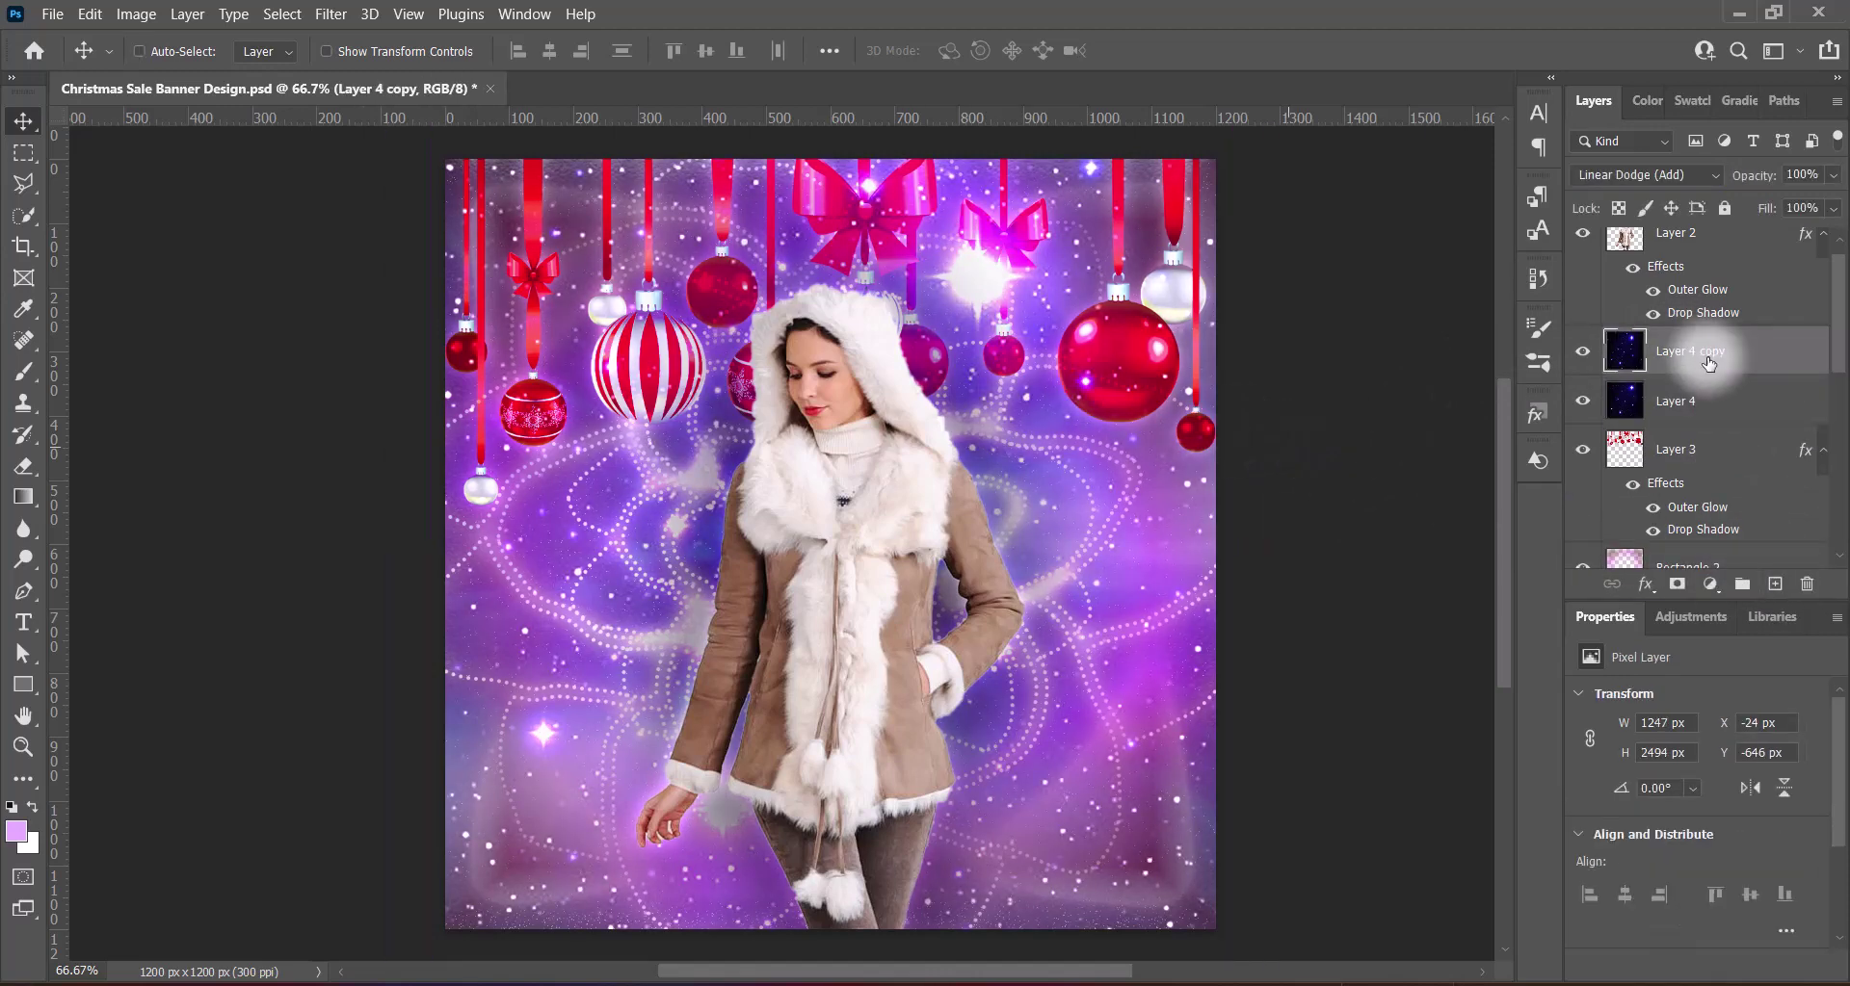
pyautogui.hotkey('ctrl', 't')
pyautogui.rightClick(1062, 386)
pyautogui.click(1239, 853)
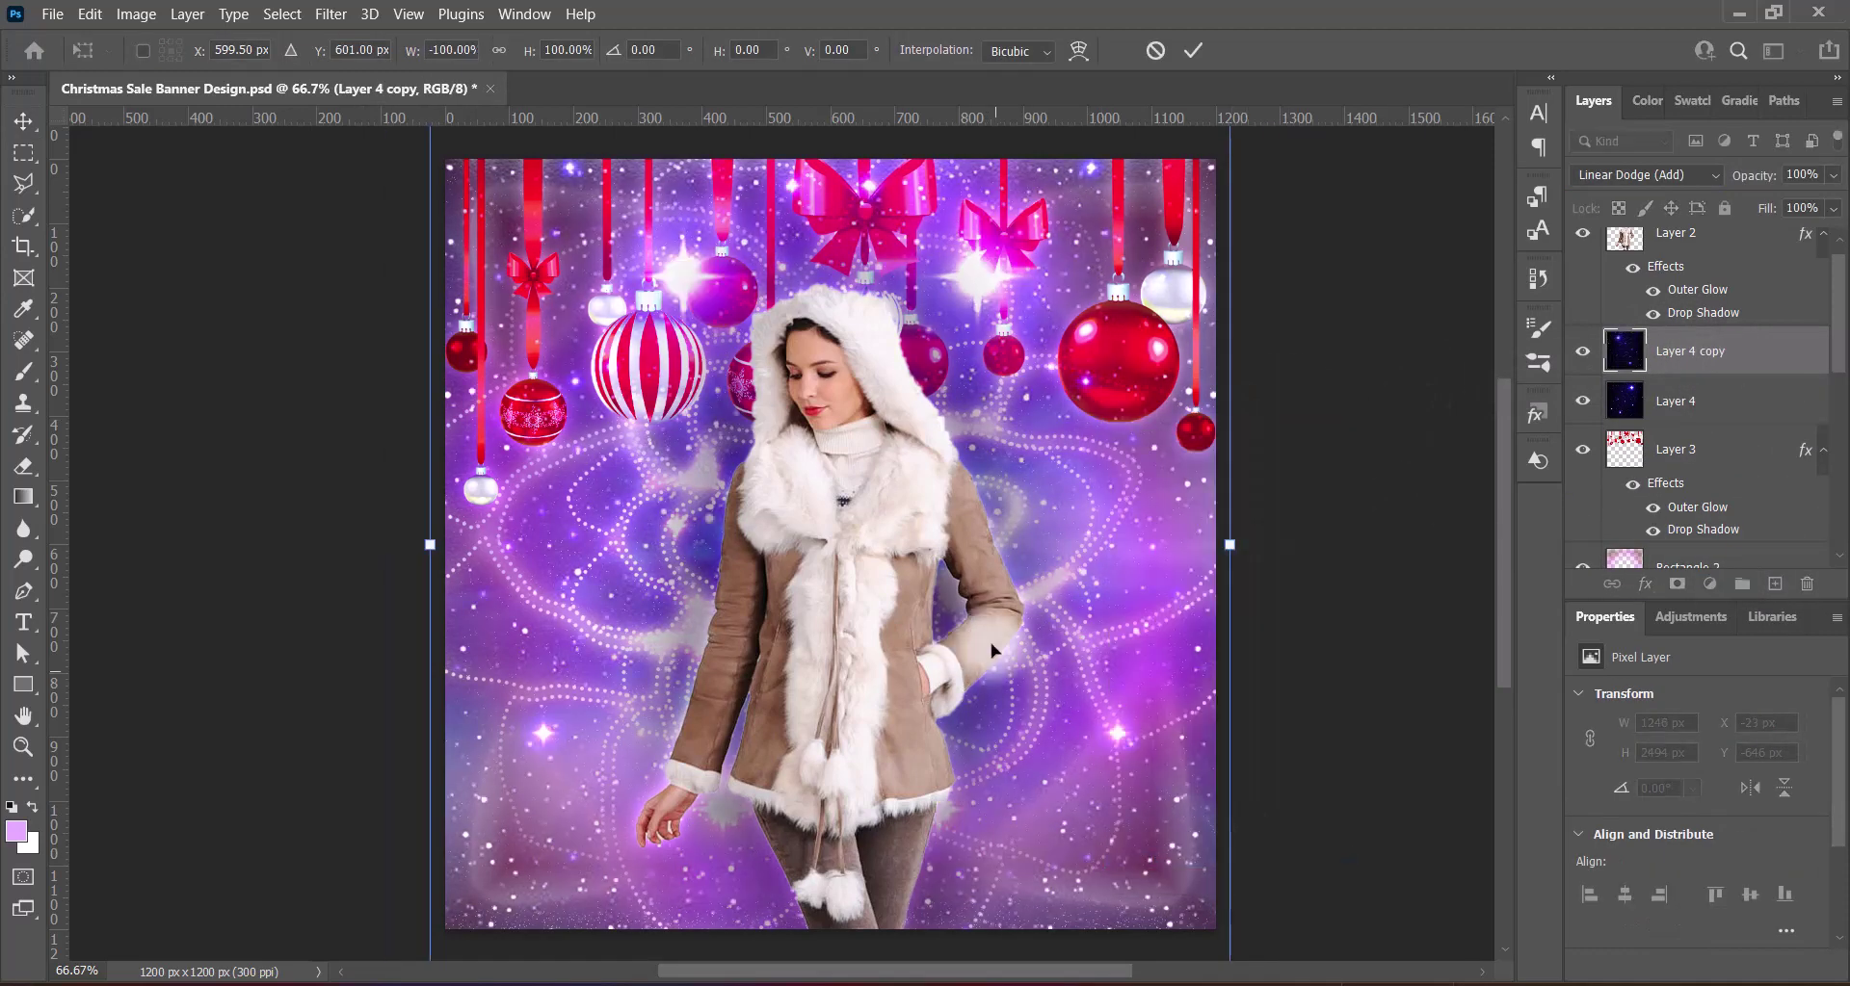
pyautogui.moveTo(1055, 688)
pyautogui.mouseDown()
pyautogui.moveTo(1010, 580)
pyautogui.moveTo(955, 627)
pyautogui.moveTo(960, 604)
pyautogui.mouseUp()
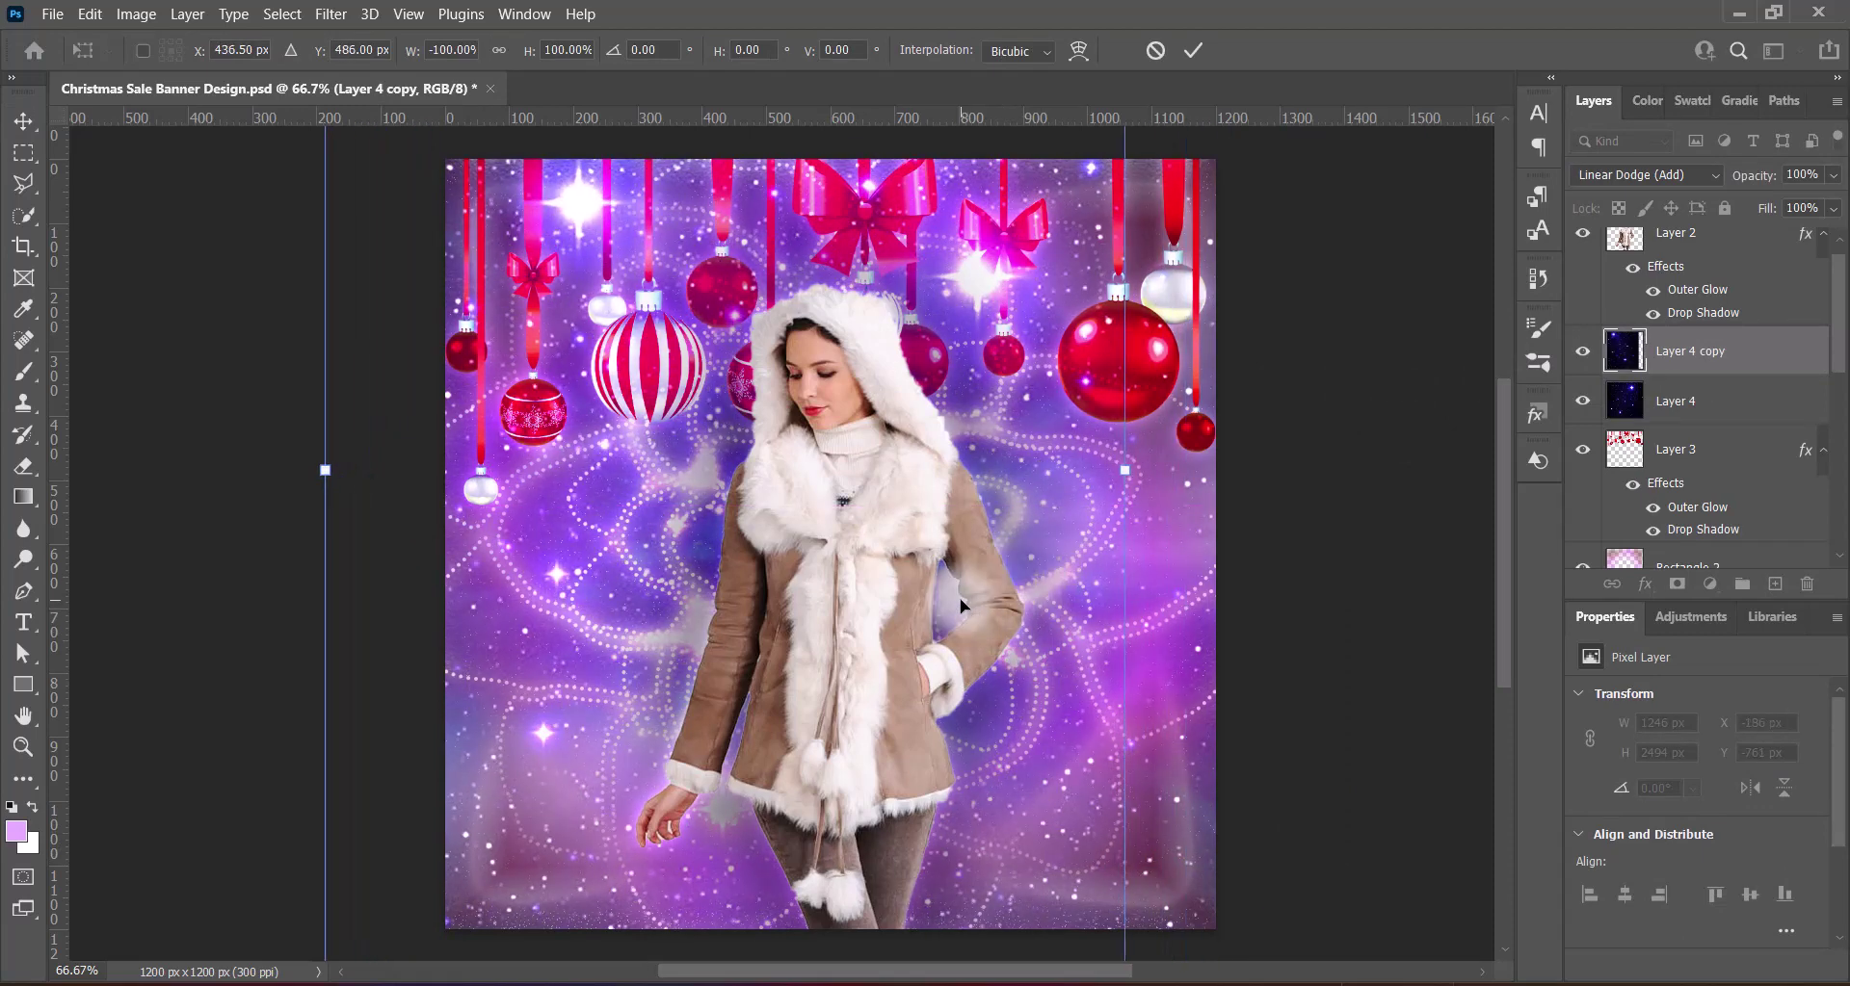
pyautogui.press('Return')
pyautogui.rightClick(1753, 351)
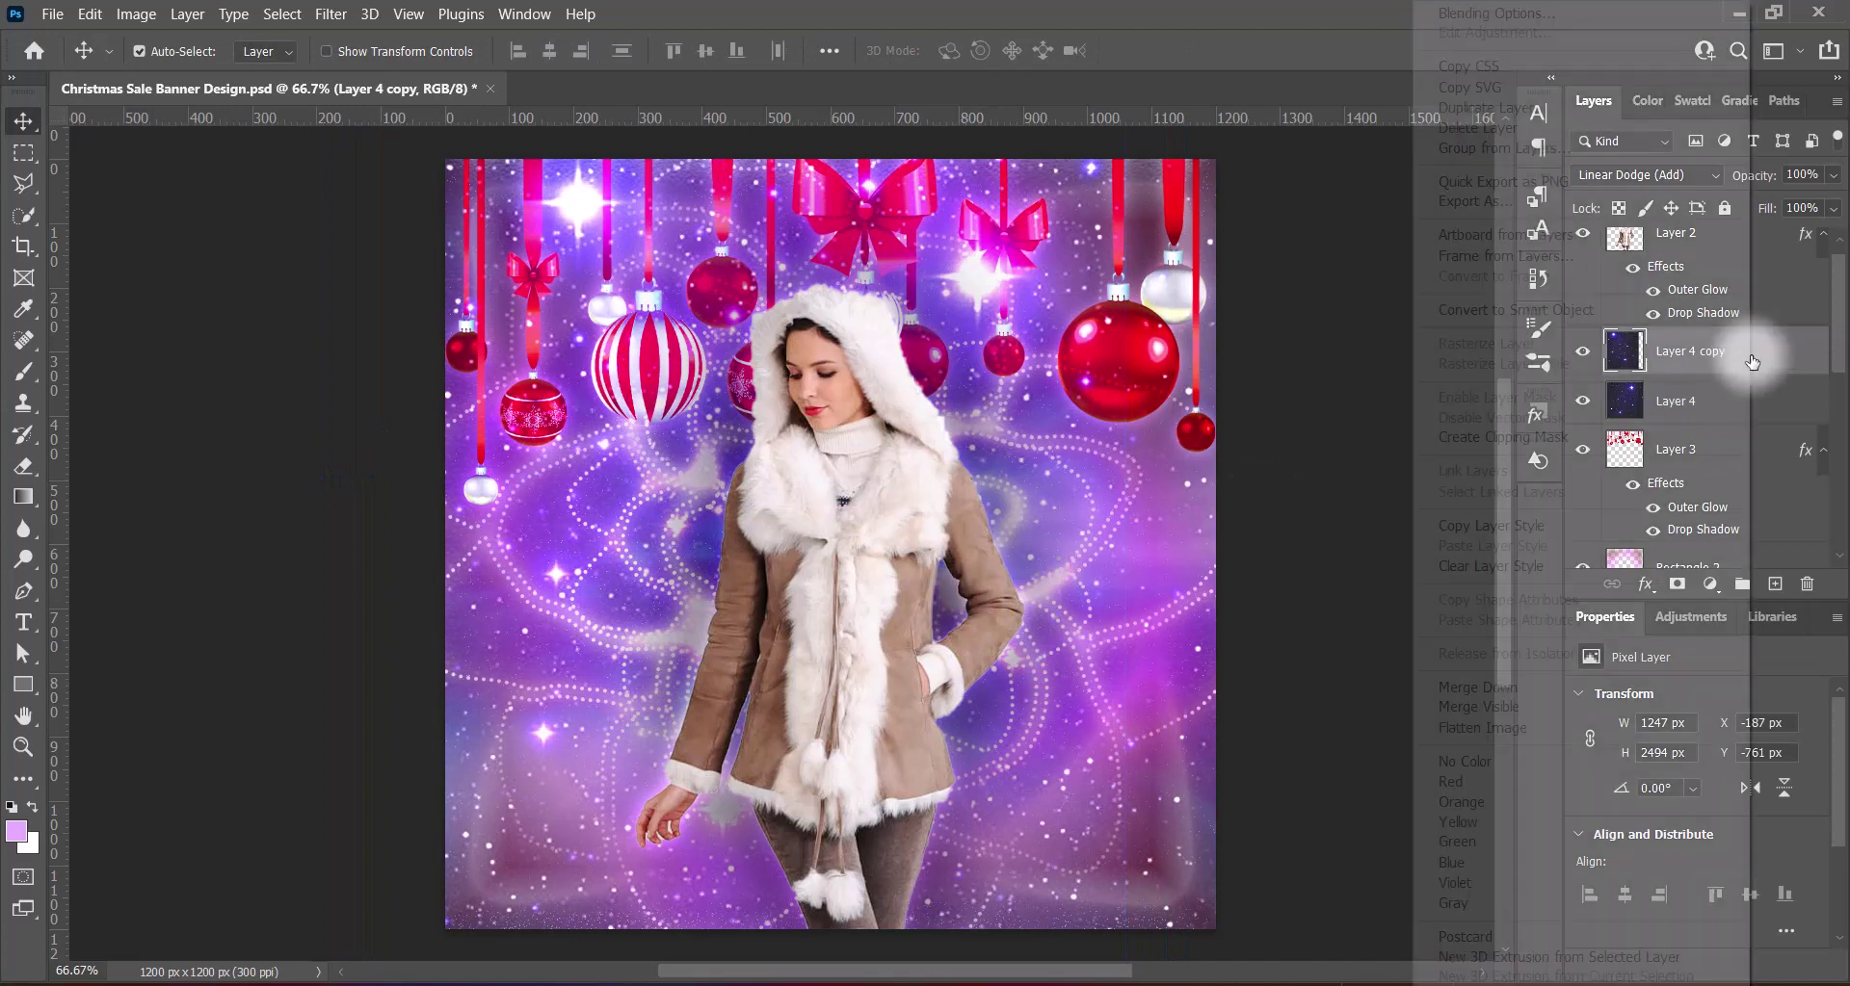
pyautogui.click(1622, 309)
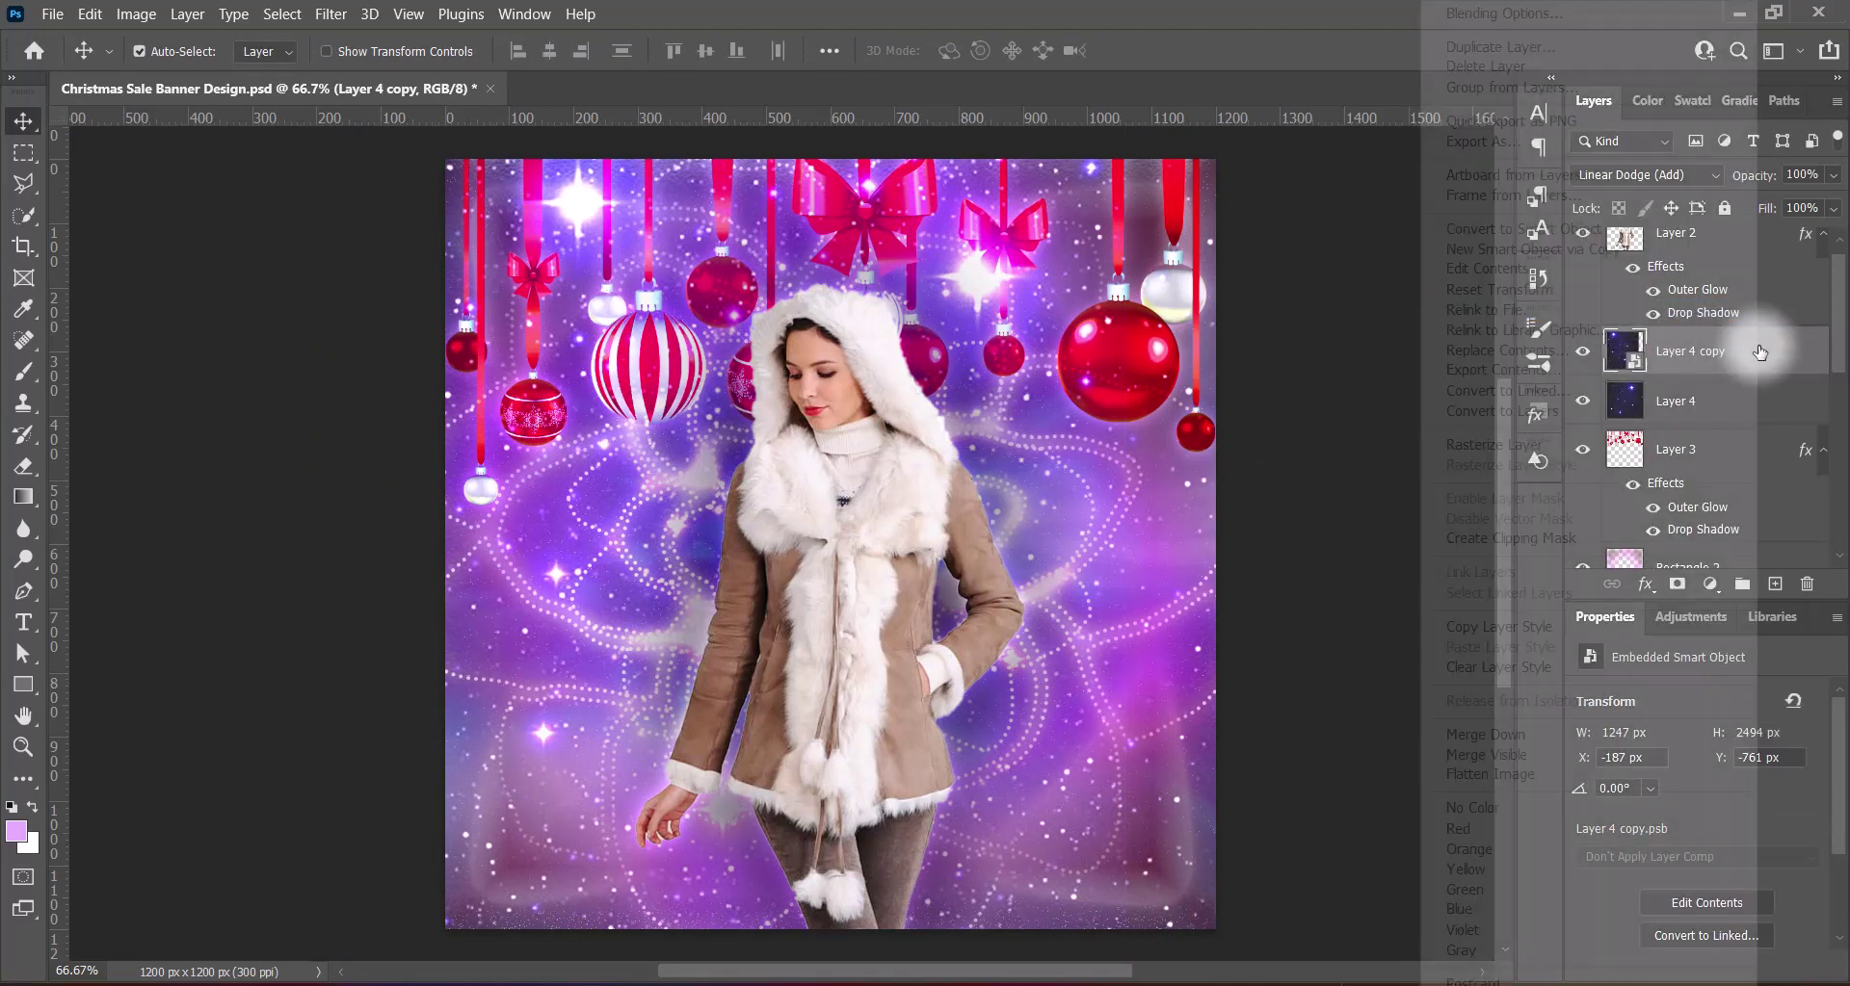
# Erase the copy's glow near the woman's arm and the striped ornament, then save
pyautogui.click(23, 465)
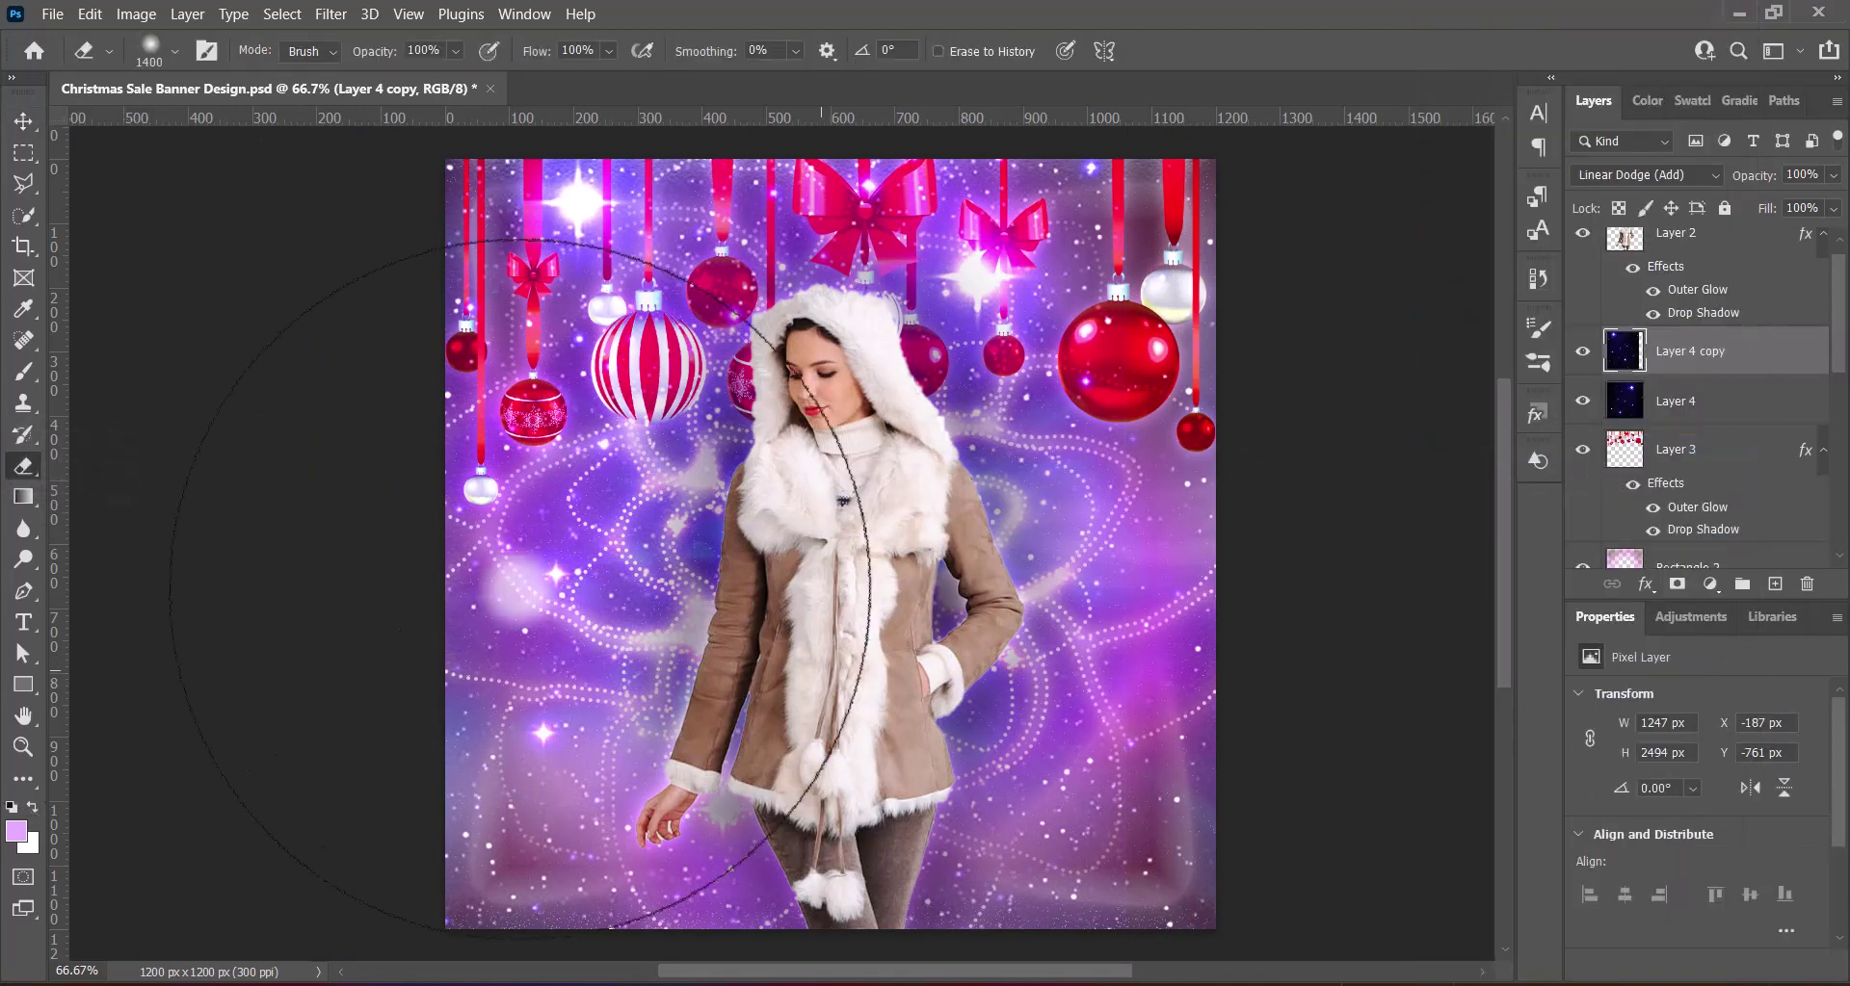
pyautogui.press('[')
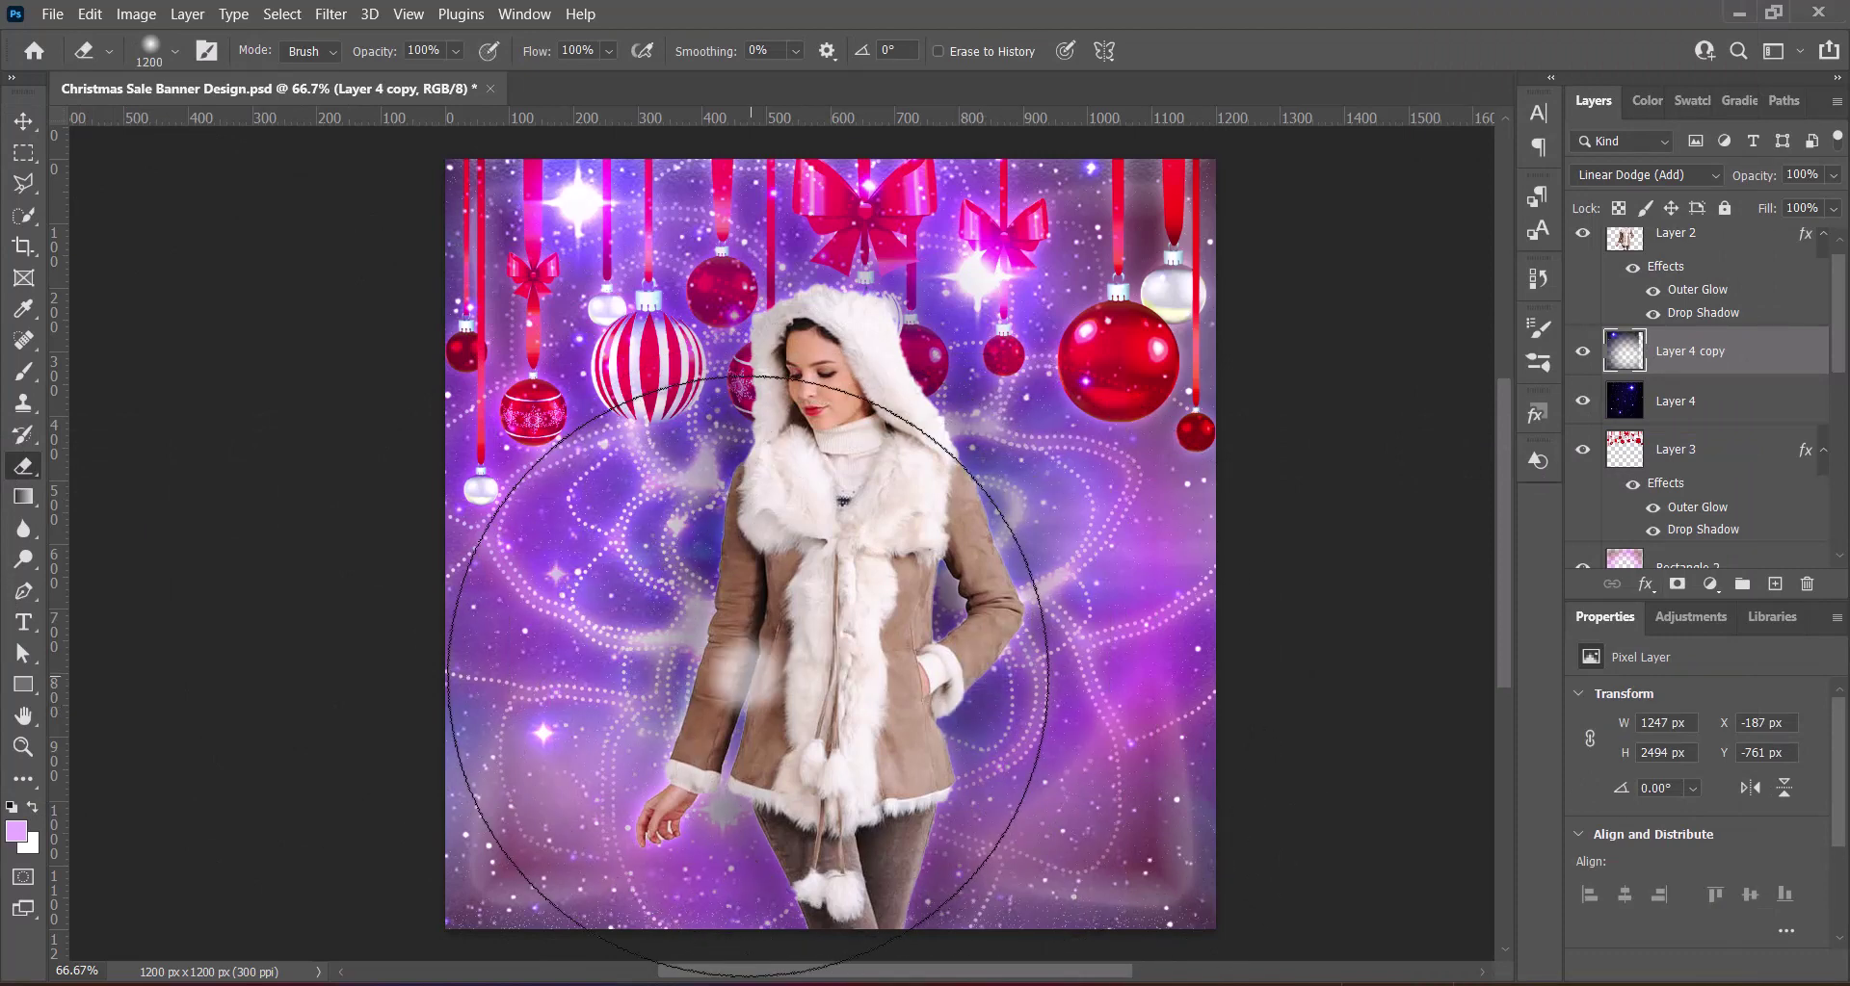
pyautogui.moveTo(978, 703)
pyautogui.mouseDown()
pyautogui.moveTo(641, 689)
pyautogui.moveTo(535, 535)
pyautogui.mouseUp()
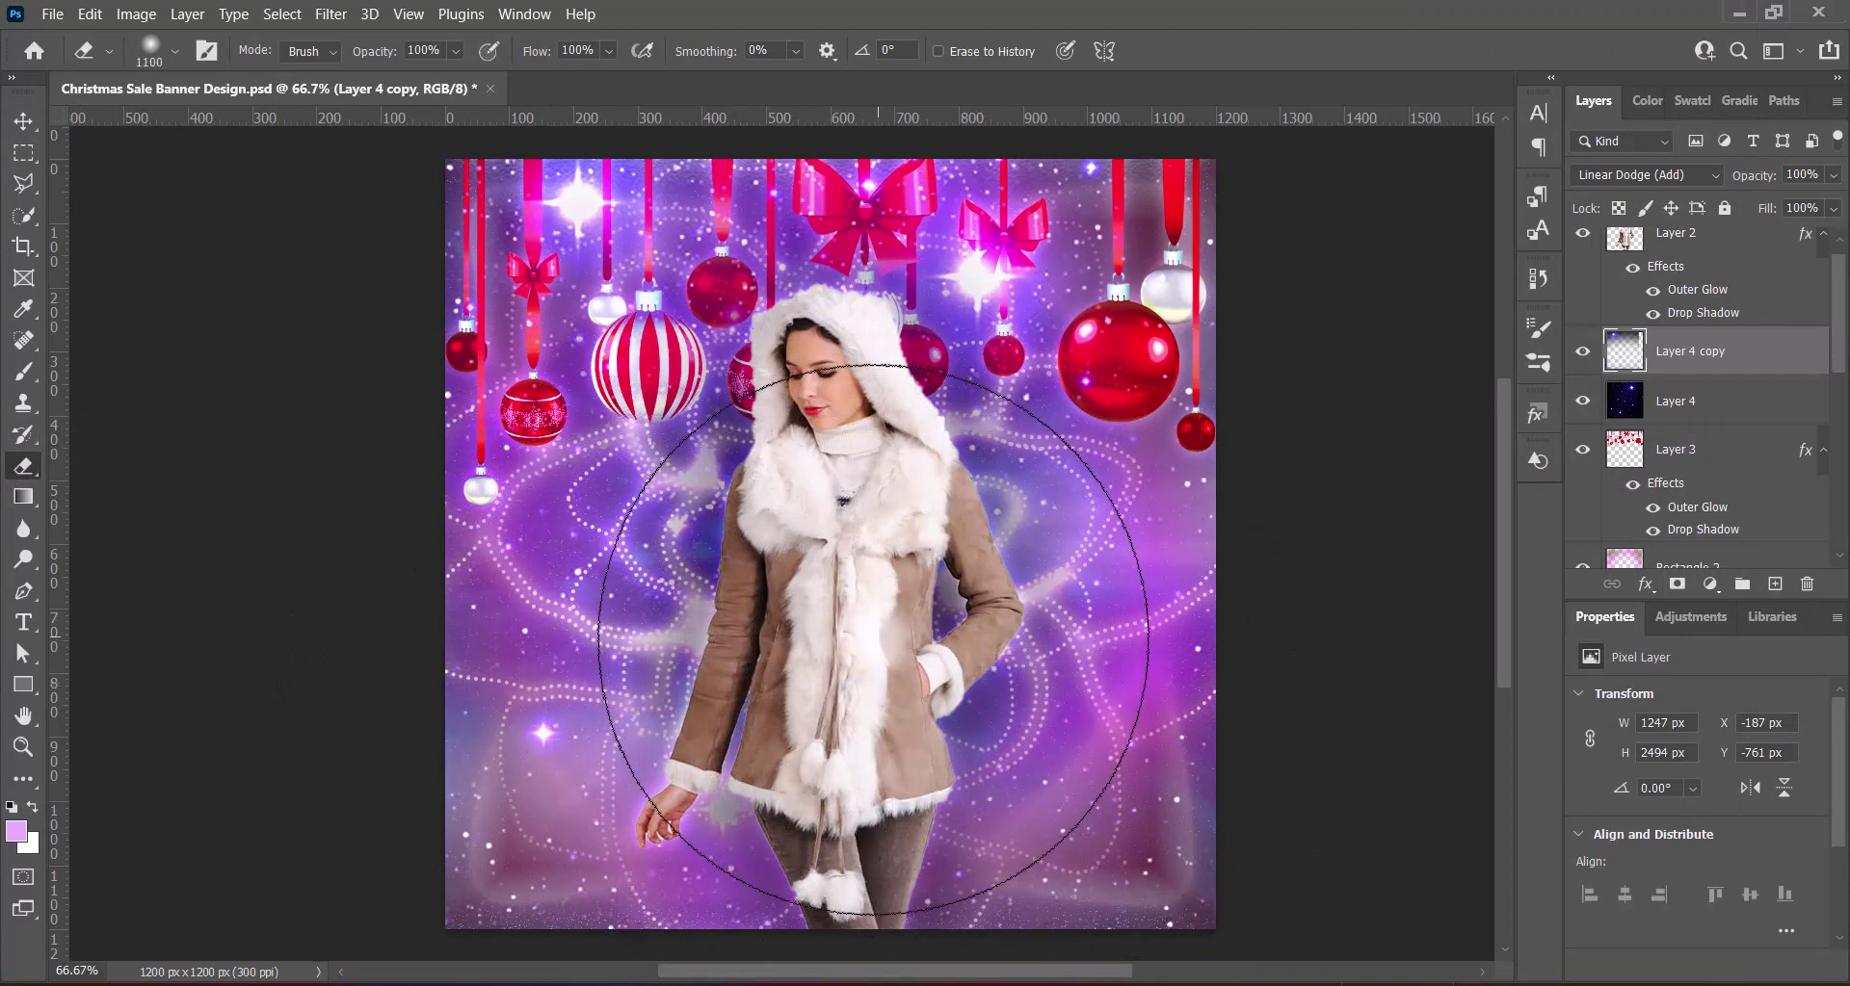
pyautogui.press('[')
pyautogui.click(535, 535)
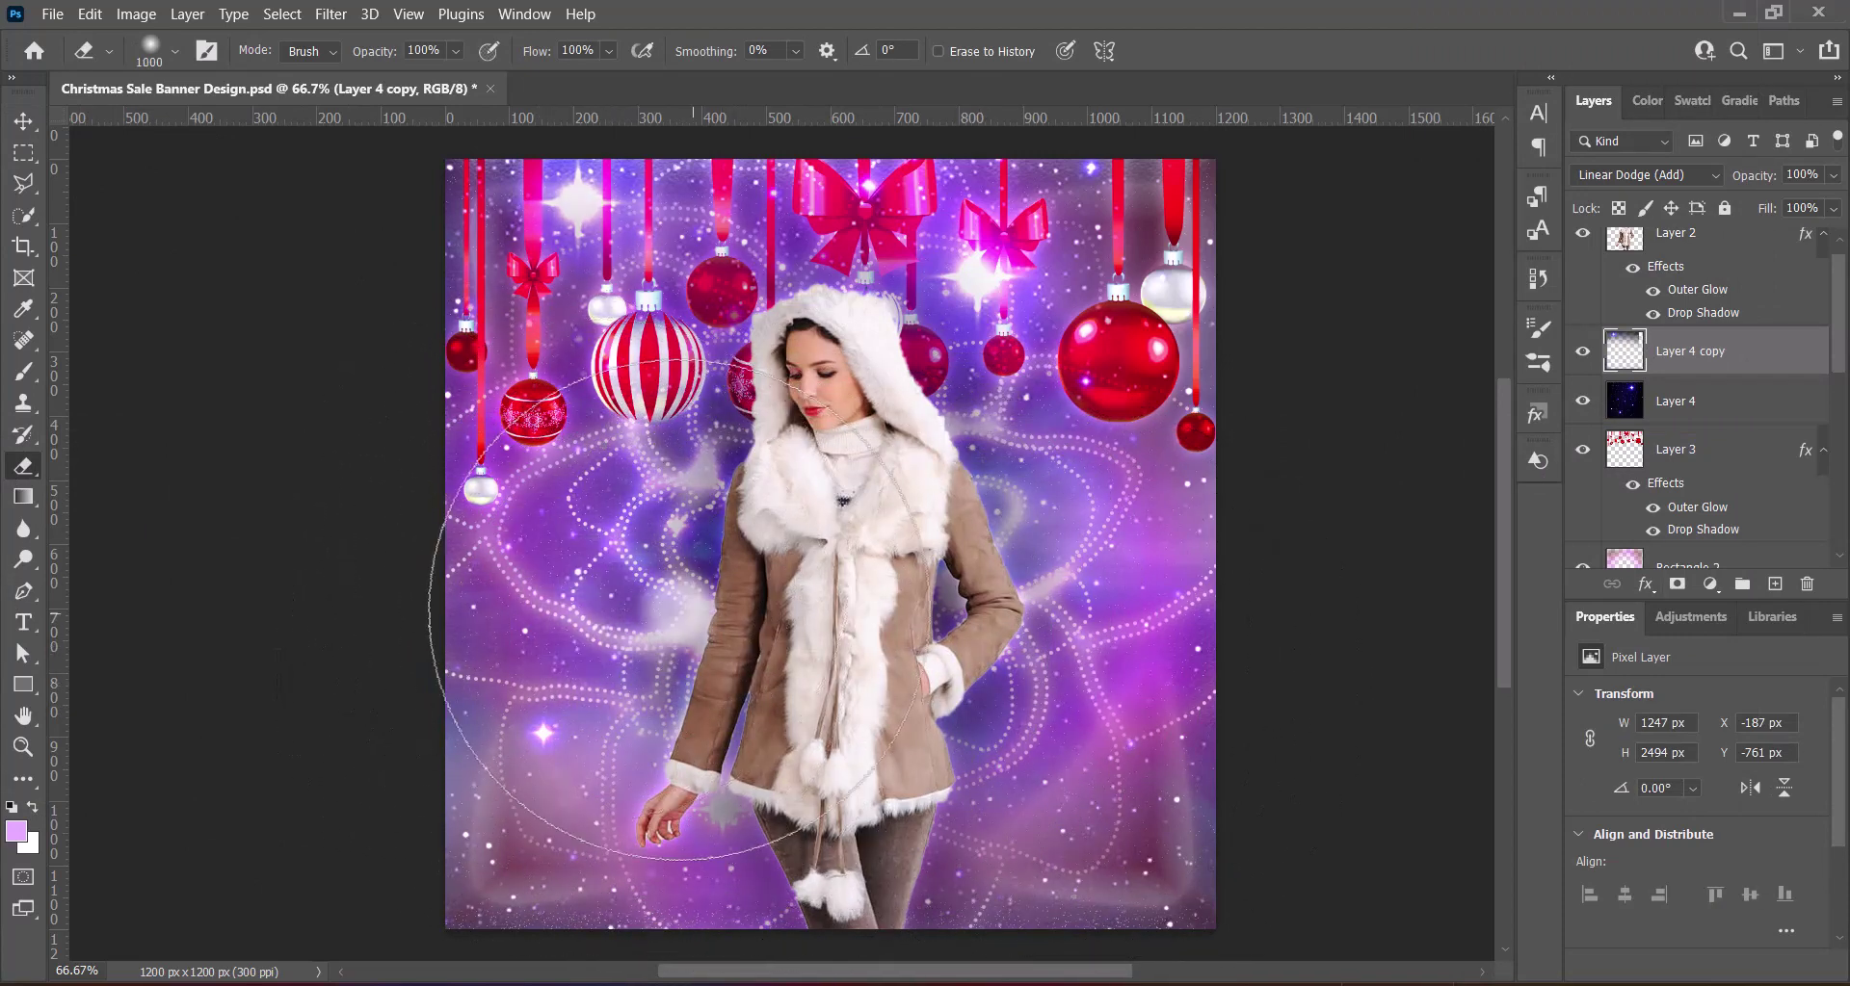
pyautogui.press('[')
pyautogui.press('[')
pyautogui.press('[')
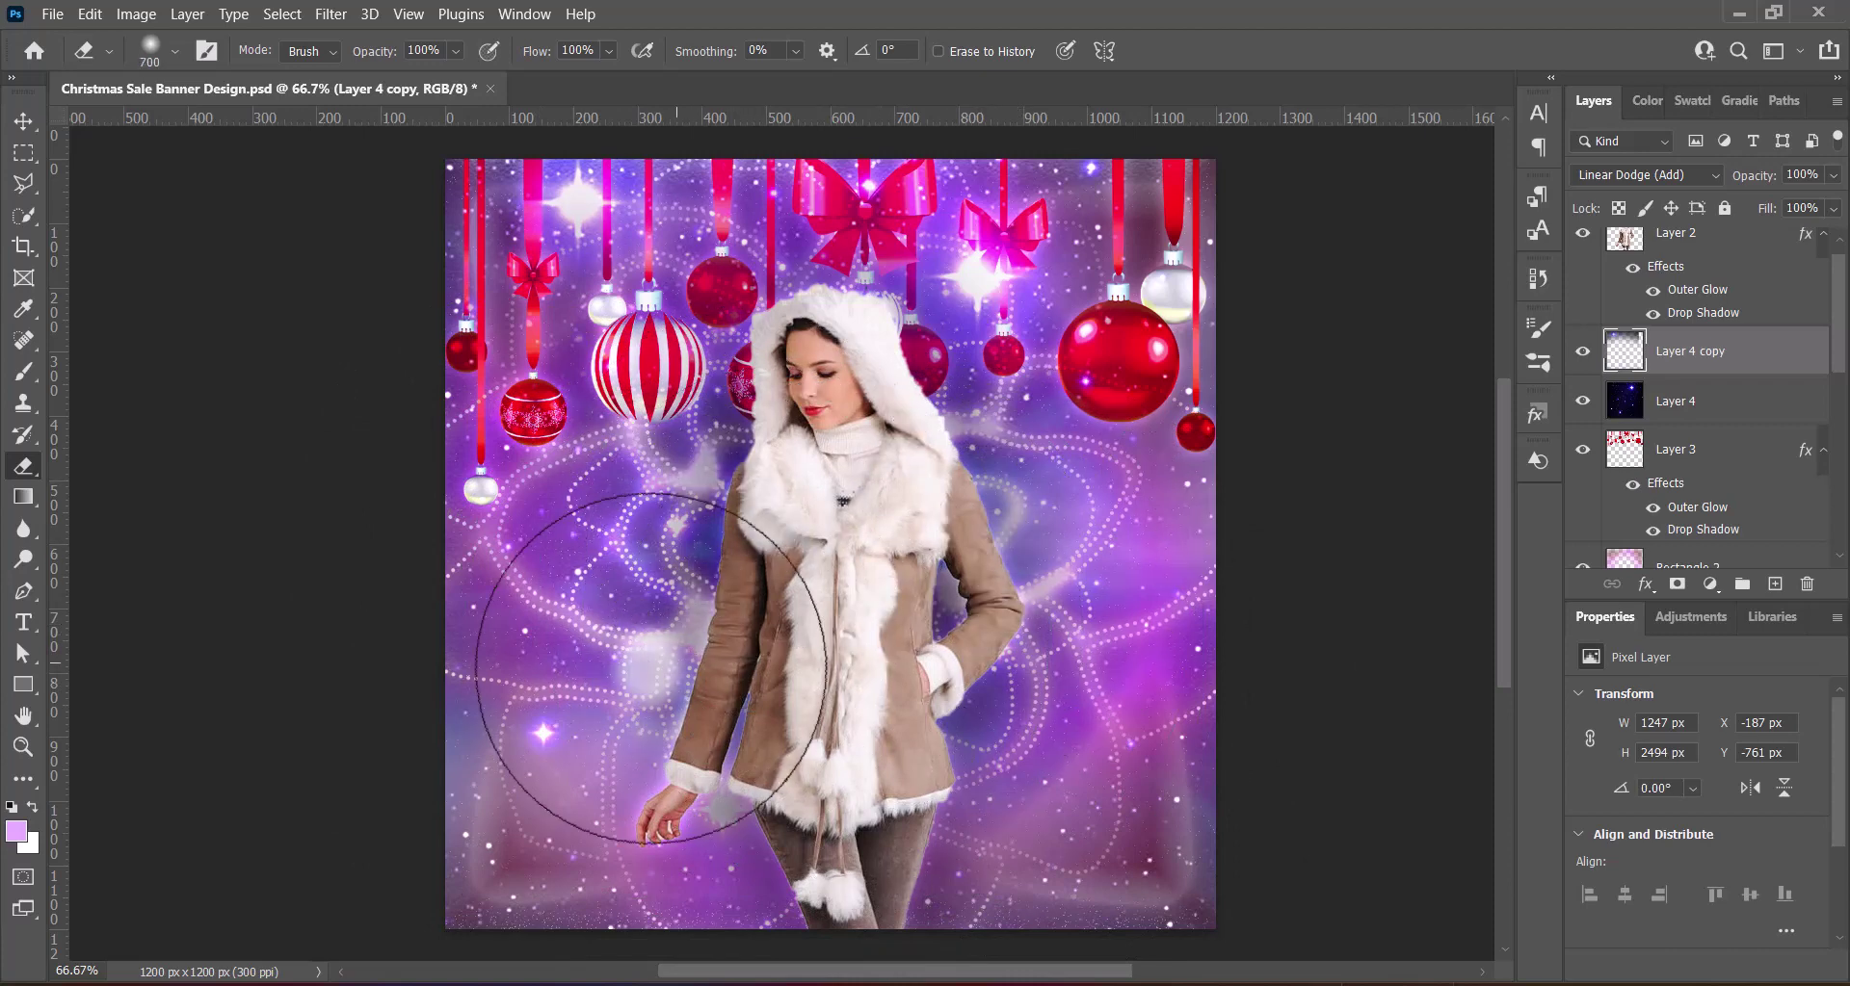
pyautogui.press('[')
pyautogui.press('[')
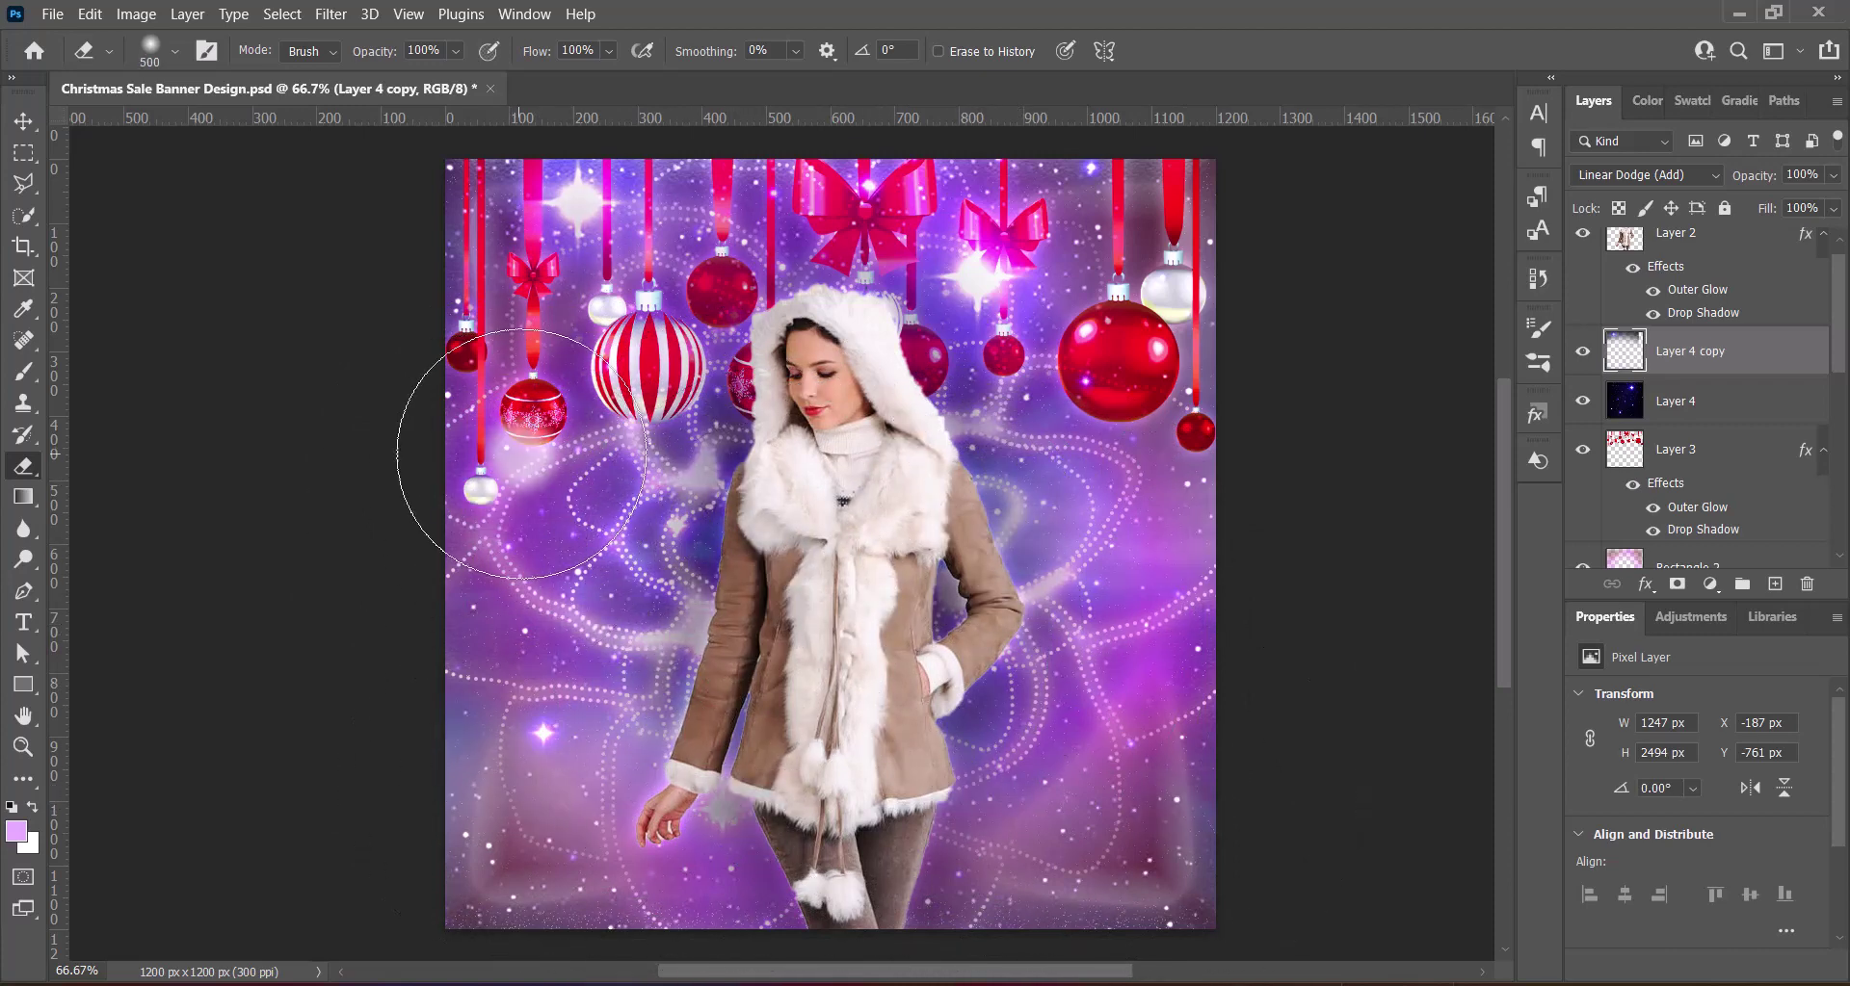
pyautogui.click(721, 426)
pyautogui.press('v')
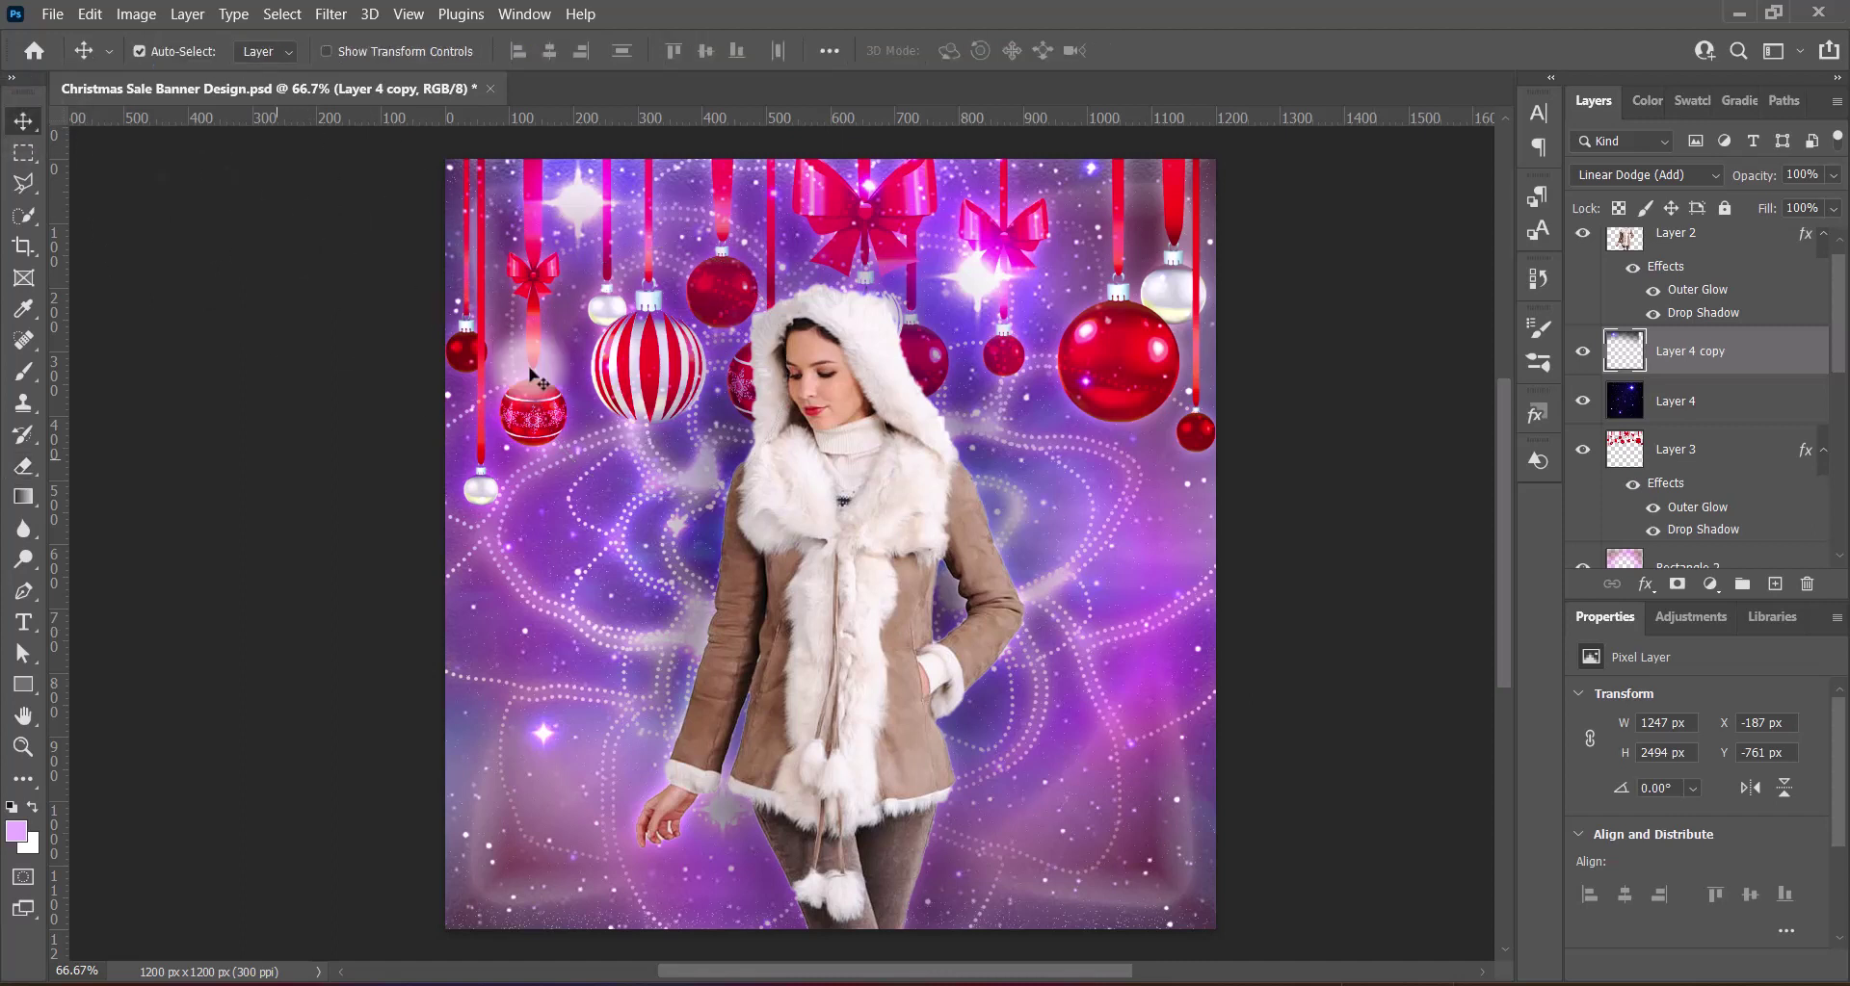
pyautogui.hotkey('ctrl', ';')
pyautogui.hotkey('ctrl', 's')
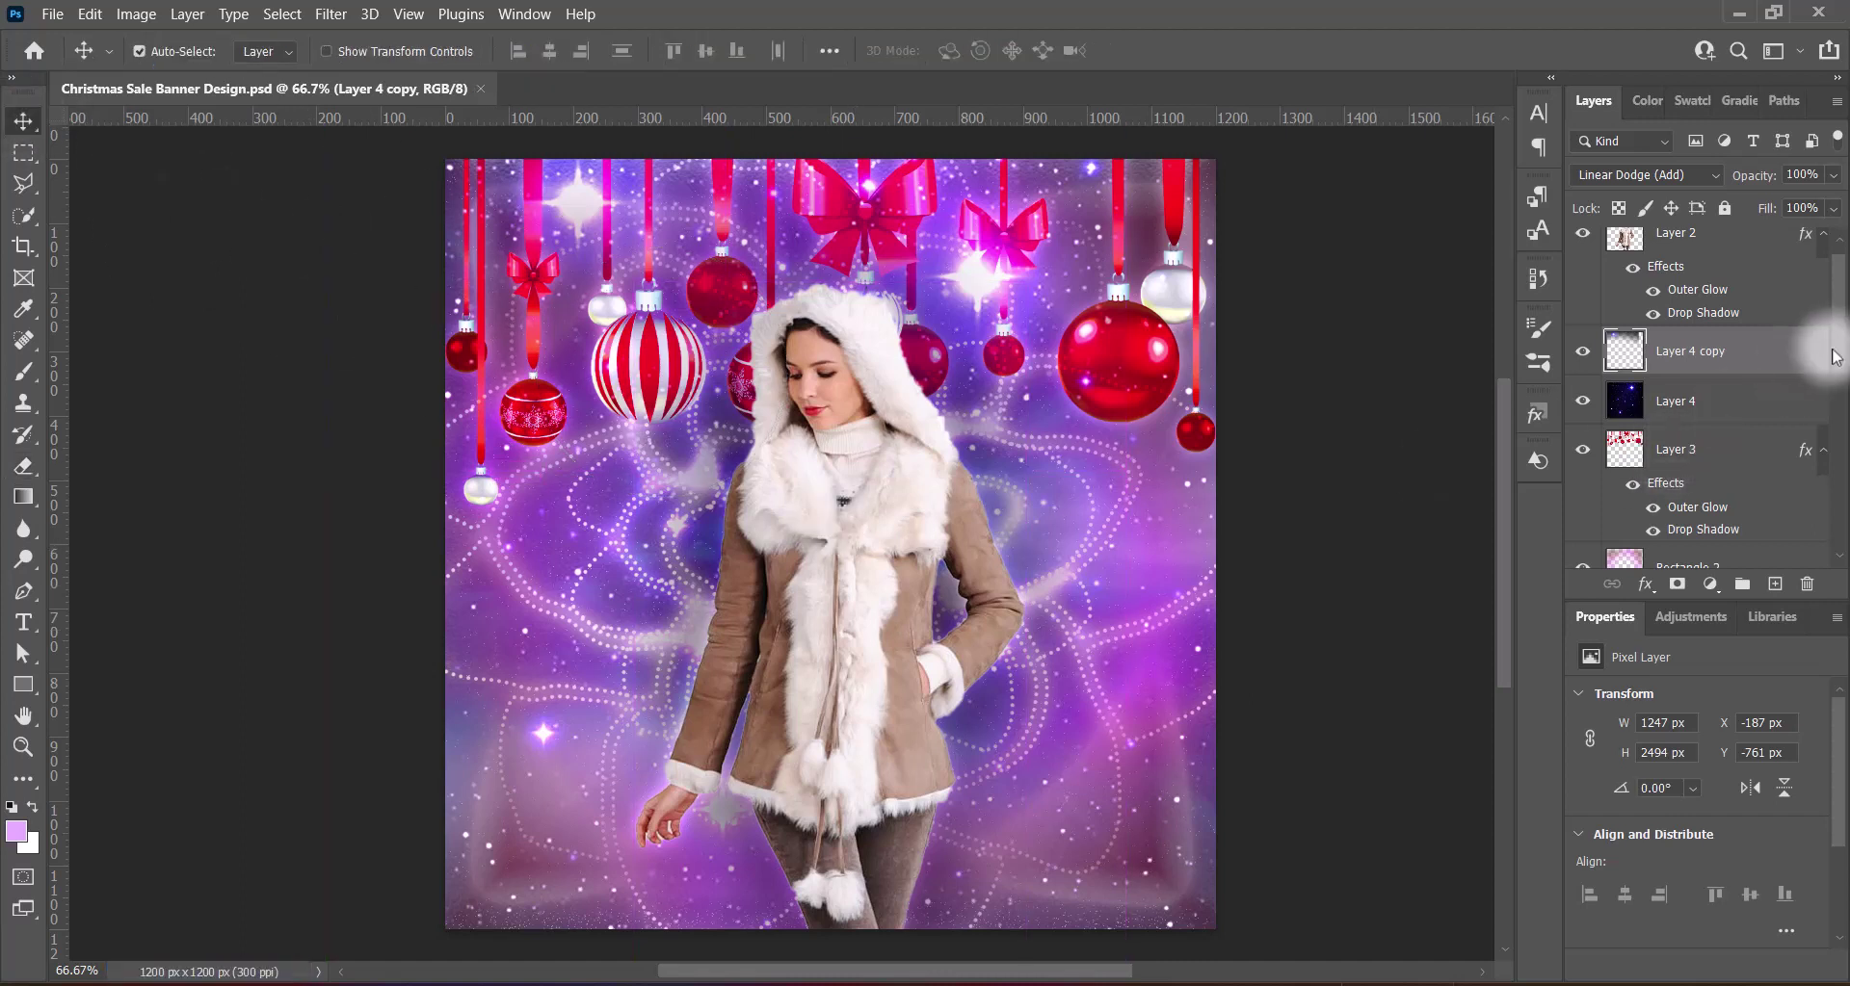
# Draw a rectangle across the top of the banner on a new layer
pyautogui.moveTo(1833, 356); pyautogui.dragTo(1840, 309)
pyautogui.click(1775, 584)
pyautogui.click(23, 684)
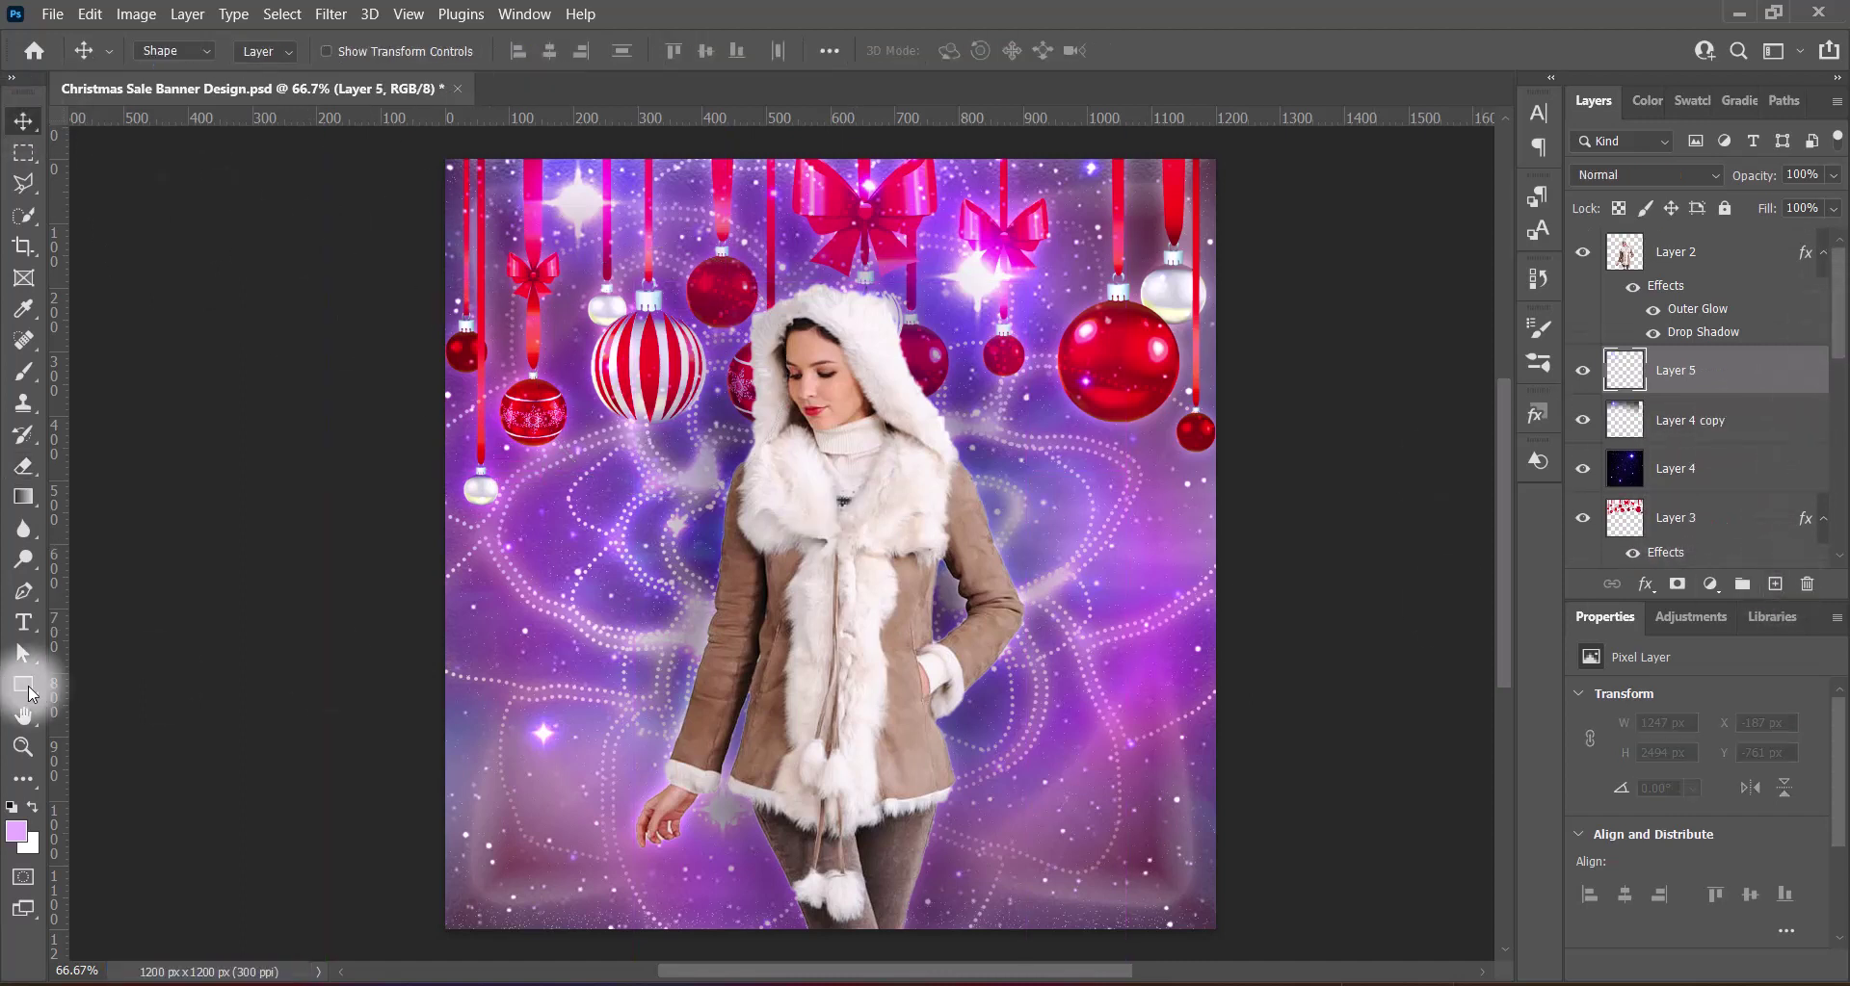
pyautogui.click(463, 178)
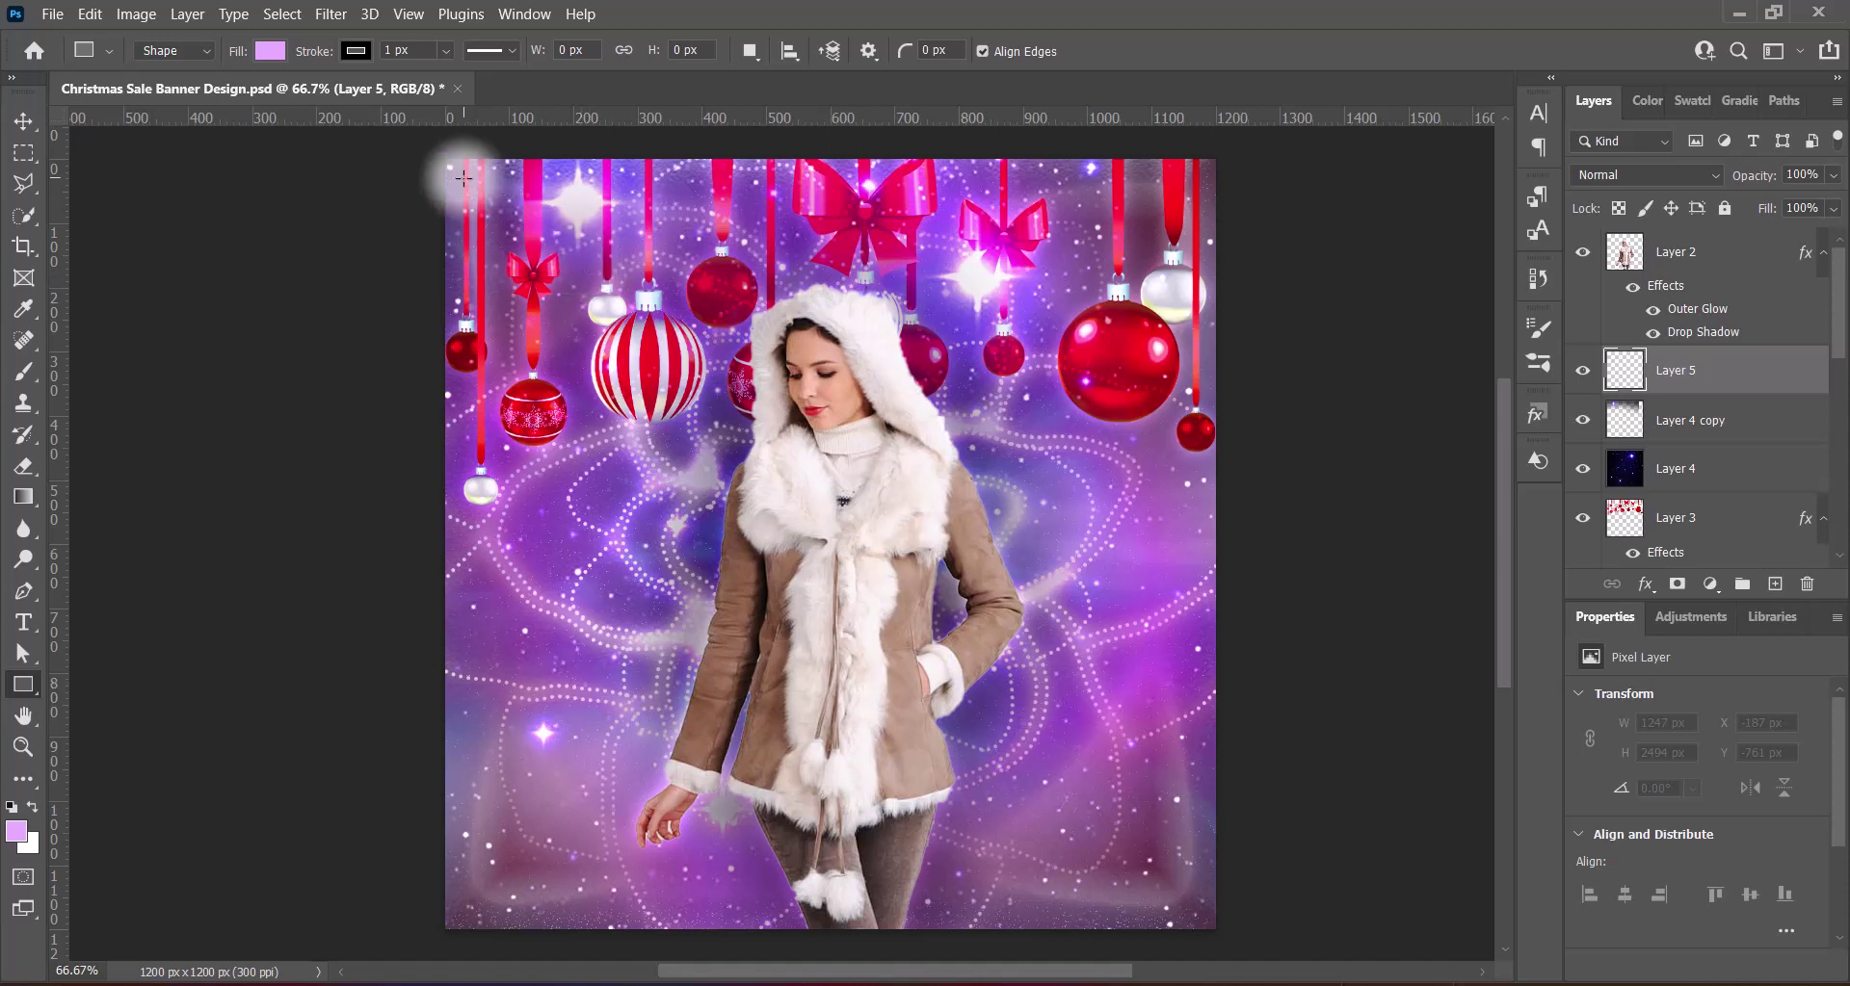
pyautogui.moveTo(463, 178); pyautogui.dragTo(1204, 478)
pyautogui.click(23, 121)
# Remove the rectangle's fill colour so it is unfilled
pyautogui.click(1653, 865)
pyautogui.click(1816, 612)
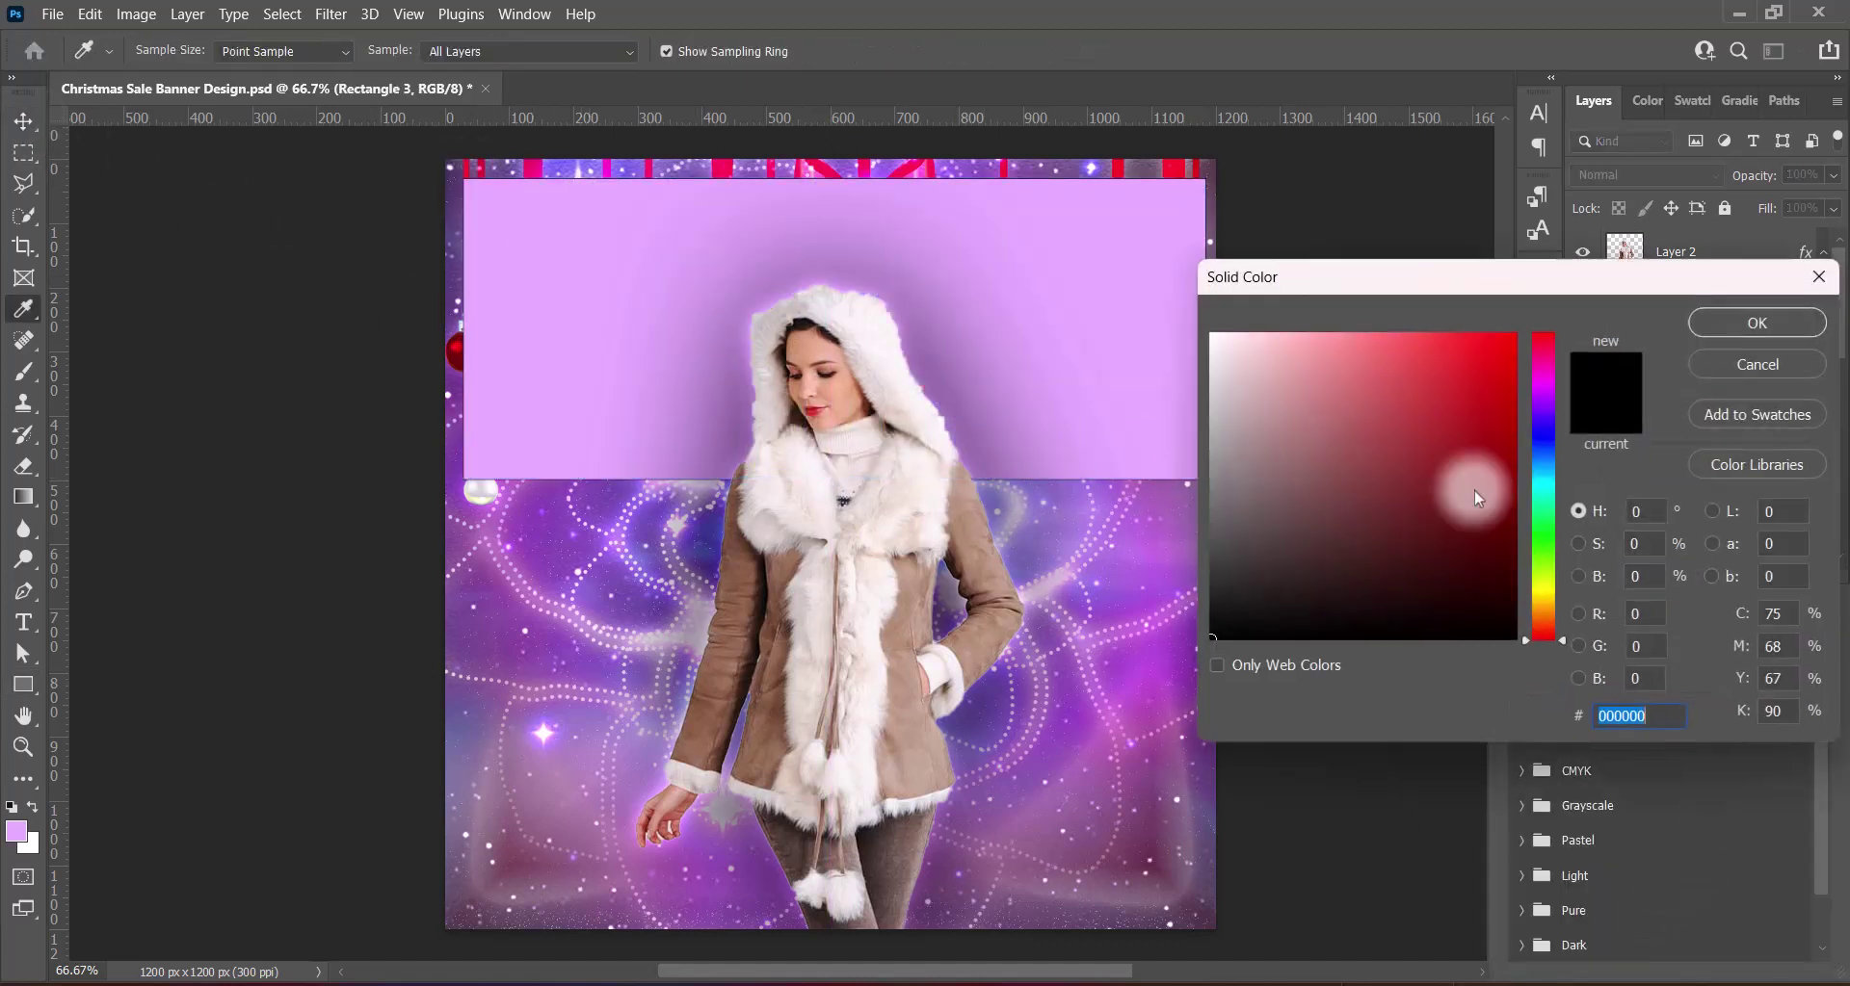
pyautogui.click(1182, 284)
pyautogui.press('Return')
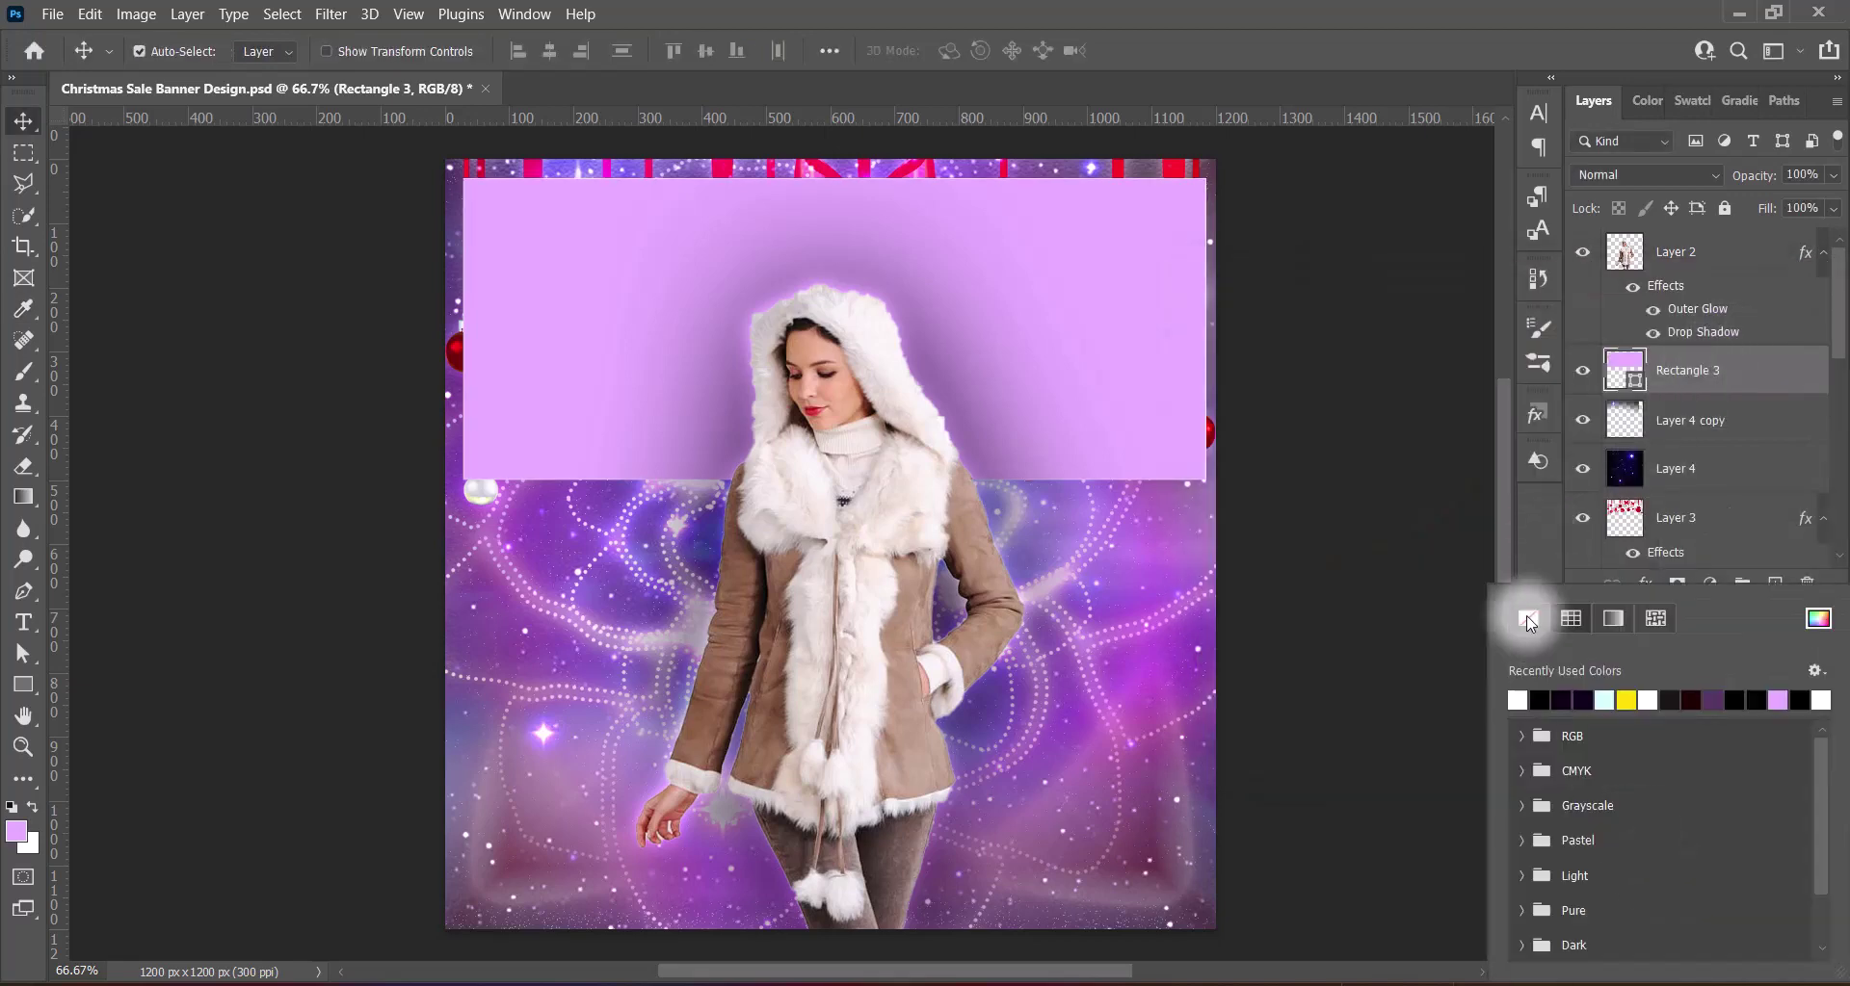
pyautogui.click(1528, 618)
pyautogui.scroll(-3, 1724, 813)
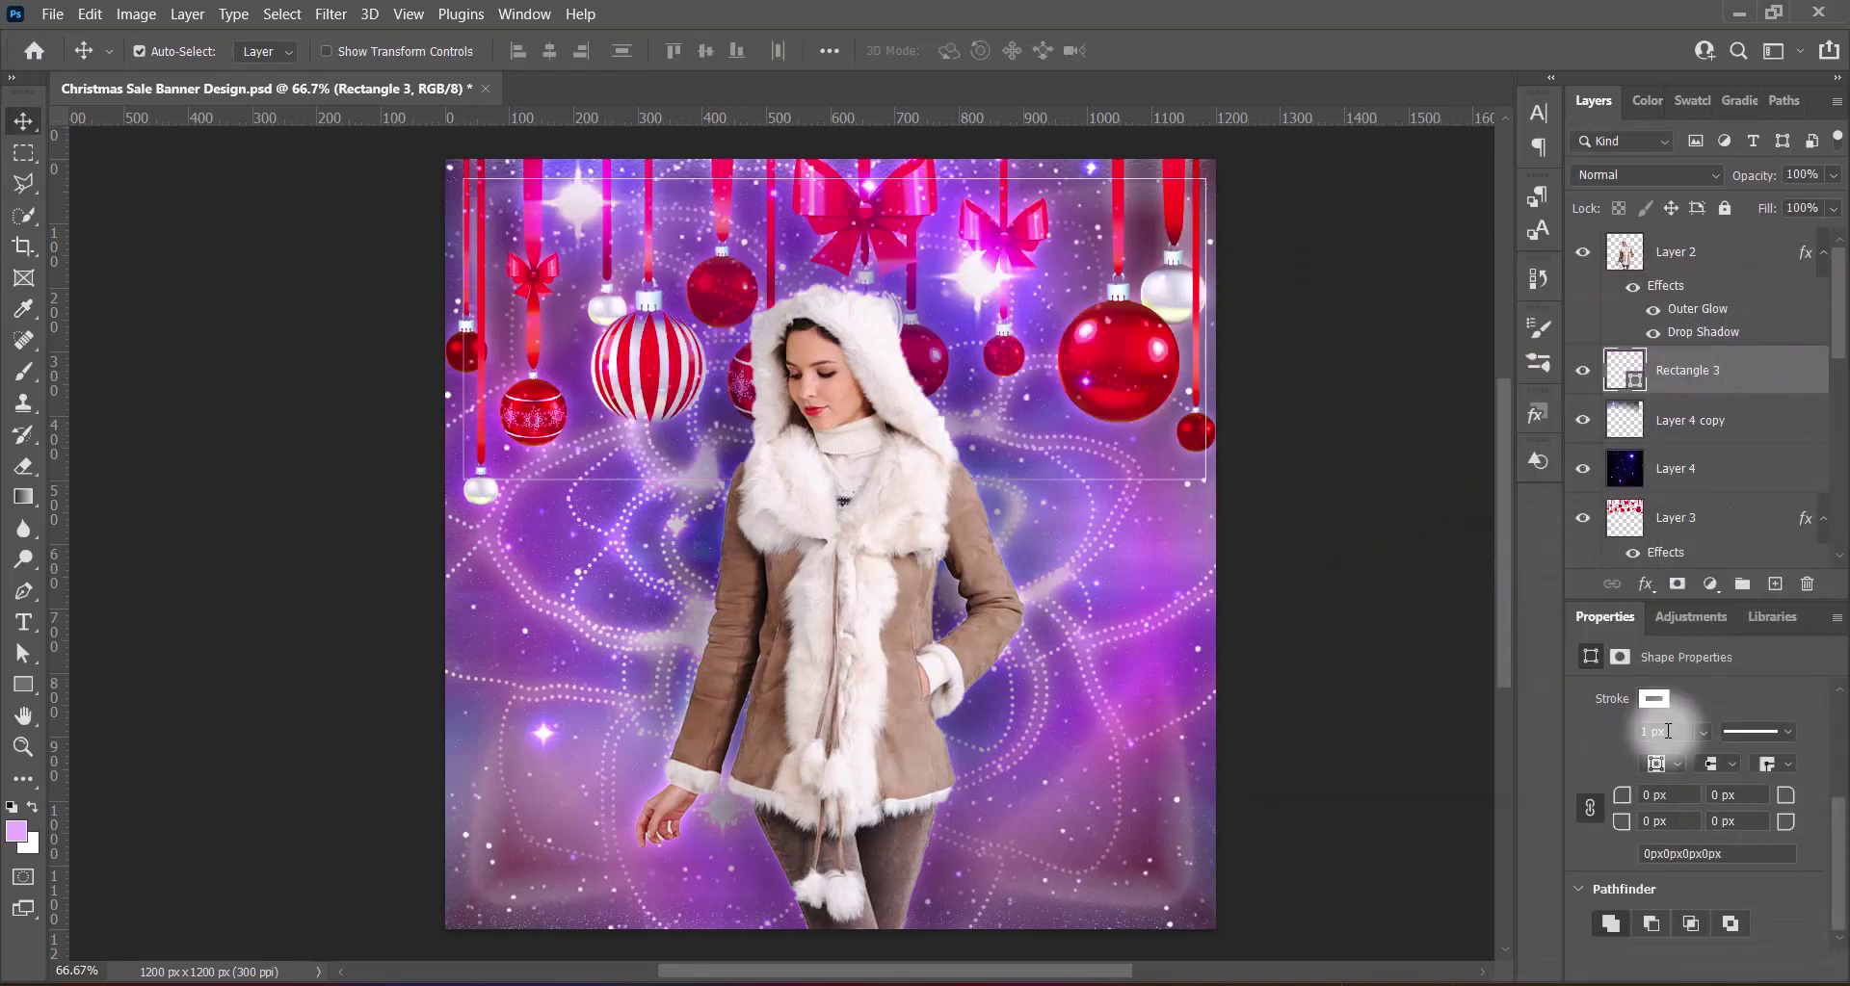
# Give the rectangle a white dashed stroke 15 px wide
pyautogui.write('6')
pyautogui.press('Return')
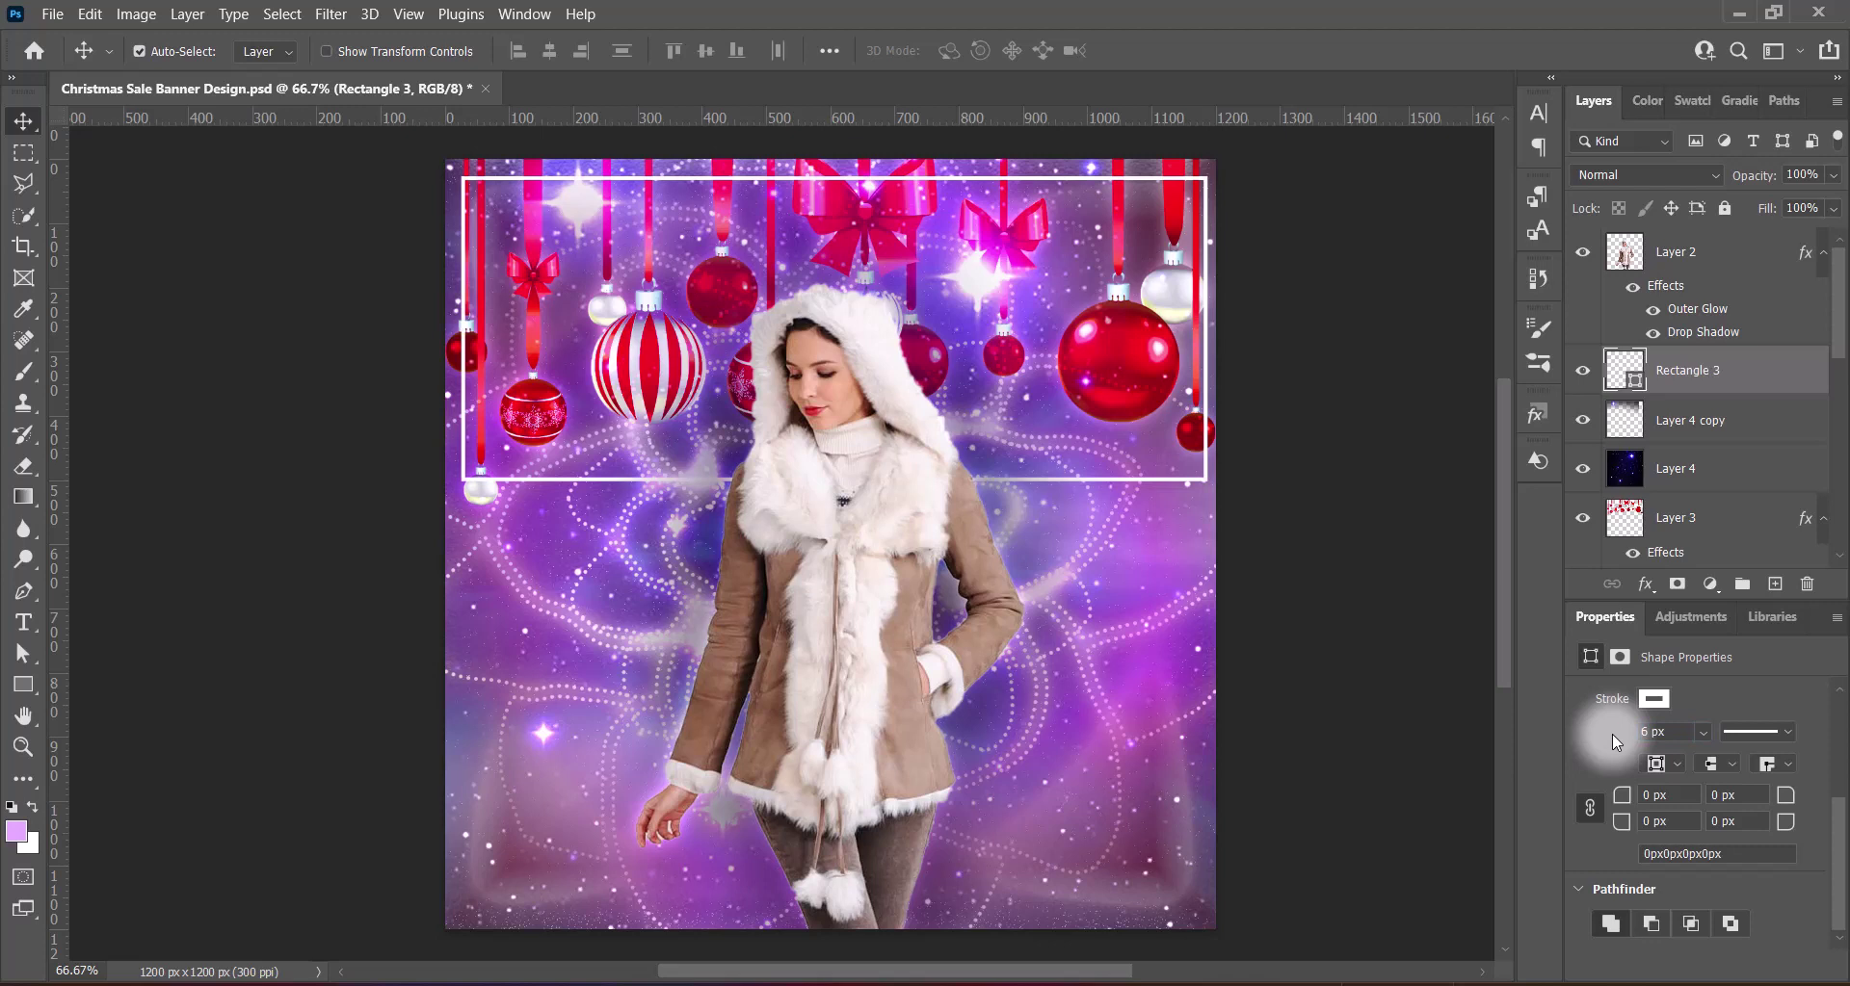
pyautogui.click(1758, 732)
pyautogui.click(1695, 807)
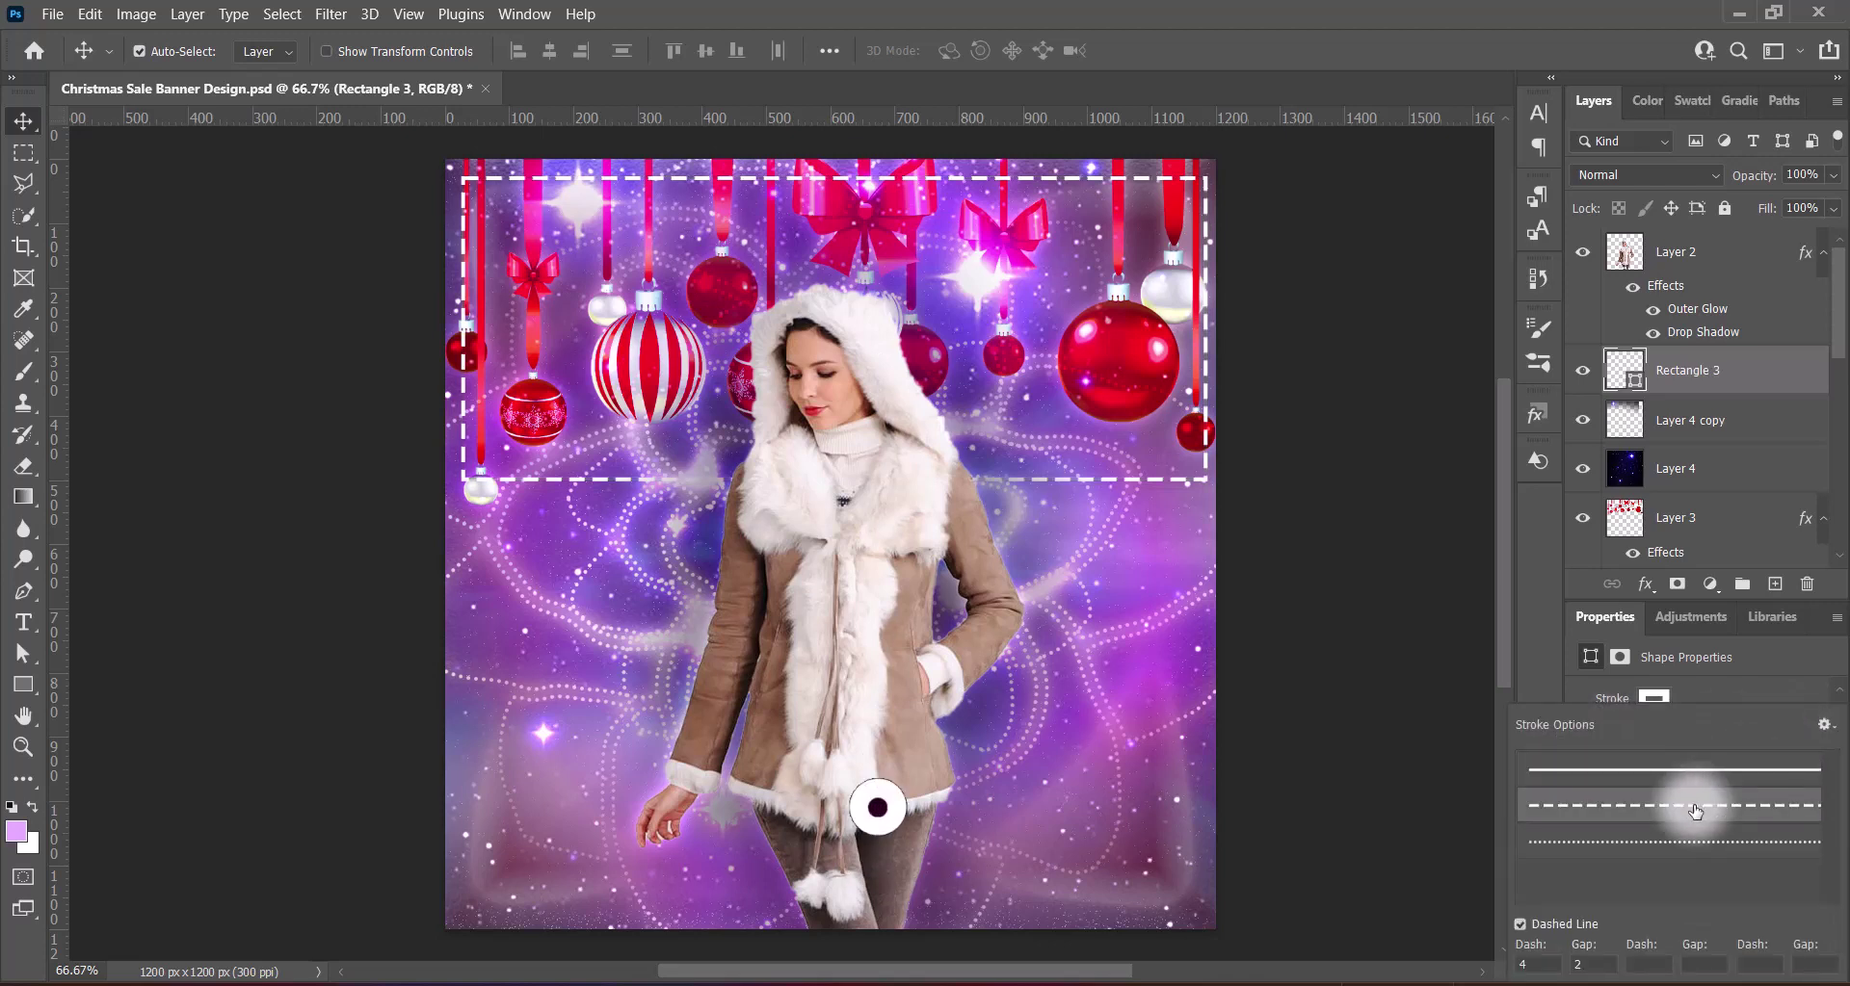
pyautogui.click(1545, 582)
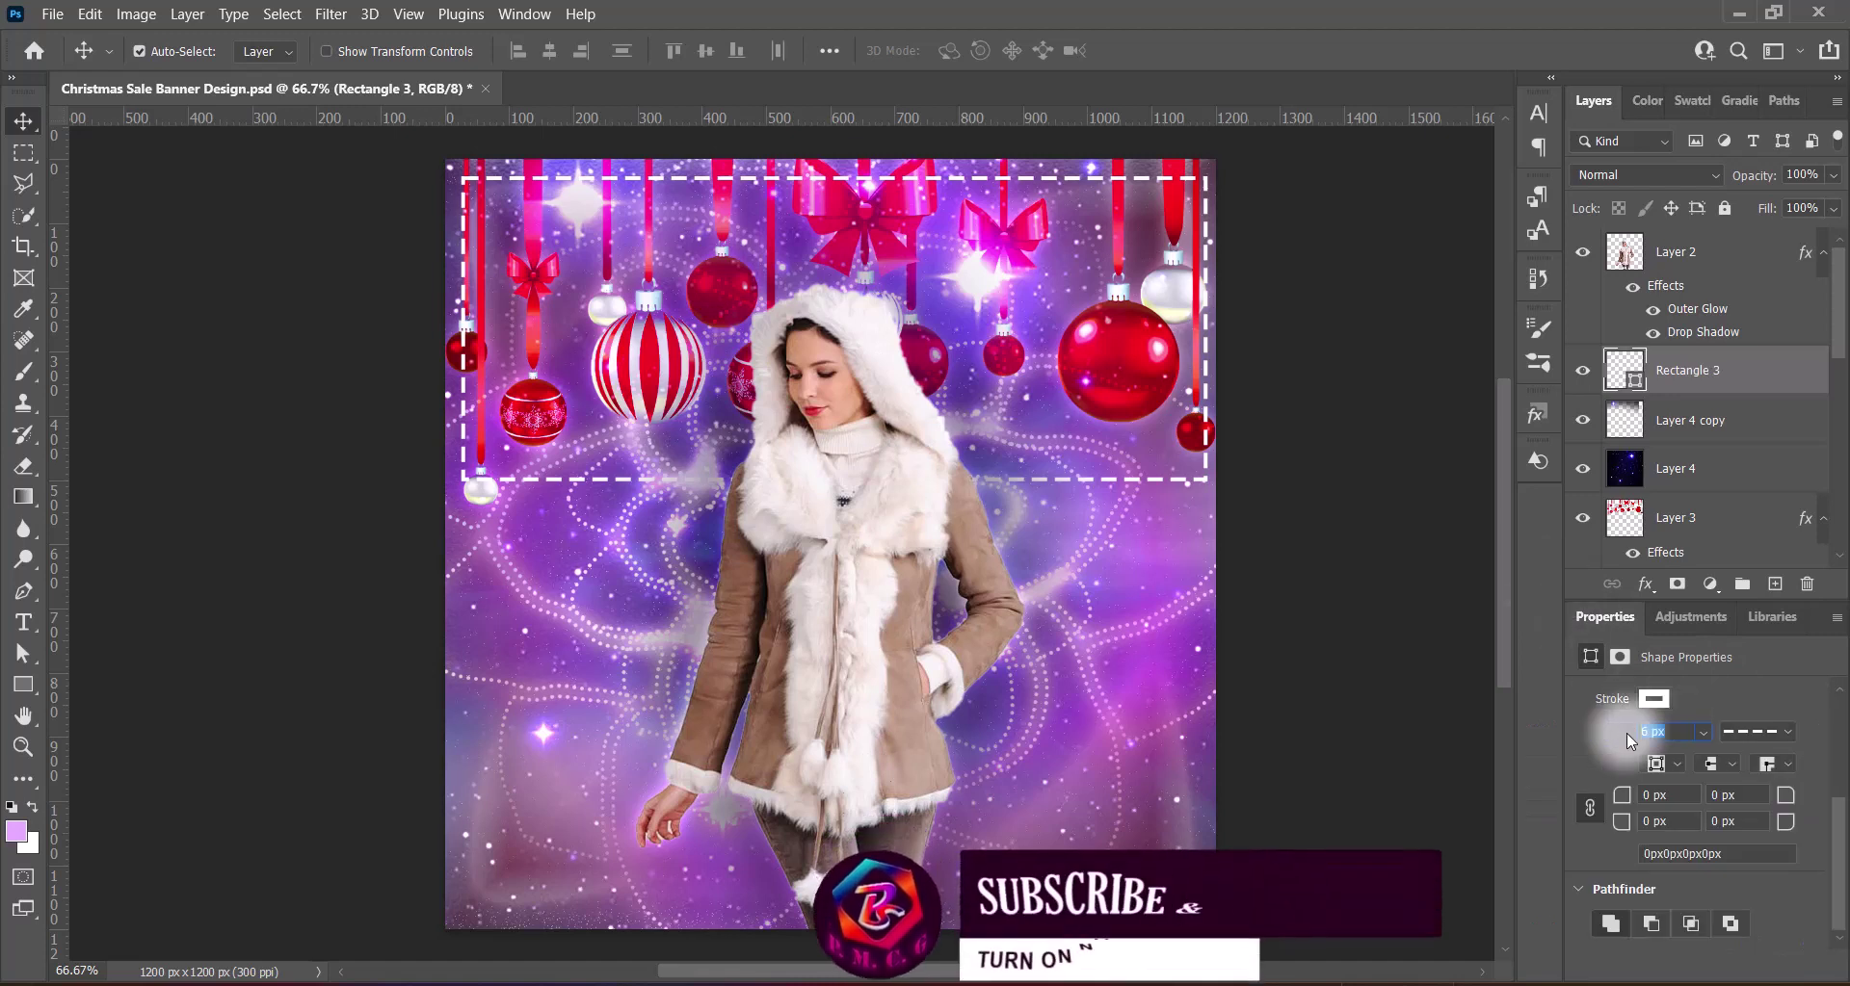
pyautogui.write('12')
pyautogui.press('Return')
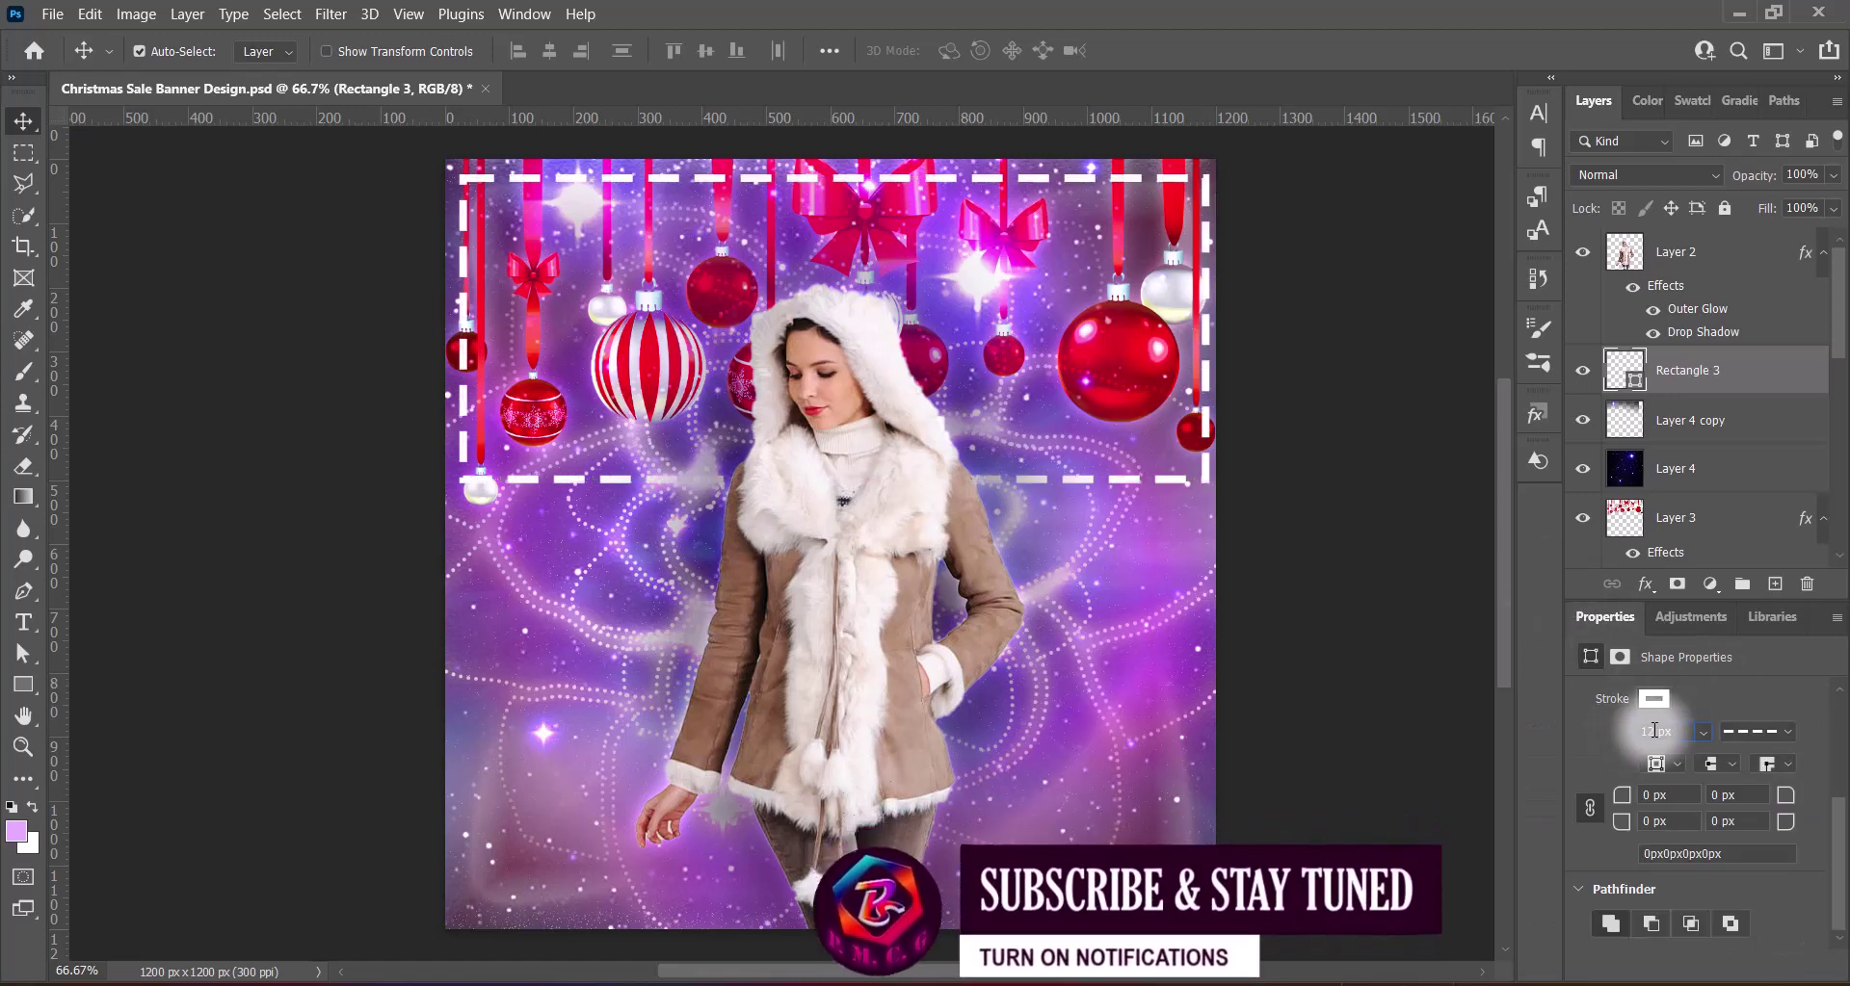
pyautogui.write('21')
pyautogui.press('Return')
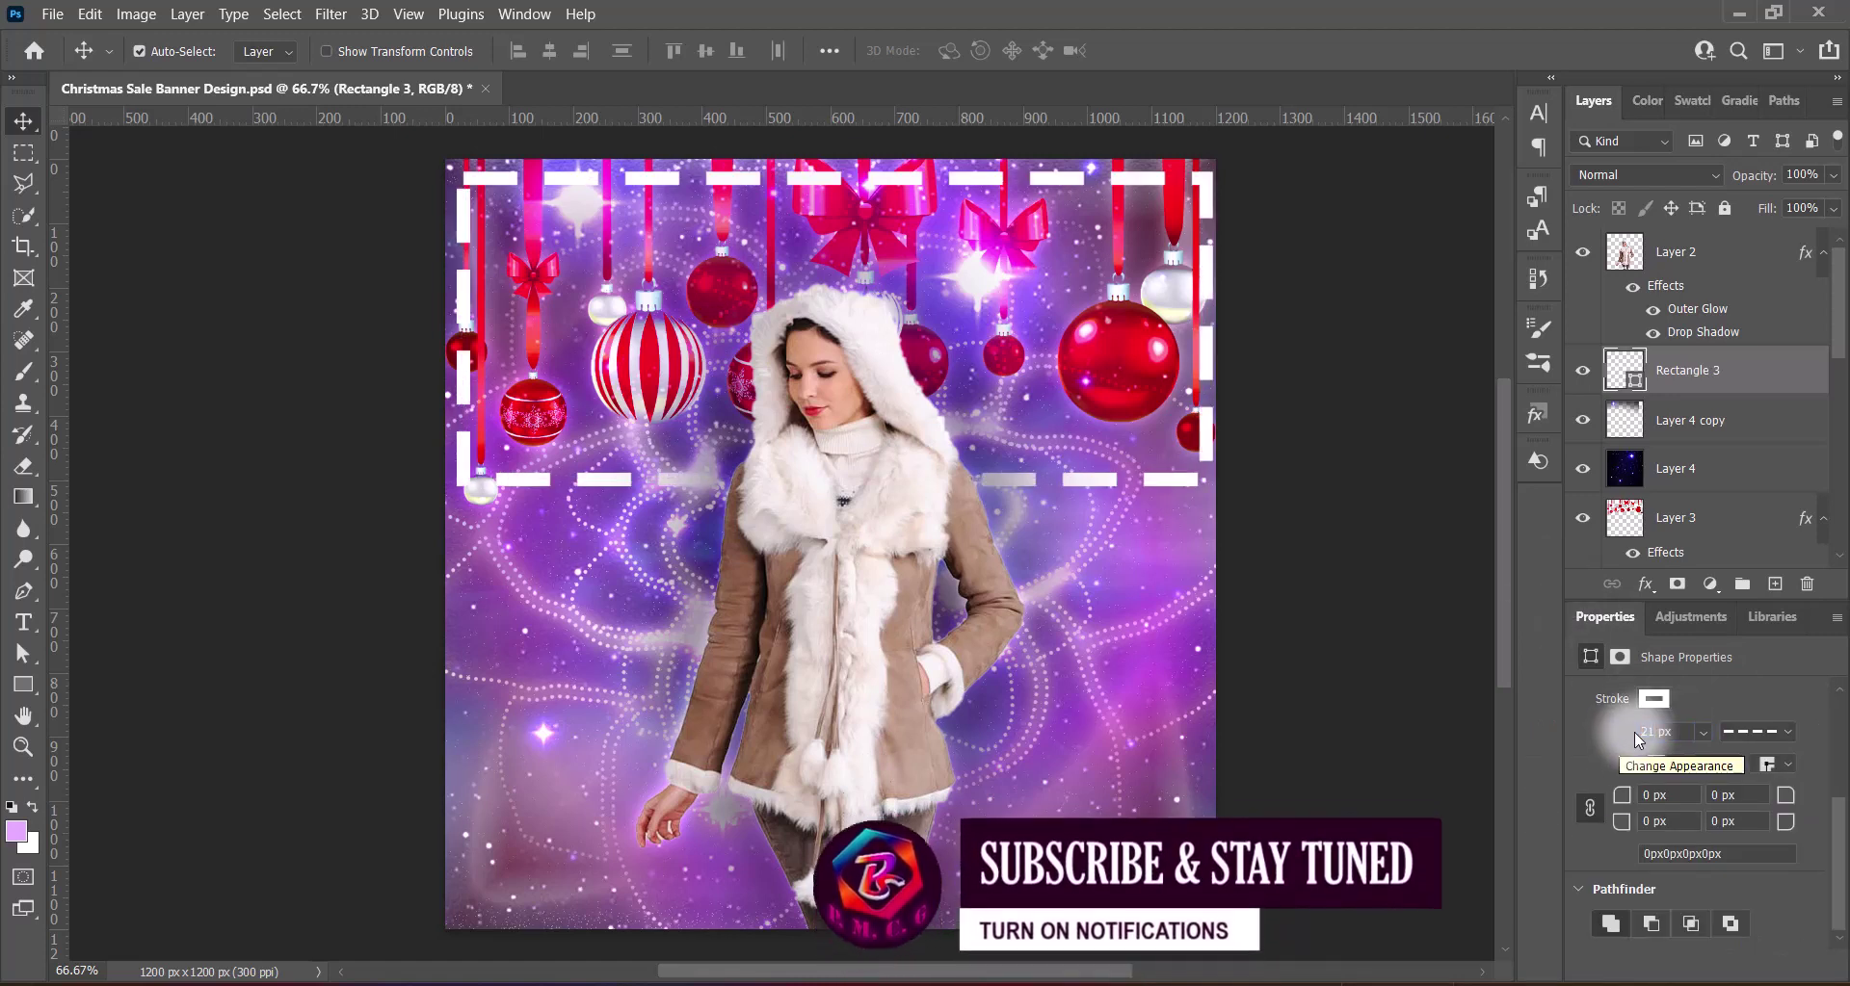
pyautogui.moveTo(1638, 738); pyautogui.dragTo(1626, 743)
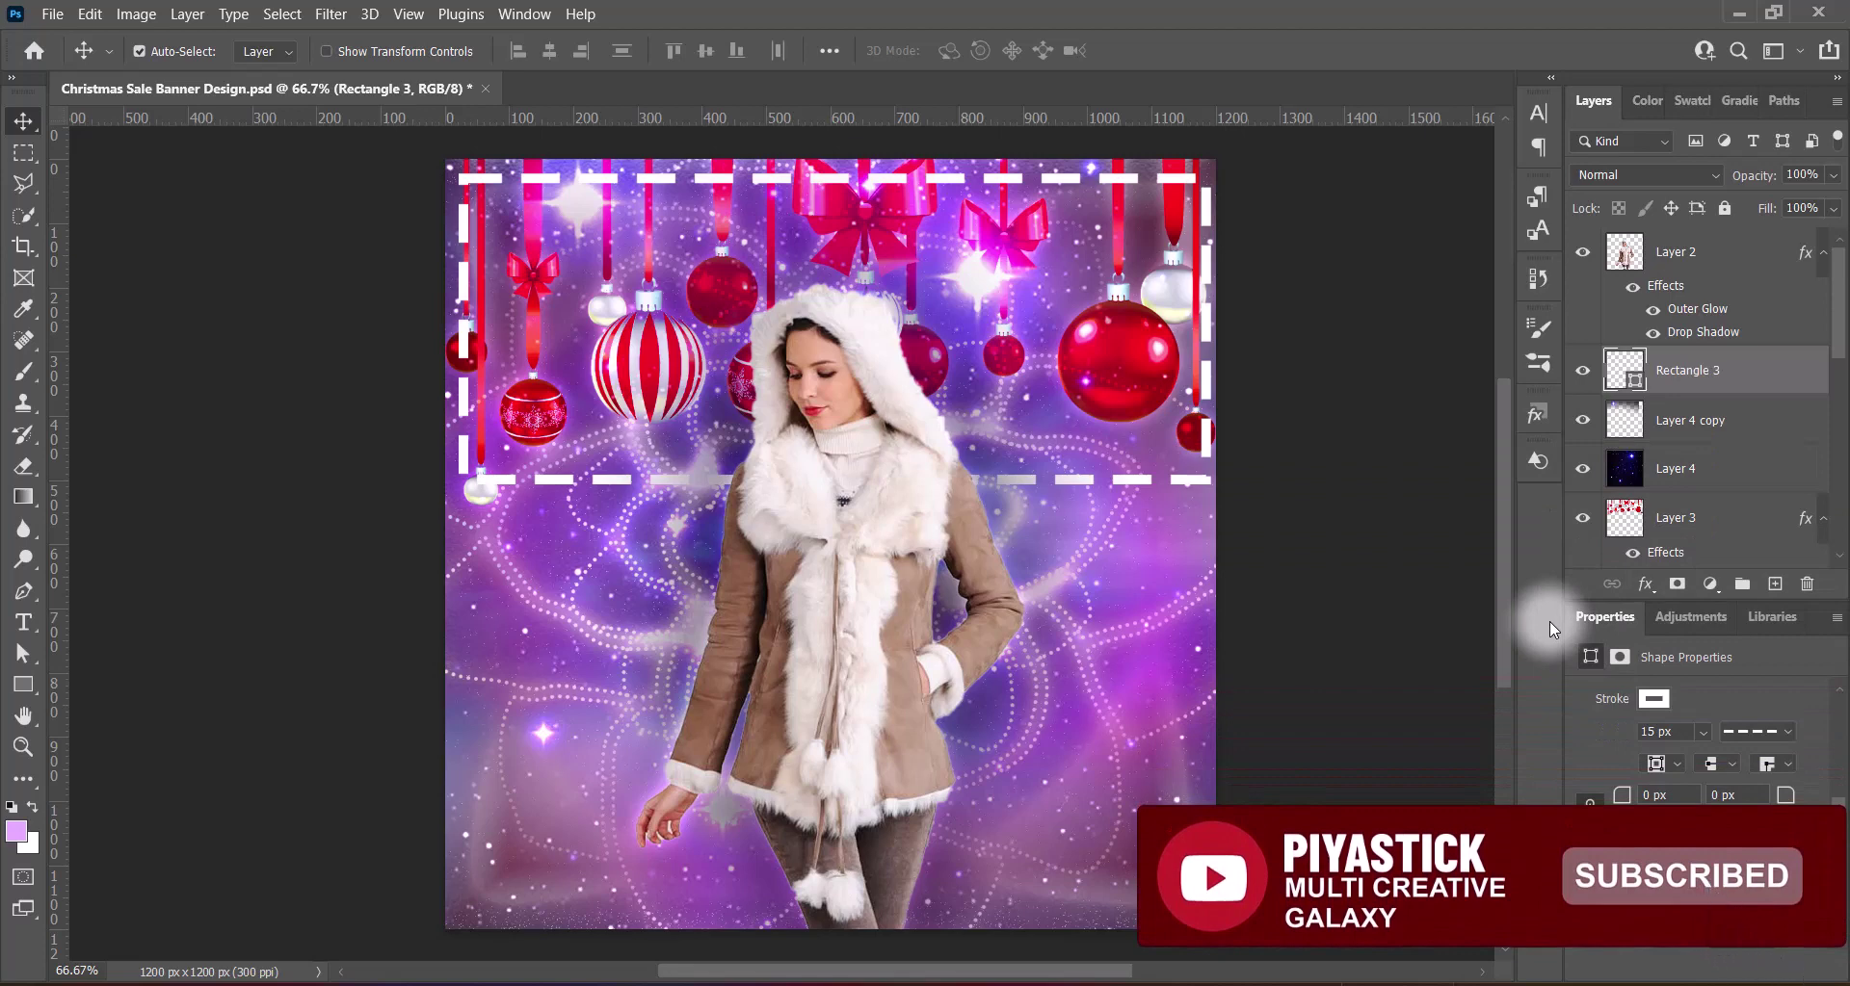
# Give Rectangle 3 a Hard Mix outer glow: 100% opacity, 60% range, mountain contour, 21 px size
pyautogui.doubleClick(1734, 370)
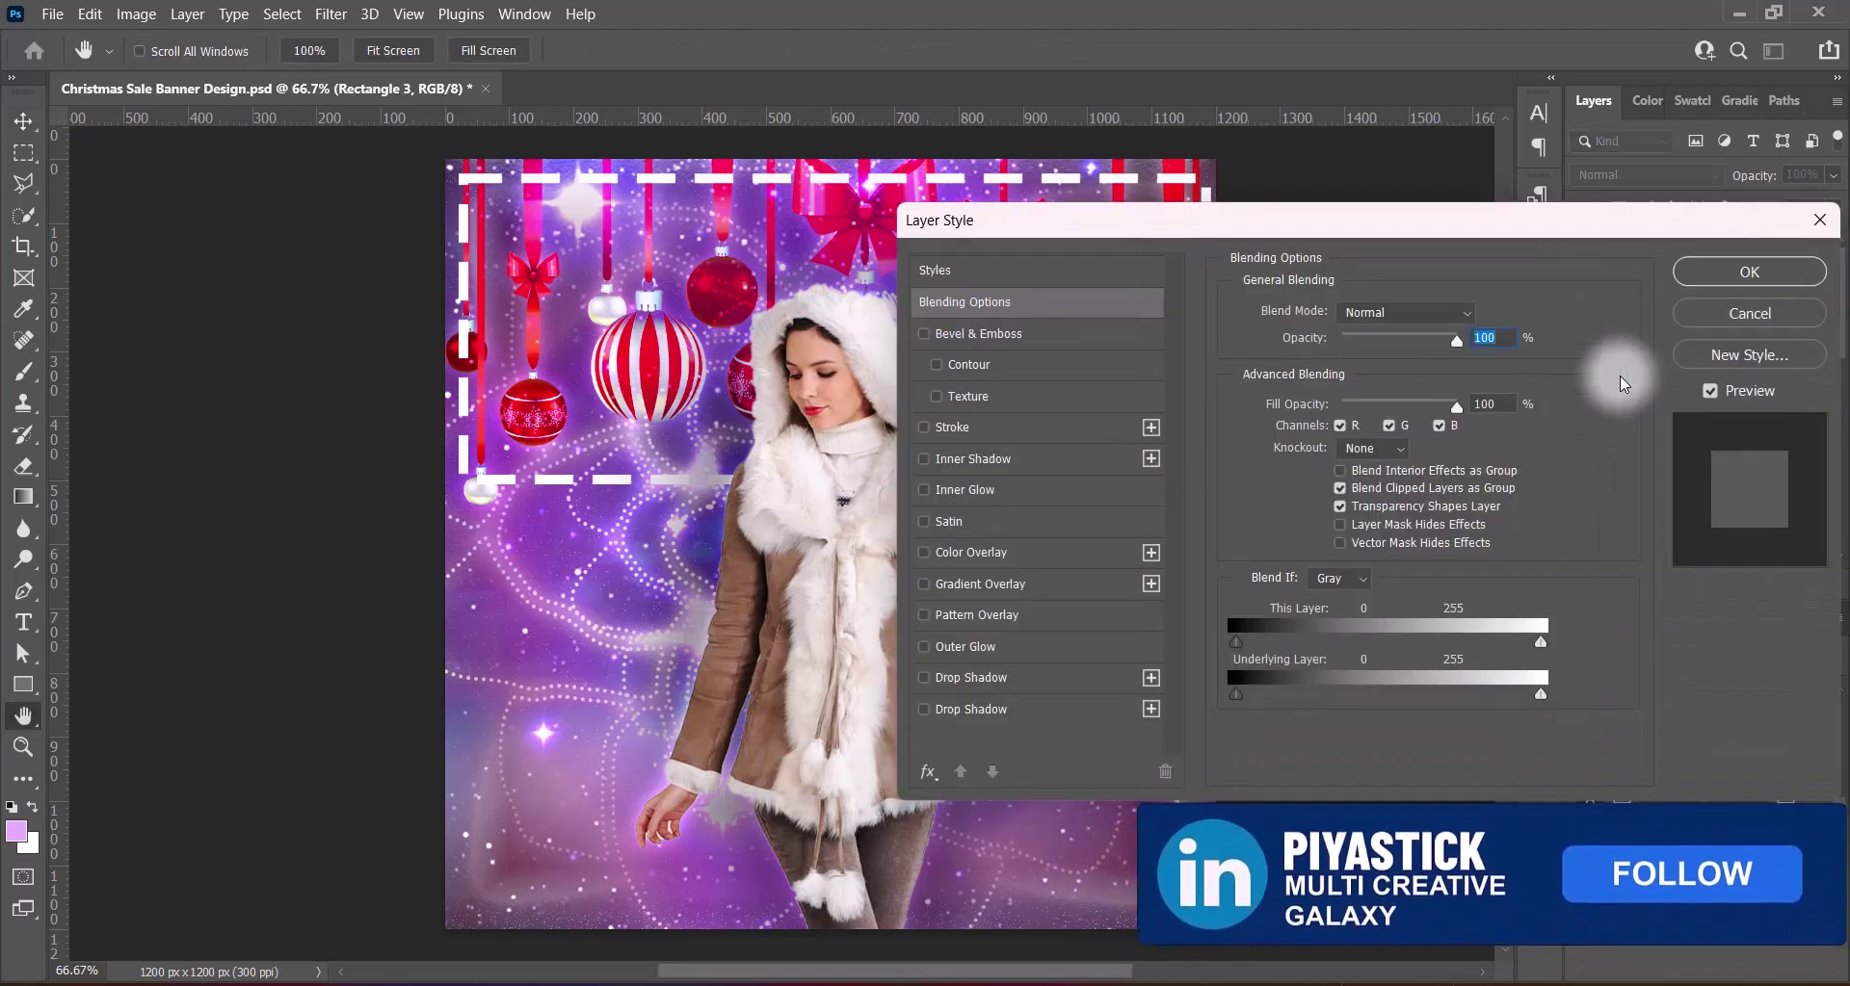
pyautogui.click(954, 646)
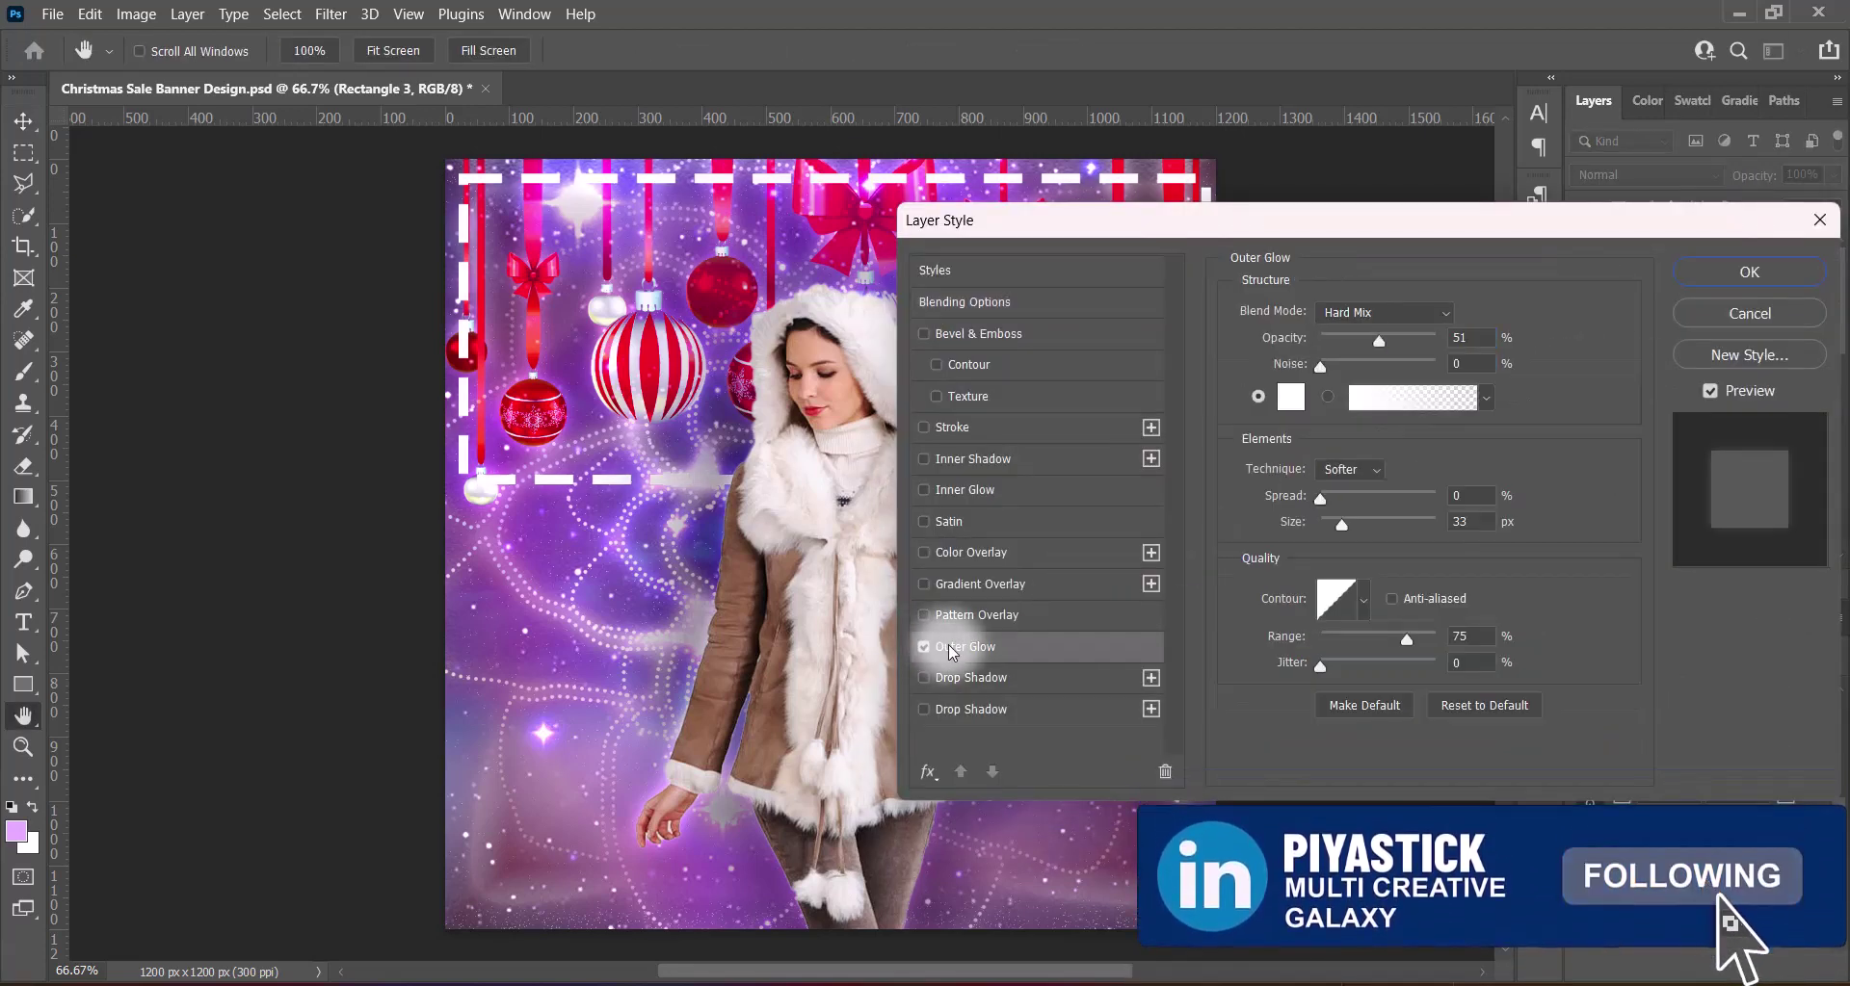
pyautogui.click(1390, 639)
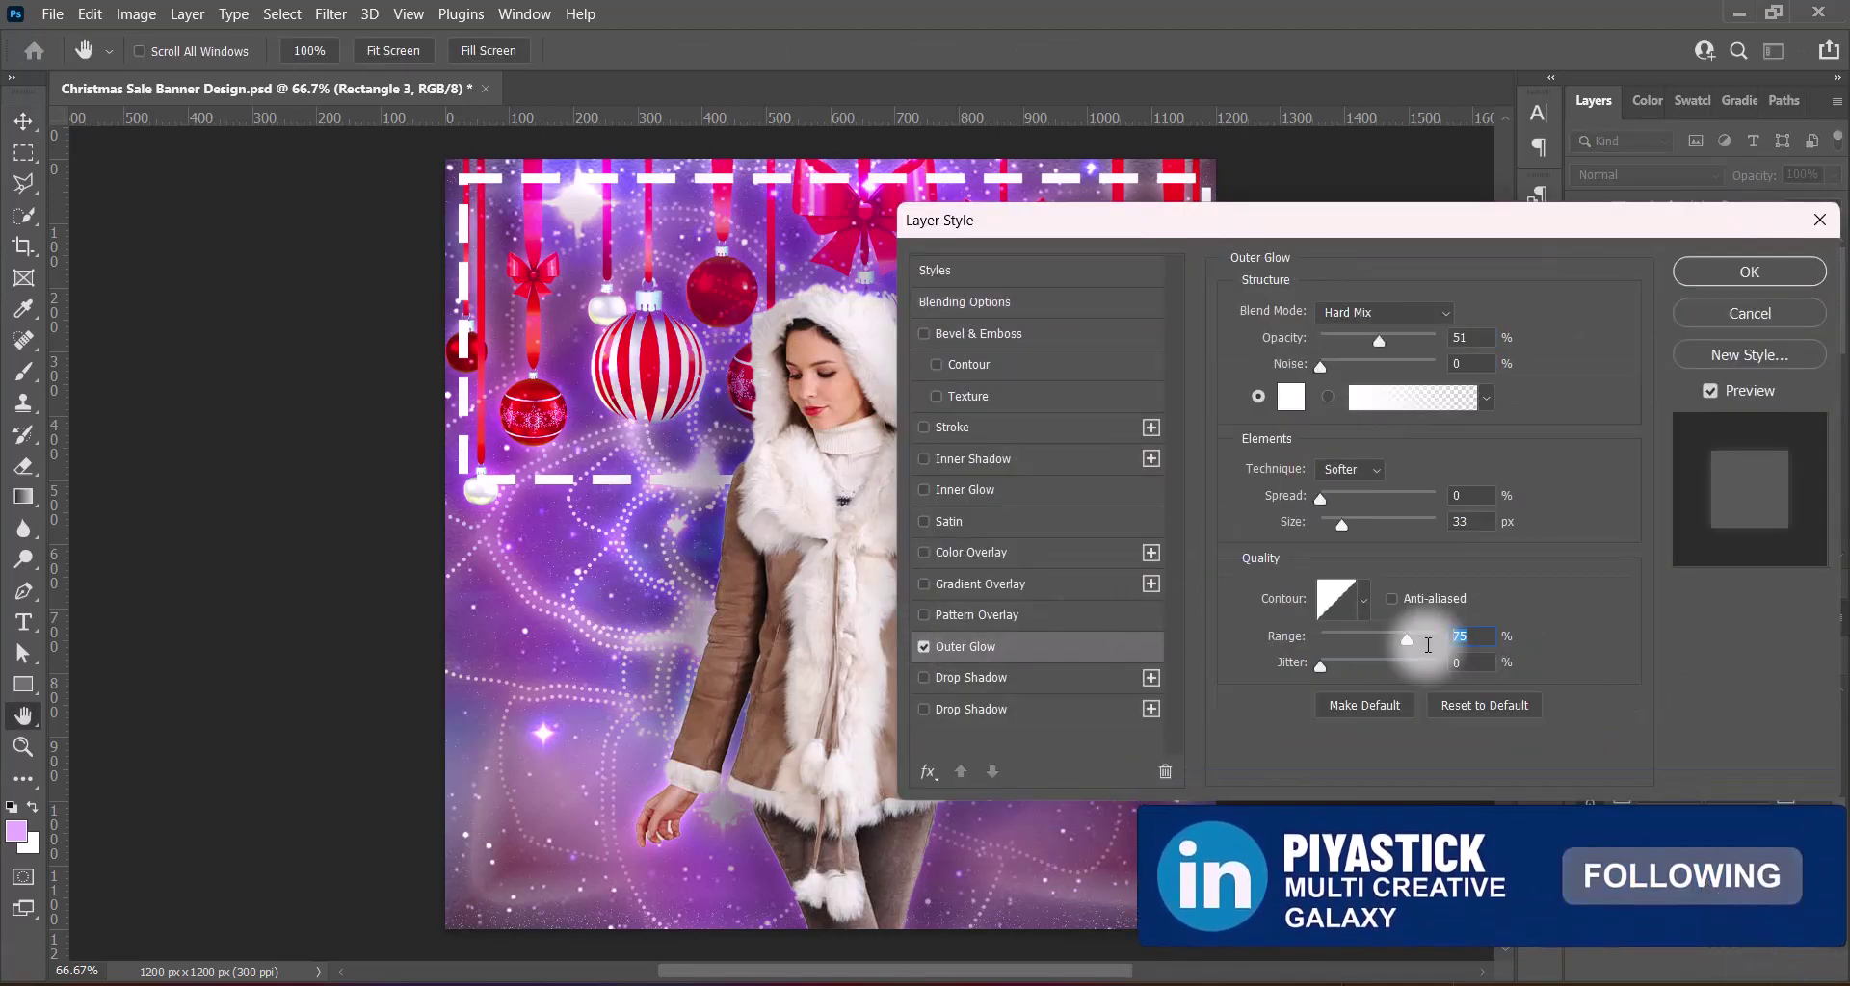
pyautogui.click(1368, 604)
pyautogui.click(1171, 661)
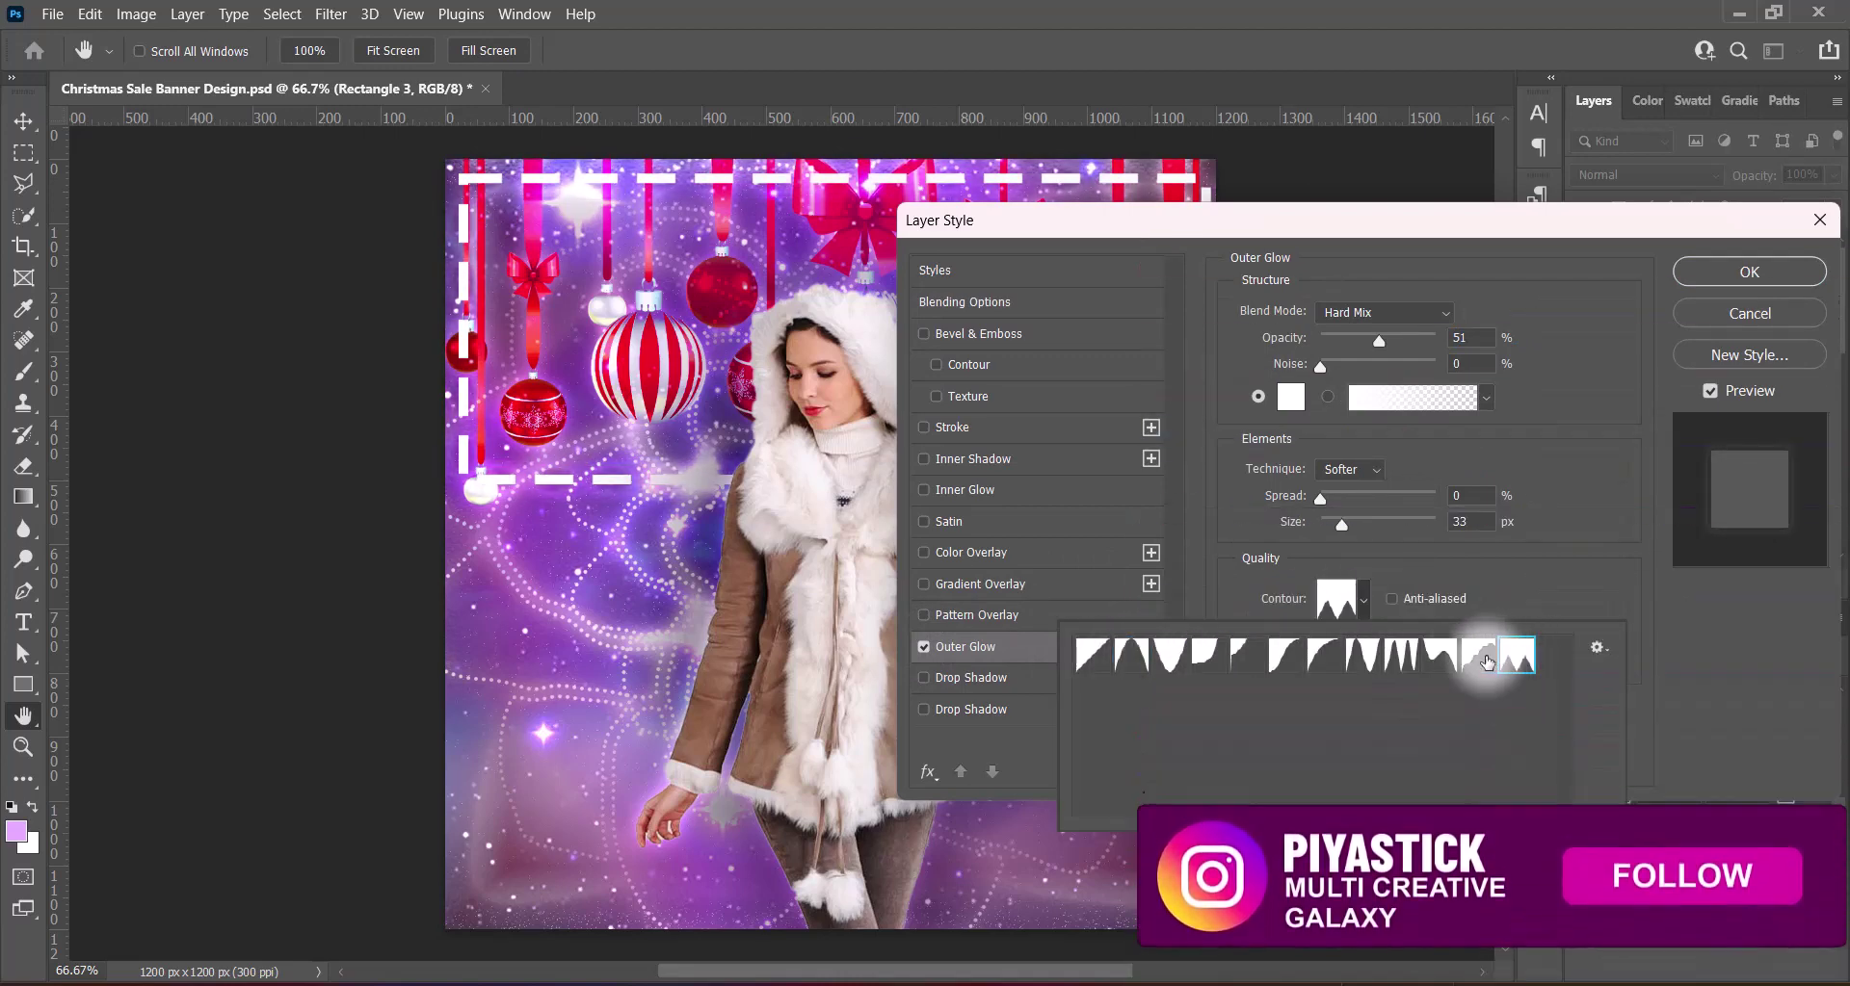
pyautogui.doubleClick(1517, 655)
pyautogui.moveTo(1379, 341); pyautogui.dragTo(1479, 337)
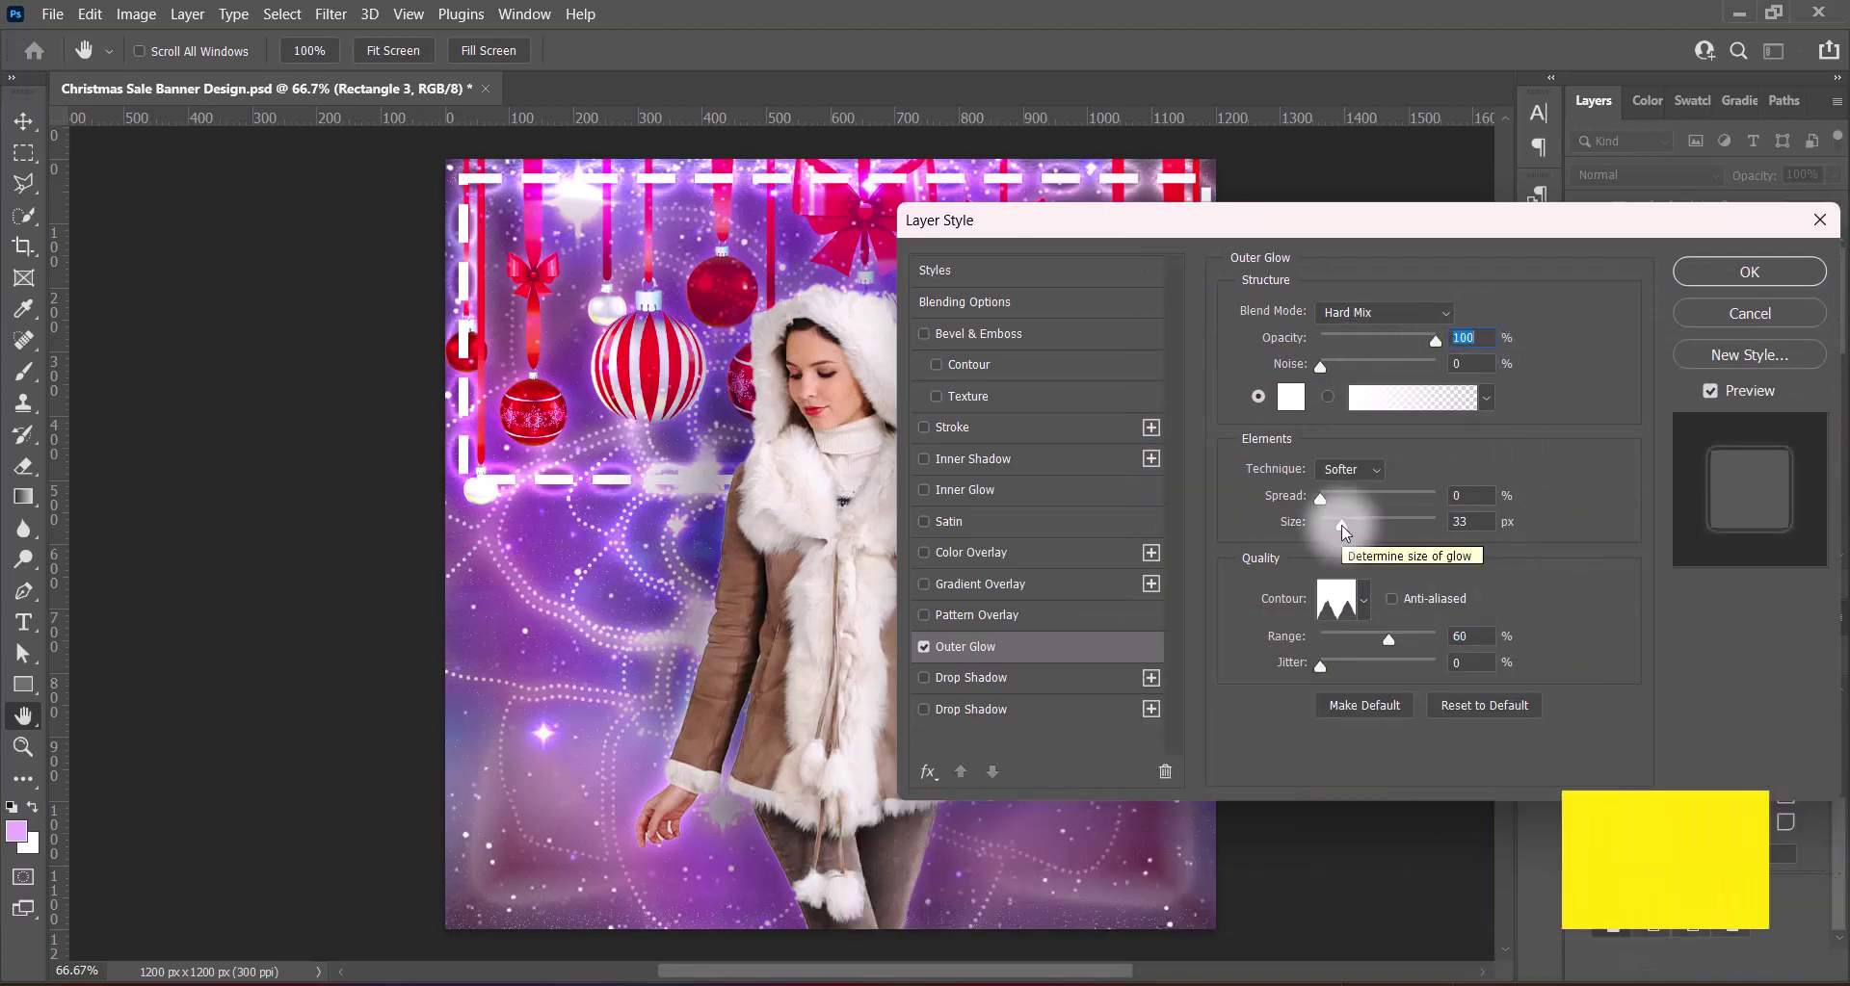
pyautogui.moveTo(1341, 524); pyautogui.dragTo(1335, 524)
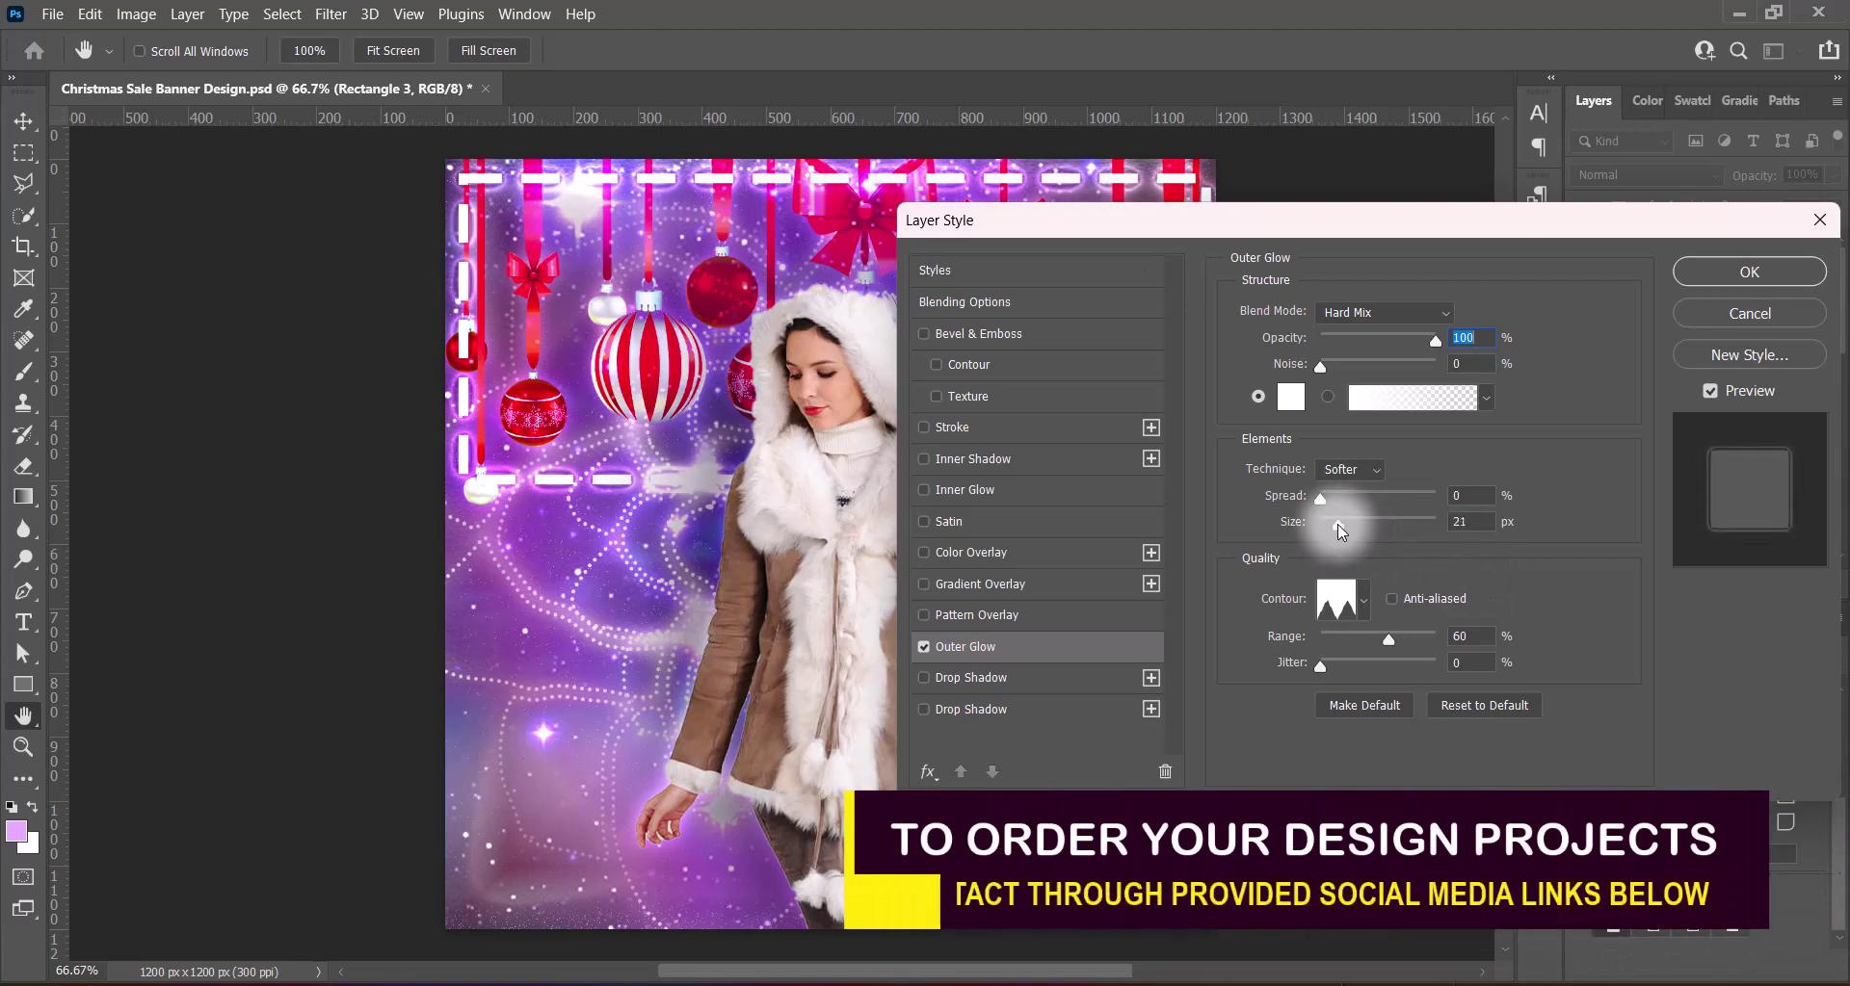
pyautogui.click(1462, 521)
pyautogui.write('21')
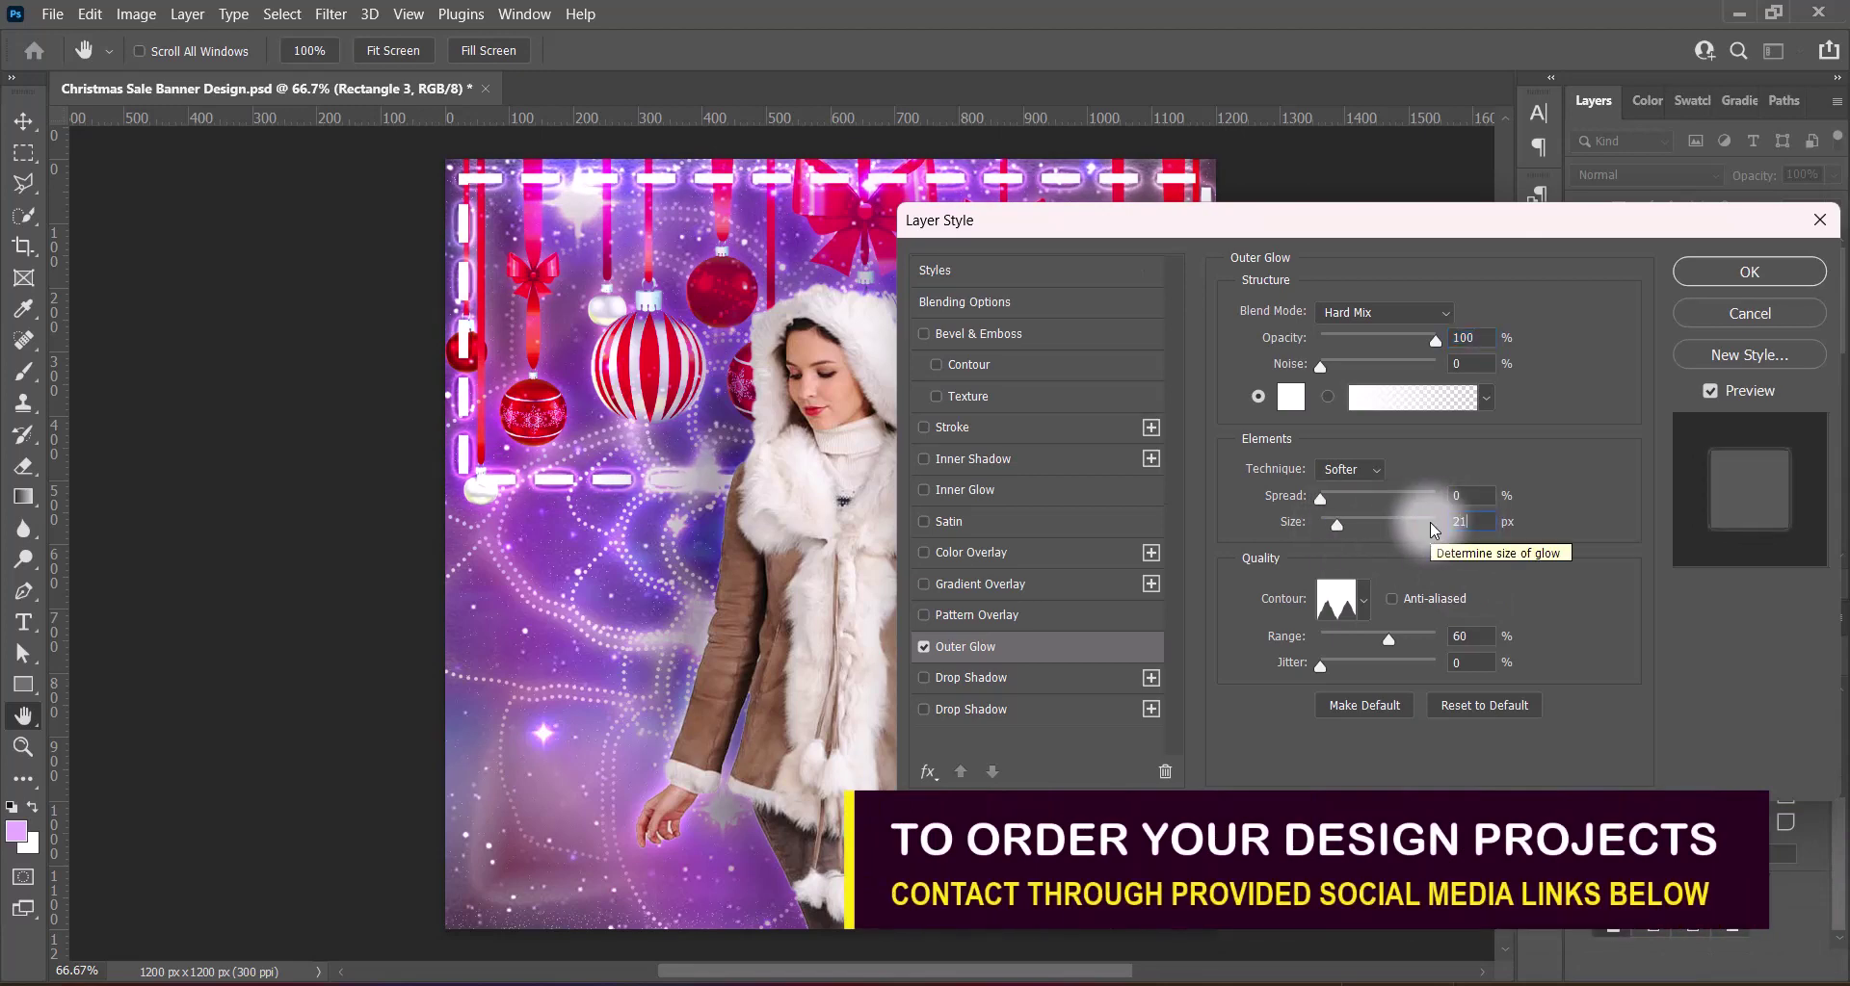
pyautogui.press('Return')
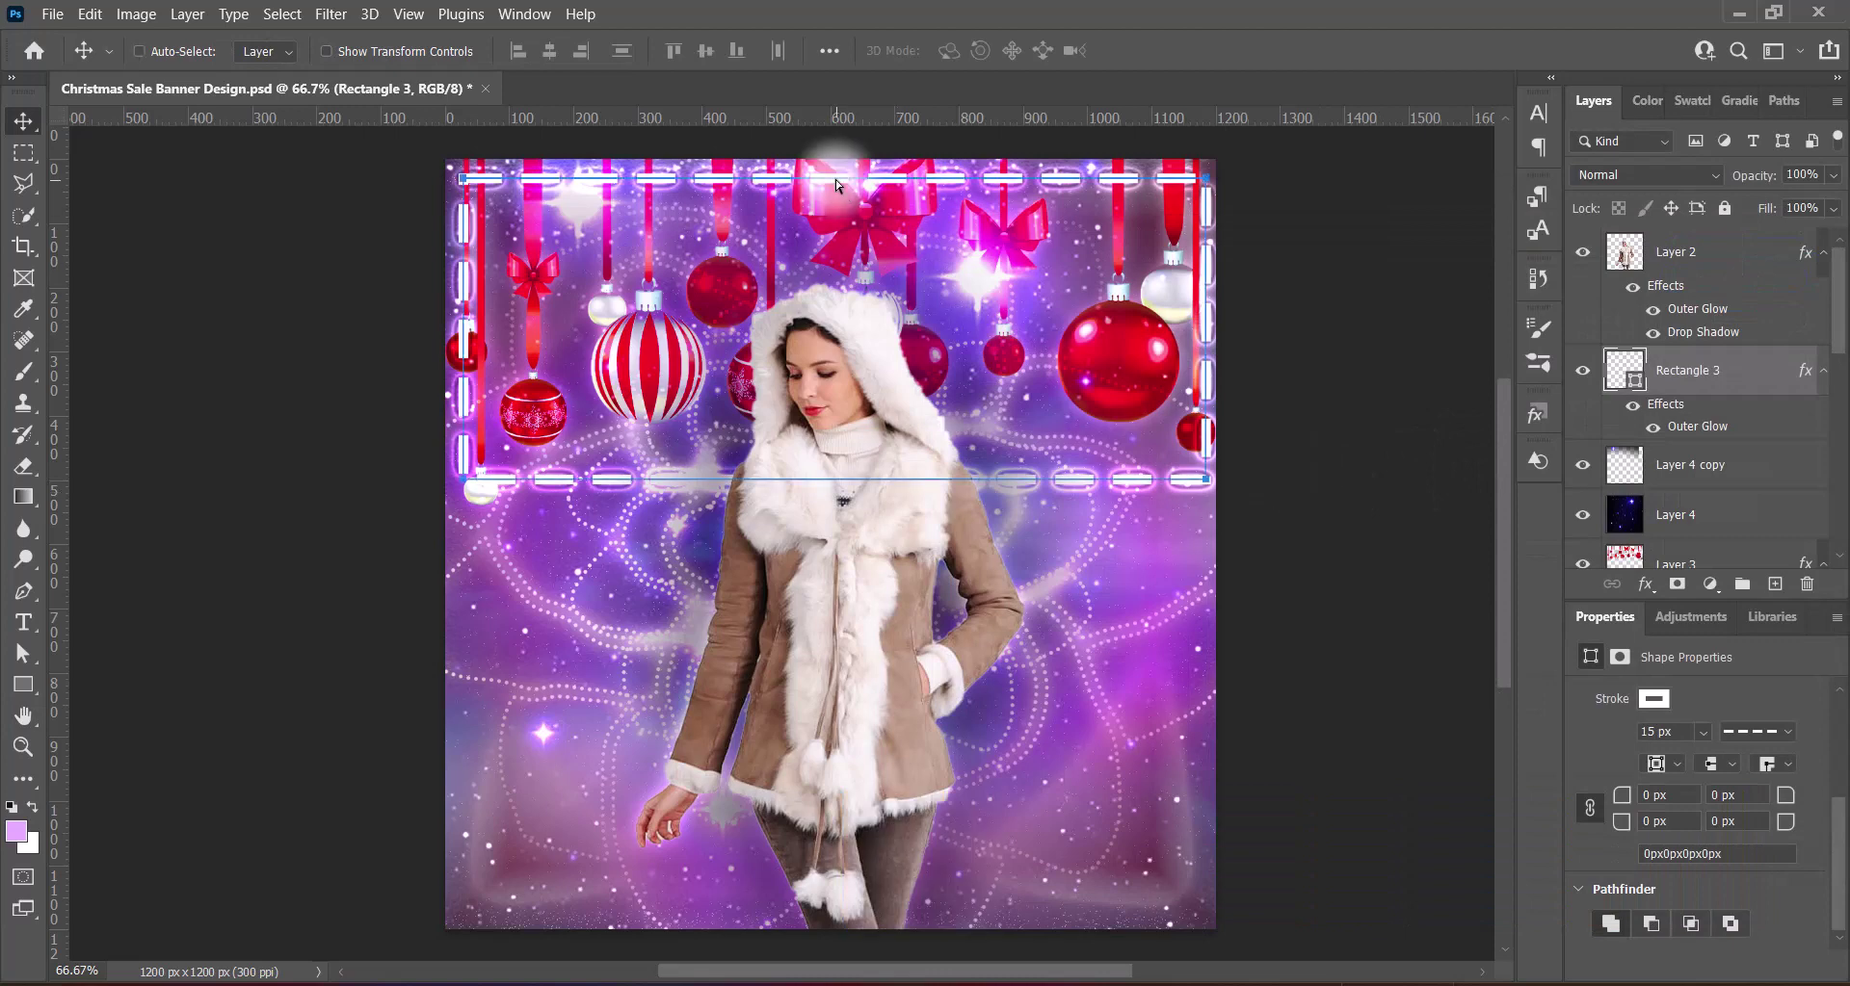
# Stretch the dashed frame's bottom edge down past the woman's shoulders
pyautogui.hotkey('ctrl', 't')
pyautogui.moveTo(836, 181); pyautogui.dragTo(837, 193)
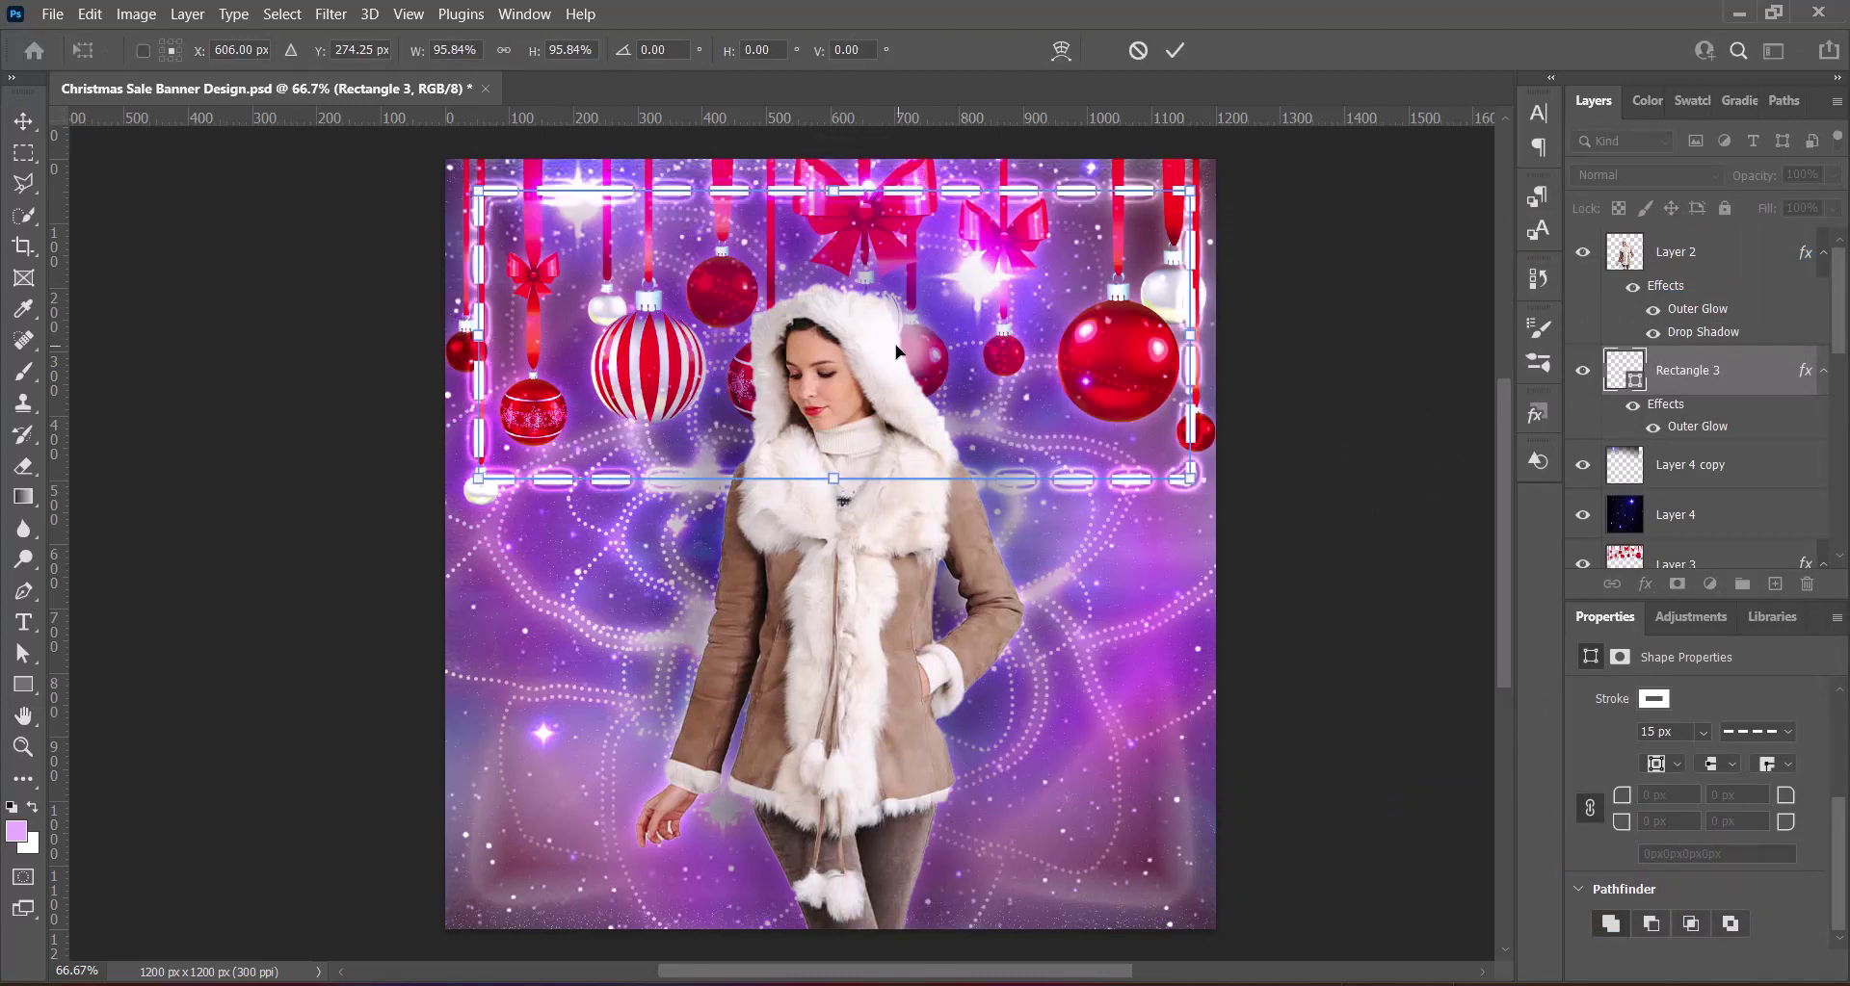
pyautogui.press('Escape')
pyautogui.click(1252, 434)
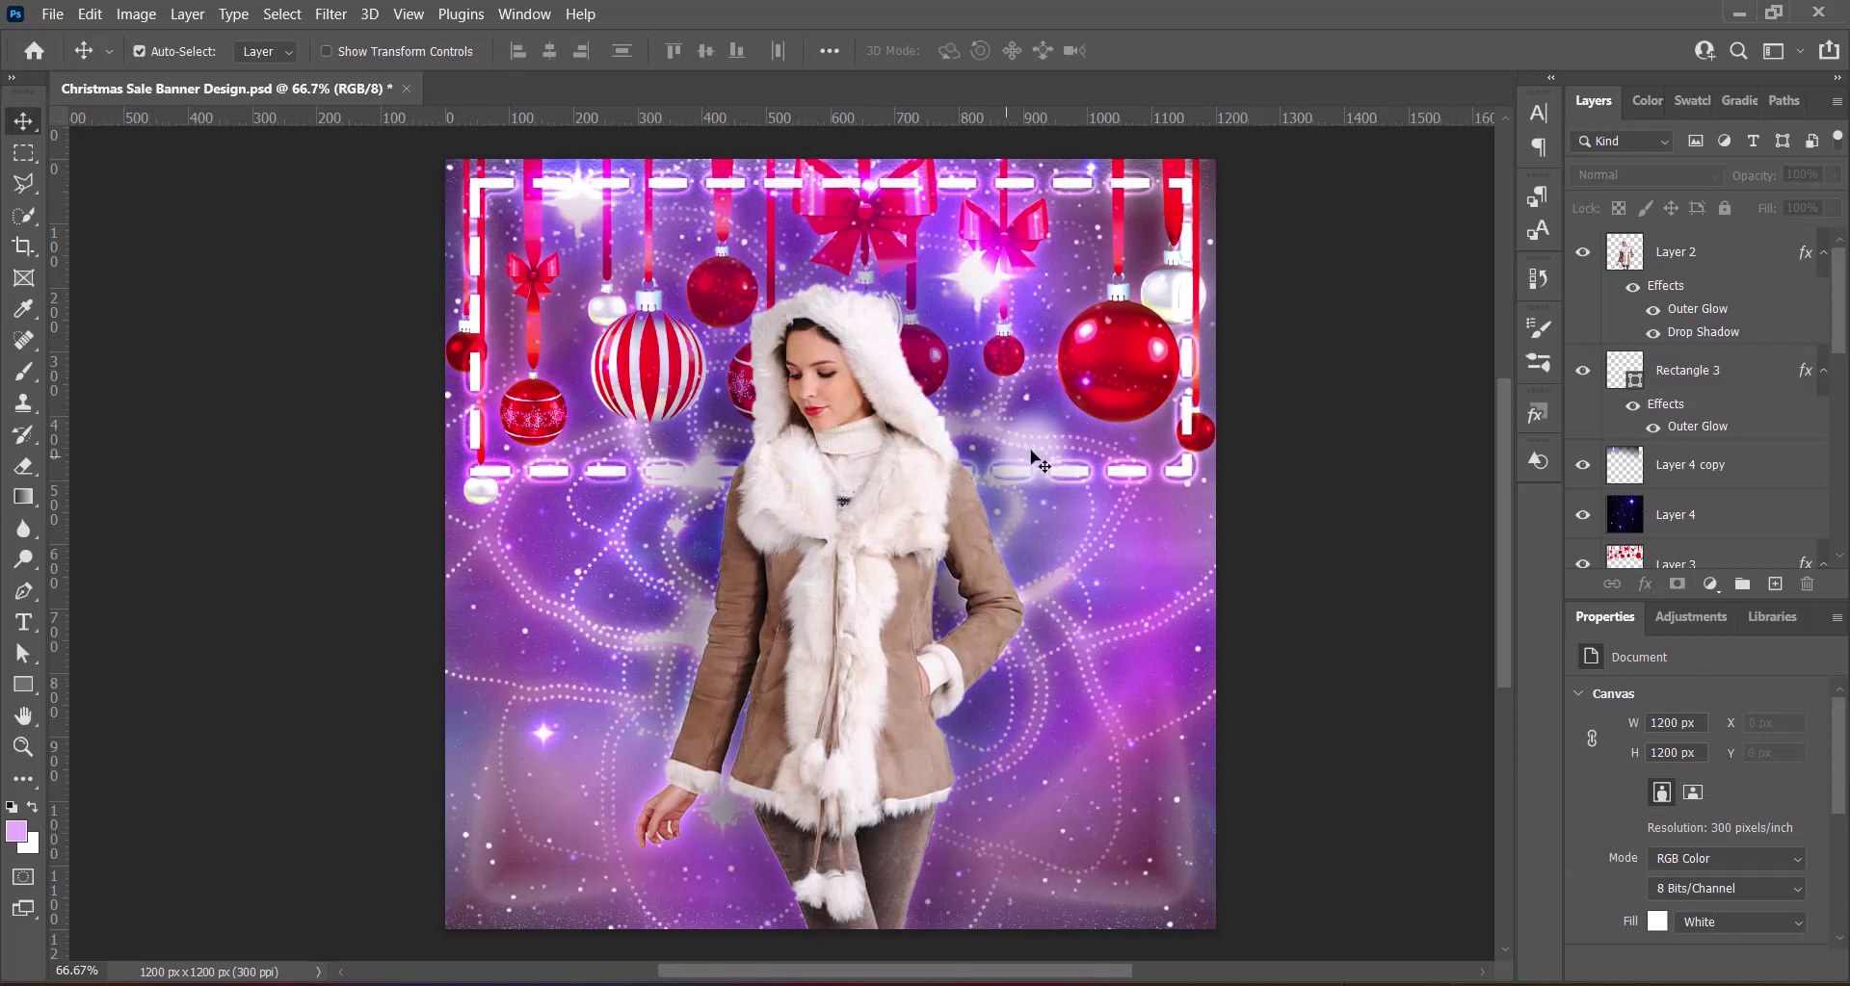
pyautogui.click(1737, 372)
pyautogui.hotkey('ctrl', 't')
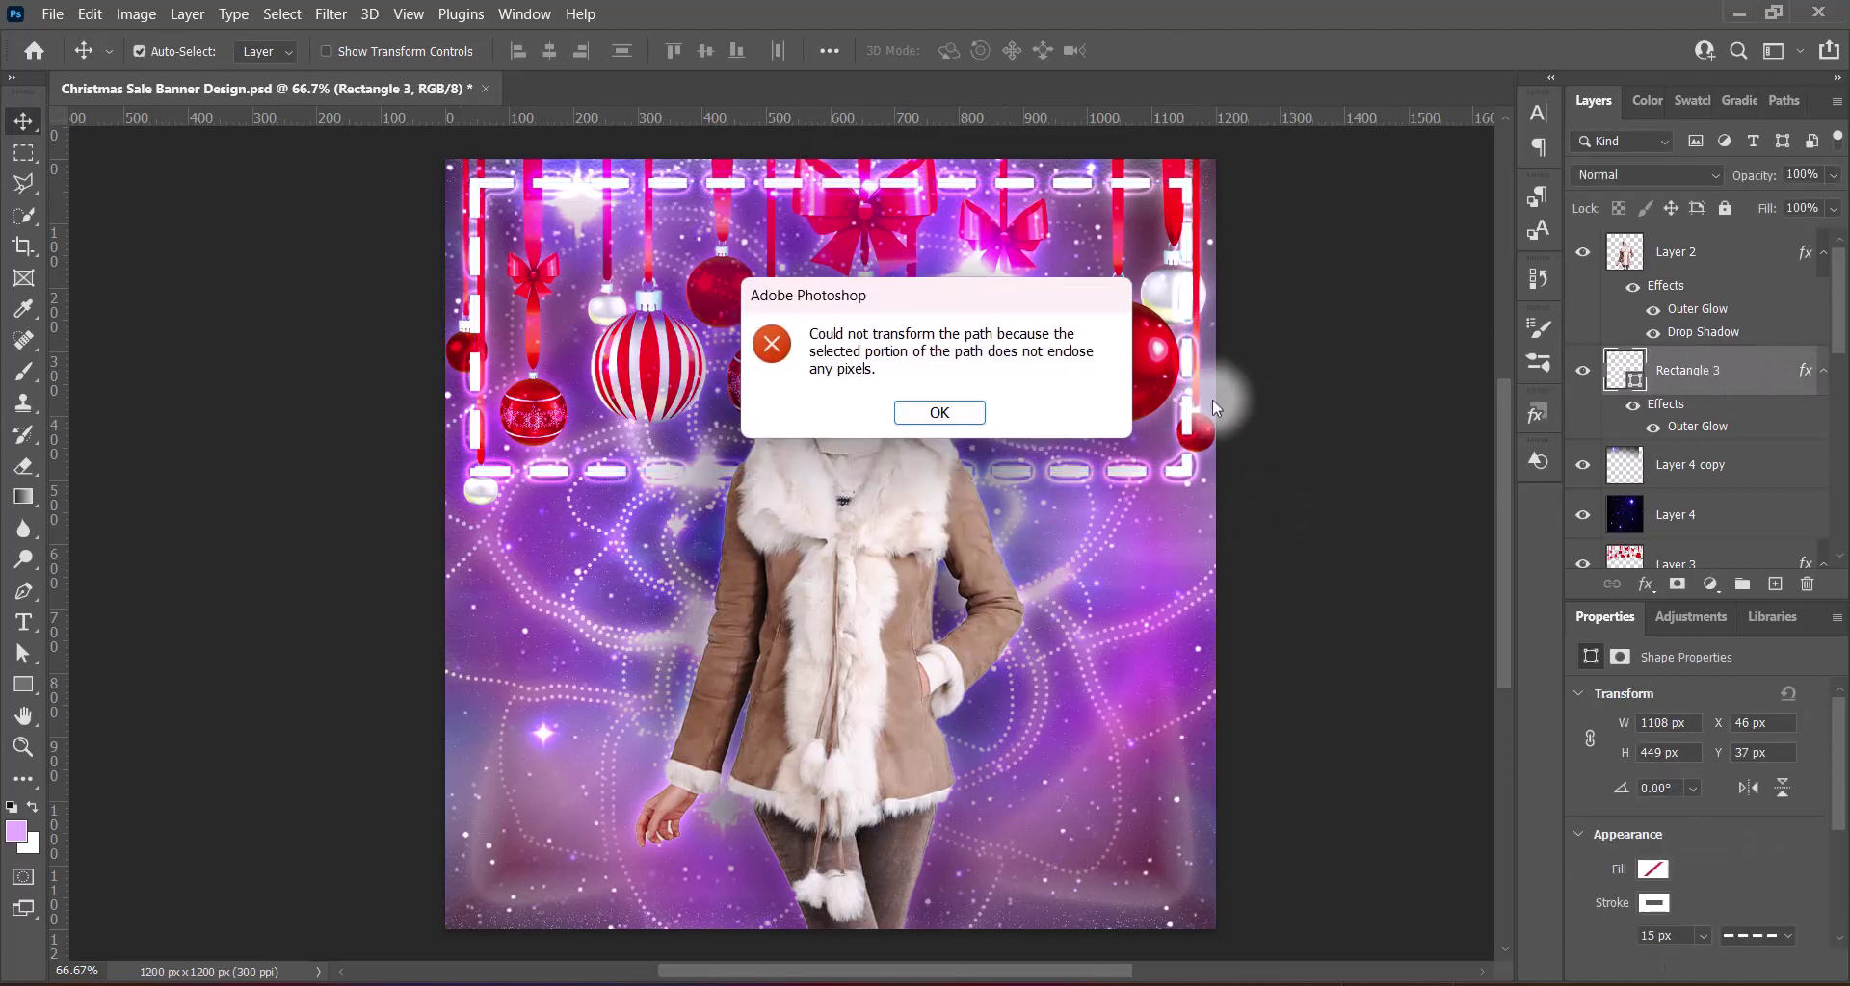
pyautogui.click(945, 413)
pyautogui.hotkey('ctrl', 't')
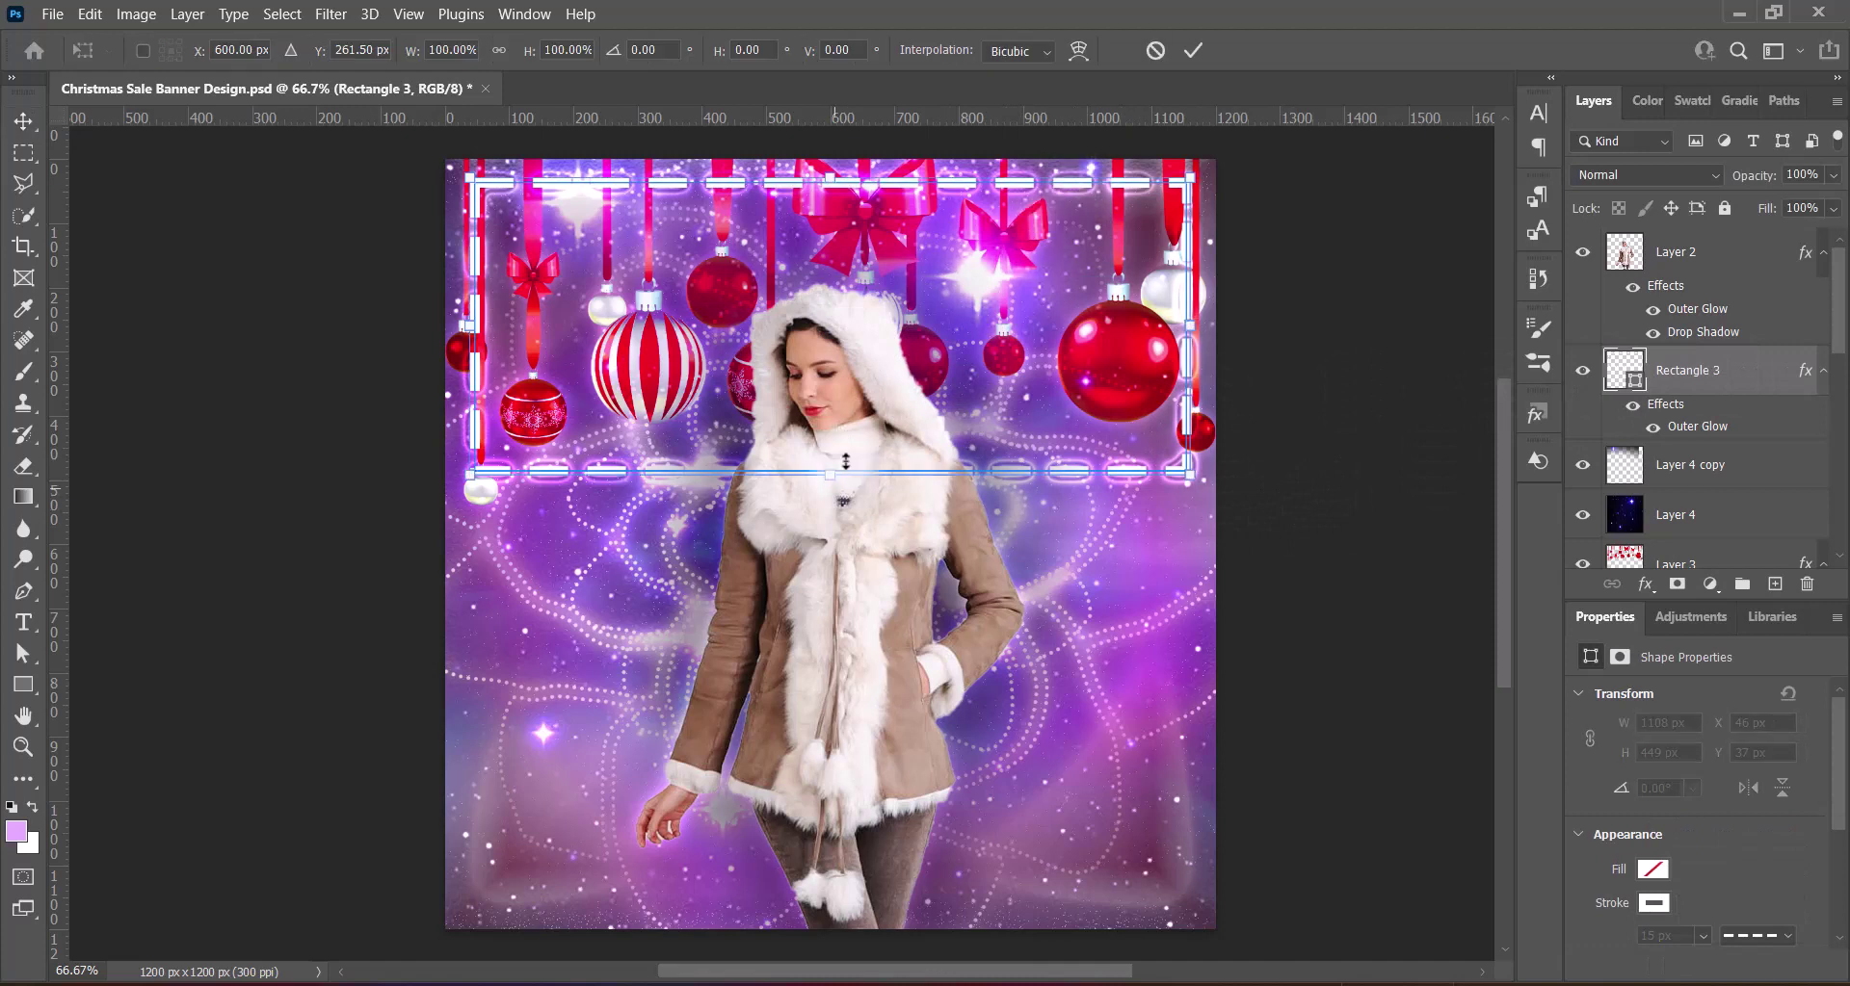
pyautogui.moveTo(838, 472); pyautogui.dragTo(831, 567)
pyautogui.click(1196, 51)
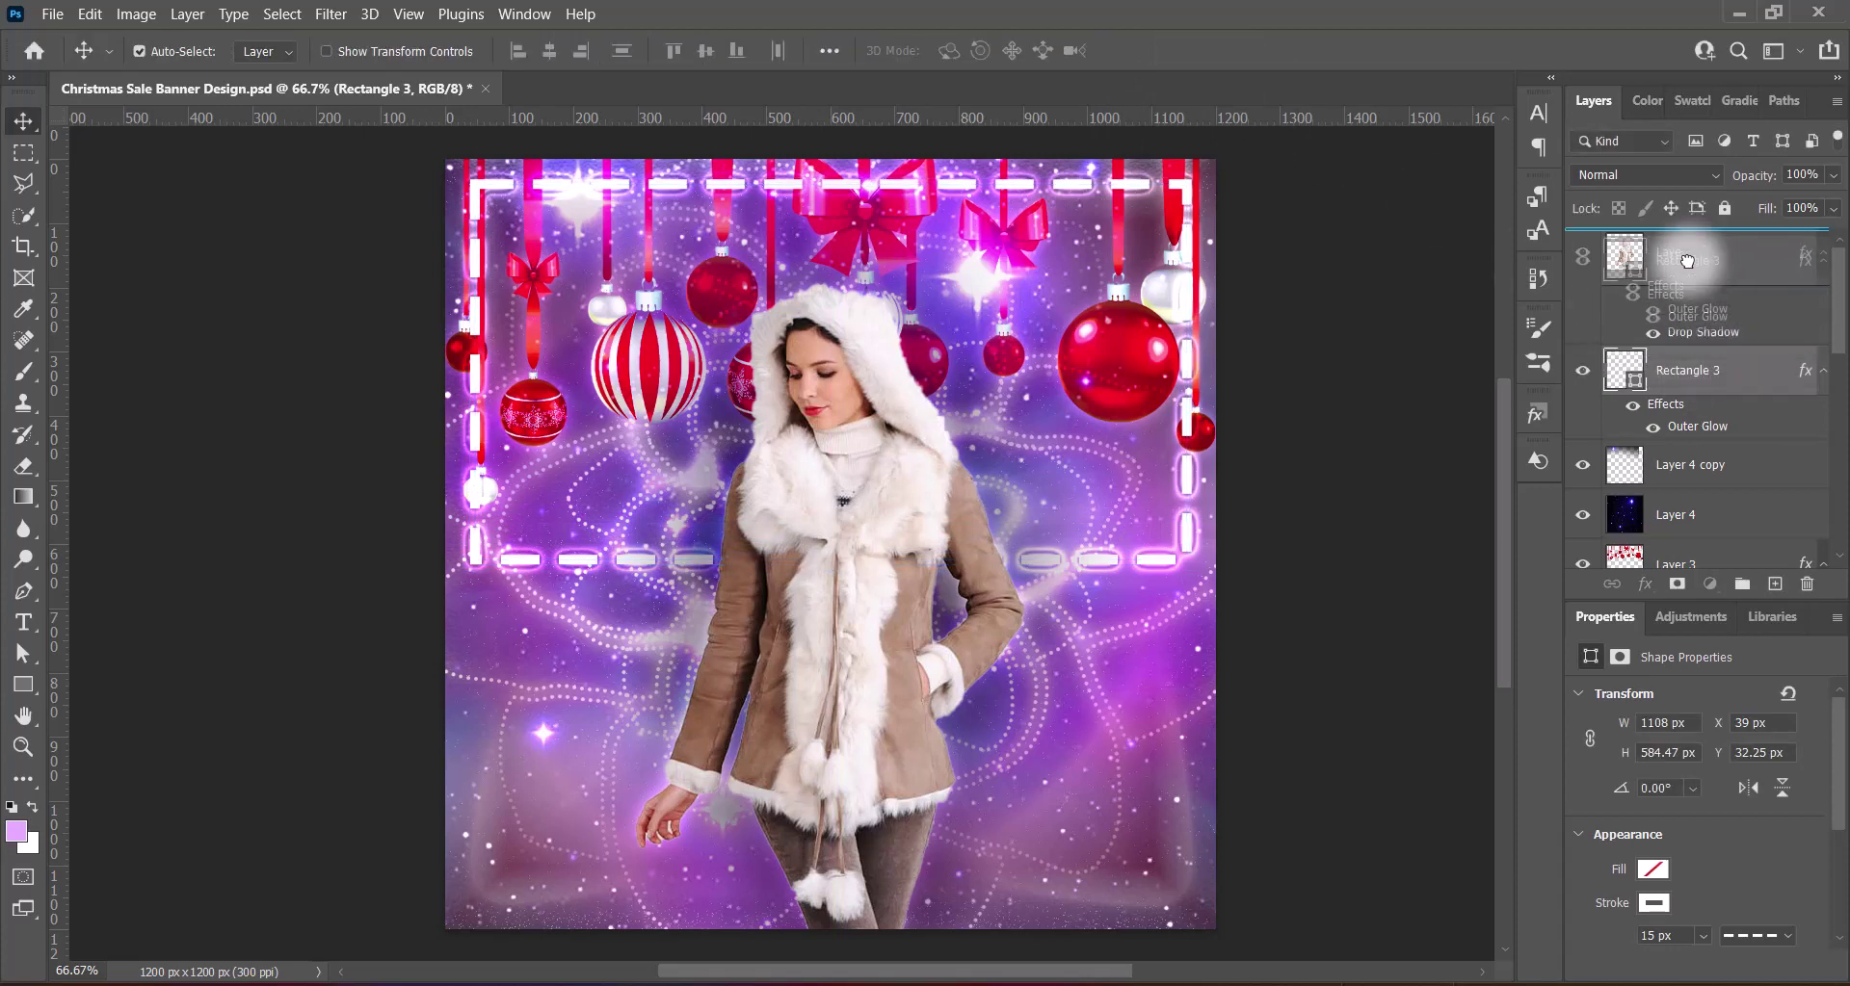
# Move Rectangle 3 above Layer 2 and rasterize it
pyautogui.moveTo(1698, 370); pyautogui.dragTo(1691, 238)
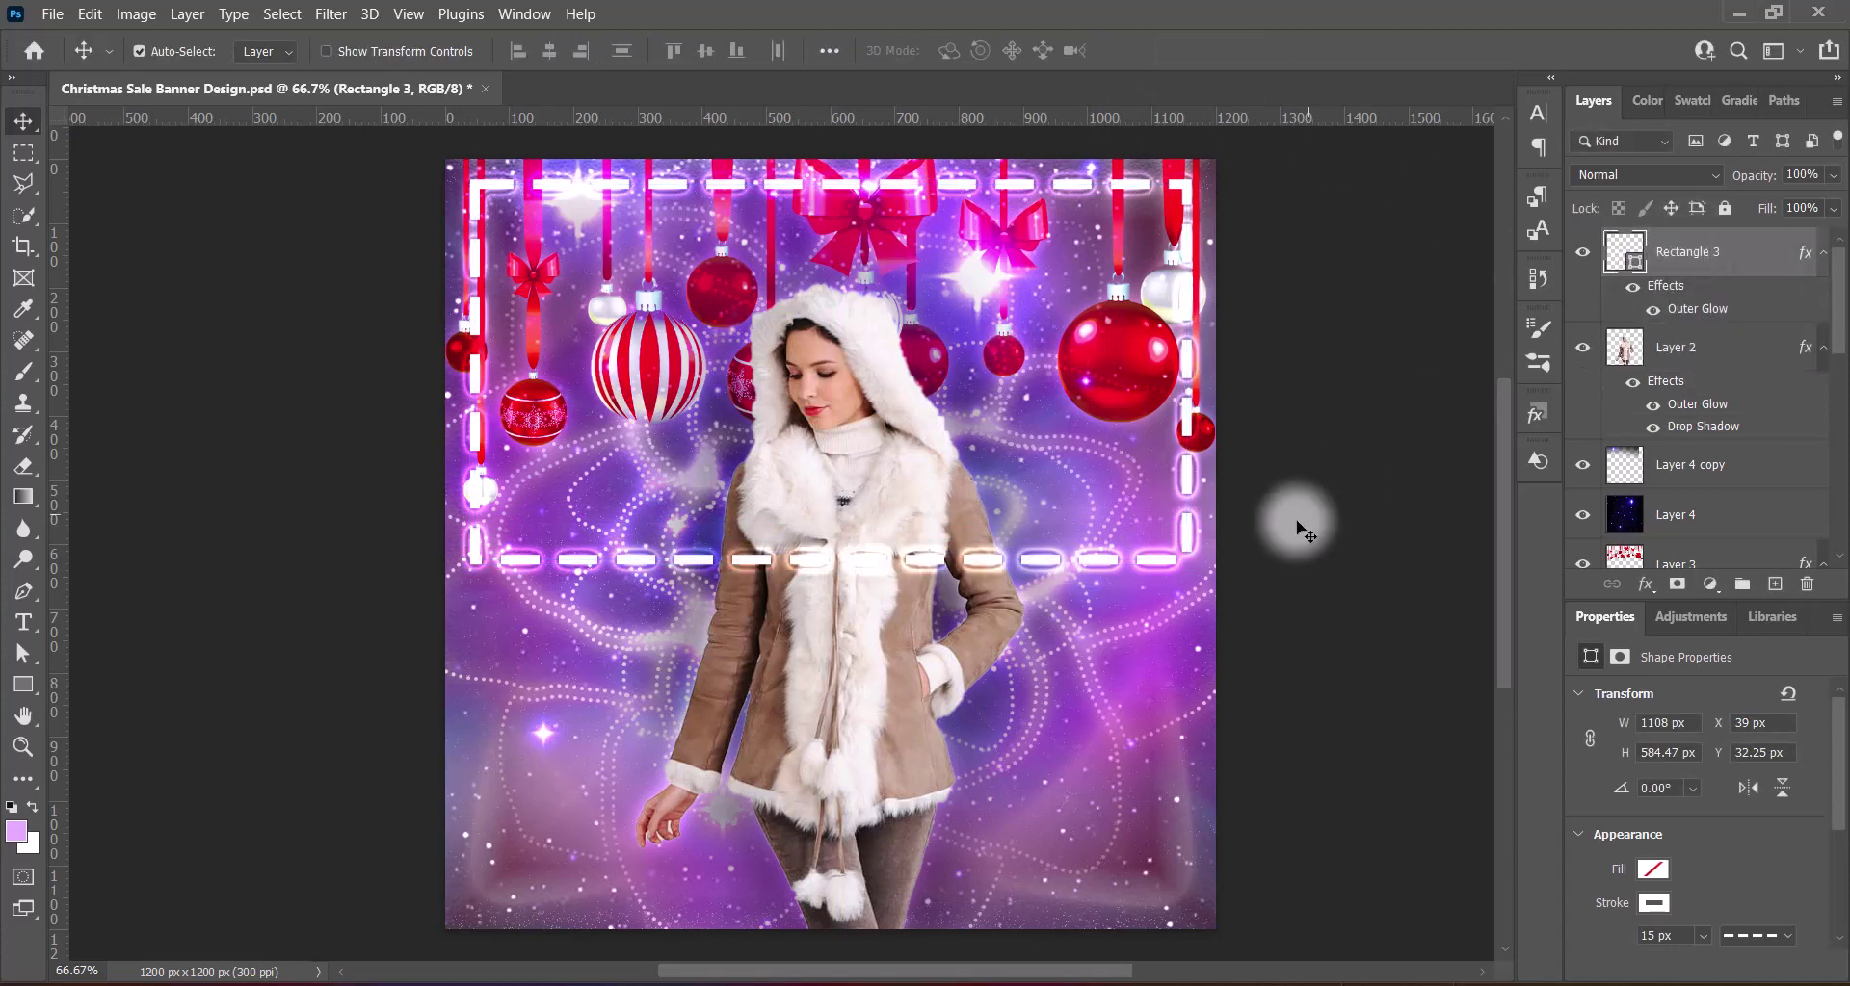
pyautogui.rightClick(1755, 252)
pyautogui.click(1586, 343)
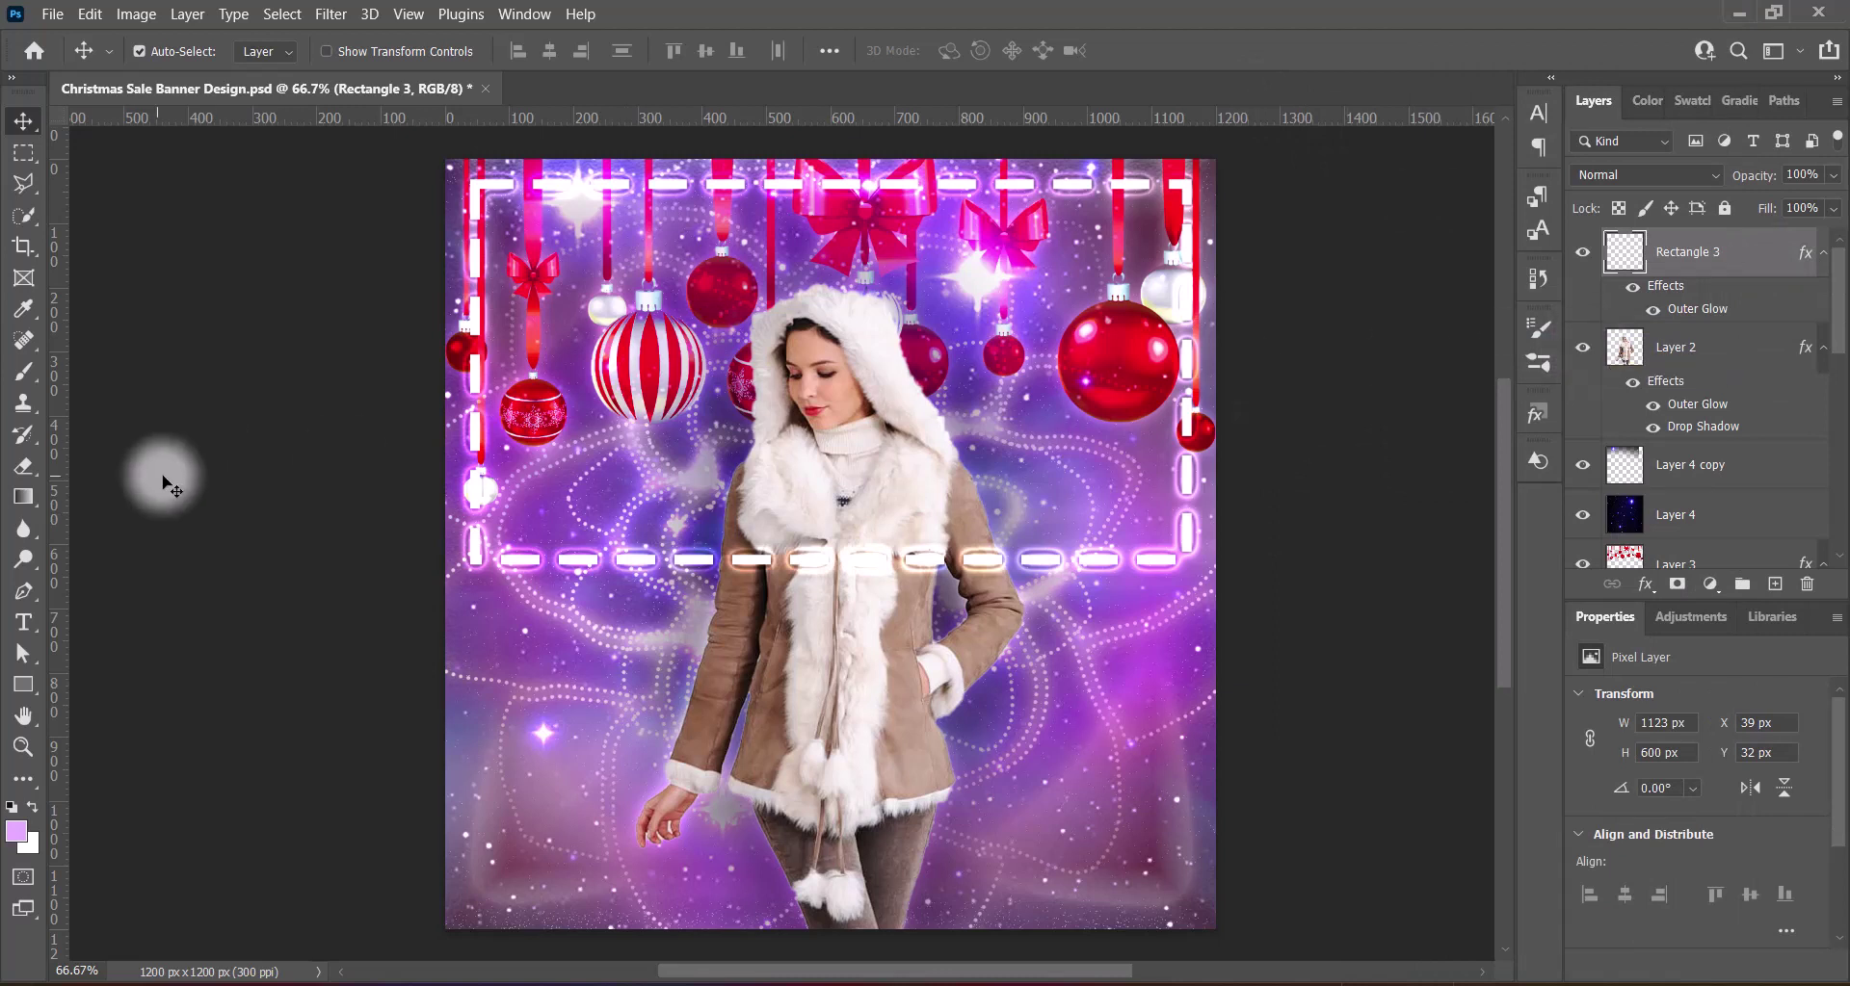
pyautogui.rightClick(24, 466)
pyautogui.click(116, 460)
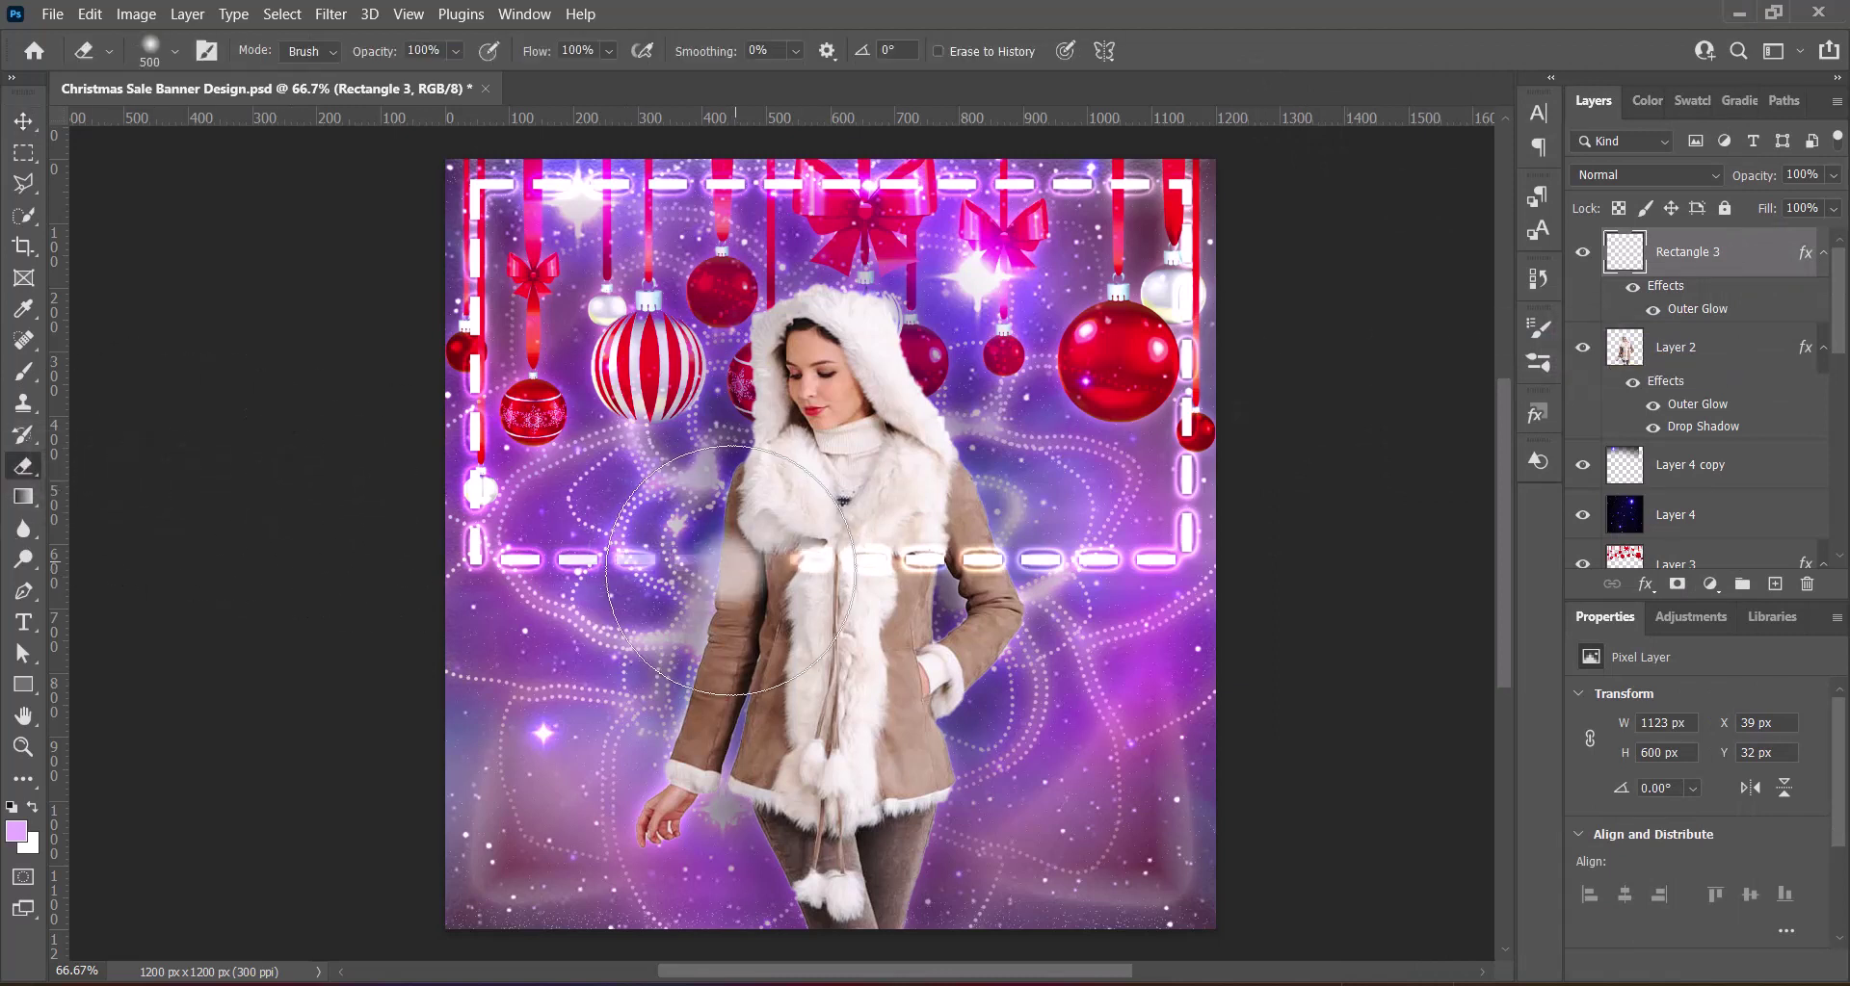
# Erase the frame dashes crossing the woman's chest with a 500 px eraser
pyautogui.moveTo(735, 568)
pyautogui.mouseDown()
pyautogui.moveTo(1049, 552)
pyautogui.moveTo(792, 566)
pyautogui.mouseUp()
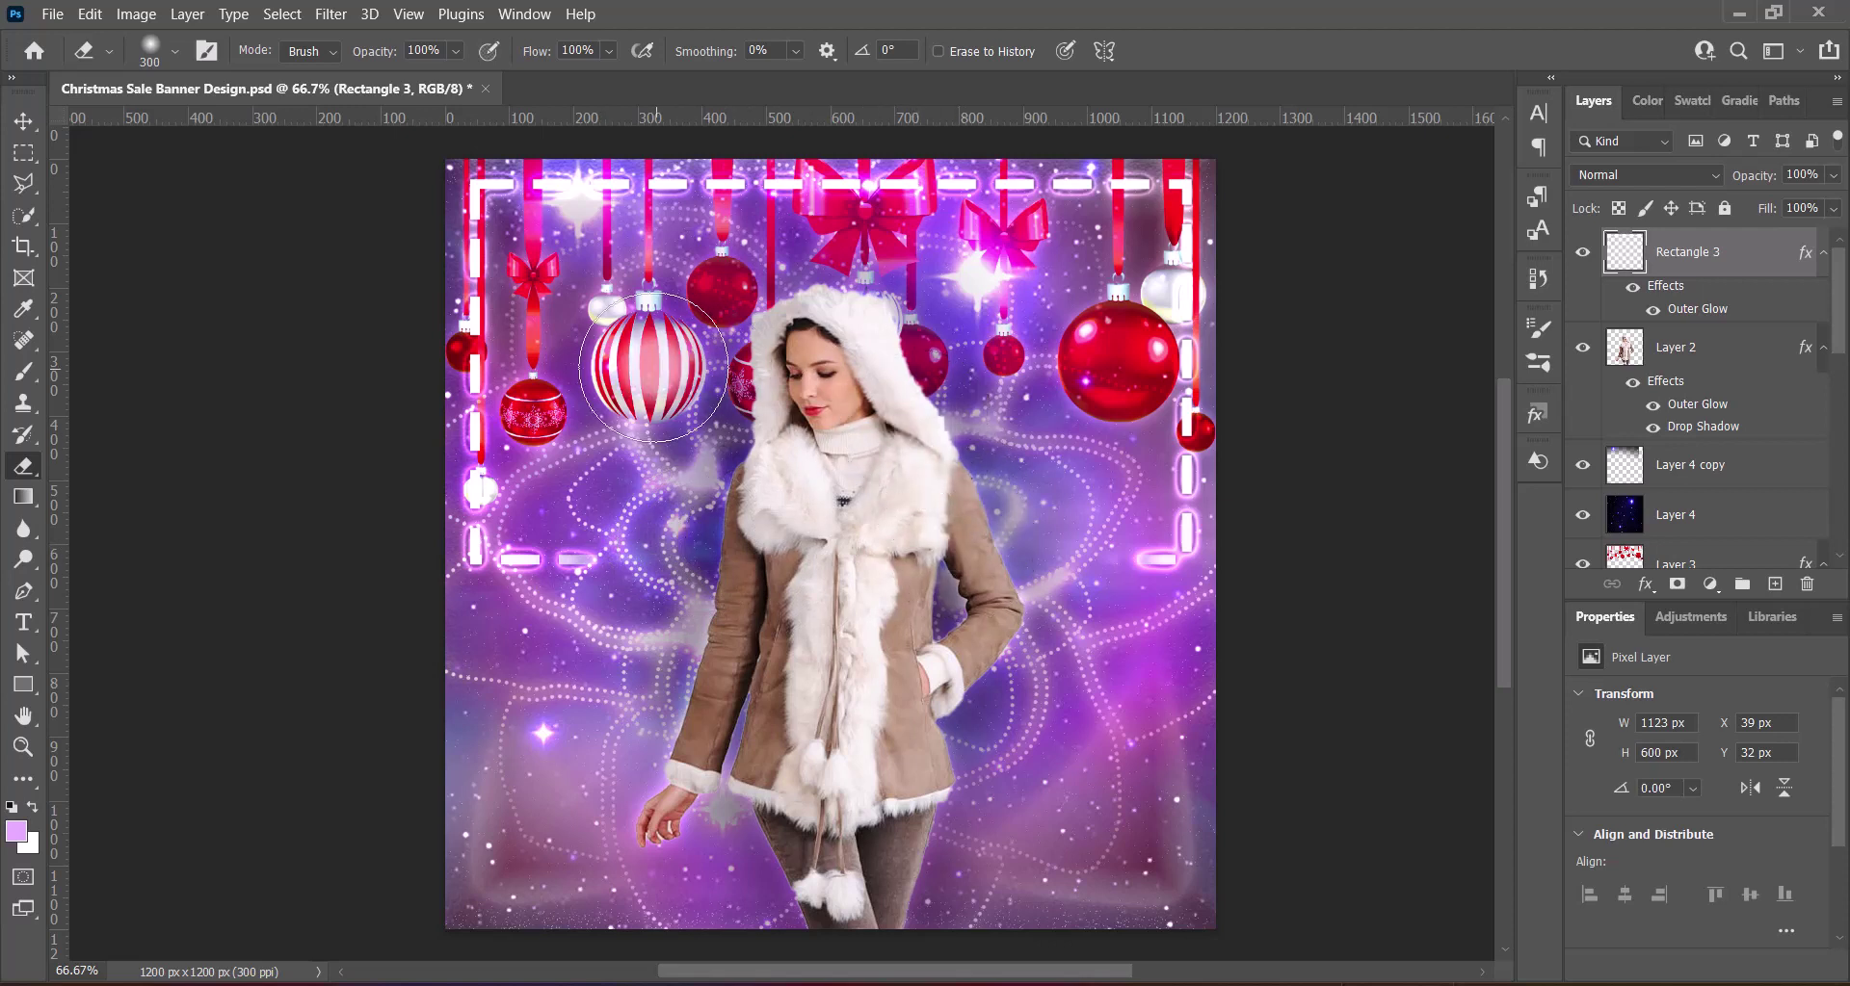
pyautogui.press(']')
pyautogui.press(']')
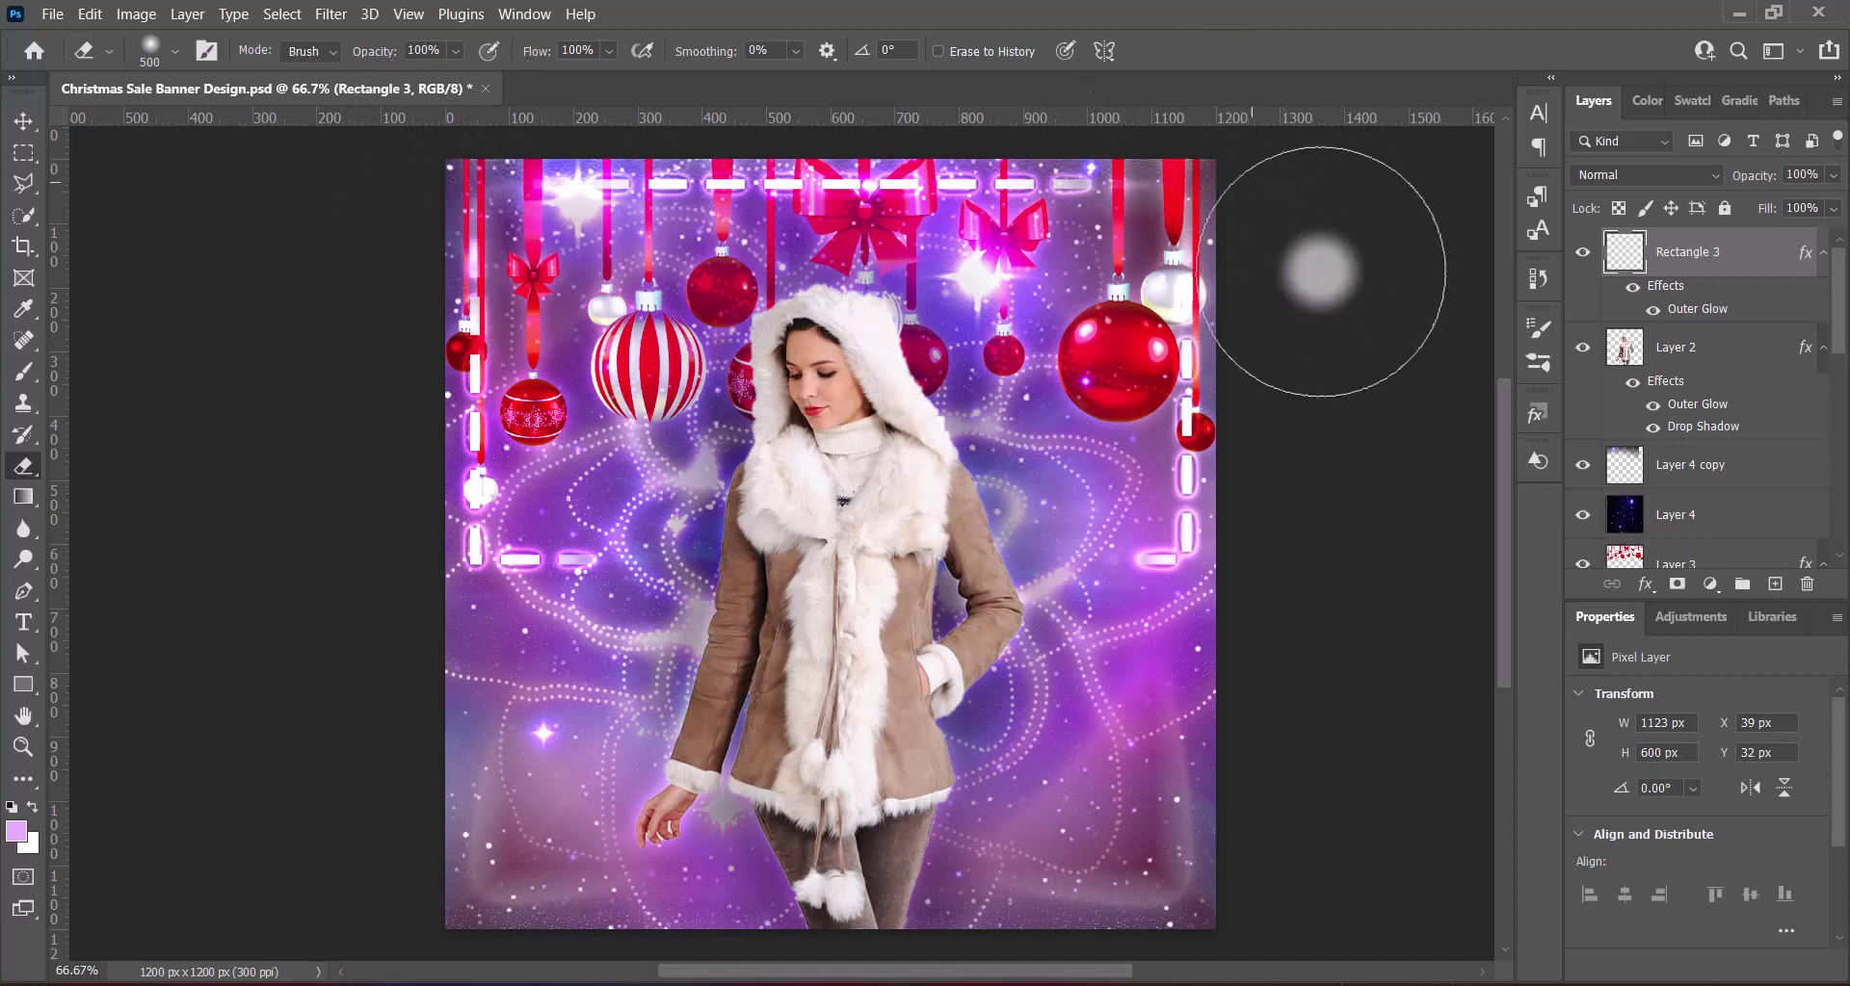
pyautogui.scroll(2, 1247, 237)
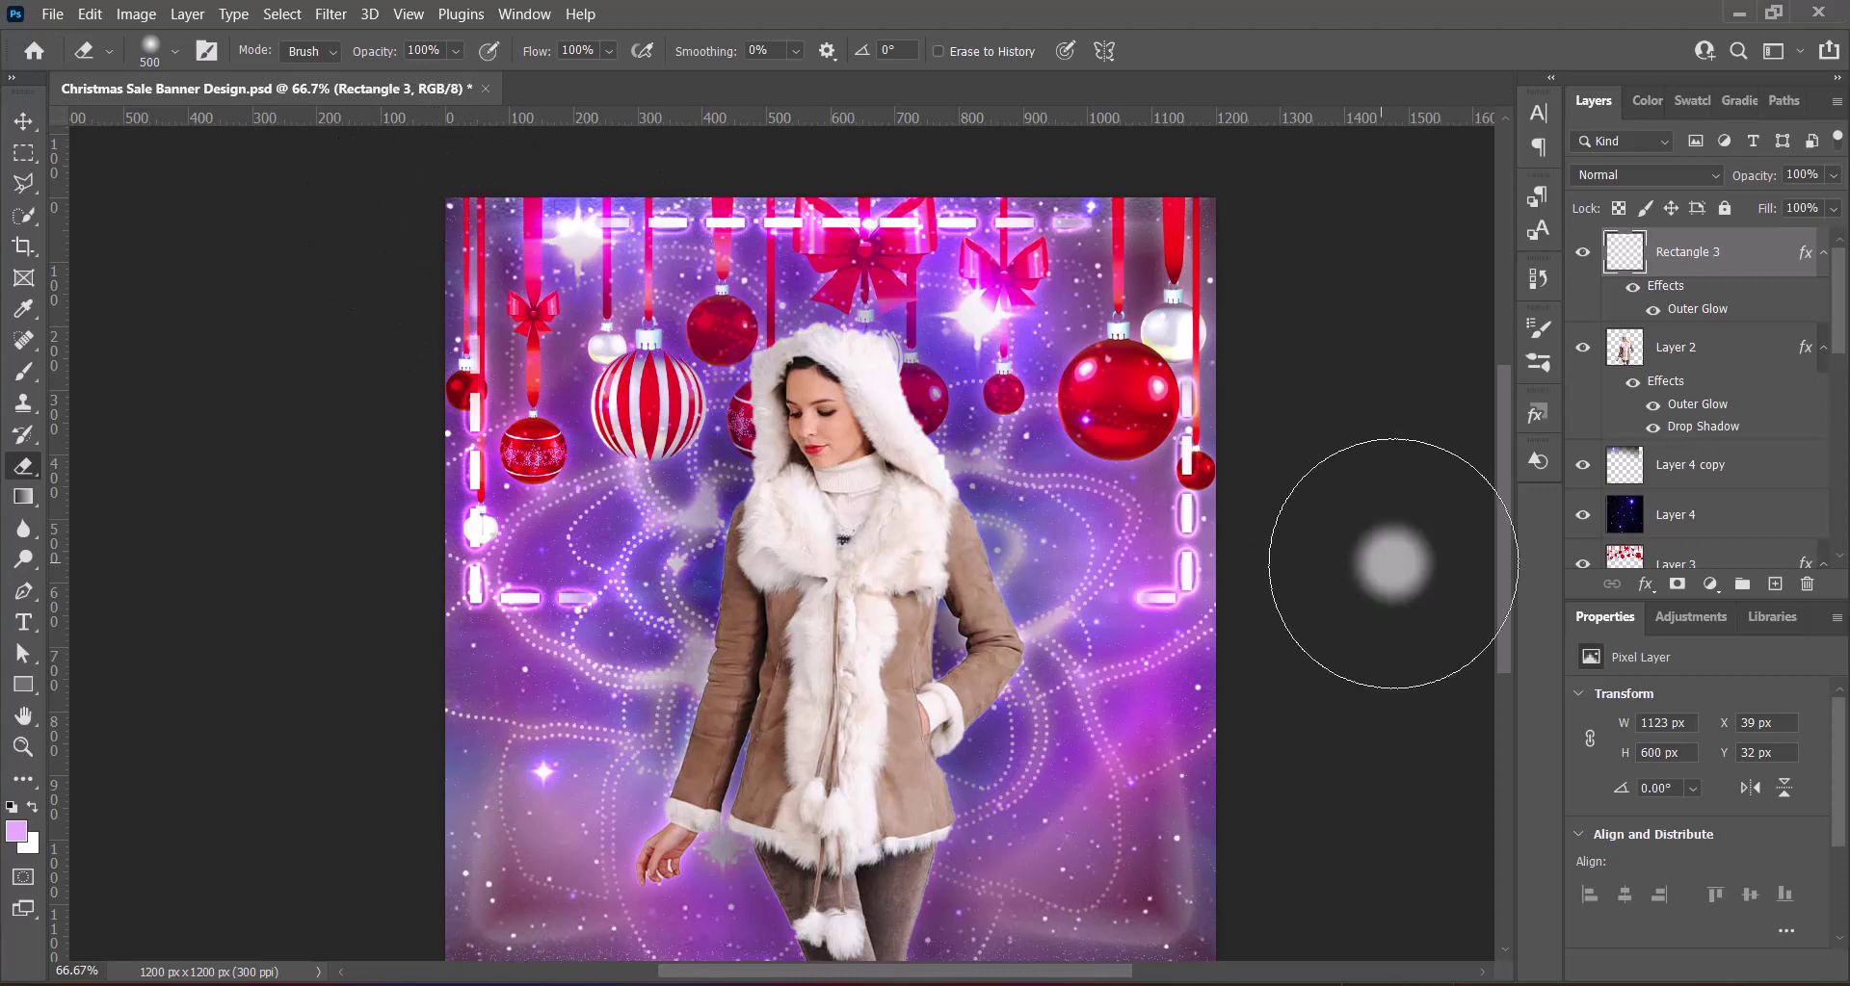
# Give Rectangle 3's dashed frame a black drop shadow: 75% opacity, 0 px distance, 21 px size
pyautogui.press('v')
pyautogui.rightClick(1685, 253)
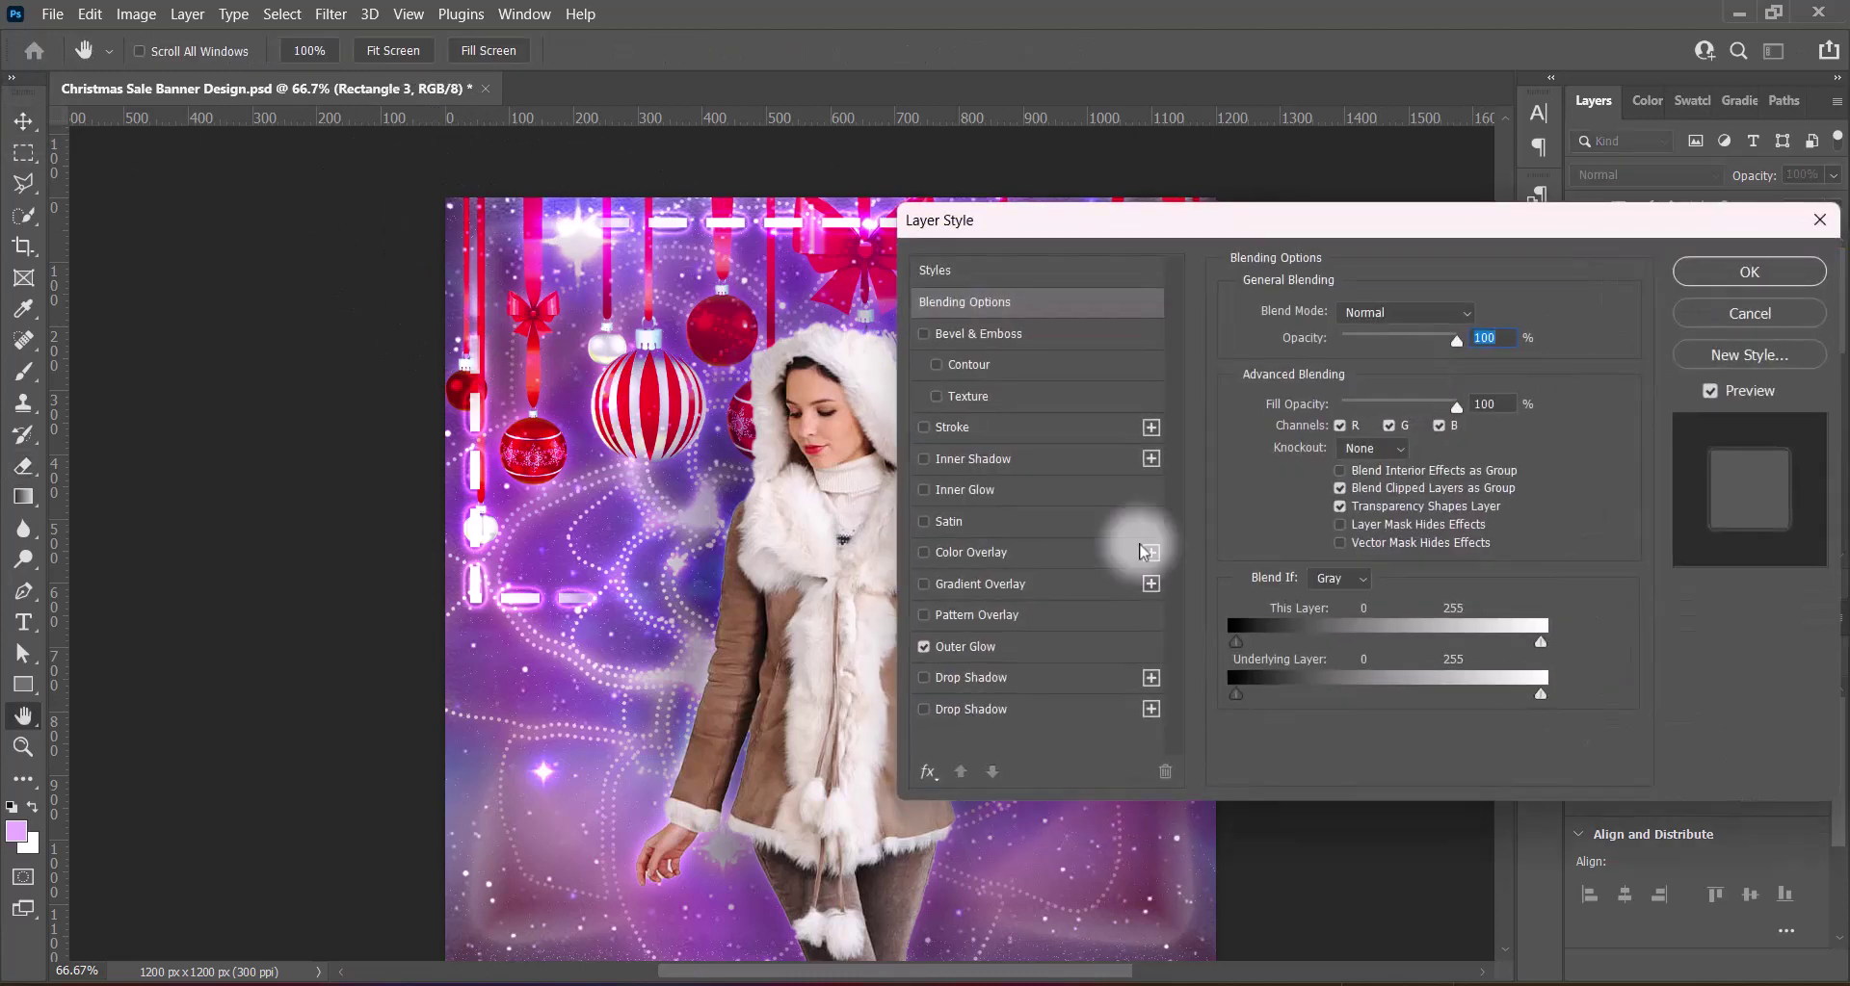
pyautogui.click(968, 677)
pyautogui.click(1436, 346)
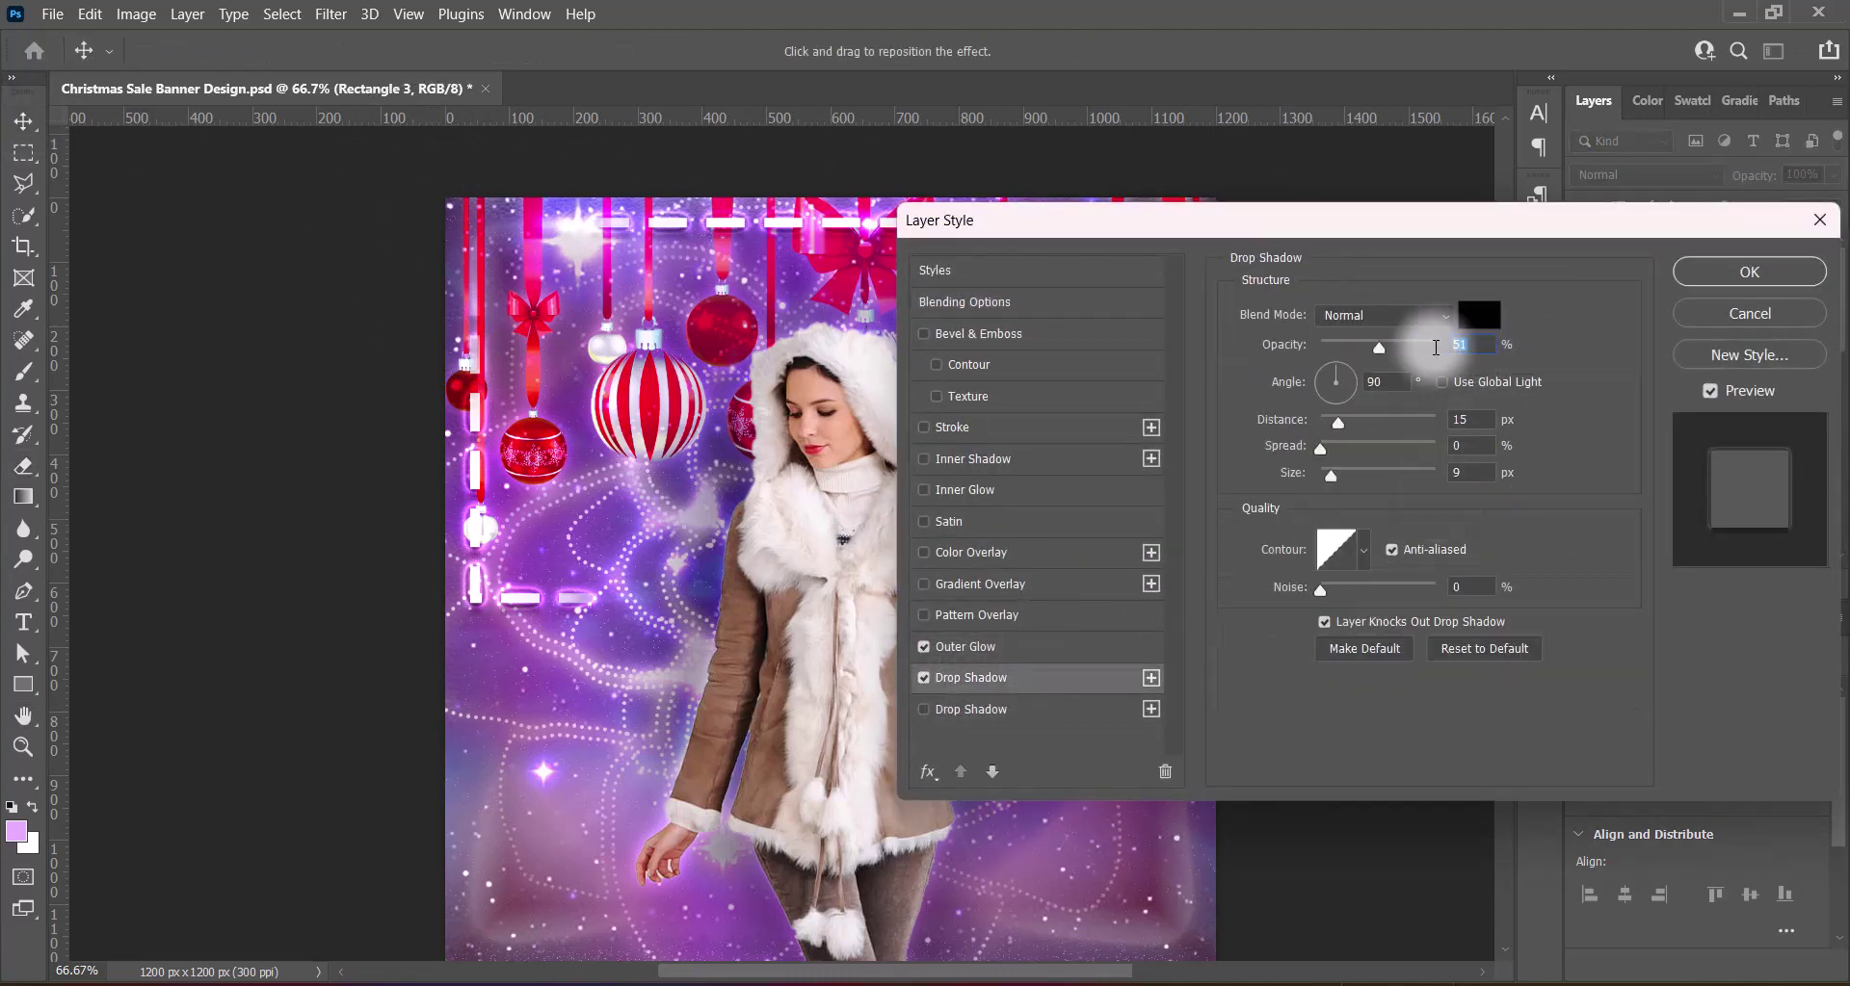
pyautogui.write('75')
pyautogui.click(1459, 420)
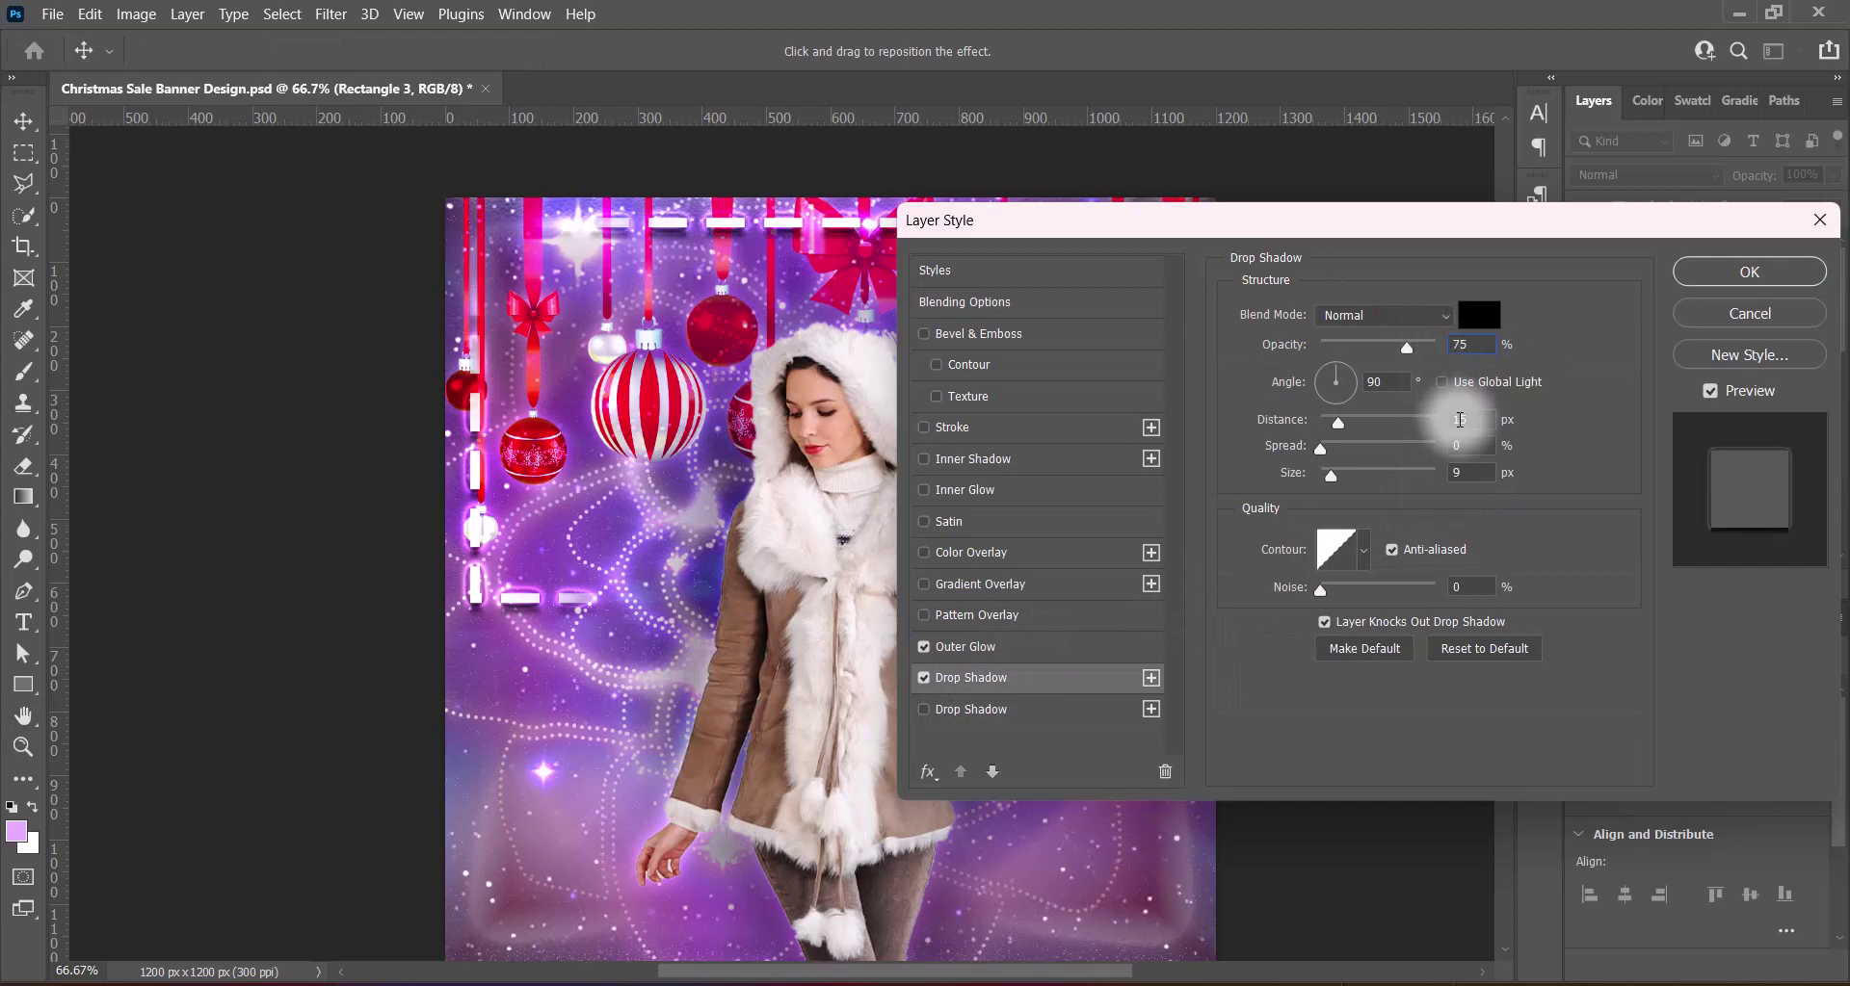
pyautogui.moveTo(1338, 423); pyautogui.dragTo(1318, 424)
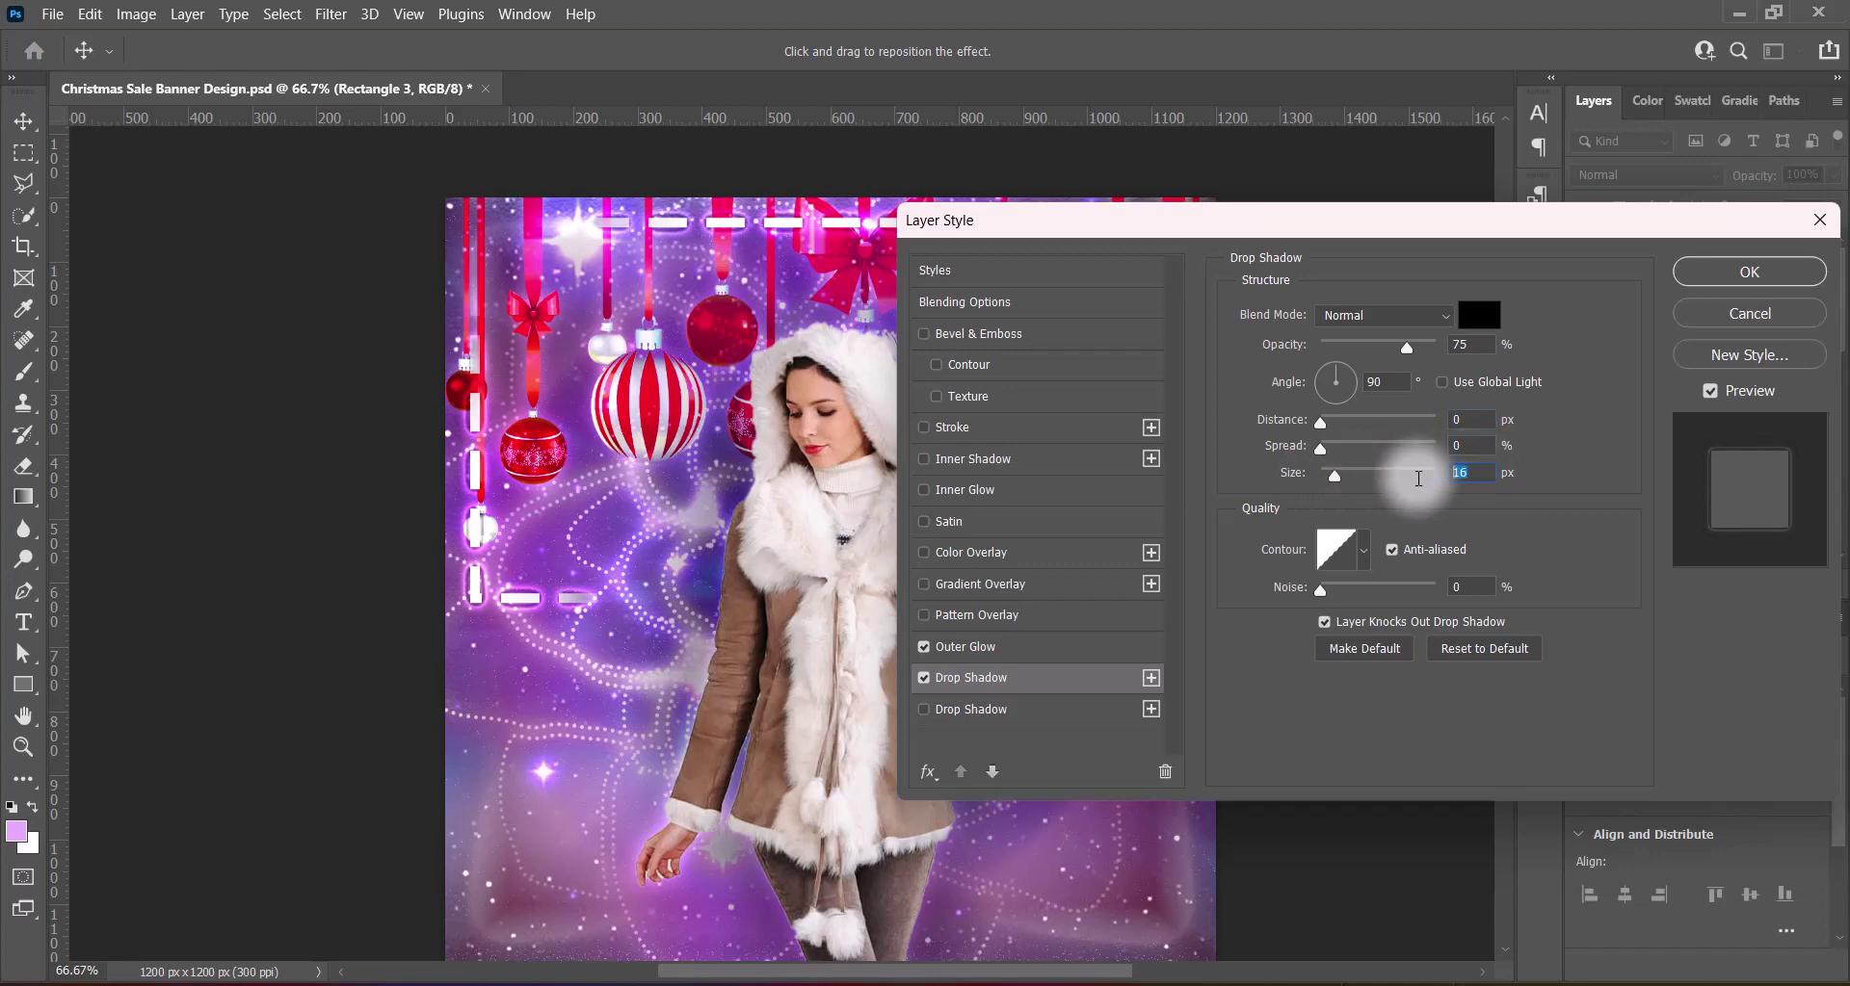
pyautogui.write('21')
pyautogui.click(1478, 315)
pyautogui.click(1762, 317)
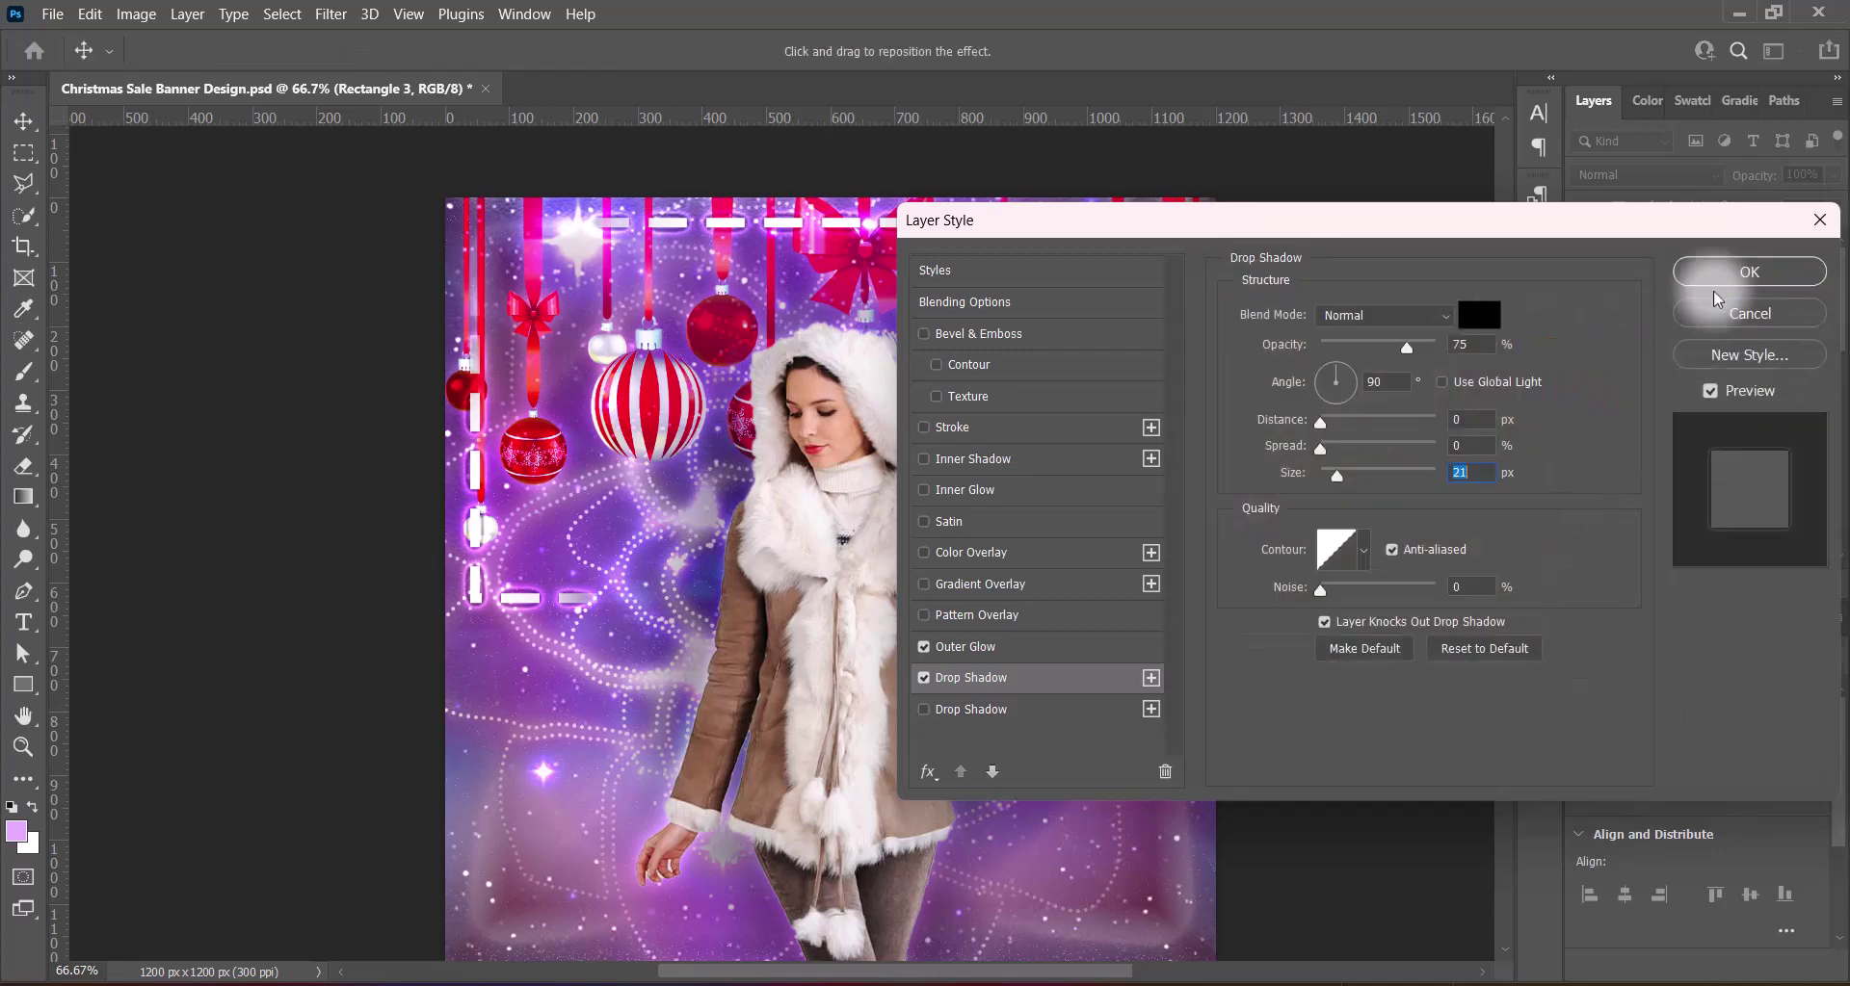
pyautogui.click(1749, 271)
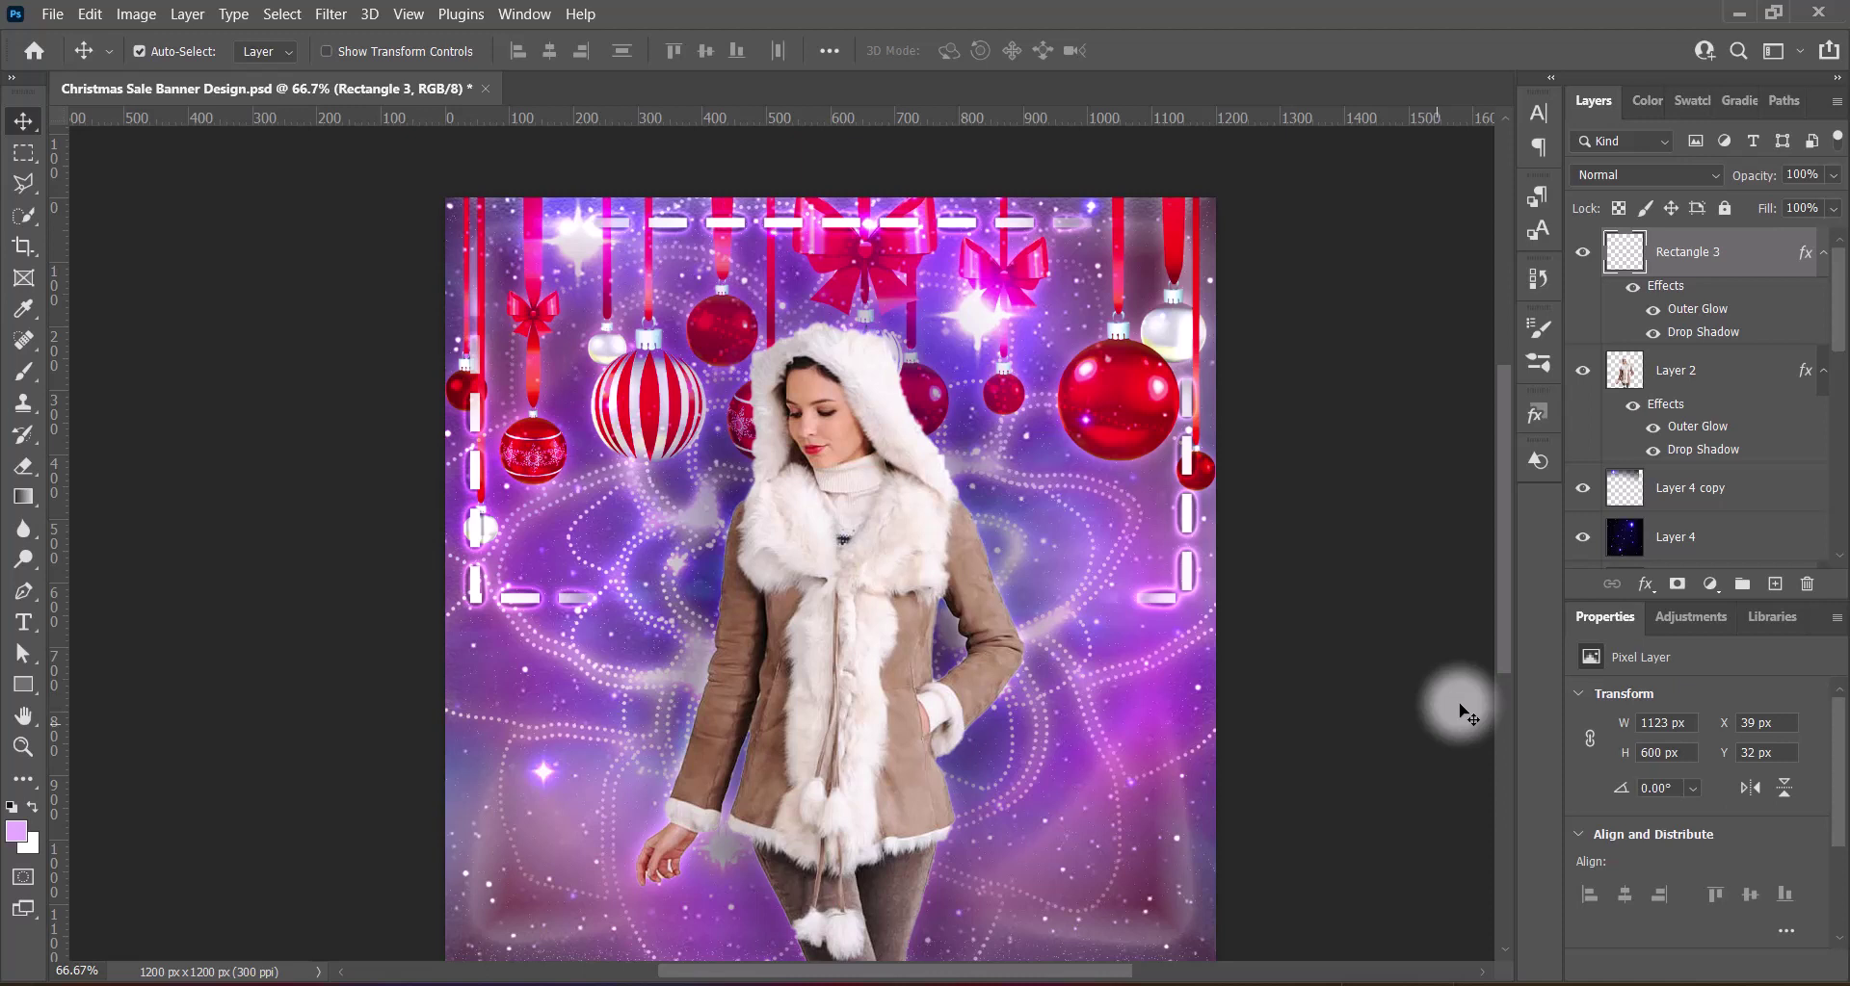
# Erase the haze at the frame's top-left corner and near the top-right ribbon
pyautogui.click(23, 465)
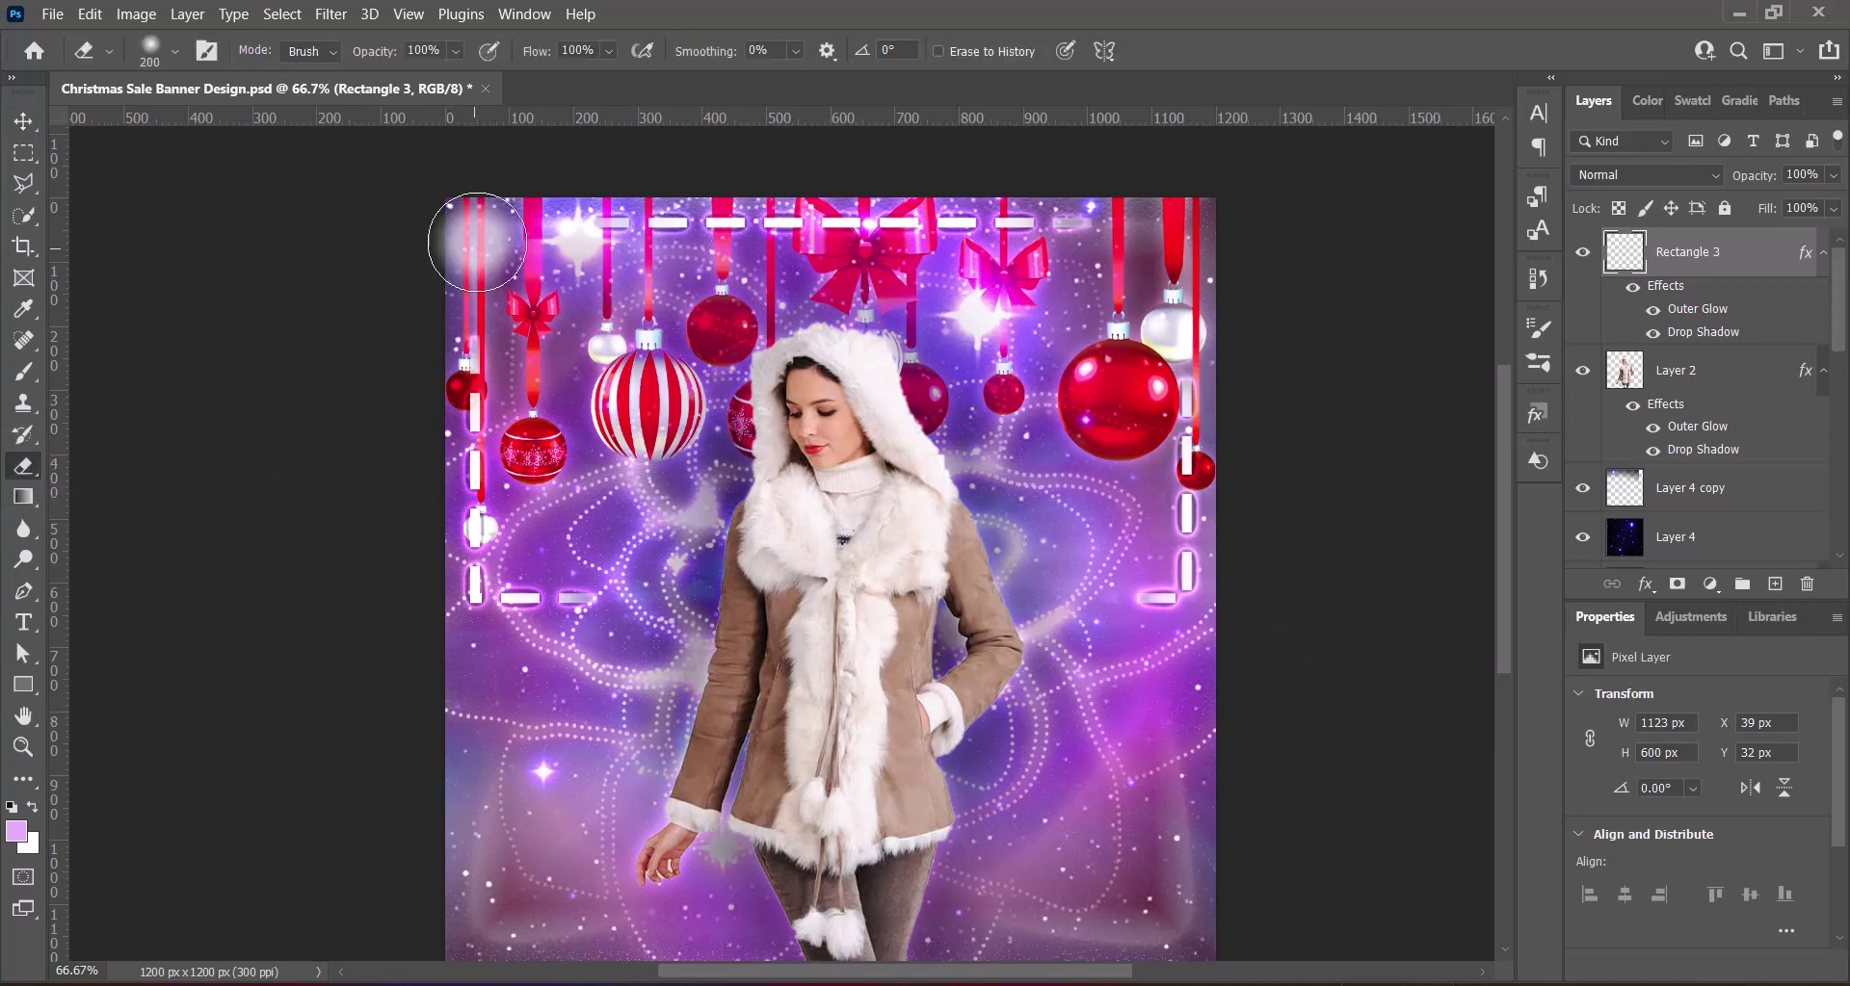
pyautogui.moveTo(482, 266); pyautogui.dragTo(477, 318)
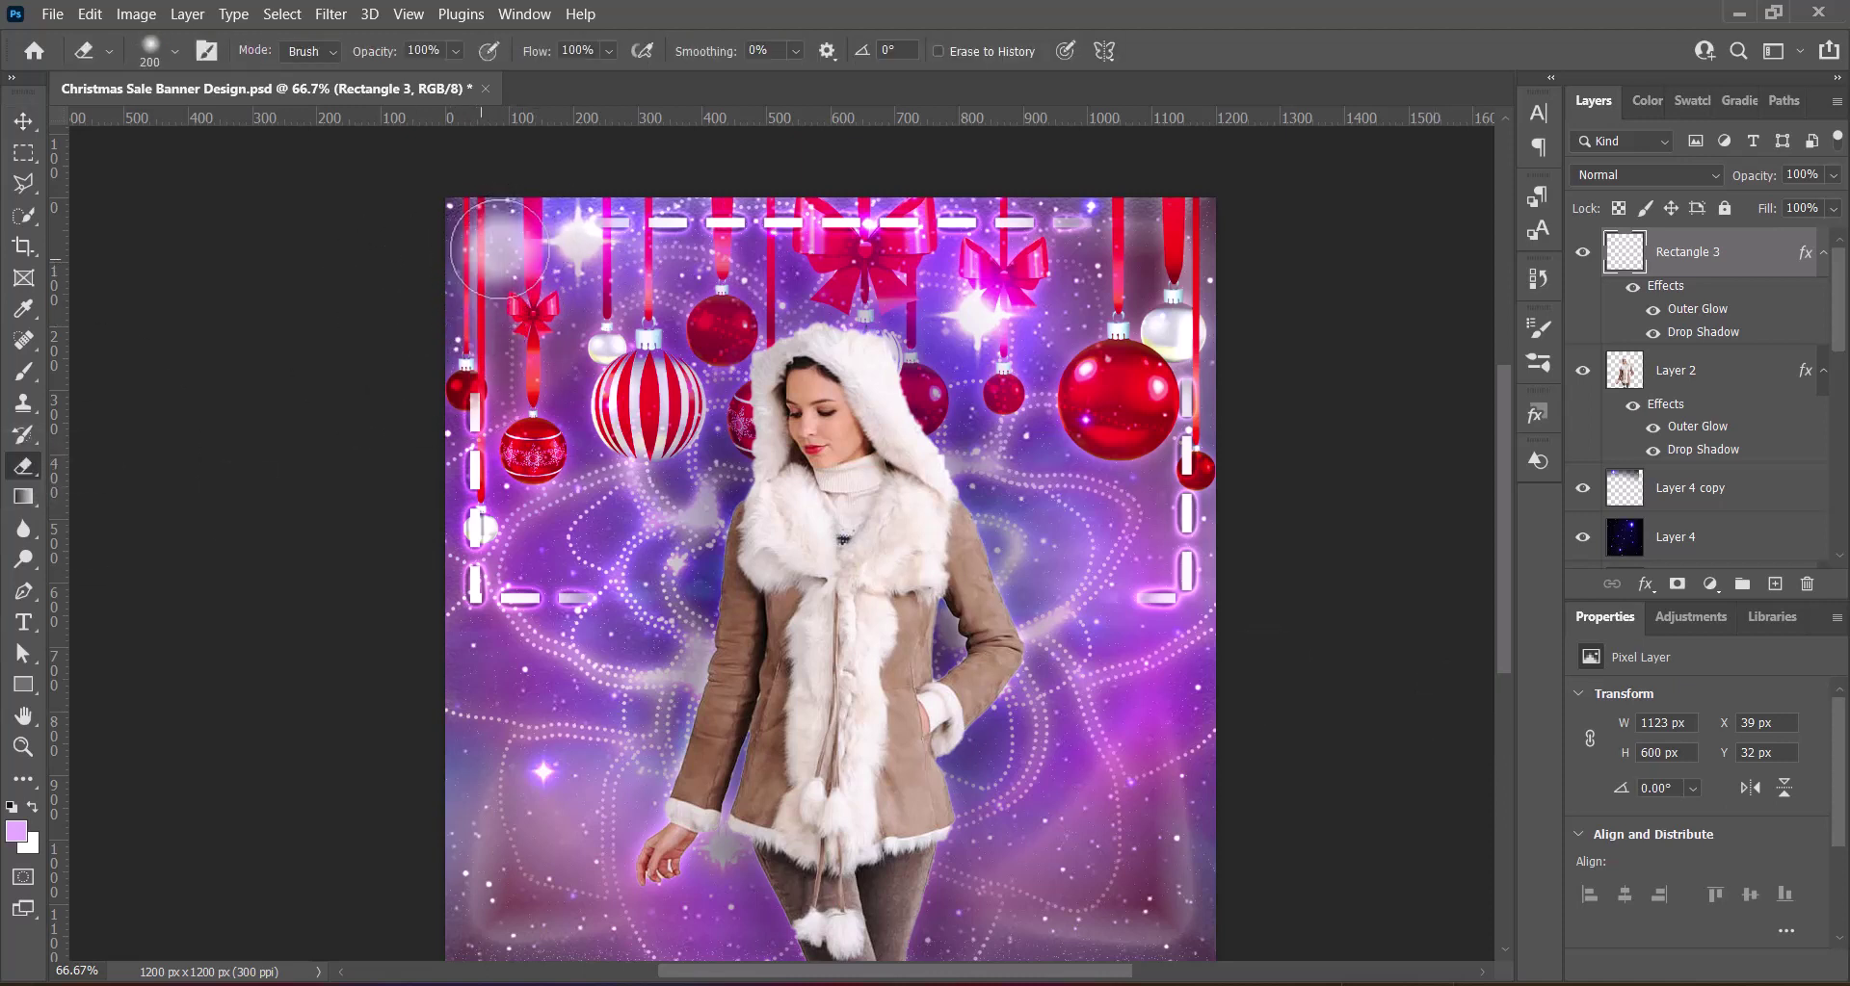
pyautogui.moveTo(1100, 216); pyautogui.dragTo(1185, 227)
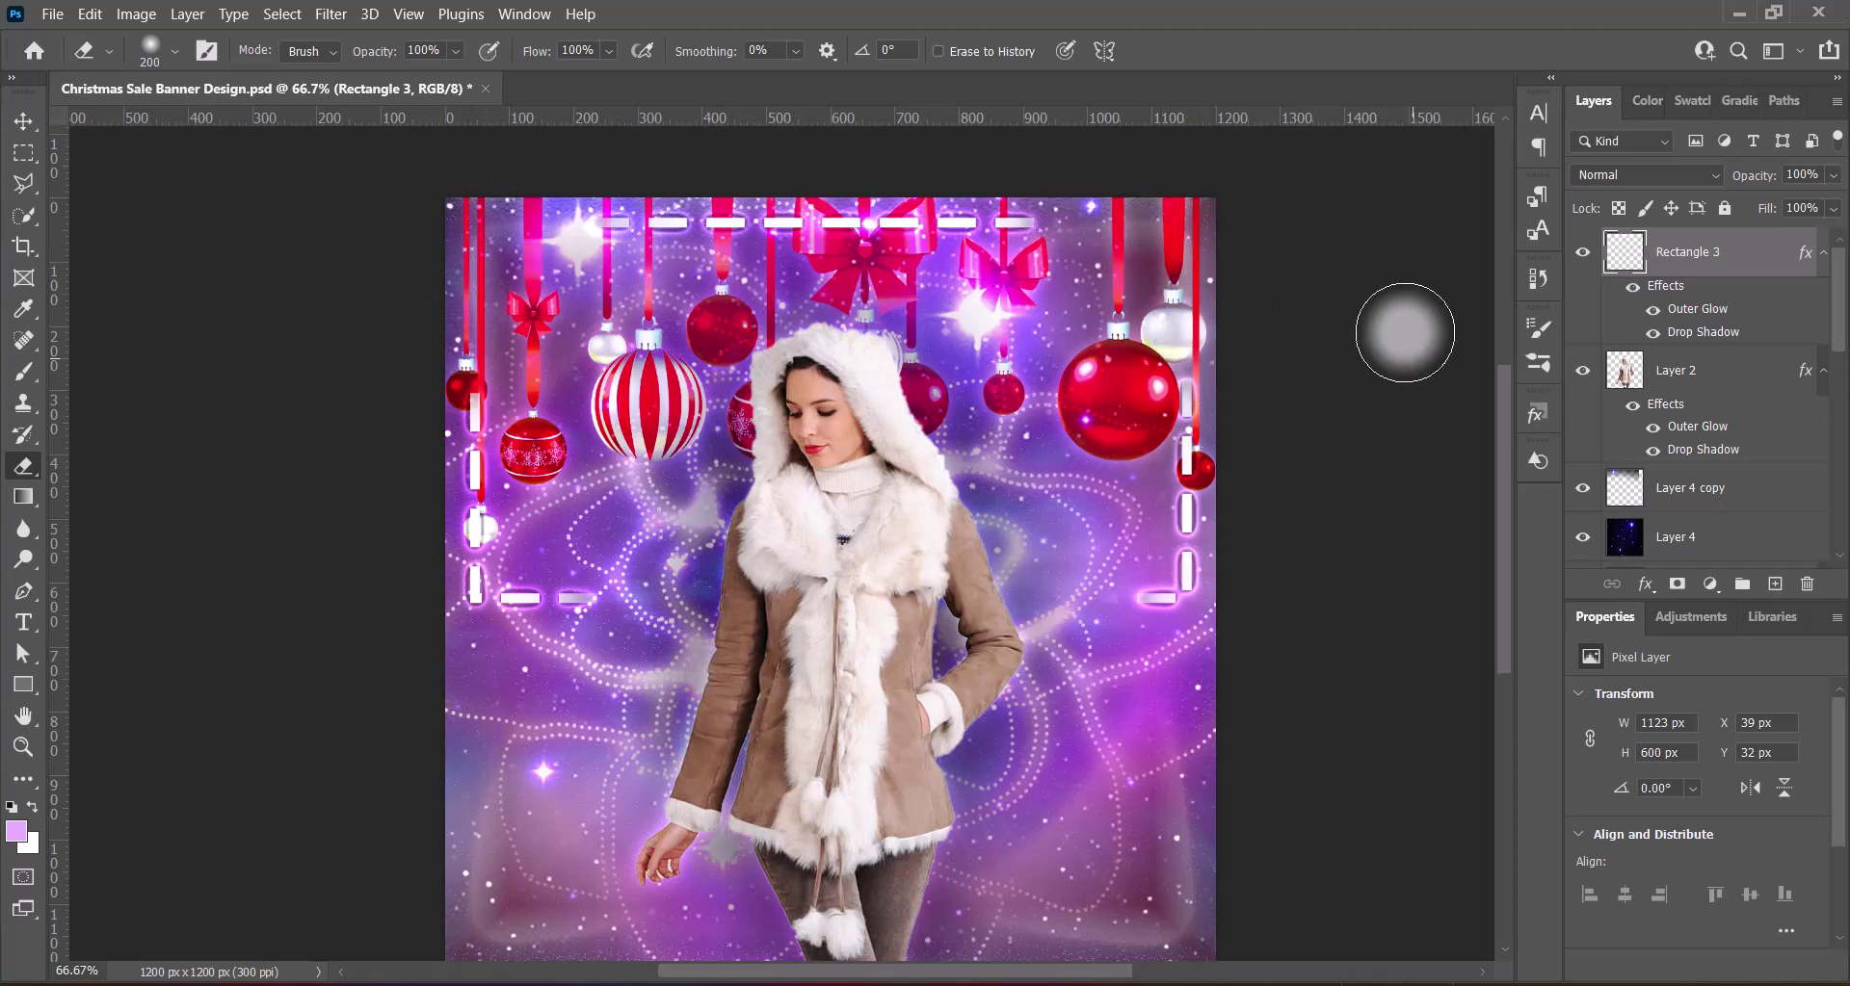
# Try converting the frame layer to a smart object, then undo the conversion
pyautogui.click(23, 121)
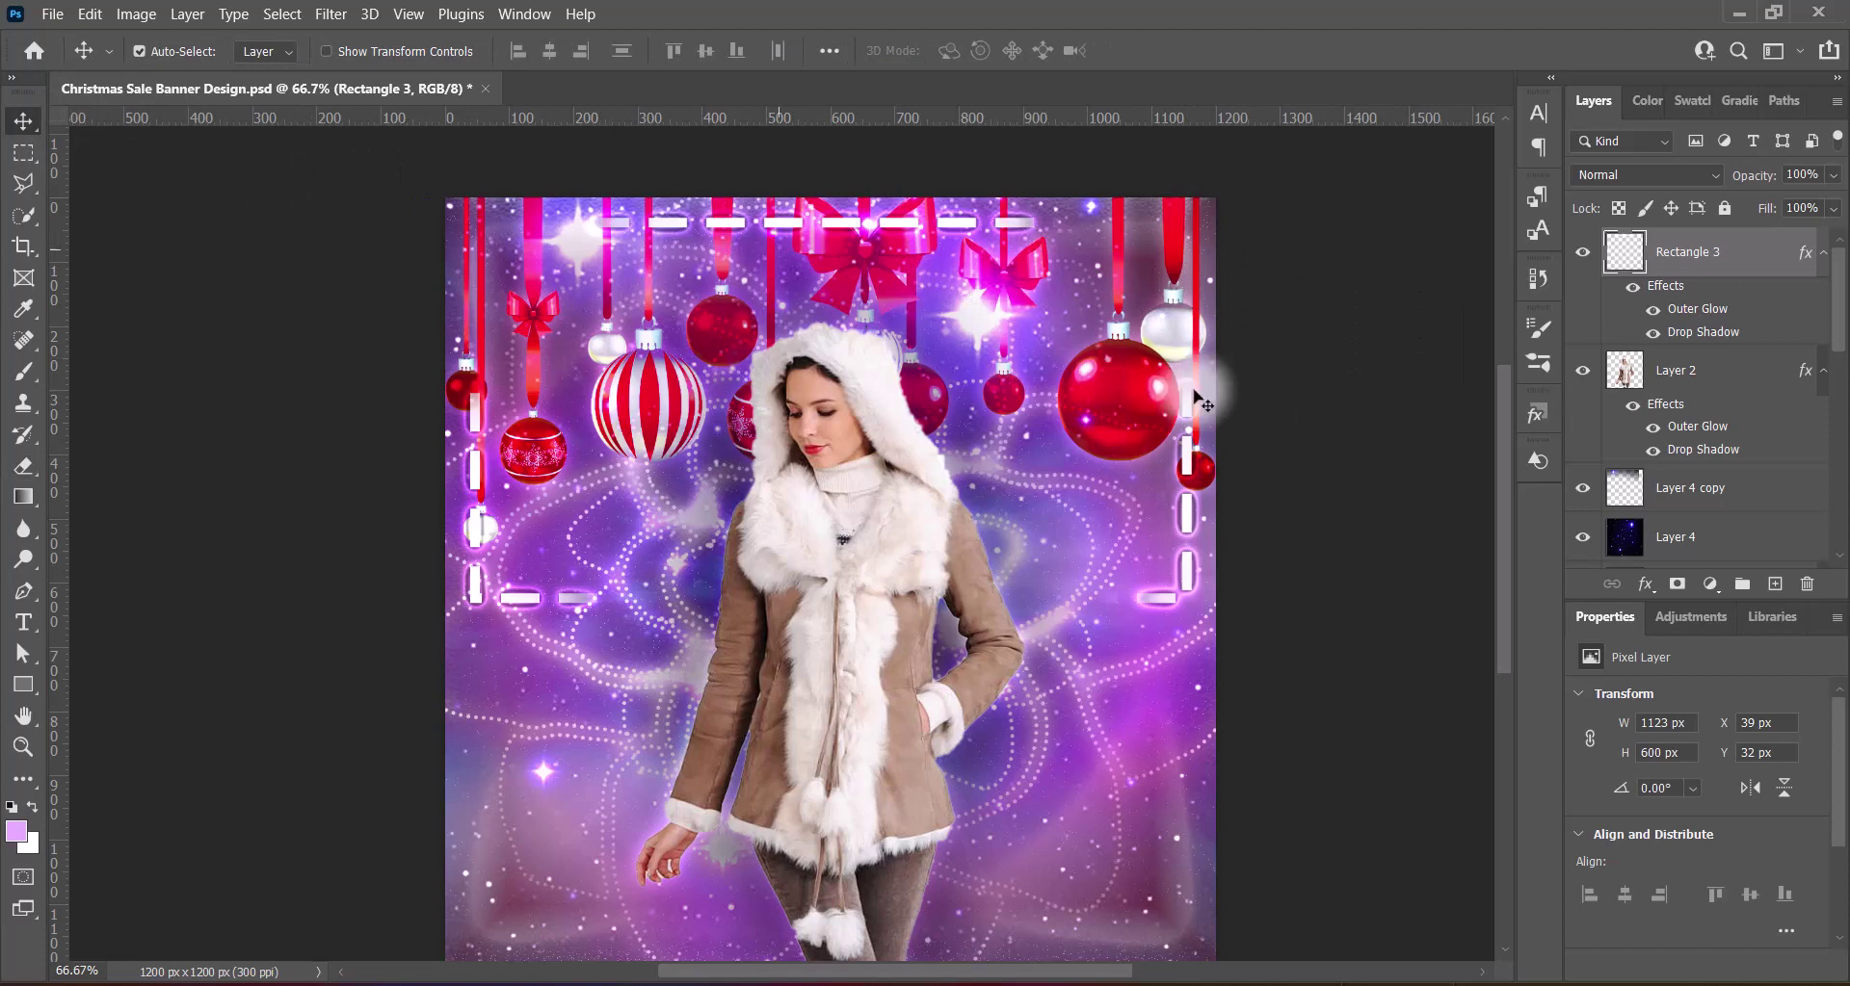
pyautogui.click(130, 14)
pyautogui.click(1767, 257)
pyautogui.rightClick(1768, 256)
pyautogui.click(1590, 310)
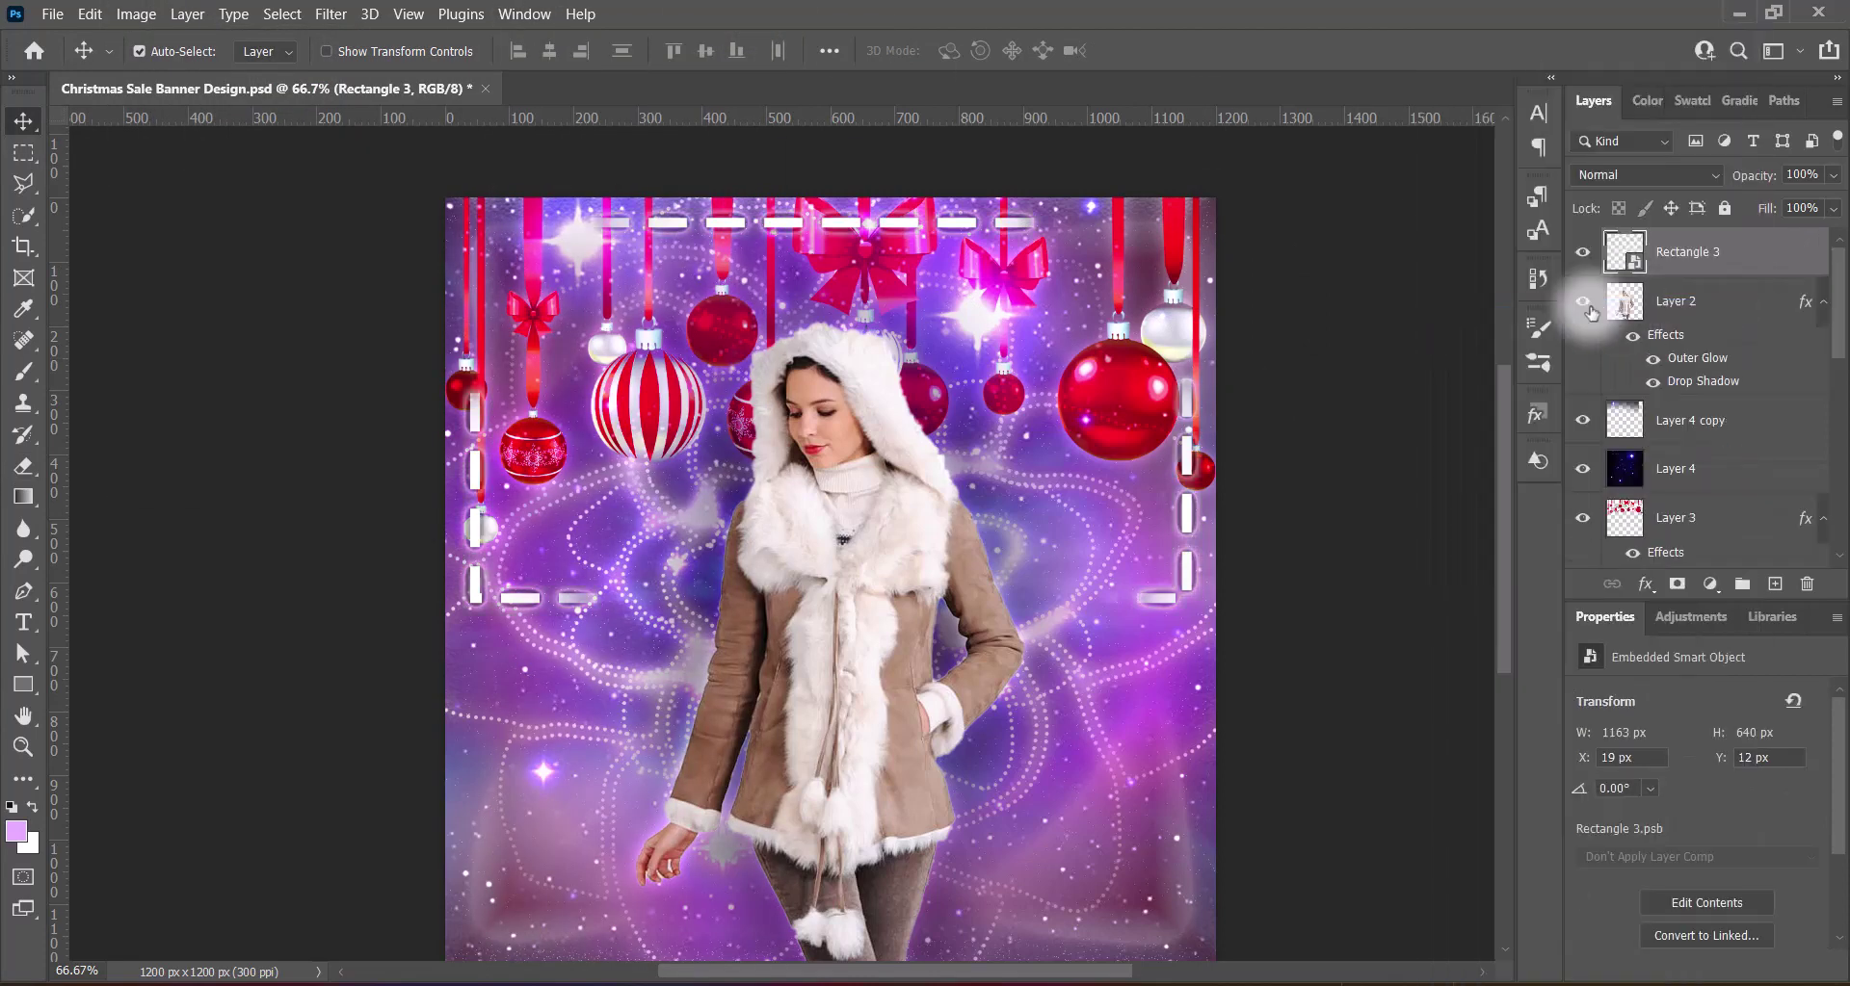
pyautogui.hotkey('ctrl', 'z')
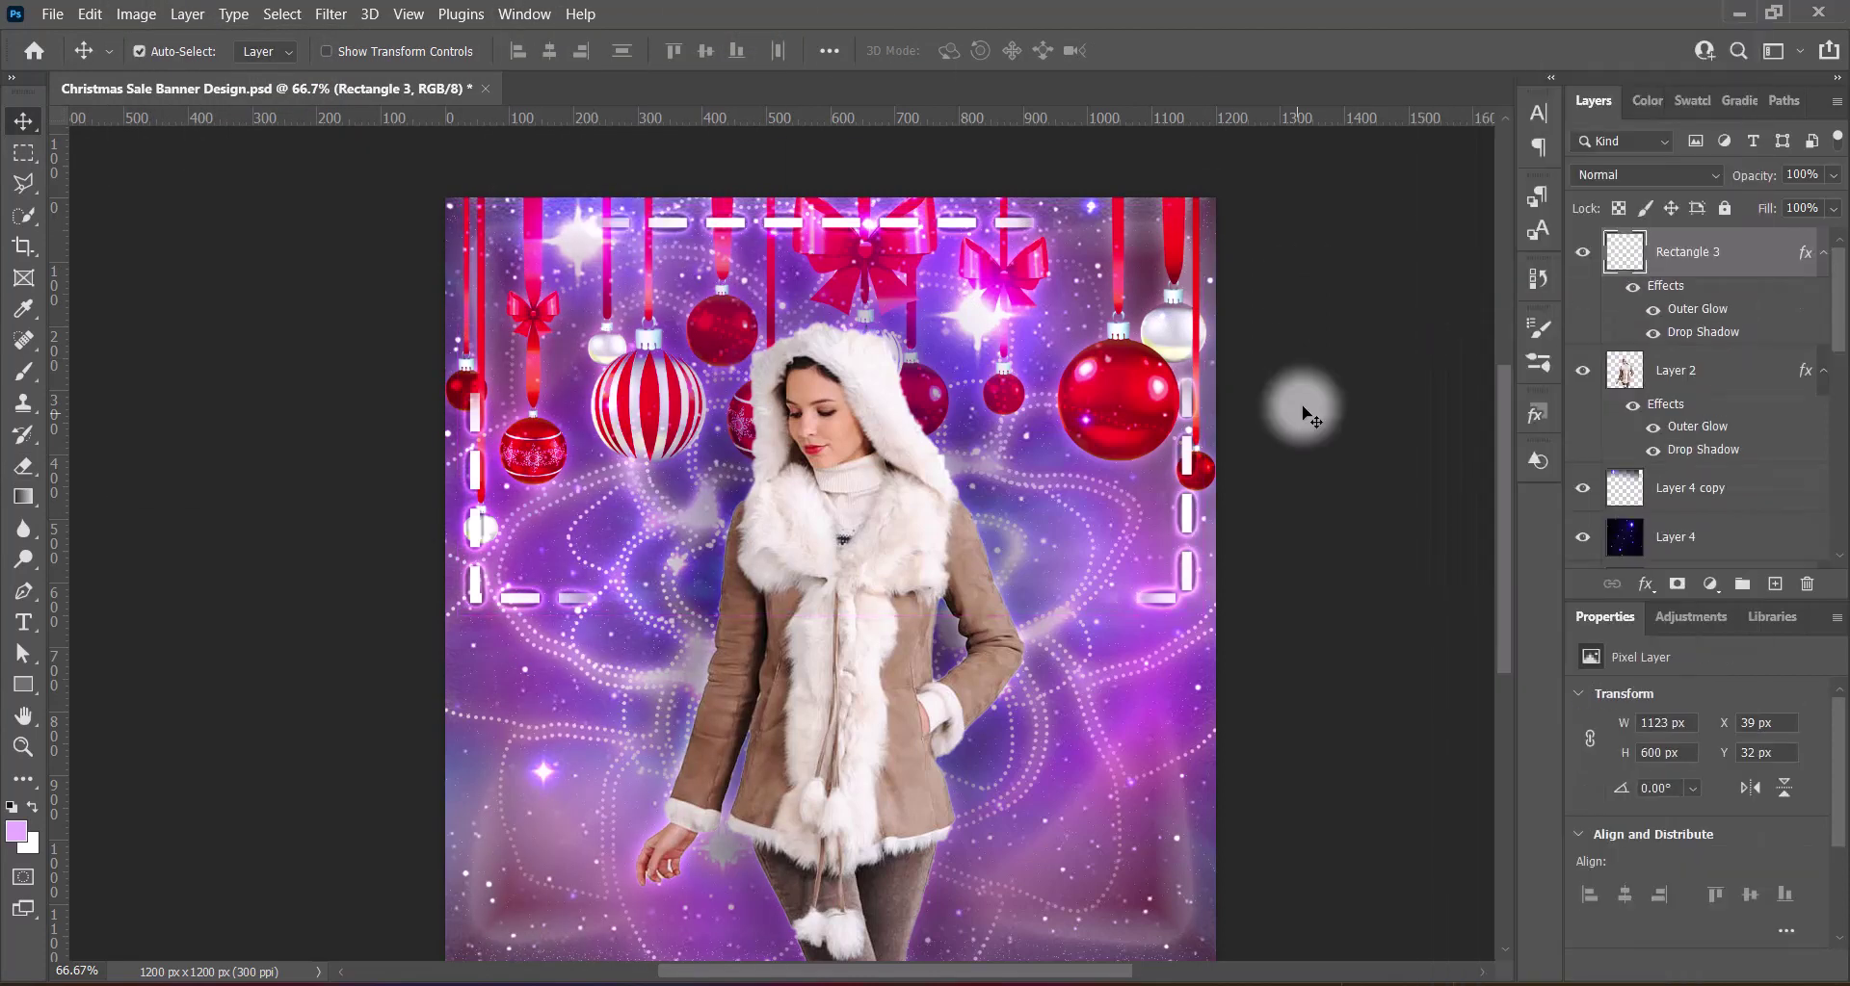
# Raise Vibrance by +3, save the banner, and add an empty Layer 5 on top
pyautogui.click(136, 14)
pyautogui.click(438, 178)
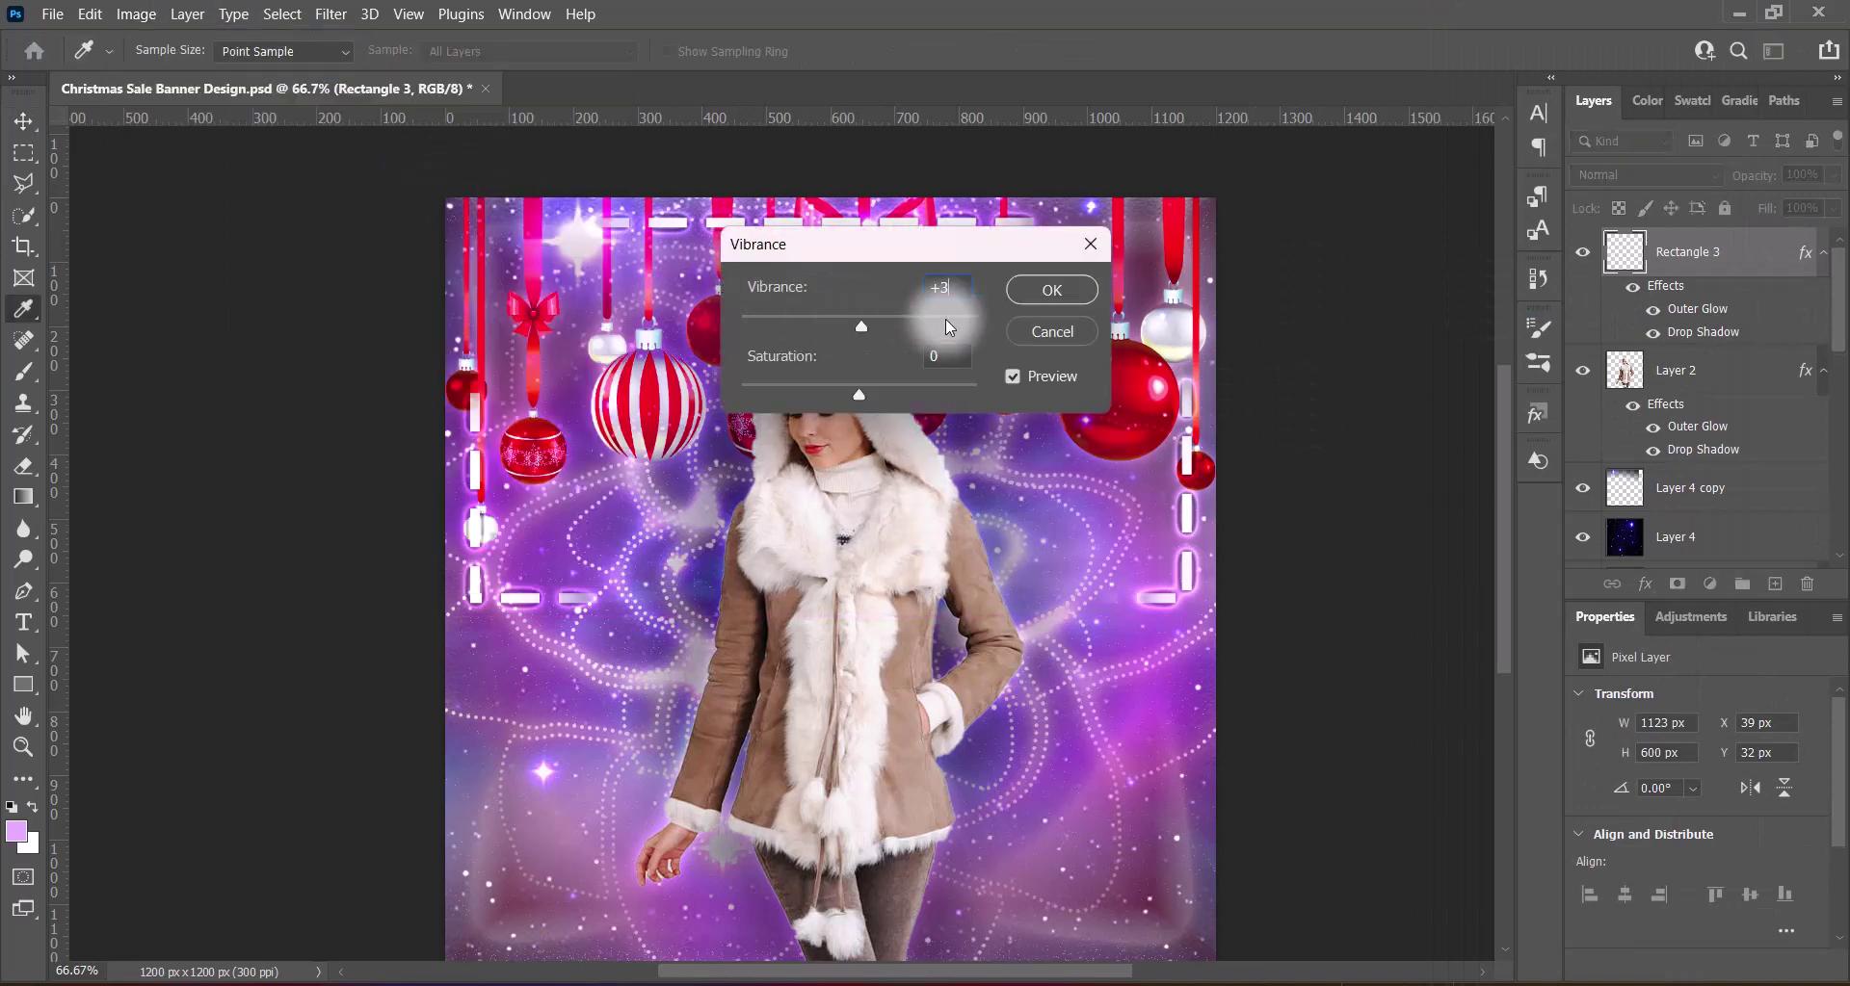
pyautogui.click(1061, 297)
pyautogui.hotkey('ctrl', 's')
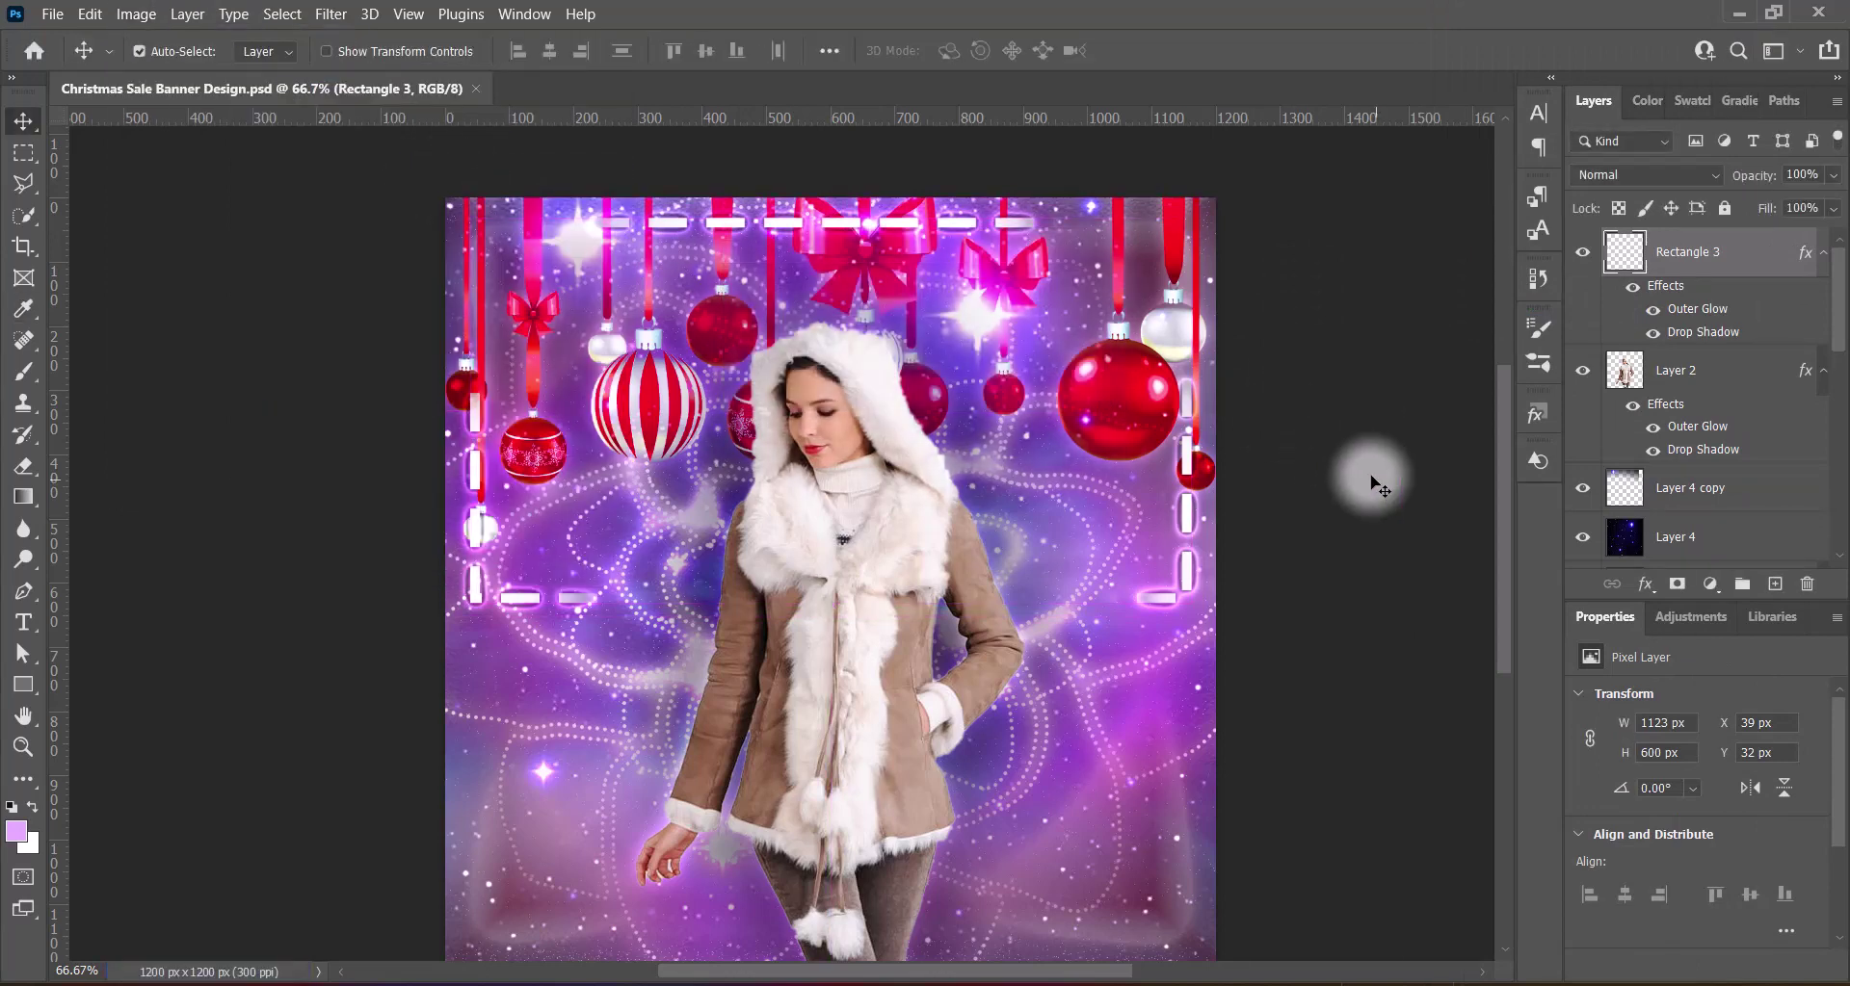
pyautogui.click(1775, 584)
# Type 'Christmas Winter Wear' as white 18 pt text
pyautogui.click(23, 622)
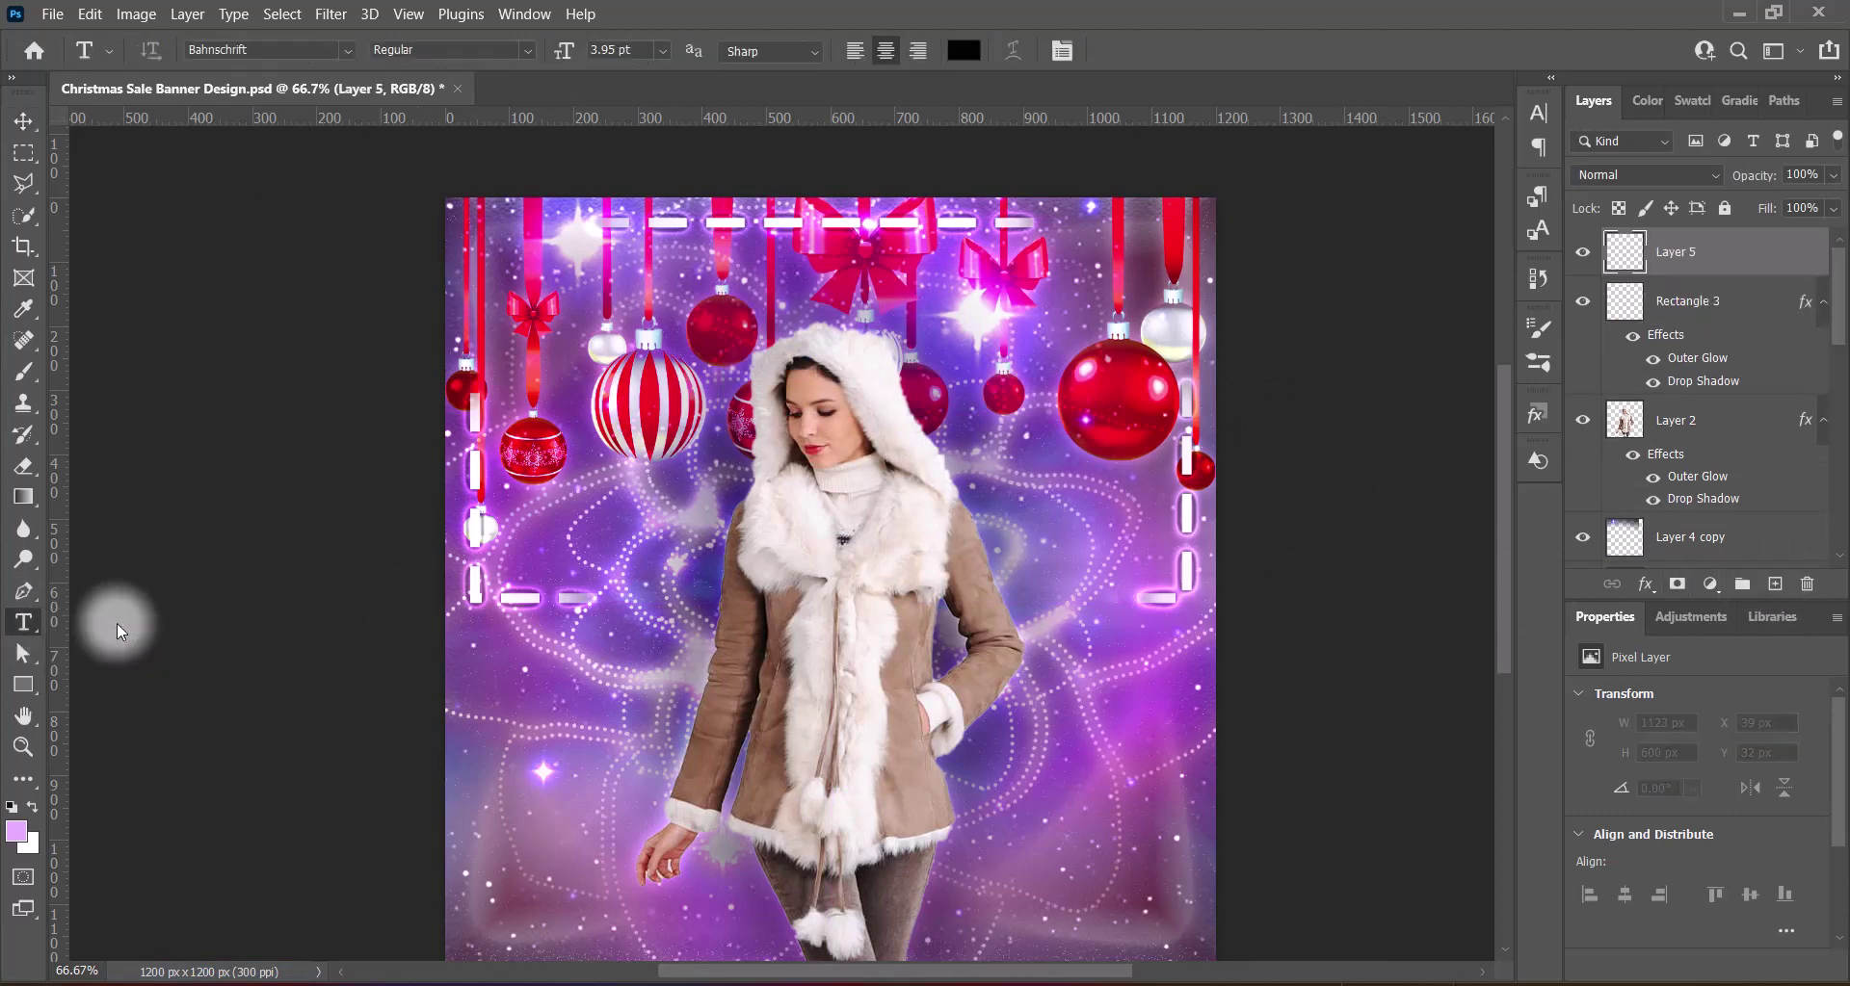
pyautogui.click(964, 51)
pyautogui.click(1184, 304)
pyautogui.press('Return')
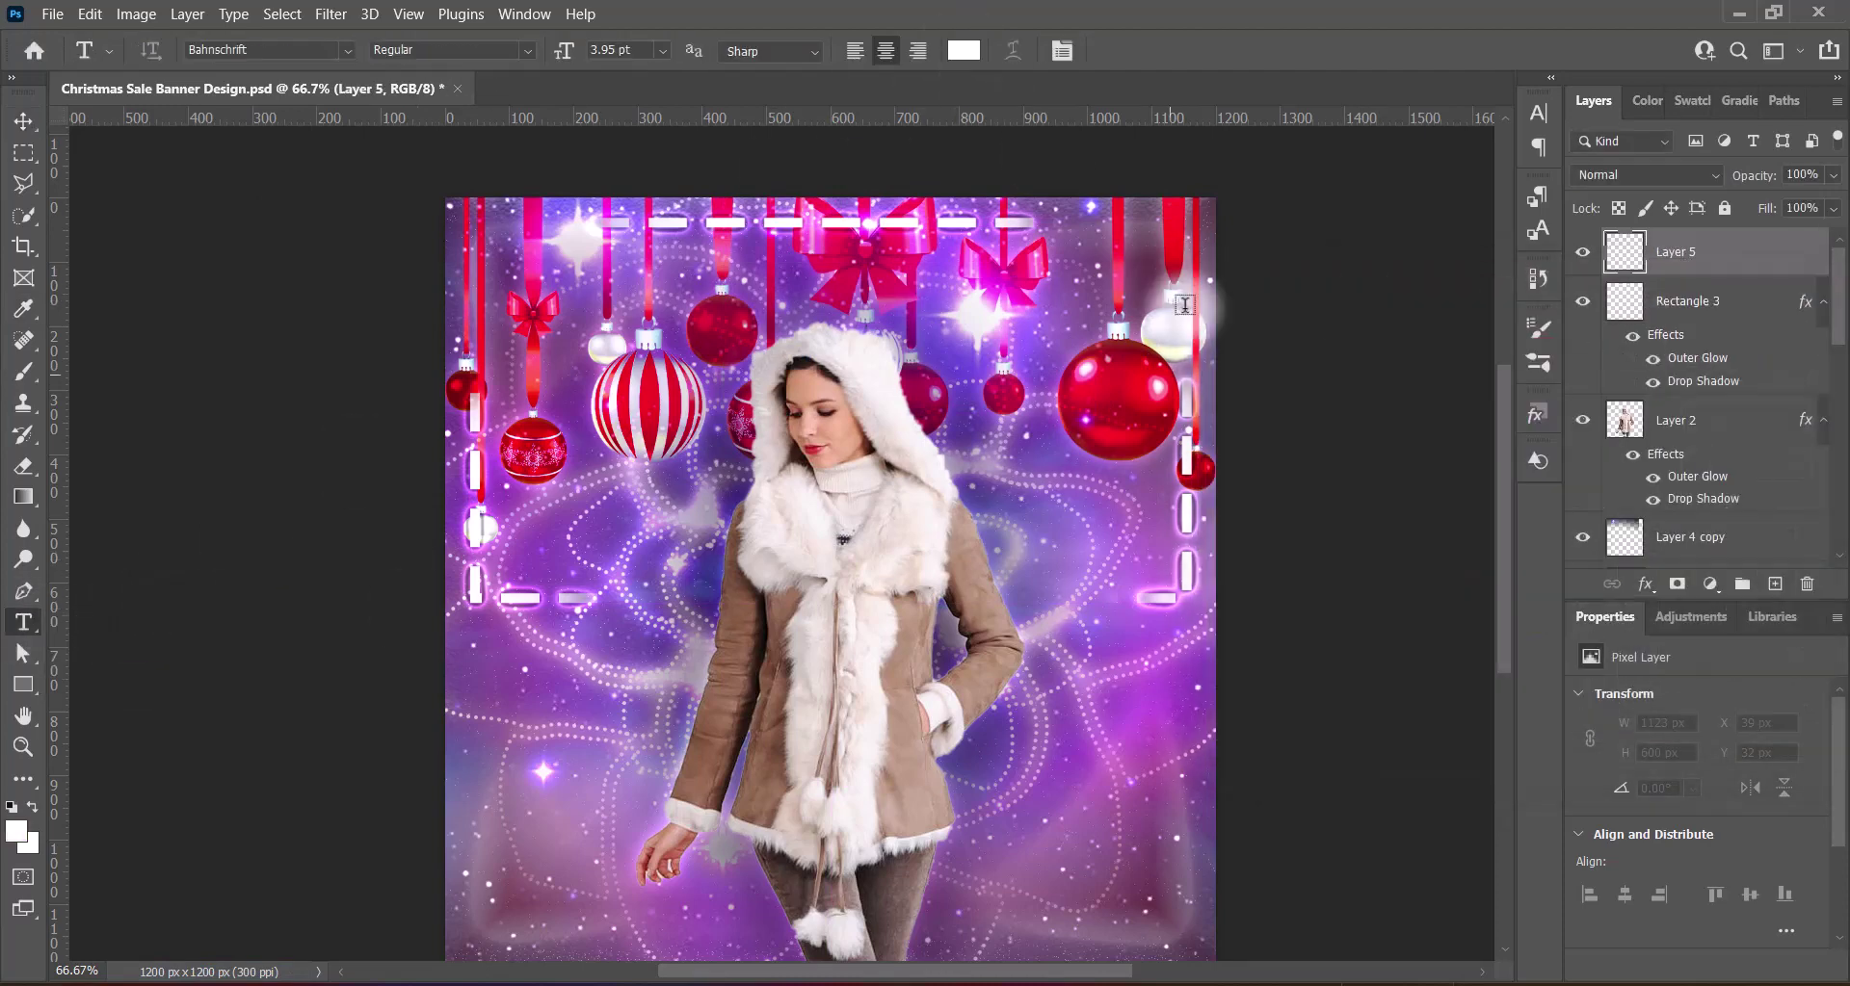
pyautogui.click(662, 50)
pyautogui.click(650, 252)
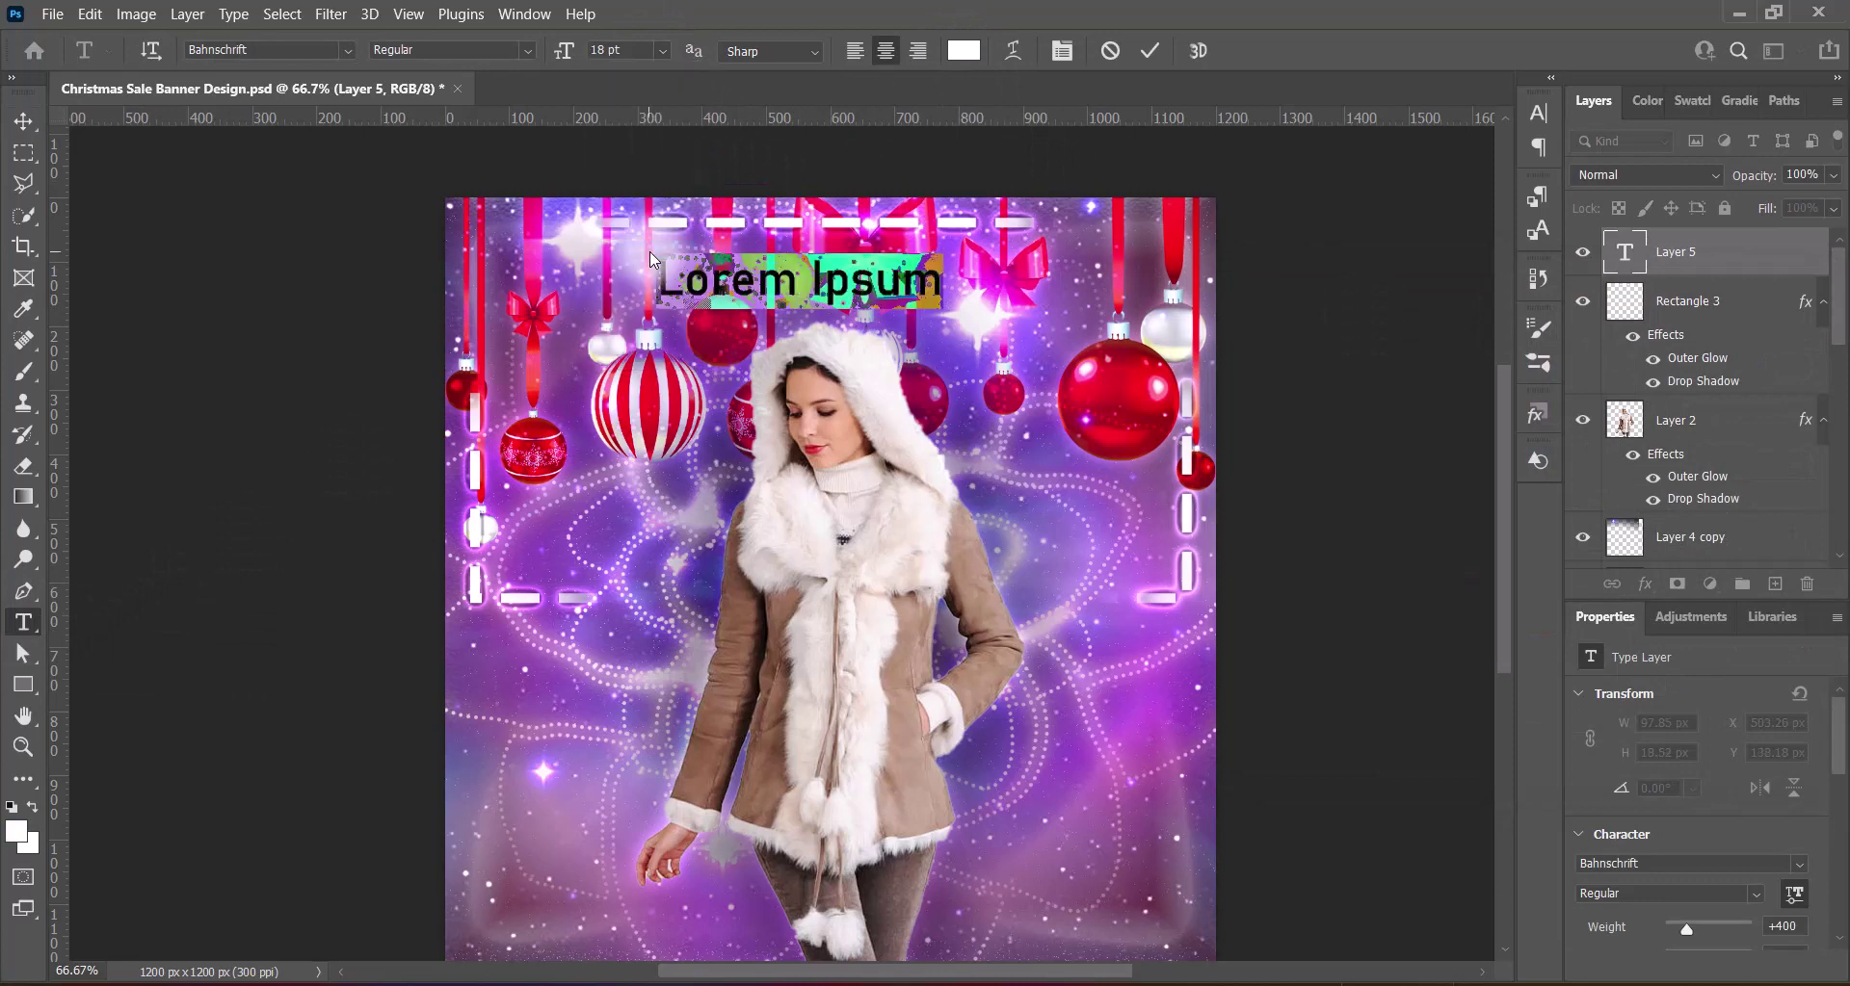
pyautogui.write('Christmas Winter Wear')
# Set the whole title in Franklin Gothic Demi Cond, all caps
pyautogui.hotkey('ctrl', 'a')
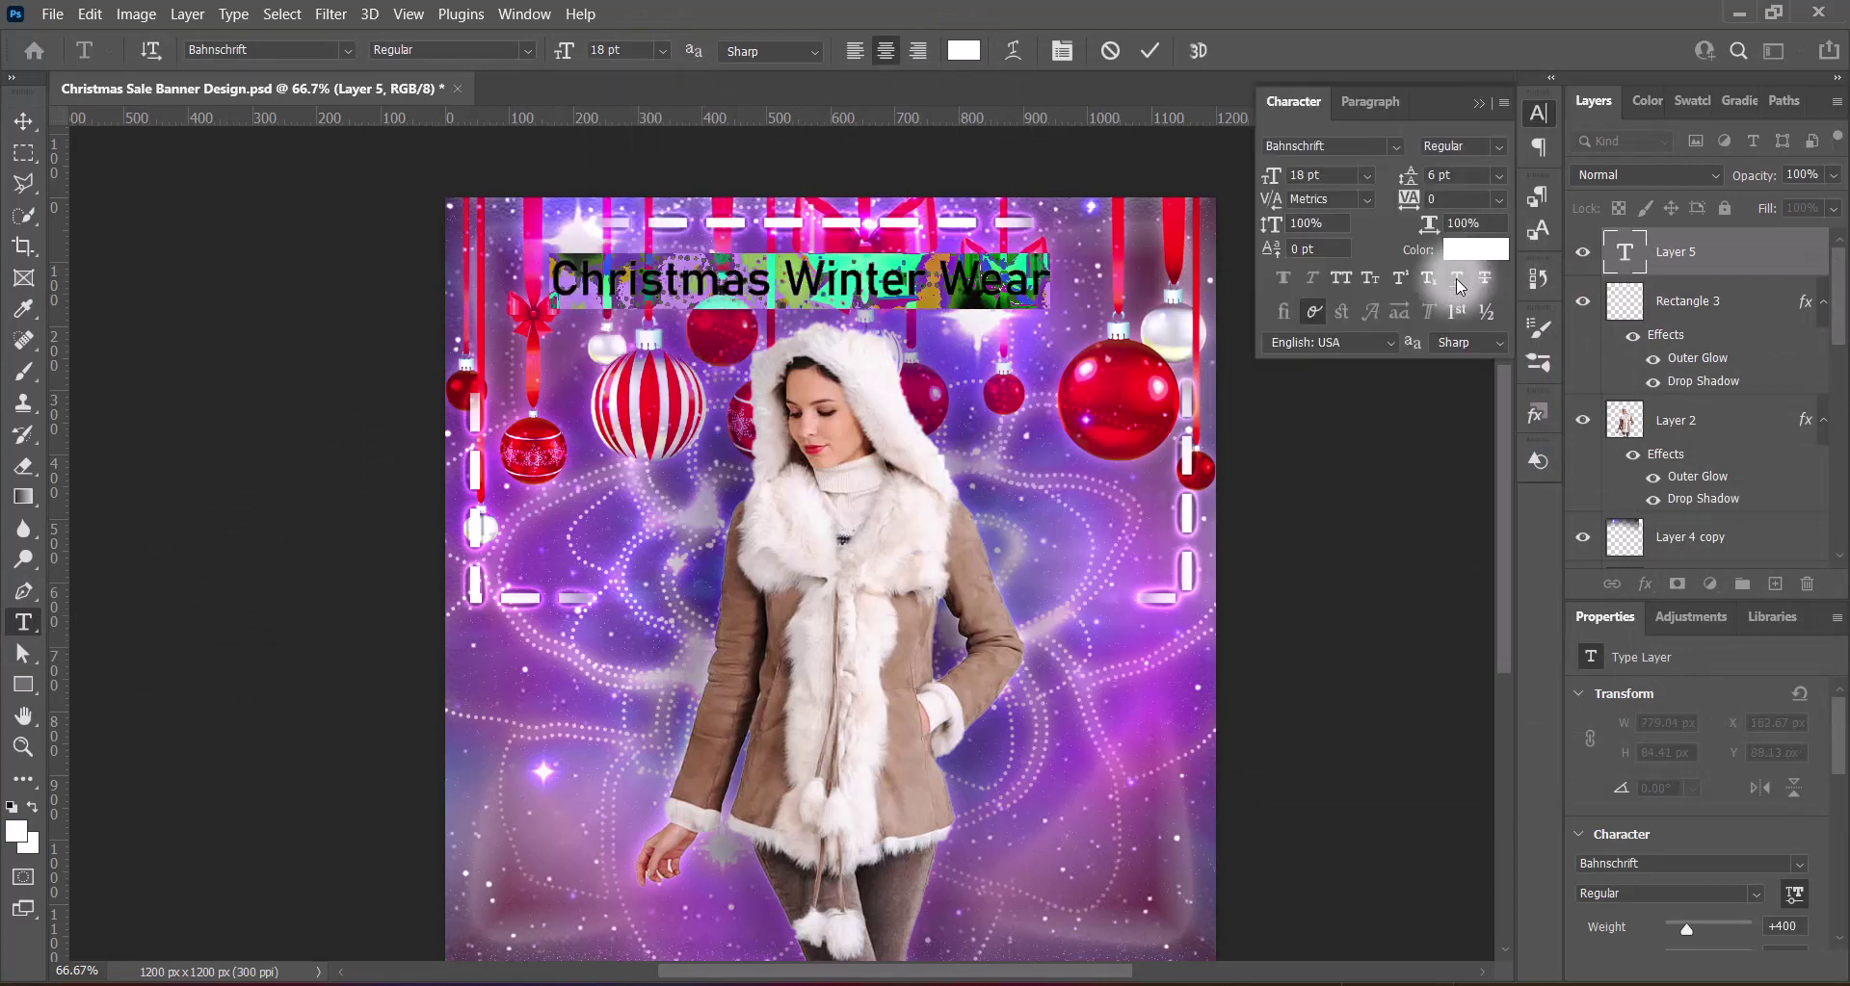
pyautogui.click(348, 50)
pyautogui.scroll(-5, 540, 481)
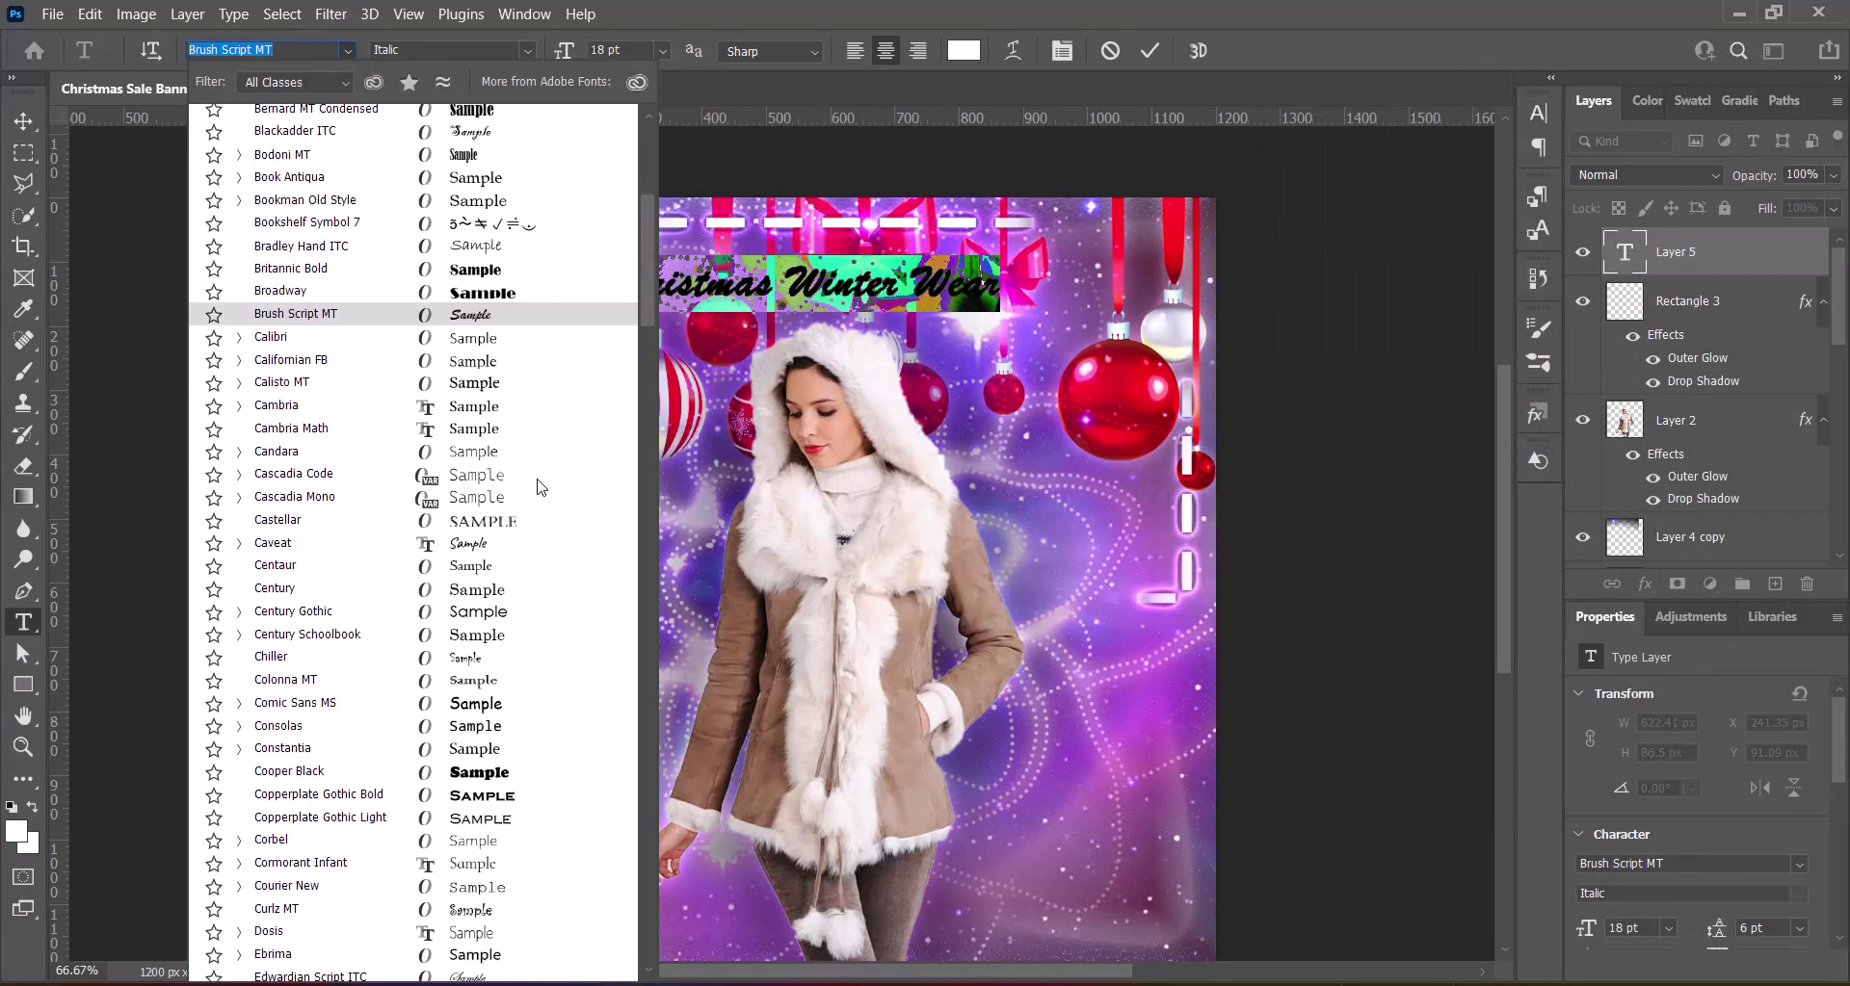
pyautogui.scroll(-5, 554, 479)
pyautogui.scroll(-5, 554, 479)
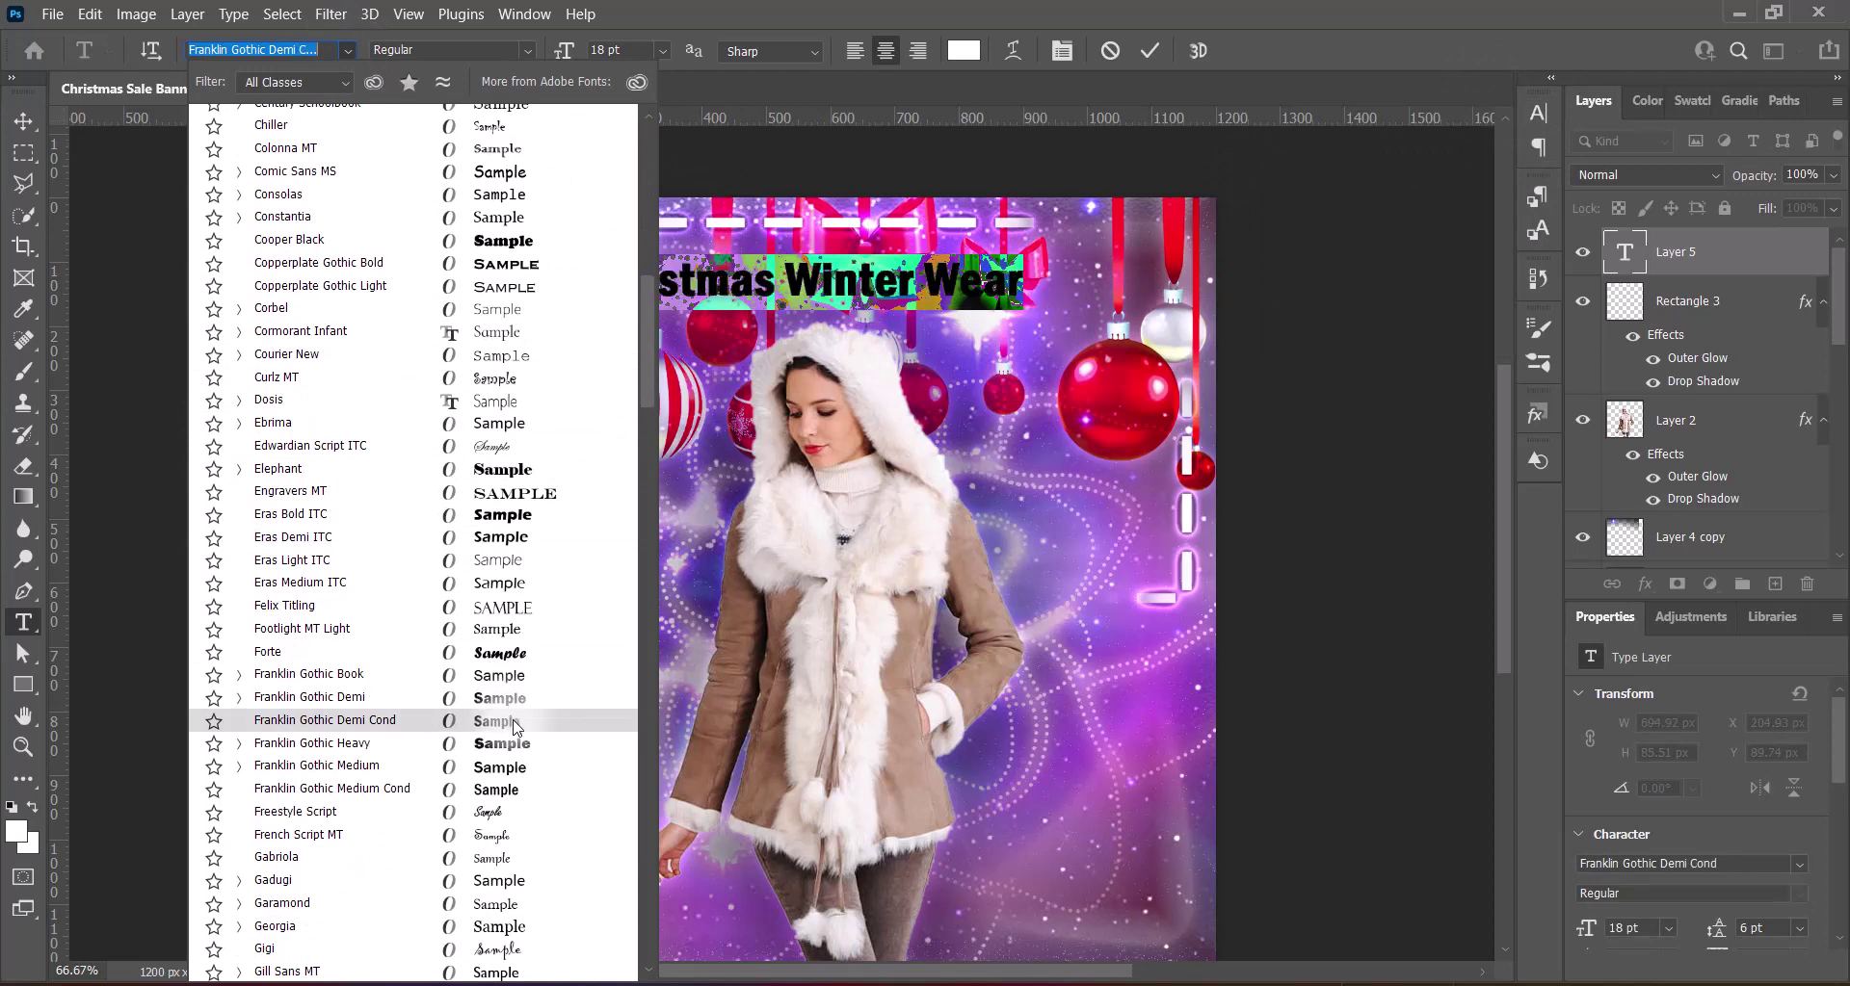
pyautogui.click(514, 725)
pyautogui.click(1538, 113)
pyautogui.click(1341, 269)
pyautogui.click(1149, 50)
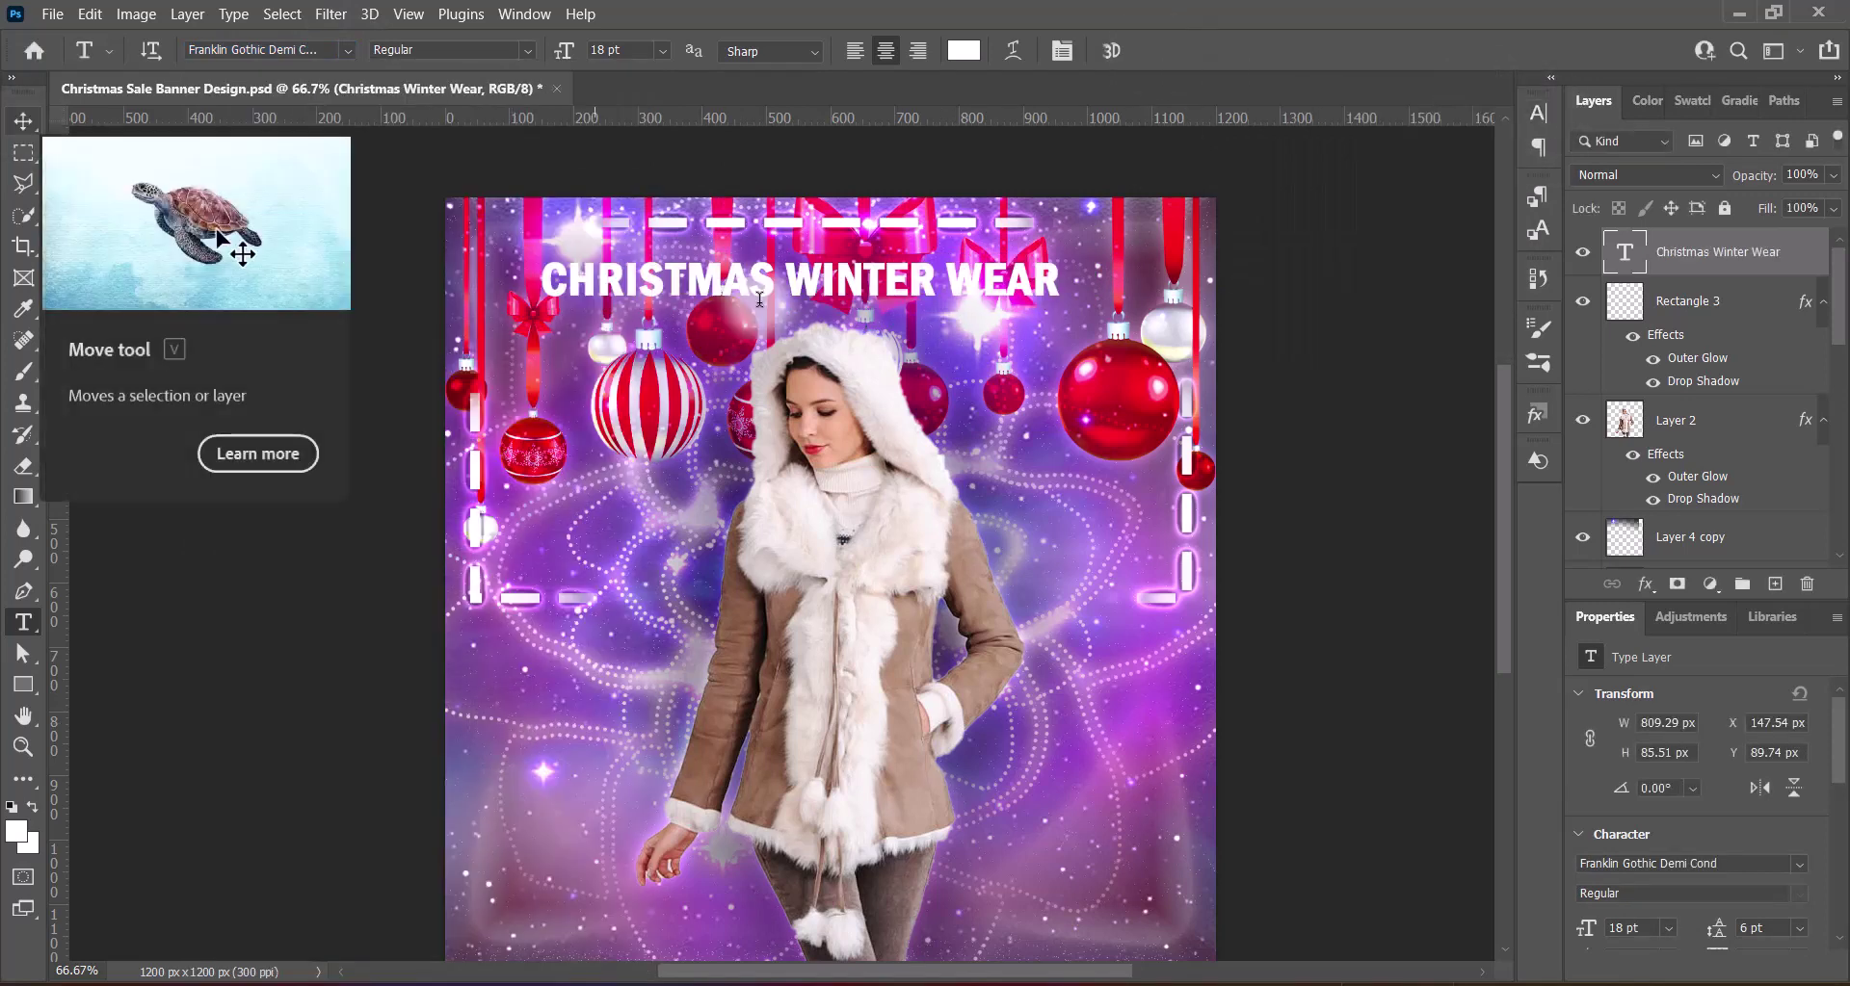
# Enlarge the title to 24 pt and nudge it up and to the right
pyautogui.moveTo(540, 279); pyautogui.dragTo(1060, 279)
pyautogui.click(1539, 112)
pyautogui.moveTo(562, 49); pyautogui.dragTo(570, 50)
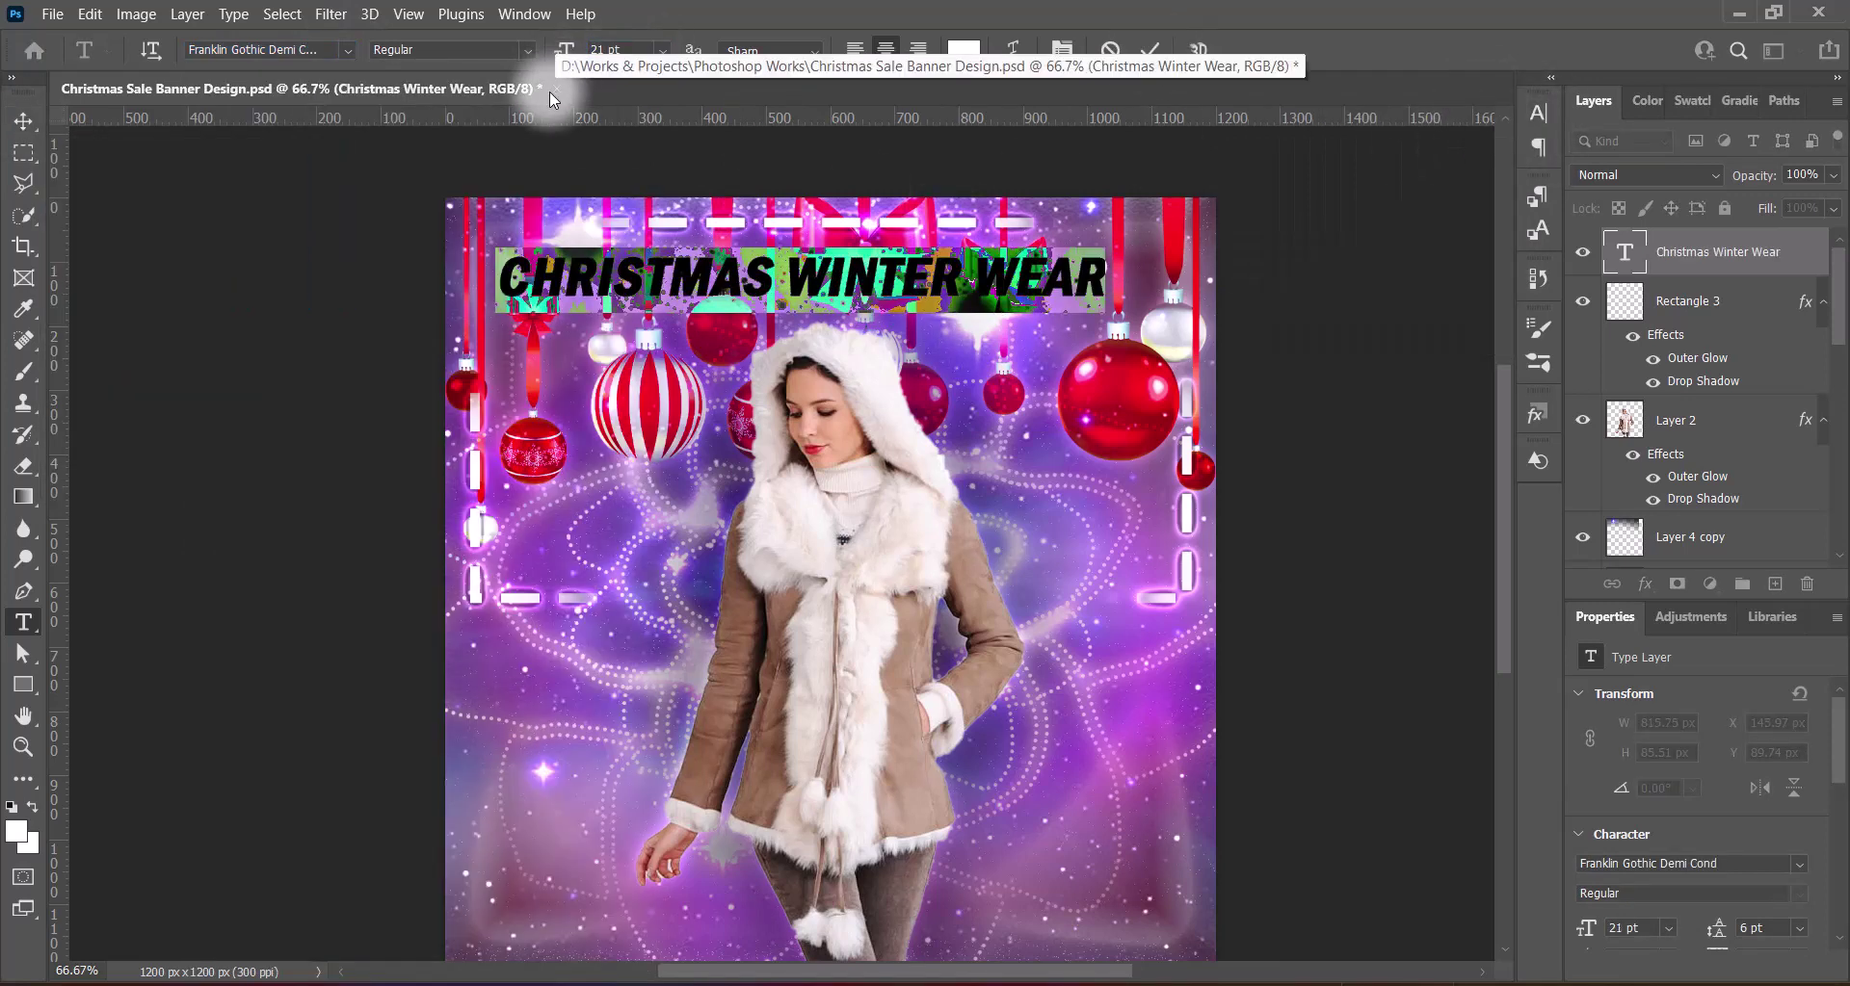
pyautogui.click(23, 120)
pyautogui.moveTo(761, 289); pyautogui.dragTo(1193, 275)
# Make the word CHRISTMAS 16 pt Agency FB
pyautogui.press('t')
pyautogui.doubleClick(655, 265)
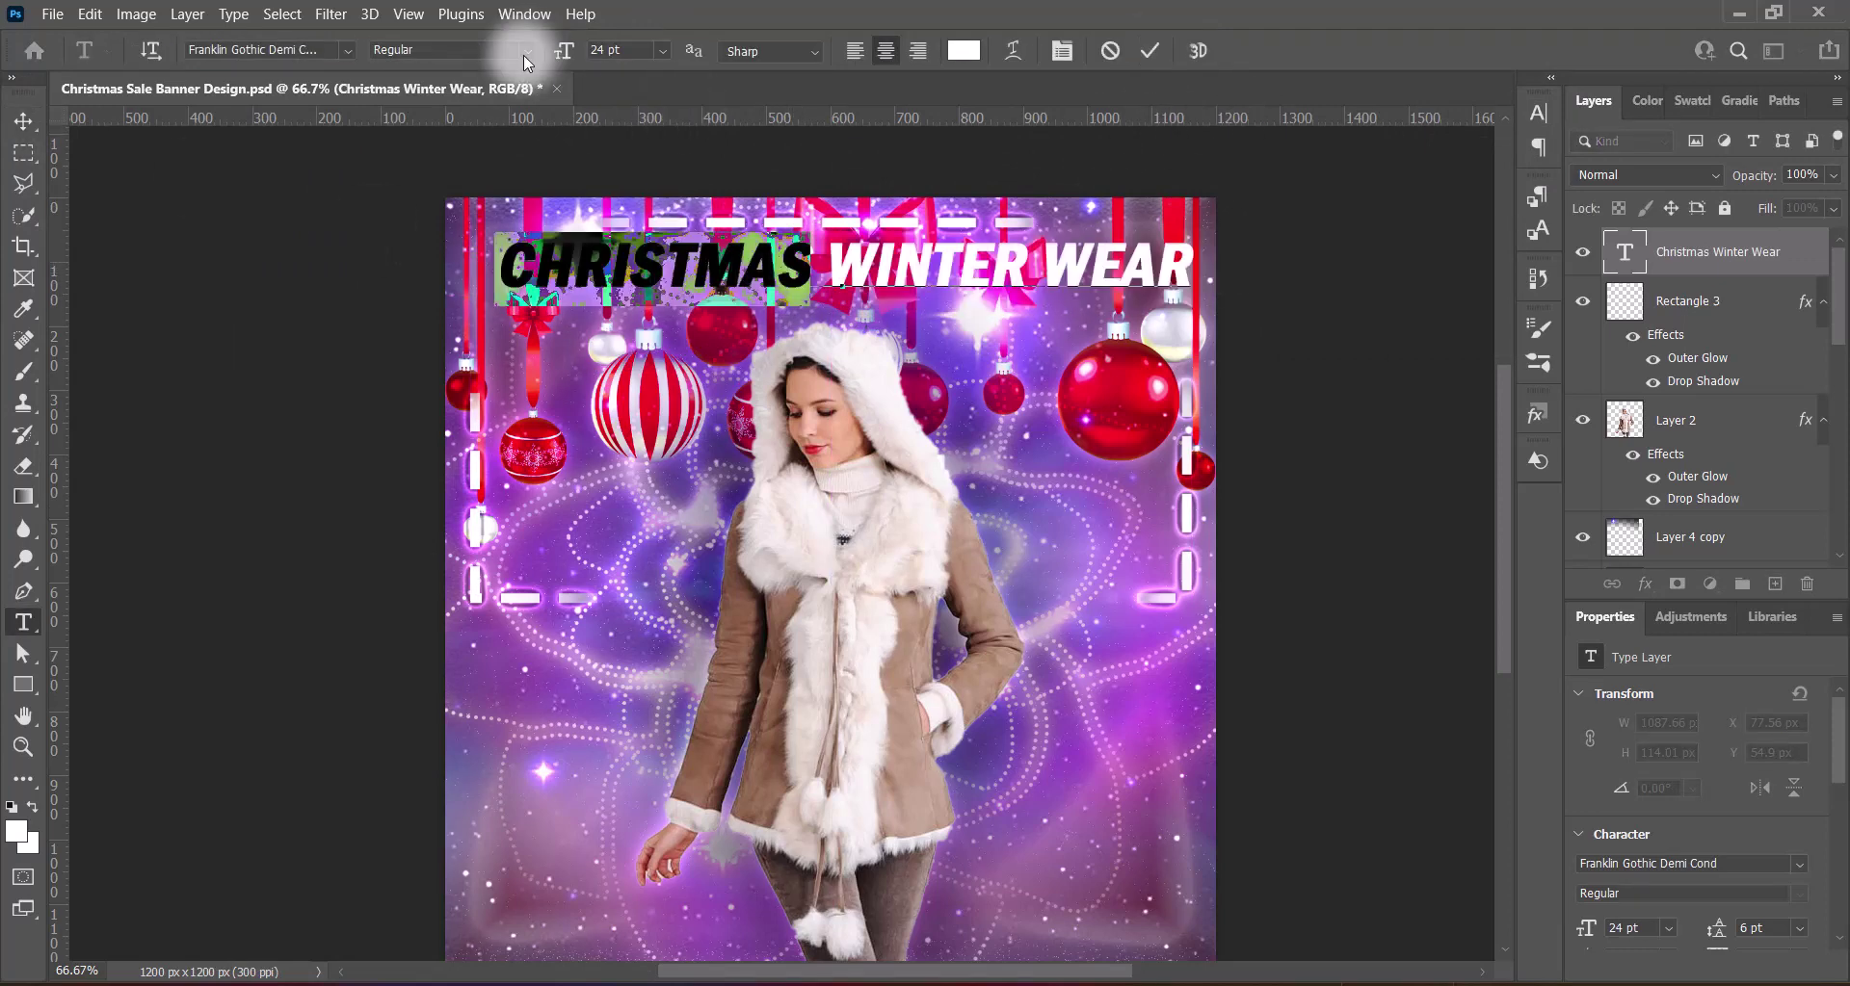
pyautogui.moveTo(564, 50); pyautogui.dragTo(556, 50)
pyautogui.click(347, 51)
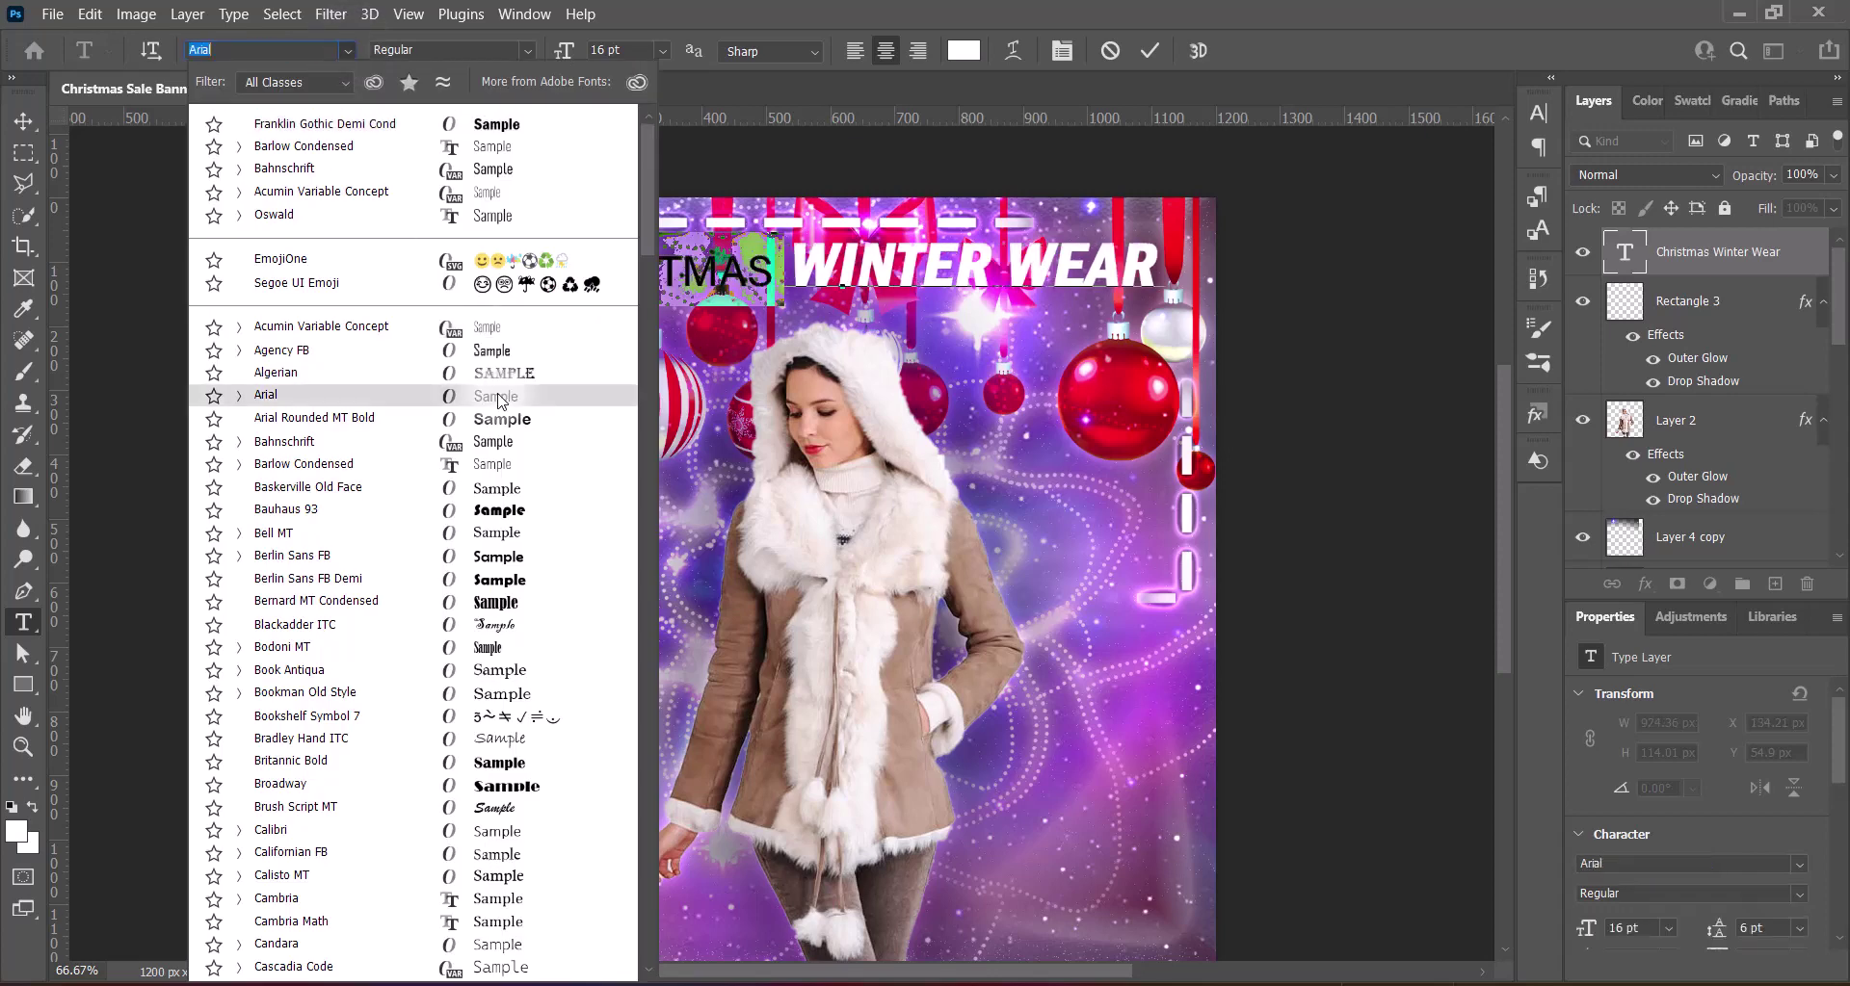
pyautogui.click(308, 360)
pyautogui.click(1150, 50)
# Scale the title with Free Transform to span the banner, then nudge it down slightly
pyautogui.press('v')
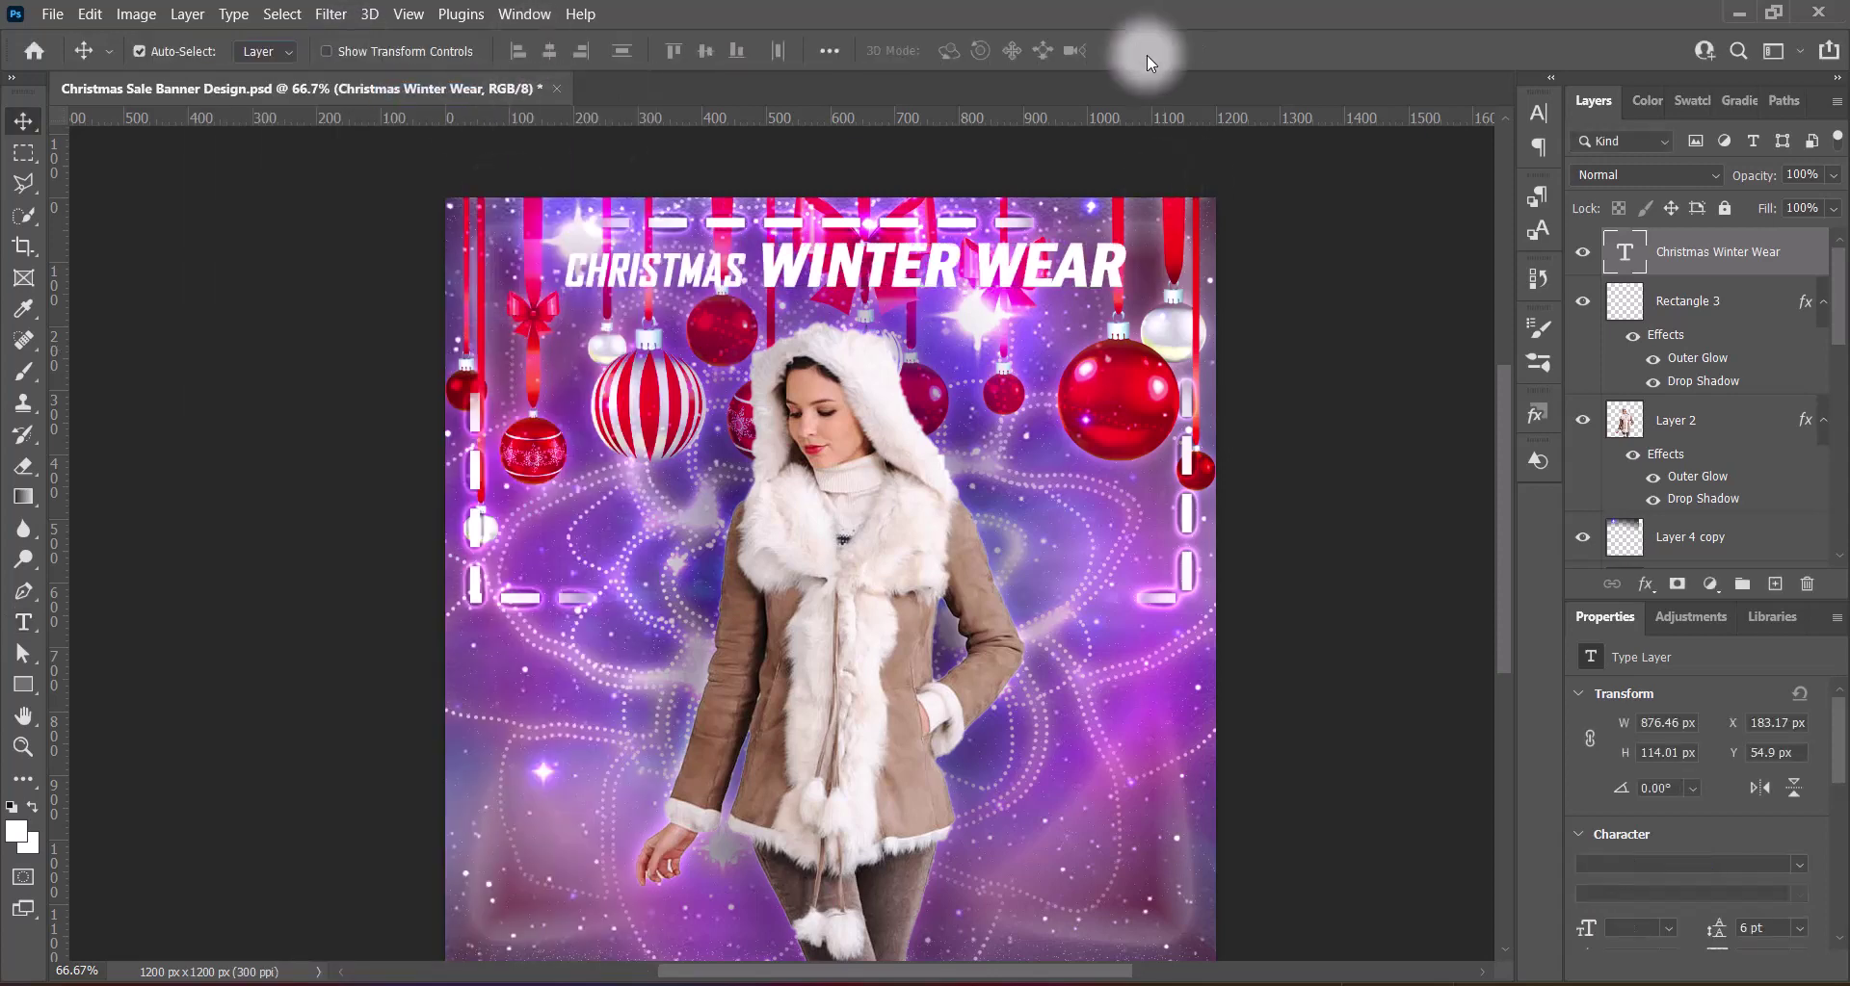
pyautogui.hotkey('ctrl', 't')
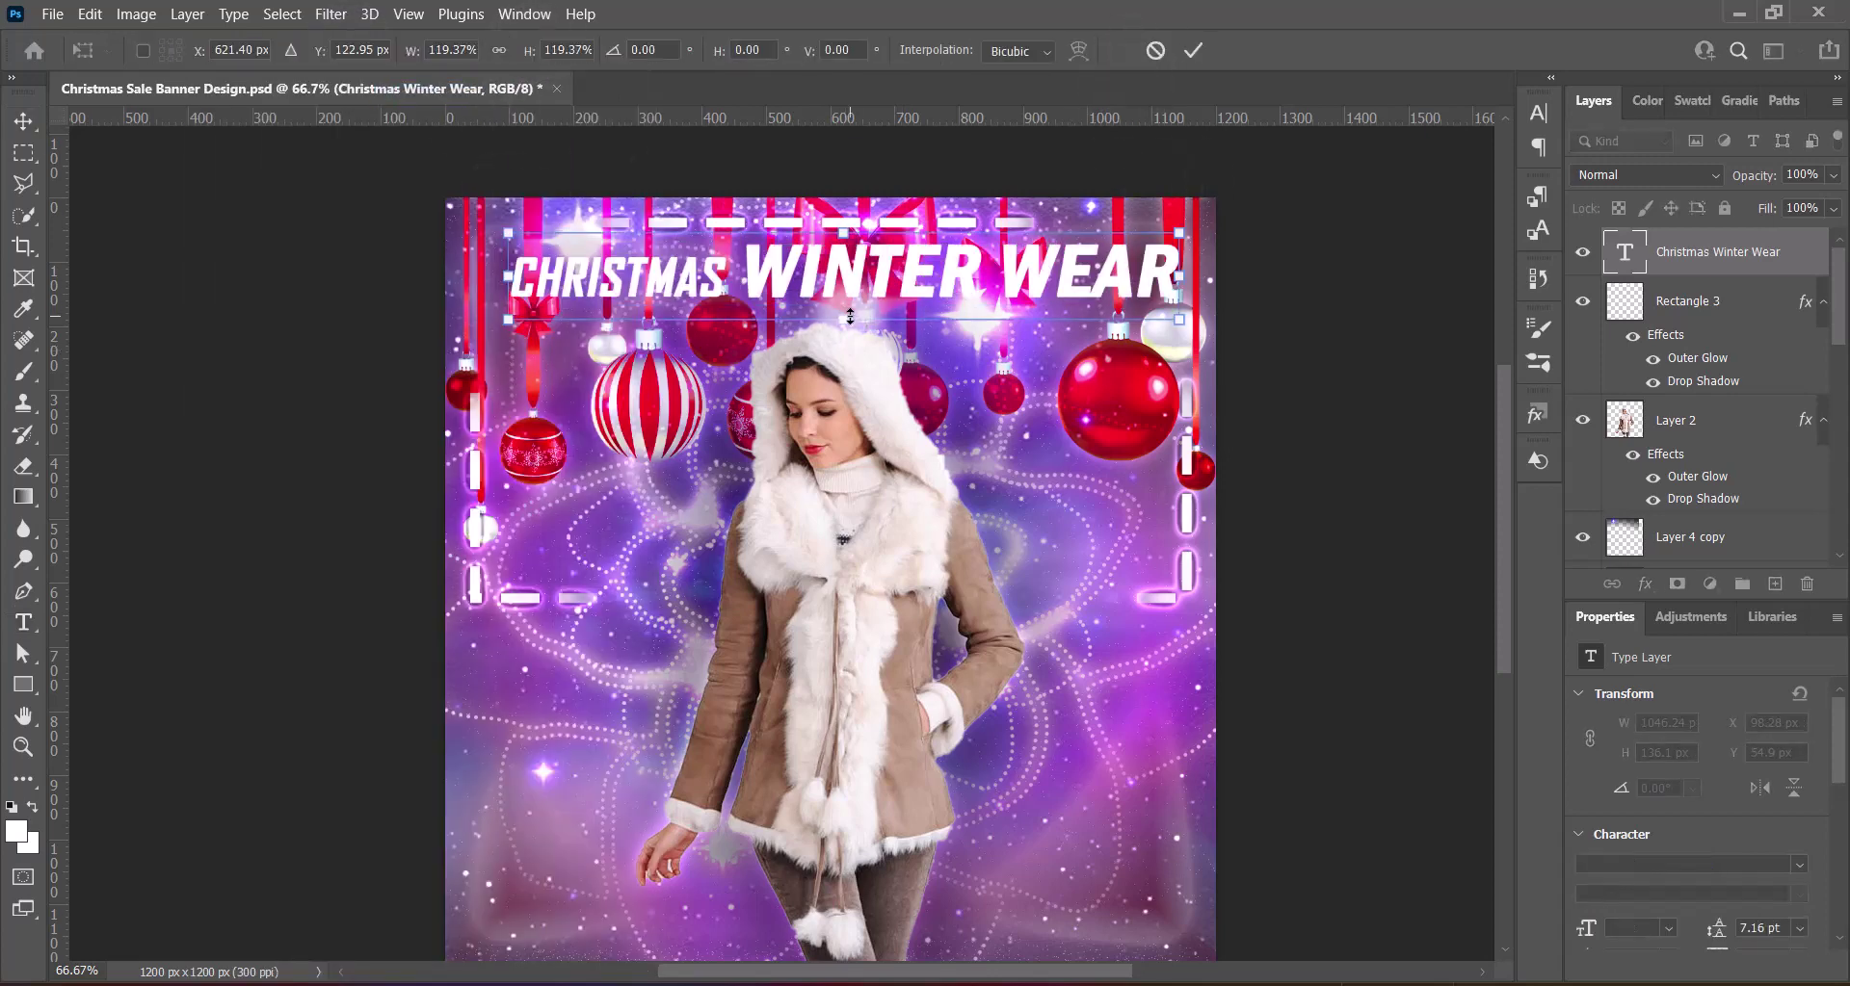
pyautogui.moveTo(1125, 287); pyautogui.dragTo(1166, 302)
pyautogui.click(1252, 332)
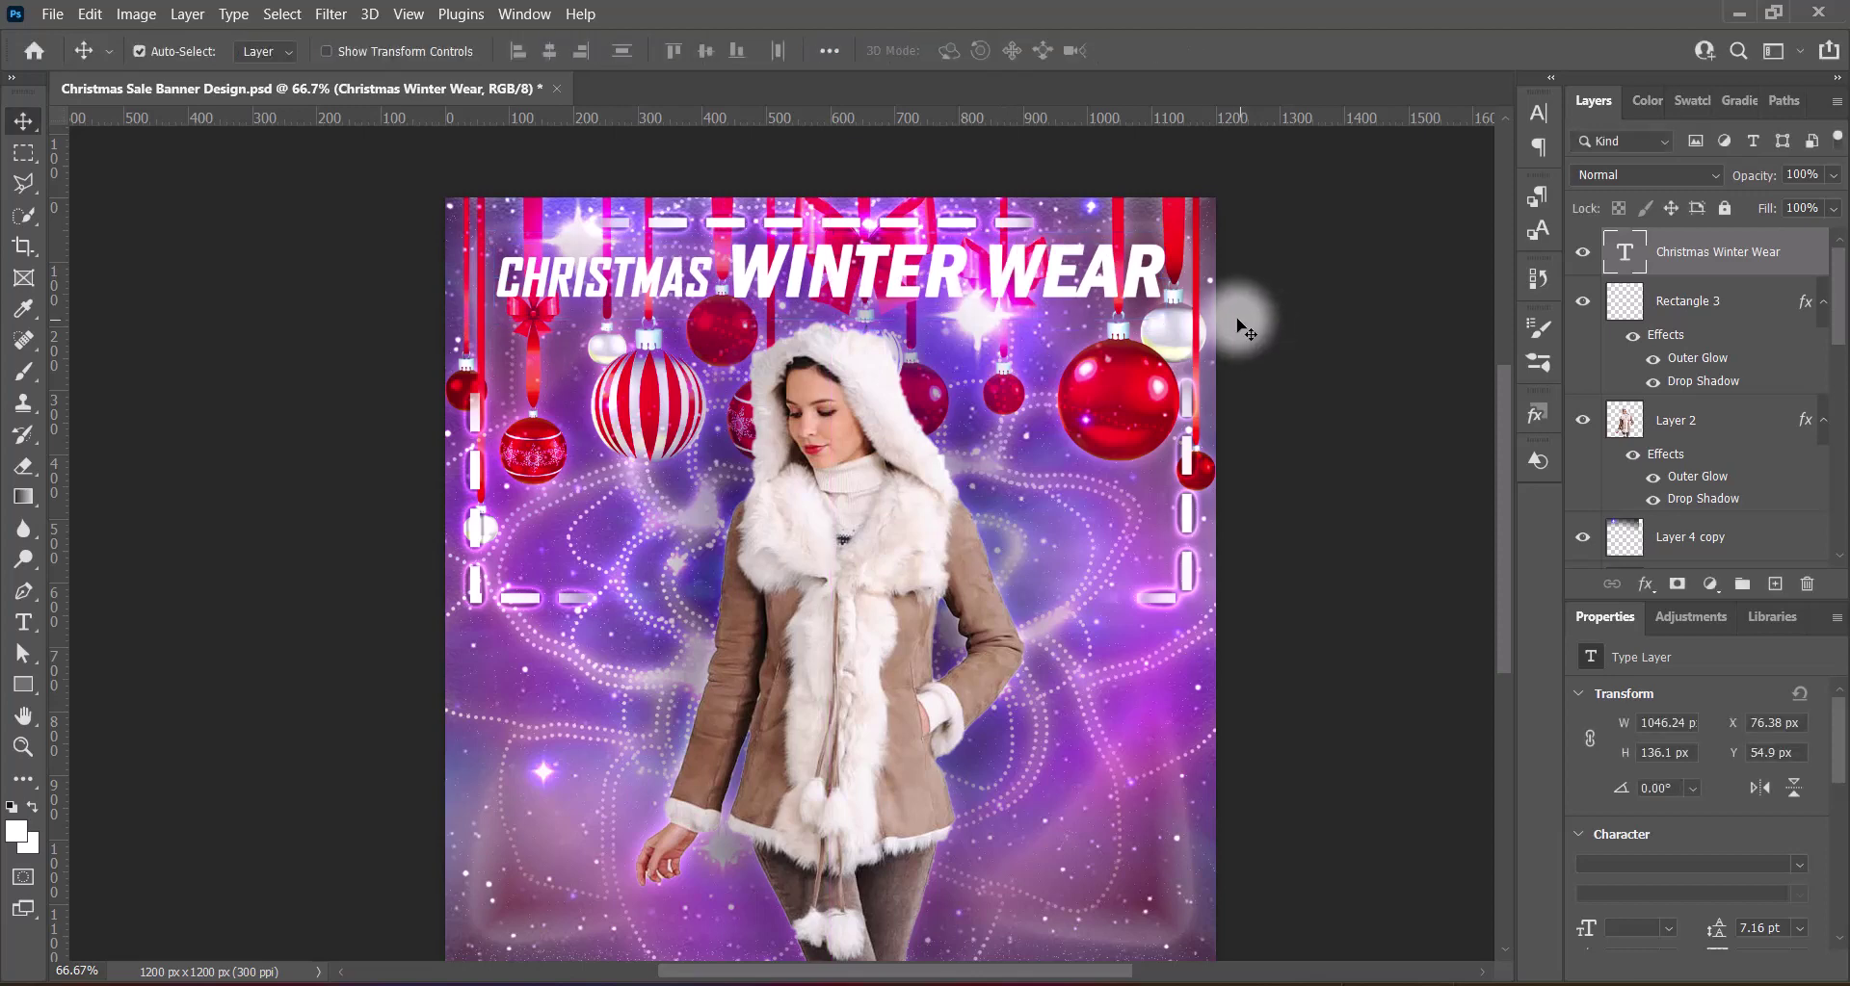
pyautogui.press('Down')
pyautogui.press('Down')
pyautogui.press('Down')
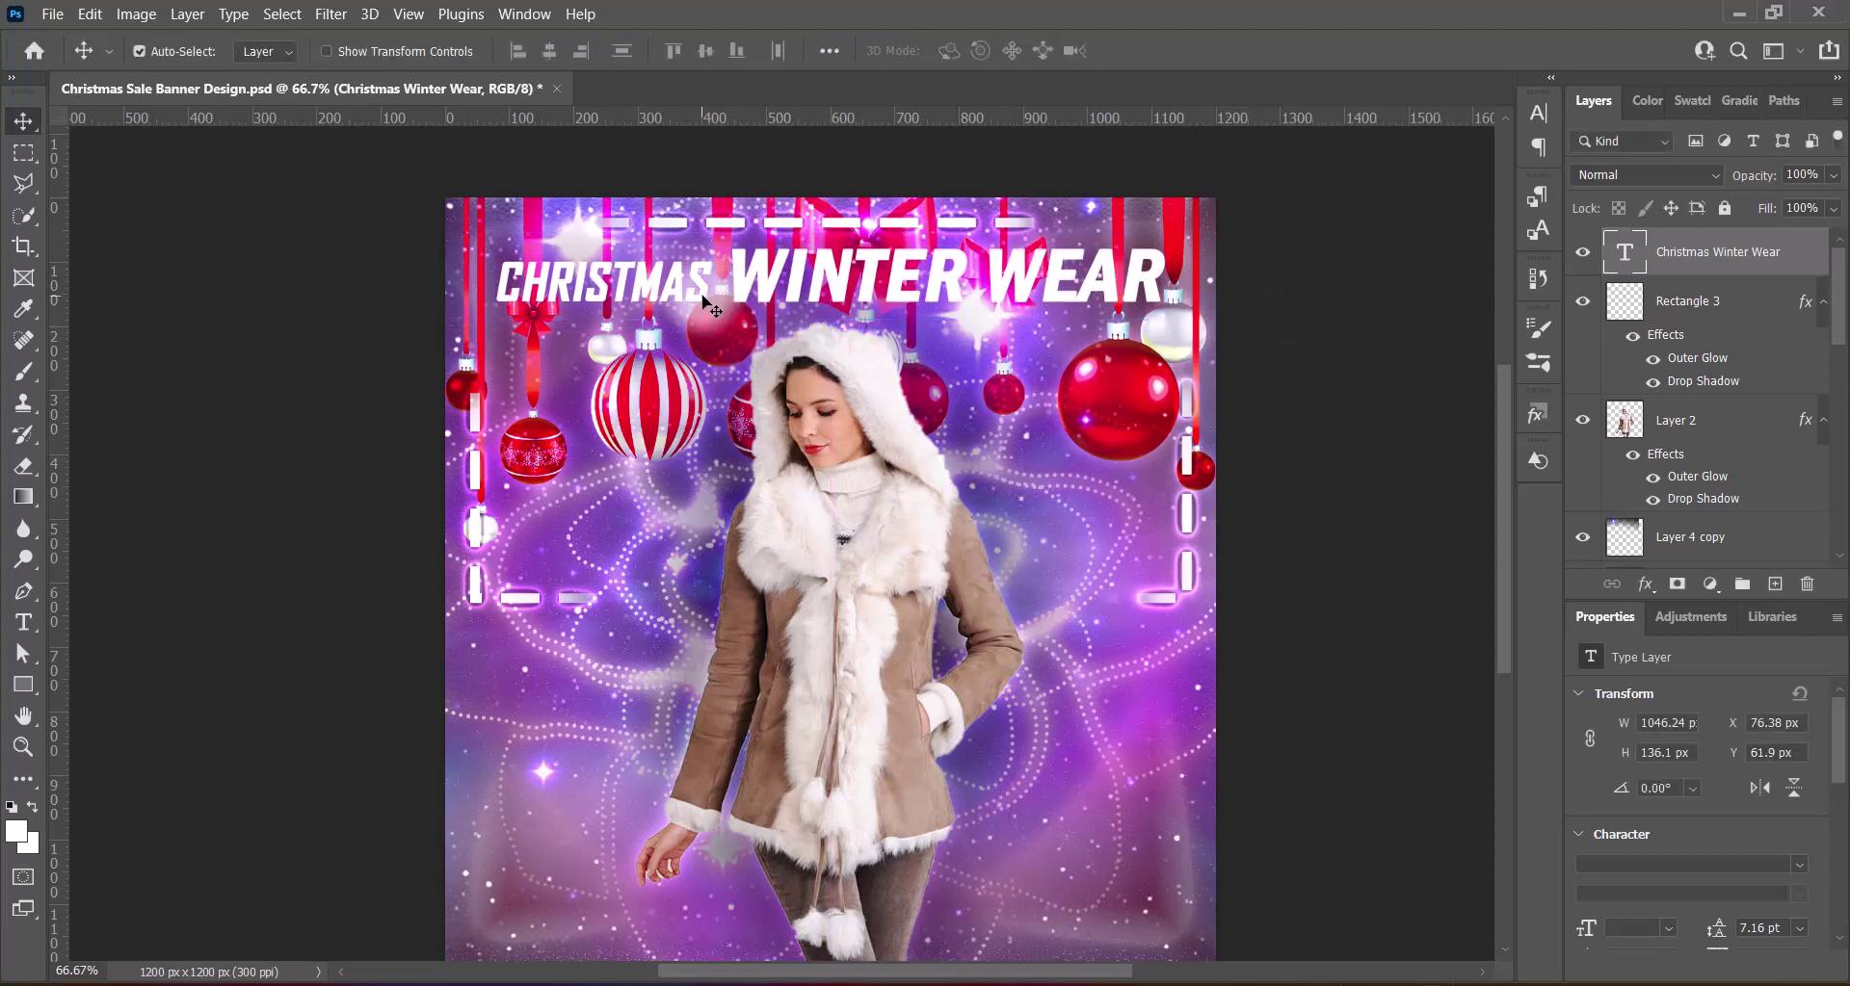
# Add drop shadows to the title, enlarging the second shadow to 79 px
pyautogui.click(971, 678)
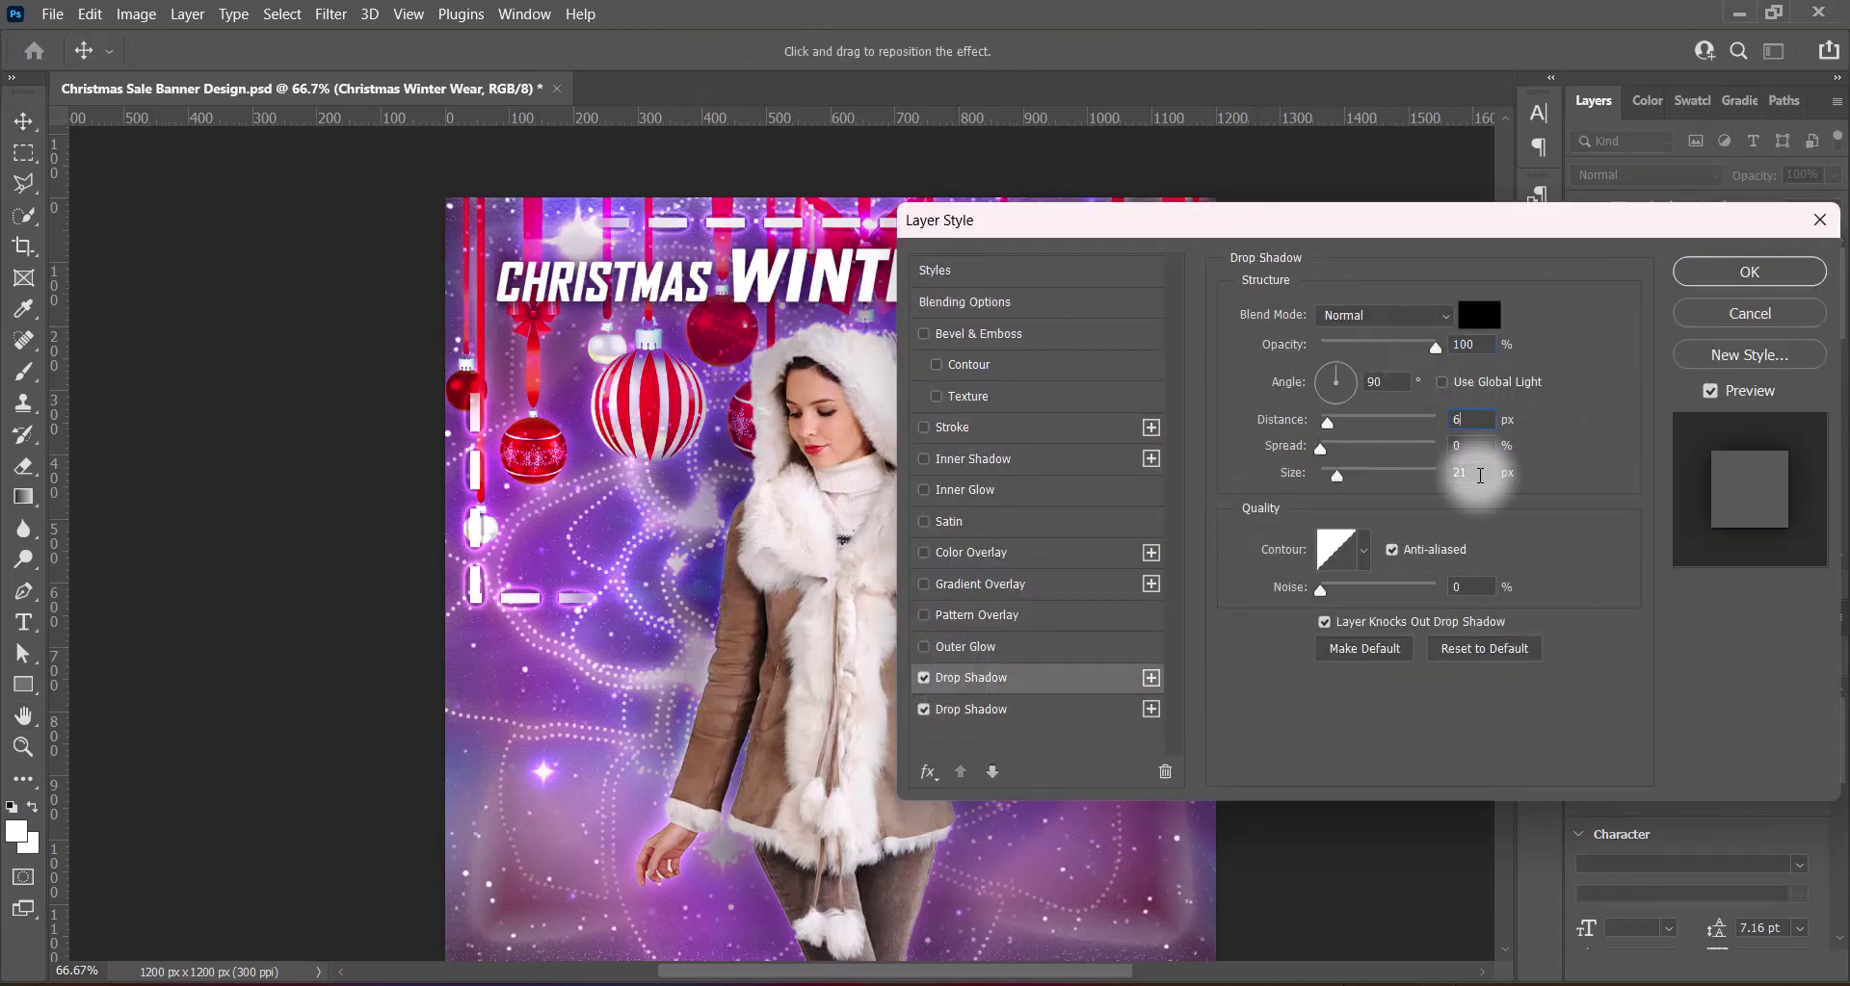
pyautogui.click(1749, 272)
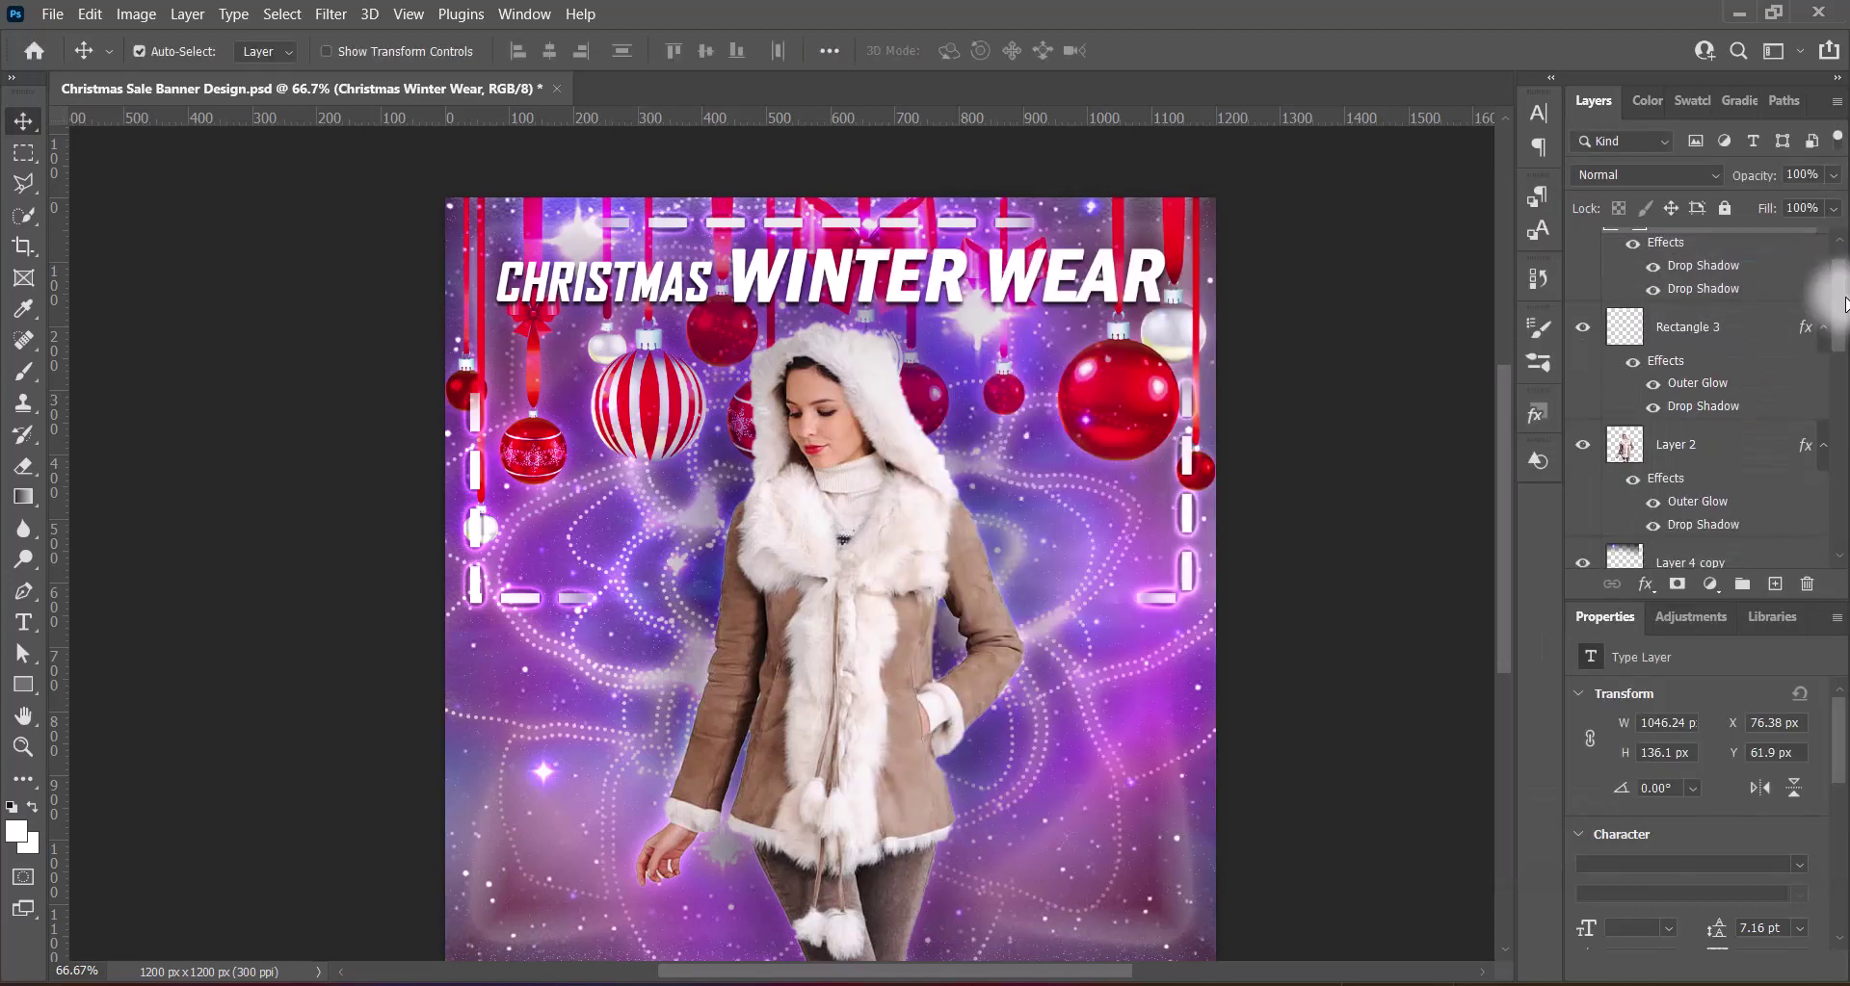
pyautogui.rightClick(1715, 252)
pyautogui.click(1464, 34)
pyautogui.click(971, 709)
pyautogui.moveTo(1375, 464)
pyautogui.mouseDown()
pyautogui.moveTo(1403, 471)
pyautogui.moveTo(1366, 487)
pyautogui.mouseUp()
# Add Bevel & Emboss with a light cyan shadow at 75% and darker highlight at 60%
pyautogui.click(975, 333)
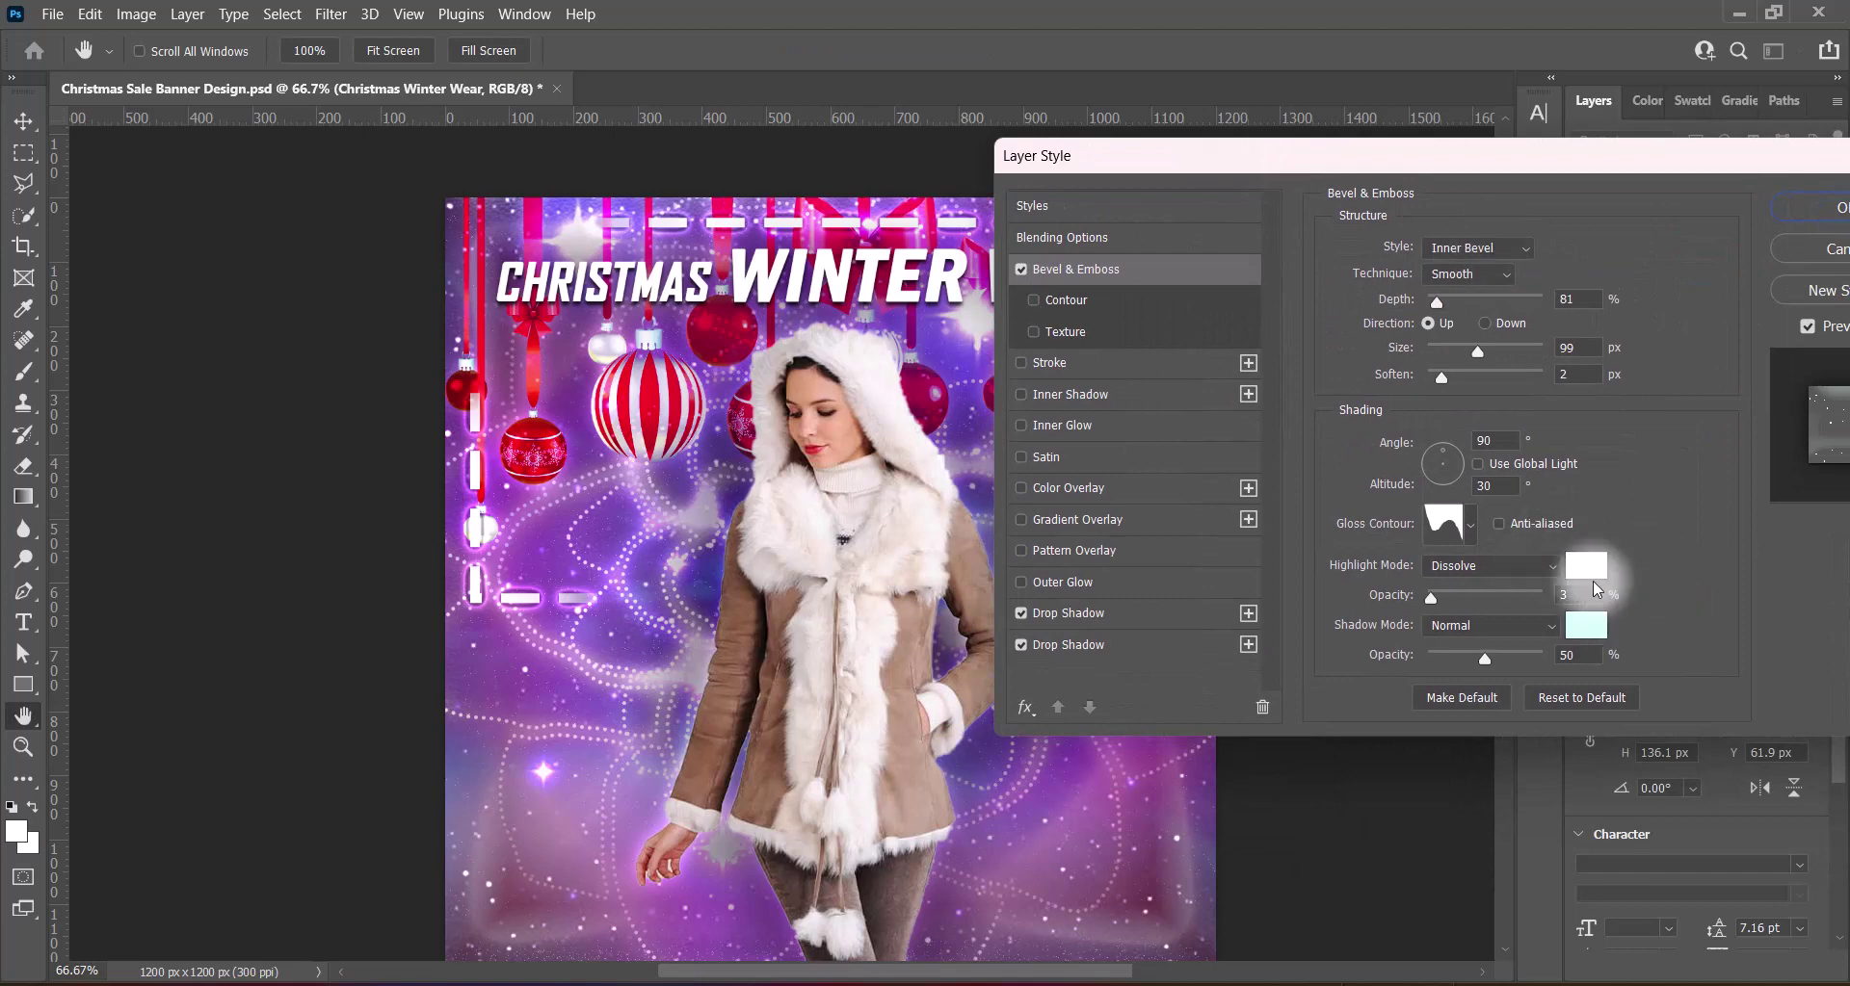
pyautogui.click(1586, 566)
pyautogui.moveTo(1304, 425); pyautogui.dragTo(1494, 520)
pyautogui.click(1757, 323)
pyautogui.click(1585, 625)
pyautogui.moveTo(1375, 482); pyautogui.dragTo(1300, 317)
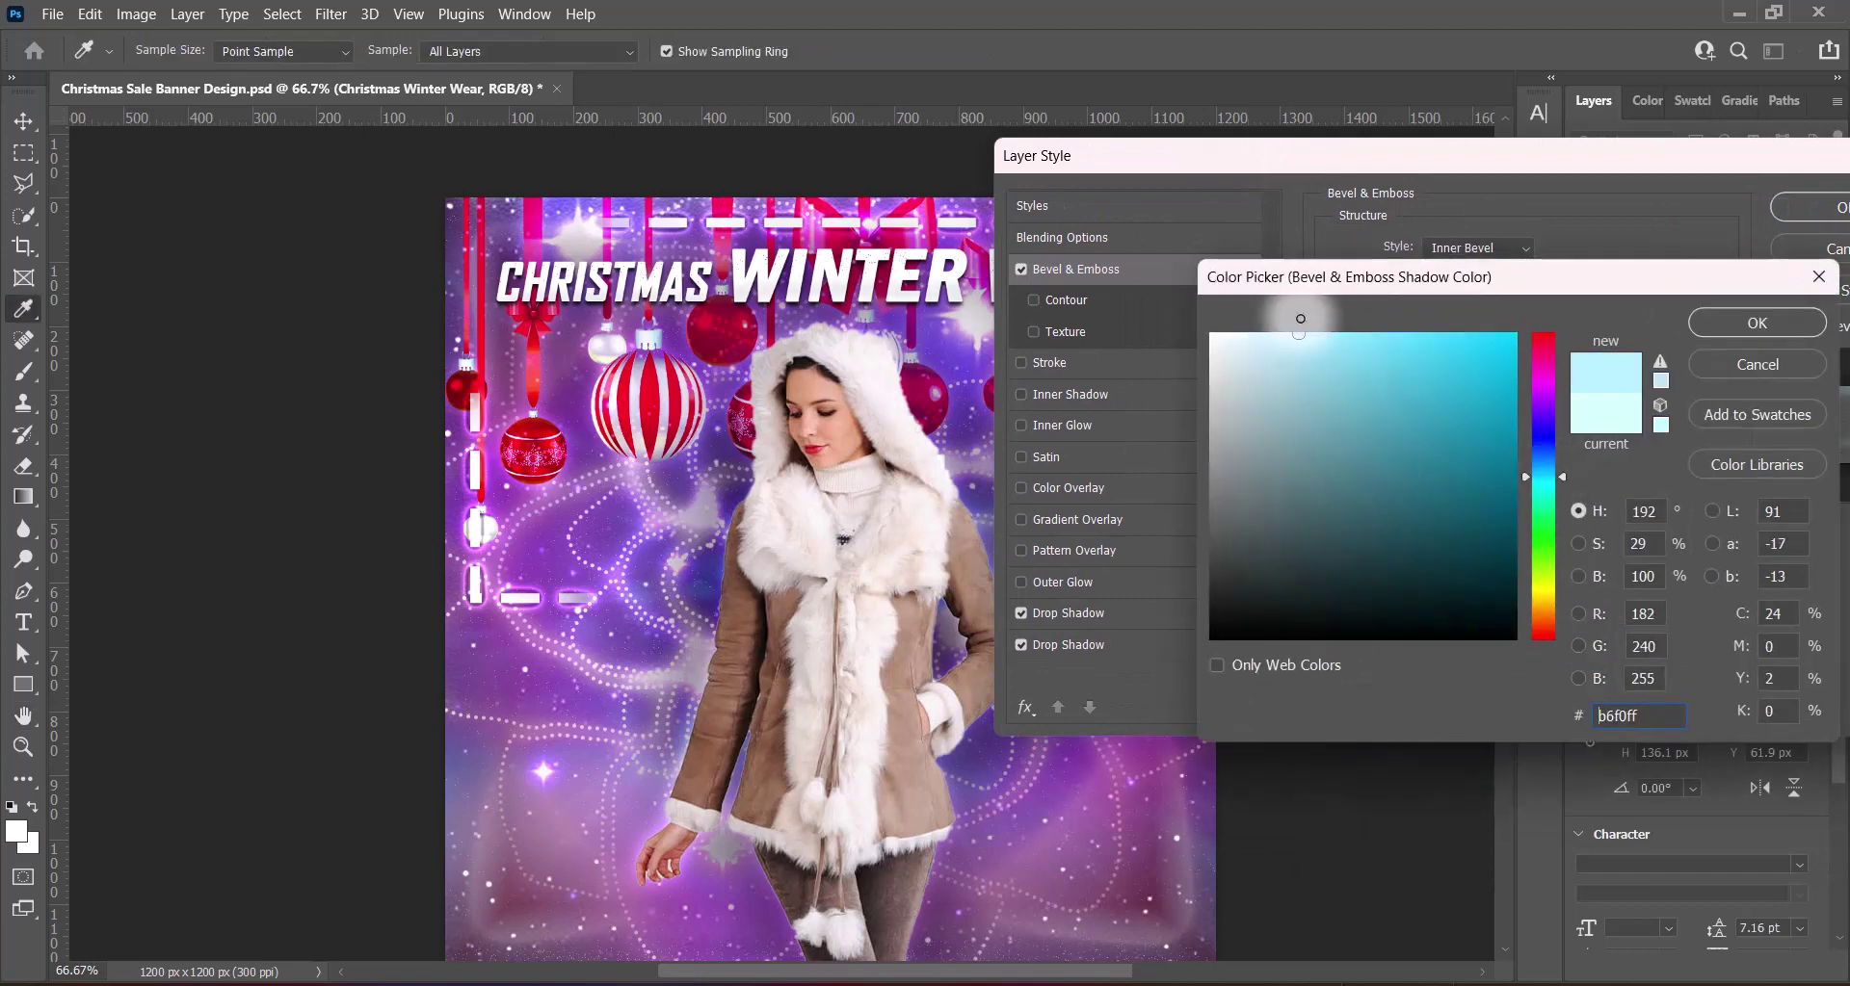
pyautogui.press('Return')
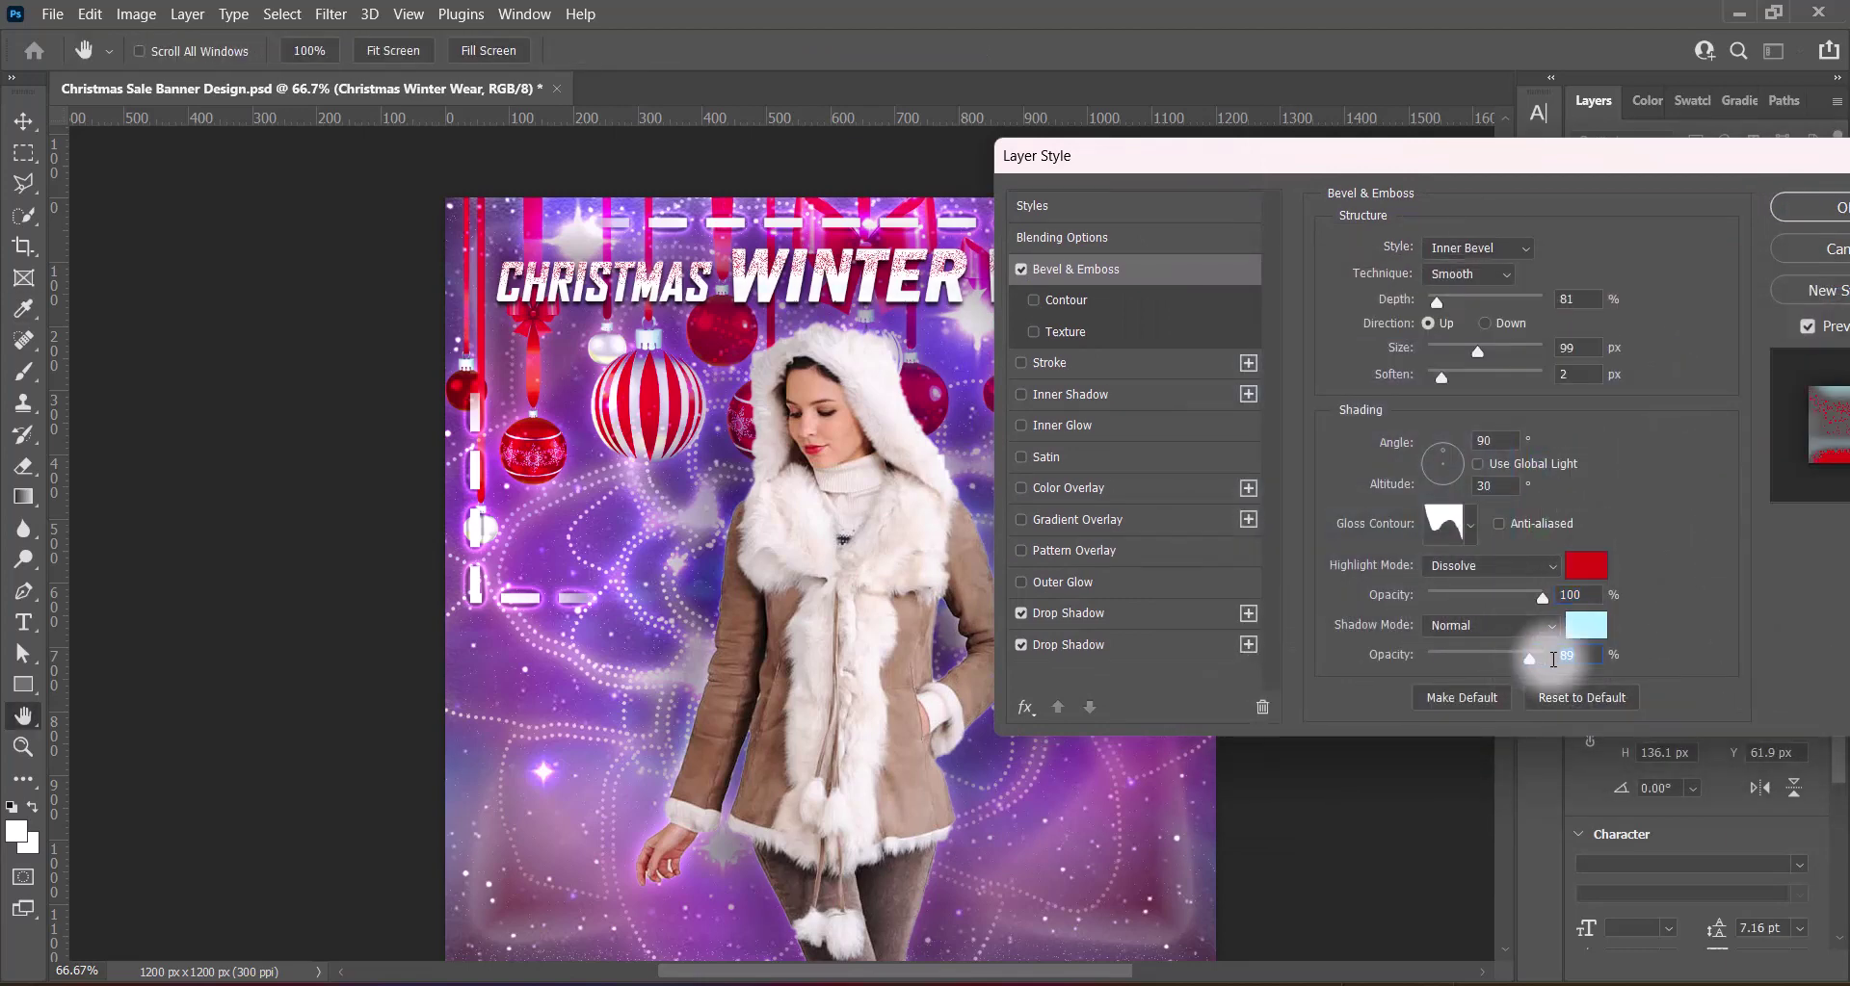
pyautogui.moveTo(1529, 658); pyautogui.dragTo(1512, 658)
pyautogui.click(1585, 566)
pyautogui.press('Return')
pyautogui.moveTo(1543, 597); pyautogui.dragTo(1496, 598)
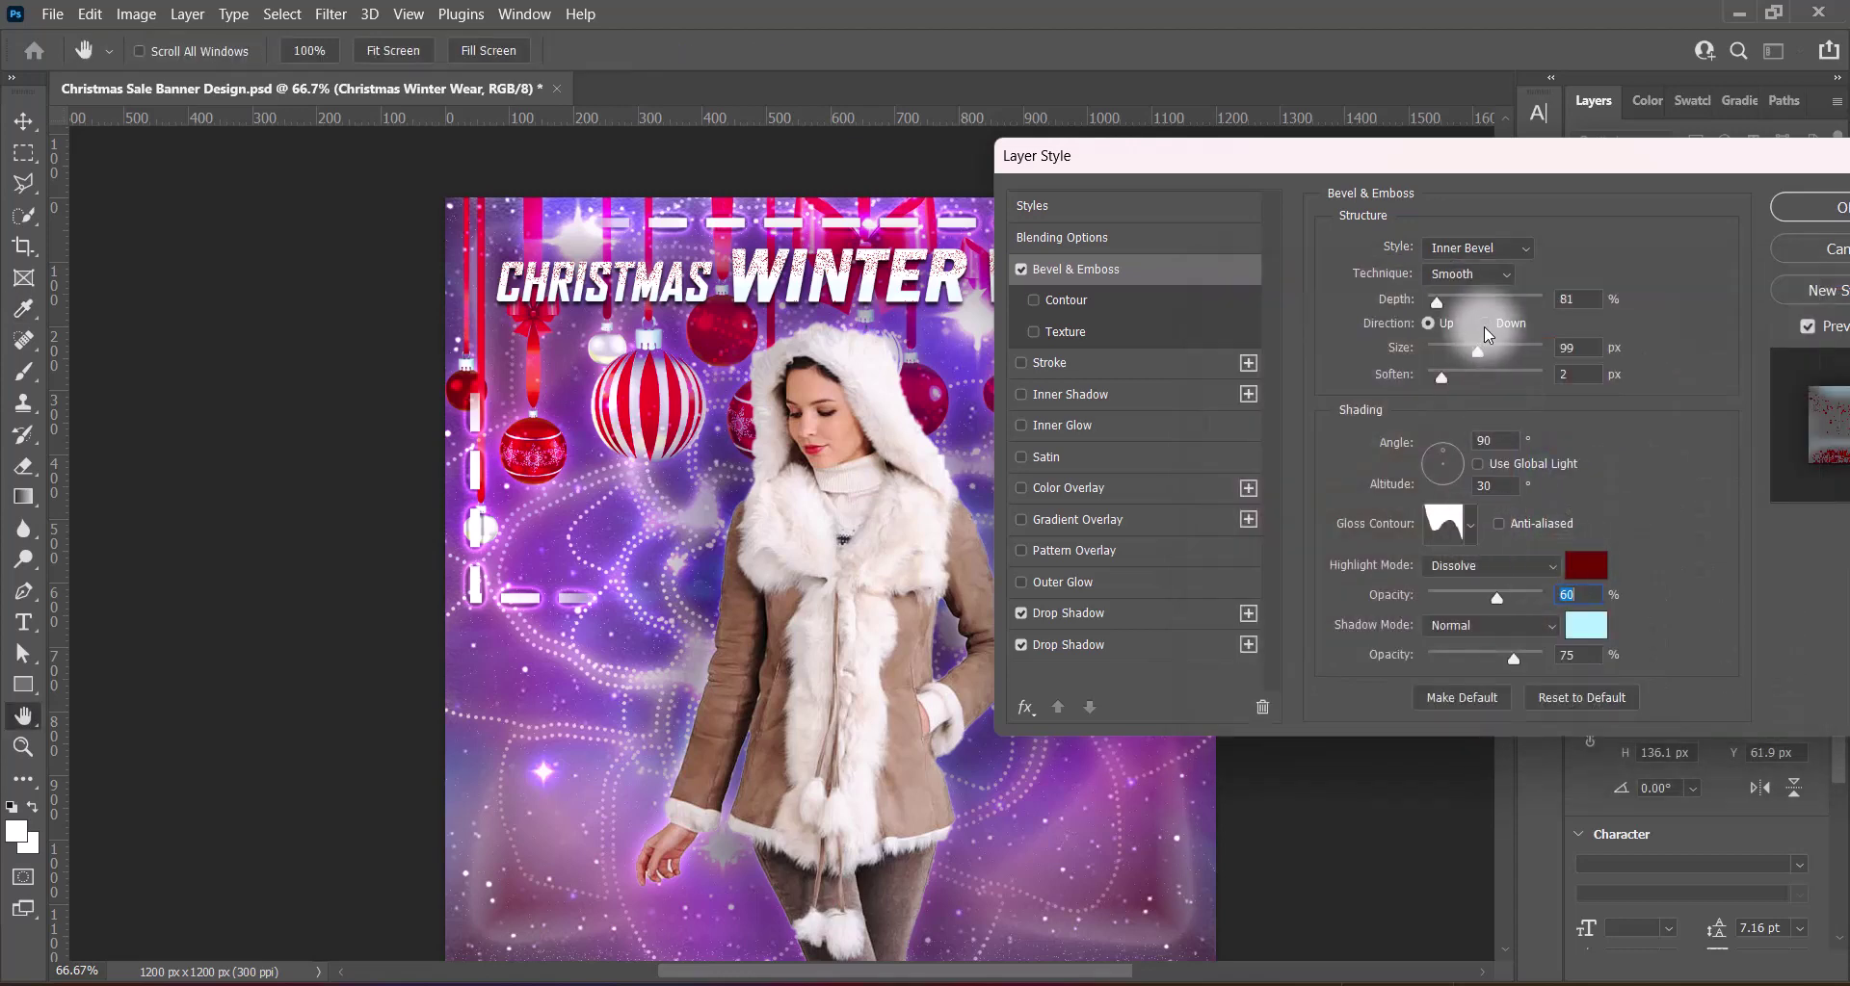
# Change the bevel style to Emboss with reduced depth and 9 px size
pyautogui.click(1485, 324)
pyautogui.click(1470, 525)
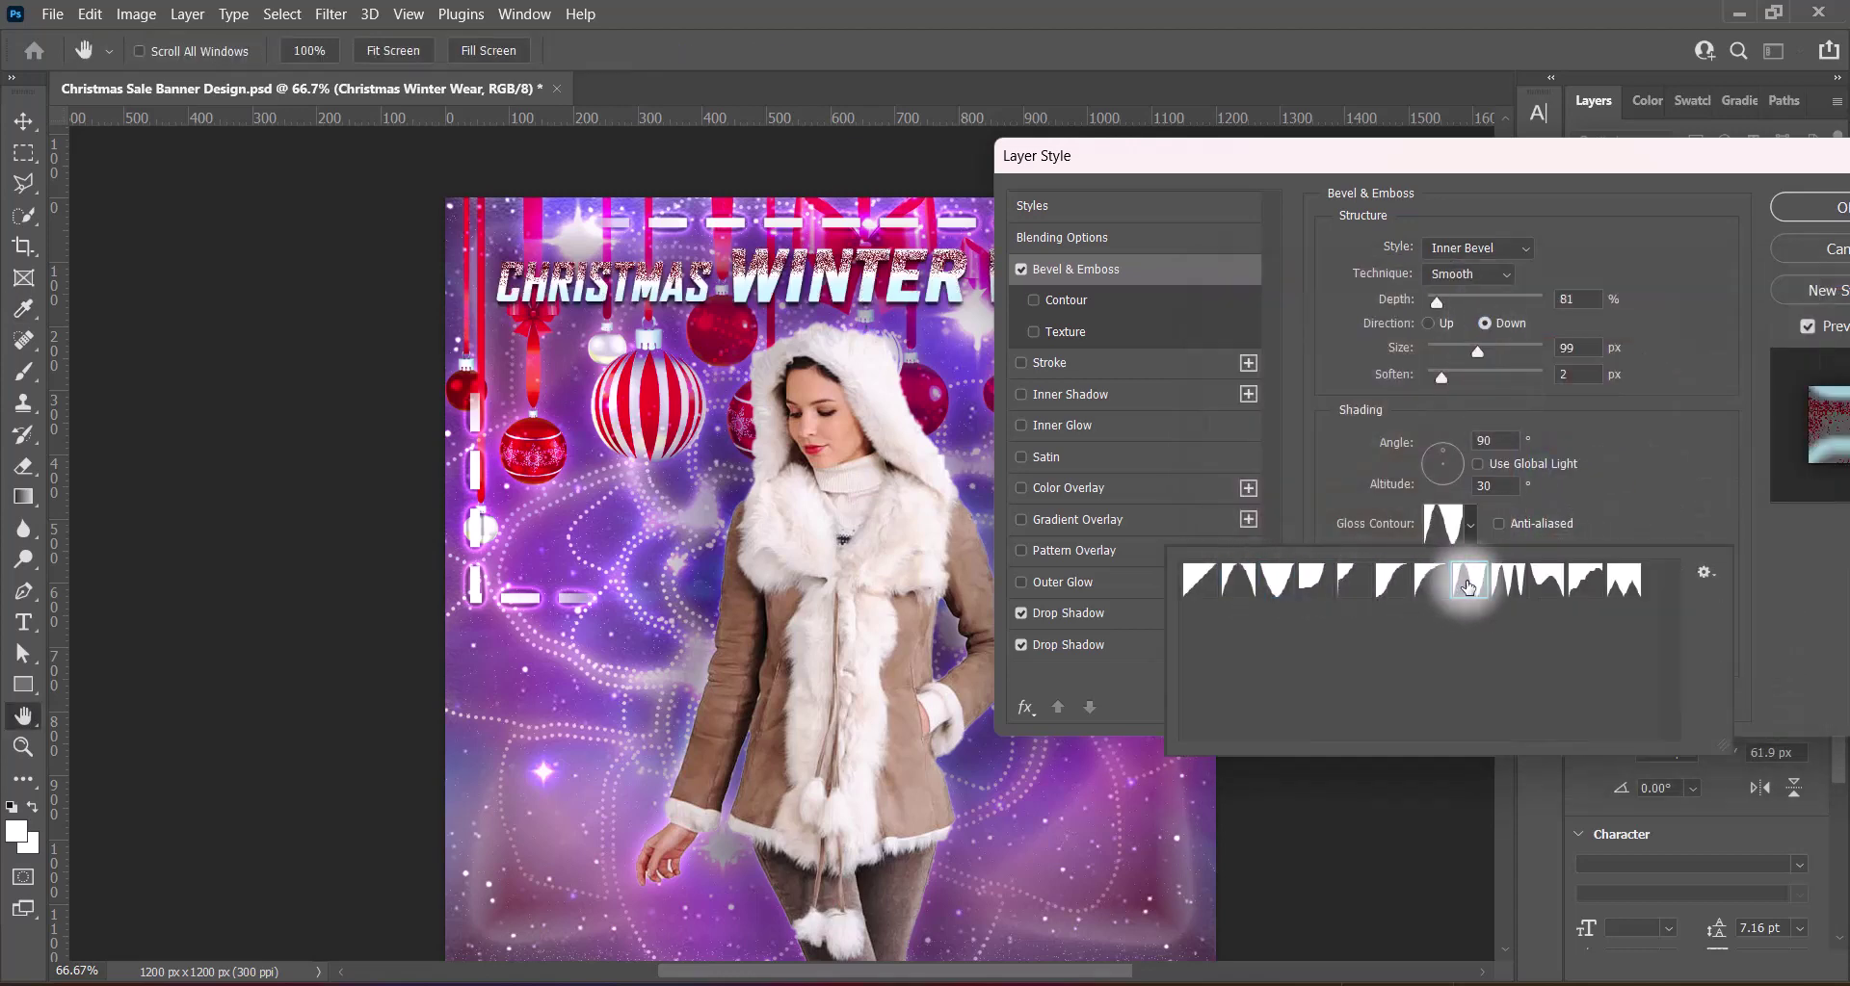
pyautogui.doubleClick(1623, 579)
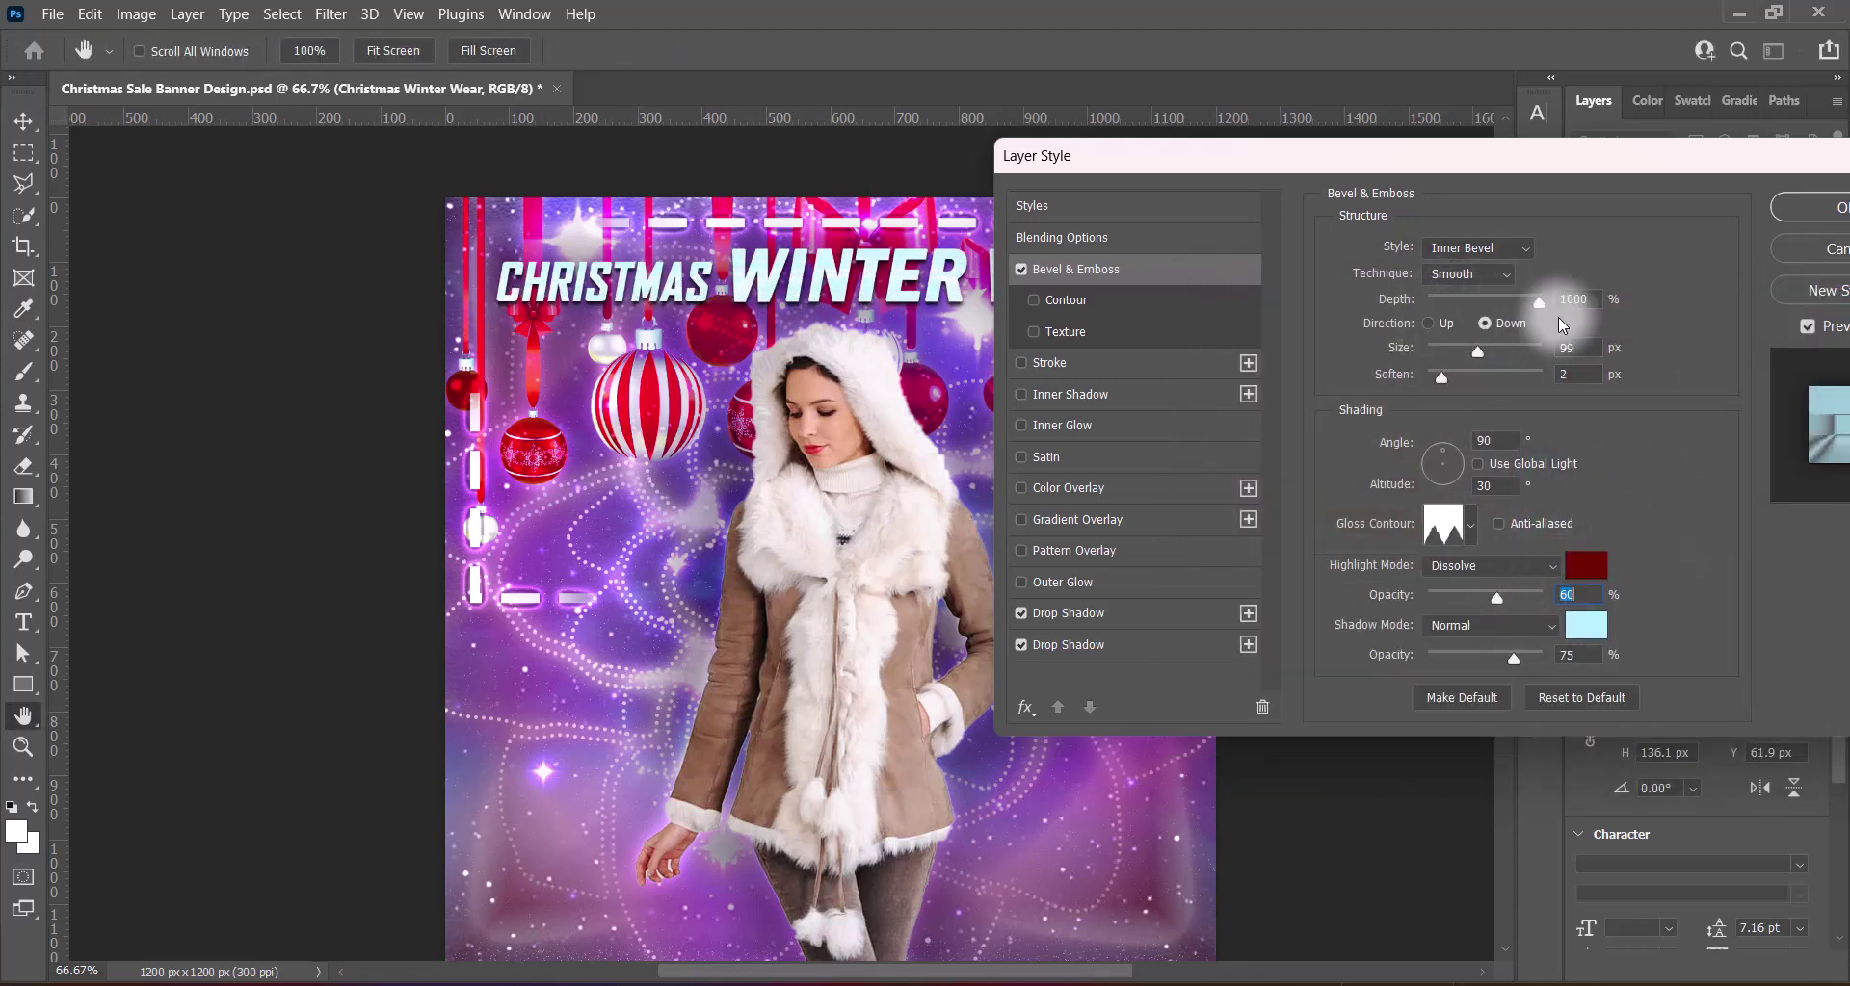
pyautogui.click(1429, 324)
pyautogui.moveTo(1475, 302); pyautogui.dragTo(1462, 301)
pyautogui.click(1470, 525)
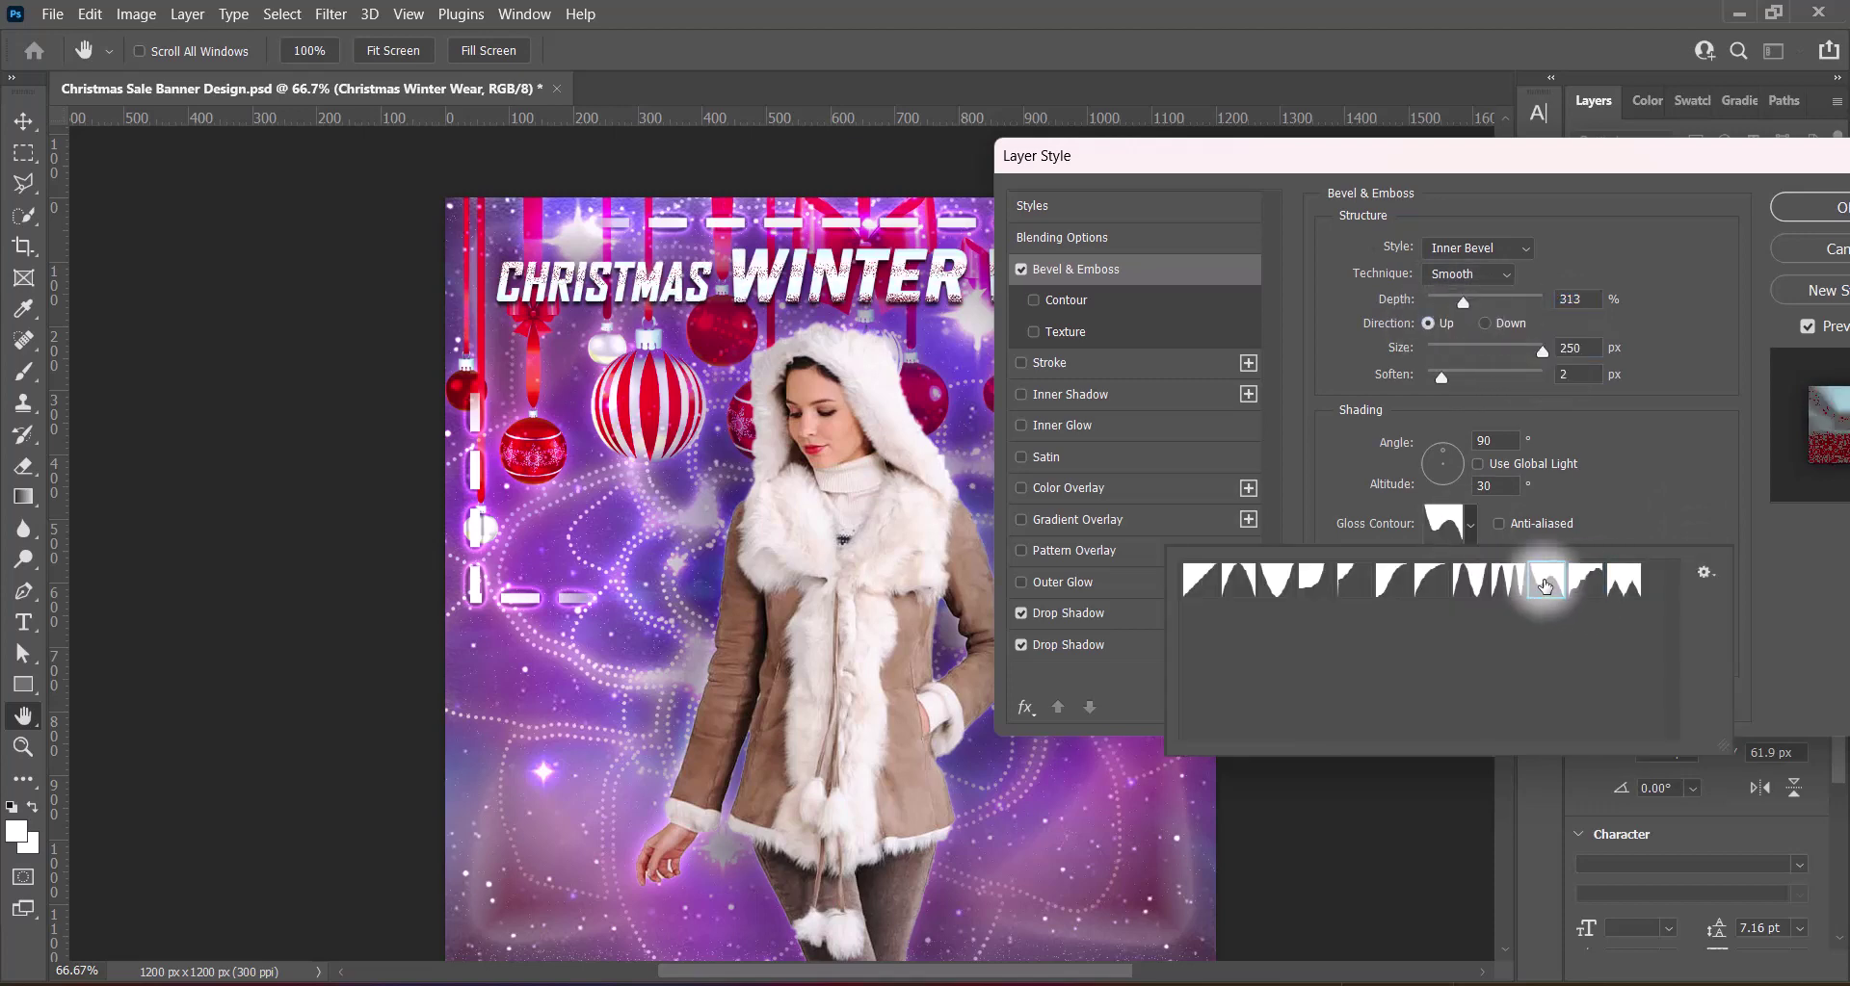
pyautogui.click(1477, 247)
pyautogui.click(1464, 308)
pyautogui.click(1485, 323)
pyautogui.moveTo(1541, 351)
pyautogui.mouseDown()
pyautogui.moveTo(1435, 350)
pyautogui.moveTo(1468, 303)
pyautogui.moveTo(1485, 316)
pyautogui.mouseUp()
# Set the emboss direction up, a multi-peak gloss contour, and depth 63
pyautogui.click(1428, 323)
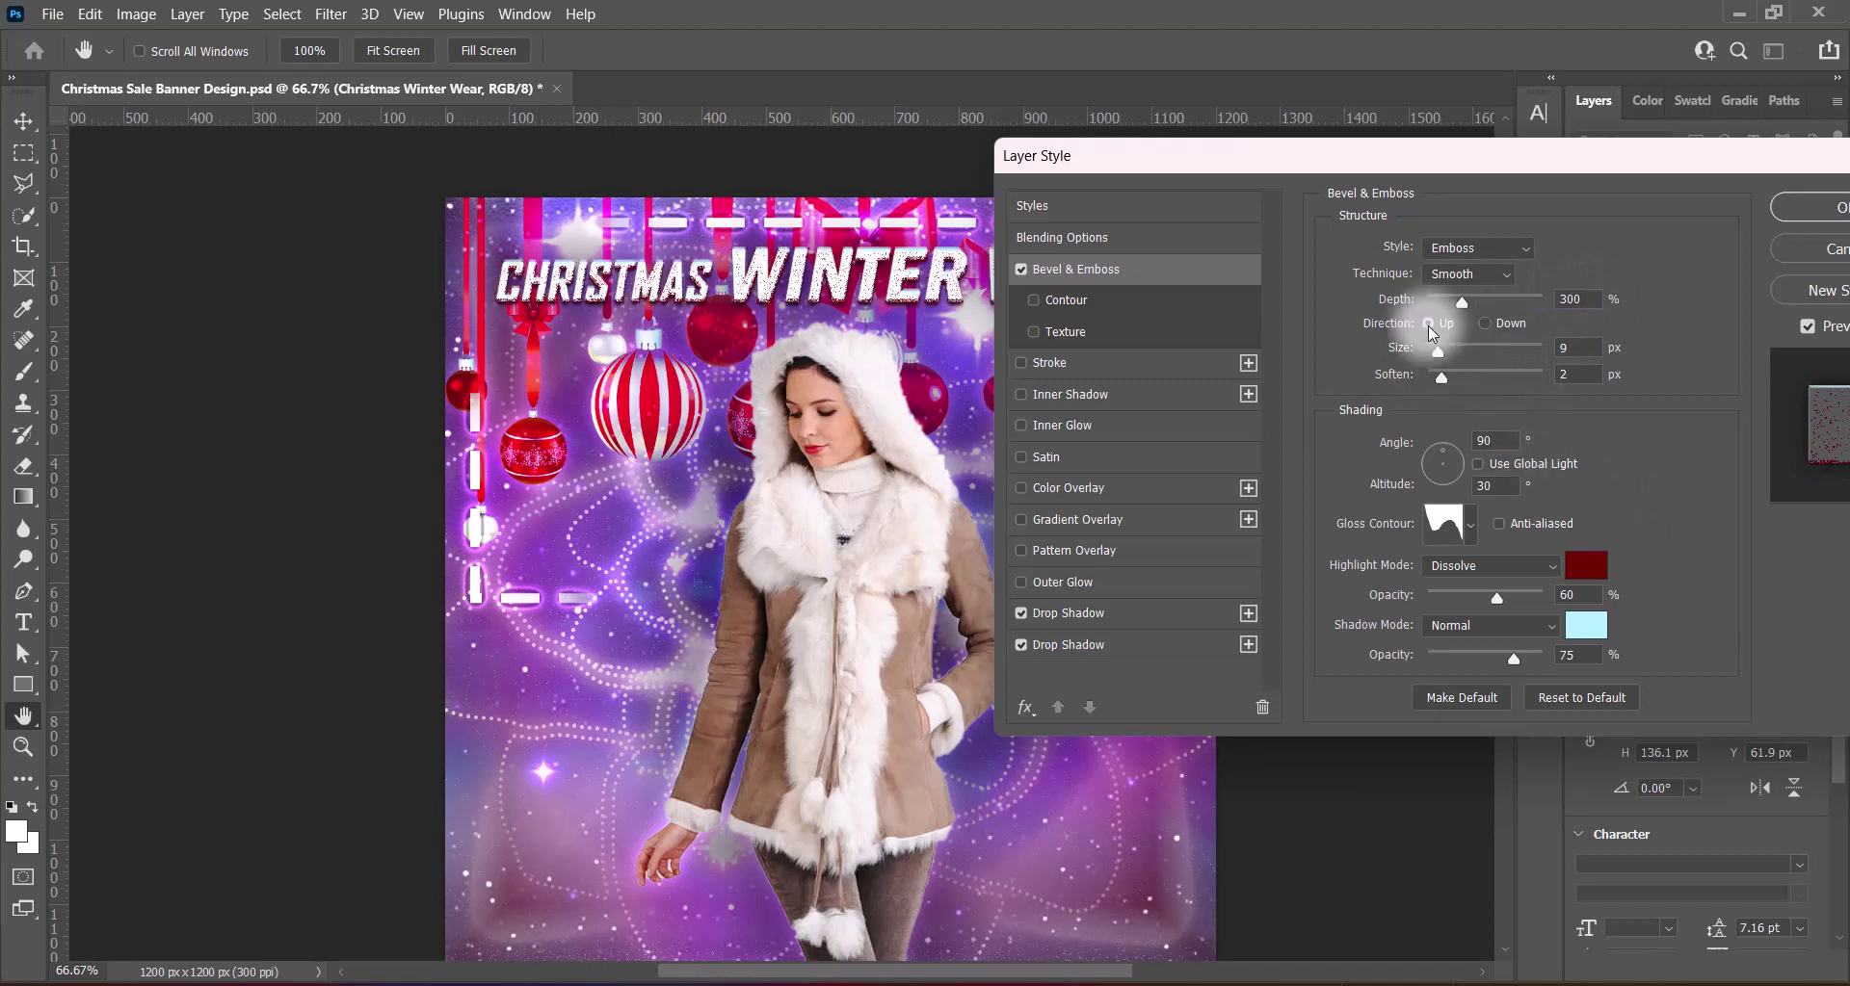
pyautogui.click(1470, 525)
pyautogui.click(1315, 580)
pyautogui.click(1428, 582)
pyautogui.click(1507, 582)
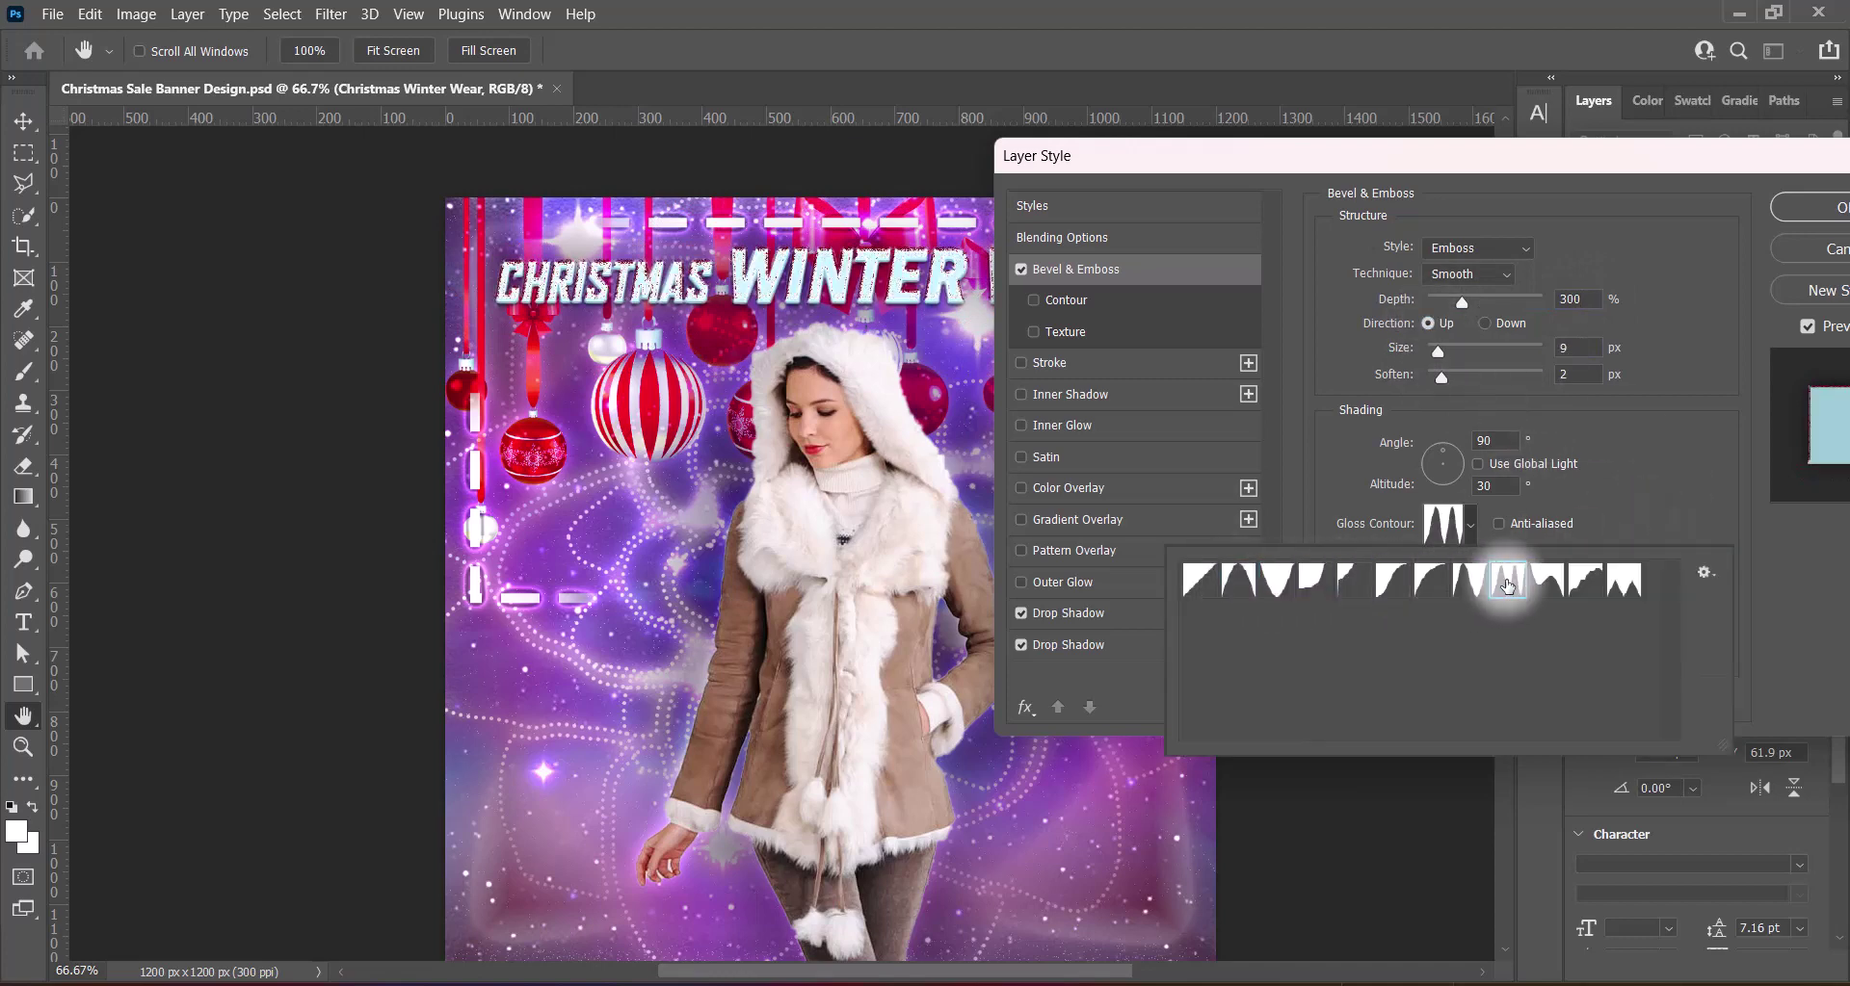
pyautogui.doubleClick(1544, 590)
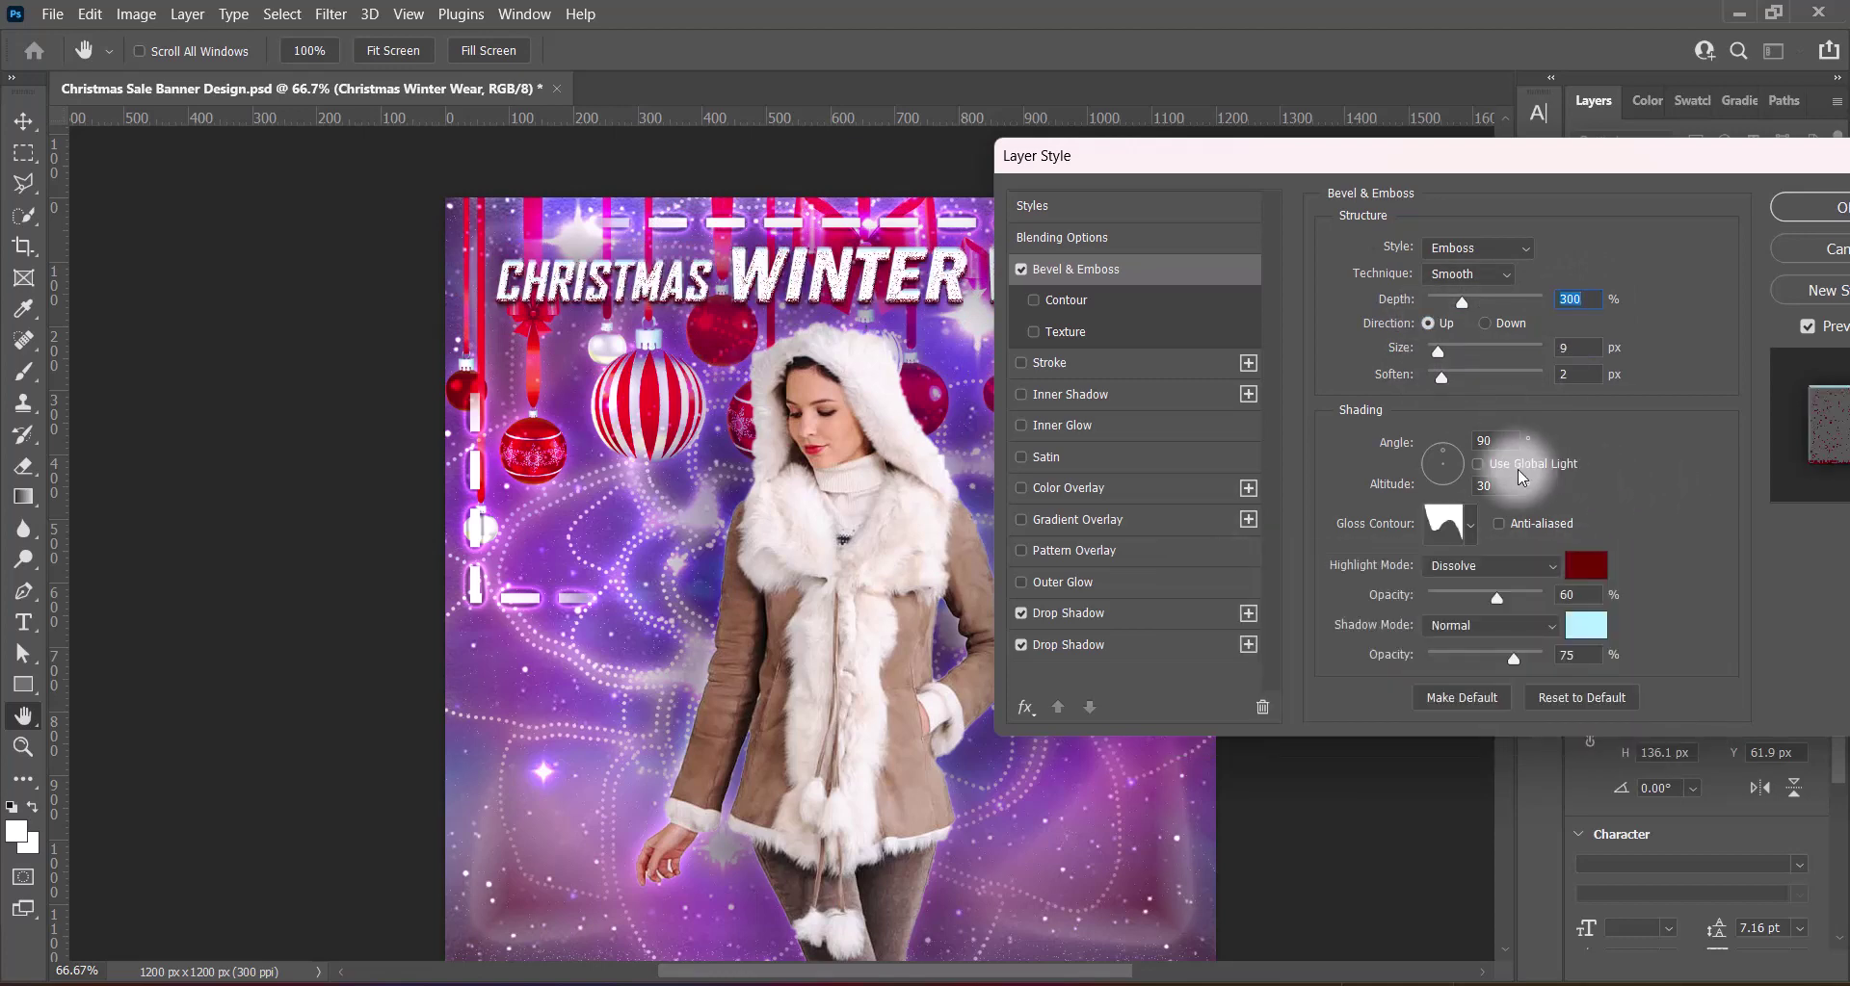
pyautogui.click(1578, 299)
pyautogui.write('2263')
pyautogui.press('Tab')
pyautogui.write('6')
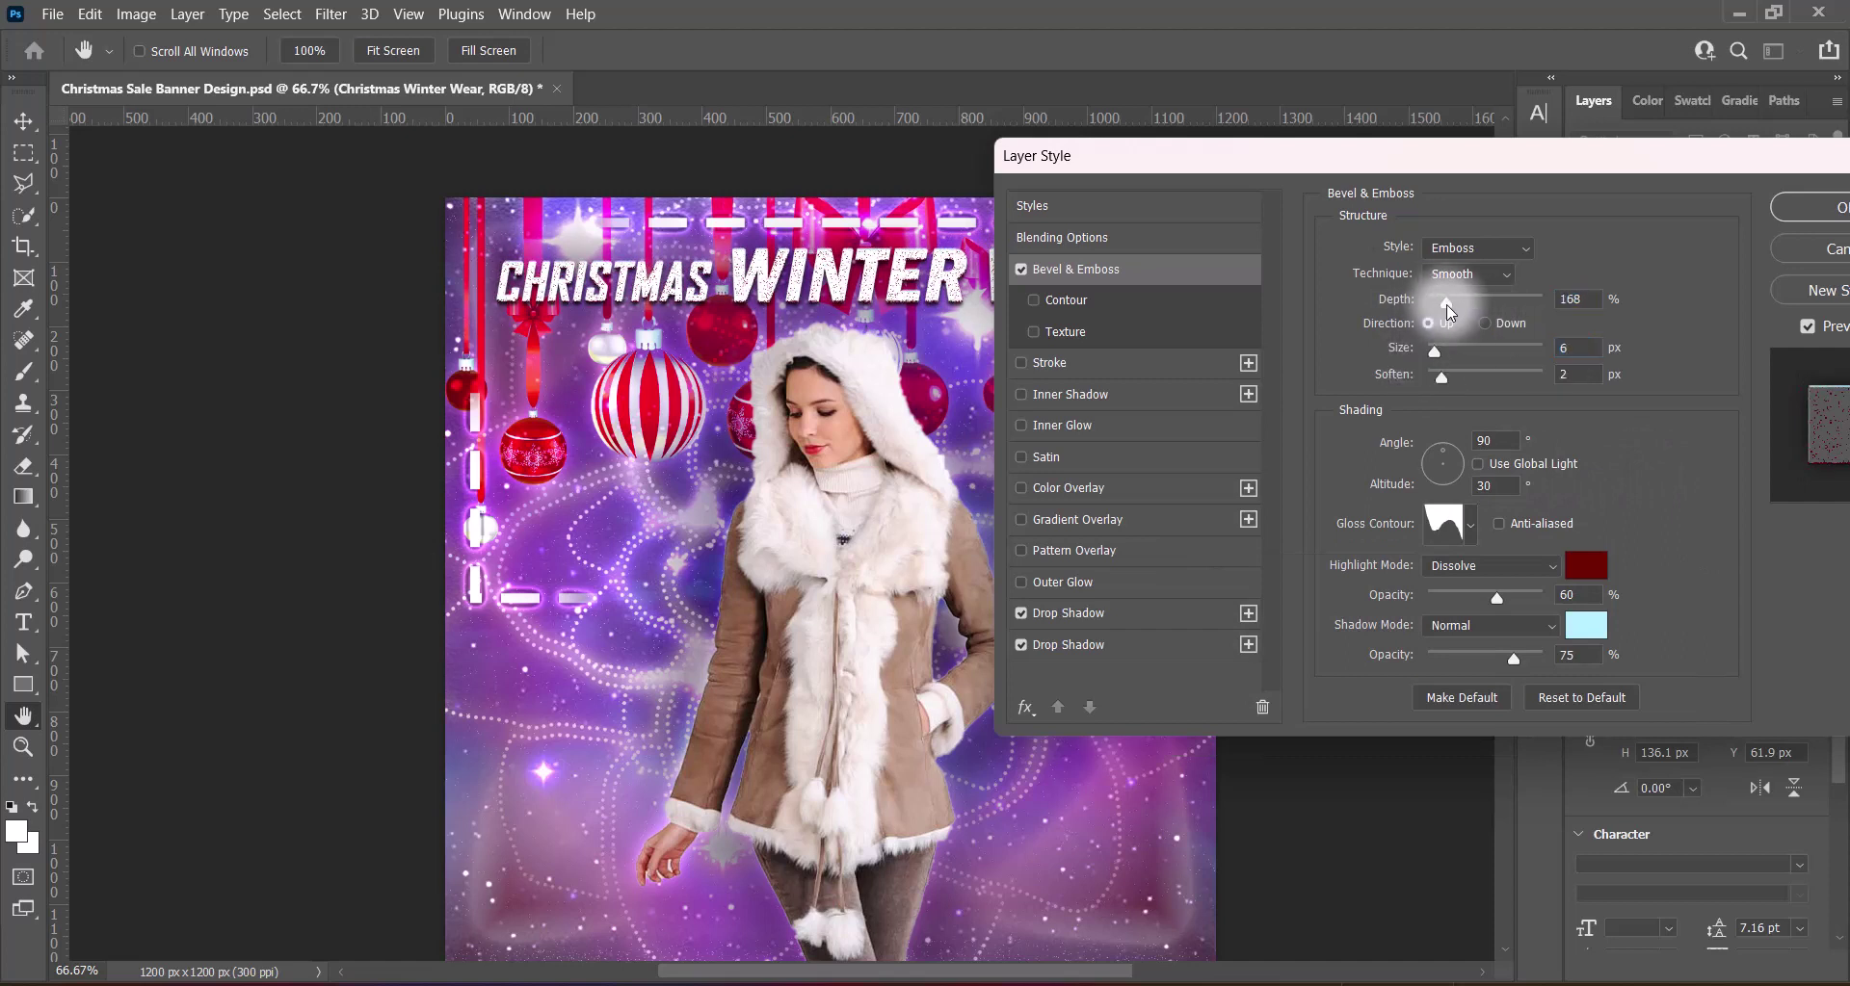
# Add an Outer Glow with Cone contour, 64% opacity, about 30% range, 12 px size
pyautogui.click(1059, 582)
pyautogui.click(1459, 535)
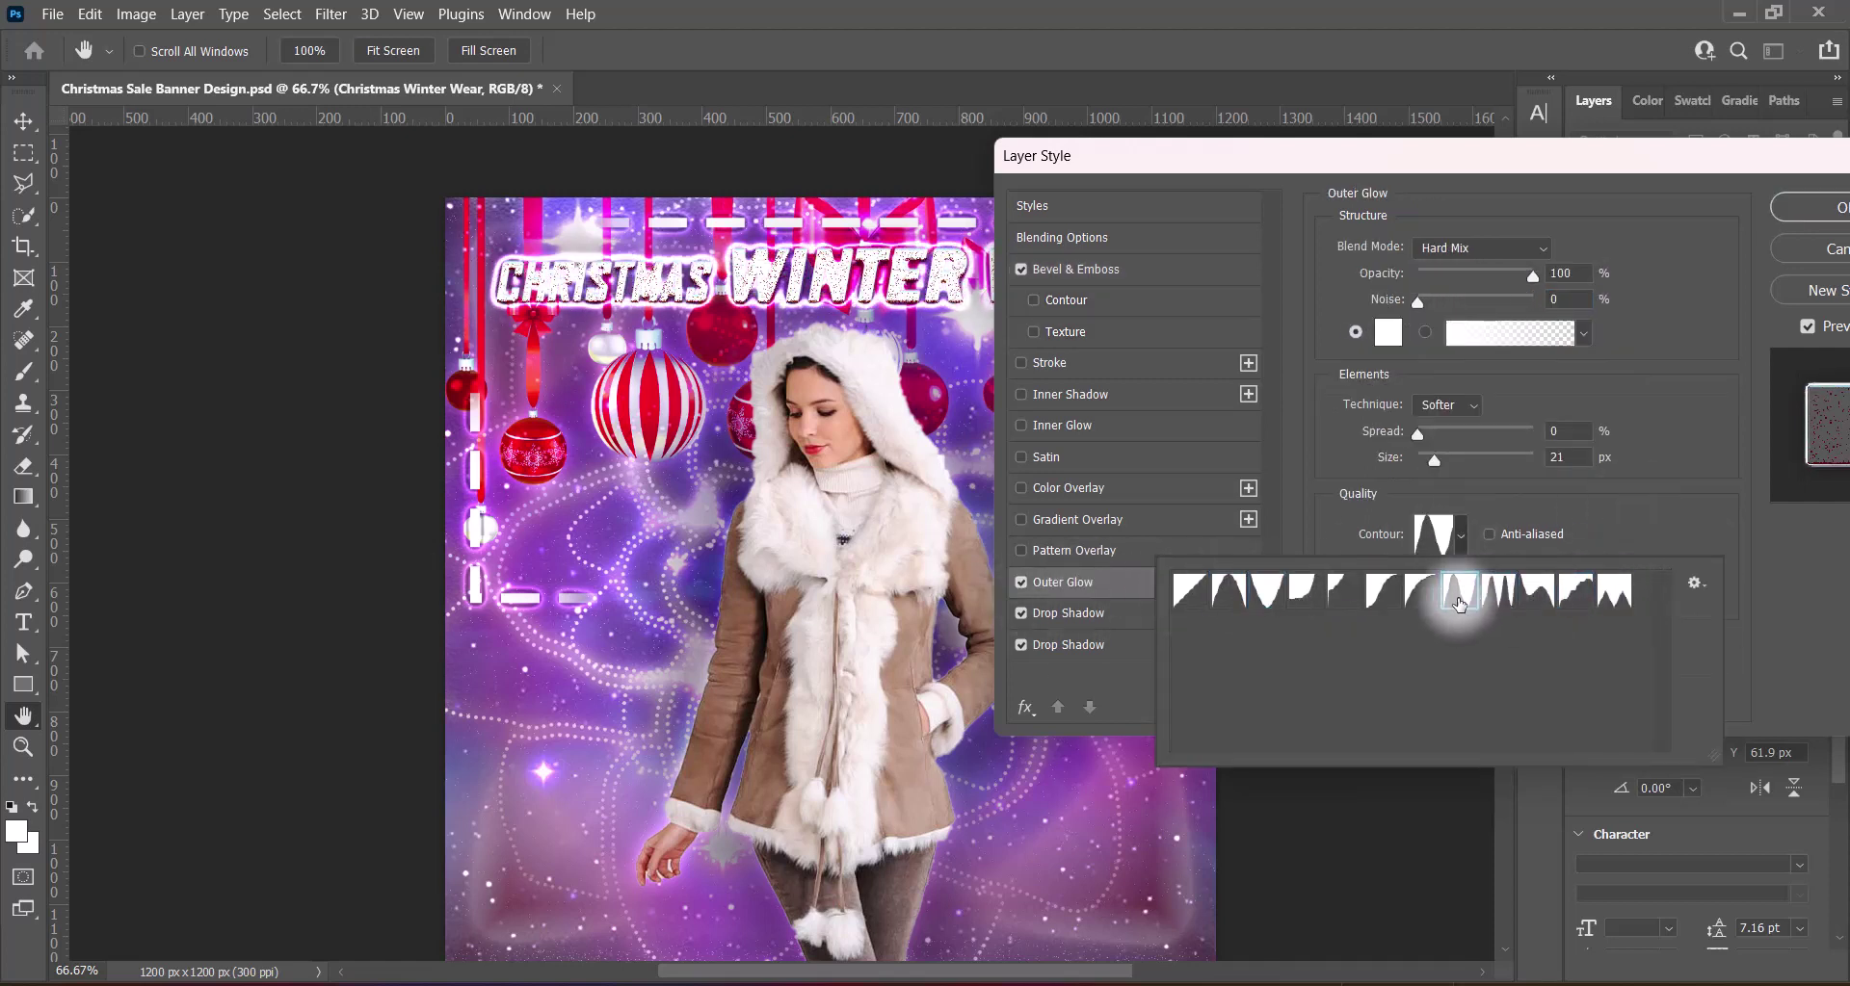
pyautogui.click(1228, 589)
pyautogui.click(1552, 425)
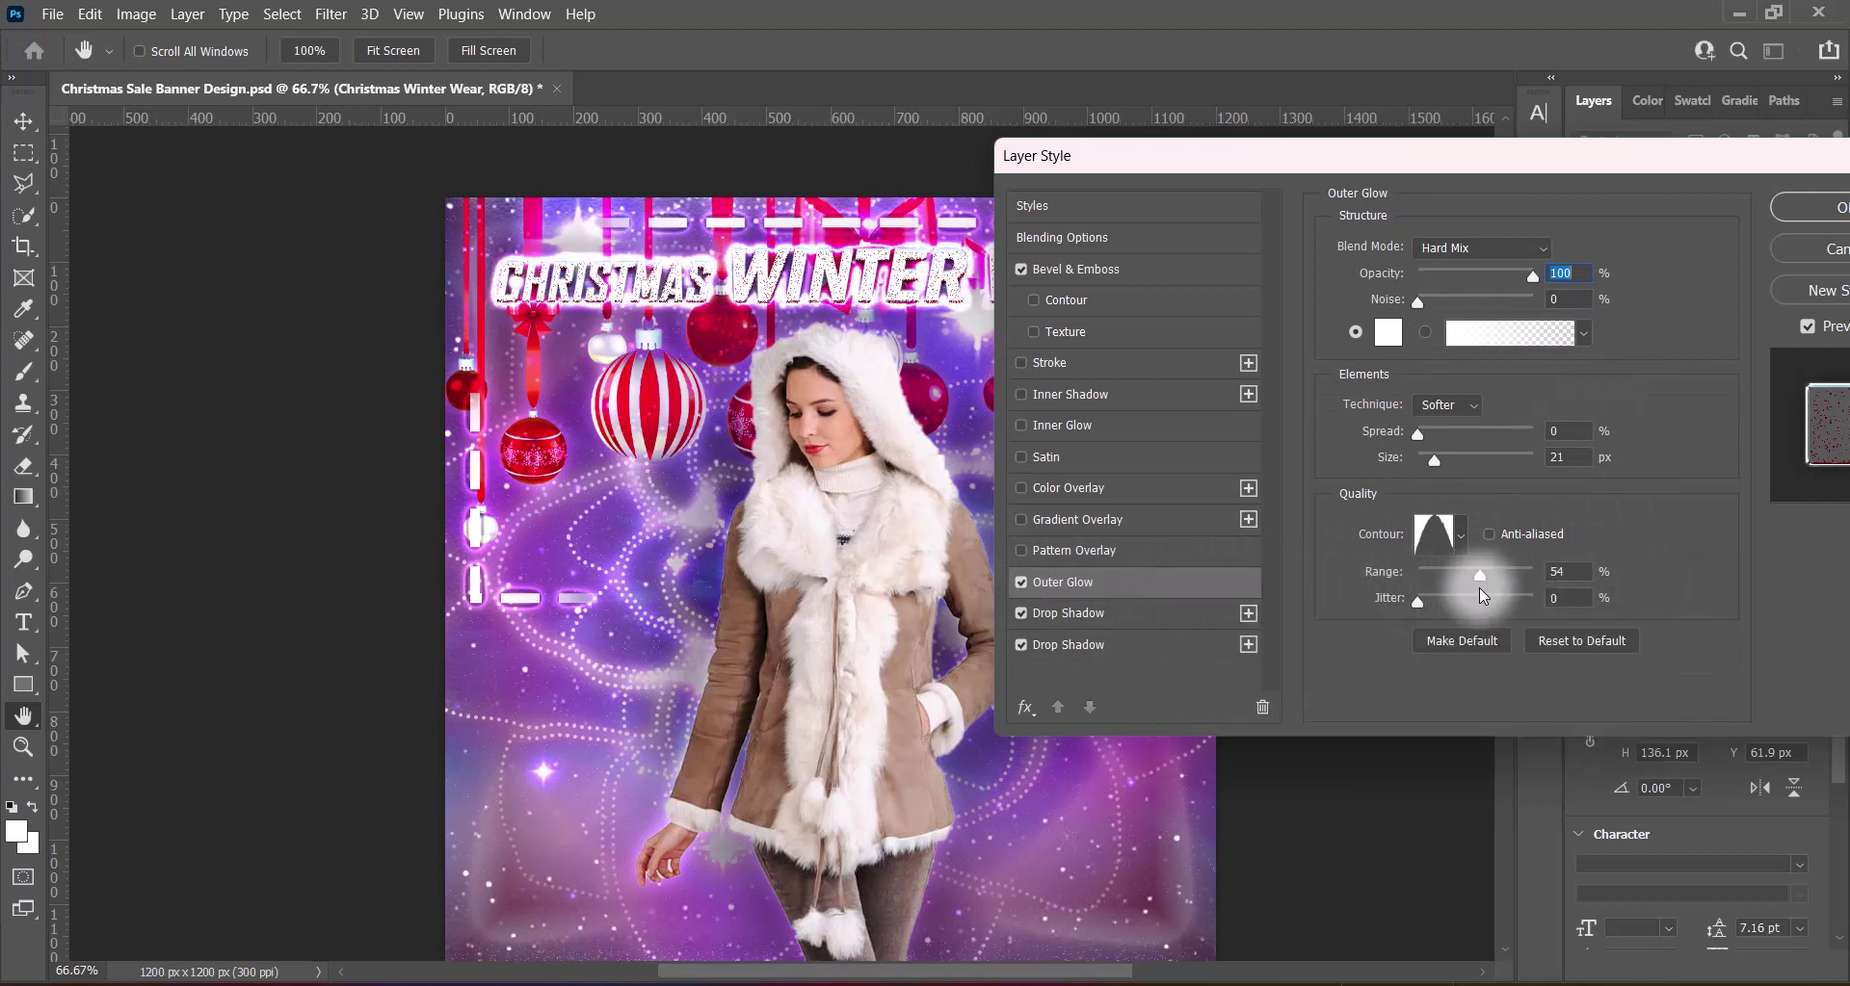
pyautogui.moveTo(1532, 276); pyautogui.dragTo(1491, 277)
pyautogui.moveTo(1531, 574); pyautogui.dragTo(1454, 576)
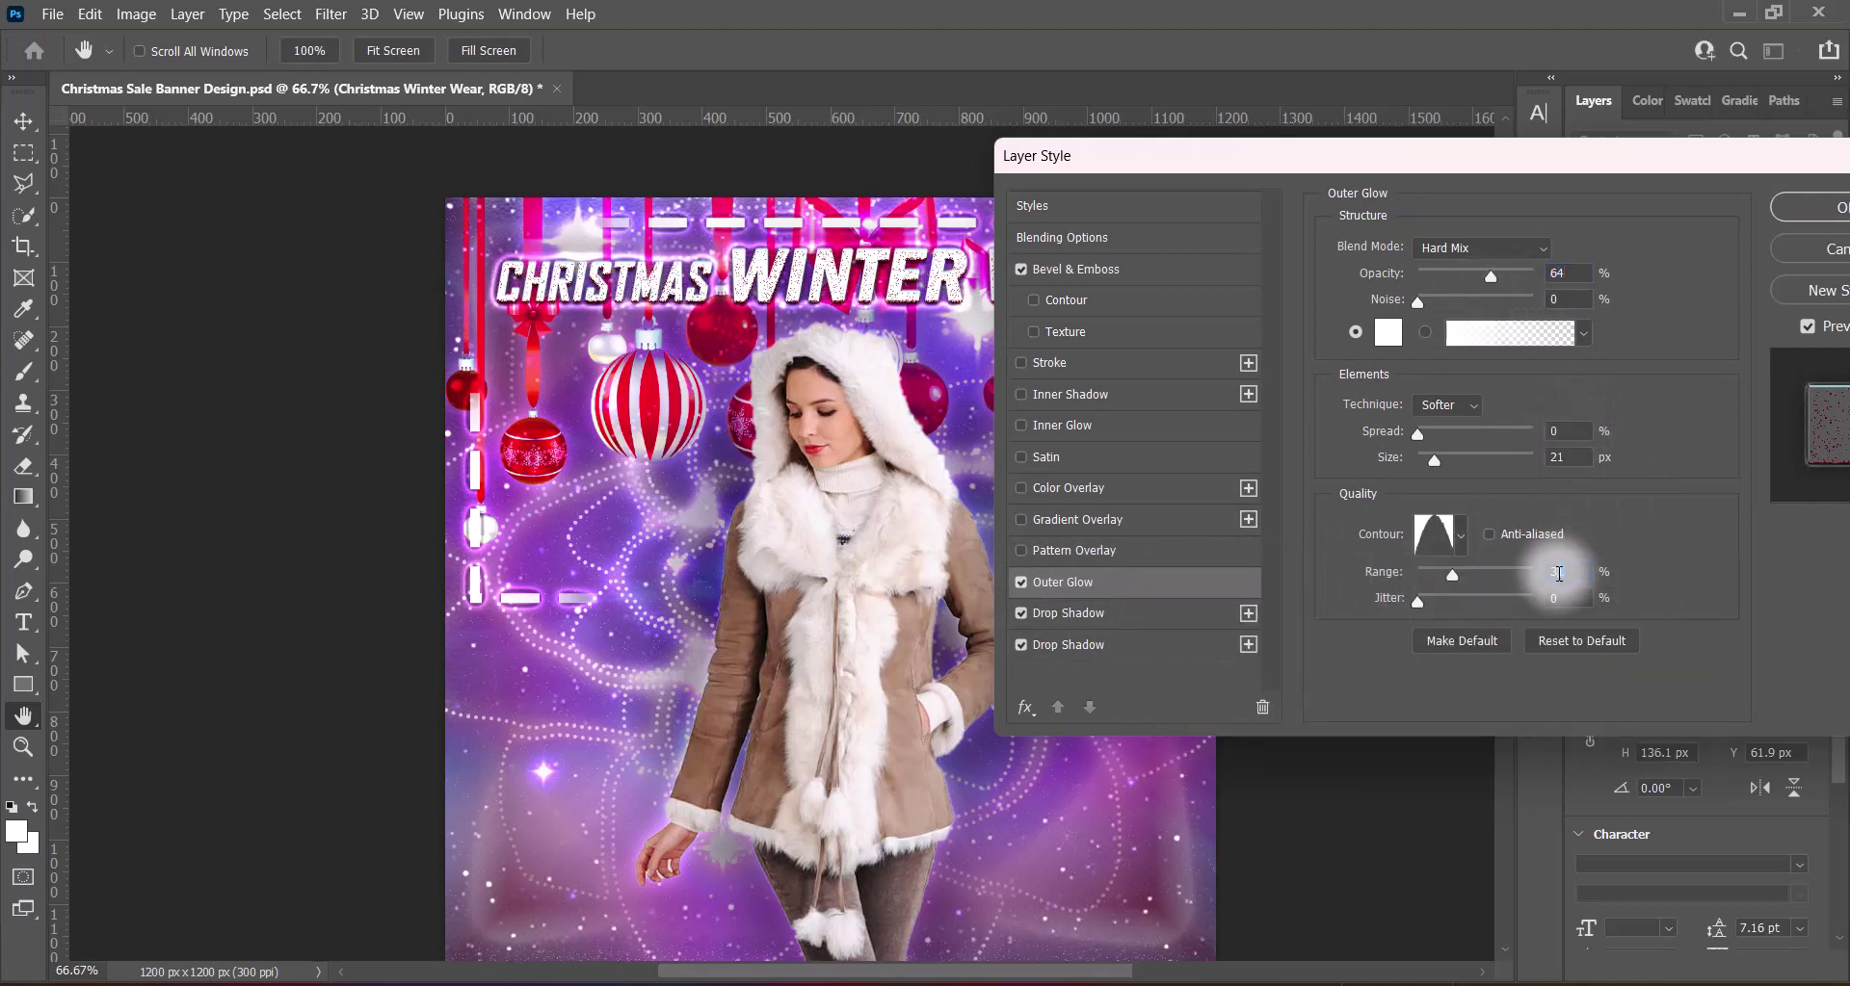
pyautogui.click(1459, 406)
pyautogui.moveTo(1435, 460)
pyautogui.mouseDown()
pyautogui.moveTo(1452, 461)
pyautogui.moveTo(1430, 460)
pyautogui.mouseUp()
pyautogui.click(1554, 457)
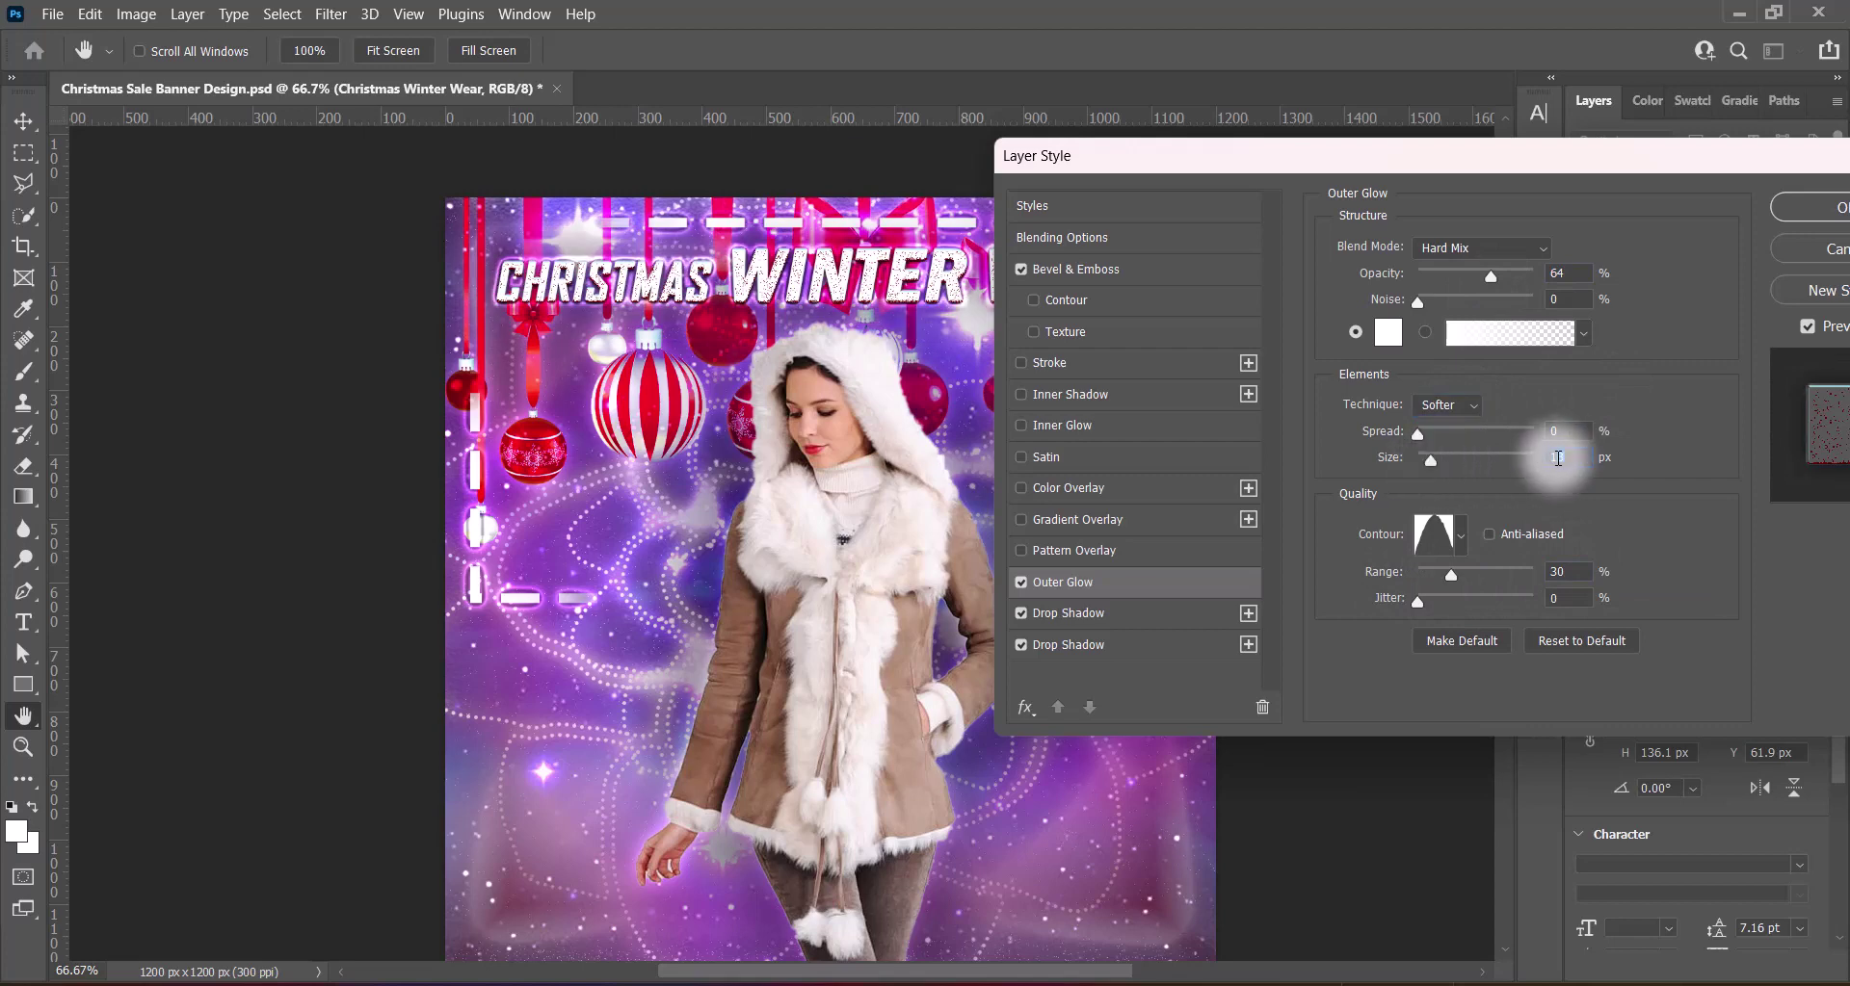
pyautogui.click(1560, 280)
# Apply the title effects, then set the drop shadow spread to 6
pyautogui.click(1083, 646)
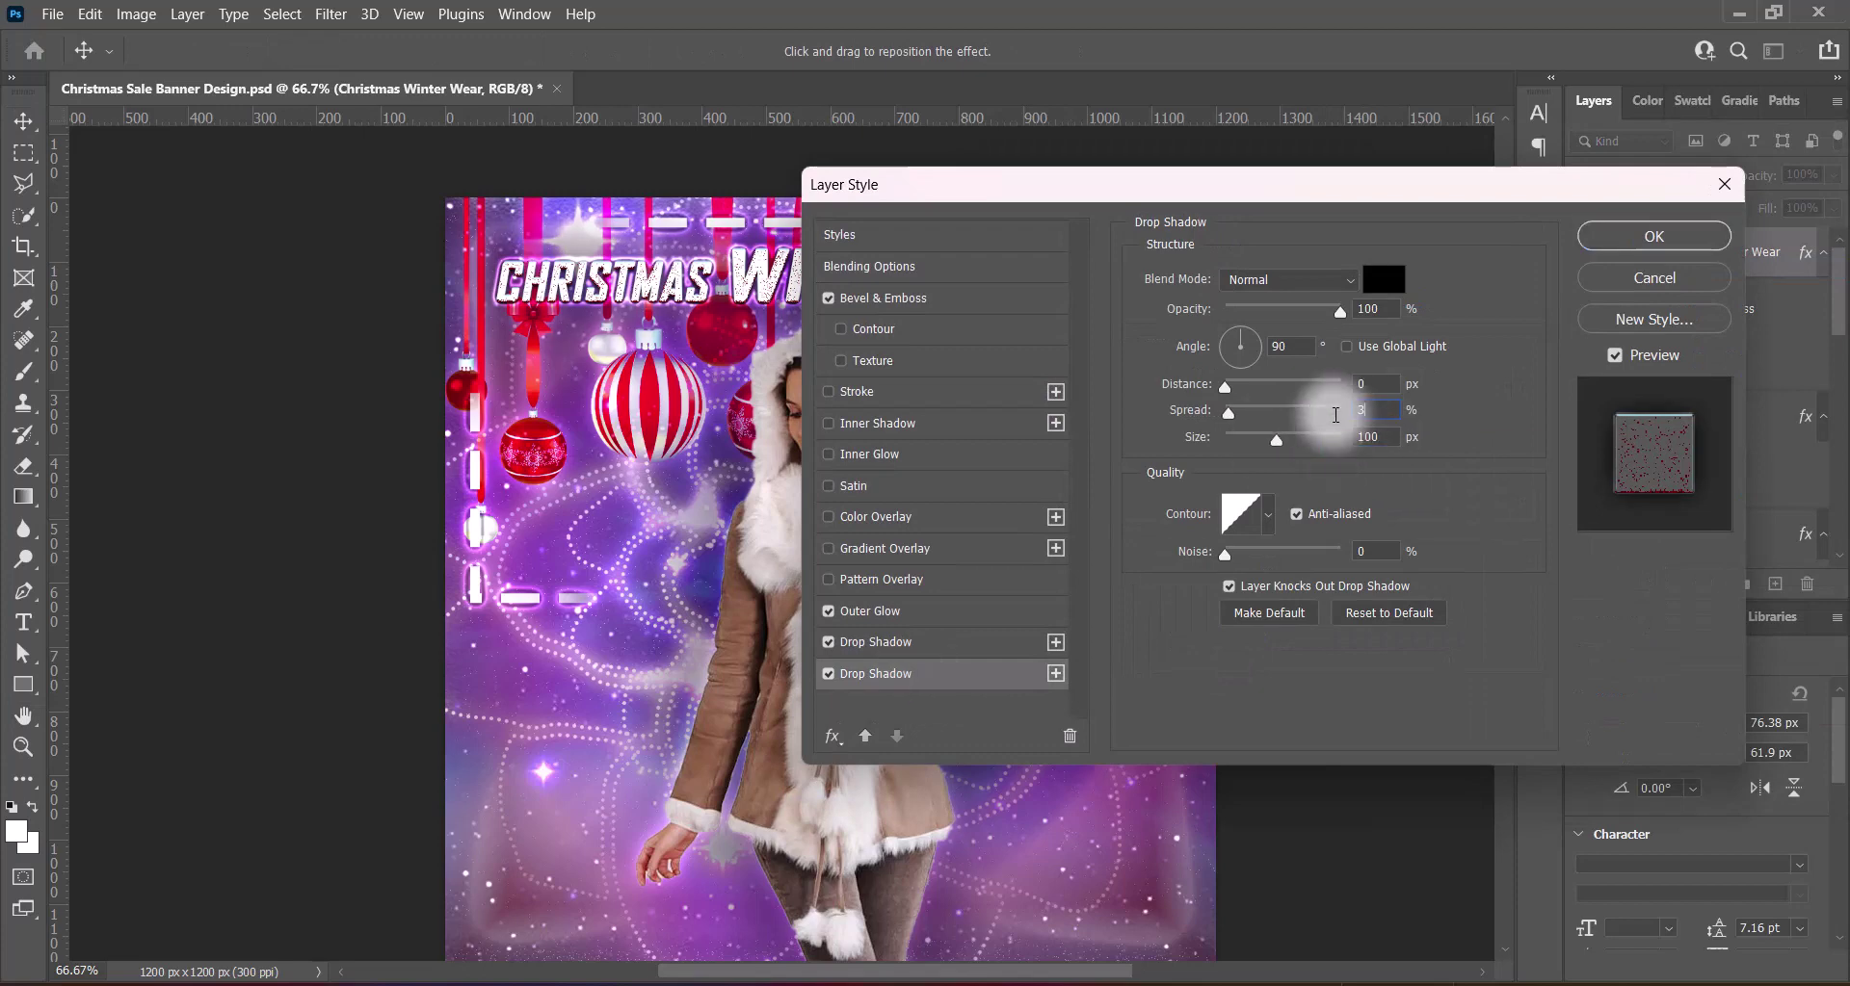
pyautogui.press('Return')
pyautogui.doubleClick(1628, 249)
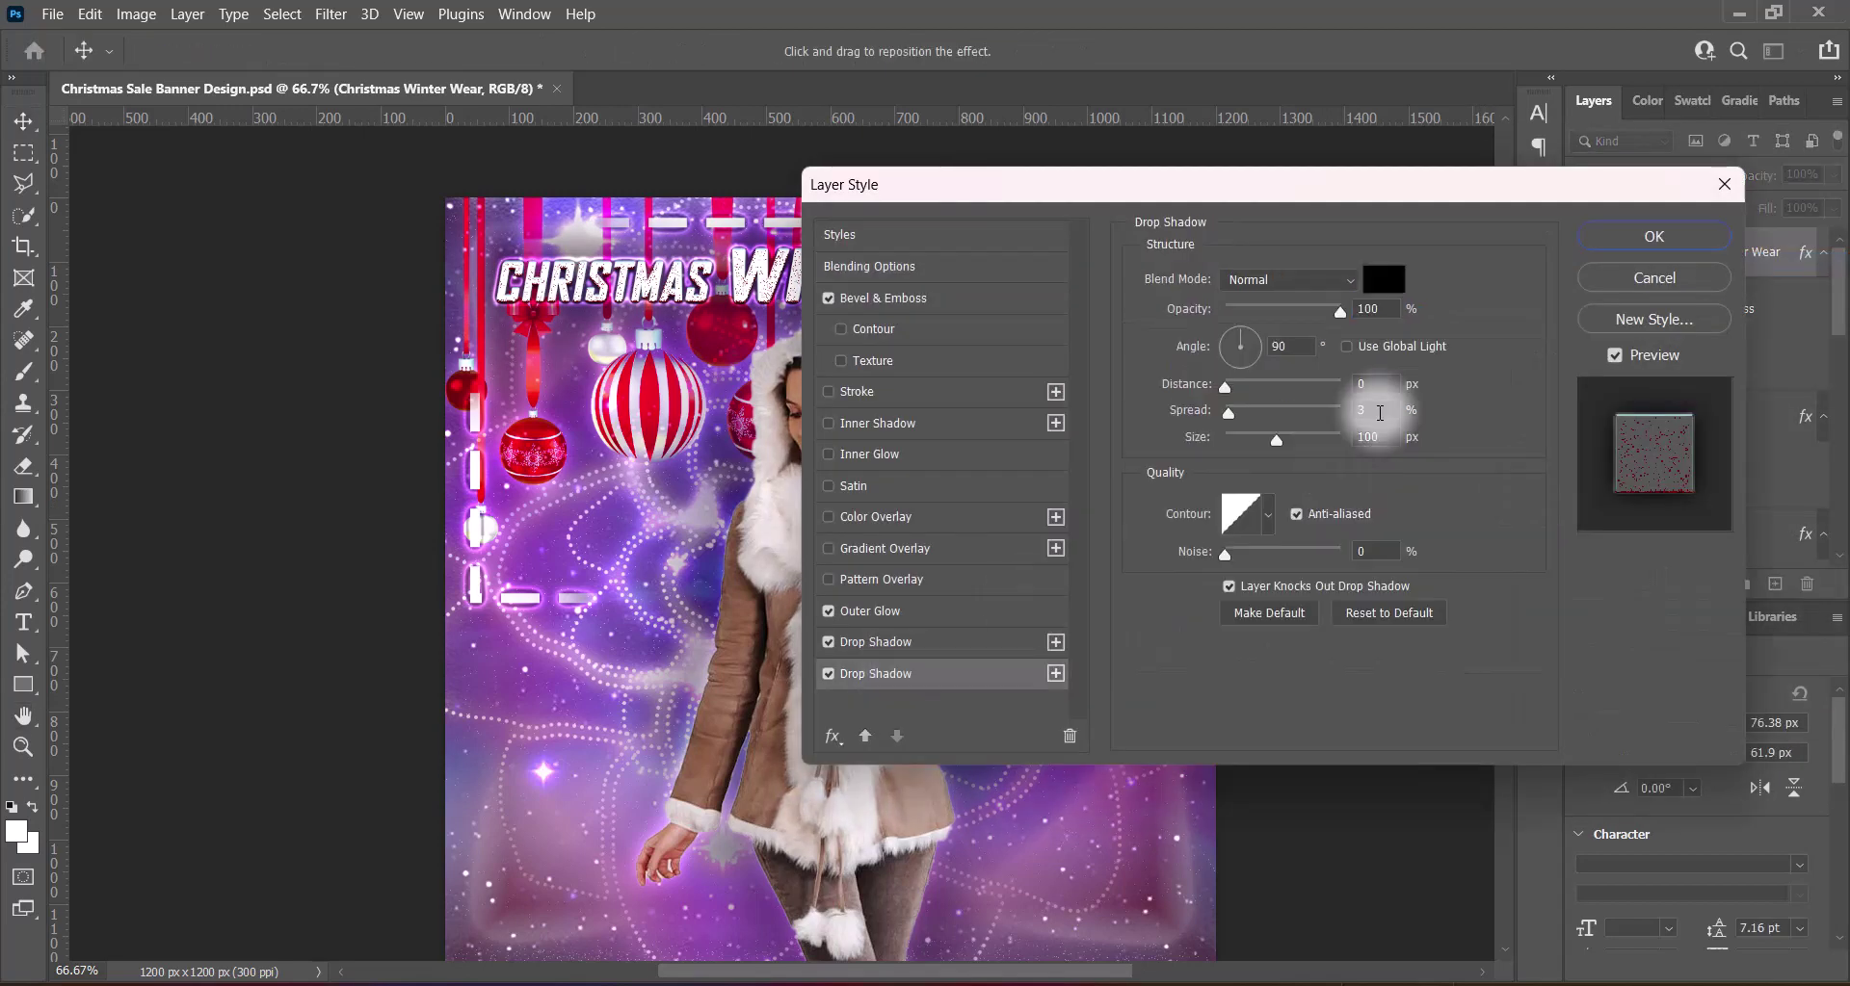
pyautogui.click(1361, 410)
pyautogui.write('6')
pyautogui.press('Return')
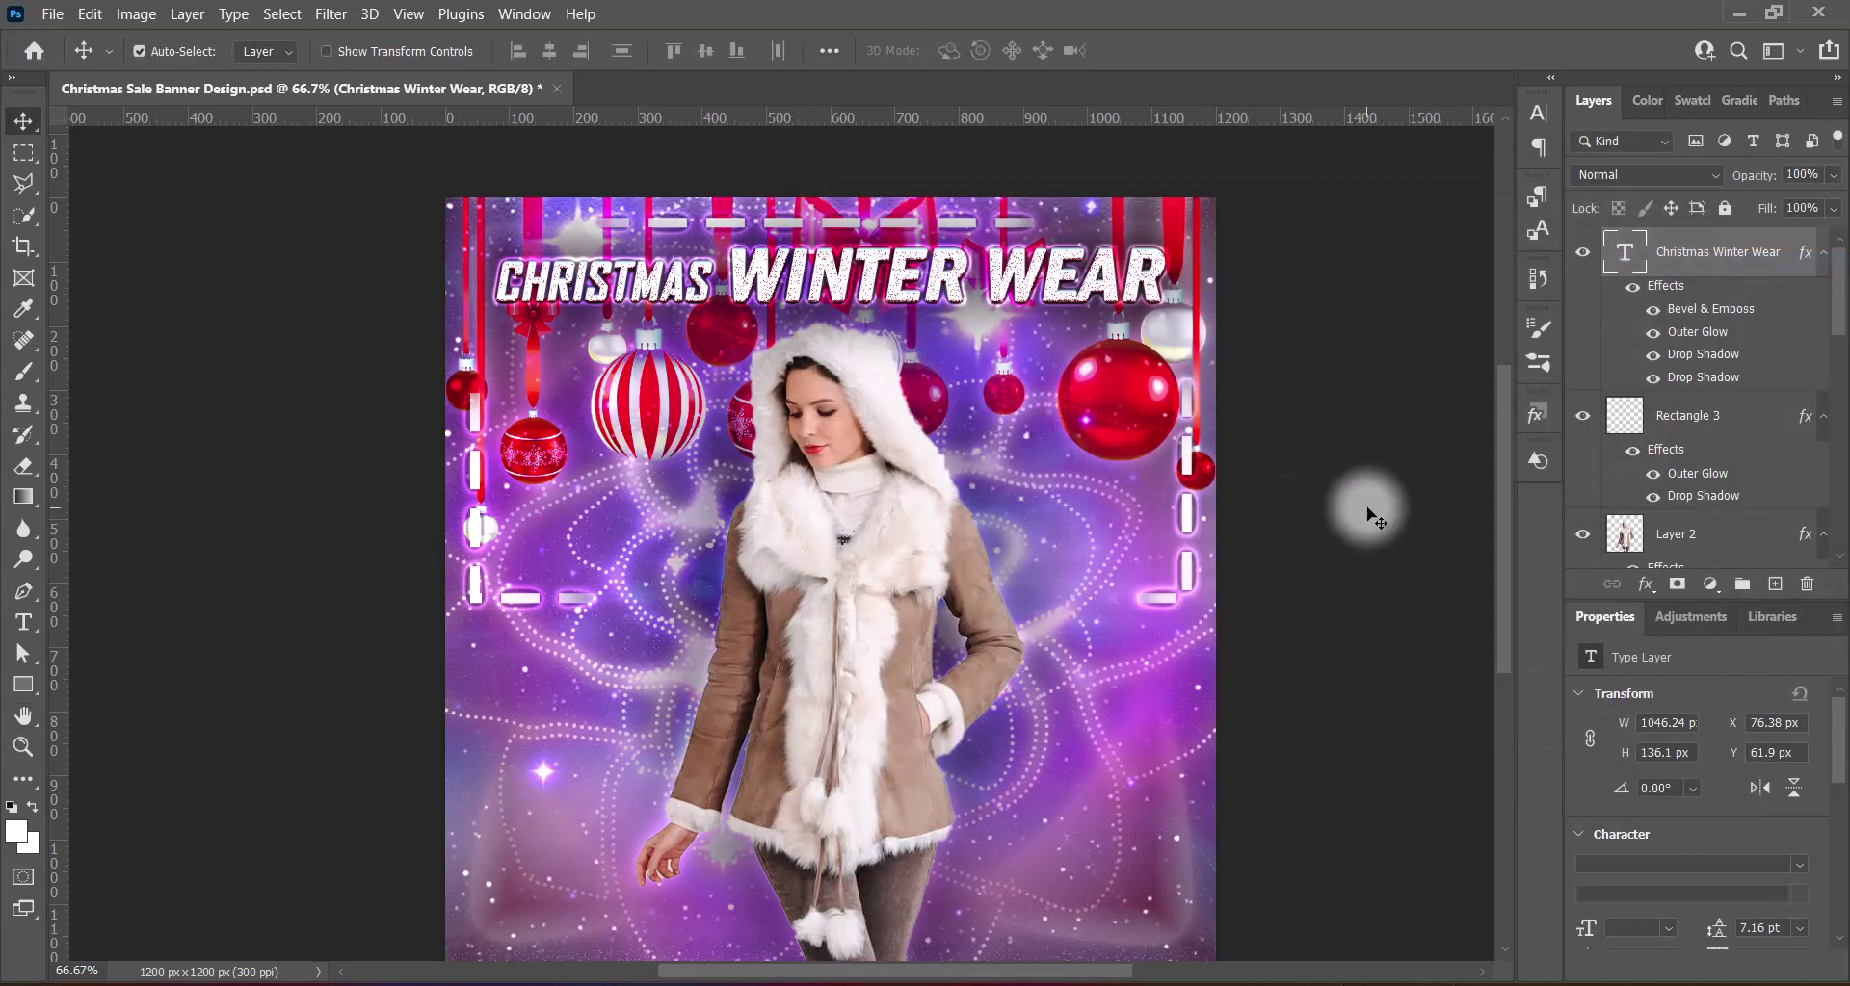
# Bring the model's Layer 2 to the top and give it a drop shadow
pyautogui.hotkey('ctrl', 'shift', ']')
pyautogui.doubleClick(1628, 253)
pyautogui.click(1369, 436)
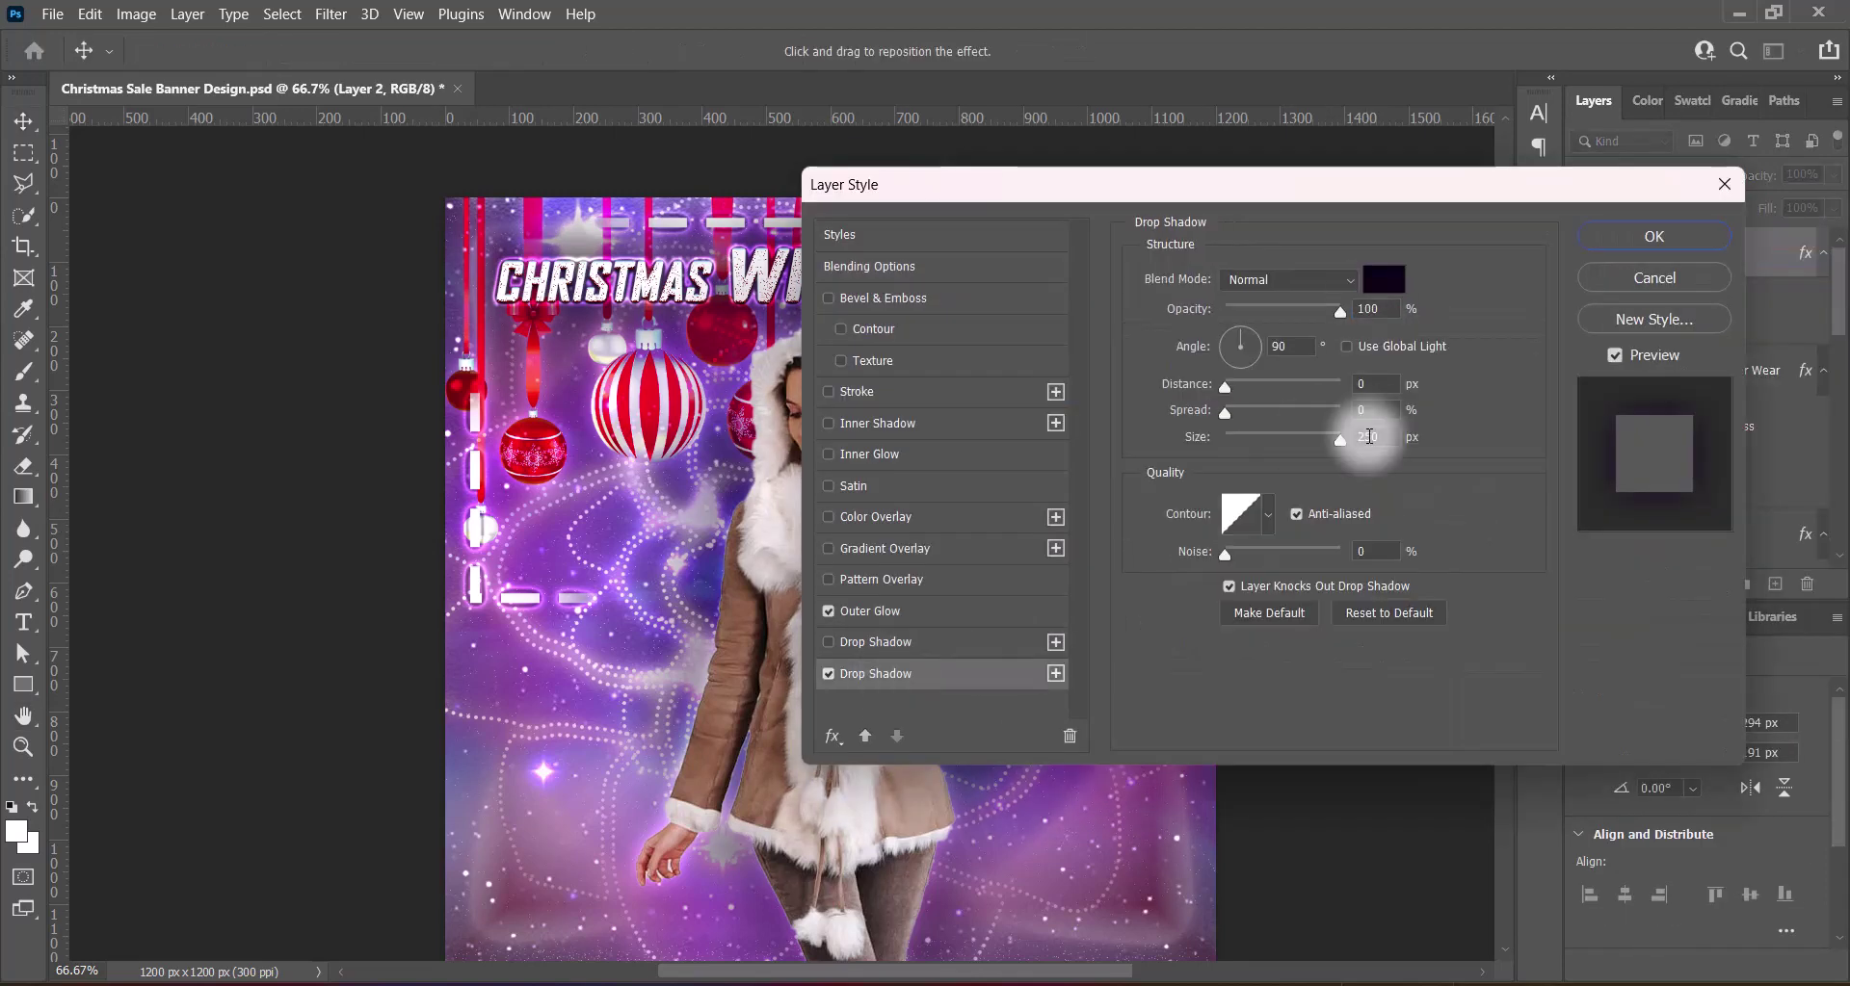
pyautogui.moveTo(1416, 185); pyautogui.dragTo(1604, 185)
pyautogui.press('Return')
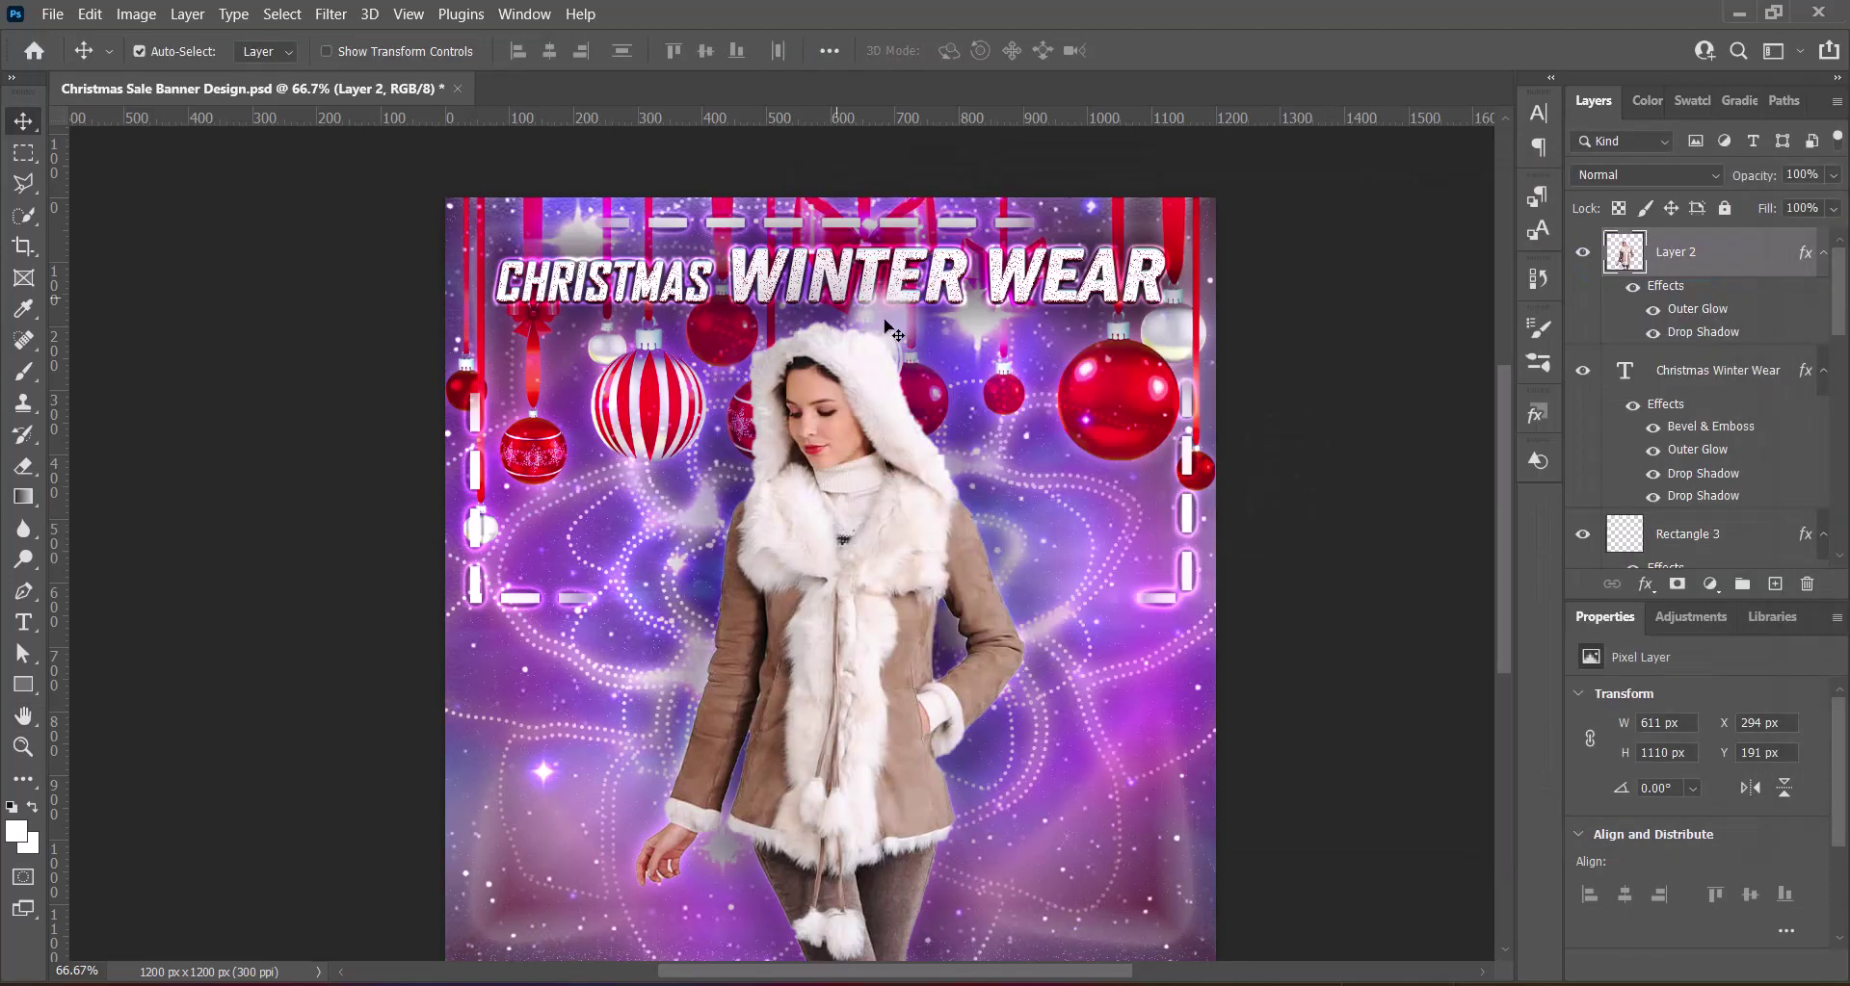
# Underline the word CHRISTMAS in the Character panel
pyautogui.click(892, 332)
pyautogui.doubleClick(701, 289)
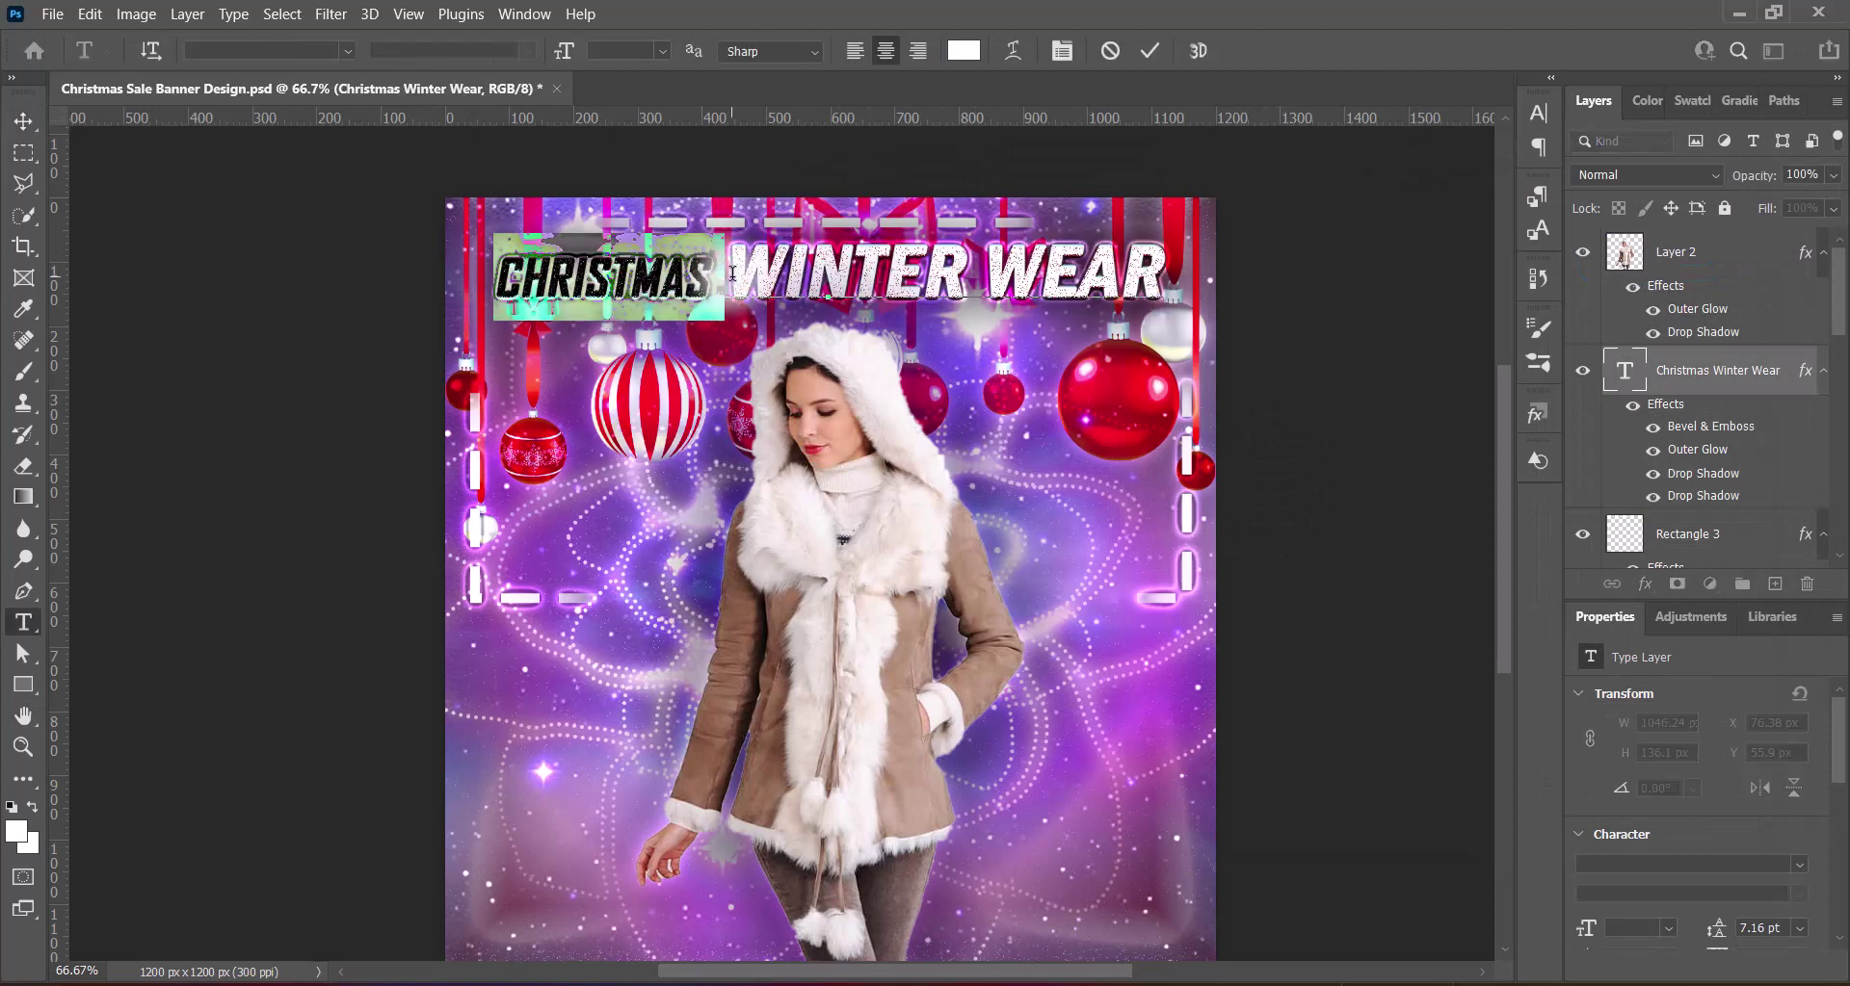
pyautogui.click(1538, 112)
pyautogui.click(1458, 273)
pyautogui.click(1394, 438)
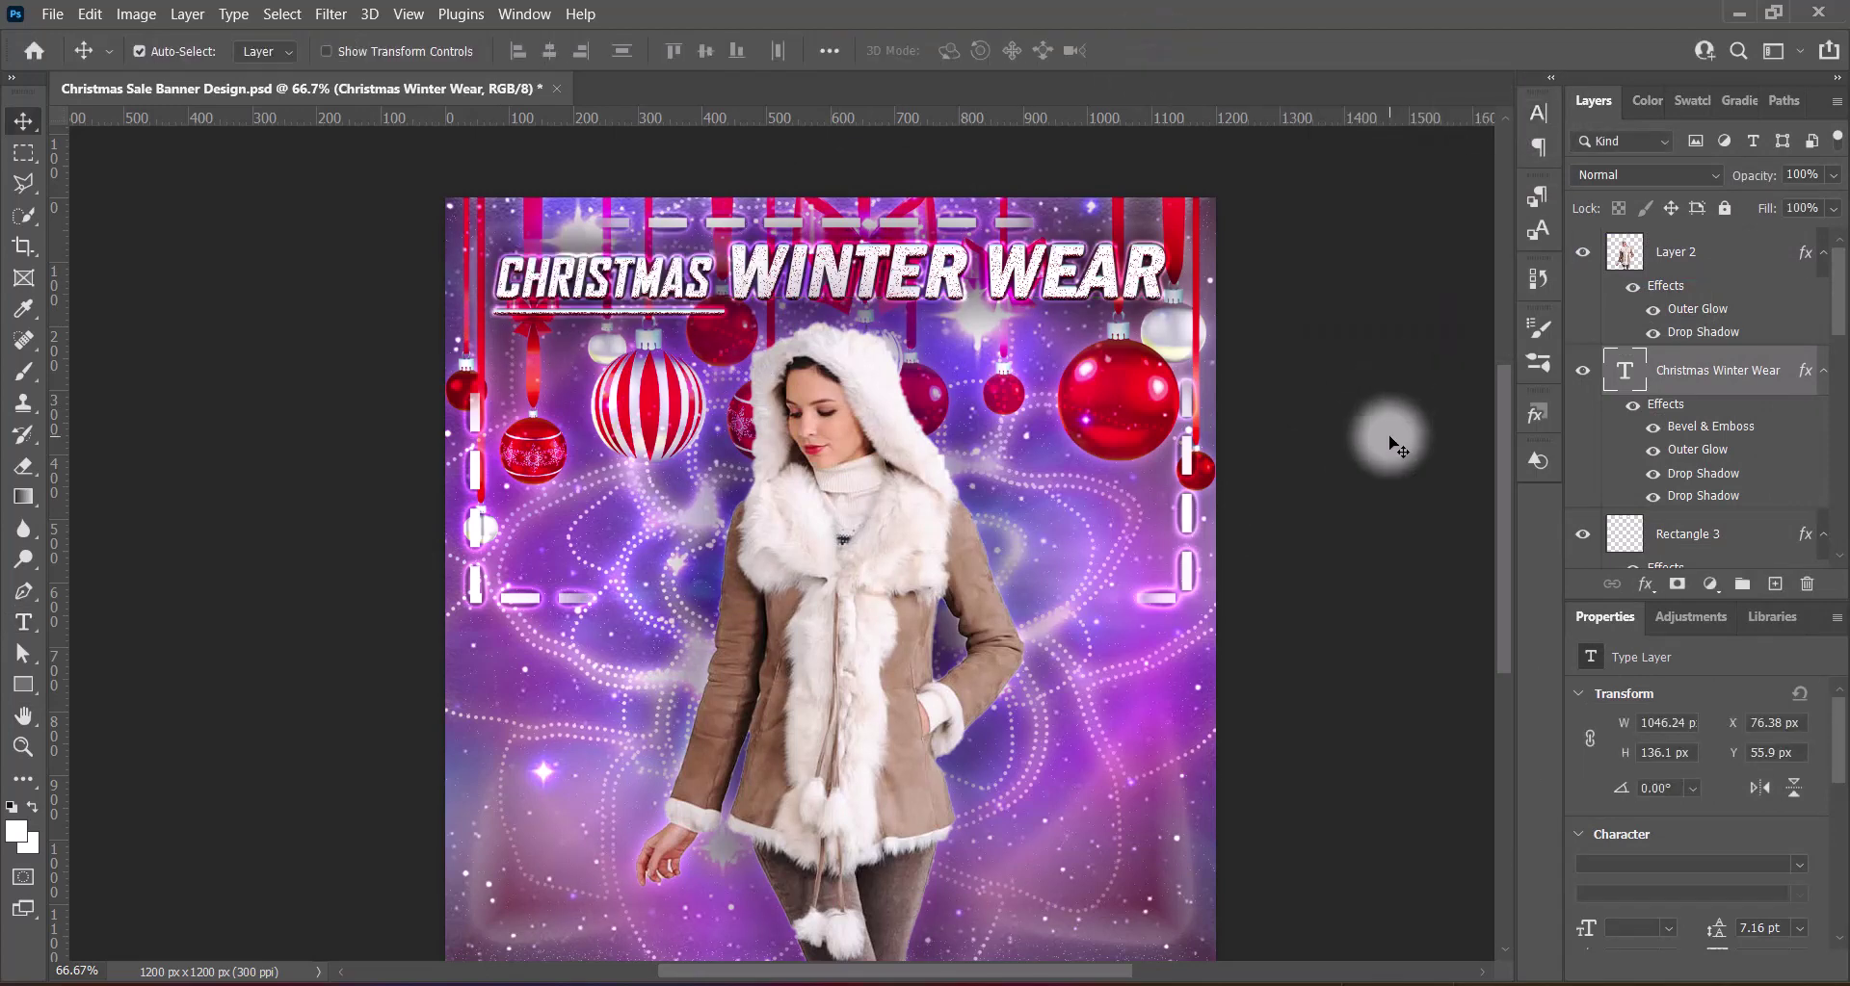
# Add the SALE text layer in Oswald at 60 pt
pyautogui.press('t')
pyautogui.click(559, 455)
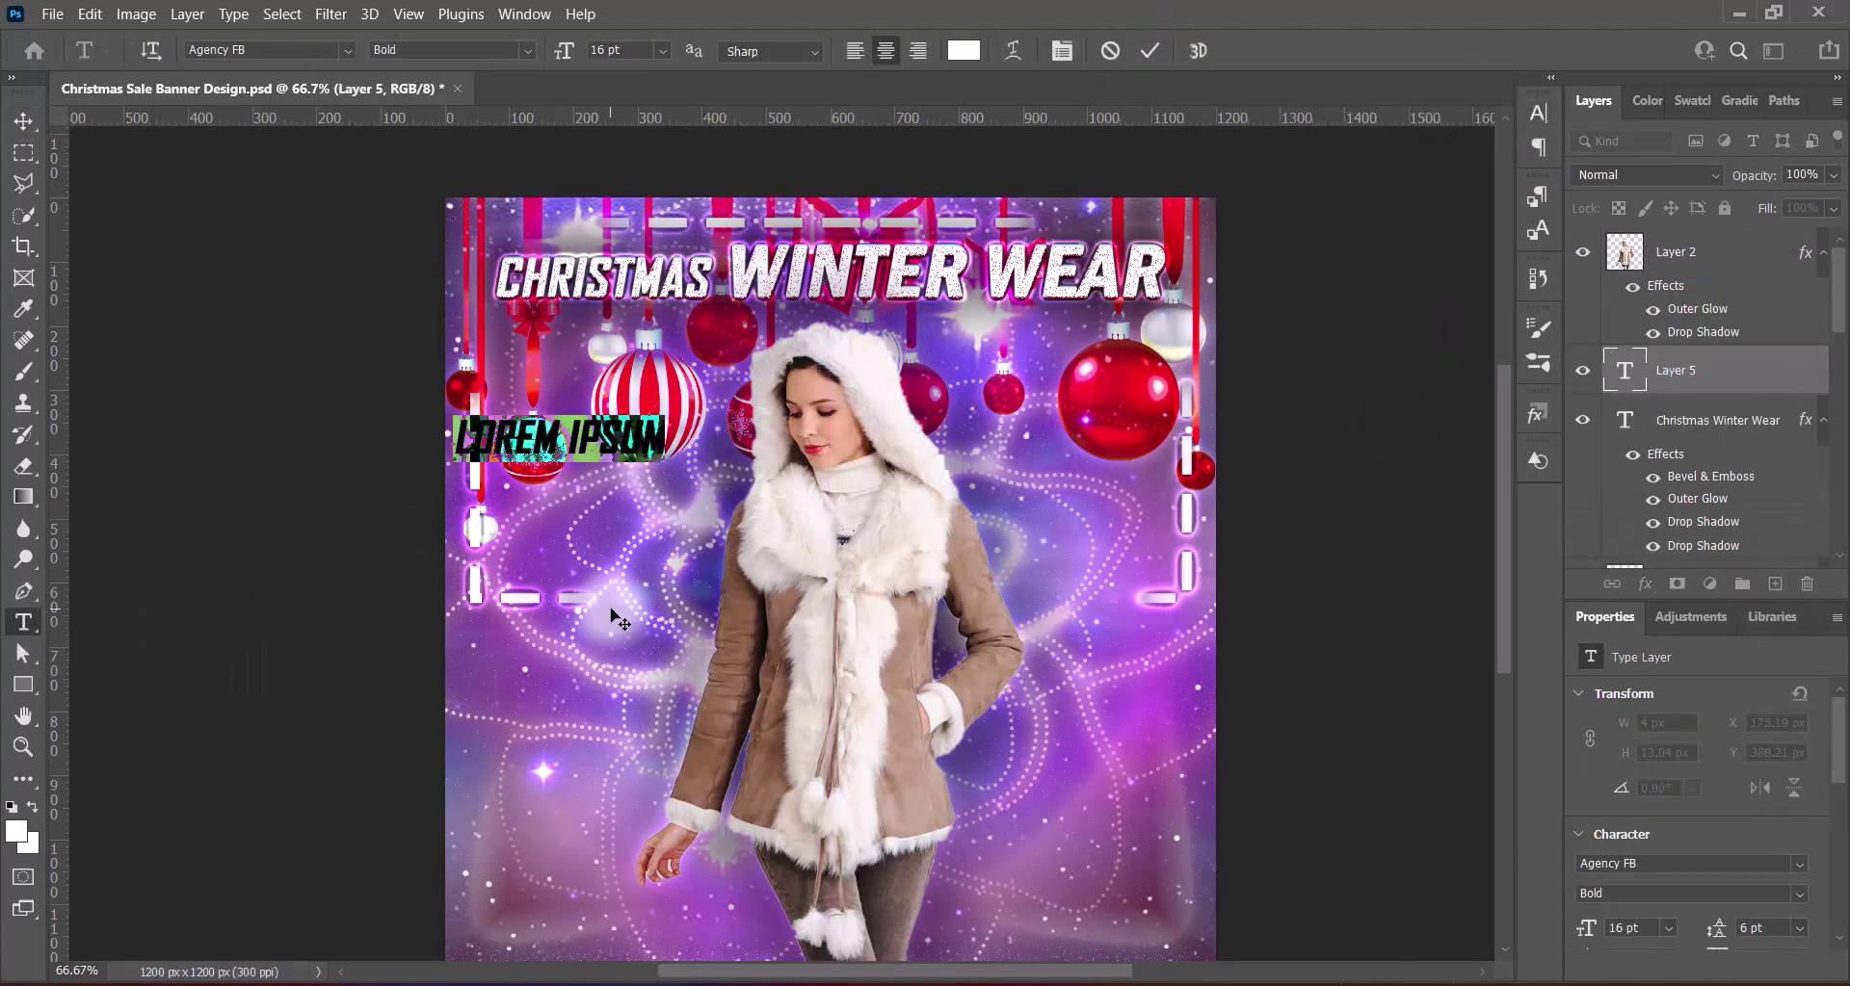
pyautogui.write('SALE')
pyautogui.hotkey('ctrl', 'a')
pyautogui.click(1538, 113)
pyautogui.click(347, 49)
pyautogui.click(472, 238)
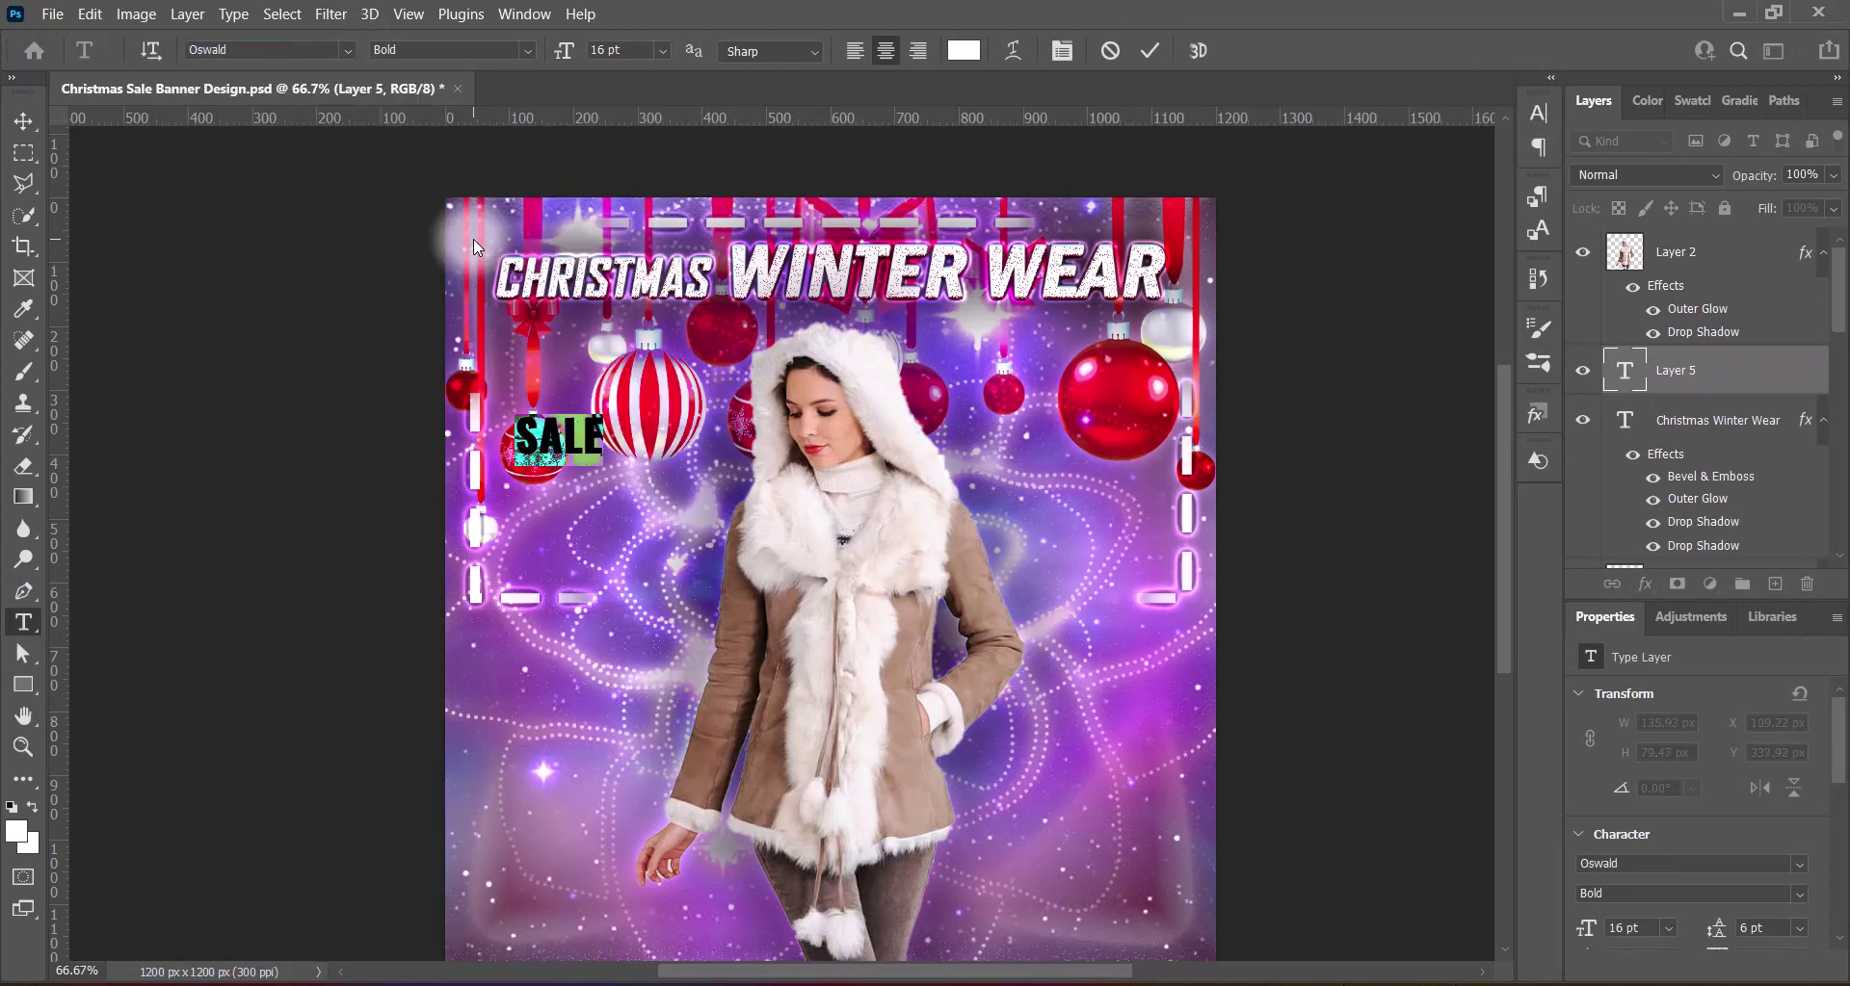
pyautogui.click(662, 50)
pyautogui.click(628, 356)
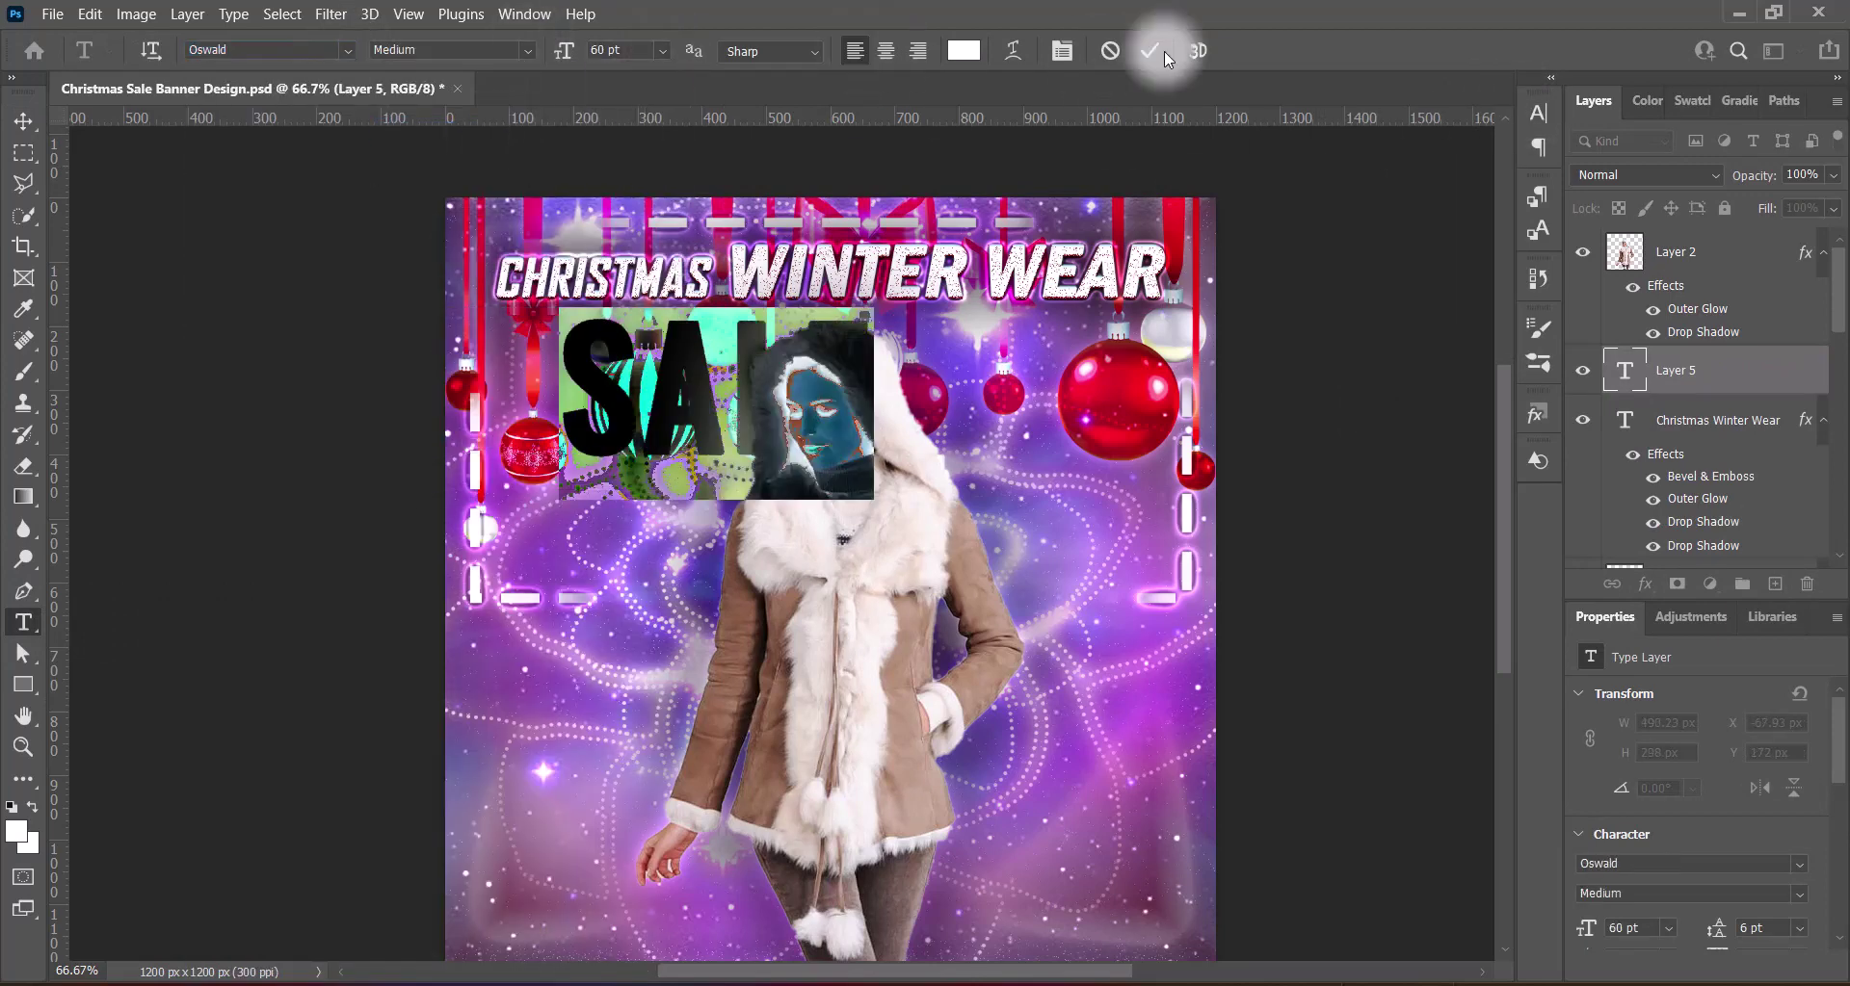
pyautogui.click(1150, 50)
# Move the SA LE layer to the top of the stack and stretch its letters taller
pyautogui.press('v')
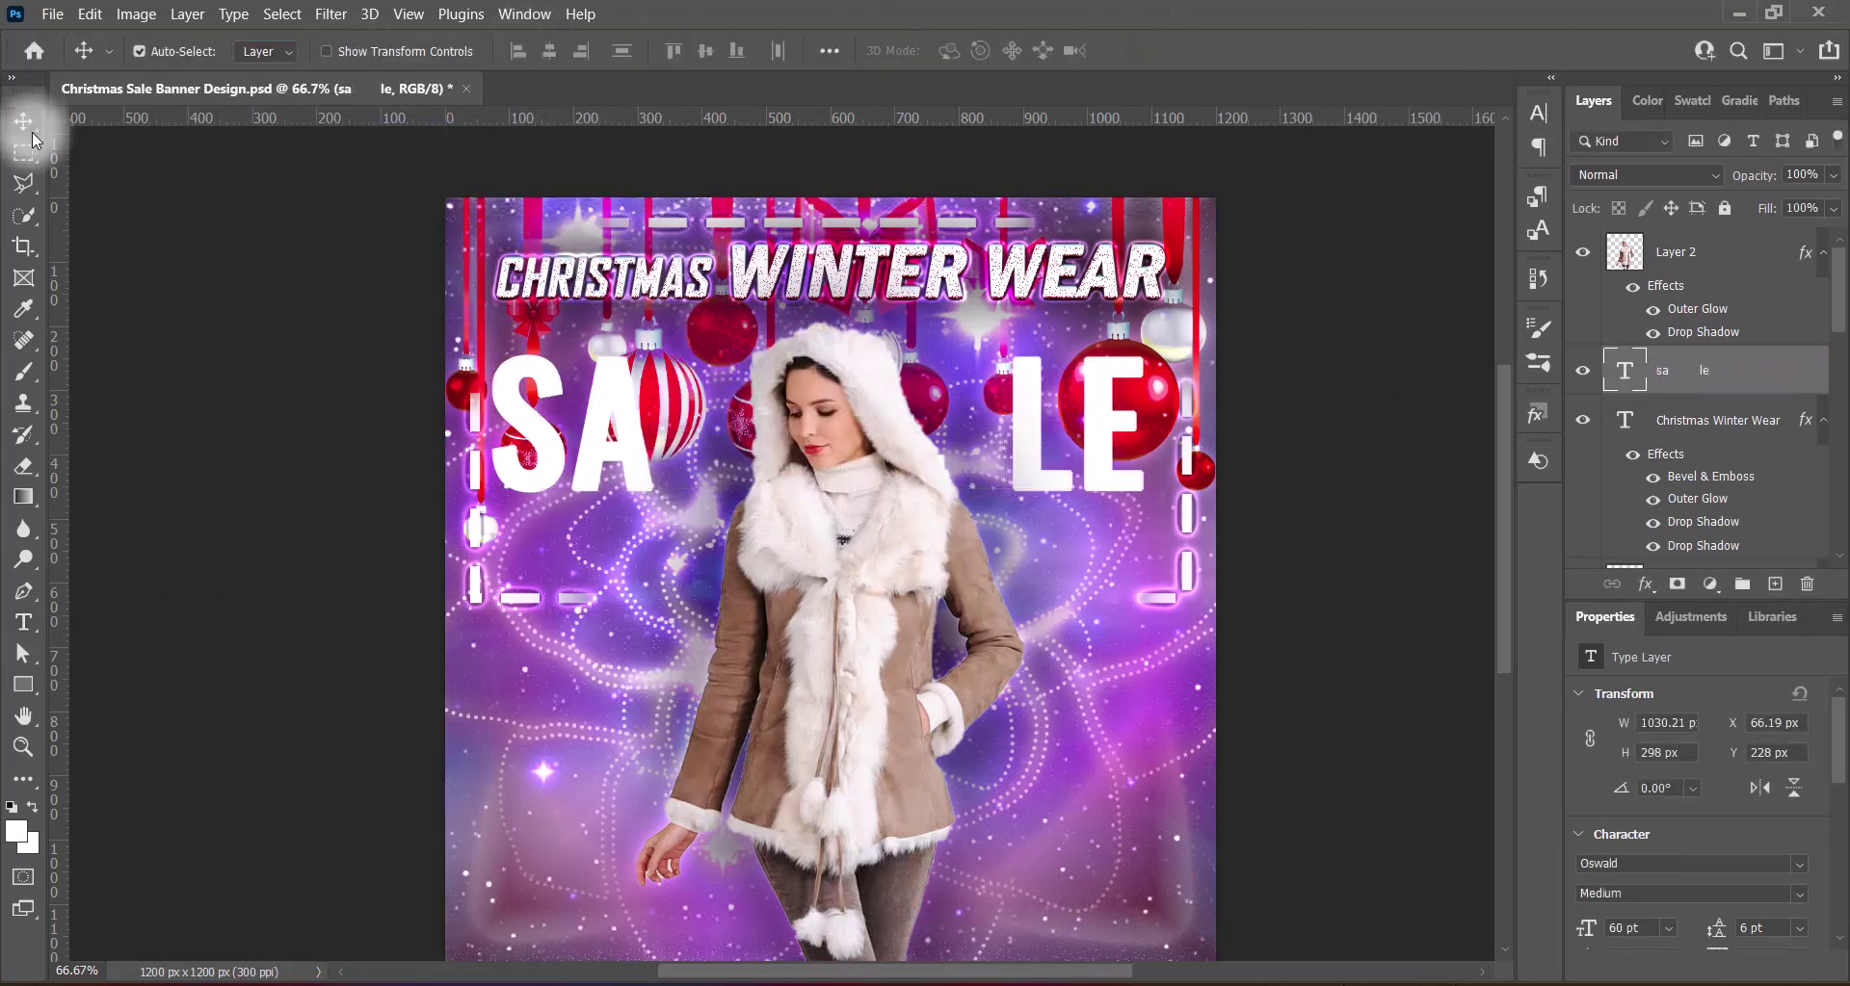
pyautogui.moveTo(1683, 377); pyautogui.dragTo(1683, 243)
pyautogui.hotkey('ctrl', 't')
pyautogui.moveTo(872, 441); pyautogui.dragTo(874, 453)
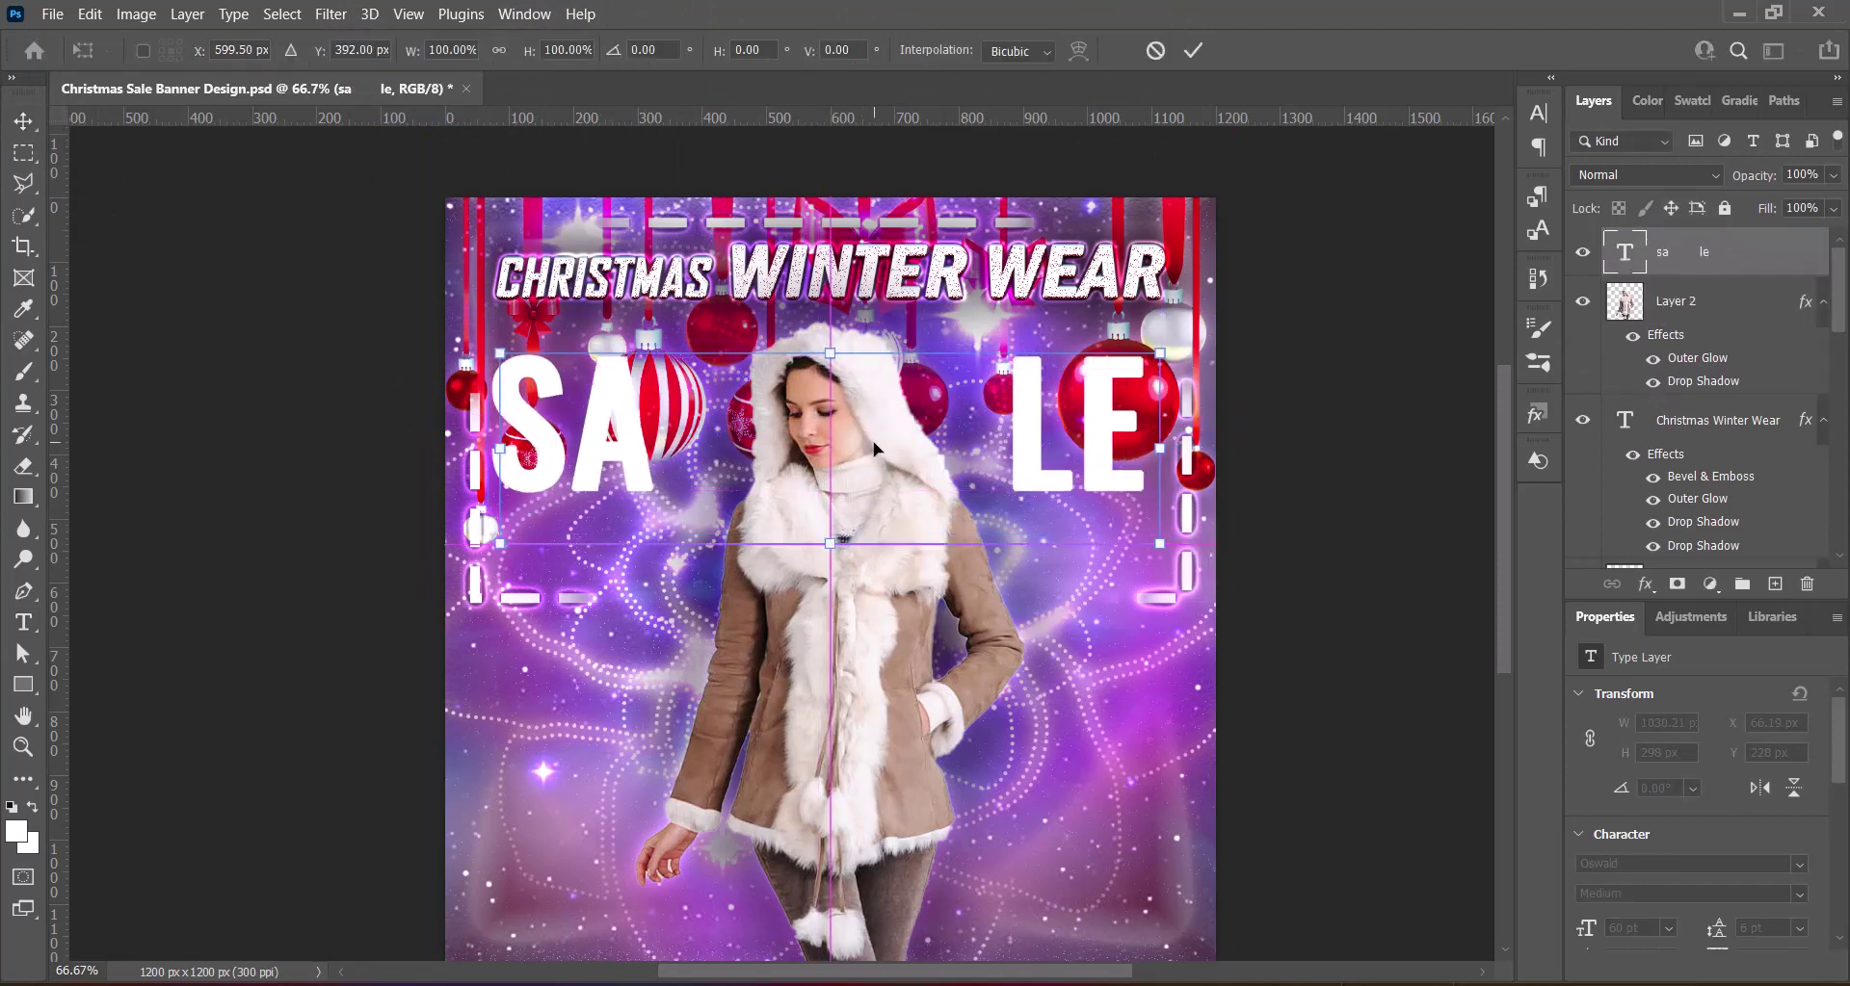
pyautogui.moveTo(830, 543); pyautogui.dragTo(833, 615)
pyautogui.moveTo(910, 521); pyautogui.dragTo(903, 510)
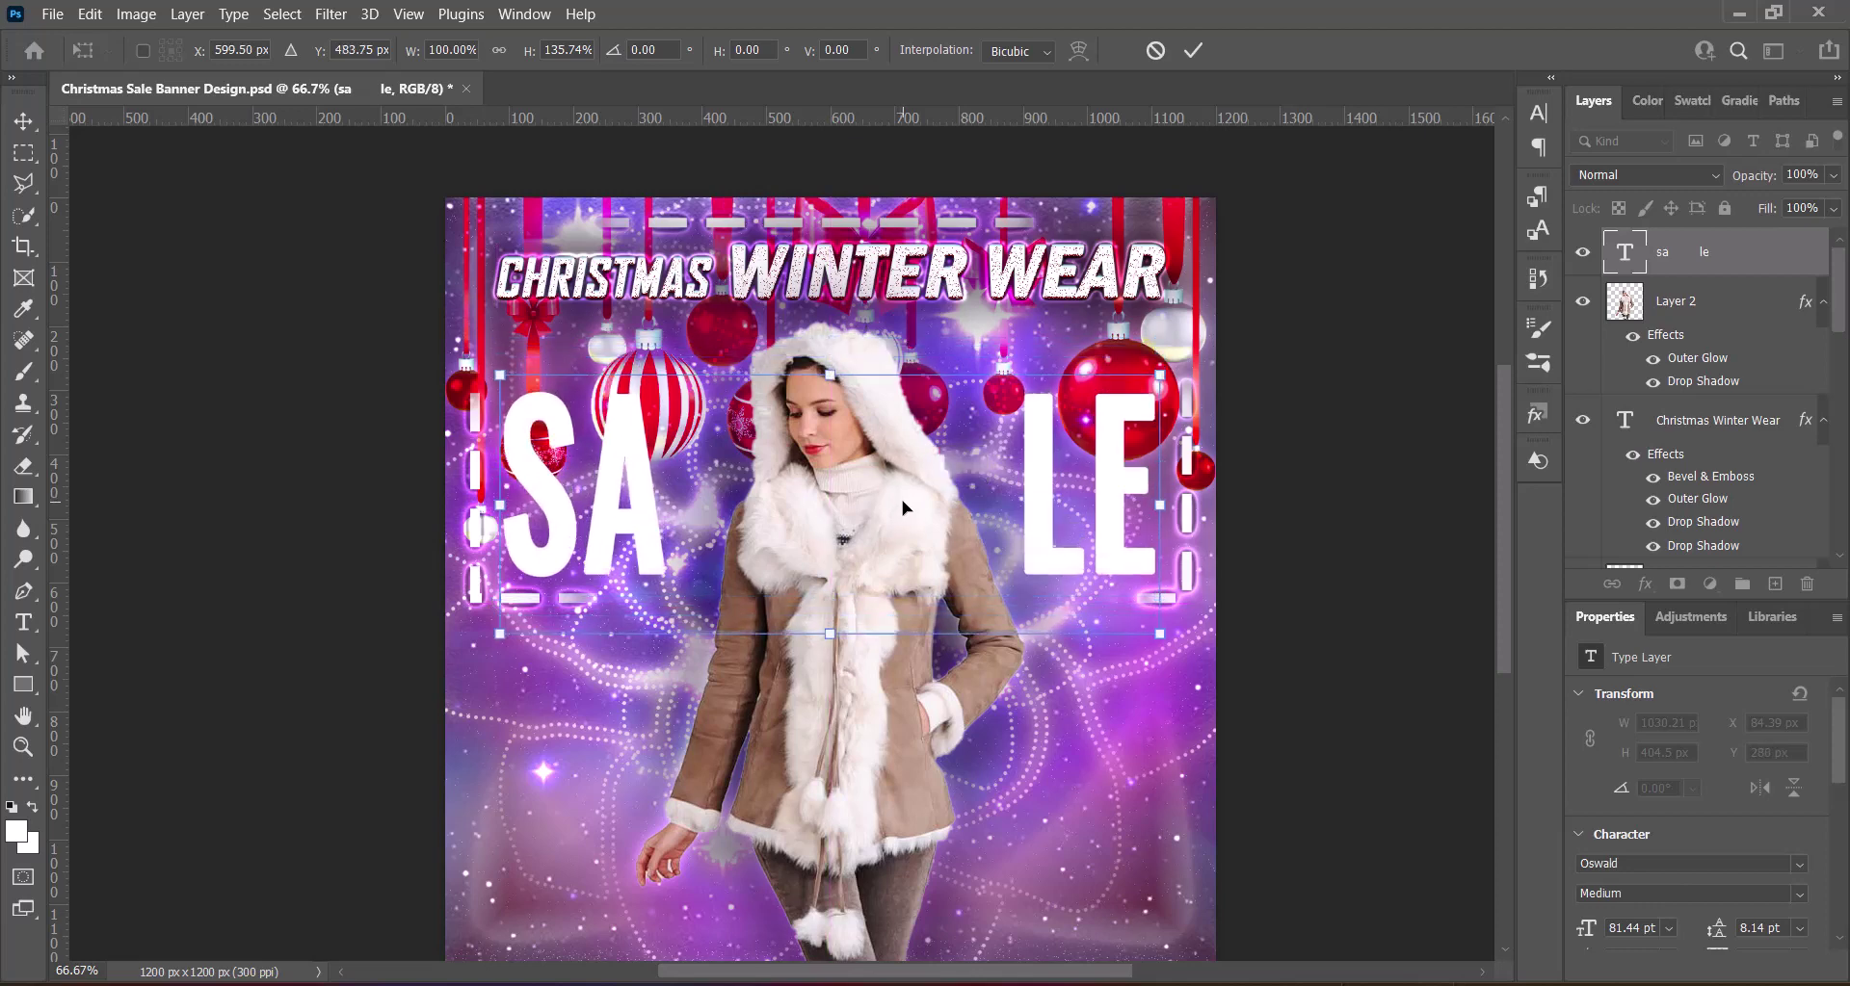
pyautogui.press('Return')
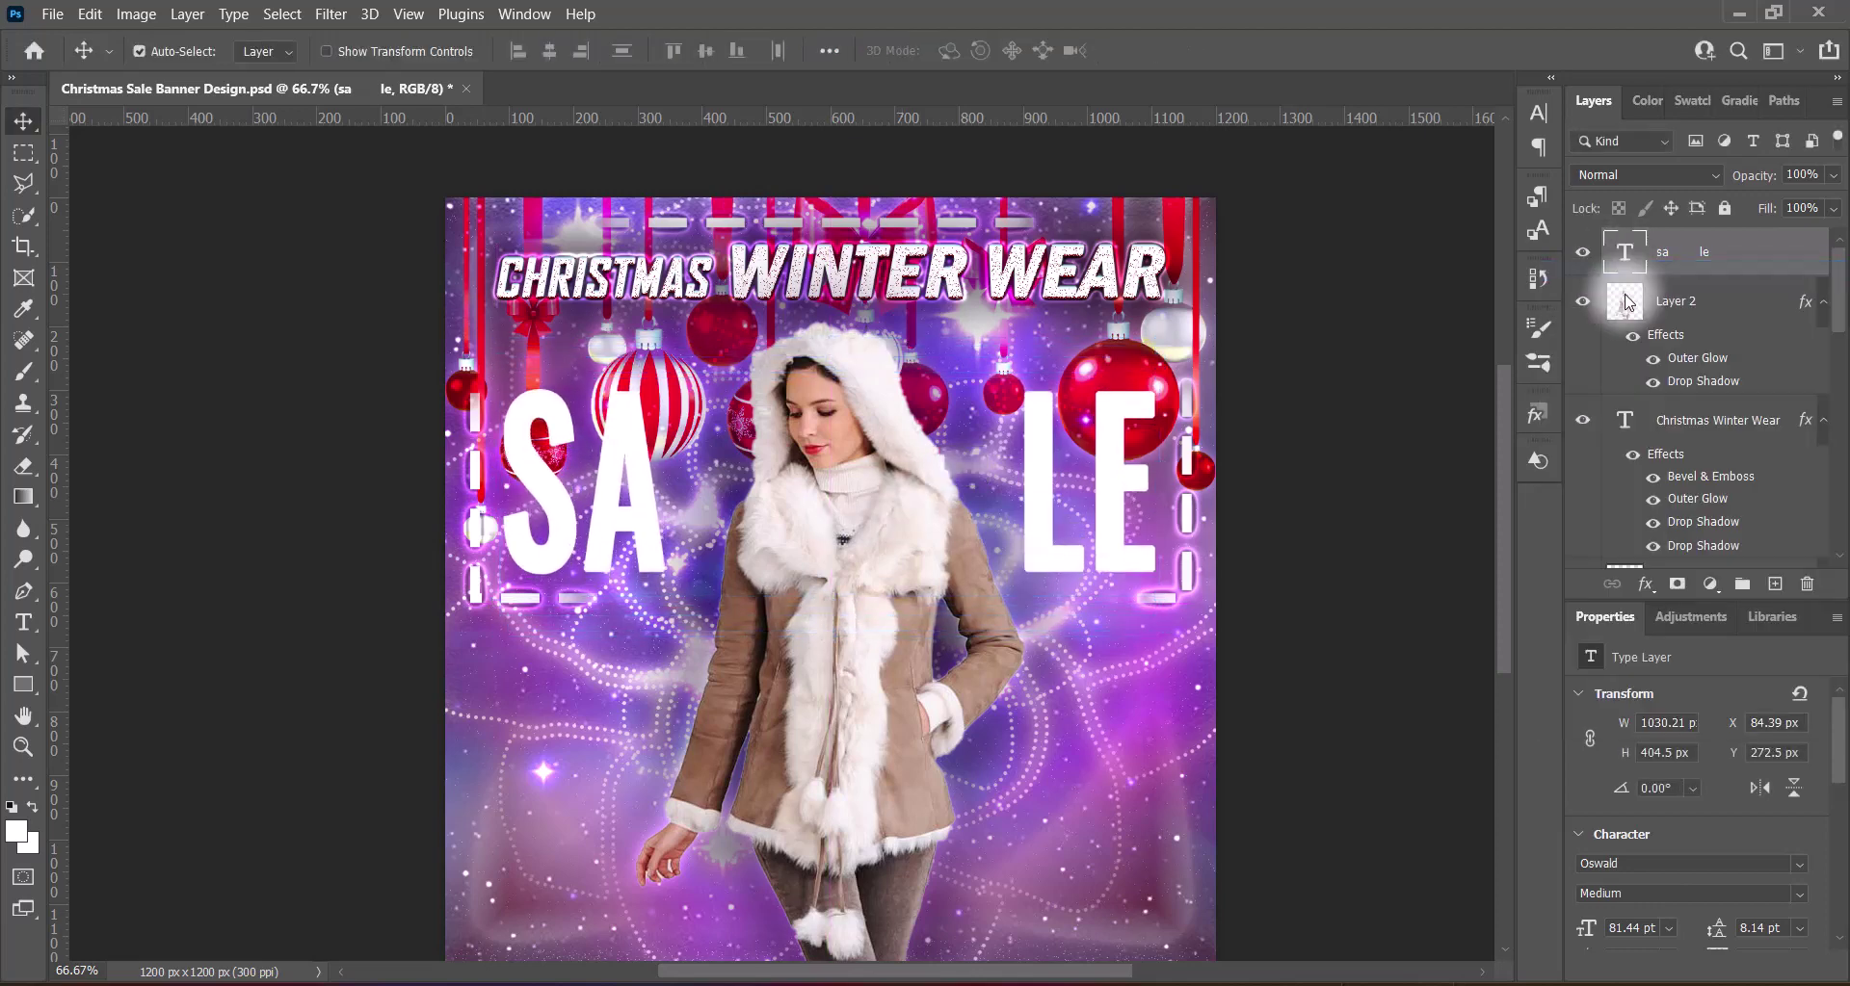
# Open the SA LE layer's Drop Shadow style settings, moving the dialog aside
pyautogui.doubleClick(1626, 302)
pyautogui.click(866, 654)
pyautogui.moveTo(964, 197); pyautogui.dragTo(1252, 198)
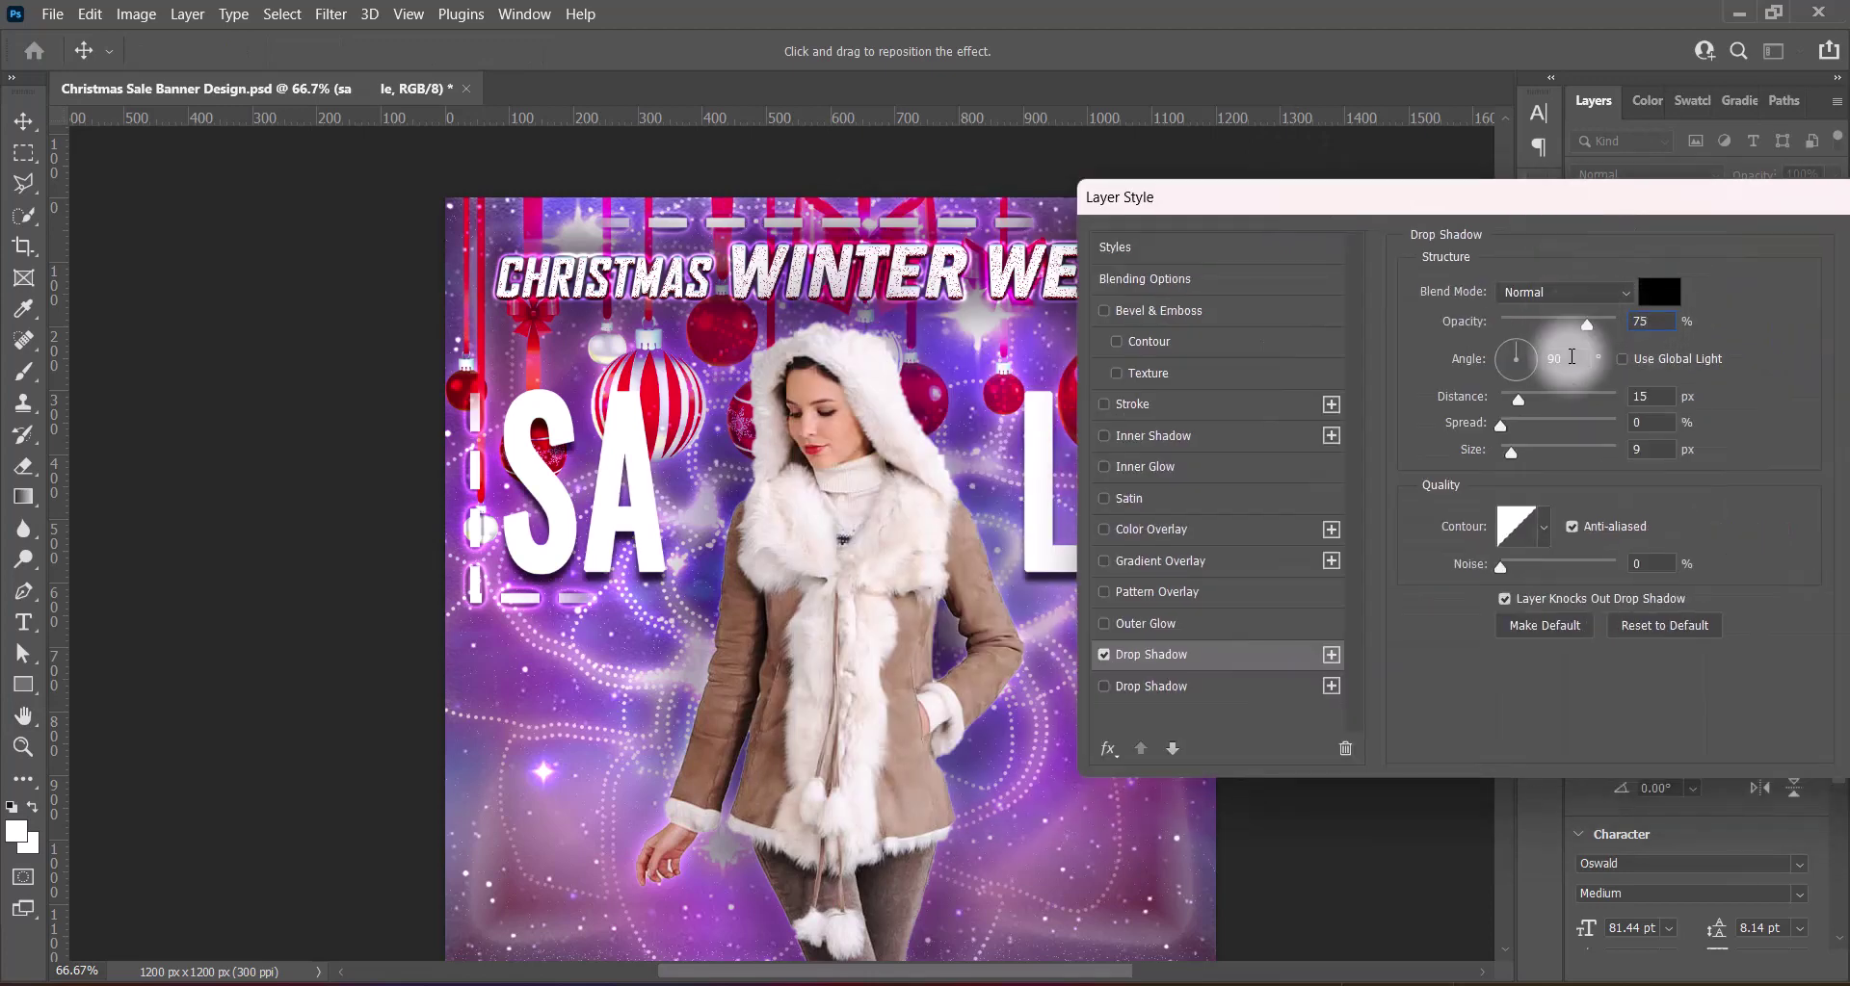
# Set drop shadow distance to 9, then enable Bevel & Emboss with Down direction and Vivid Light highlight
pyautogui.doubleClick(1649, 396)
pyautogui.write('9')
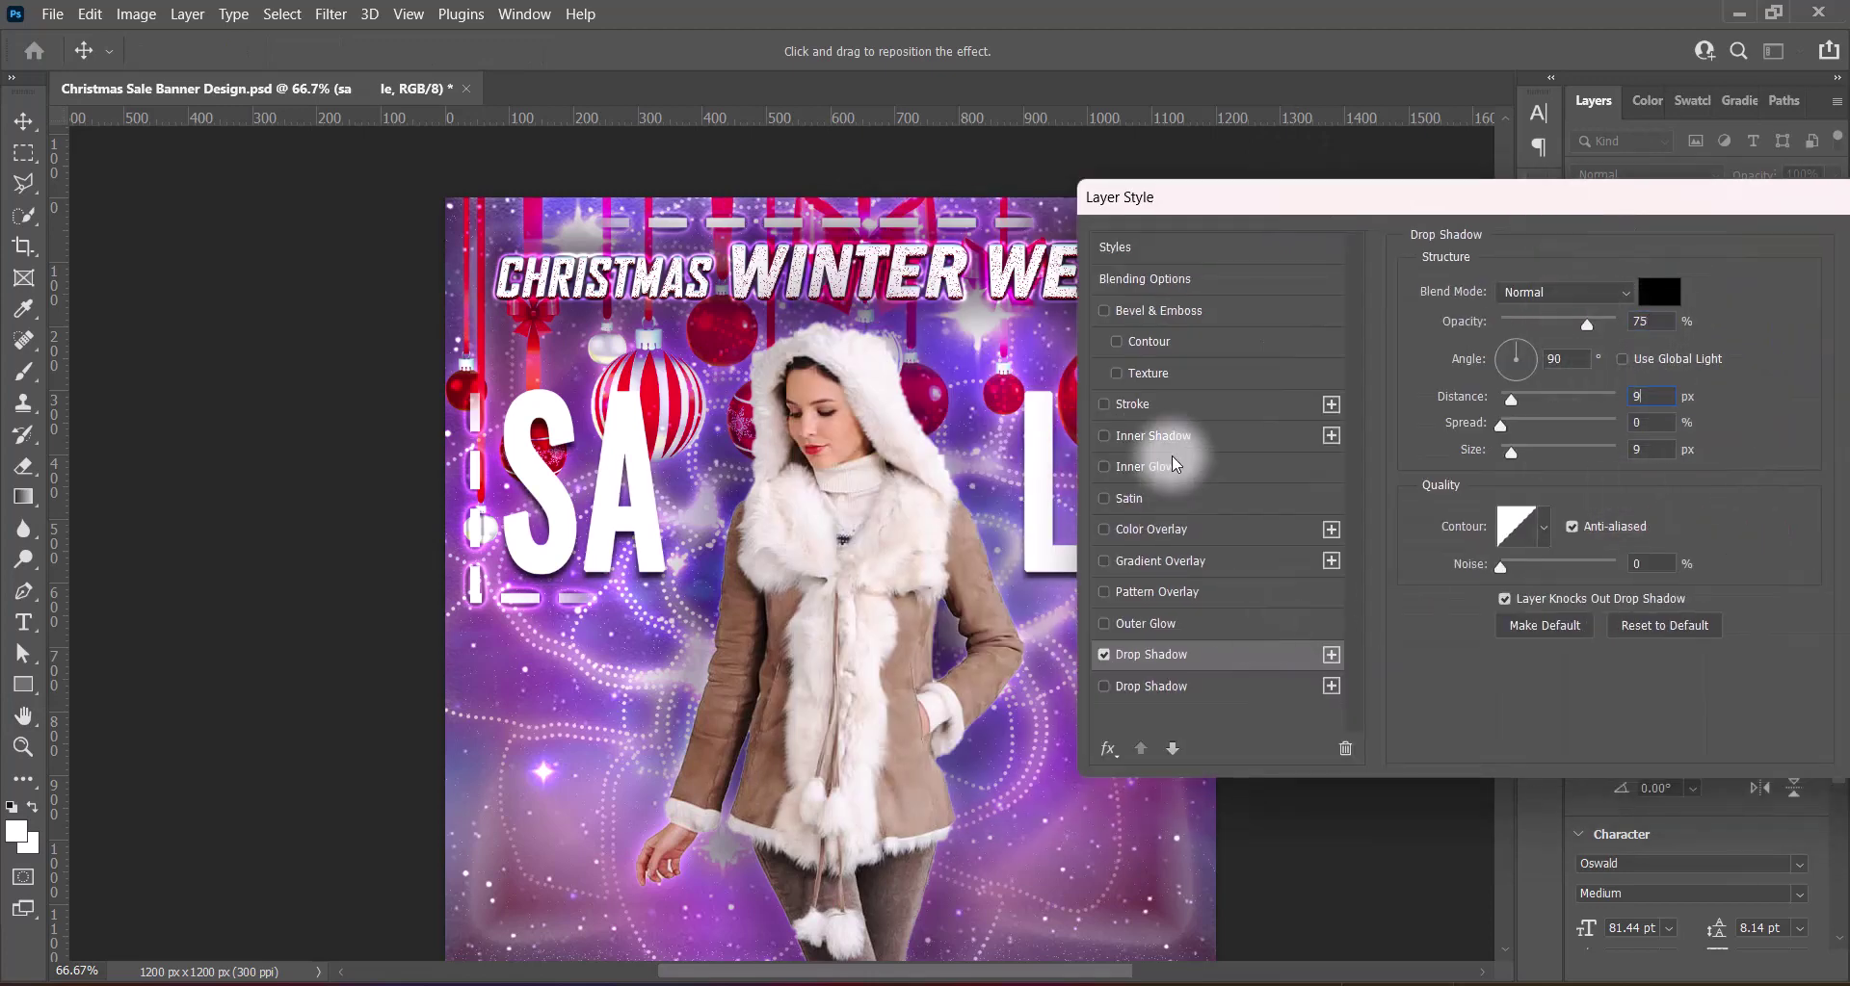
pyautogui.click(1156, 310)
pyautogui.click(1593, 289)
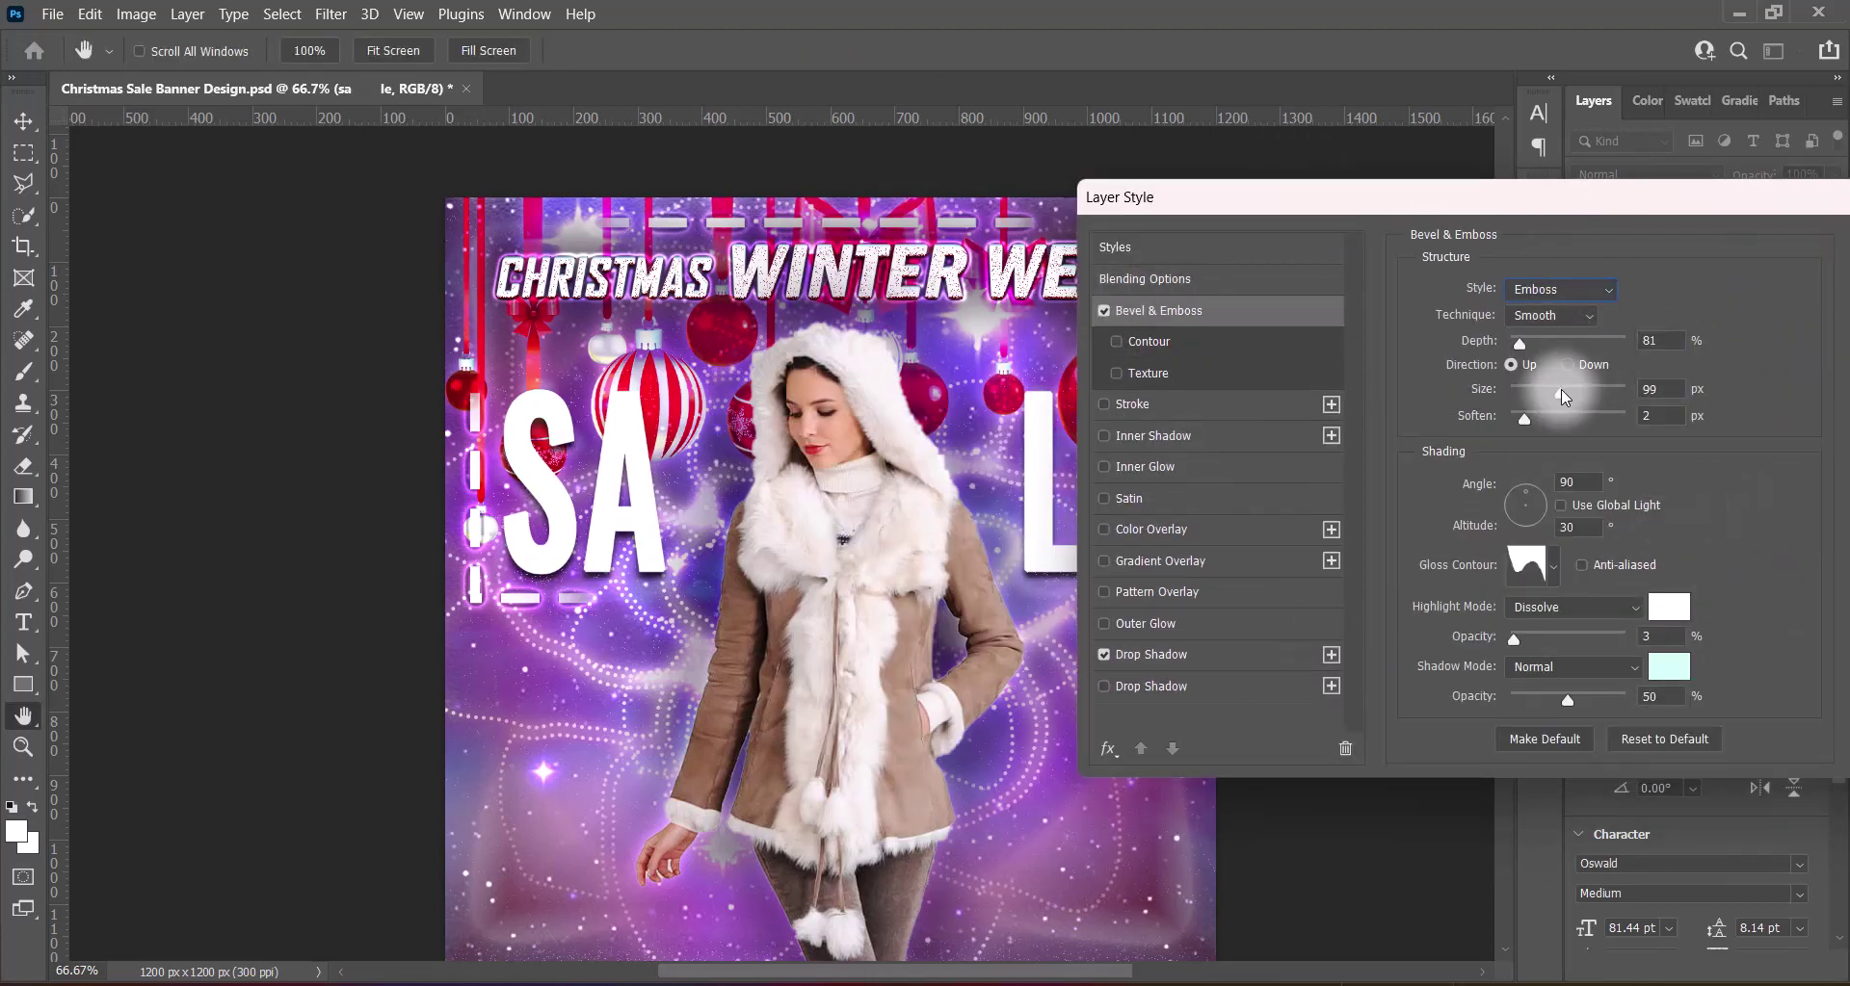
pyautogui.click(1573, 607)
pyautogui.click(1546, 719)
pyautogui.click(1567, 364)
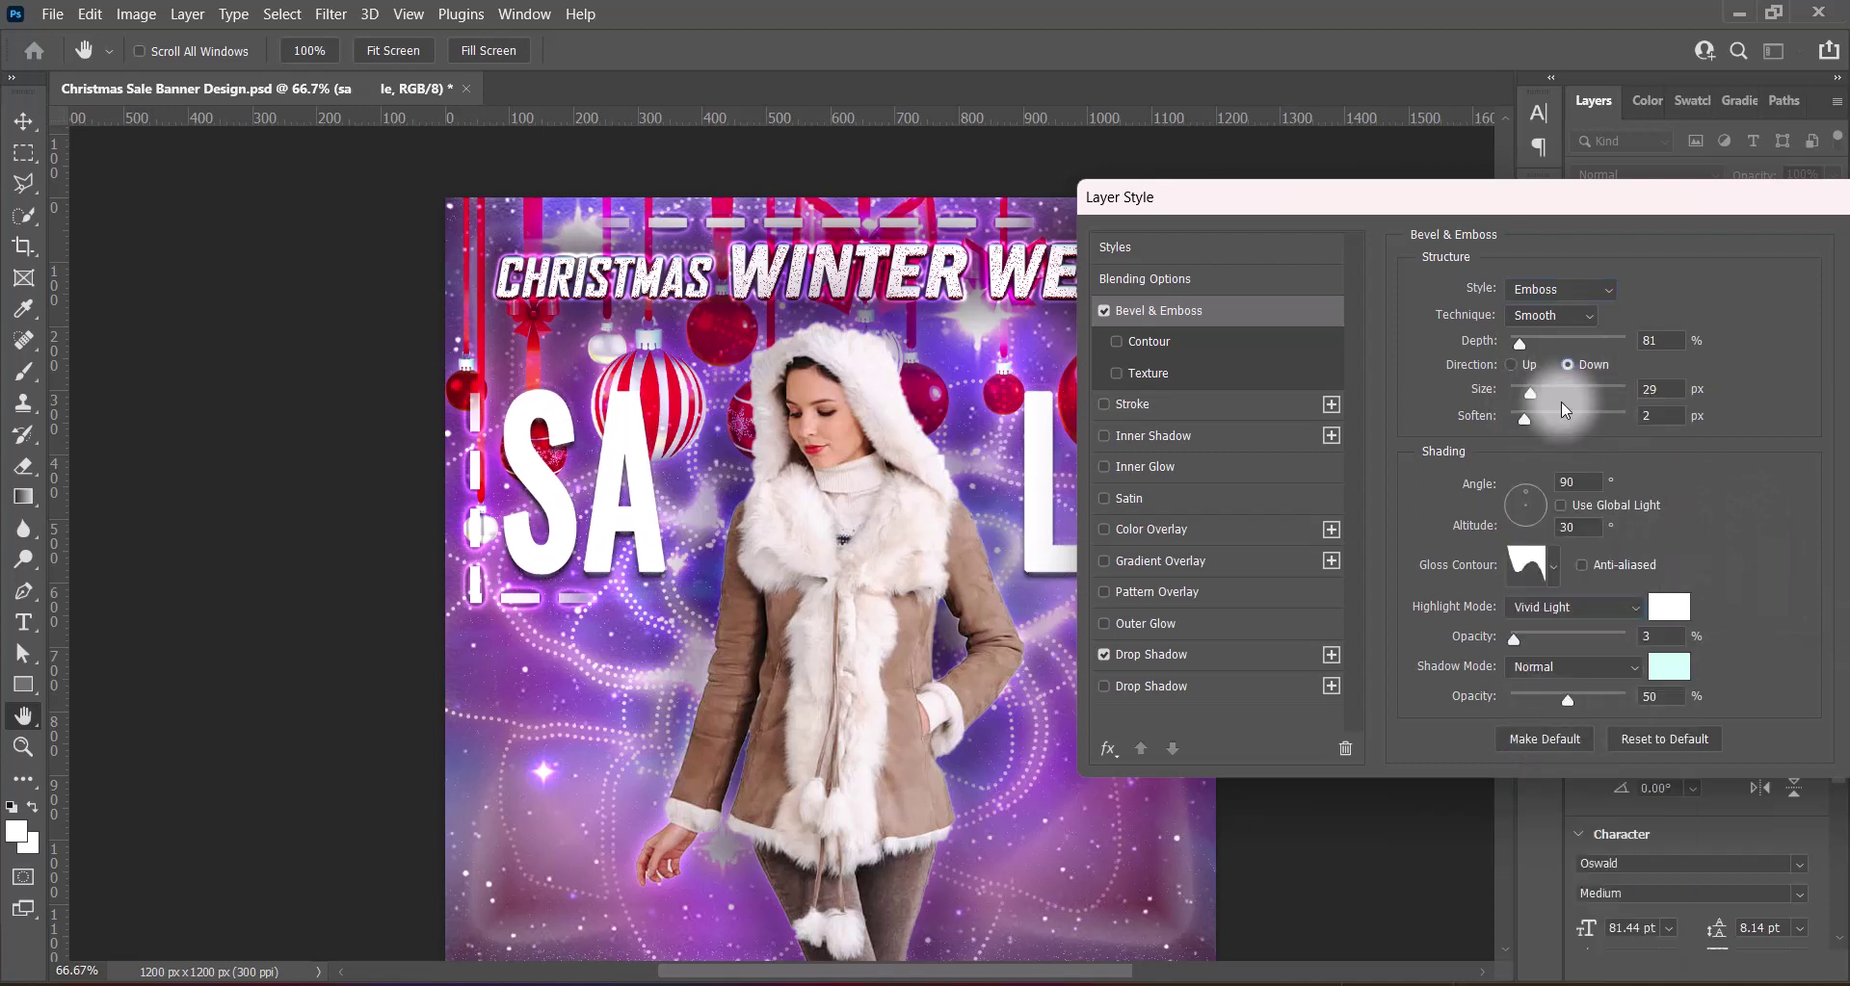
pyautogui.moveTo(1519, 344)
pyautogui.mouseDown()
pyautogui.moveTo(1531, 393)
pyautogui.moveTo(1508, 418)
pyautogui.mouseUp()
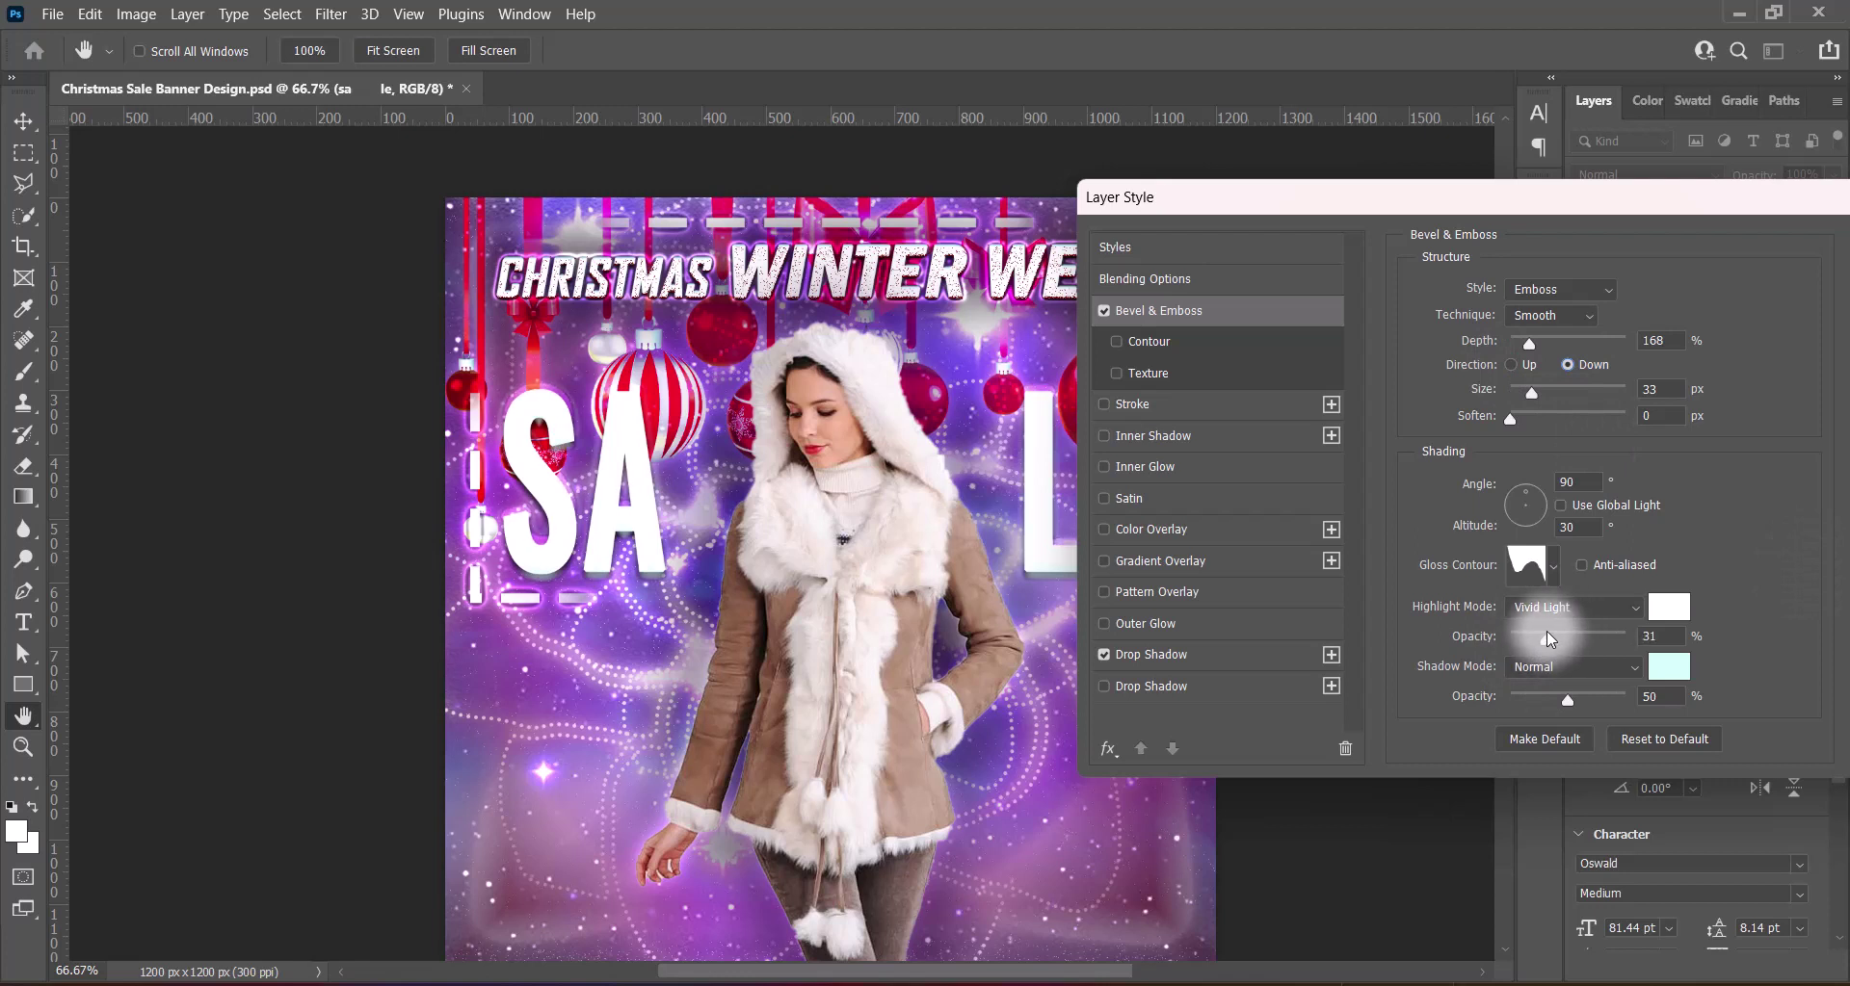
# Give the bevel a rounded gloss contour, depth 150 and size 2, and apply it
pyautogui.click(1151, 654)
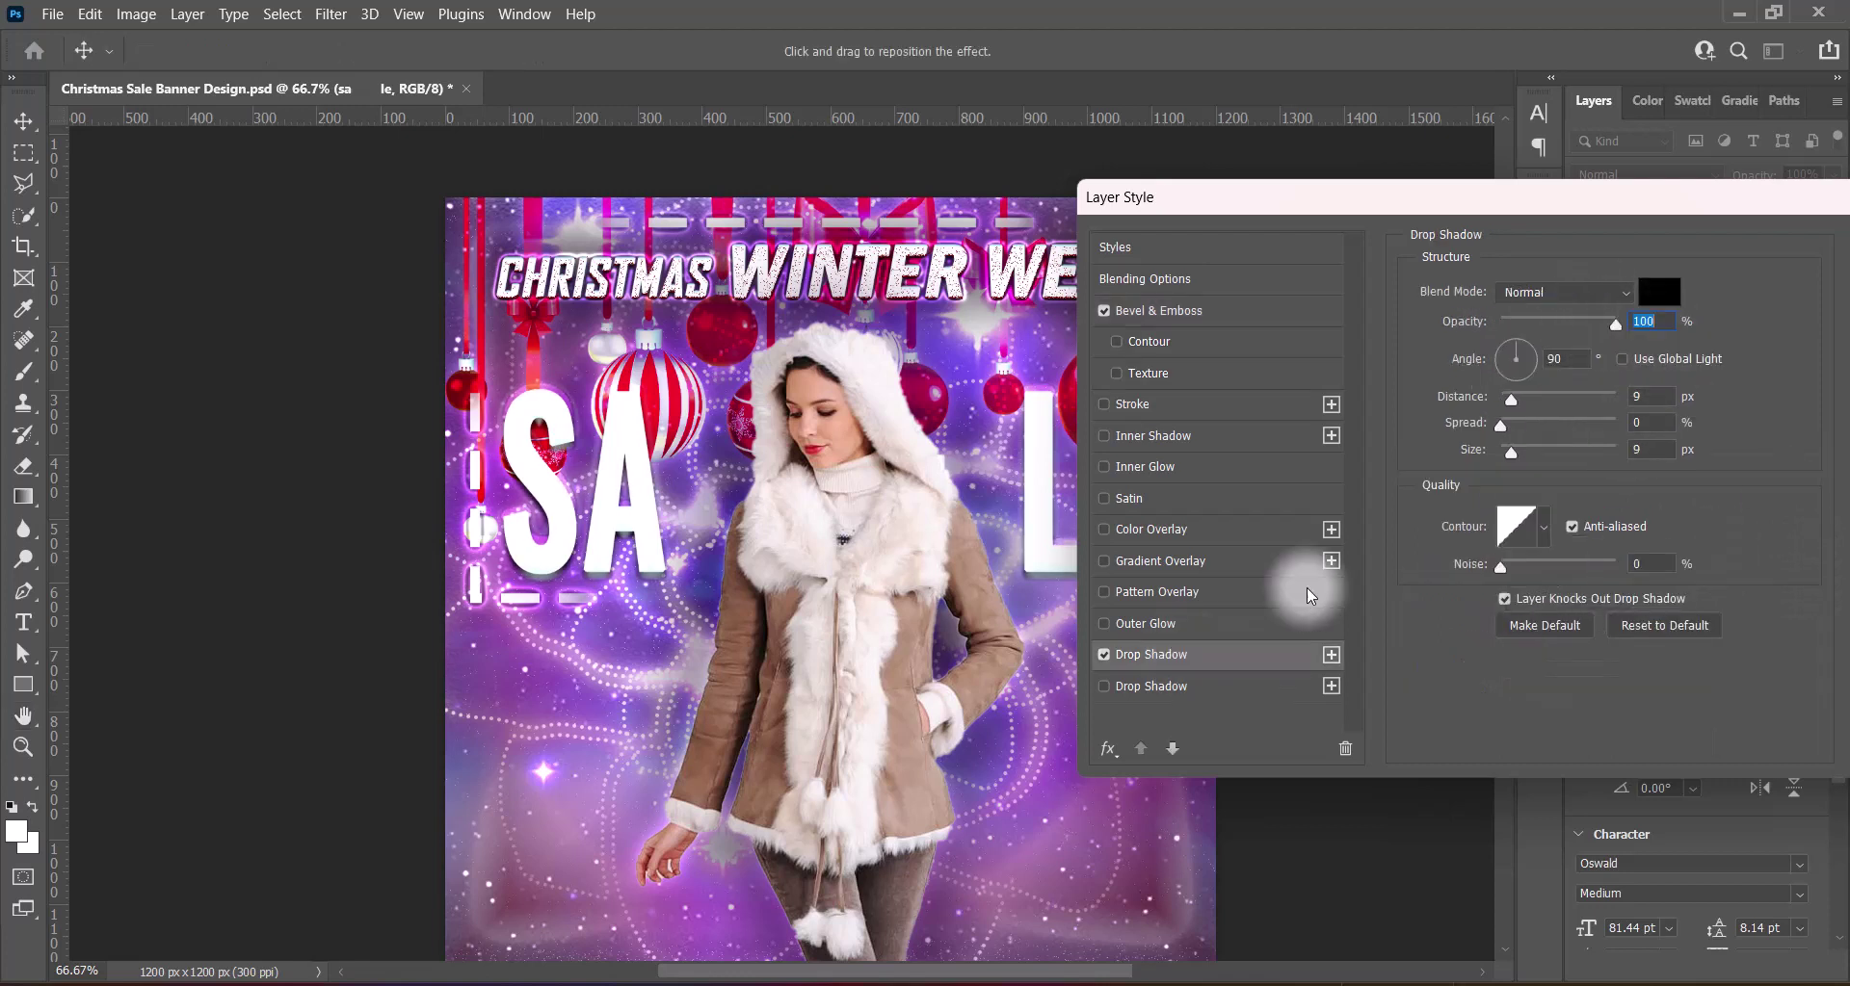
pyautogui.click(1156, 310)
pyautogui.click(1553, 566)
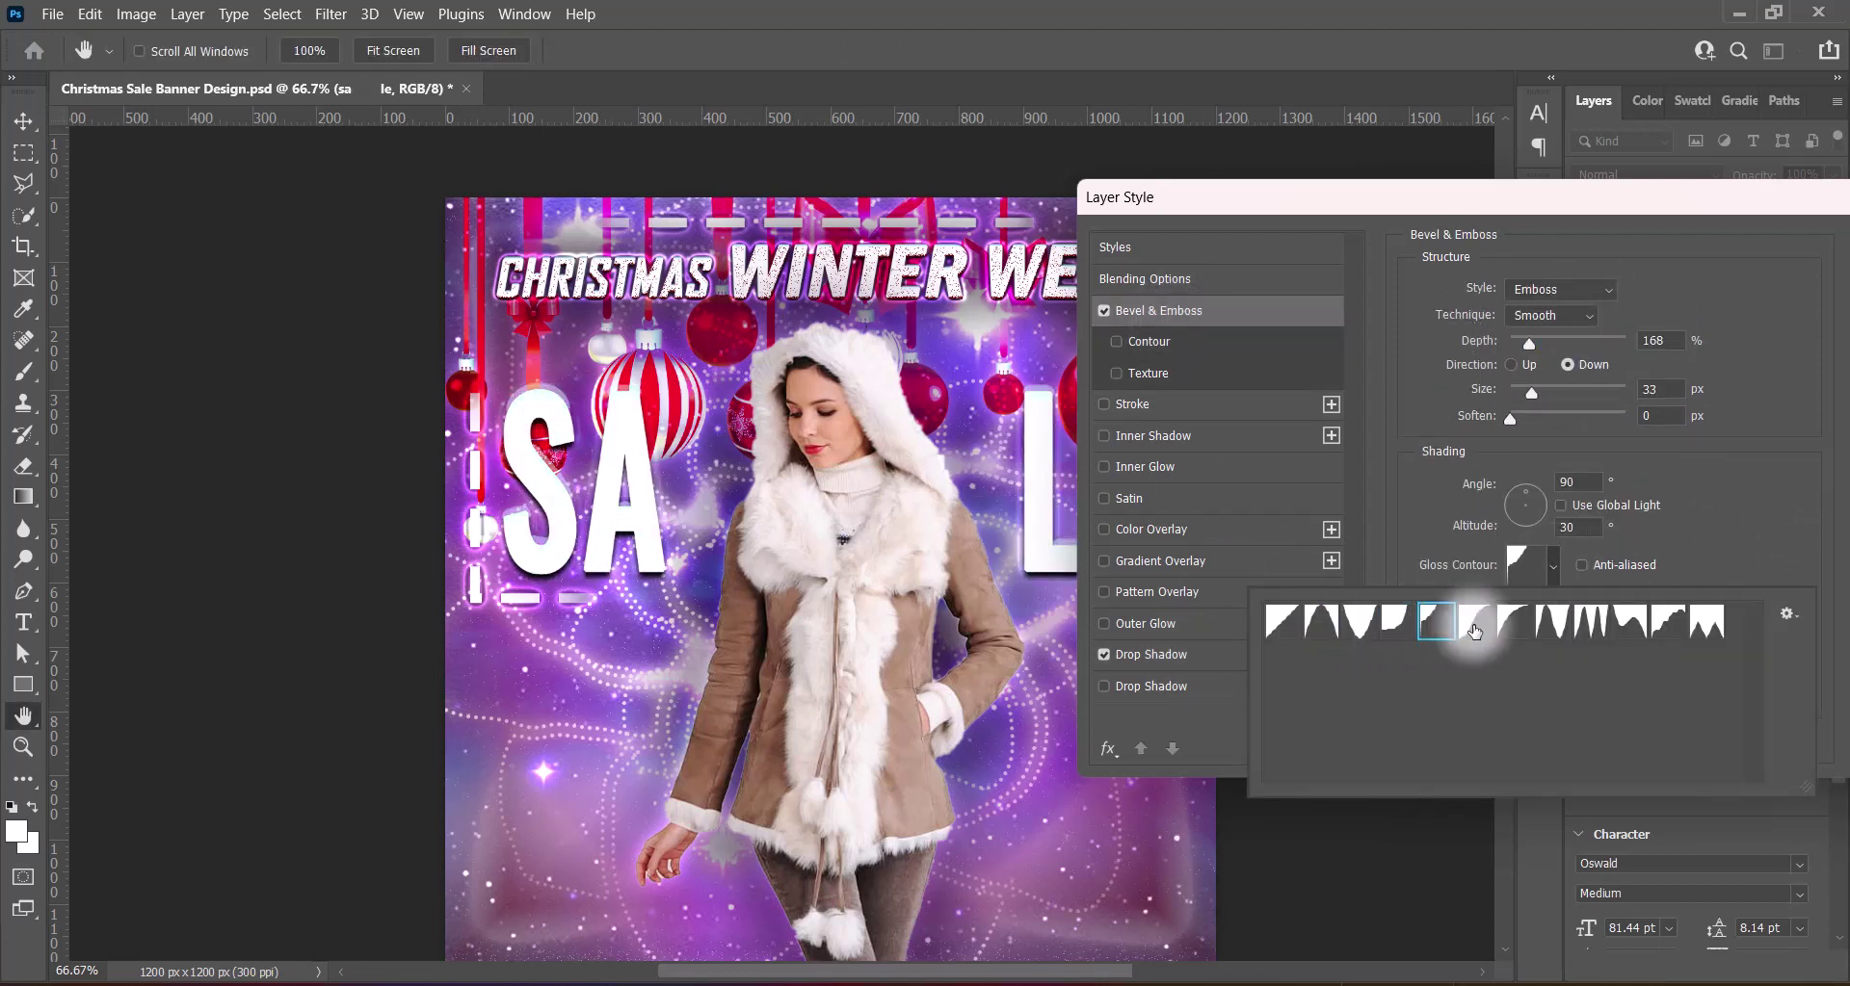
pyautogui.click(1551, 621)
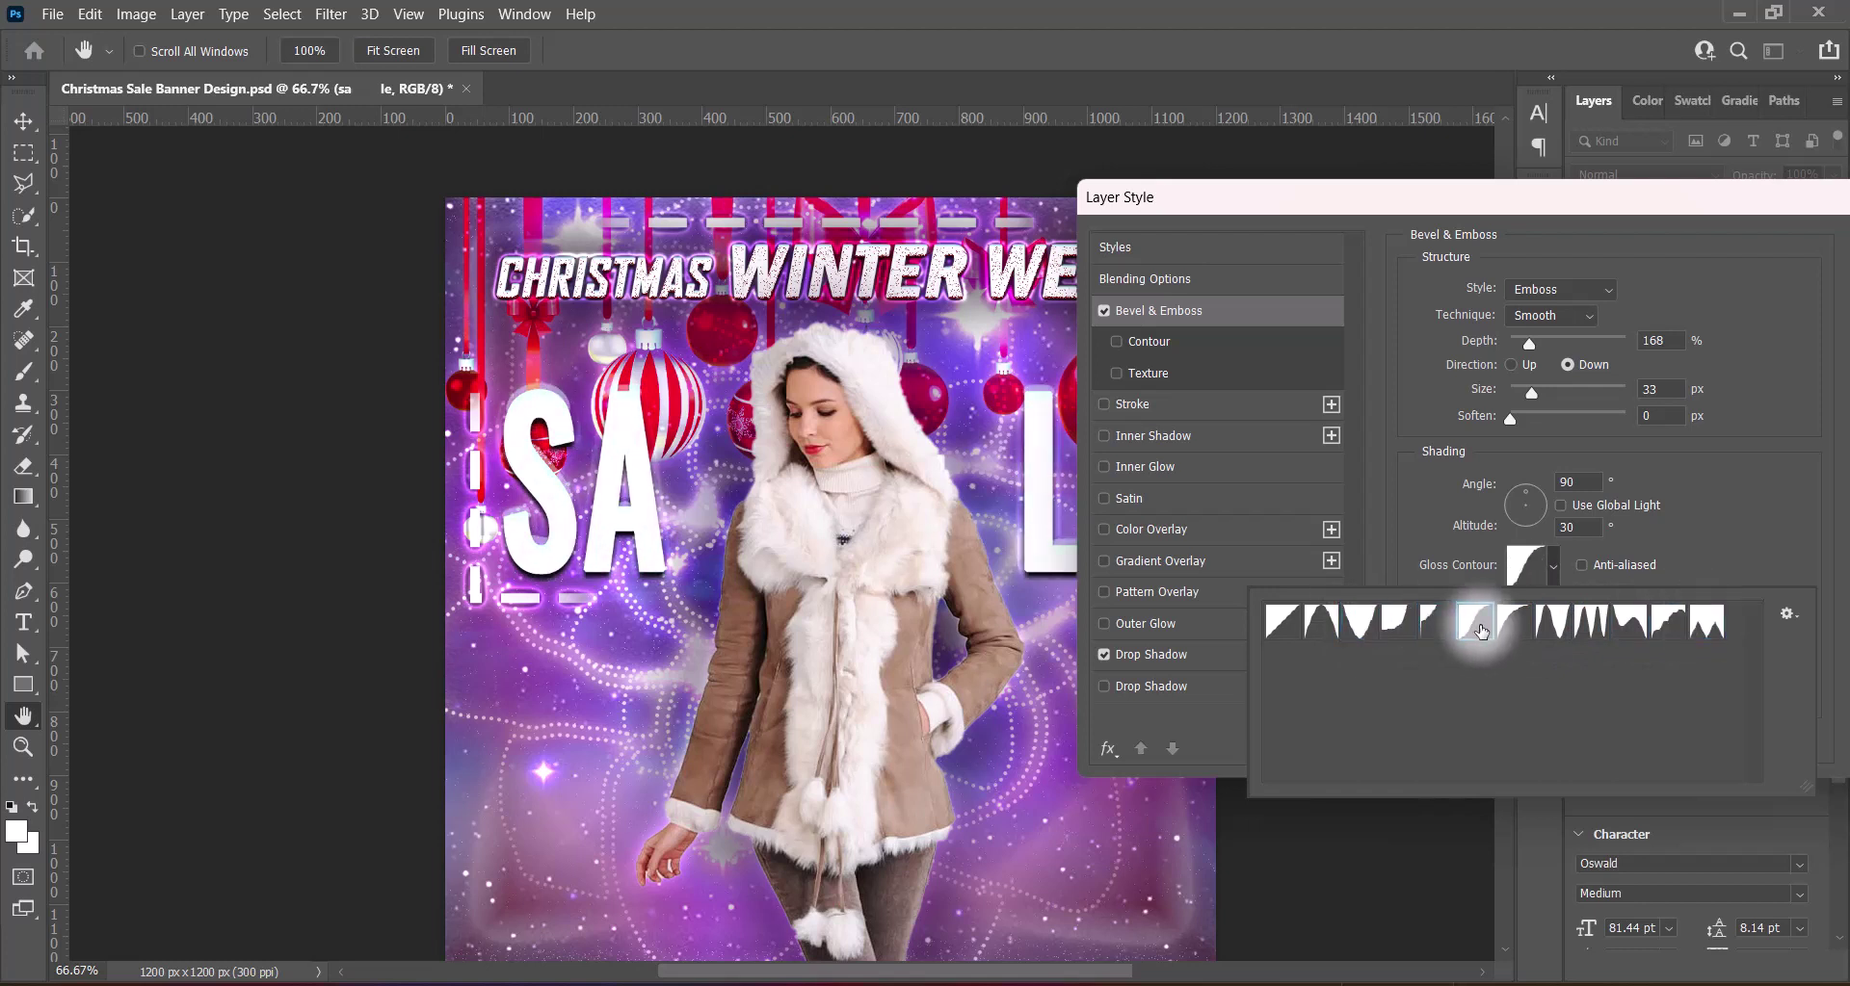
pyautogui.click(1439, 624)
pyautogui.click(1513, 621)
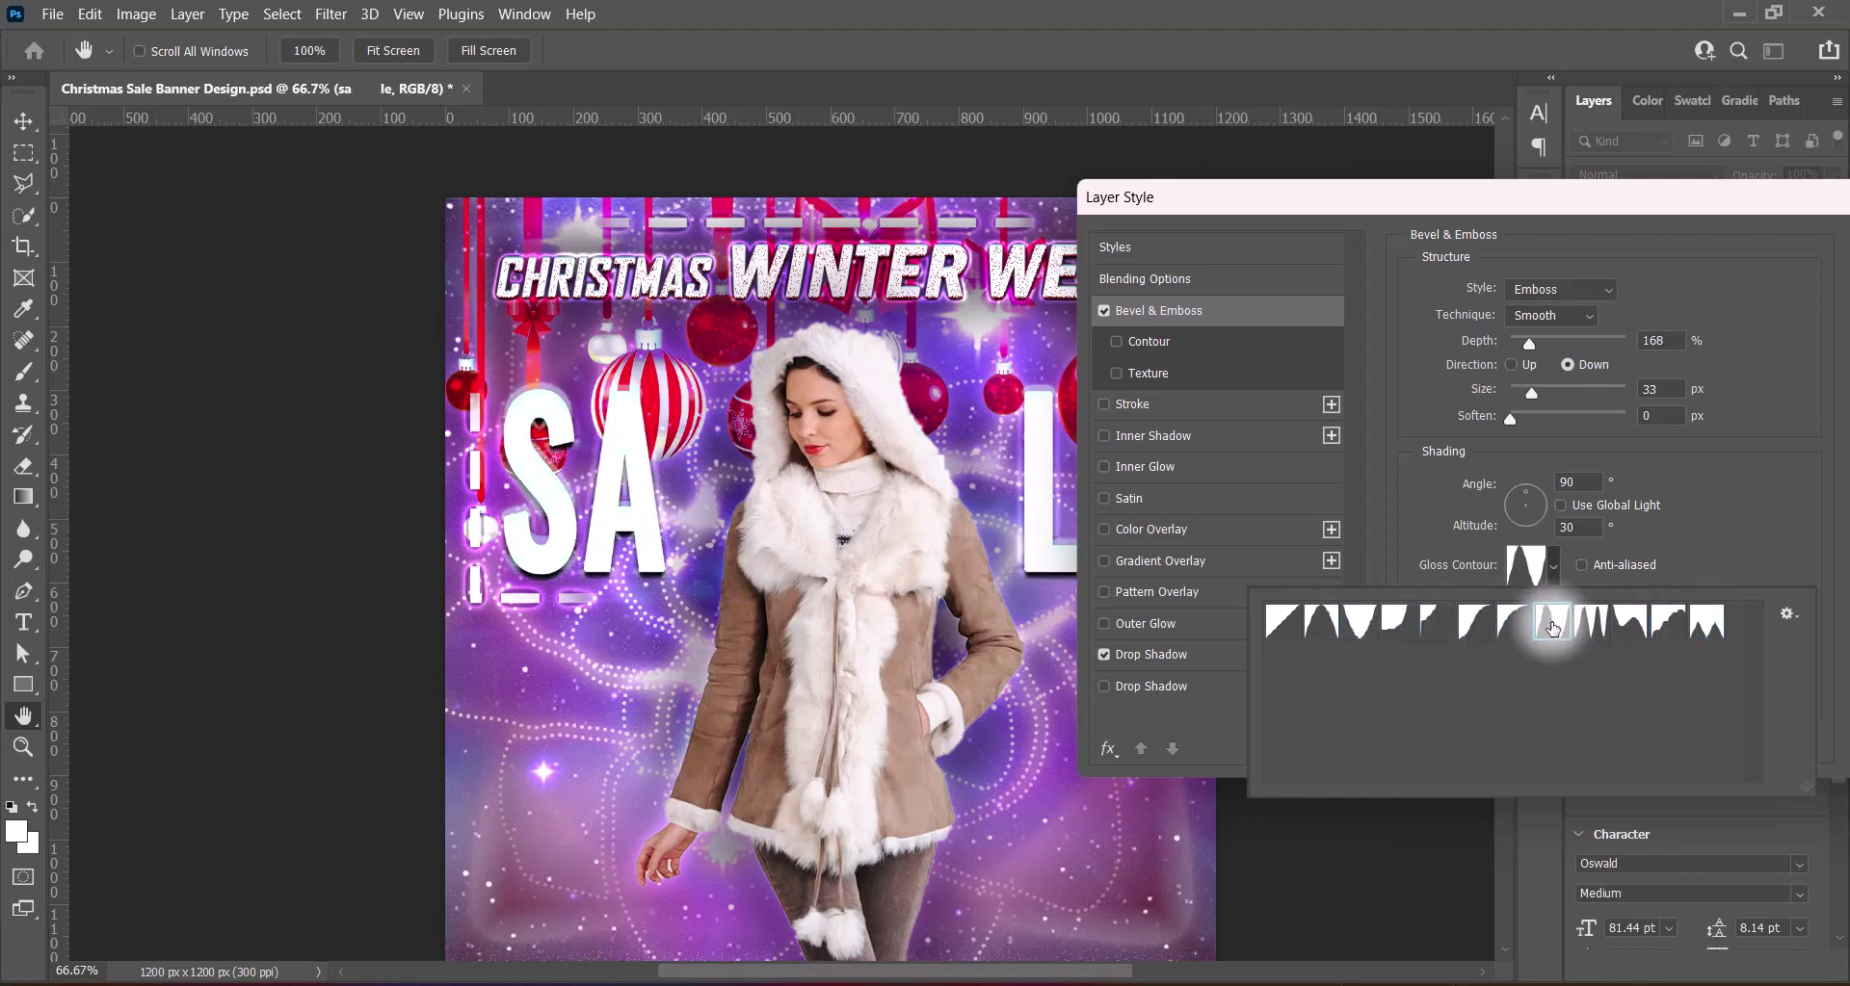
pyautogui.click(1755, 507)
pyautogui.doubleClick(1656, 341)
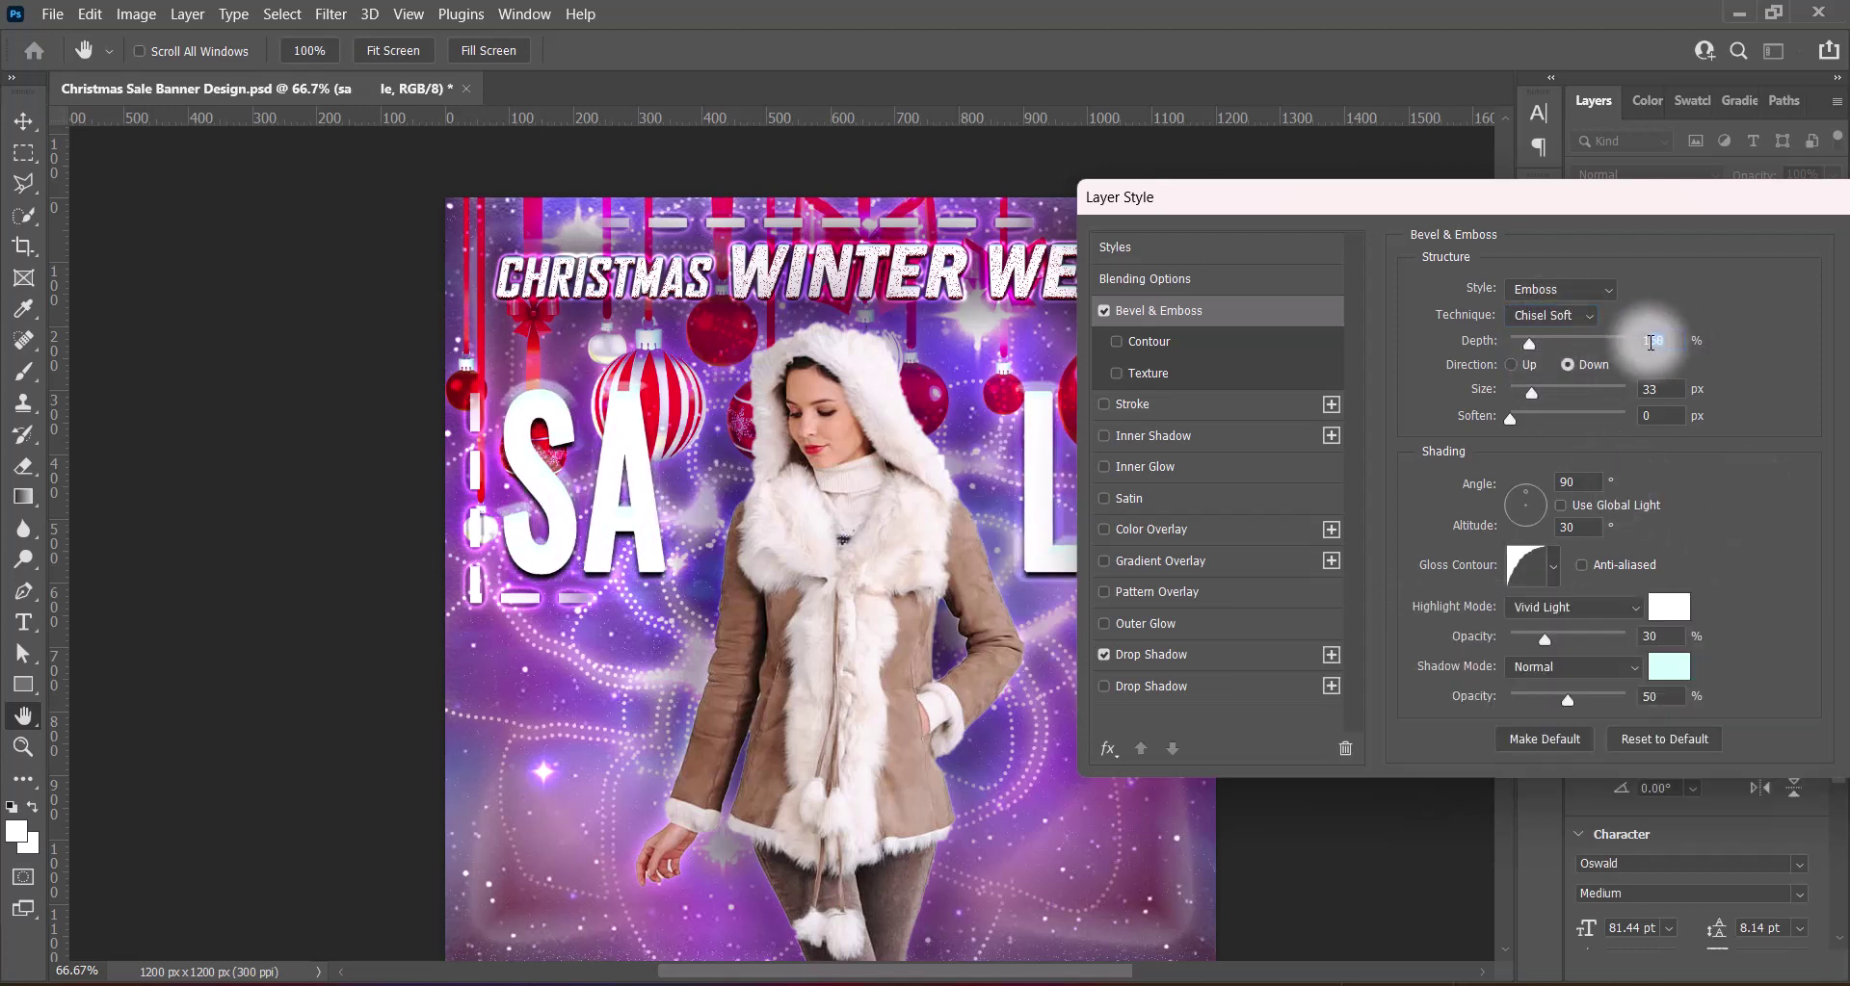
pyautogui.write('150')
pyautogui.doubleClick(1652, 389)
pyautogui.write('24')
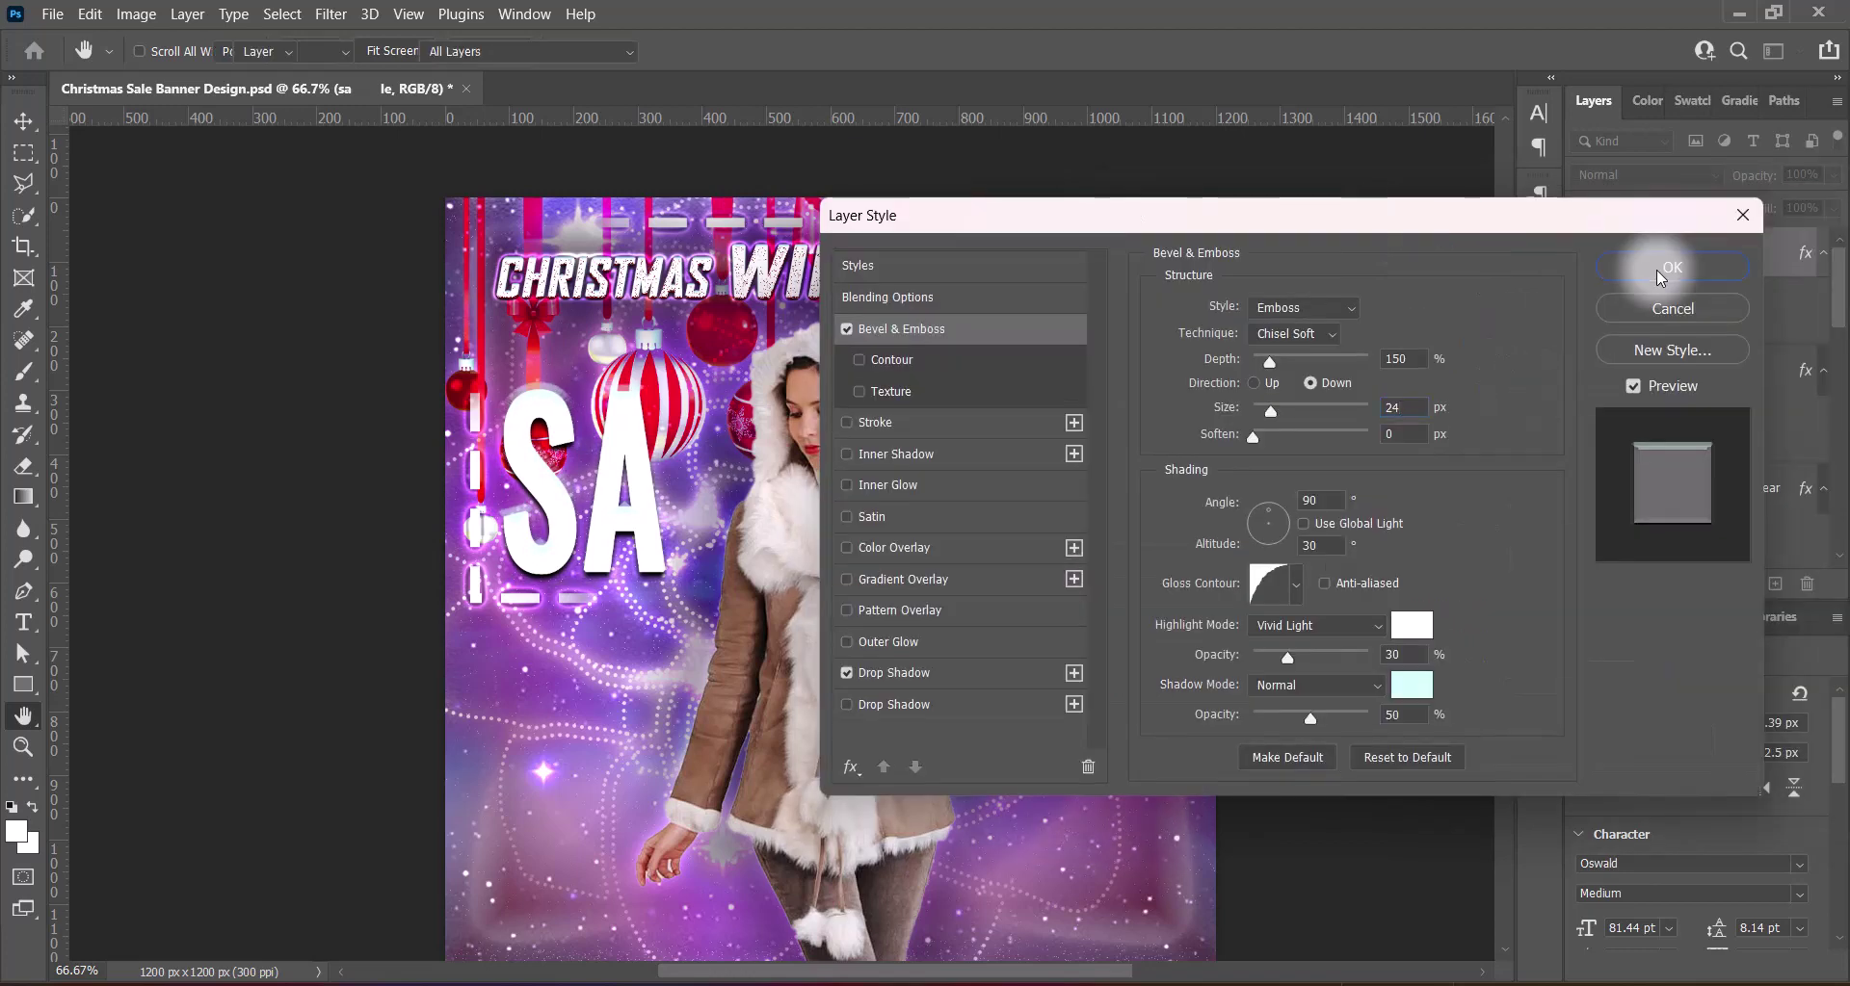
pyautogui.click(1656, 269)
# Add a second Drop Shadow to the SA LE letters and apply it
pyautogui.doubleClick(1801, 253)
pyautogui.click(894, 708)
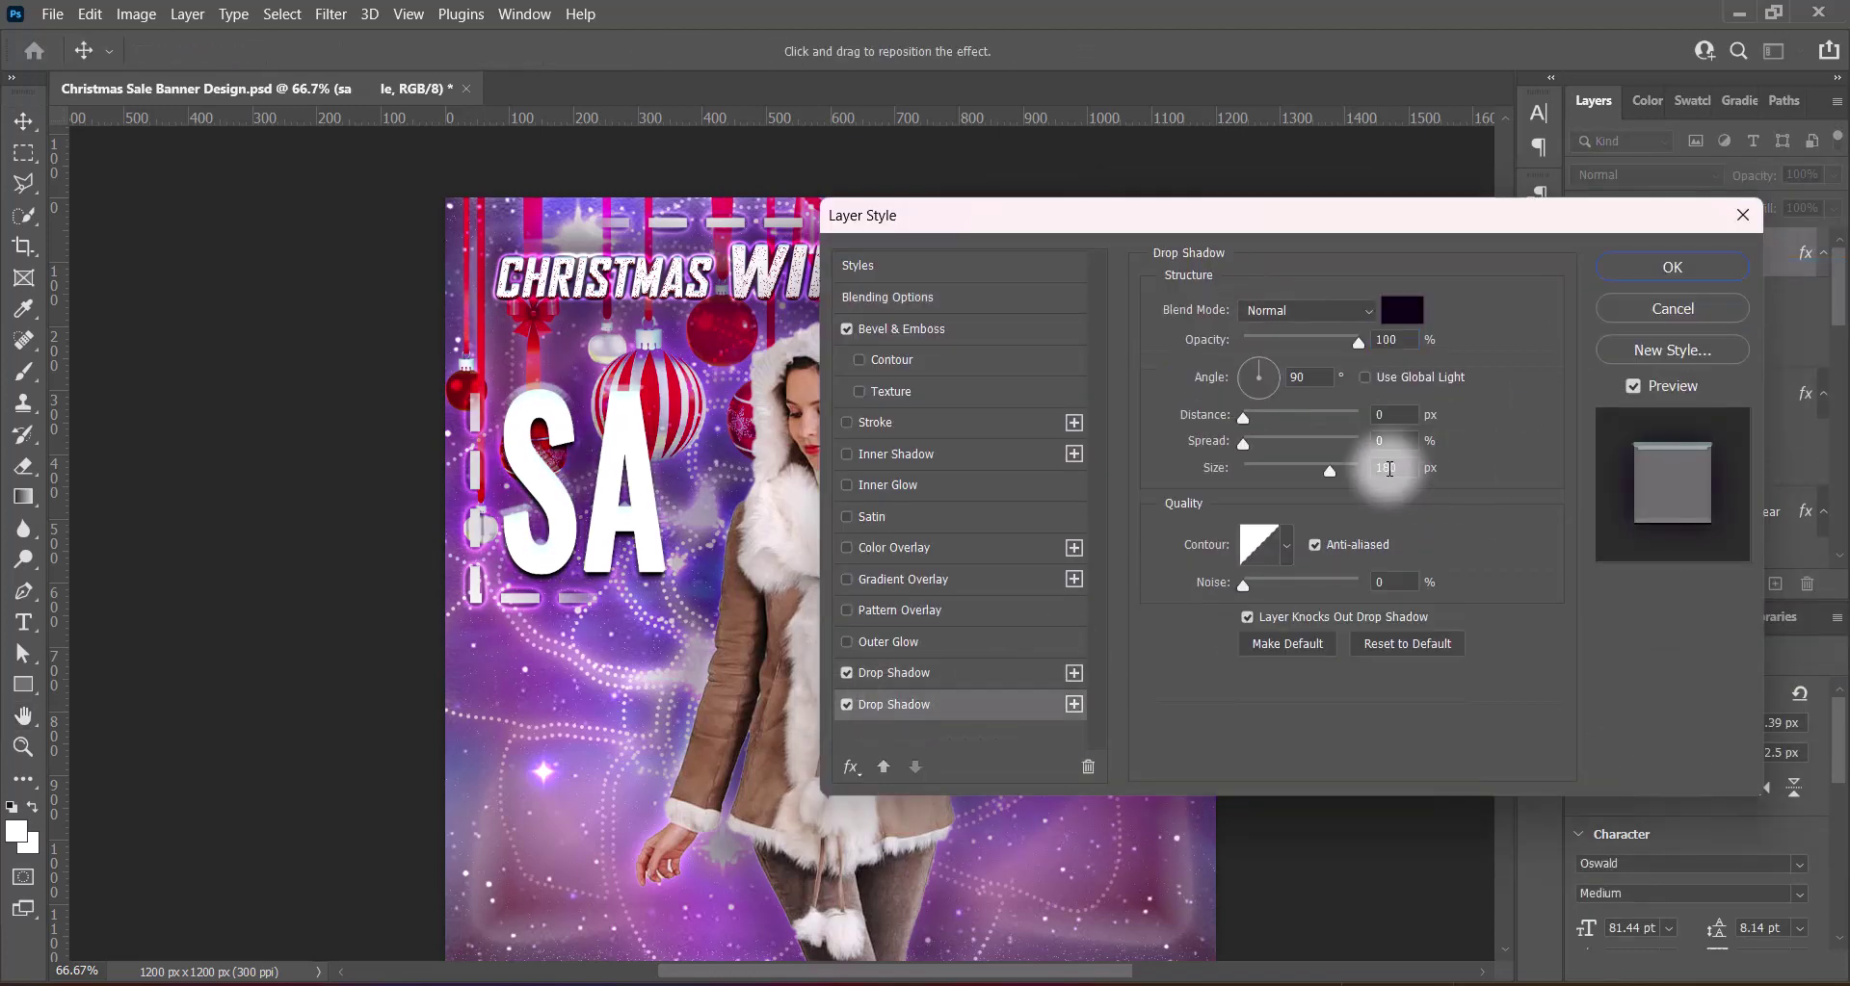
pyautogui.write('120')
pyautogui.click(1660, 268)
pyautogui.click(1676, 253)
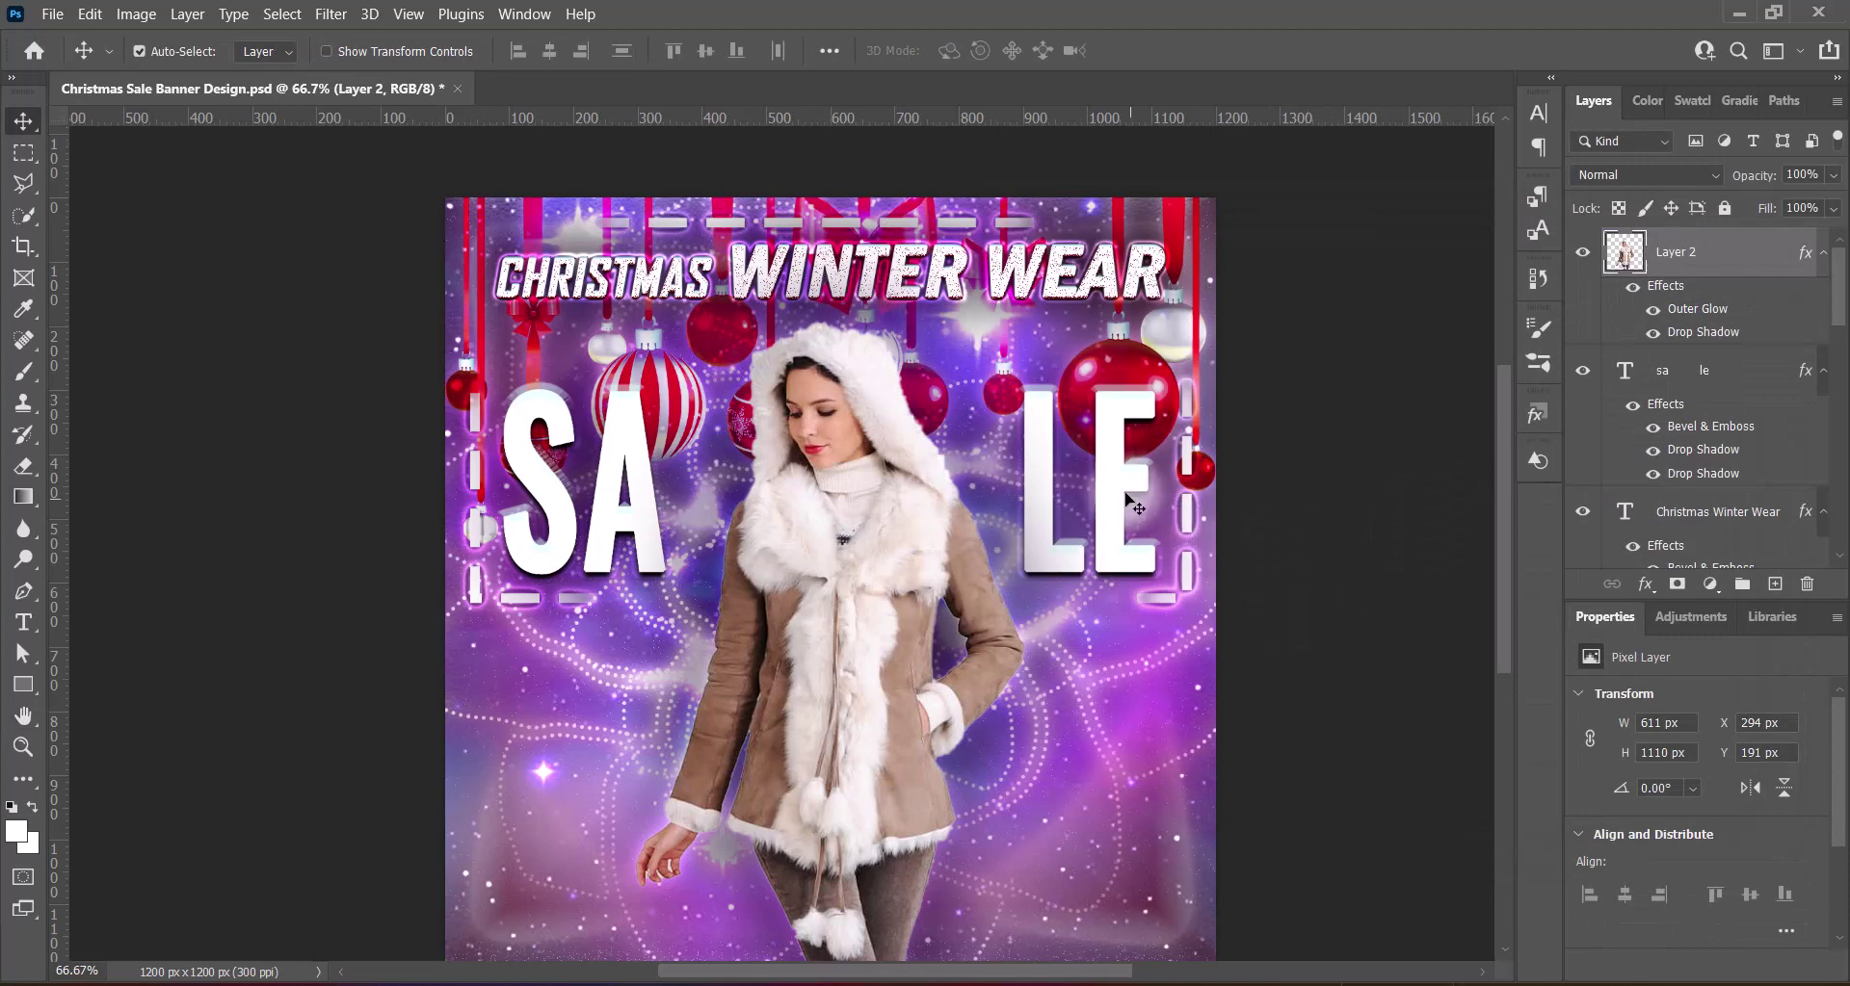
# Review the model layer's glow and shadow, then nudge SA LE up and the title down
pyautogui.doubleClick(1714, 252)
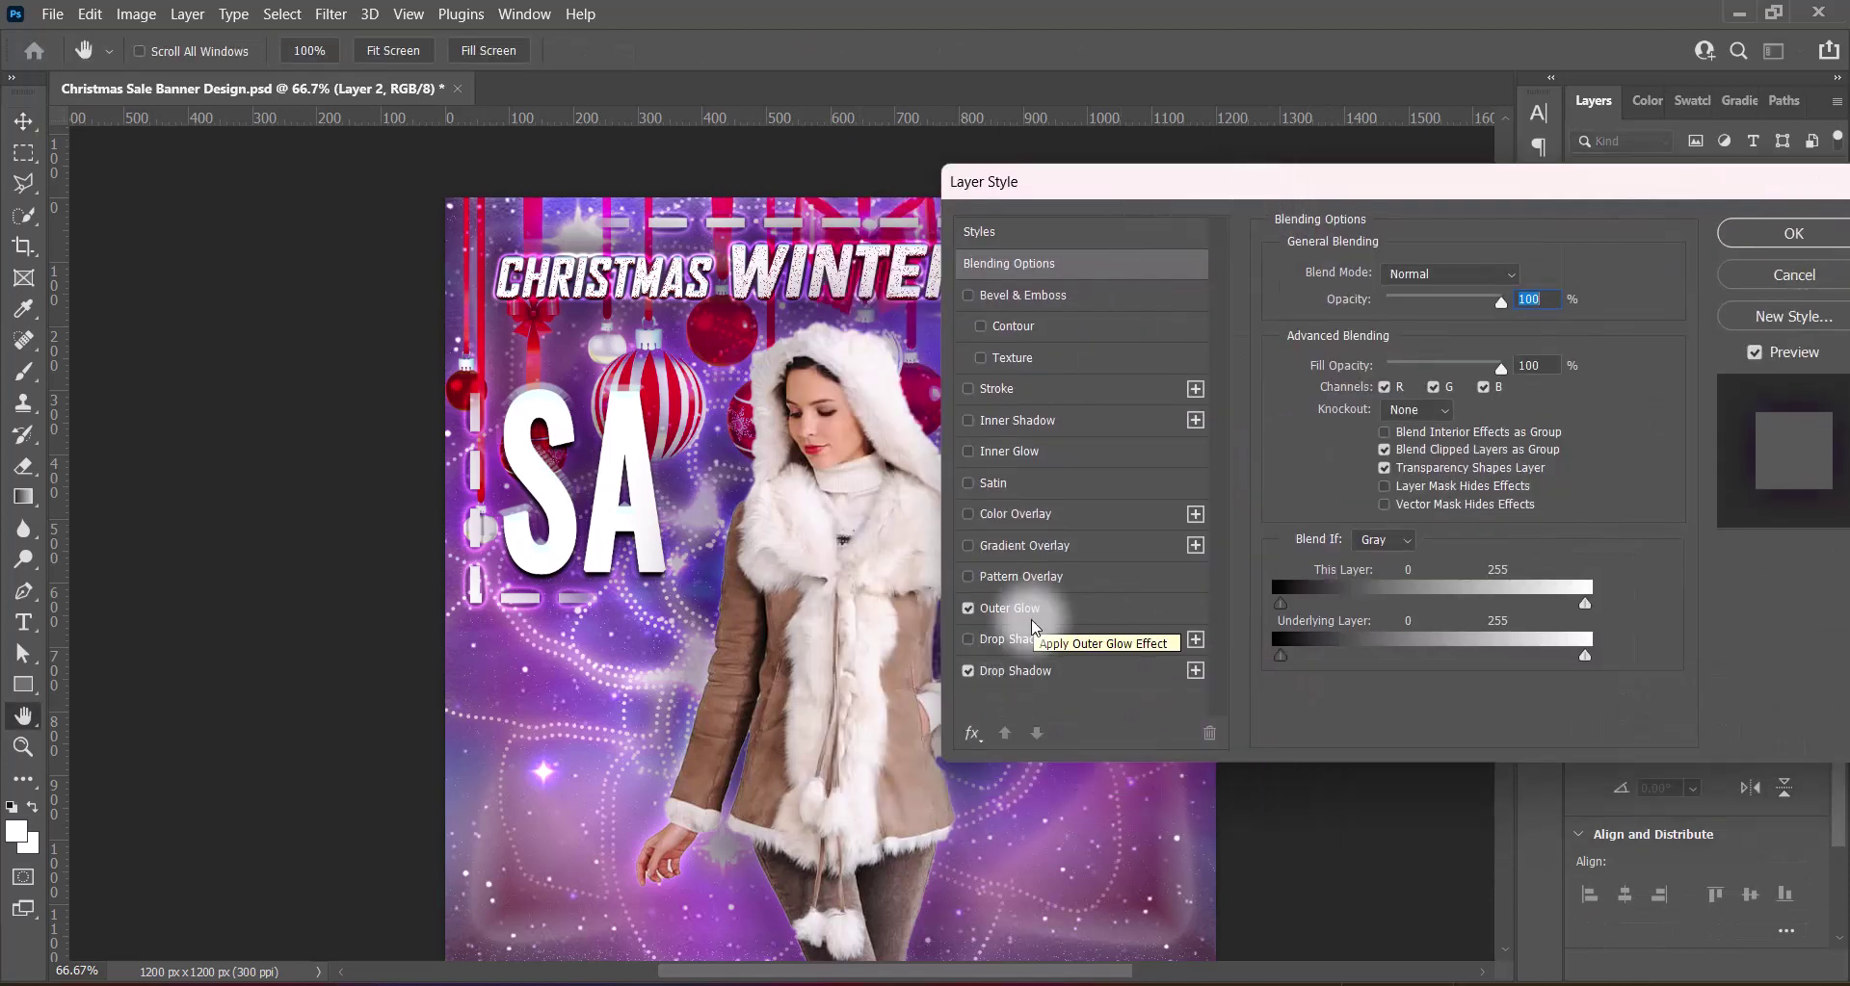
pyautogui.click(1015, 671)
pyautogui.doubleClick(1506, 434)
pyautogui.click(1739, 233)
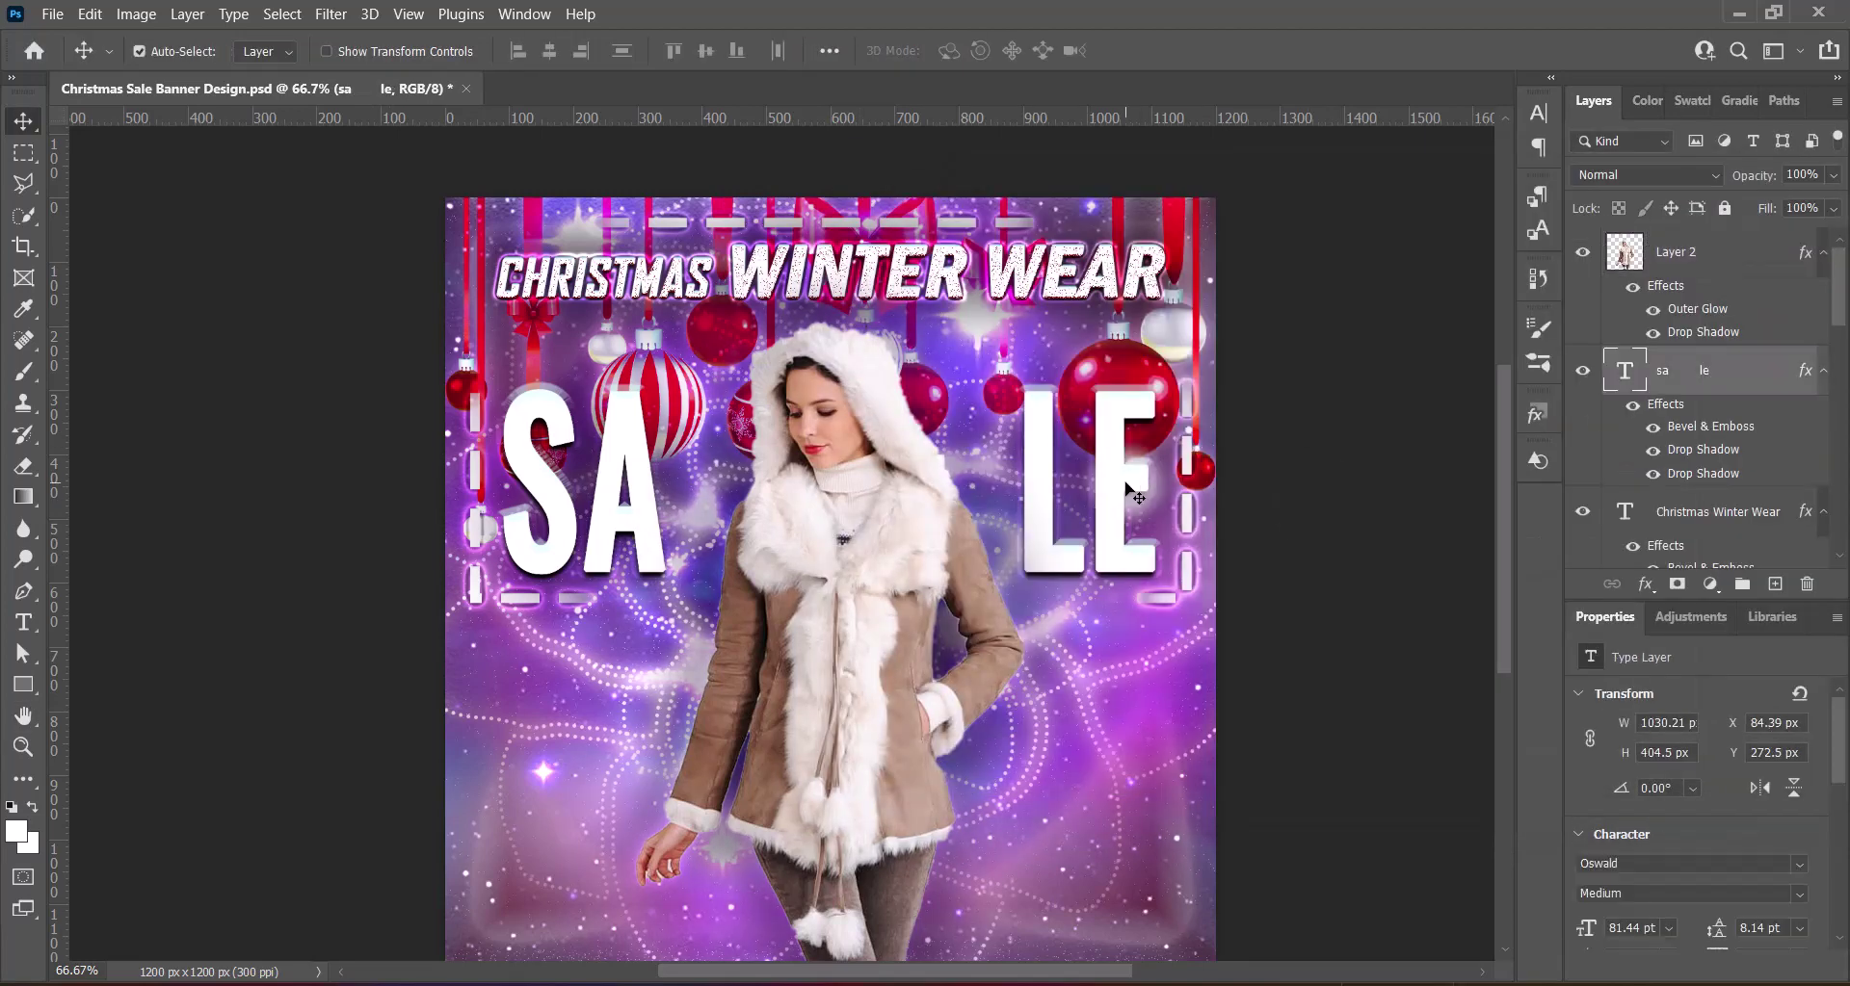
pyautogui.hotkey('shift', 'Up')
pyautogui.hotkey('shift', 'Up')
pyautogui.hotkey('shift', 'Up')
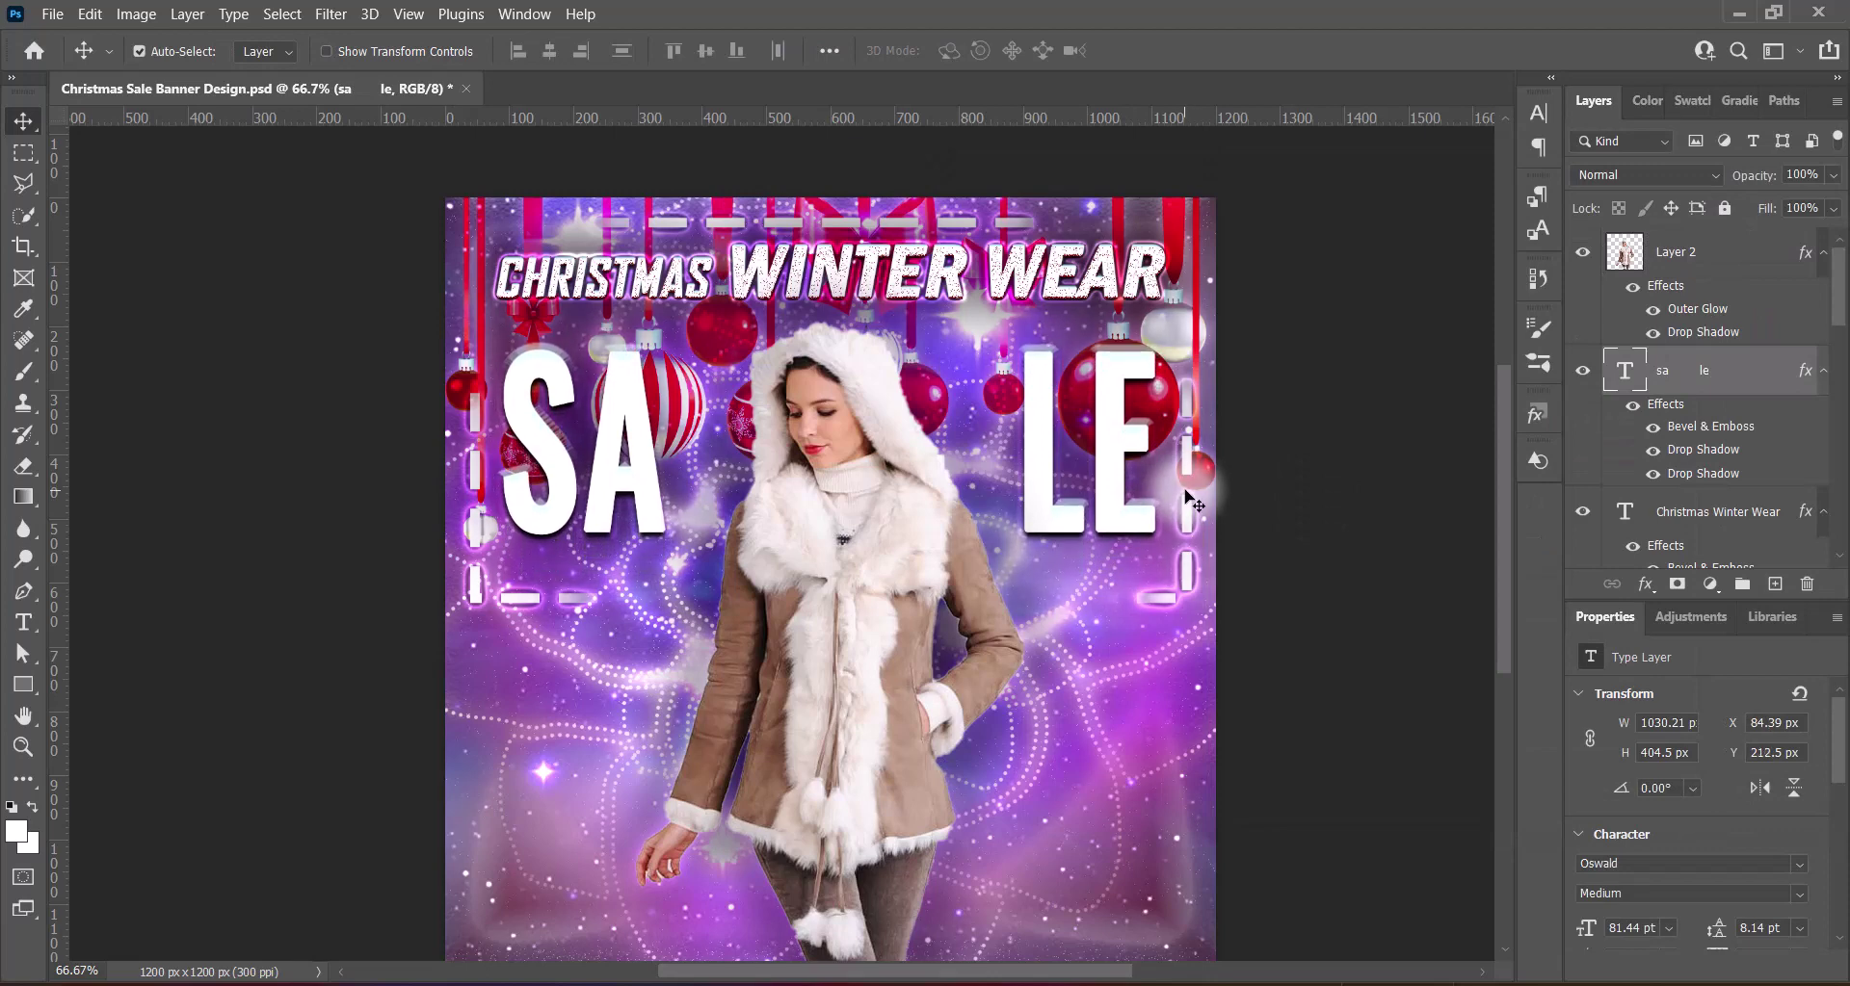
pyautogui.click(886, 265)
pyautogui.hotkey('shift', 'Down')
pyautogui.hotkey('shift', 'Down')
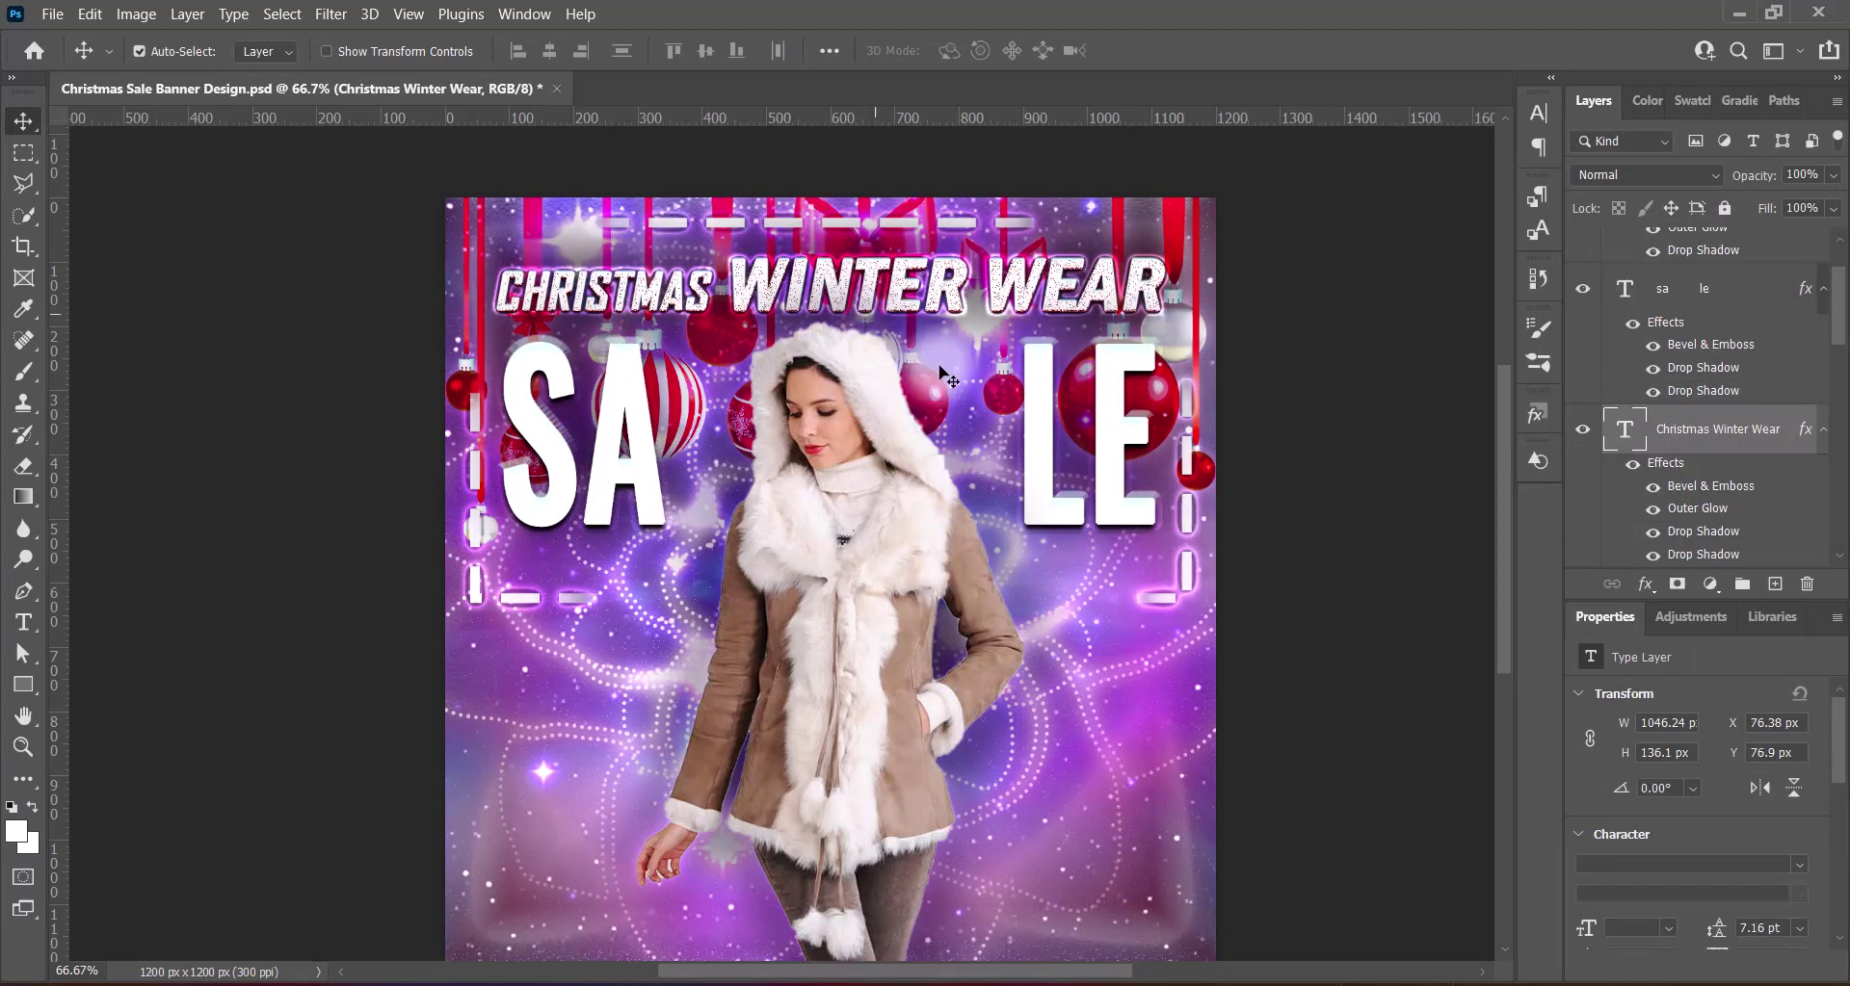
# Enlarge SA LE to about 107%, nudge it down, and add a new empty layer
pyautogui.click(1055, 520)
pyautogui.hotkey('ctrl', 't')
pyautogui.moveTo(1137, 583); pyautogui.dragTo(1156, 600)
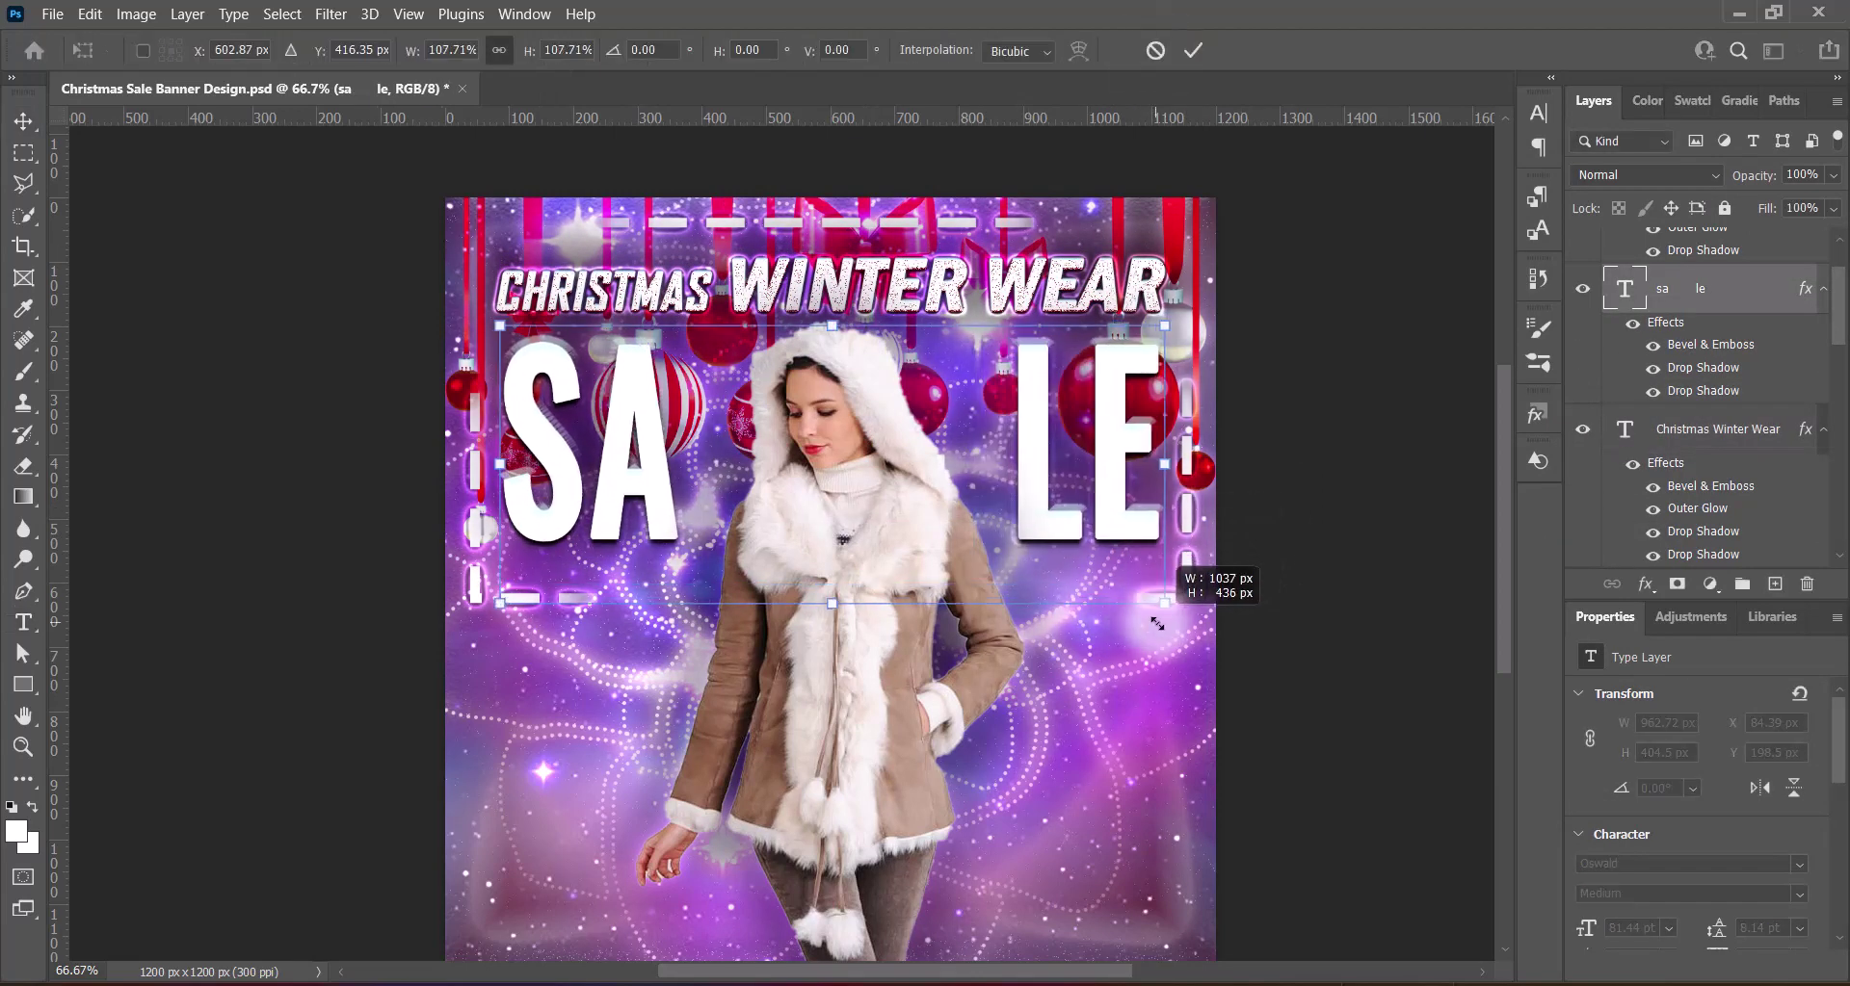
pyautogui.moveTo(886, 516); pyautogui.dragTo(886, 513)
pyautogui.press('Return')
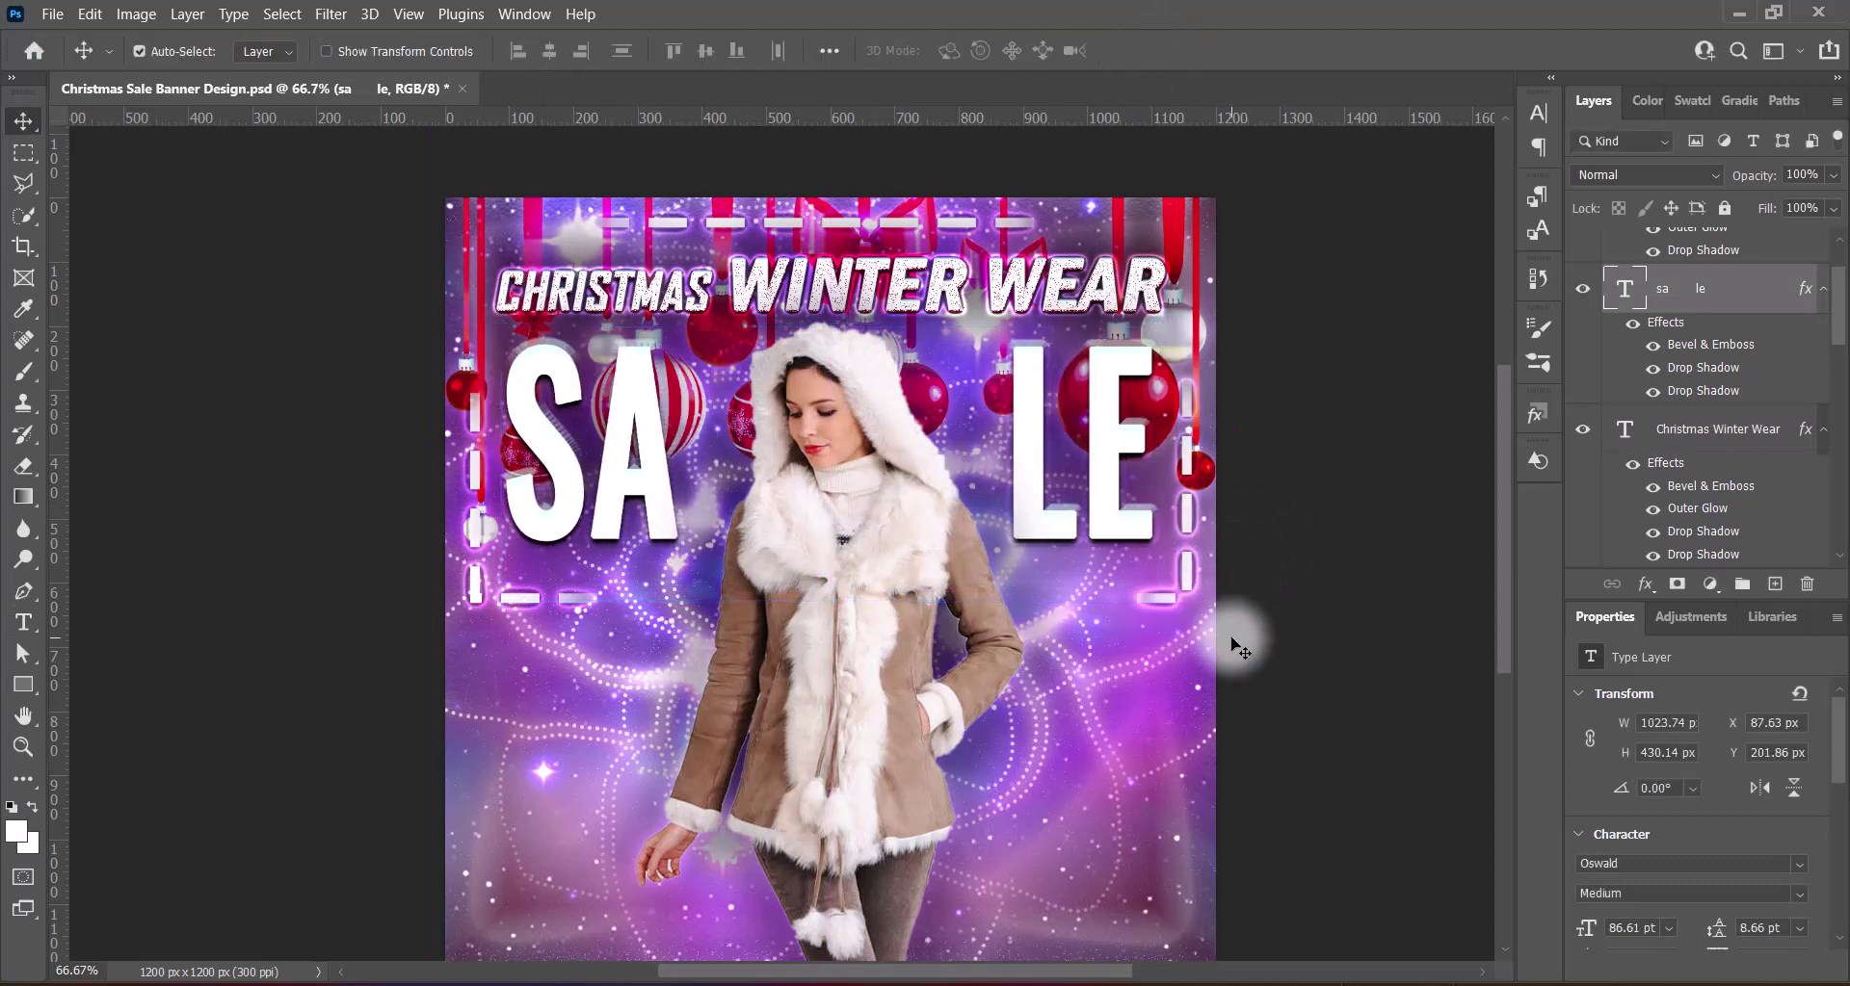
pyautogui.hotkey('shift', 'Down')
pyautogui.hotkey('shift', 'Down')
pyautogui.hotkey('shift', 'Down')
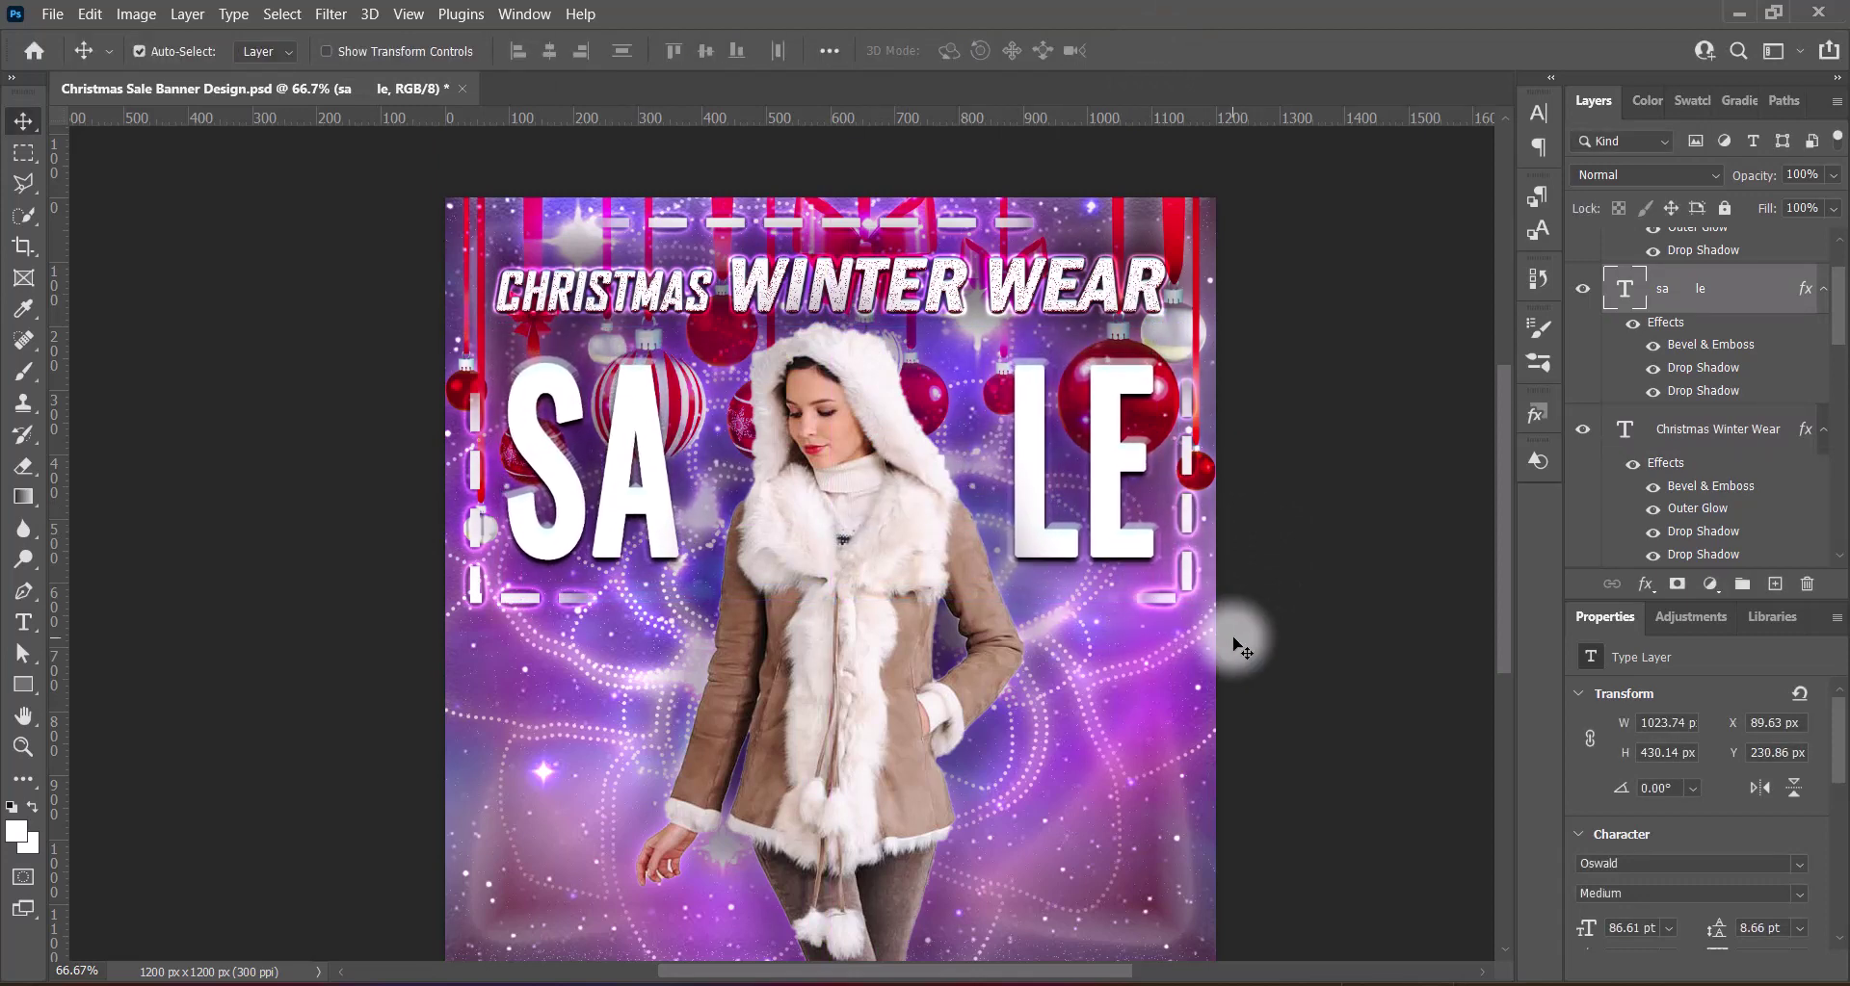
pyautogui.click(1774, 585)
pyautogui.rightClick(23, 622)
# Add black 24 pt '30%' text below the SA letters
pyautogui.click(115, 617)
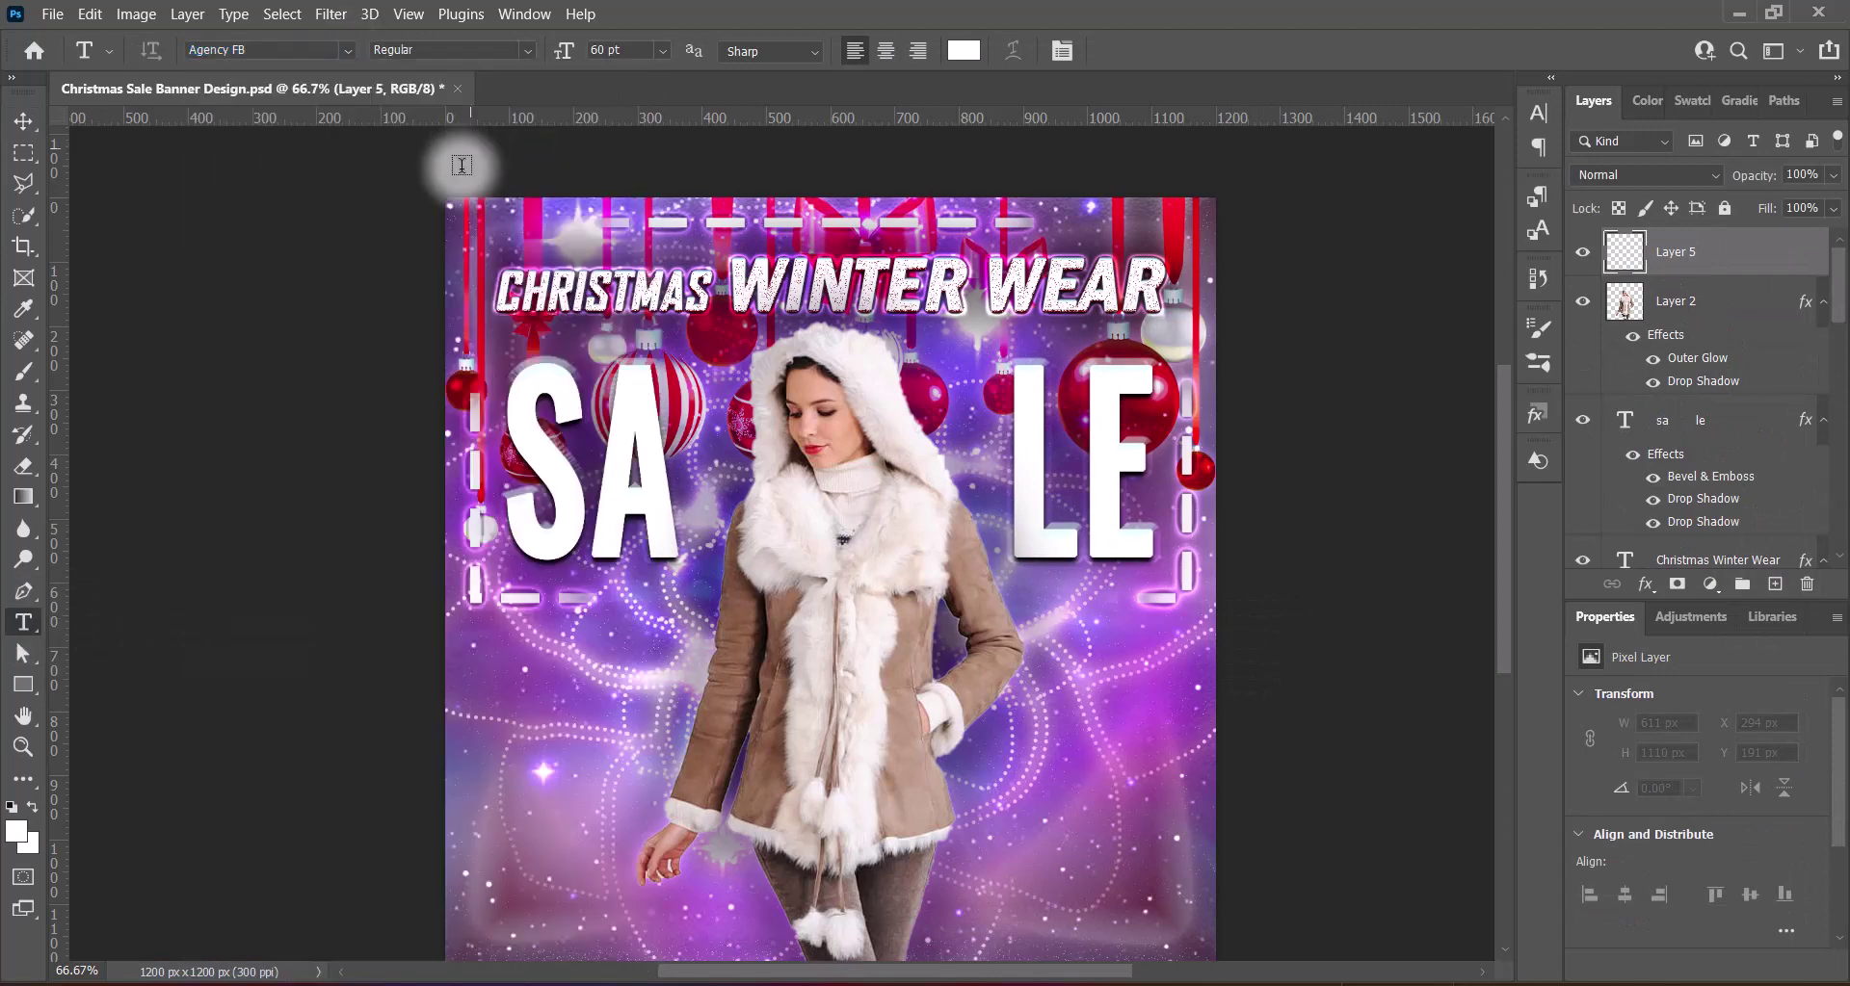
pyautogui.click(662, 50)
pyautogui.click(626, 269)
pyautogui.click(586, 671)
pyautogui.write('30')
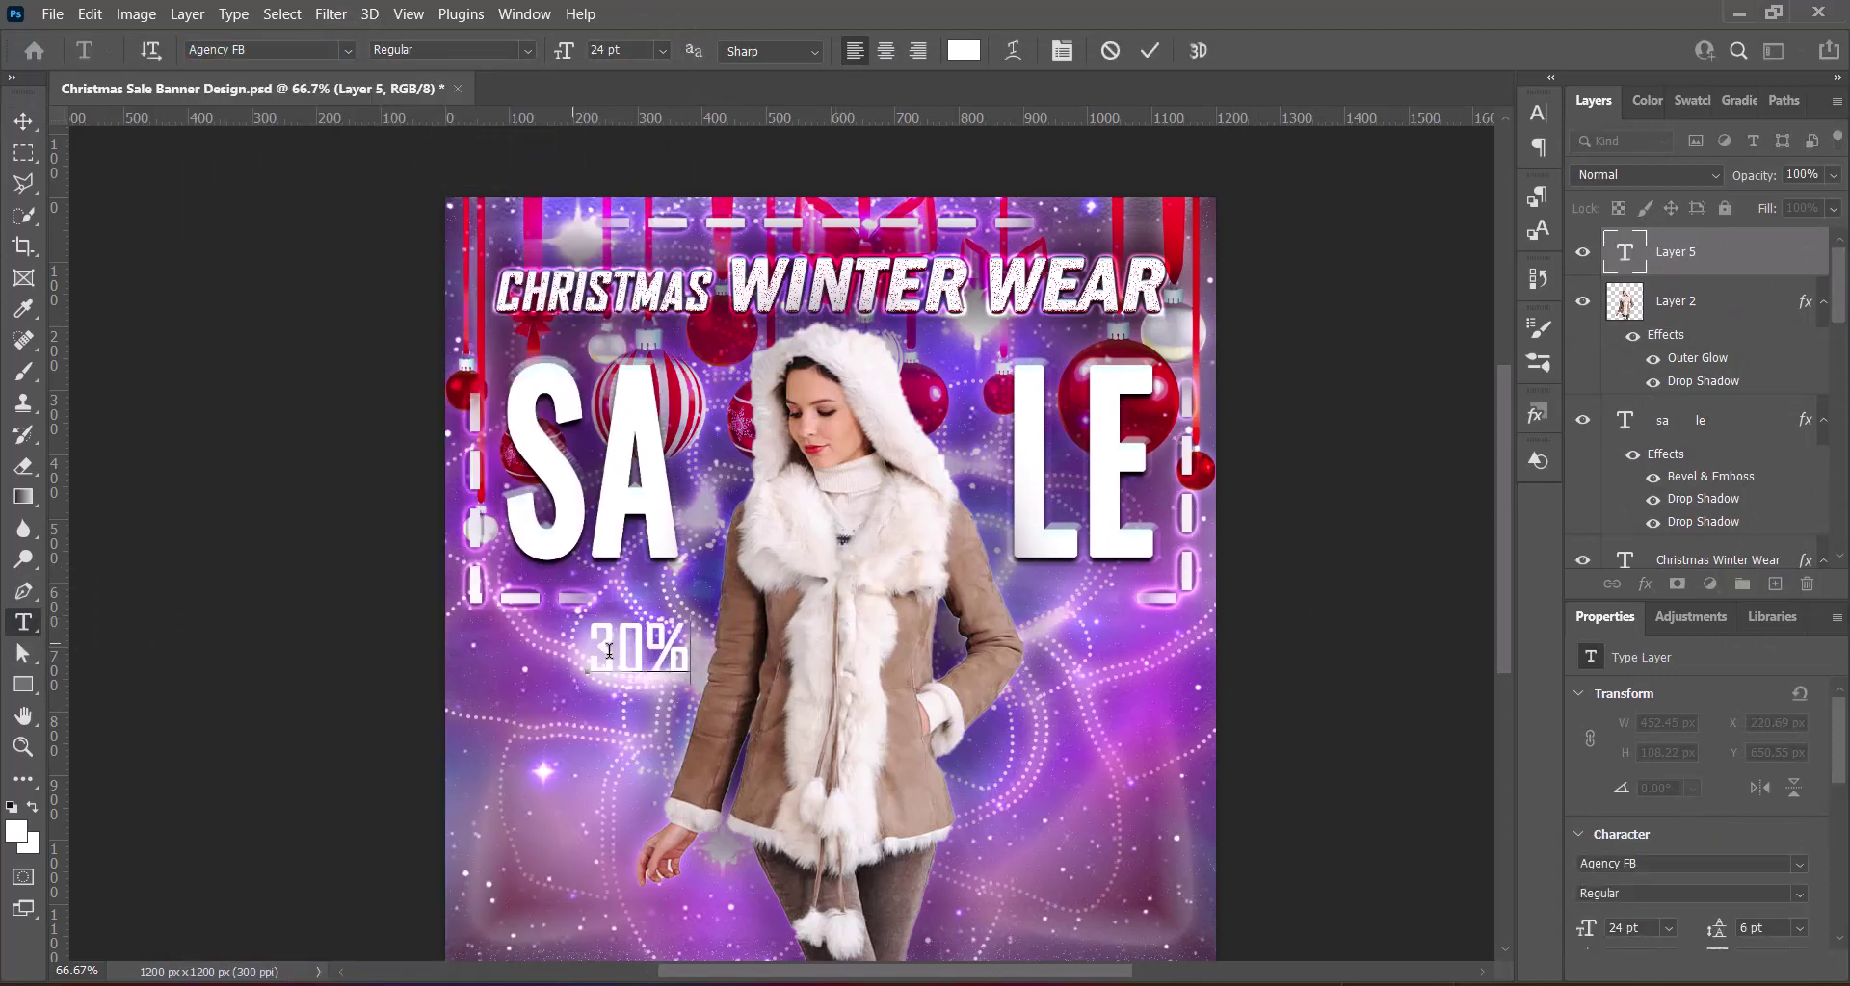
pyautogui.hotkey('ctrl', 'a')
pyautogui.rightClick(1589, 253)
pyautogui.press('Escape')
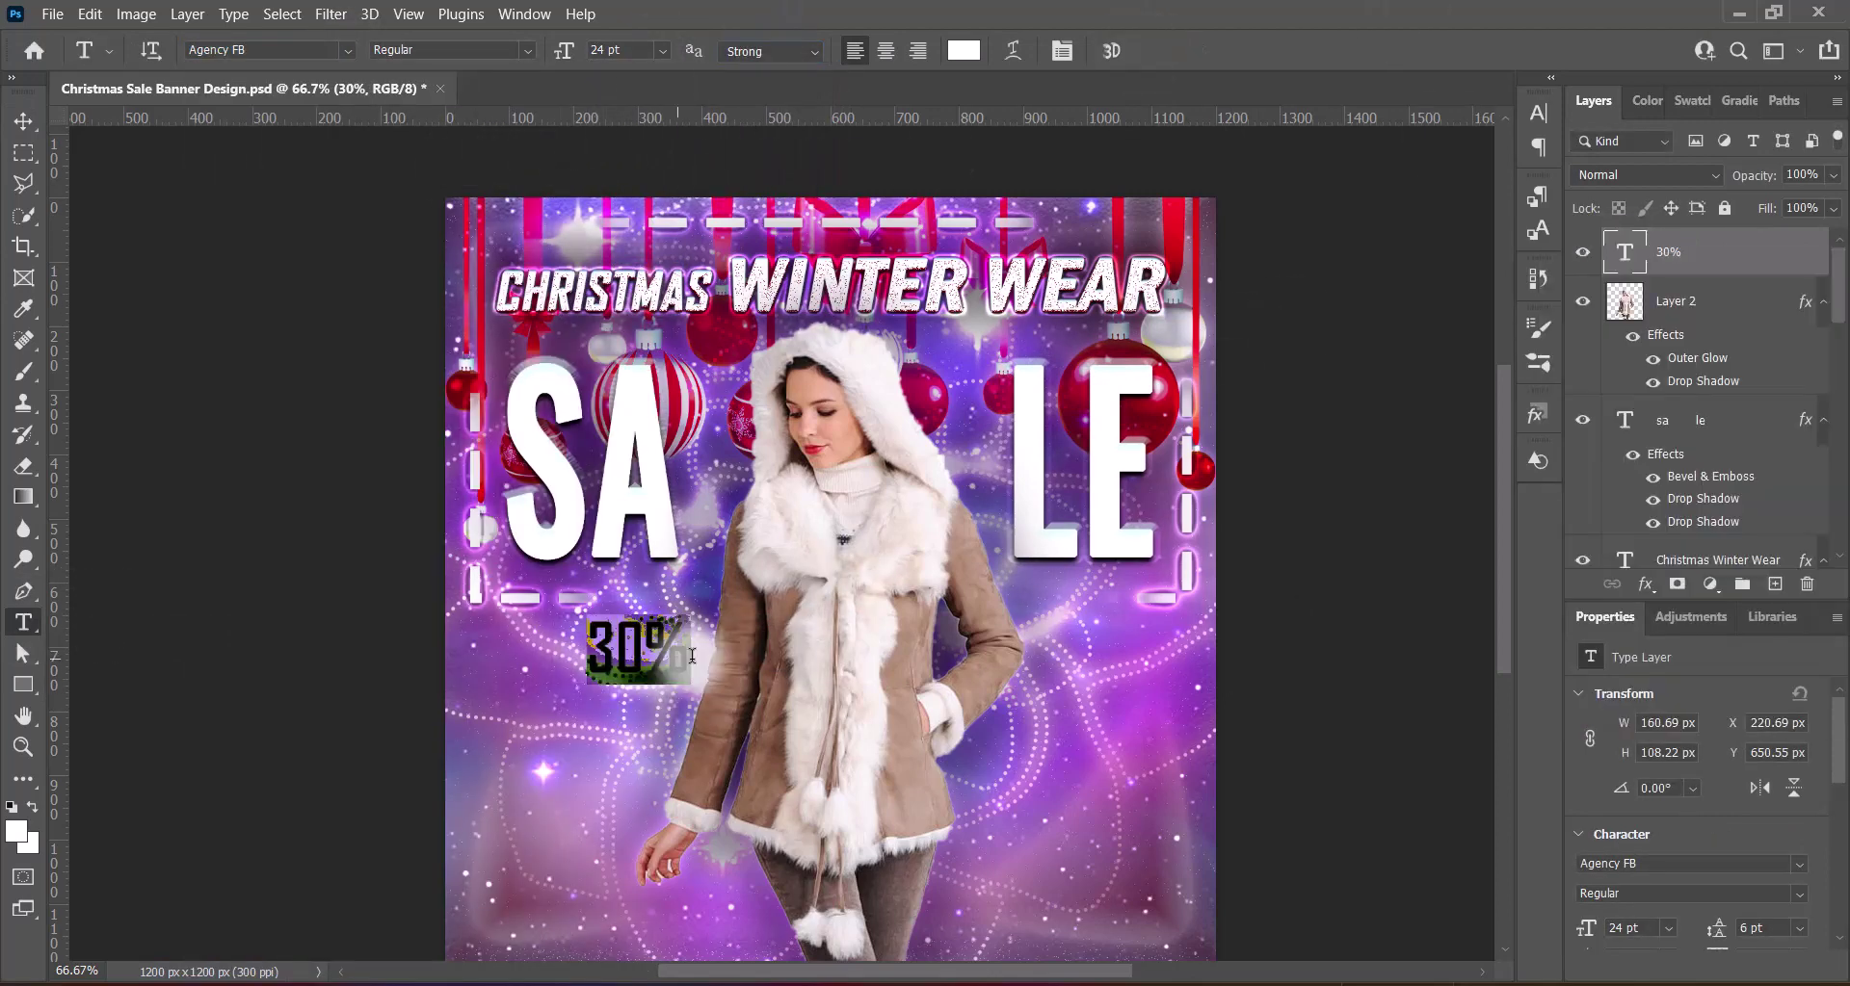
pyautogui.click(964, 51)
pyautogui.click(1237, 770)
pyautogui.click(1720, 329)
pyautogui.click(1150, 50)
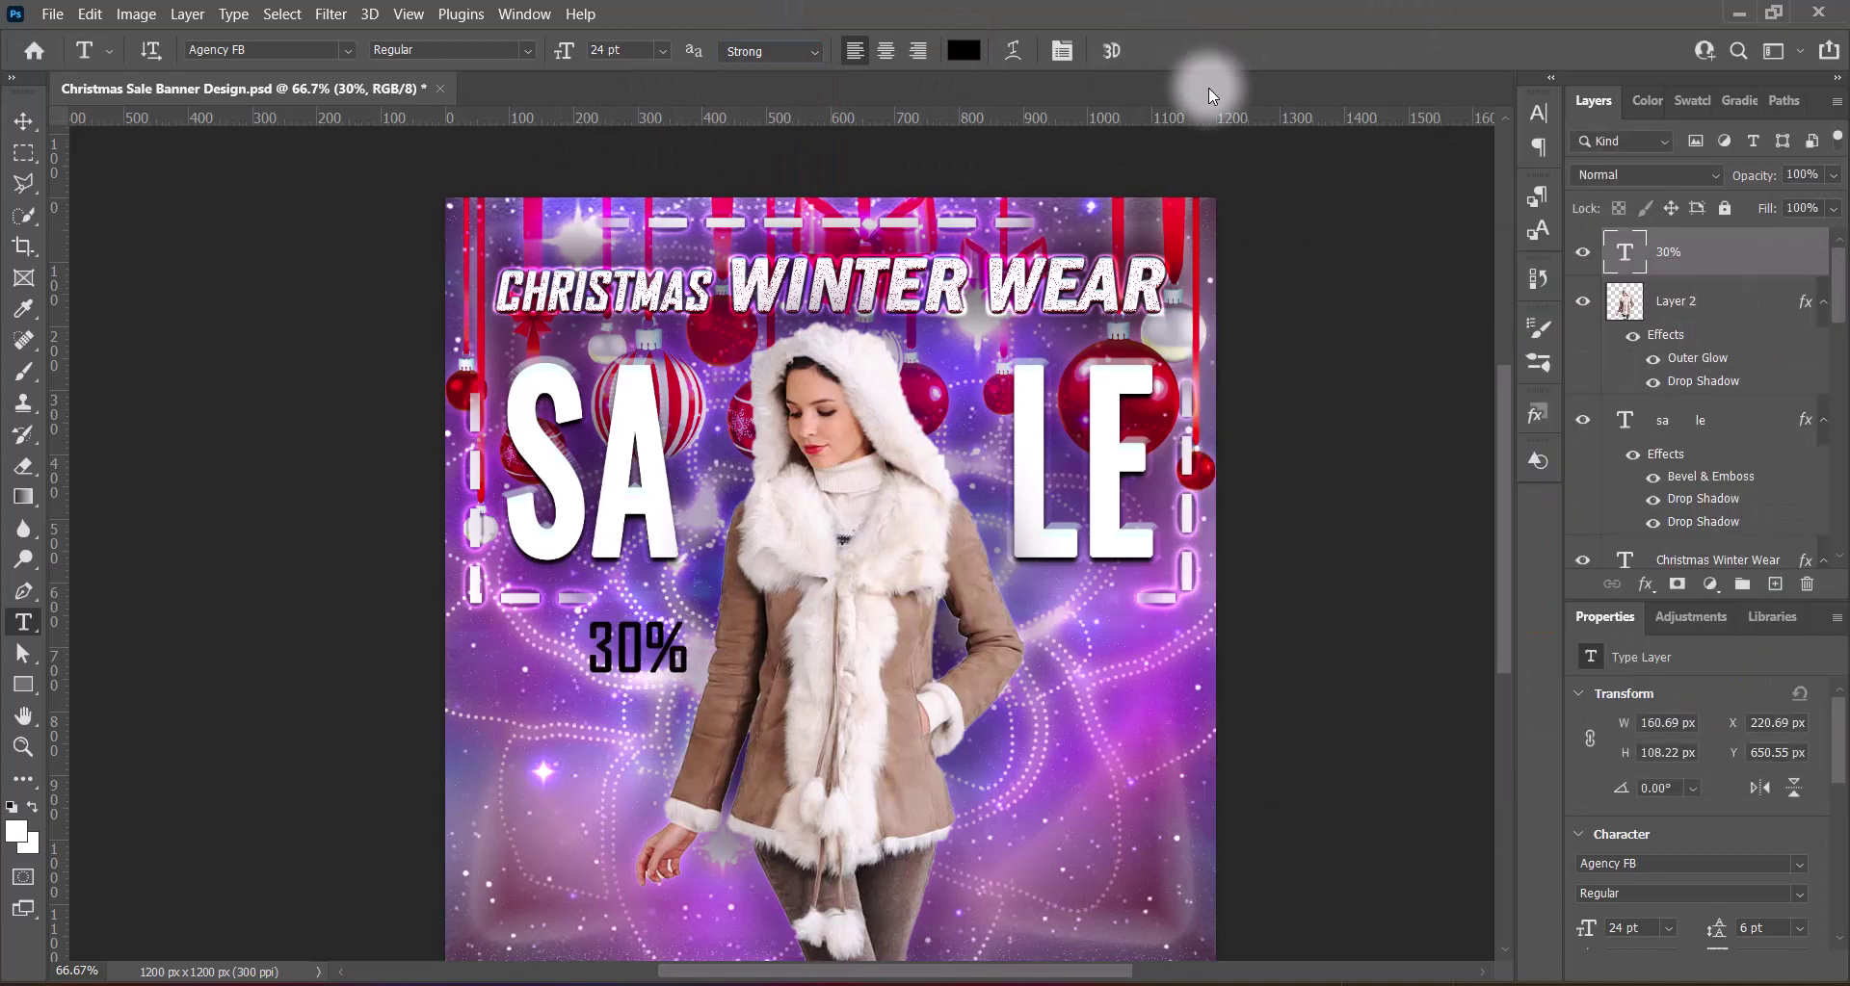
# Give the 30% text a stroke and a drop shadow with distance 6
pyautogui.doubleClick(1622, 252)
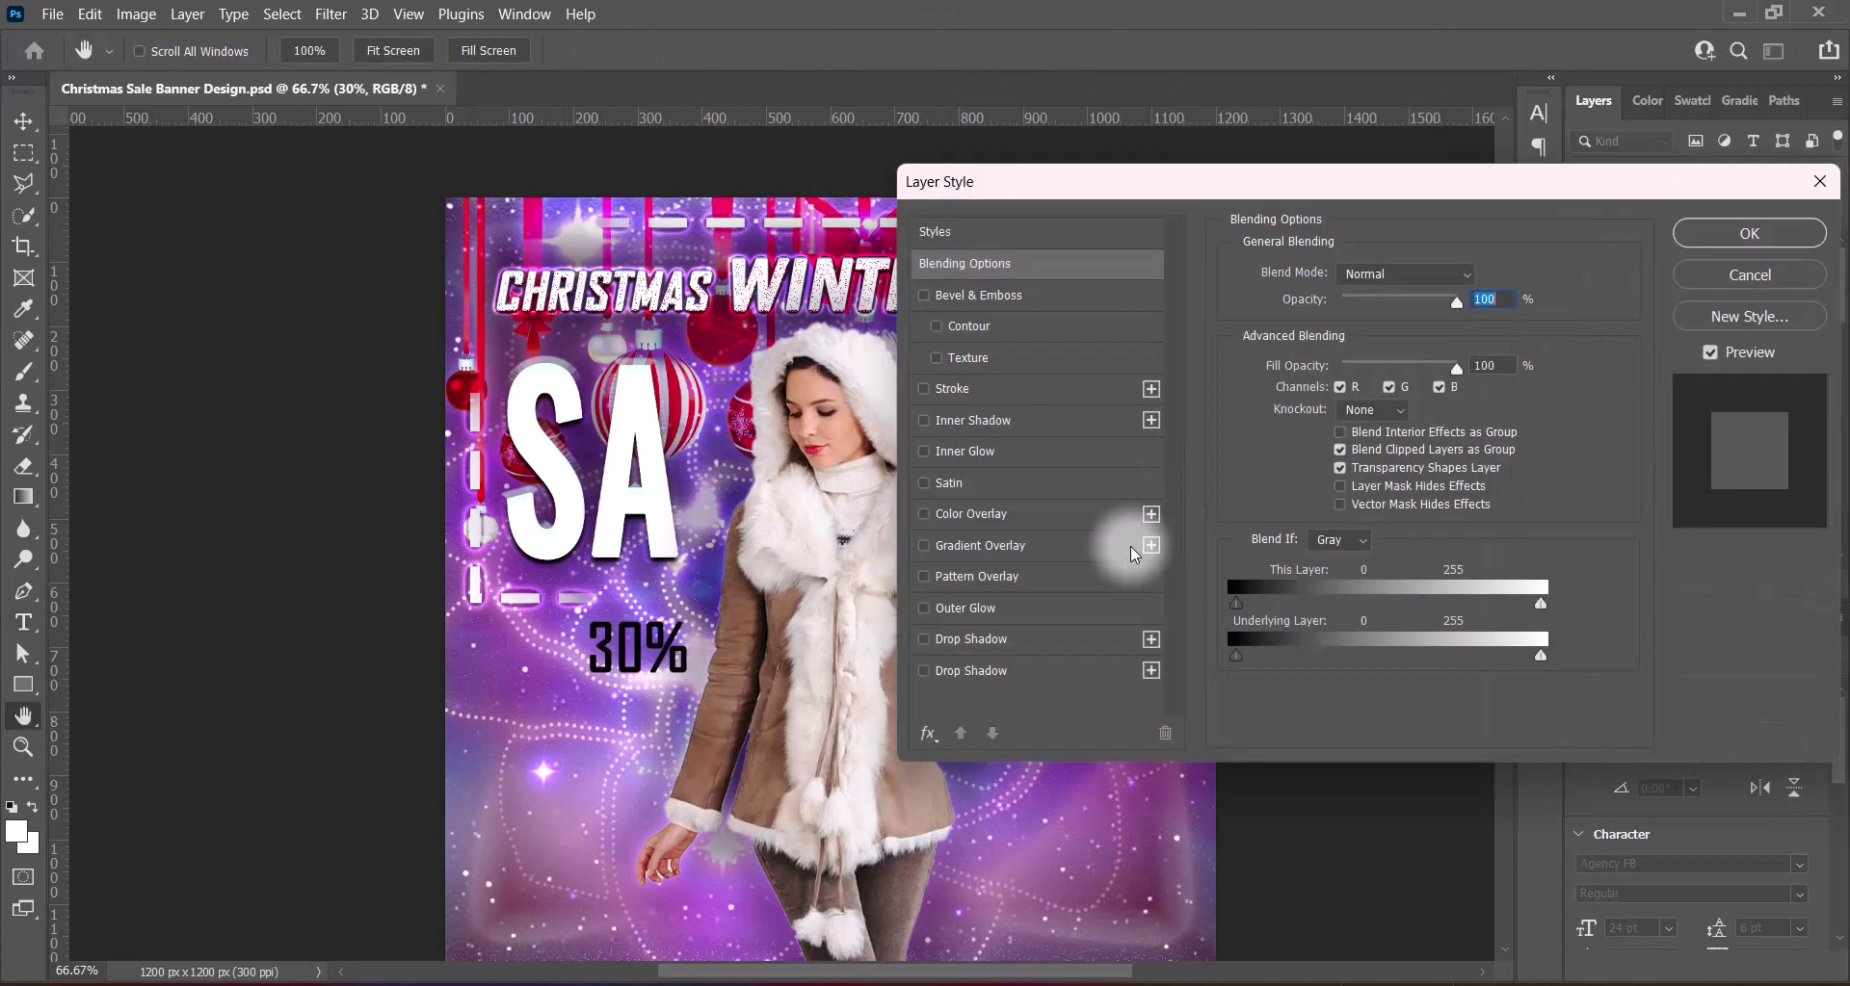
pyautogui.click(951, 388)
pyautogui.click(925, 639)
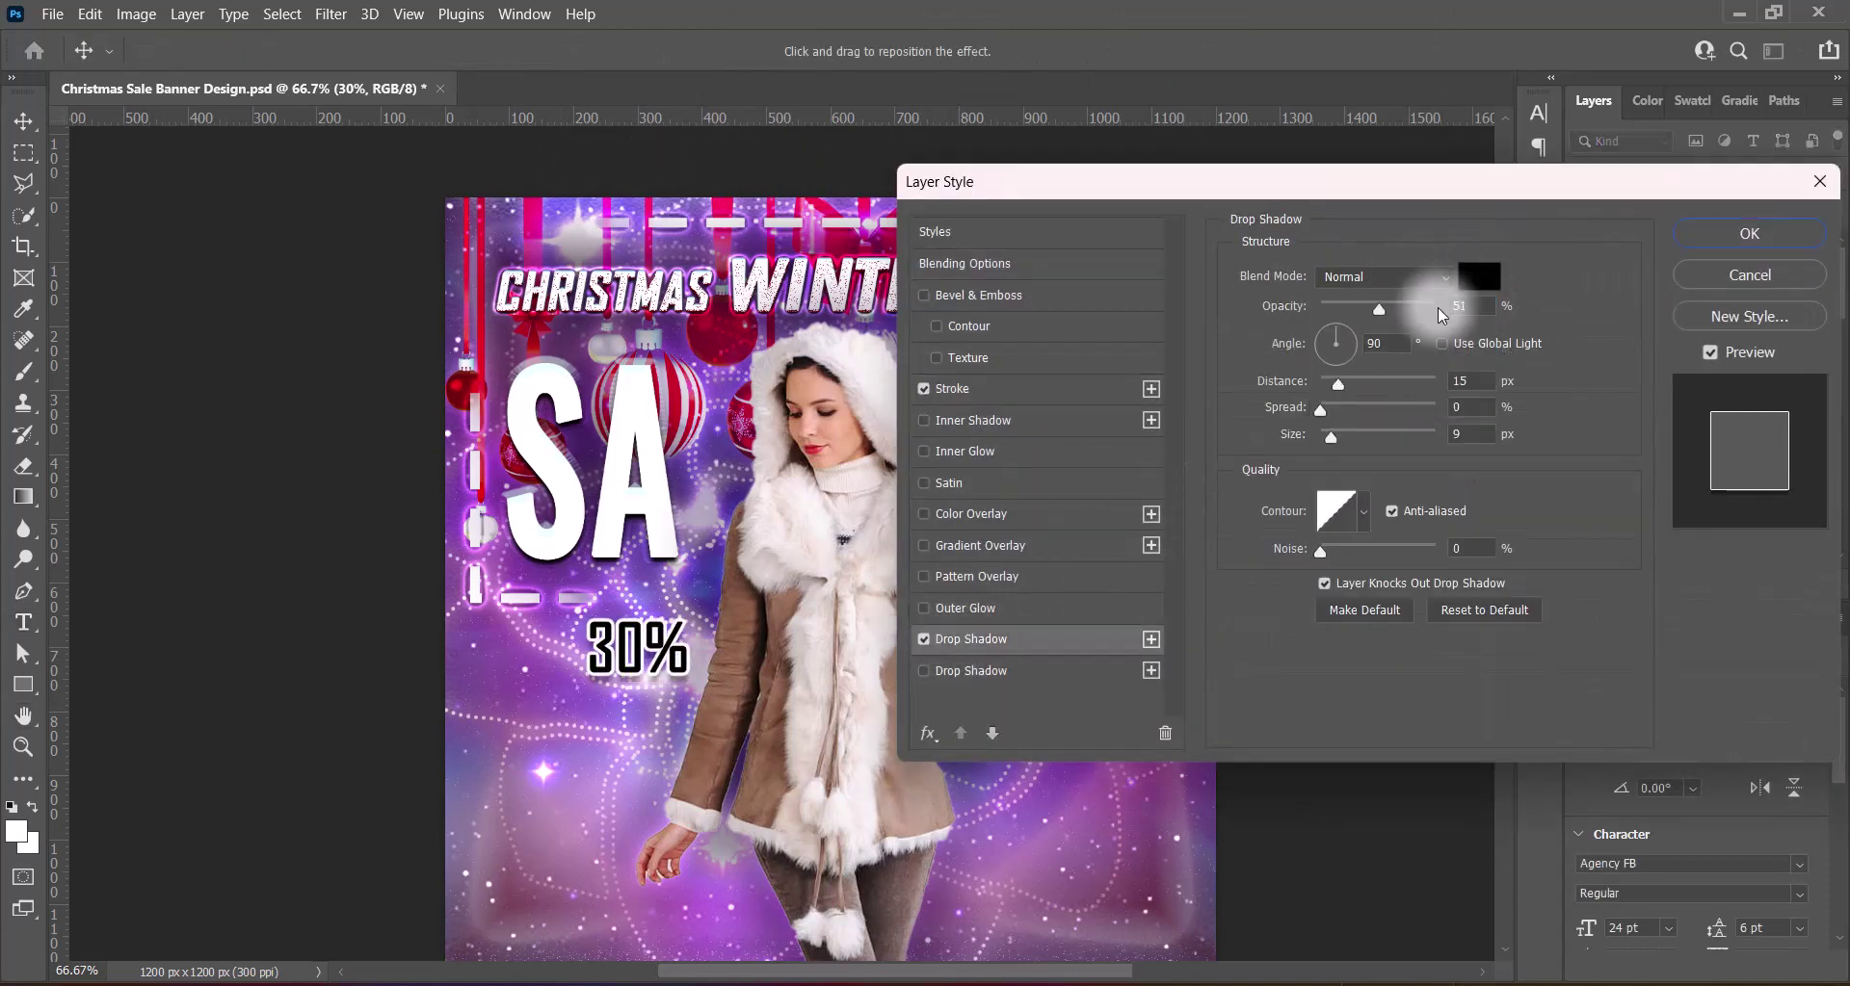
pyautogui.doubleClick(1464, 382)
pyautogui.write('6')
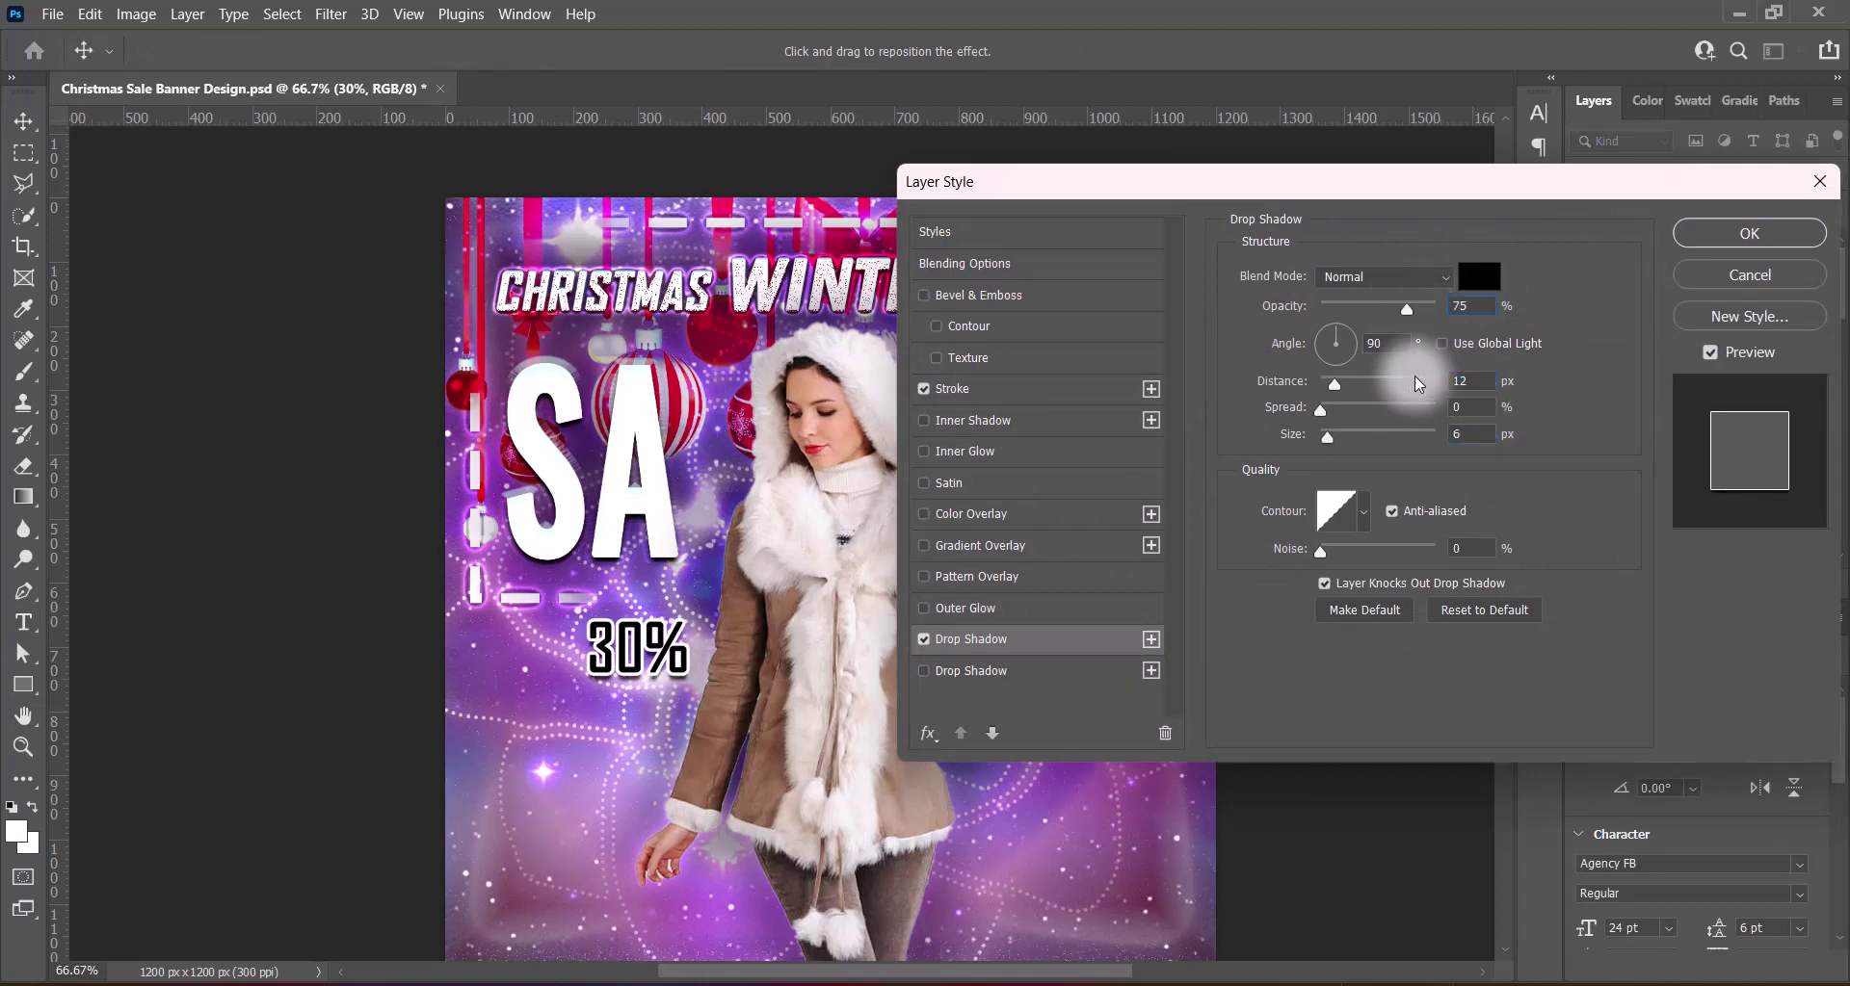
pyautogui.click(1710, 236)
# Enlarge the 30% text and move it just under SA
pyautogui.hotkey('ctrl', 't')
pyautogui.moveTo(636, 675); pyautogui.dragTo(647, 621)
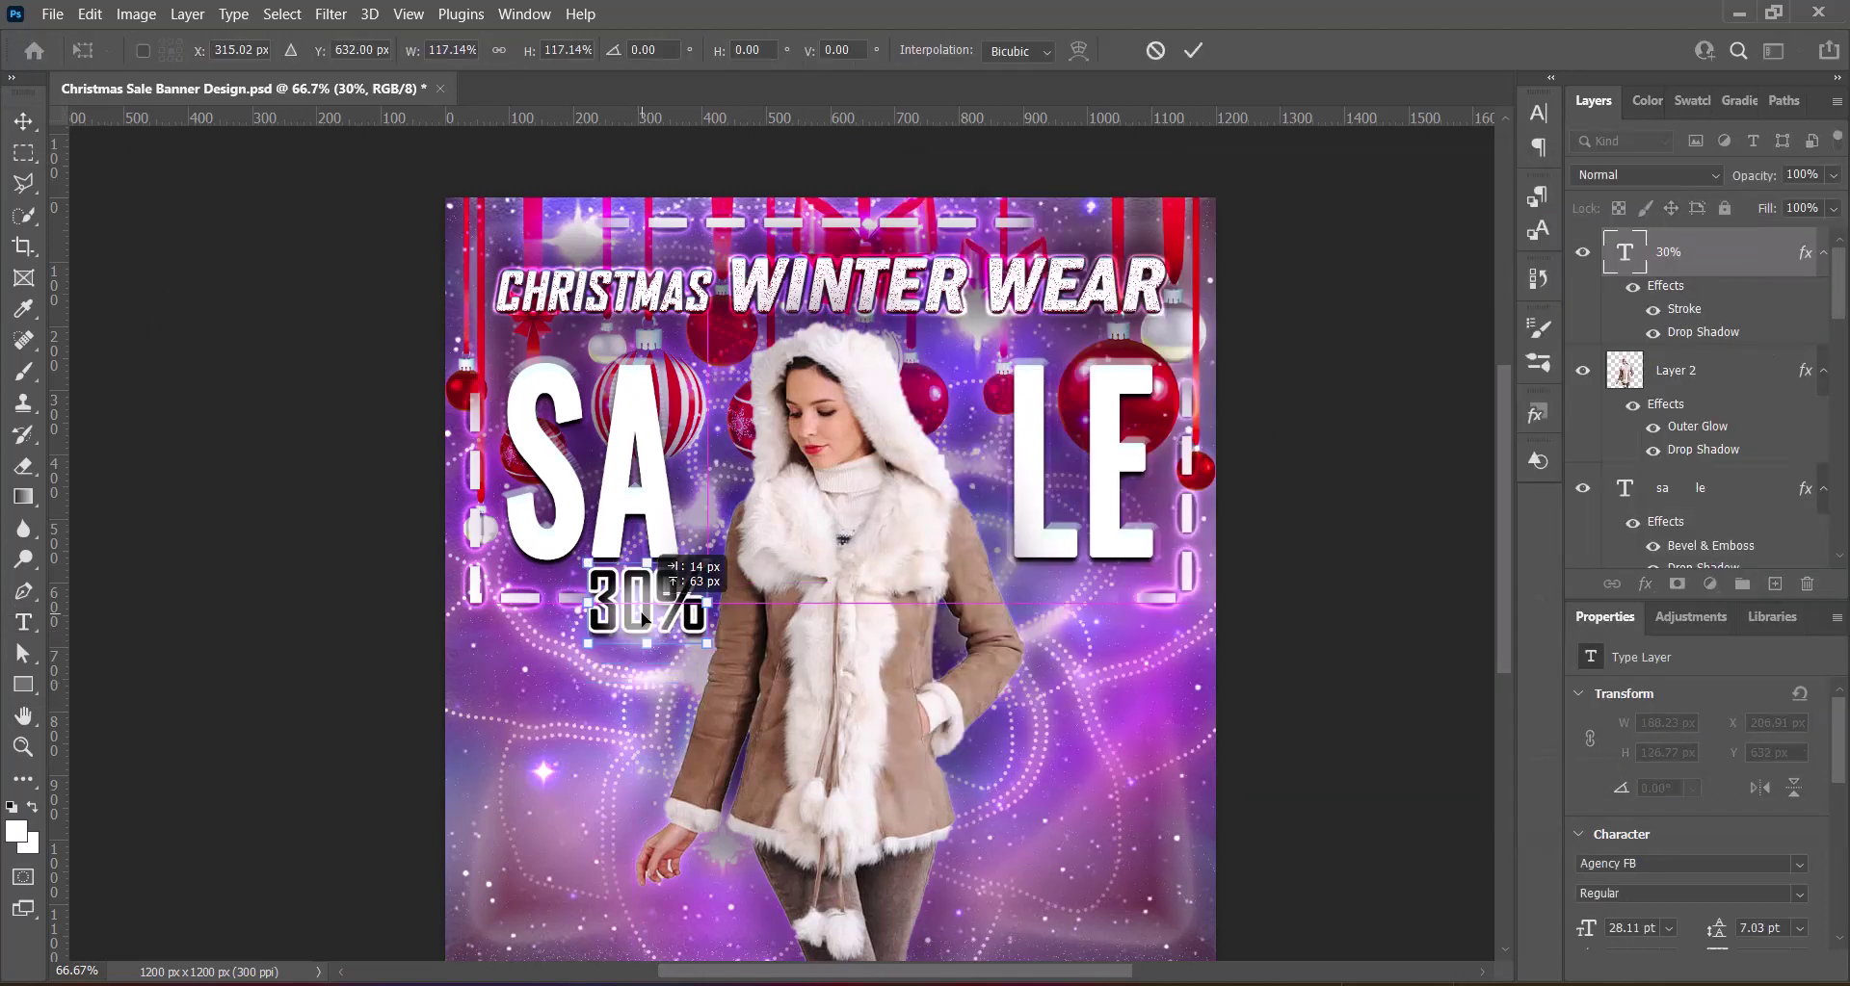
pyautogui.press('Return')
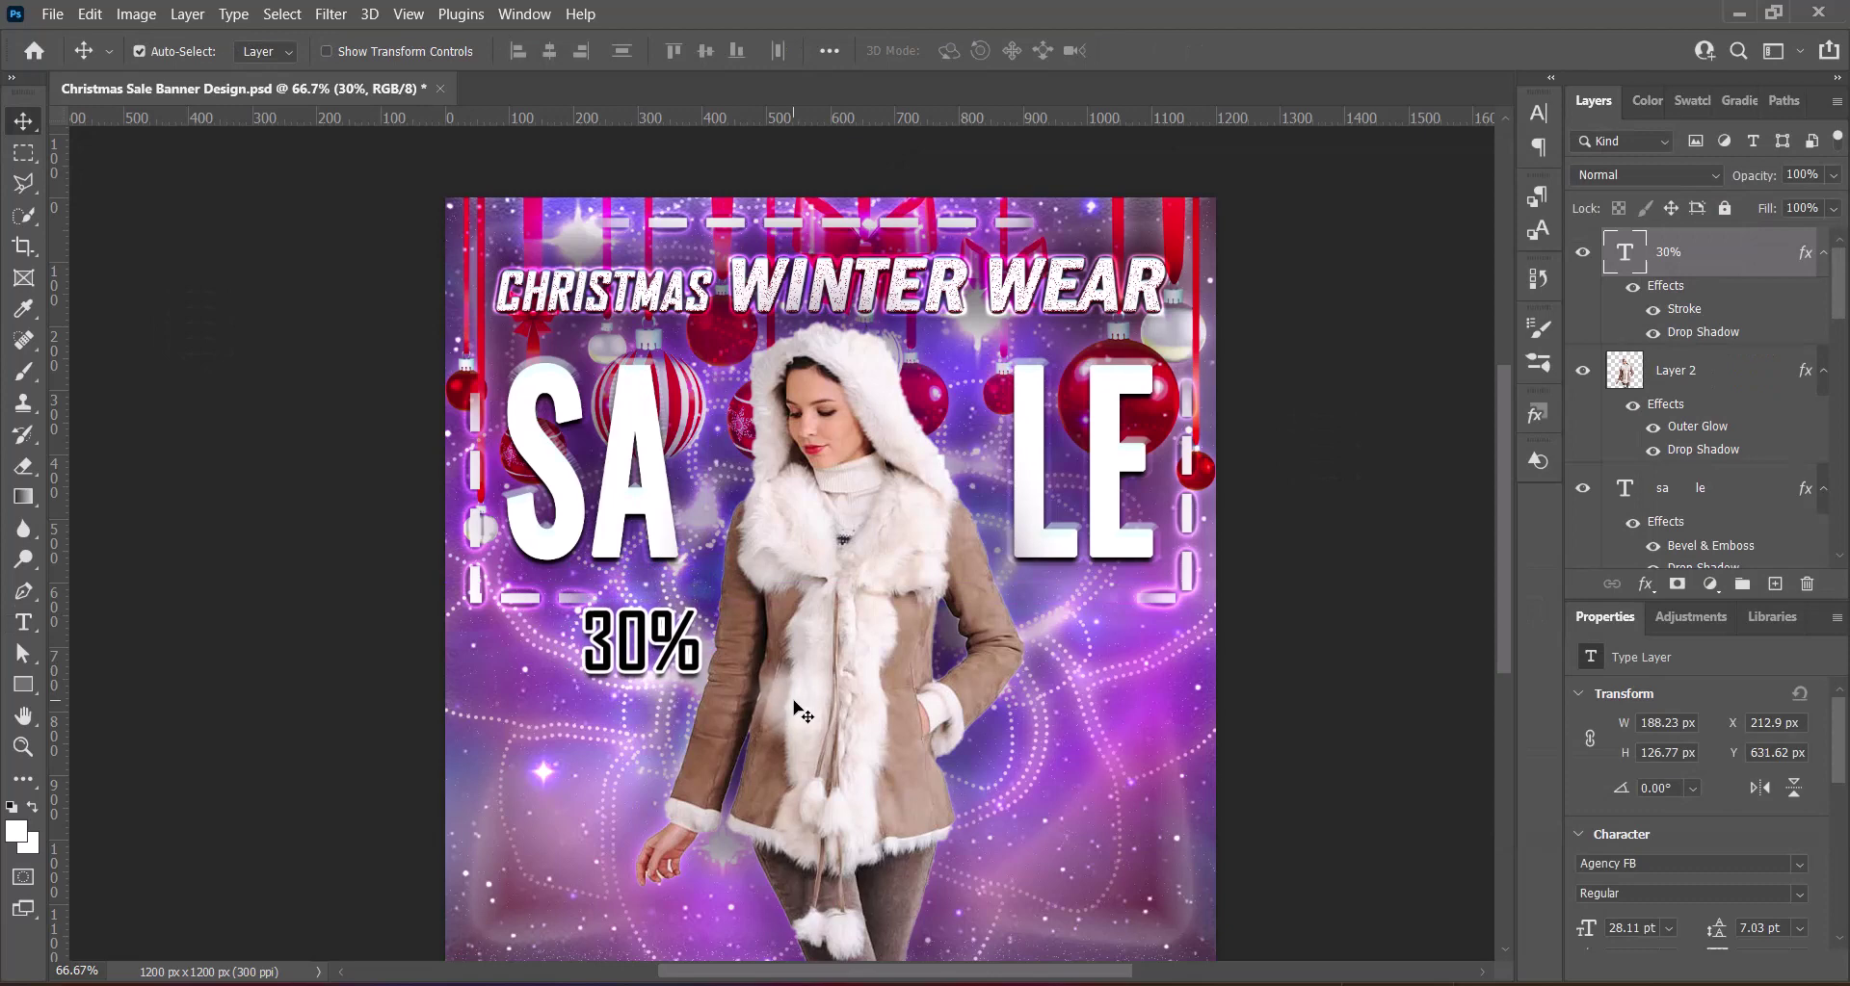
# Duplicate the 30% text under LE and change the copy to 'OFF'
pyautogui.moveTo(622, 671); pyautogui.dragTo(1085, 671)
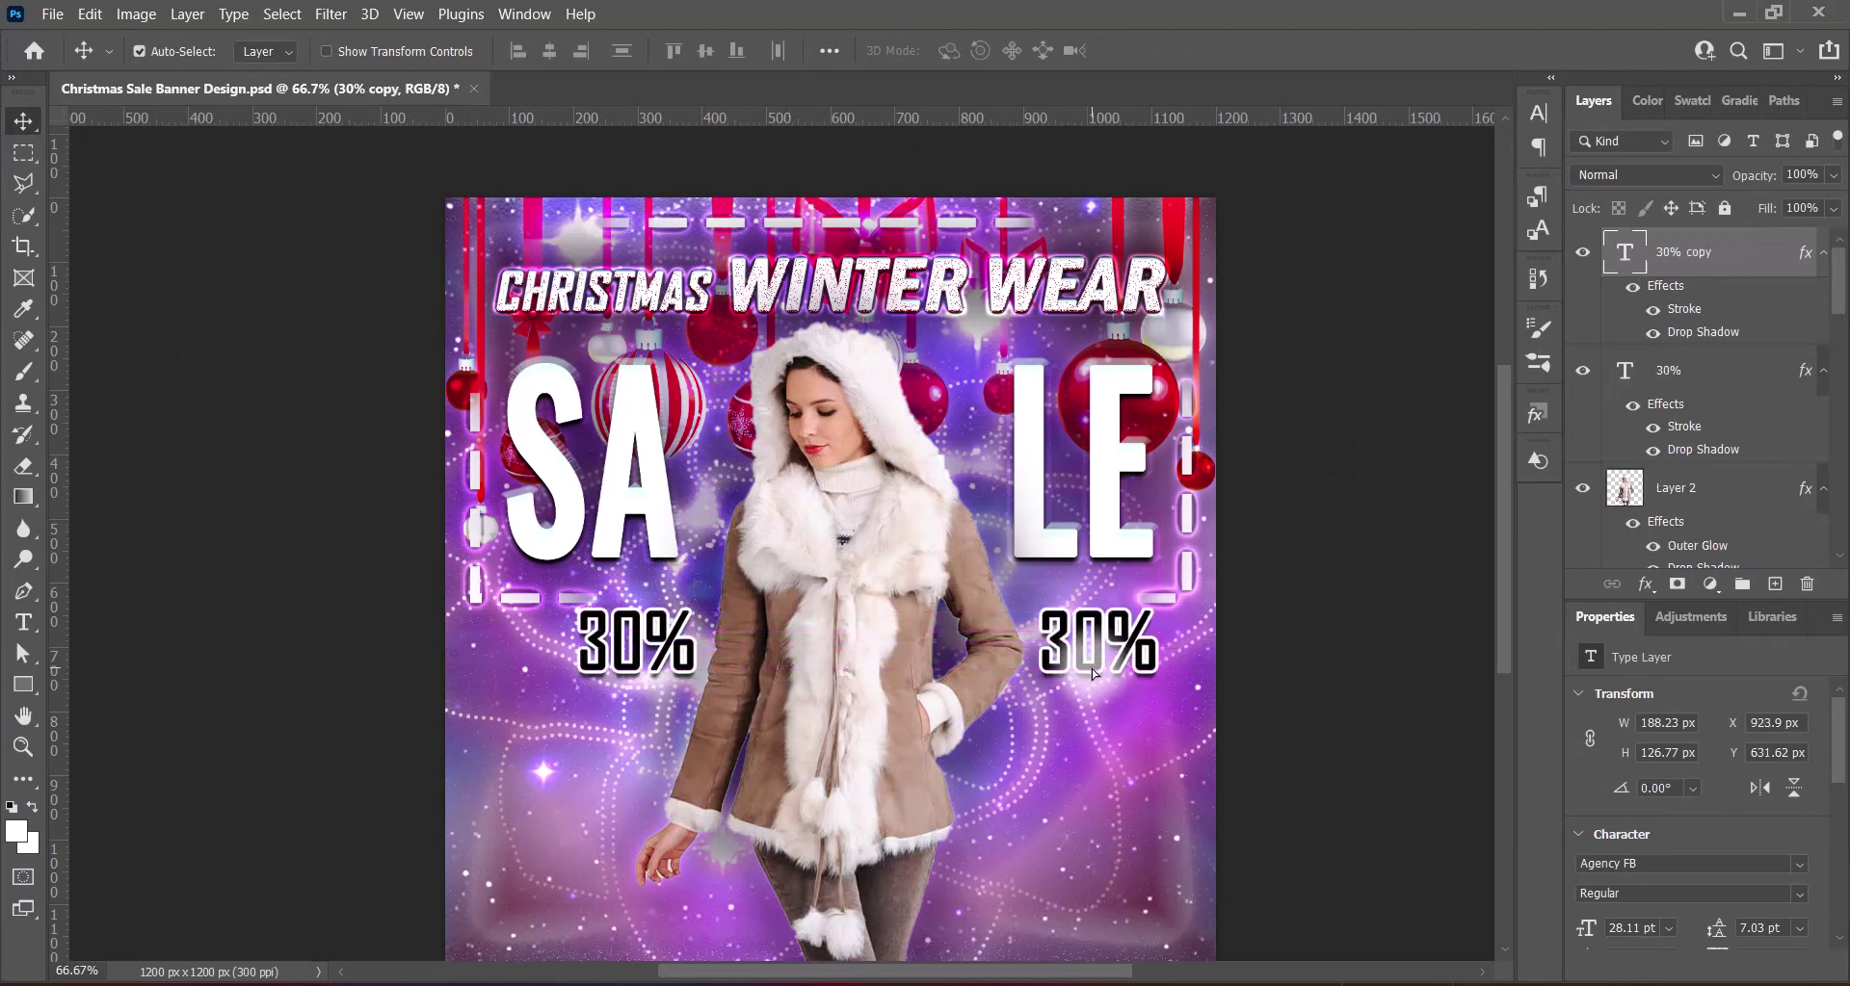
pyautogui.doubleClick(1090, 668)
pyautogui.write('off')
pyautogui.hotkey('ctrl', 'Return')
pyautogui.moveTo(1191, 639); pyautogui.dragTo(1193, 639)
pyautogui.click(1308, 704)
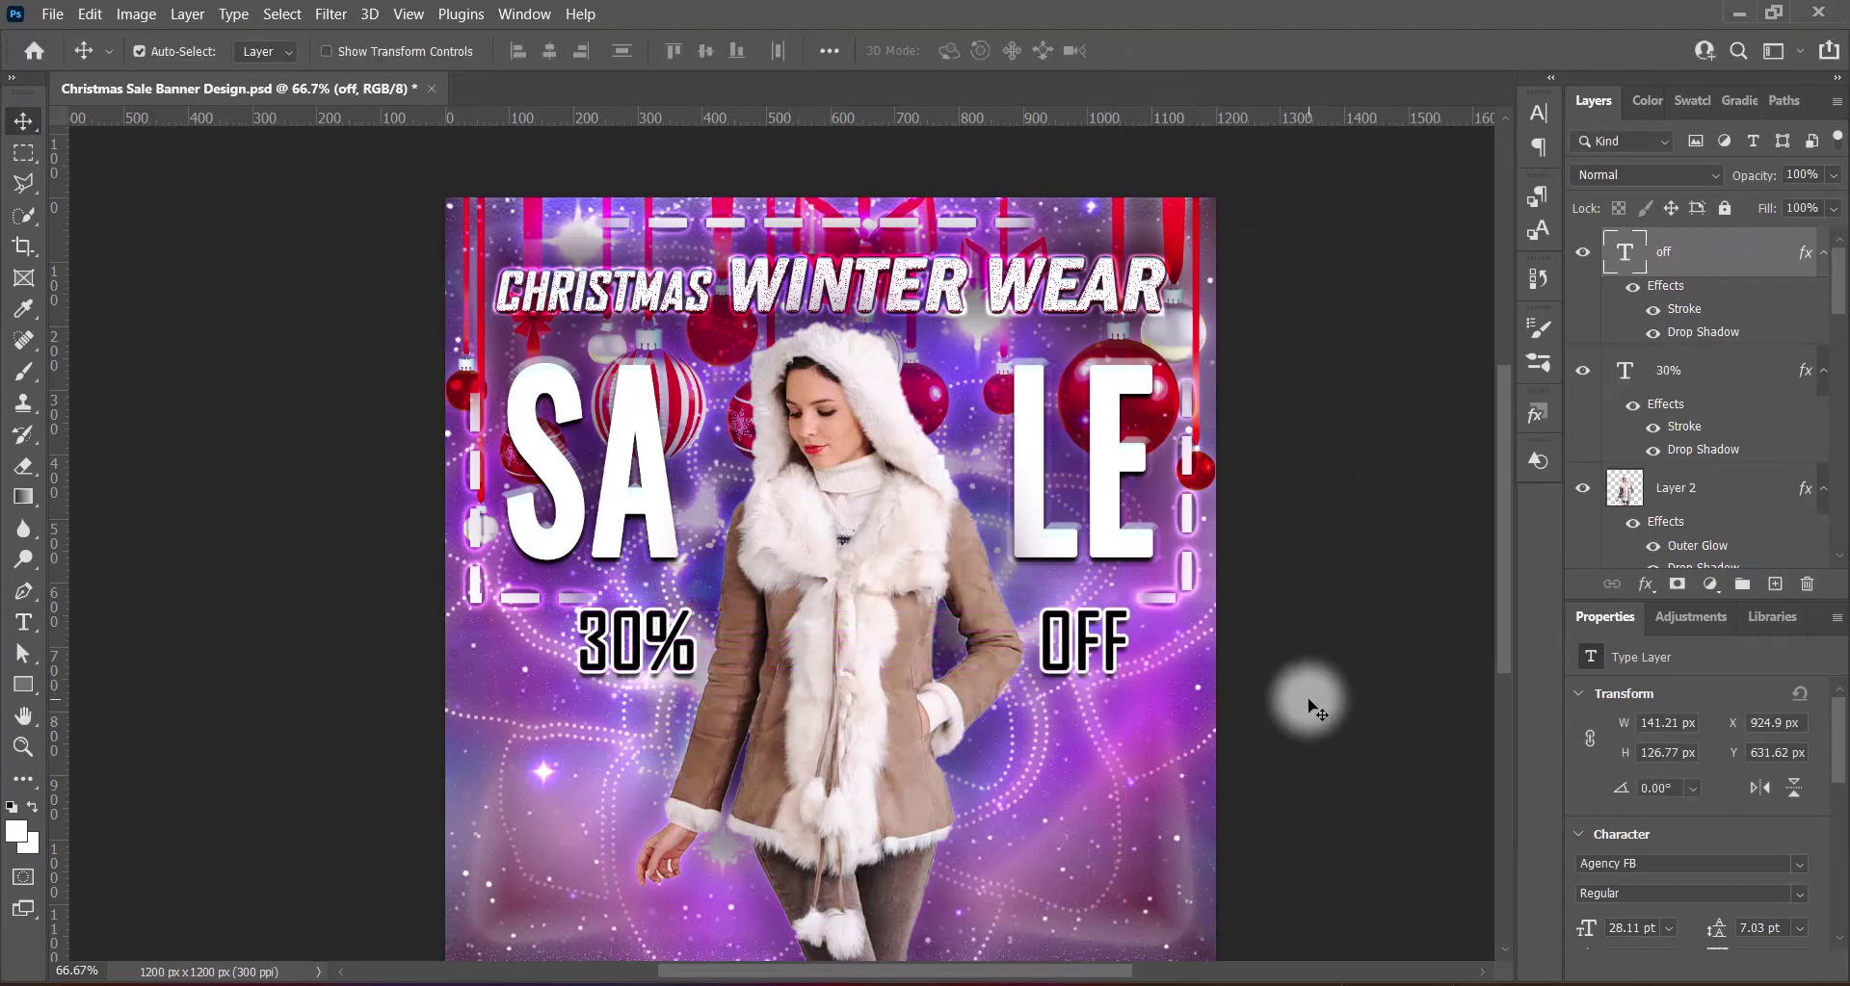
# Enlarge and reposition the 30% and OFF labels together
pyautogui.scroll(-2, 1305, 704)
pyautogui.click(638, 607)
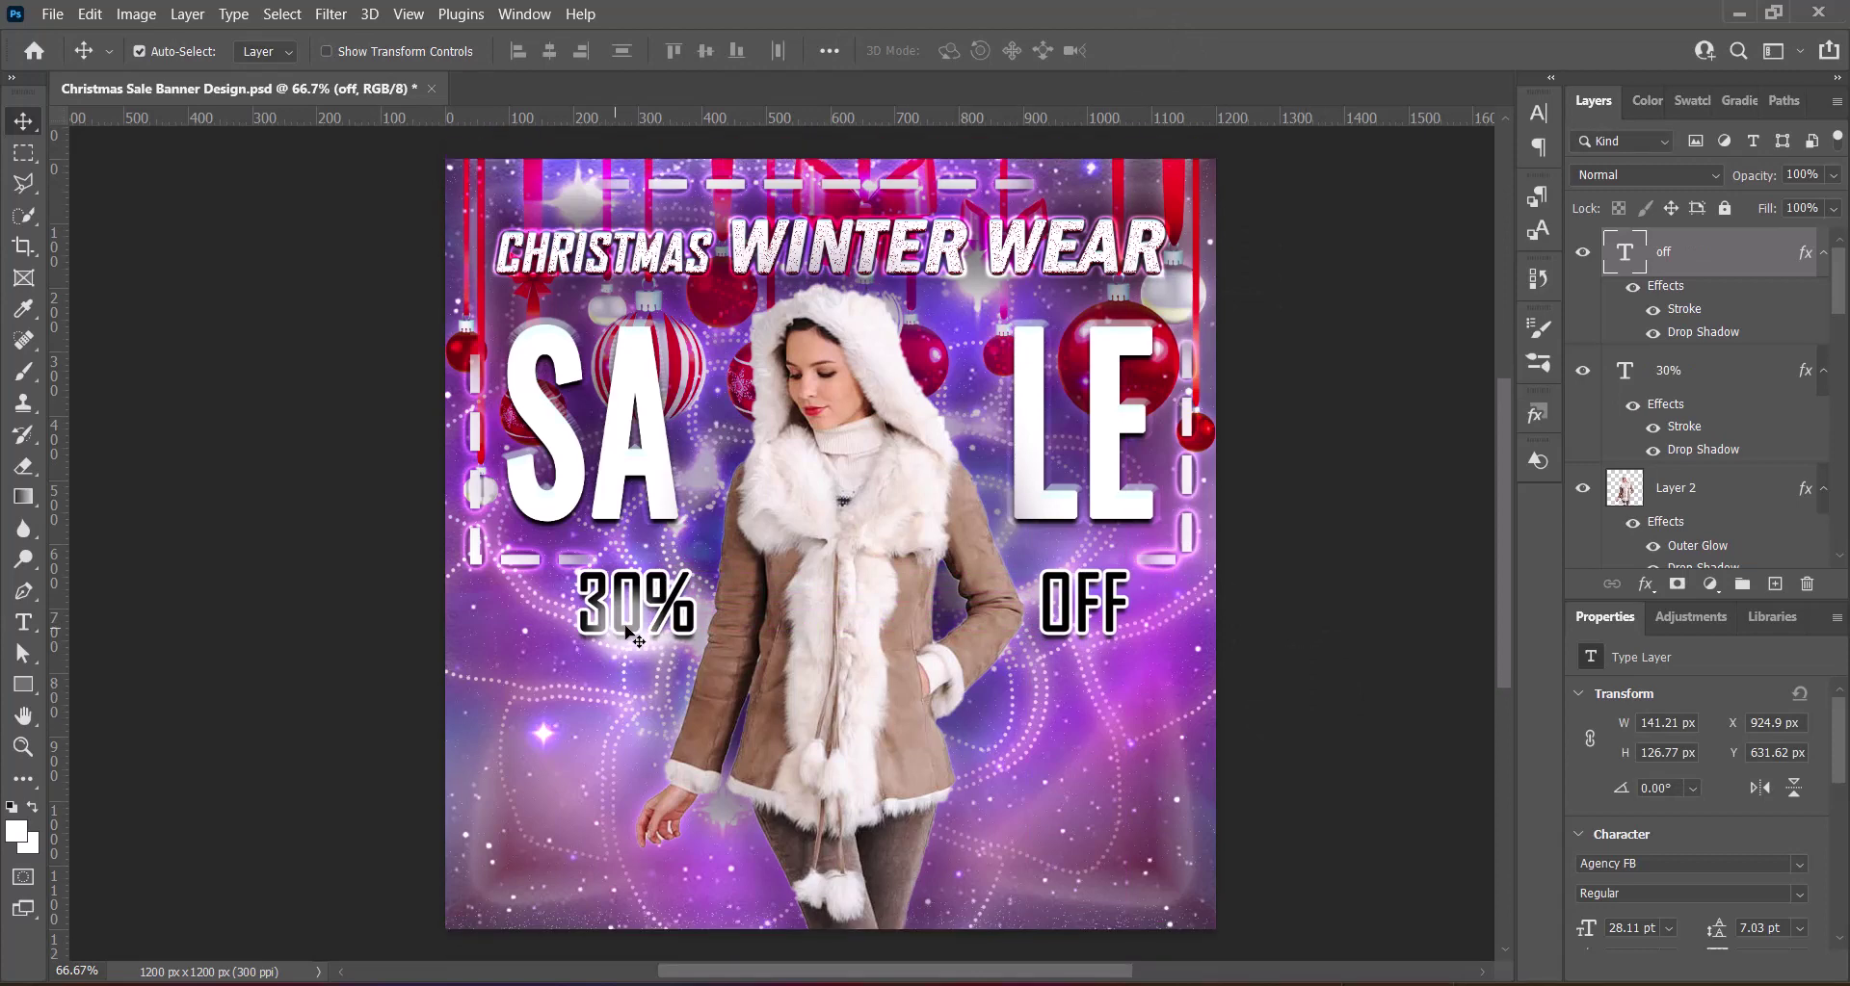
pyautogui.keyDown('shift'); pyautogui.click(1056, 603); pyautogui.keyUp('shift')
pyautogui.hotkey('ctrl', 't')
pyautogui.moveTo(578, 602); pyautogui.dragTo(566, 605)
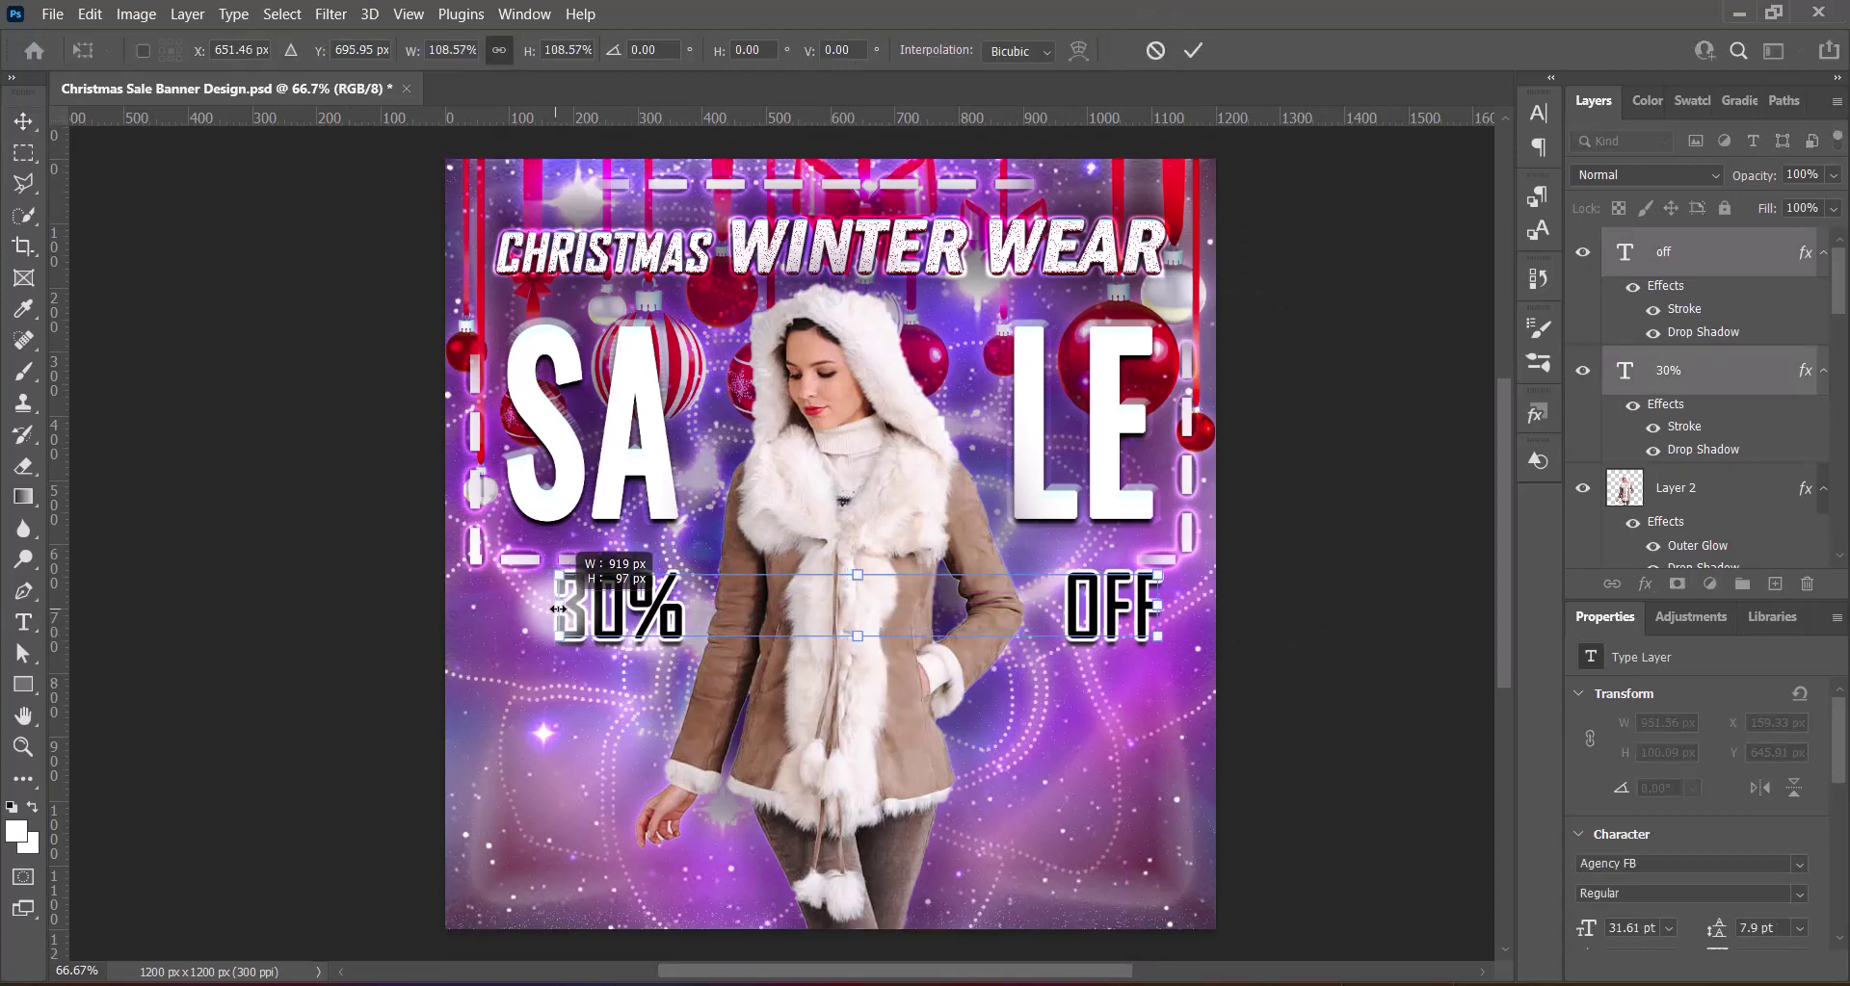
pyautogui.moveTo(1127, 603); pyautogui.dragTo(1151, 605)
pyautogui.moveTo(862, 616); pyautogui.dragTo(851, 620)
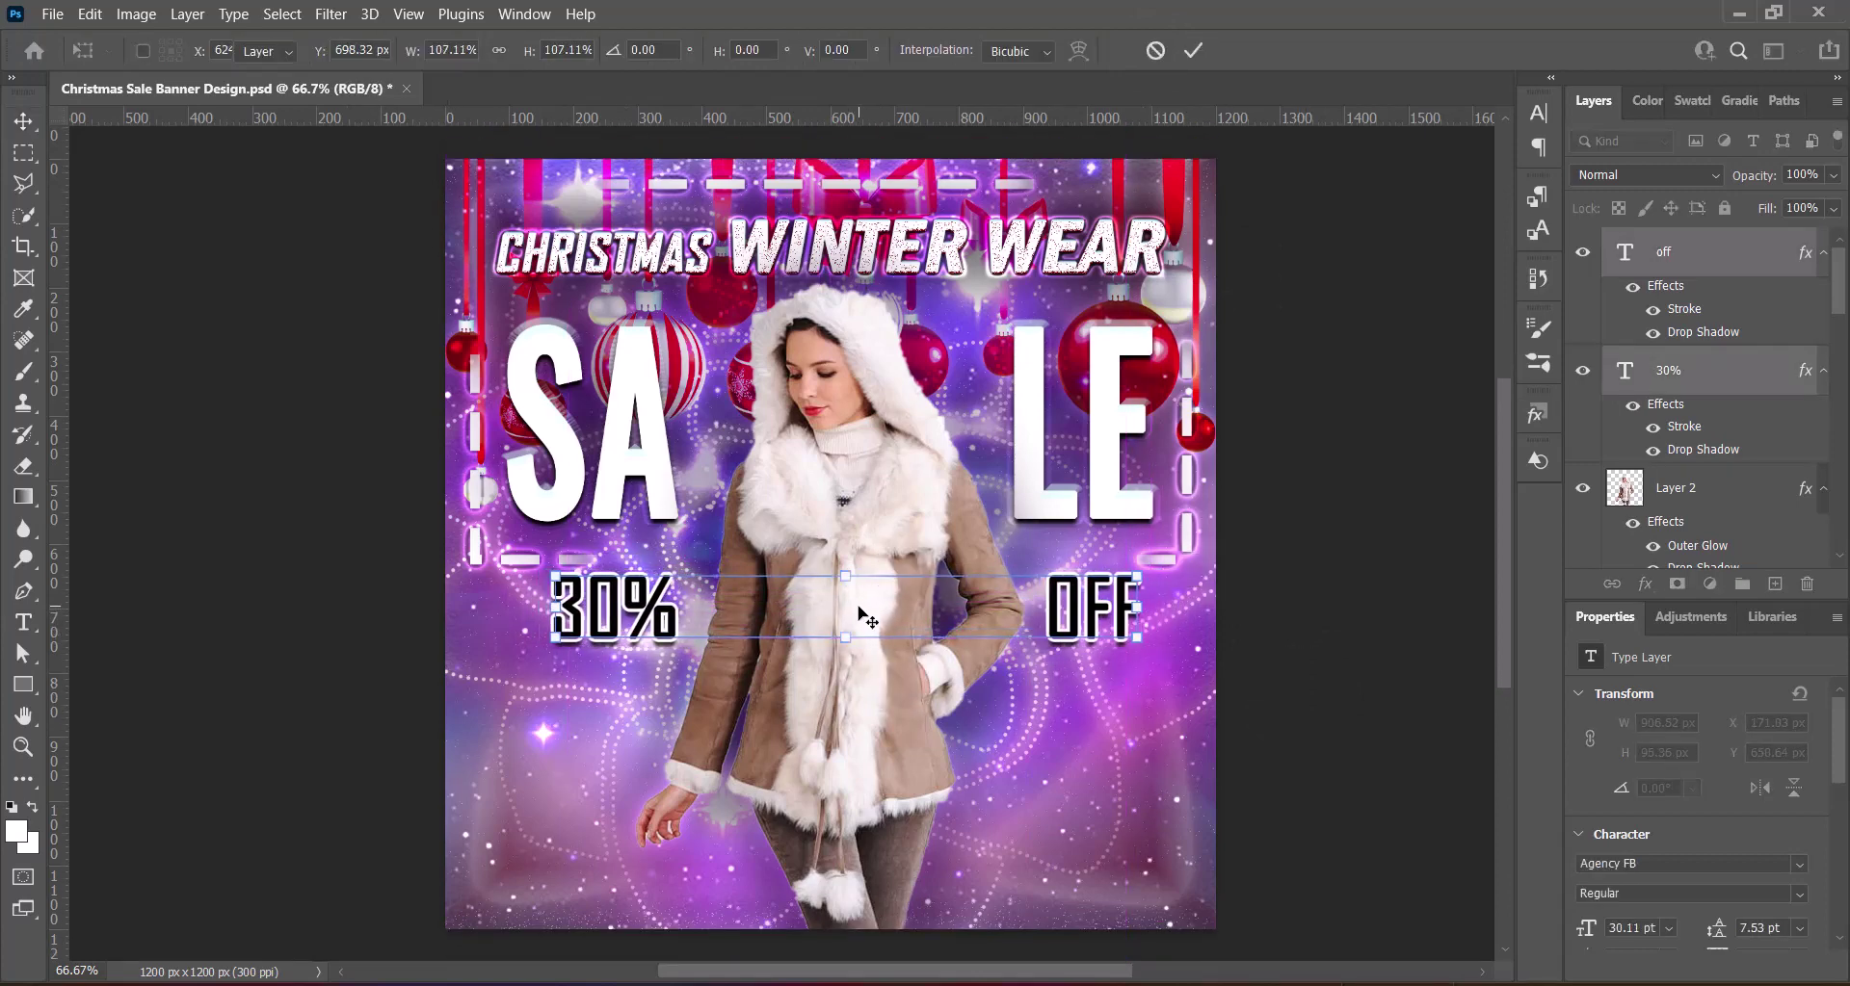
pyautogui.click(1349, 702)
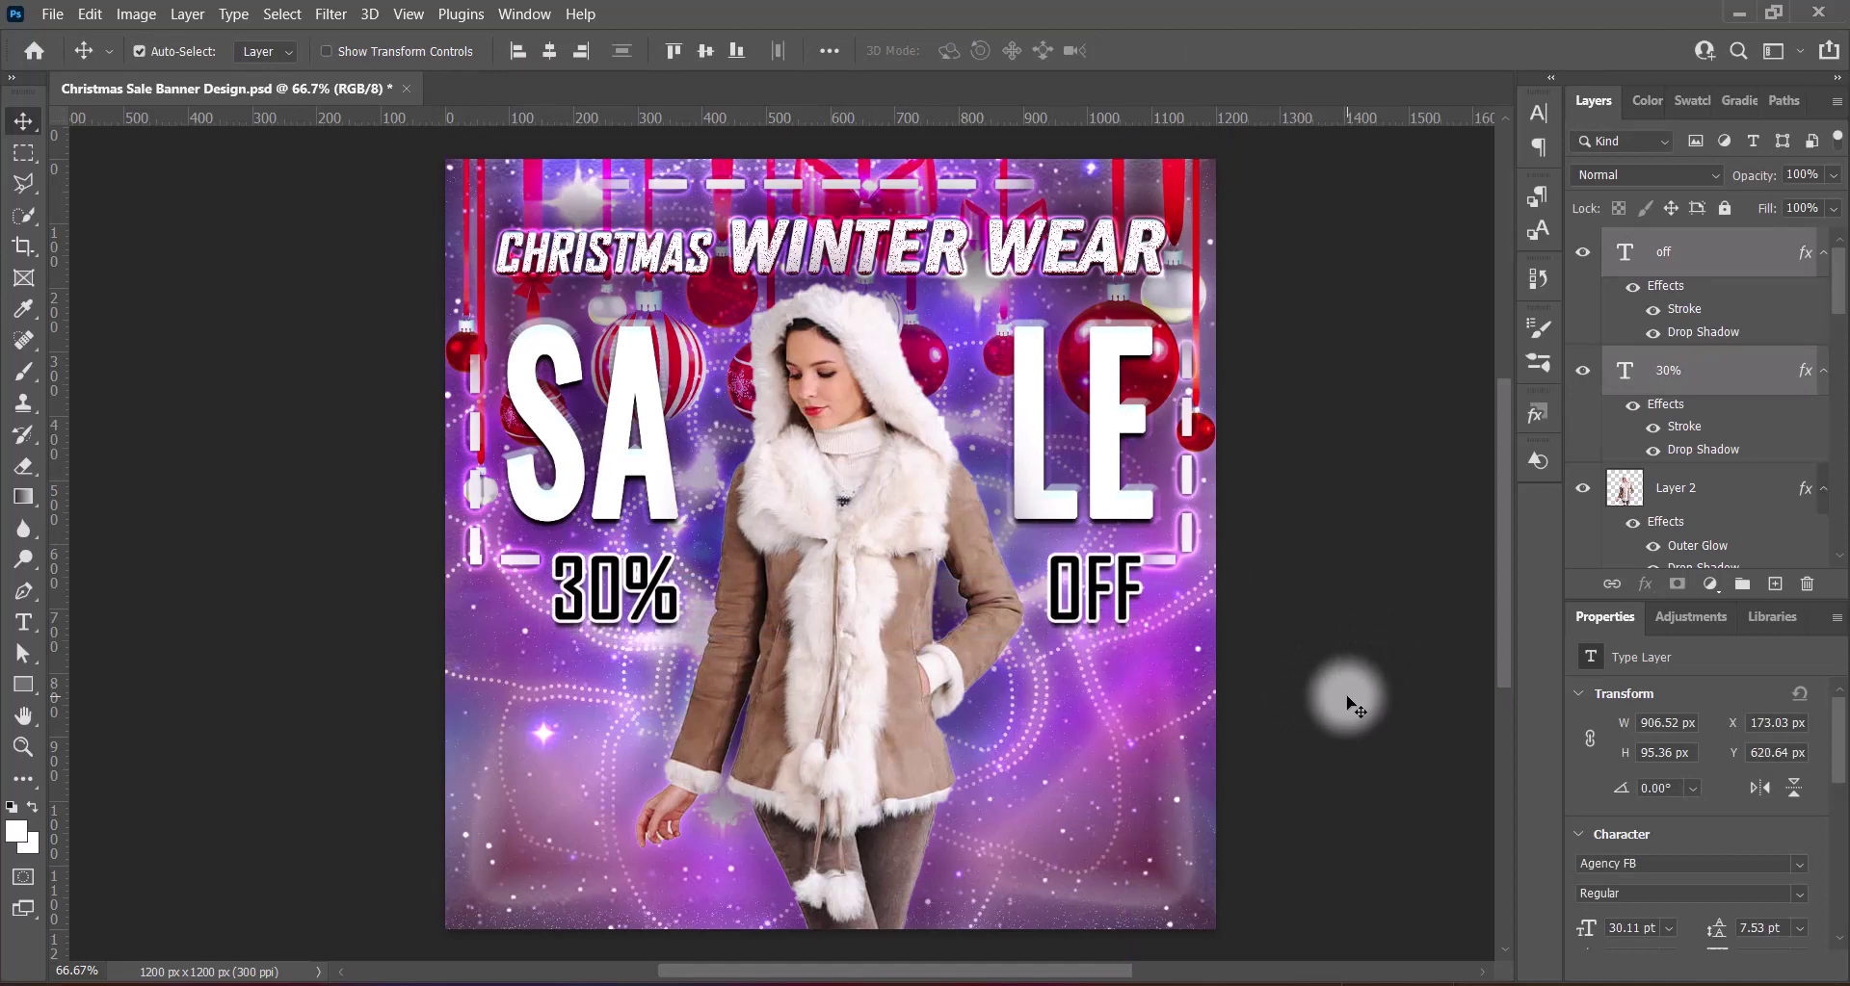
# Check the 30% and OFF label positions and add a new empty layer on top
pyautogui.press('e')
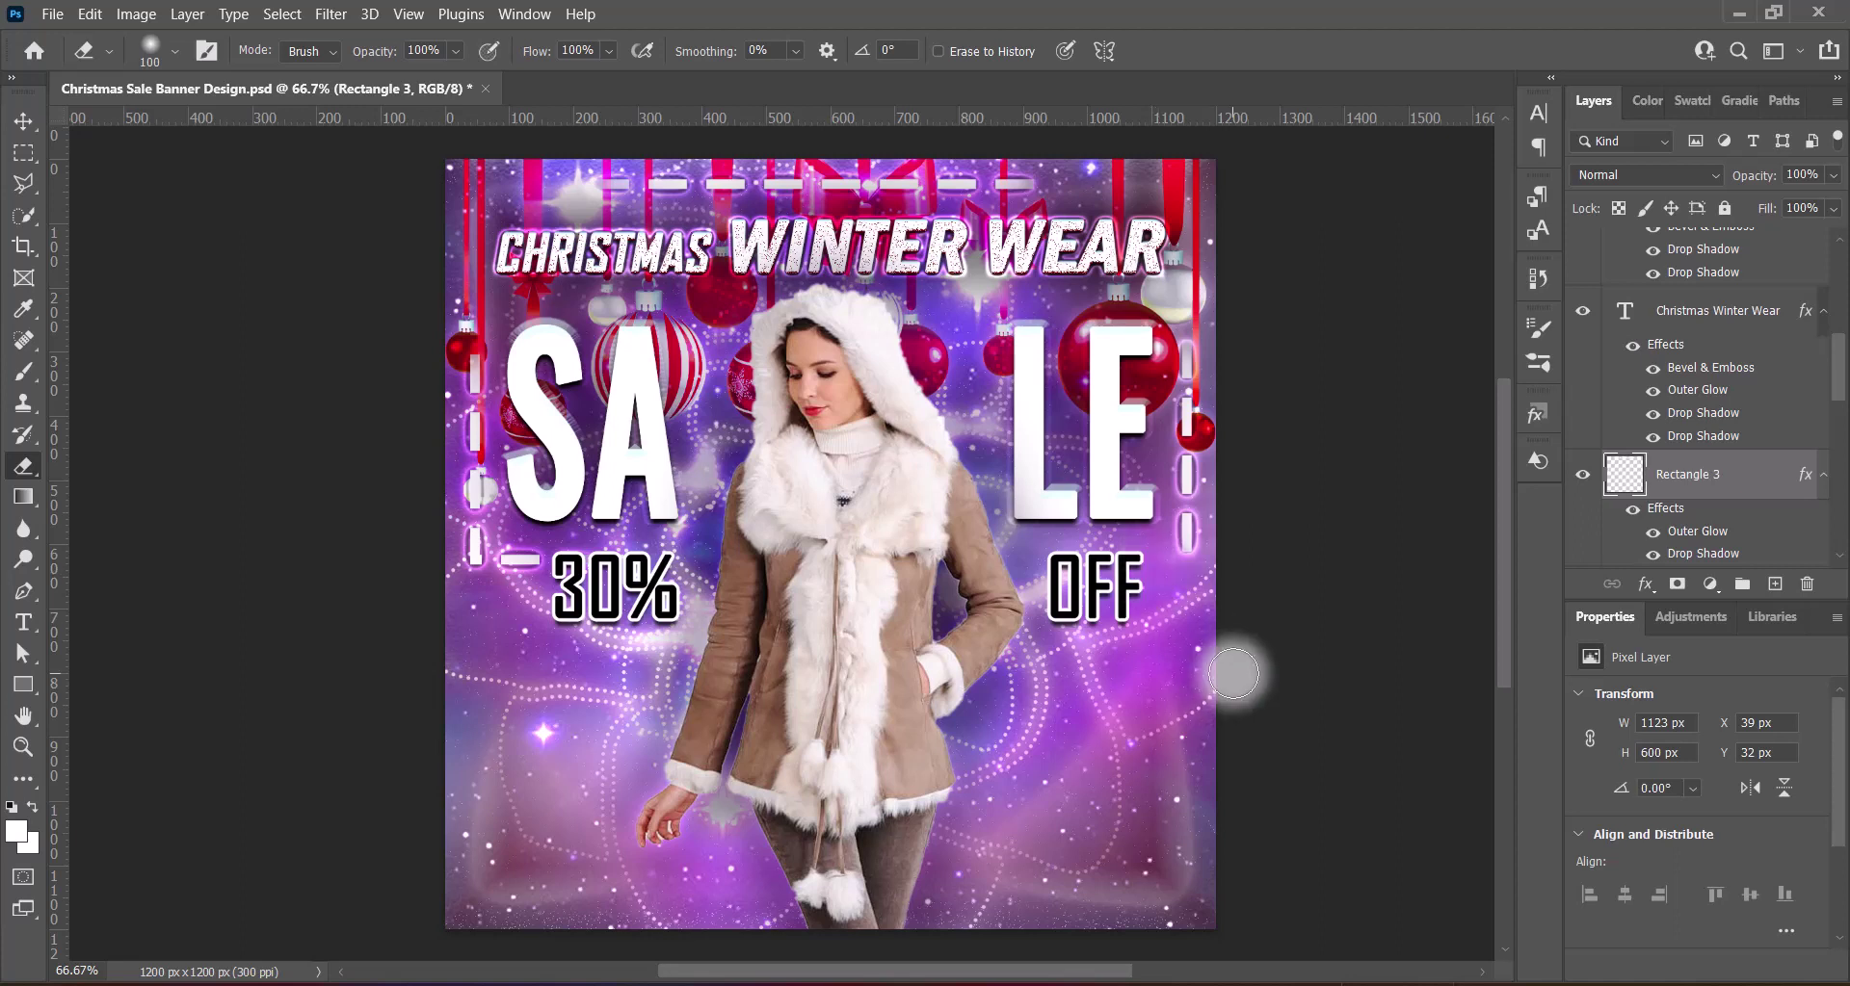
pyautogui.press('v')
pyautogui.click(608, 621)
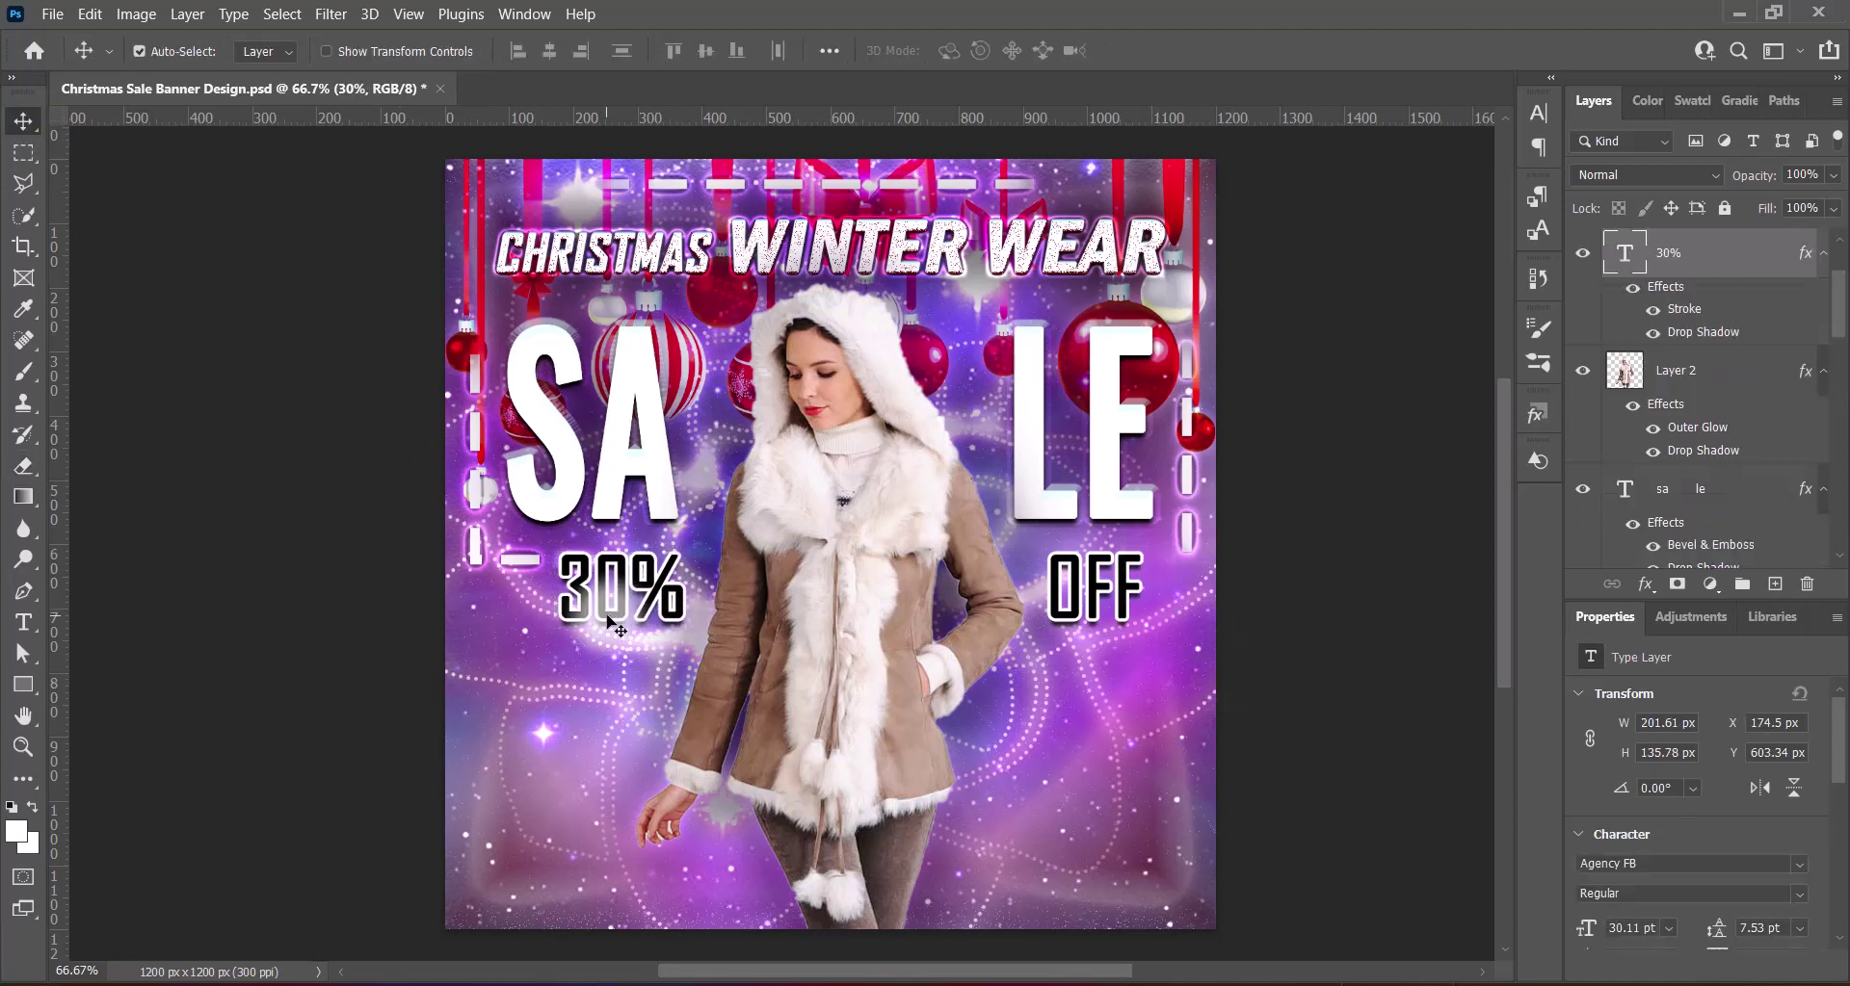
pyautogui.click(1093, 589)
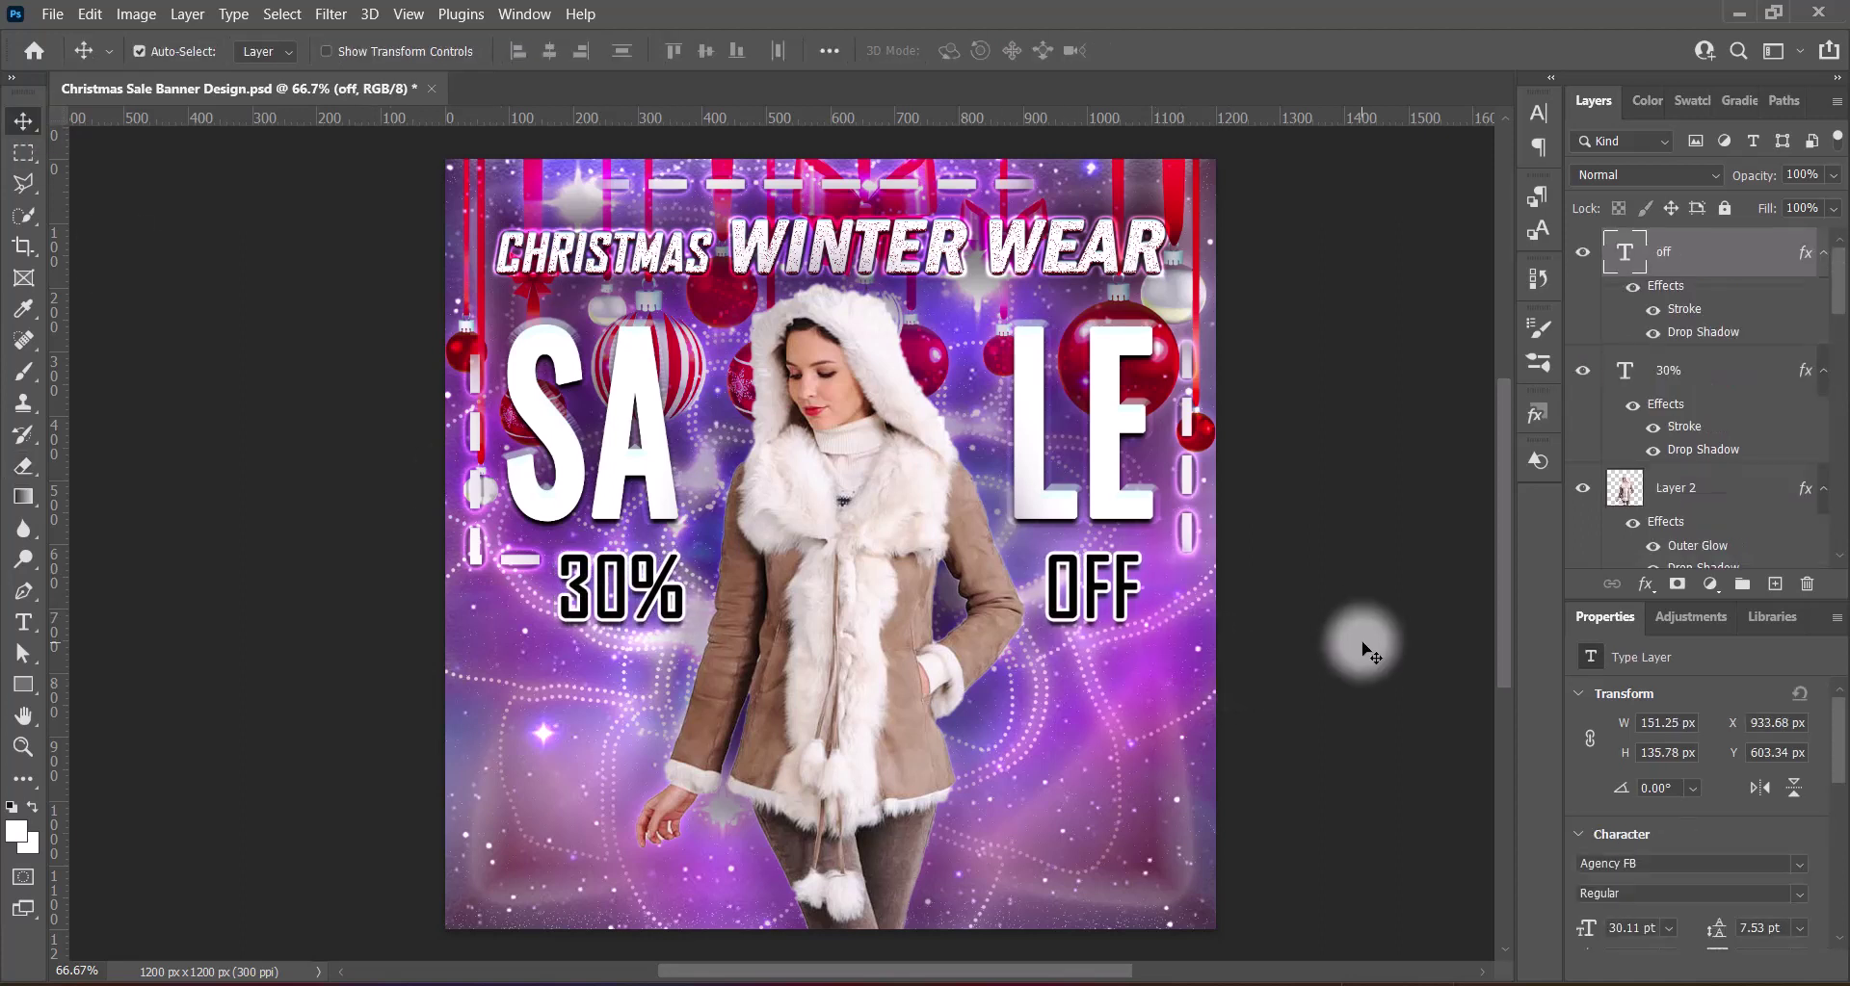
pyautogui.hotkey('ctrl', 'shift', 'alt', 'n')
# Start a 9 pt Oswald text block with the contact details at the bottom-left
pyautogui.click(23, 621)
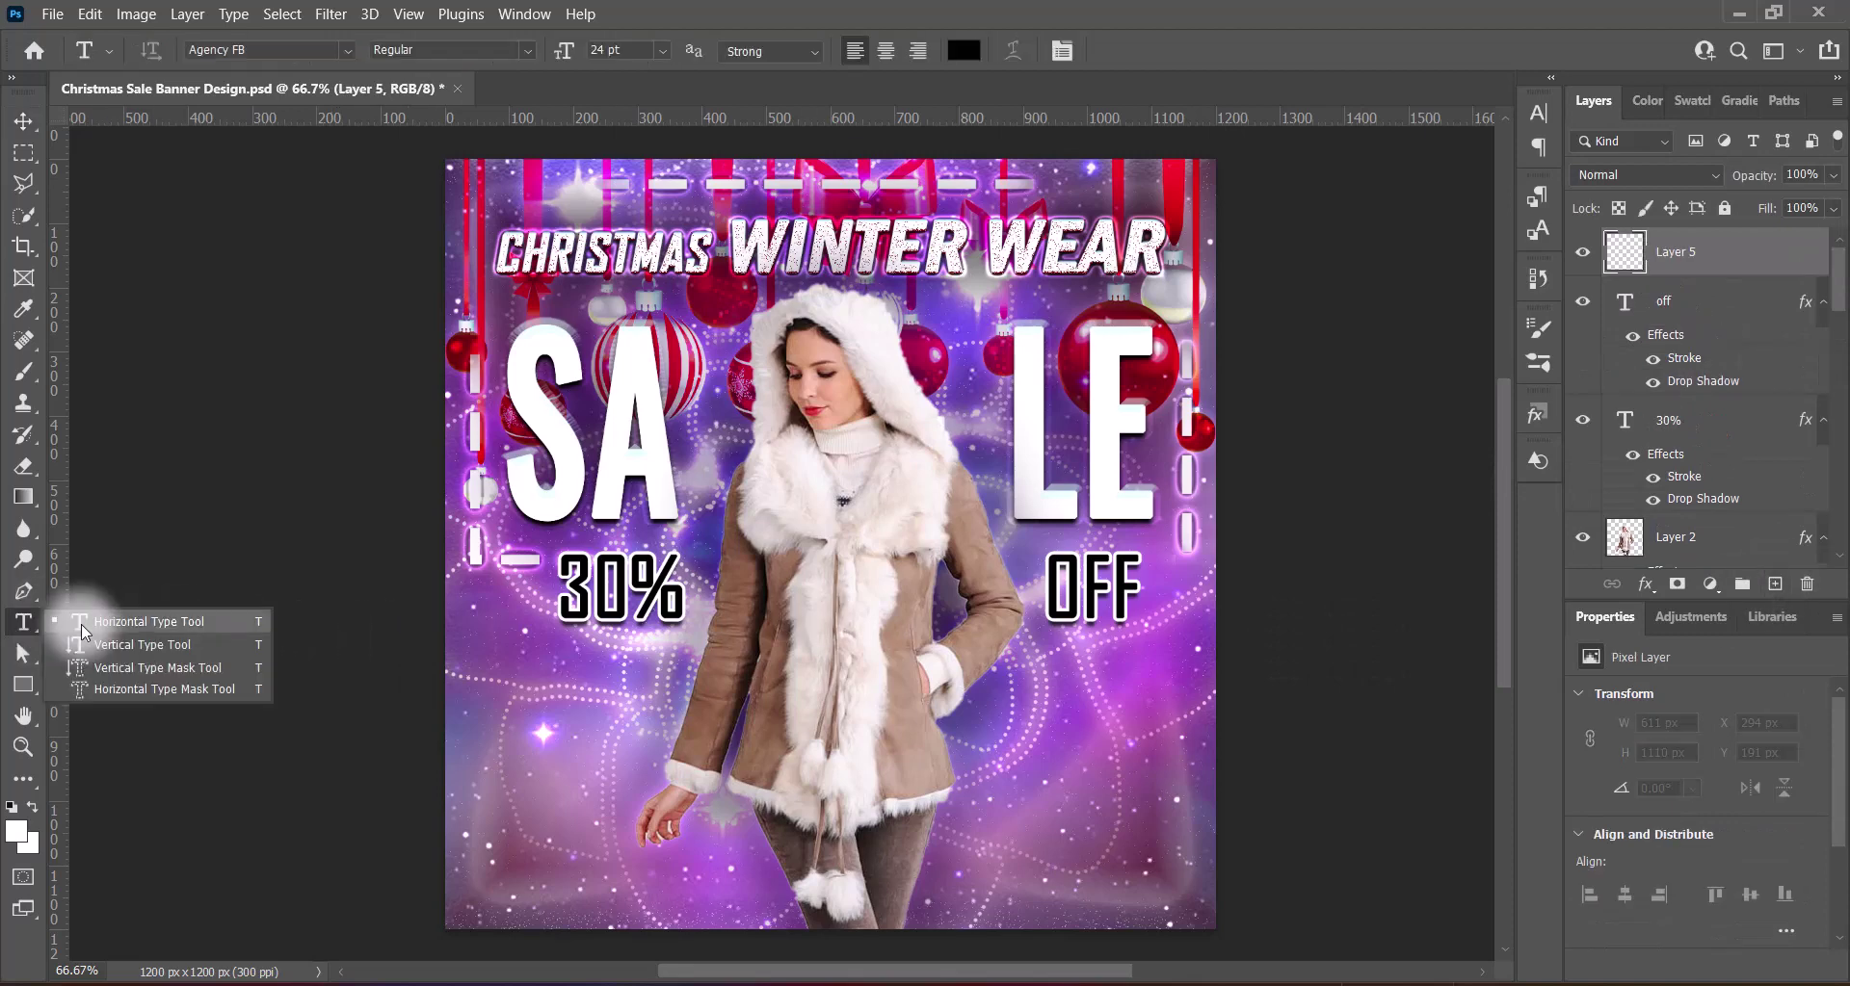
pyautogui.click(99, 621)
pyautogui.click(494, 886)
pyautogui.click(662, 50)
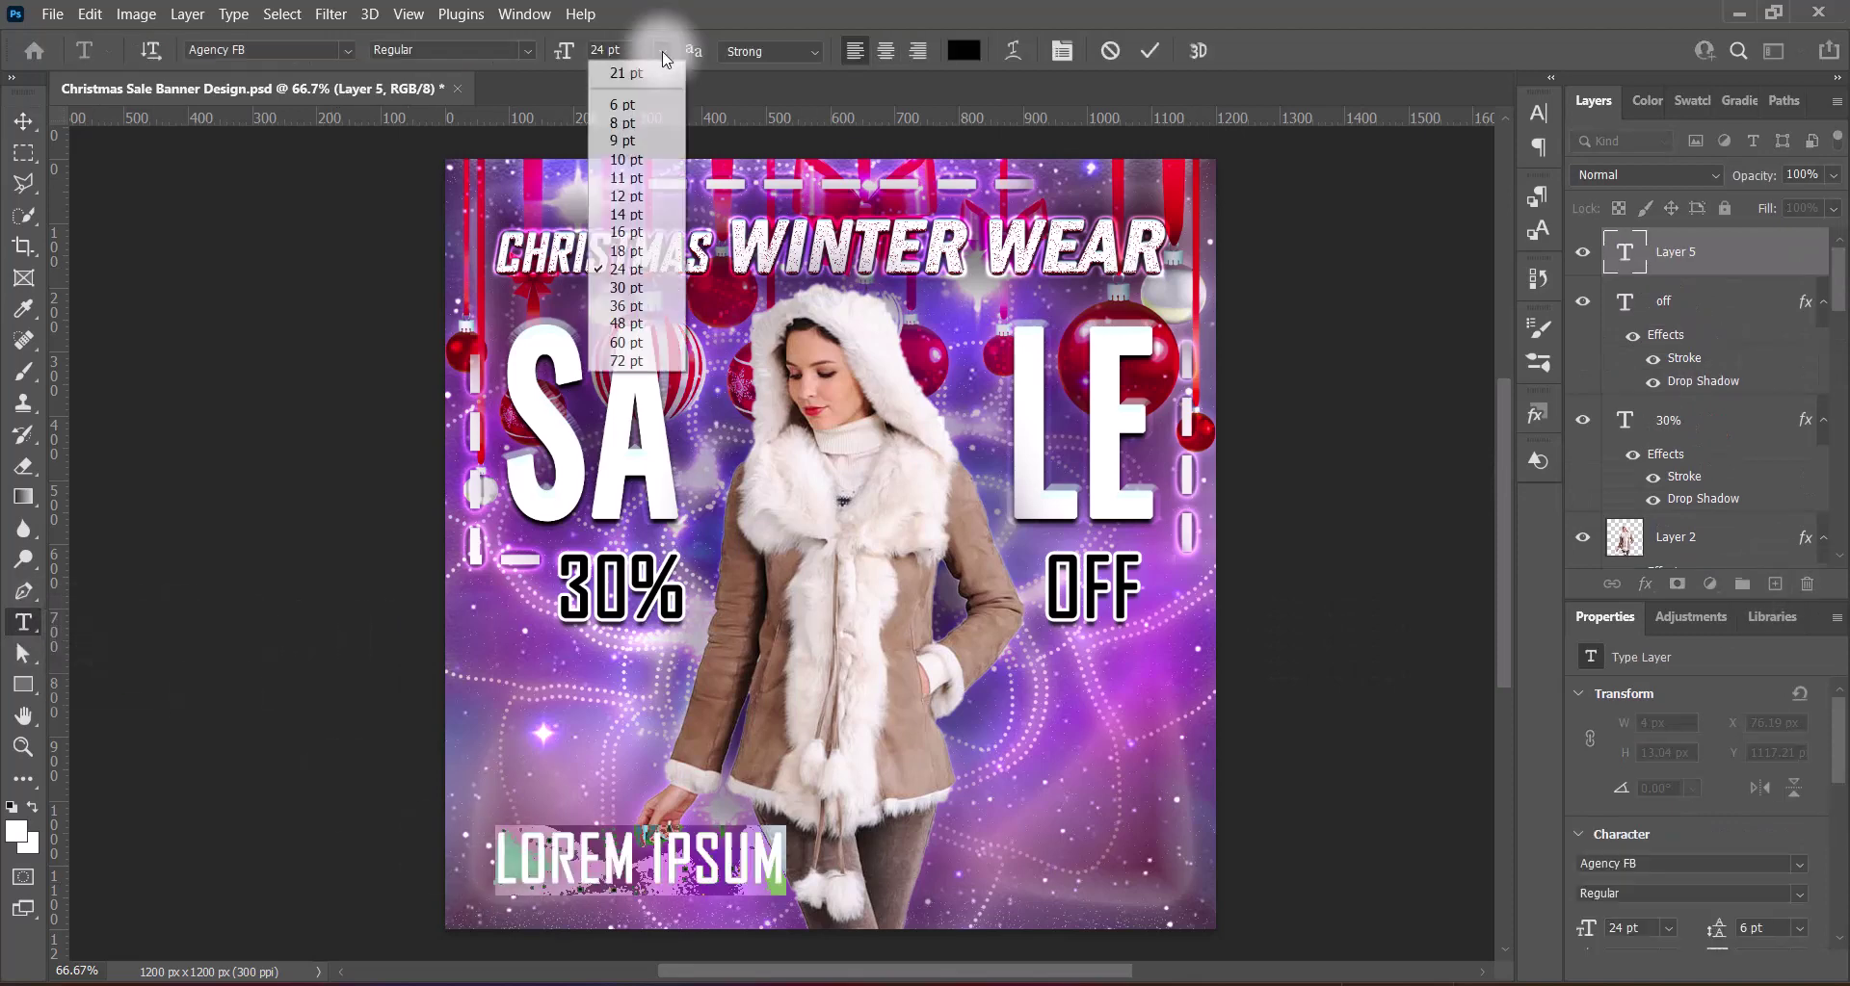
pyautogui.click(643, 147)
pyautogui.click(344, 52)
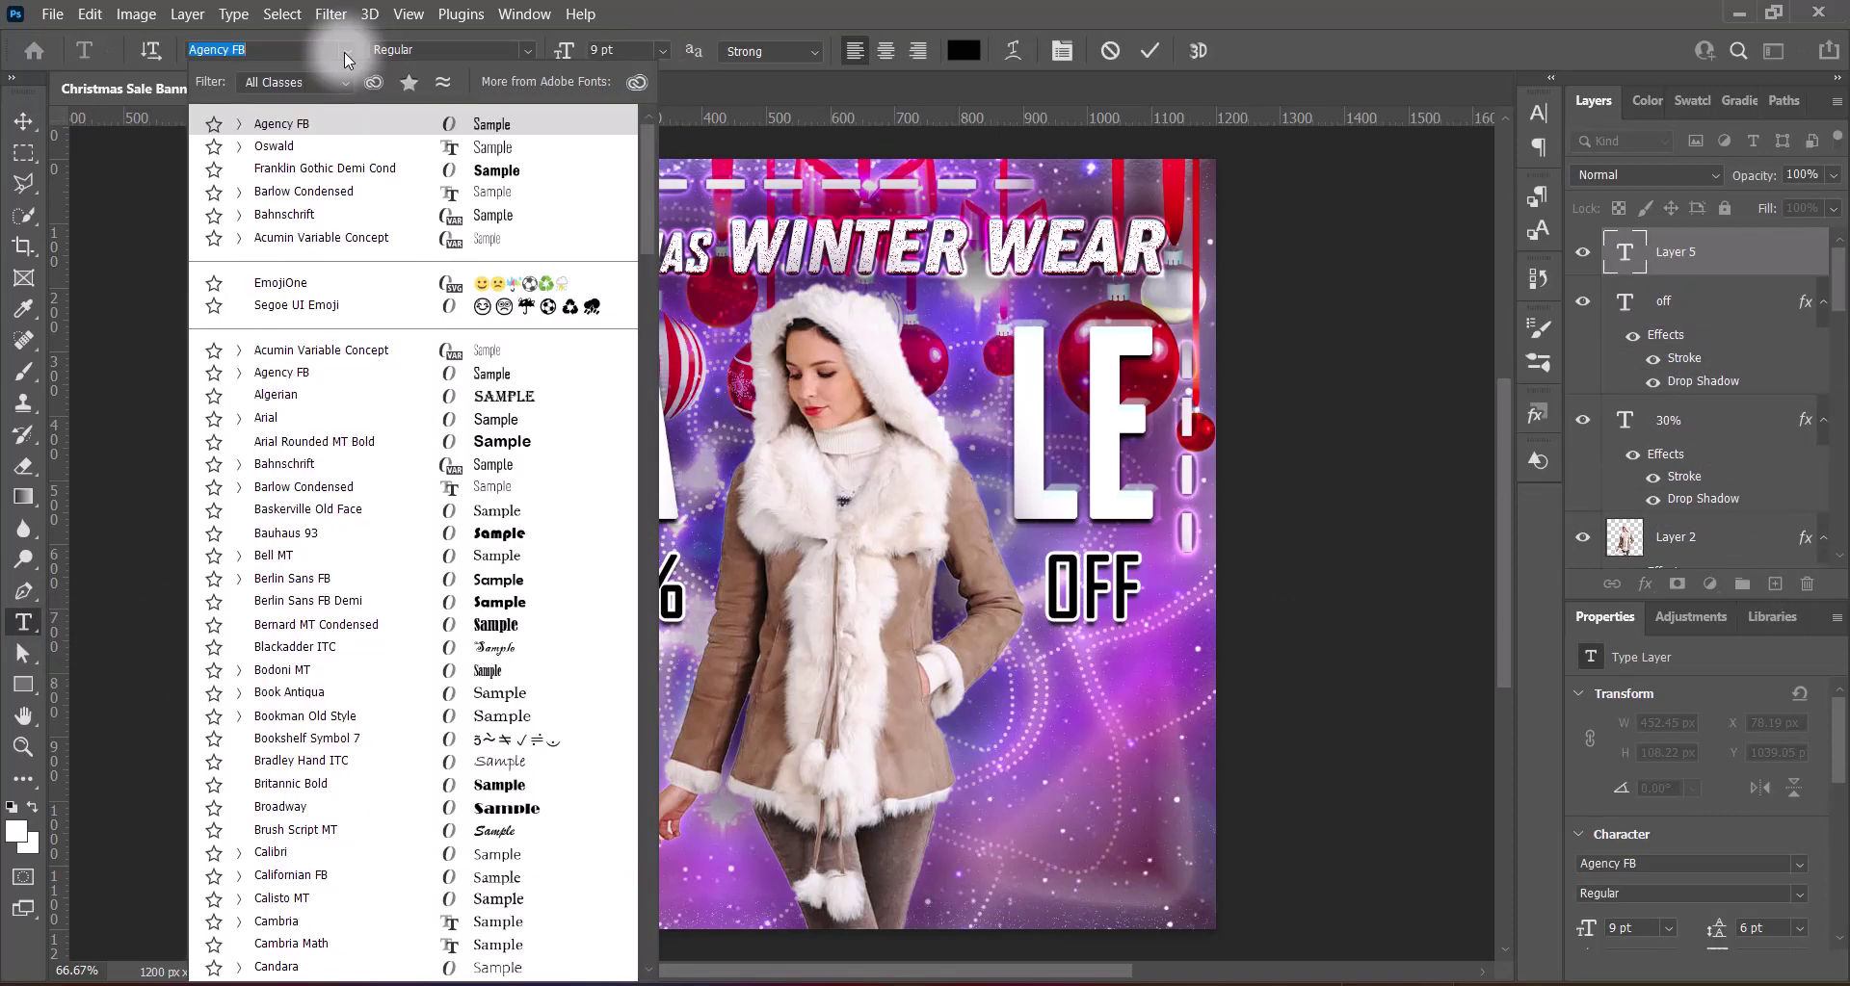
pyautogui.click(472, 145)
pyautogui.write('+000-12345-67890')
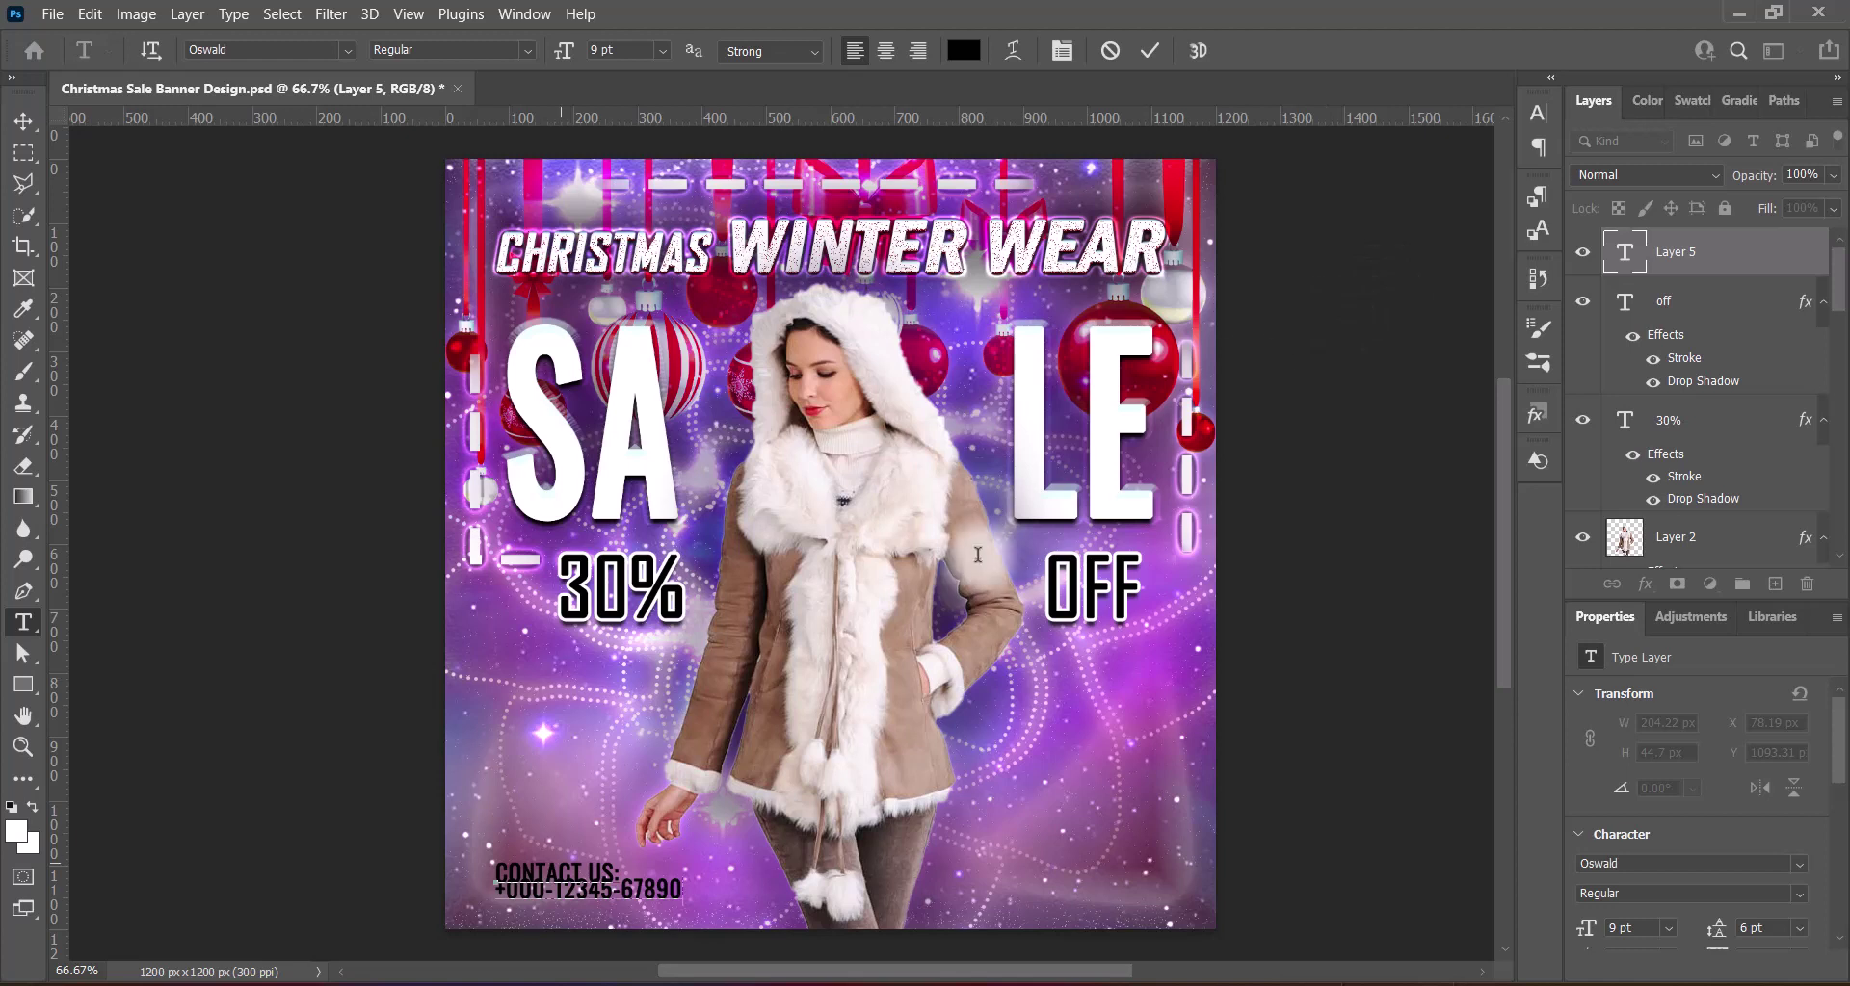
# Set the contact text leading to 14 pt and turn off all caps on 'Contact Us:'
pyautogui.moveTo(497, 873); pyautogui.dragTo(694, 922)
pyautogui.click(1539, 113)
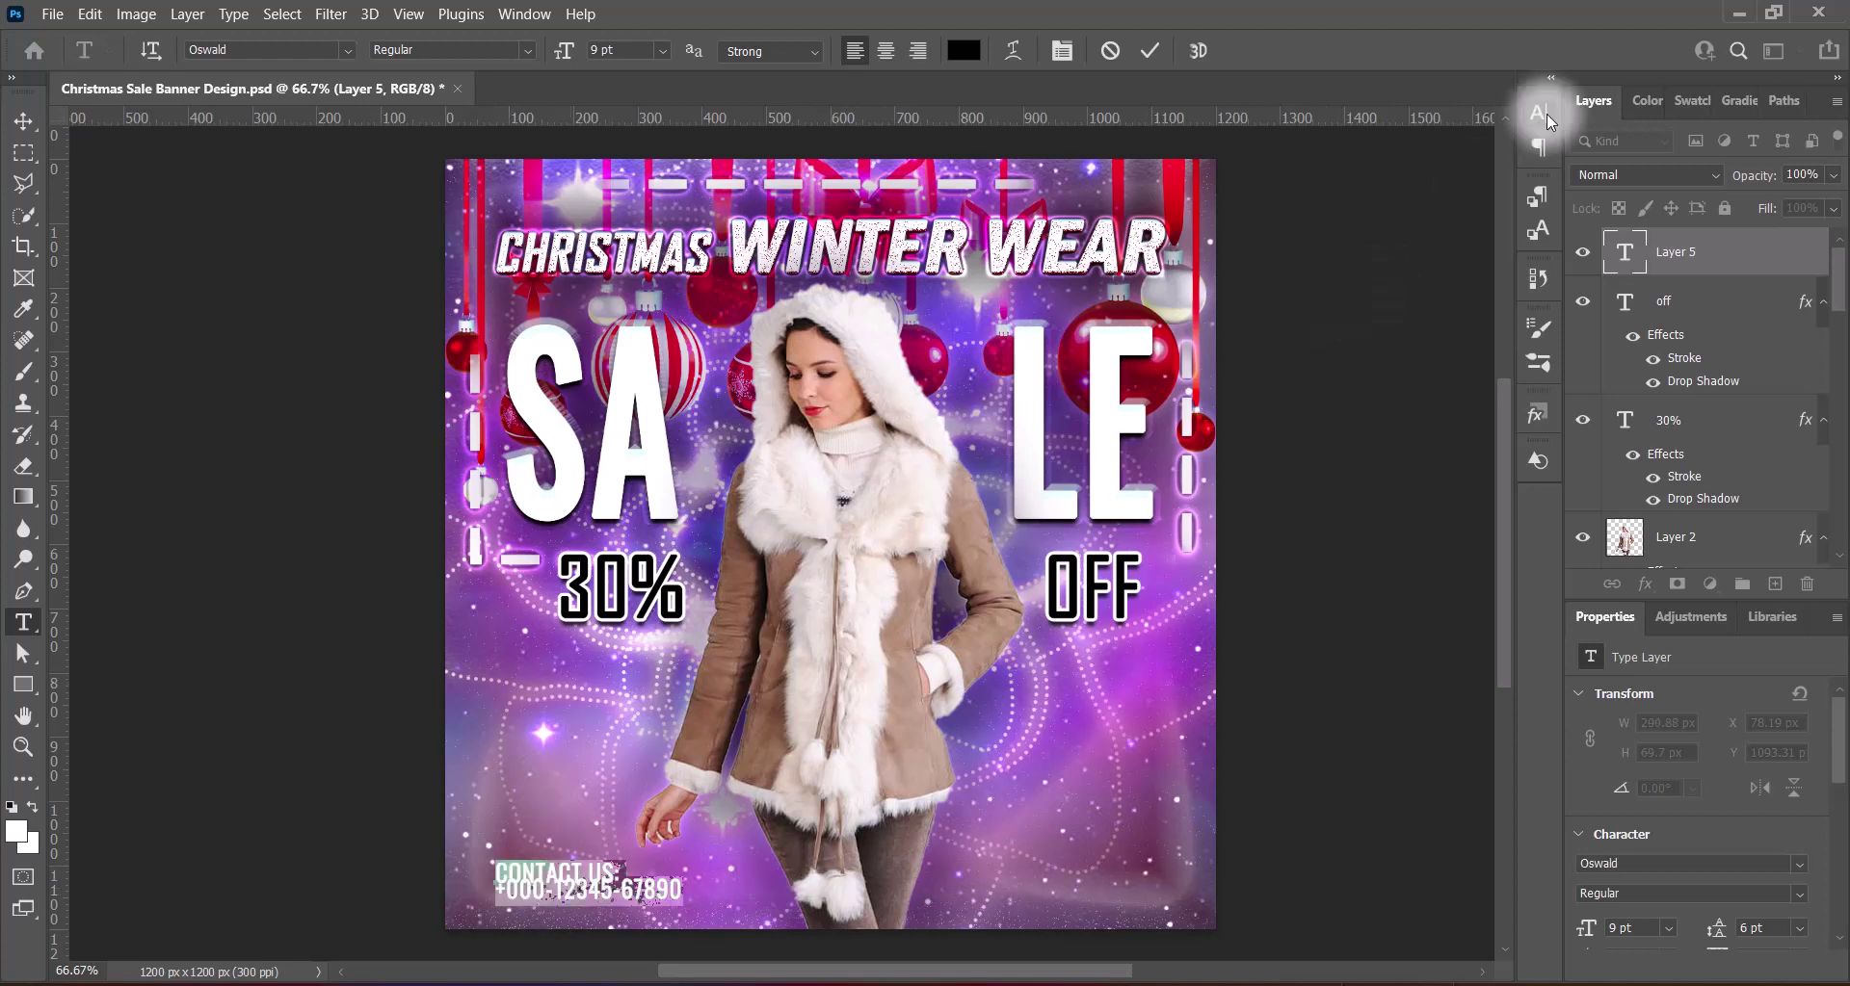
pyautogui.click(1499, 174)
pyautogui.click(1465, 383)
pyautogui.click(1499, 175)
pyautogui.click(1467, 339)
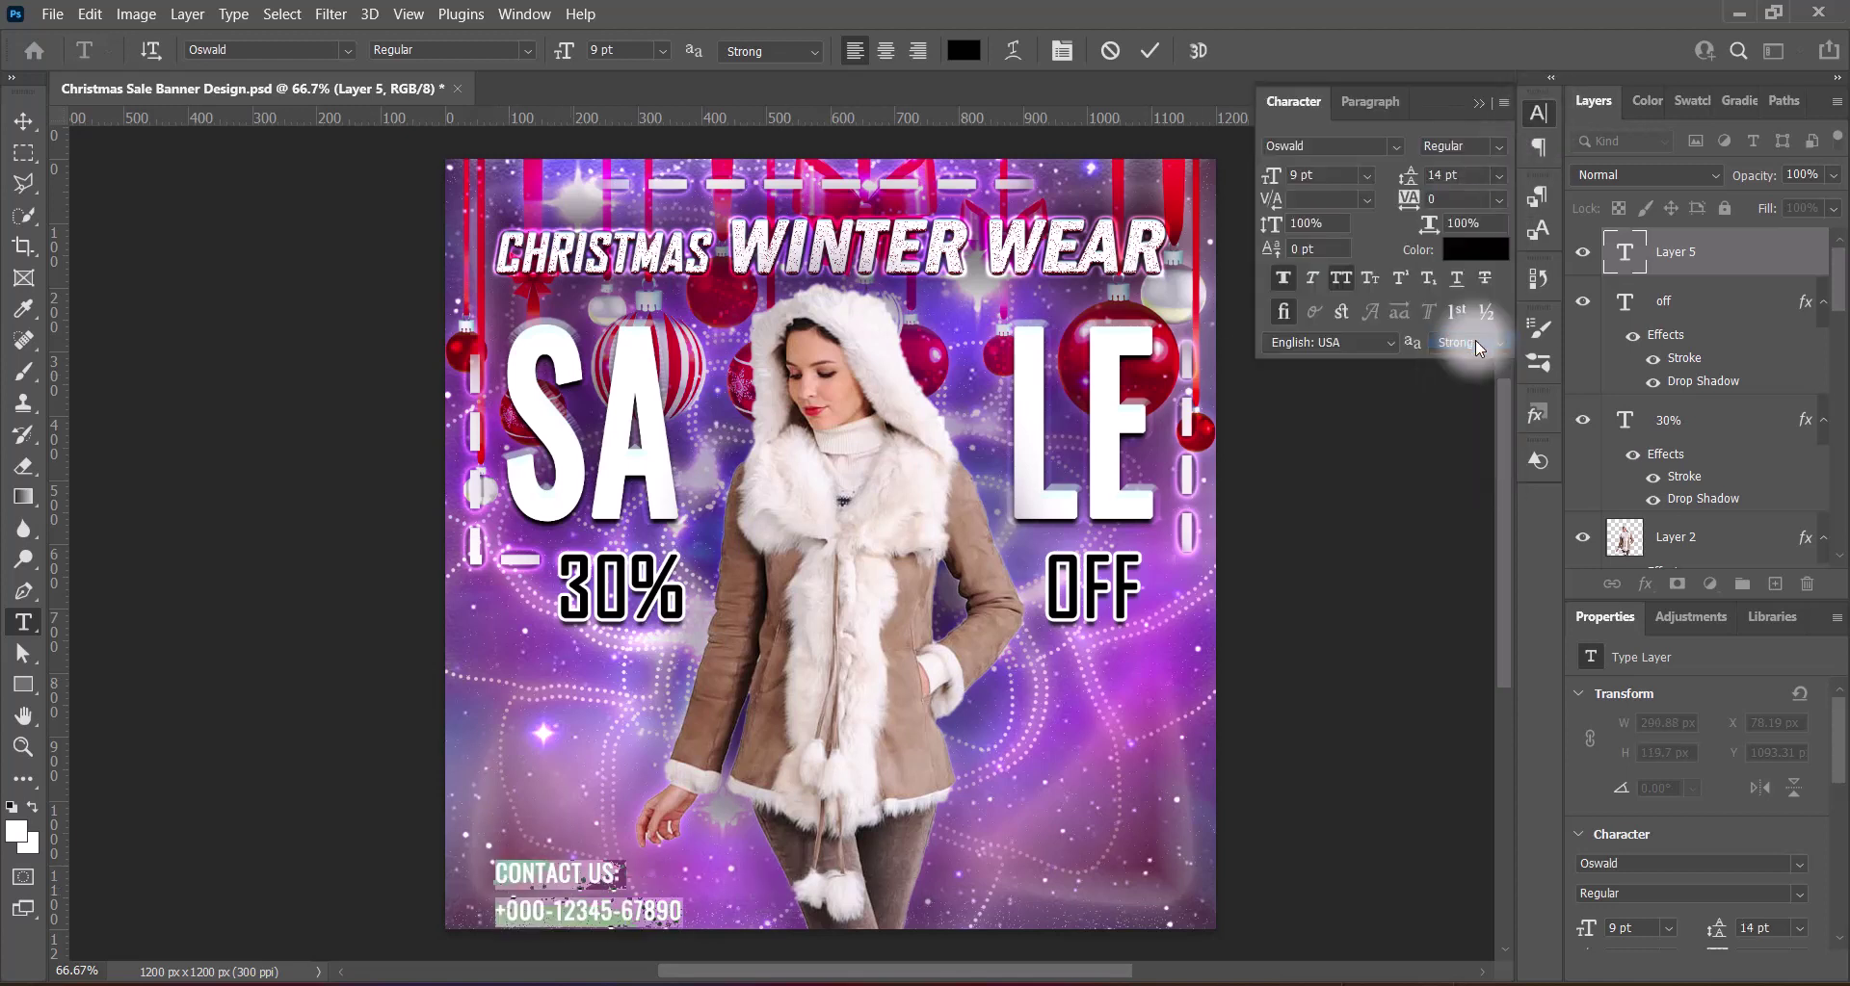
pyautogui.moveTo(494, 862); pyautogui.dragTo(619, 884)
pyautogui.click(1341, 279)
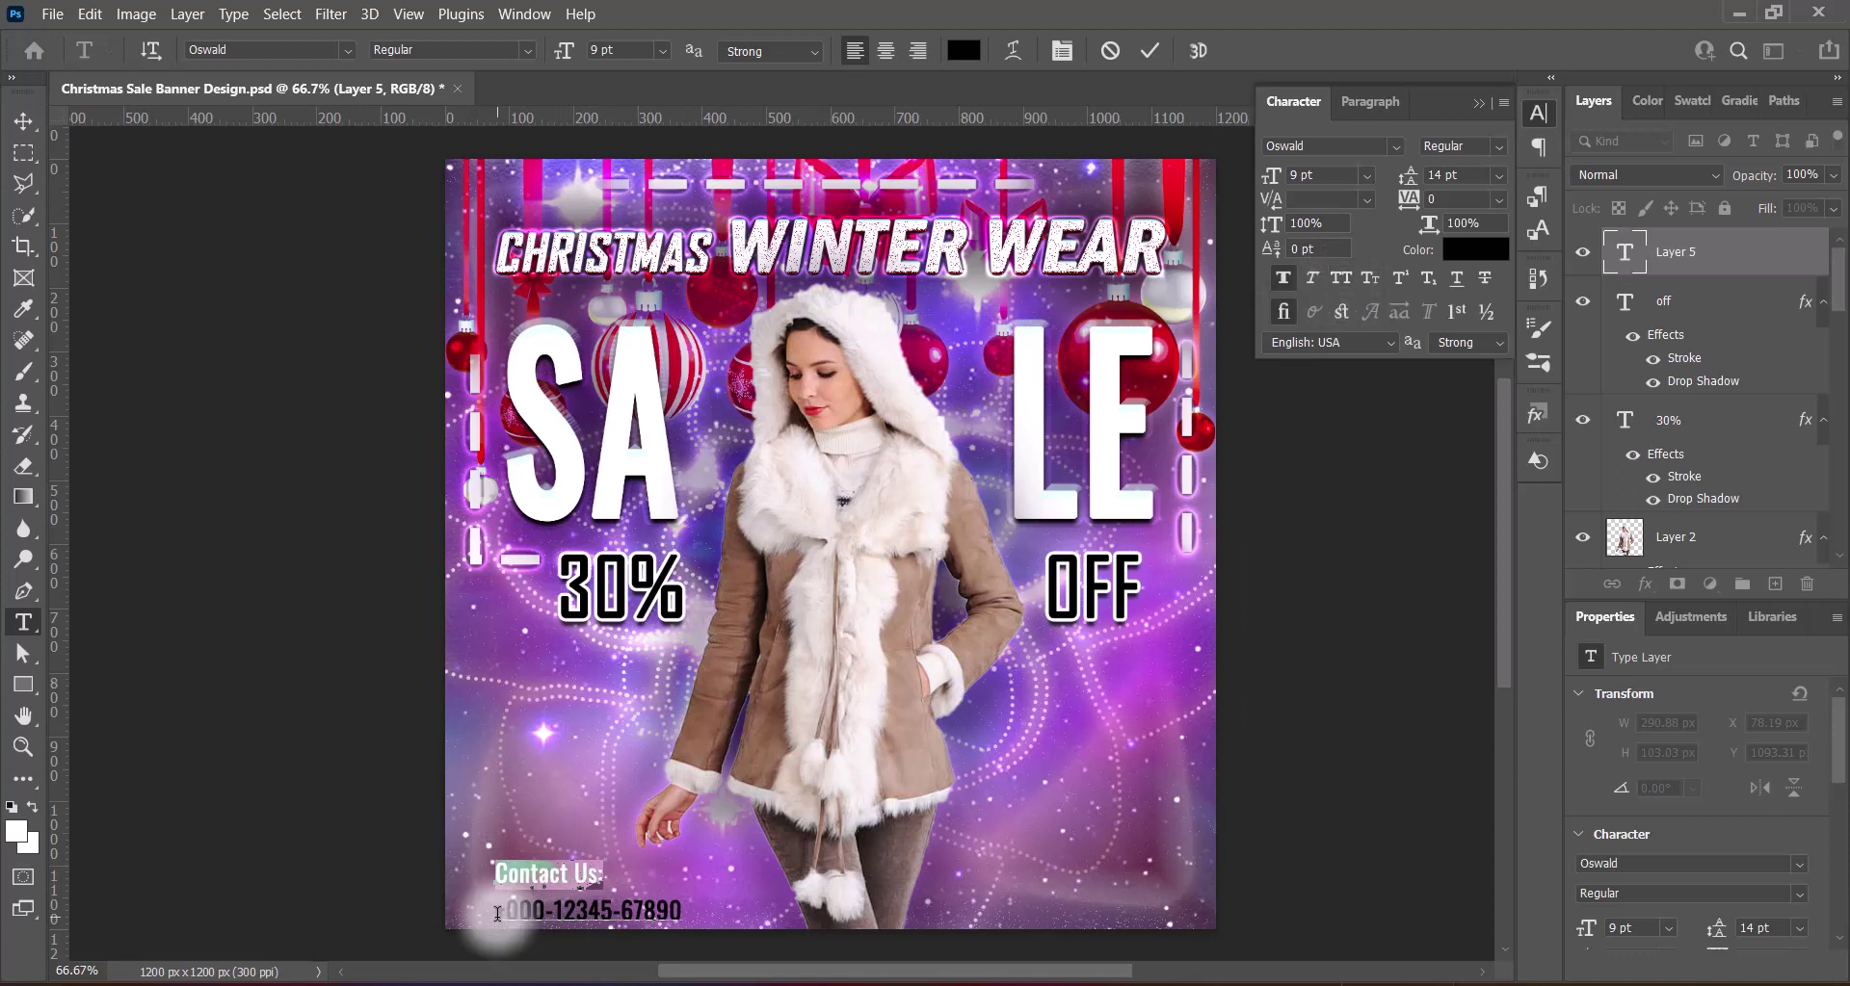
# Make the phone number SemiBold and switch text smoothing to Sharp
pyautogui.moveTo(497, 915); pyautogui.dragTo(780, 908)
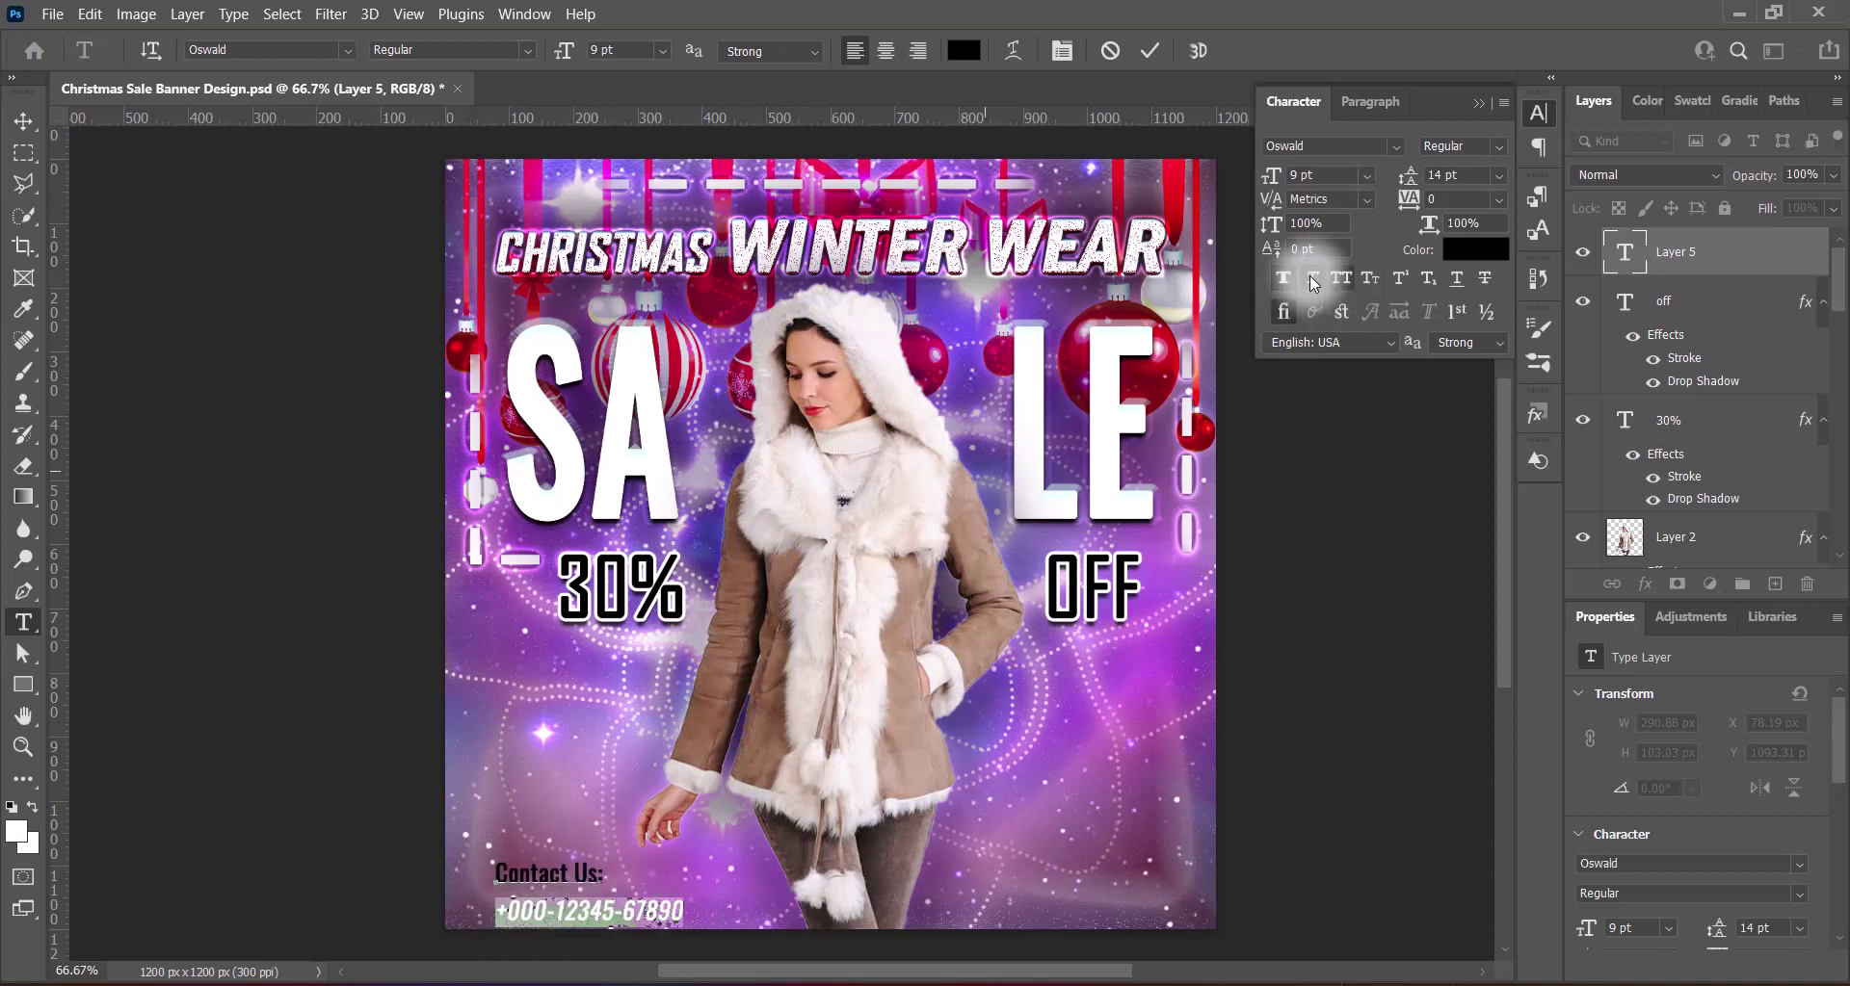
pyautogui.click(527, 51)
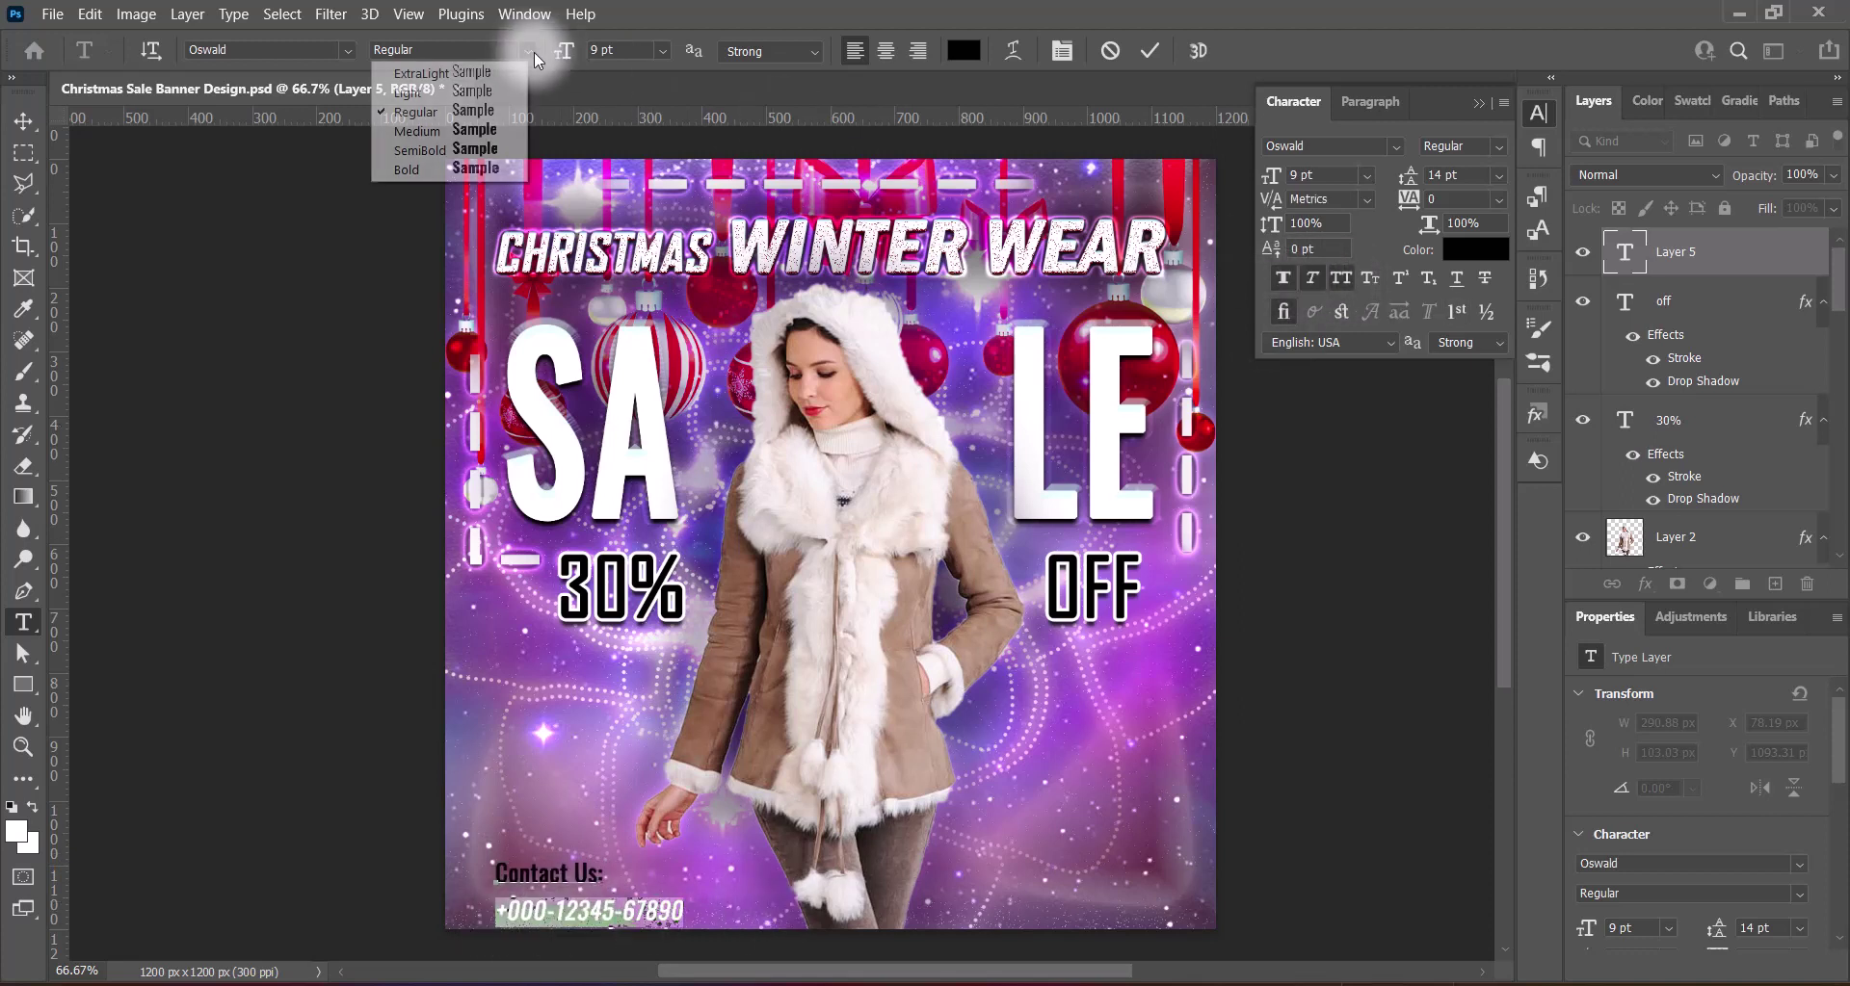
pyautogui.click(500, 151)
pyautogui.moveTo(493, 870); pyautogui.dragTo(634, 868)
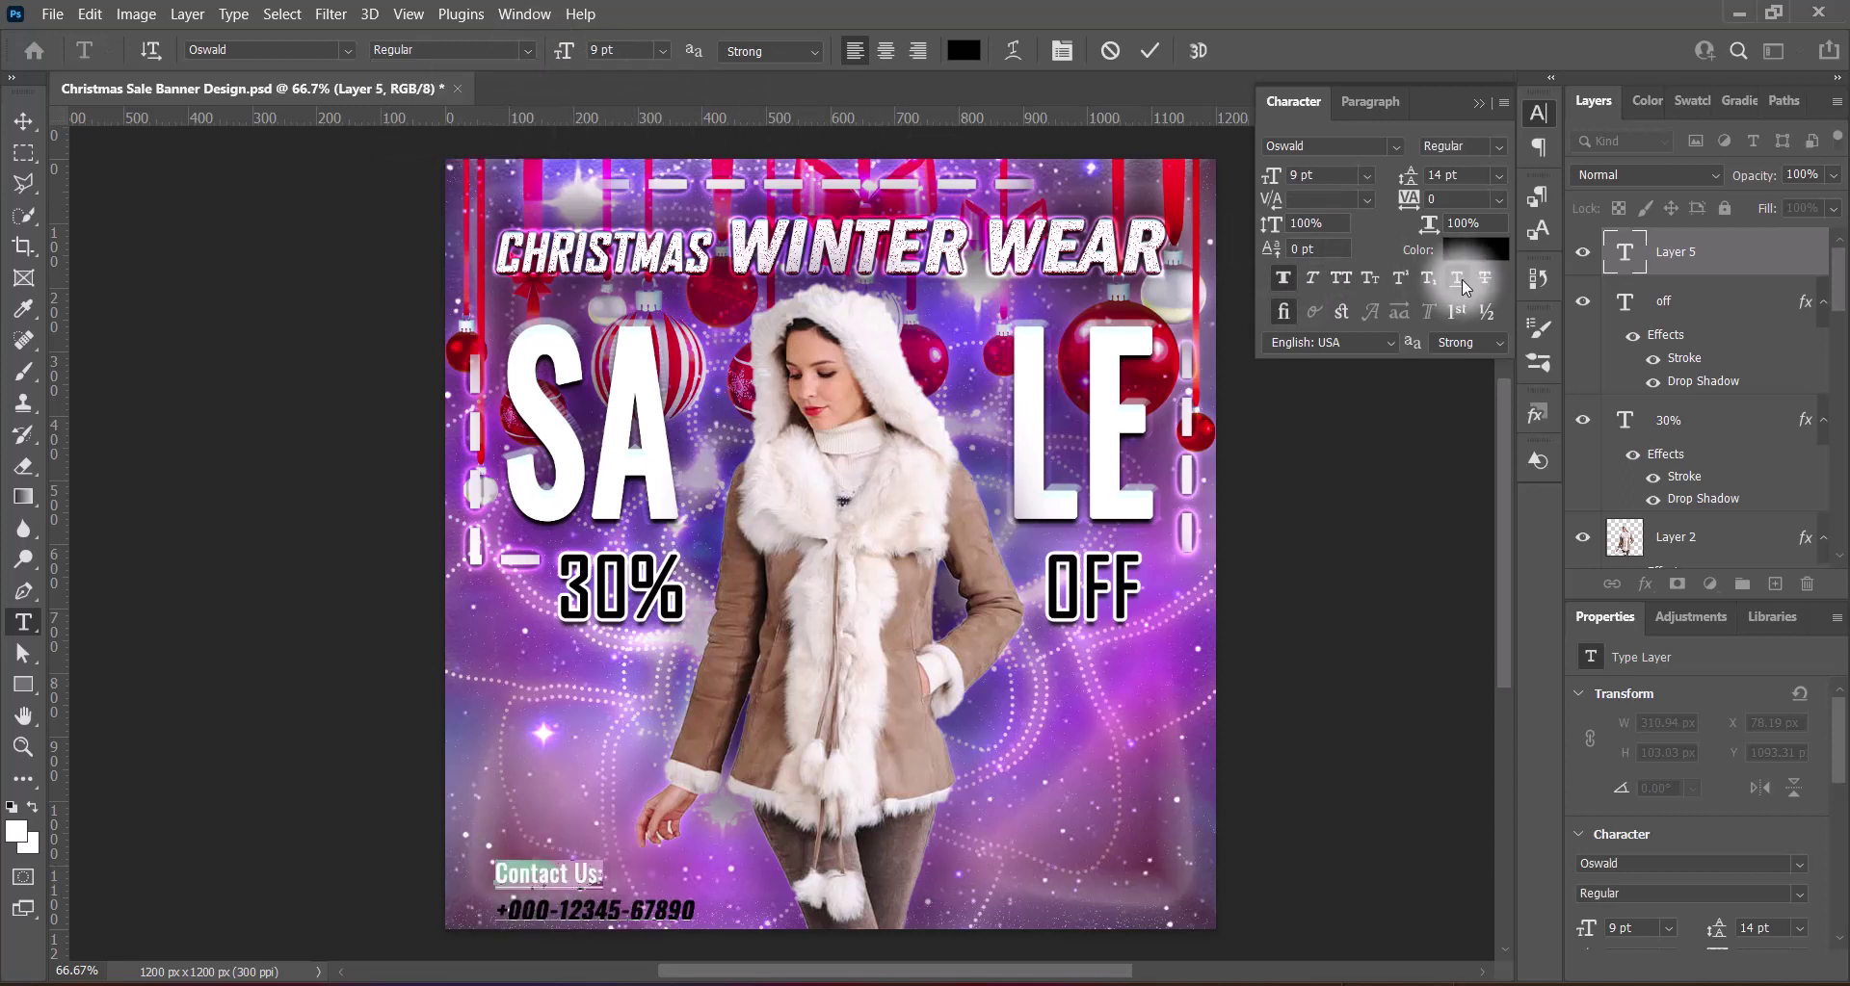
pyautogui.click(771, 51)
pyautogui.click(795, 89)
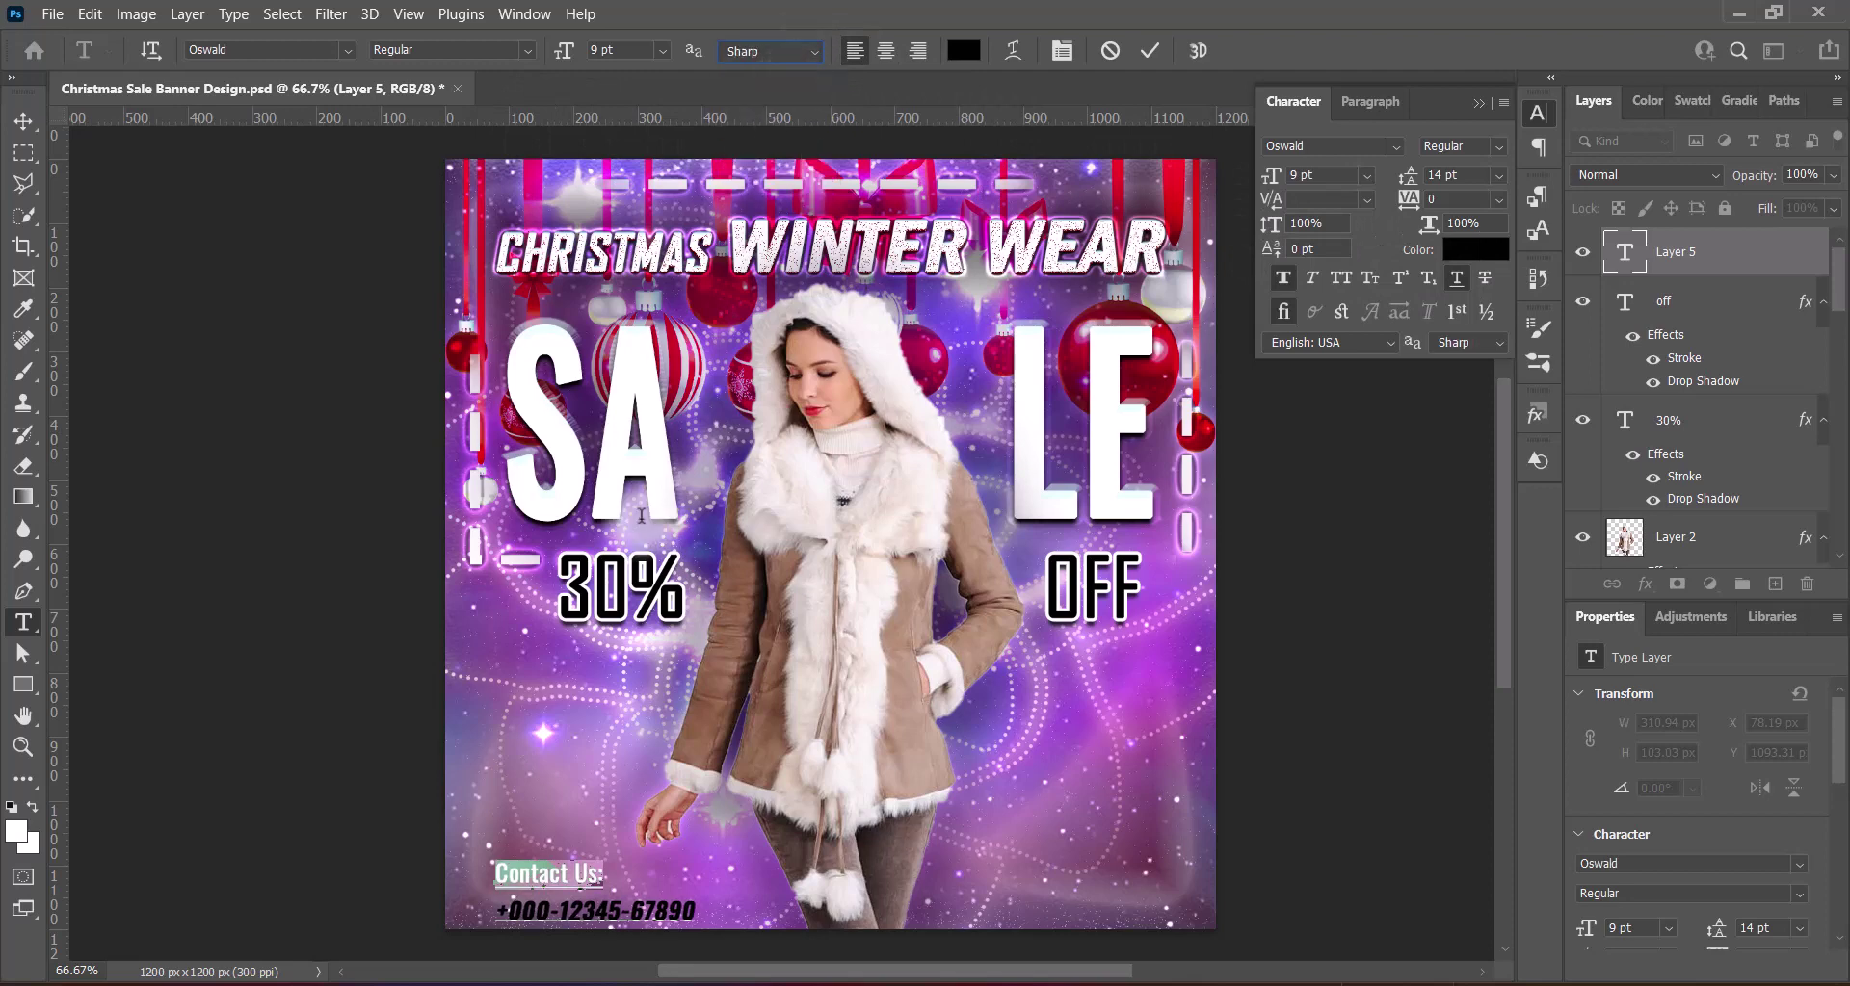
pyautogui.moveTo(496, 911); pyautogui.dragTo(721, 911)
pyautogui.click(663, 50)
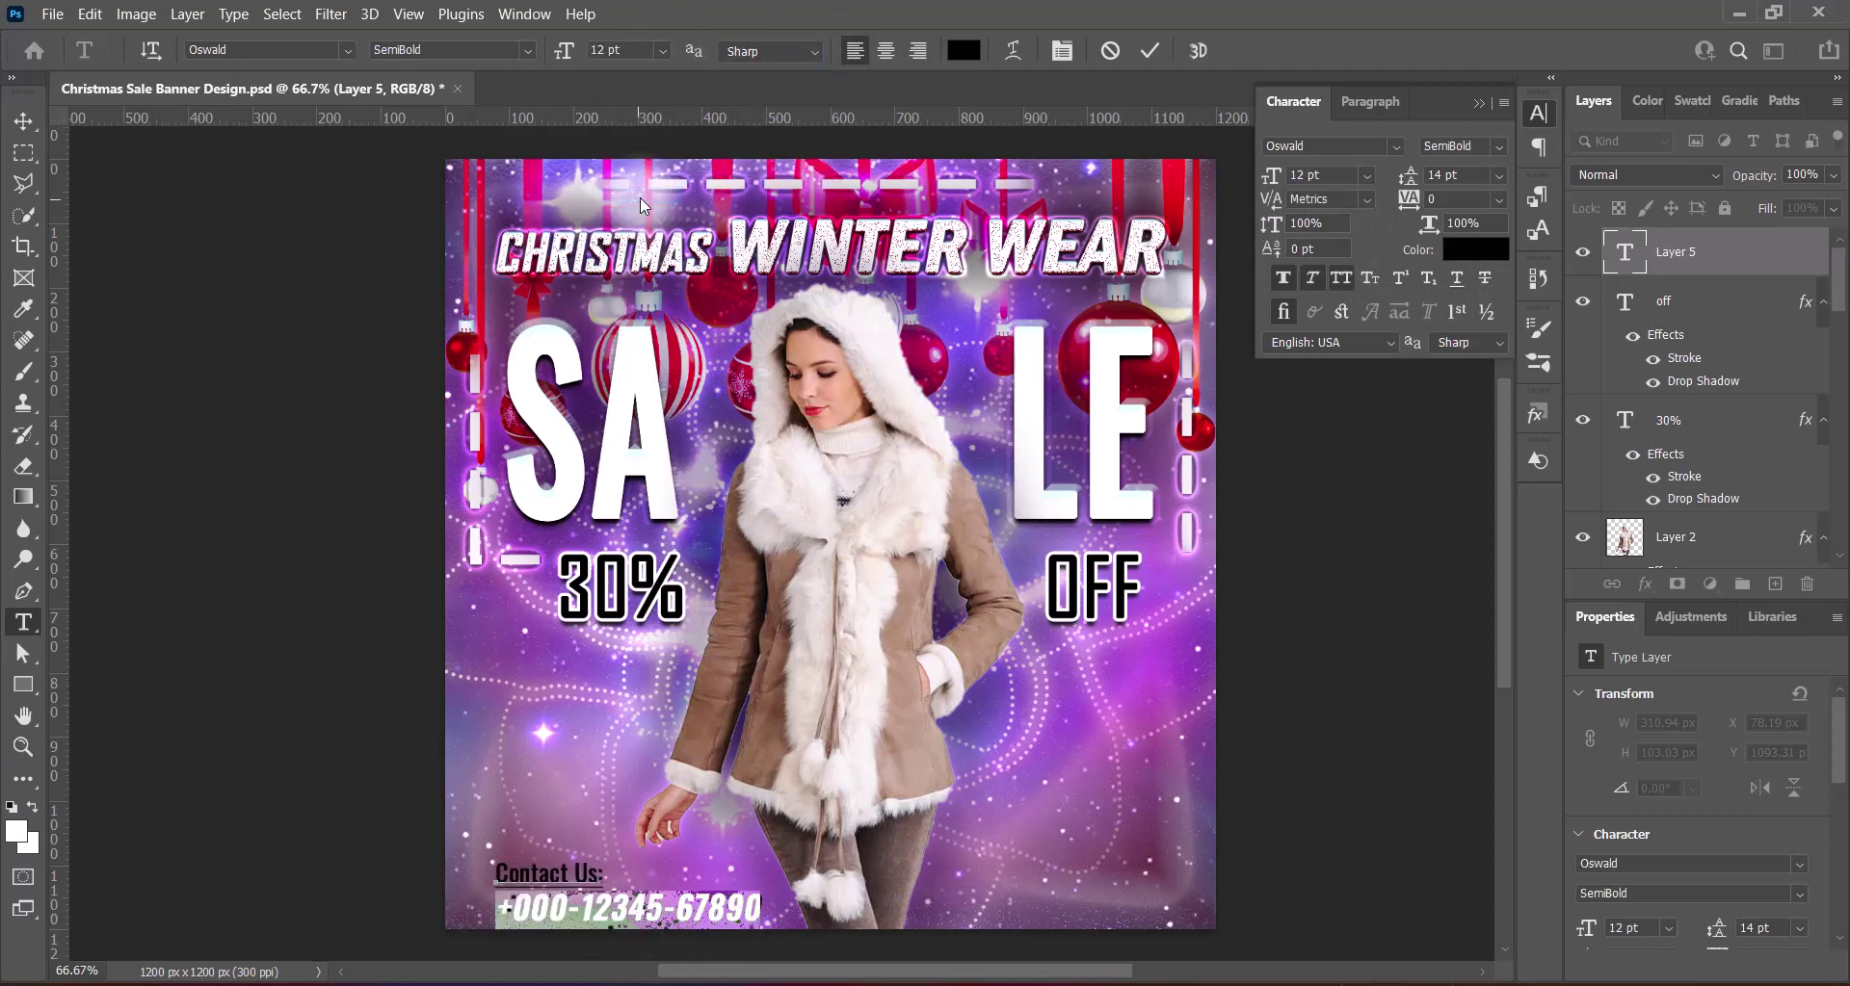
pyautogui.click(1151, 50)
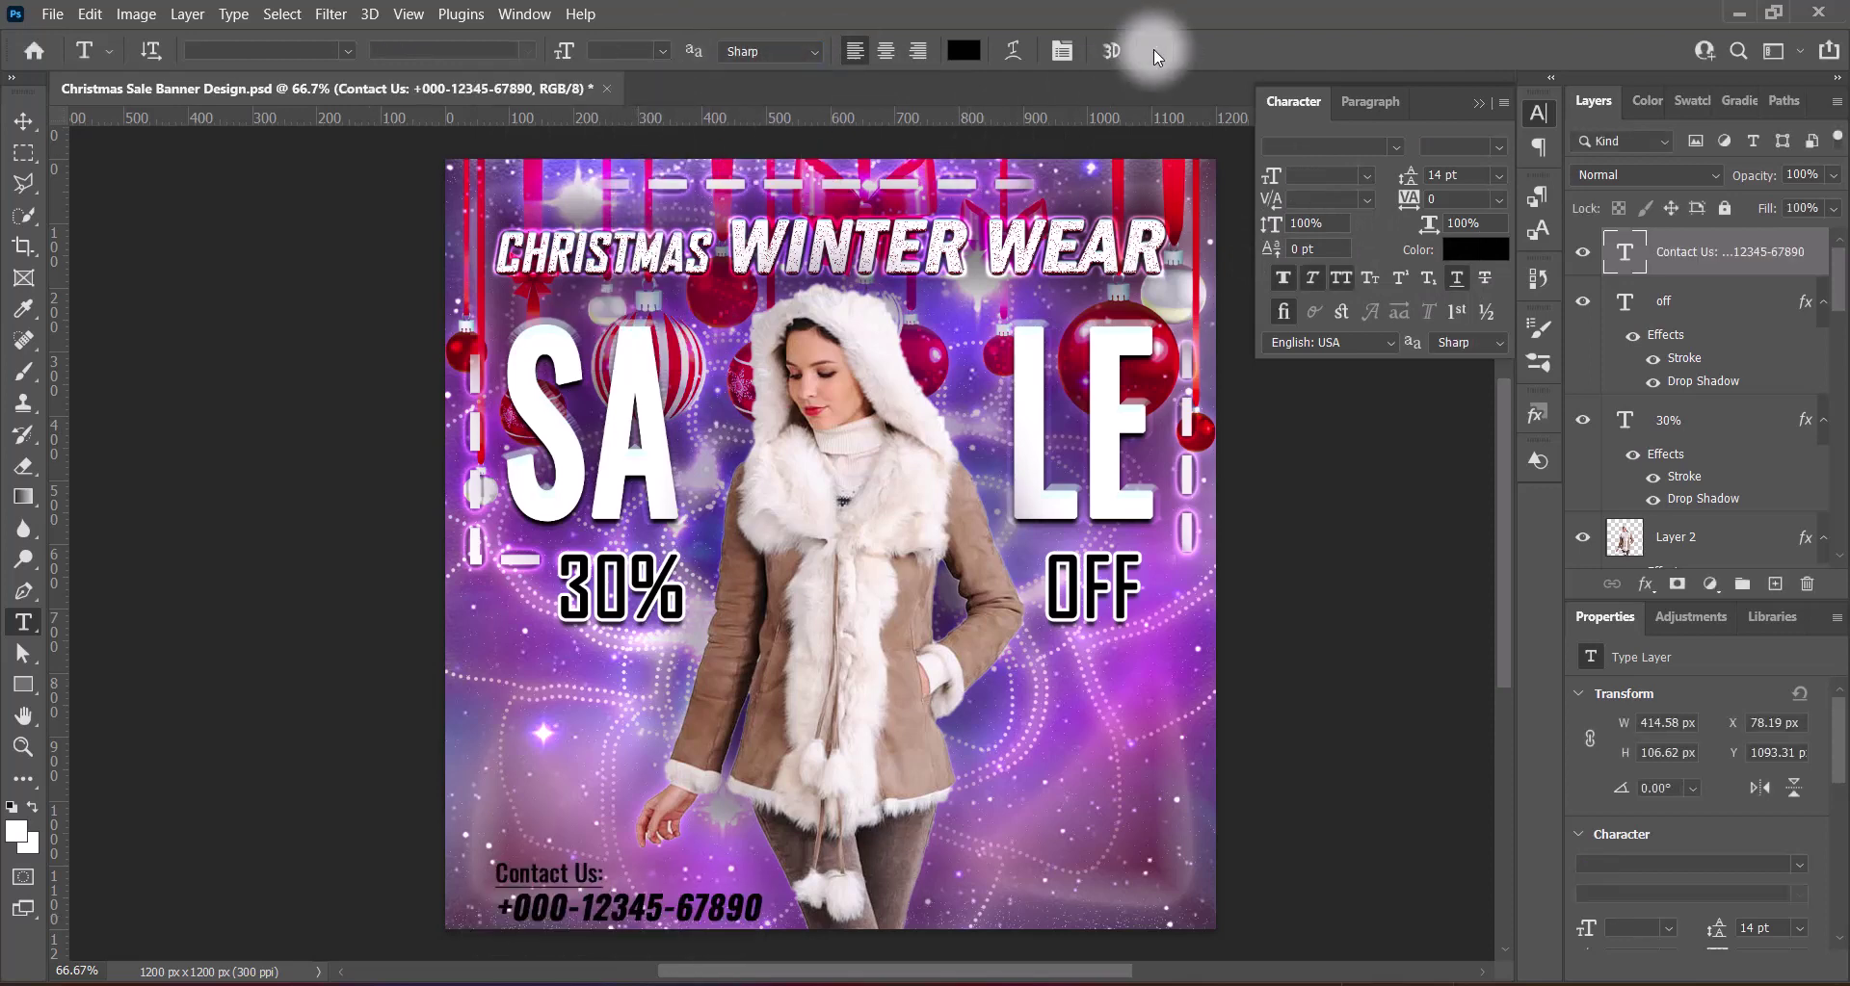
# Move the contact text into the bottom-left corner and scale it down
pyautogui.click(21, 126)
pyautogui.moveTo(755, 927)
pyautogui.mouseDown()
pyautogui.moveTo(689, 884)
pyautogui.moveTo(631, 903)
pyautogui.mouseUp()
pyautogui.hotkey('ctrl', 't')
pyautogui.press('Return')
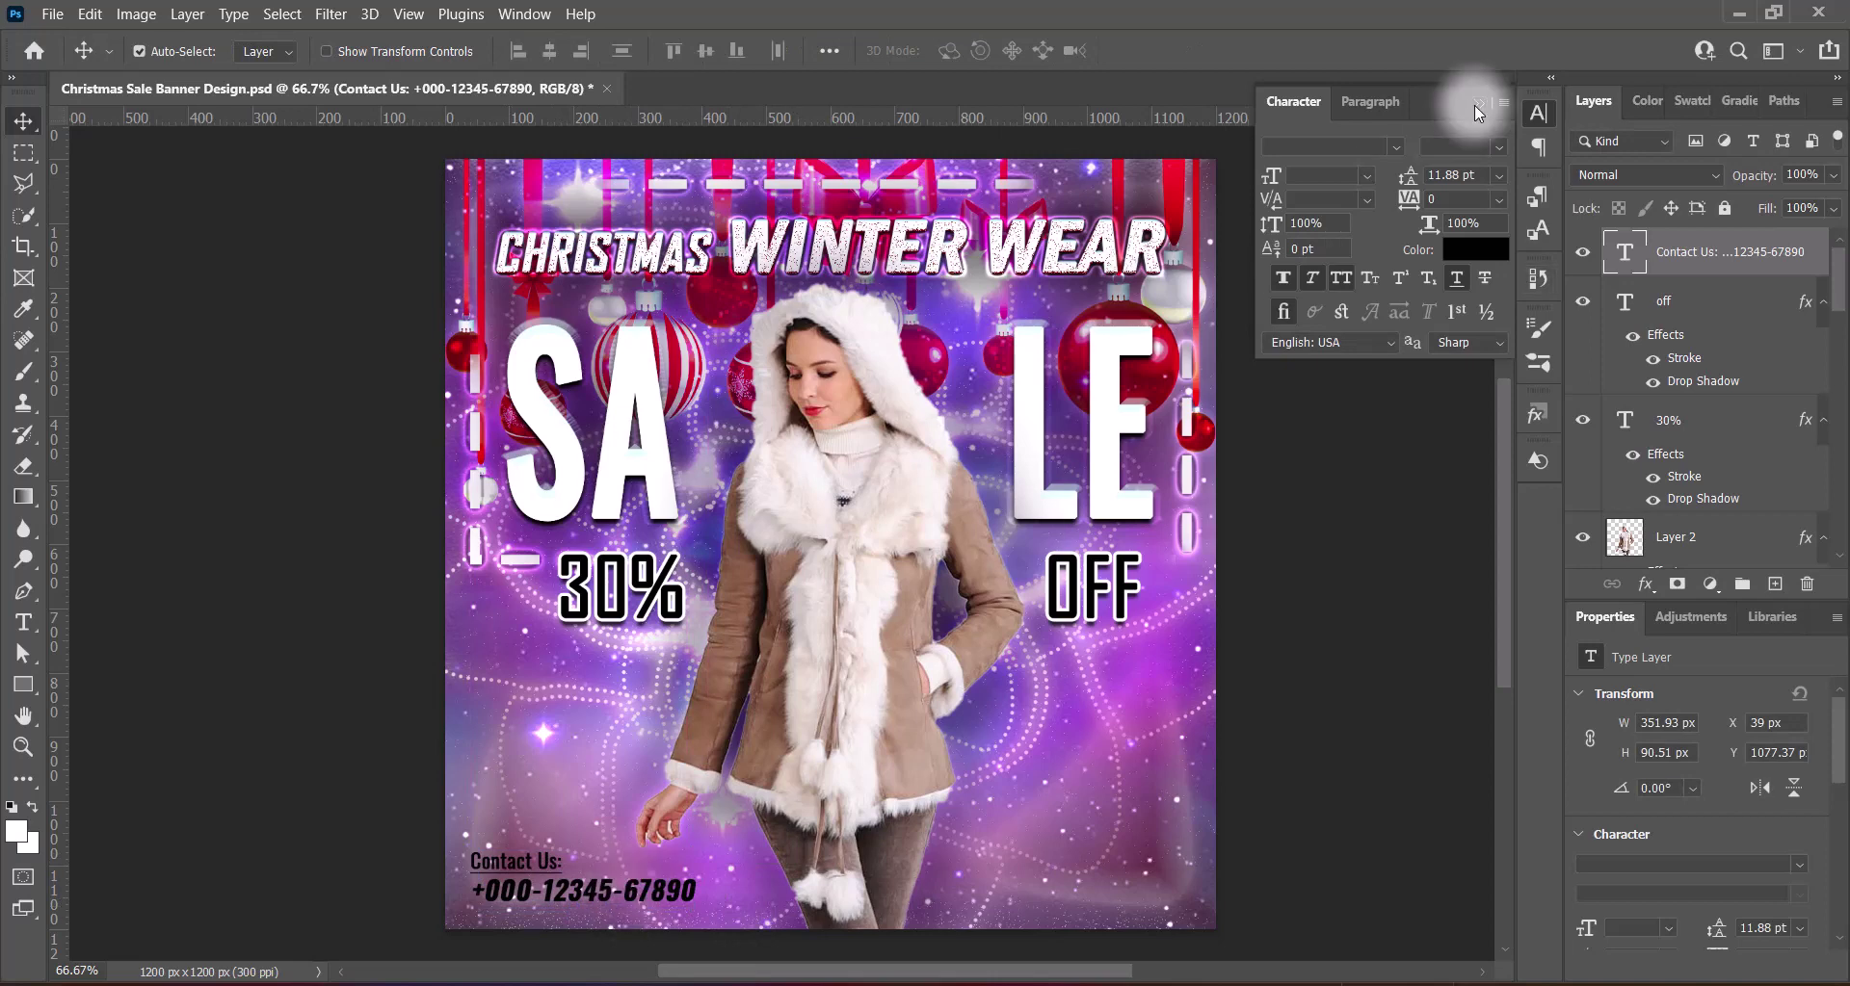
pyautogui.click(1477, 103)
# Add an 84 px Outer Glow to the contact text
pyautogui.doubleClick(1638, 265)
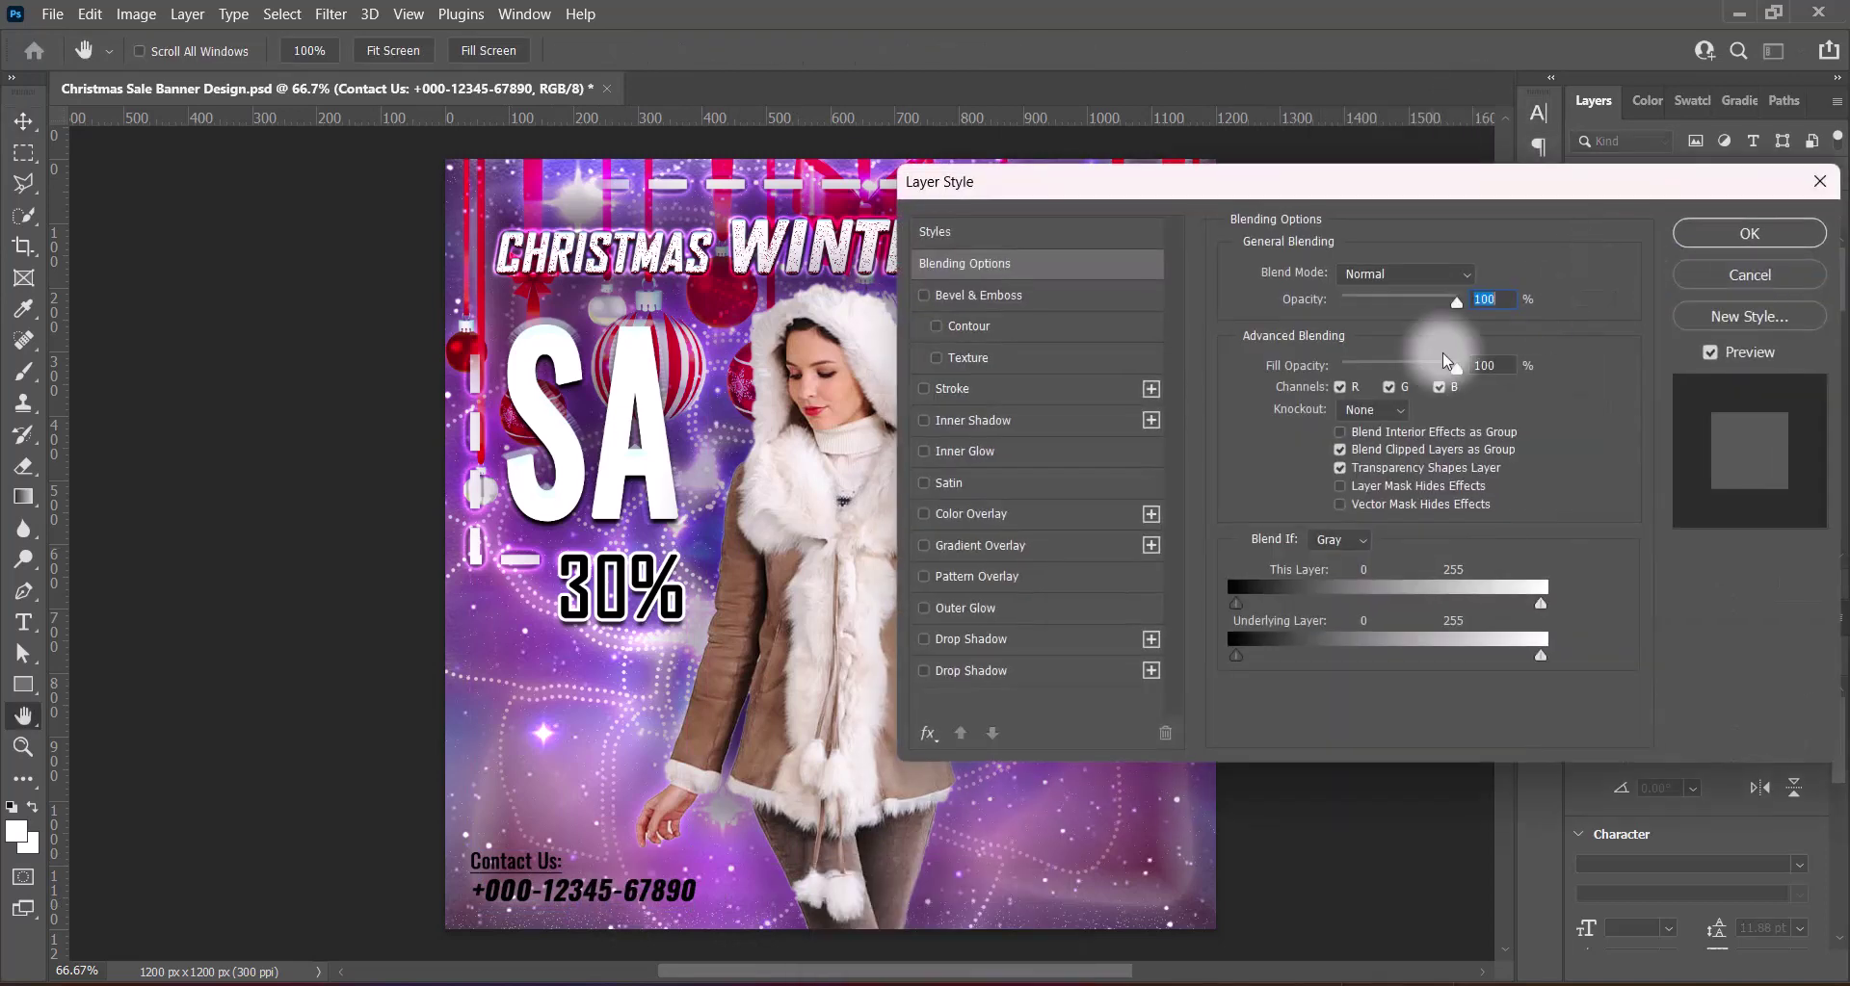
pyautogui.click(924, 609)
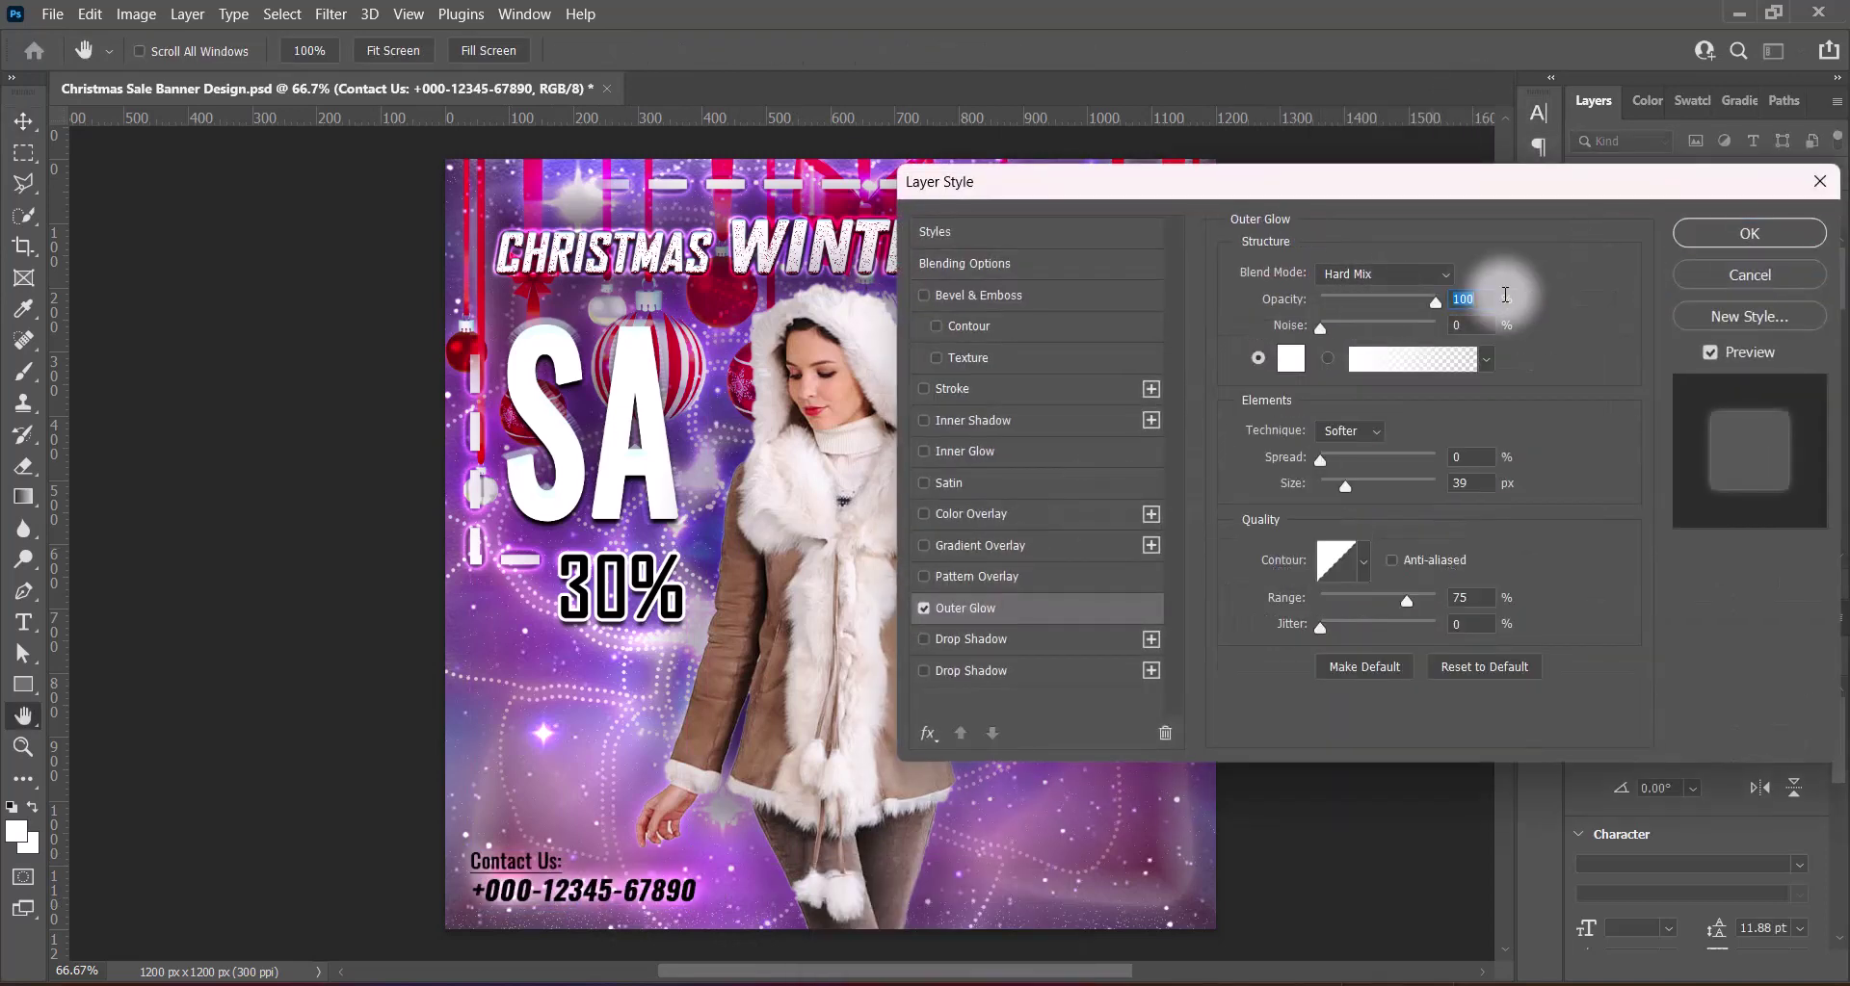
pyautogui.moveTo(1346, 486); pyautogui.dragTo(1364, 488)
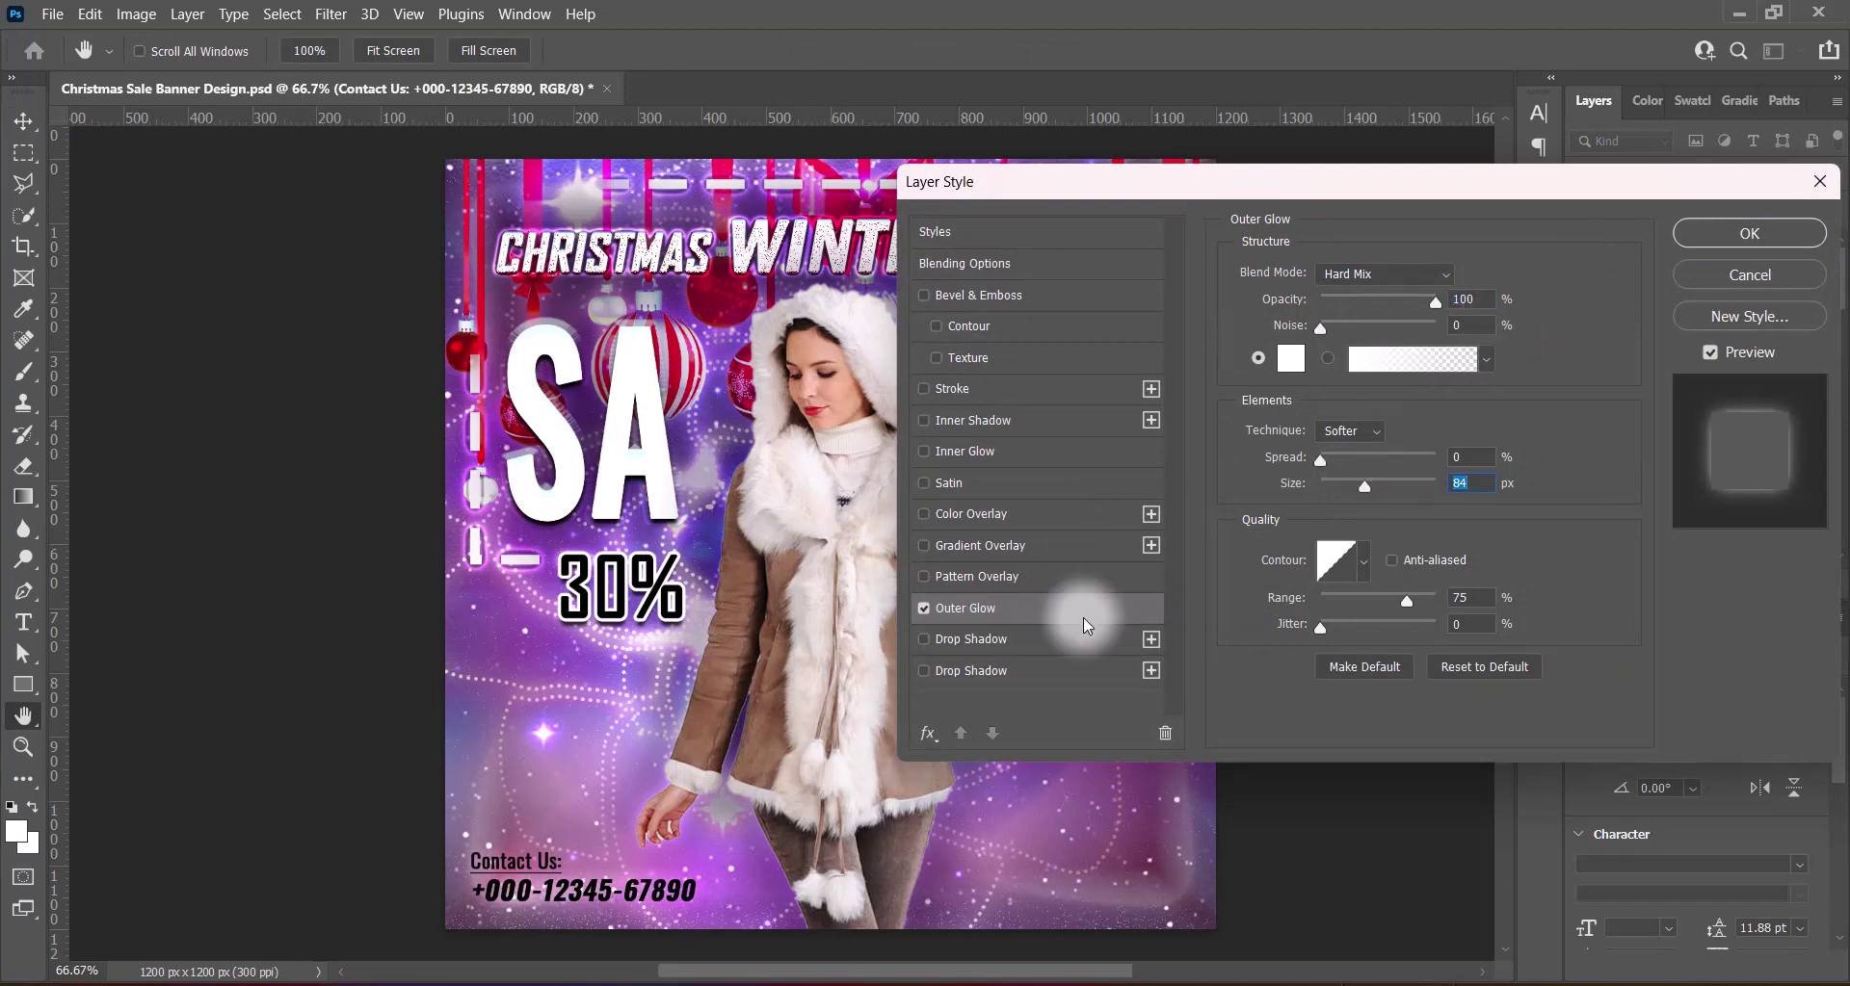
# Add a white drop shadow with 3 px distance and size, then set the glow range to 60
pyautogui.click(963, 640)
pyautogui.click(1465, 273)
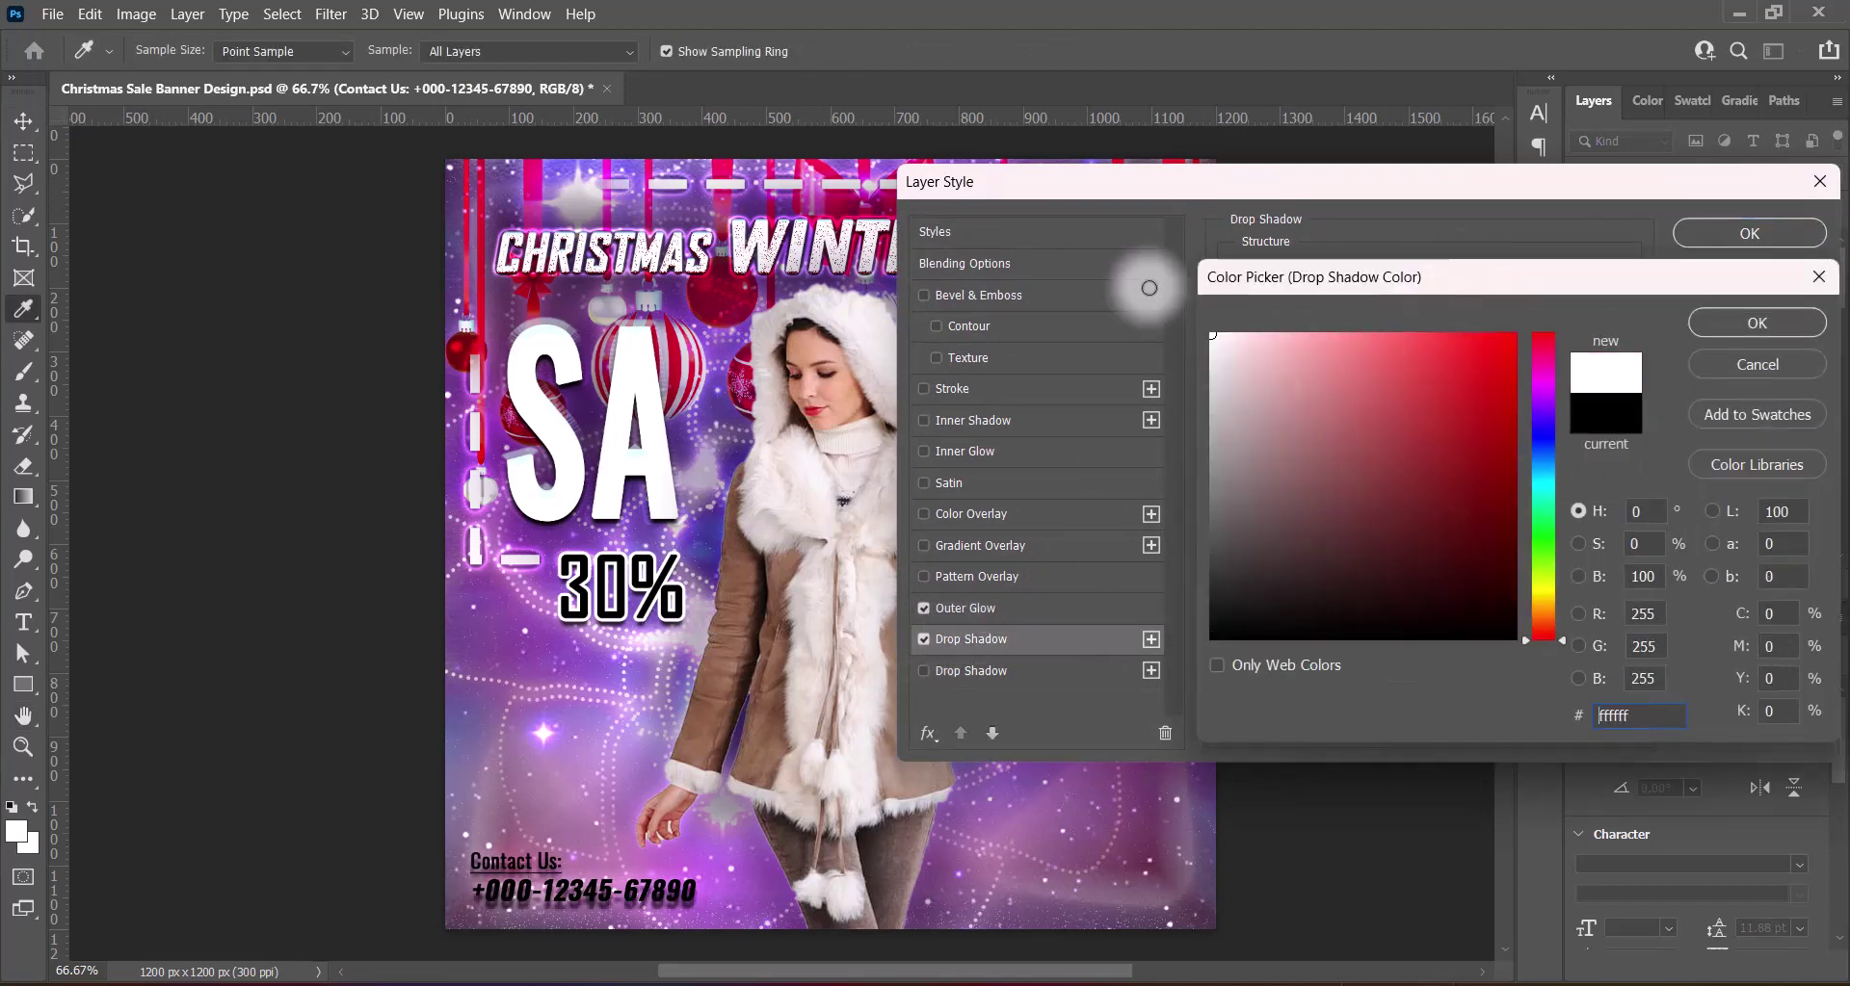
pyautogui.click(1703, 322)
pyautogui.write('6')
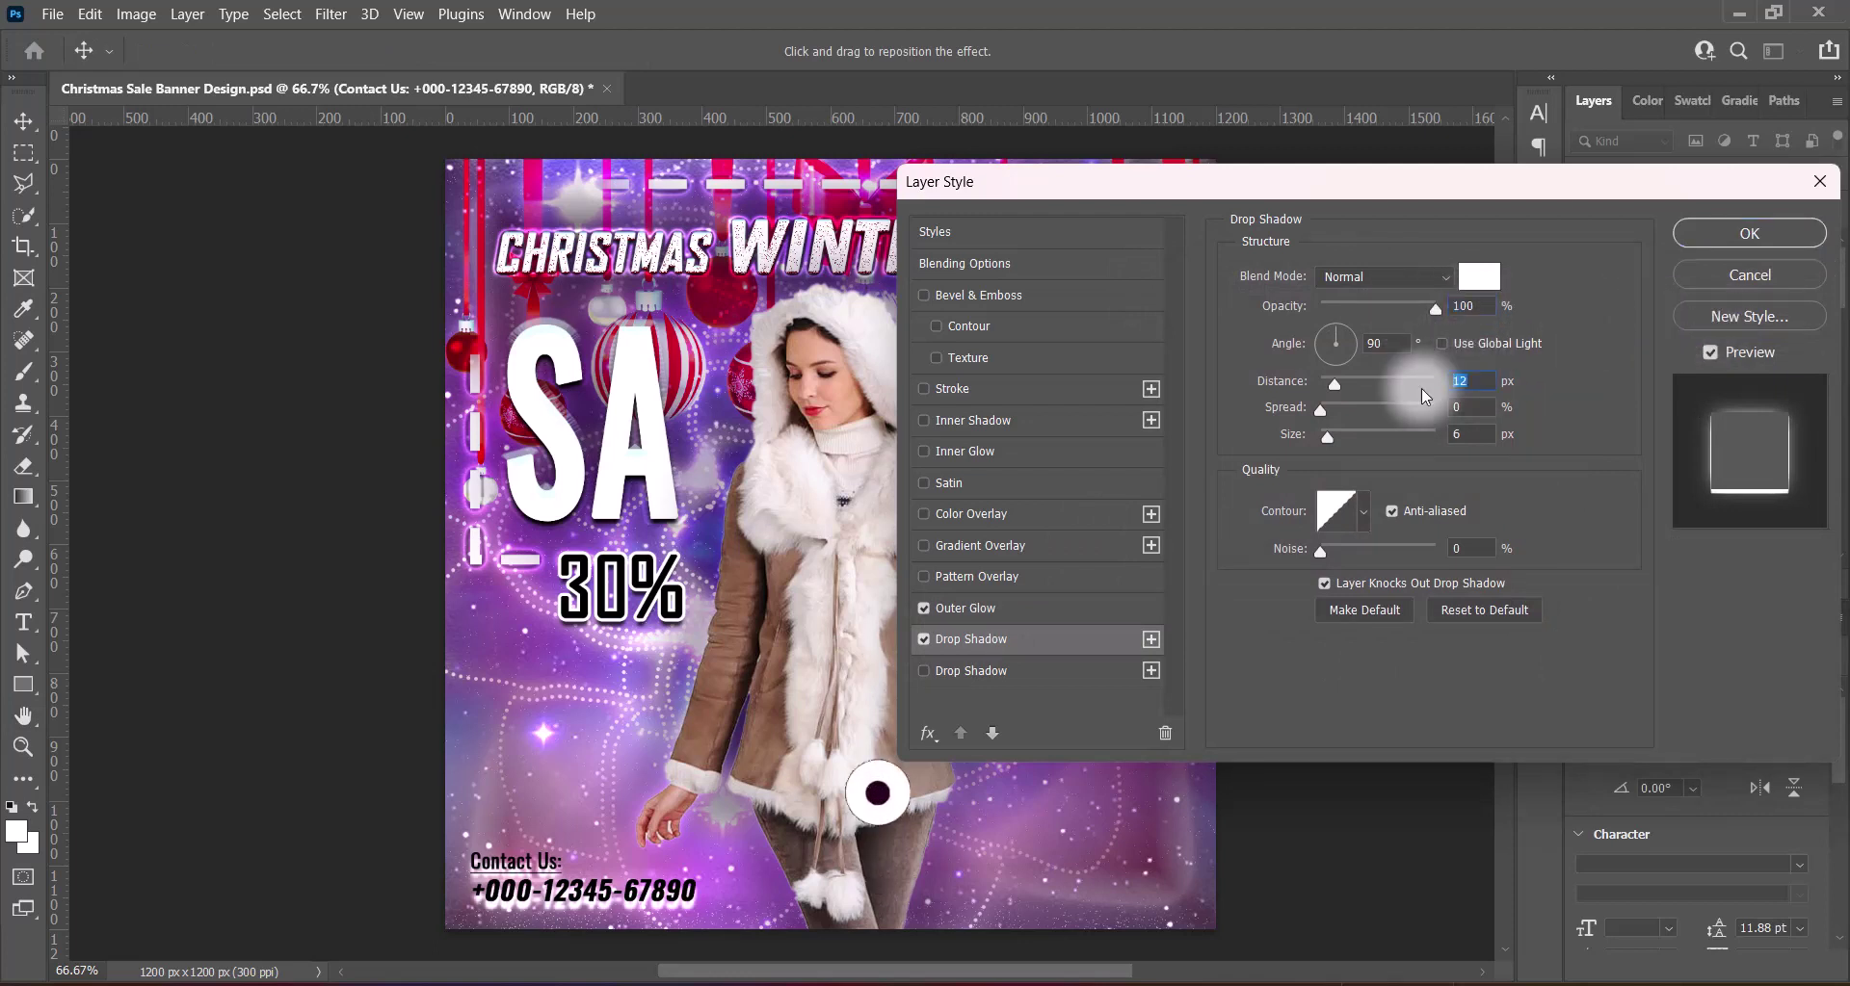
pyautogui.click(1428, 436)
pyautogui.write('3')
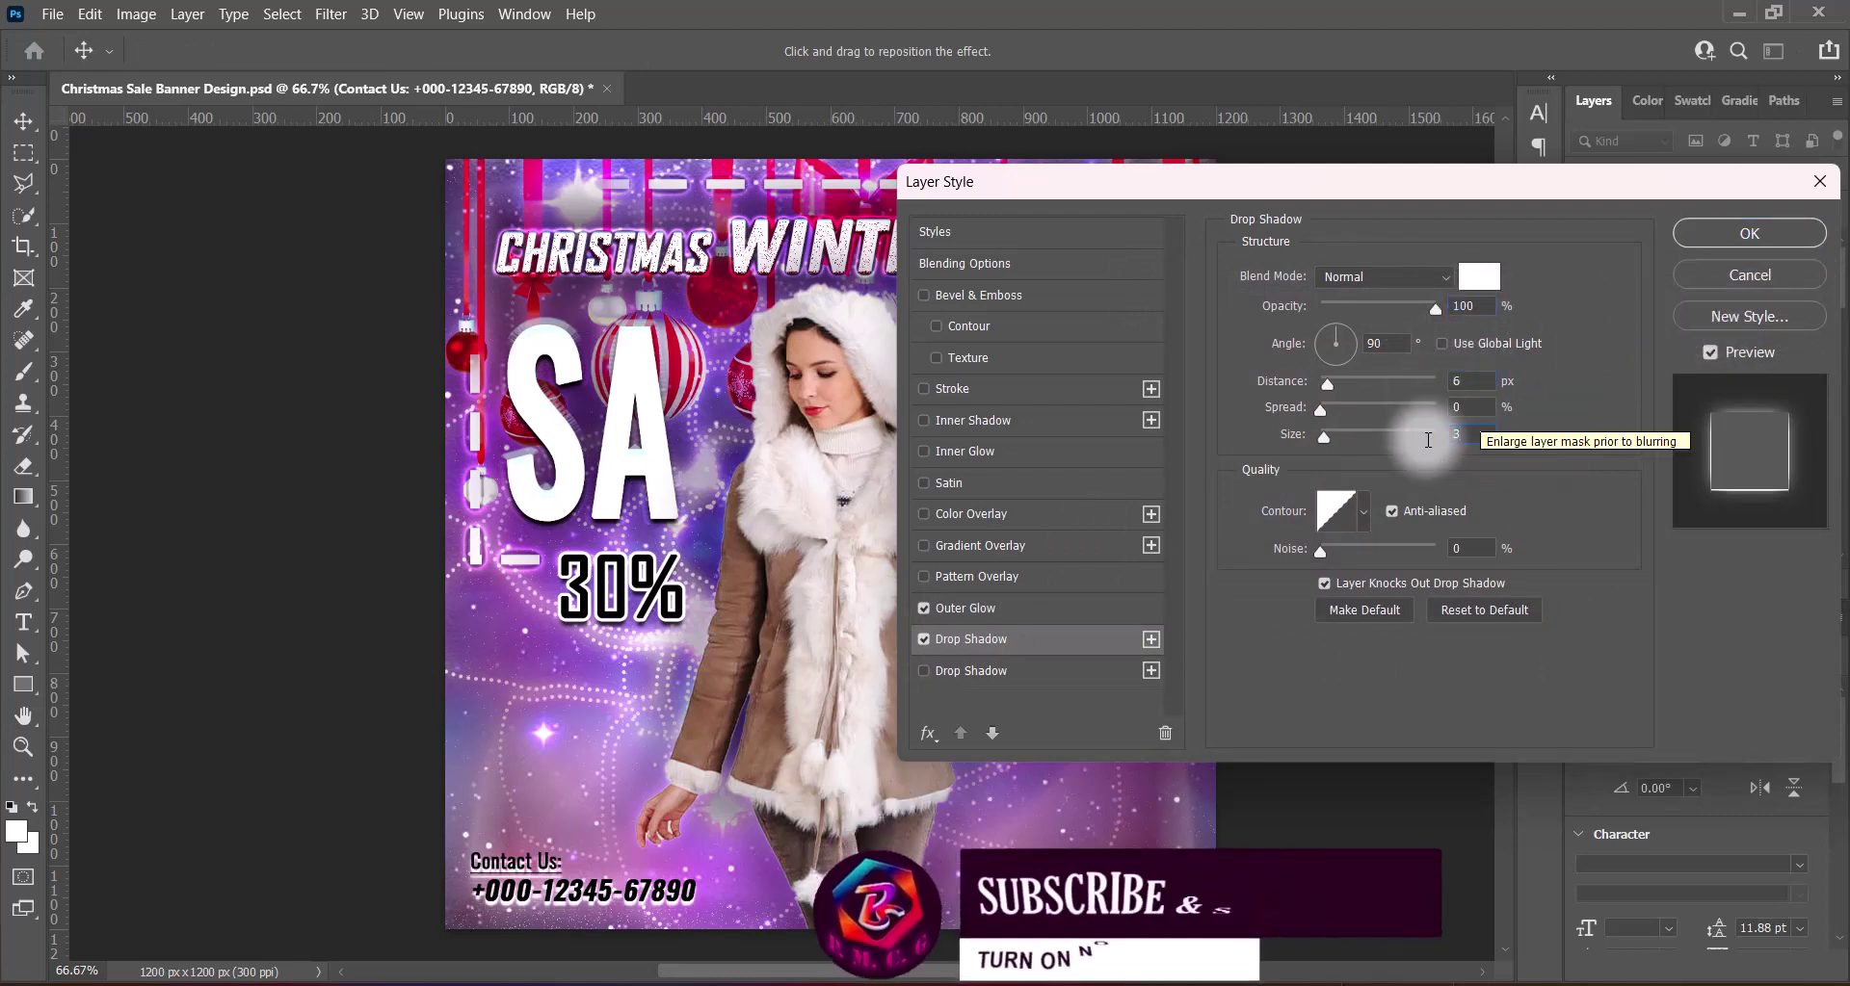
pyautogui.click(1424, 384)
pyautogui.write('3')
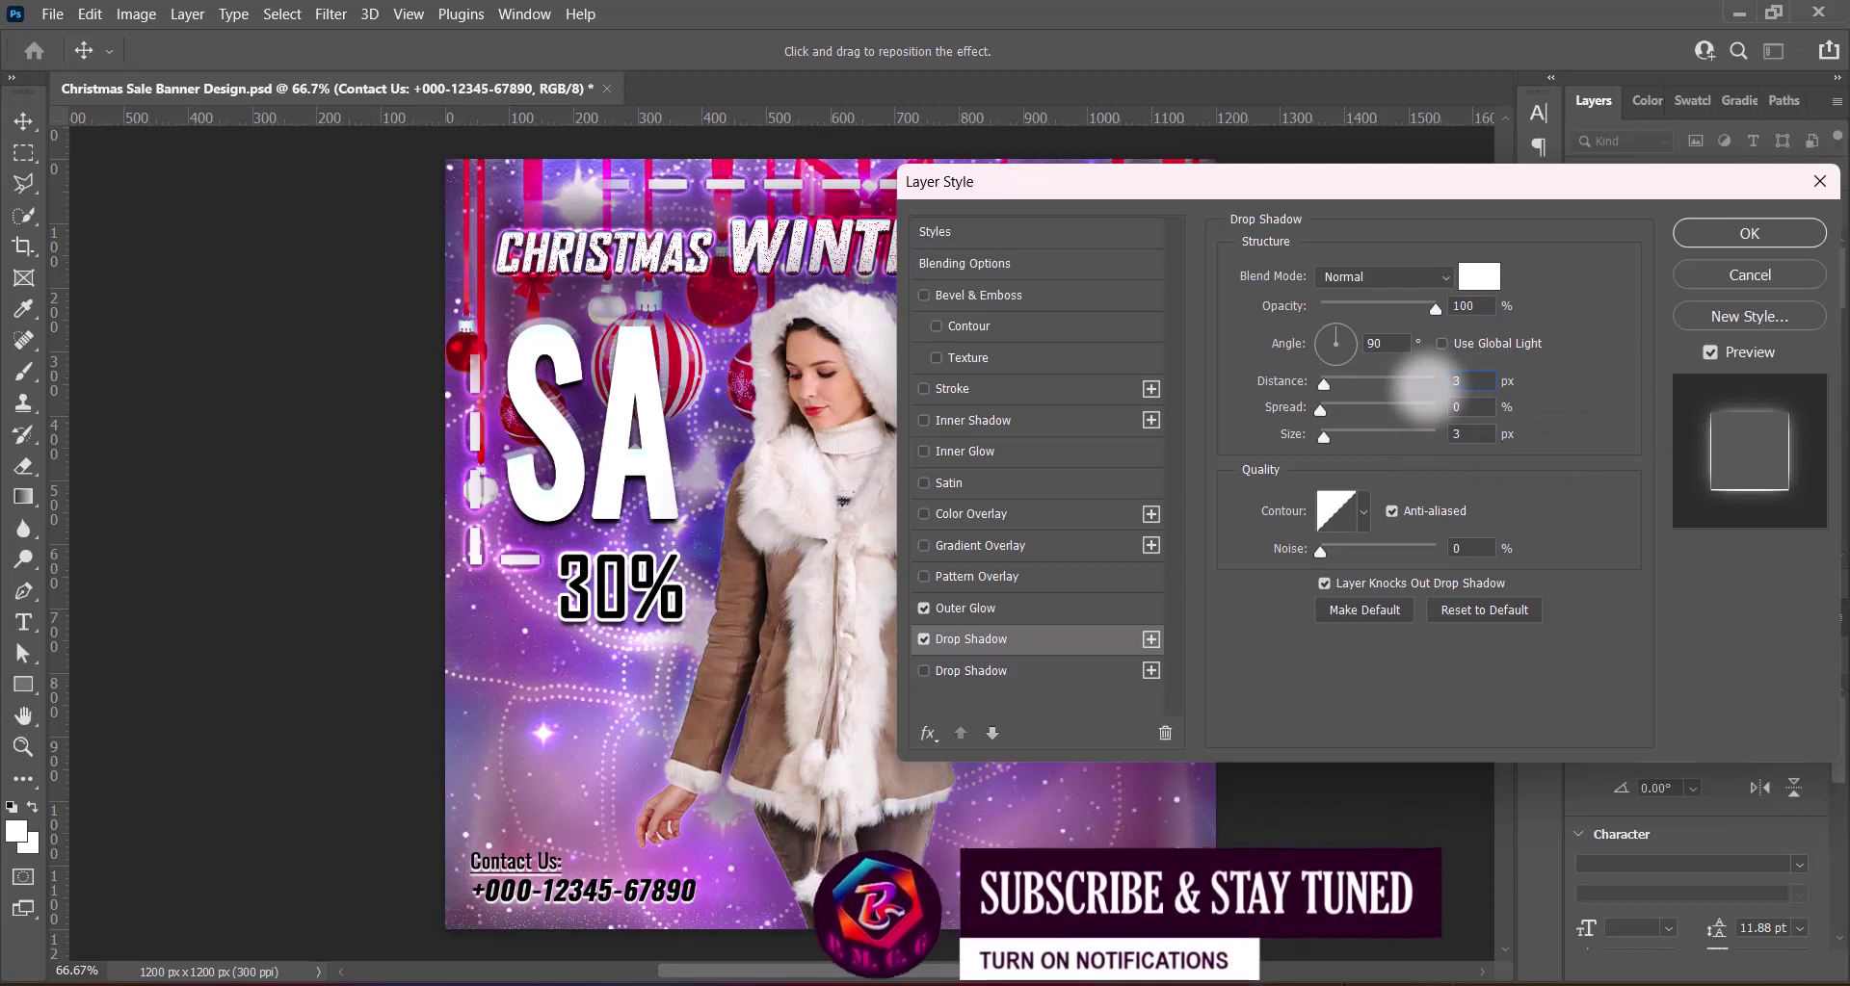
pyautogui.click(1050, 605)
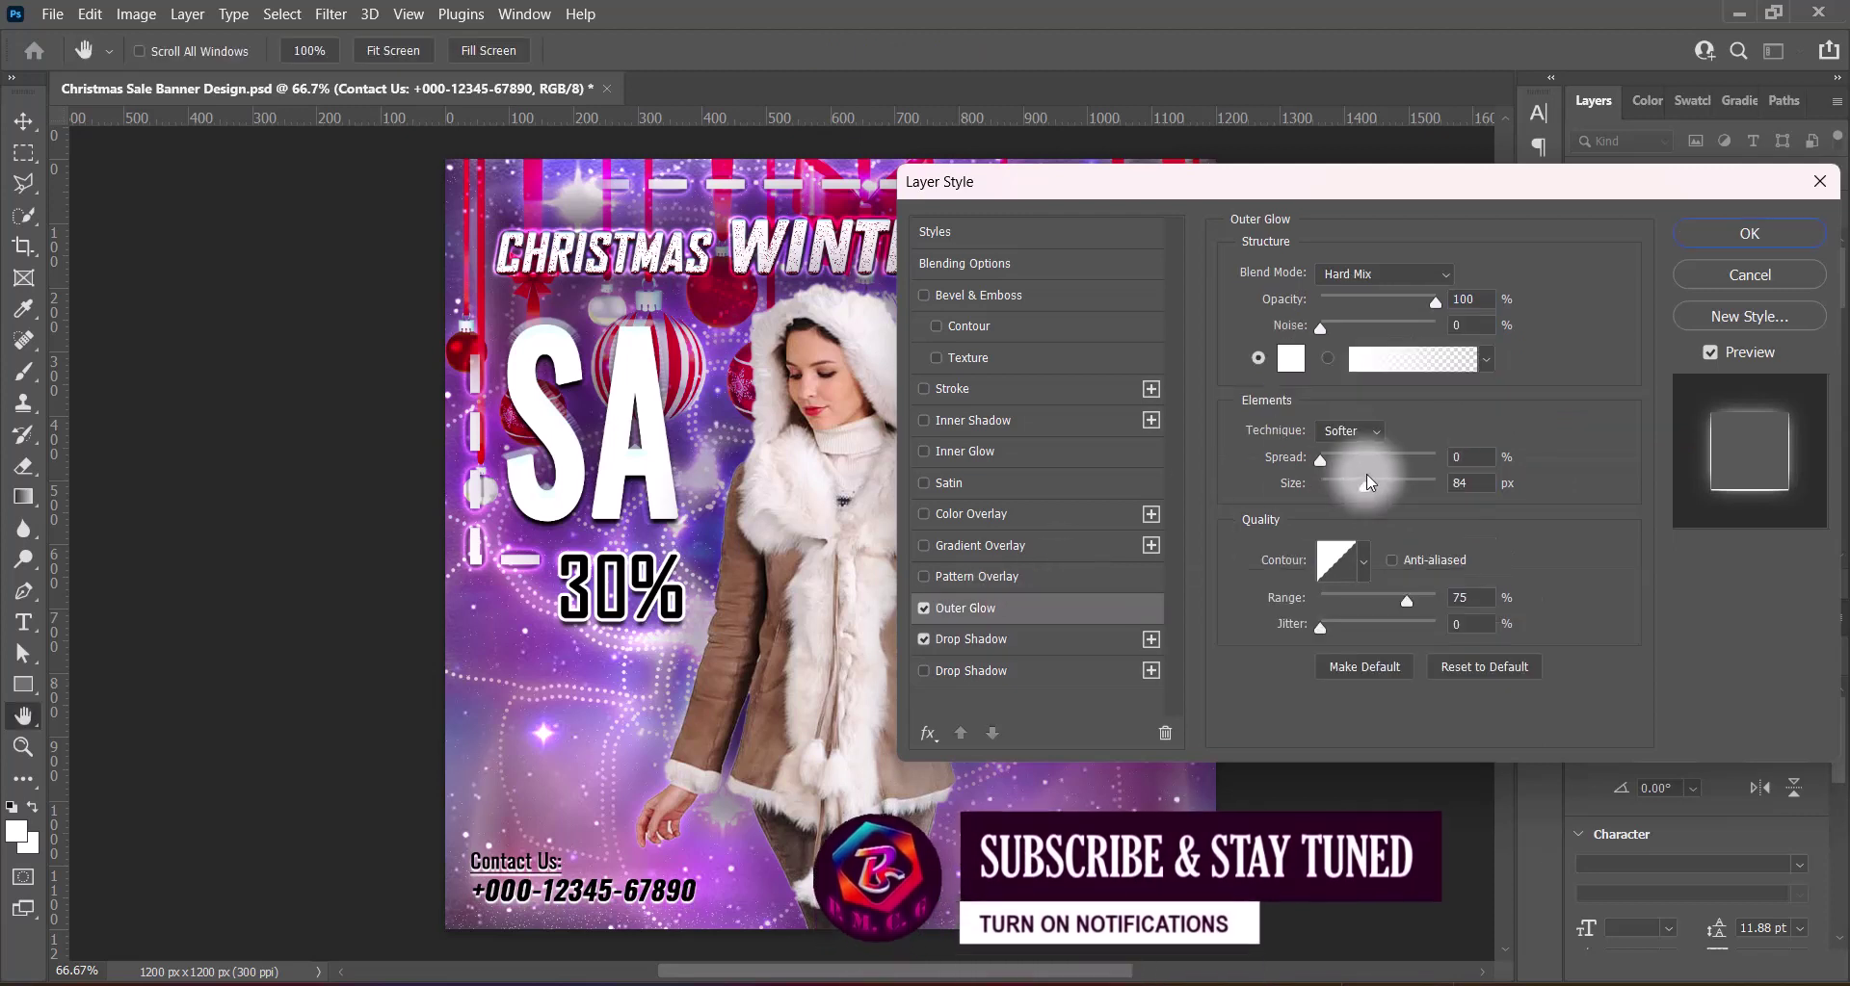
pyautogui.doubleClick(1434, 605)
pyautogui.write('60')
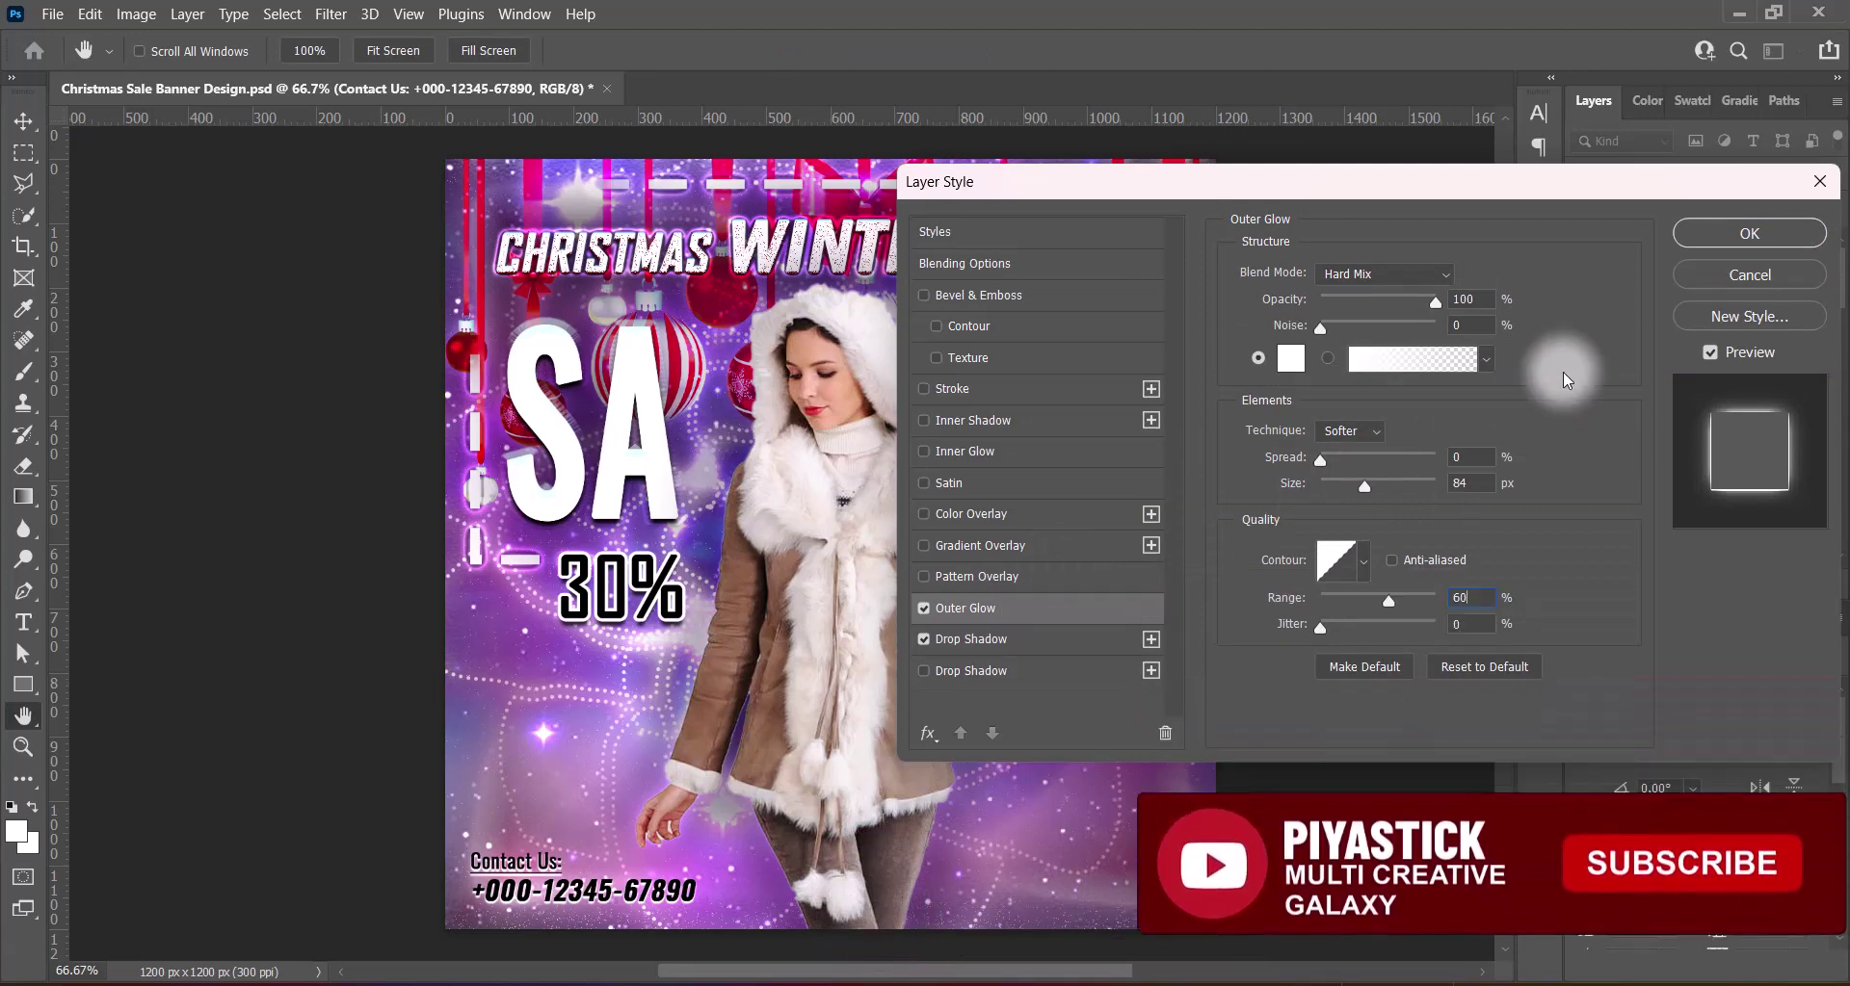
# Apply the glow and shadow effects to the contact text, nudge it slightly, and save
pyautogui.click(1726, 239)
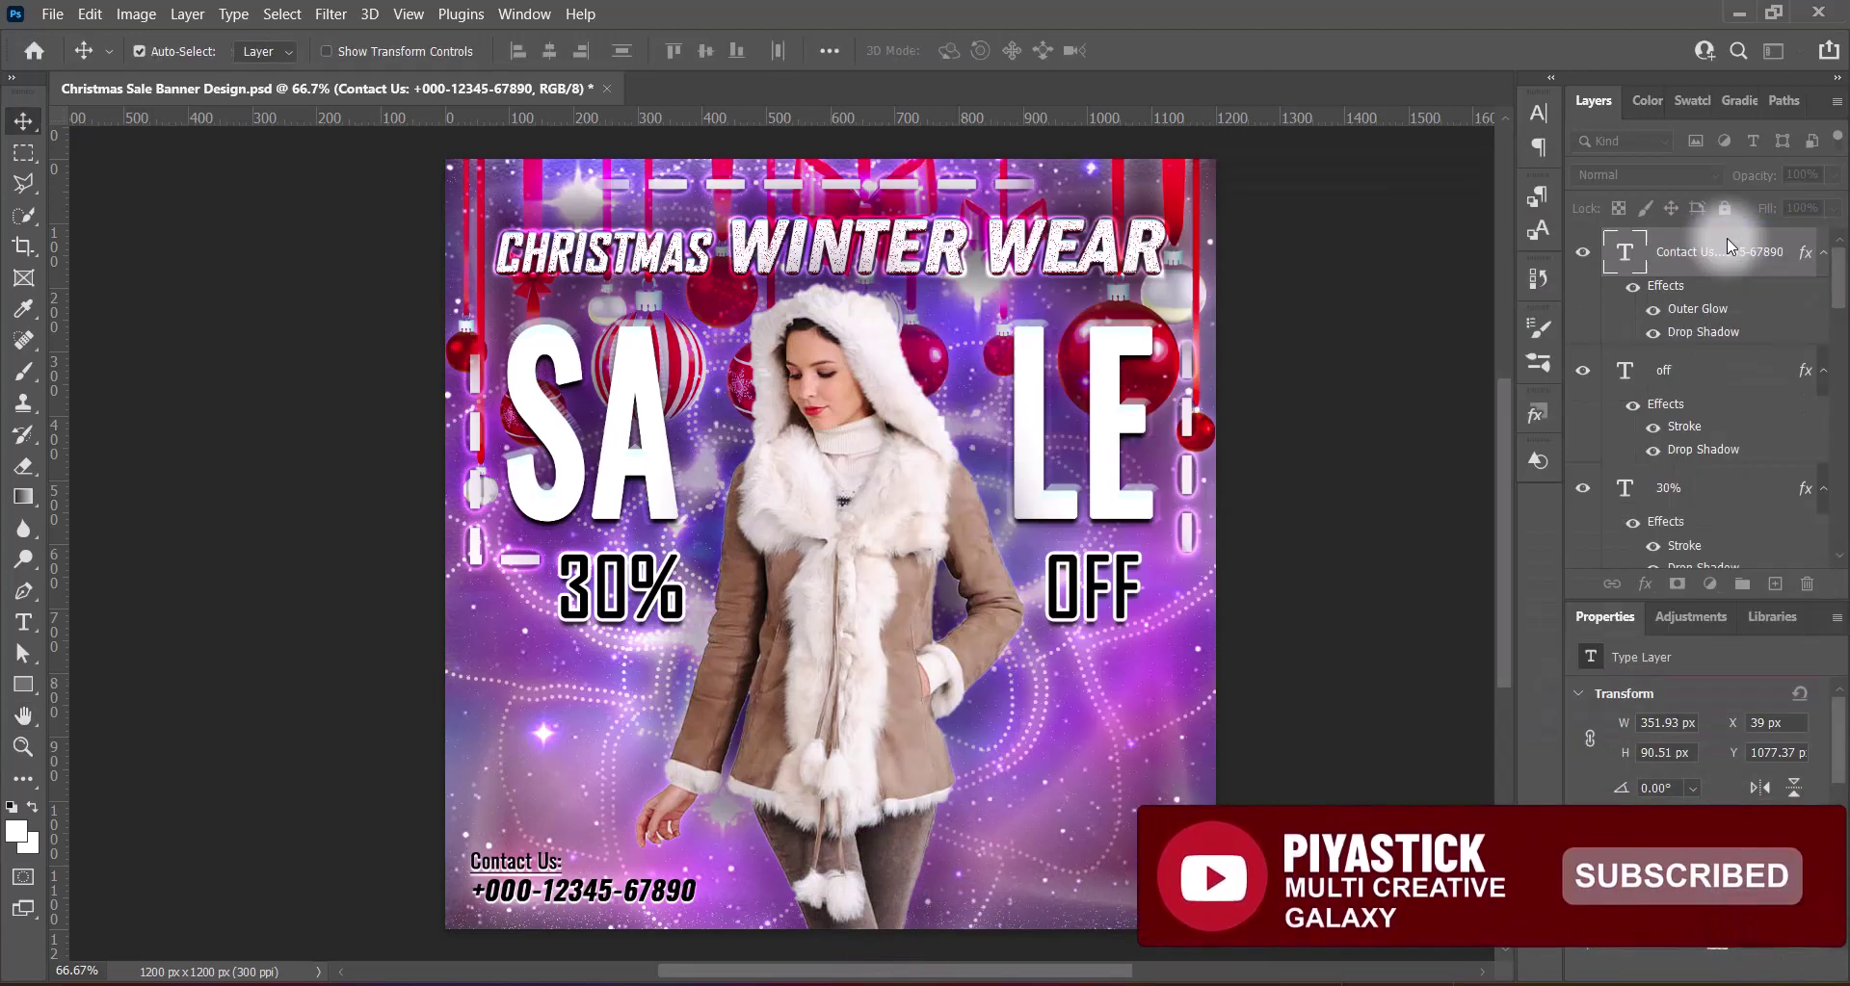
pyautogui.press('Left')
pyautogui.press('Left')
pyautogui.press('Left')
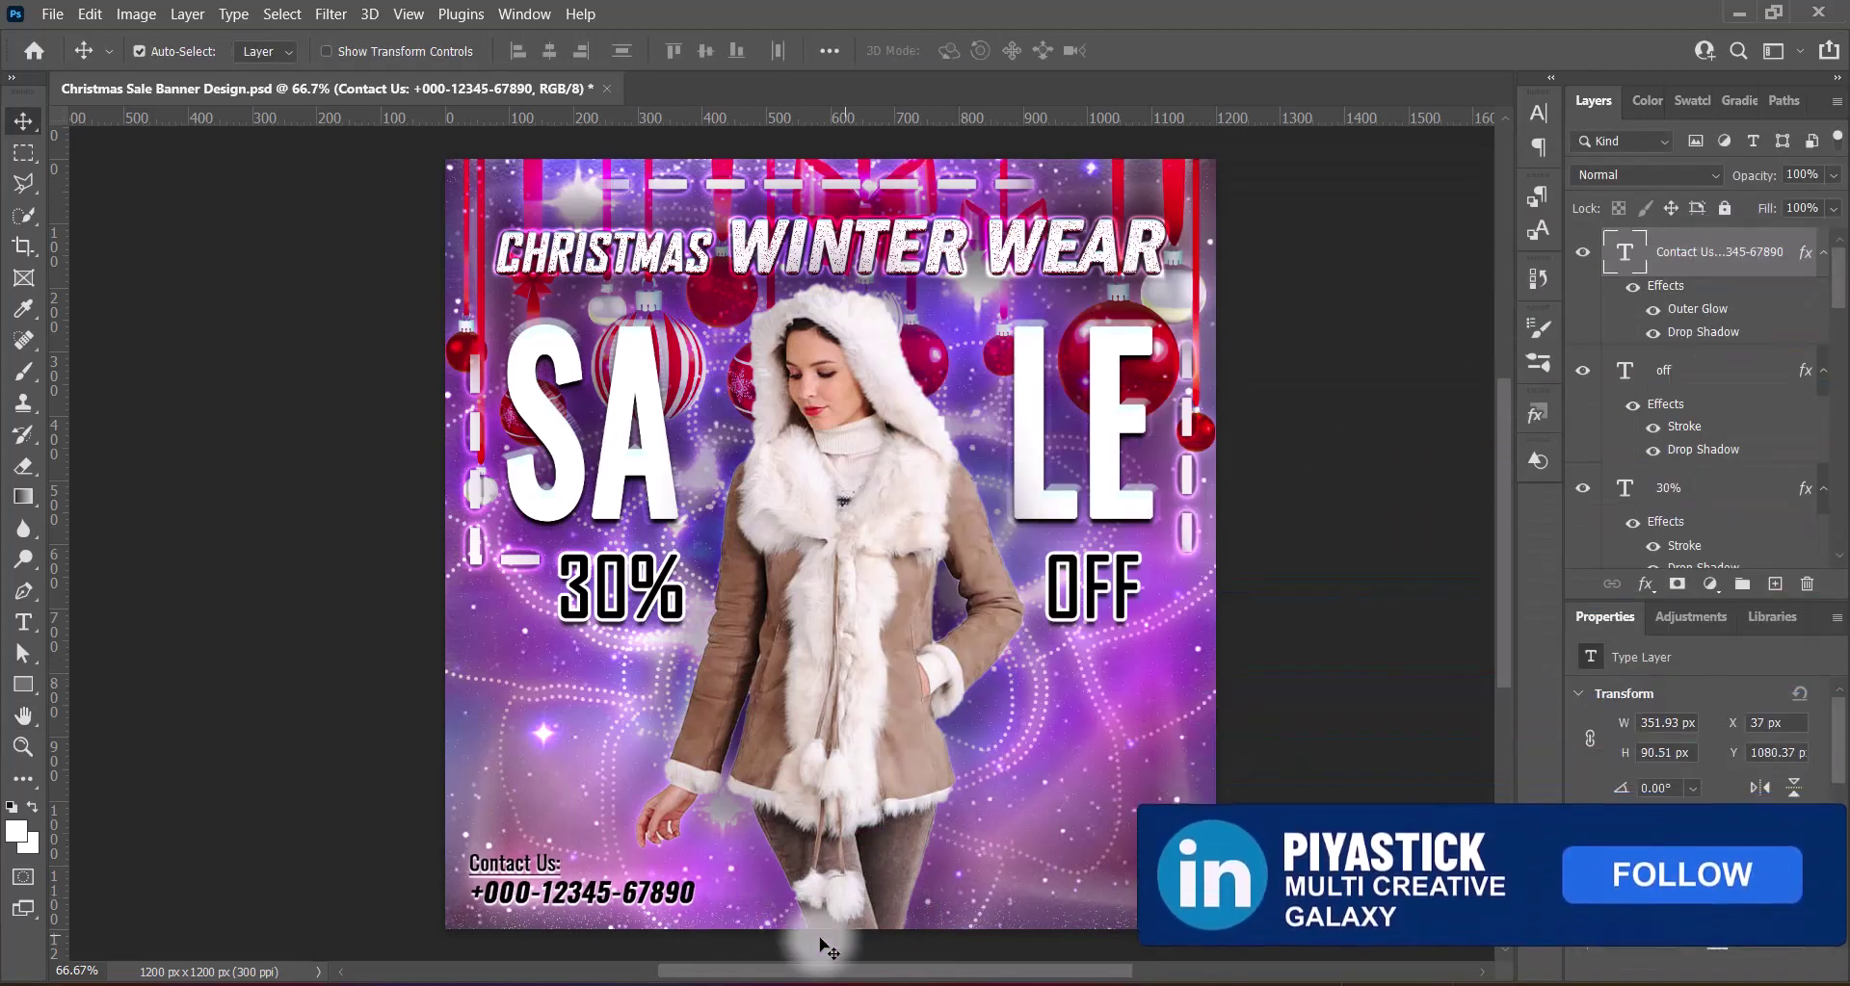
pyautogui.press('Down')
pyautogui.hotkey('ctrl', 's')
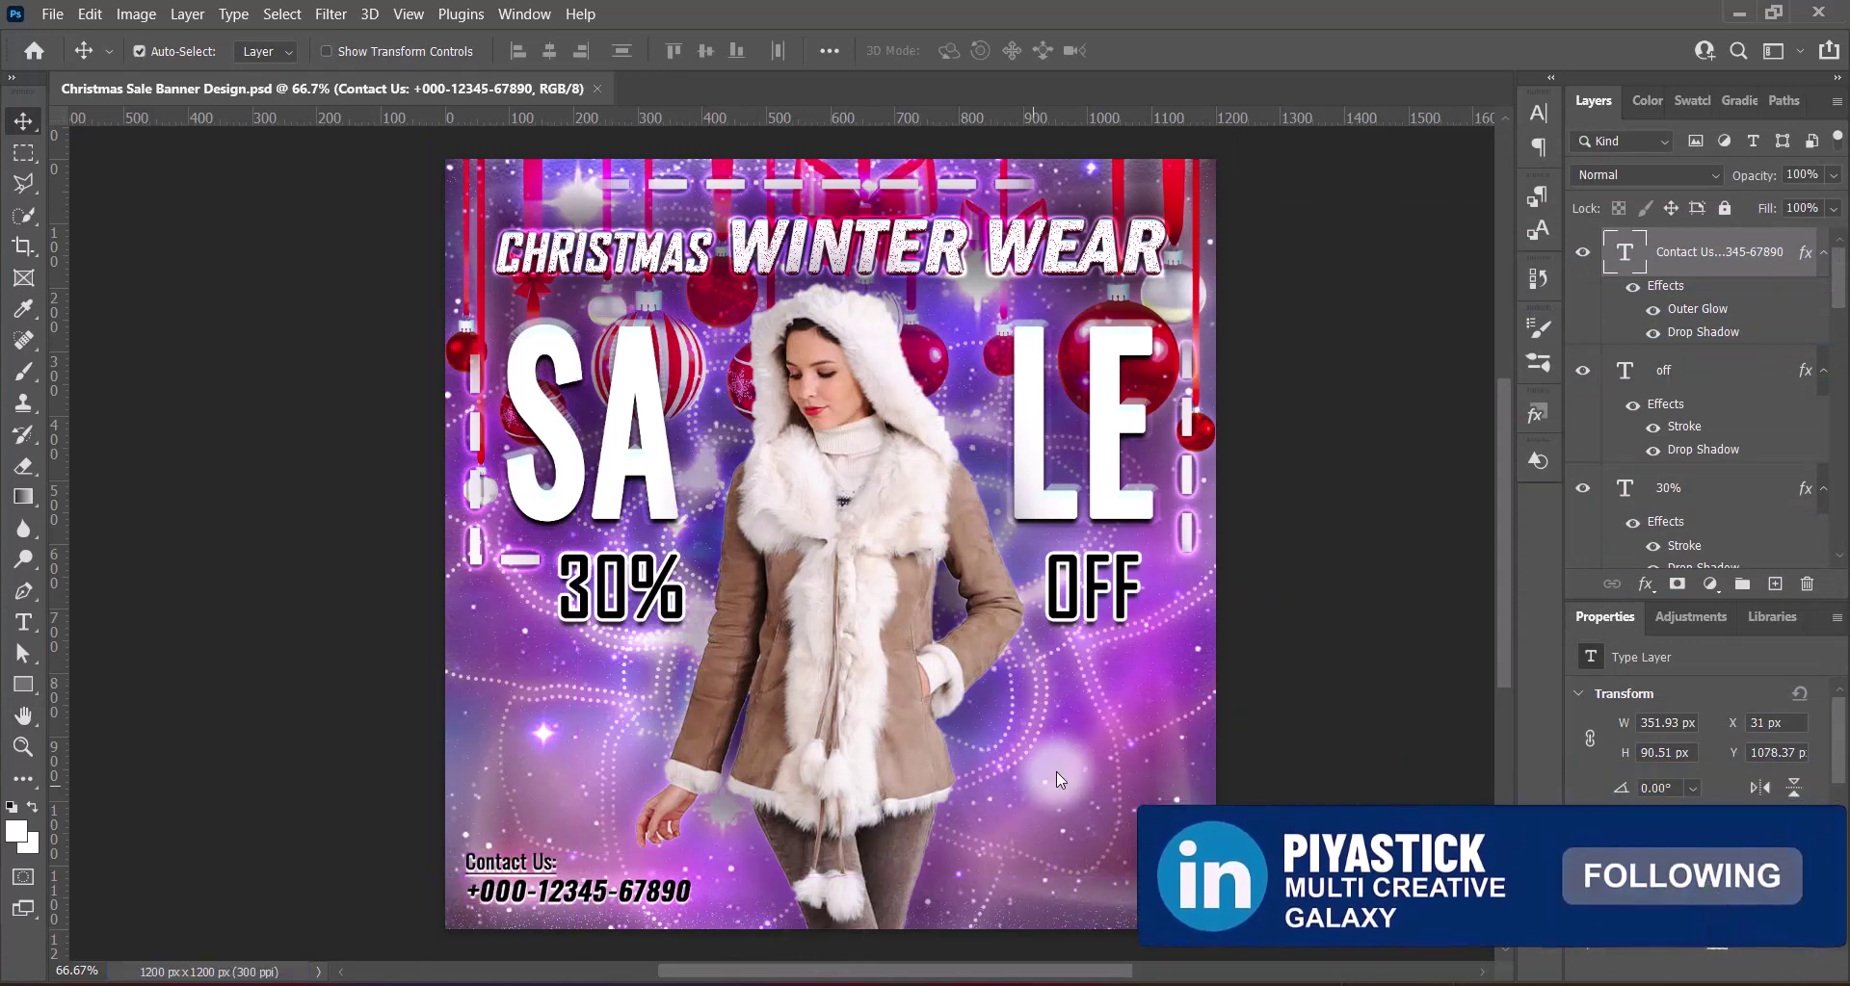
pyautogui.moveTo(603, 905); pyautogui.dragTo(1195, 906)
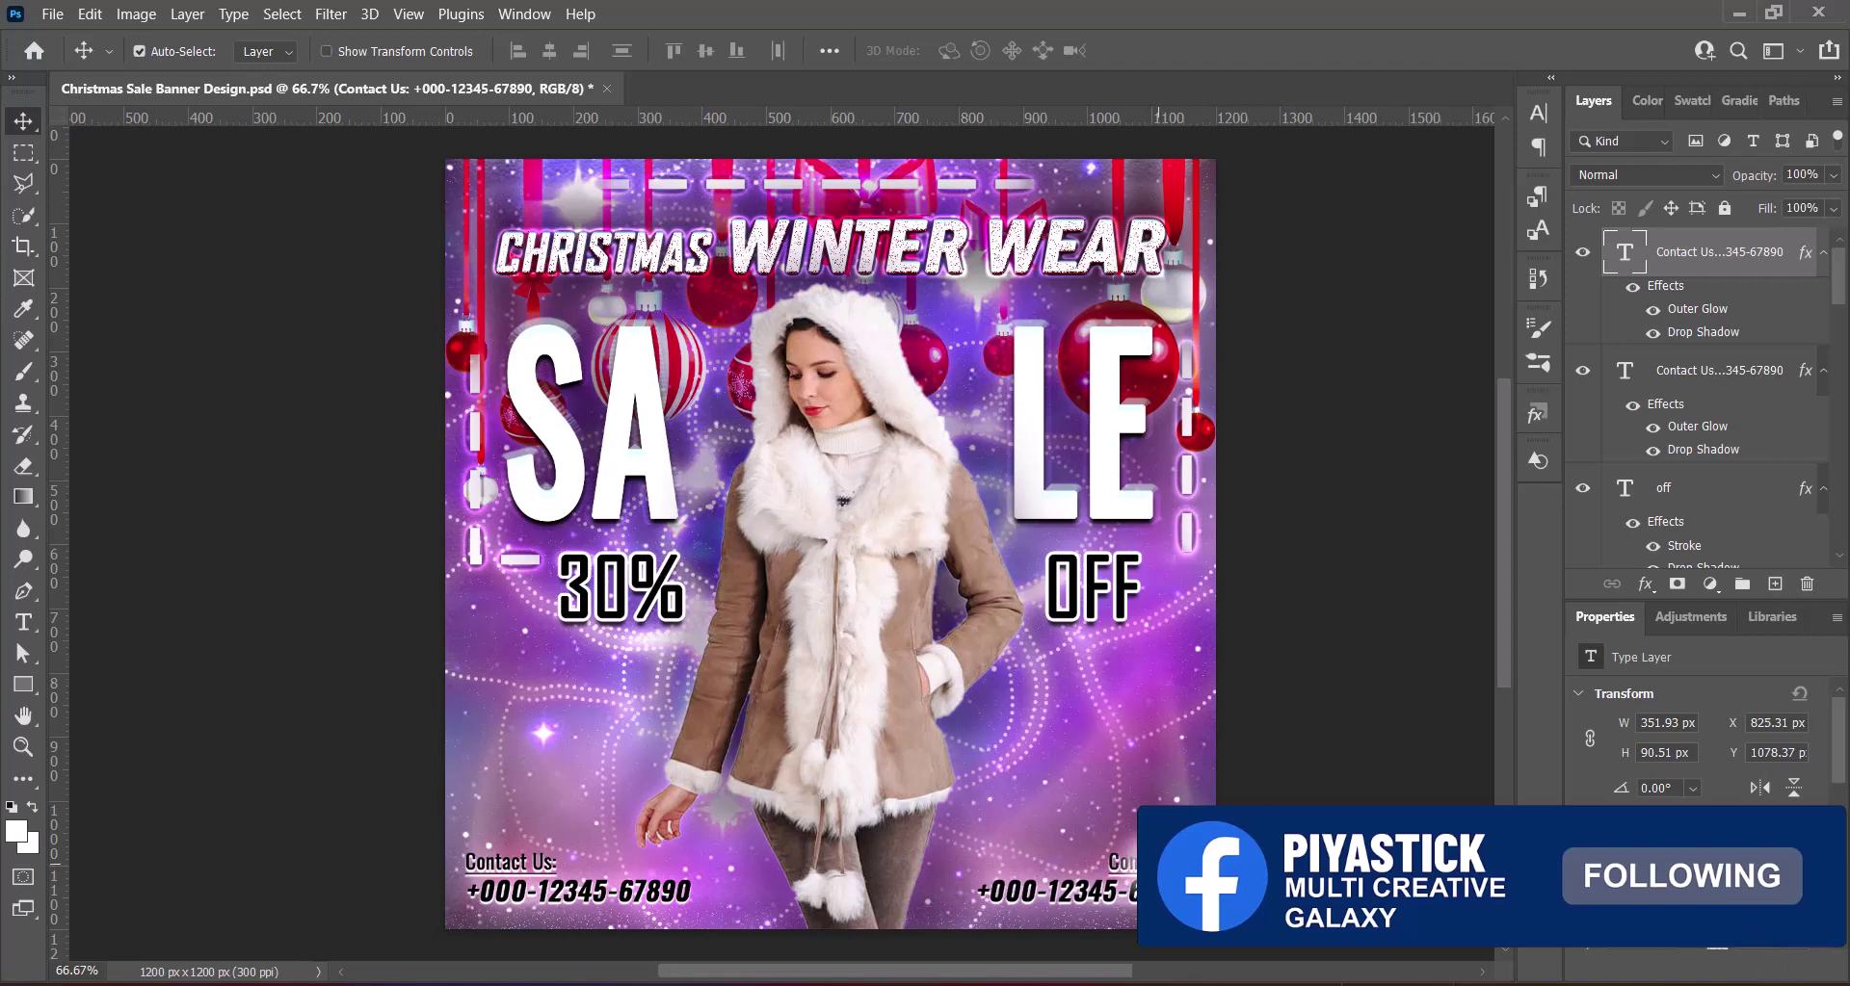
pyautogui.press('t')
pyautogui.moveTo(975, 891); pyautogui.dragTo(1137, 891)
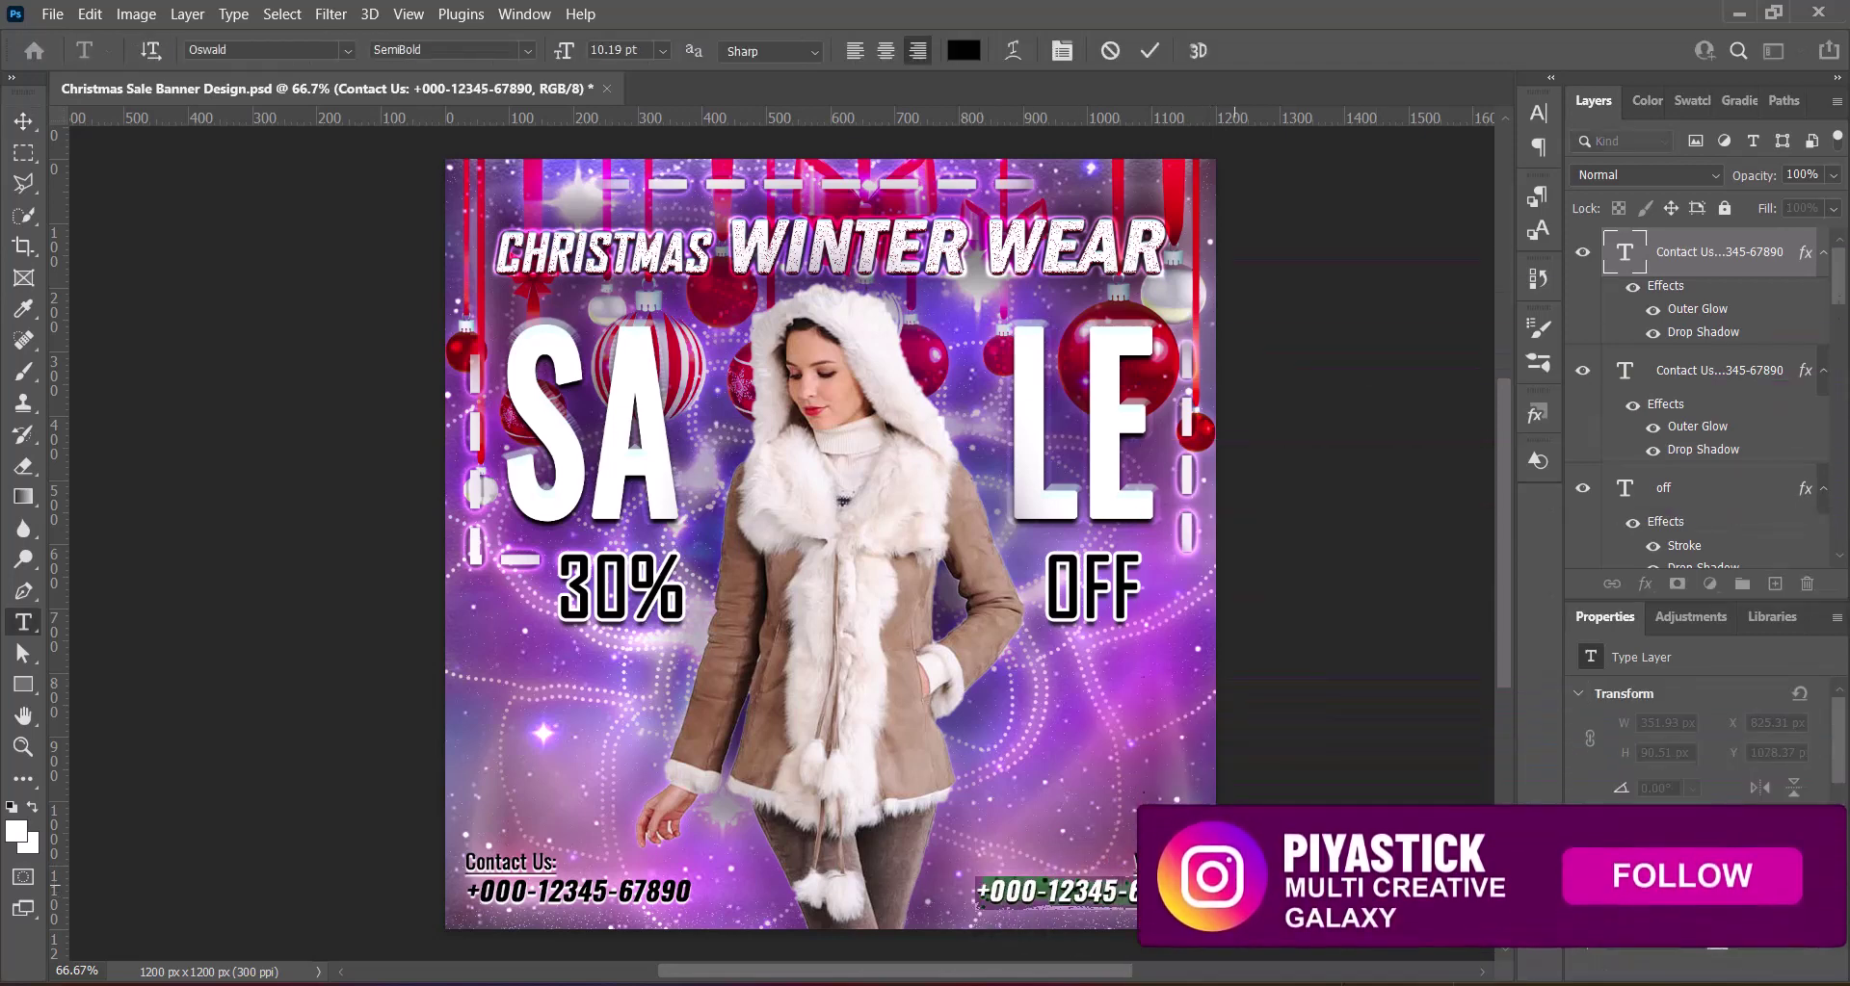
pyautogui.write('WWW.BRANDWEBSITE.COM')
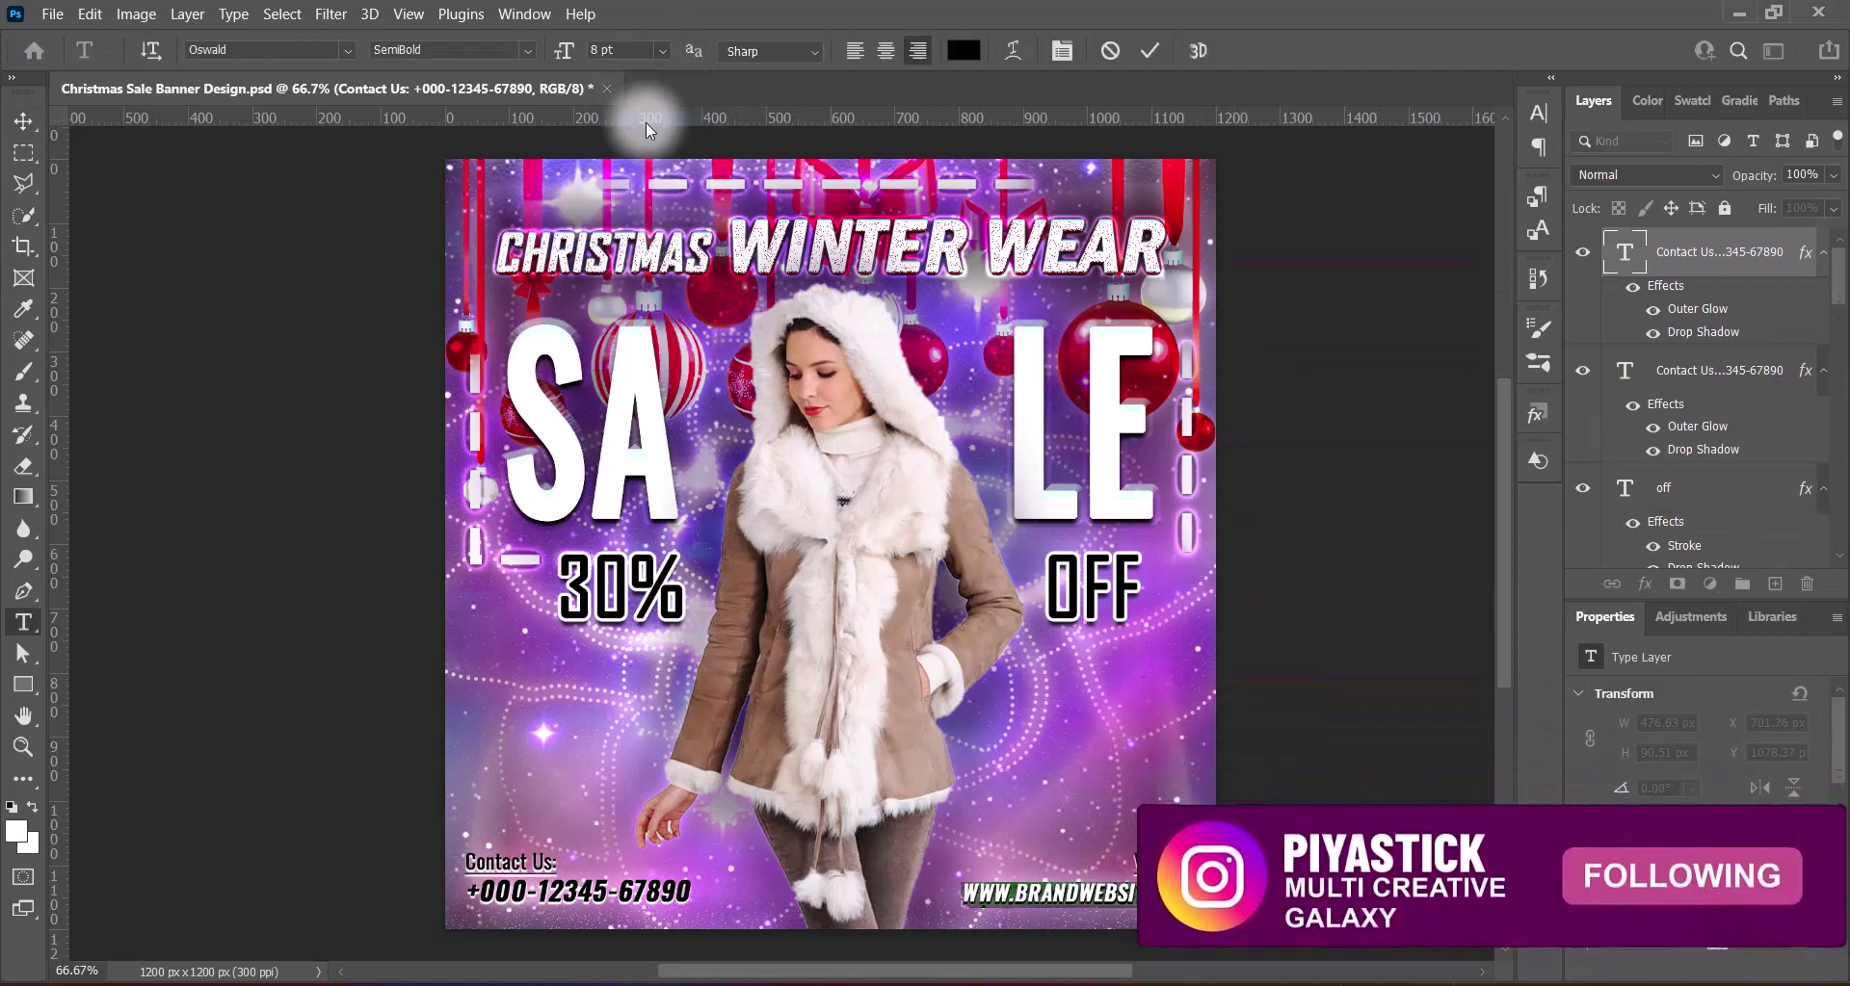
# Turn off All Caps and set the website line to the Medium font style
pyautogui.click(1538, 113)
pyautogui.click(1341, 277)
pyautogui.click(1461, 146)
pyautogui.click(1445, 221)
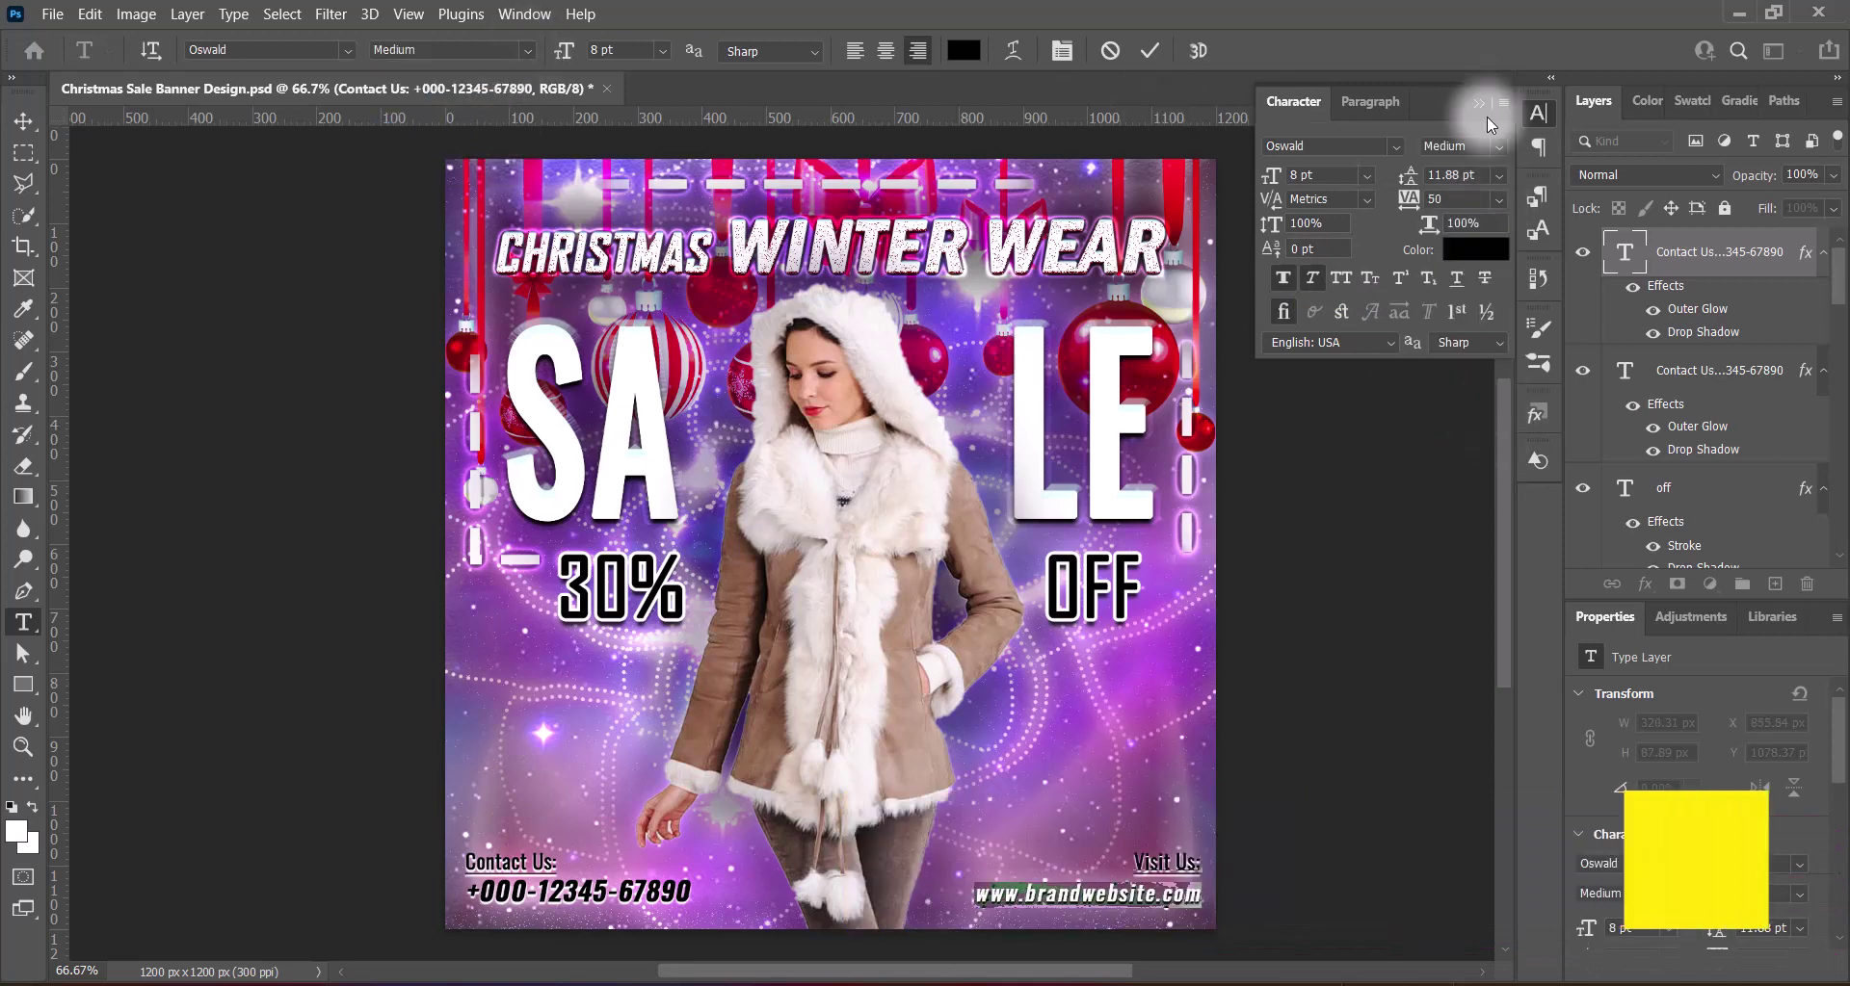
pyautogui.click(1490, 125)
pyautogui.hotkey('ctrl', 'Return')
# Nudge the model photo, the 30% text and the OFF text slightly lower
pyautogui.press('v')
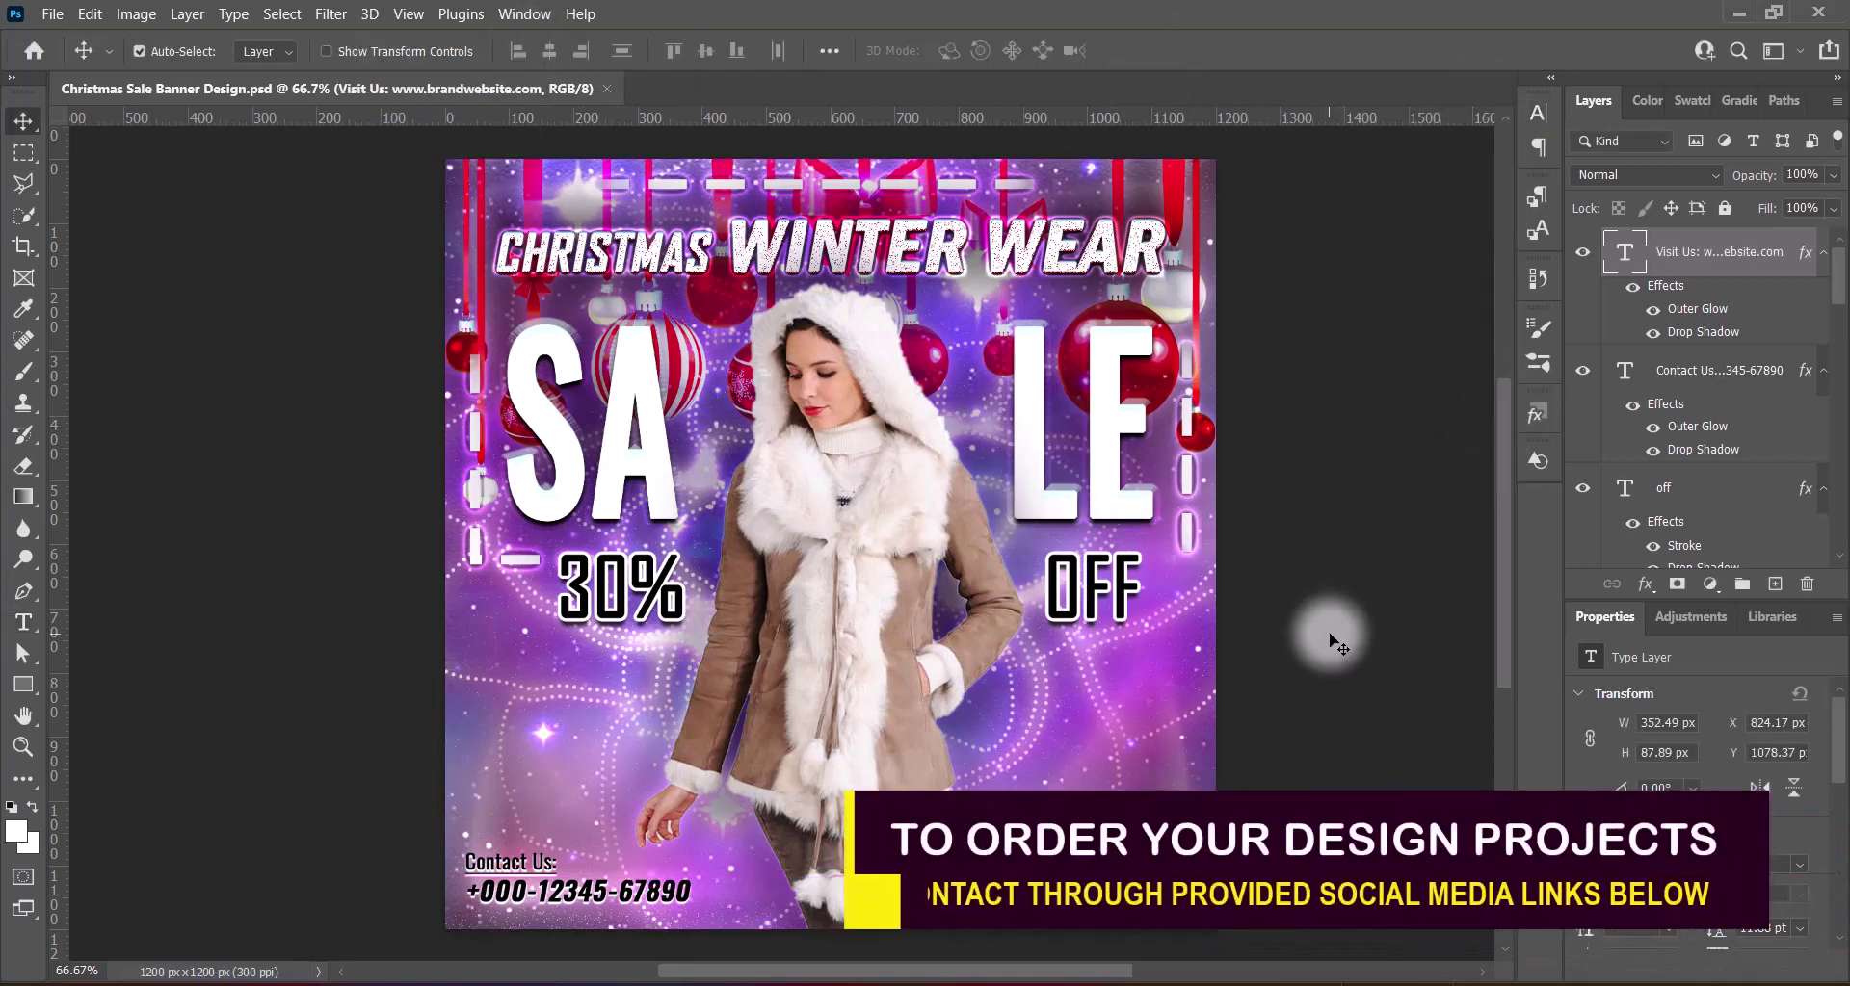
pyautogui.click(867, 674)
pyautogui.keyDown('shift'); pyautogui.click(622, 593); pyautogui.keyUp('shift')
pyautogui.press('Down')
pyautogui.press('Down')
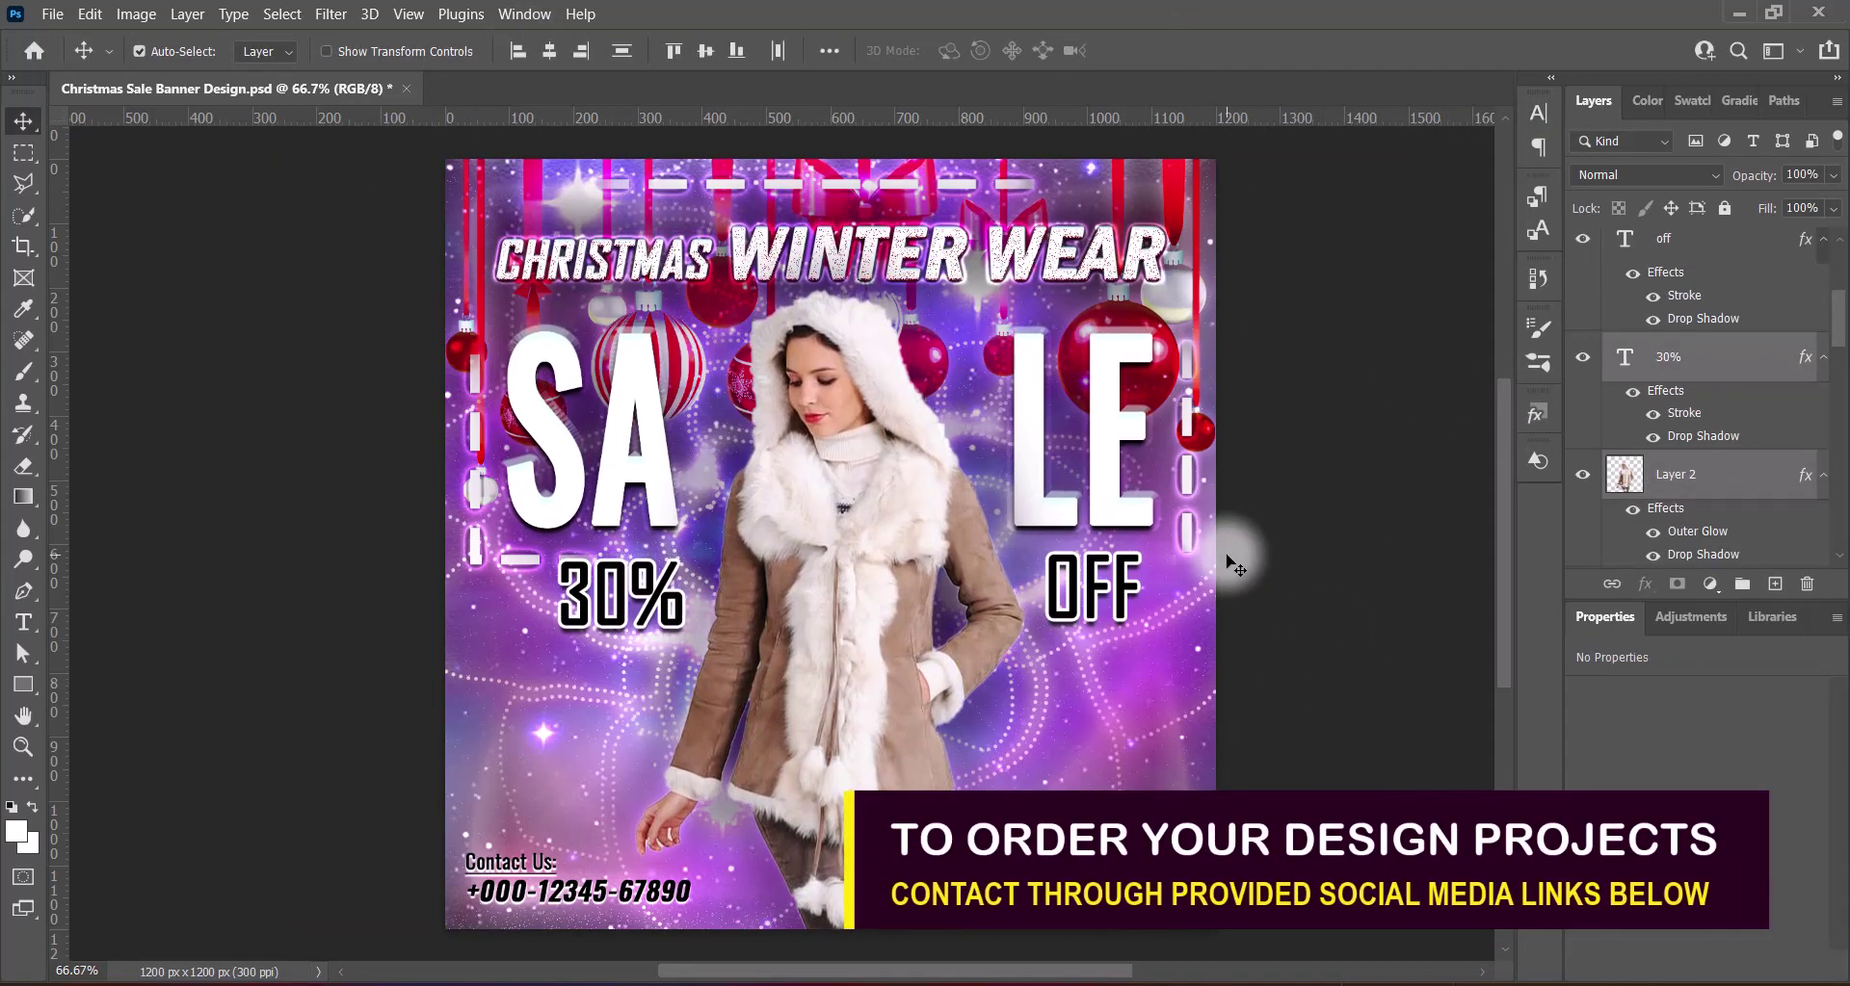
pyautogui.press('Down')
pyautogui.press('Down')
pyautogui.press('Down')
pyautogui.press('Down')
pyautogui.click(1106, 624)
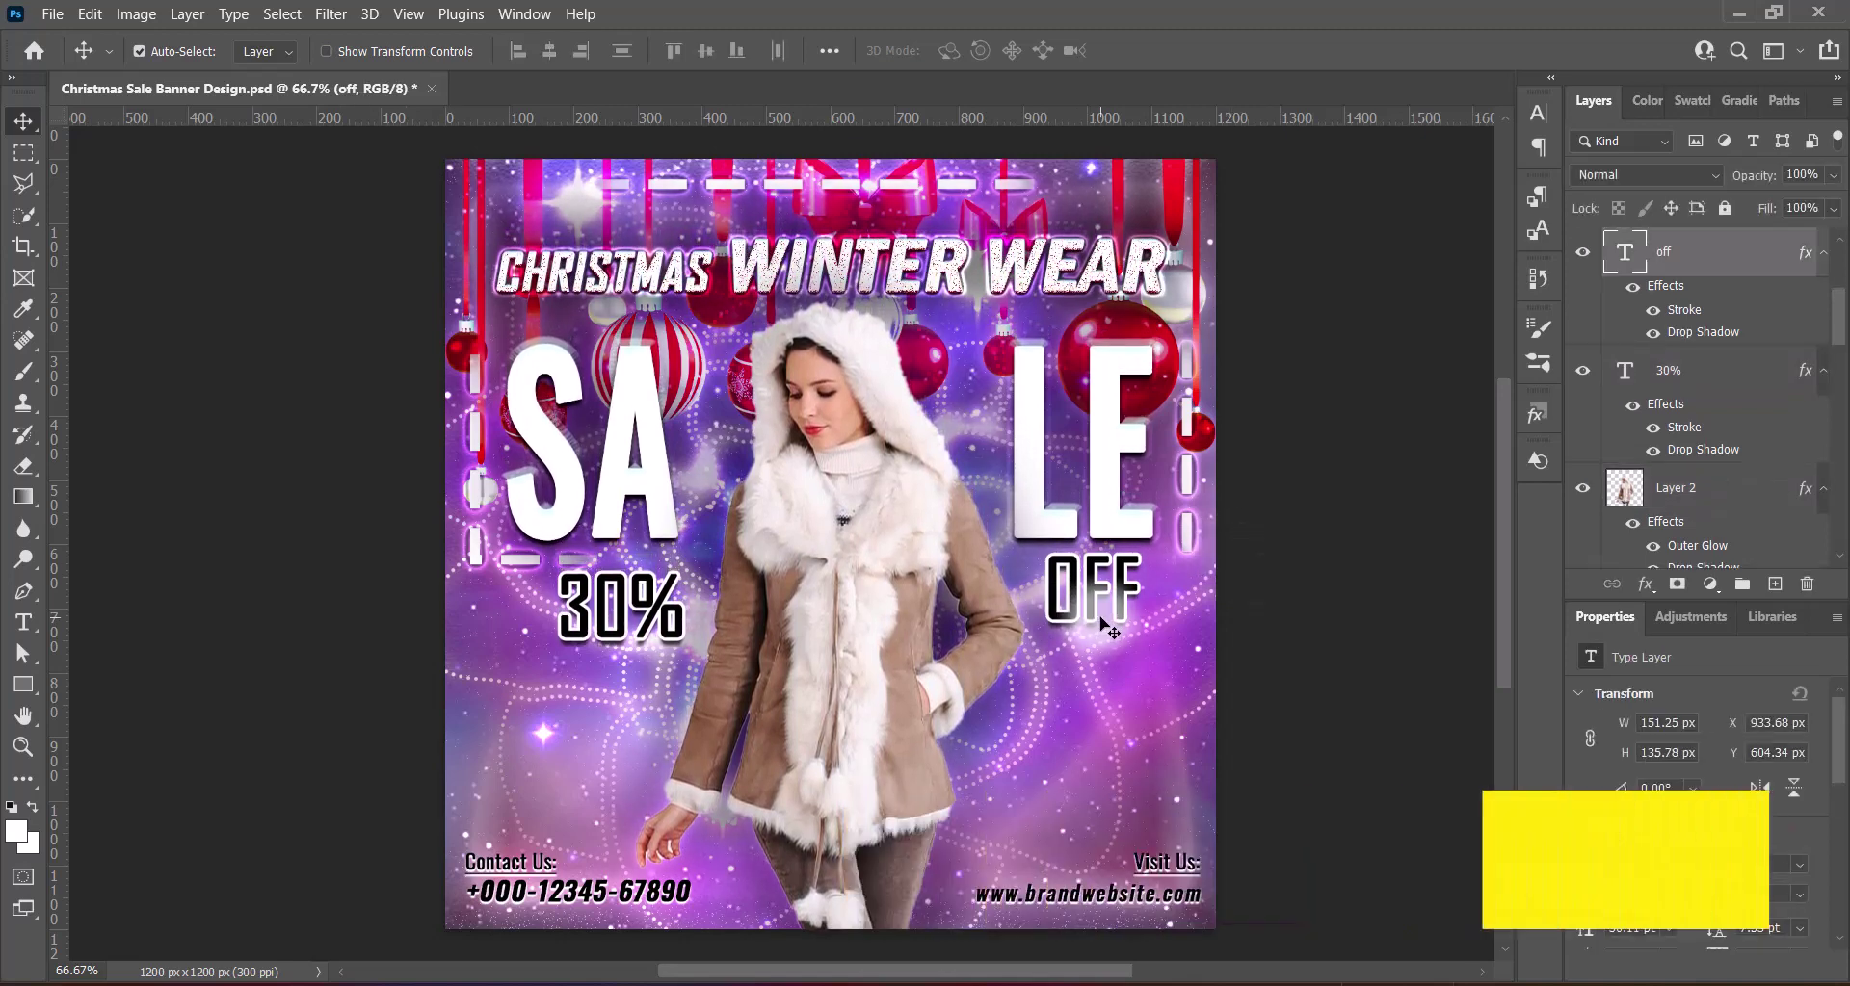
pyautogui.hotkey('shift', 'Down')
pyautogui.hotkey('shift', 'Down')
pyautogui.hotkey('shift', 'Down')
pyautogui.hotkey('shift', 'Down')
pyautogui.click(1301, 655)
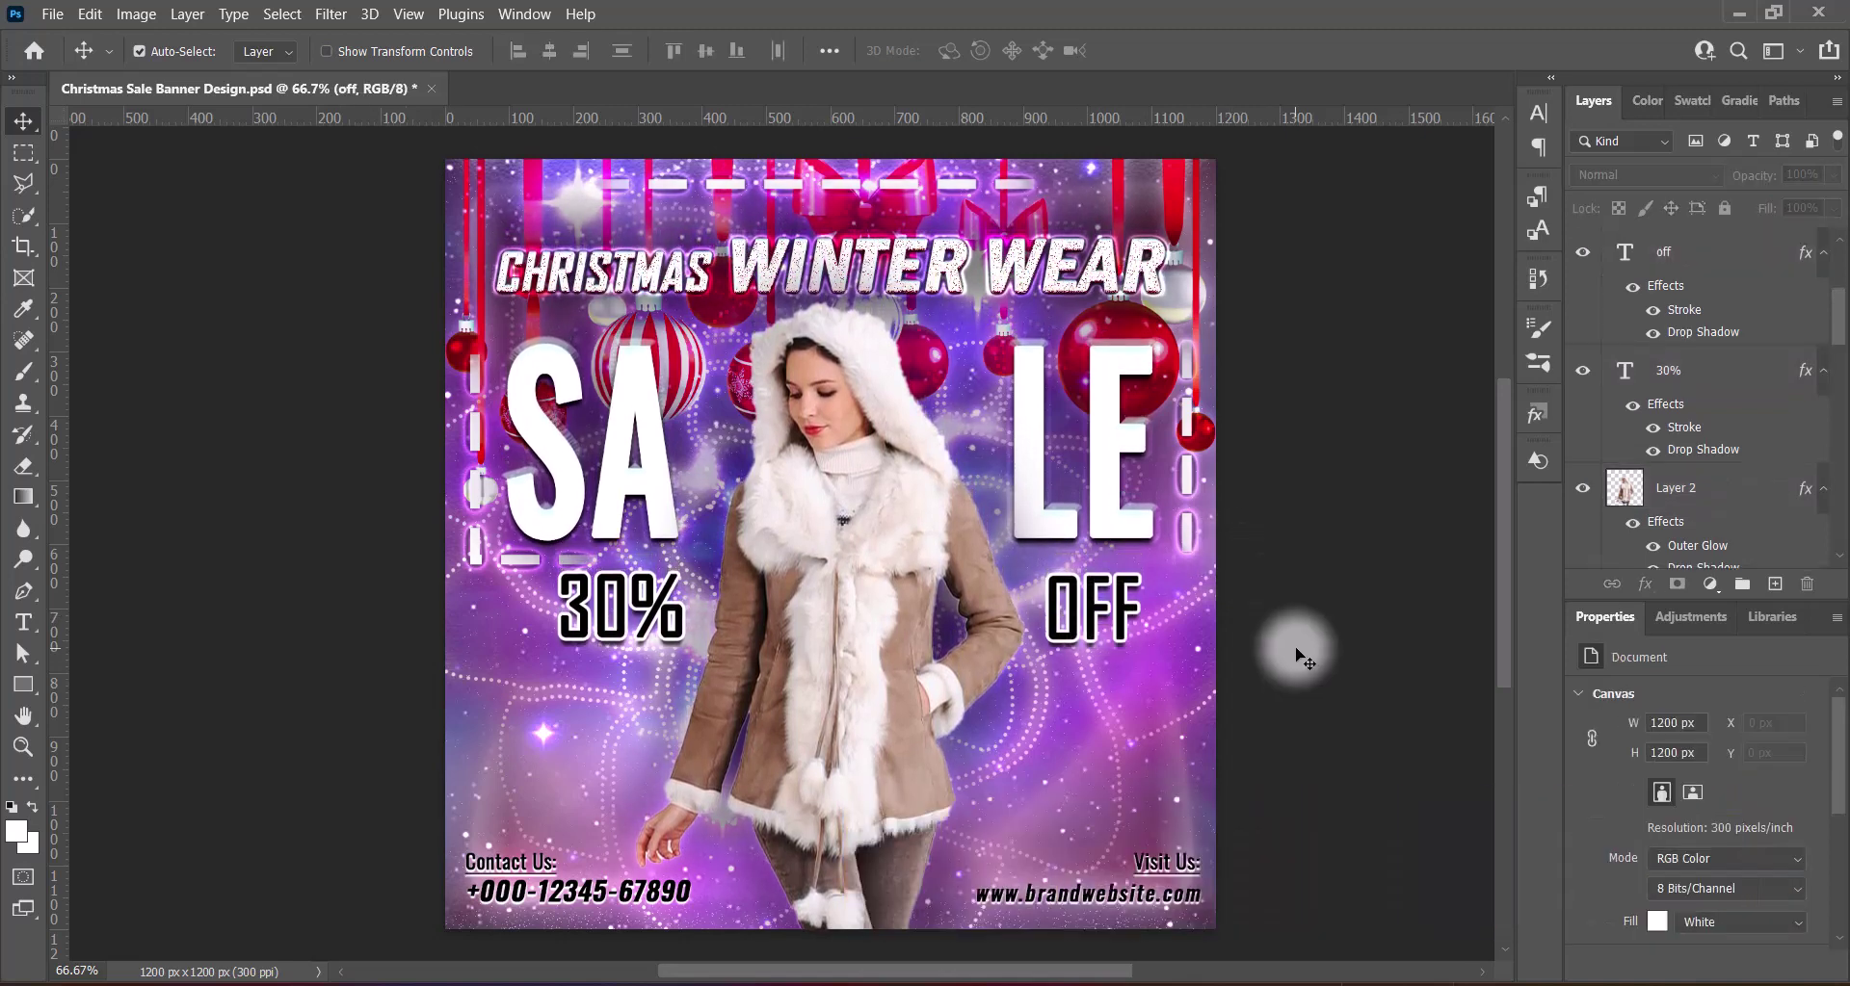
# Nudge the contact text and the Visit Us line down together
pyautogui.click(587, 891)
pyautogui.keyDown('shift'); pyautogui.click(1088, 894); pyautogui.keyUp('shift')
pyautogui.press('Down')
pyautogui.press('Down')
pyautogui.press('Down')
pyautogui.press('Down')
pyautogui.press('Down')
pyautogui.press('Down')
pyautogui.click(1384, 827)
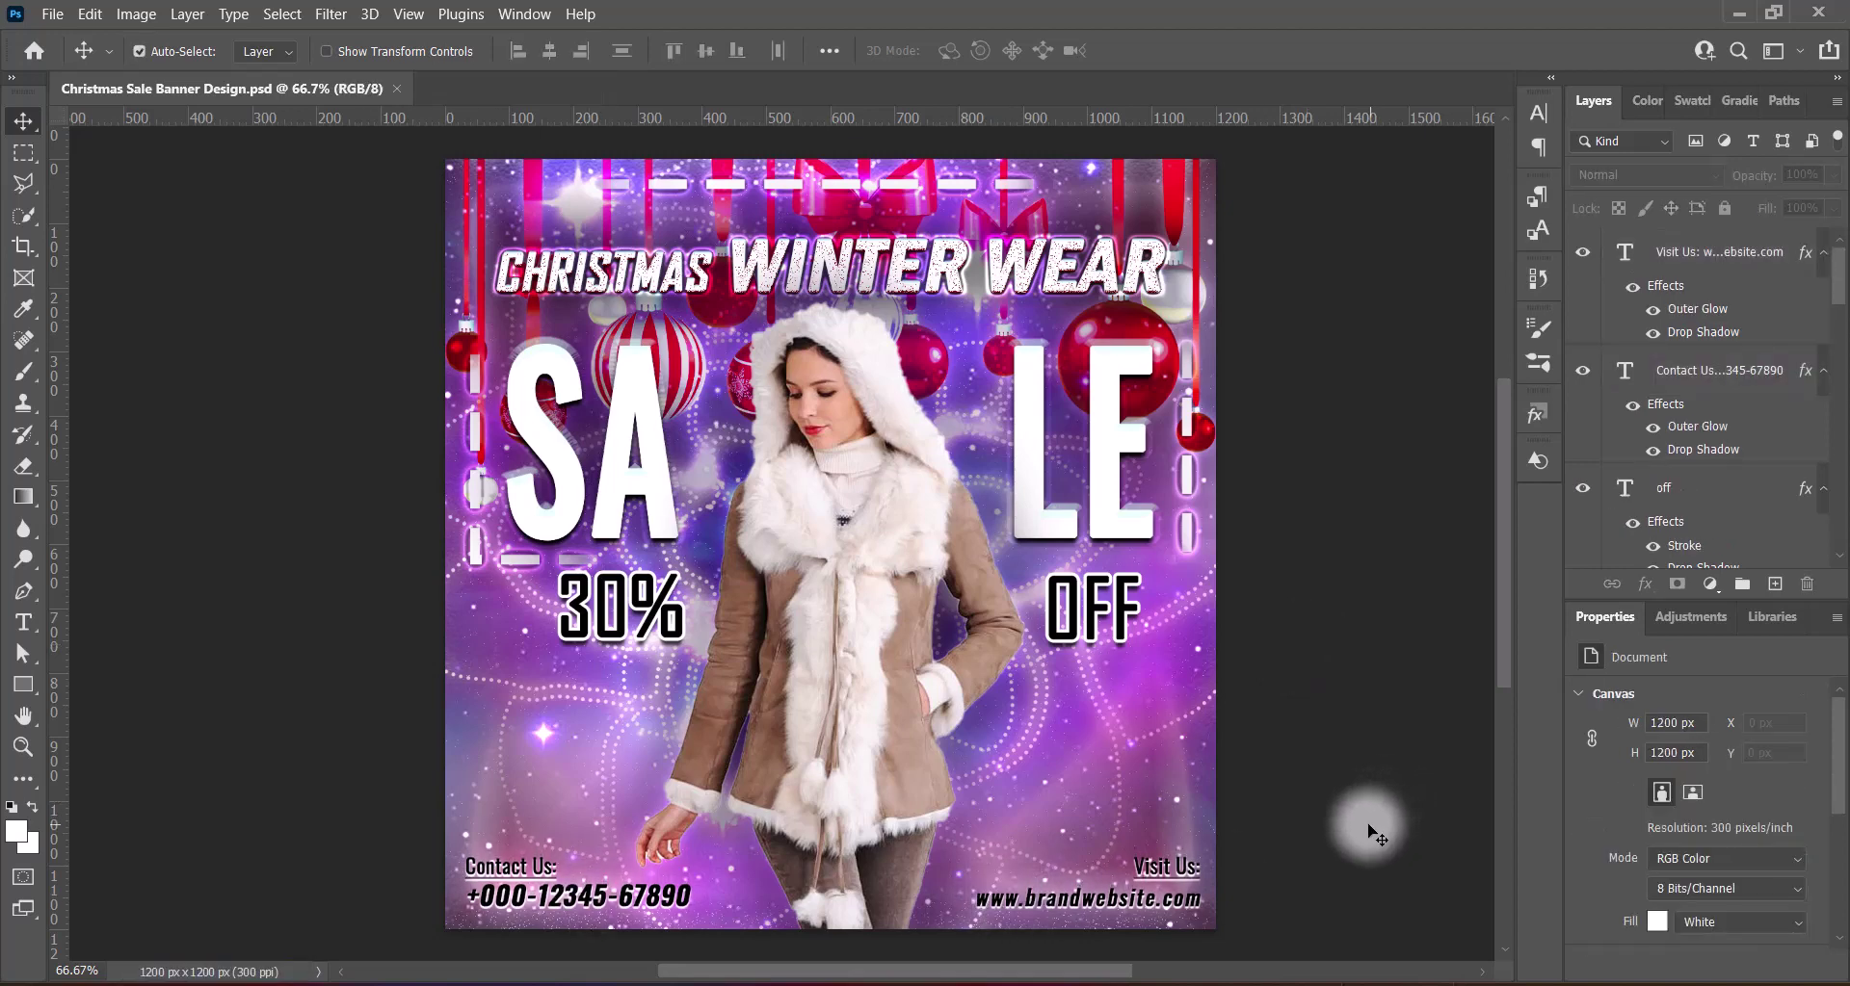
# Boost Layer 3's contrast with a Brightness/Contrast adjustment
pyautogui.scroll(-5, 1695, 404)
pyautogui.click(1695, 474)
pyautogui.click(109, 13)
pyautogui.click(434, 60)
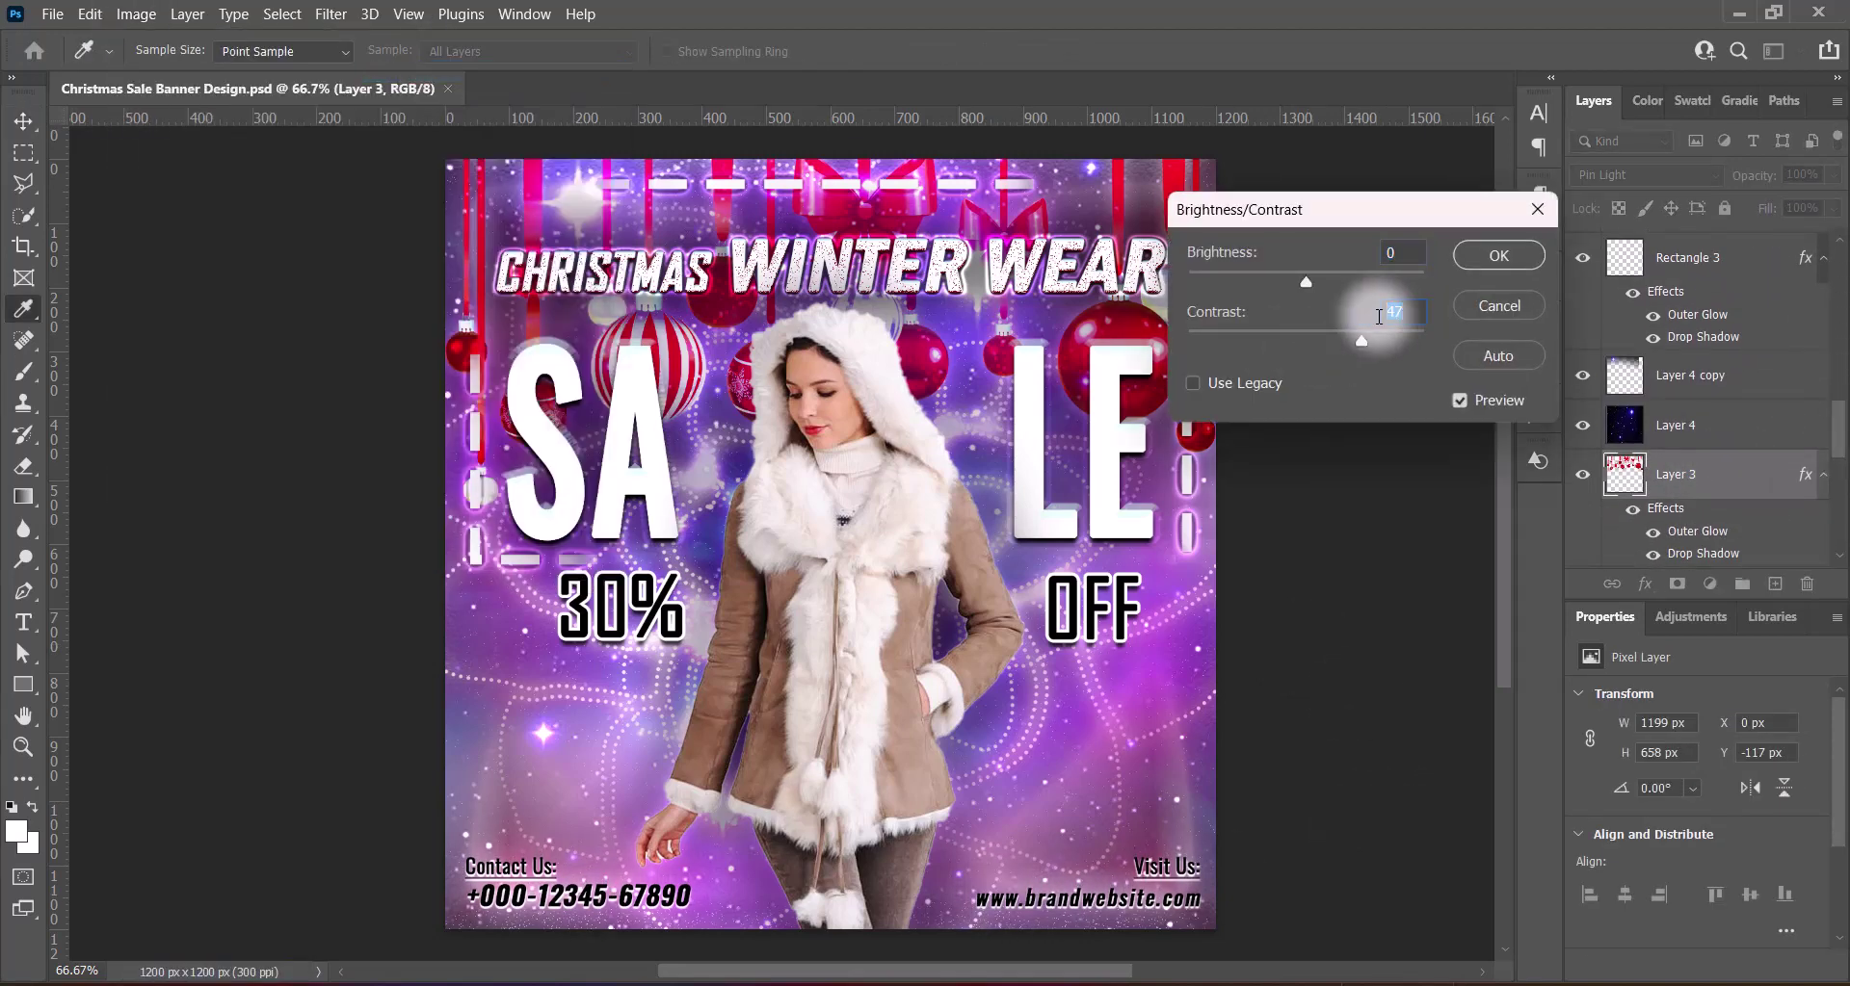
pyautogui.click(1532, 253)
pyautogui.click(1286, 356)
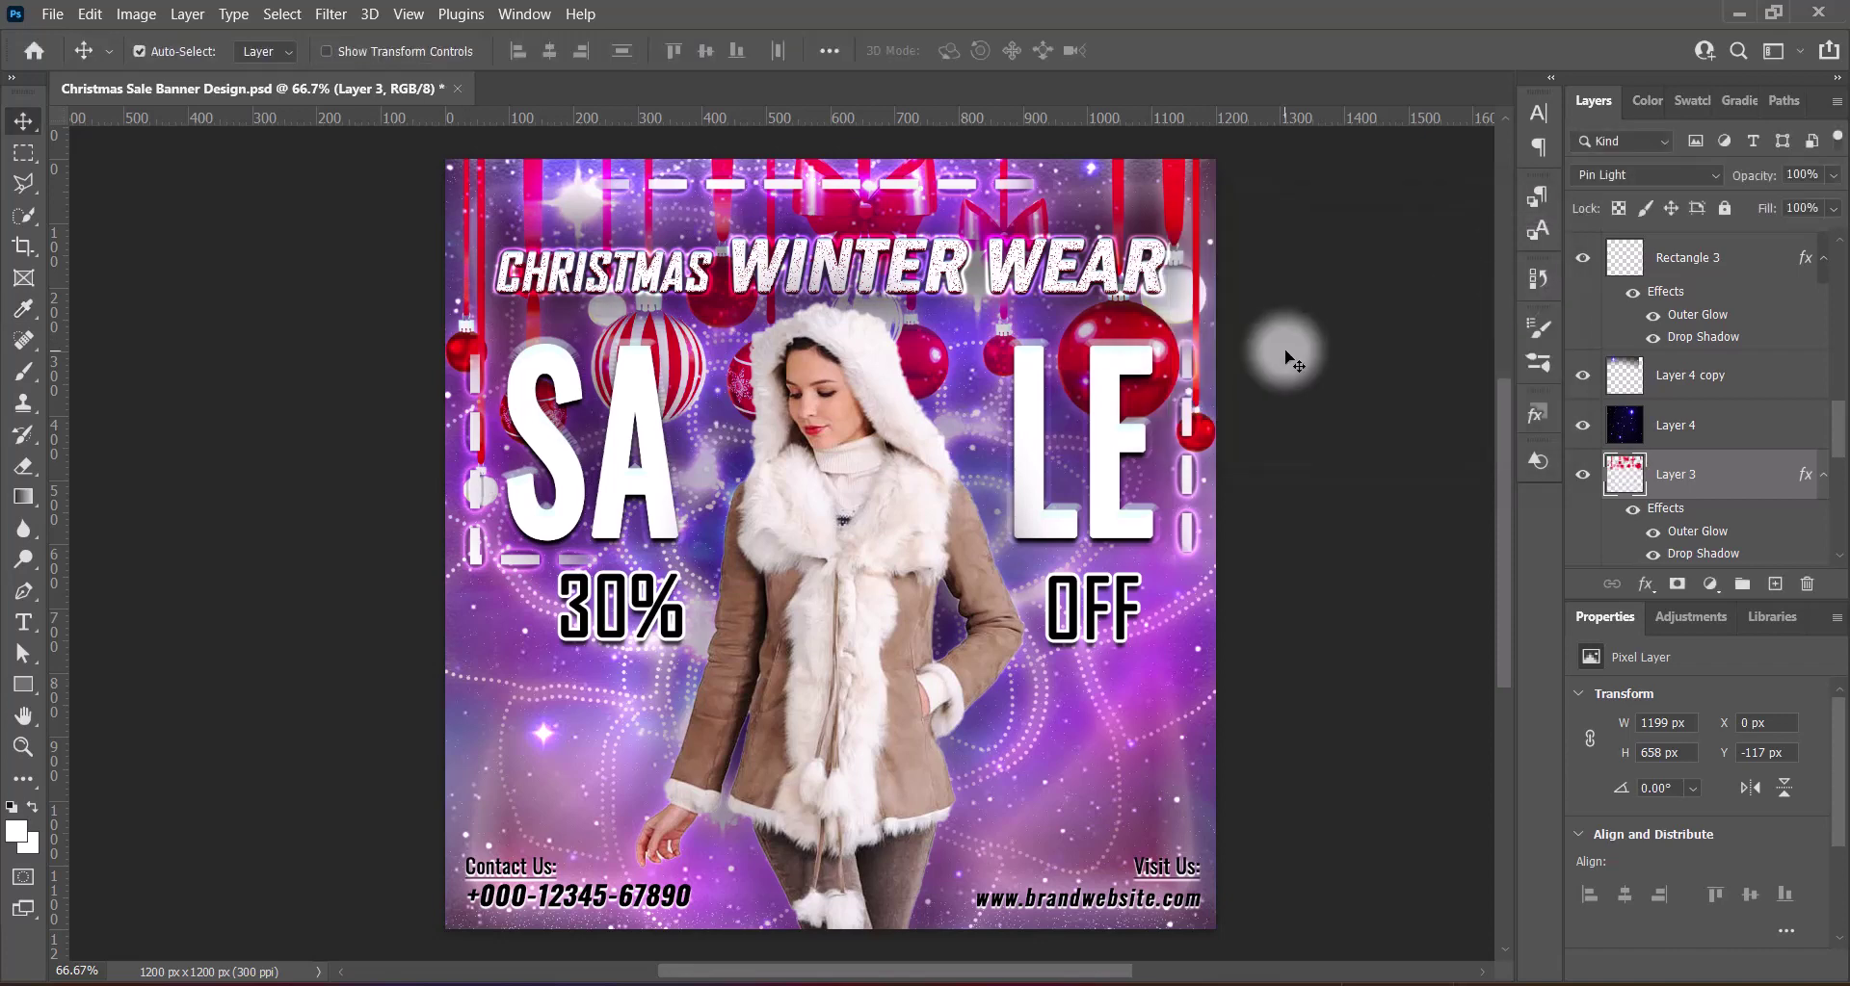
# Paste the PMC GALAXY logo and scale it into the top-right corner
pyautogui.hotkey('ctrl', 'v')
pyautogui.hotkey('ctrl', 't')
pyautogui.moveTo(1238, 159)
pyautogui.mouseDown()
pyautogui.moveTo(1169, 192)
pyautogui.moveTo(1204, 173)
pyautogui.mouseUp()
pyautogui.click(1499, 350)
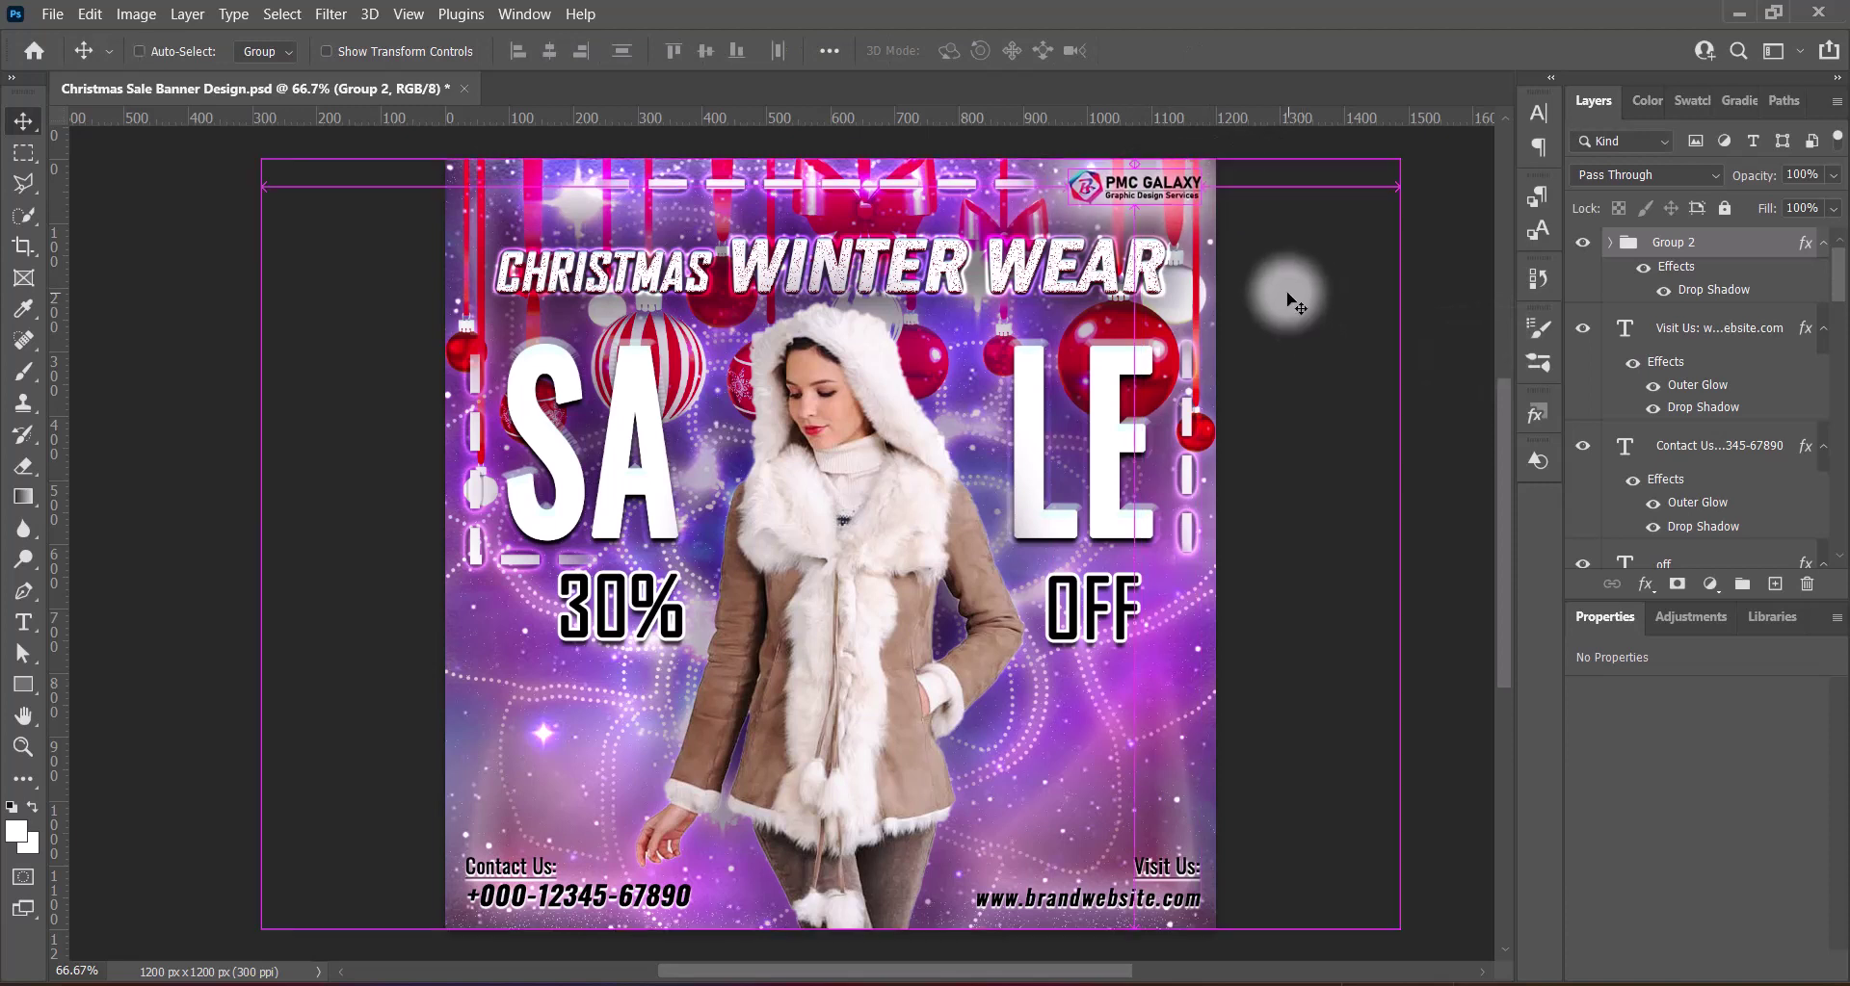
pyautogui.moveTo(1453, 323); pyautogui.dragTo(1445, 325)
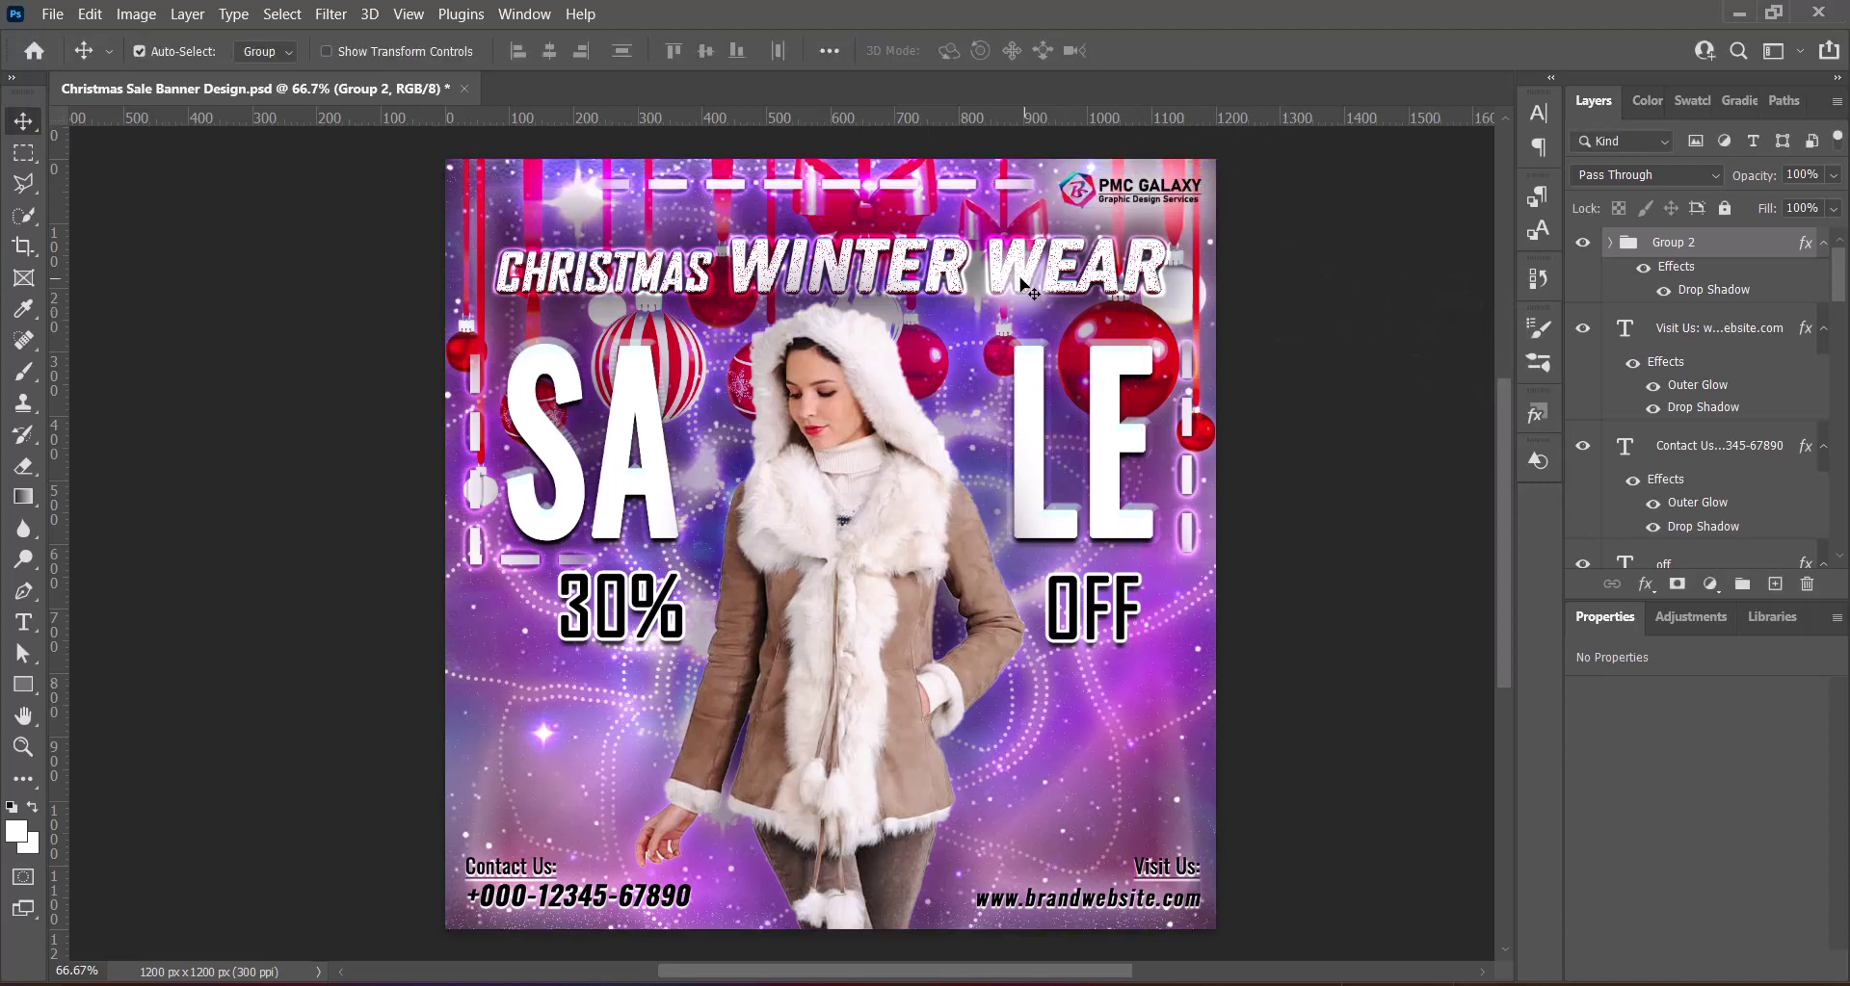
# Move the Christmas Winter Wear layer above the logo group and shift the logo slightly left
pyautogui.moveTo(1692, 425); pyautogui.dragTo(1672, 232)
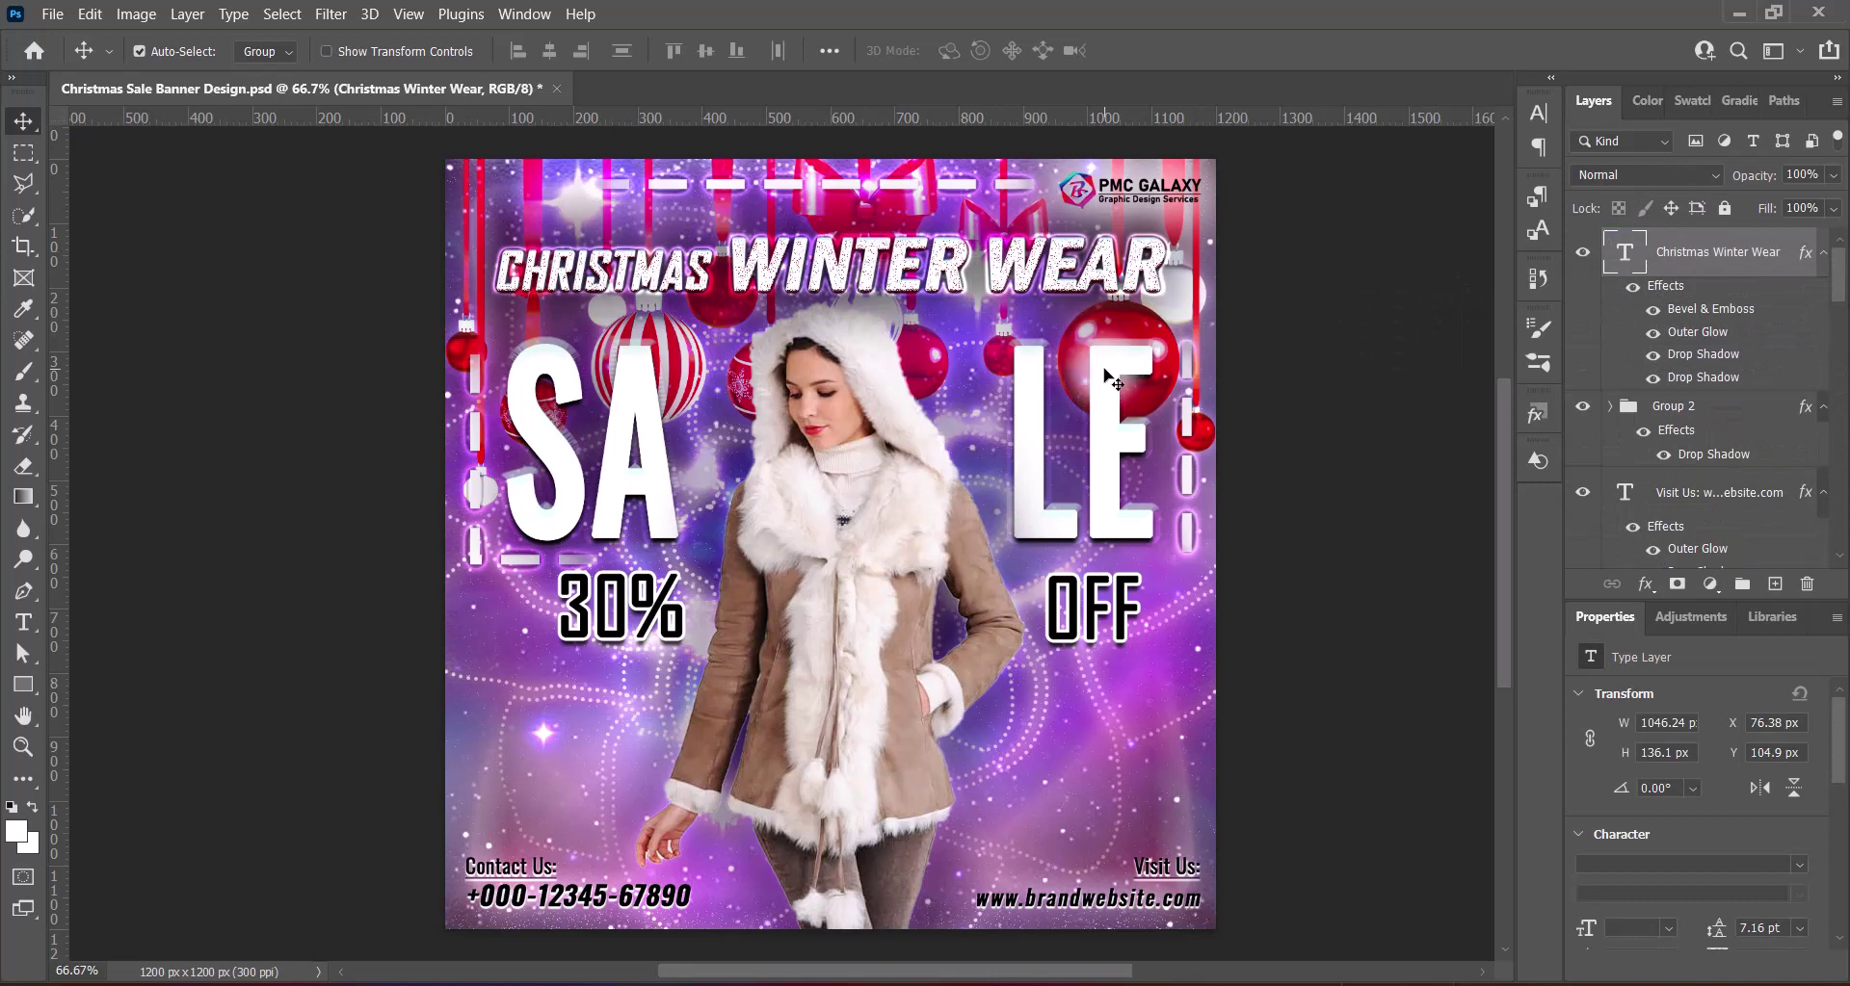
pyautogui.click(1329, 402)
pyautogui.click(1392, 419)
pyautogui.click(1377, 307)
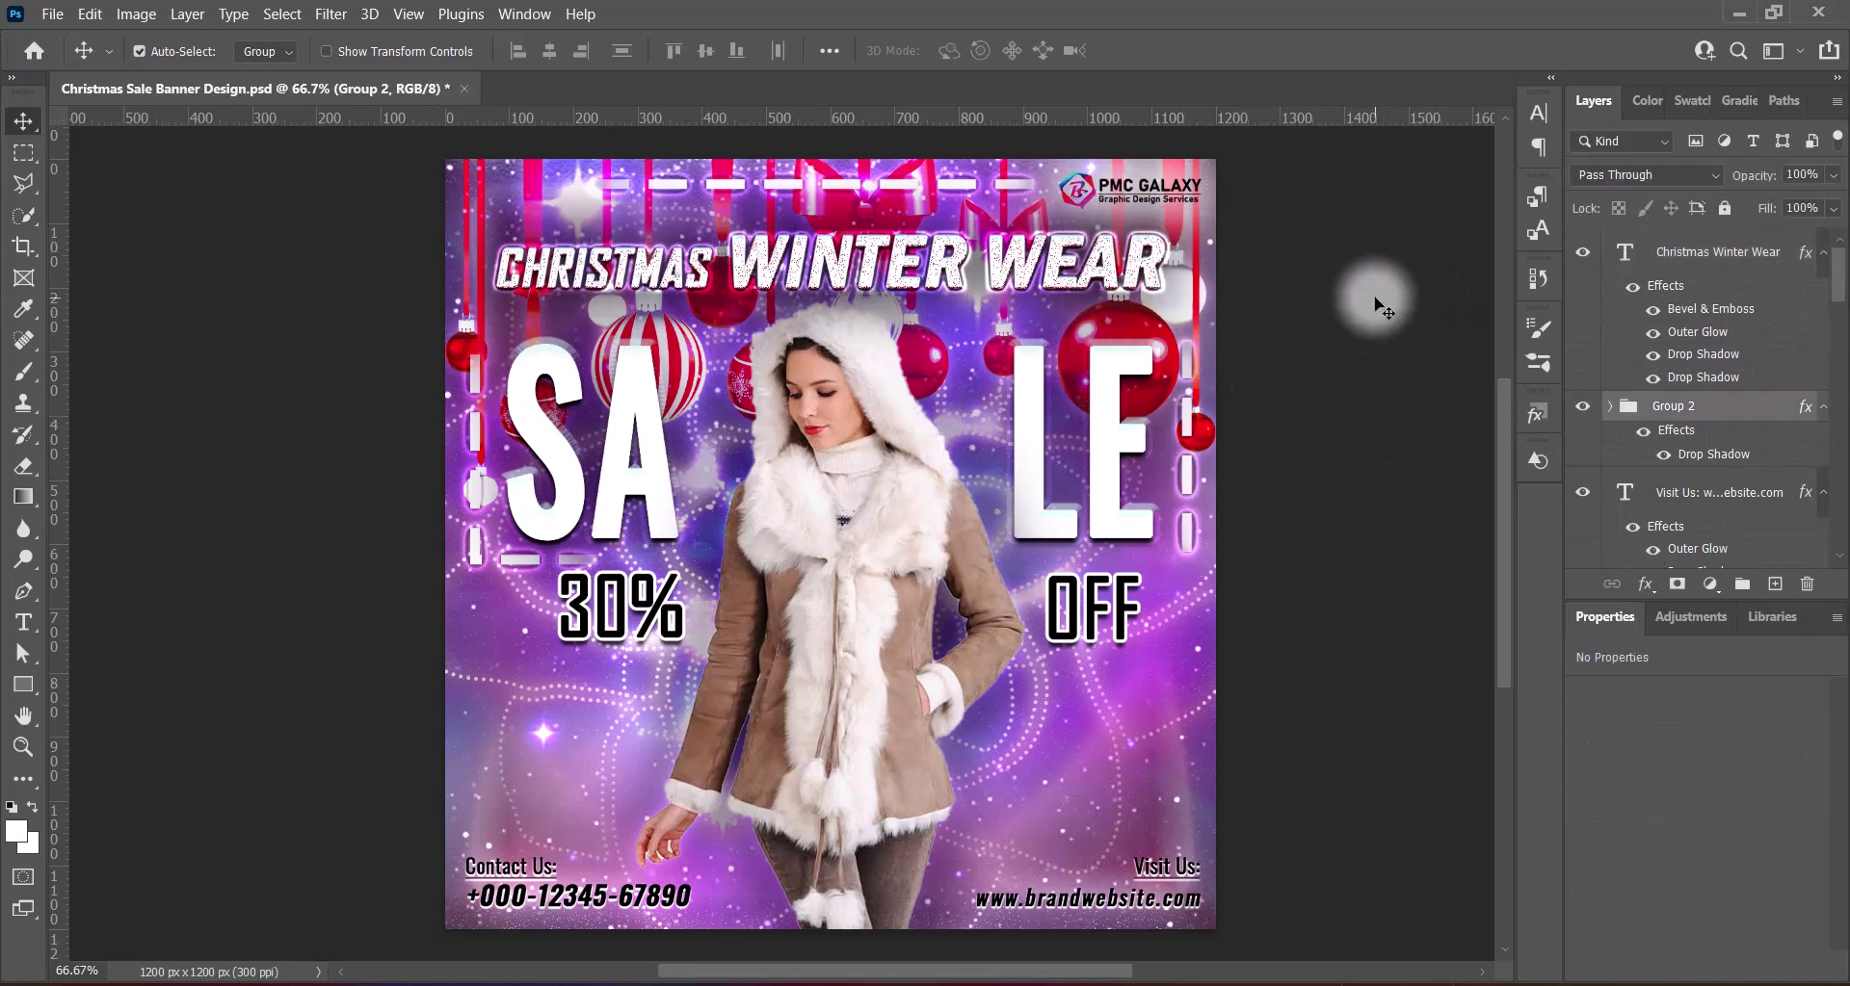
pyautogui.click(1266, 281)
pyautogui.moveTo(1127, 188); pyautogui.dragTo(1123, 188)
pyautogui.click(1078, 278)
pyautogui.click(1283, 425)
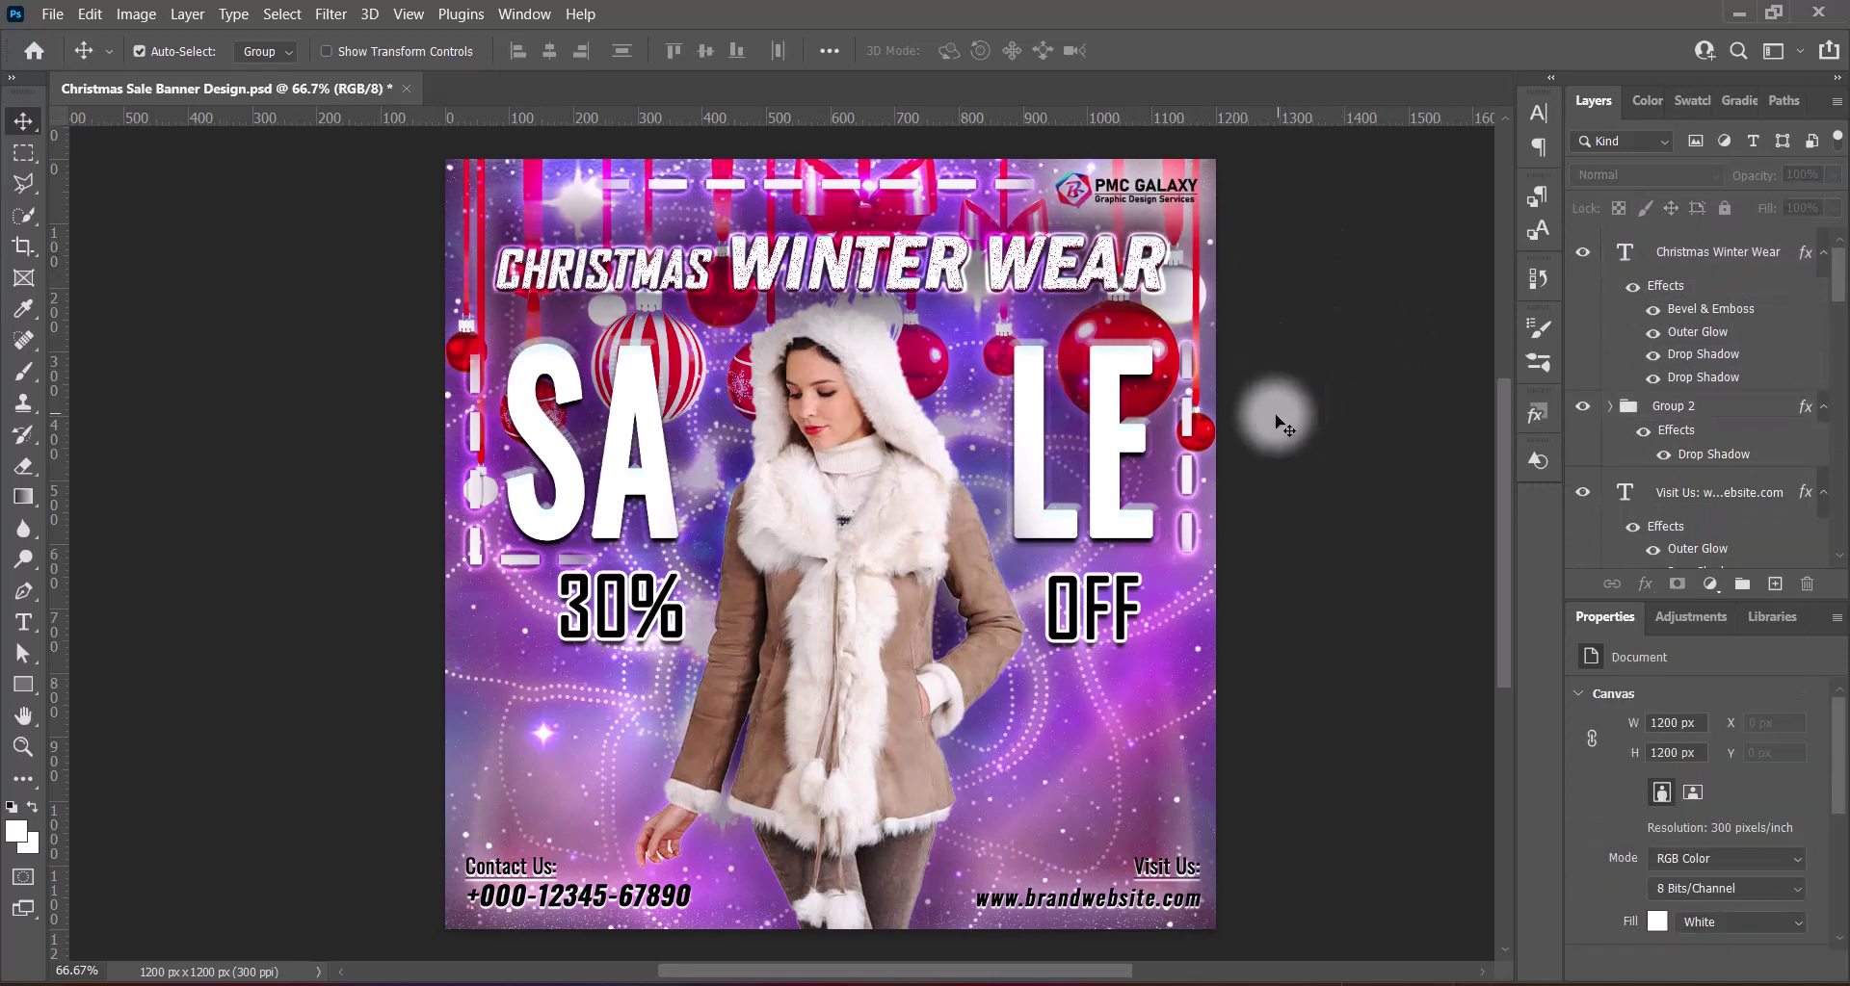
pyautogui.scroll(-1, 868, 527)
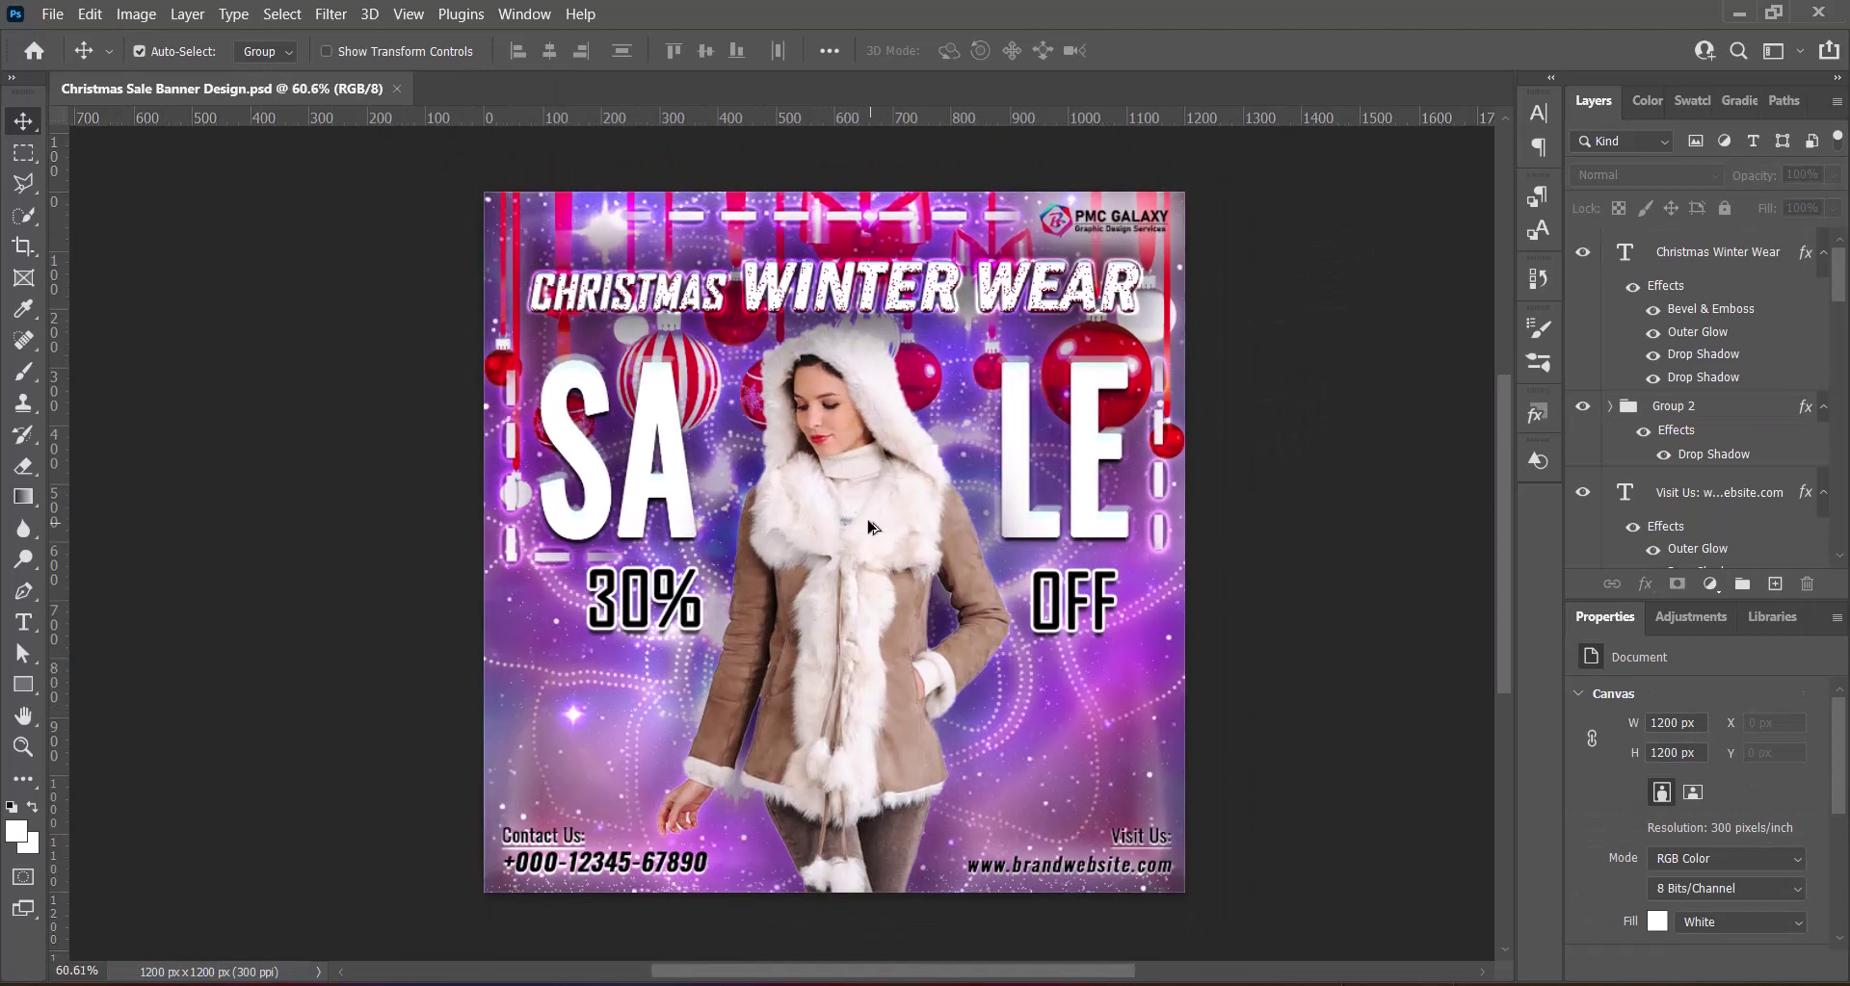
pyautogui.scroll(1, 868, 527)
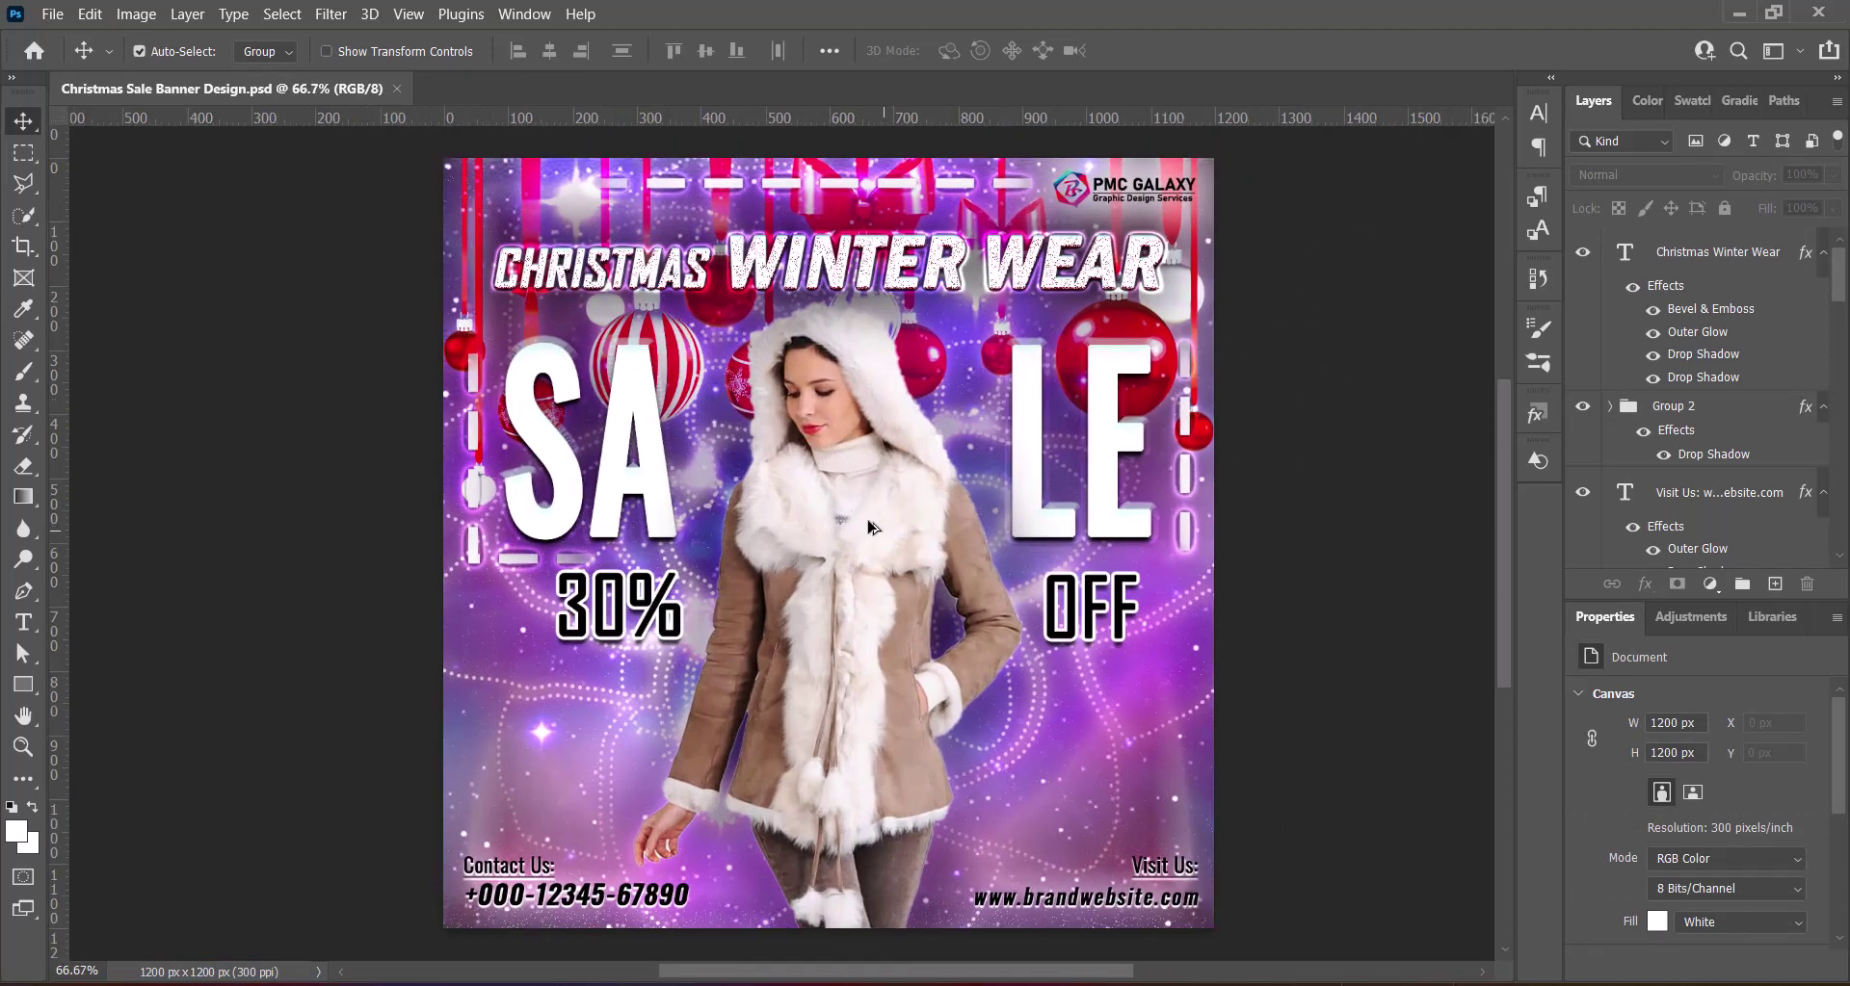
pyautogui.scroll(1, 868, 527)
pyautogui.scroll(-1, 868, 527)
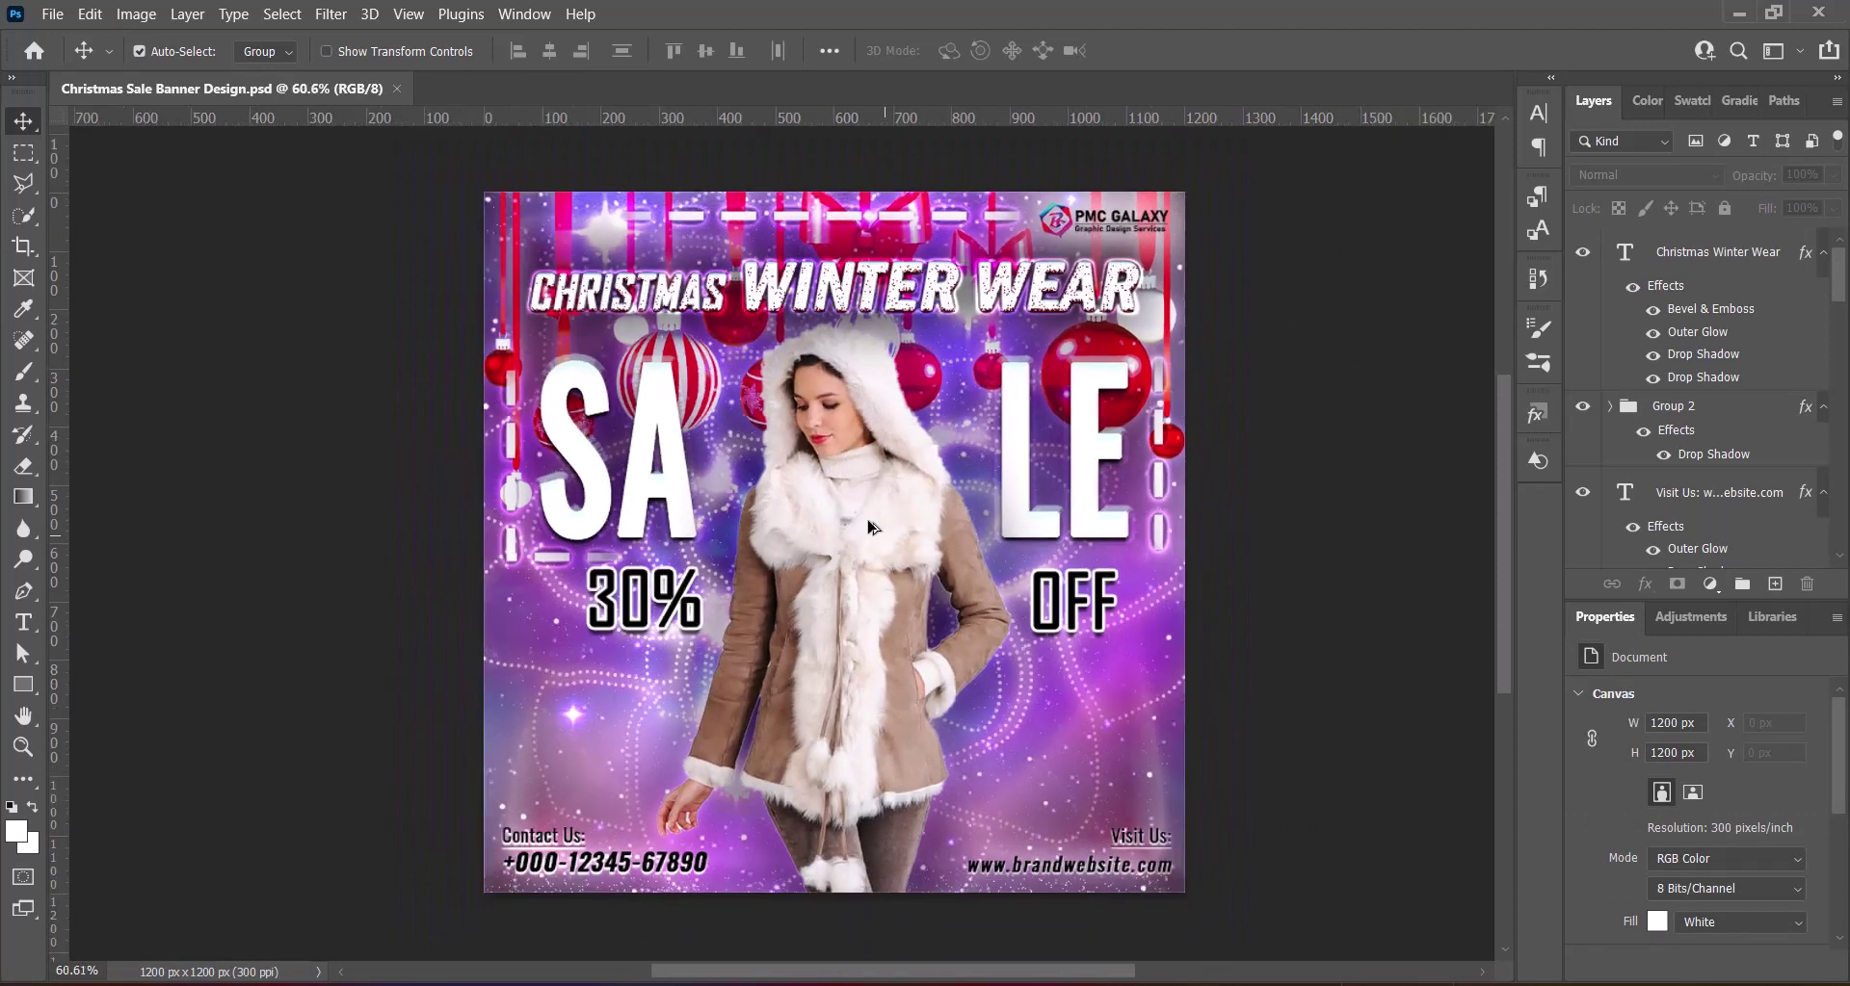
pyautogui.scroll(1, 868, 527)
pyautogui.scroll(1, 868, 527)
pyautogui.scroll(-1, 868, 527)
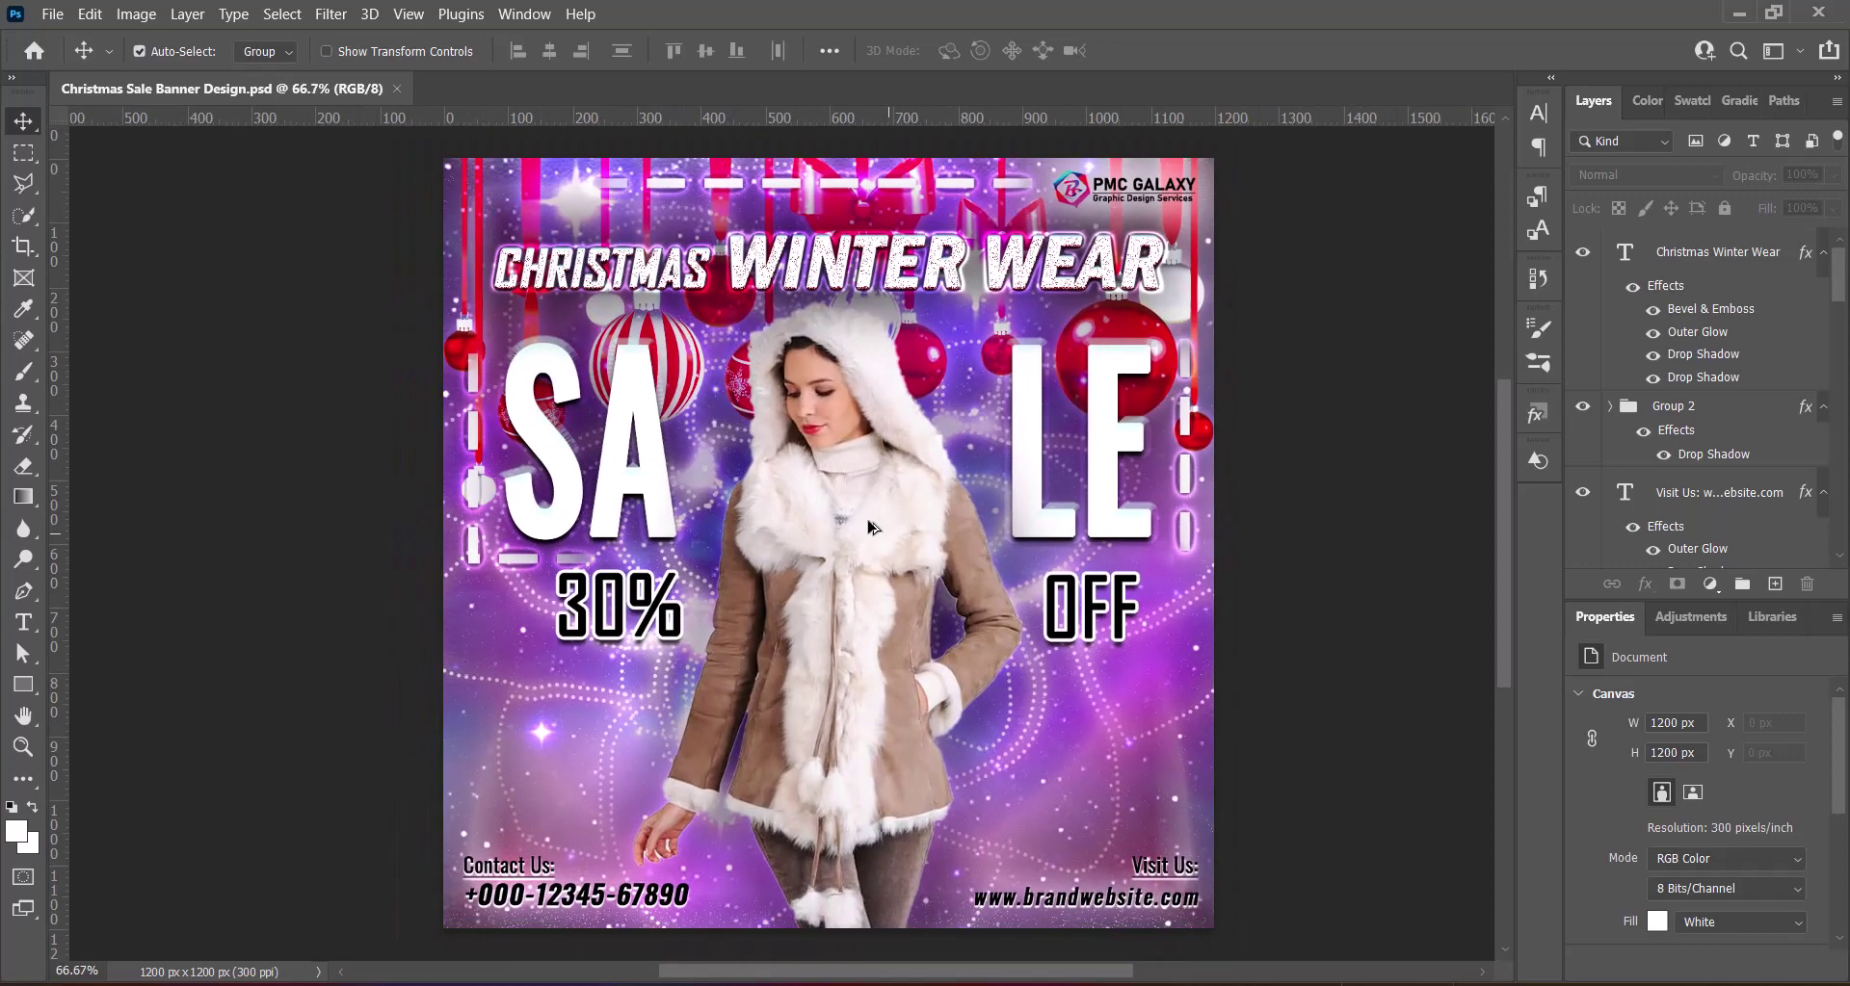
pyautogui.scroll(-1, 868, 527)
pyautogui.scroll(2, 868, 527)
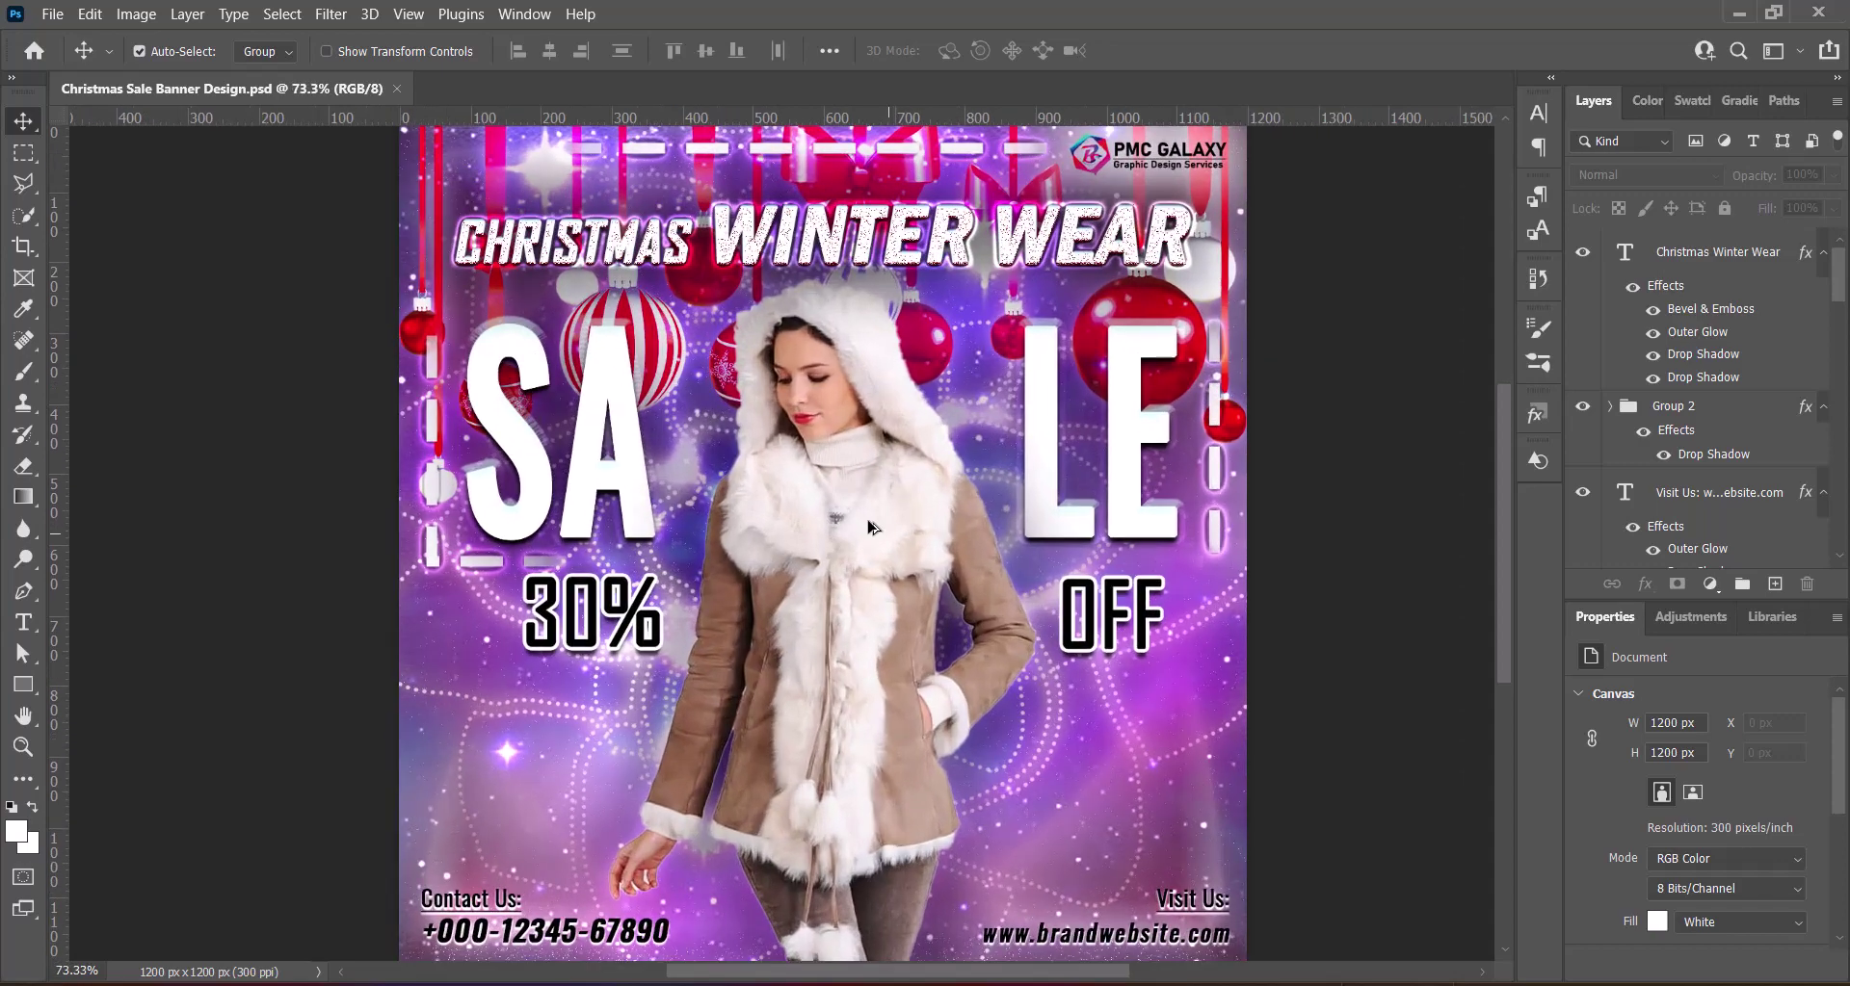
pyautogui.scroll(-3, 868, 527)
pyautogui.scroll(-1, 868, 527)
pyautogui.scroll(1, 868, 527)
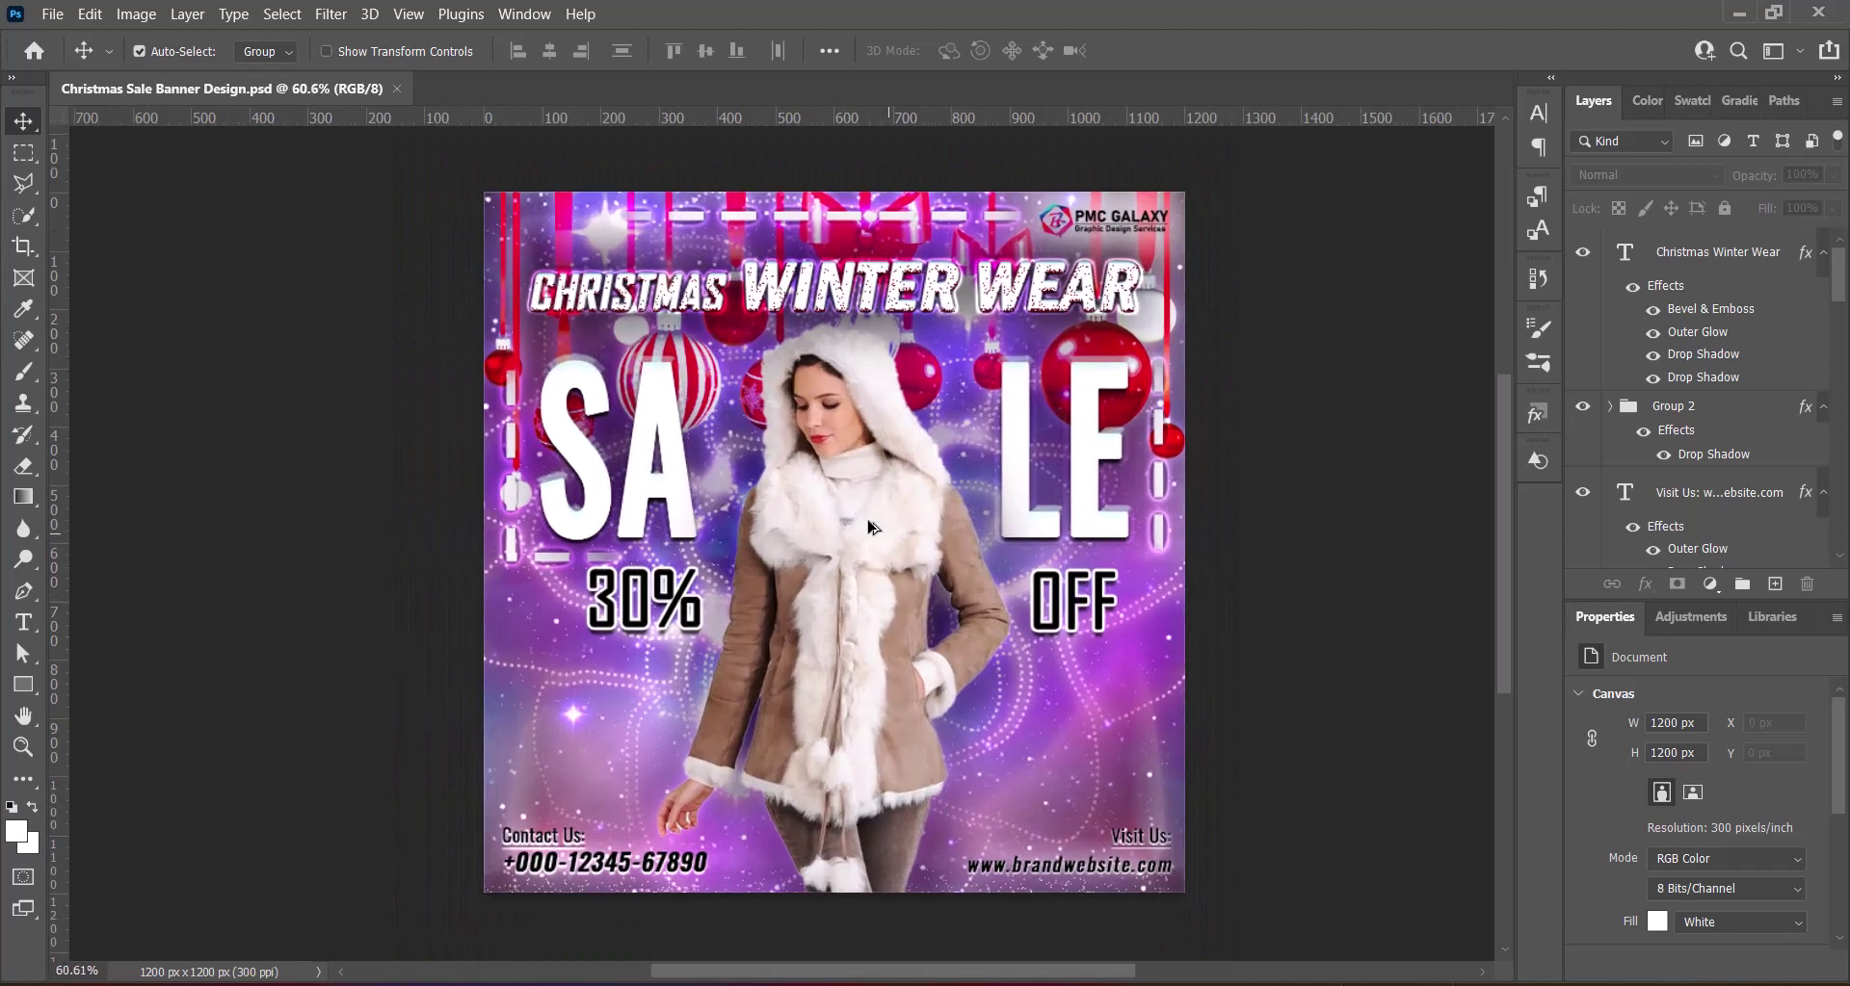
pyautogui.scroll(1, 868, 527)
pyautogui.scroll(-1, 868, 527)
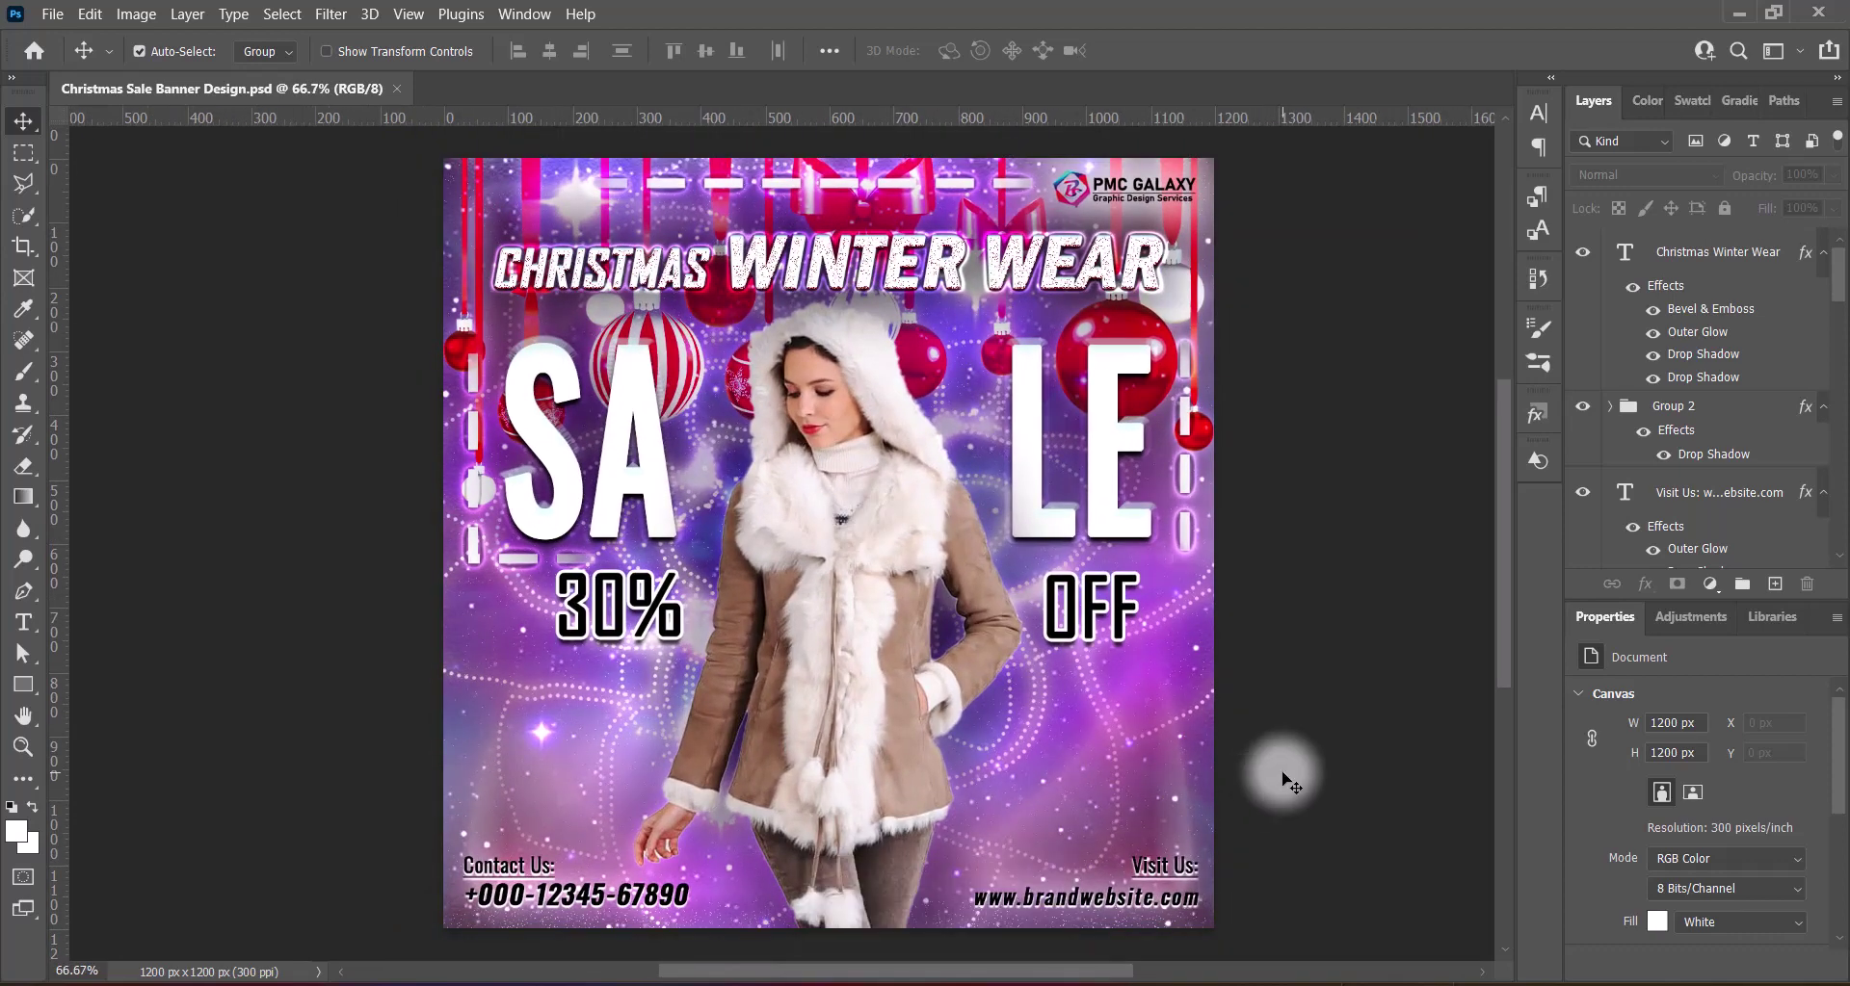